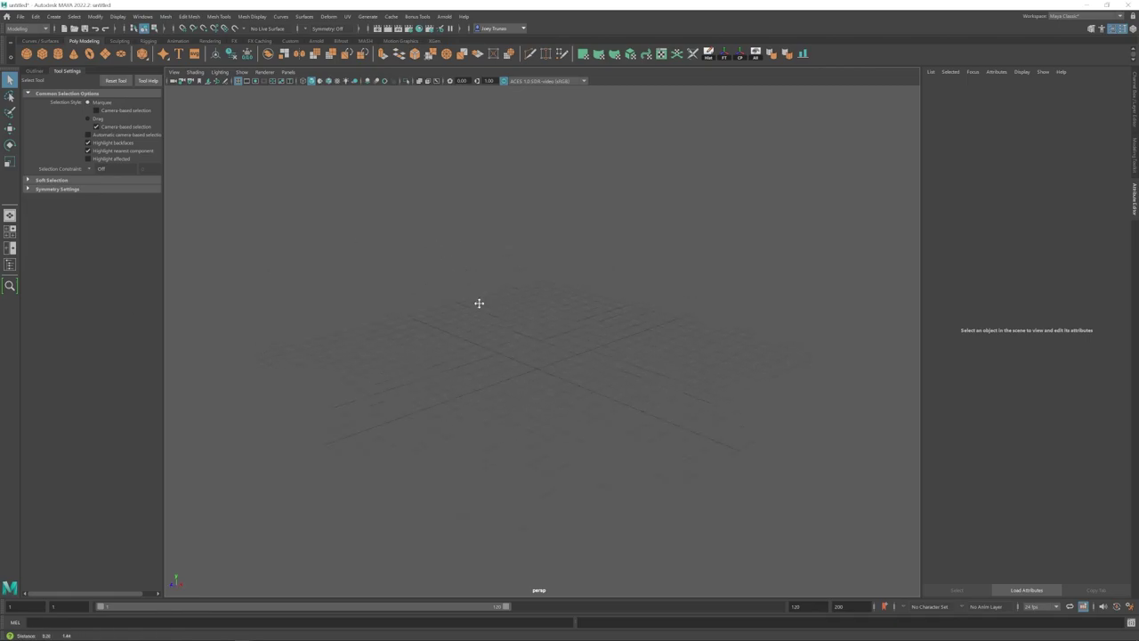
- Import the jack-daniel-01.jpg reference picture as an image plane in the front view
key(space)
key(space)
click(175, 72)
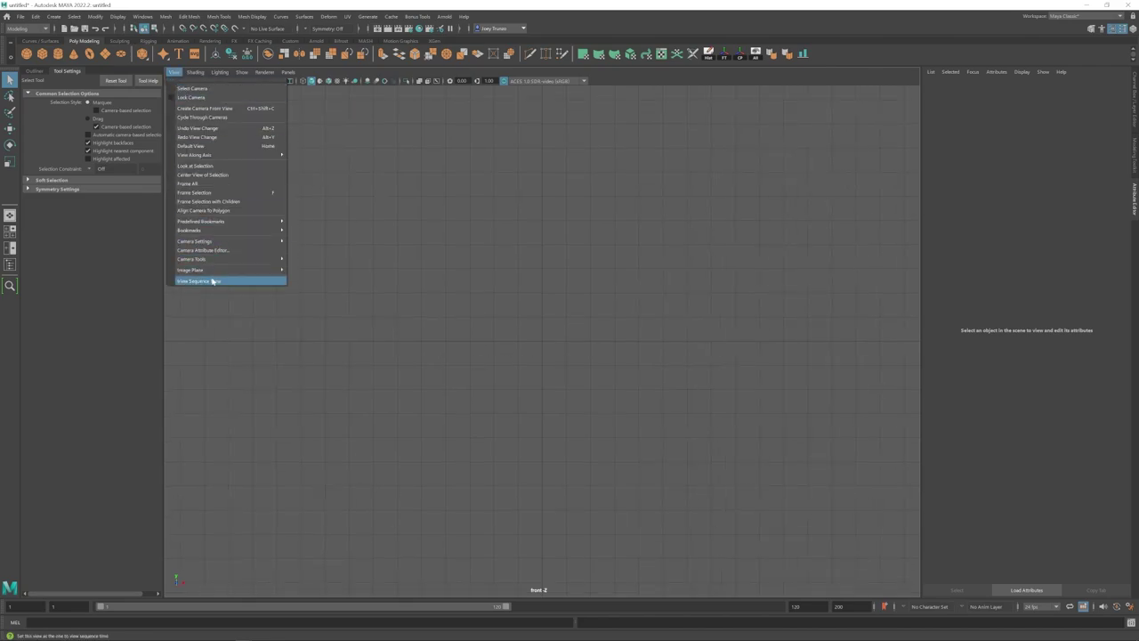
mouse_move(241, 272)
click(312, 276)
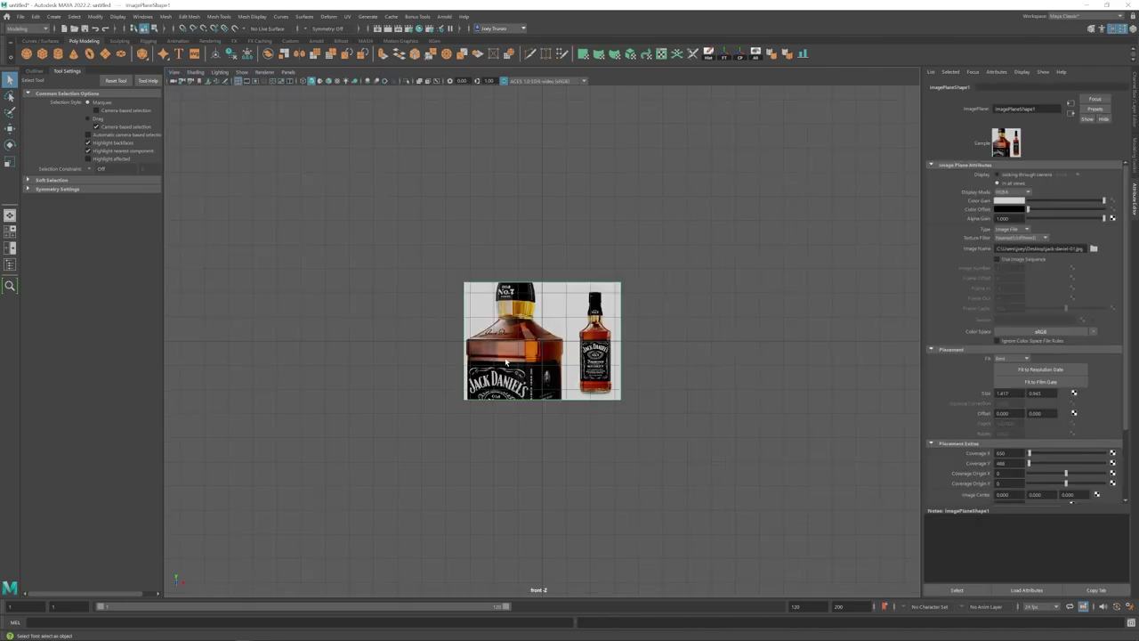
- Enlarge the image plane and shift it about -4.62 along X to centre the full bottle on the vertical axis
alt+right_drag(506, 362, 524, 360)
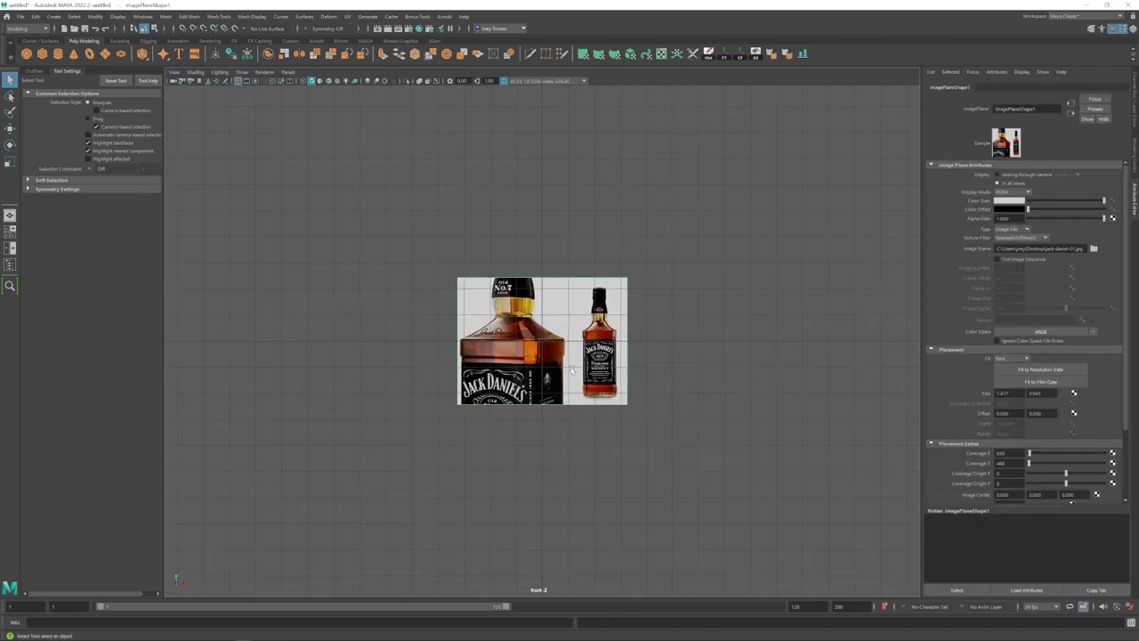
key(r)
drag(543, 342, 437, 345)
key(w)
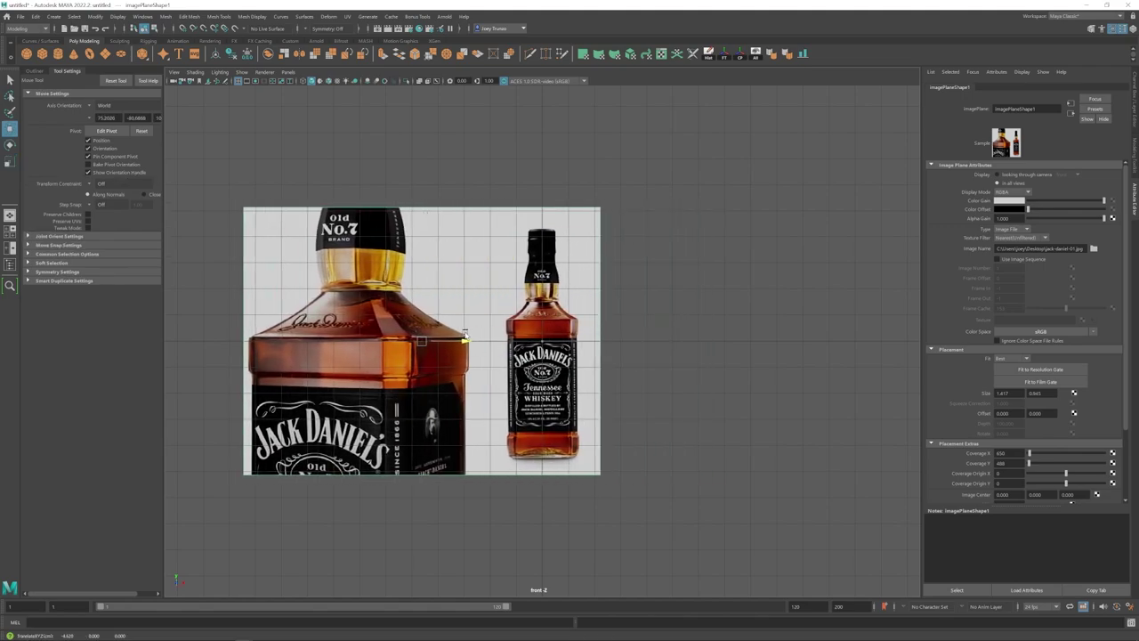
alt+middle_drag(466, 335, 464, 322)
alt+right_drag(464, 322, 530, 338)
alt+middle_drag(530, 338, 500, 307)
alt+right_drag(500, 308, 592, 374)
alt+middle_drag(592, 374, 601, 381)
alt+right_drag(602, 380, 598, 379)
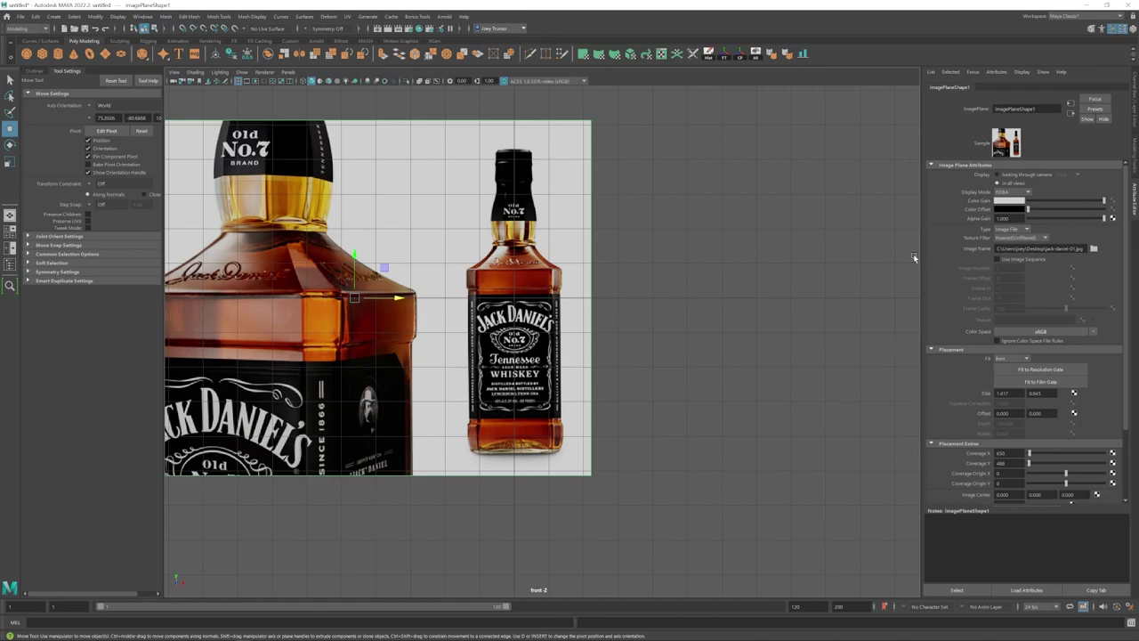
- Create a polygon cube and lower it to the middle of the full bottle's label
click(43, 54)
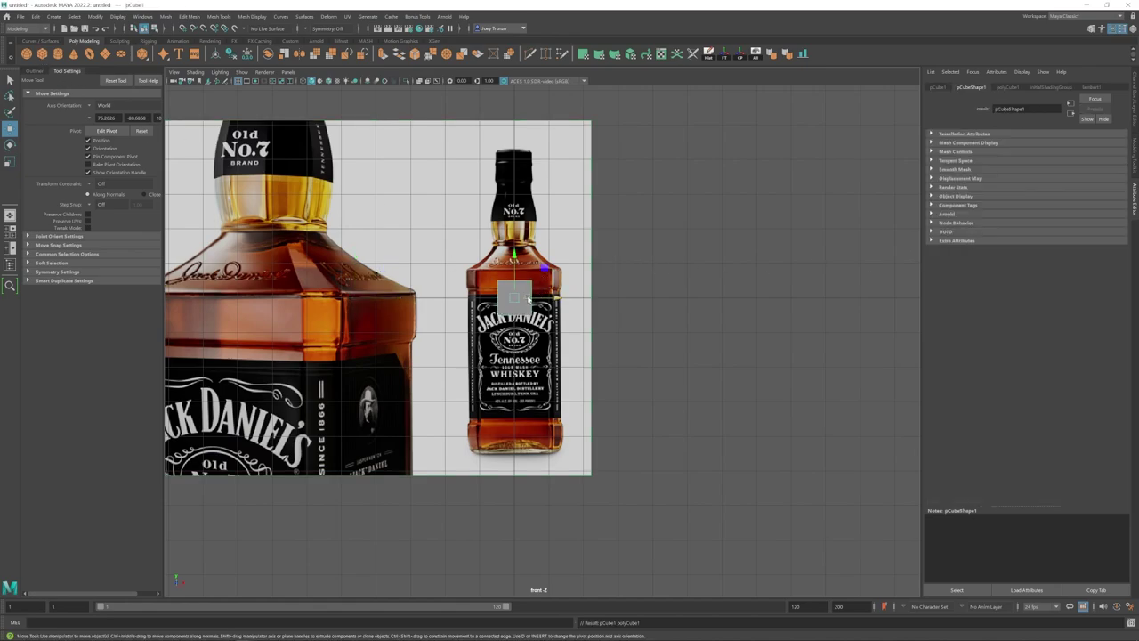
drag(512, 264, 514, 301)
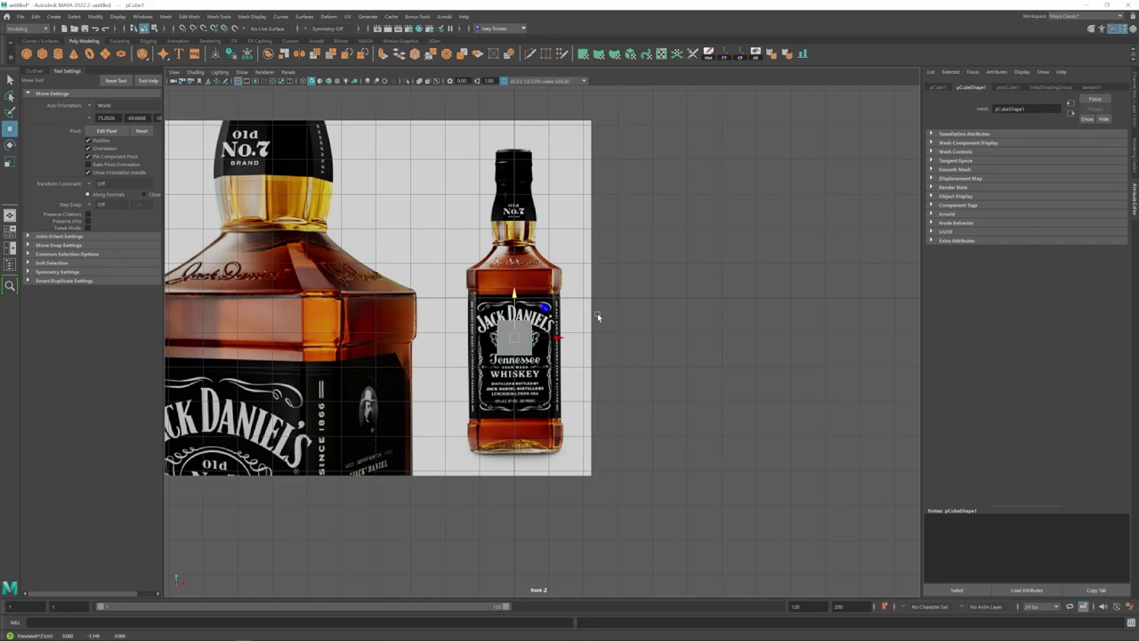
- Move the image plane about 1.04 forward along Z and lower its alpha gain to 0.112
key(space)
click(696, 189)
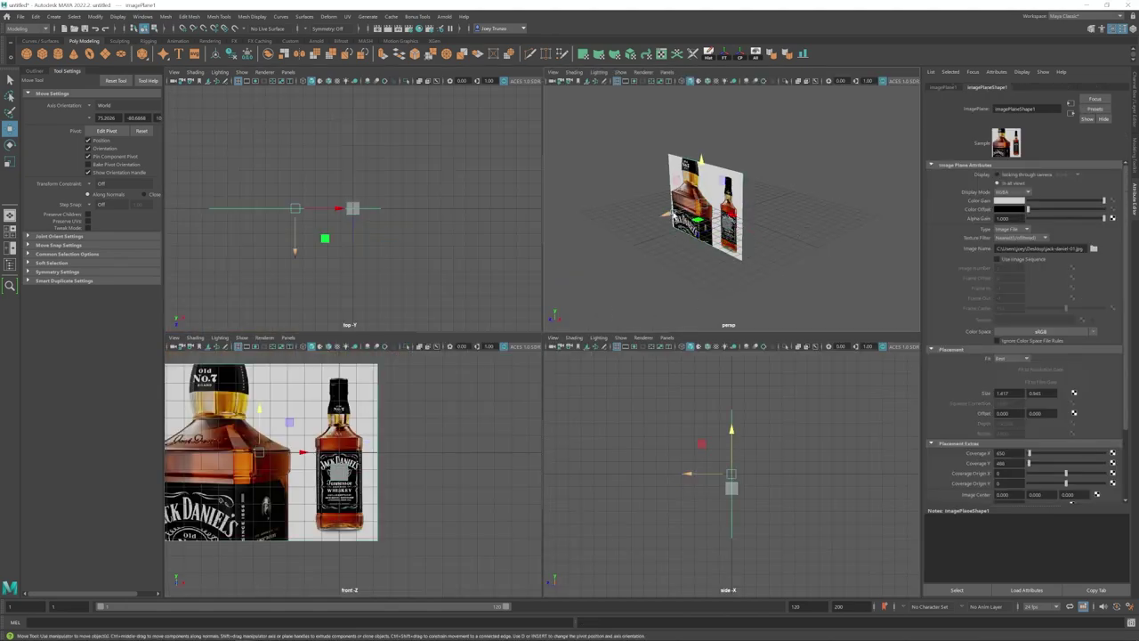
drag(671, 213, 664, 215)
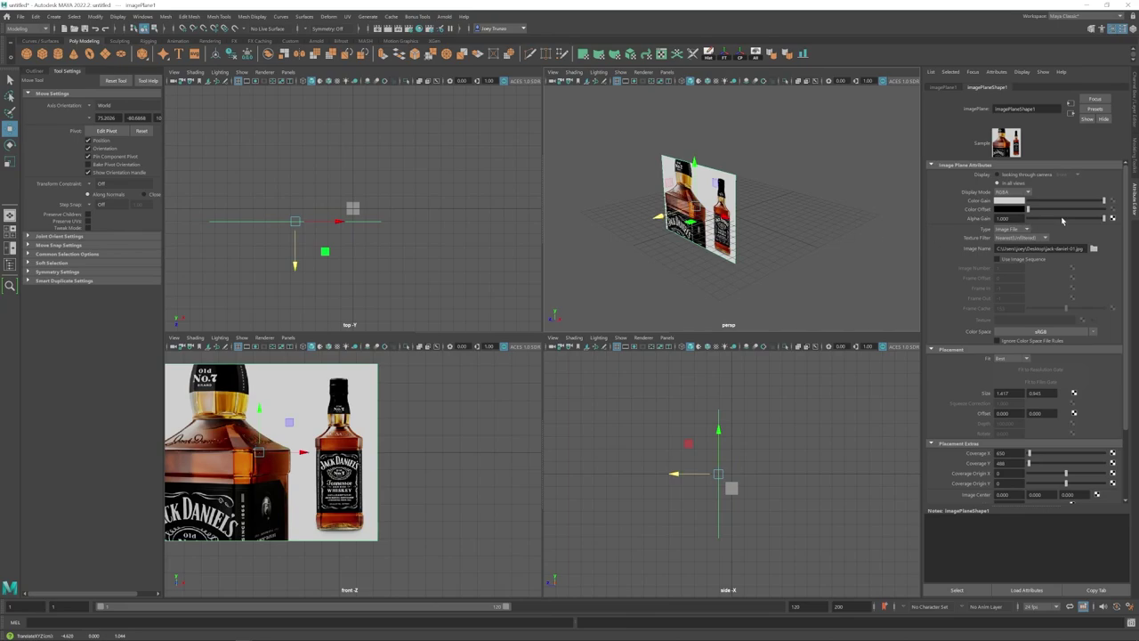
drag(1062, 220, 1042, 218)
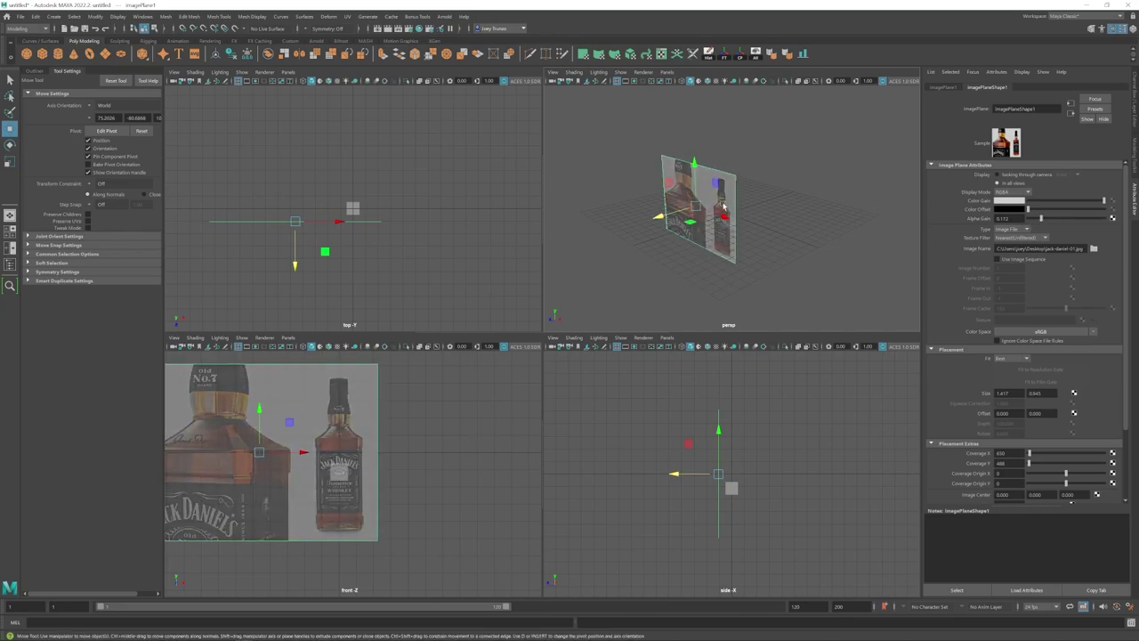
- Scale the cube uniformly to the bottle's width in the front view and lower its base to the label's bottom edge
click(351, 210)
key(space)
key(space)
key(space)
scroll(564, 407, up, 3)
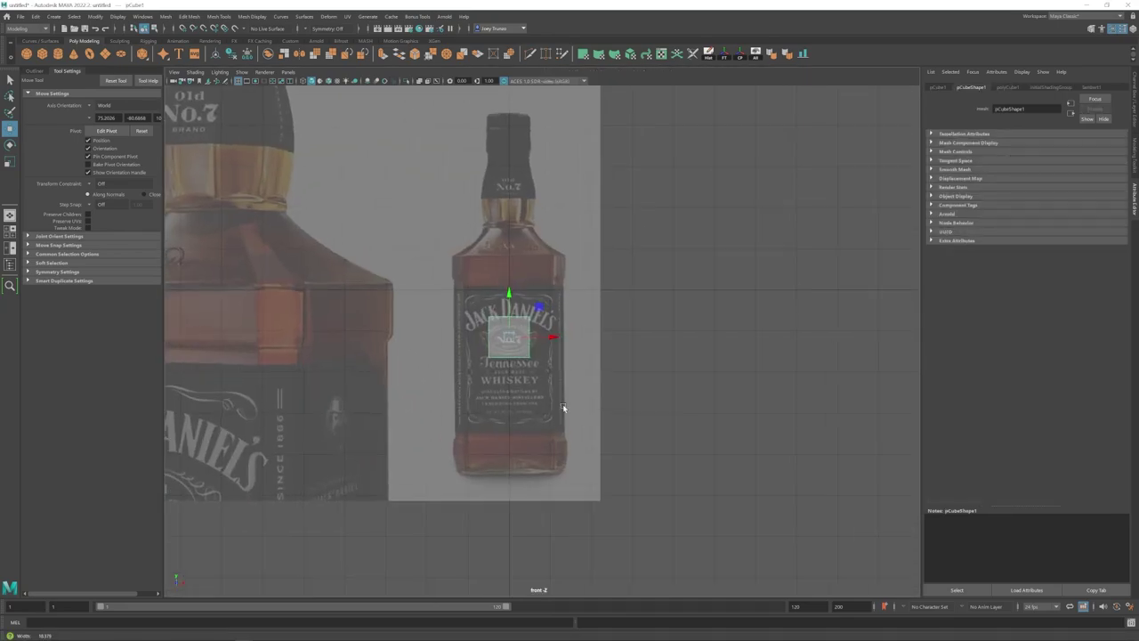
alt+middle_drag(486, 349, 525, 335)
scroll(525, 337, down, 2)
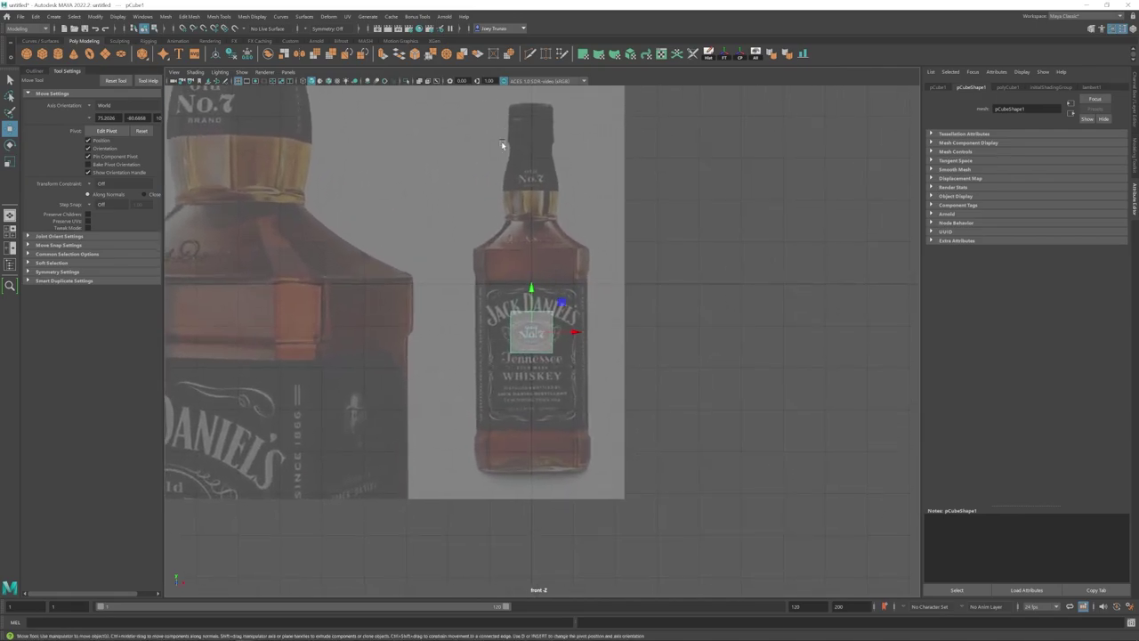
drag(684, 91, 726, 562)
key(r)
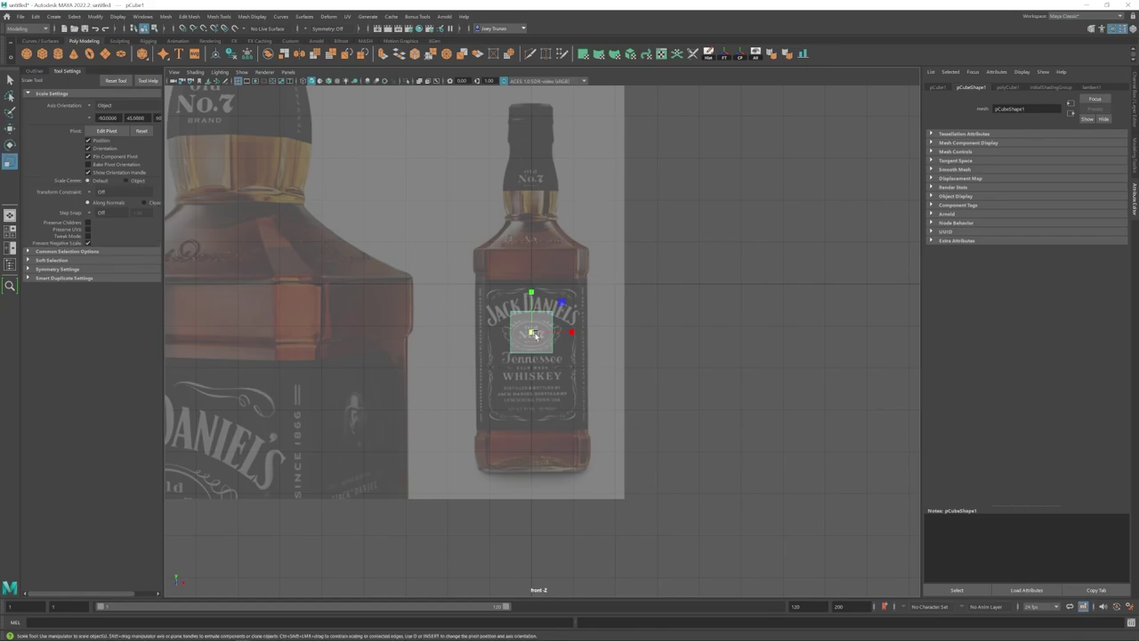
drag(531, 332, 586, 342)
scroll(566, 332, up, 2)
key(w)
drag(524, 292, 524, 346)
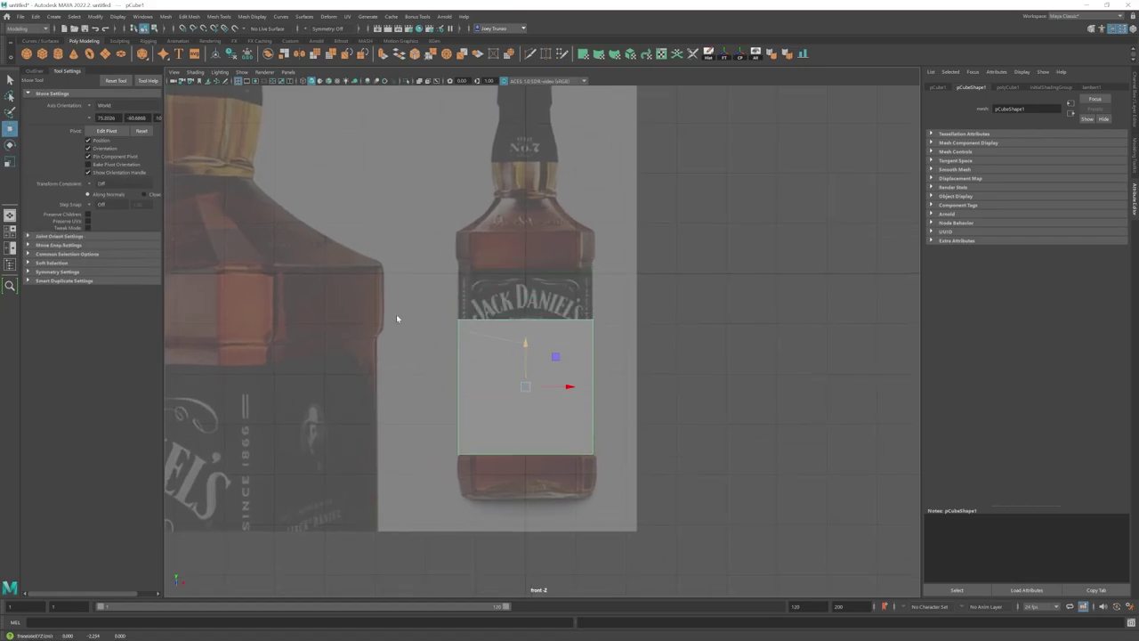
- Raise the cube's top vertices to the top edge of the bottle's label
key(F9)
drag(396, 311, 626, 341)
drag(528, 277, 529, 223)
click(574, 299)
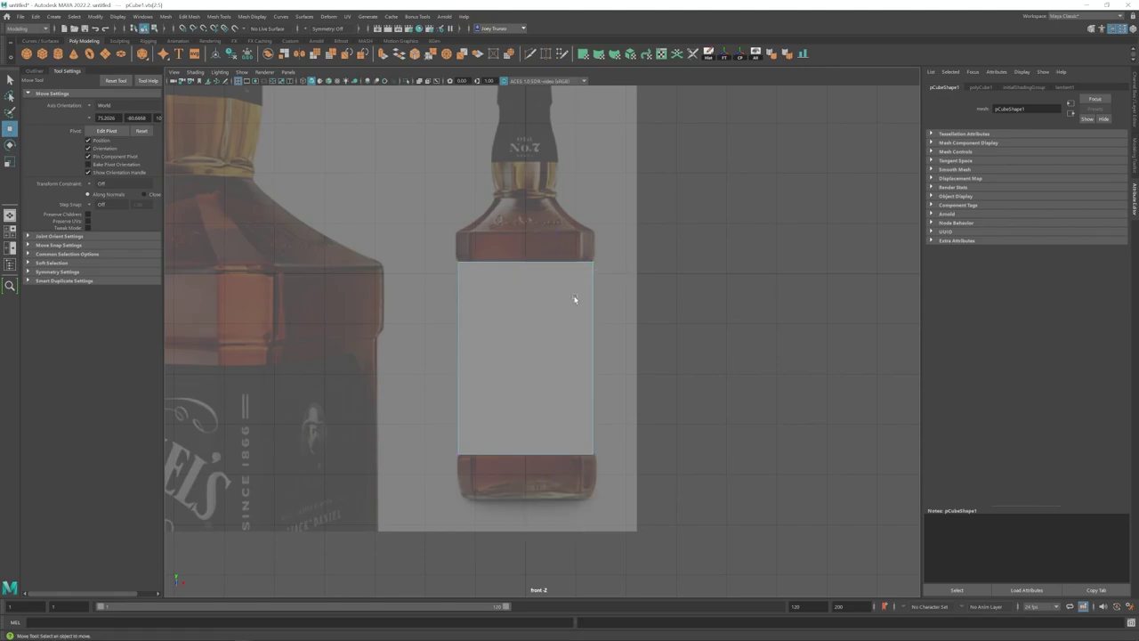
- Delete the cube's top and bottom faces and select both open border loops
key(F8)
key(F11)
key(F10)
double_click(529, 262)
shift+double_click(525, 454)
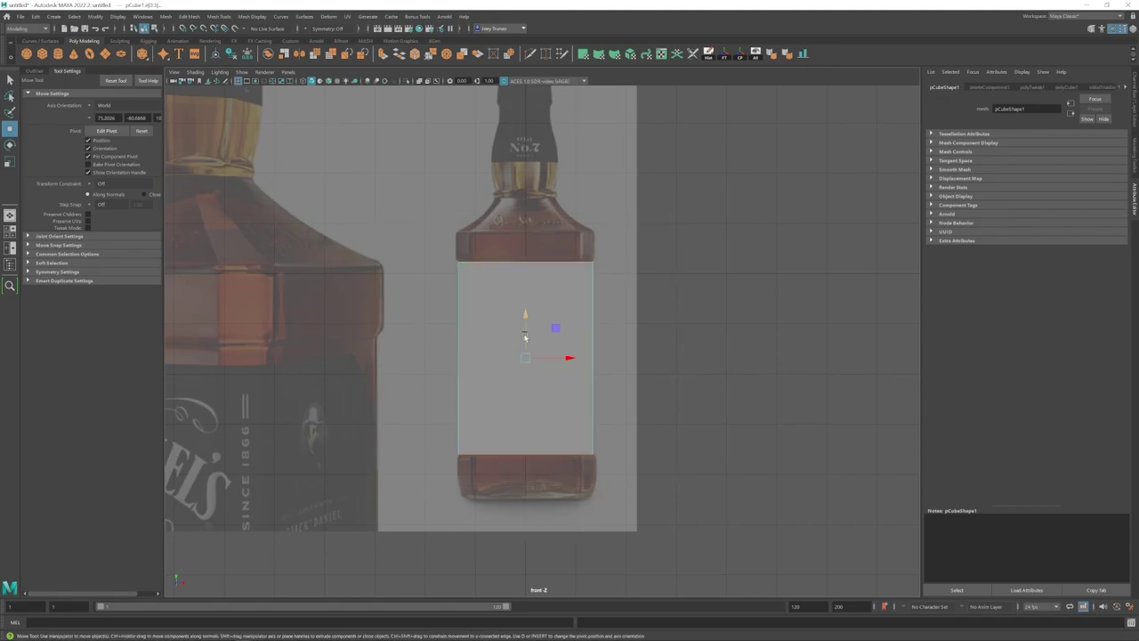
- Extrude both open borders twice, scaling slightly outward and then vertically to form bands above and below the label area
key(space)
scroll(759, 259, up, 4)
key(space)
key(ctrl+e)
key(r)
drag(525, 318, 525, 316)
drag(525, 358, 528, 359)
drag(525, 318, 525, 309)
key(ctrl+e)
key(r)
- Extrude the bottom border edges downward and scale them slightly to continue the bottle's base
drag(424, 489, 614, 469)
scroll(569, 503, up, 1)
alt+middle_drag(566, 509, 562, 404)
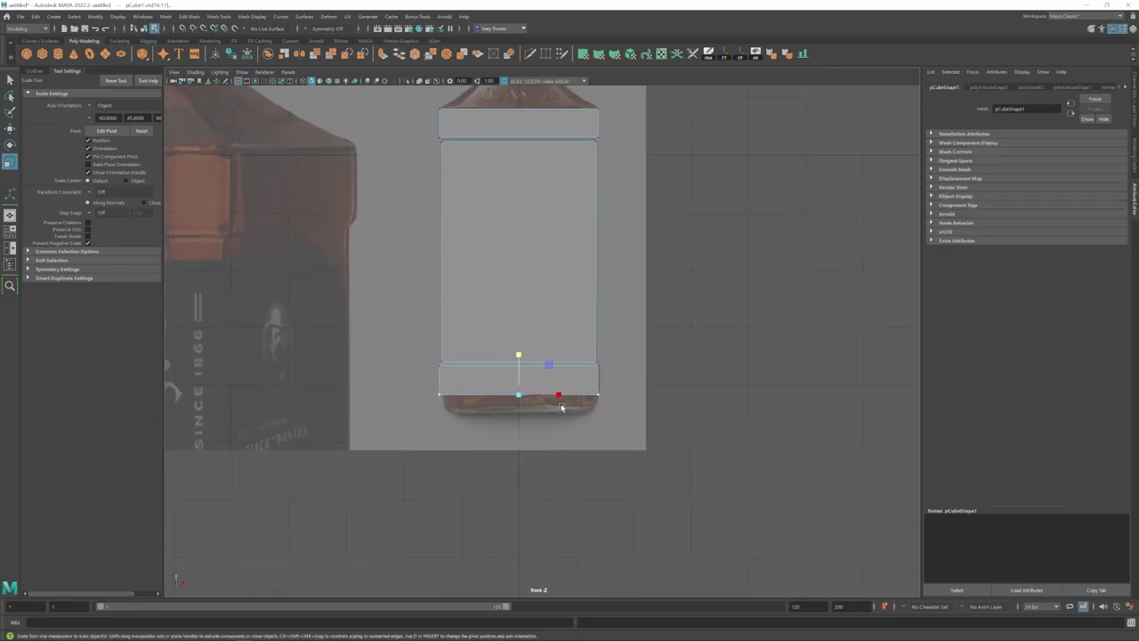
right_drag(548, 391, 544, 425)
right_drag(490, 391, 490, 359)
drag(356, 465, 648, 376)
alt+middle_drag(558, 307, 551, 341)
key(ctrl+e)
key(r)
drag(512, 389, 511, 398)
key(w)
drag(511, 388, 511, 399)
key(r)
drag(511, 439, 508, 440)
- Extrude the bottom border down again and scale it inward to taper the base
key(ctrl+e)
key(w)
drag(512, 395, 512, 403)
key(r)
drag(510, 446, 488, 443)
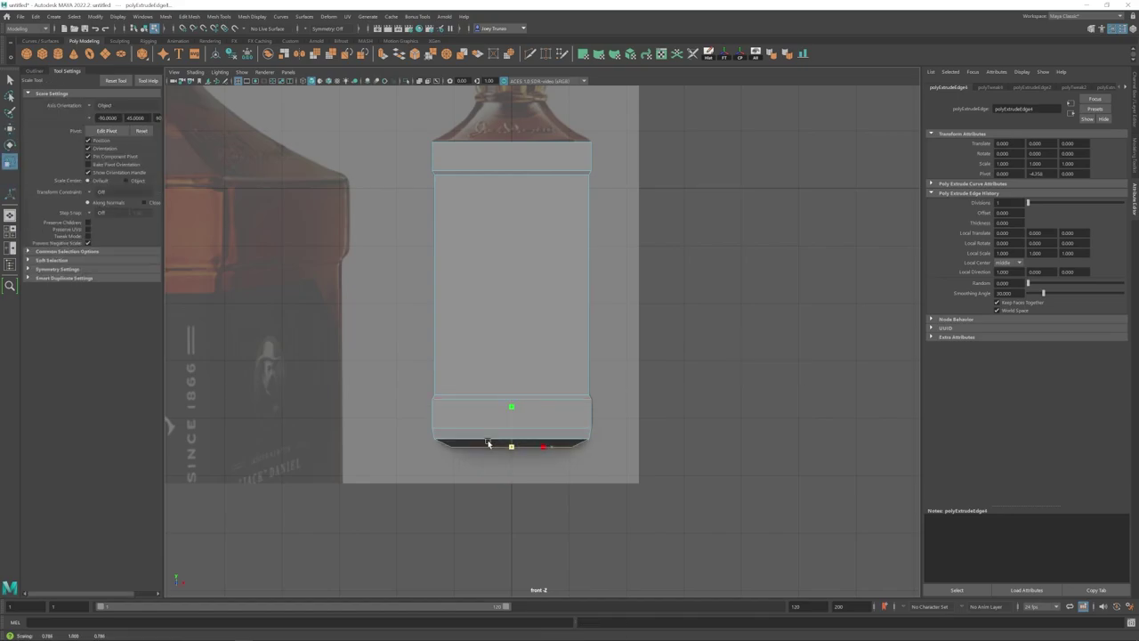
- Adjust the heights of the base's lower edge loops to match the reference bottle's rounded bottom
key(w)
drag(511, 403, 512, 439)
double_click(473, 441)
key(r)
double_click(515, 428)
key(w)
drag(514, 391, 514, 397)
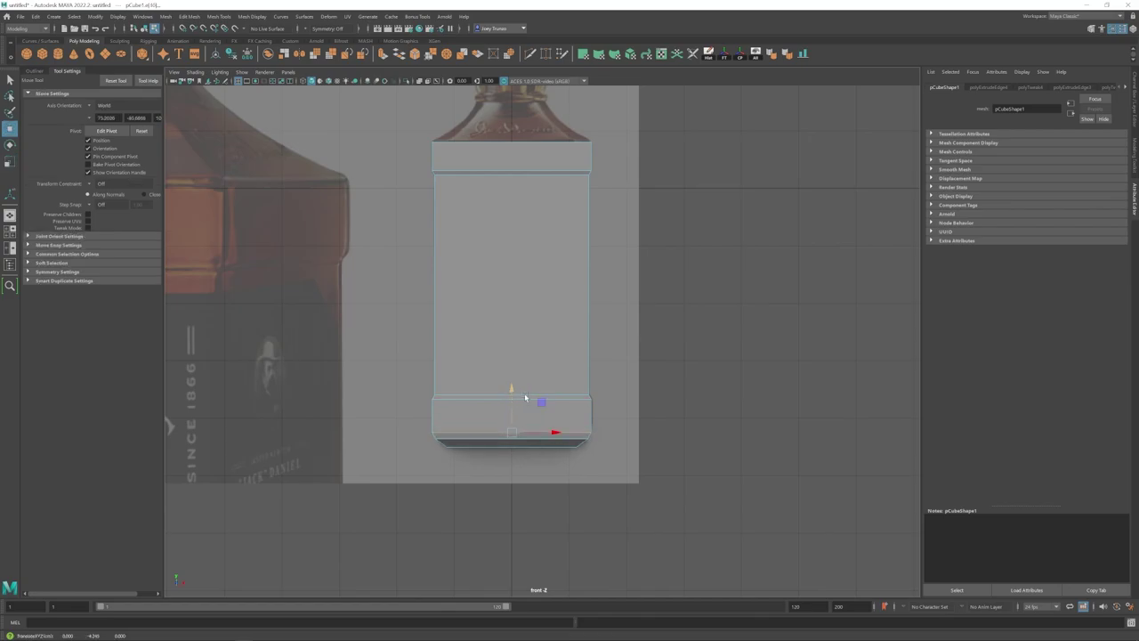
- Extrude the top border up to the base of the neck and scale it inward to form the sloping shoulders
alt+middle_drag(552, 309, 554, 338)
scroll(554, 338, up, 1)
alt+middle_drag(564, 226, 565, 360)
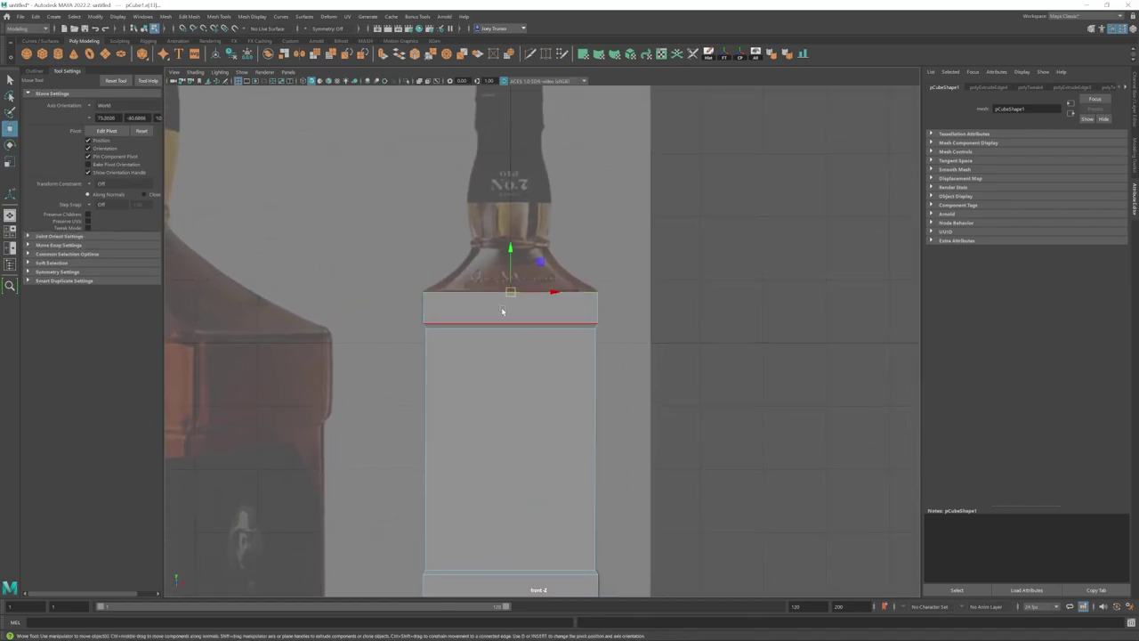
key(r)
shift+drag(510, 292, 485, 294)
key(w)
drag(509, 256, 467, 247)
key(r)
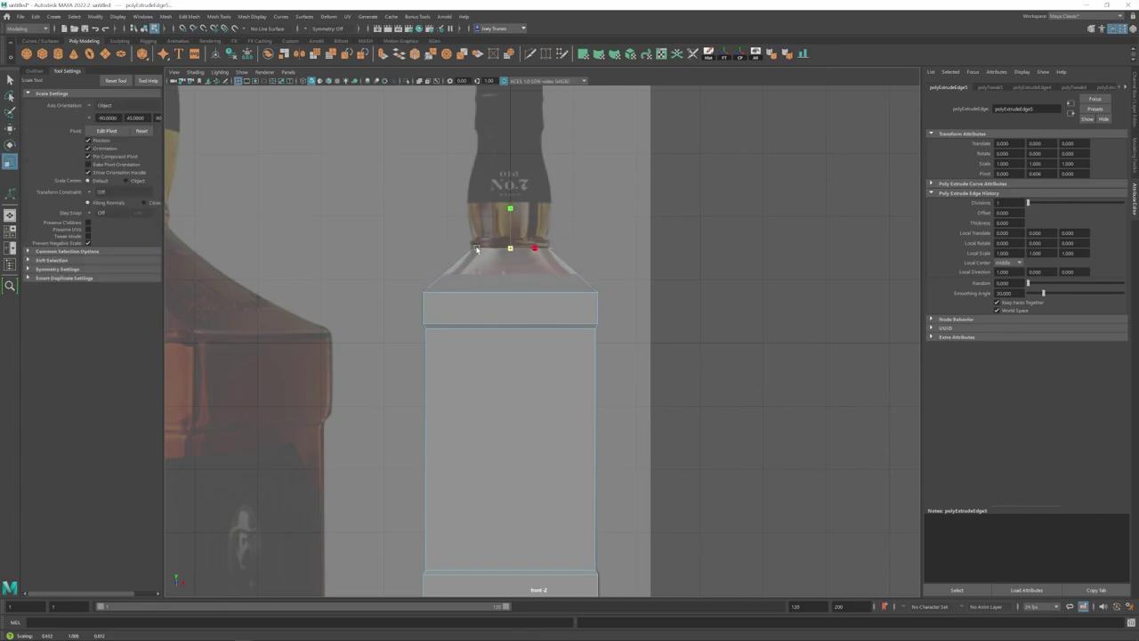
key(w)
- Move the whole bottle mesh back along Z behind the reference image plane
key(space)
right_drag(738, 237, 756, 219)
drag(687, 255, 700, 252)
key(space)
- Select the top border loop and scale it to fit the reference bottle's neck base
scroll(640, 331, up, 2)
alt+middle_drag(645, 328, 620, 404)
right_drag(621, 404, 619, 365)
double_click(511, 301)
key(r)
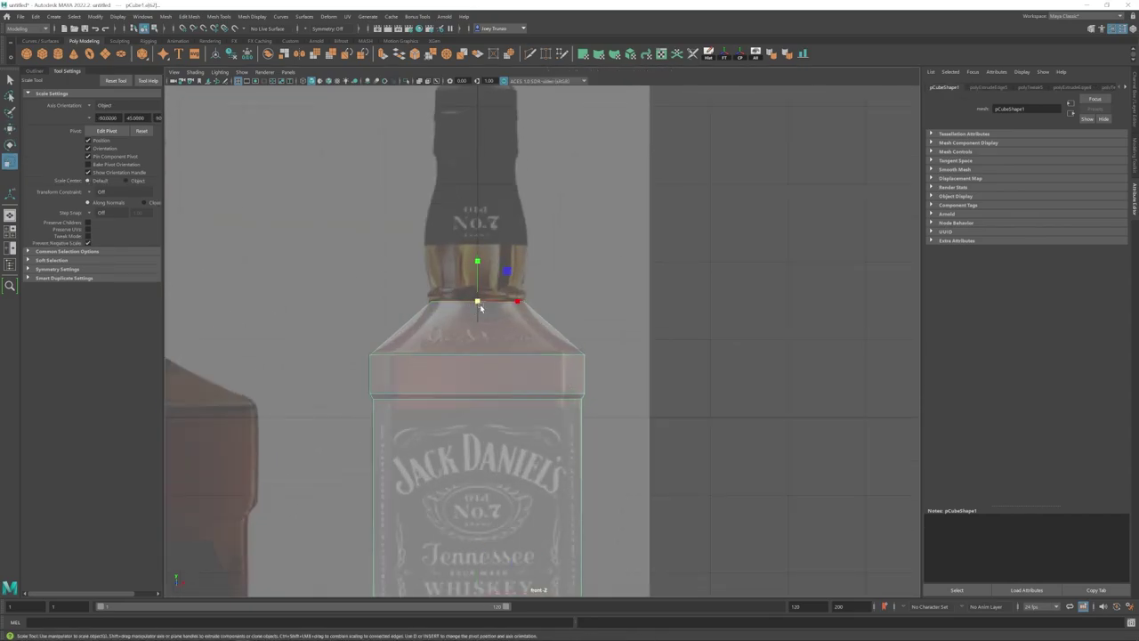
drag(480, 305, 478, 300)
alt+middle_drag(482, 338, 488, 363)
key(w)
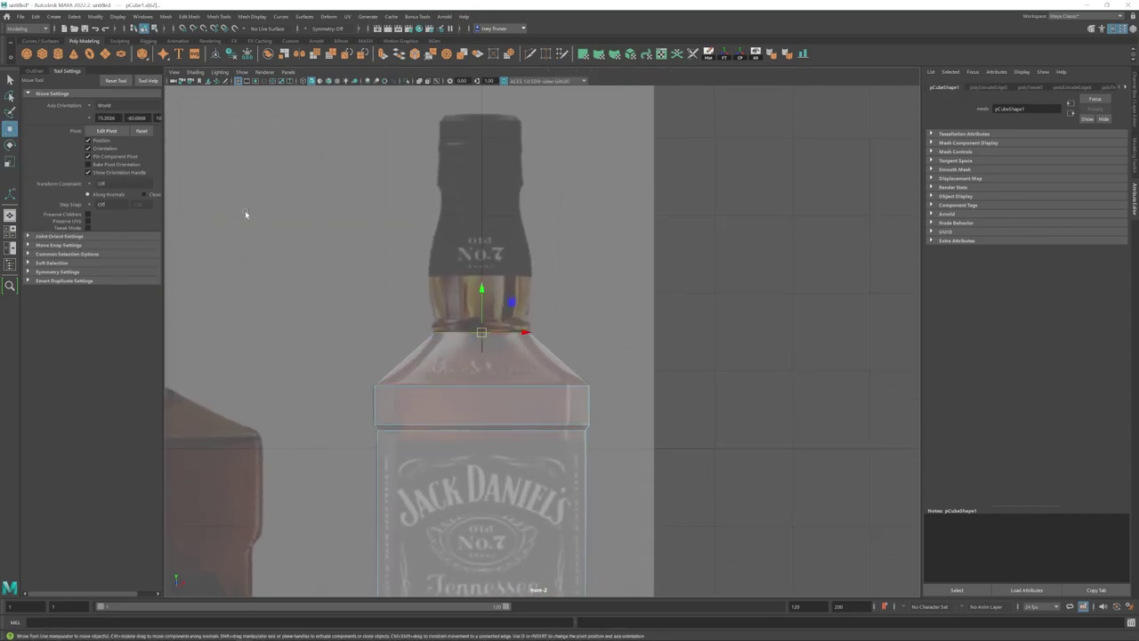
- Bevel the bottle's vertical corner edges with a fraction of 0.412
scroll(555, 371, up, 2)
key(space)
key(space)
alt+middle_drag(621, 404, 624, 320)
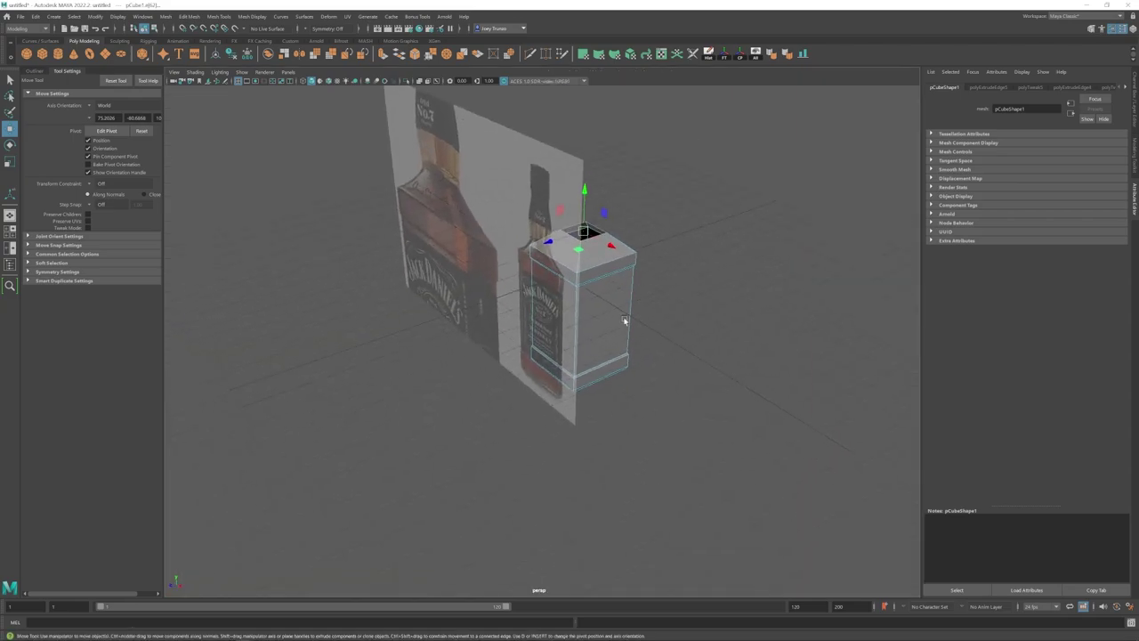
alt+drag(624, 320, 589, 347)
right_drag(589, 347, 588, 310)
click(534, 333)
shift+double_click(616, 326)
alt+drag(650, 322, 645, 357)
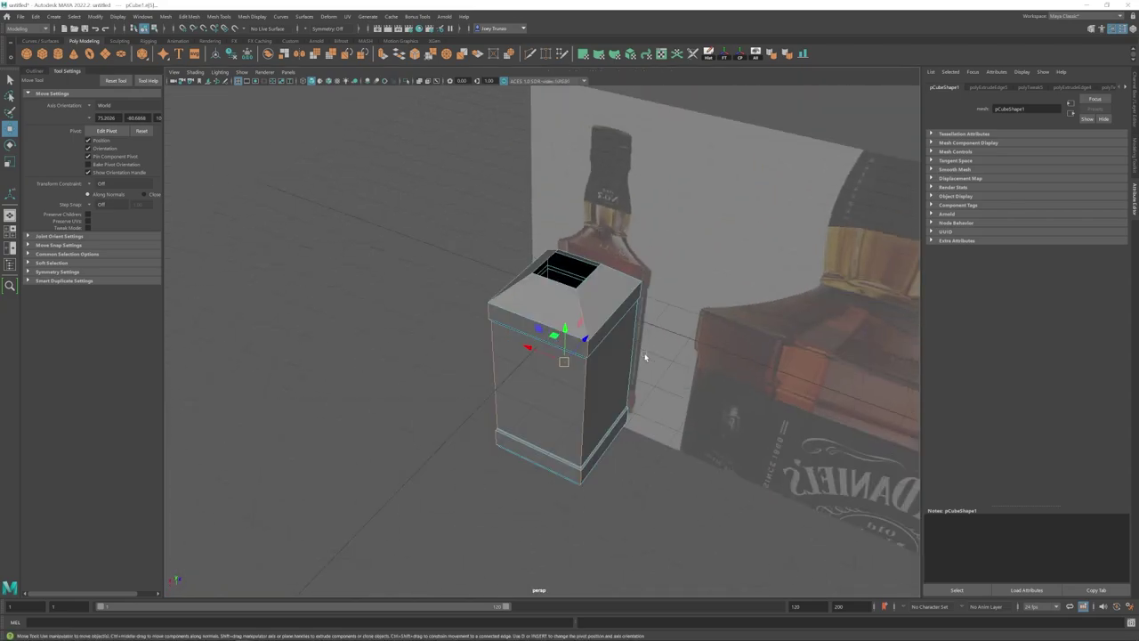
key(space)
key(space)
click(189, 17)
click(197, 48)
alt+middle_drag(577, 404, 570, 250)
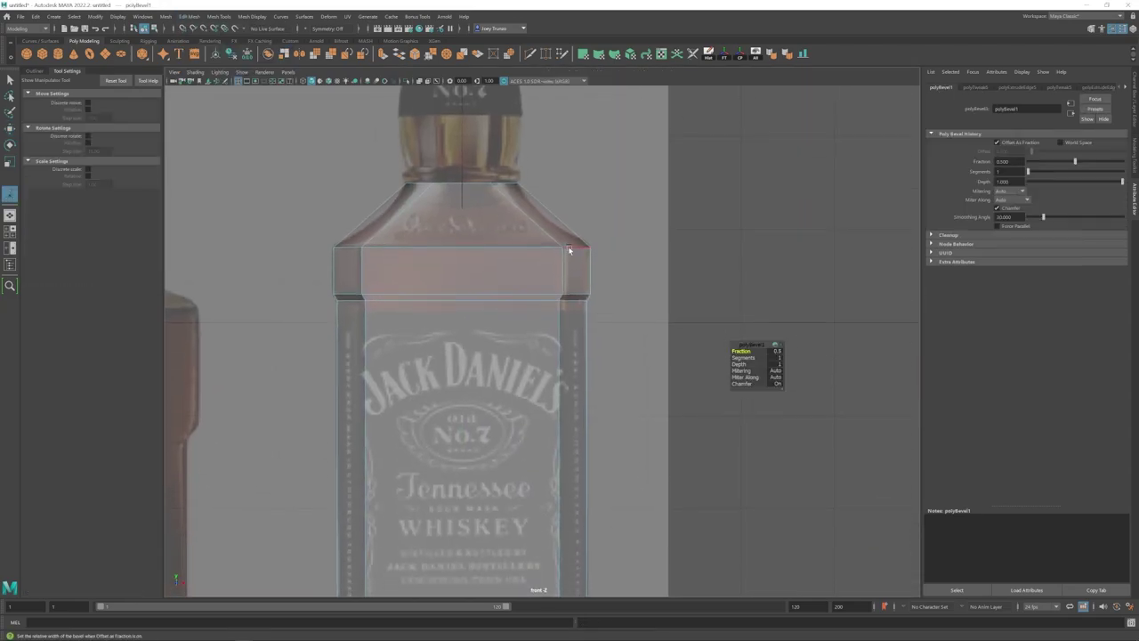
drag(1075, 162, 1068, 161)
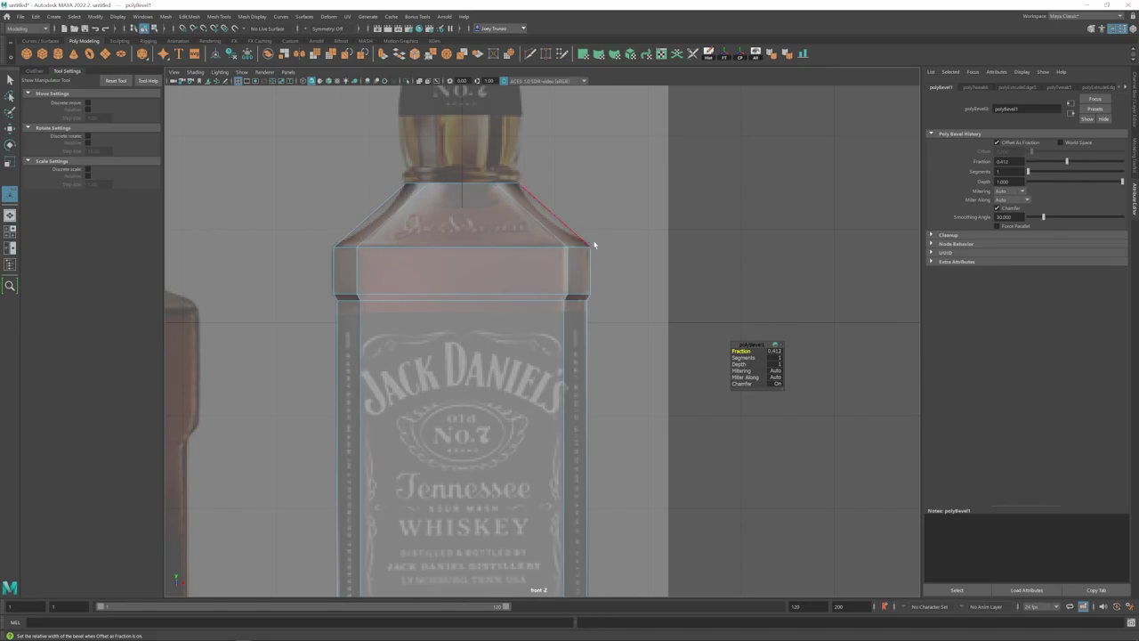
- Extrude the shoulder's open top border, scaling it slightly outward and raising it to start the neck ring
key(space)
key(space)
alt+drag(669, 298, 562, 308)
scroll(608, 284, up, 3)
double_click(562, 275)
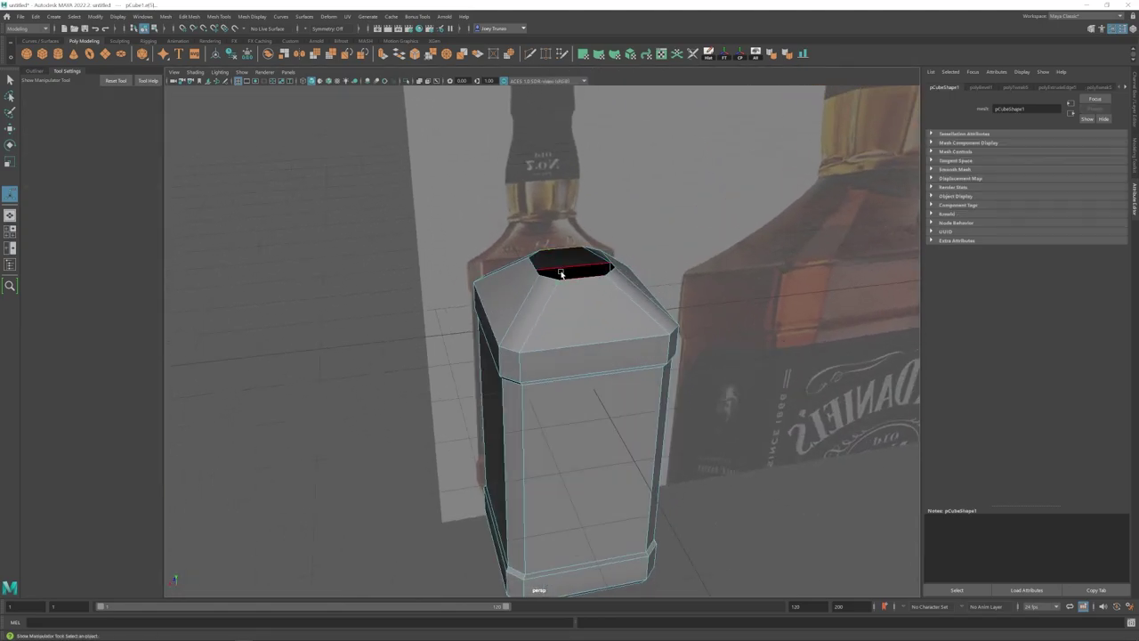
key(r)
alt+drag(532, 264, 562, 321)
click(505, 246)
key(w)
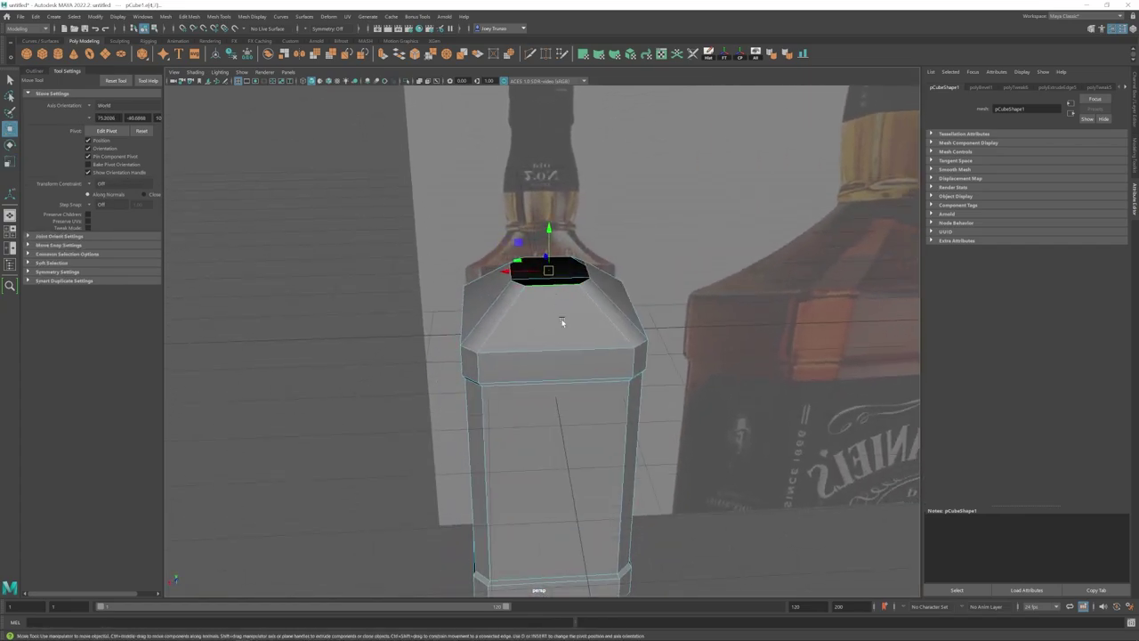
key(space)
key(space)
alt+middle_drag(438, 243, 475, 407)
alt+right_drag(474, 407, 494, 392)
key(ctrl+e)
key(r)
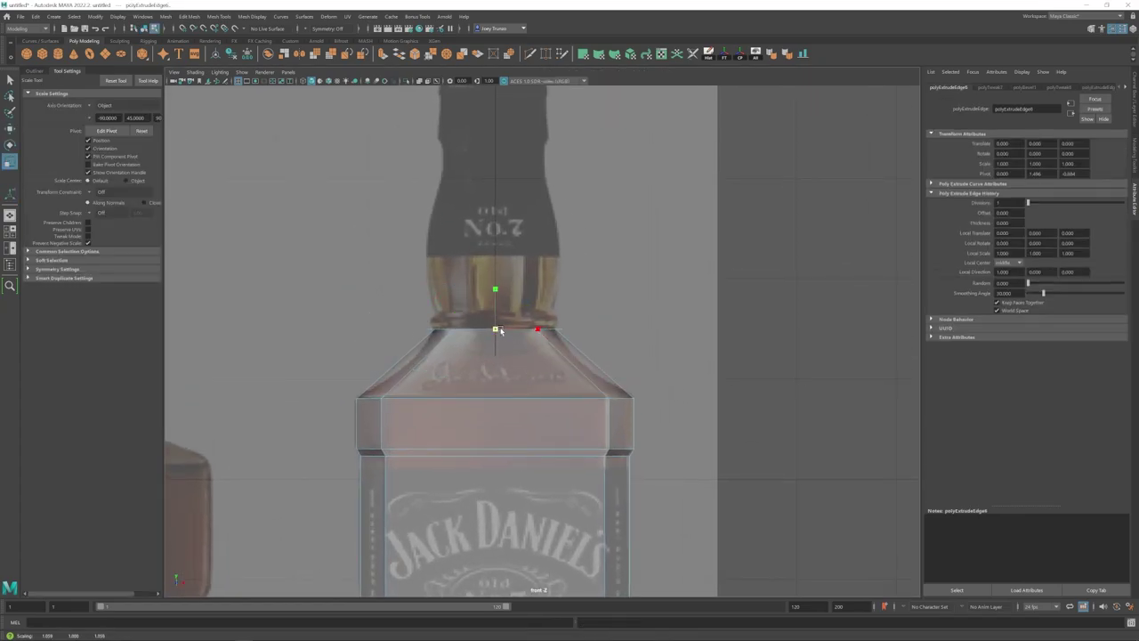
drag(496, 329, 500, 328)
key(w)
drag(494, 292, 494, 268)
key(r)
- Extrude the neck border again, scale it inward and adjust its height to close the ring profile
key(ctrl+e)
key(w)
key(r)
drag(494, 314, 482, 313)
key(w)
drag(495, 276, 494, 285)
- Circularize the selected neck edge loop and rotate it into line with the shoulder edges
double_click(472, 321)
key(space)
key(space)
alt+drag(583, 280, 517, 310)
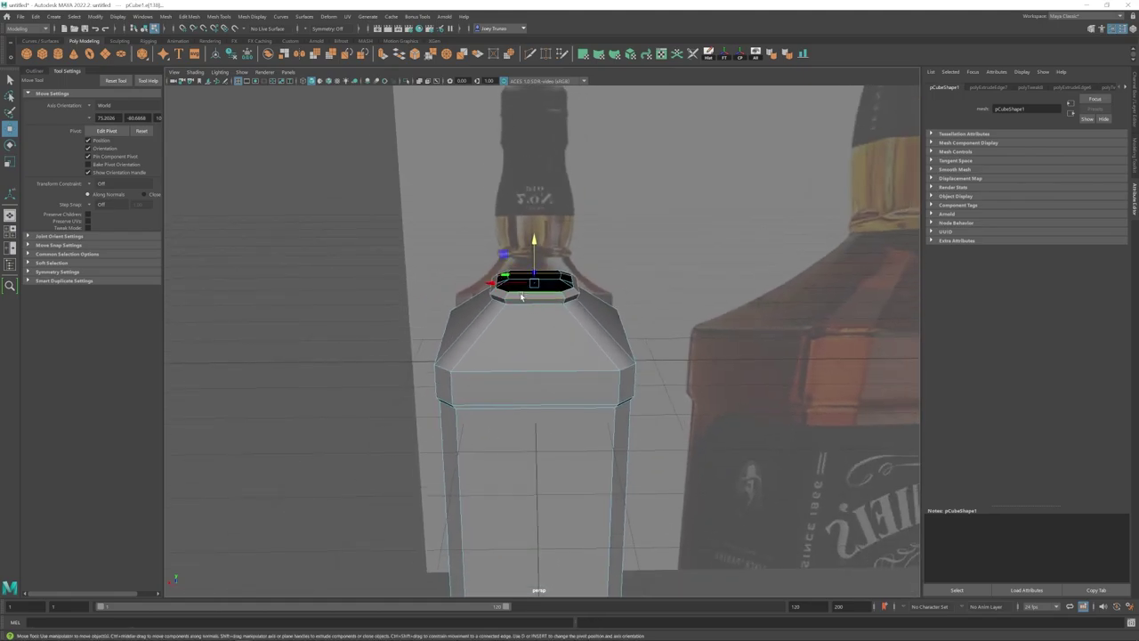
click(511, 54)
key(e)
alt+drag(543, 294, 554, 308)
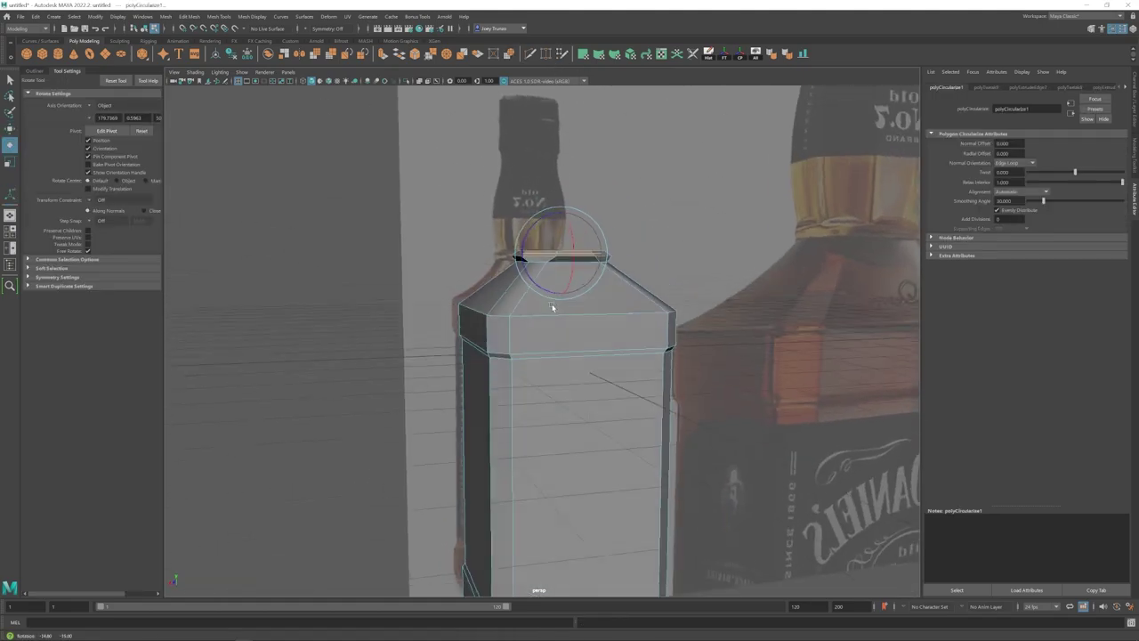
- Preview the bottle with smooth mesh display, inspect its shape, and restore the unsmoothed display for edge selection
right_drag(554, 308, 598, 274)
key(3)
click(628, 263)
scroll(587, 330, down, 4)
alt+drag(574, 349, 511, 358)
click(542, 340)
key(2)
key(1)
right_drag(527, 345, 528, 313)
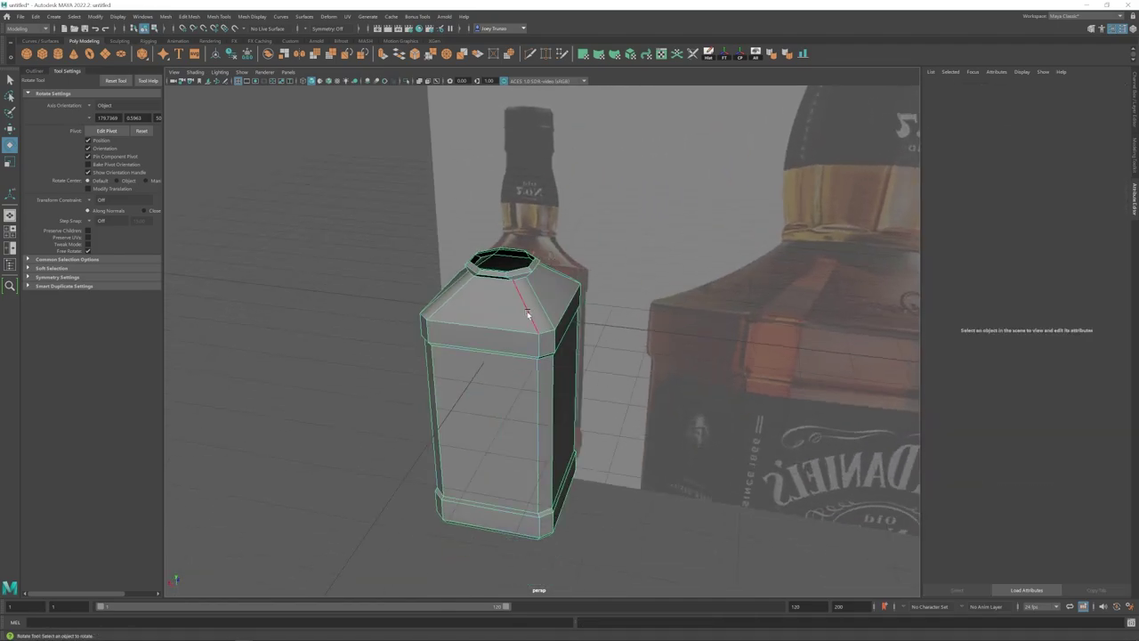
- Select the edge loops running along the bottle's vertical corners and shoulder, and bevel them with a fraction of about 0.255
double_click(529, 312)
shift+double_click(457, 297)
alt+drag(458, 297, 513, 318)
shift+double_click(567, 308)
click(188, 17)
click(196, 45)
key(ctrl+z)
shift+double_click(527, 275)
key(g)
alt+drag(427, 316, 509, 326)
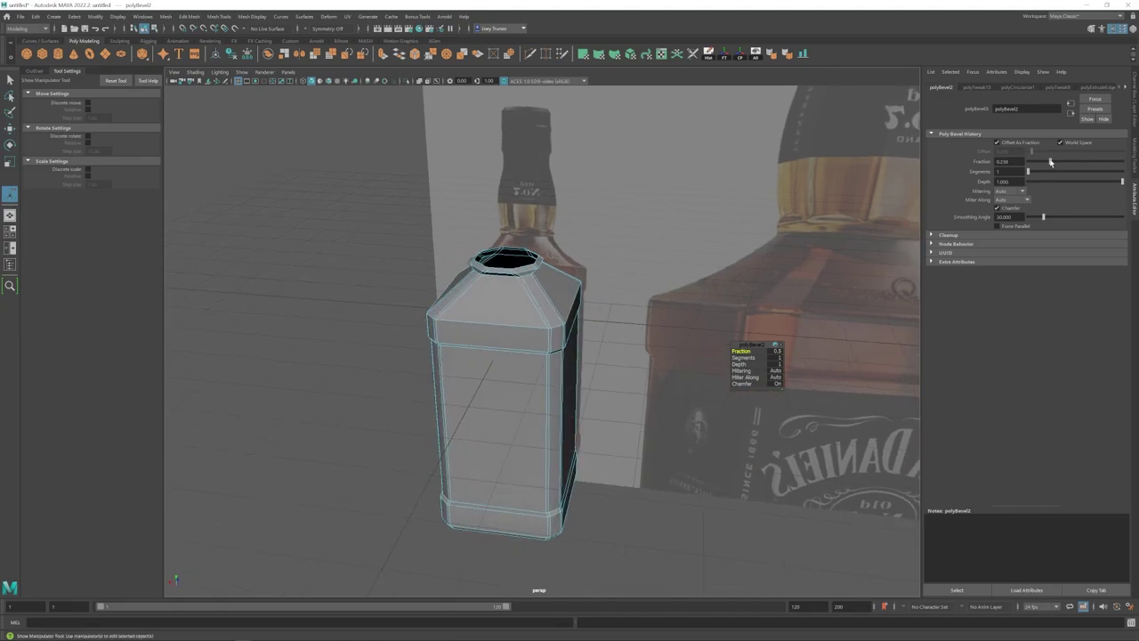
- Check the bevelled body in smooth mesh display and set the corner bevel to 2 segments
alt+drag(703, 331, 712, 308)
right_drag(512, 347, 553, 313)
key(3)
click(374, 356)
scroll(472, 364, down, 5)
alt+drag(473, 364, 523, 357)
scroll(484, 361, up, 5)
click(517, 339)
key(1)
click(1008, 88)
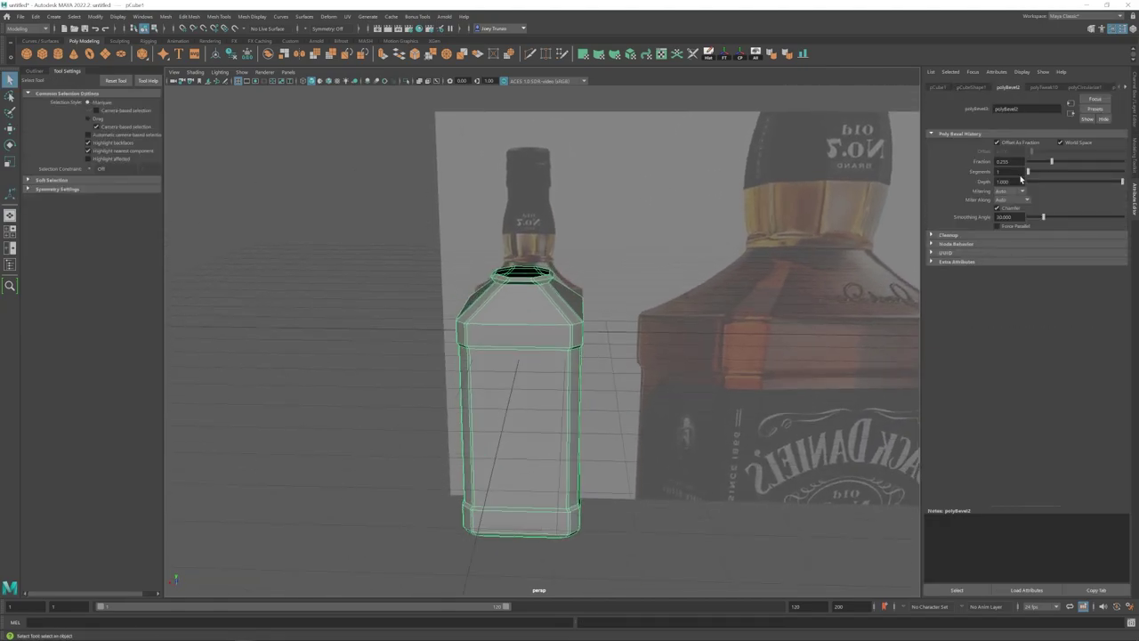
drag(1026, 171, 1035, 171)
- Bevel the edge loops around the top of the shoulder band and the base of the body with a small fraction
key(3)
click(427, 351)
alt+drag(436, 354, 485, 356)
right_drag(530, 352, 532, 321)
key(1)
double_click(532, 320)
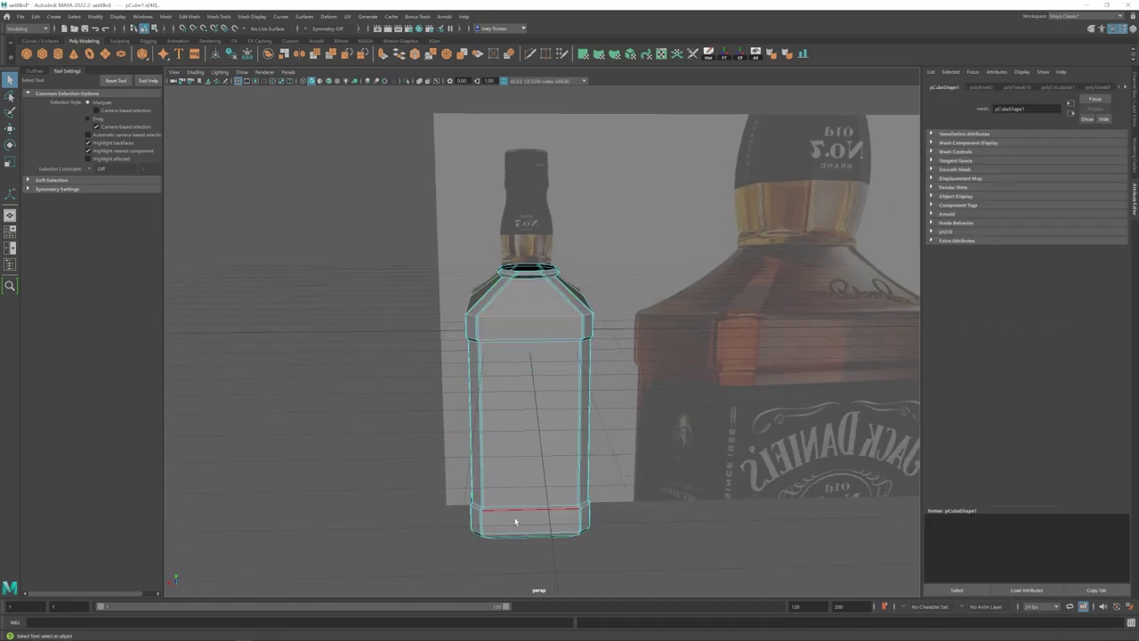
shift+double_click(516, 520)
click(189, 16)
click(211, 58)
key(space)
drag(1074, 162, 1034, 162)
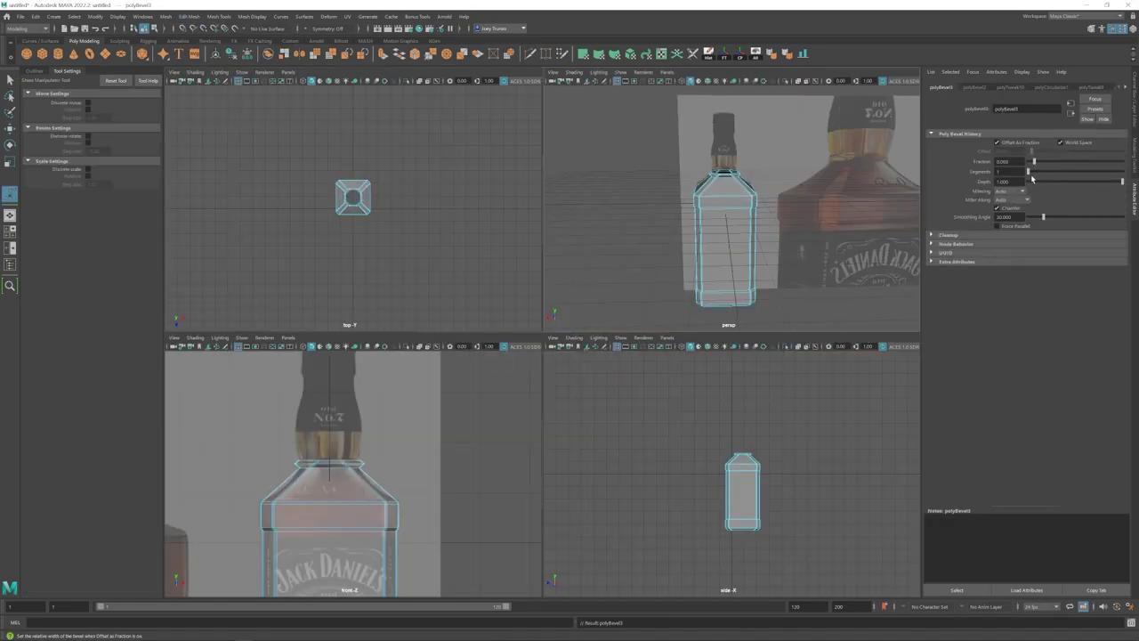
- Bevel the edge loops below the shoulder band and above the base band, using 2 segments
key(space)
key(3)
click(277, 243)
alt+drag(570, 382, 516, 347)
right_drag(516, 338, 514, 298)
key(1)
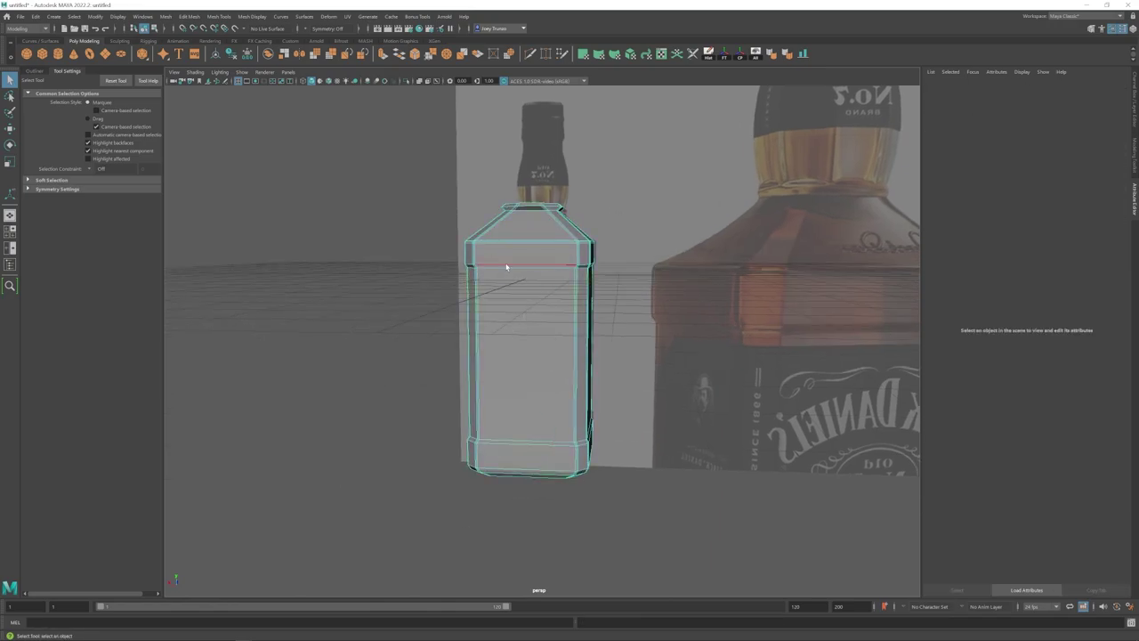
double_click(506, 265)
key(ctrl+b)
drag(1075, 162, 1033, 172)
double_click(576, 264)
shift+double_click(514, 441)
key(ctrl+b)
- Compare the bevels in smooth display and set the most recent bevel's fraction to about 0.3
key(3)
click(436, 360)
alt+drag(439, 360, 466, 351)
scroll(481, 349, up, 5)
click(547, 338)
key(1)
click(1106, 88)
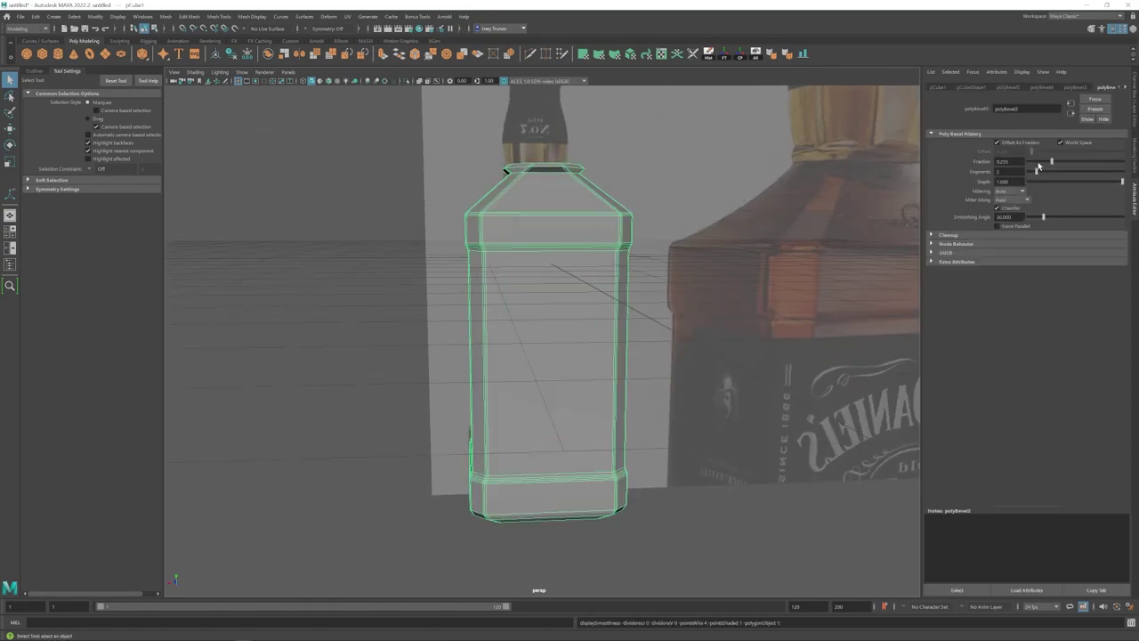
key(ctrl+z)
drag(1034, 162, 1057, 162)
click(1042, 87)
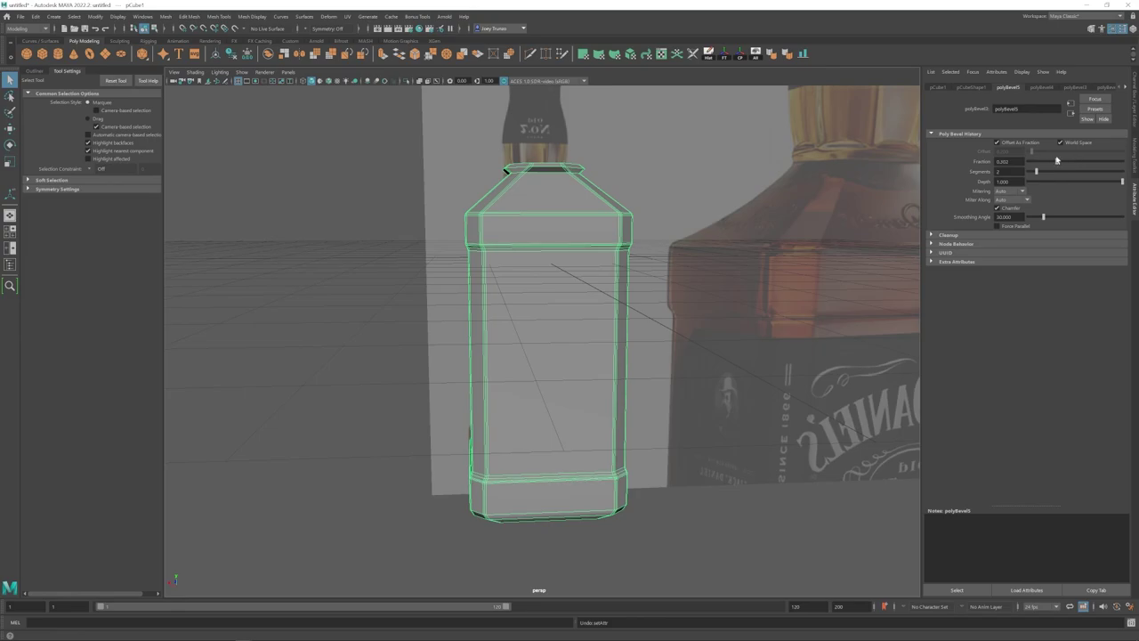
- Inspect the bottle body's edge sharpness in smooth mesh display and restore the unsmoothed display
key(3)
click(270, 278)
scroll(427, 329, down, 5)
mouse_move(492, 333)
alt+mouse_down()
mouse_move(473, 342)
mouse_move(495, 336)
alt+mouse_up()
scroll(495, 335, up, 5)
click(545, 343)
key(1)
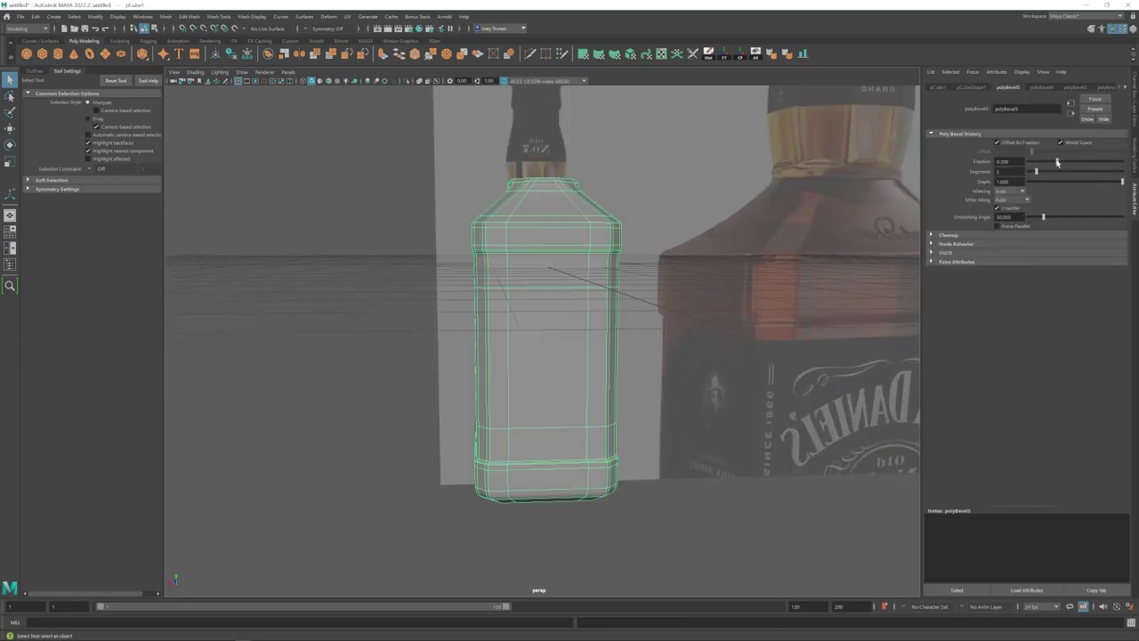
key(1)
- Create a polygon cylinder for the neck and raise it above the bottle's opening
click(703, 267)
alt+drag(530, 294, 537, 303)
alt+middle_drag(537, 302, 539, 379)
scroll(540, 381, down, 1)
click(553, 414)
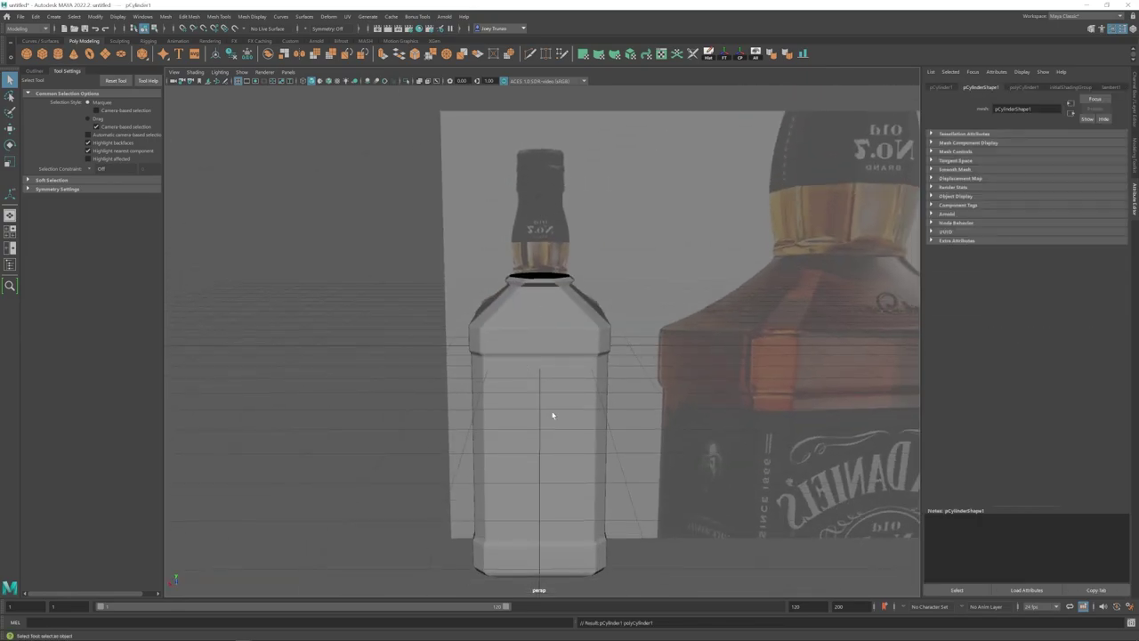
click(793, 56)
click(58, 54)
key(w)
drag(539, 378, 539, 146)
- Set the cylinder's axis subdivisions to 8 and rotate it about 22 degrees around its vertical axis
alt+middle_drag(602, 282, 600, 321)
click(1023, 88)
text(8)
key(Return)
alt+drag(571, 303, 579, 310)
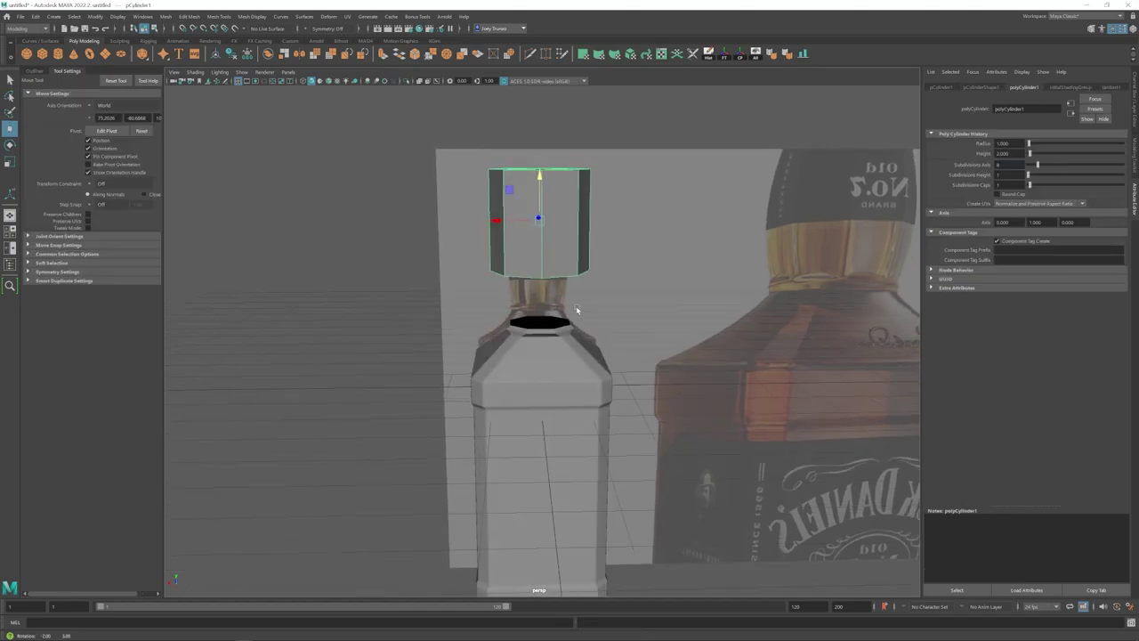
key(e)
drag(552, 223, 543, 225)
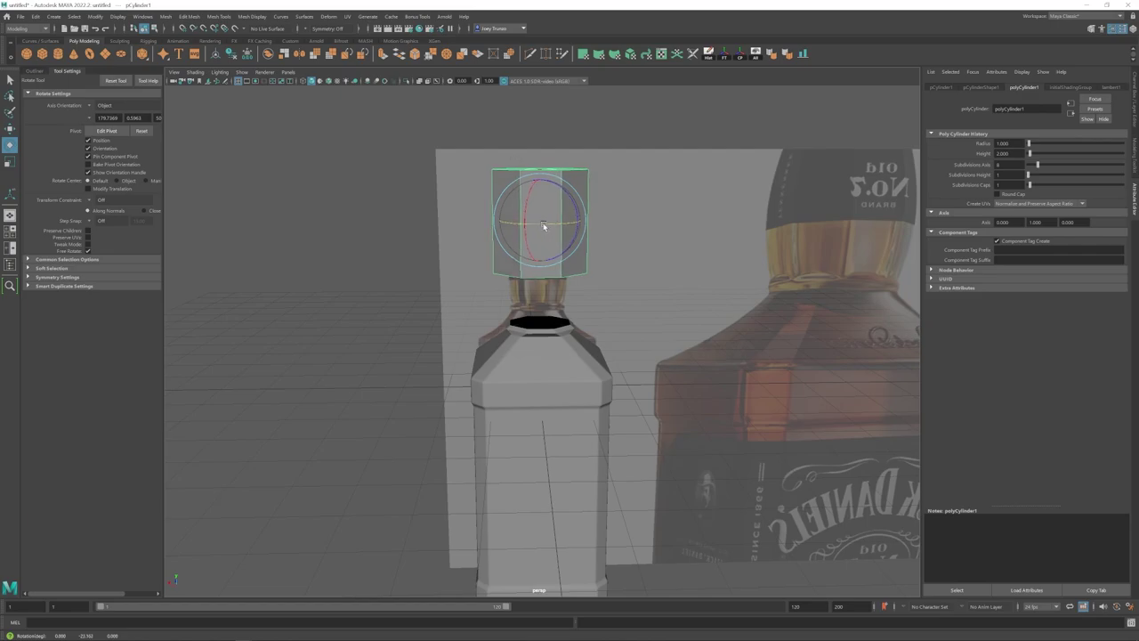
- Check the cylinder's edges in side-view wireframe and fine-tune its rotation to square its faces with the bottle
key(space)
key(space)
key(space)
key(space)
key(space)
key(space)
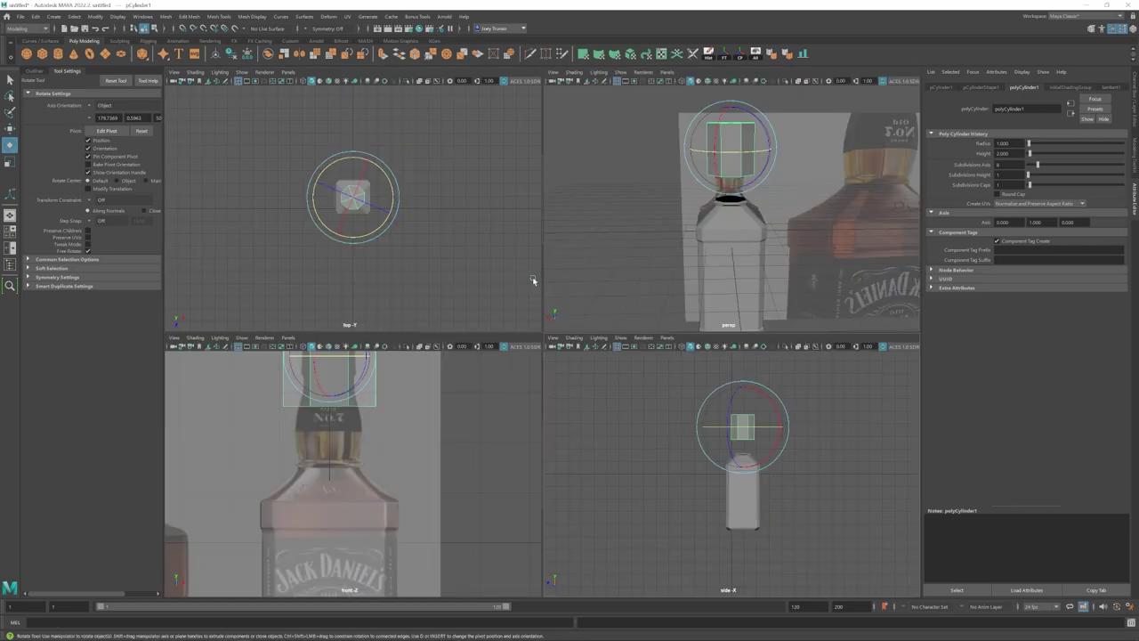
alt+middle_drag(588, 340, 583, 373)
key(f)
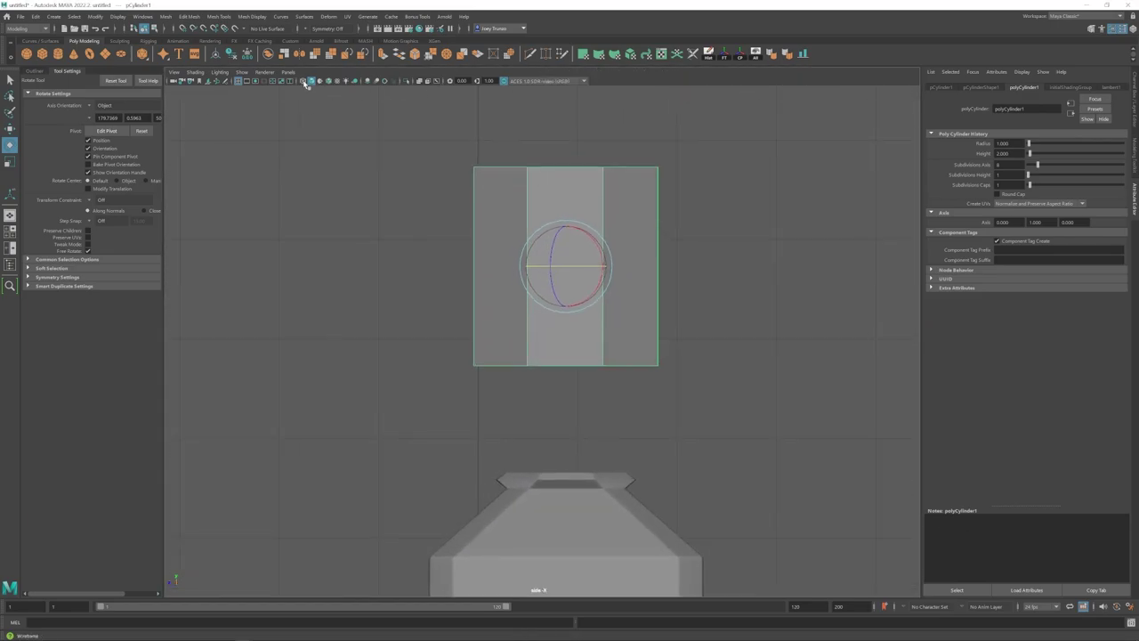
key(4)
drag(566, 266, 566, 266)
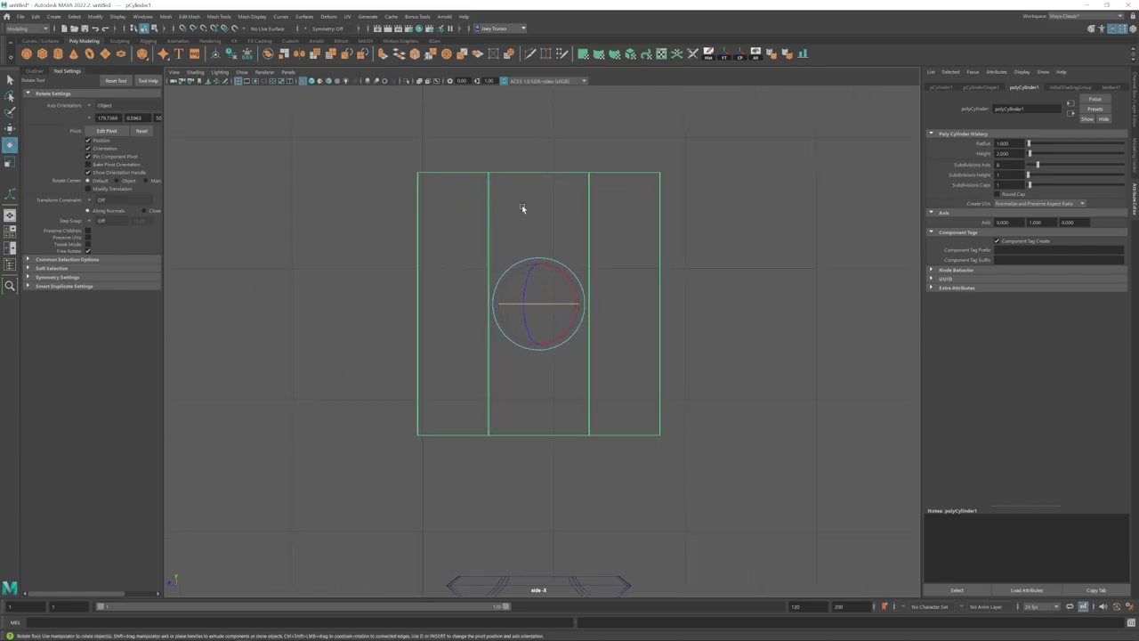
middle_drag(567, 134, 571, 135)
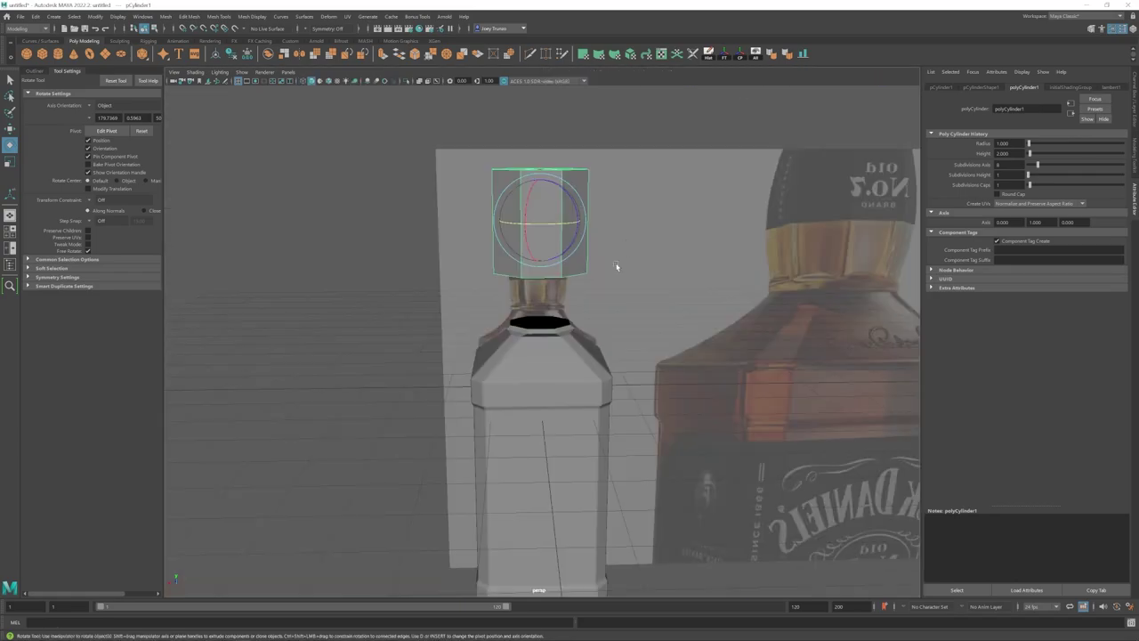
- Scale and move the cylinder in the front view to match the lower neck on the reference image
scroll(541, 258, down, 2)
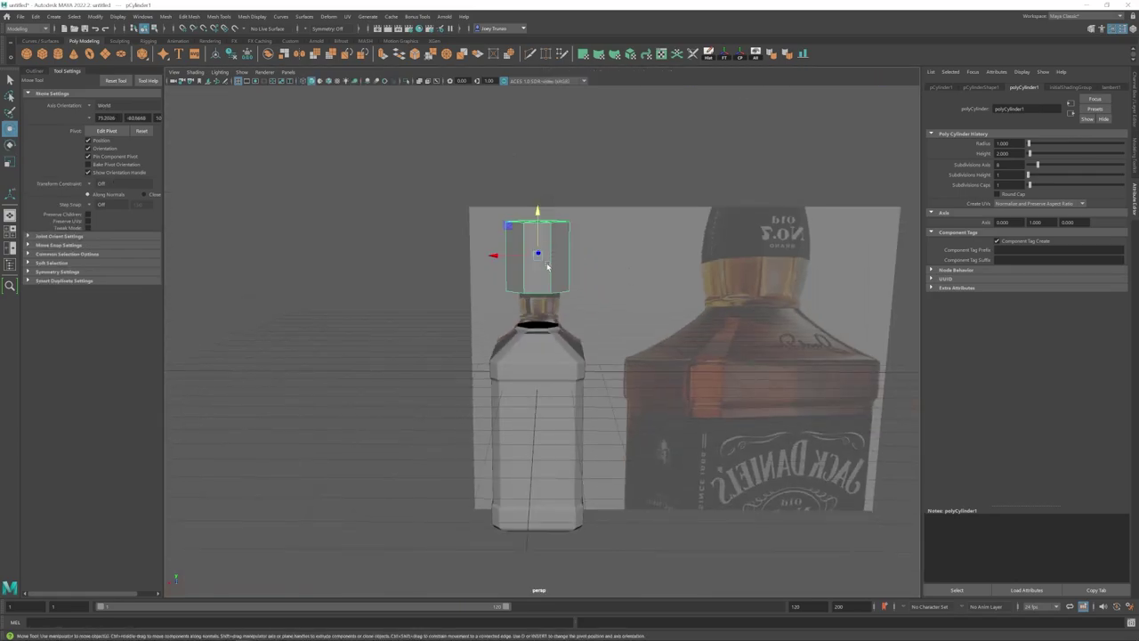
key(space)
key(space)
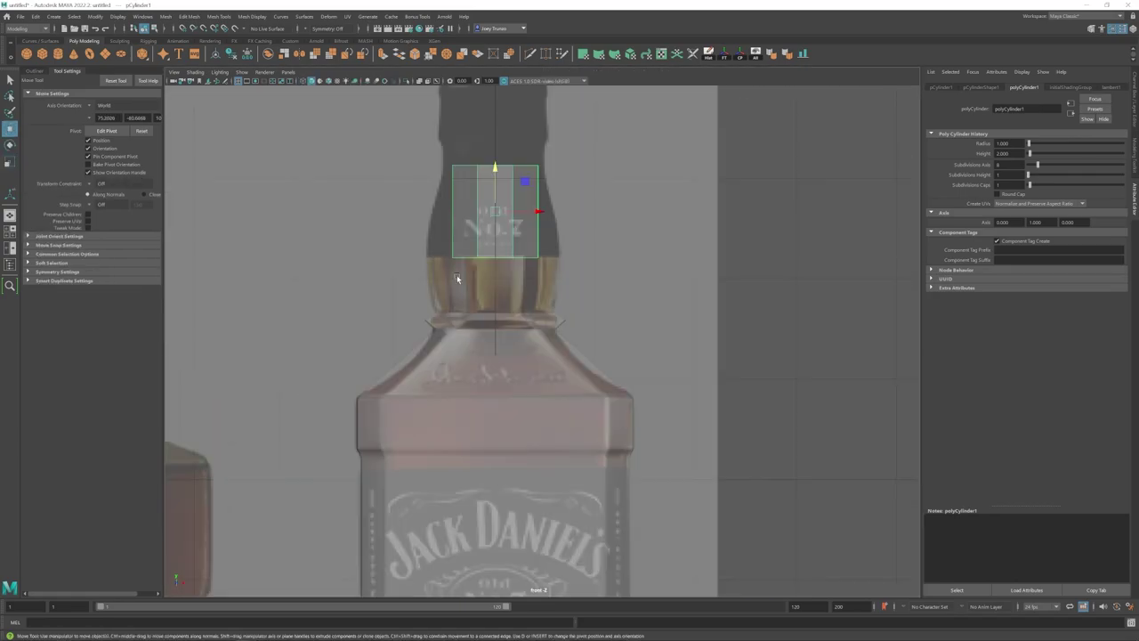
scroll(457, 274, up, 1)
key(r)
drag(487, 188, 540, 198)
key(w)
drag(487, 145, 487, 185)
key(r)
drag(488, 228, 486, 229)
key(w)
drag(486, 186, 486, 183)
alt+middle_drag(487, 184, 483, 211)
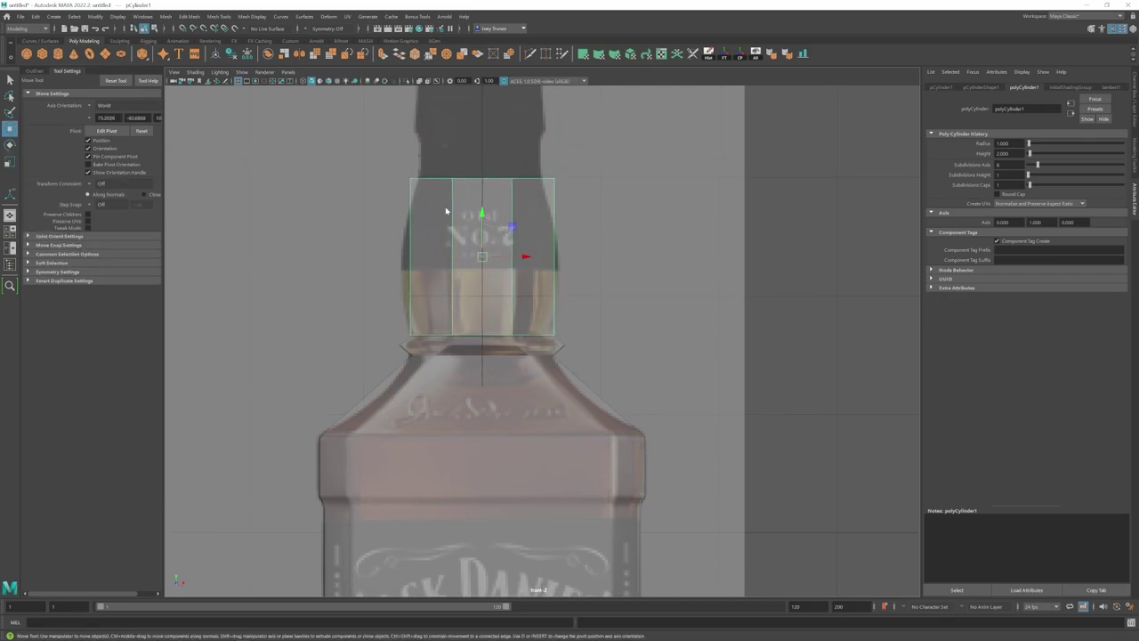
- Select the cylinder's top vertices and raise them to the lower edge of the reference cap
right_drag(448, 211, 396, 210)
drag(349, 154, 583, 200)
alt+middle_drag(534, 189, 553, 255)
scroll(539, 252, down, 3)
alt+middle_drag(528, 251, 501, 217)
- Insert edge loops around the neck cylinder and adjust them to follow the curved neck profile on the reference
click(190, 16)
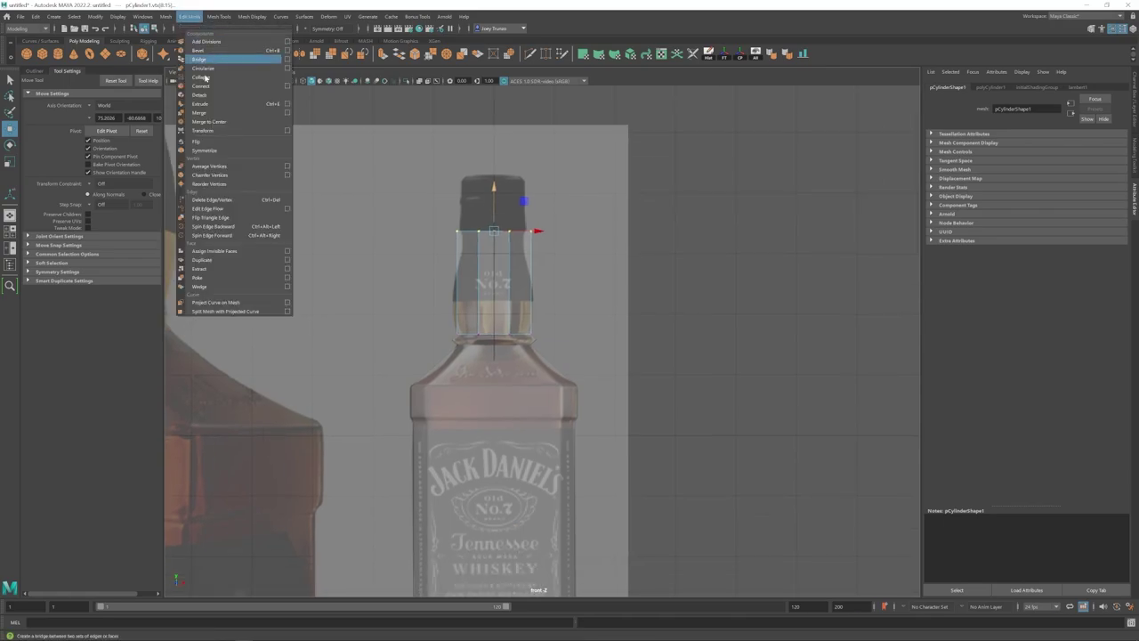
mouse_move(219, 16)
click(238, 86)
scroll(447, 236, up, 1)
click(469, 246)
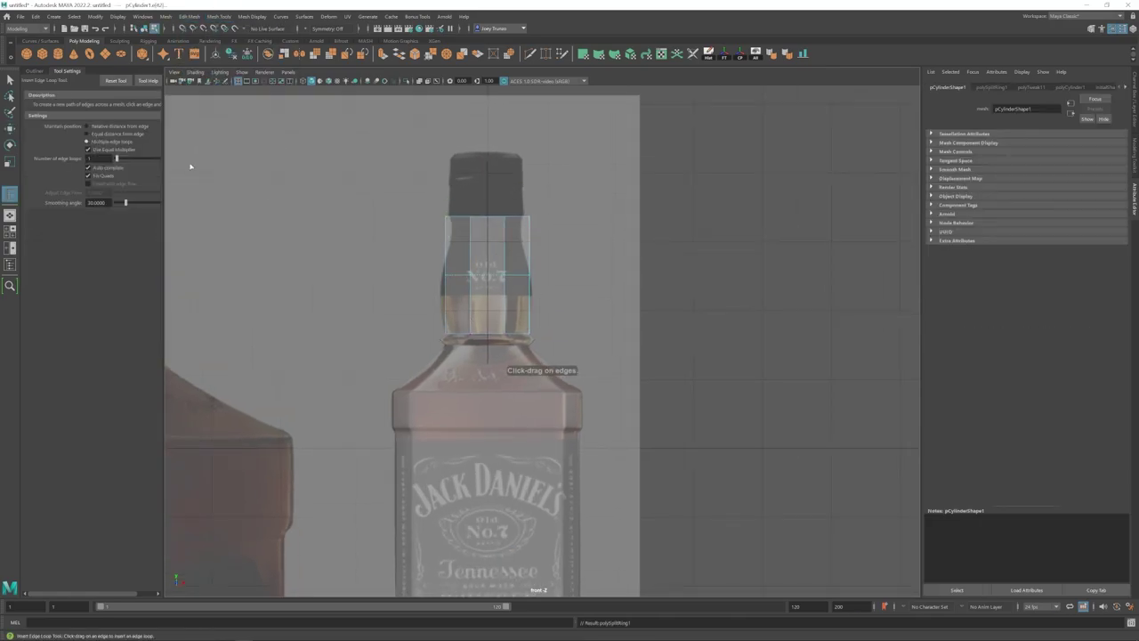
key(r)
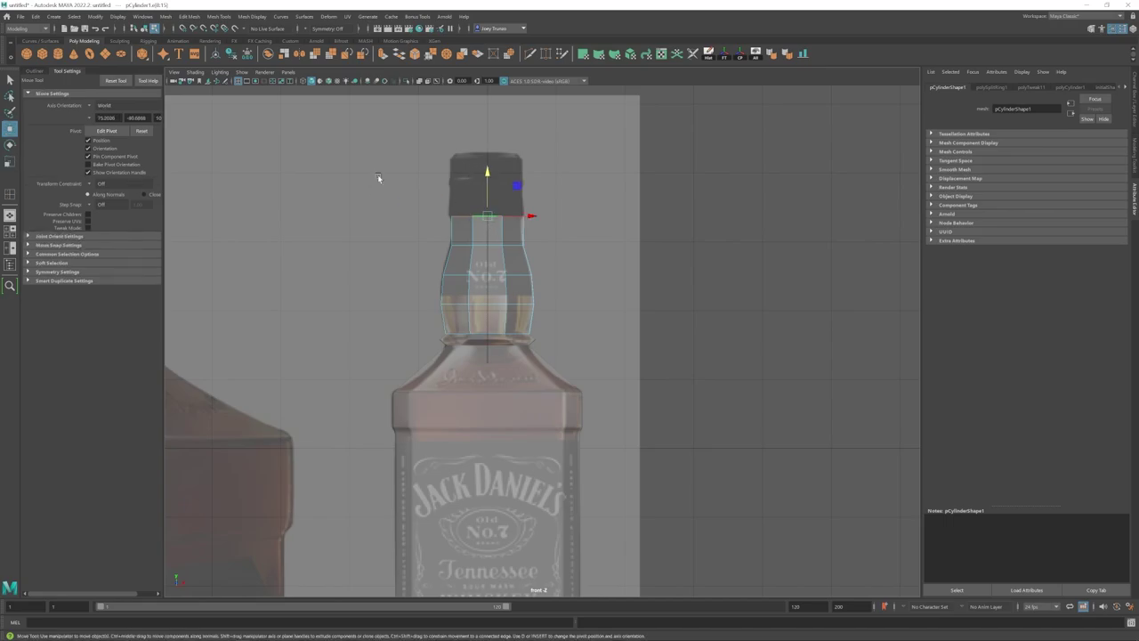
drag(487, 172, 488, 175)
- Extrude the neck's top edges outward and upward to form the cap, narrowing it slightly at its top
right_drag(497, 219, 497, 193)
drag(380, 178, 576, 228)
key(ctrl+e)
key(r)
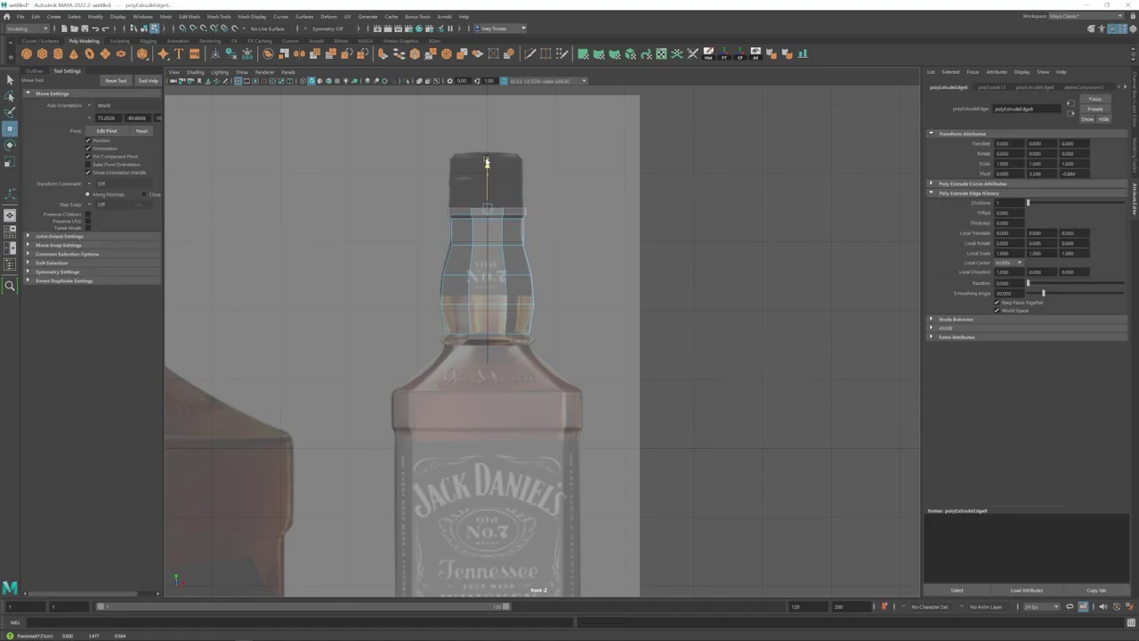
drag(487, 161, 477, 112)
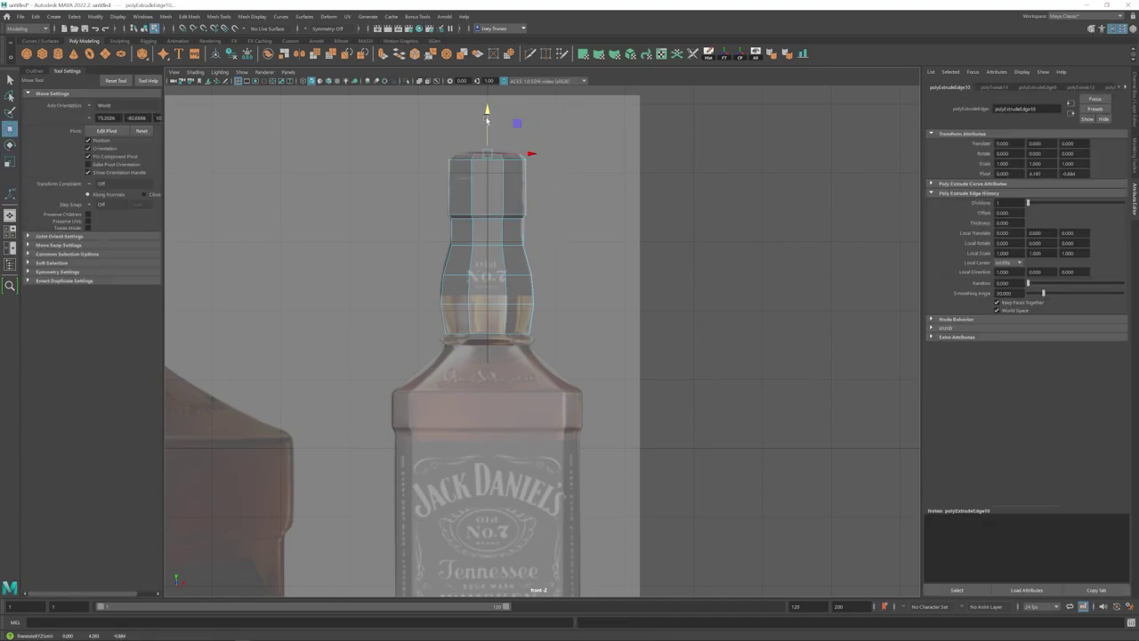
- Circularize the edge loop around the bottle's neck ring and adjust its scale and rotation
alt+middle_drag(504, 344, 507, 259)
key(space)
key(space)
scroll(623, 279, up, 9)
alt+drag(587, 289, 525, 318)
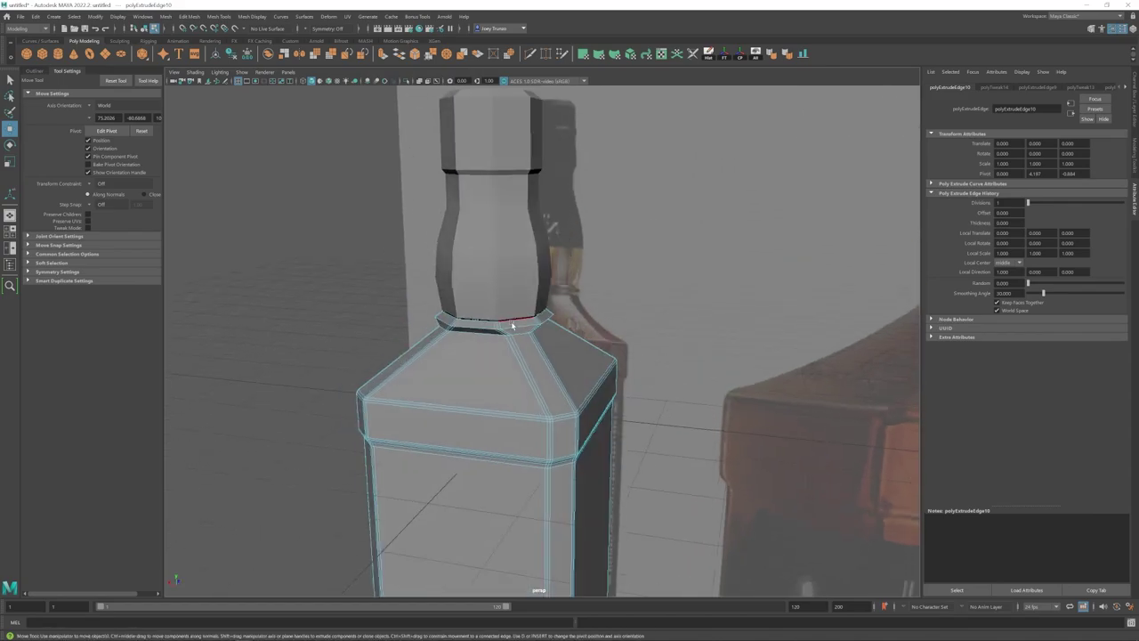
double_click(517, 324)
key(r)
mouse_move(504, 358)
alt+mouse_down()
mouse_move(545, 326)
mouse_move(511, 338)
alt+mouse_up()
key(e)
- Bevel the edge loop where the neck ring meets the shoulder and ready the ring's edges for scaling
double_click(480, 296)
click(188, 16)
click(193, 49)
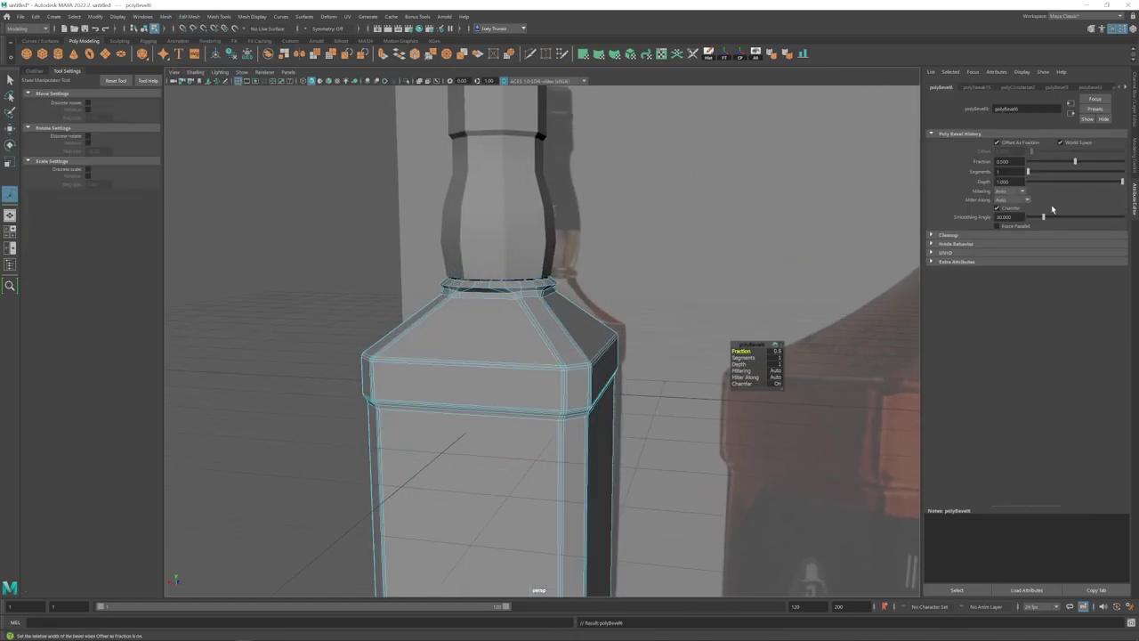
key(e)
key(r)
scroll(485, 295, up, 1)
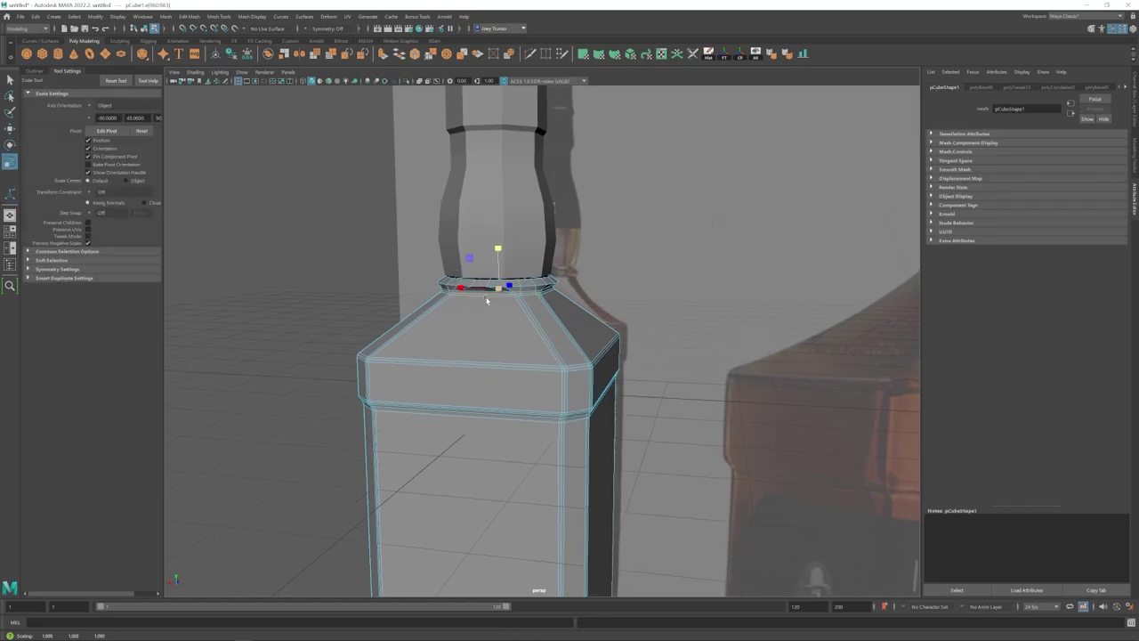
- Select the outer edge loop of the bottle's neck ring and bevel it
click(308, 288)
scroll(308, 287, down, 6)
key(F8)
click(308, 287)
key(w)
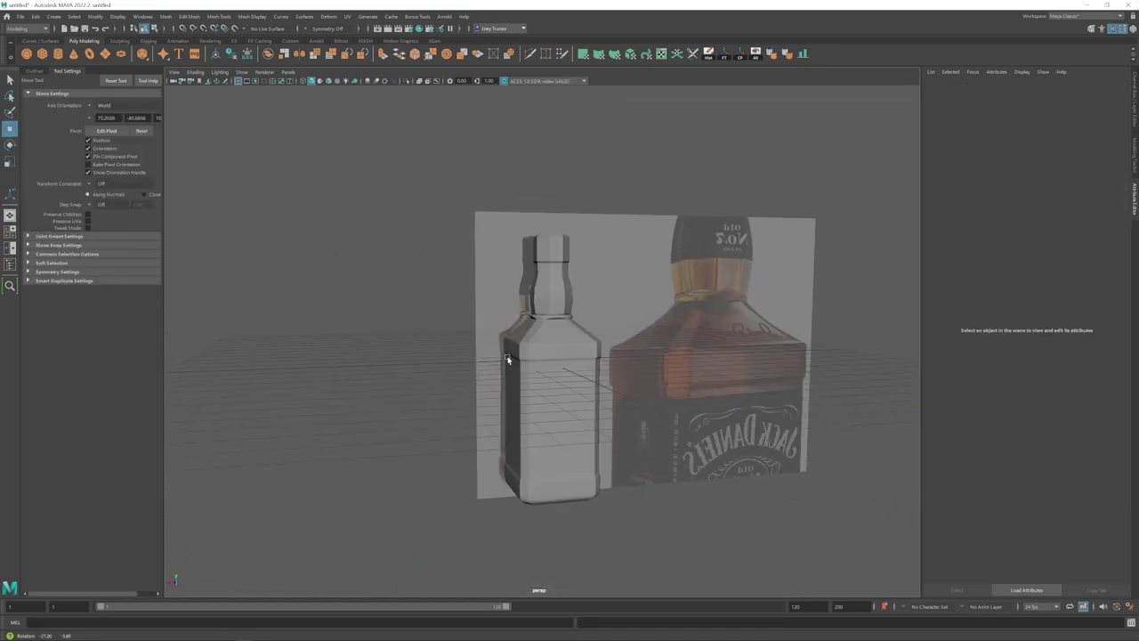
alt+drag(506, 360, 504, 364)
click(505, 363)
scroll(516, 349, up, 6)
right_drag(526, 339, 526, 303)
double_click(537, 270)
click(189, 16)
click(193, 49)
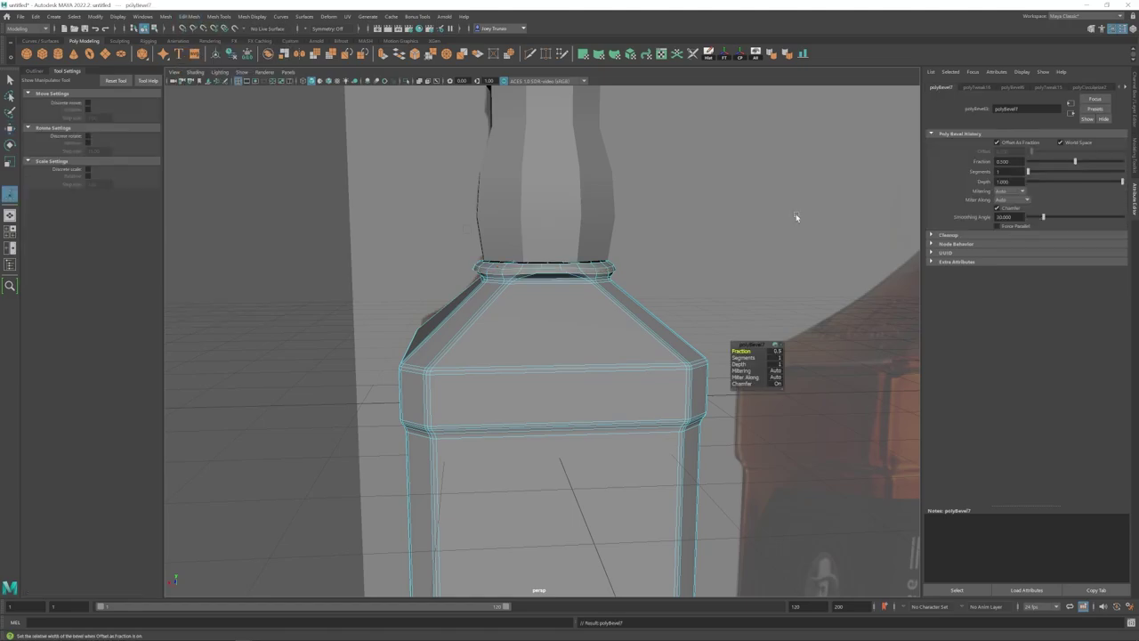
- Scale the neck ring's top edge loop and return to object selection to check the ring
double_click(537, 270)
key(r)
drag(544, 225, 537, 286)
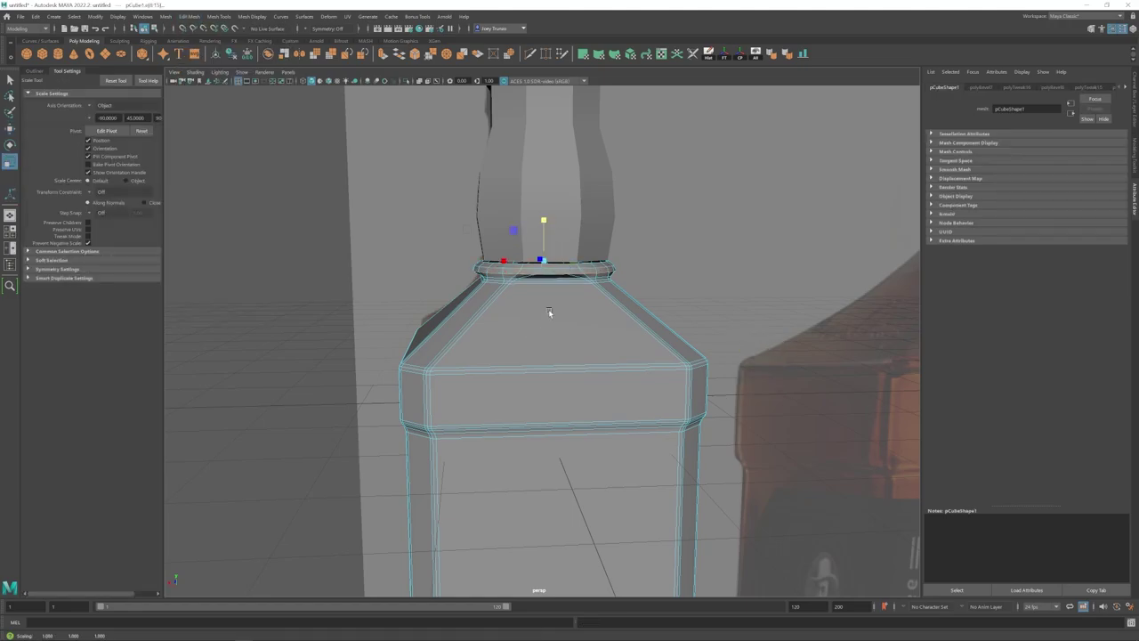
key(F8)
scroll(534, 311, down, 5)
scroll(492, 317, up, 6)
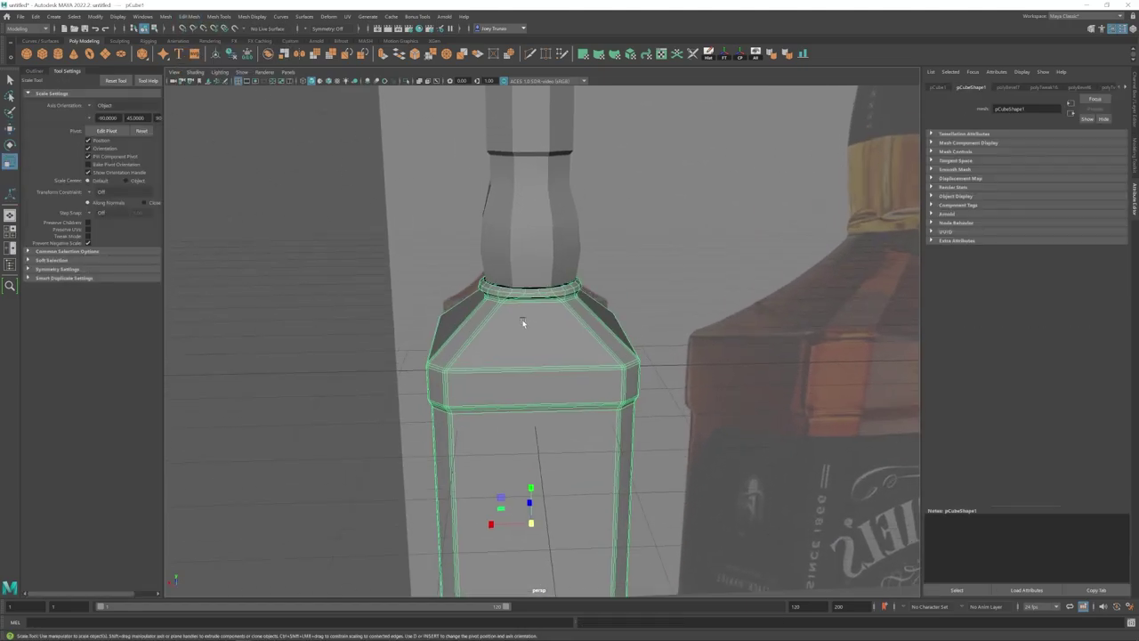
- Circularize the neck ring's upper edge loop and scale it uniformly to about 0.978
scroll(523, 322, up, 6)
right_drag(491, 277, 492, 242)
double_click(534, 234)
click(509, 55)
key(r)
drag(515, 233, 513, 235)
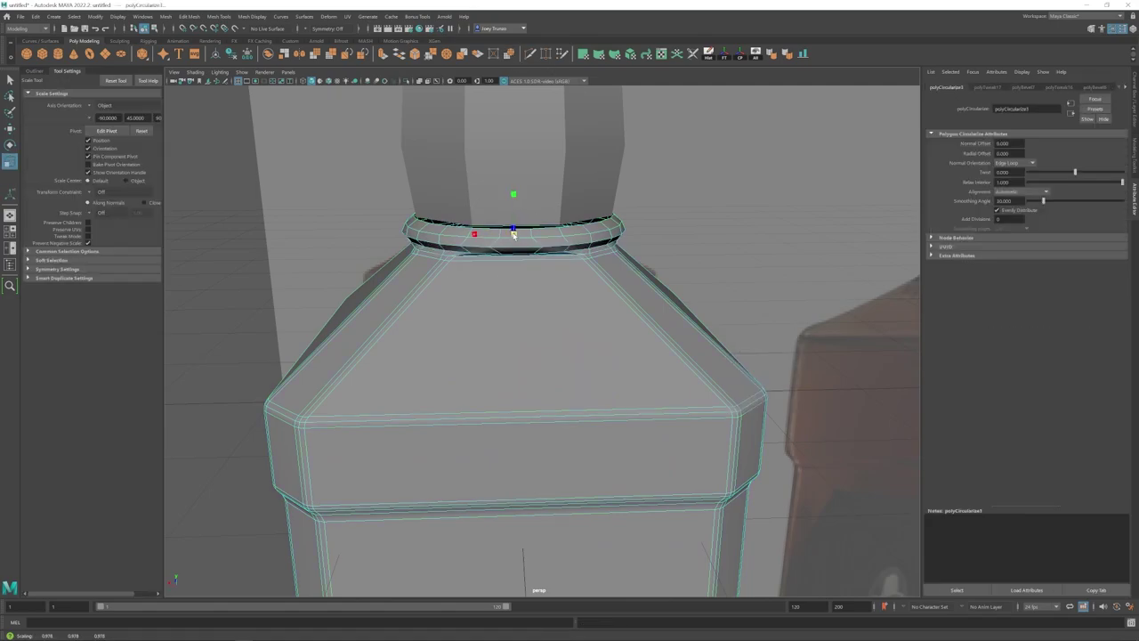
- Select two adjacent edges just beneath the neck ring and scale them slightly along one axis
alt+drag(515, 284, 525, 256)
alt+drag(536, 214, 495, 245)
key(q)
scroll(565, 214, up, 5)
click(560, 186)
shift+click(528, 183)
key(r)
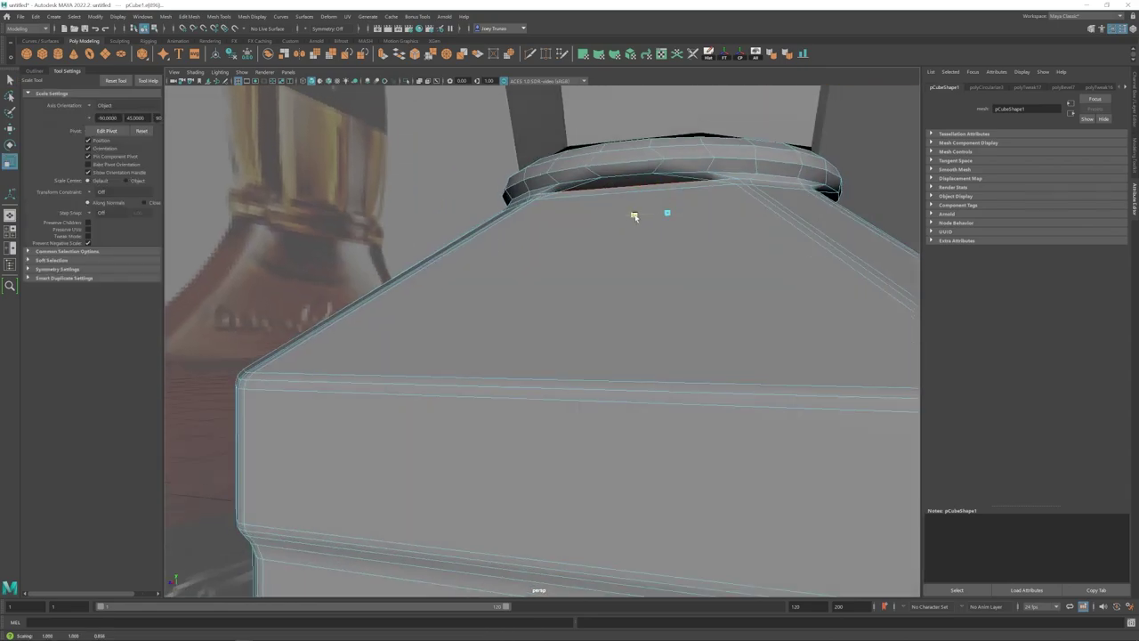
drag(634, 216, 631, 217)
alt+drag(614, 244, 590, 288)
scroll(589, 288, down, 6)
click(783, 258)
- Scale the edge at the side of the neck ring's underside, and switch the body to vertex editing
alt+drag(766, 285, 659, 356)
scroll(623, 416, up, 5)
right_drag(623, 415, 624, 378)
scroll(641, 374, up, 4)
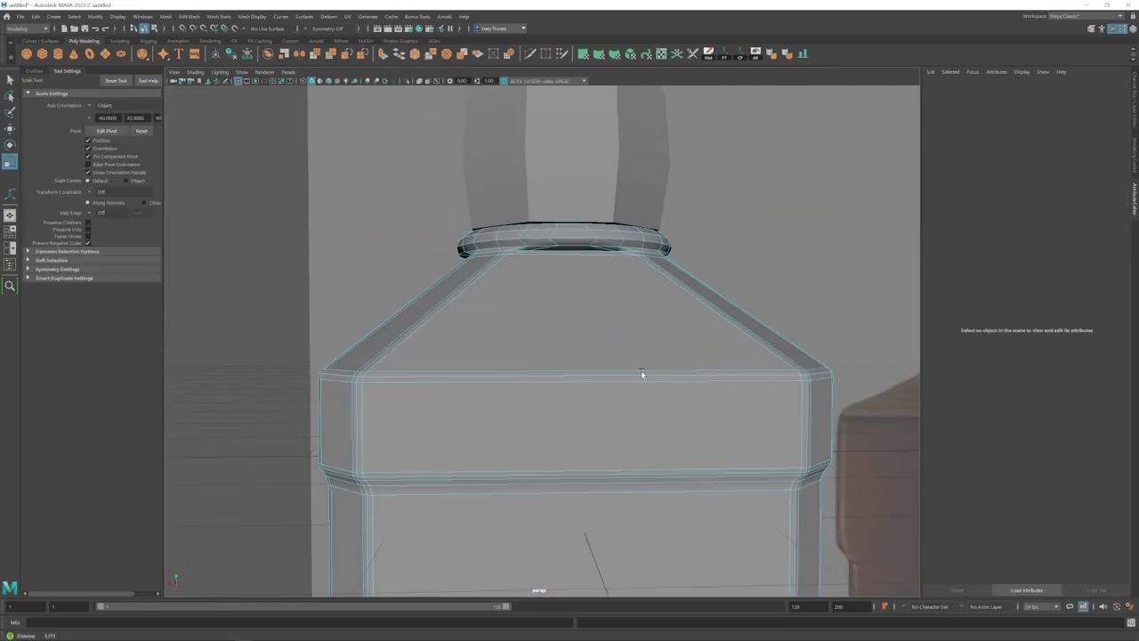
click(470, 248)
alt+drag(507, 271, 703, 311)
drag(477, 248, 473, 251)
alt+drag(472, 258, 600, 268)
click(559, 264)
alt+drag(564, 348, 649, 352)
key(w)
right_drag(654, 352, 618, 353)
alt+drag(618, 352, 513, 371)
scroll(514, 371, down, 6)
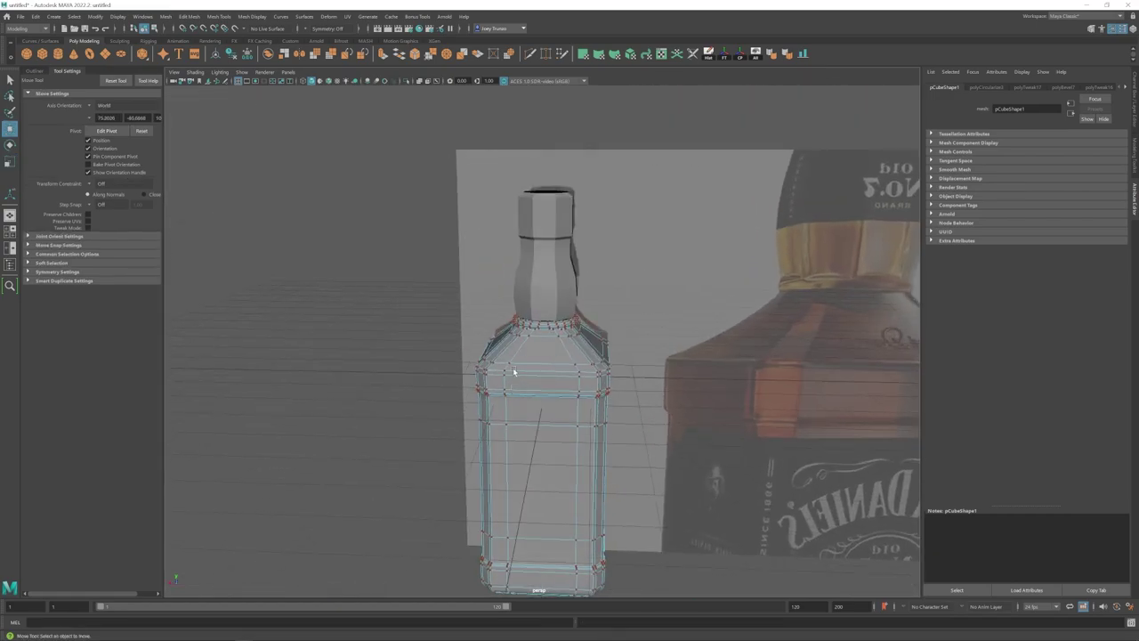
- Insert three horizontal edge loops across the shoulder in the front view and scale them to follow the reference's curved outline
right_drag(514, 371, 606, 345)
scroll(648, 379, up, 5)
key(space)
key(space)
alt+middle_drag(445, 316, 491, 374)
scroll(491, 373, up, 4)
scroll(491, 374, up, 1)
click(219, 17)
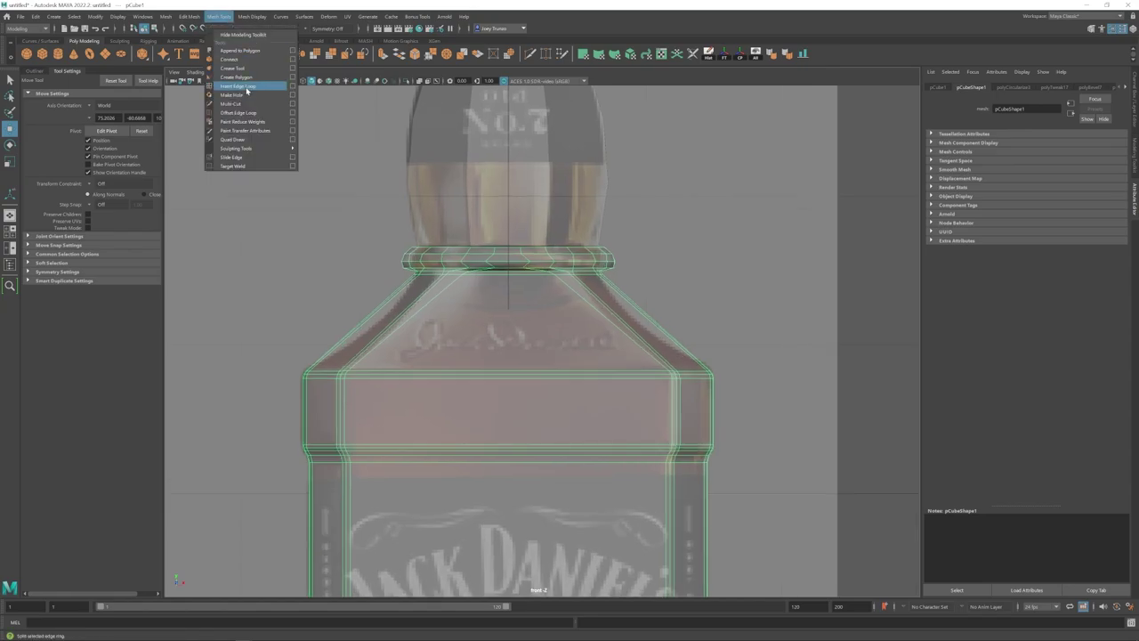
click(247, 88)
click(393, 326)
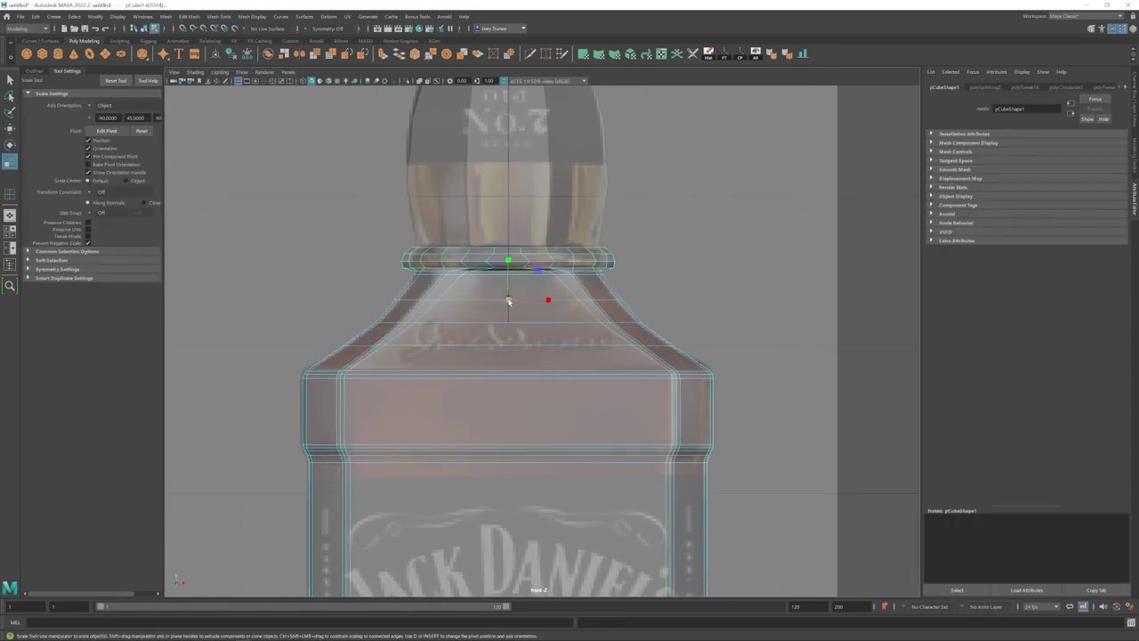
key(space)
right_drag(668, 300, 711, 267)
click(646, 183)
alt+drag(646, 184, 811, 302)
scroll(811, 303, down, 5)
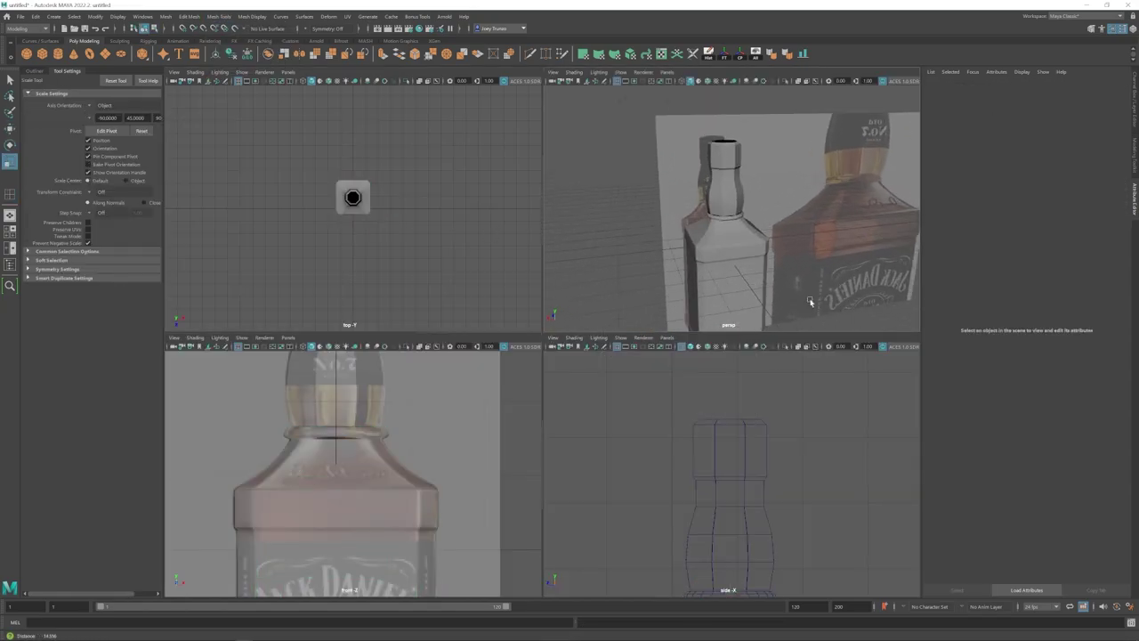
- Circularize the lower edge loop of the neck ring and return to object selection
scroll(732, 217, up, 5)
key(space)
mouse_move(494, 272)
alt+mouse_down()
mouse_move(513, 274)
mouse_move(455, 323)
mouse_move(514, 311)
mouse_move(526, 287)
mouse_move(513, 283)
alt+mouse_up()
click(514, 277)
scroll(514, 311, up, 4)
right_drag(514, 283, 514, 254)
double_click(518, 250)
click(508, 54)
key(r)
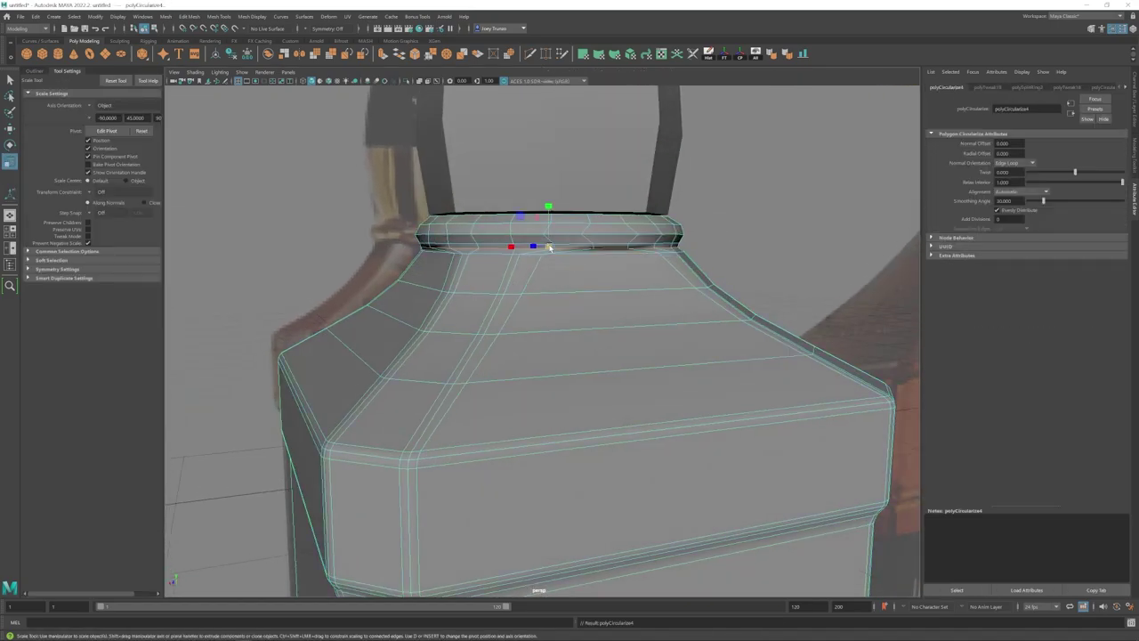
alt+drag(575, 261, 595, 260)
click(595, 259)
right_drag(610, 307, 654, 278)
scroll(541, 302, down, 5)
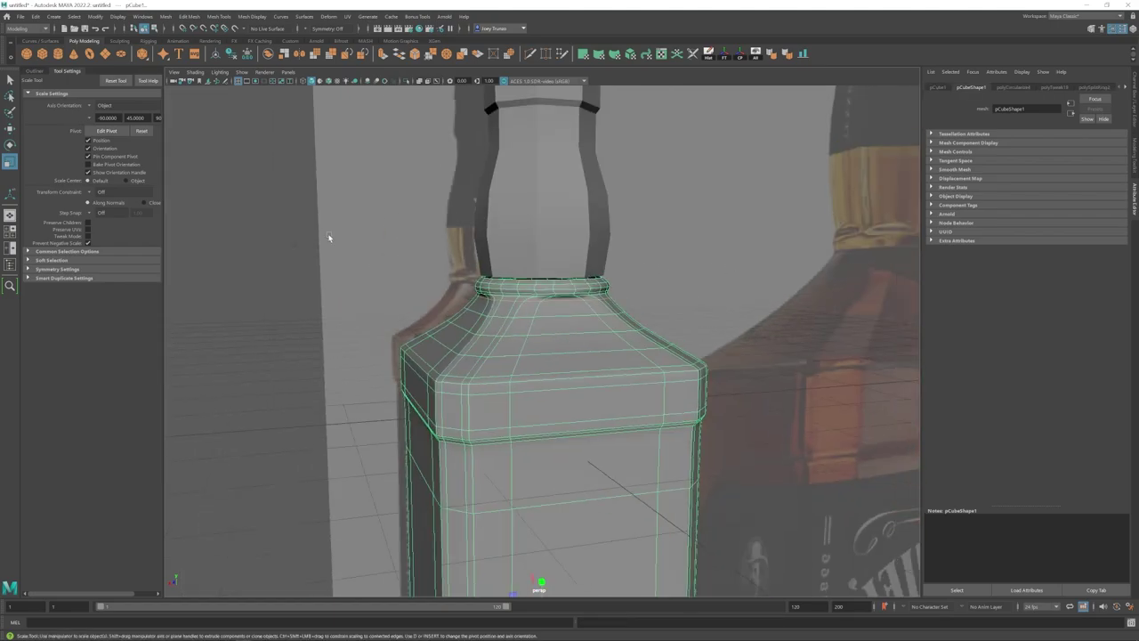
- Circularize the edge loop where the neck ring meets the shoulder and ready it for scaling
click(328, 236)
alt+drag(494, 283, 516, 298)
click(519, 348)
right_drag(519, 348, 520, 317)
double_click(532, 295)
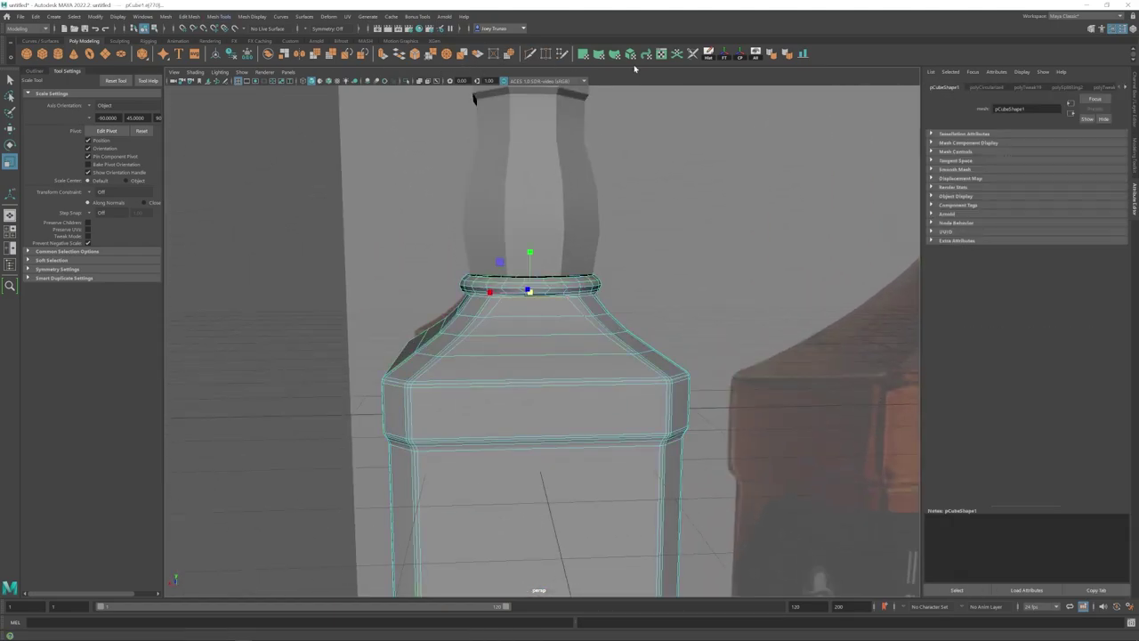
click(508, 54)
key(r)
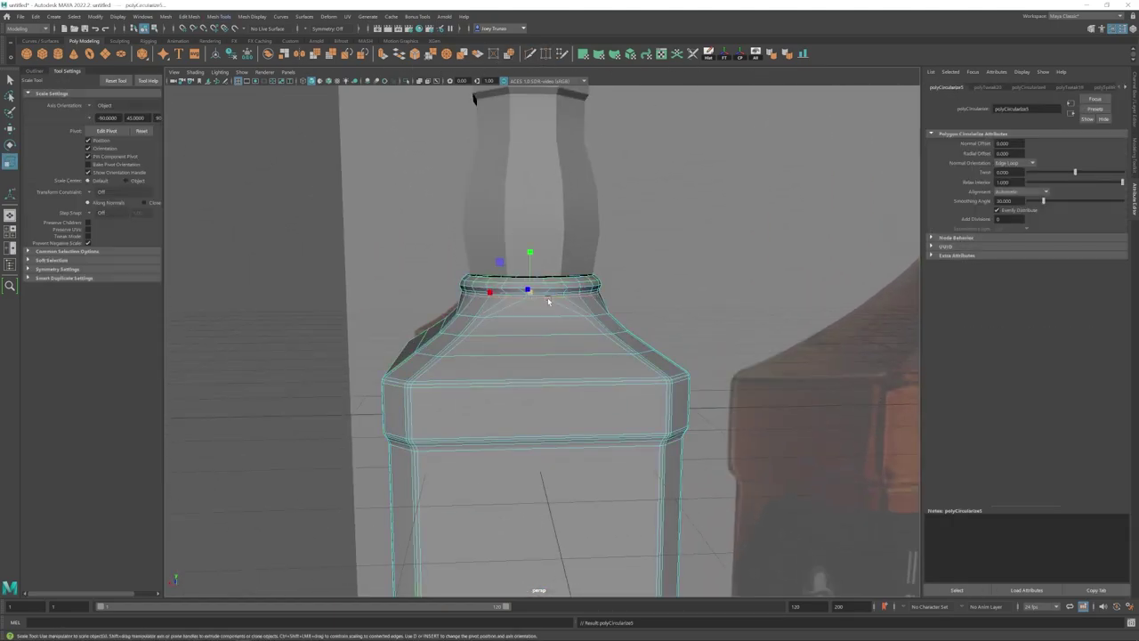
- Select the edge loop on the neck ring's underside and scale it slightly
click(542, 297)
mouse_move(542, 296)
alt+mouse_down()
mouse_move(531, 315)
mouse_move(523, 272)
mouse_move(562, 287)
alt+mouse_up()
scroll(534, 316, up, 3)
key(w)
double_click(527, 287)
key(r)
alt+drag(657, 309, 470, 298)
drag(523, 277, 518, 278)
alt+drag(757, 271, 840, 257)
- Preview the bottle body smoothed and compare it with the reference image from several sides
key(w)
key(F8)
key(3)
click(840, 257)
scroll(840, 256, down, 6)
alt+drag(528, 376, 454, 381)
scroll(633, 313, up, 5)
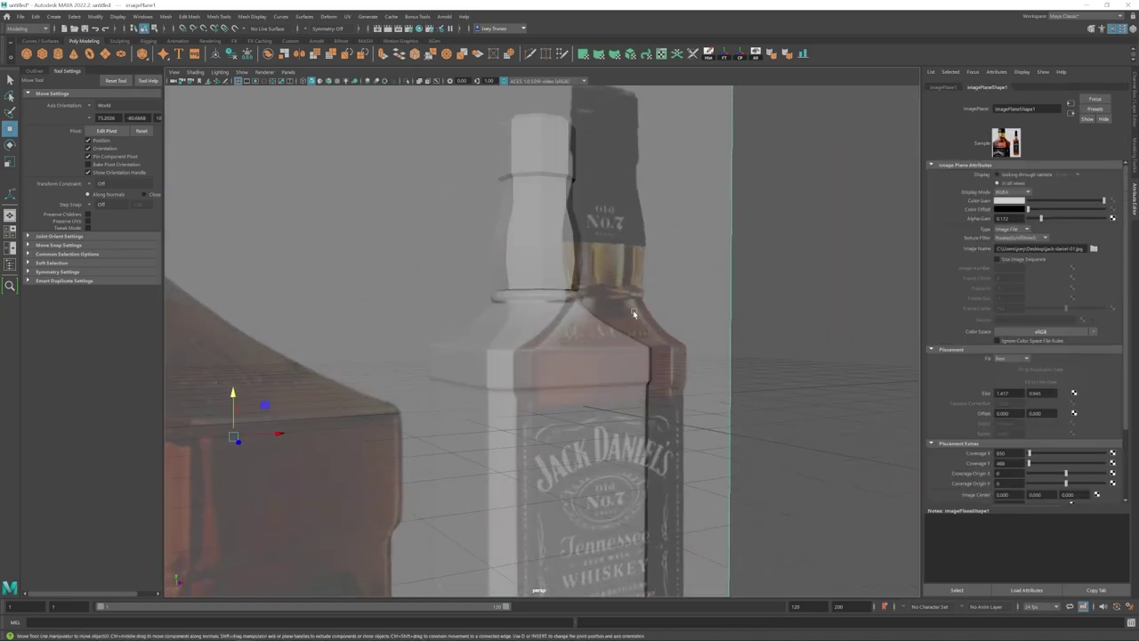
scroll(583, 326, down, 4)
alt+drag(226, 313, 534, 370)
- Circularize the selected edge loop under the neck ring once more and ready it for scaling
scroll(539, 376, up, 6)
click(539, 376)
key(F8)
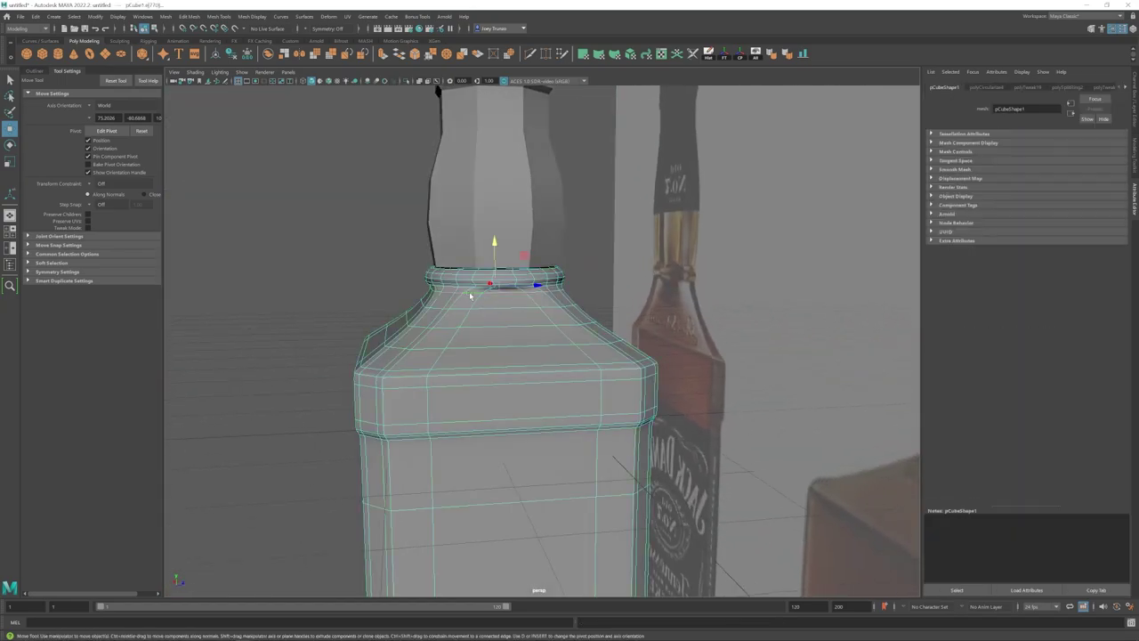
click(512, 55)
key(r)
- Delete the surplus edge loop just beneath the neck ring while comparing the outline with the reference in the front view
mouse_move(511, 252)
alt+mouse_down()
mouse_move(488, 287)
mouse_move(498, 268)
alt+mouse_up()
key(space)
key(space)
scroll(346, 424, up, 1)
key(ctrl+Delete)
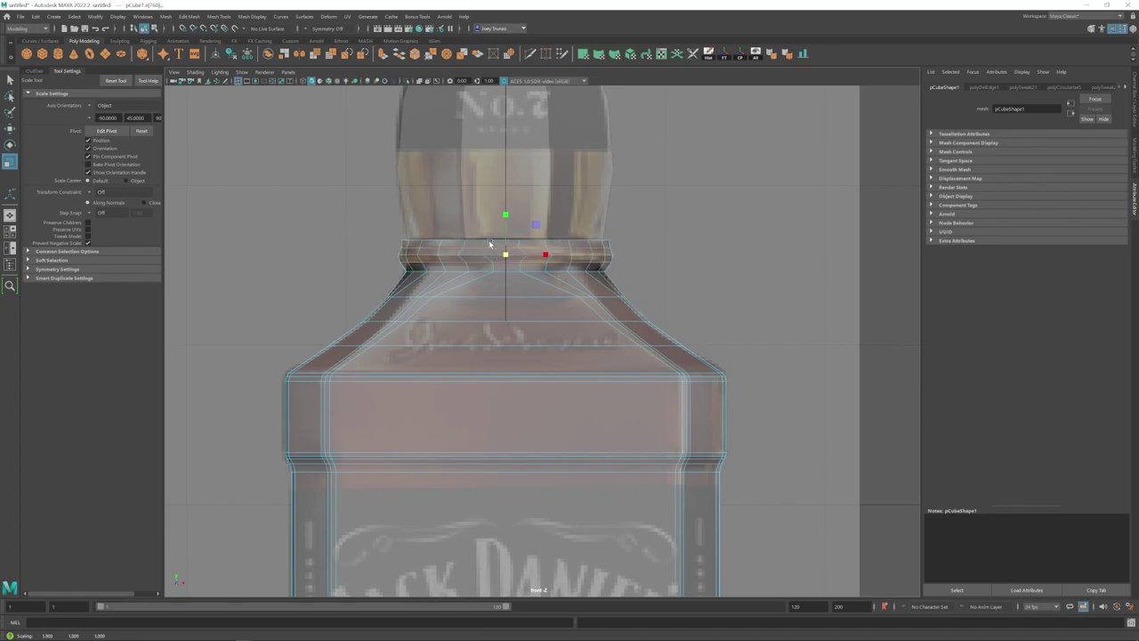
- Select the neck and the body and examine how they meet in the front and perspective views
key(space)
key(space)
key(F8)
click(541, 209)
key(space)
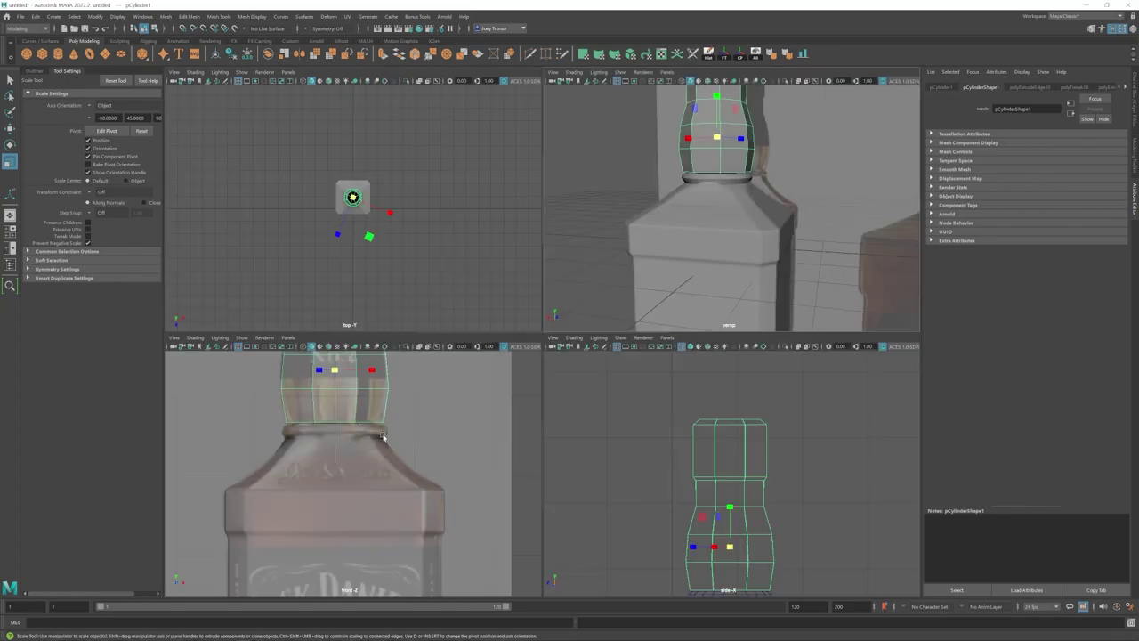
key(space)
key(F8)
click(434, 238)
key(F8)
click(458, 252)
shift+click(470, 213)
key(space)
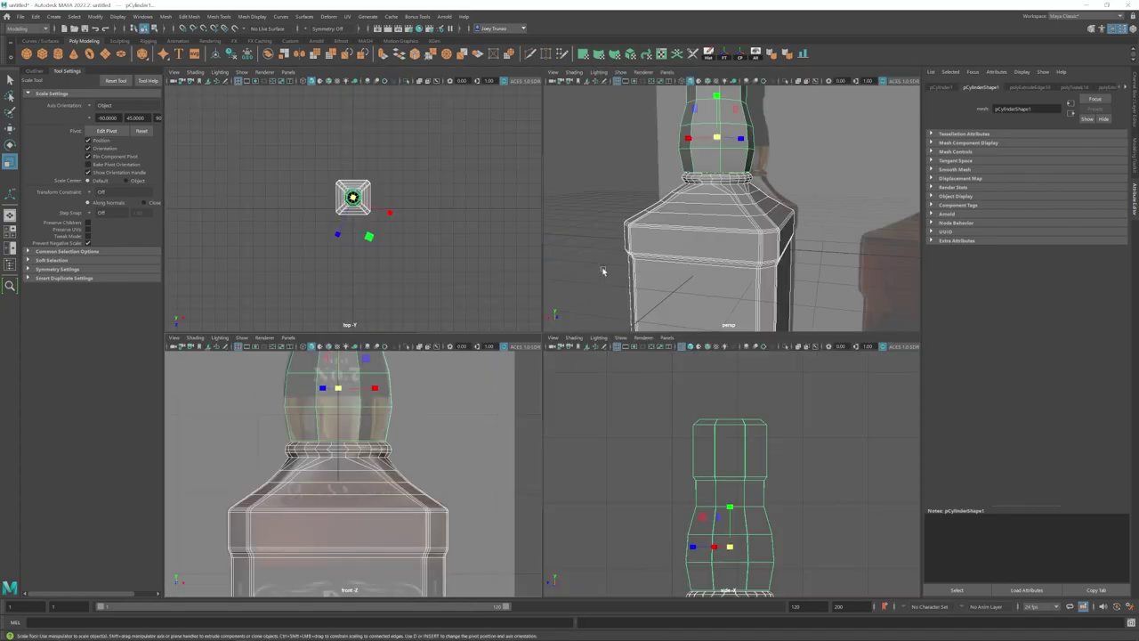
key(space)
alt+drag(338, 322, 296, 291)
key(F8)
double_click(449, 295)
alt+drag(450, 296, 472, 300)
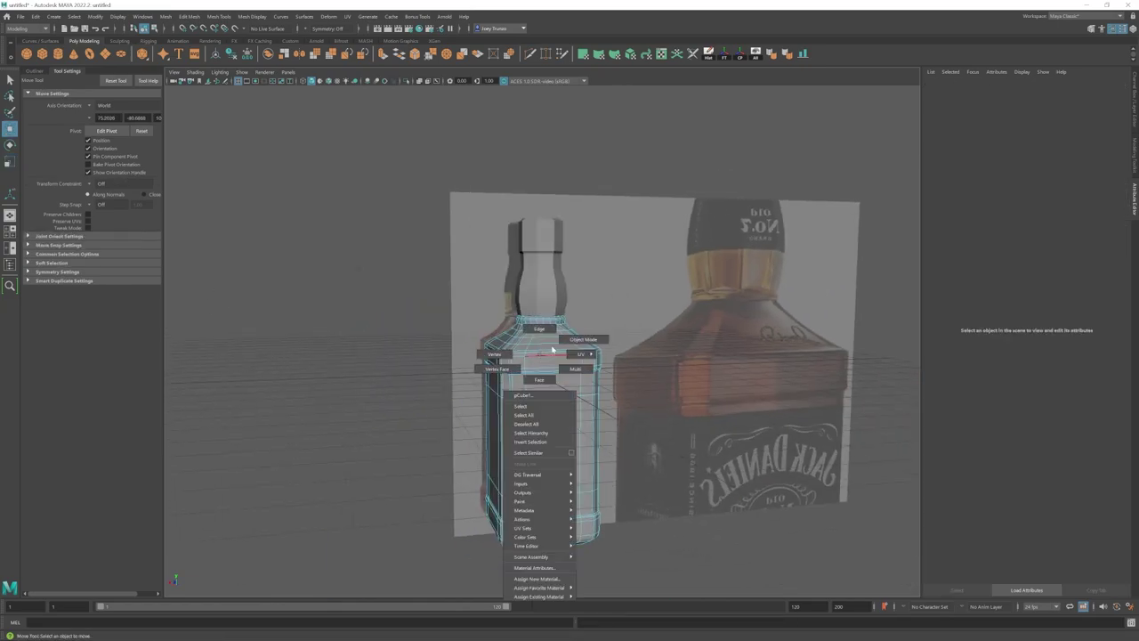
- Bevel the uppermost edge loop on the shoulder with a fraction of 0.5 and one segment
mouse_move(498, 365)
alt+mouse_down()
mouse_move(690, 371)
mouse_move(503, 369)
alt+mouse_up()
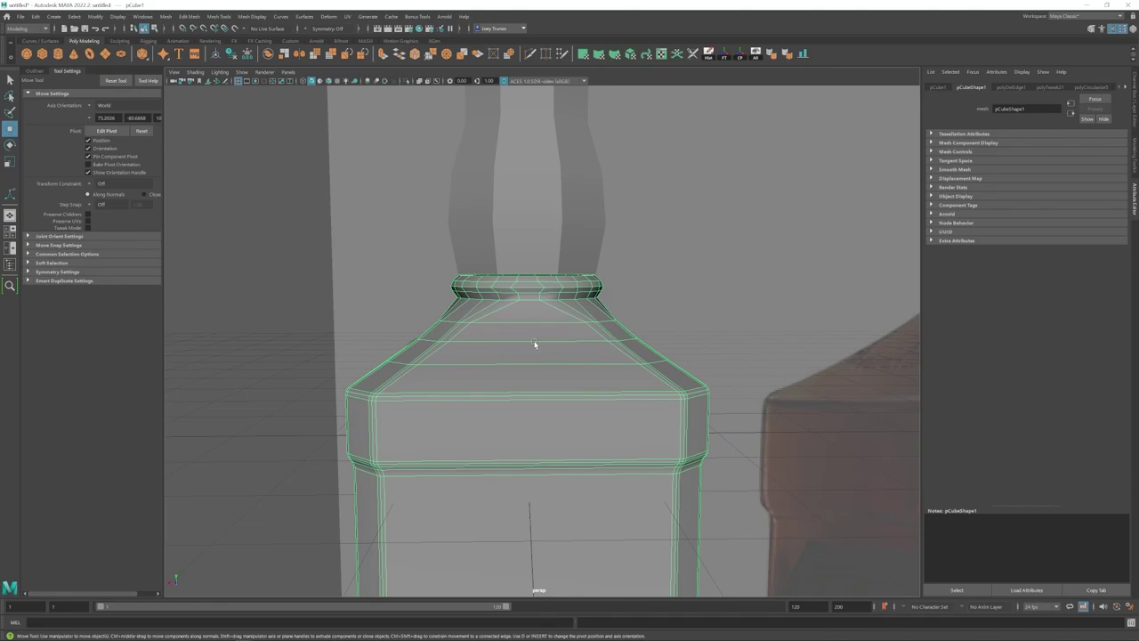
double_click(522, 284)
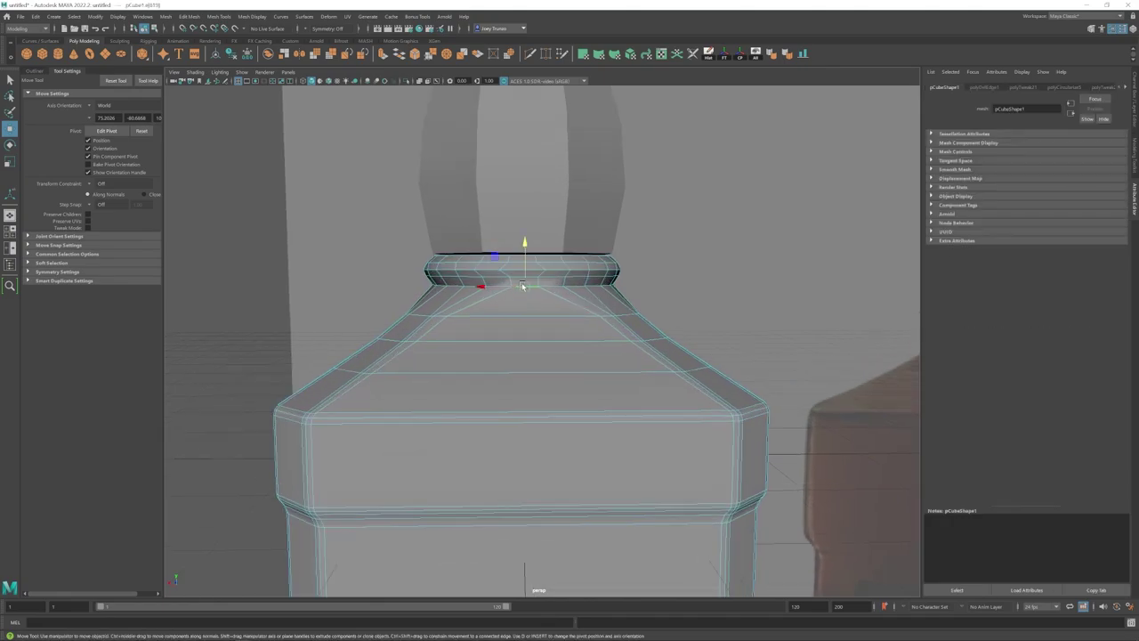
alt+drag(455, 287, 516, 304)
alt+drag(522, 265, 570, 313)
alt+drag(651, 374, 556, 350)
click(606, 412)
right_drag(556, 350, 556, 311)
double_click(467, 300)
key(w)
click(188, 16)
click(198, 51)
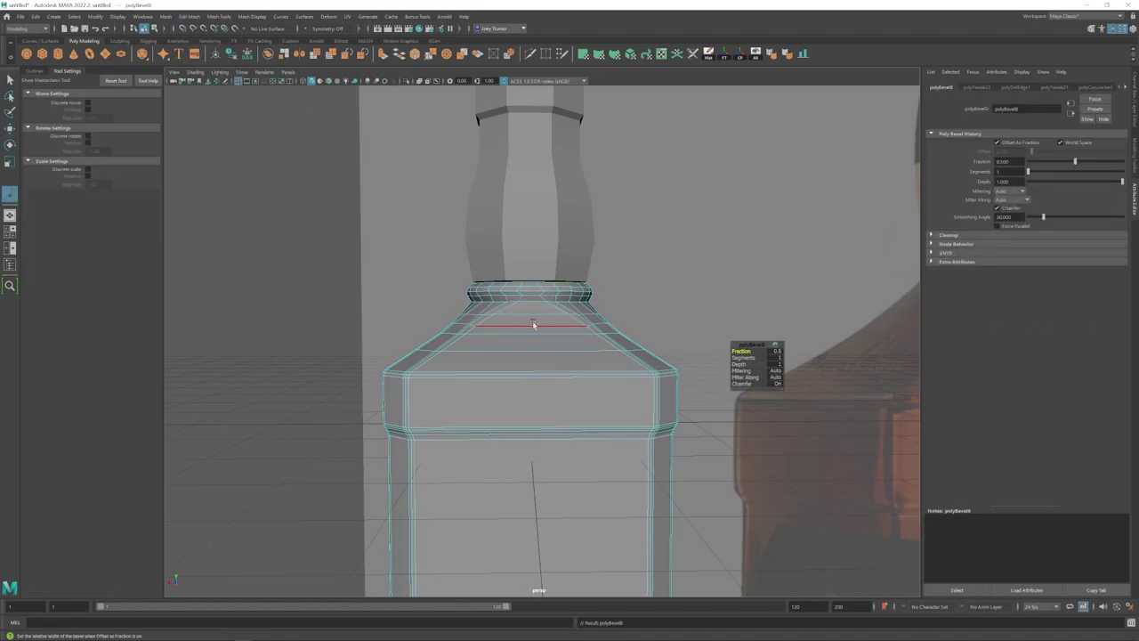
- Return to object selection and examine the bevelled shoulder beneath the neck ring
right_drag(532, 356, 574, 330)
key(q)
click(294, 294)
scroll(498, 374, down, 5)
alt+drag(534, 376, 452, 375)
scroll(531, 336, up, 5)
click(531, 337)
alt+drag(531, 337, 521, 337)
key(ctrl+z)
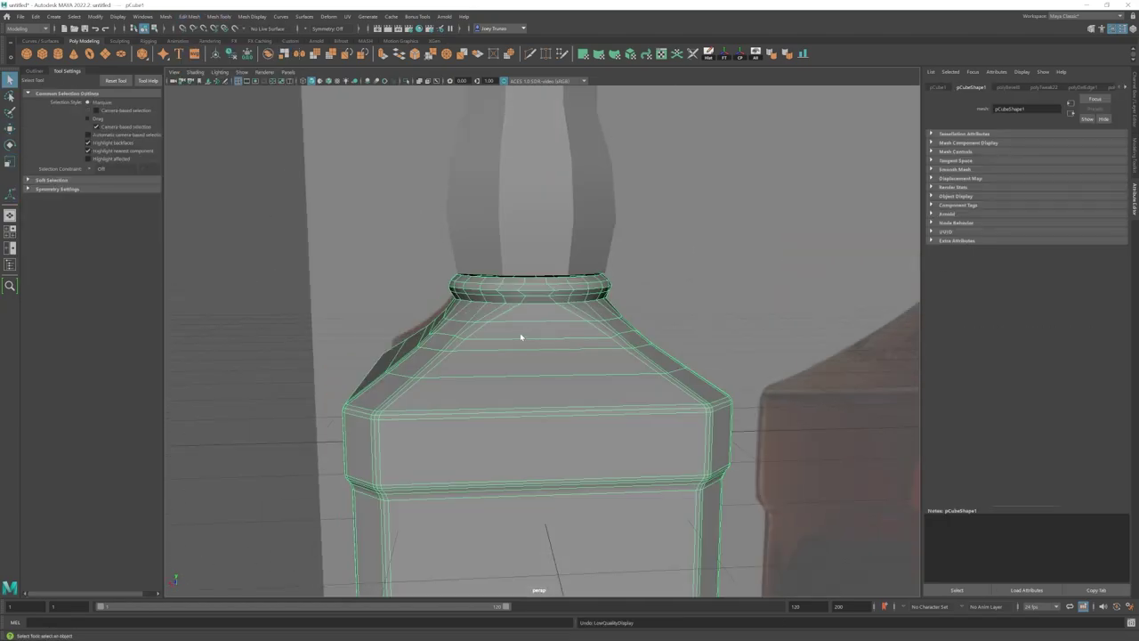
- Delete the lower of the two bevelled edge loops on the shoulder and compare the bottle with the reference image
scroll(512, 353, down, 3)
click(698, 370)
scroll(635, 413, down, 6)
alt+drag(635, 413, 625, 468)
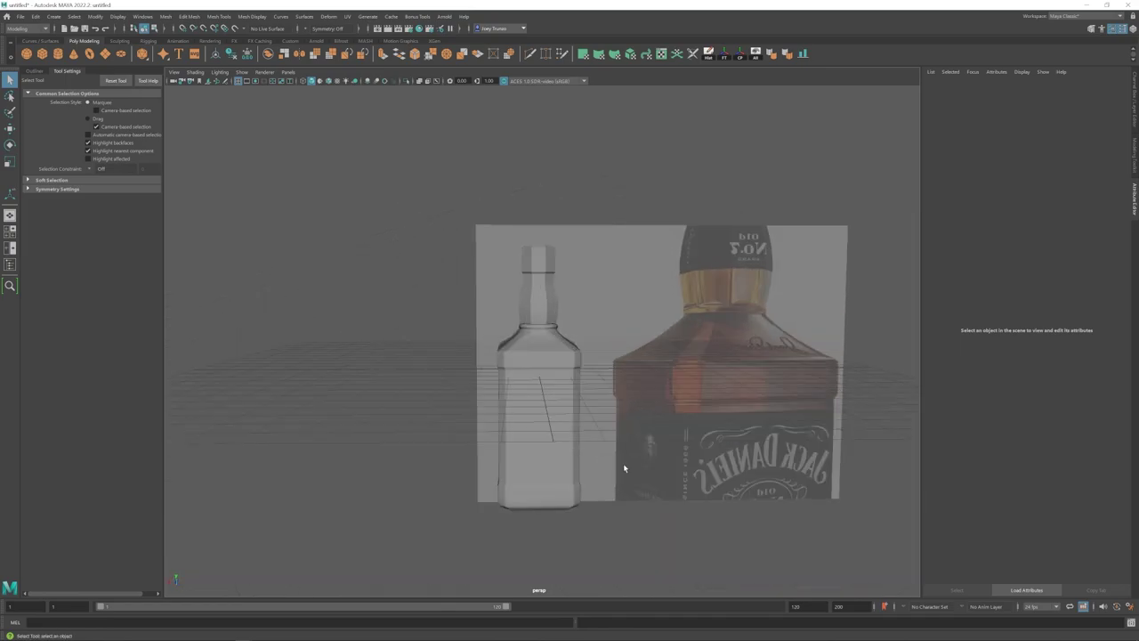
alt+drag(564, 360, 638, 391)
scroll(534, 358, up, 4)
click(523, 355)
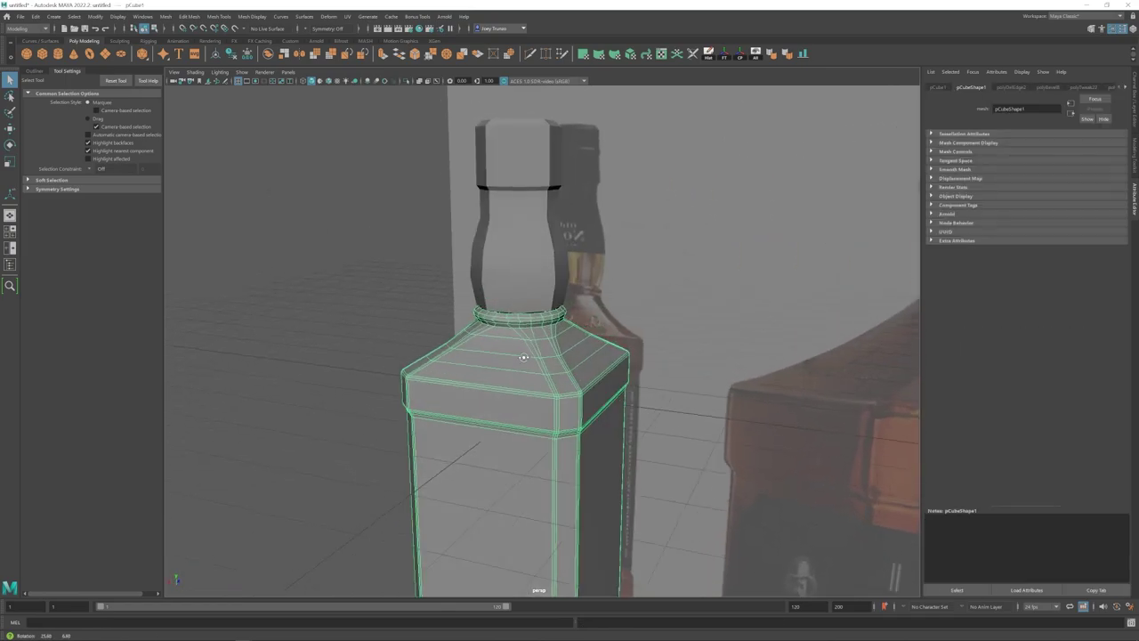
- Select the front edges of the uppermost shoulder loop and scale them slightly wider along one axis
scroll(523, 356, up, 4)
right_drag(521, 356, 520, 325)
click(510, 355)
alt+drag(510, 355, 516, 331)
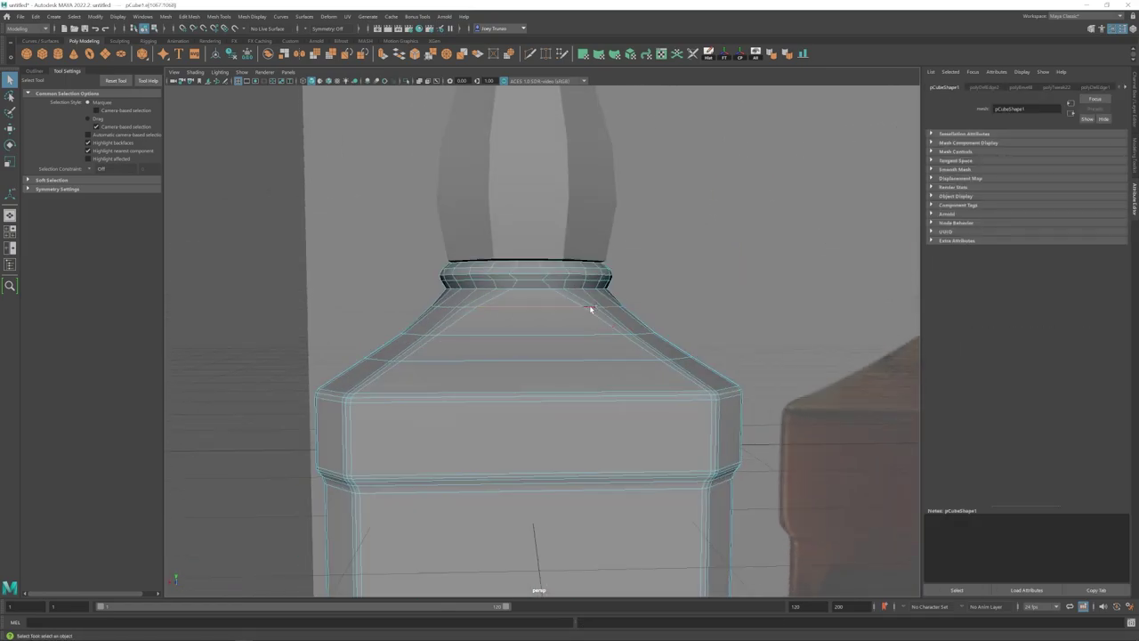
key(r)
alt+drag(589, 309, 540, 339)
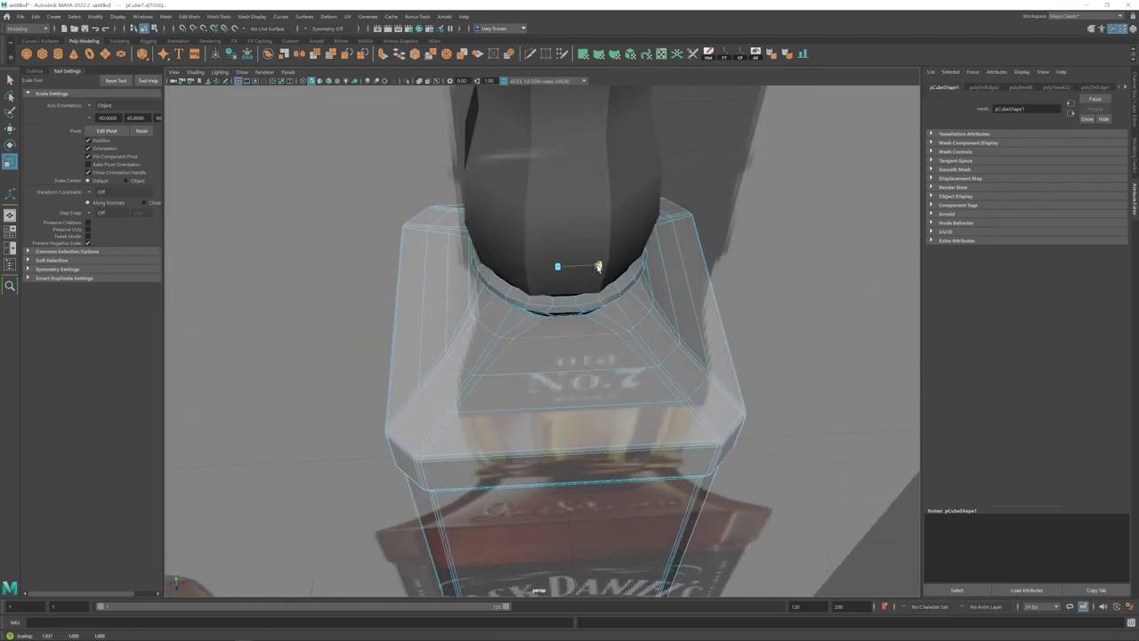
drag(598, 267, 599, 267)
alt+drag(614, 352, 577, 290)
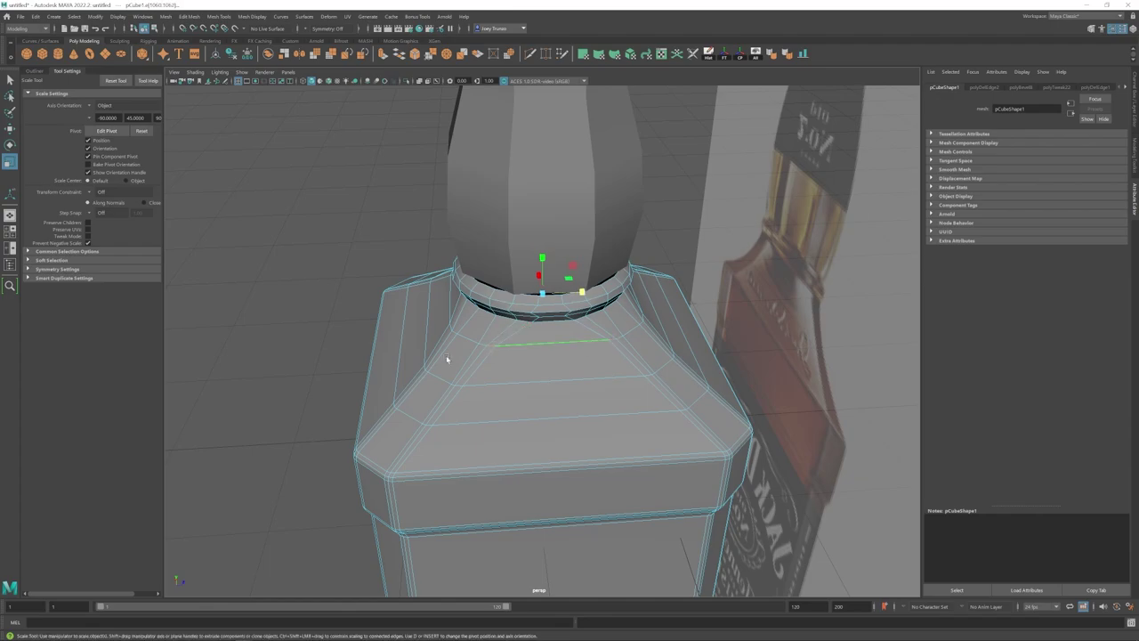
- Return to object selection and check the reshaped shoulder against the reference image from several angles
alt+drag(448, 358, 466, 343)
alt+drag(496, 303, 445, 317)
right_drag(685, 356, 748, 320)
key(w)
click(775, 316)
scroll(569, 368, down, 10)
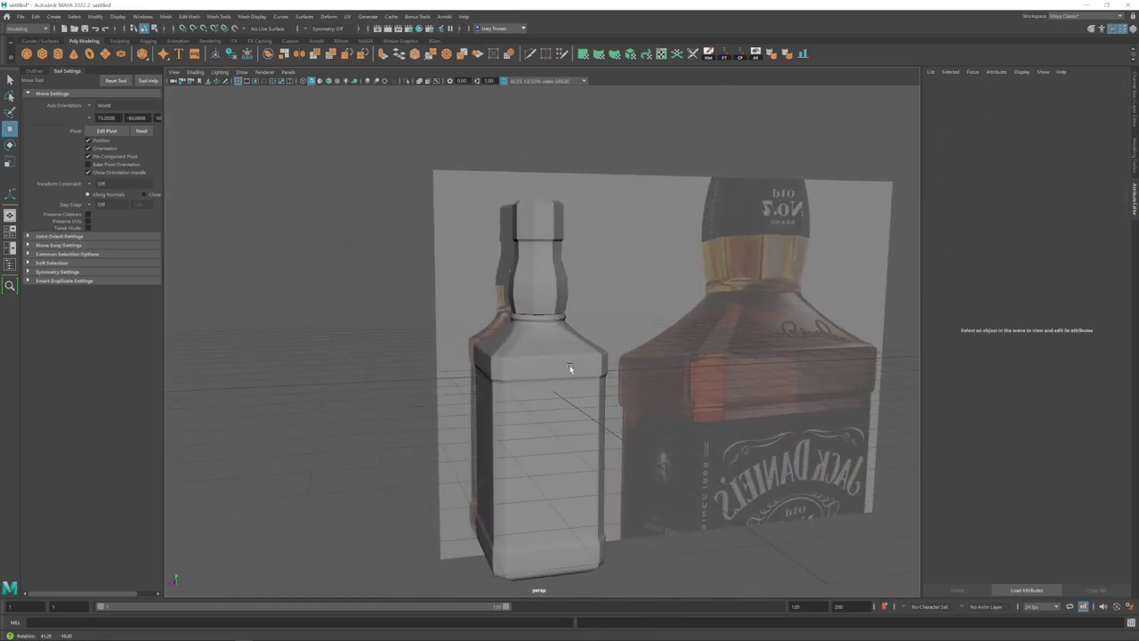
alt+drag(569, 369, 522, 391)
alt+right_drag(522, 392, 396, 372)
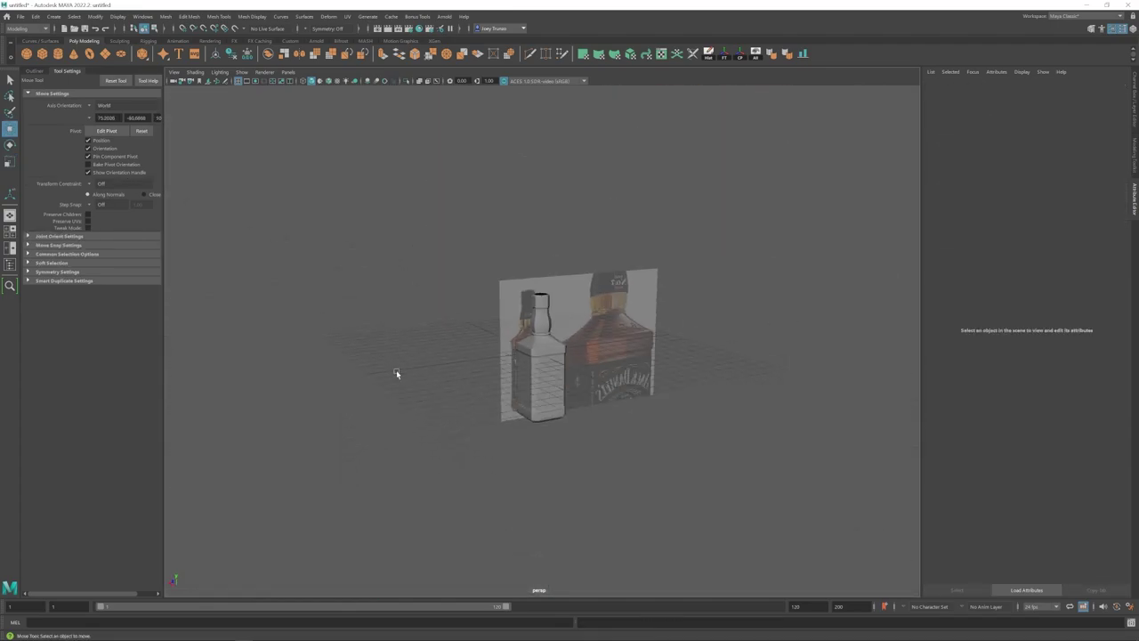
alt+drag(396, 371, 336, 360)
alt+right_drag(336, 359, 654, 481)
- Select the body's shoulder edge loops and shift them vertically to follow the shoulder curve of the reference image
click(532, 353)
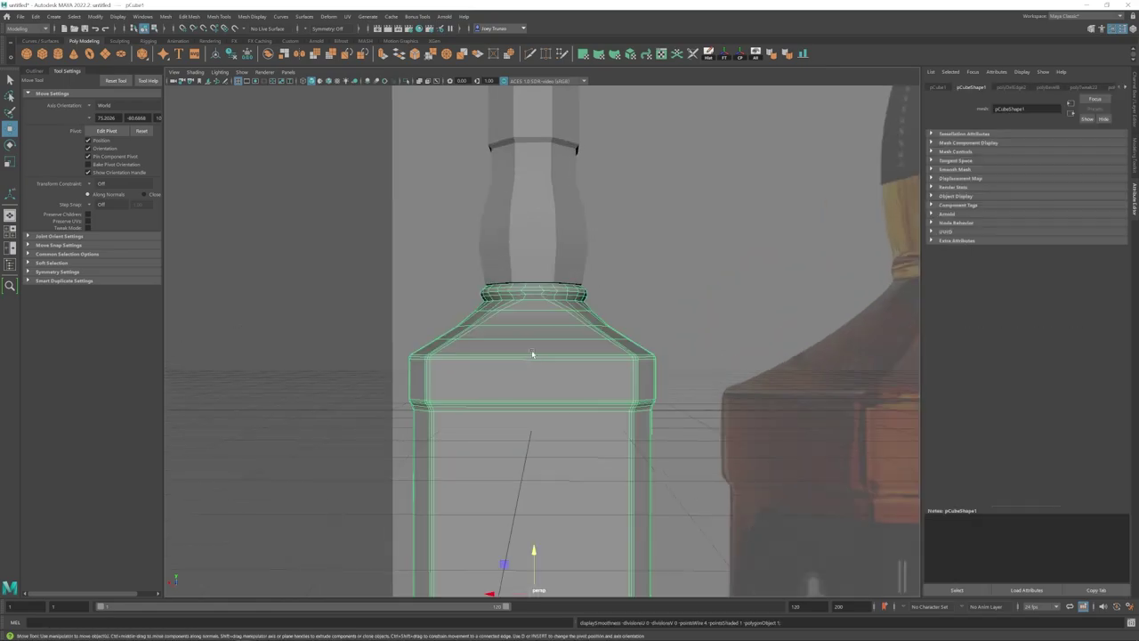
right_drag(532, 353, 532, 322)
alt+drag(532, 322, 551, 329)
double_click(535, 313)
key(r)
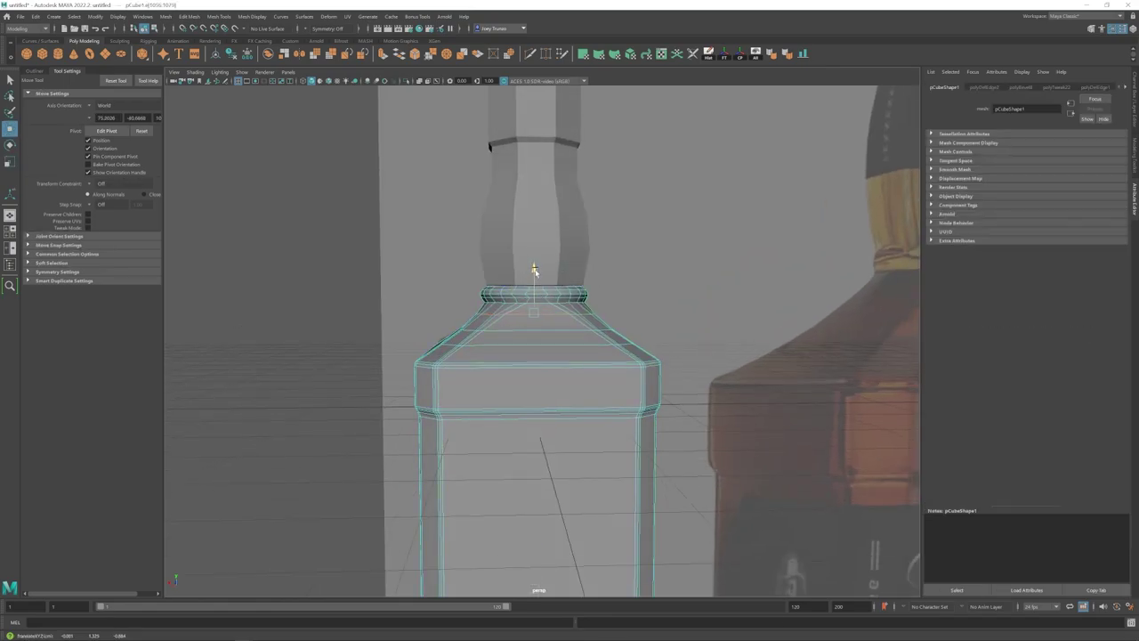
key(space)
key(space)
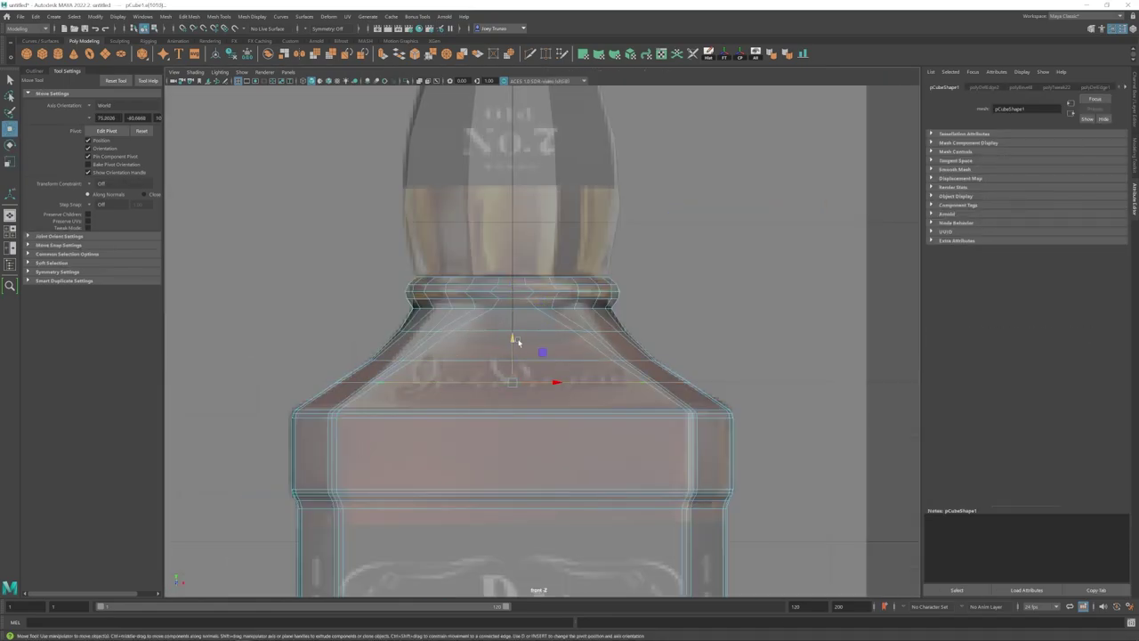
- Select the vertical edge loops around the neck and cap and bevel them with a fraction of 0.192
key(space)
click(715, 249)
alt+right_drag(714, 248, 746, 203)
alt+drag(717, 240, 694, 277)
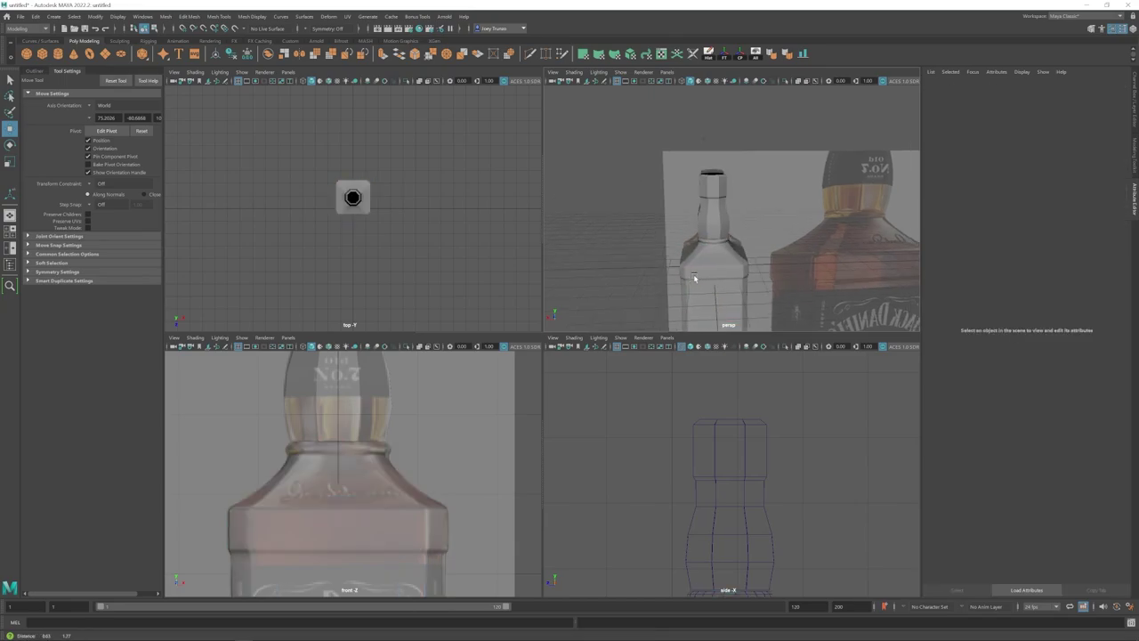
alt+right_drag(694, 277, 748, 272)
click(706, 235)
shift+double_click(724, 169)
alt+drag(709, 195, 658, 147)
shift+double_click(726, 166)
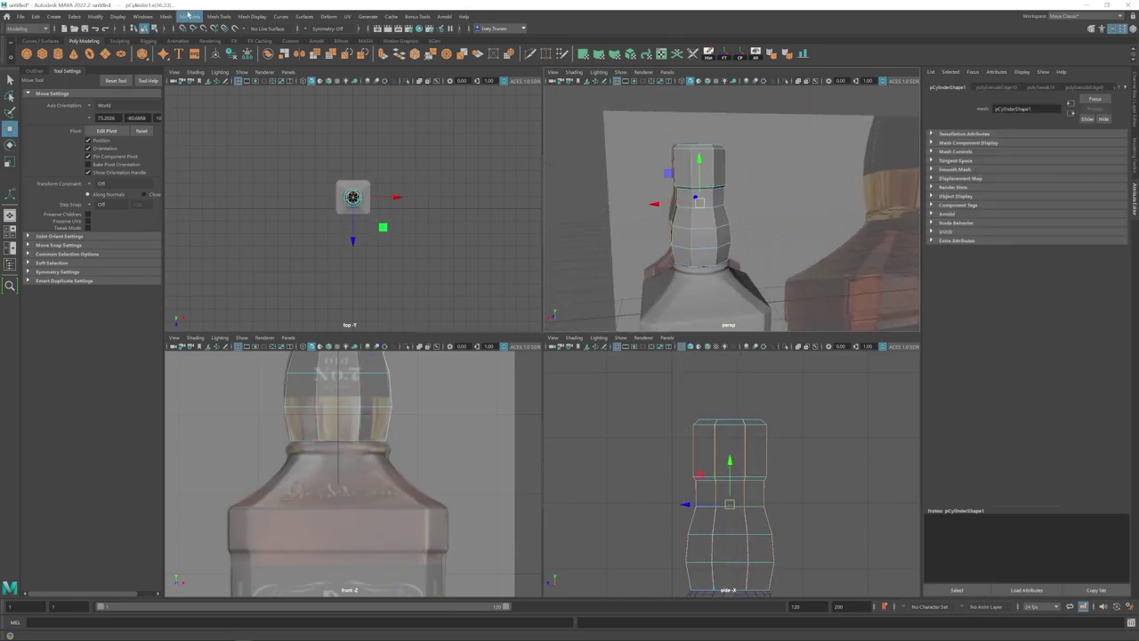
click(676, 207)
key(space)
click(189, 16)
click(197, 50)
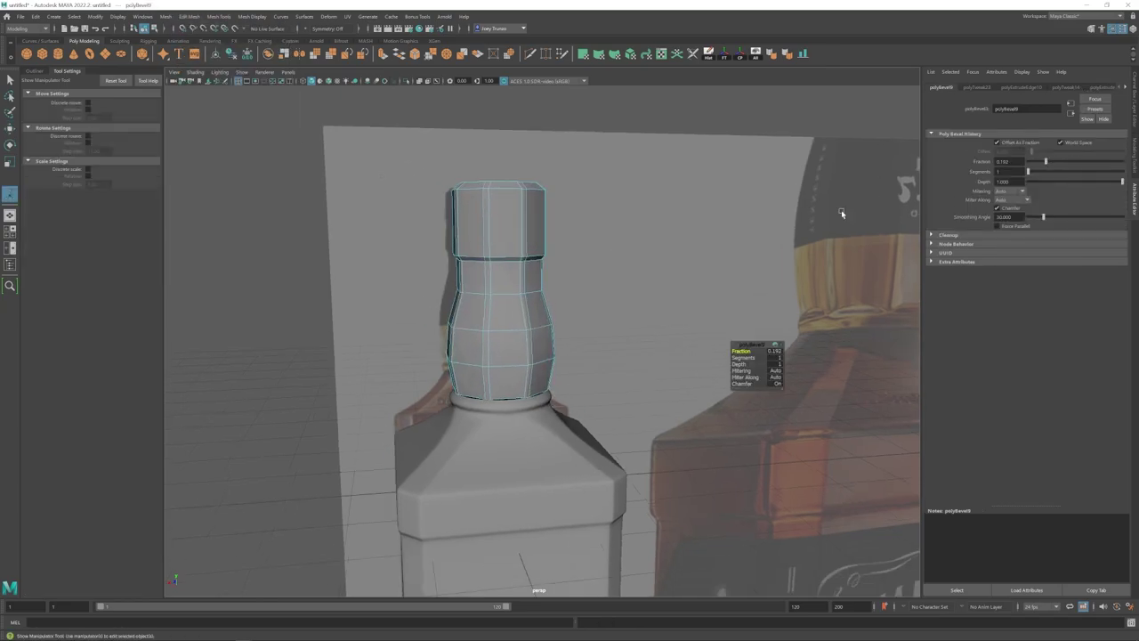
- Compare the neck with the body and adjust the segment count of the neck's vertical edge bevel
alt+drag(585, 331, 513, 367)
click(510, 406)
click(514, 321)
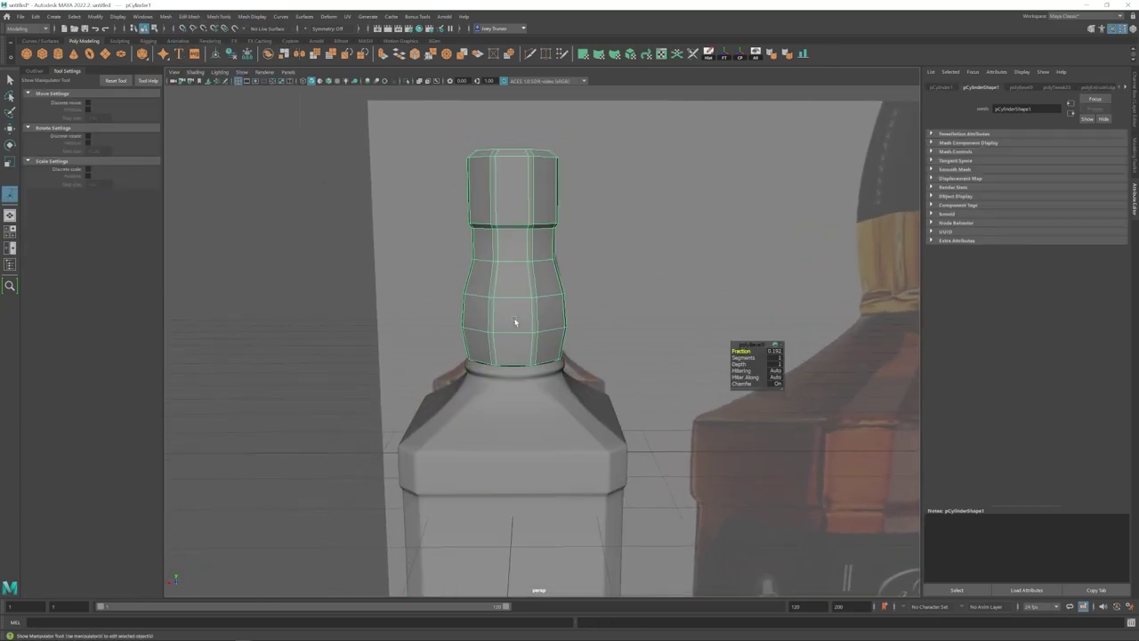
click(498, 410)
alt+drag(516, 410, 542, 423)
key(1)
click(518, 294)
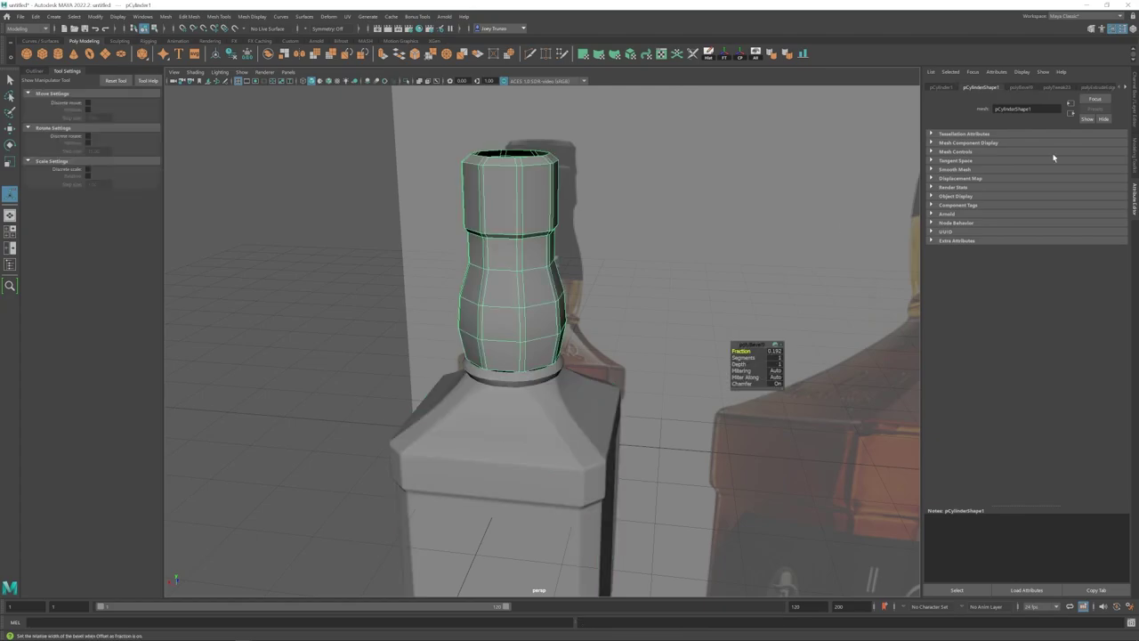
click(1021, 87)
click(1034, 171)
- Combine the bottle body and the neck into a single mesh
alt+drag(481, 354, 514, 330)
key(w)
click(508, 381)
right_drag(508, 381, 521, 309)
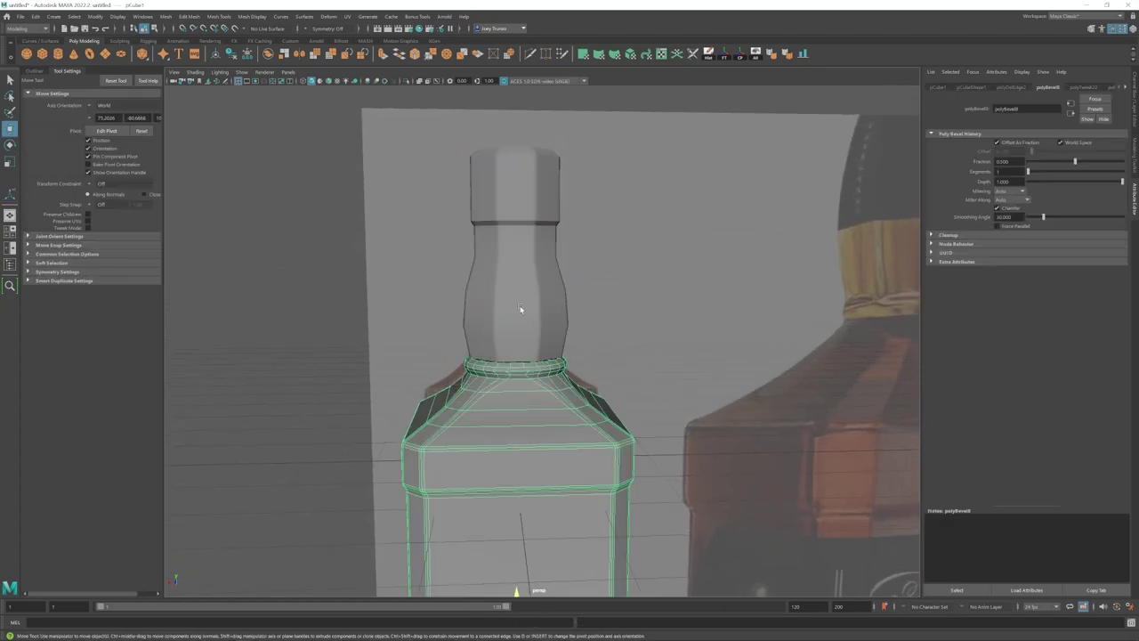
shift+click(520, 309)
click(187, 17)
mouse_move(167, 17)
click(179, 52)
- Try to bridge the neck's lower edge loop to the top of the body's neck ring
right_drag(523, 383, 528, 331)
double_click(530, 363)
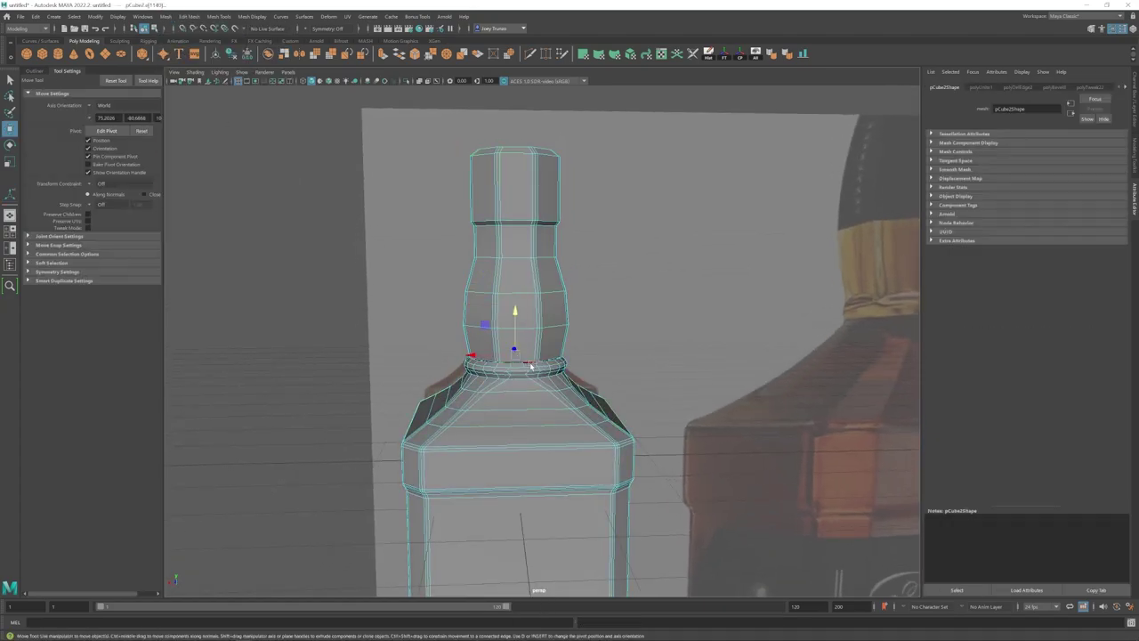
click(189, 17)
click(206, 60)
- Look inside the bottle from below and delete the disc of faces closing off the underside of the neck
scroll(570, 401, up, 5)
alt+drag(582, 407, 561, 286)
right_drag(561, 284, 614, 254)
click(703, 213)
click(556, 374)
alt+drag(554, 383, 535, 303)
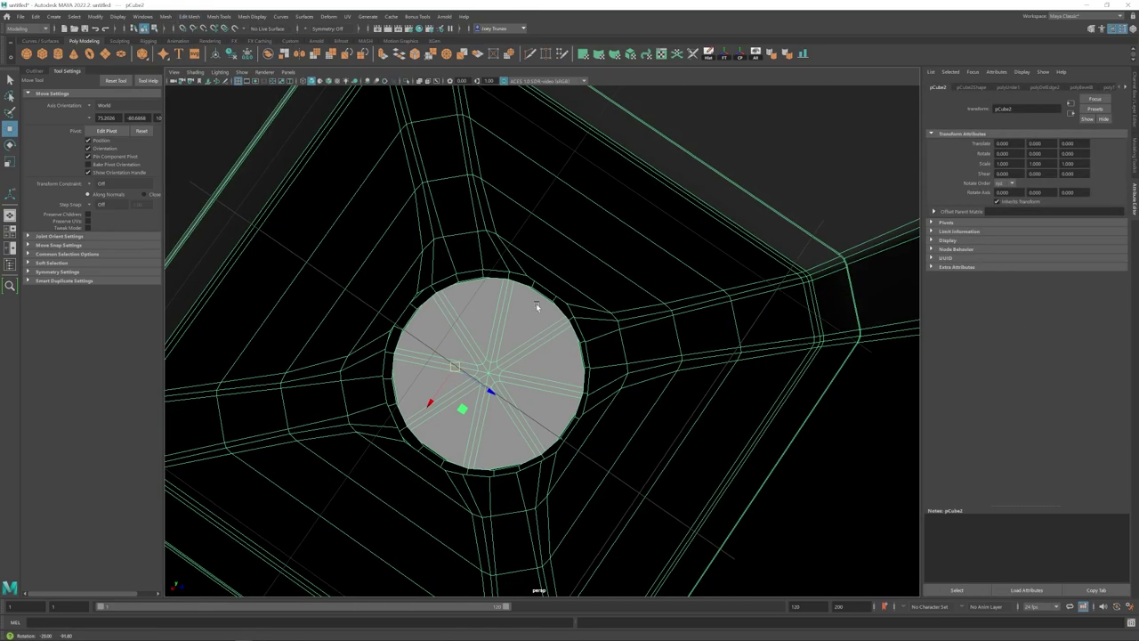
right_drag(535, 304, 534, 352)
drag(512, 345, 467, 391)
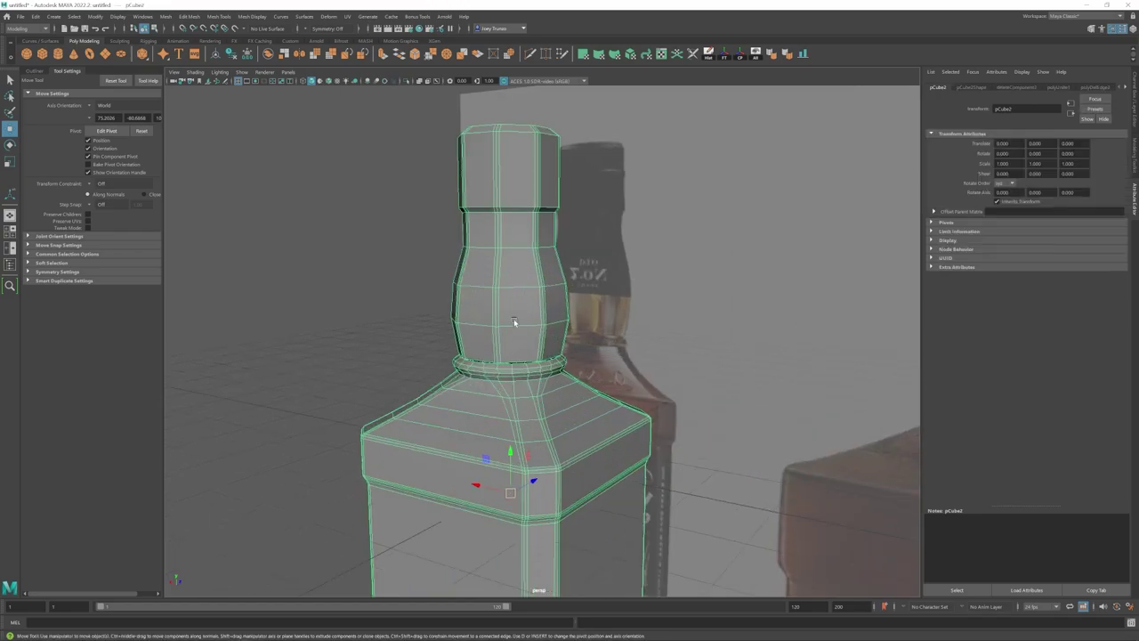
- Bridge the open border of the neck to the open border of the body's neck ring
click(189, 16)
click(203, 50)
mouse_move(550, 313)
alt+mouse_down()
mouse_move(584, 336)
mouse_move(557, 361)
mouse_move(540, 355)
mouse_move(545, 322)
alt+mouse_up()
scroll(569, 347, up, 5)
- Try deleting the edge loop at the neck joint, preview the smoothed mesh, and undo the deletion
double_click(549, 365)
key(ctrl+Delete)
key(3)
key(1)
key(ctrl+z)
- Raise the selected edge loop at the base of the neck and check the smoothed bottle against the reference image
key(w)
drag(547, 308, 548, 298)
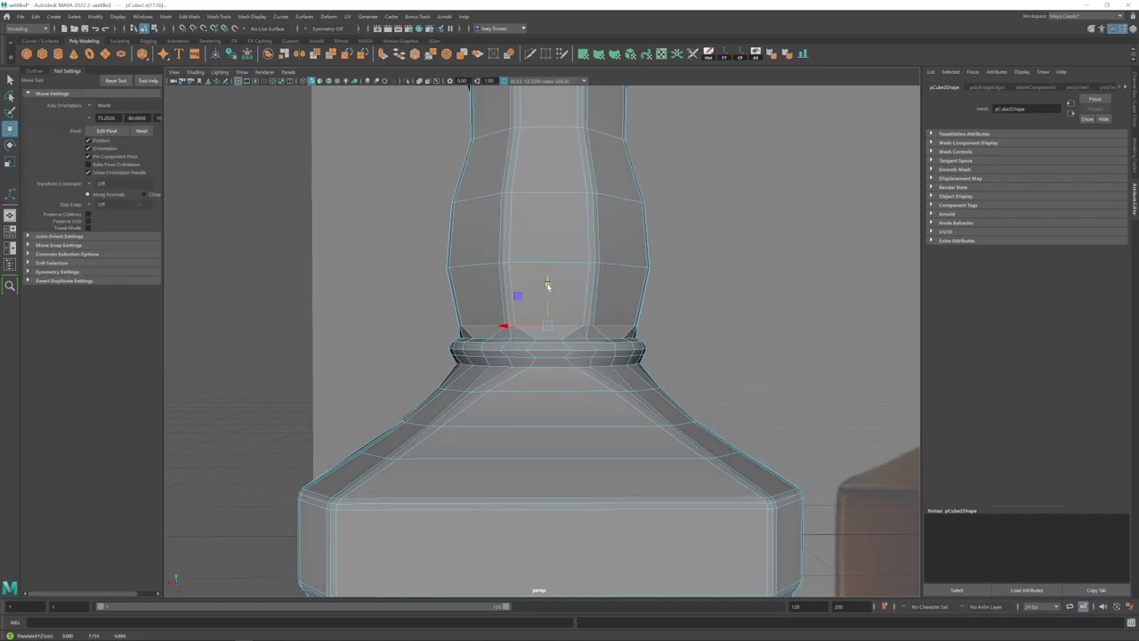
key(3)
key(F8)
click(219, 320)
scroll(445, 378, down, 8)
alt+drag(463, 382, 760, 239)
scroll(653, 440, up, 5)
scroll(574, 387, down, 6)
click(552, 270)
scroll(551, 271, up, 3)
- Close the cap's open top by extruding its border and merging it to the centre, and bevel the rim
key(F8)
alt+drag(551, 270, 531, 295)
scroll(531, 295, up, 3)
double_click(513, 291)
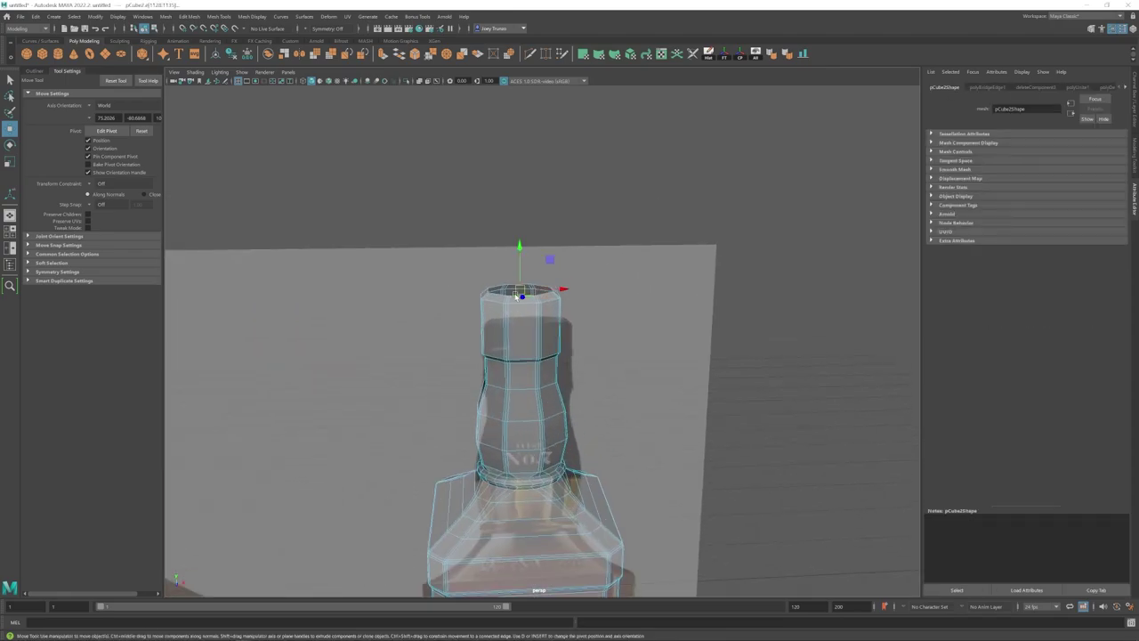
key(ctrl+e)
click(447, 54)
key(q)
click(220, 16)
mouse_move(192, 16)
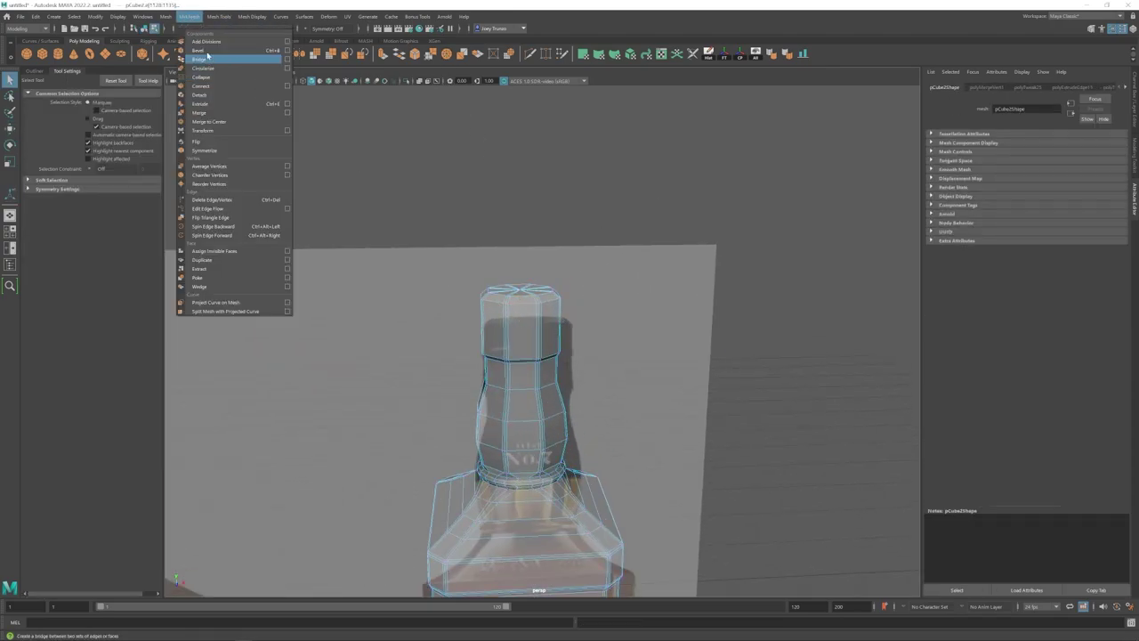
click(207, 52)
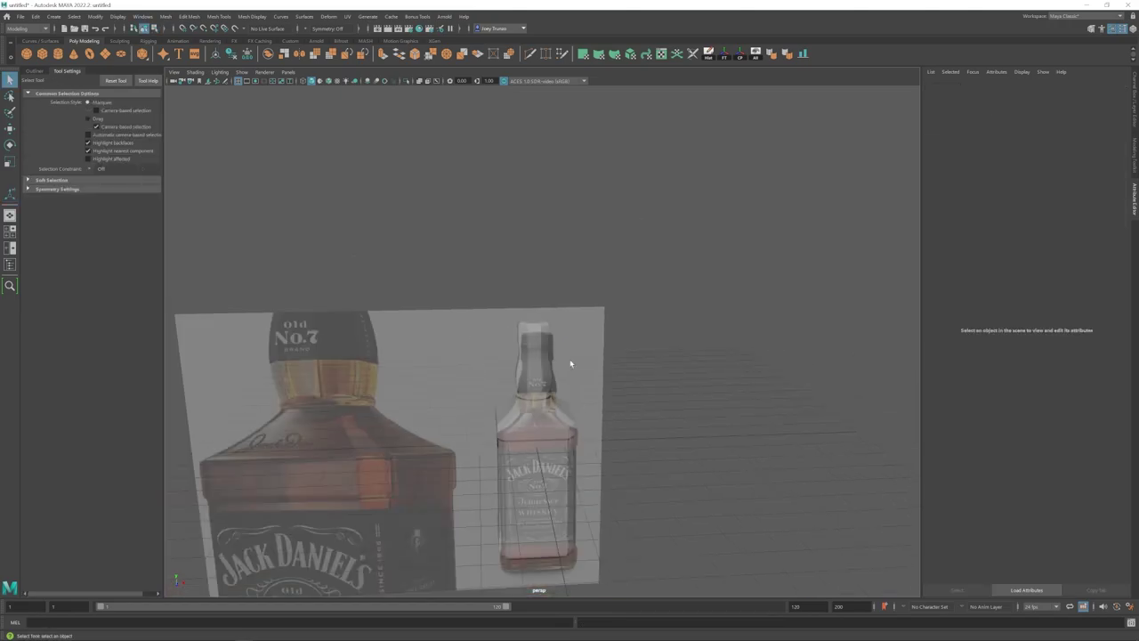
- Extrude the border of the body's open bottom inward and circularize the new edge loop
alt+drag(570, 363, 568, 314)
scroll(567, 314, up, 5)
alt+middle_drag(599, 359, 577, 297)
click(576, 296)
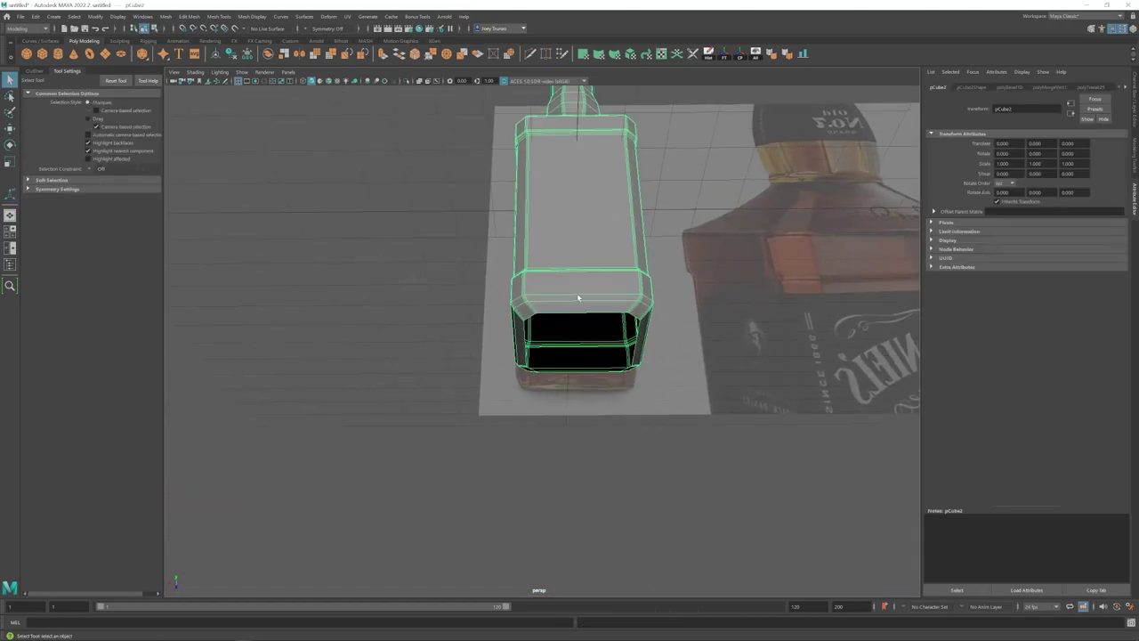
scroll(576, 296, up, 3)
right_drag(576, 295, 577, 254)
double_click(555, 302)
key(ctrl+e)
key(r)
click(509, 57)
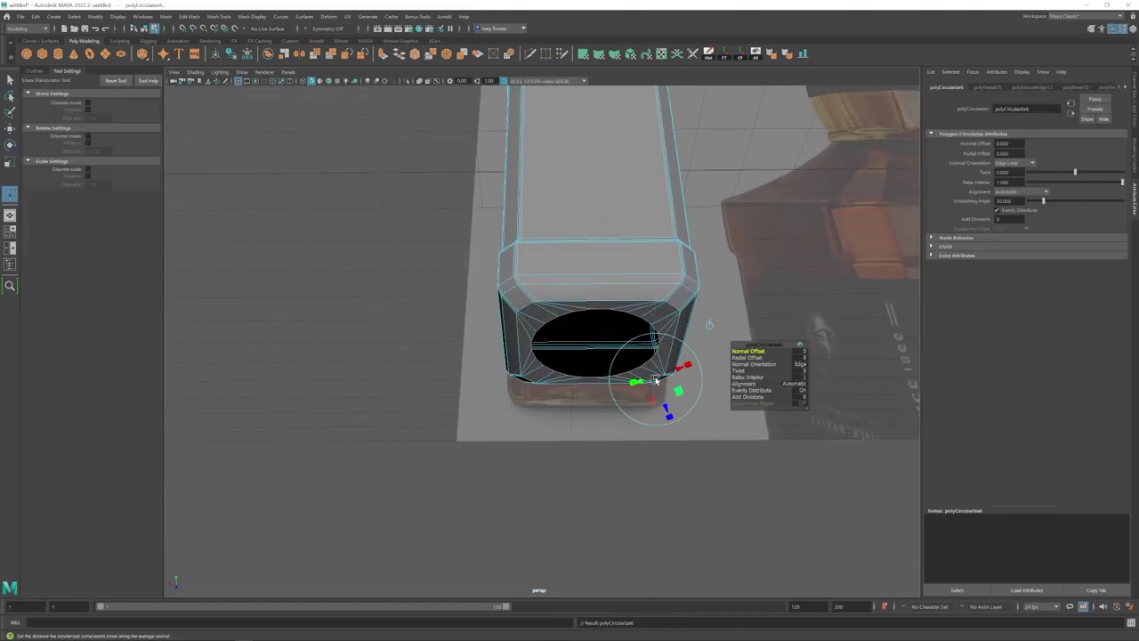
key(r)
- Extrude the round bottom opening upward and inward in stages to form a concave recess in the base
key(space)
alt+middle_drag(369, 517, 419, 134)
scroll(457, 436, up, 1)
alt+middle_drag(457, 436, 455, 461)
key(w)
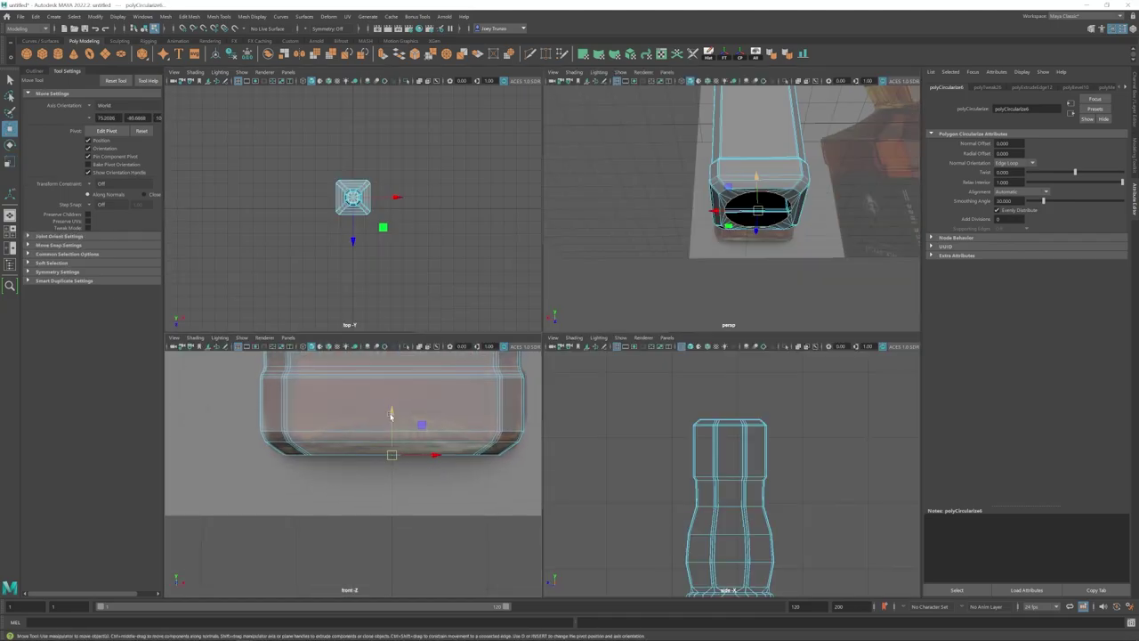
key(w)
shift+drag(756, 179, 756, 177)
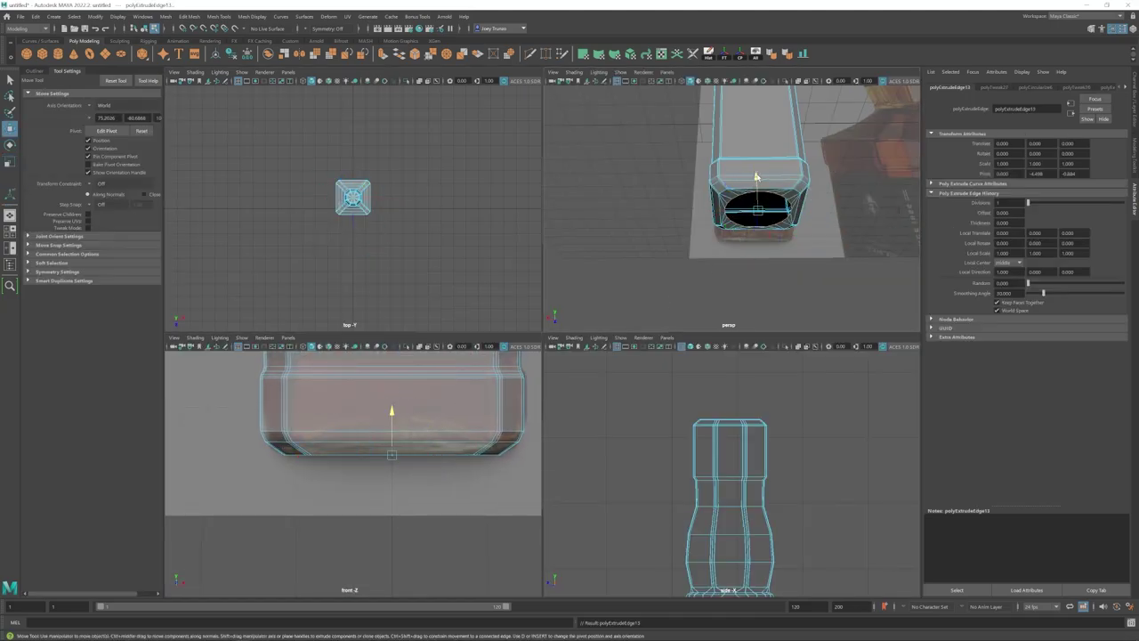
click(303, 345)
key(ctrl+e)
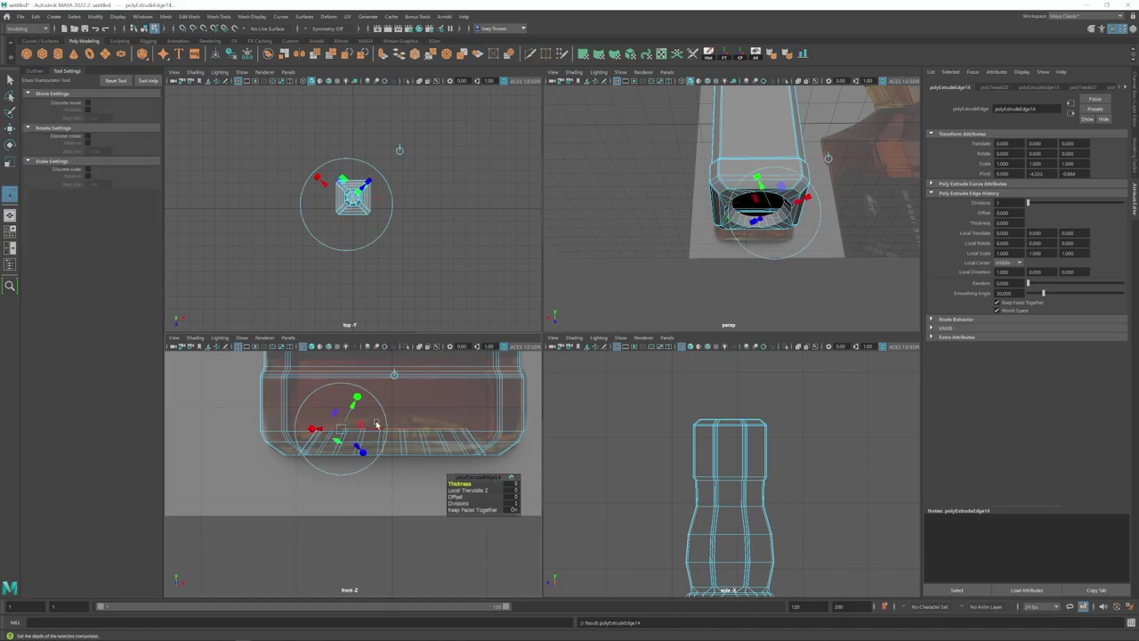
key(w)
drag(389, 393, 387, 381)
- Extrude the recess's innermost border once more and merge it to the centre to close the base
key(ctrl+e)
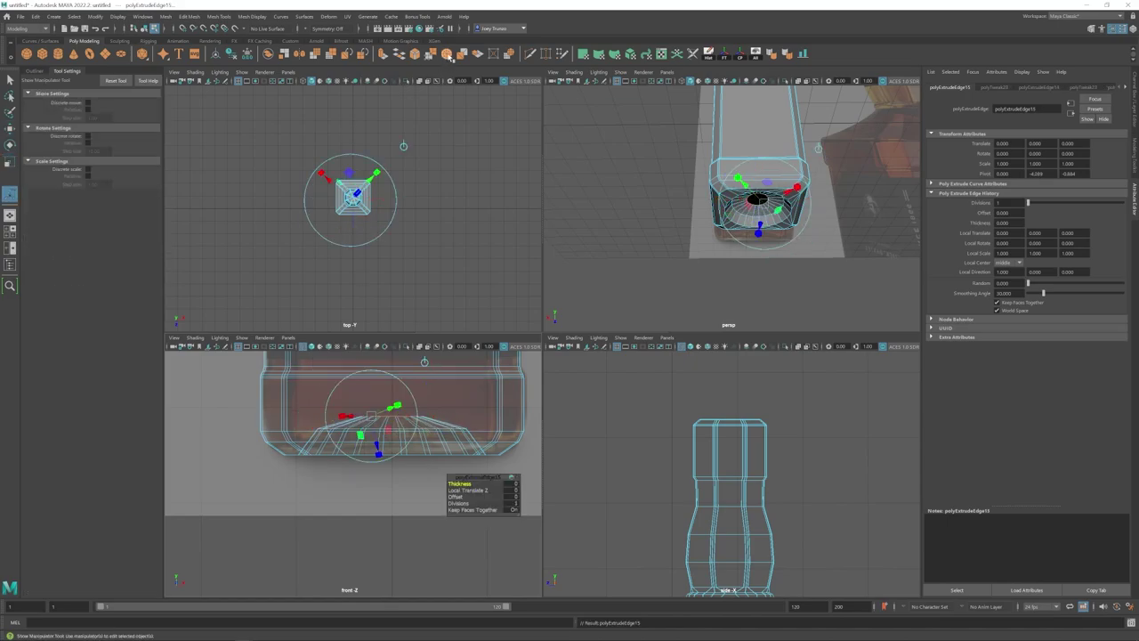
click(446, 55)
key(w)
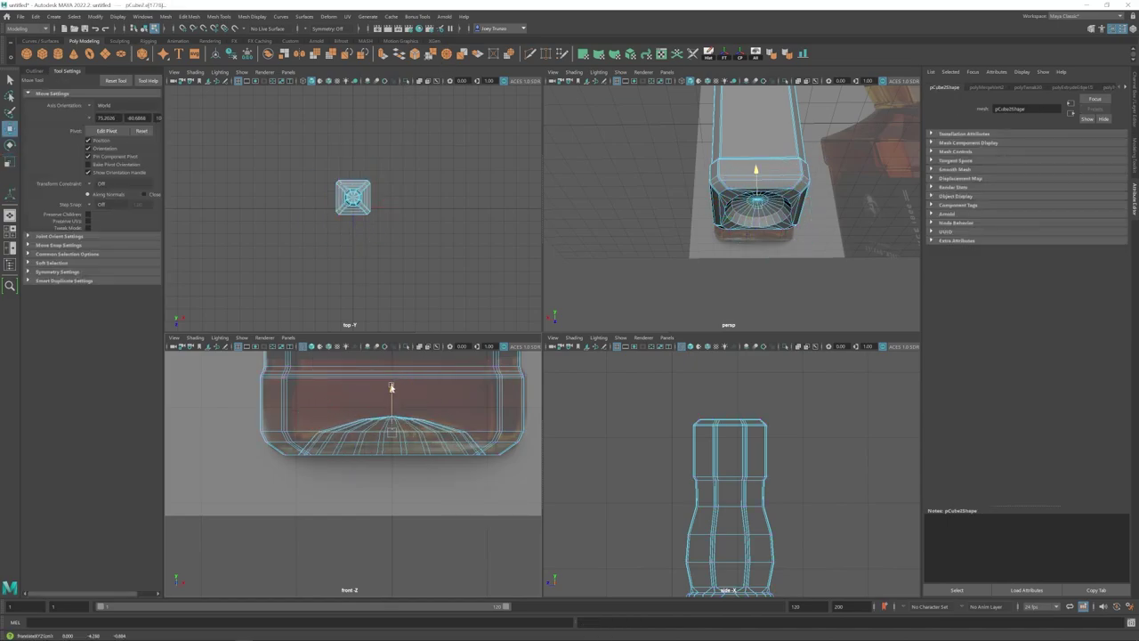
- Bevel the selected edge loop of the base recess and adjust the height of its edges to round the dome
click(189, 17)
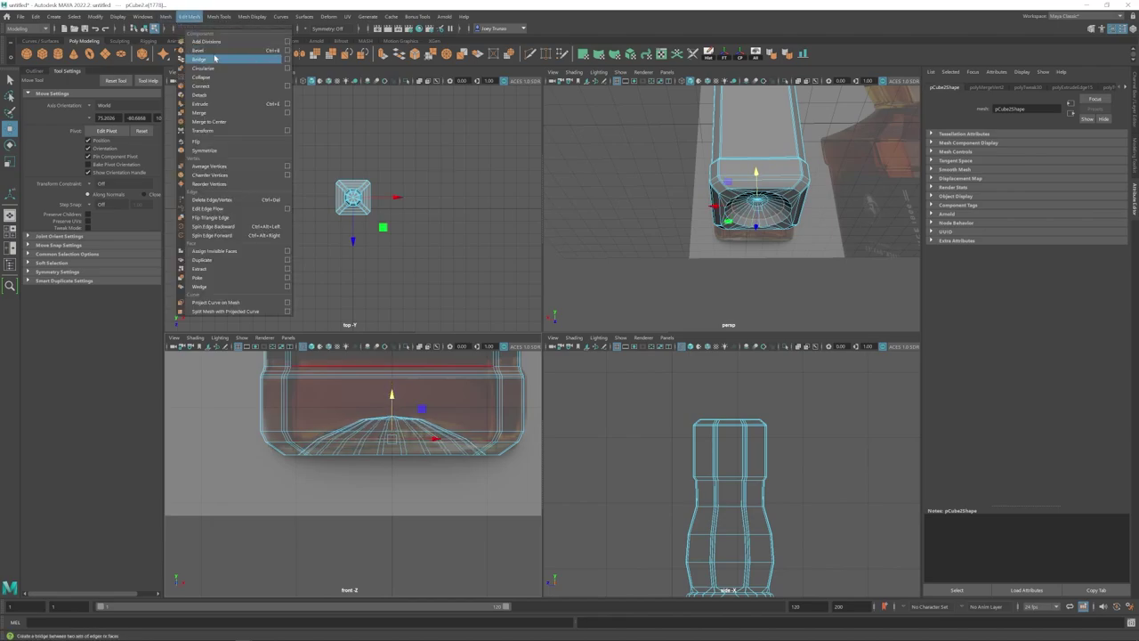
click(210, 53)
double_click(392, 455)
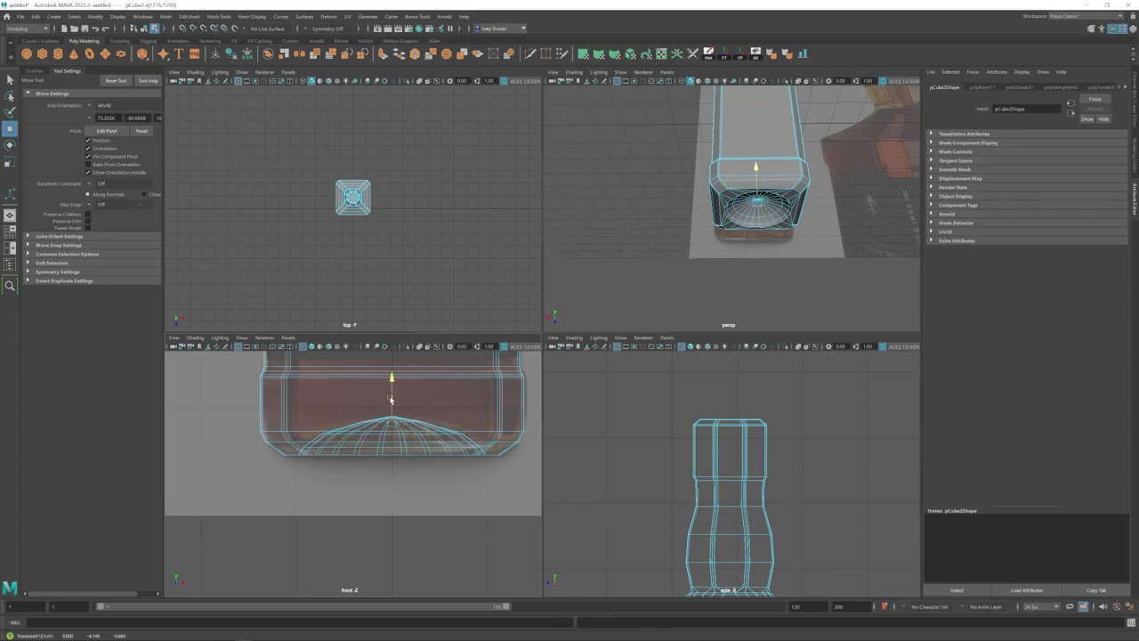
- Bevel the outer rim loop of the base recess and preview the smoothed base
key(space)
alt+drag(645, 314, 647, 337)
click(190, 17)
click(208, 53)
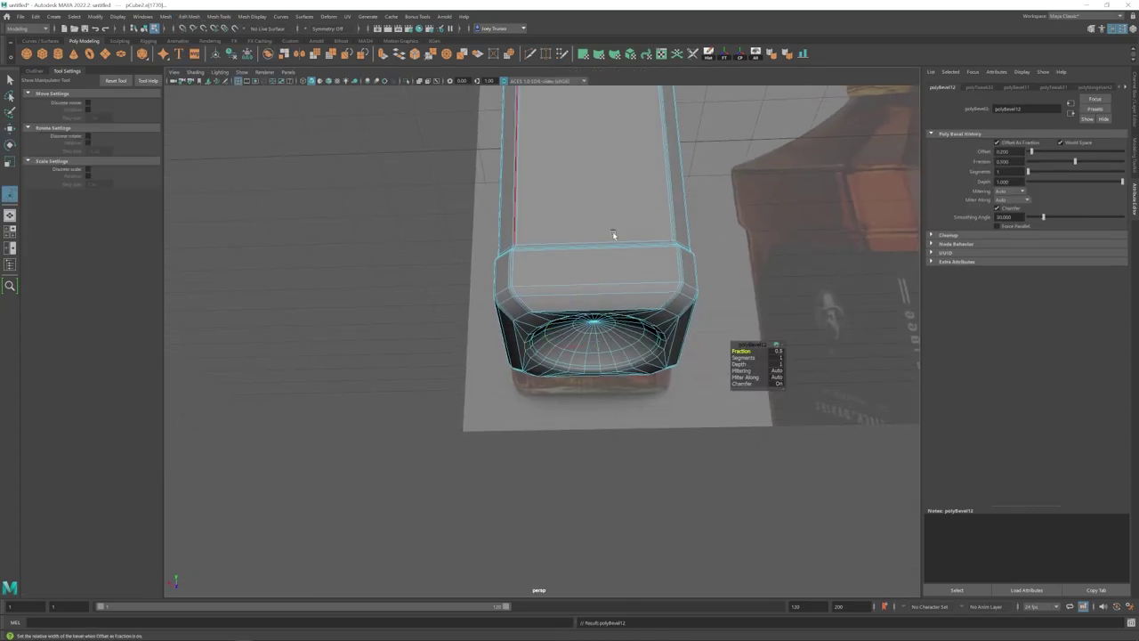
alt+drag(589, 296, 598, 363)
key(3)
key(1)
- Try circularizing and scaling an edge loop on the bottle's base, and undo these changes
double_click(541, 328)
click(508, 54)
key(r)
click(484, 344)
scroll(501, 311, down, 4)
alt+drag(484, 343, 629, 424)
scroll(552, 298, up, 3)
key(ctrl+z)
key(ctrl+z)
key(ctrl+z)
- Return to object selection and examine the smoothed bottle from the side, including the neck ring
key(F8)
scroll(504, 312, down, 5)
click(504, 321)
scroll(549, 364, up, 5)
scroll(629, 425, down, 2)
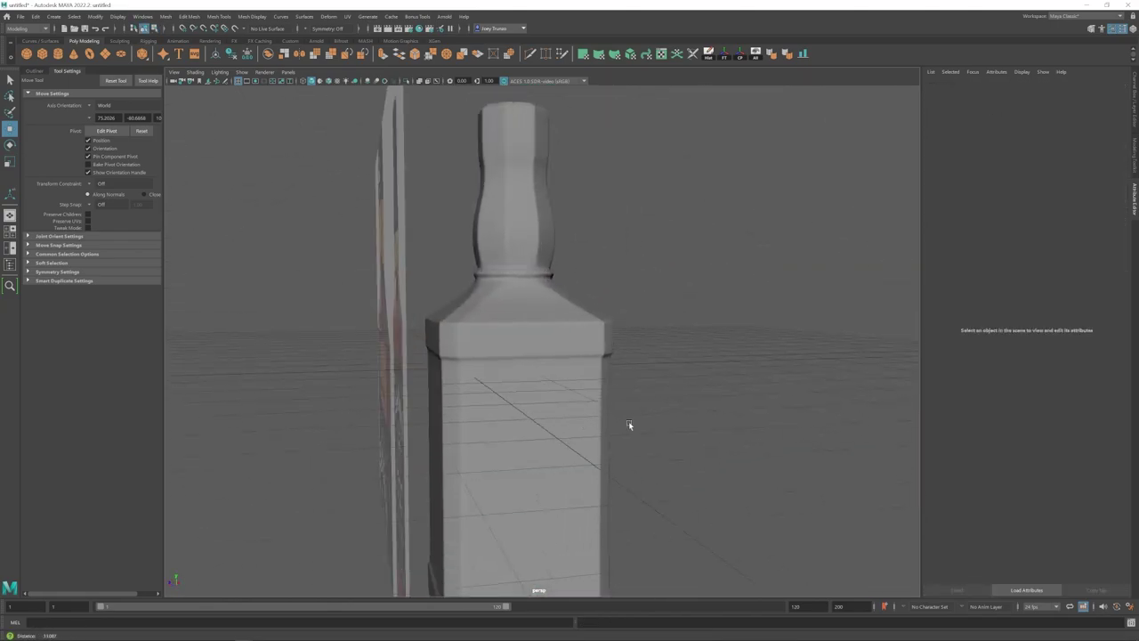
scroll(629, 425, up, 2)
- Scale the edge loop at the neck ring and check the bottle's profile against the reference image
click(536, 300)
key(1)
alt+drag(536, 300, 564, 283)
key(F10)
double_click(513, 275)
key(r)
drag(551, 238, 578, 298)
key(F8)
click(452, 347)
scroll(456, 349, down, 5)
alt+drag(455, 349, 462, 350)
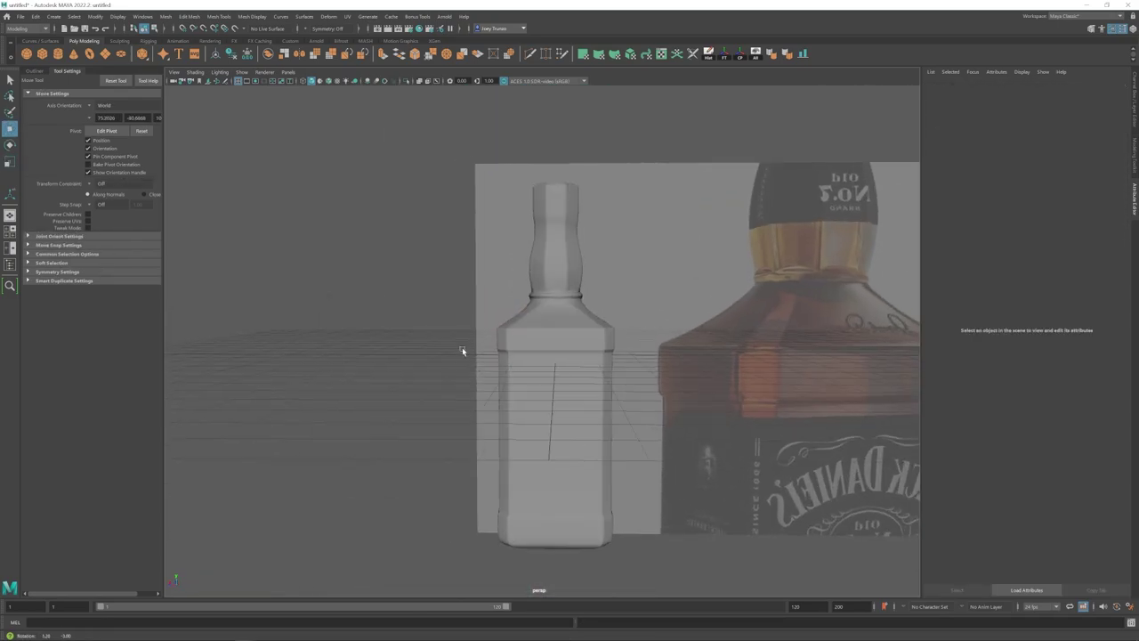
- Select an upper shoulder edge loop and compare the shoulder profile with the reference image in the four-view layout
scroll(462, 349, up, 4)
click(541, 299)
key(F10)
double_click(541, 300)
key(space)
scroll(436, 474, up, 4)
scroll(402, 442, down, 1)
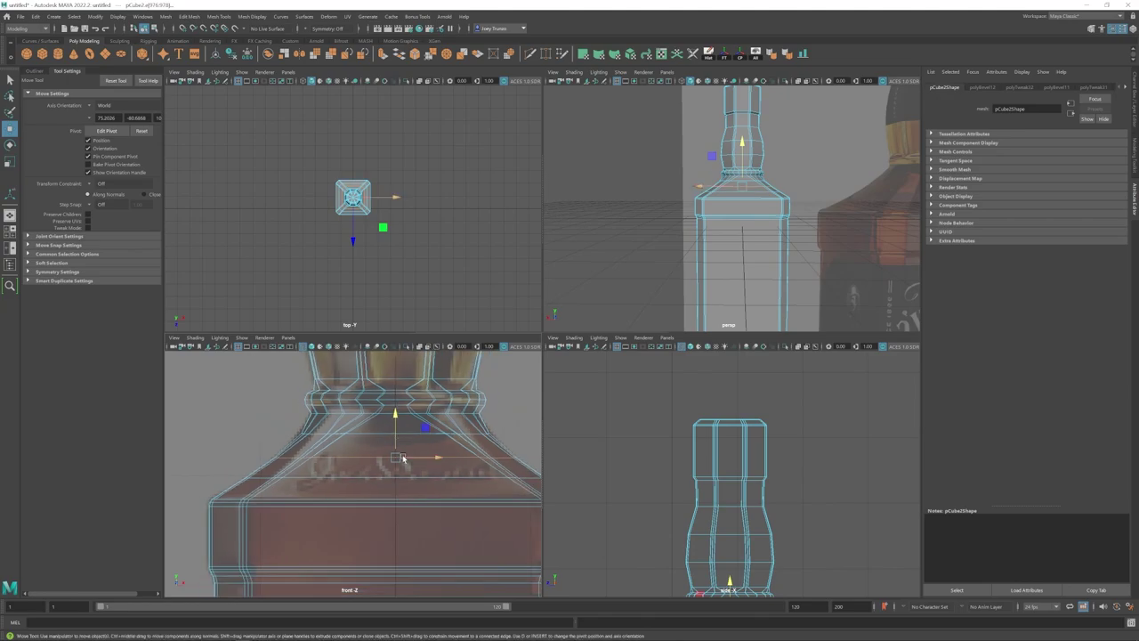
key(r)
key(F8)
click(396, 436)
- Raise the shoulder edge loop nearest the neck ring slightly and scale it to about 0.97
alt+right_drag(703, 235, 768, 231)
click(721, 233)
key(F10)
double_click(703, 197)
key(w)
drag(716, 148, 716, 142)
key(r)
drag(718, 182, 715, 181)
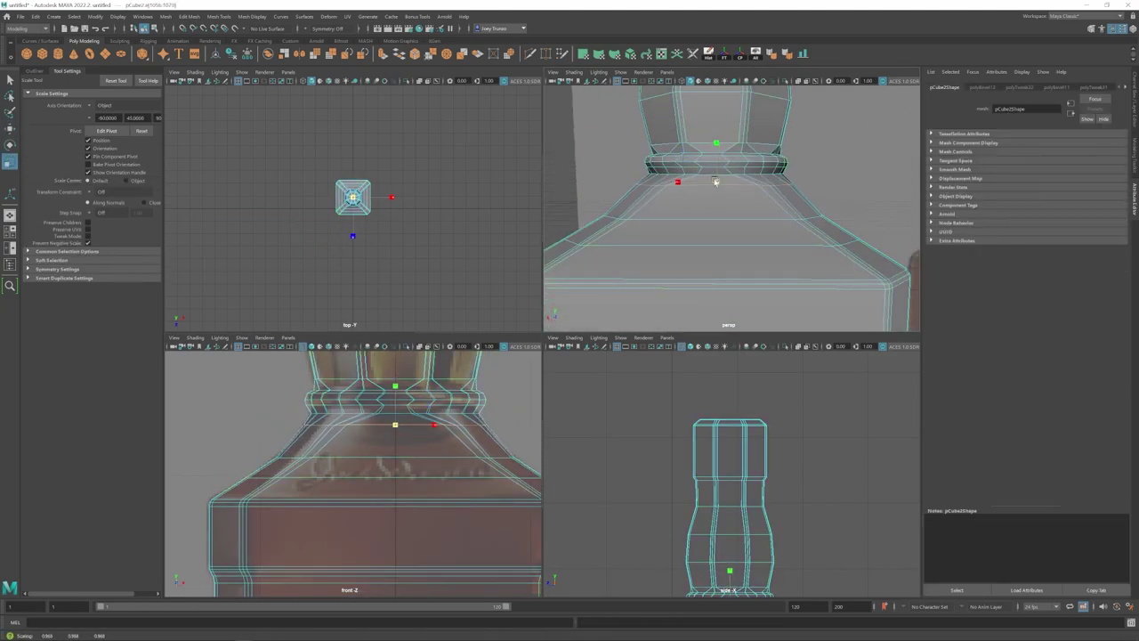
key(w)
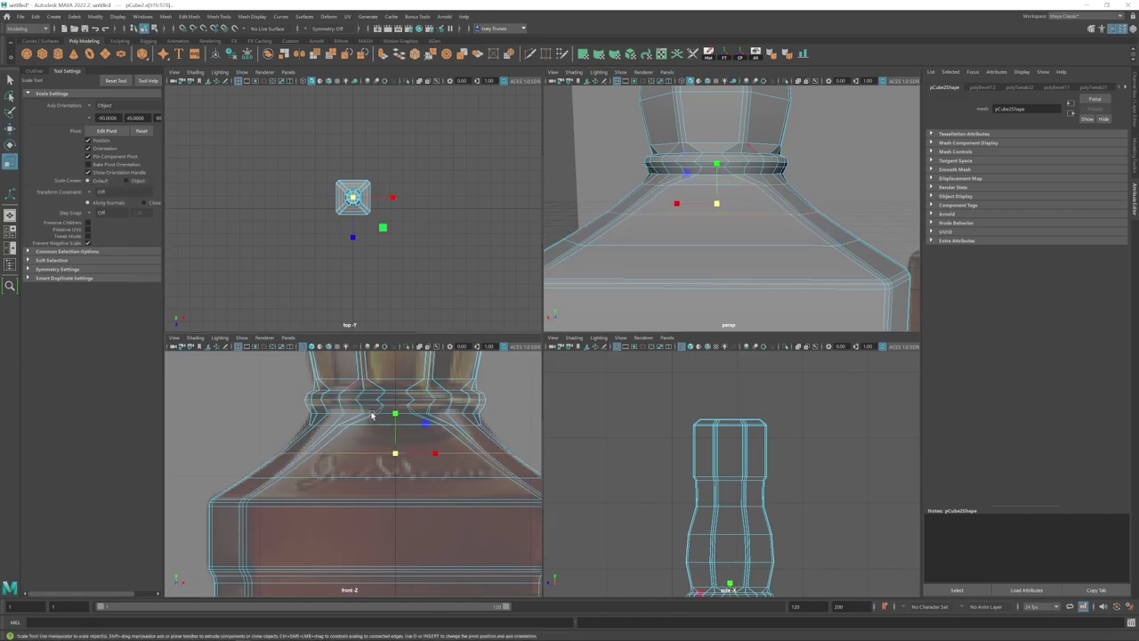
- Raise the edge loop just under the neck ring in the front view and scale it up slightly to follow the reference silhouette
right_drag(383, 391, 383, 367)
key(w)
alt+middle_drag(369, 425, 361, 433)
alt+right_drag(361, 433, 392, 420)
double_click(366, 395)
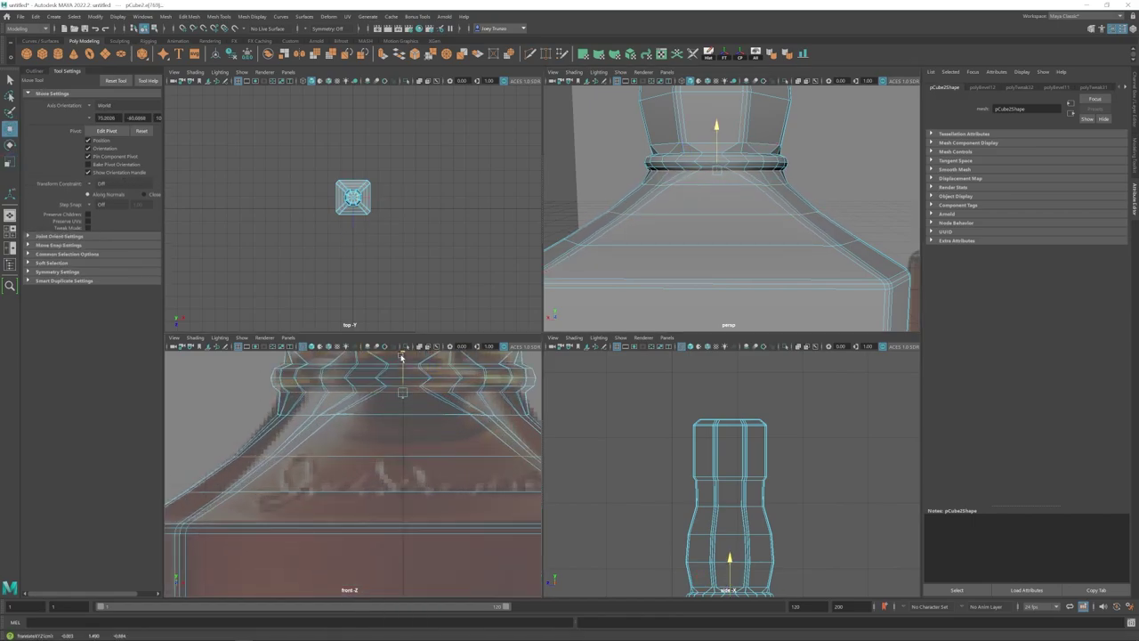
drag(403, 374, 403, 369)
alt+middle_drag(403, 370, 379, 378)
key(r)
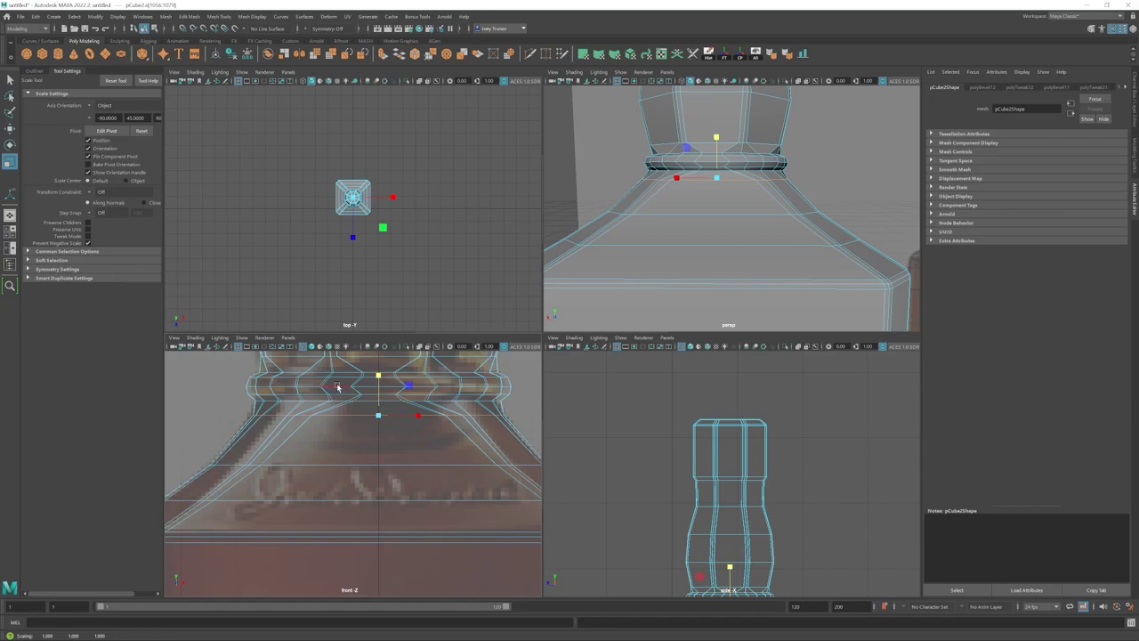
- Lower the edge loop beneath the neck ring slightly and check the smoothed shoulder in the perspective view
alt+drag(702, 198, 772, 198)
key(w)
drag(706, 135, 707, 164)
key(3)
right_drag(752, 276, 787, 255)
click(845, 191)
alt+right_drag(828, 213, 639, 254)
alt+drag(639, 254, 714, 234)
scroll(760, 249, up, 10)
click(760, 249)
key(1)
scroll(715, 234, up, 5)
- Bevel the edge loop beneath the neck ring and preview the mesh smoothed
right_drag(715, 234, 703, 183)
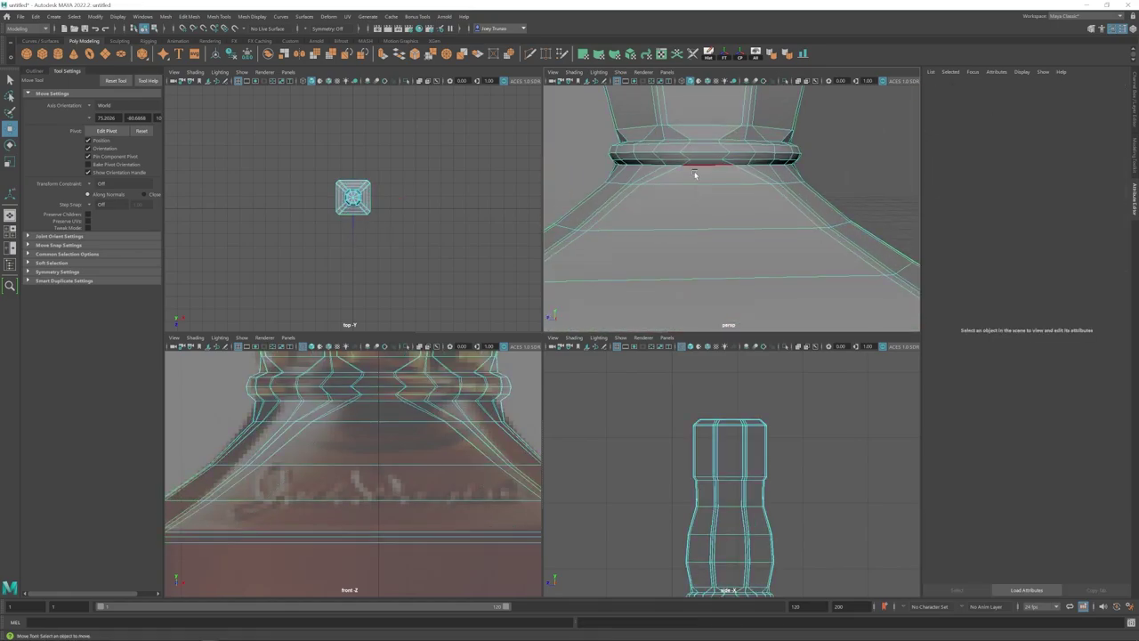
double_click(678, 186)
click(189, 16)
click(203, 50)
key(3)
key(q)
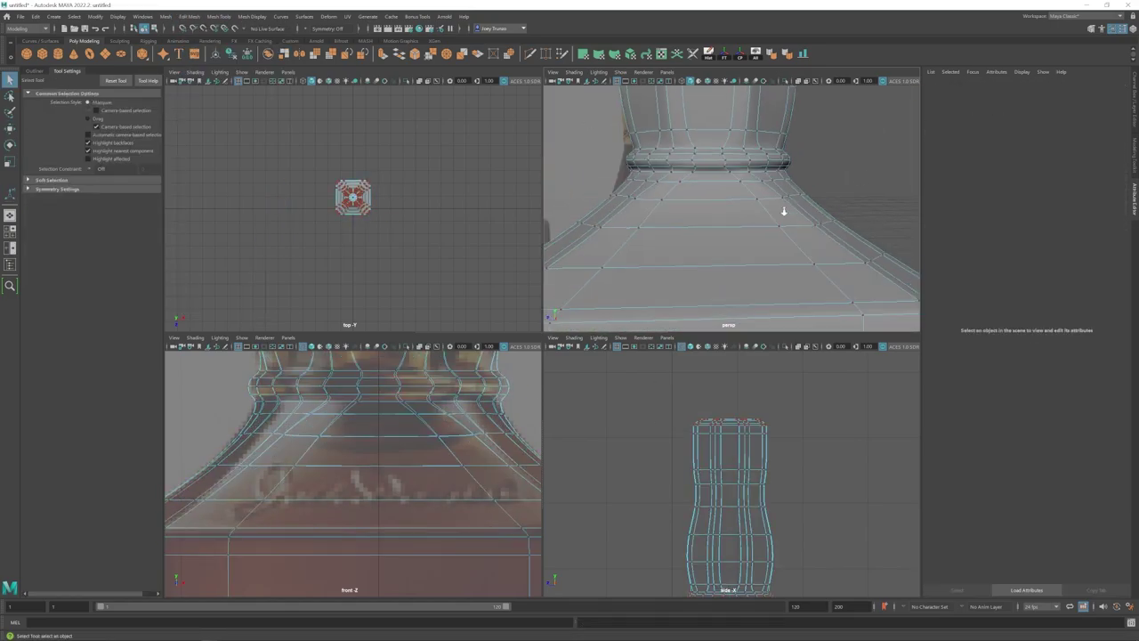
- Examine the smoothed shoulder and neck as an object, and return to the unsmoothed mesh in the full perspective view
right_drag(783, 210, 815, 189)
click(854, 169)
alt+right_drag(828, 192, 640, 249)
alt+drag(640, 249, 703, 250)
alt+right_drag(703, 250, 654, 247)
alt+drag(654, 248, 708, 254)
alt+right_drag(708, 254, 791, 263)
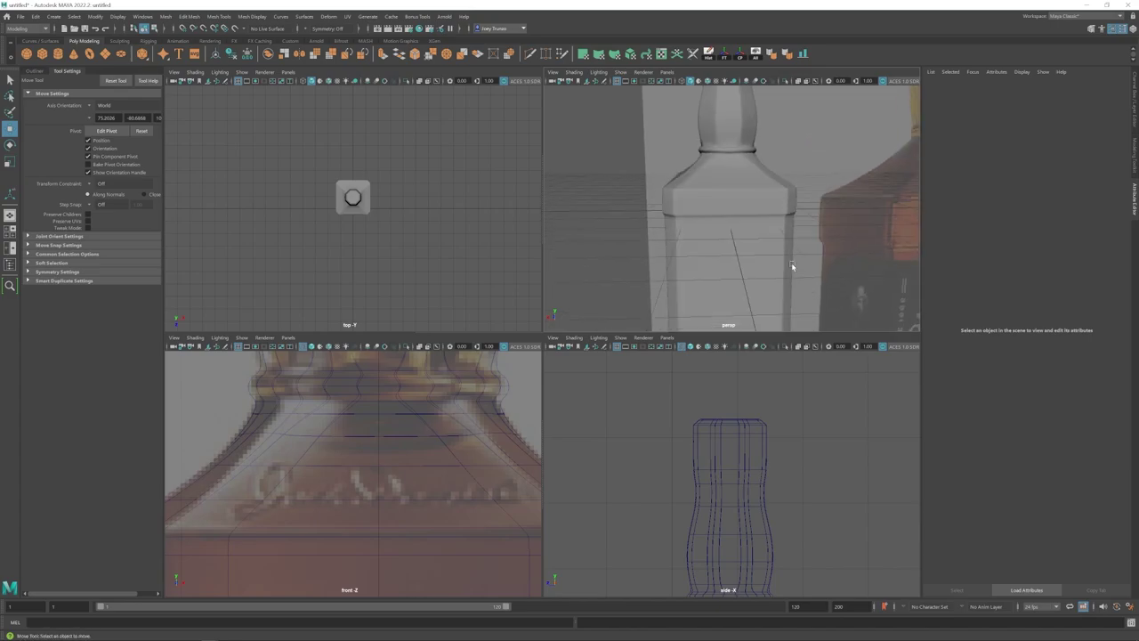
click(802, 252)
key(space)
alt+right_drag(721, 236, 612, 279)
click(610, 342)
key(1)
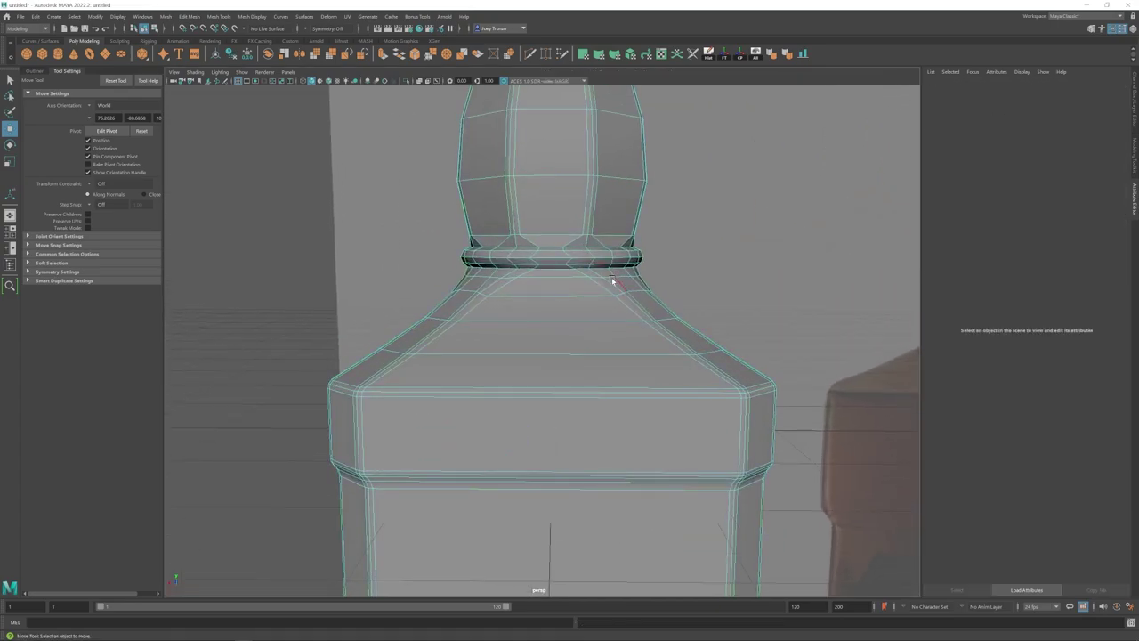
- Set the transform constraint to Edge and scale the vertices just below the neck ring apart along their edges
double_click(610, 281)
key(r)
alt+drag(569, 283, 449, 296)
right_drag(562, 304, 511, 304)
click(559, 288)
click(1135, 155)
click(1080, 219)
click(1081, 231)
alt+drag(455, 281, 547, 282)
drag(548, 282, 549, 282)
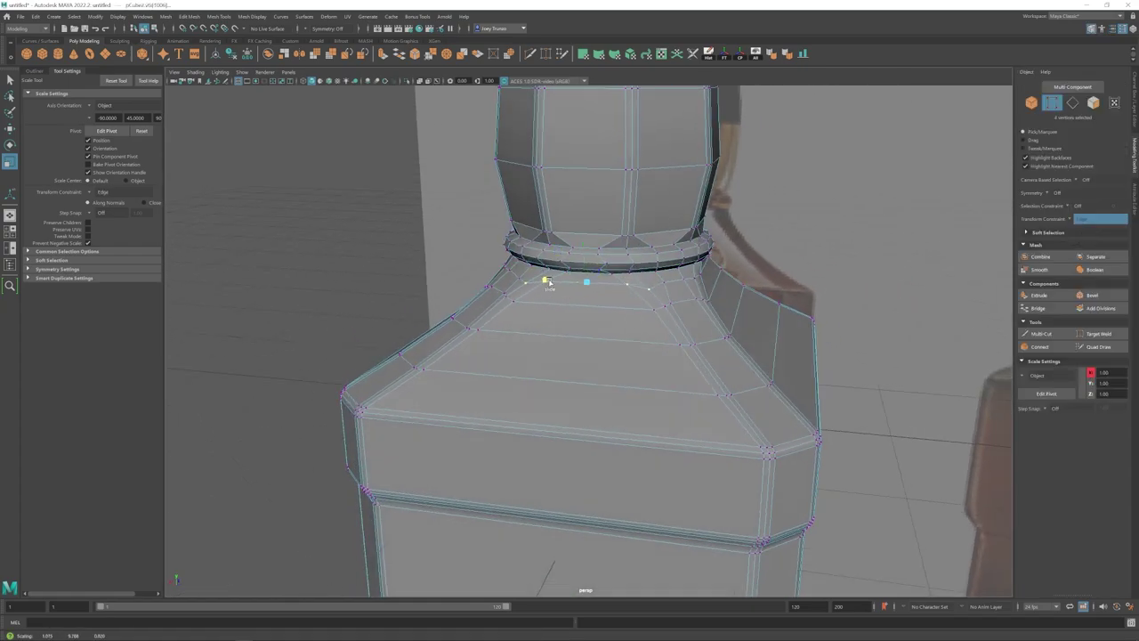
- Slide single vertices just below the neck ring sideways along their edges, undoing a misplaced move
key(w)
alt+drag(645, 285, 633, 282)
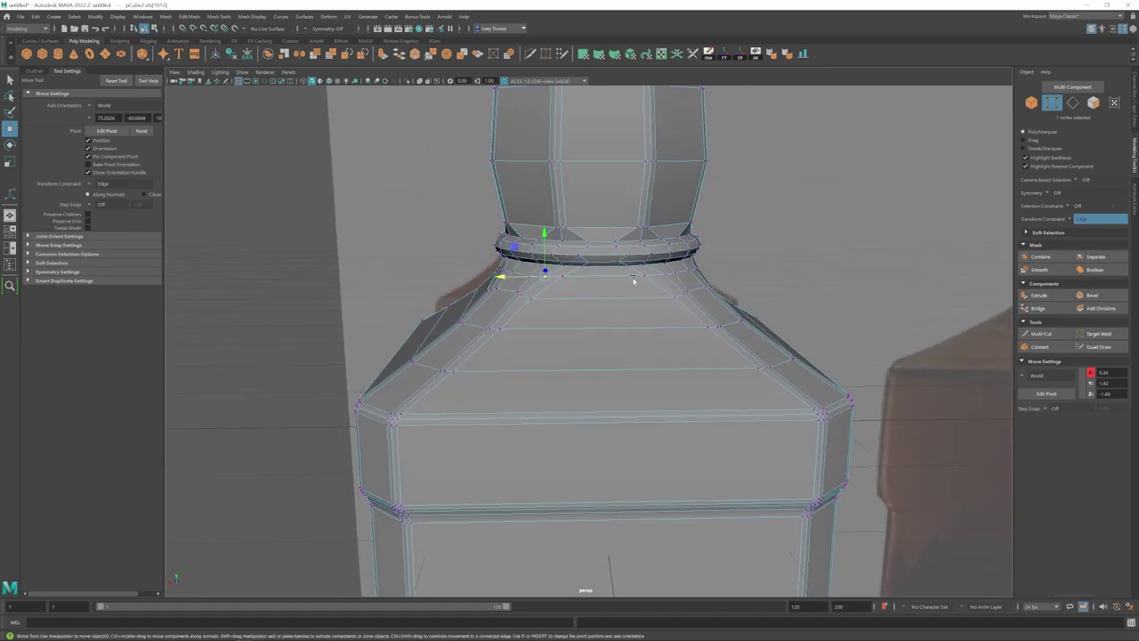
click(549, 277)
key(ctrl+z)
click(562, 276)
drag(521, 280, 527, 279)
alt+drag(594, 291, 488, 300)
- Select the edge loop beneath the neck ring for scaling and check the smoothed bottle from another side
click(681, 288)
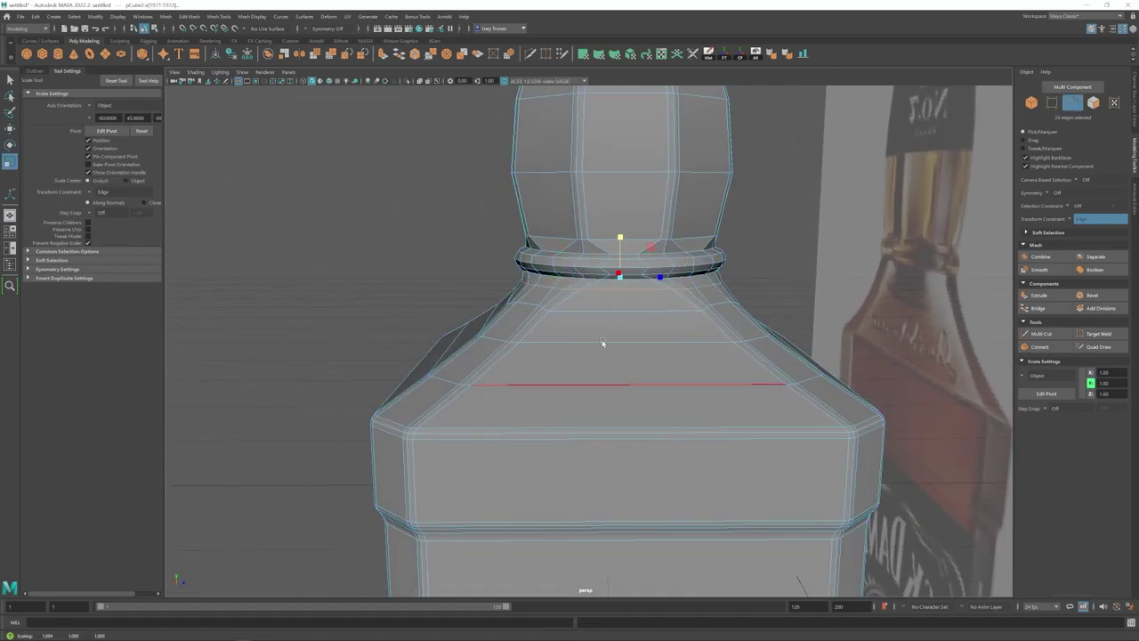
key(w)
key(3)
key(F8)
click(448, 265)
scroll(757, 302, down, 3)
alt+drag(758, 303, 574, 328)
- Slide a vertex at the shoulder corner just below the neck ring along its edge on the unsmoothed mesh
click(579, 325)
key(1)
scroll(606, 343, up, 3)
right_drag(605, 344, 536, 319)
mouse_move(535, 317)
alt+mouse_down()
mouse_move(585, 316)
mouse_move(532, 306)
alt+mouse_up()
click(589, 307)
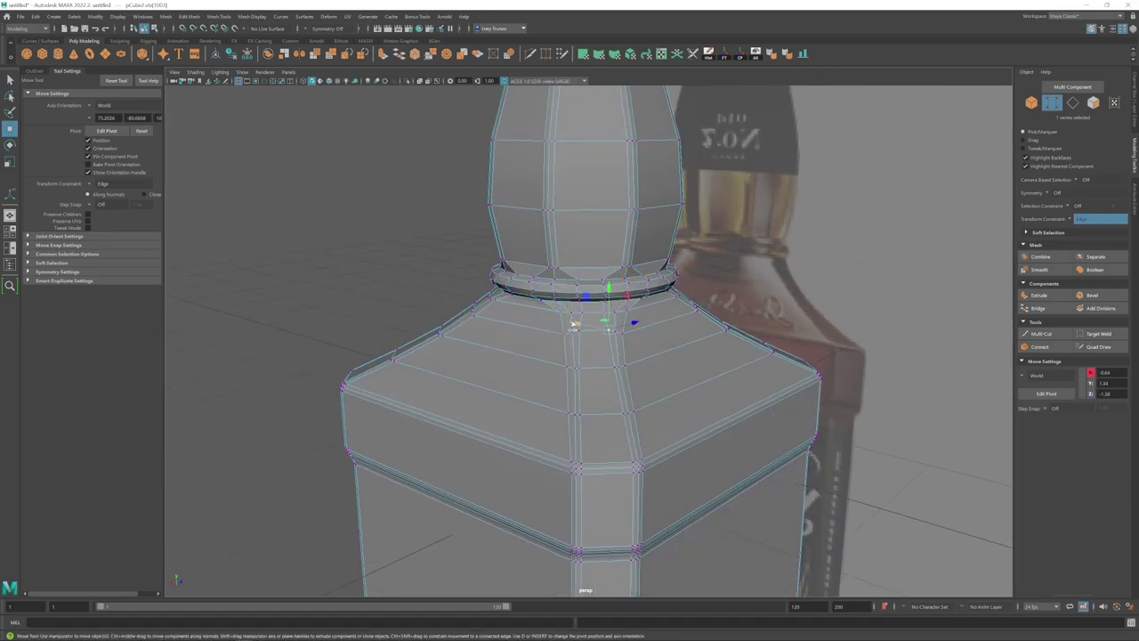
drag(559, 327, 560, 328)
- Preview the smoothed bottle in object mode and check the shoulder and neck ring
key(3)
right_drag(562, 331, 614, 293)
scroll(570, 325, down, 5)
click(360, 222)
alt+drag(480, 343, 567, 356)
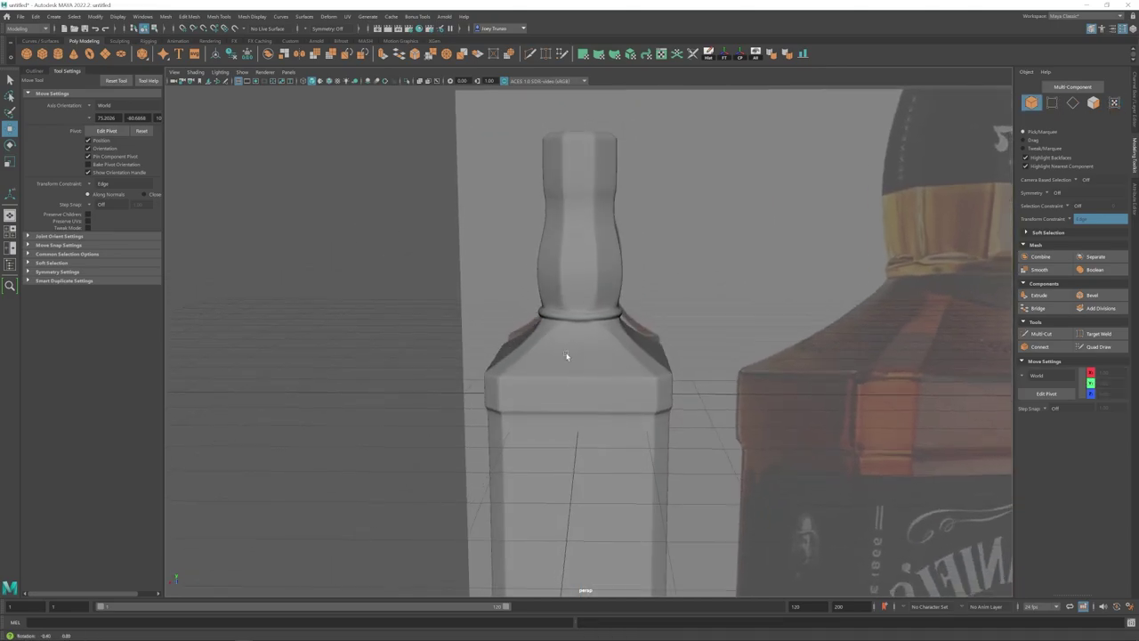
- Slide a vertex beneath the neck ring at another shoulder corner along its edge
scroll(571, 356, up, 1)
click(574, 356)
right_drag(574, 357, 525, 357)
alt+drag(574, 356, 597, 361)
scroll(592, 356, up, 3)
click(537, 333)
ctrl+shift+drag(536, 333, 508, 326)
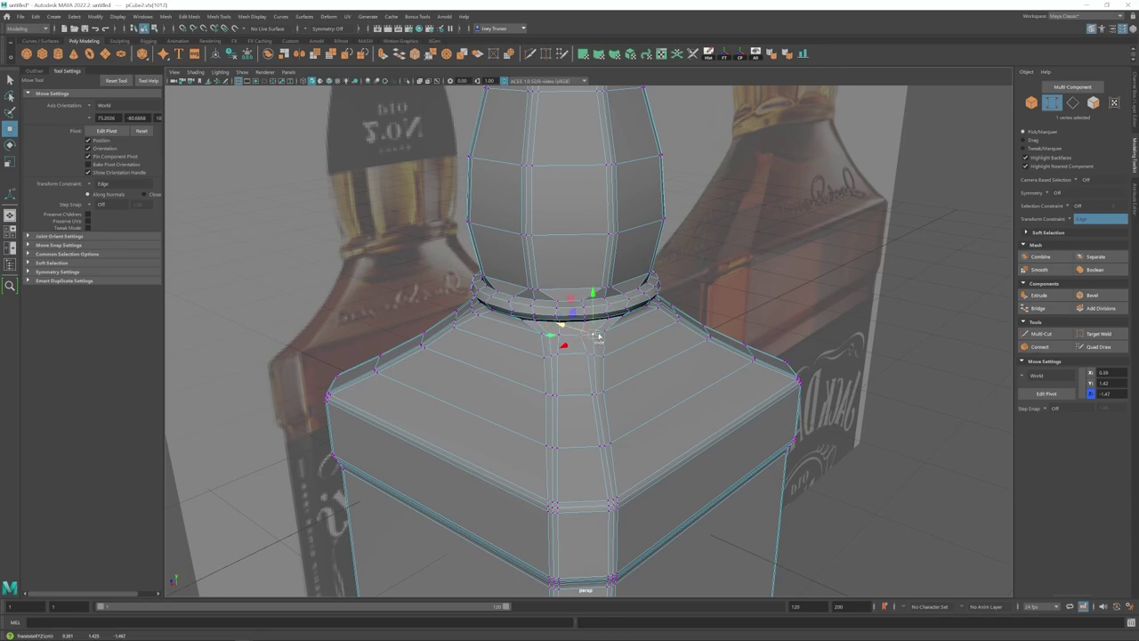
key(r)
key(w)
- Return to object selection and examine the whole smoothed bottle beside the reference image
right_drag(515, 333, 561, 298)
alt+drag(561, 347, 495, 354)
scroll(496, 354, down, 5)
click(406, 323)
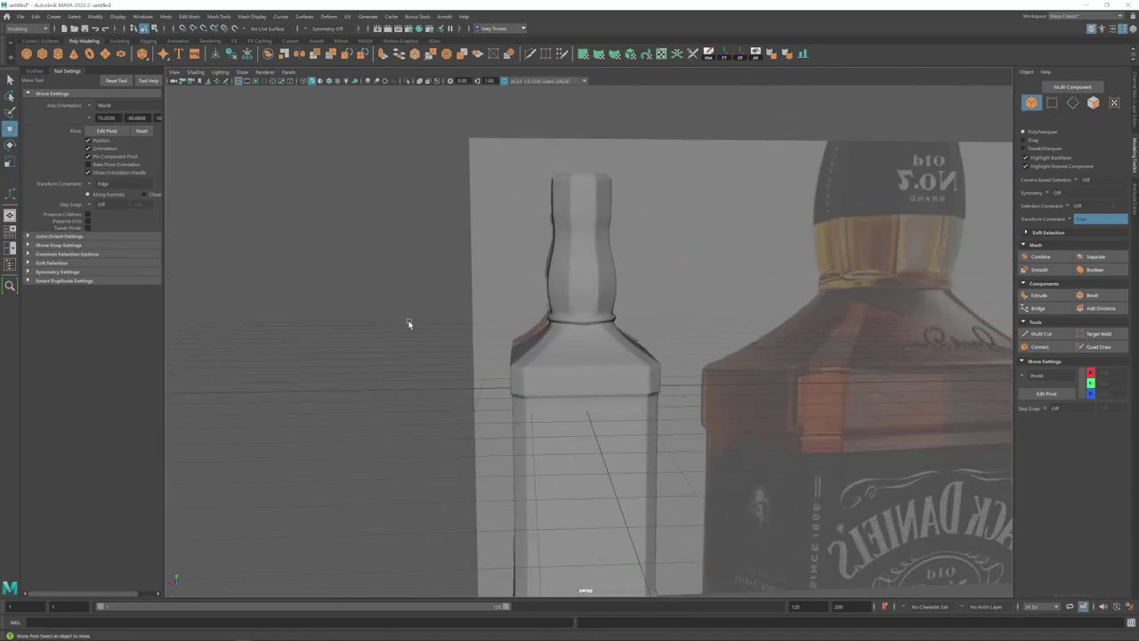
alt+drag(407, 323, 549, 358)
alt+right_drag(549, 359, 485, 354)
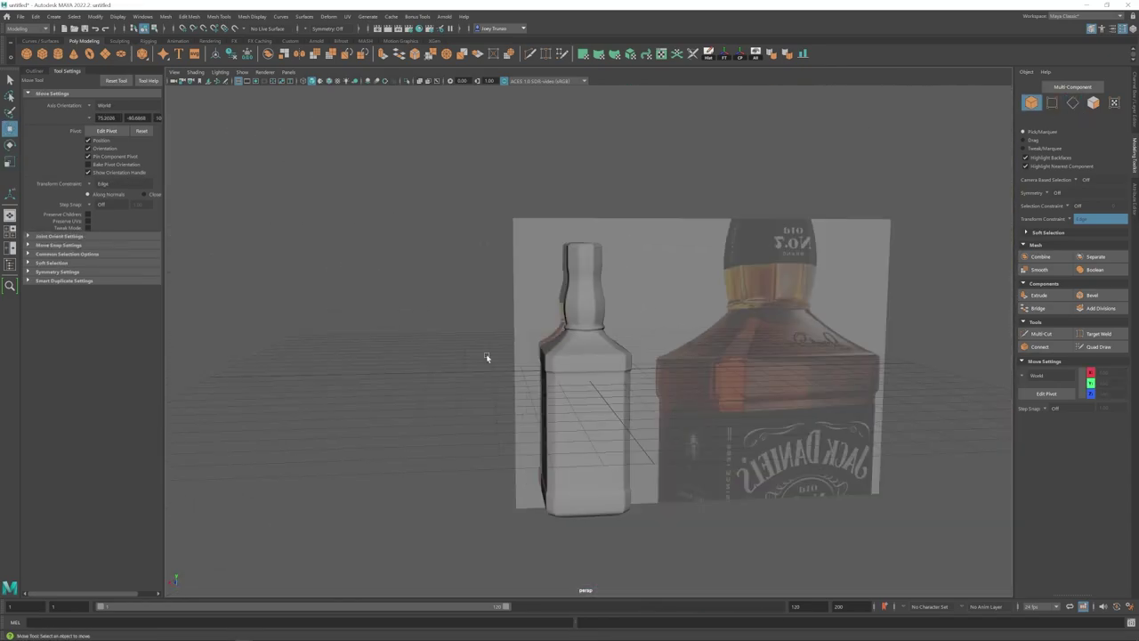
alt+drag(486, 354, 447, 341)
- Hide the reference image plane and delete the bottle's construction history
click(686, 222)
key(ctrl+h)
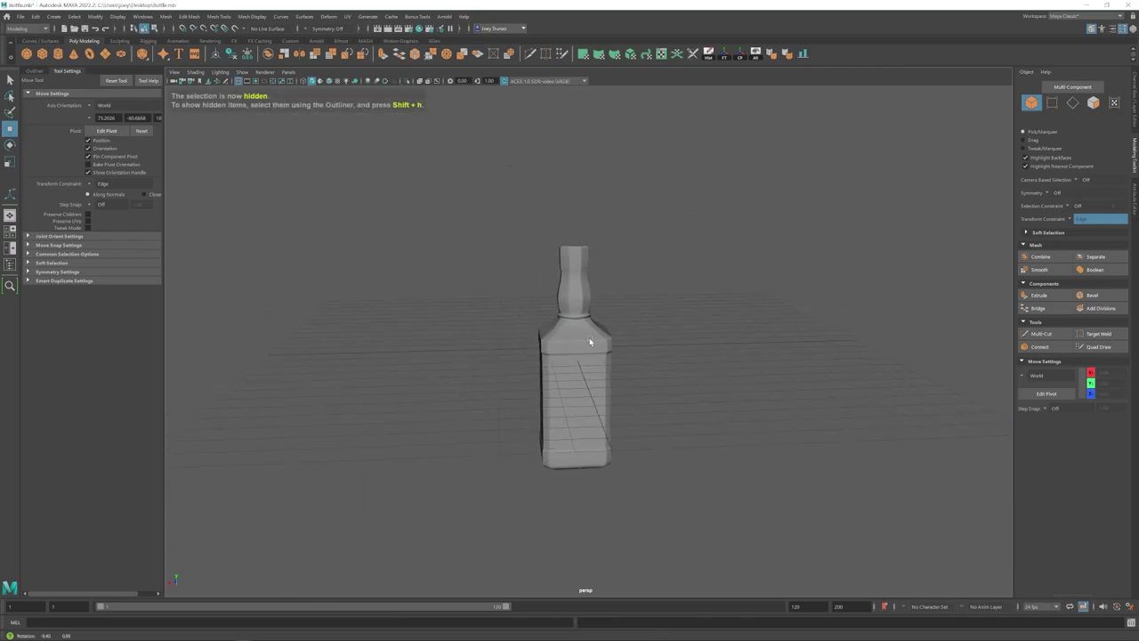
click(34, 71)
click(54, 163)
key(alt+shift+d)
alt+drag(341, 300, 383, 298)
alt+right_drag(383, 298, 428, 300)
click(428, 300)
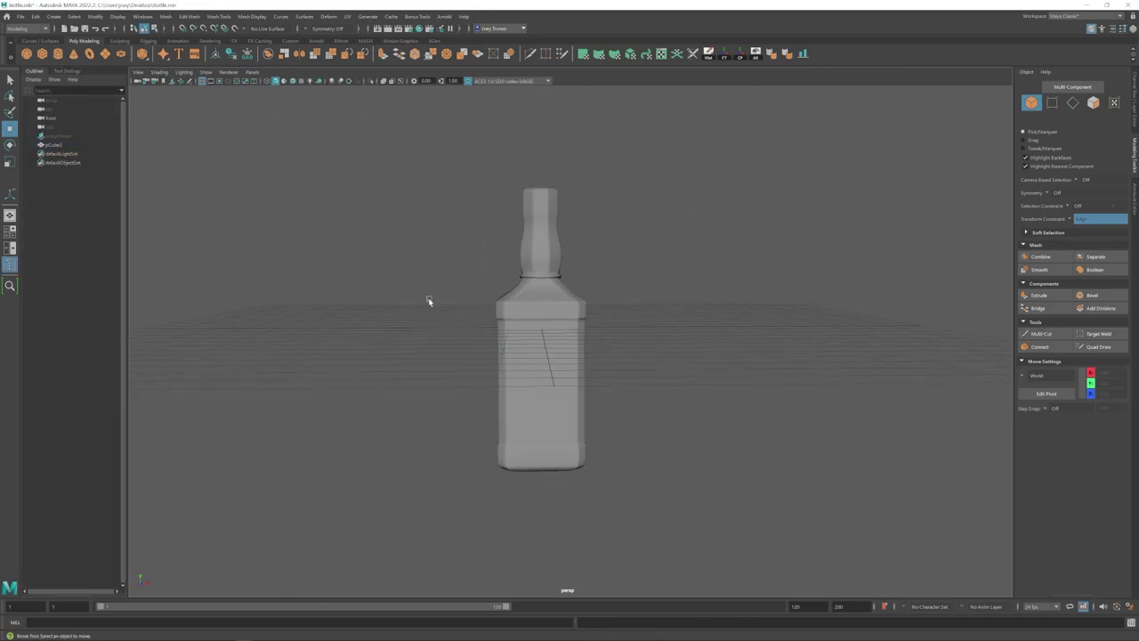
- Unhide the reference image plane and compare the bottle's neck and cap with it in the front view
click(541, 308)
key(ctrl+shift+h)
key(space)
scroll(389, 484, down, 5)
alt+middle_drag(391, 374, 400, 472)
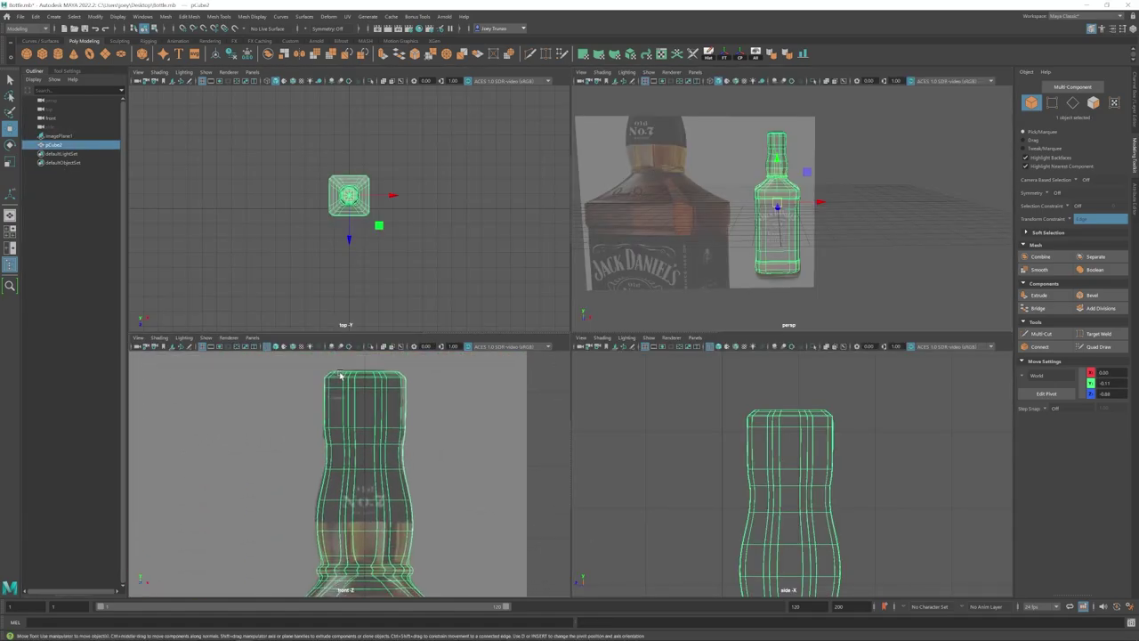
scroll(403, 459, up, 2)
- Bevel the edge loop at the cap's lower edge on the unsmoothed mesh and open the bevel's attributes
right_drag(332, 392, 331, 365)
double_click(328, 487)
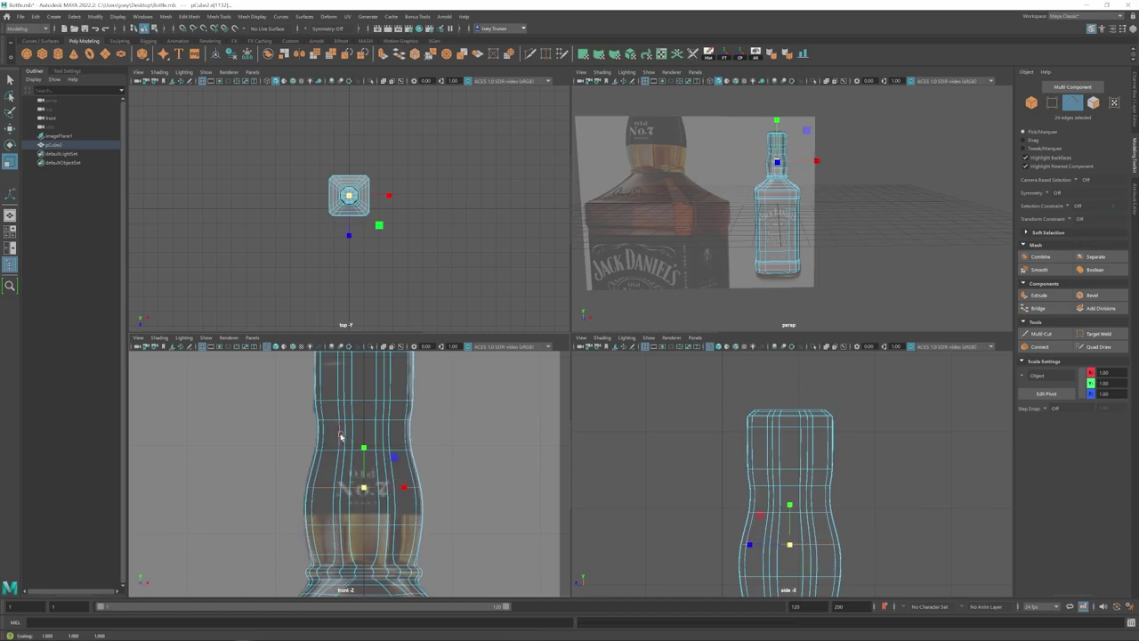
double_click(328, 401)
alt+middle_drag(372, 413, 379, 445)
key(1)
click(189, 17)
click(208, 51)
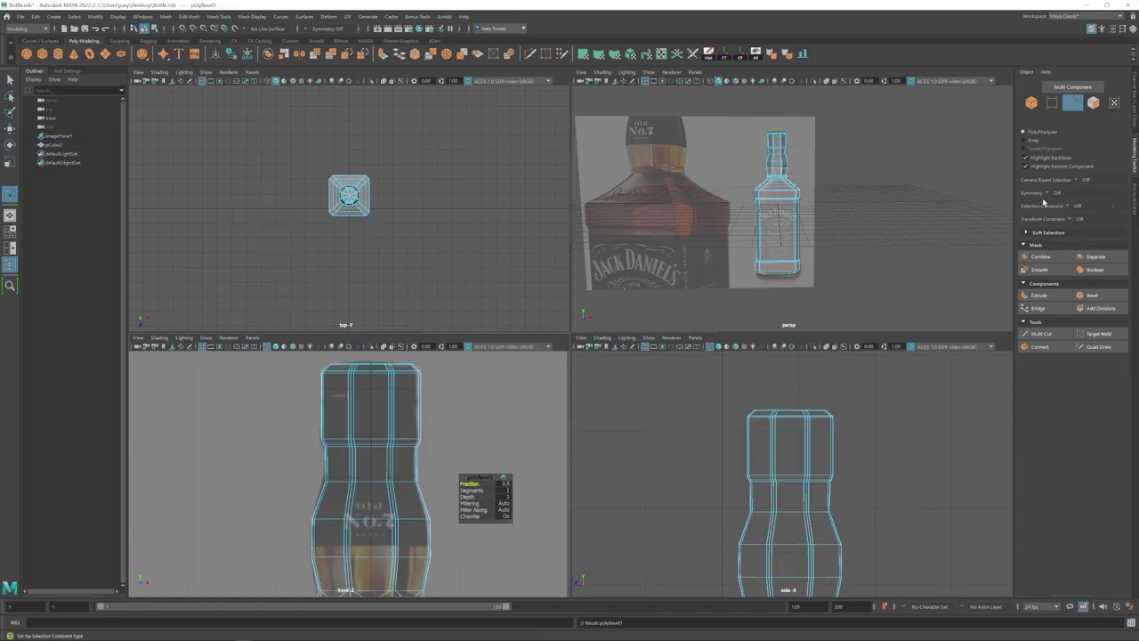
click(1134, 198)
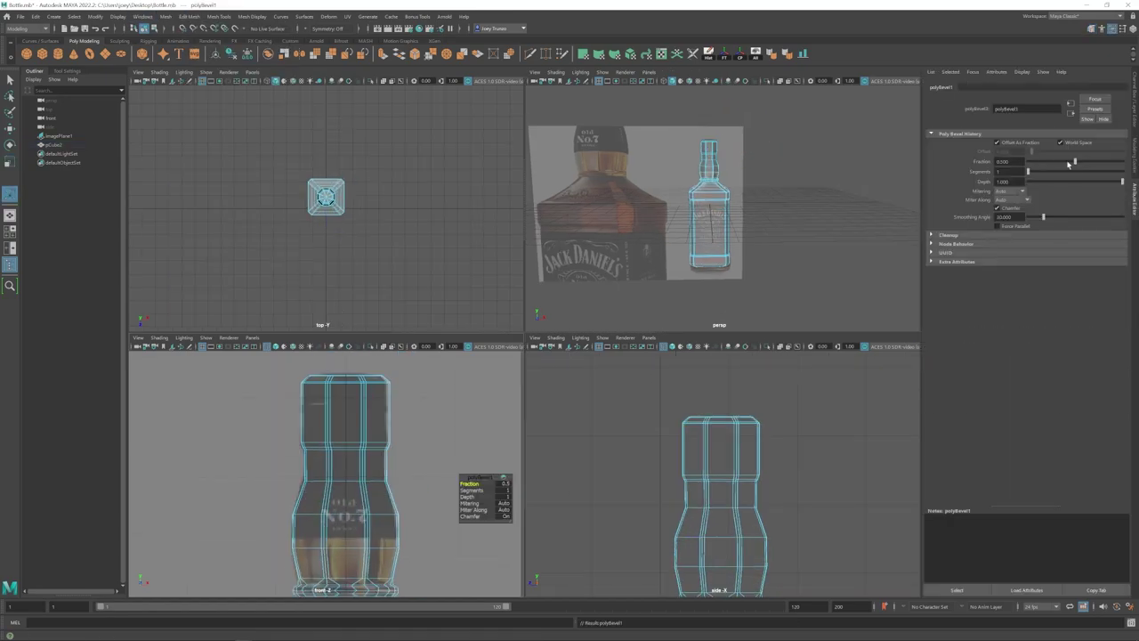
- Return to object selection, hide the reference image plane and examine the bottle in the full perspective view
key(F8)
click(417, 426)
key(space)
click(677, 240)
alt+drag(676, 241, 557, 320)
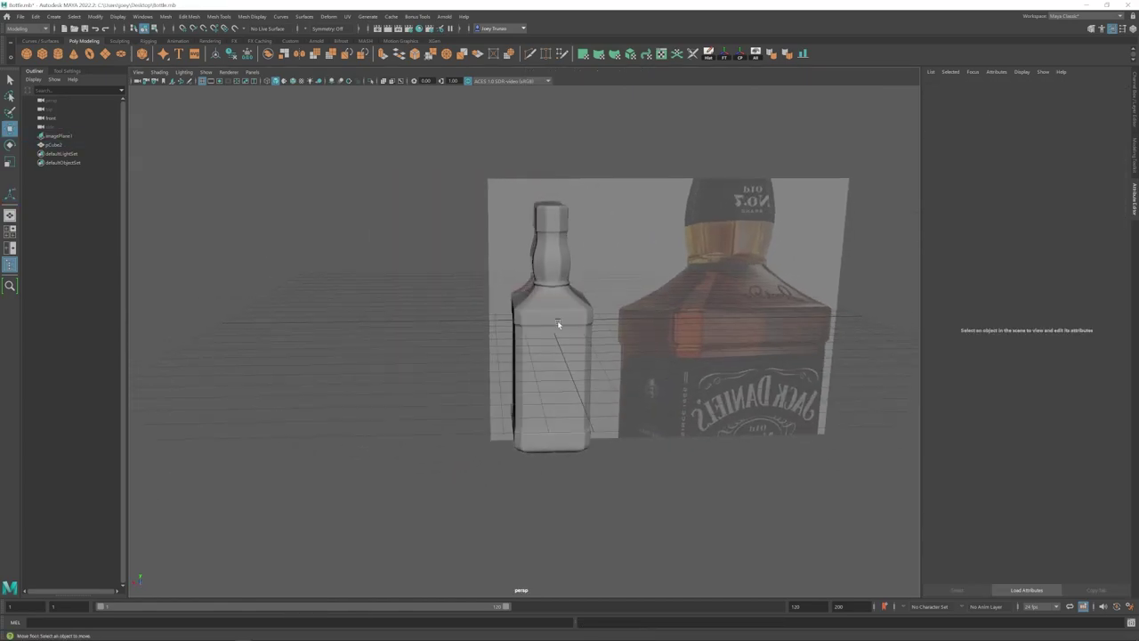
alt+right_drag(558, 323, 499, 356)
click(610, 288)
key(ctrl+h)
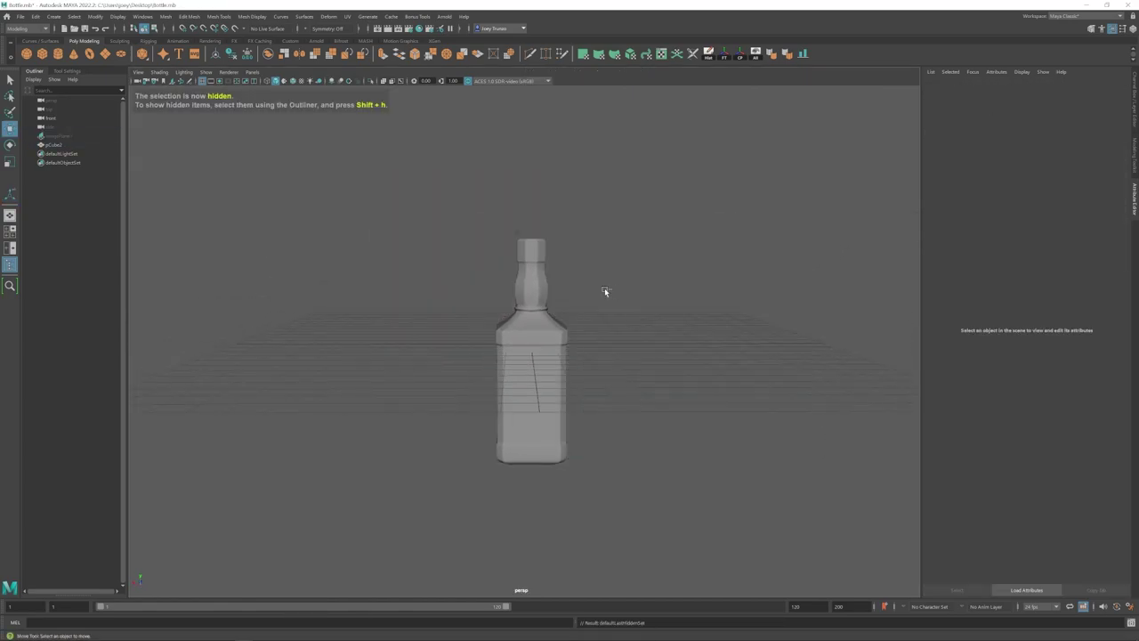
scroll(565, 356, up, 2)
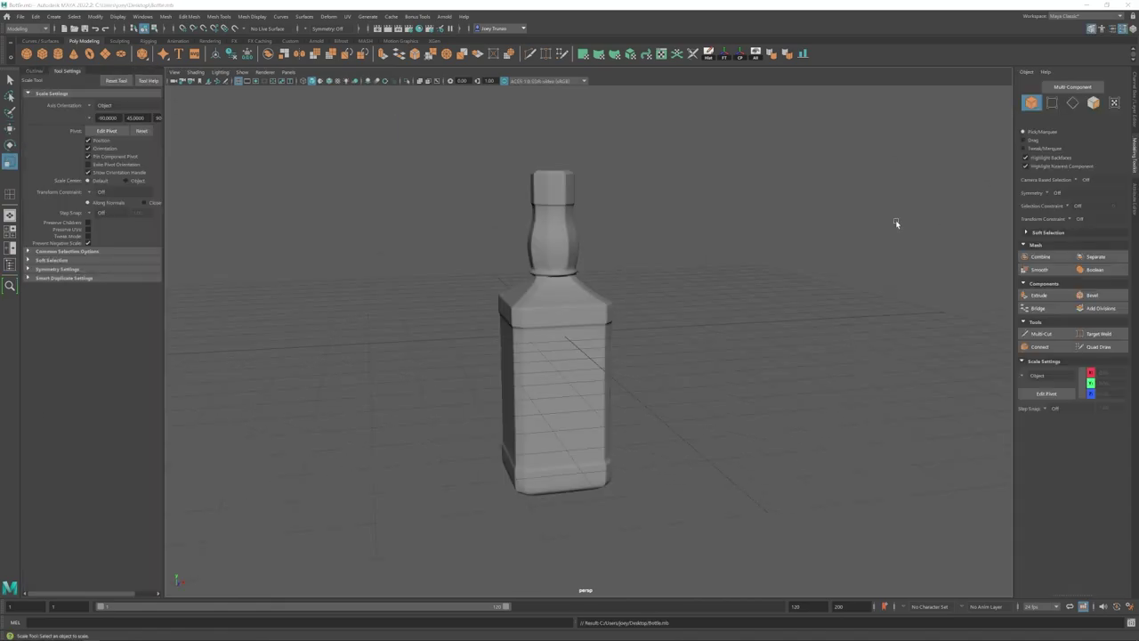
alt+drag(895, 224, 661, 284)
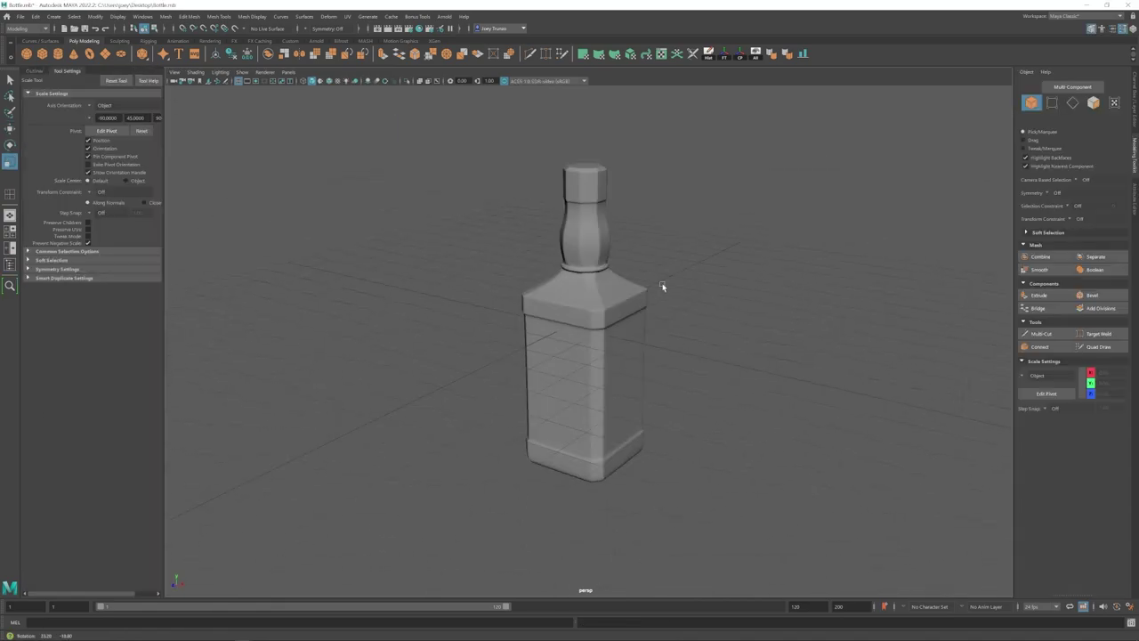
- Unhide the reference image plane and show the bottle's cap in a full-size front view
click(574, 294)
key(space)
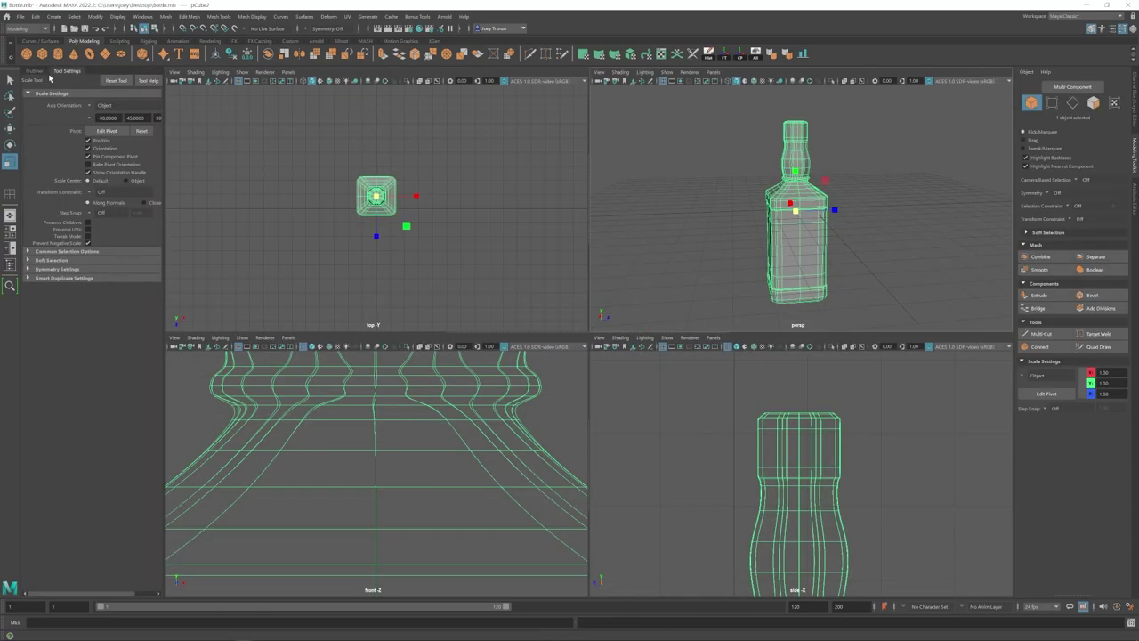
click(34, 70)
click(59, 135)
key(shift+h)
key(space)
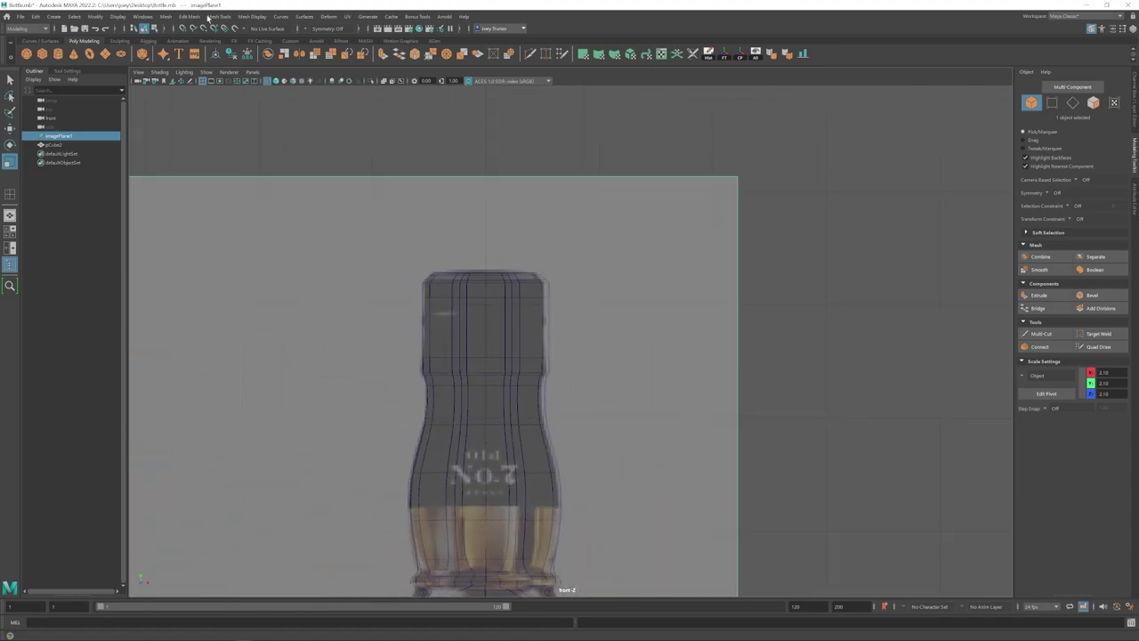
- Insert two closely spaced edge loops around the upper part of the cap with the Insert Edge Loop tool
click(214, 17)
click(233, 84)
click(67, 71)
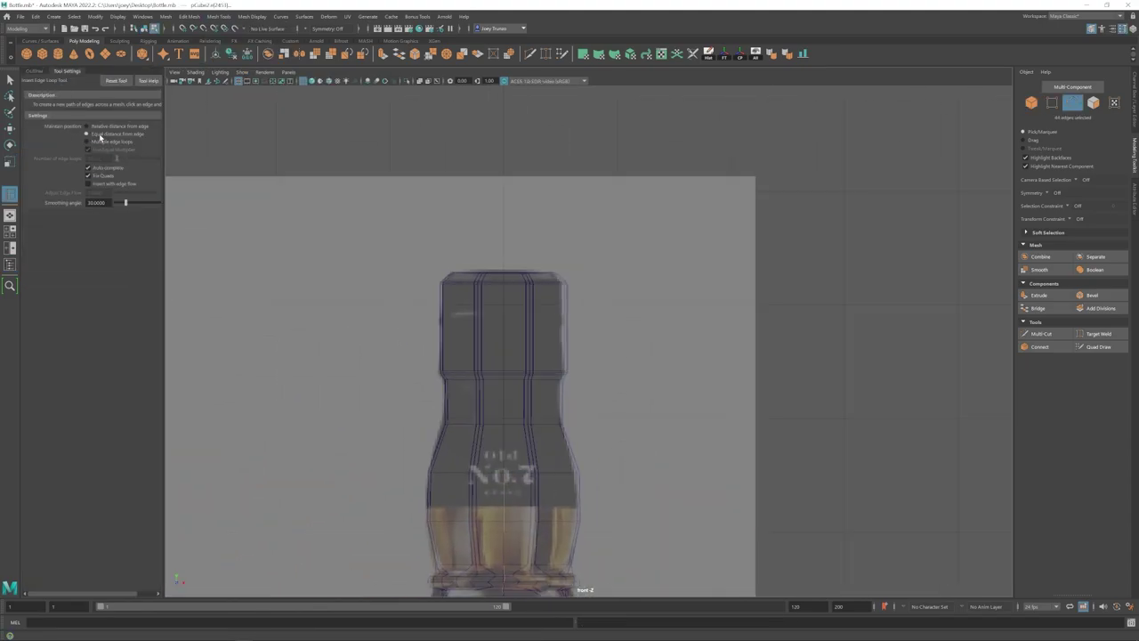
drag(443, 327, 448, 315)
key(w)
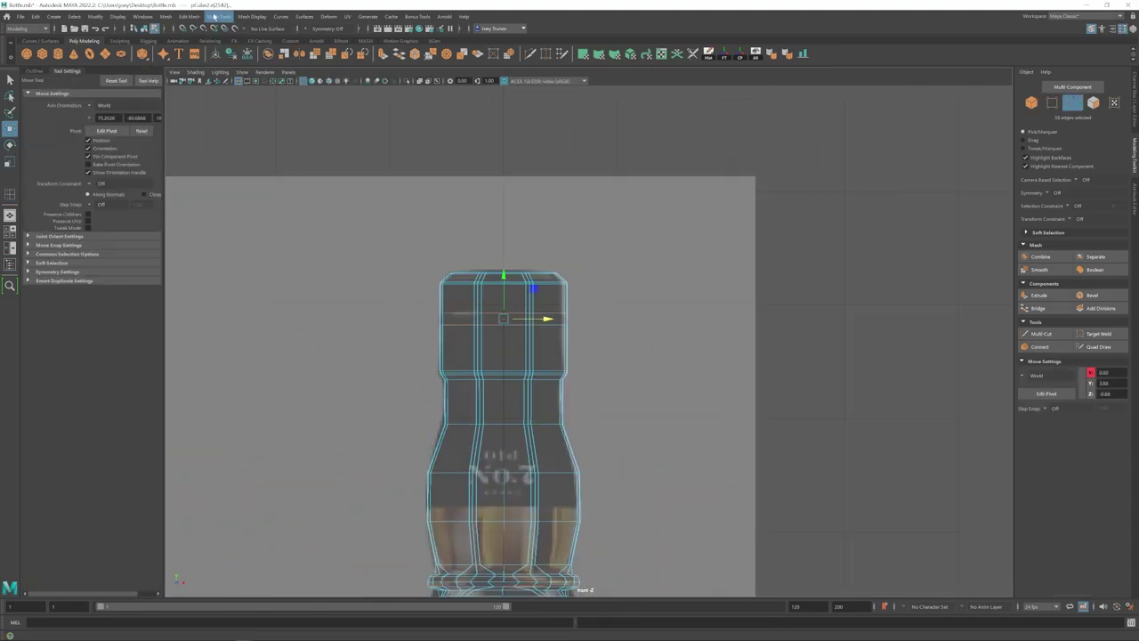
- Select the narrow ring of faces between the two new cap loops and scale it outward into a raised band
click(190, 17)
click(198, 48)
click(1135, 198)
right_drag(461, 276, 427, 358)
key(q)
key(space)
key(space)
key(r)
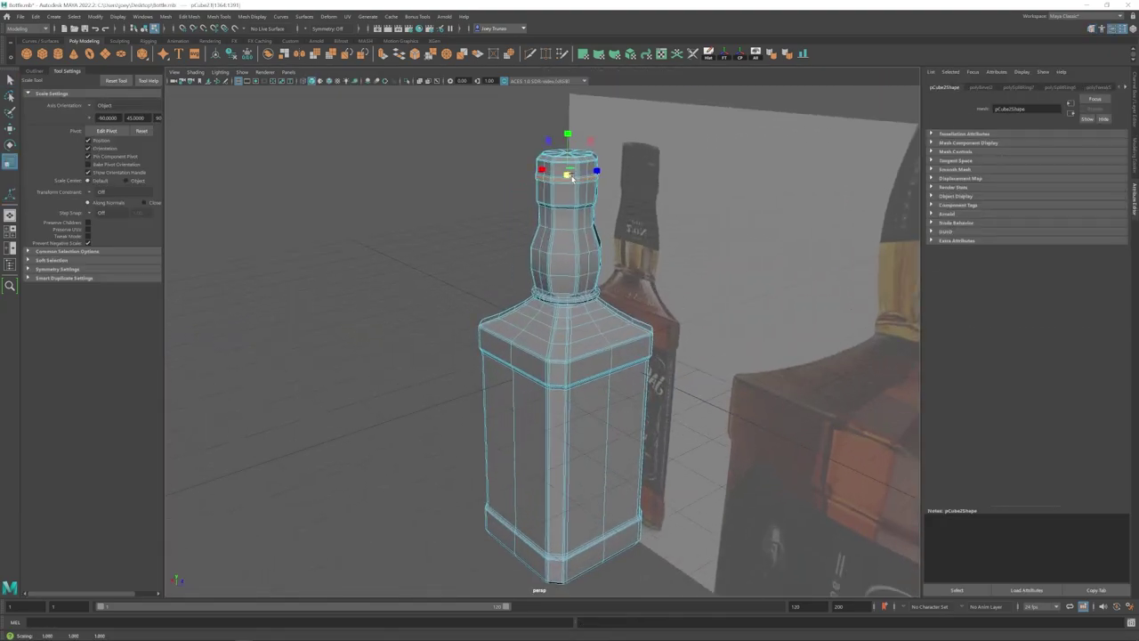
alt+drag(568, 176, 617, 242)
key(3)
key(1)
alt+middle_drag(577, 204, 612, 230)
scroll(612, 230, up, 3)
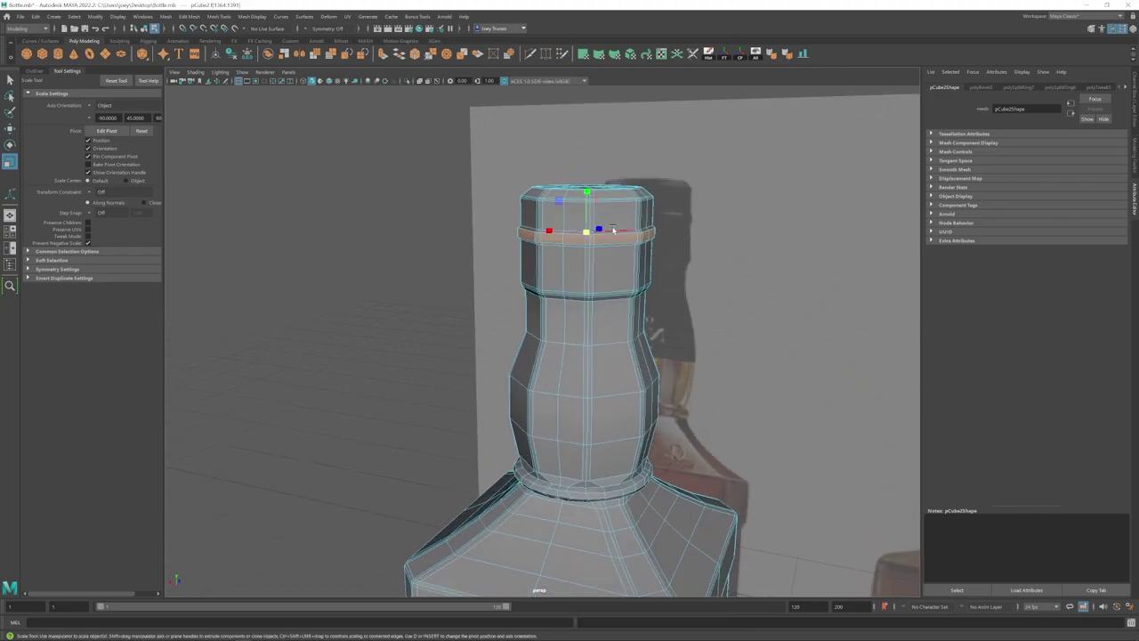
- Bevel the raised band on the cap and compare the smoothed and unsmoothed mesh from near and far
click(180, 19)
click(193, 43)
key(w)
key(3)
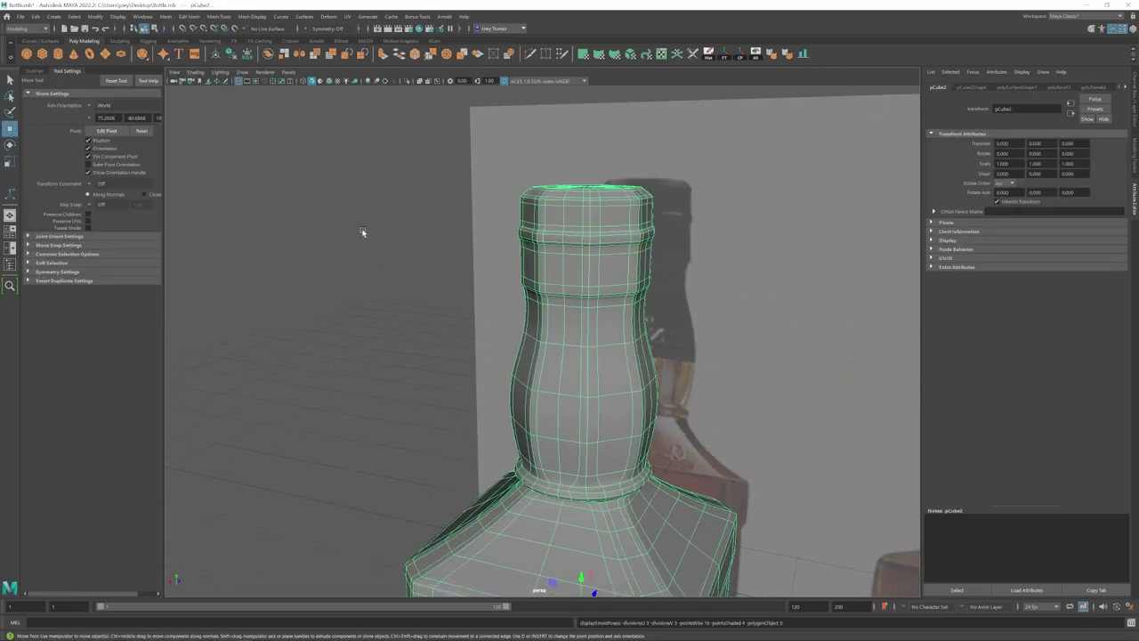
click(361, 231)
scroll(551, 323, down, 10)
click(536, 325)
key(1)
scroll(537, 324, up, 10)
alt+middle_drag(570, 290, 593, 312)
key(ctrl+z)
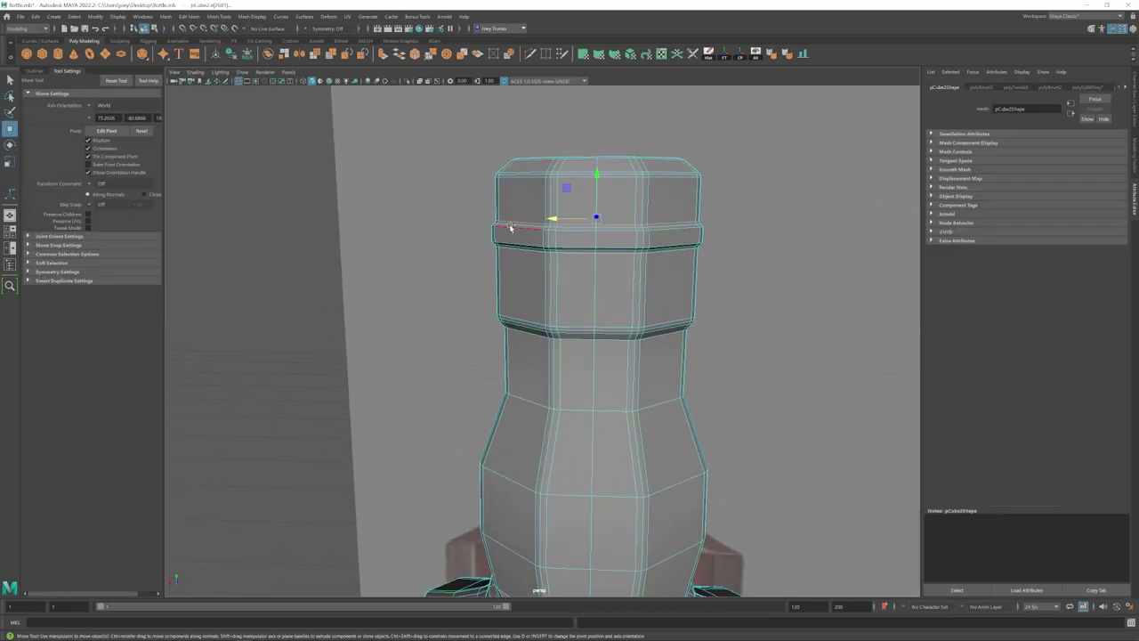
key(r)
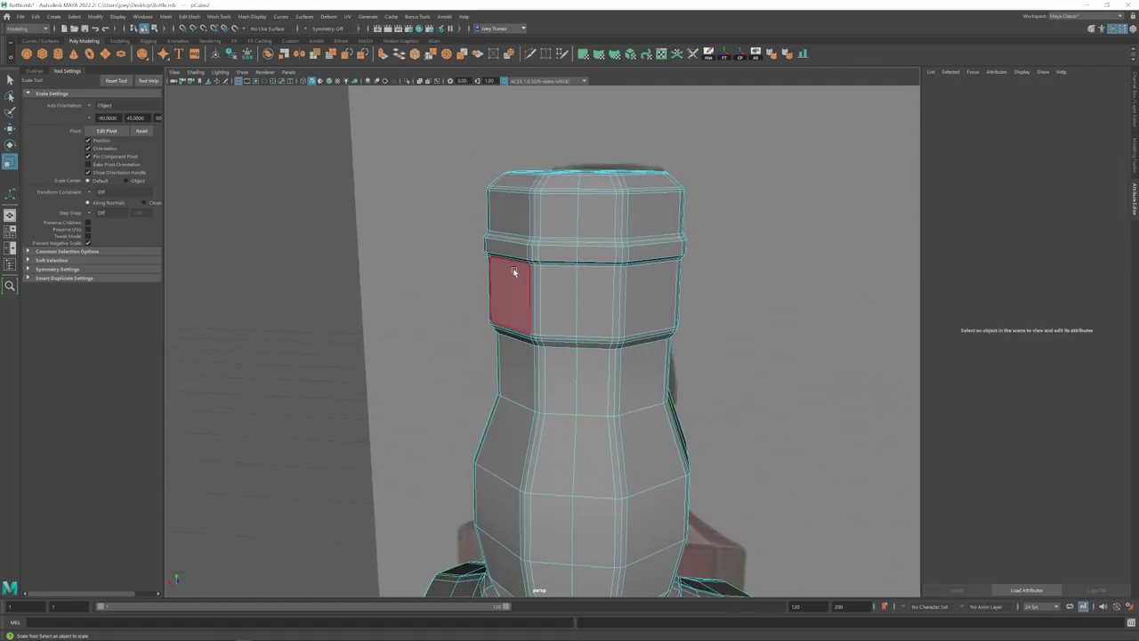
double_click(585, 246)
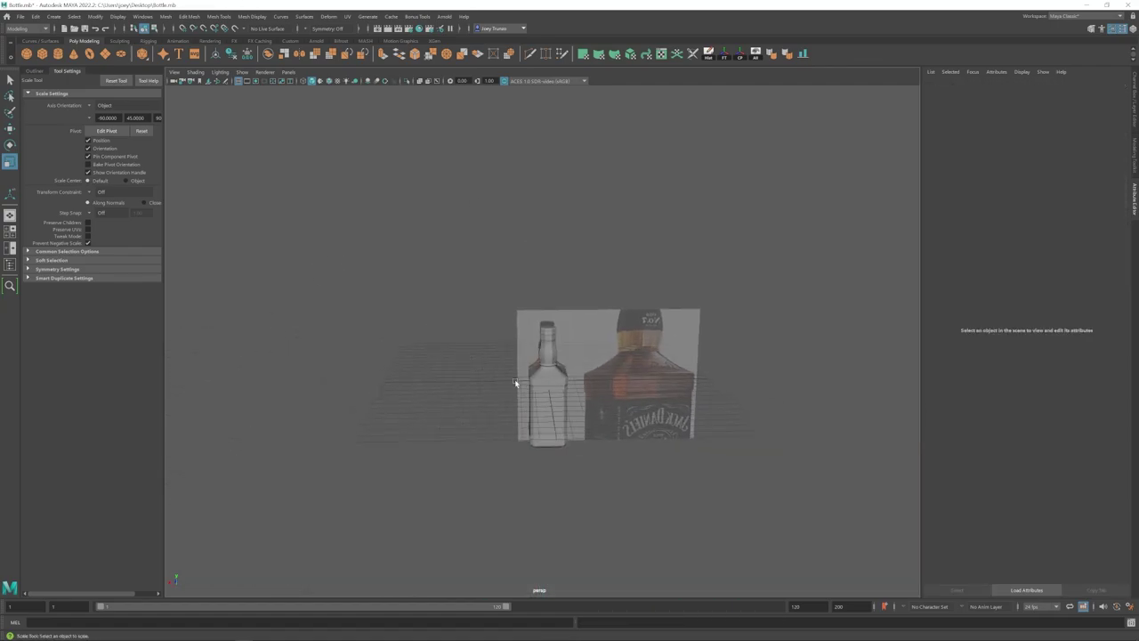
scroll(600, 407, up, 5)
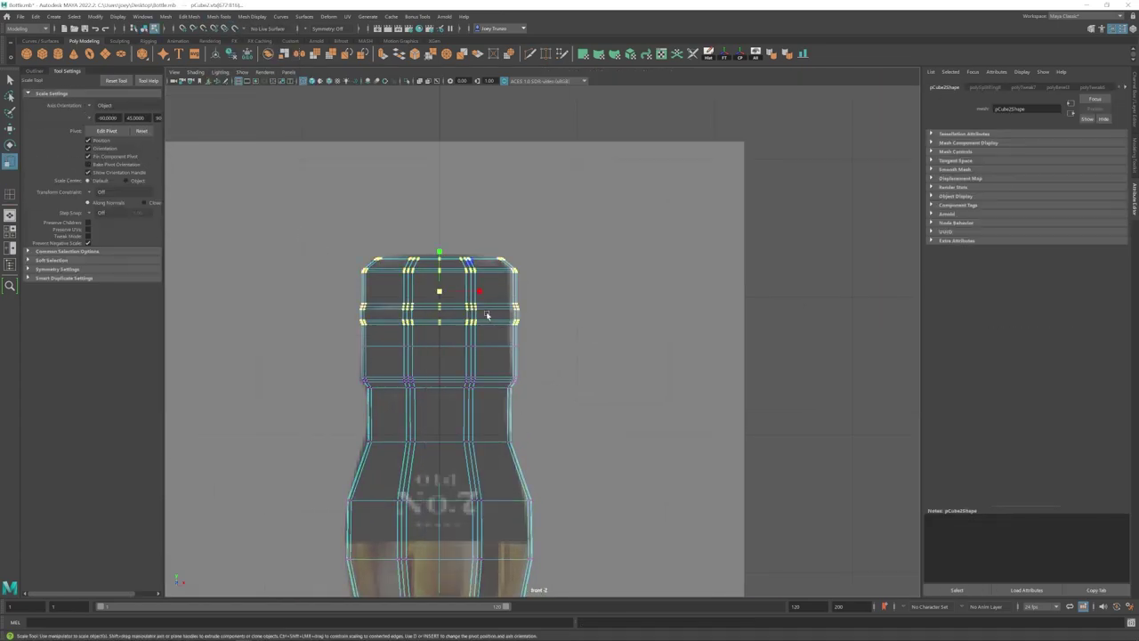
- Move the cap's upper vertices slightly upward in the front view and shift the reference image plane horizontally to fit the bottle
key(w)
drag(442, 254, 441, 251)
alt+middle_drag(470, 351, 471, 285)
scroll(491, 335, down, 5)
key(F8)
click(492, 335)
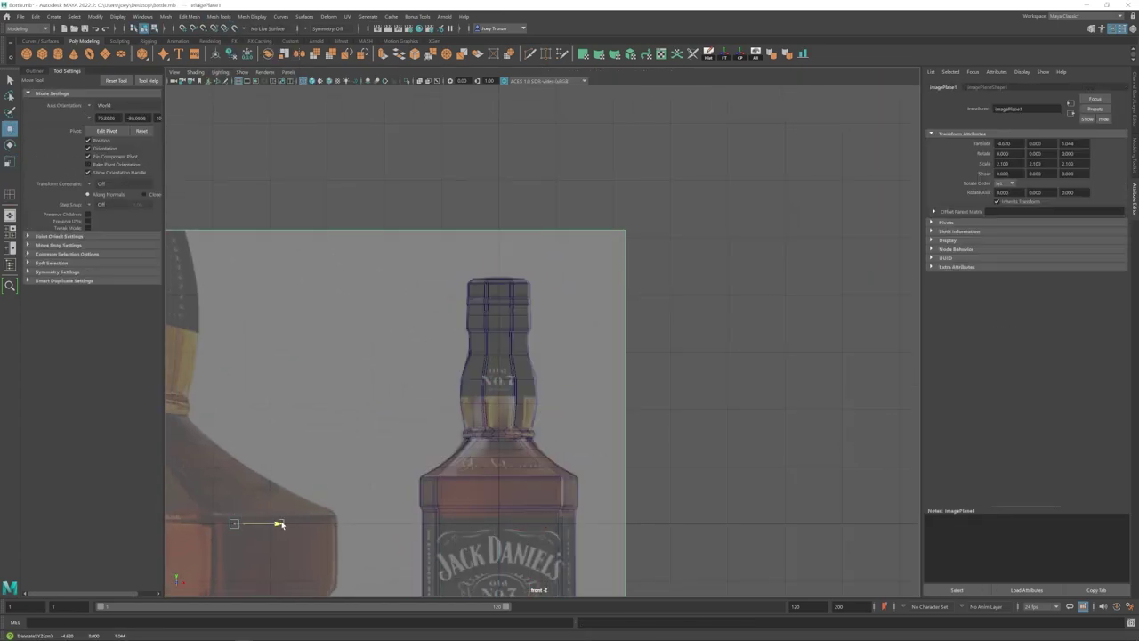
scroll(587, 383, up, 6)
click(548, 395)
scroll(510, 349, down, 5)
scroll(509, 349, up, 5)
- Select the row of vertices along the upper edge of the cap's raised band in the front view and move it slightly upward
right_drag(513, 283, 470, 282)
drag(614, 311, 359, 230)
right_drag(525, 307, 574, 271)
click(633, 263)
scroll(633, 263, up, 3)
right_drag(452, 282, 407, 282)
drag(614, 274, 392, 291)
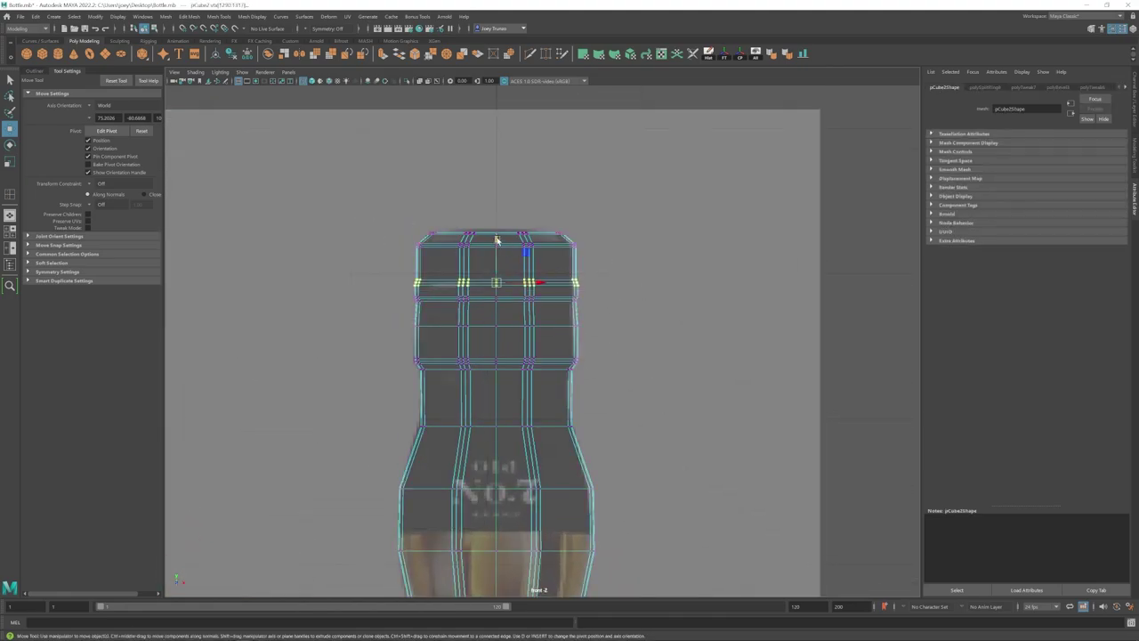
drag(495, 244, 496, 240)
- Return to object selection and examine the cap and neck from several distances in the perspective view
key(space)
key(space)
right_drag(587, 285, 646, 249)
alt+drag(646, 269, 476, 340)
scroll(499, 338, up, 5)
click(536, 329)
scroll(480, 346, down, 5)
click(436, 358)
scroll(525, 267, up, 6)
alt+middle_drag(552, 205, 560, 319)
click(560, 318)
- Adjust the edge loops around the cap's lower half and lower edge in the front view with the Scale and Move tools
right_drag(521, 285, 473, 285)
scroll(518, 250, up, 5)
key(space)
right_drag(305, 485, 305, 460)
scroll(320, 462, up, 4)
double_click(340, 463)
key(r)
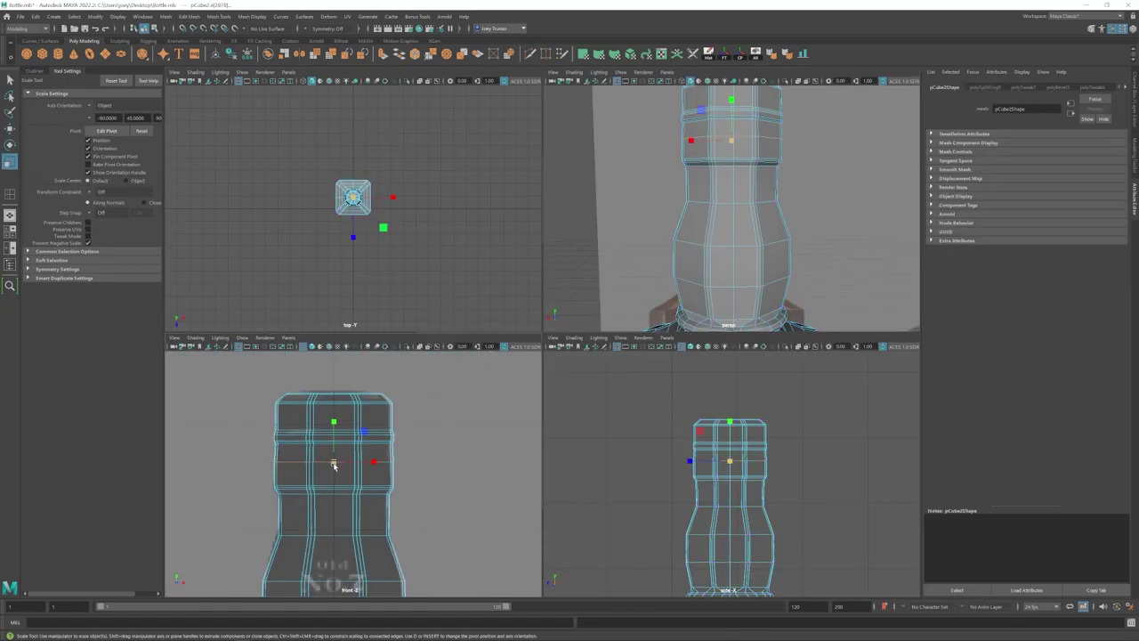
key(w)
scroll(354, 448, up, 2)
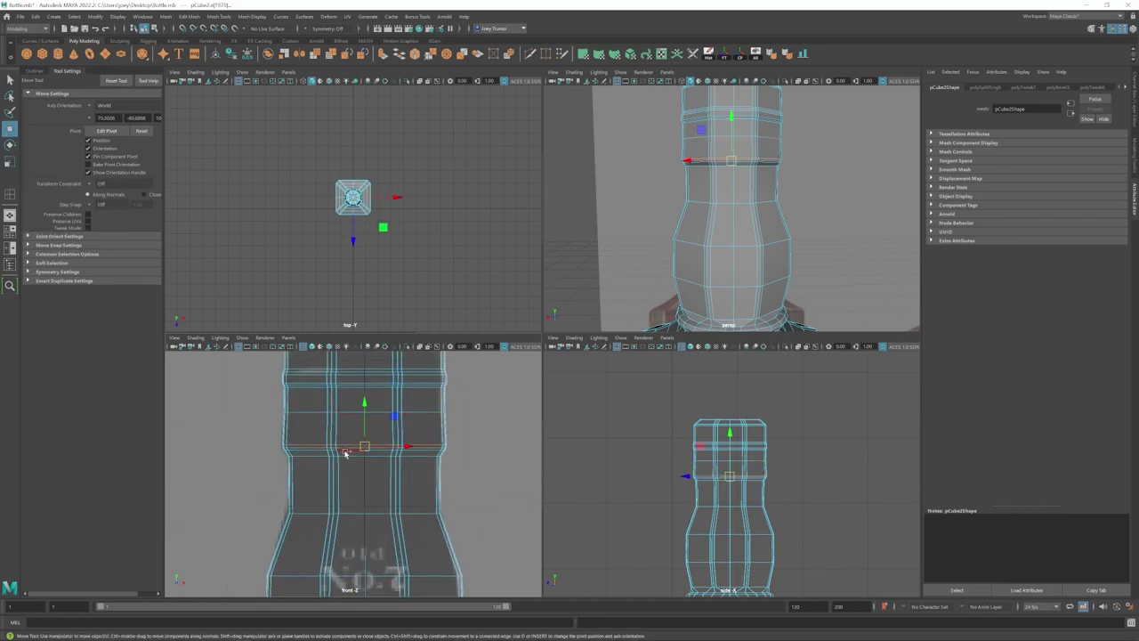
- Preview the smoothed bottle beside the reference image in the perspective view and step back through the undo history to the unsmoothed mesh
key(3)
click(862, 145)
scroll(783, 200, down, 6)
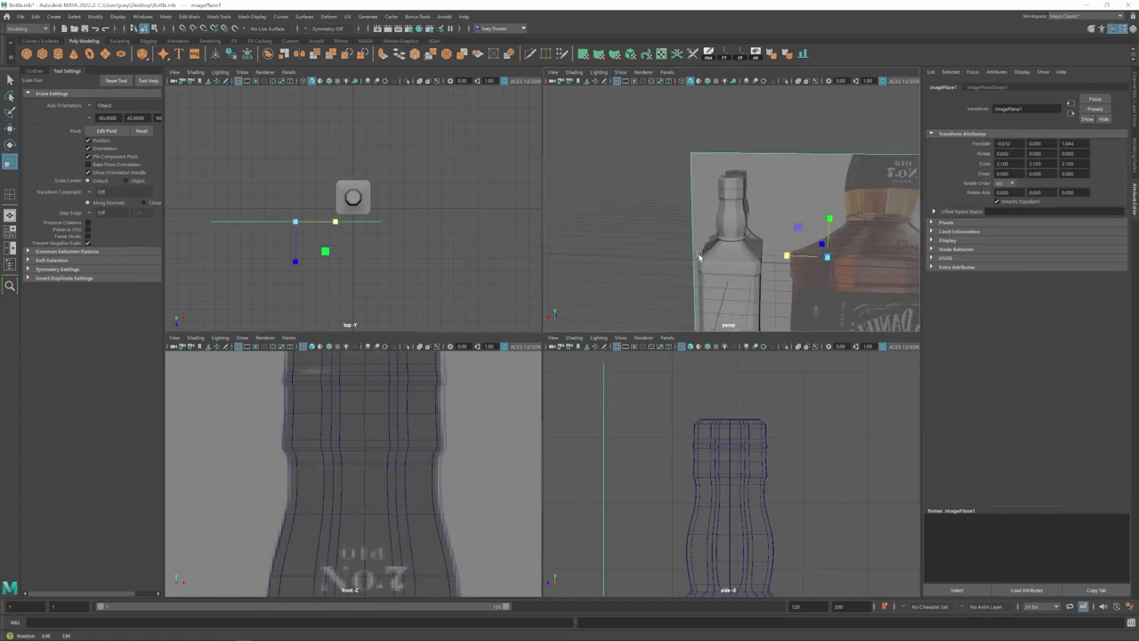
alt+drag(702, 257, 723, 222)
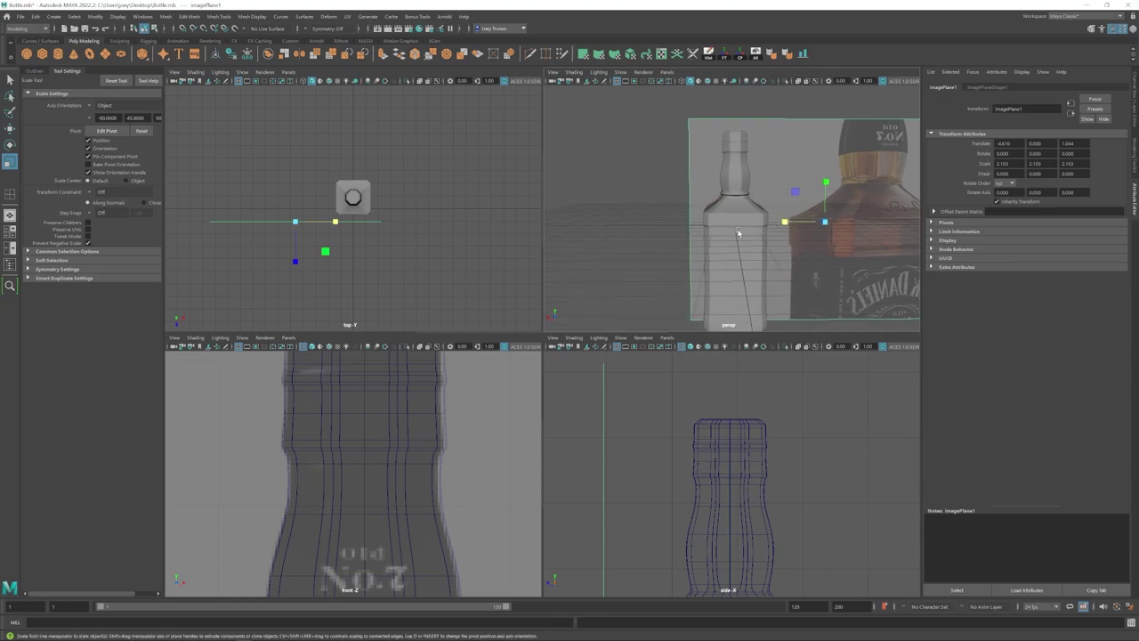
alt+middle_drag(739, 234, 745, 223)
scroll(740, 204, up, 5)
key(ctrl+z)
key(ctrl+z)
key(ctrl+z)
key(ctrl+z)
key(ctrl+z)
key(ctrl+z)
key(ctrl+z)
key(ctrl+z)
- Reposition the edge loop in the middle of the bottle's shoulder and preview the smoothed result
scroll(737, 201, up, 1)
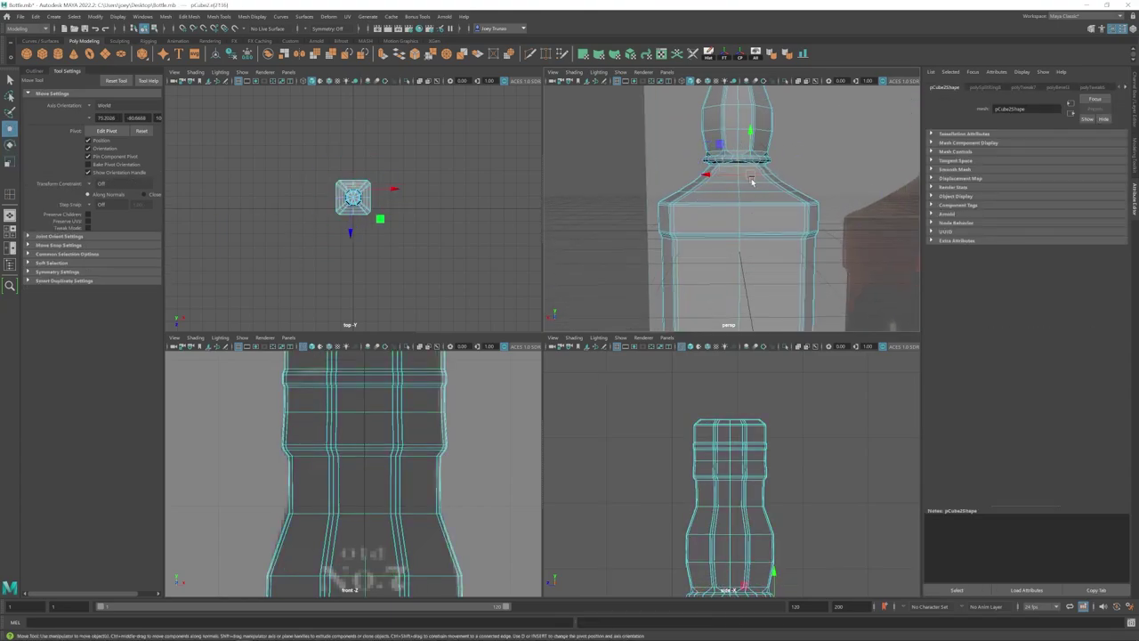
key(w)
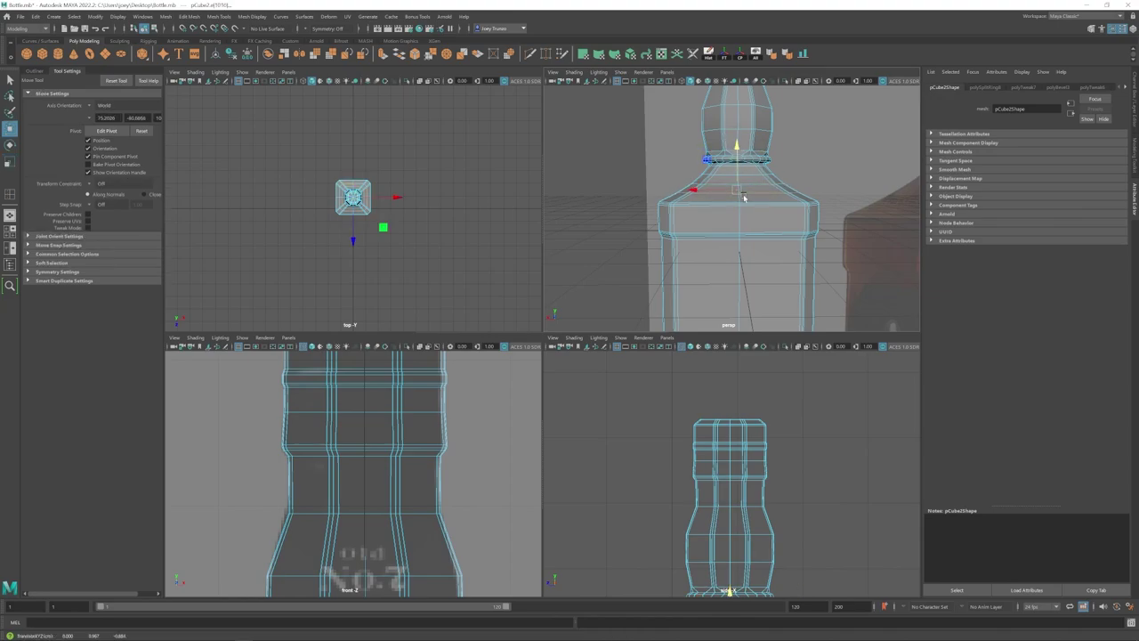
key(3)
scroll(744, 200, down, 6)
click(701, 249)
alt+drag(701, 249, 813, 246)
- Examine the shoulder against the reference in the front view and the smoothed body down to the base in the perspective view
key(ctrl+z)
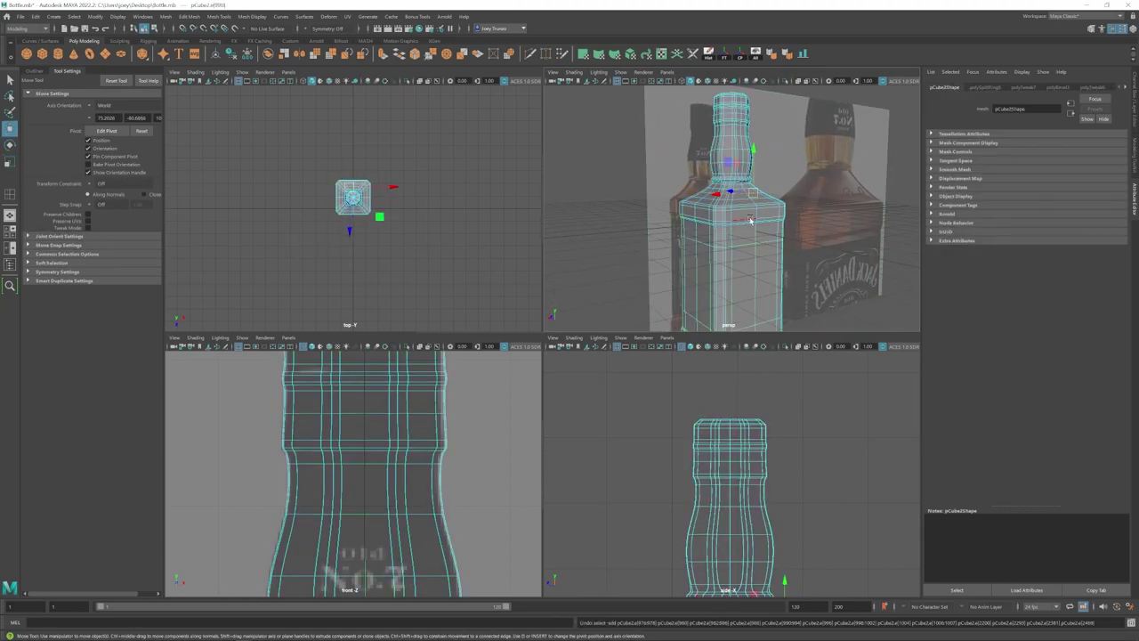
mouse_move(750, 220)
alt+mouse_down()
mouse_move(758, 232)
mouse_move(729, 228)
alt+mouse_up()
key(space)
key(space)
scroll(380, 500, down, 10)
alt+middle_drag(380, 500, 424, 402)
scroll(432, 436, up, 10)
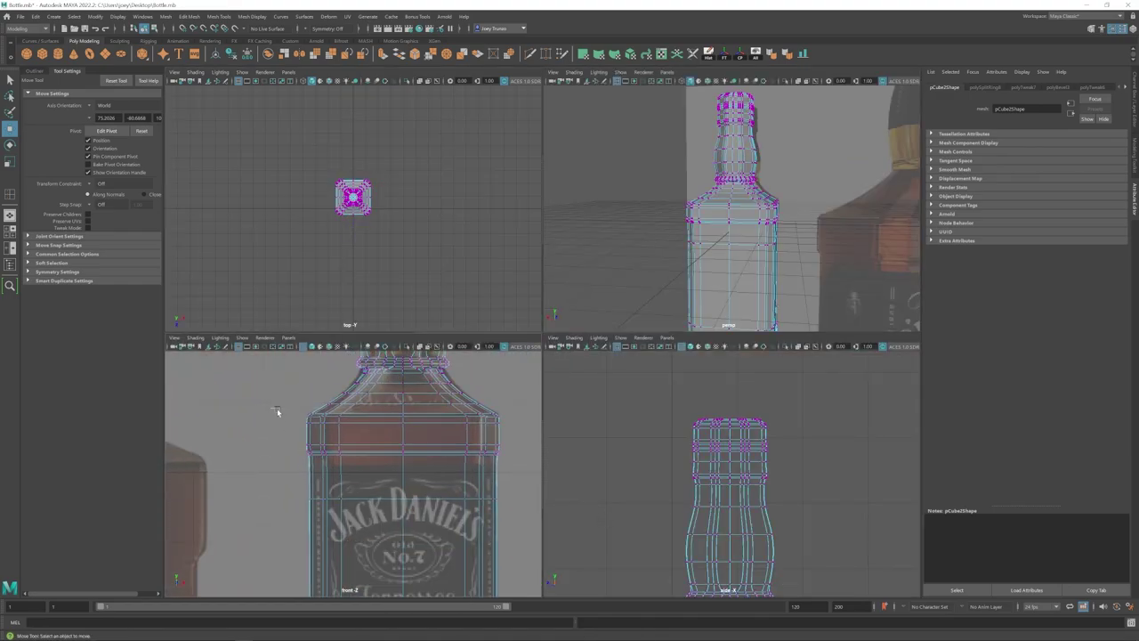
click(625, 290)
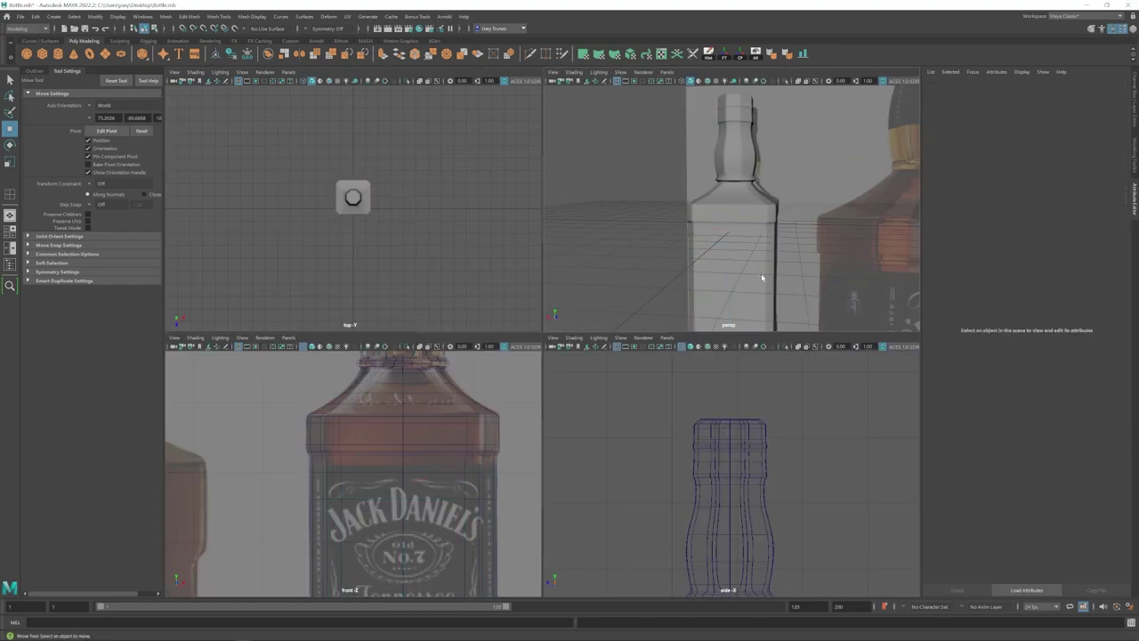
scroll(761, 277, down, 6)
key(space)
alt+drag(586, 333, 590, 332)
scroll(567, 337, up, 5)
scroll(567, 336, up, 2)
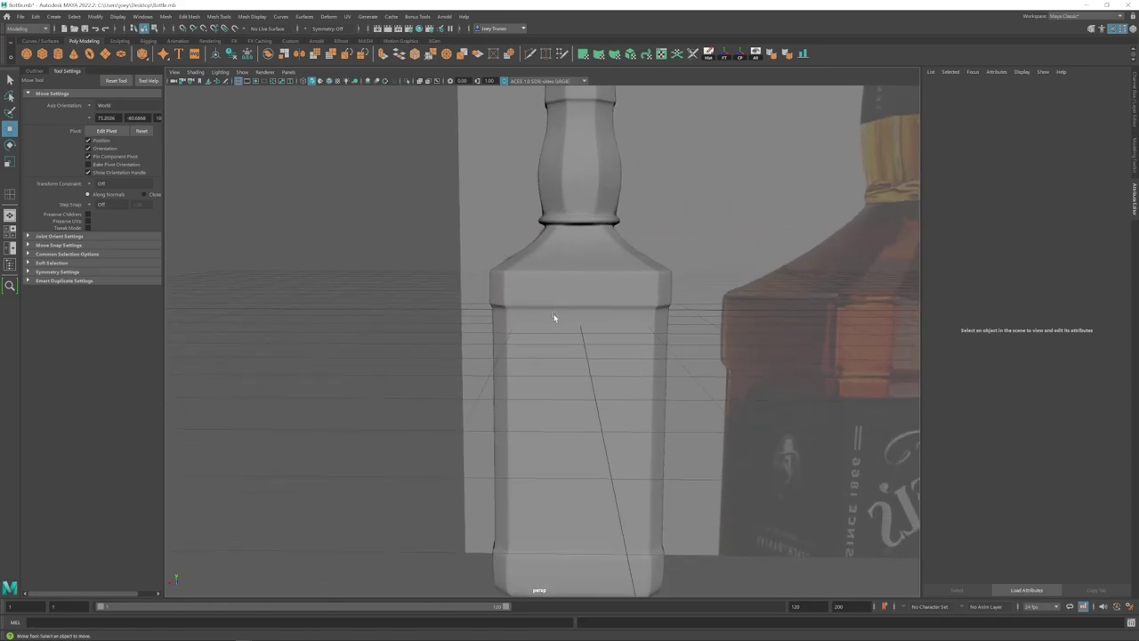
alt+middle_drag(561, 350, 559, 326)
alt+right_drag(560, 325, 490, 412)
alt+middle_drag(550, 418, 551, 310)
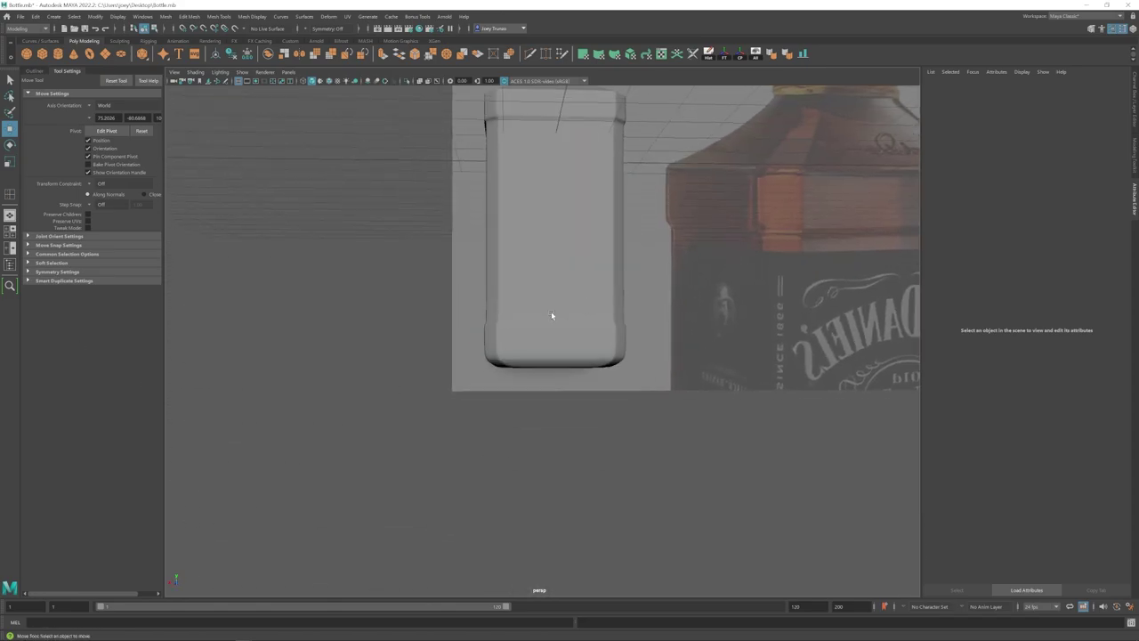
- Select the vertices at the bottle's bottom on the unsmoothed mesh, adjust their height and preview the base smoothed
click(551, 313)
key(1)
right_drag(549, 317, 518, 331)
alt+drag(521, 332, 562, 357)
double_click(525, 358)
key(r)
key(w)
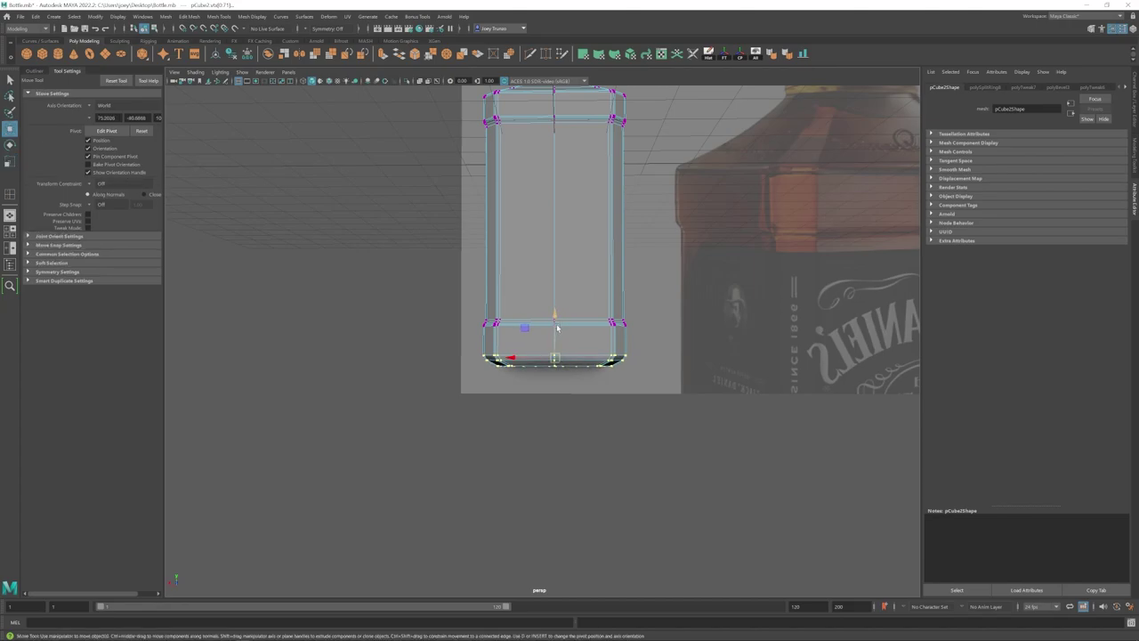
click(455, 330)
key(3)
- Select all the base vertices in the front view and move them vertically to match the bottom edge of the reference bottle
alt+middle_drag(501, 409, 507, 397)
drag(465, 401, 640, 350)
key(space)
key(f)
alt+right_drag(453, 489, 404, 492)
drag(187, 487, 552, 458)
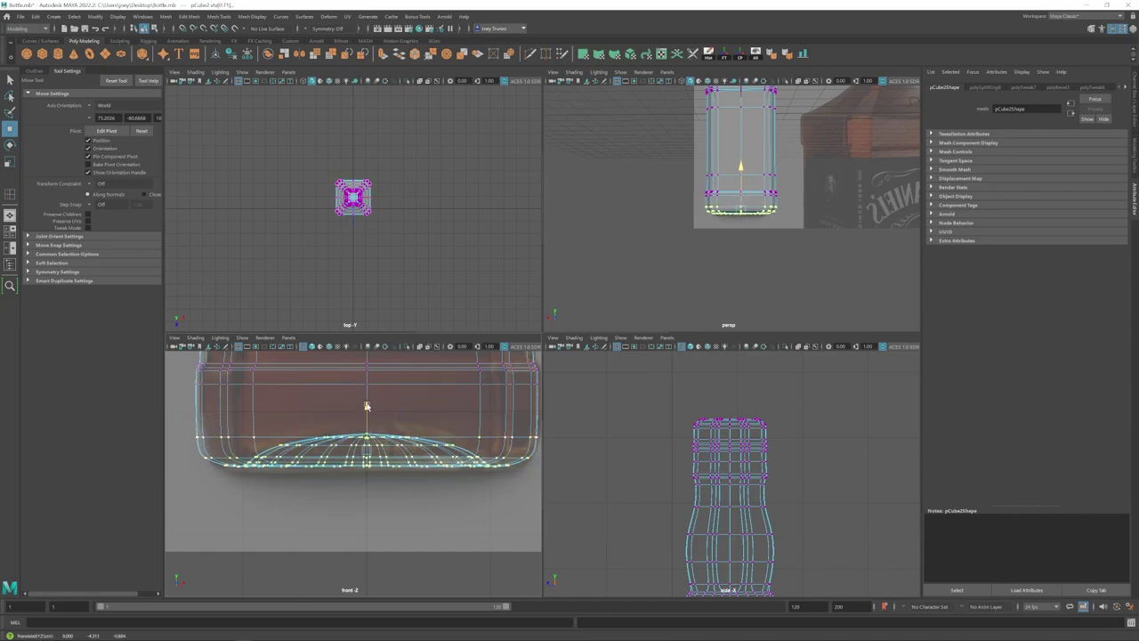
- Return to object selection, inspect the bottle's base from several angles in the perspective view and undo the selection changes
right_drag(727, 192, 755, 169)
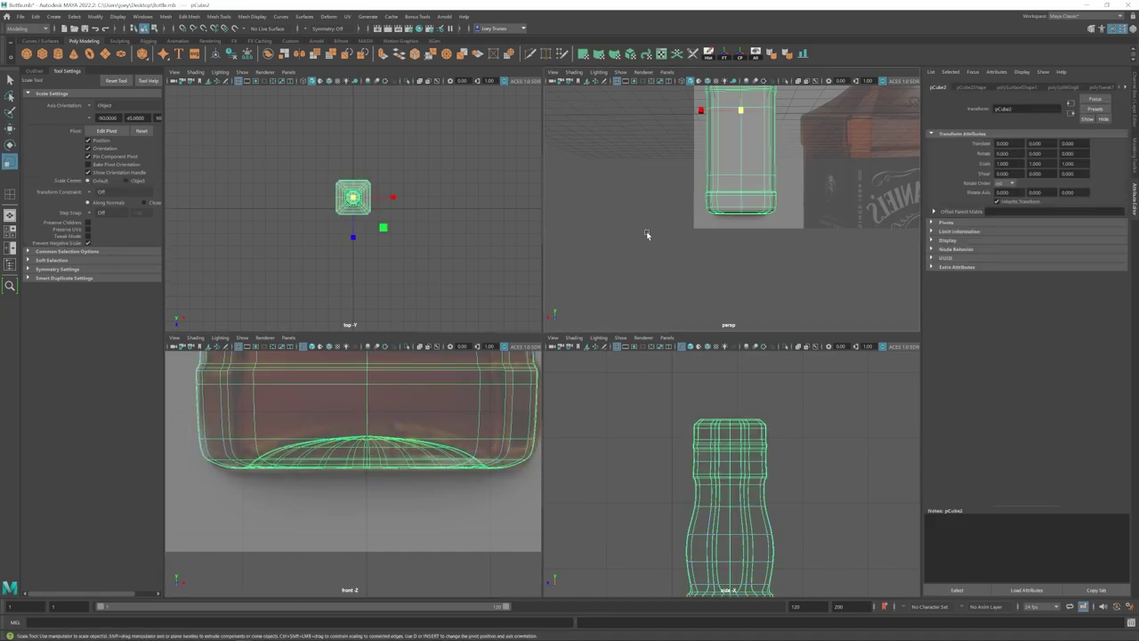
click(648, 236)
alt+drag(654, 237, 657, 226)
click(735, 210)
click(724, 241)
alt+drag(725, 241, 776, 272)
alt+right_drag(776, 272, 811, 251)
key(ctrl+z)
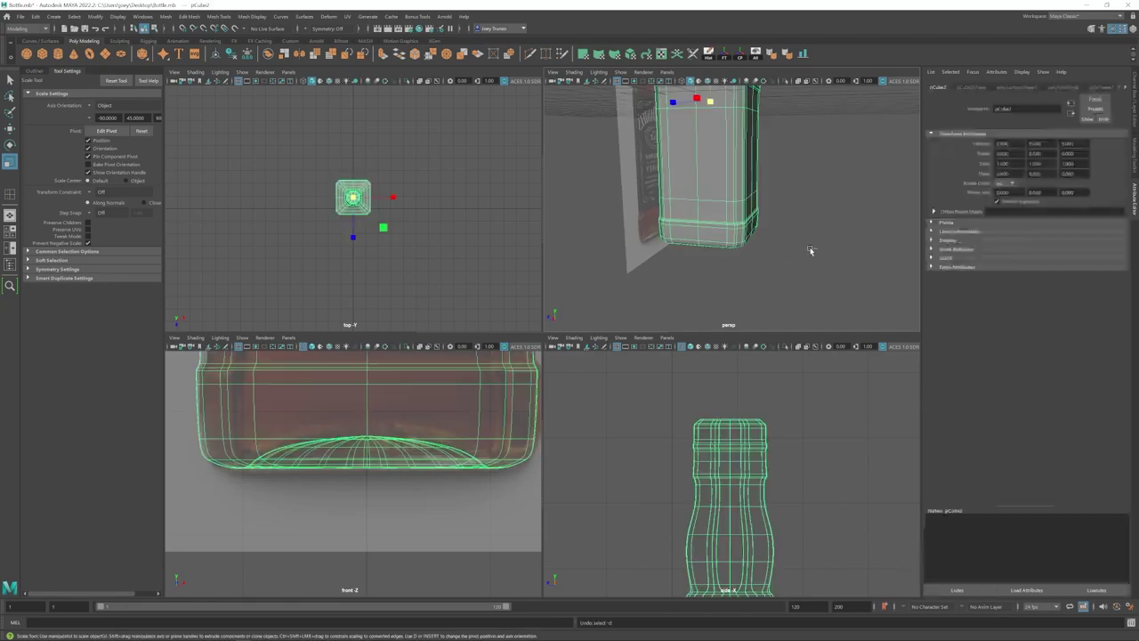
key(ctrl+z)
key(ctrl+z)
key(ctrl+z)
key(ctrl+z)
key(ctrl+z)
key(ctrl+z)
key(ctrl+z)
alt+drag(810, 250, 763, 238)
alt+middle_drag(763, 238, 753, 270)
alt+right_drag(753, 271, 747, 275)
alt+drag(747, 275, 765, 264)
alt+middle_drag(765, 264, 742, 279)
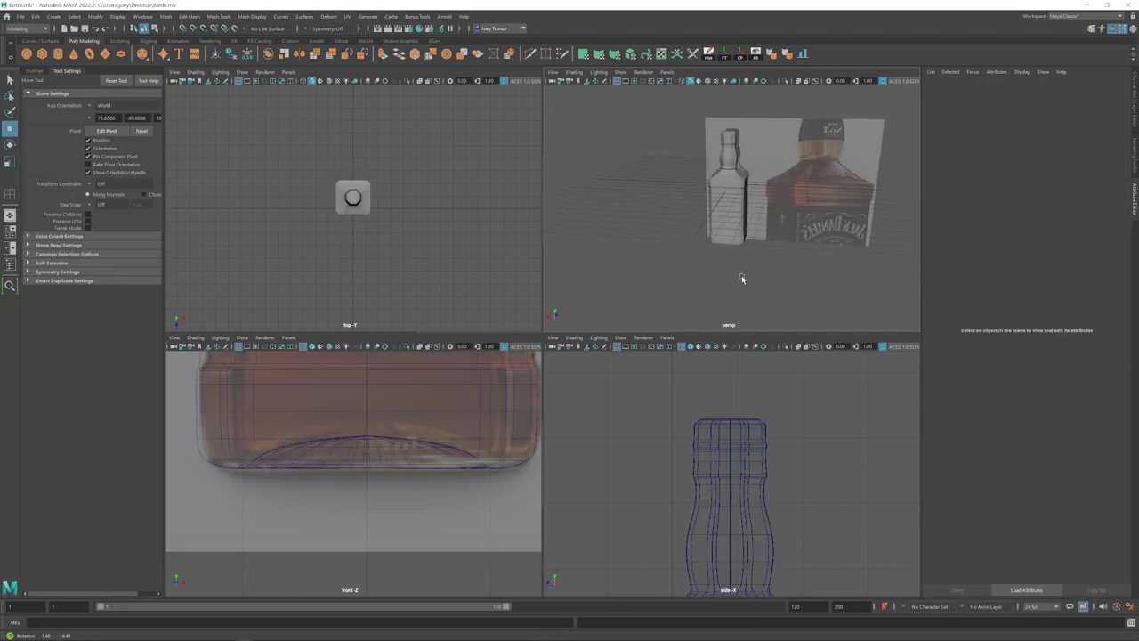
- Select the upper vertices of the base's concave dome in the front view and adjust their height against the reference
click(277, 442)
right_drag(277, 442, 303, 463)
right_drag(389, 444, 333, 443)
drag(273, 425, 492, 453)
scroll(493, 481, up, 4)
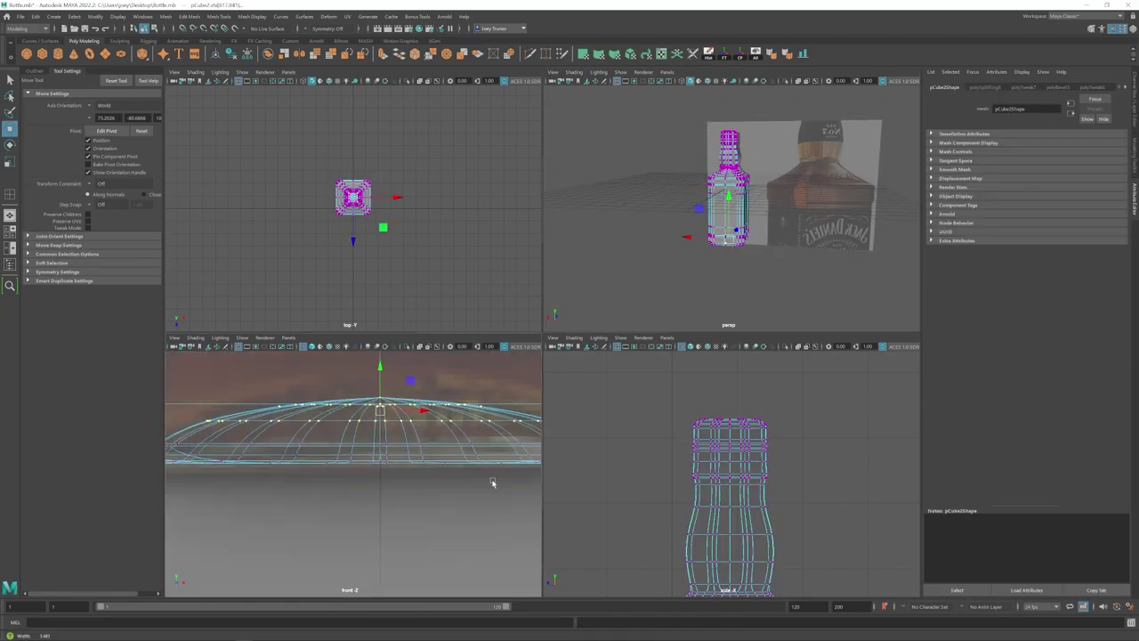
scroll(445, 436, down, 6)
scroll(409, 412, up, 1)
drag(366, 405, 365, 404)
scroll(425, 459, up, 1)
scroll(422, 452, up, 4)
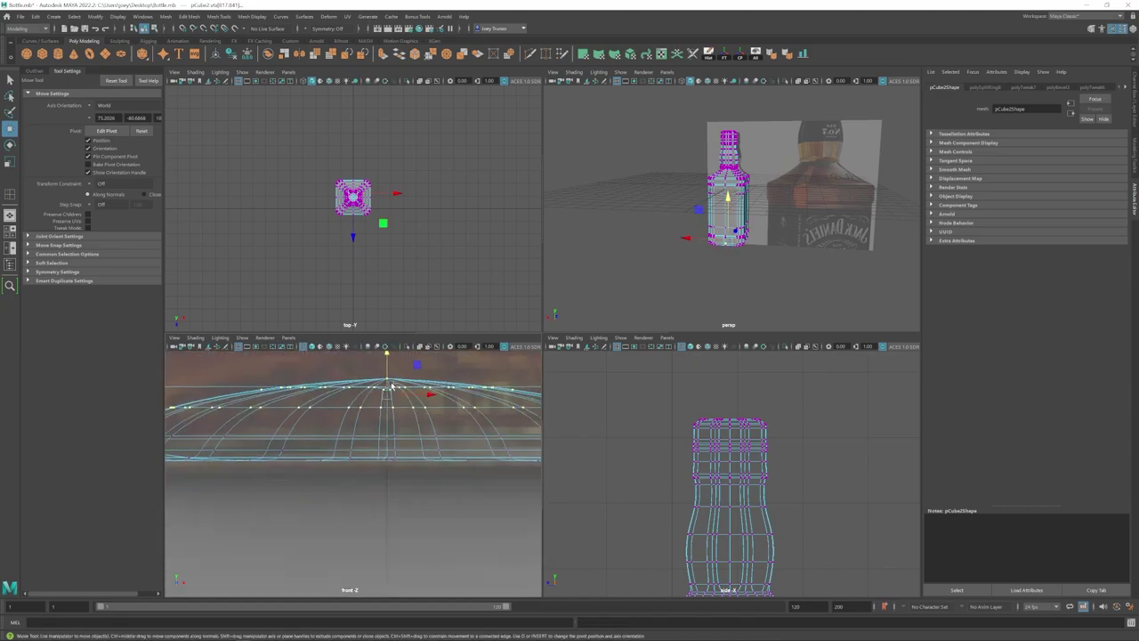
shift+click(390, 385)
scroll(383, 395, down, 7)
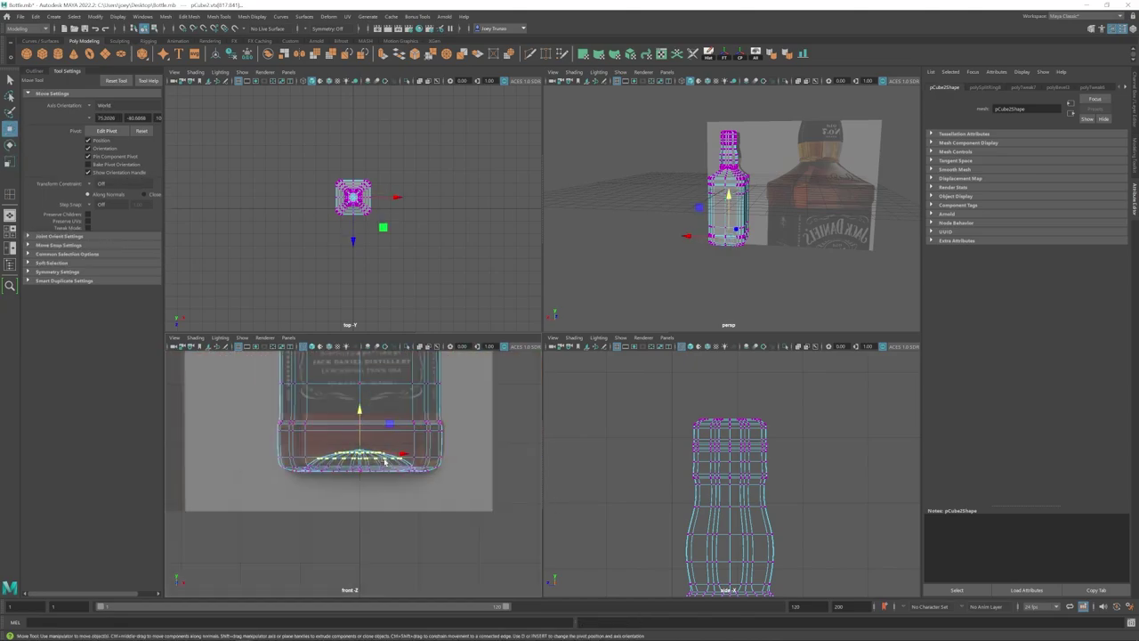
- Hide the reference image plane in object mode and inspect the whole smoothed bottle in a full-size perspective view
right_drag(385, 461, 436, 418)
key(space)
click(664, 333)
alt+drag(711, 293, 654, 303)
key(ctrl+h)
click(611, 204)
key(ctrl+h)
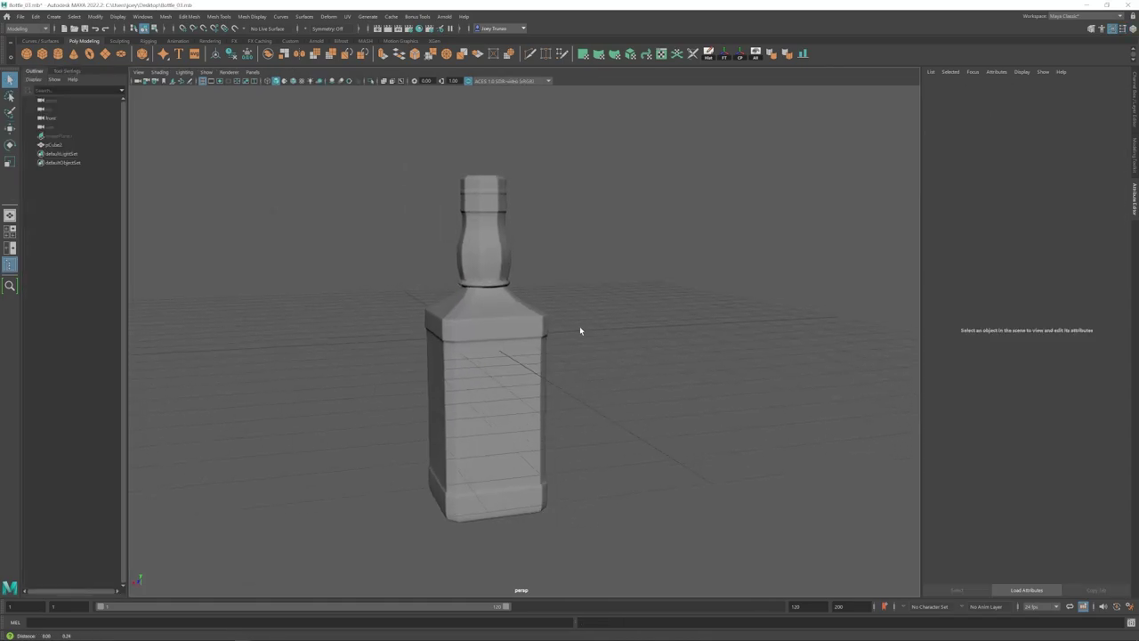
scroll(569, 322, down, 2)
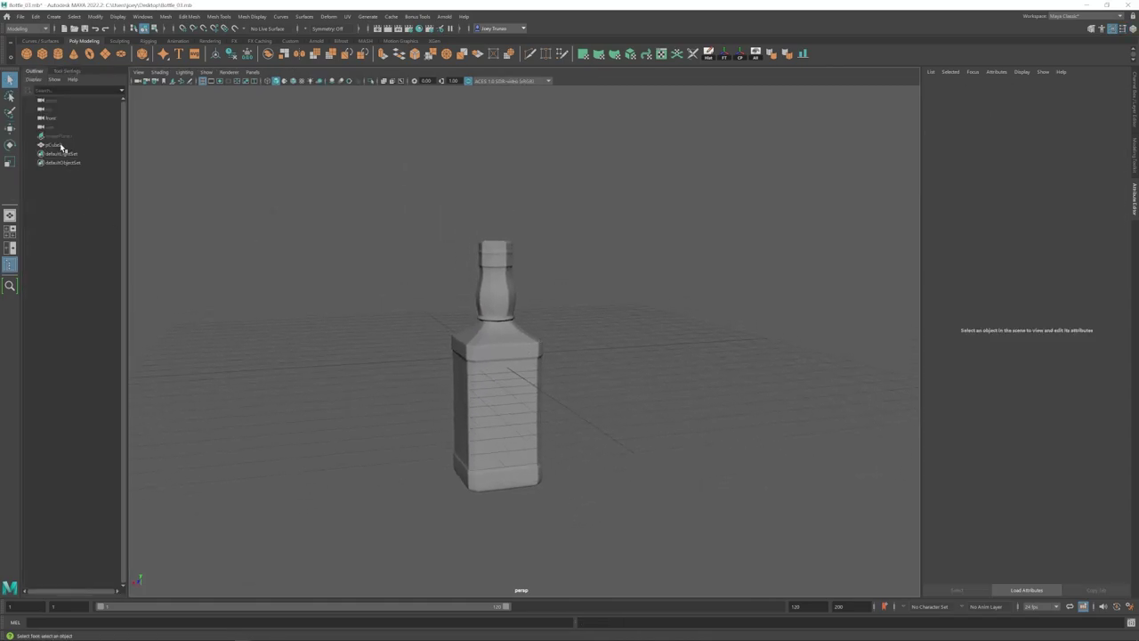
alt+middle_drag(492, 350, 497, 311)
alt+drag(497, 311, 525, 365)
alt+right_drag(525, 365, 519, 371)
alt+middle_drag(518, 371, 521, 356)
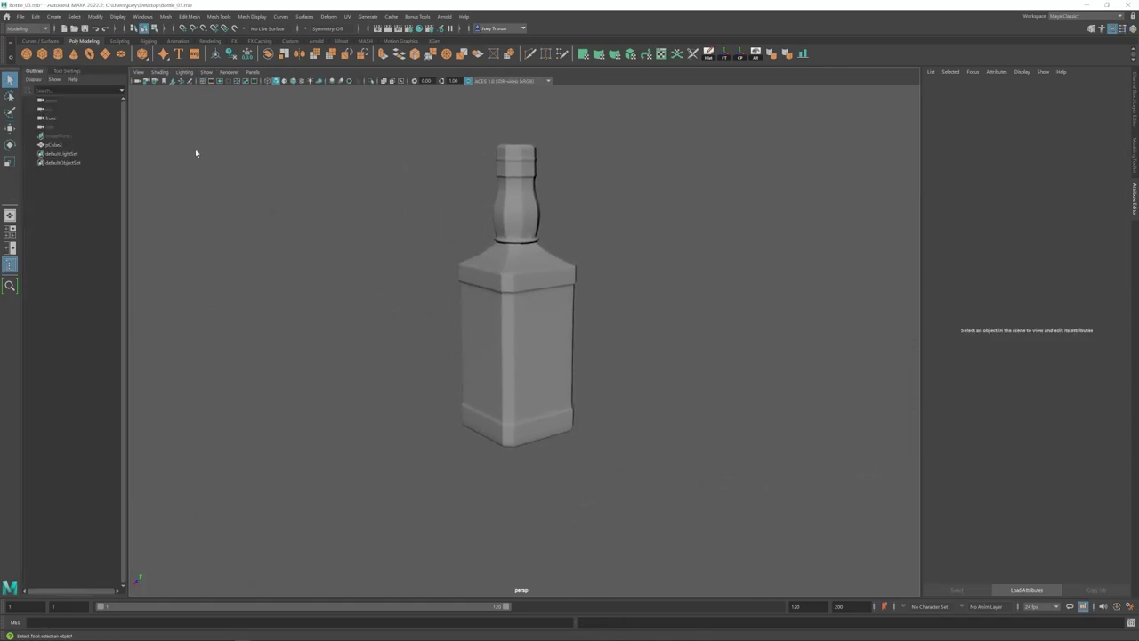
- Create a new polygon cube and move it out in front of the bottle's body
click(518, 337)
key(w)
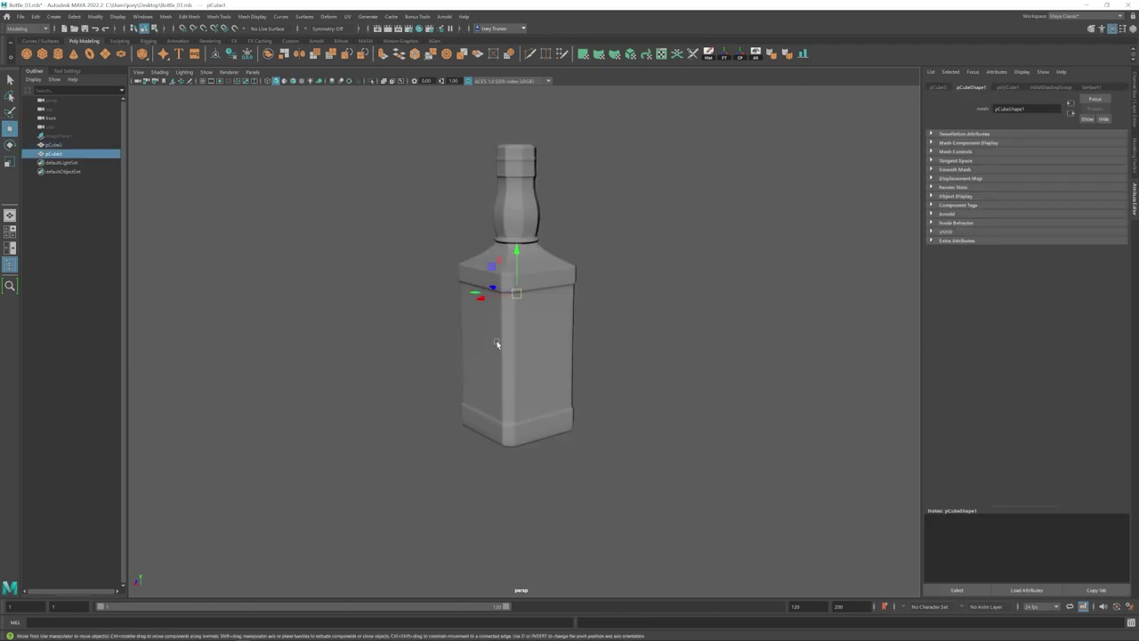
drag(467, 319, 468, 313)
key(r)
alt+drag(492, 336, 469, 348)
scroll(483, 375, up, 4)
scroll(310, 382, down, 4)
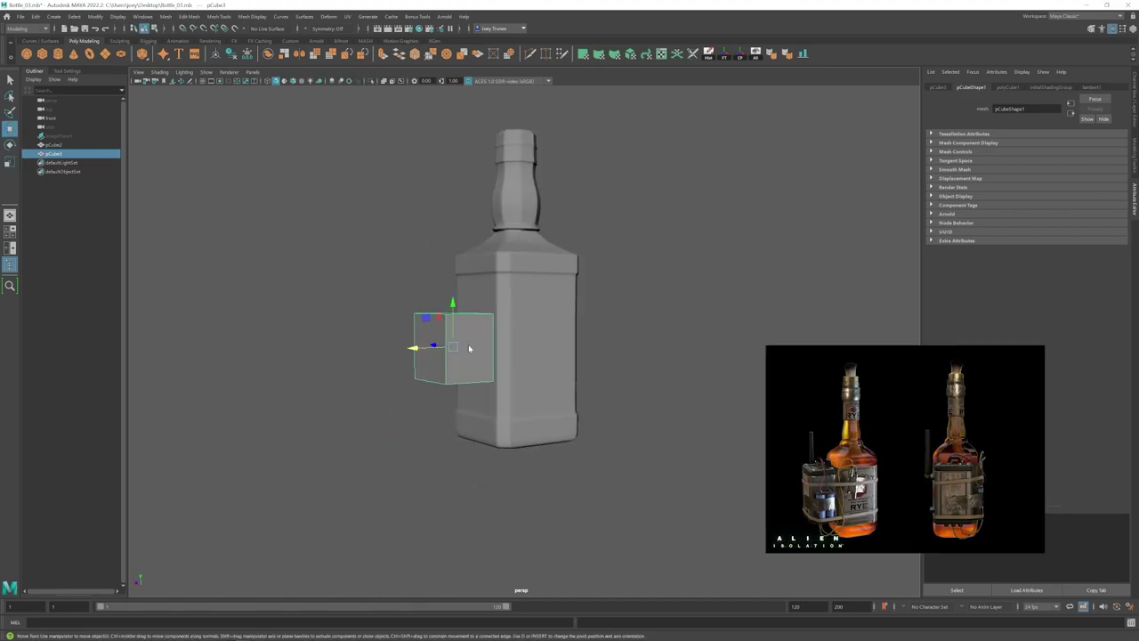
- Scale the new cube vertically into a tall box beside the bottle
drag(453, 273, 453, 273)
alt+drag(451, 275, 366, 301)
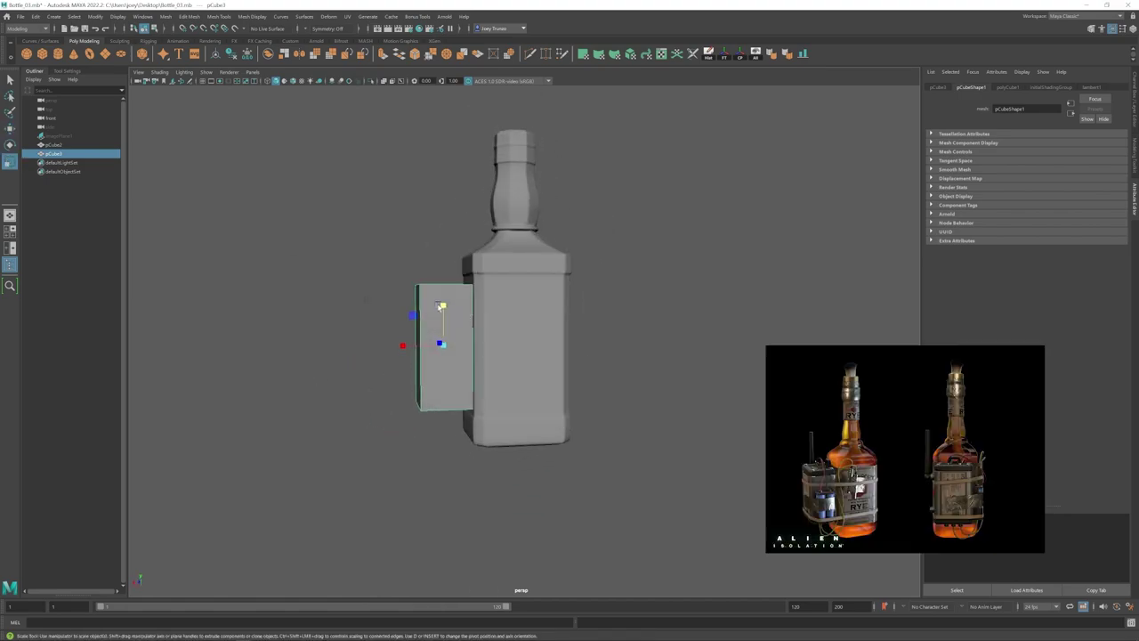
drag(443, 309, 443, 312)
alt+drag(443, 312, 513, 400)
scroll(514, 399, up, 4)
scroll(513, 400, down, 1)
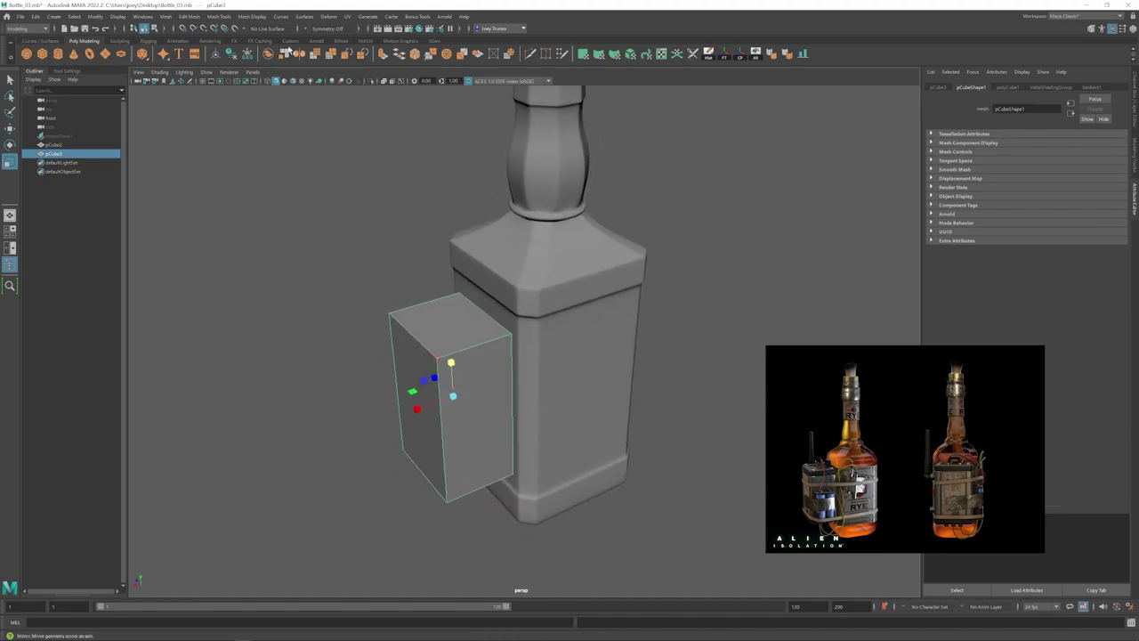
- Insert two edge loops around the tall box and scale them out close to its opposite vertical edges
click(218, 17)
click(239, 86)
click(71, 72)
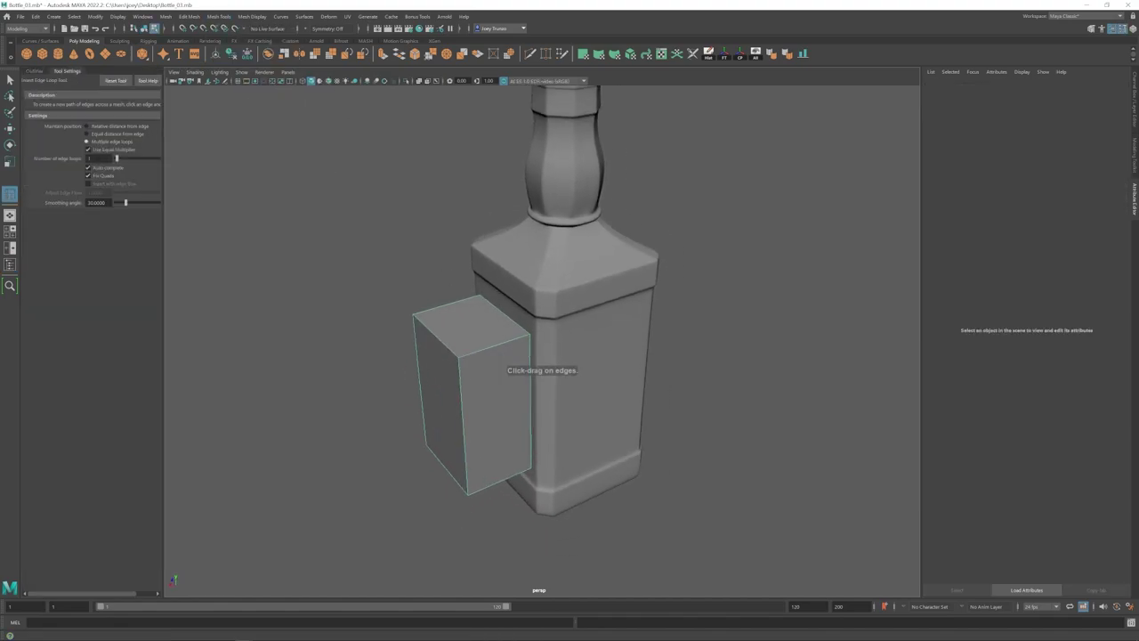
click(495, 350)
key(r)
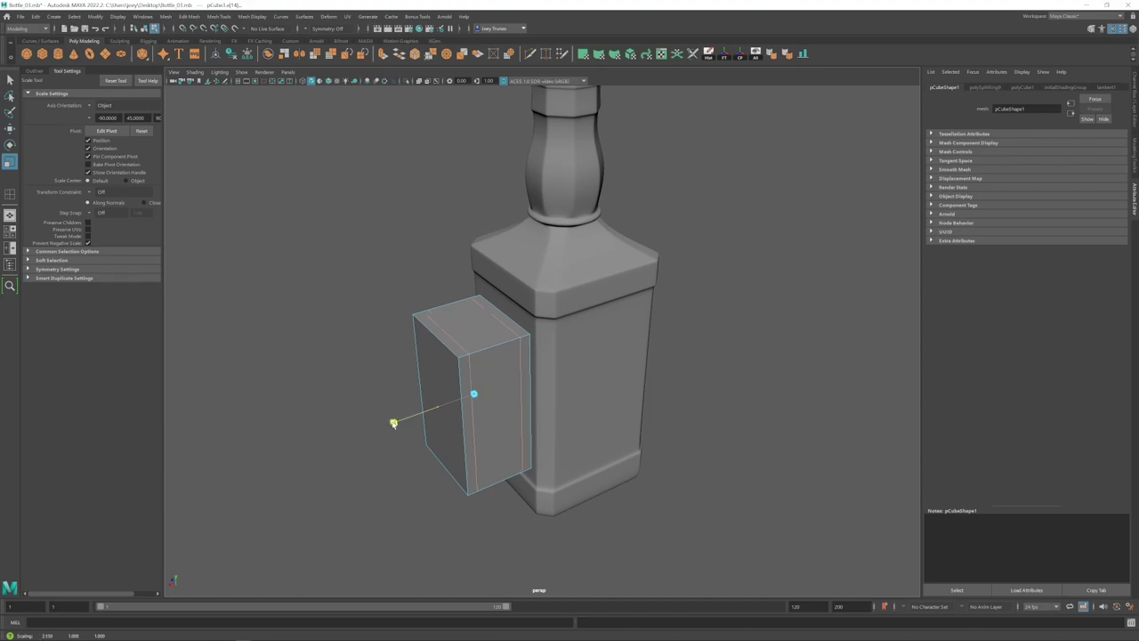
- Insert a second pair of edge loops on the box's adjacent side and scale them out towards the corners
key(g)
key(r)
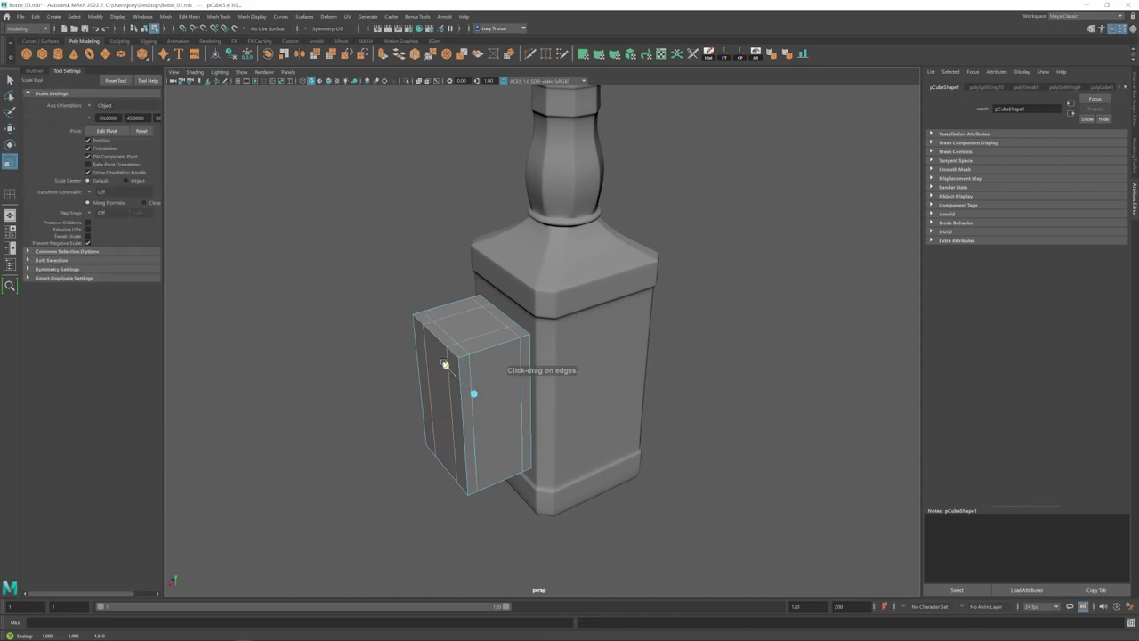
alt+drag(419, 347, 495, 400)
alt+drag(496, 400, 429, 395)
alt+middle_drag(487, 402, 505, 386)
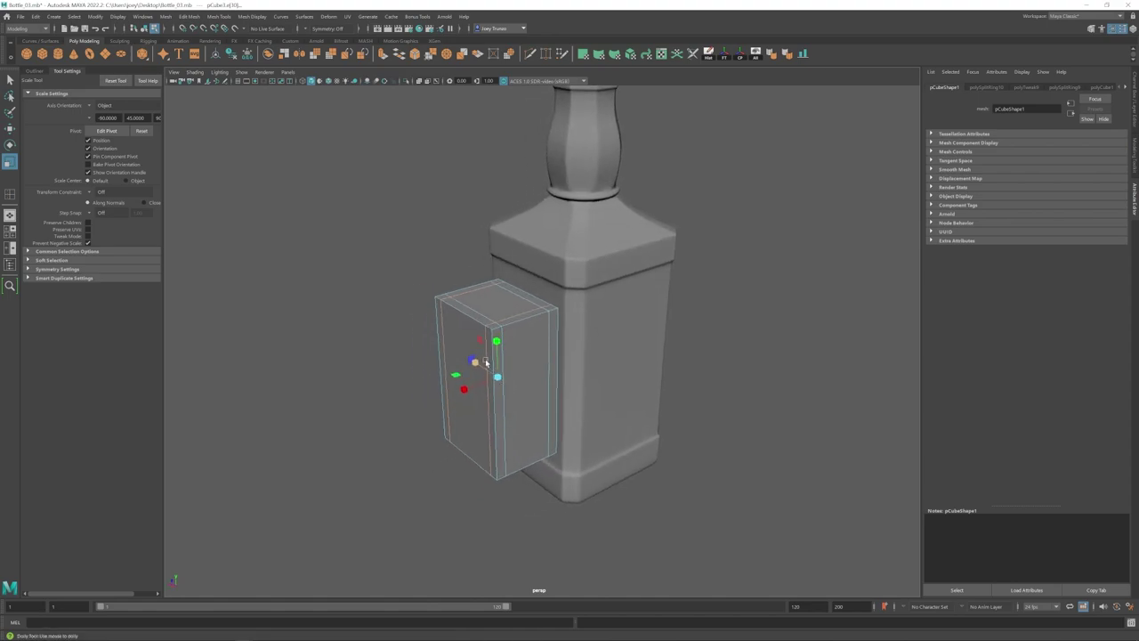
alt+right_drag(487, 365, 517, 379)
alt+middle_drag(517, 379, 491, 334)
- Switch to face selection and select the narrow vertical strips at the box's four corners
key(w)
right_drag(490, 334, 490, 366)
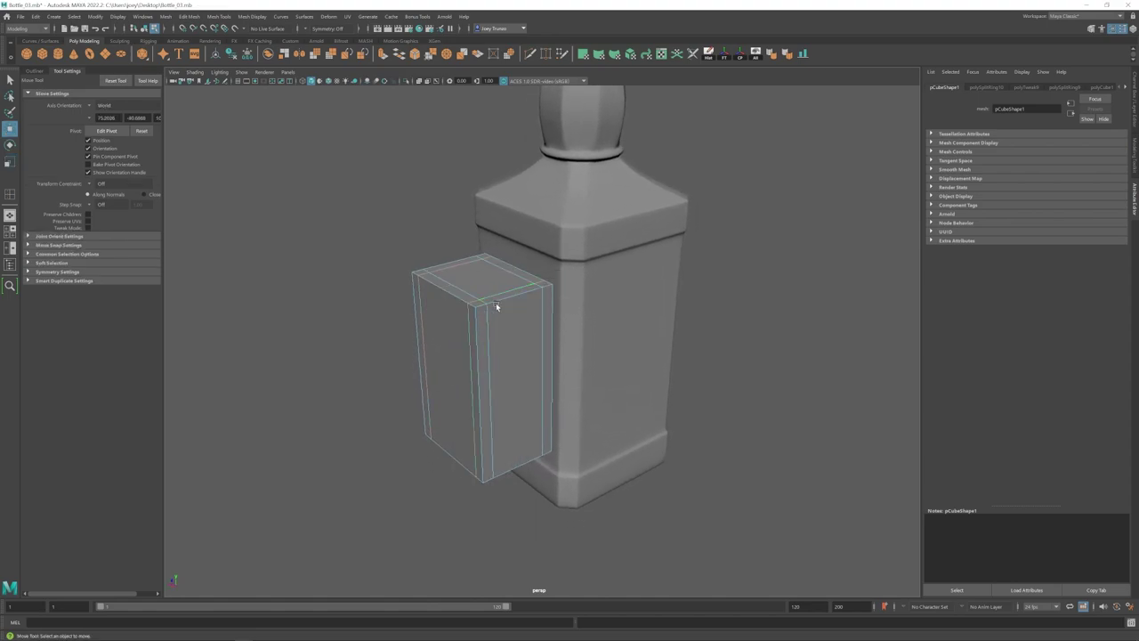
alt+drag(487, 378, 478, 333)
drag(367, 304, 578, 323)
ctrl+click(511, 329)
ctrl+click(445, 333)
mouse_move(445, 333)
alt+mouse_down()
mouse_move(383, 360)
mouse_move(612, 314)
mouse_move(462, 311)
alt+mouse_up()
ctrl+click(614, 312)
click(303, 82)
click(311, 82)
- Extrude the box's vertical corner strips and scale them outward to form raised corner posts
key(ctrl+e)
mouse_move(463, 310)
alt+right_down()
mouse_move(496, 326)
mouse_move(560, 403)
alt+right_up()
key(r)
drag(495, 363, 504, 369)
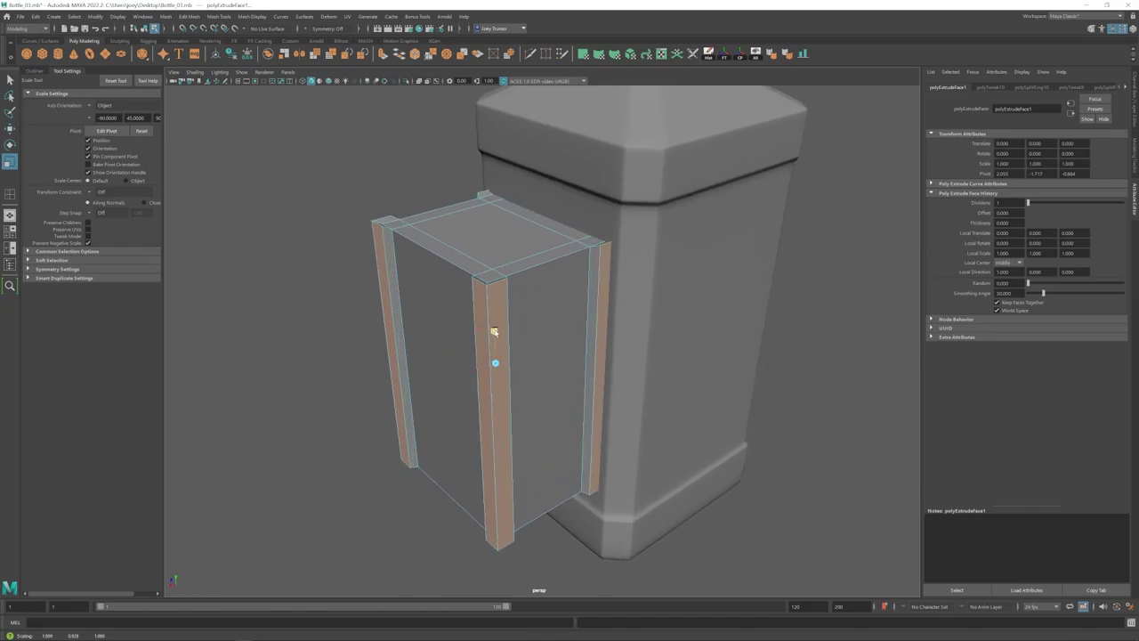
alt+right_drag(535, 377, 519, 369)
mouse_move(519, 368)
alt+mouse_down()
mouse_move(586, 356)
mouse_move(488, 349)
mouse_move(501, 353)
mouse_move(498, 367)
alt+mouse_up()
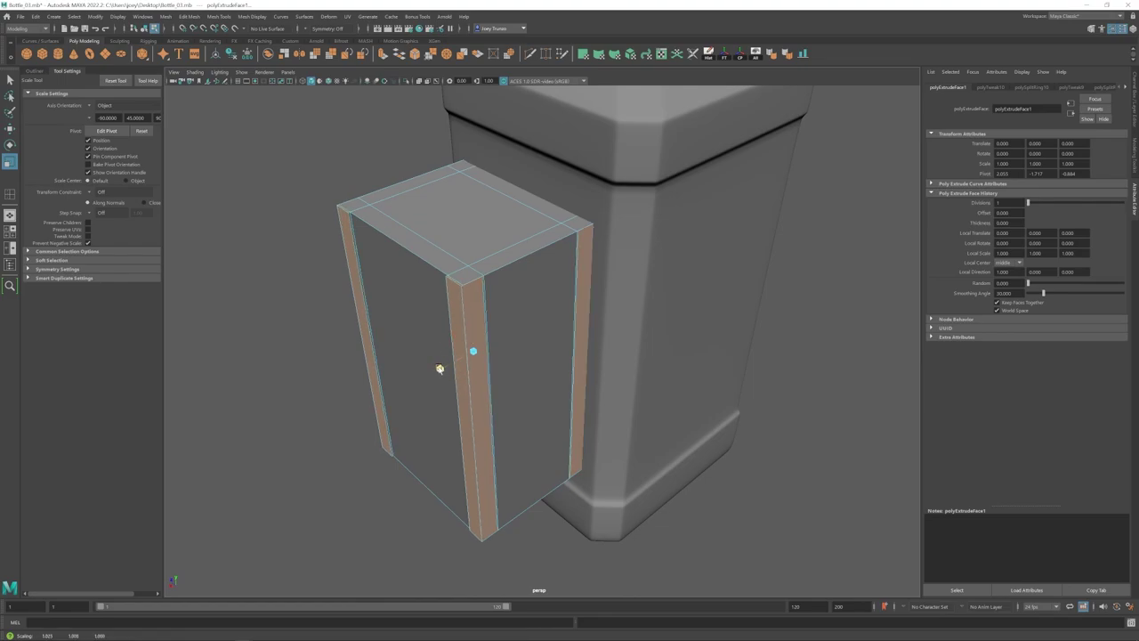
key(ctrl+z)
drag(450, 337, 509, 360)
key(ctrl+z)
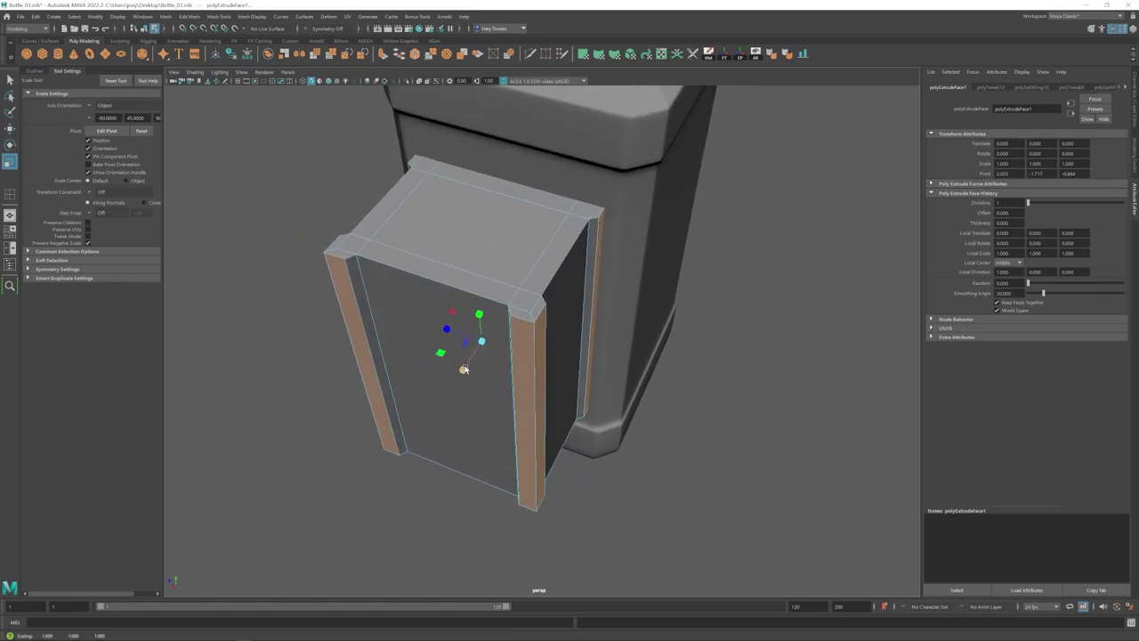
- Select the box's top and bottom vertices in turn and flatten each group vertically
alt+drag(467, 418, 468, 276)
right_drag(467, 271, 426, 267)
drag(318, 170, 649, 240)
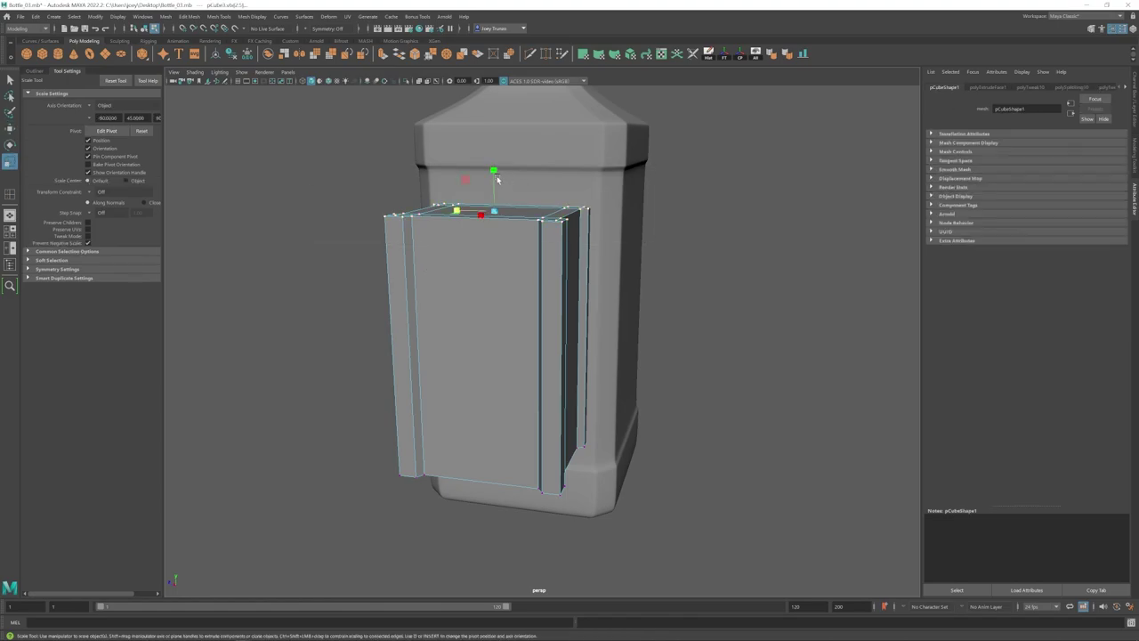
key(w)
right_drag(489, 325, 519, 294)
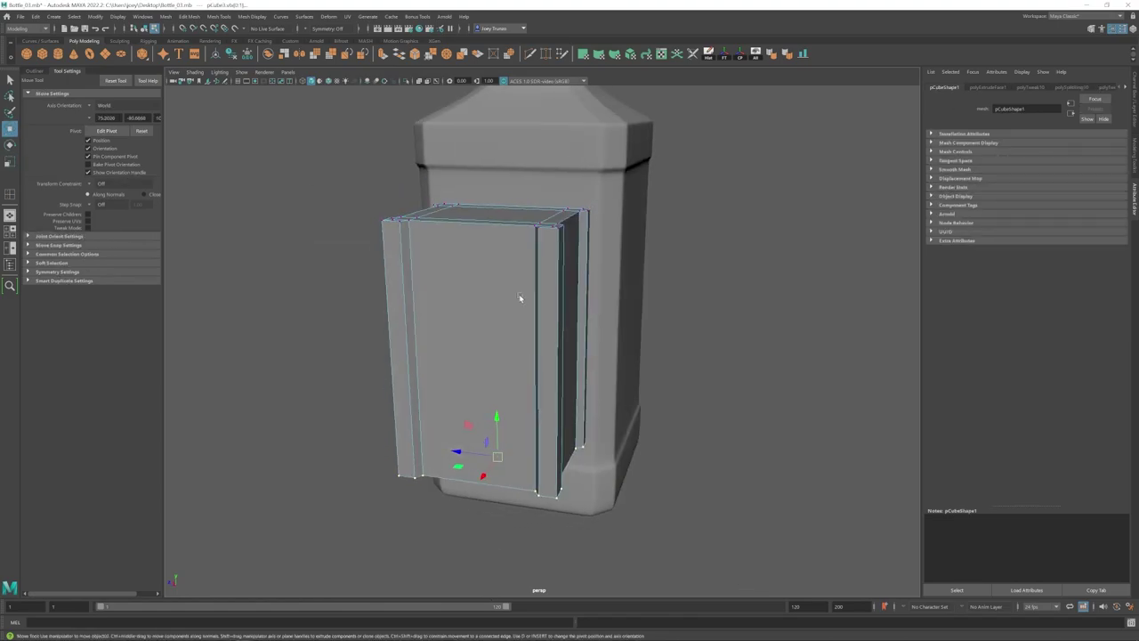
- Insert two edge loops on the box's front face between the posts and scale them out towards the posts
alt+drag(577, 290, 555, 338)
click(211, 22)
click(237, 81)
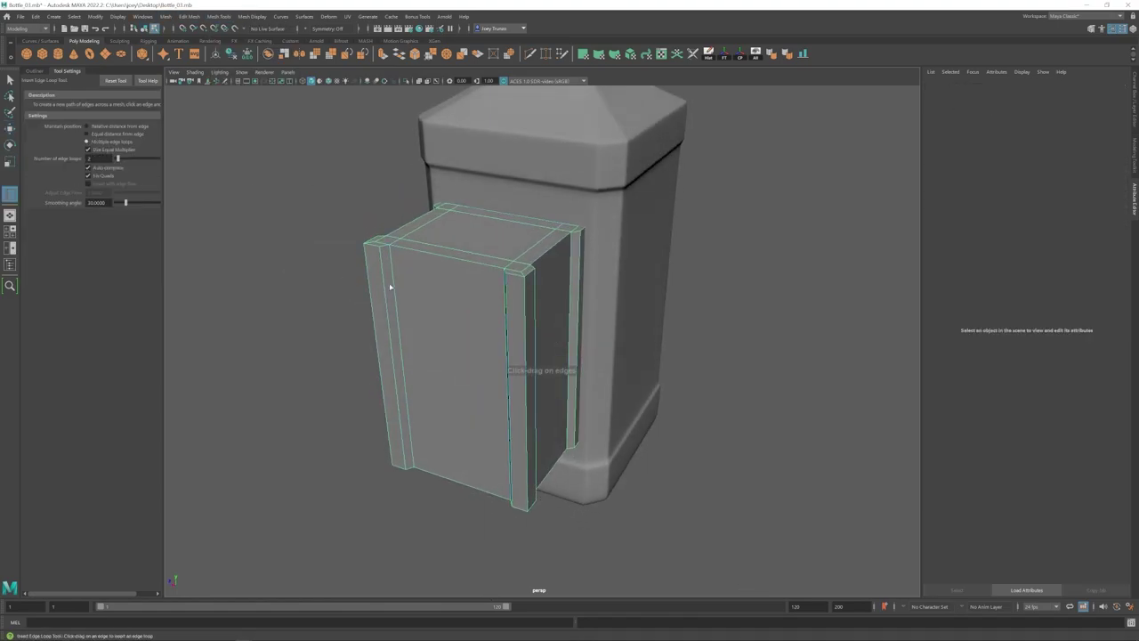
alt+drag(389, 287, 444, 289)
click(482, 282)
key(e)
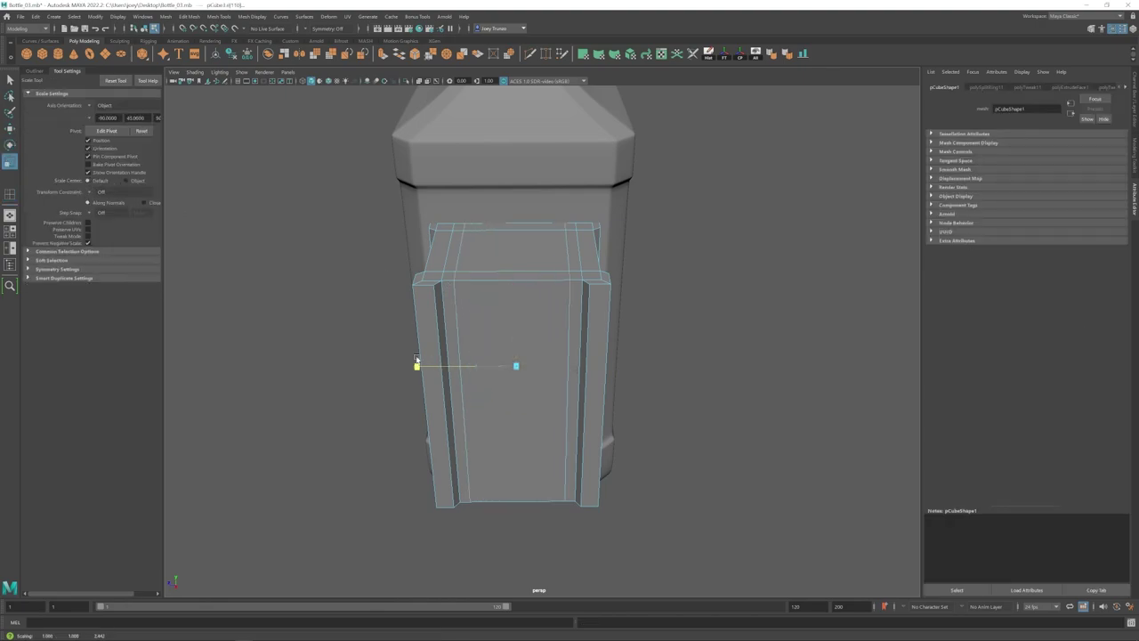
alt+drag(403, 354, 547, 356)
- Insert supporting edge loops on the box's adjacent side face and scale them out next to the corner posts
key(y)
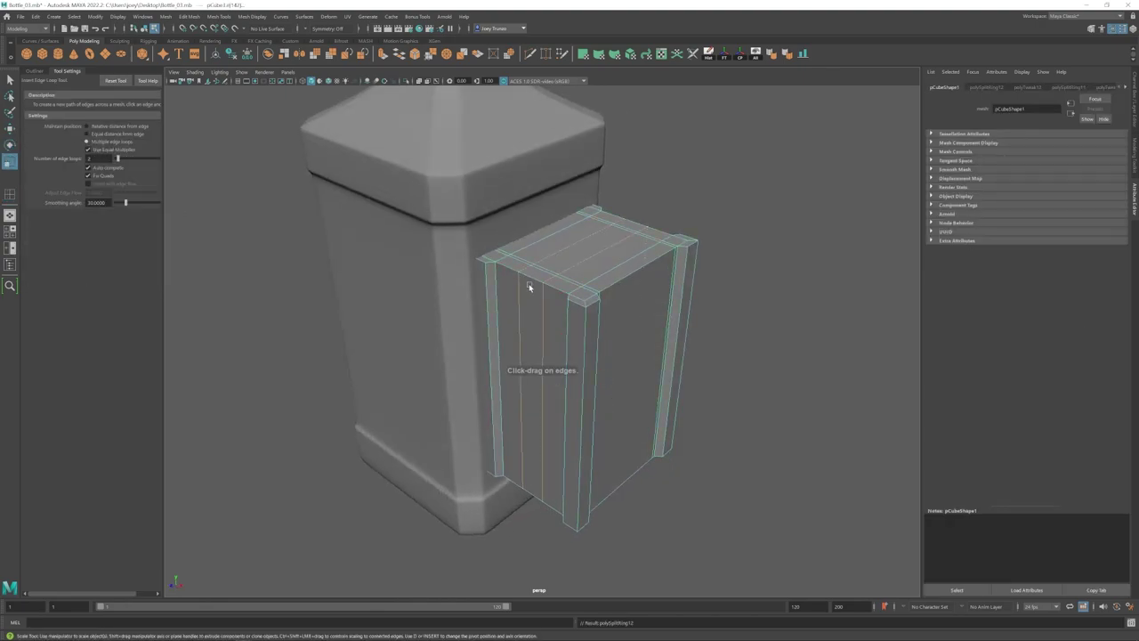
click(529, 287)
key(r)
alt+drag(669, 427, 499, 247)
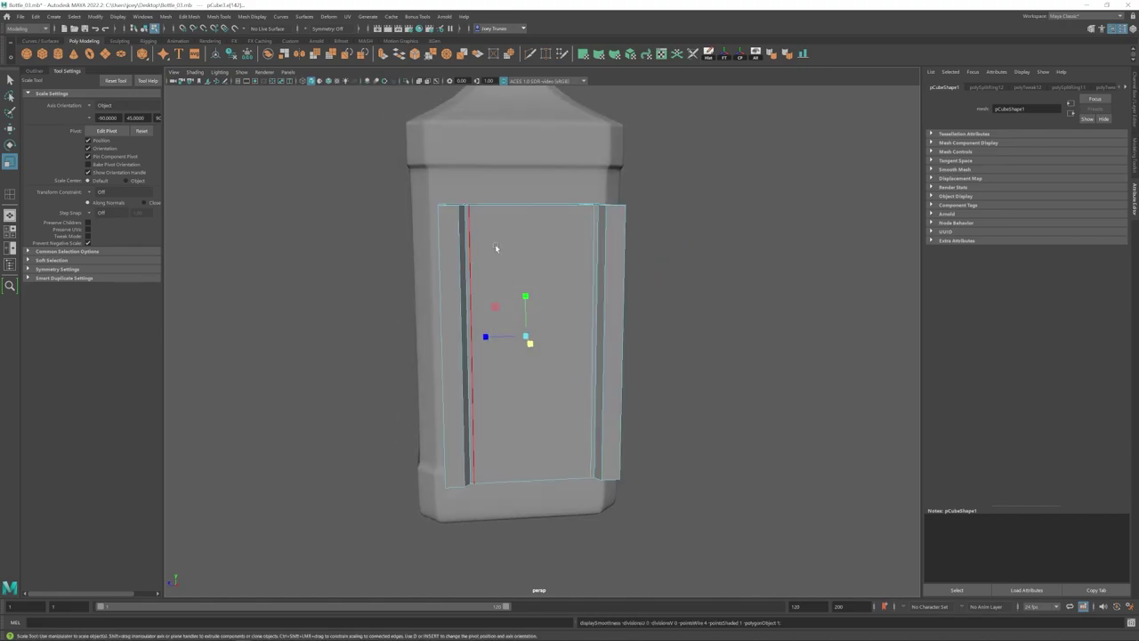
key(g)
key(r)
drag(523, 298, 391, 301)
- Return to object mode and inspect the box beside the bottle in smooth preview from several angles
key(F8)
key(3)
click(784, 260)
alt+right_drag(784, 261, 474, 341)
alt+drag(473, 342, 435, 340)
click(489, 366)
key(1)
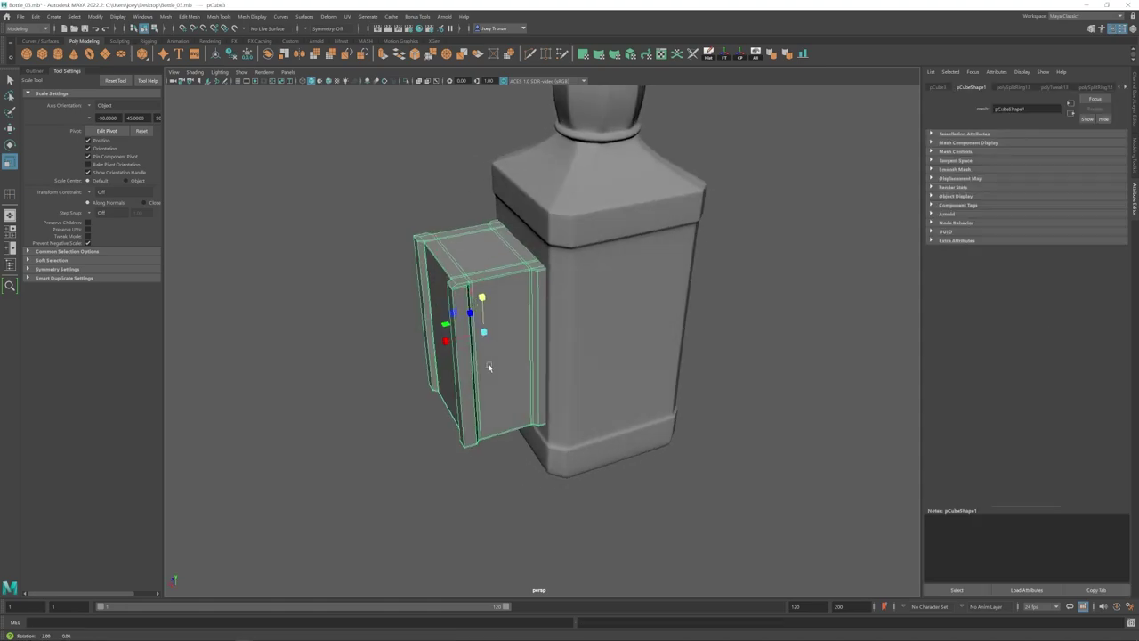
key(w)
alt+drag(467, 351, 498, 362)
key(3)
click(754, 462)
alt+right_drag(755, 463, 525, 450)
alt+drag(525, 449, 580, 431)
alt+right_drag(485, 356, 530, 335)
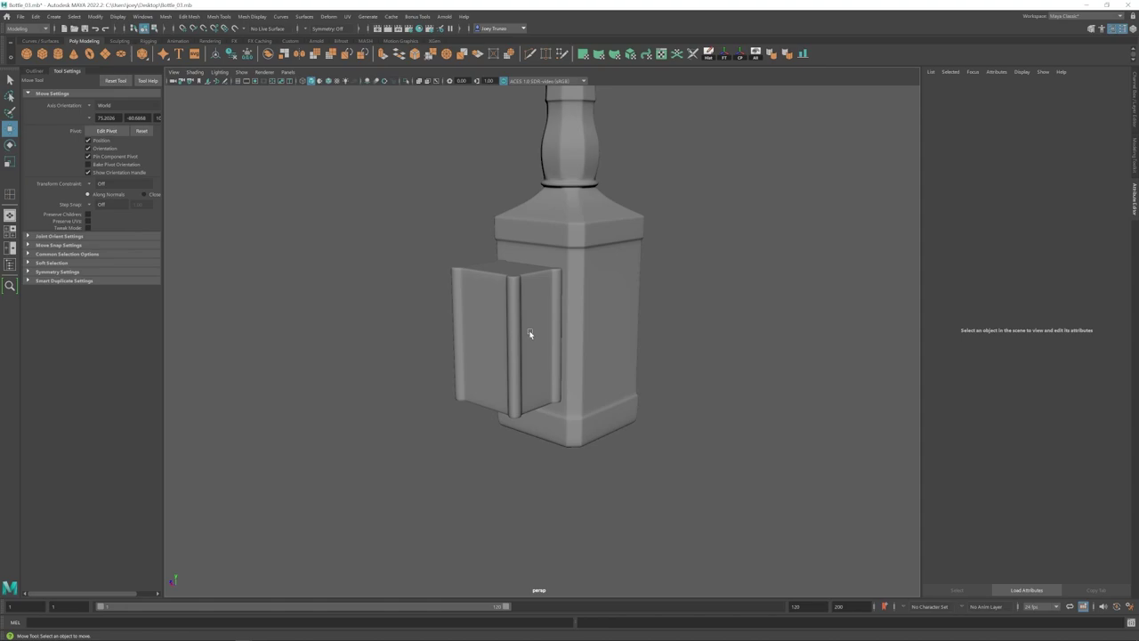
- Turn off the box's smooth preview and start a face selection with one outer face of a corner post
click(530, 334)
key(1)
alt+drag(530, 335, 497, 365)
click(680, 369)
click(497, 364)
alt+right_drag(497, 365, 672, 458)
alt+drag(671, 458, 707, 485)
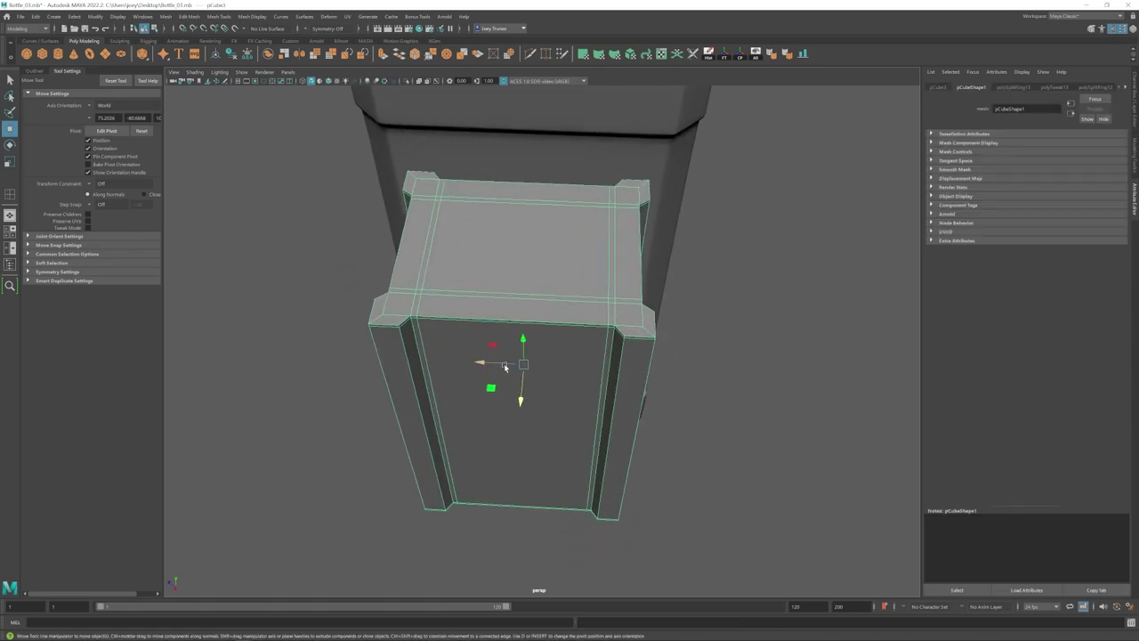
right_drag(501, 364, 499, 385)
click(411, 380)
alt+drag(413, 381, 572, 369)
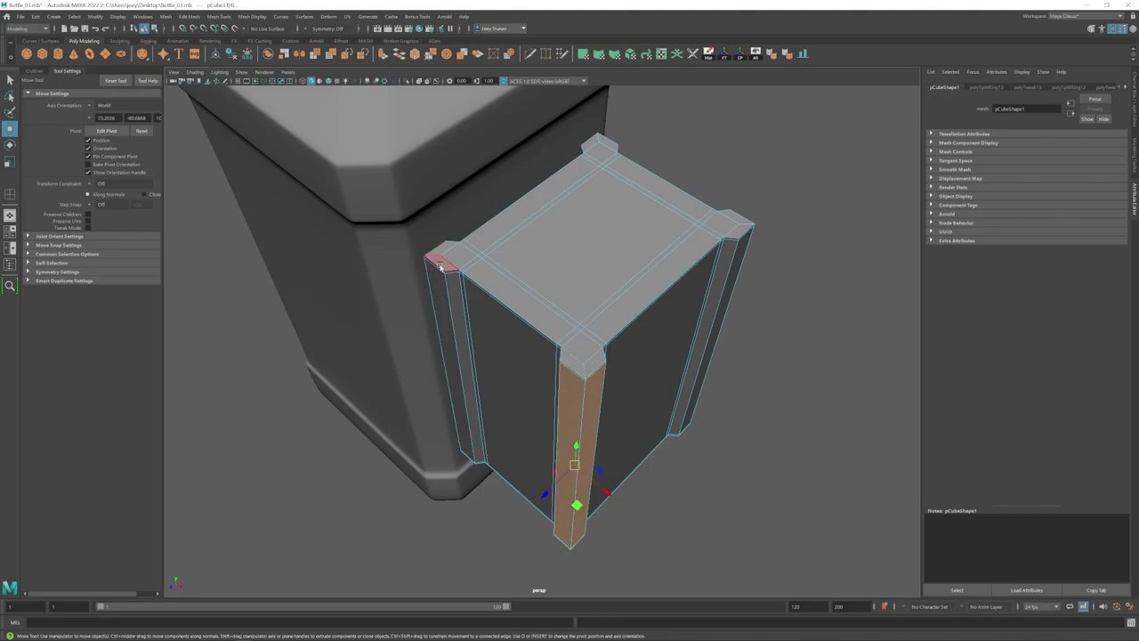
- Add the outer faces of the remaining corner posts to the selection and check it in wireframe
alt+drag(698, 379, 548, 498)
shift+click(622, 521)
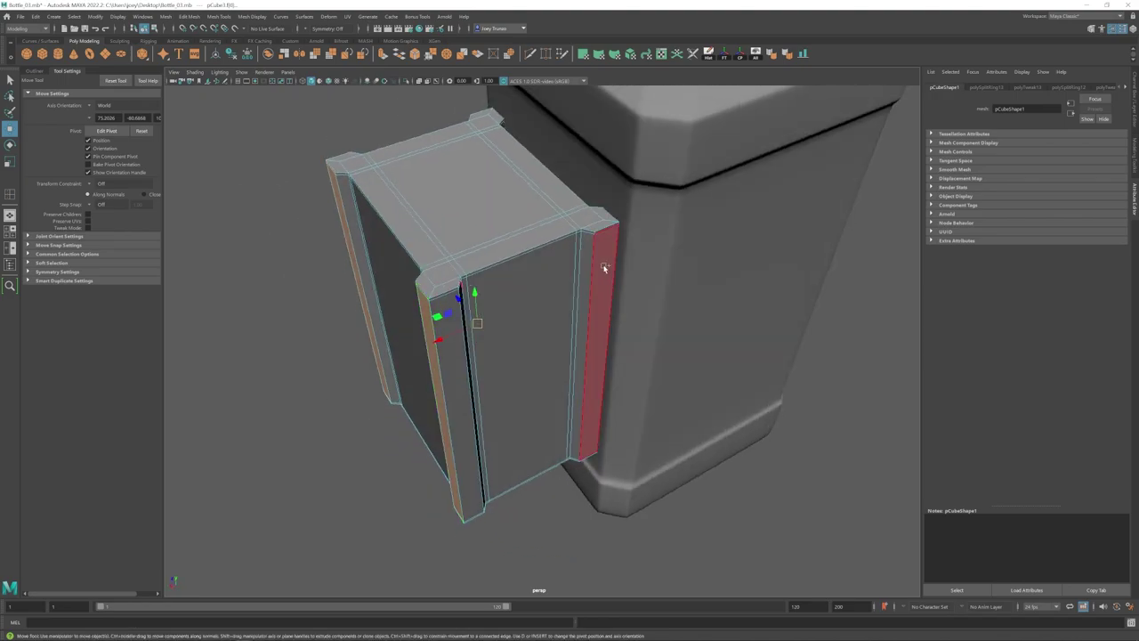
shift+click(478, 491)
alt+drag(478, 491, 489, 227)
key(4)
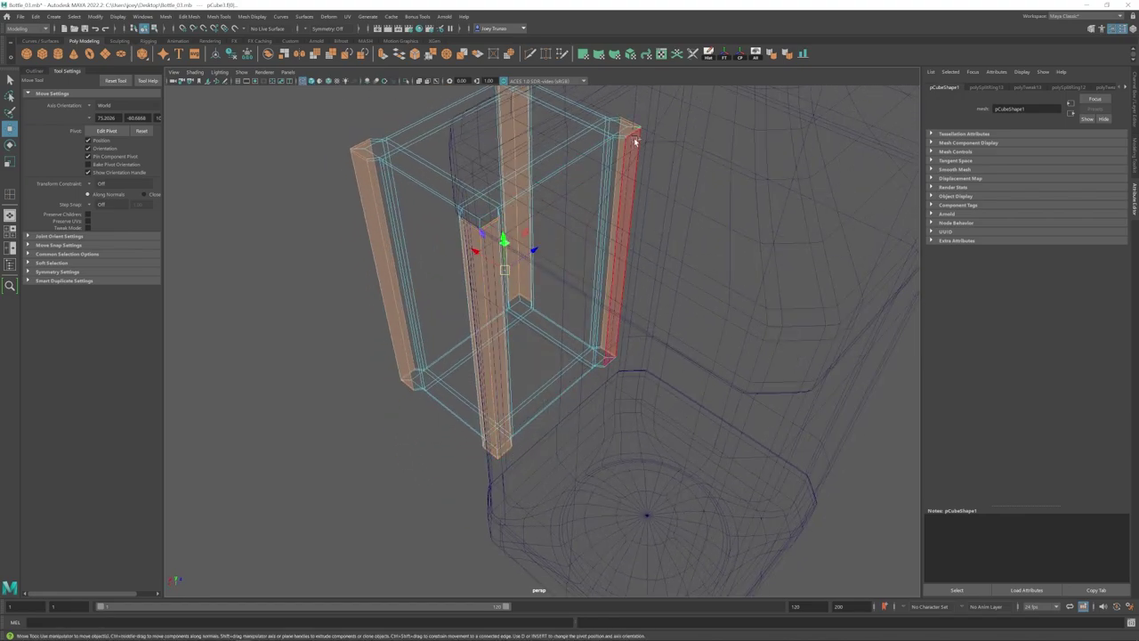
alt+drag(549, 371, 605, 374)
click(312, 81)
- Scale the selected corner-post faces horizontally inward to slim the posts and check the smoothed box
key(r)
alt+drag(460, 200, 504, 230)
drag(440, 335, 443, 337)
alt+drag(442, 337, 488, 326)
drag(469, 335, 467, 334)
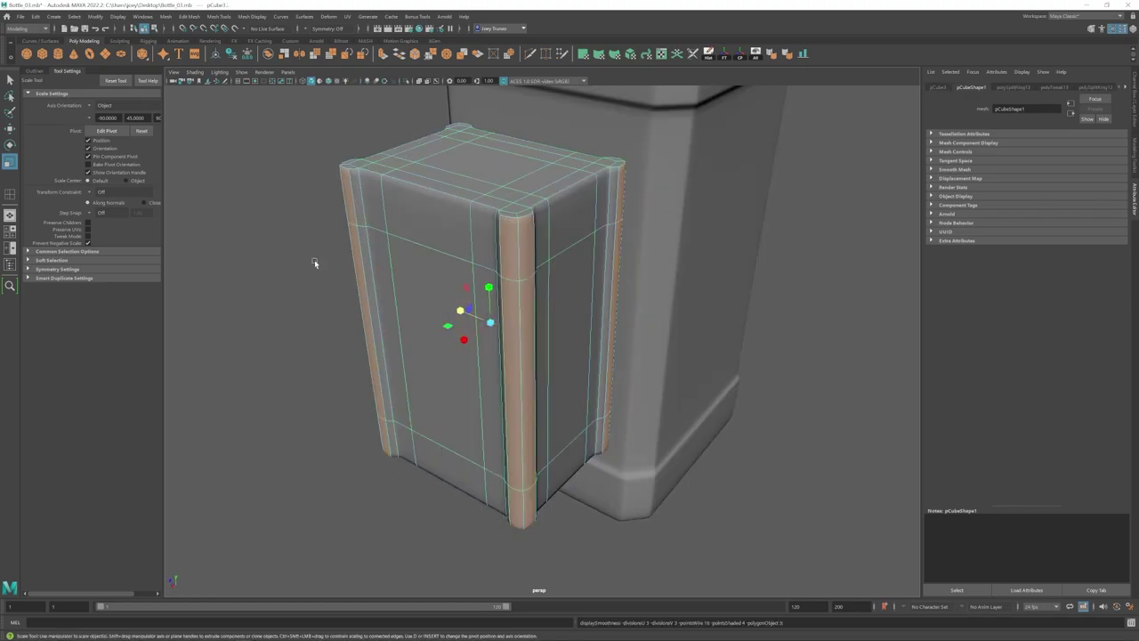
alt+drag(429, 320, 462, 327)
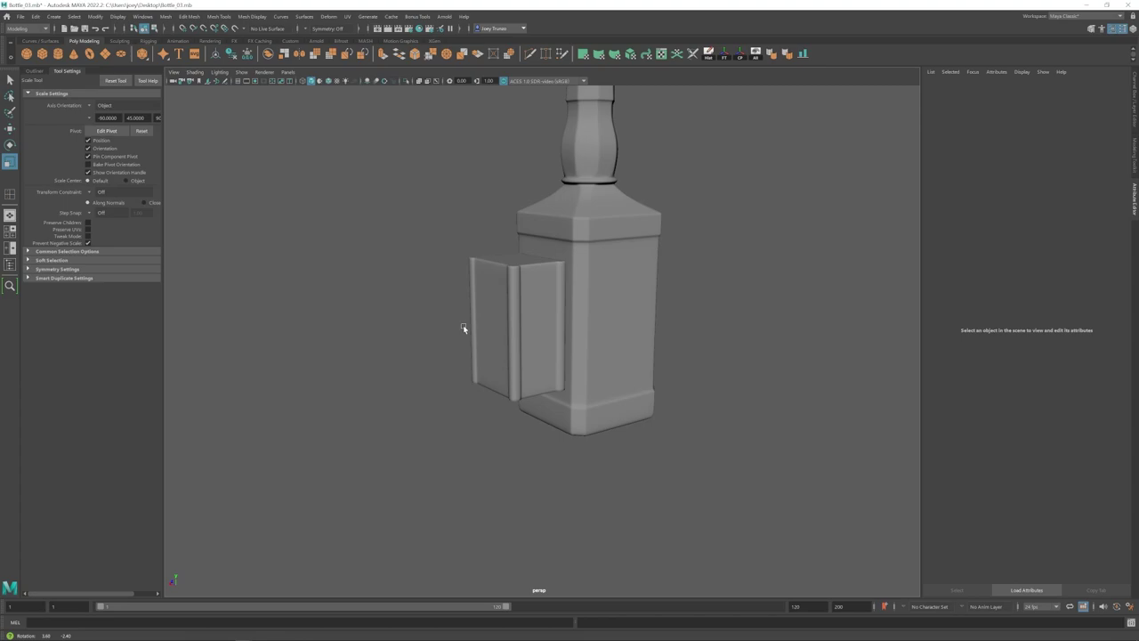
alt+right_drag(464, 327, 600, 374)
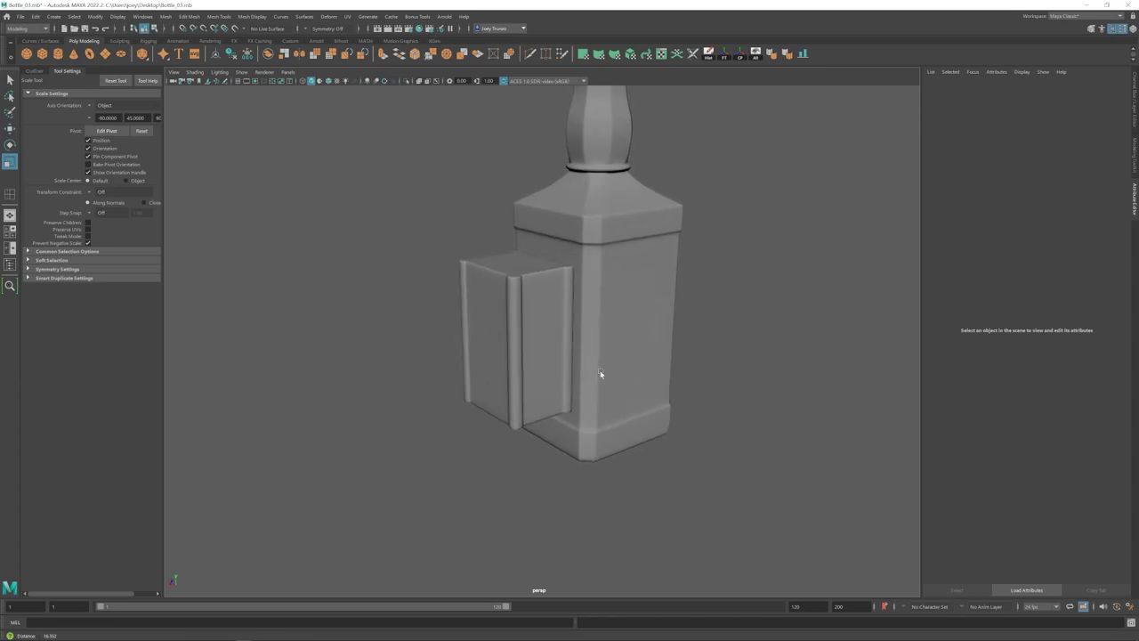
alt+drag(600, 374, 512, 331)
- Duplicate the box and scale the copy slightly wider and much shorter than the original
click(516, 323)
key(1)
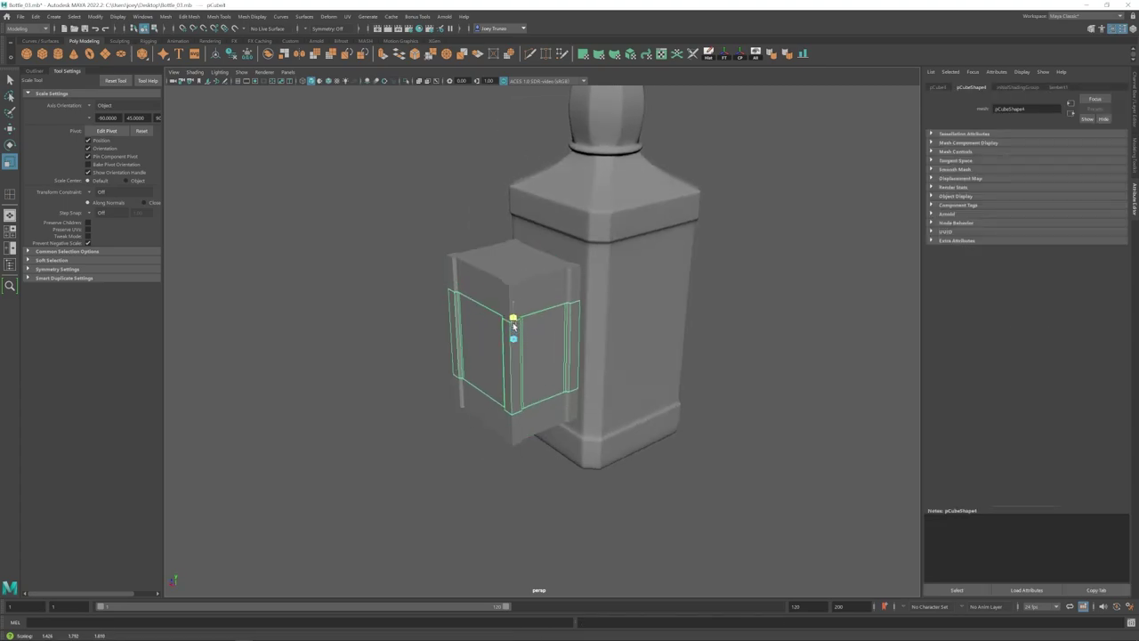
key(w)
mouse_move(513, 331)
alt+right_down()
mouse_move(511, 379)
mouse_move(511, 333)
alt+right_up()
- Select the copy's upper and lower edge loops, squash it into a thin lid and move it to the box's top
double_click(481, 329)
shift+double_click(486, 460)
key(r)
drag(482, 300, 481, 303)
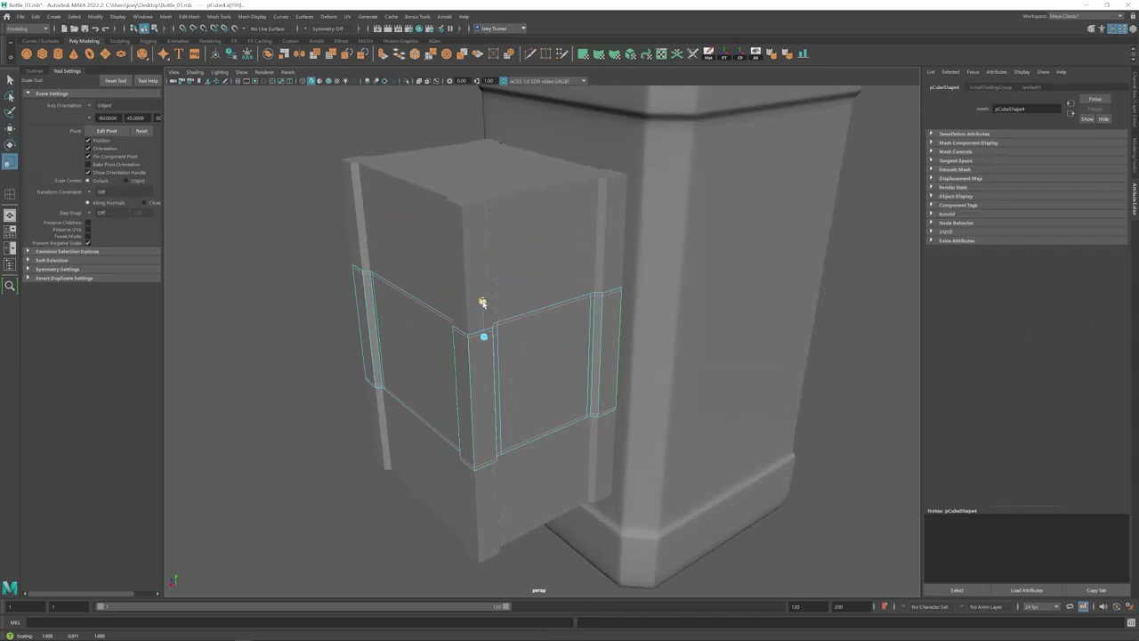
scroll(483, 335, down, 5)
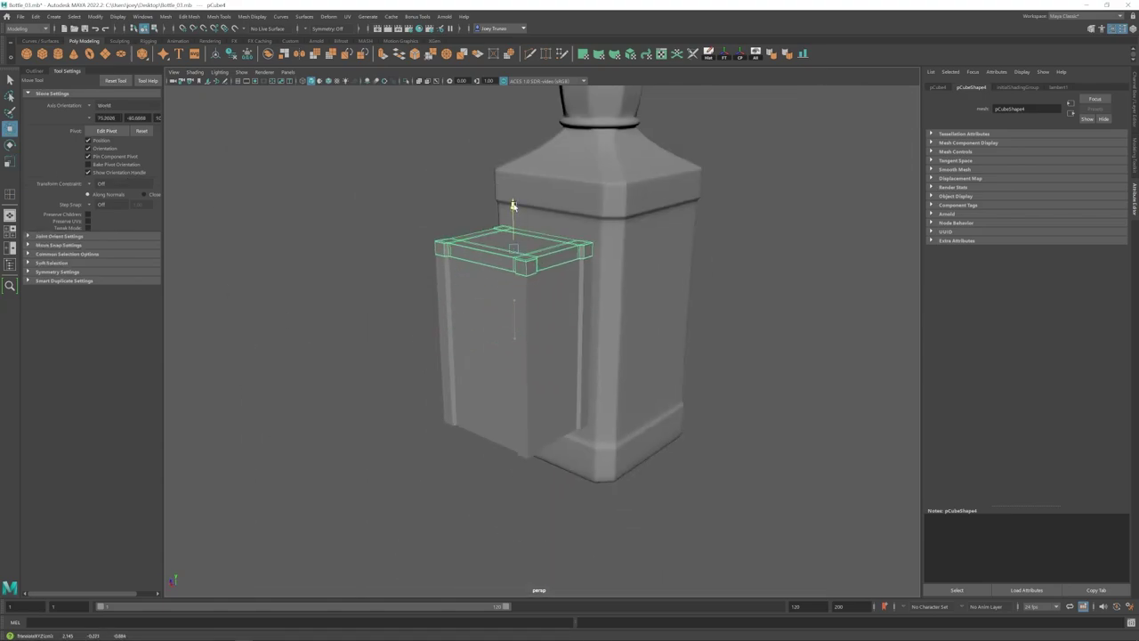
click(355, 250)
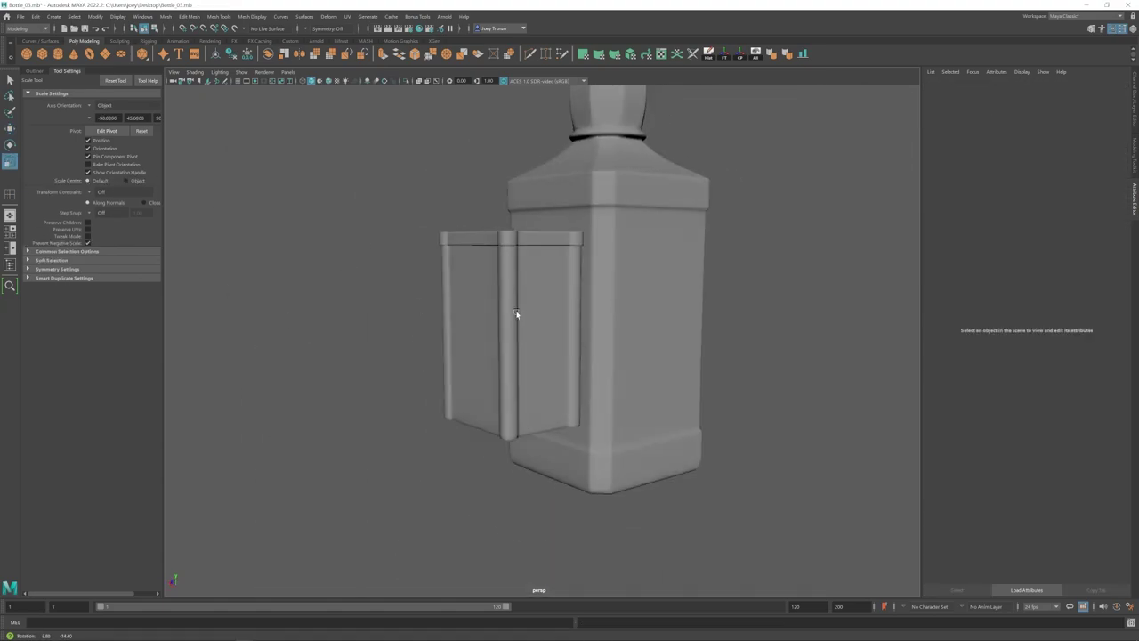
- Select the lid's inner vertex columns beside the posts, scale their spacing horizontally and check the smooth preview
scroll(516, 313, up, 5)
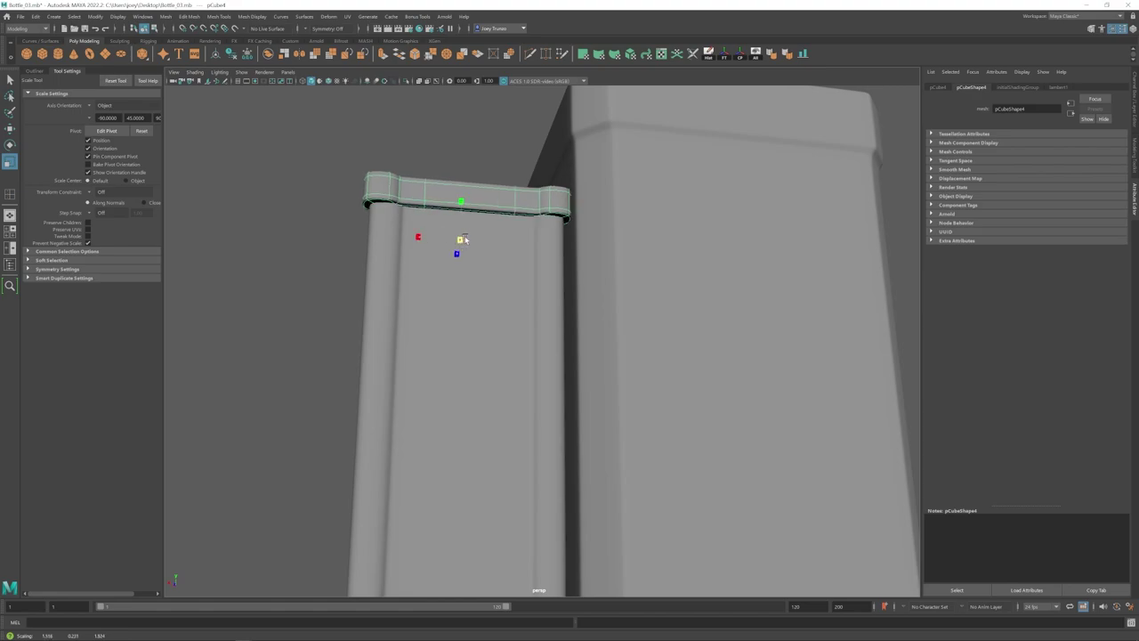
alt+drag(460, 240, 489, 251)
key(w)
right_drag(489, 252, 481, 246)
alt+drag(481, 247, 511, 257)
drag(528, 173, 468, 313)
alt+drag(472, 298, 445, 296)
shift+drag(485, 190, 549, 296)
key(r)
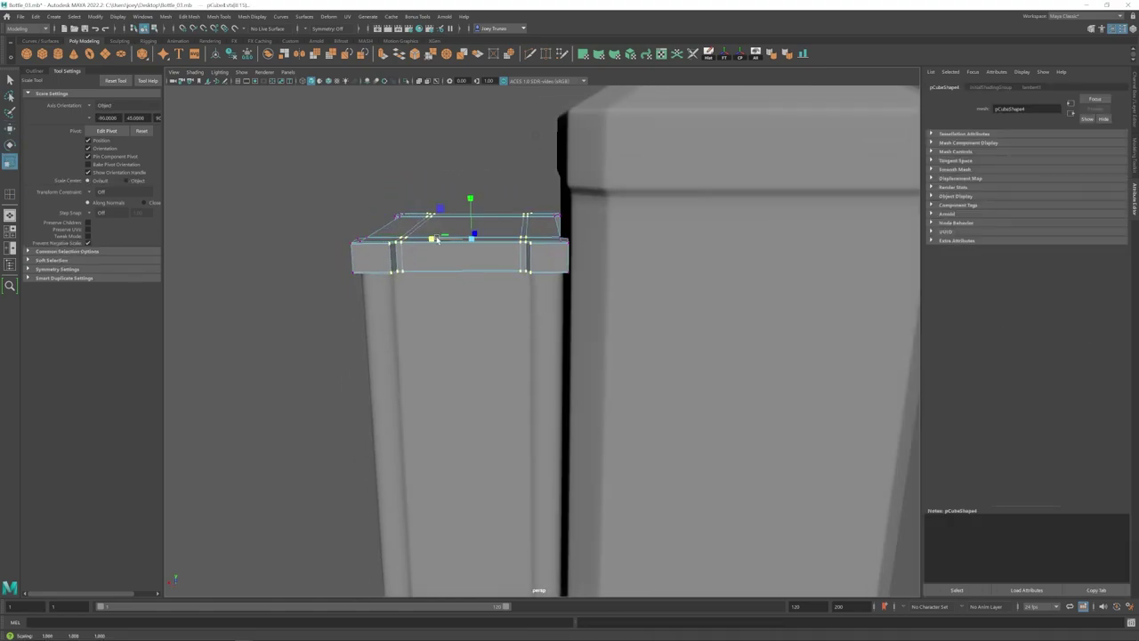
key(3)
alt+drag(437, 238, 541, 303)
key(1)
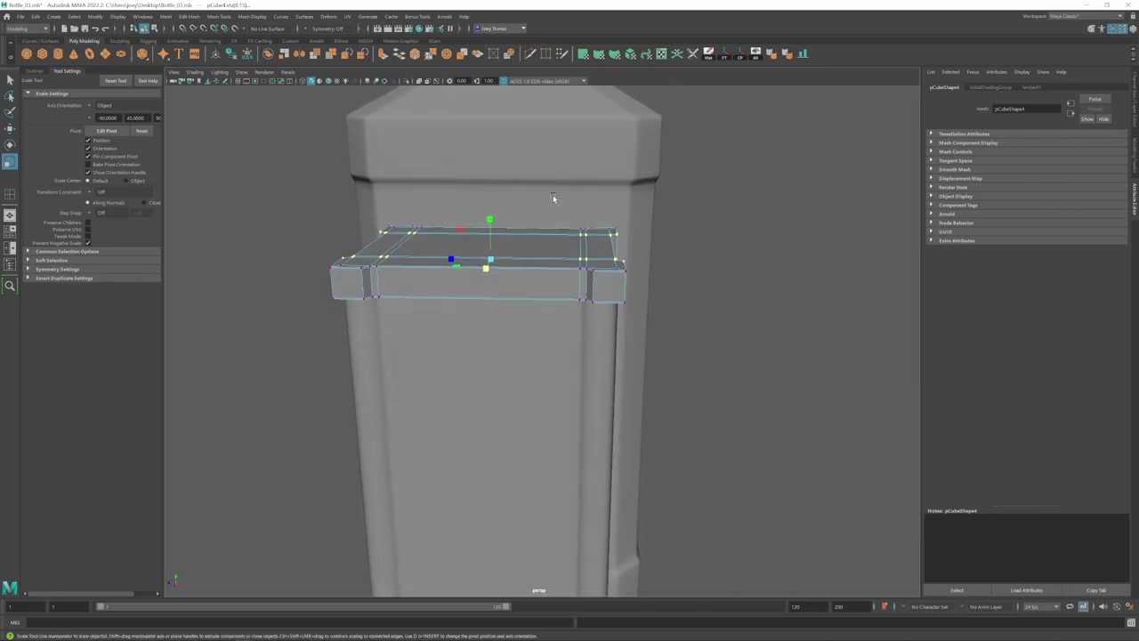
- Select the lid's inner vertex rows running the other way and scale their spacing horizontally
drag(553, 196, 605, 331)
alt+drag(570, 356, 618, 337)
shift+drag(556, 209, 509, 271)
drag(576, 229, 581, 229)
mouse_move(581, 230)
alt+mouse_down()
mouse_move(561, 254)
mouse_move(577, 214)
alt+mouse_up()
drag(567, 220, 571, 222)
- Inspect the smoothed lid on the box, then reselect the lid and turn off its smooth preview
key(w)
click(418, 307)
alt+drag(418, 307, 553, 356)
click(537, 283)
click(444, 320)
alt+right_drag(445, 321, 531, 279)
click(532, 251)
key(1)
alt+drag(532, 240, 555, 264)
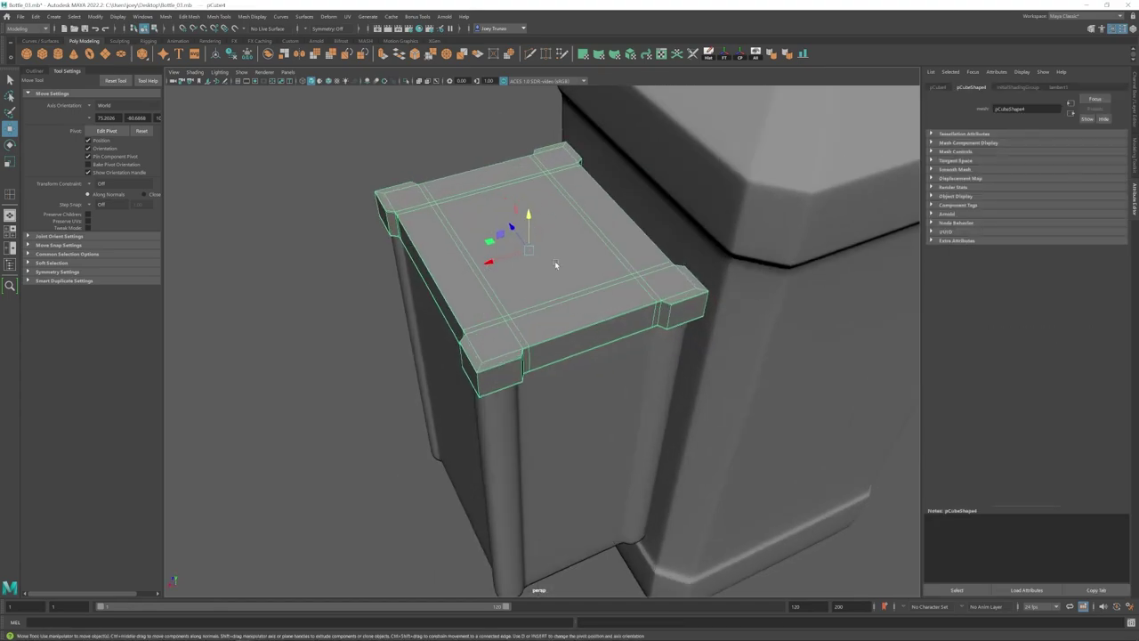
- Select the central top face of the lid inside the inner edge loops
key(F11)
click(491, 226)
click(427, 196)
shift+click(549, 168)
shift+click(643, 274)
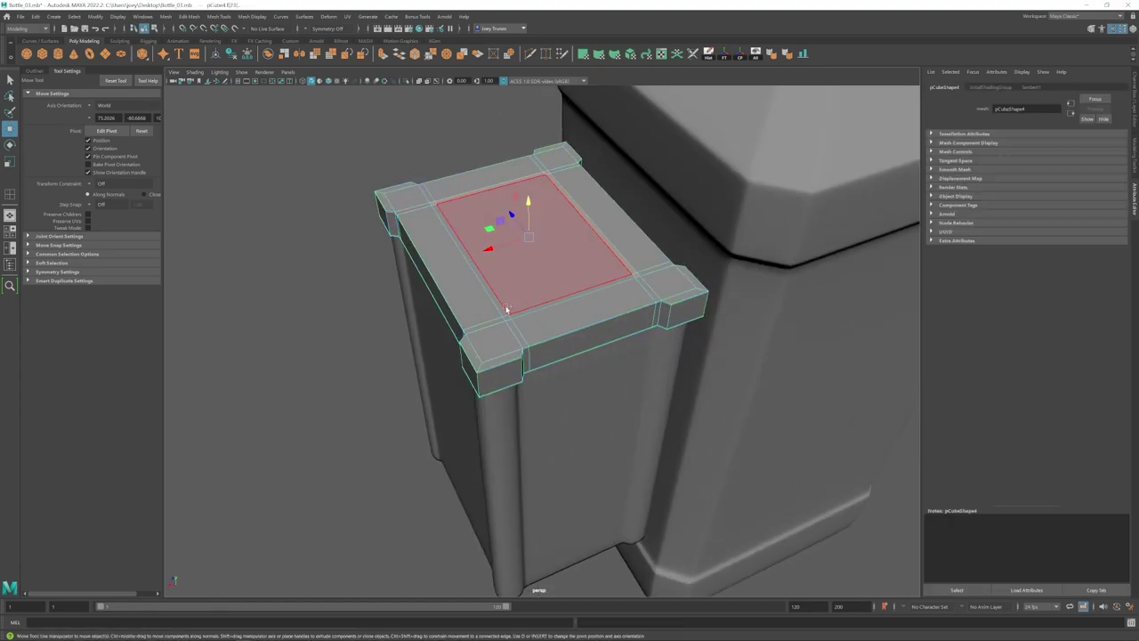
shift+click(507, 308)
shift+click(501, 306)
- Extrude the lid's central face and sink it to form a shallow recessed panel, checking the smooth preview
key(r)
mouse_move(552, 268)
alt+mouse_down()
mouse_move(535, 229)
mouse_move(554, 265)
alt+mouse_up()
key(ctrl+e)
key(w)
drag(538, 192, 516, 213)
key(3)
key(1)
- Insert two supporting edge loops around the recess of the lid with the Insert Edge Loop tool set to multiple loops
alt+drag(640, 267, 623, 233)
scroll(522, 159, up, 4)
click(522, 159)
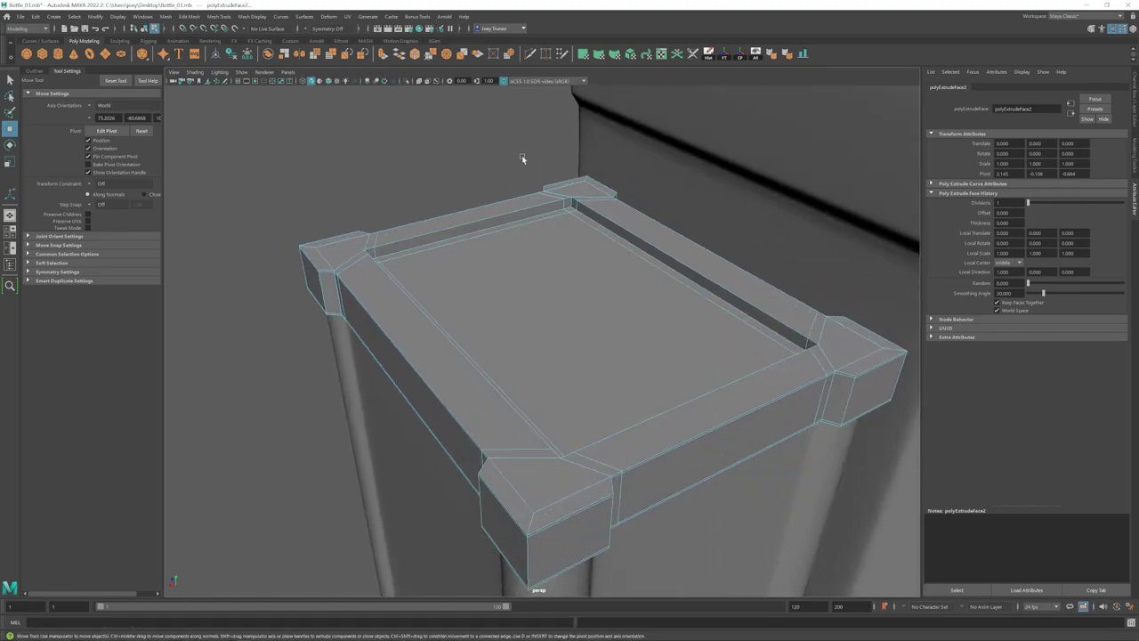
click(525, 211)
shift+click(618, 228)
click(219, 16)
click(249, 85)
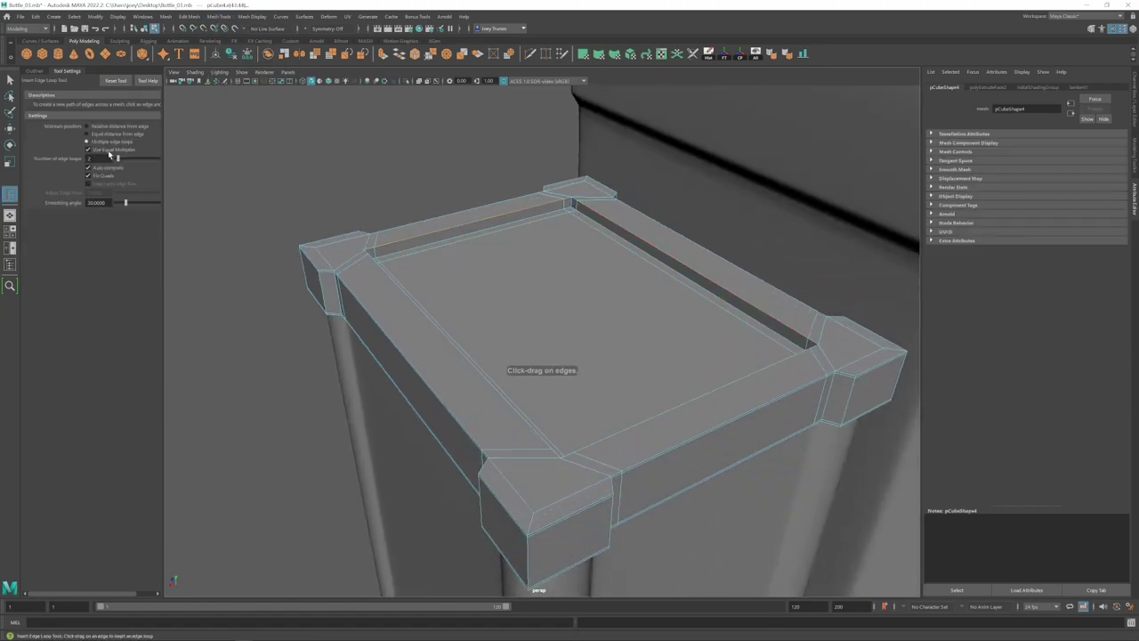
key(w)
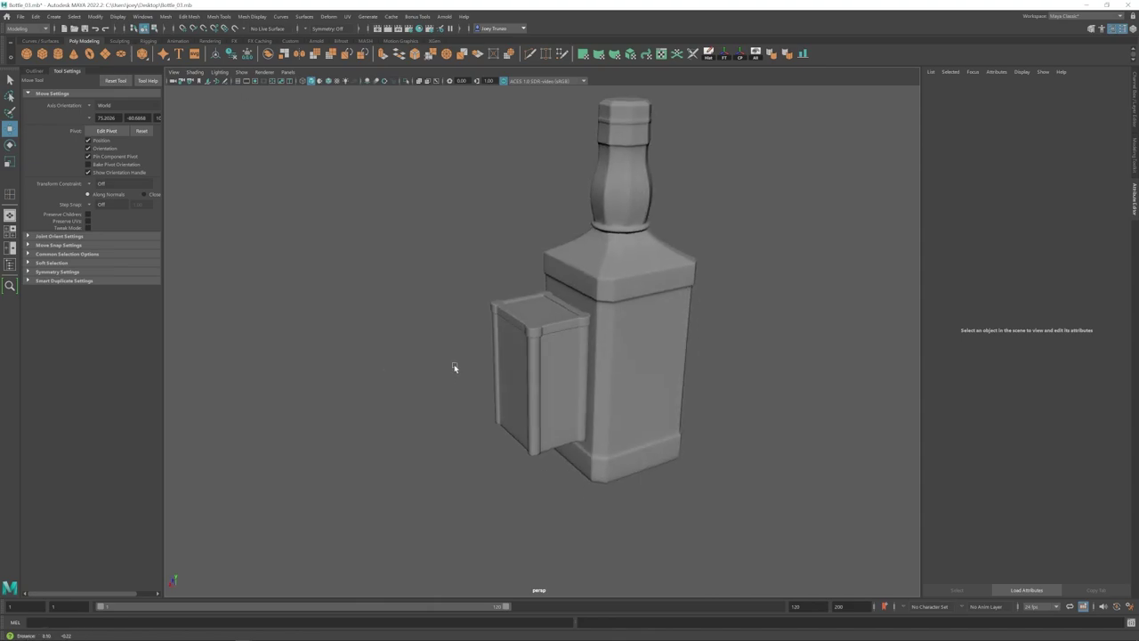
- Place a matching copy of the finished lid at the bottom end of the box
scroll(521, 360, up, 3)
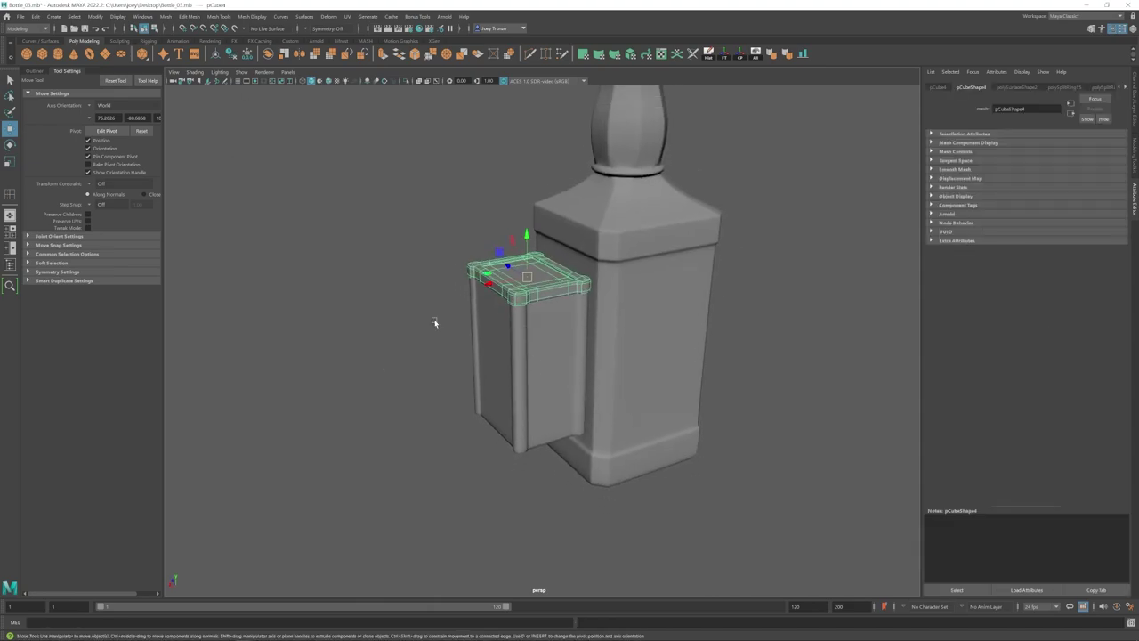
click(430, 318)
alt+drag(430, 318, 514, 369)
click(551, 338)
scroll(535, 299, down, 1)
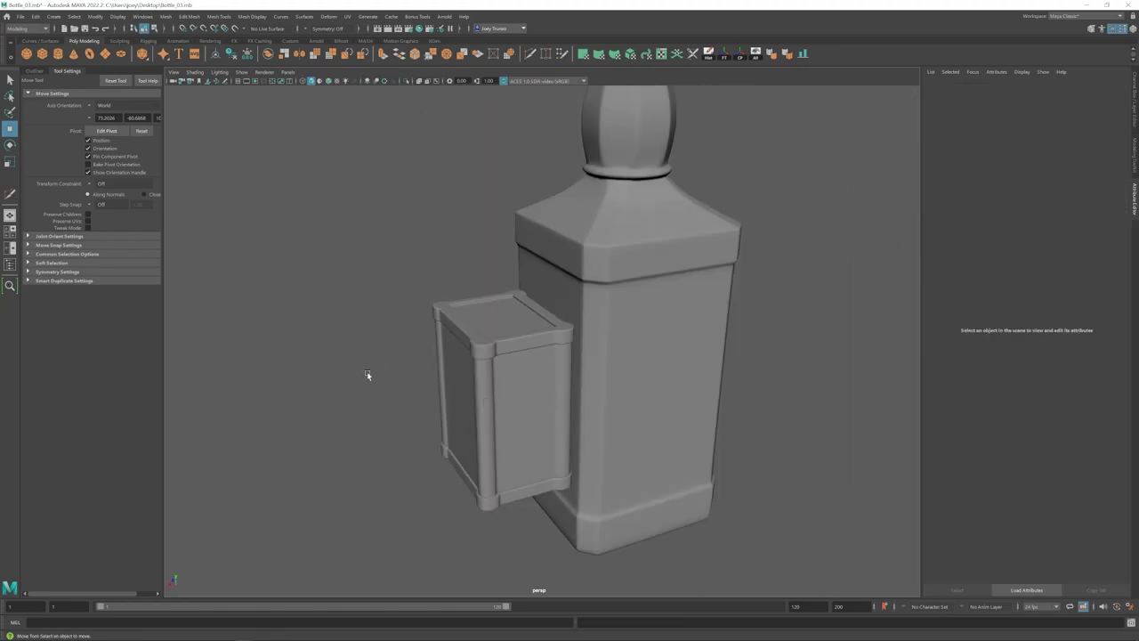
- Create a polygon cylinder and move it clear of the box and bottle
click(57, 54)
click(783, 53)
click(560, 333)
click(499, 276)
drag(460, 329, 356, 392)
alt+middle_drag(356, 391, 472, 394)
alt+right_drag(472, 395, 525, 391)
- Set the cylinder's cap subdivisions to 1 and its axis subdivisions to 8
click(1023, 87)
drag(1031, 185, 1023, 185)
alt+drag(510, 378, 504, 341)
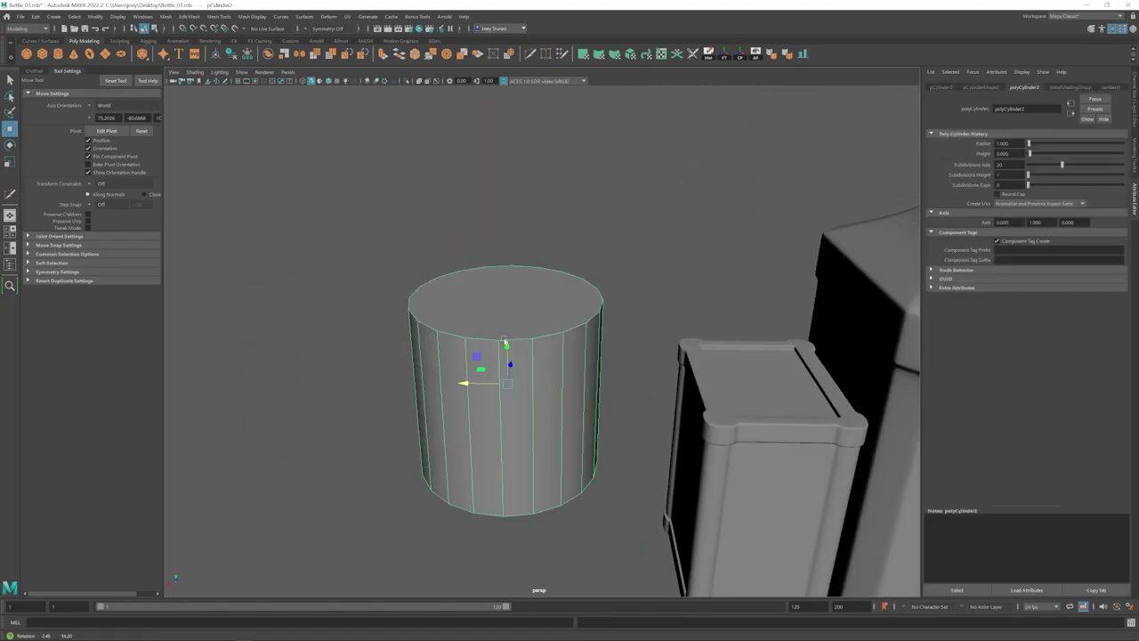
alt+drag(620, 340, 618, 364)
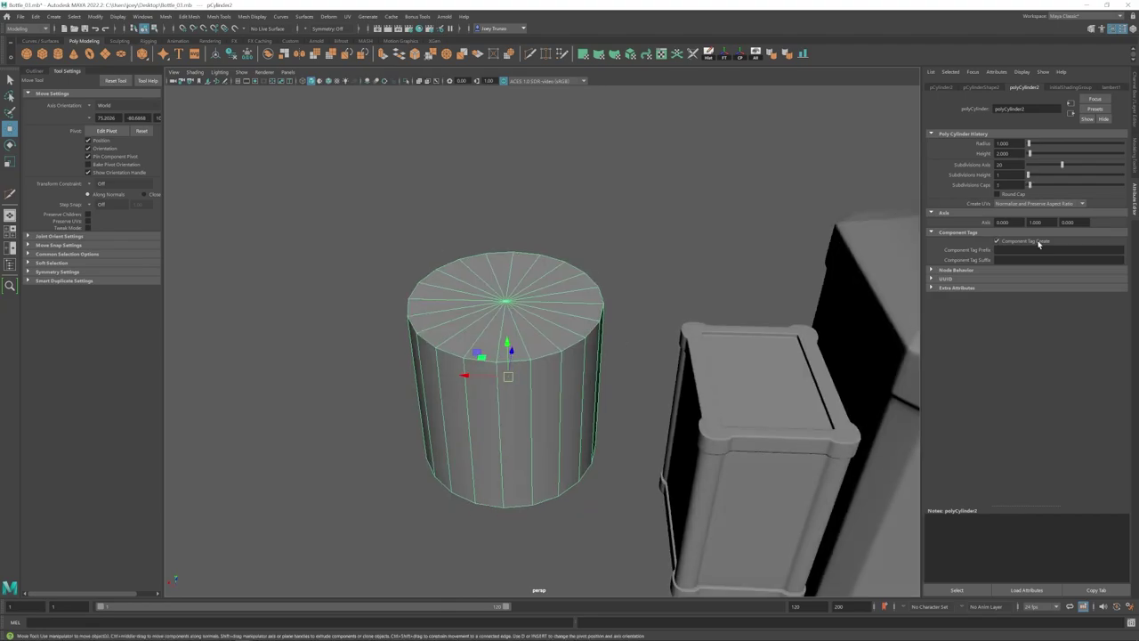
text(8)
key(Return)
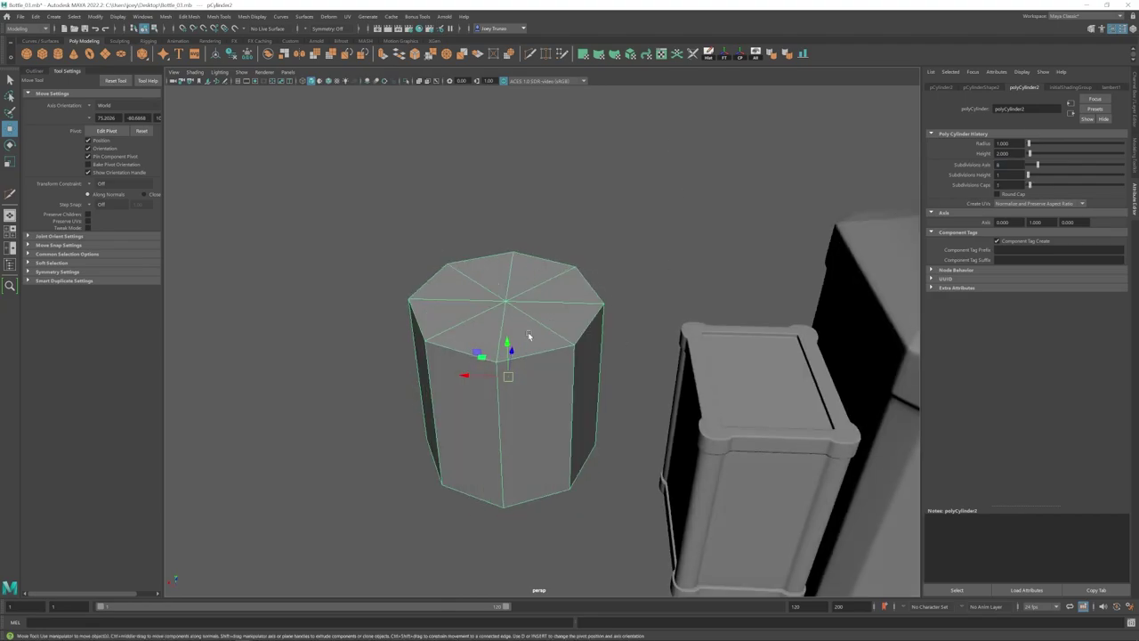
- Create a cube centred in the cylinder's top, scale it down and subtract it with a Boolean difference
alt+drag(529, 336, 500, 340)
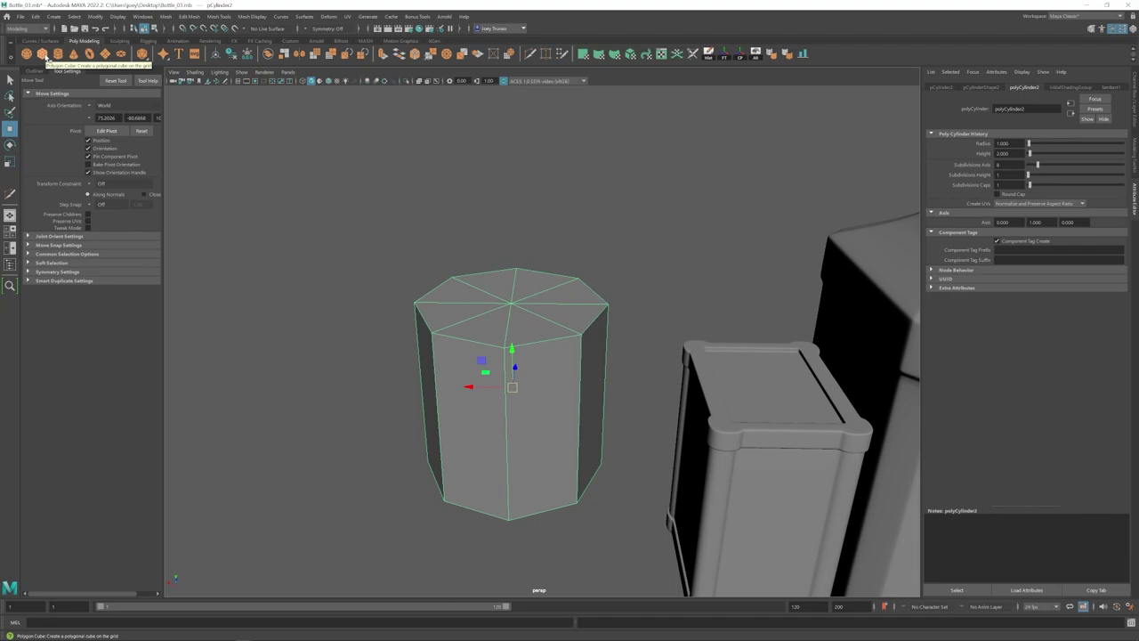
alt+drag(483, 298, 494, 303)
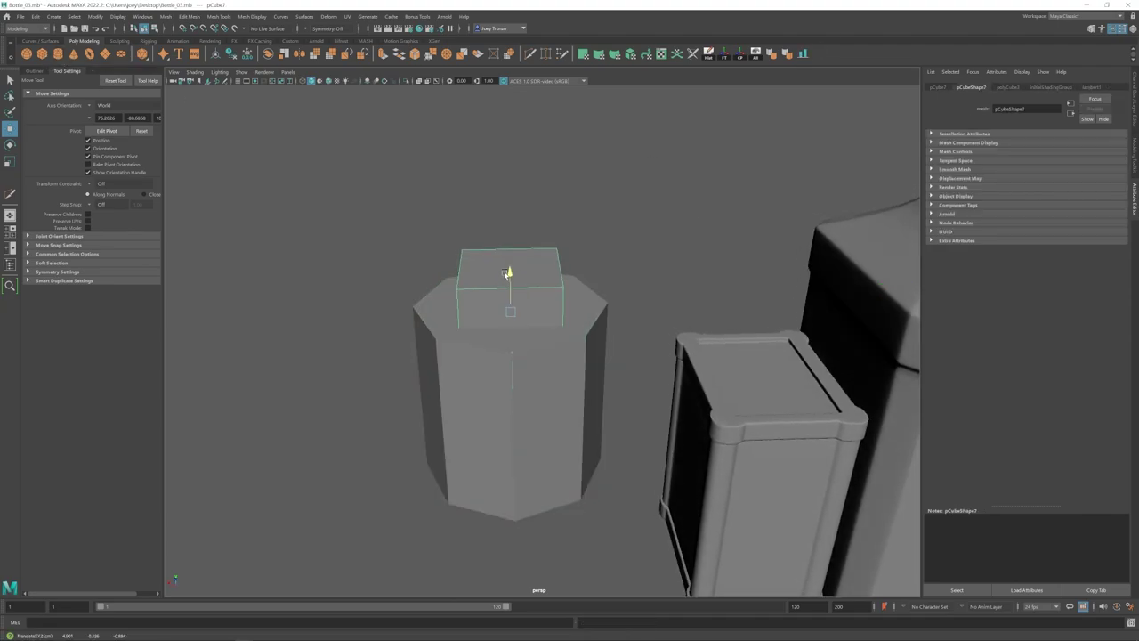
drag(506, 274, 505, 269)
key(r)
alt+drag(490, 309, 572, 340)
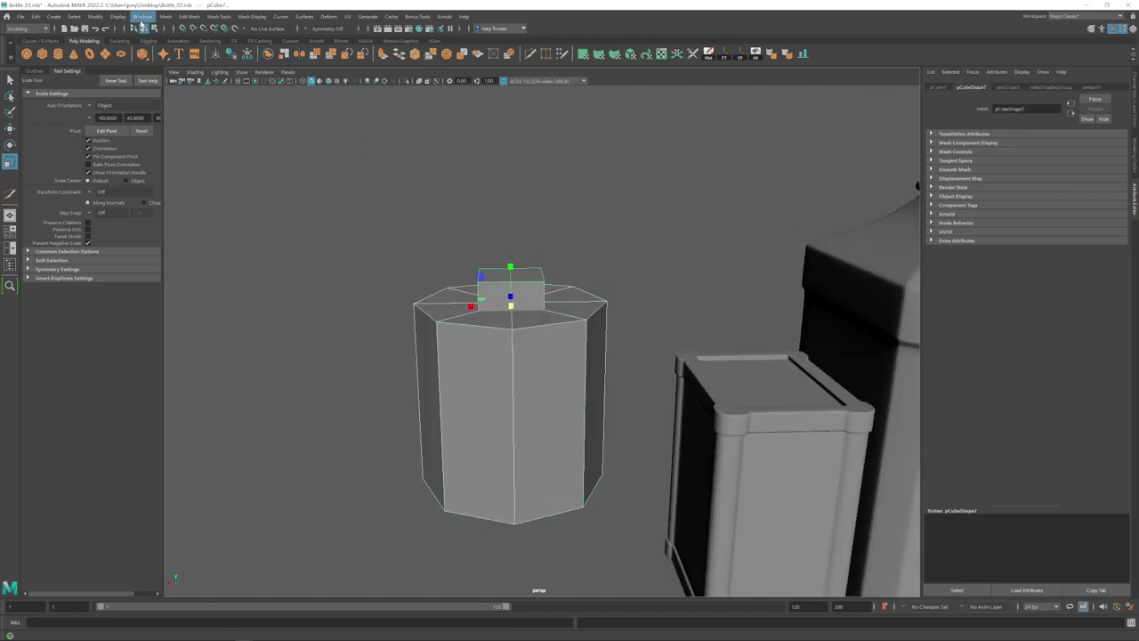
click(166, 16)
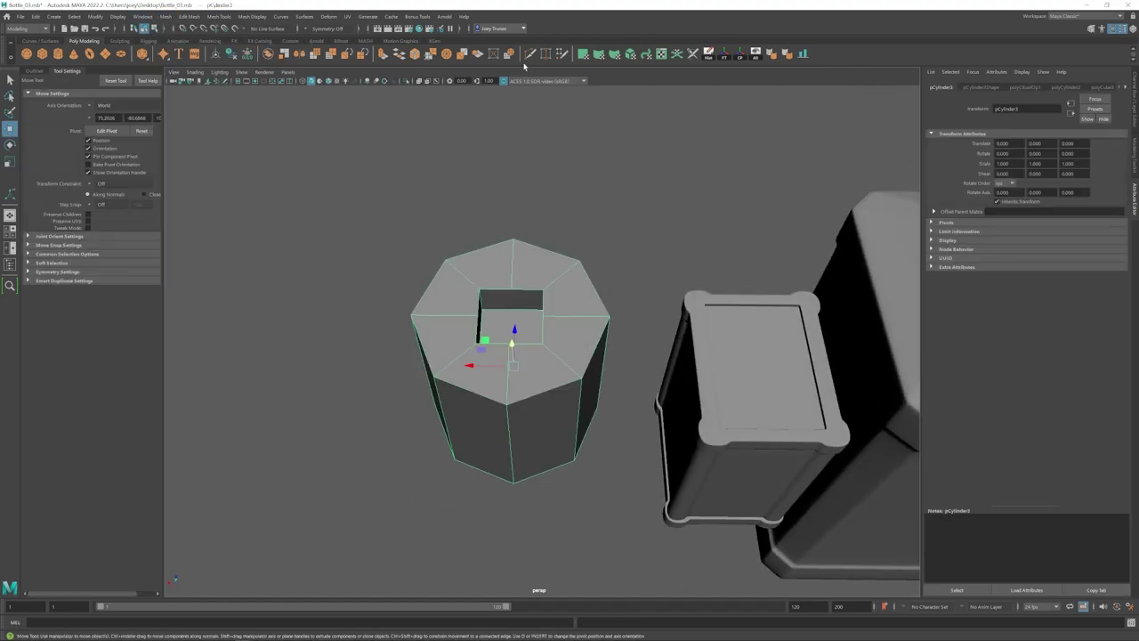
- Cut across the square recess in both directions with the Multi-Cut tool, connecting the midpoints of its opposite sides
click(529, 53)
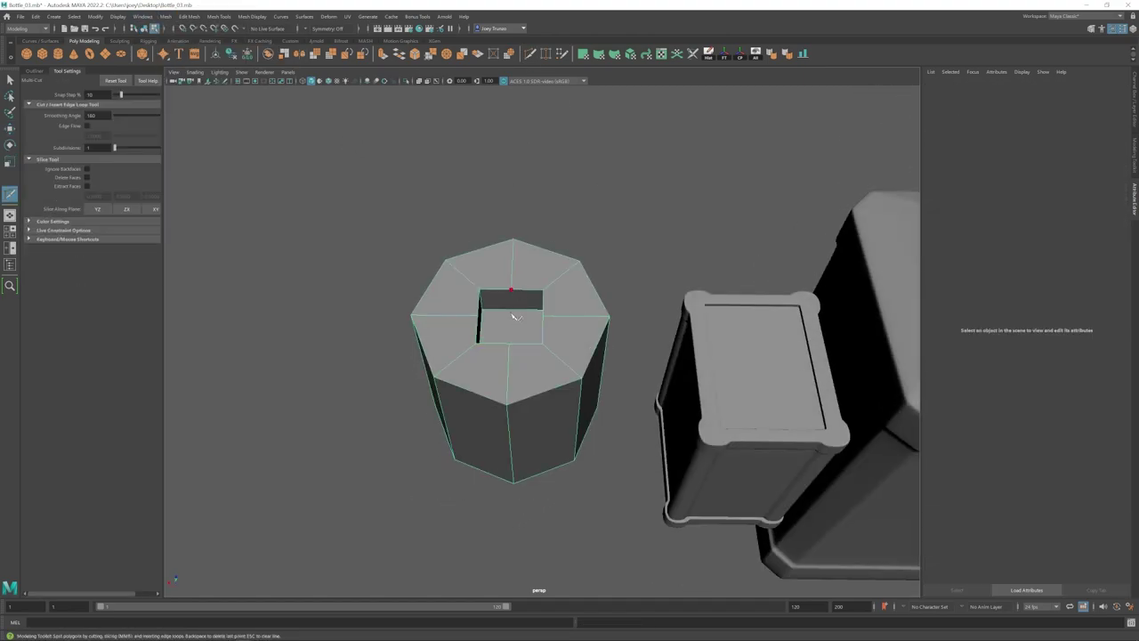
alt+drag(514, 317, 513, 374)
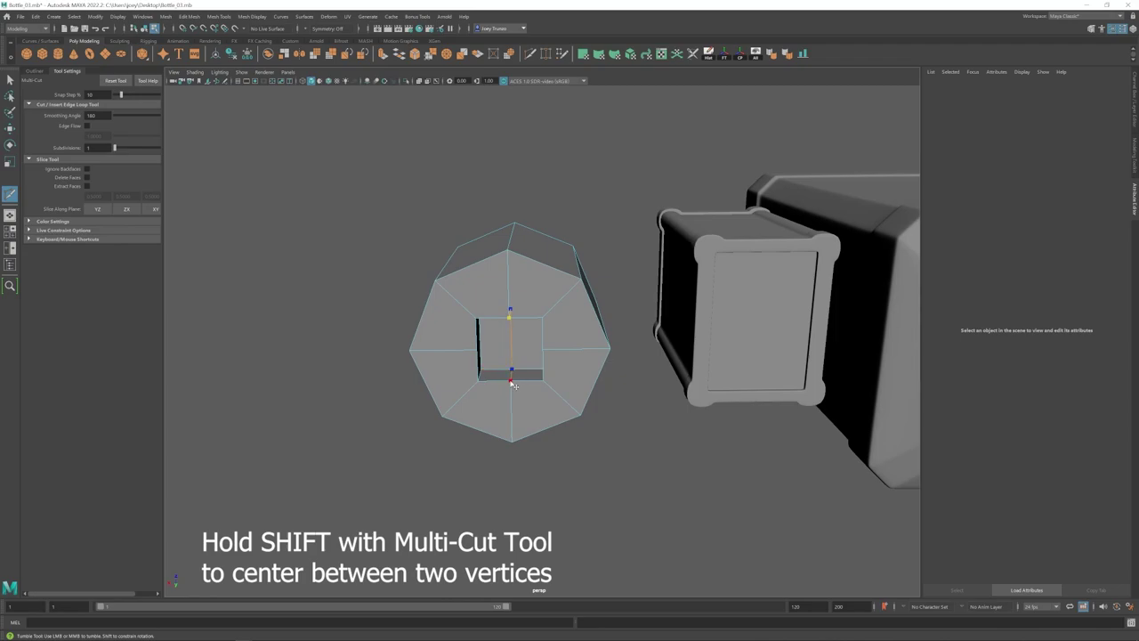
alt+right_drag(512, 382, 483, 348)
alt+drag(483, 348, 392, 369)
alt+middle_drag(391, 368, 378, 236)
alt+right_drag(378, 236, 534, 310)
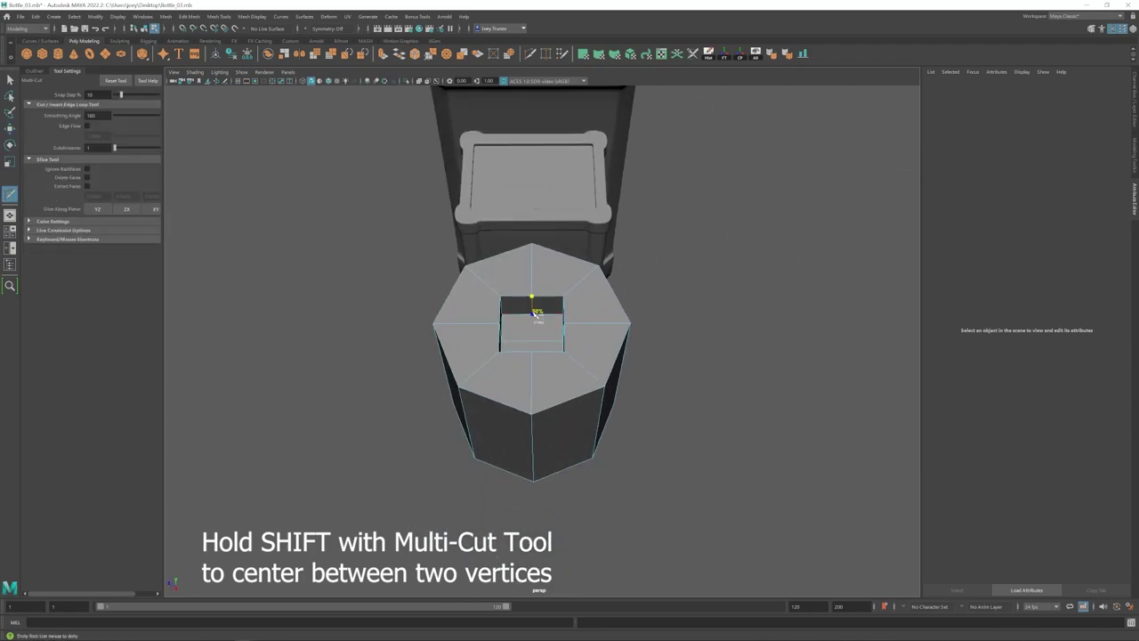
alt+drag(535, 312, 534, 401)
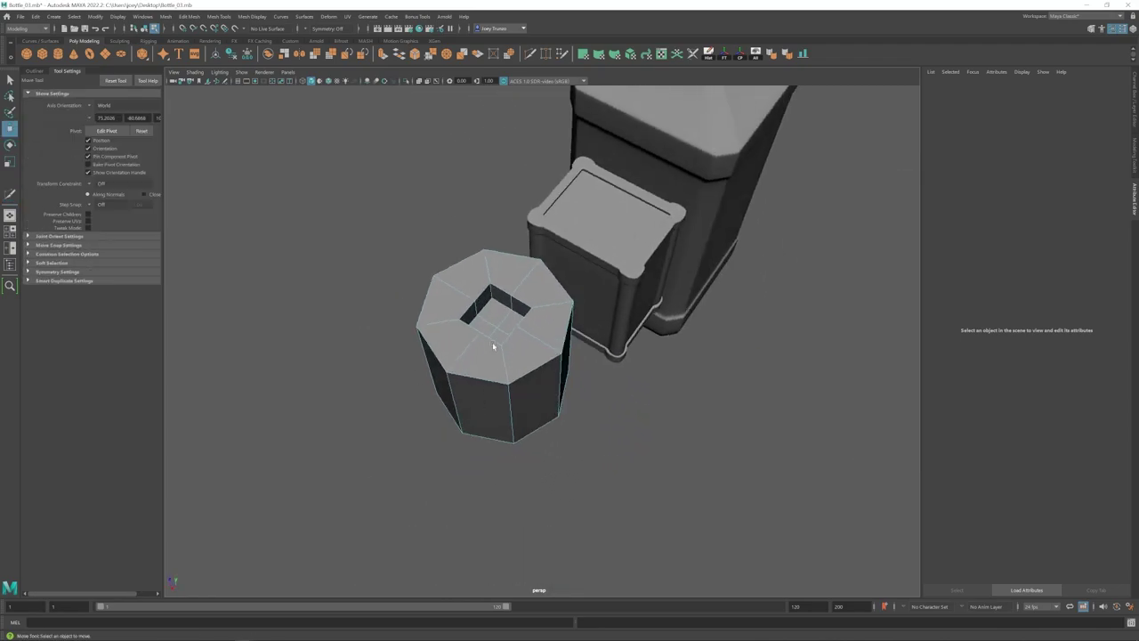
- Select the edges of the cylinder's square recess and bevel them
alt+right_drag(493, 347, 526, 336)
alt+drag(526, 337, 495, 321)
alt+right_drag(529, 288, 563, 294)
click(532, 290)
alt+drag(562, 294, 598, 308)
mouse_move(541, 258)
alt+mouse_down()
mouse_move(564, 252)
mouse_move(534, 267)
alt+mouse_up()
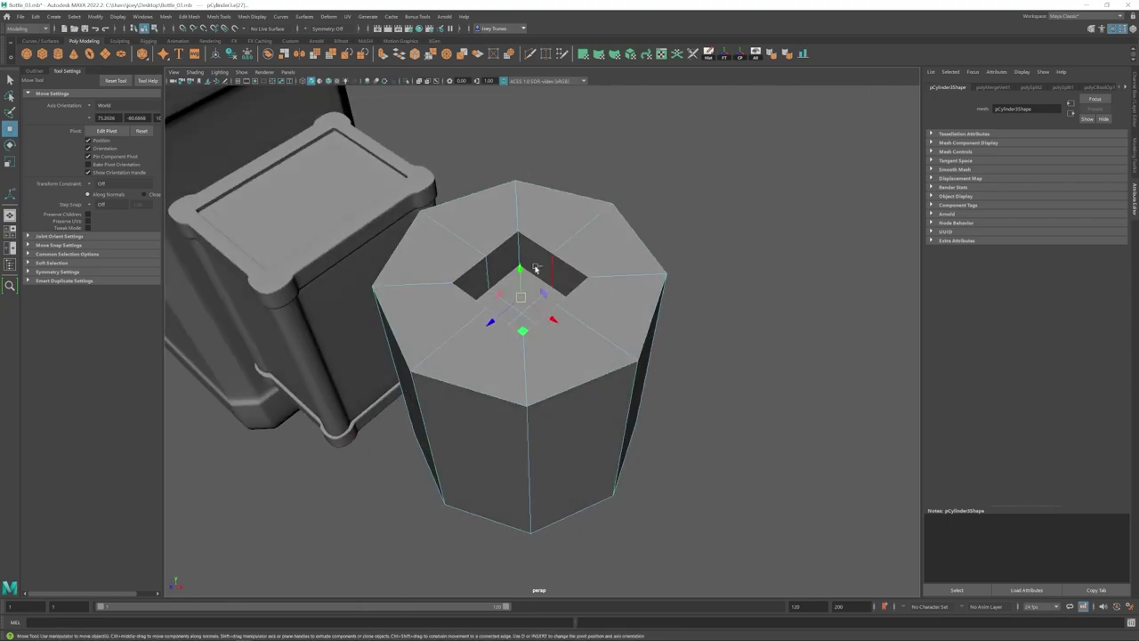
alt+drag(534, 307, 629, 318)
alt+right_drag(622, 331, 638, 377)
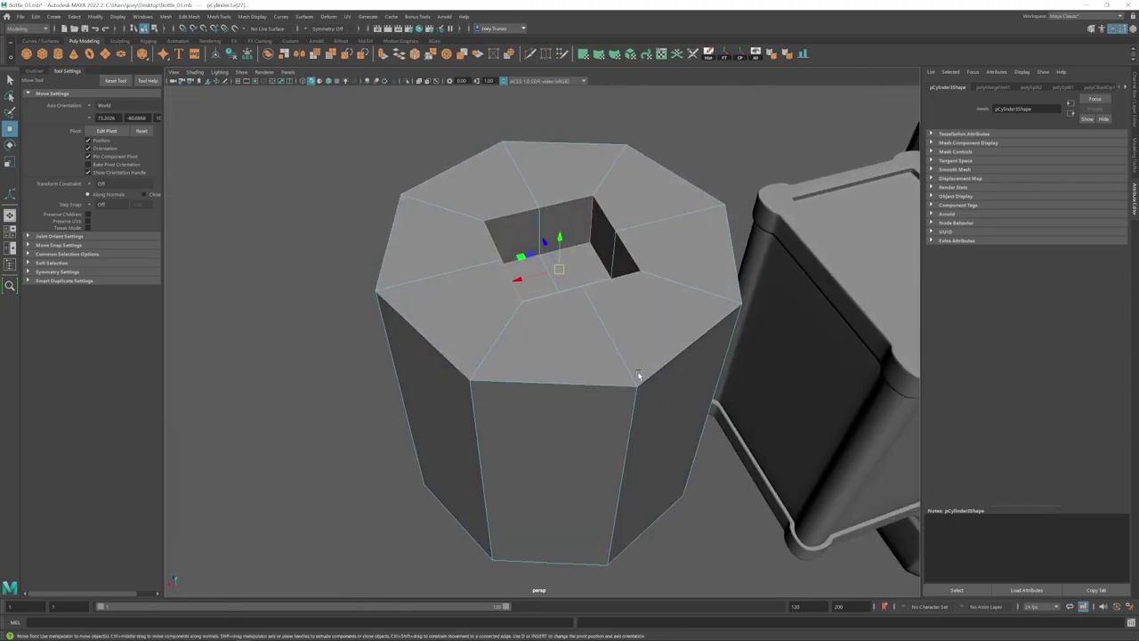
alt+middle_drag(638, 376, 598, 410)
click(190, 16)
click(199, 51)
- Set the recess bevel to a fraction of 0.116 with 2 segments and check the smooth preview
alt+drag(551, 318, 488, 279)
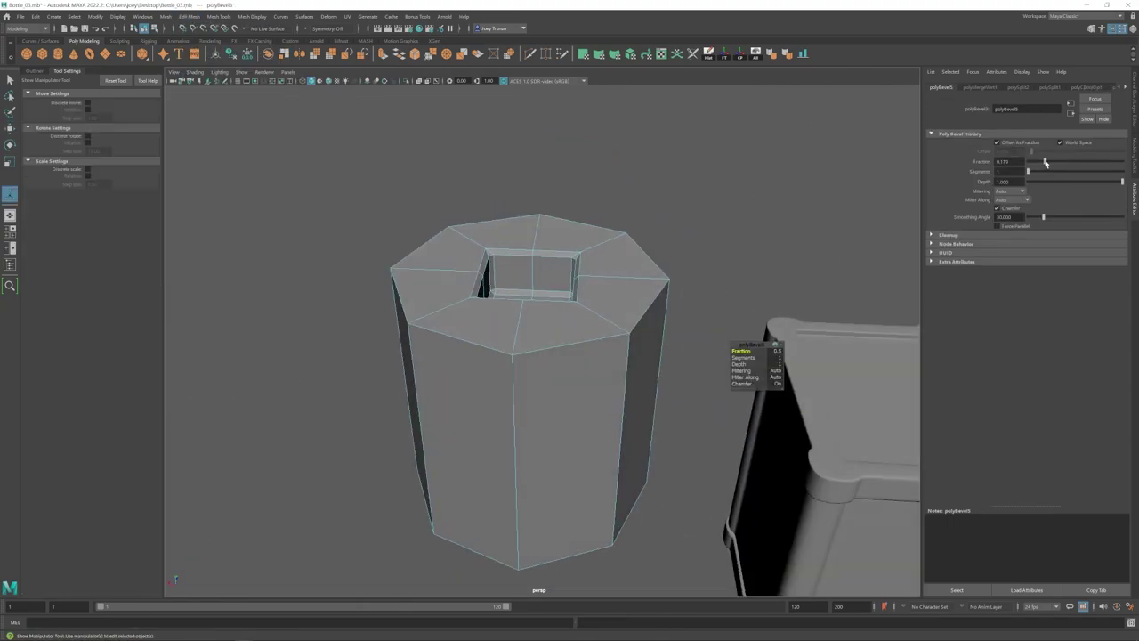
drag(1045, 163, 1045, 163)
alt+drag(609, 269, 560, 329)
drag(1040, 161, 1038, 161)
alt+drag(513, 366, 526, 329)
key(3)
key(1)
alt+right_drag(526, 329, 561, 341)
alt+drag(561, 340, 552, 332)
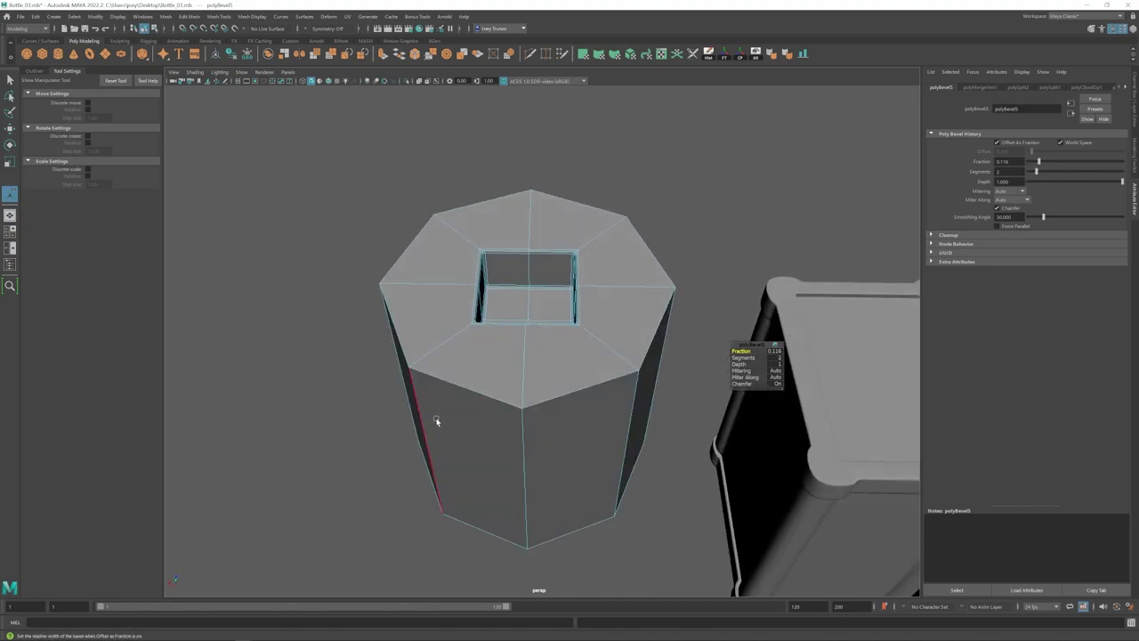
- Select the outer edge loop around the cylinder's top and bevel it
mouse_move(472, 366)
alt+mouse_down()
mouse_move(475, 391)
mouse_move(482, 351)
alt+mouse_up()
double_click(473, 353)
click(219, 16)
mouse_move(190, 16)
click(192, 47)
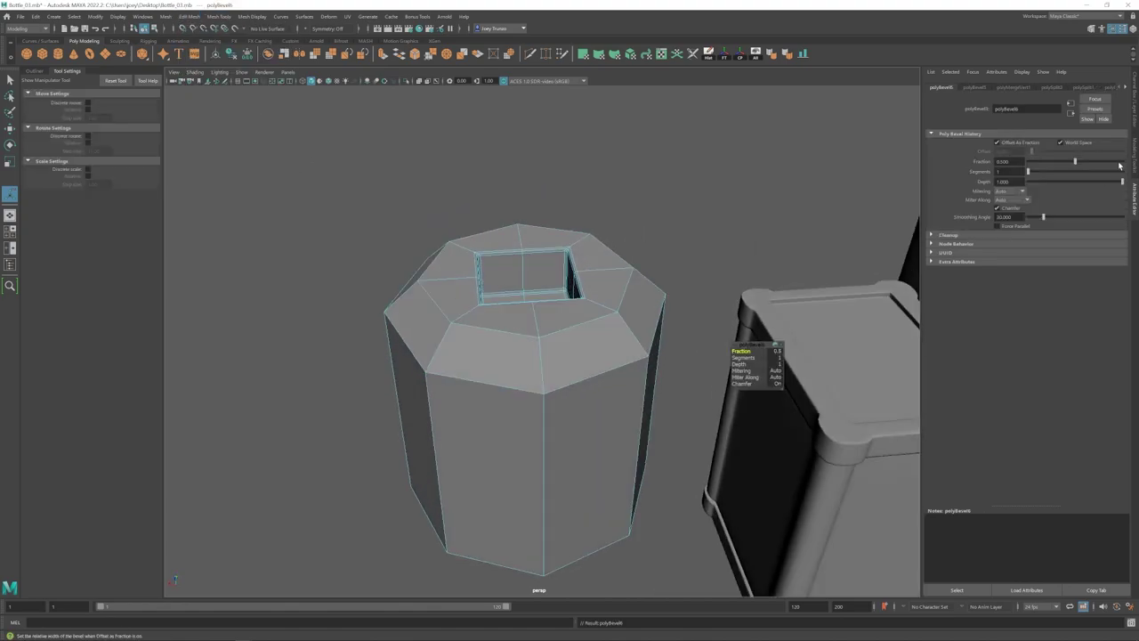
- Set the rim bevel to 2 segments and a fraction of 0.154, judging it in the smooth preview
click(1096, 172)
drag(1052, 162, 1050, 162)
key(3)
mouse_move(603, 348)
alt+mouse_down()
mouse_move(605, 320)
mouse_move(612, 361)
alt+mouse_up()
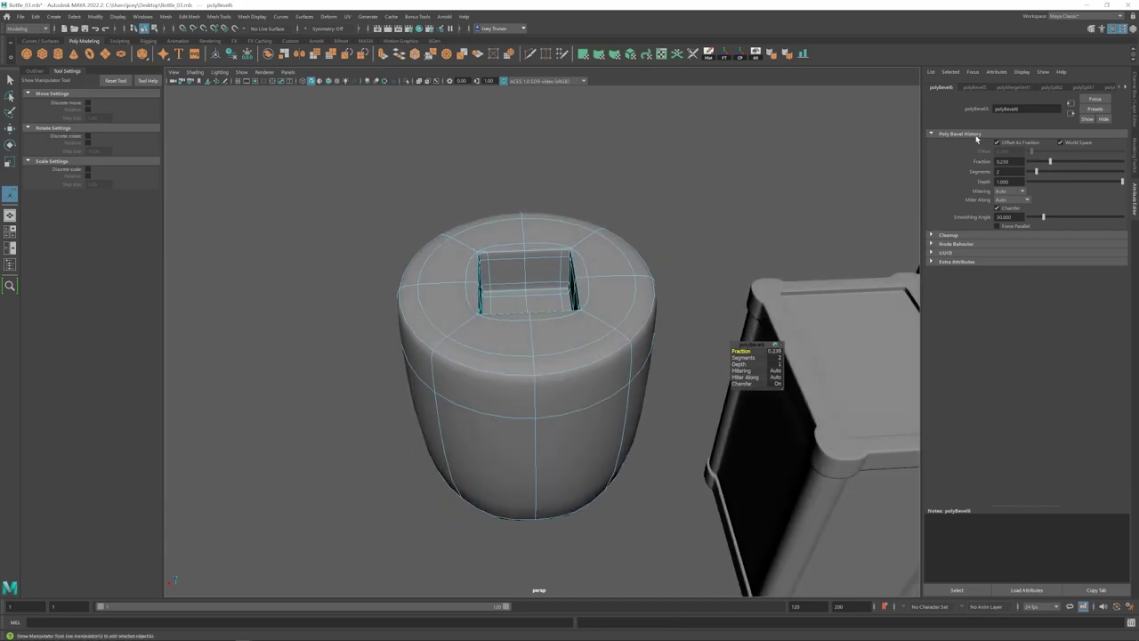
drag(1040, 162, 1043, 162)
alt+drag(580, 356, 598, 276)
key(q)
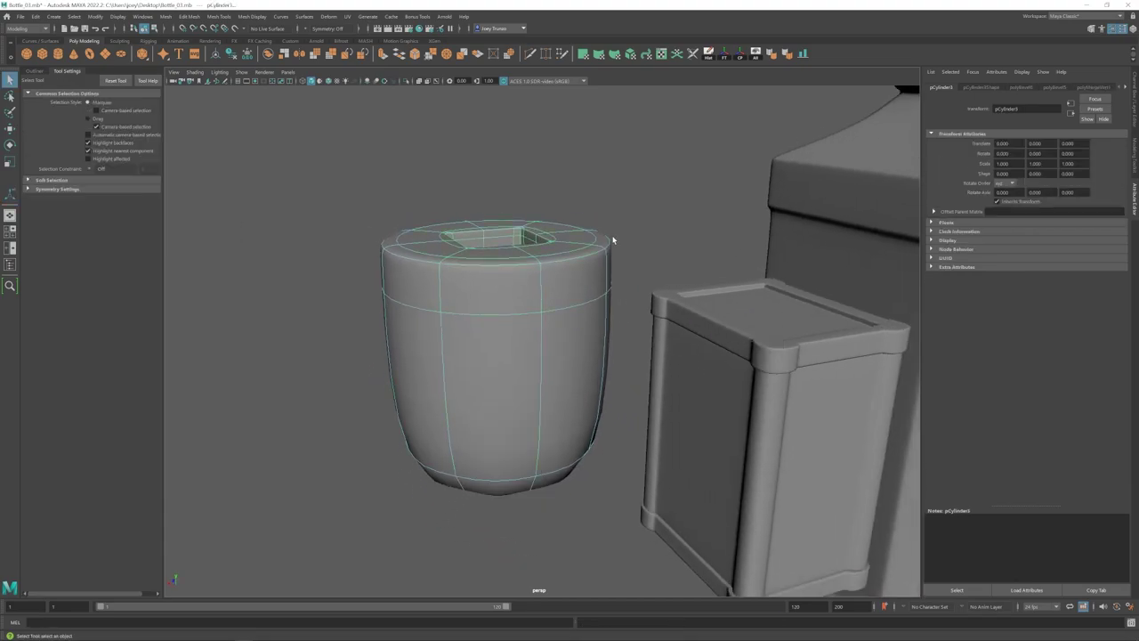
- Turn off the cylinder's smooth preview, select its bottom faces and delete them
key(1)
alt+drag(334, 307, 322, 278)
drag(287, 353, 454, 430)
alt+right_drag(494, 361, 391, 365)
drag(404, 467, 637, 329)
ctrl+drag(675, 220, 422, 313)
key(Delete)
- Raise the cylinder's open lower border to shorten it into a thin disc and check the smooth preview
alt+drag(561, 335, 539, 426)
key(w)
drag(532, 337, 575, 287)
right_drag(575, 287, 611, 261)
key(3)
click(614, 267)
alt+drag(592, 289, 571, 342)
alt+right_drag(570, 342, 544, 369)
alt+drag(544, 368, 543, 349)
click(523, 276)
- In wireframe display, select the vertices of the recess floor and move them vertically to set a shallow recess
key(1)
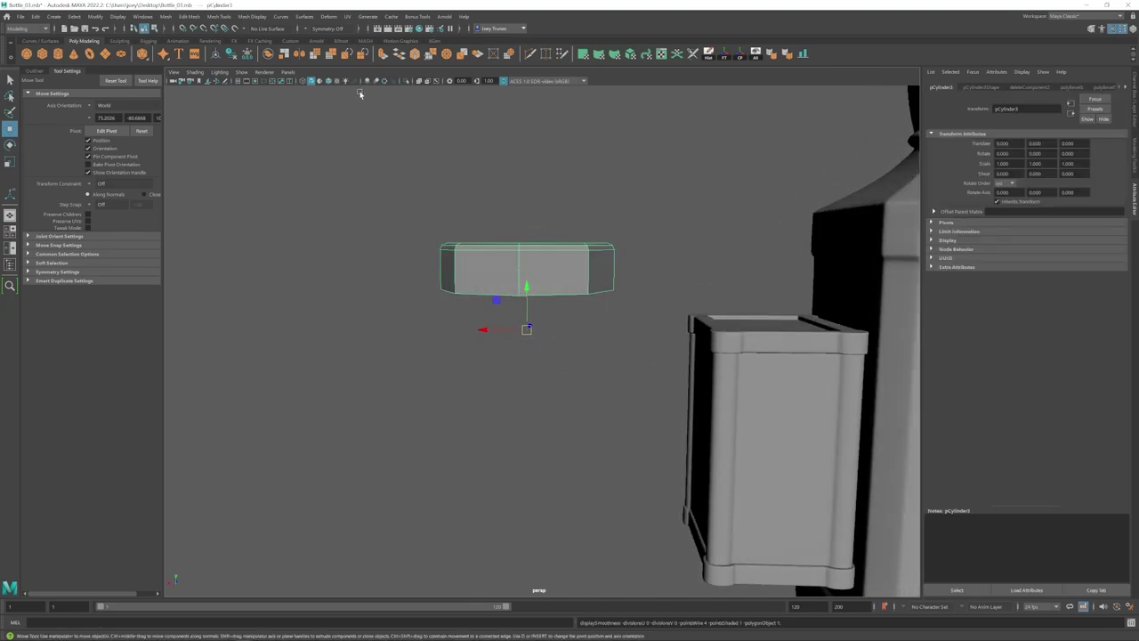
click(302, 81)
right_drag(557, 300, 520, 279)
alt+drag(520, 279, 569, 265)
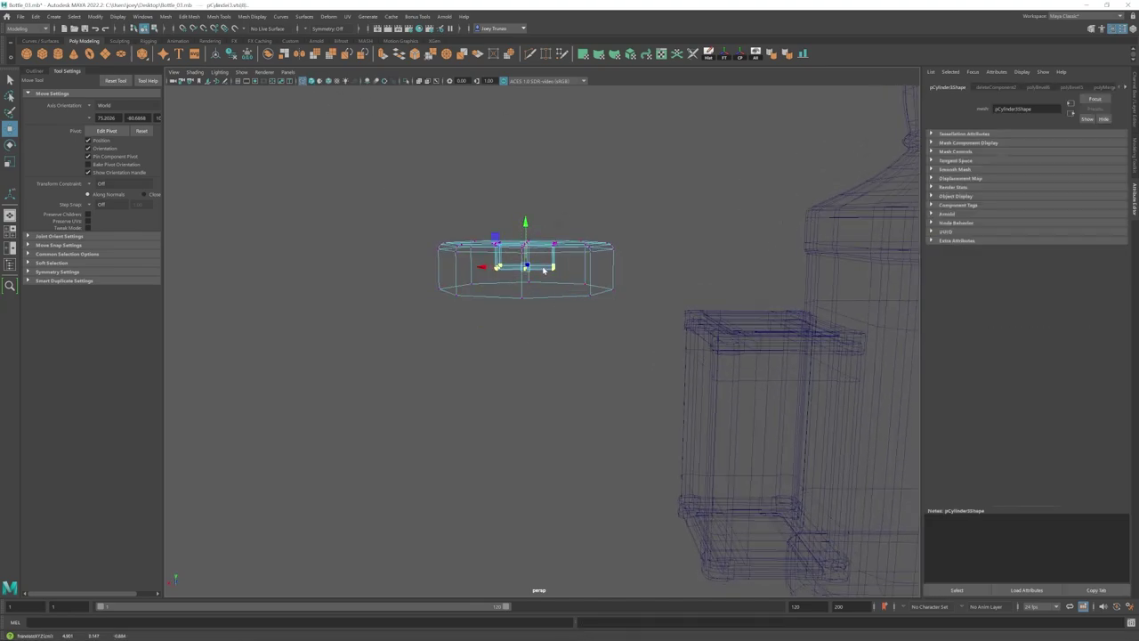
right_drag(544, 271, 580, 245)
alt+drag(557, 254, 545, 311)
- Return to shaded display and inspect the smoothed disc's rim and recess
click(310, 82)
key(3)
click(425, 211)
alt+right_drag(516, 312, 471, 298)
mouse_move(472, 298)
alt+mouse_down()
mouse_move(501, 348)
mouse_move(482, 330)
alt+mouse_up()
alt+right_drag(482, 331, 541, 327)
click(545, 326)
key(1)
alt+drag(552, 331, 544, 327)
- Select the disc's upper rim edge loops, bevel them with 1 segment and turn on the smooth preview
click(1072, 87)
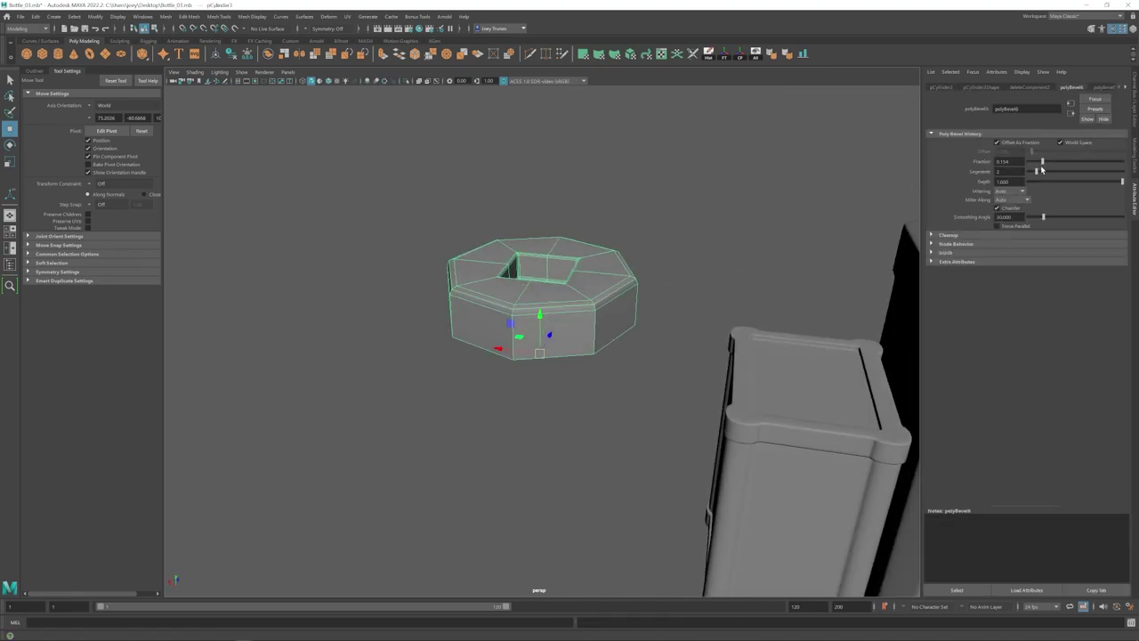
double_click(559, 299)
shift+double_click(560, 316)
click(219, 17)
click(199, 51)
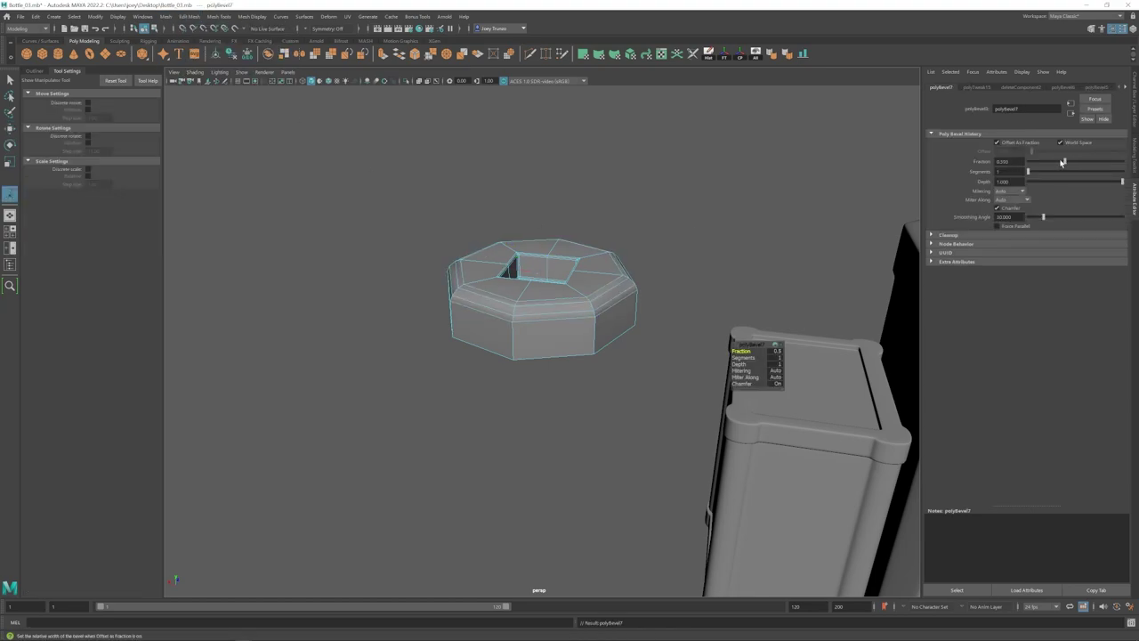
key(q)
key(3)
click(676, 267)
alt+right_drag(569, 331, 508, 335)
alt+drag(508, 336, 549, 338)
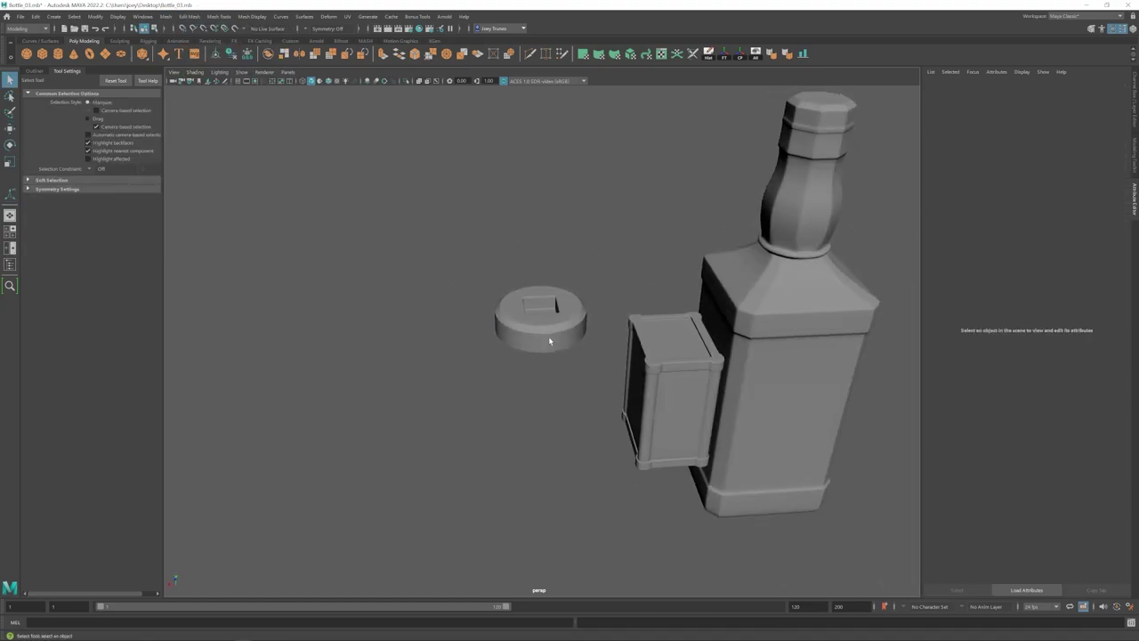
- Move the disc onto the box's lid, scale it down to bolt size and position it over the front corner
click(549, 338)
shift+click(661, 354)
alt+right_drag(660, 364, 734, 399)
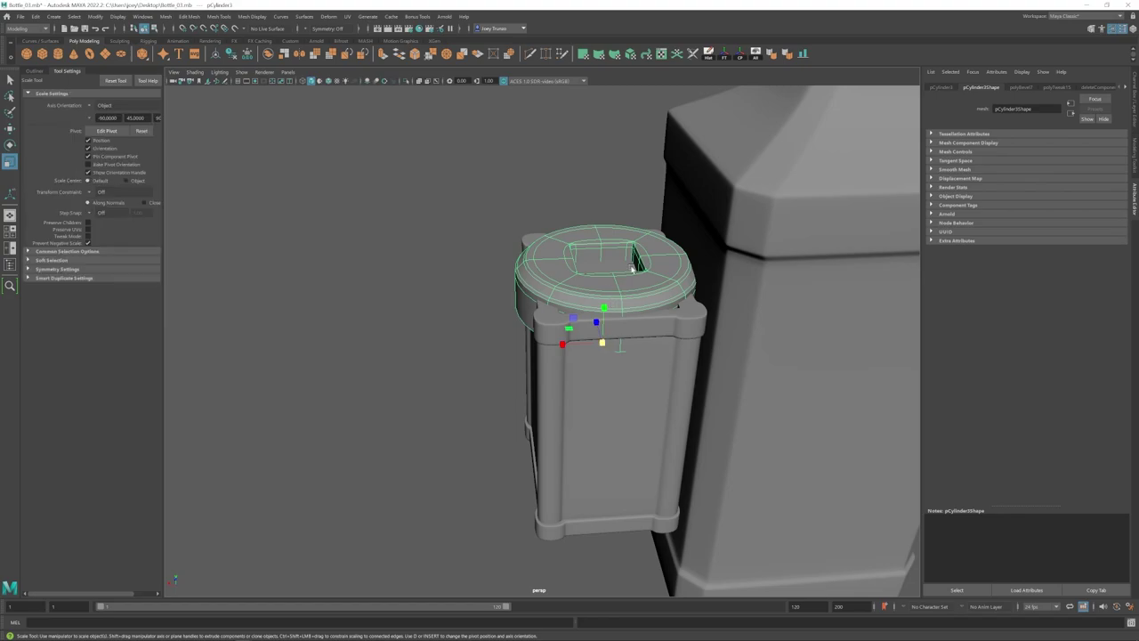
drag(605, 281, 562, 320)
key(w)
mouse_move(577, 230)
mouse_down()
mouse_move(577, 220)
mouse_move(579, 238)
mouse_up()
drag(538, 244, 453, 320)
- Lower the bolt disc so it sits on the lid's front corner
key(f)
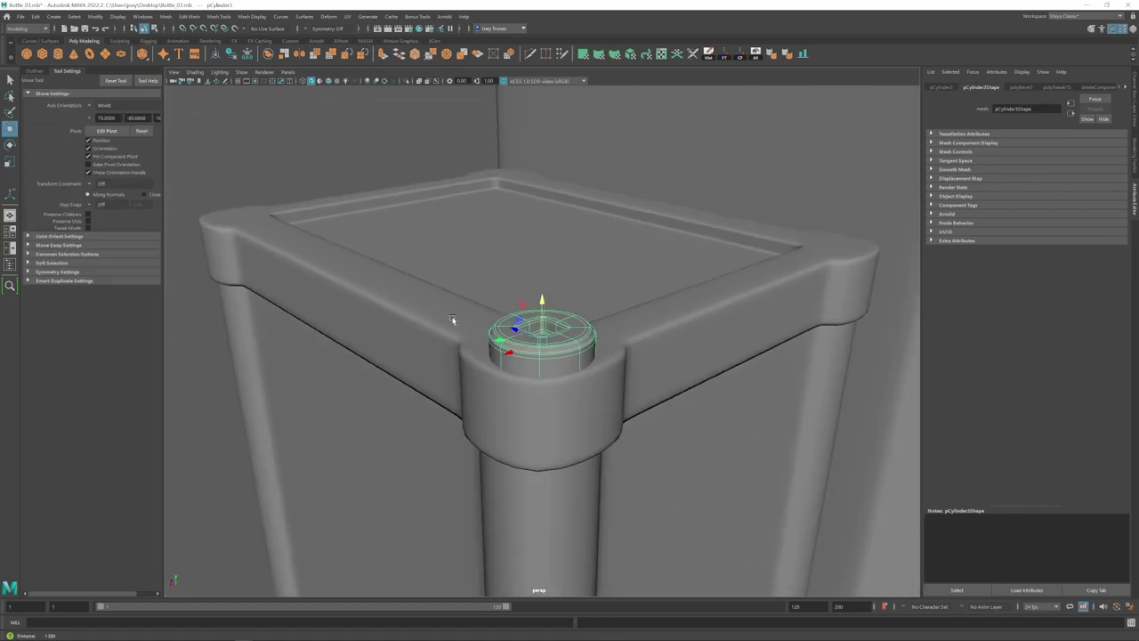
alt+right_drag(453, 320, 418, 316)
drag(542, 302, 542, 312)
alt+drag(542, 312, 539, 342)
key(r)
alt+drag(540, 342, 552, 333)
- Centre the bolt disc on the rounded corner as seen from above and adjust its scale slightly
key(w)
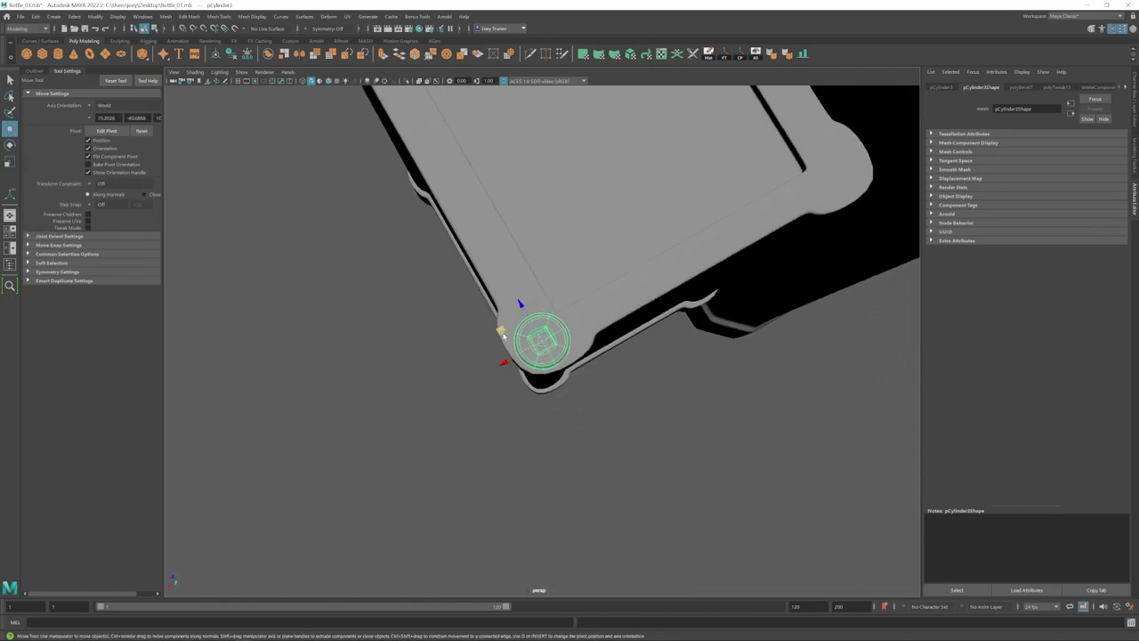
alt+drag(597, 379, 543, 337)
click(519, 382)
mouse_move(519, 381)
alt+right_down()
mouse_move(501, 376)
mouse_move(532, 374)
alt+right_up()
click(541, 340)
key(r)
drag(541, 340, 536, 340)
key(w)
- Check from several angles how the bolt sits on the lid's front corner and display it without smooth preview
click(481, 367)
alt+right_drag(481, 367, 448, 368)
mouse_move(448, 369)
alt+mouse_down()
mouse_move(470, 364)
mouse_move(442, 362)
alt+mouse_up()
alt+right_drag(442, 362, 521, 352)
alt+drag(520, 351, 550, 355)
click(550, 353)
alt+right_drag(525, 354, 557, 358)
alt+drag(557, 359, 552, 340)
key(1)
key(F10)
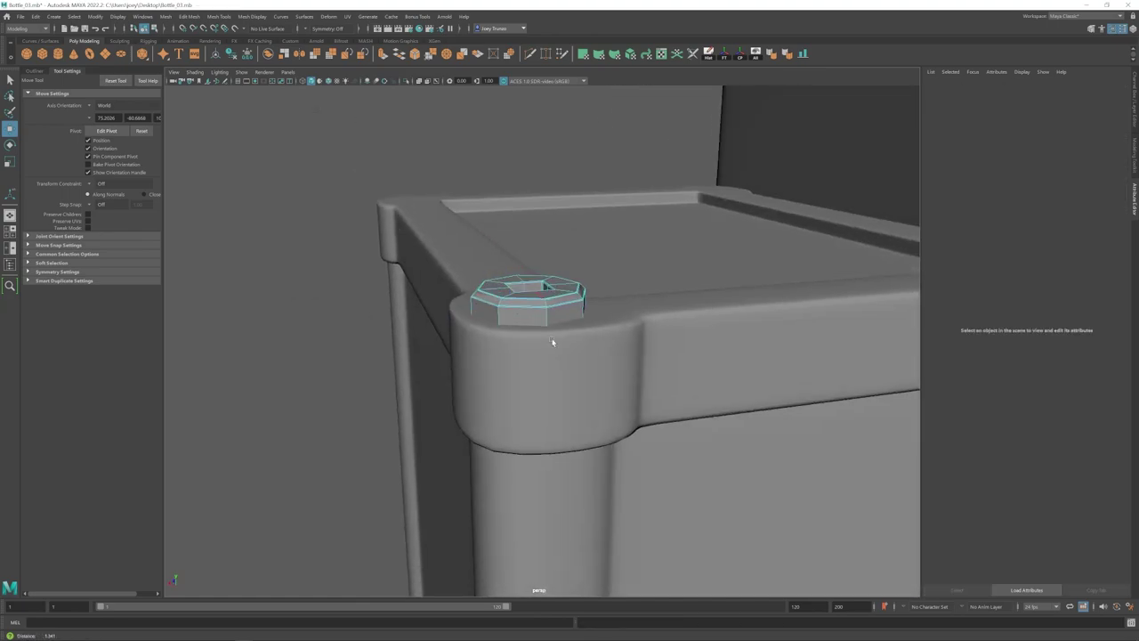
- Lower the whole bolt slightly so it sits deeper on the lid's front corner
mouse_move(552, 341)
alt+right_down()
mouse_move(583, 334)
mouse_move(521, 364)
mouse_move(556, 360)
alt+right_up()
click(510, 279)
key(q)
double_click(507, 281)
key(w)
click(612, 147)
click(547, 322)
drag(536, 281, 538, 286)
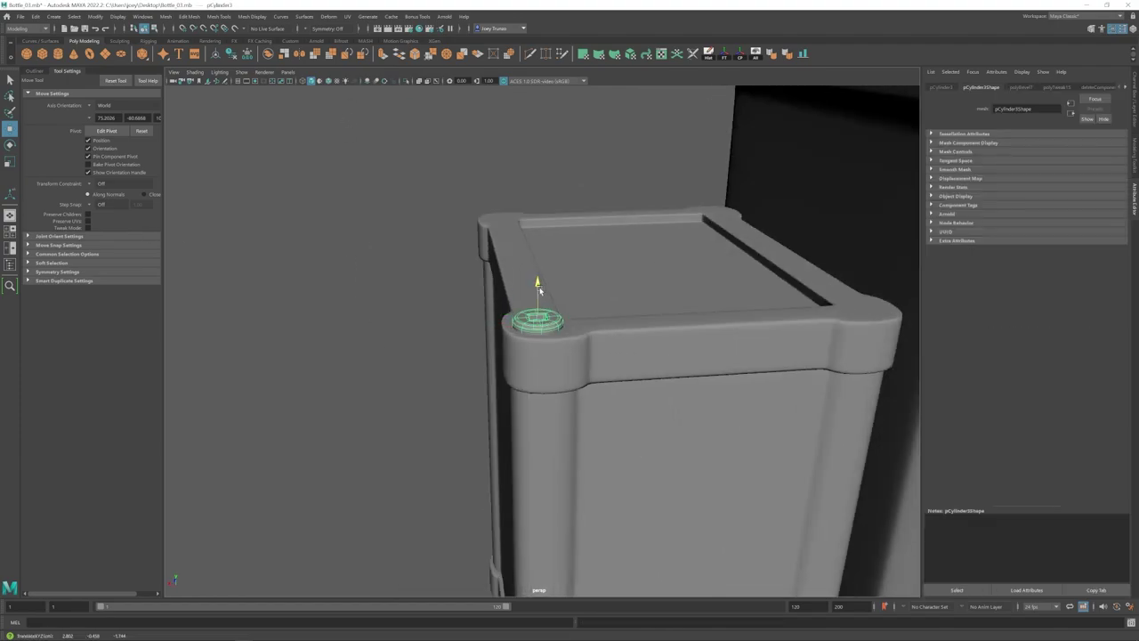
- Open the UV Editor for the corner bolt and isolate the bolt in the viewport
click(469, 360)
alt+right_drag(521, 378, 487, 381)
alt+drag(486, 381, 495, 386)
click(539, 336)
key(f)
alt+right_drag(539, 356, 536, 395)
alt+drag(536, 396, 570, 425)
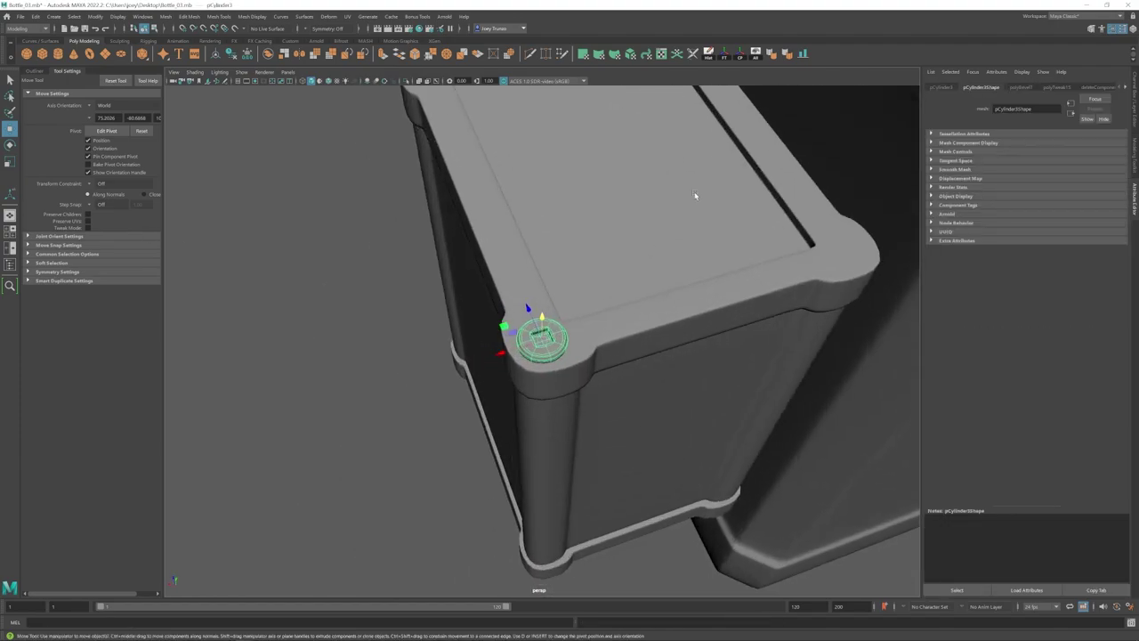
click(662, 55)
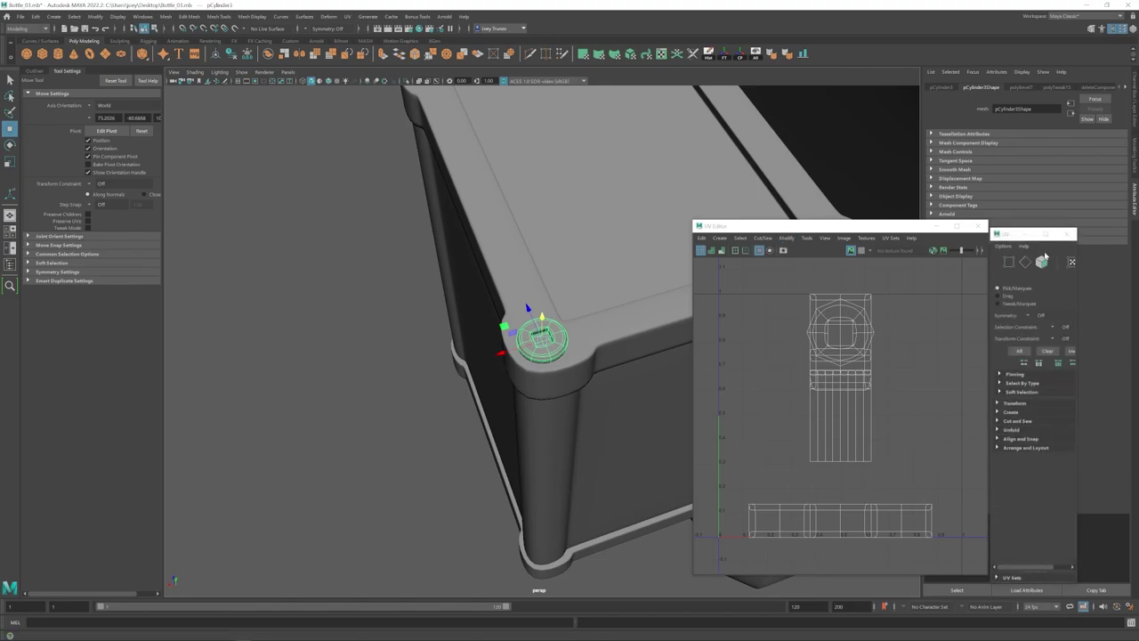
alt+right_drag(509, 210, 562, 373)
alt+middle_drag(562, 374, 483, 351)
click(406, 81)
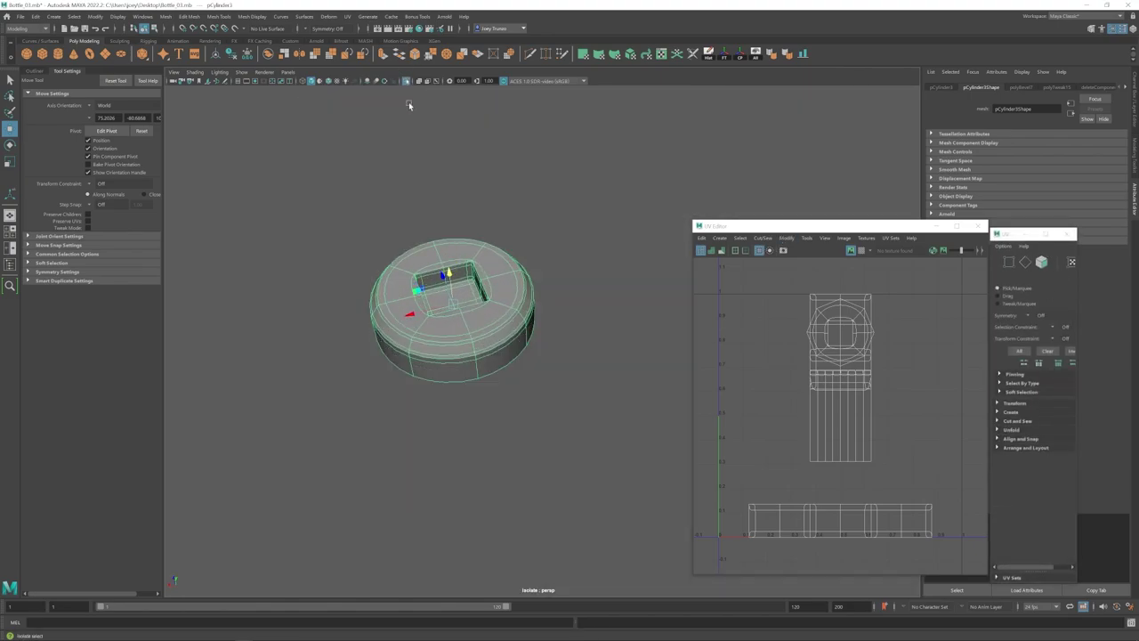
- Apply a mesh Smooth to the isolated bolt with 1 division level
alt+right_drag(459, 322, 427, 322)
alt+drag(427, 322, 433, 300)
click(167, 17)
click(189, 112)
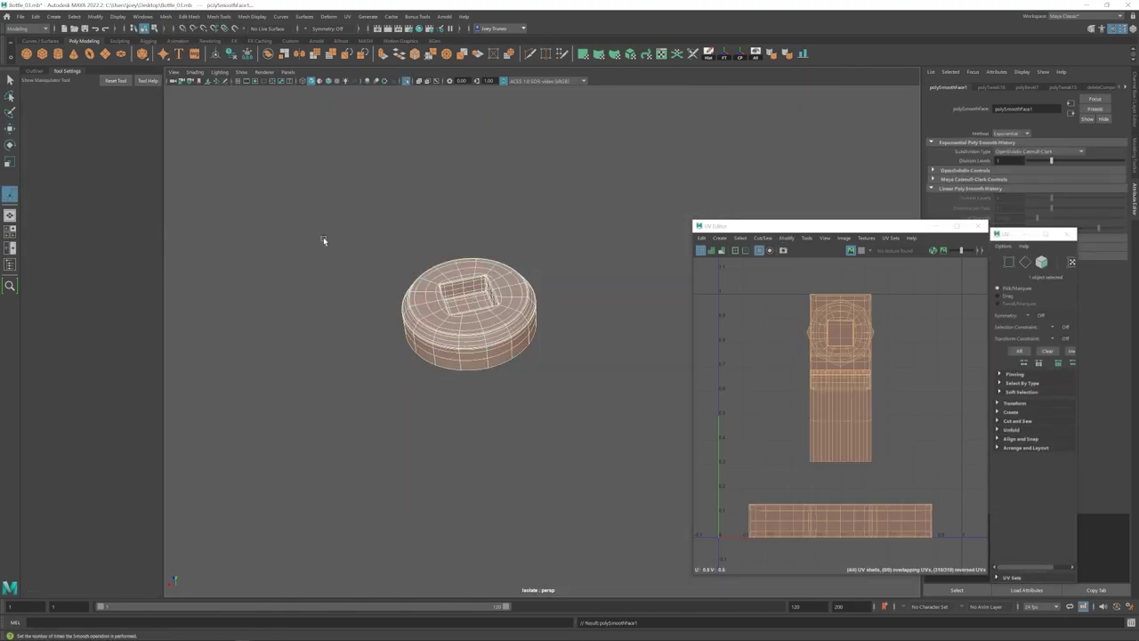
click(328, 243)
alt+right_drag(382, 342, 346, 347)
alt+drag(346, 347, 348, 322)
- Show the full scene again and set the bolt's smooth Division Levels to 2
click(405, 81)
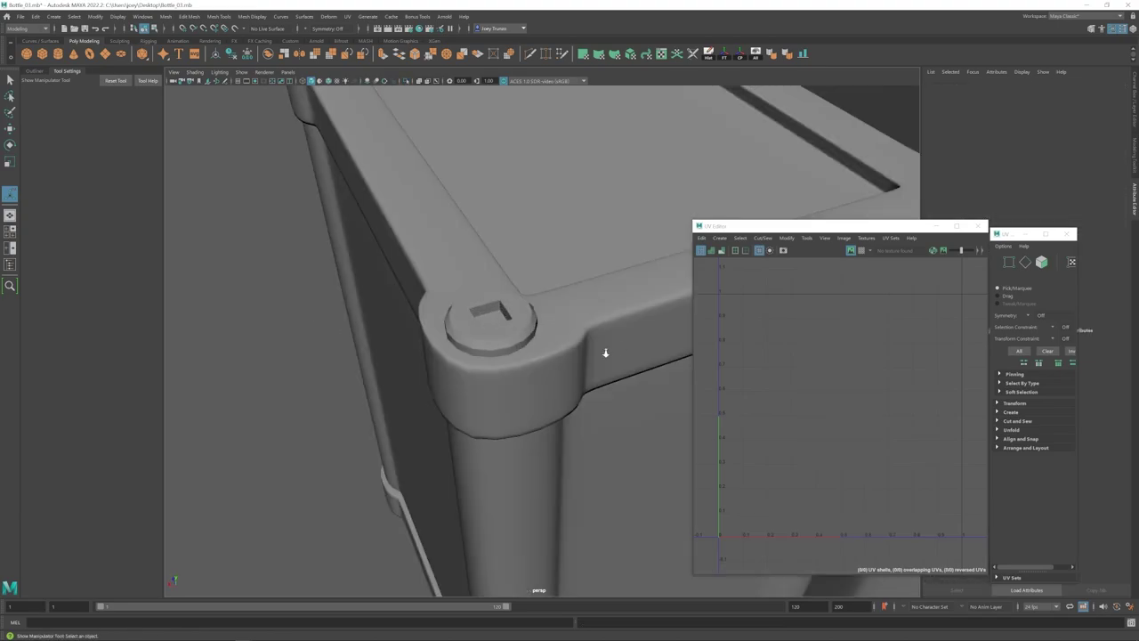
alt+right_drag(605, 353, 534, 349)
alt+drag(534, 349, 473, 348)
alt+right_drag(473, 348, 534, 334)
click(511, 322)
click(1030, 87)
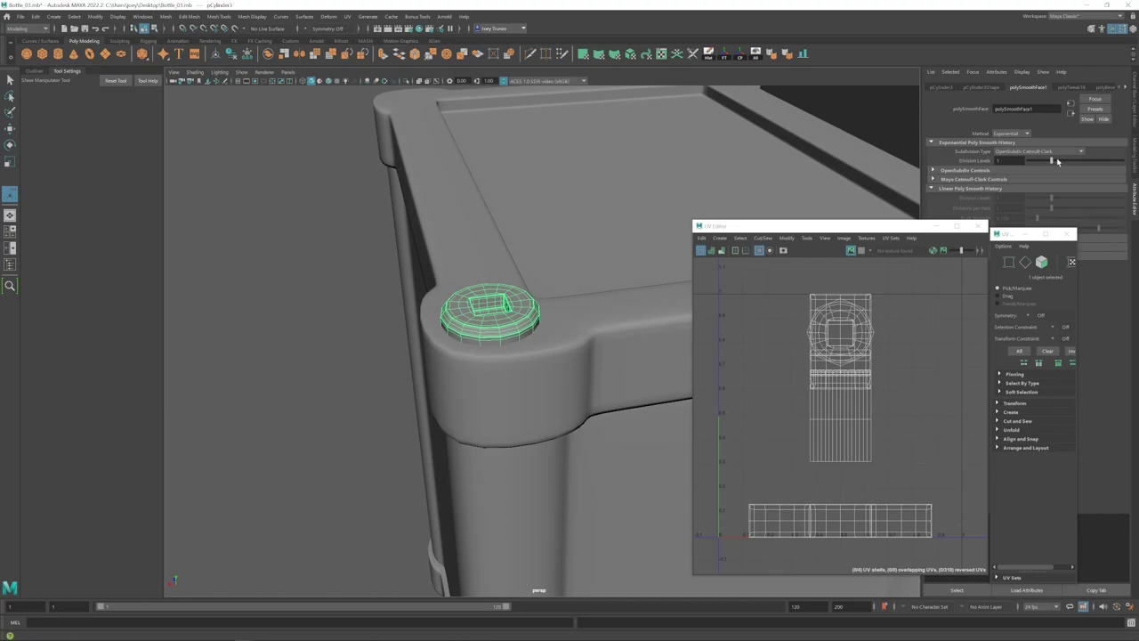
drag(1064, 162, 1069, 162)
alt+middle_drag(464, 339, 493, 354)
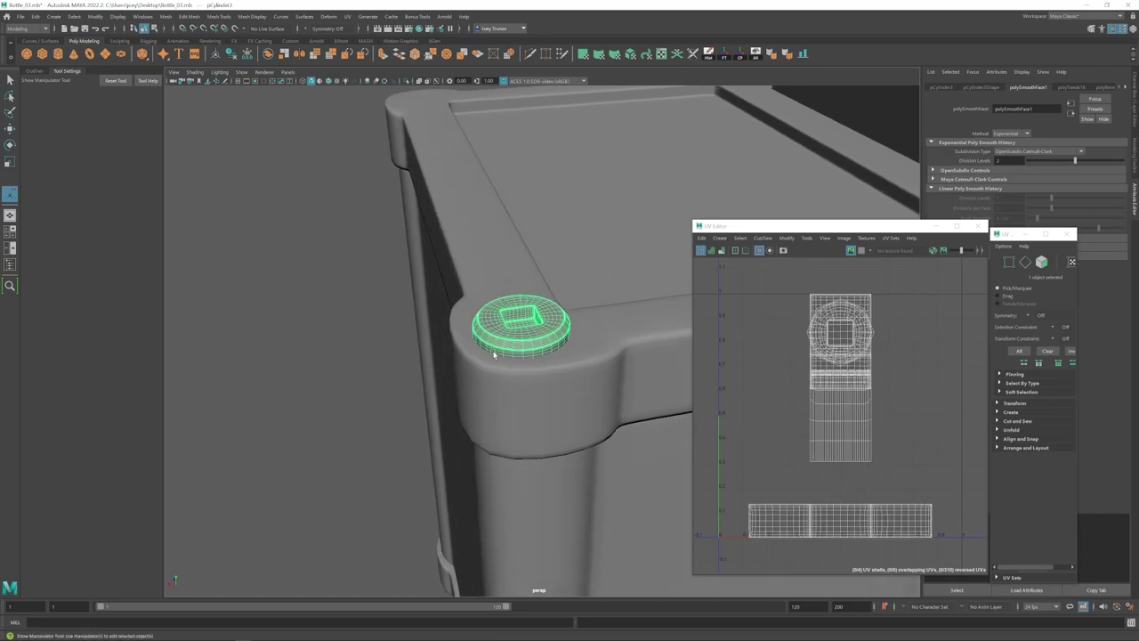
- Isolate the bolt and delete the redundant horizontal edge loops on its bevelled rim and outer side wall
alt+right_drag(492, 353, 583, 354)
key(w)
click(406, 81)
alt+middle_drag(452, 340, 502, 346)
right_drag(502, 346, 502, 313)
alt+right_drag(502, 333, 513, 365)
double_click(495, 370)
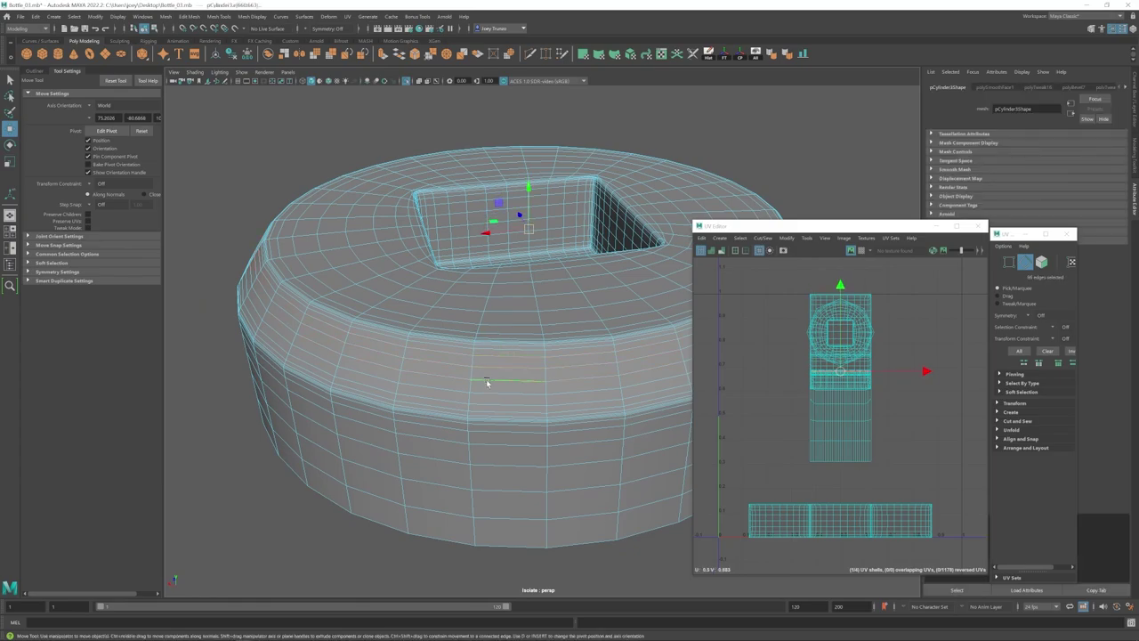
alt+drag(426, 395, 377, 338)
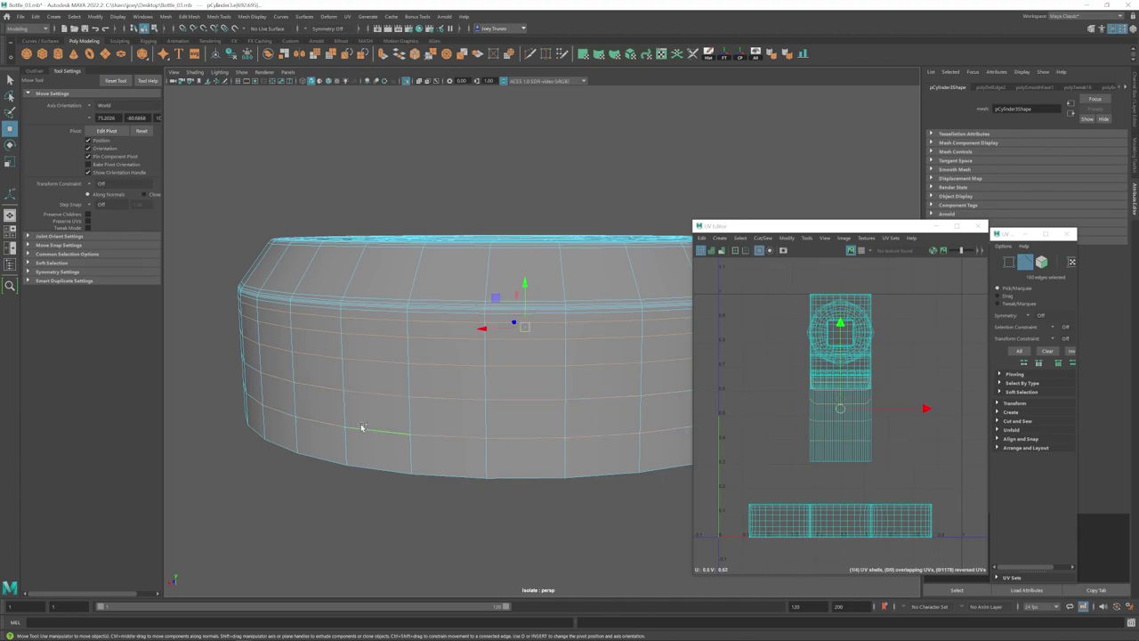
key(ctrl+Delete)
- Delete the redundant edge loops on the bolt's top face and on the walls of its square recess
alt+drag(415, 311, 397, 348)
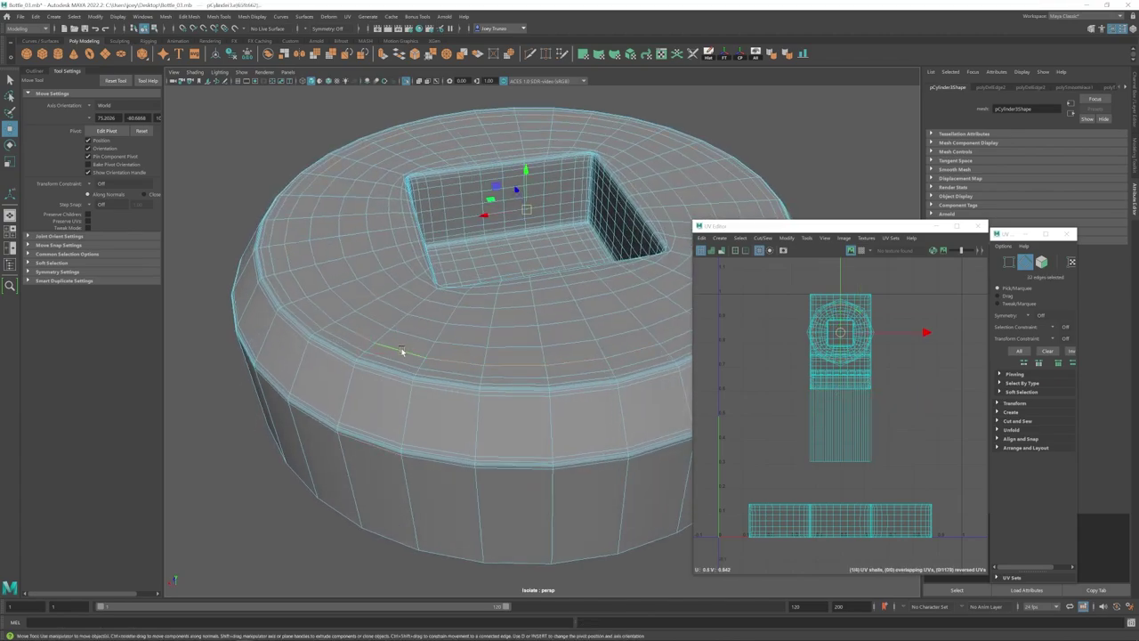
key(ctrl+Delete)
scroll(447, 351, down, 5)
alt+drag(503, 343, 448, 338)
alt+right_drag(447, 338, 544, 381)
double_click(441, 286)
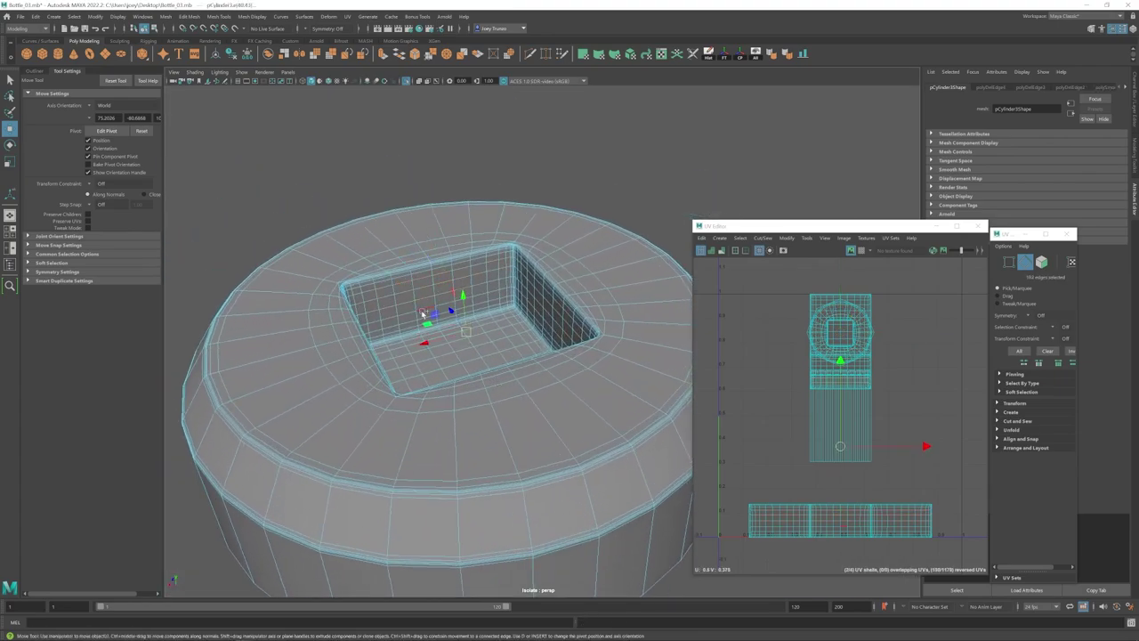
alt+drag(415, 305, 438, 354)
double_click(415, 316)
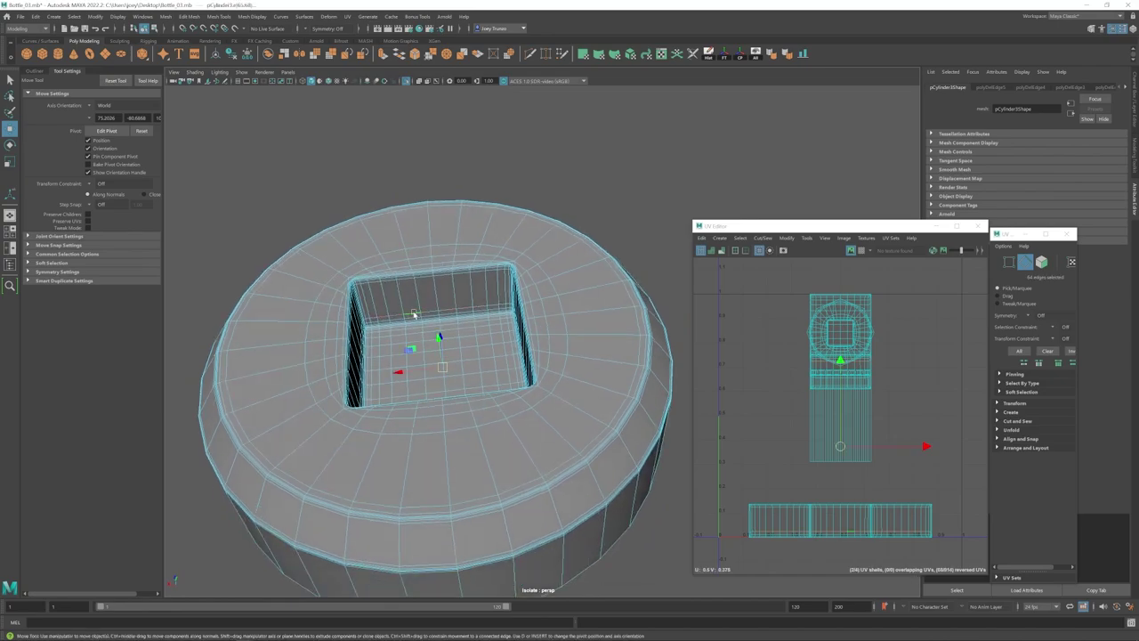
key(ctrl+Delete)
- Return to object mode in the full scene, freeze the bolt's transformations and delete its construction history
alt+right_drag(415, 318, 302, 371)
key(F8)
alt+drag(460, 339, 449, 358)
click(406, 81)
click(191, 374)
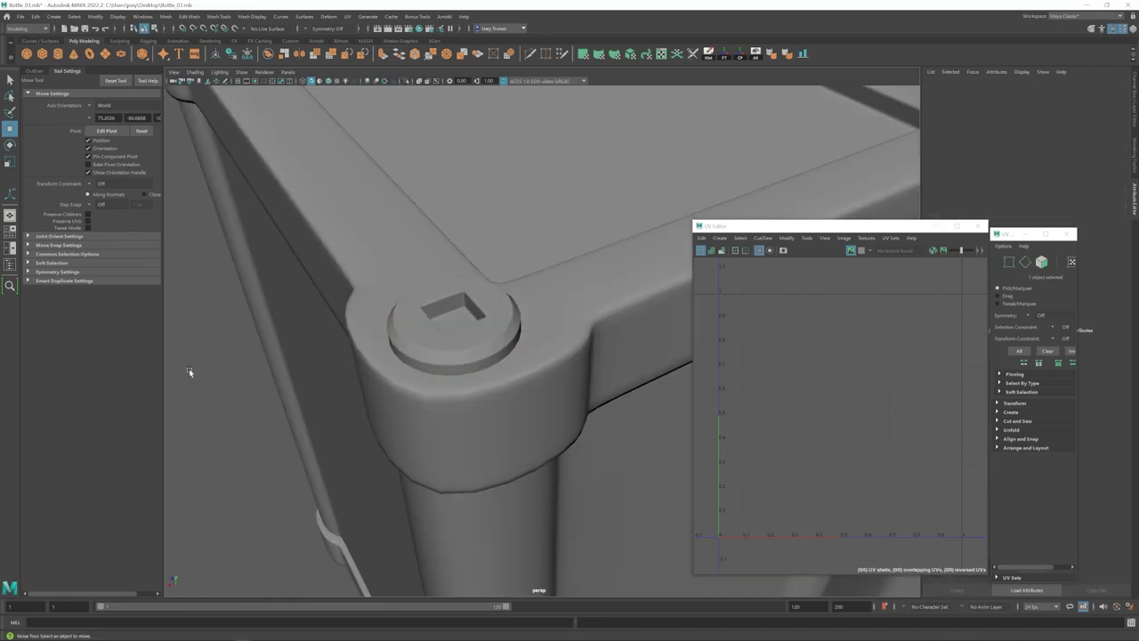
alt+right_drag(191, 374, 134, 391)
click(499, 332)
alt+right_drag(500, 334, 623, 414)
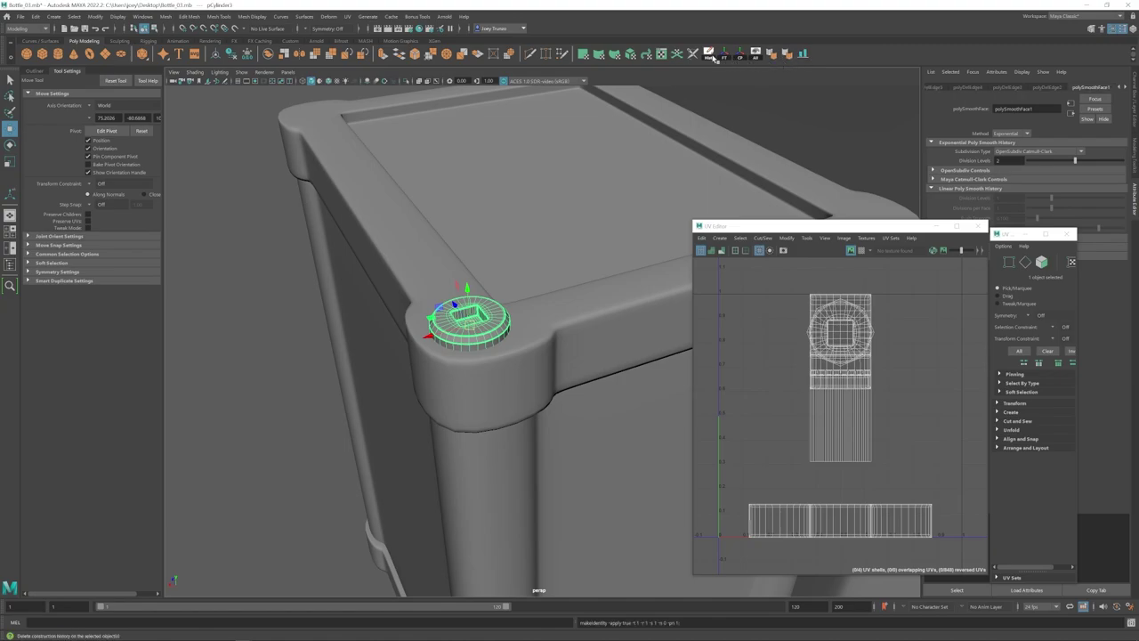
- Project the bolt's UVs from the camera view, then unfold and lay out the resulting shell
click(347, 16)
click(381, 88)
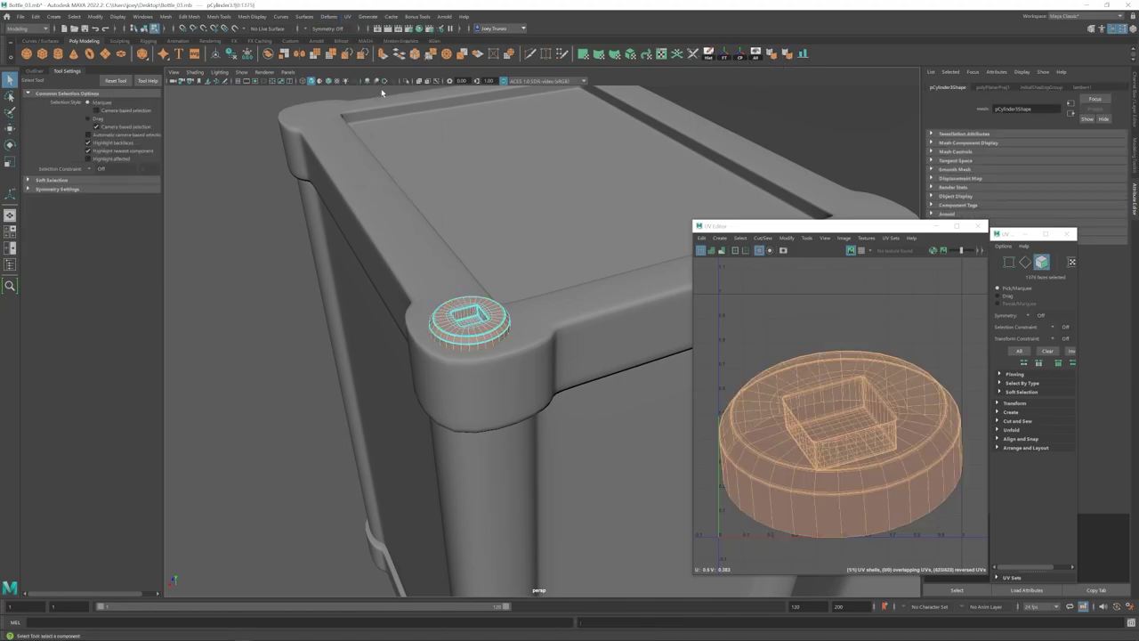
key(w)
right_drag(836, 407, 776, 348)
click(881, 430)
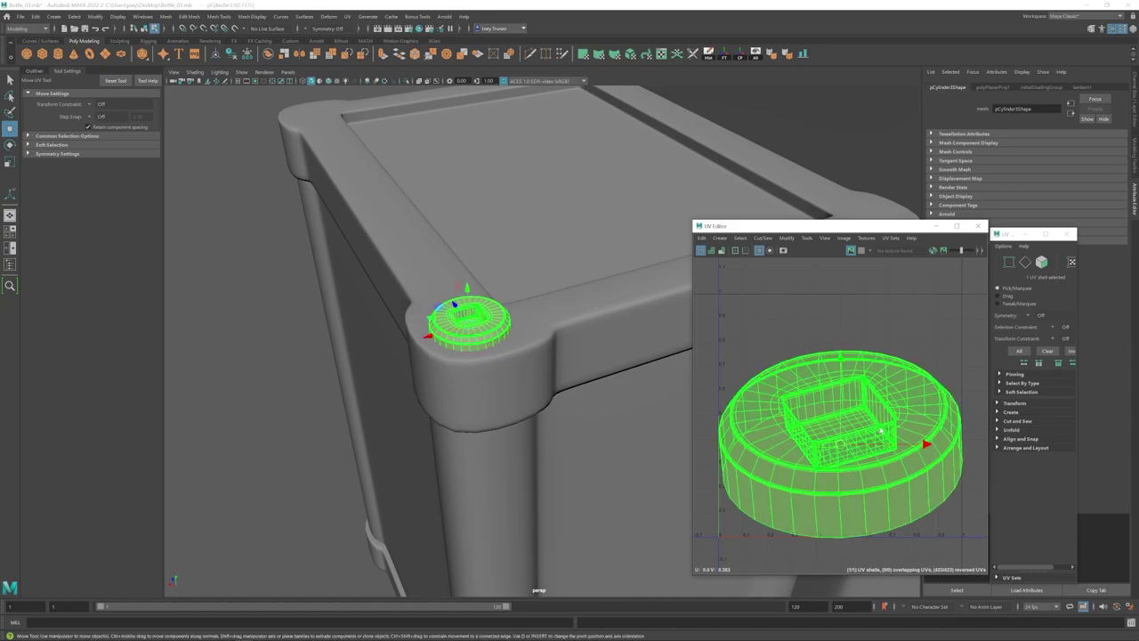
key(ctrl+l)
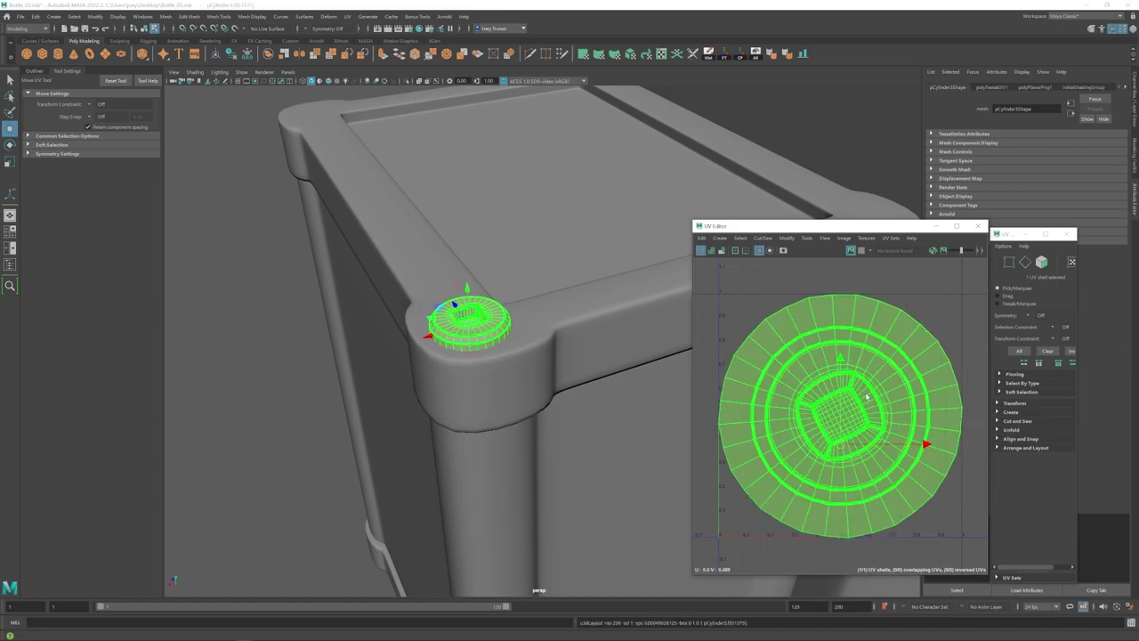
- Check the bolt's UV distortion with the checker map turned on and hide the map again
click(864, 260)
key(ctrl+z)
click(862, 250)
alt+drag(452, 350, 491, 416)
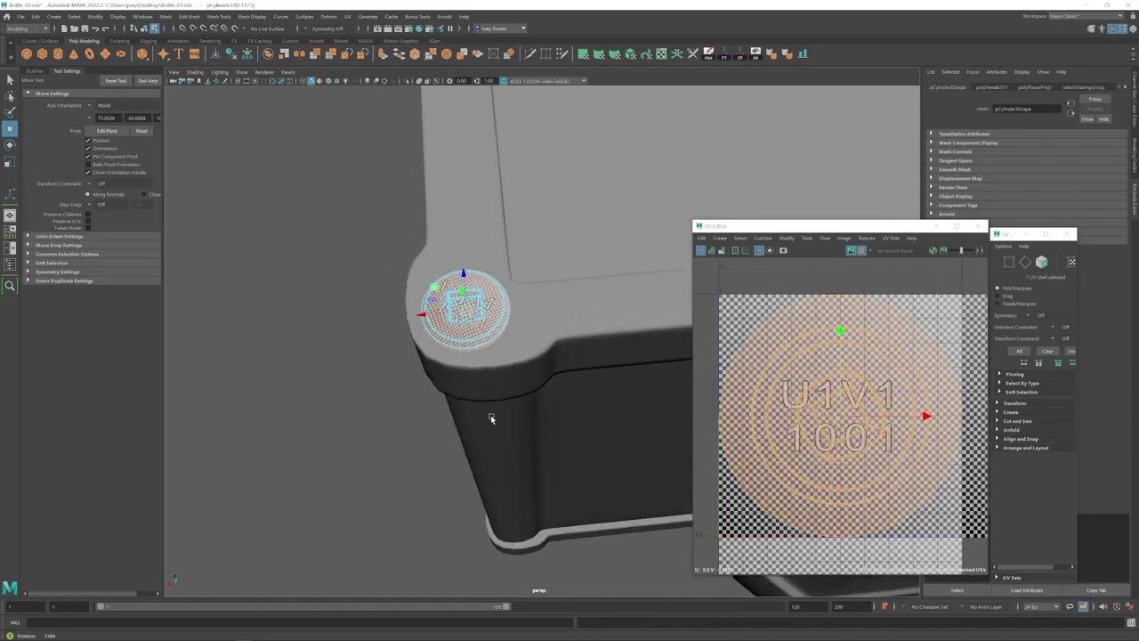
alt+right_drag(491, 416, 557, 429)
alt+drag(550, 430, 510, 368)
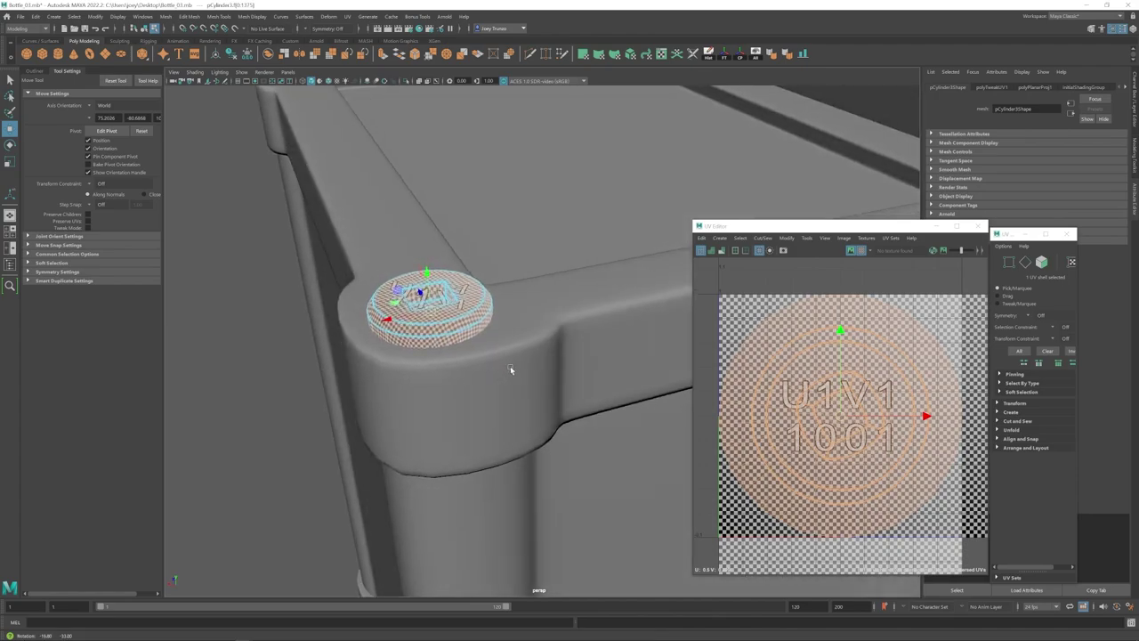
click(861, 251)
- Shrink the bolt's UV shell slightly, move it outside the 0–1 tile and close the UV Editor
scroll(844, 430, down, 6)
alt+middle_drag(846, 468, 834, 441)
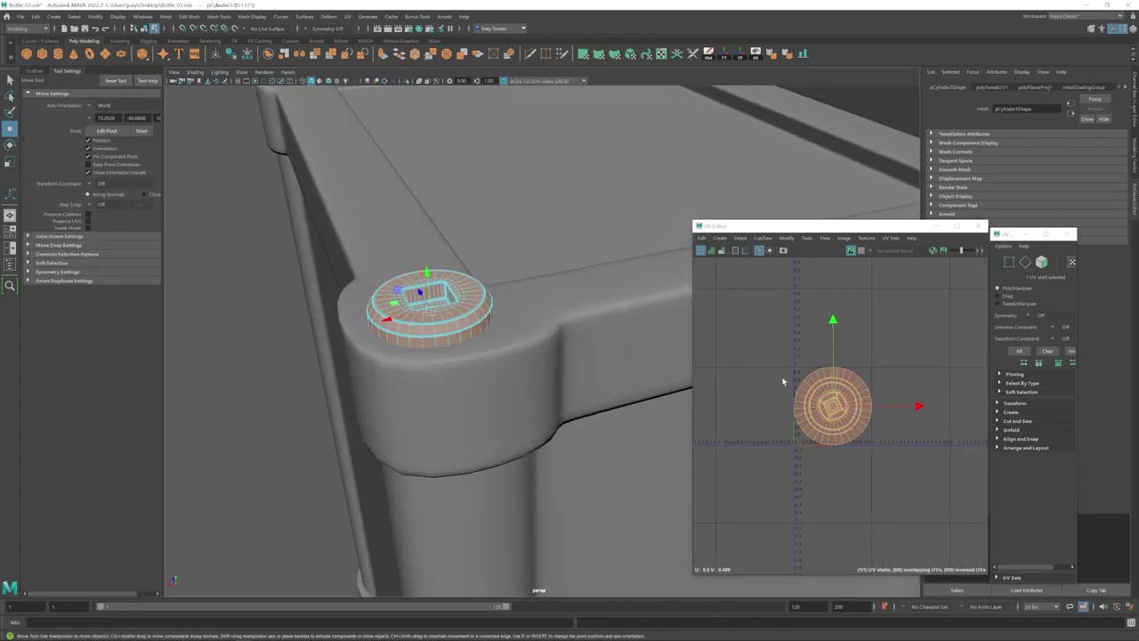
drag(834, 408, 743, 328)
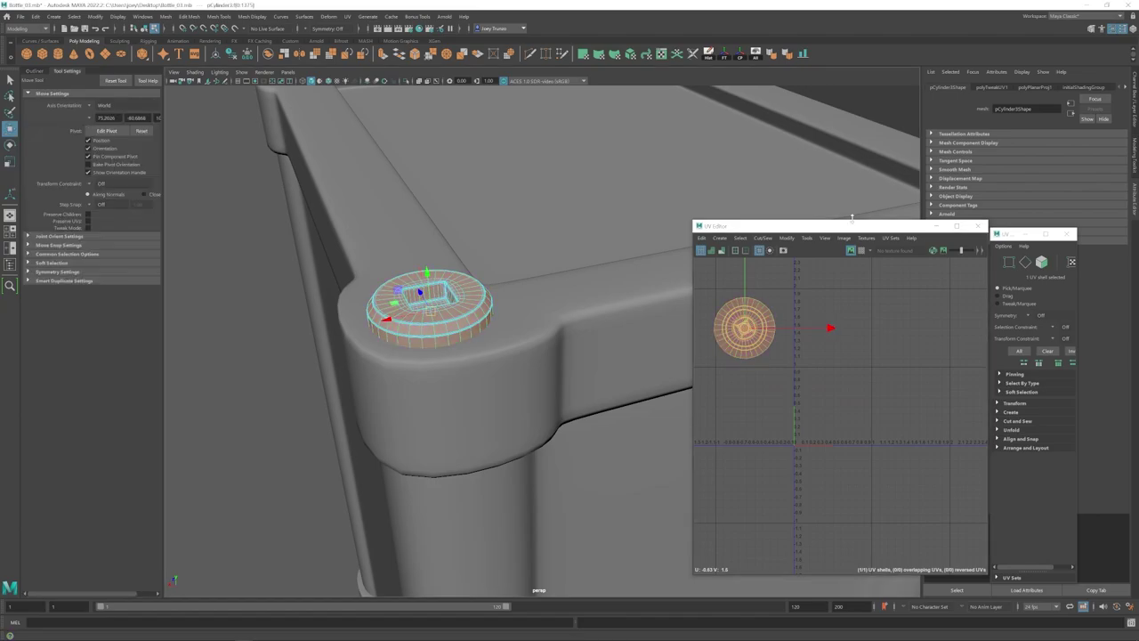
click(976, 227)
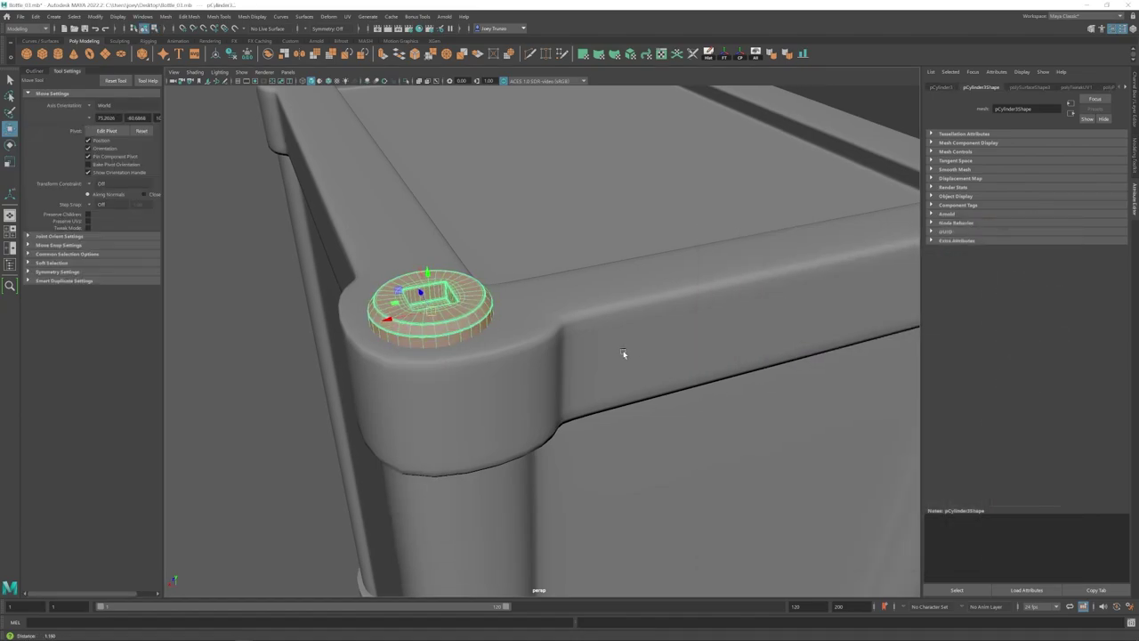
- Rename the bolt Bolt_01, then duplicate it and move the copy to the adjacent corner of the lid
alt+drag(620, 356, 484, 345)
alt+middle_drag(484, 345, 447, 359)
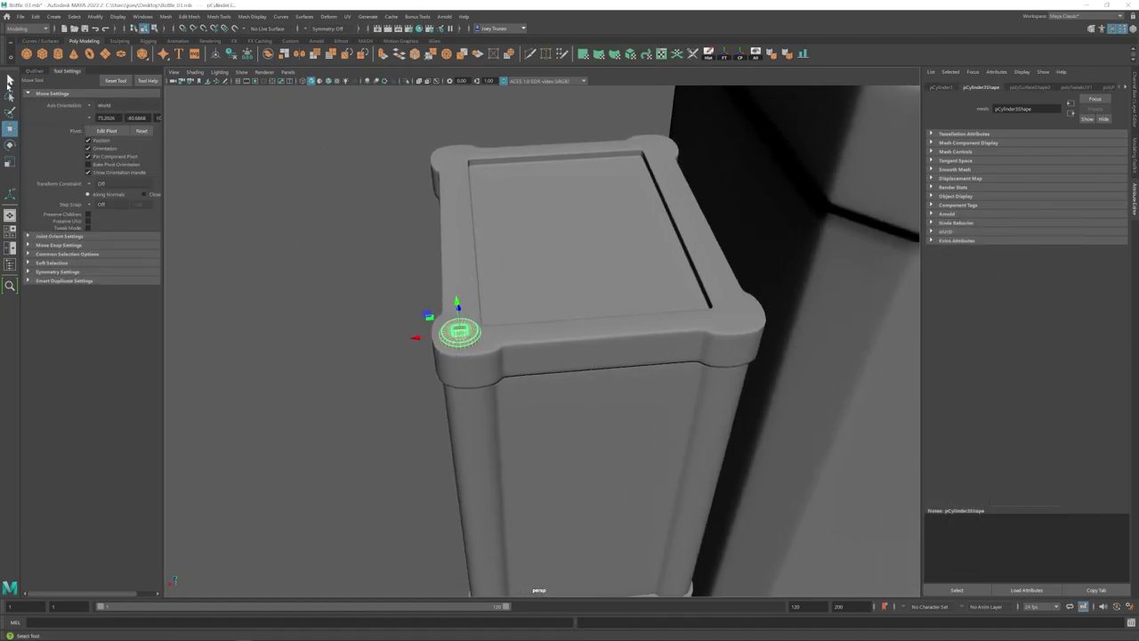
click(34, 71)
double_click(55, 197)
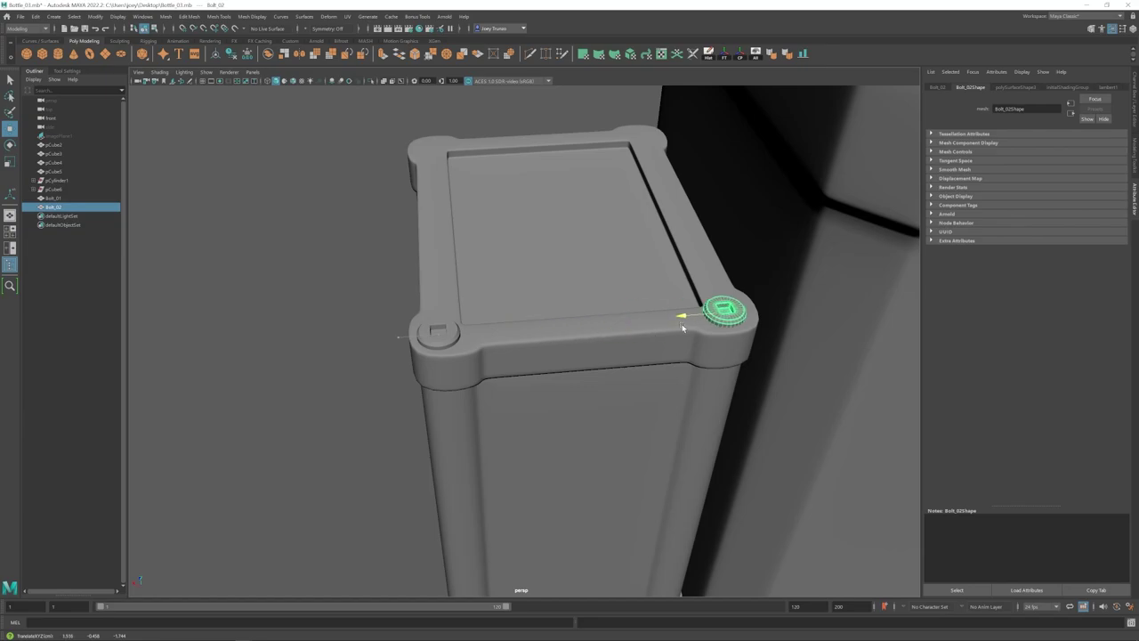
- Duplicate both bolts together and move the copies to the lid's remaining two corners
alt+drag(294, 405, 476, 390)
shift+click(54, 198)
key(ctrl+d)
alt+middle_drag(476, 389, 553, 378)
drag(571, 359, 357, 376)
alt+drag(275, 373, 238, 377)
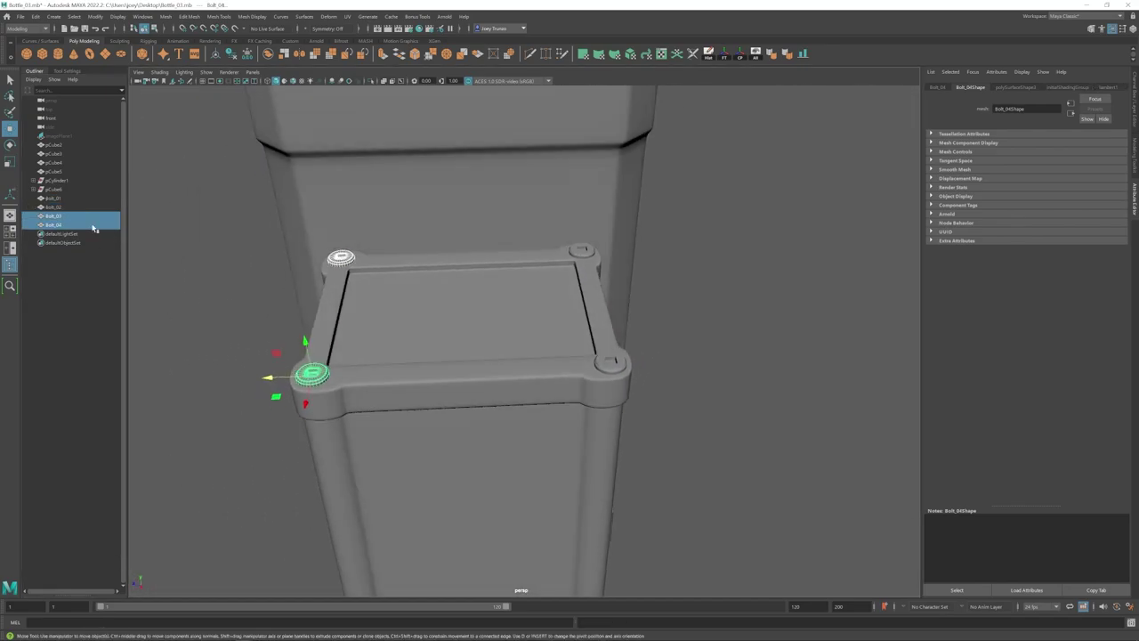
- Group the four corner bolts under the name Bolts and save the scene
key(ctrl+g)
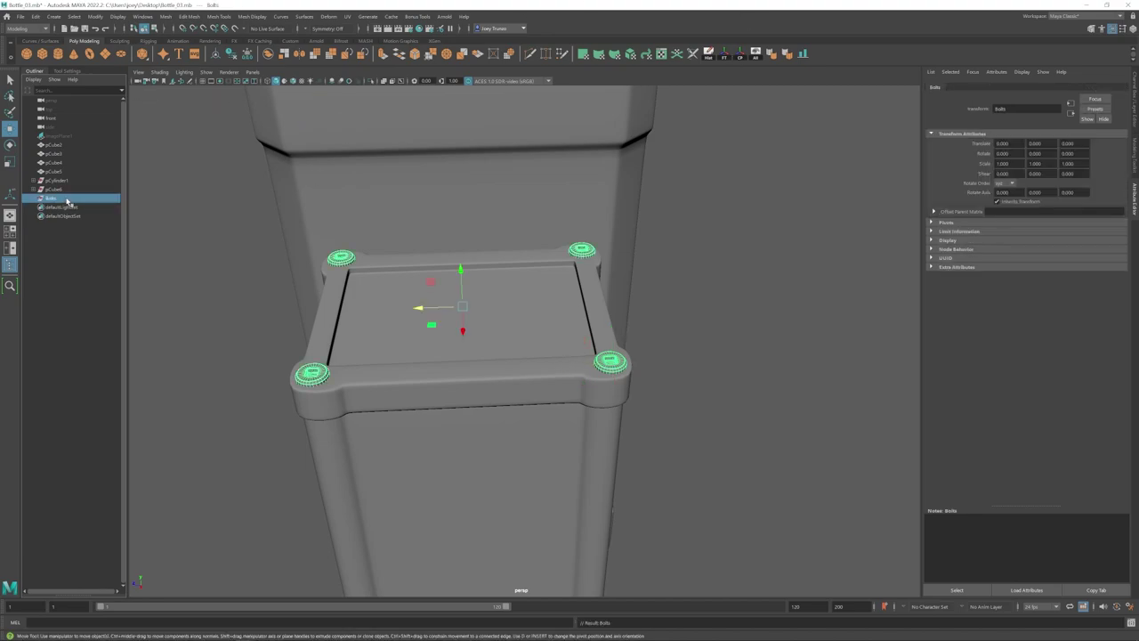
scroll(445, 303, down, 5)
alt+drag(427, 293, 325, 289)
click(311, 287)
alt+drag(480, 342, 417, 331)
key(ctrl+s)
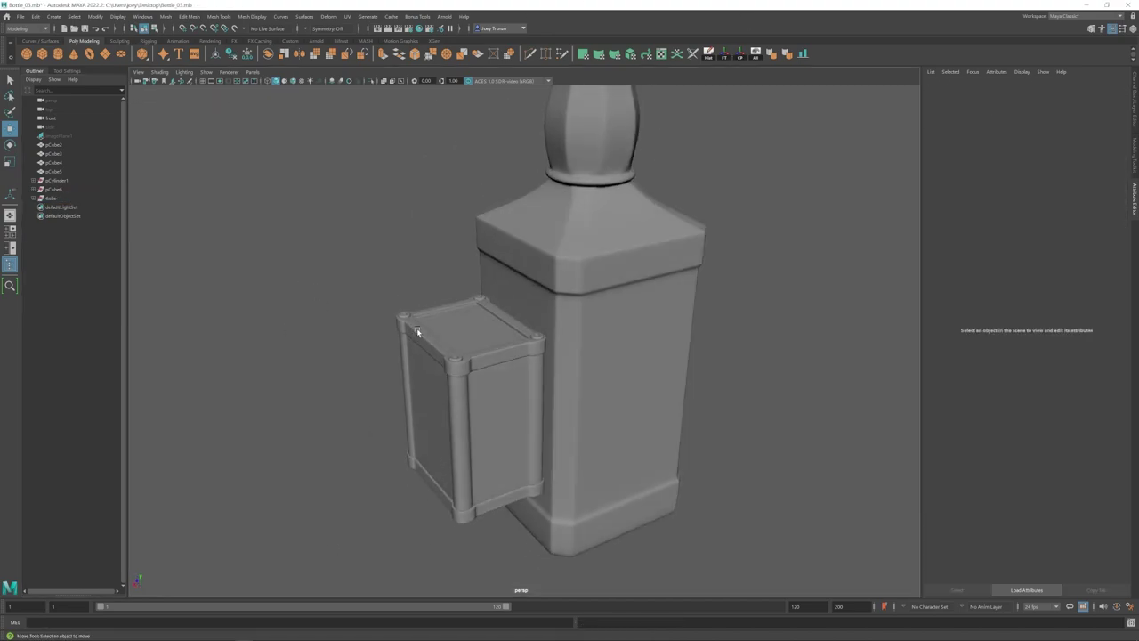
- Rotate the corner bolts by differing amounts about their vertical axes, turning the front one about 66 degrees
alt+middle_drag(417, 331, 462, 327)
alt+right_drag(462, 328, 631, 366)
click(664, 322)
key(e)
drag(677, 346, 666, 348)
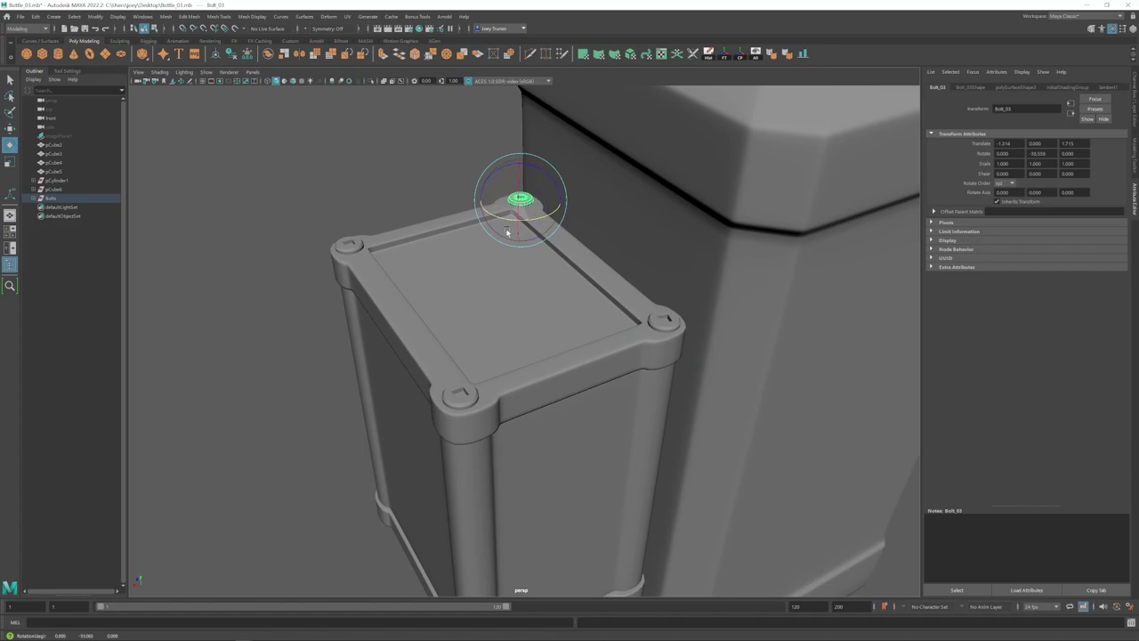
click(459, 394)
drag(481, 418, 499, 414)
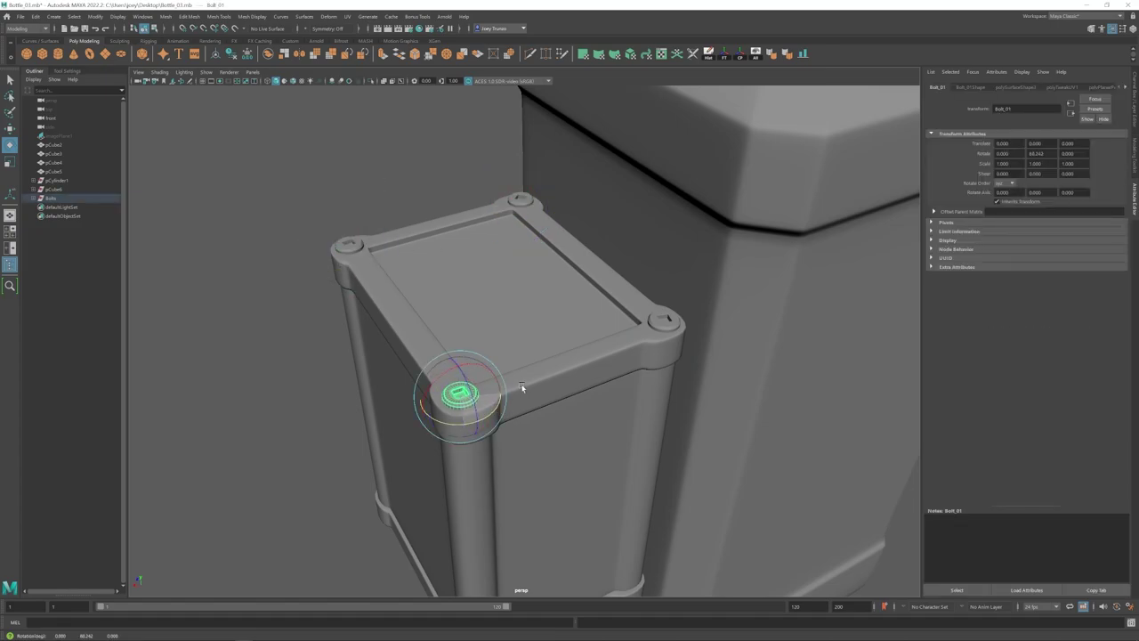
click(312, 378)
- Create a small polygon cylinder above the recessed lid and delete its bottom faces
scroll(436, 374, down, 5)
alt+drag(426, 370, 432, 358)
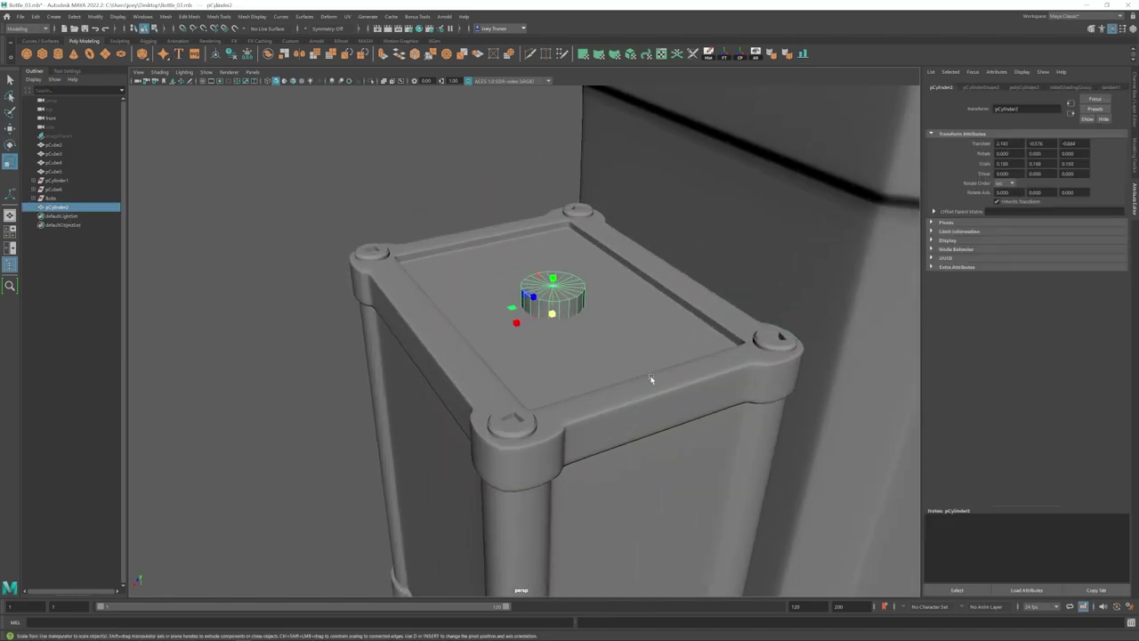
scroll(533, 272, up, 3)
right_drag(522, 323, 469, 319)
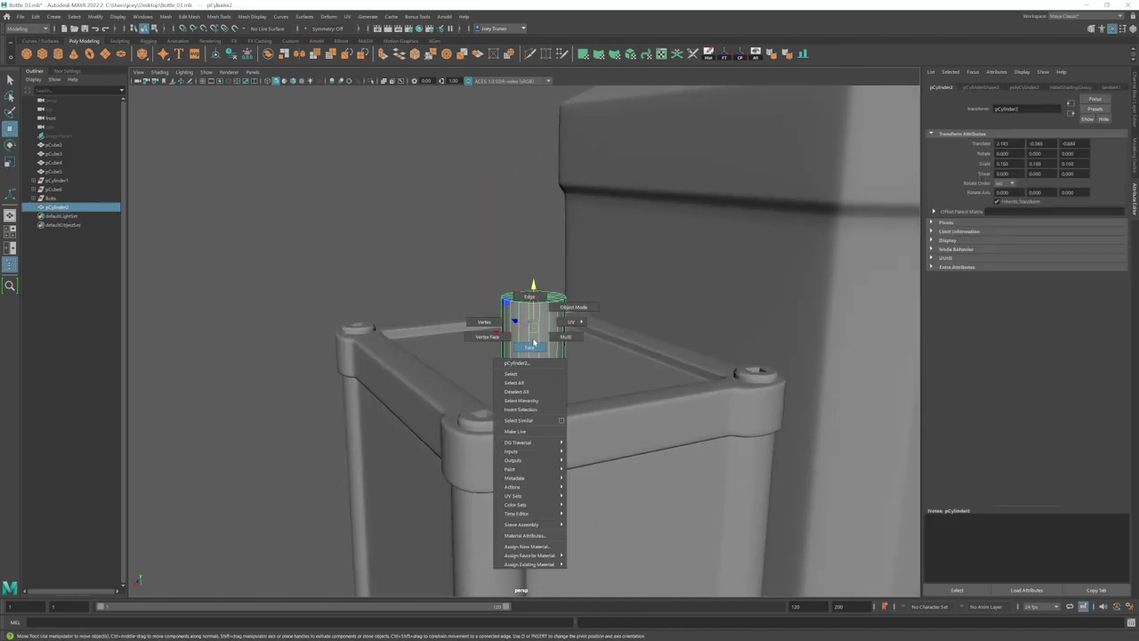
alt+drag(469, 319, 543, 351)
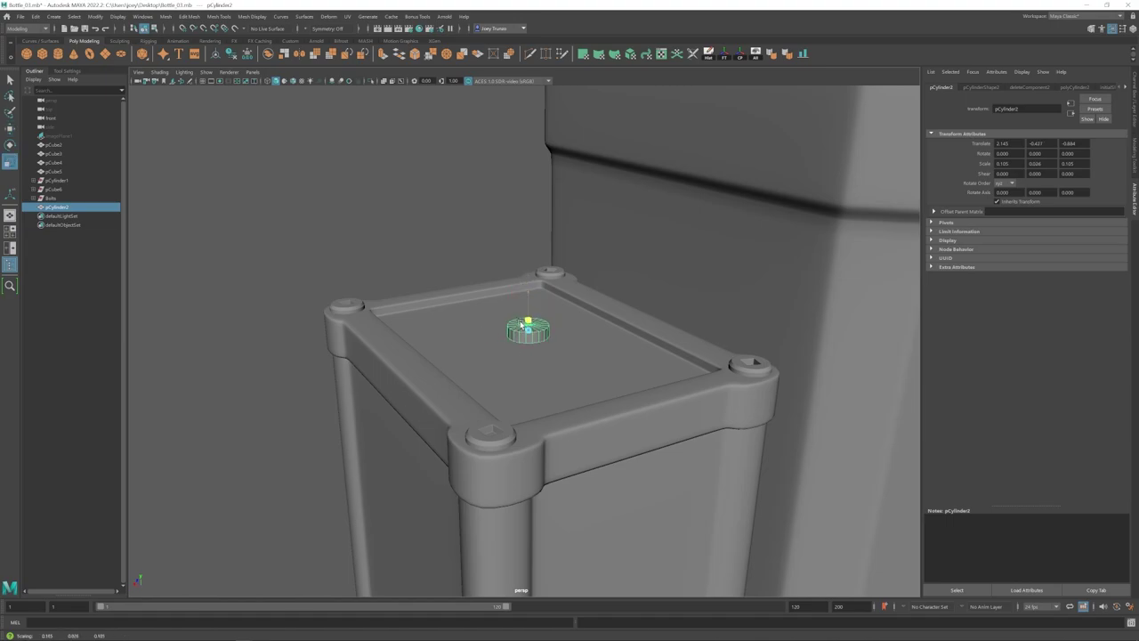
- Place the flattened cylinder on the recessed lid, duplicate it and stretch one of the two upwards into a short post
alt+drag(524, 305, 570, 333)
drag(455, 337, 513, 361)
scroll(535, 372, up, 2)
alt+right_drag(524, 361, 653, 420)
alt+drag(653, 420, 642, 386)
key(r)
drag(511, 357, 512, 327)
key(ctrl+d)
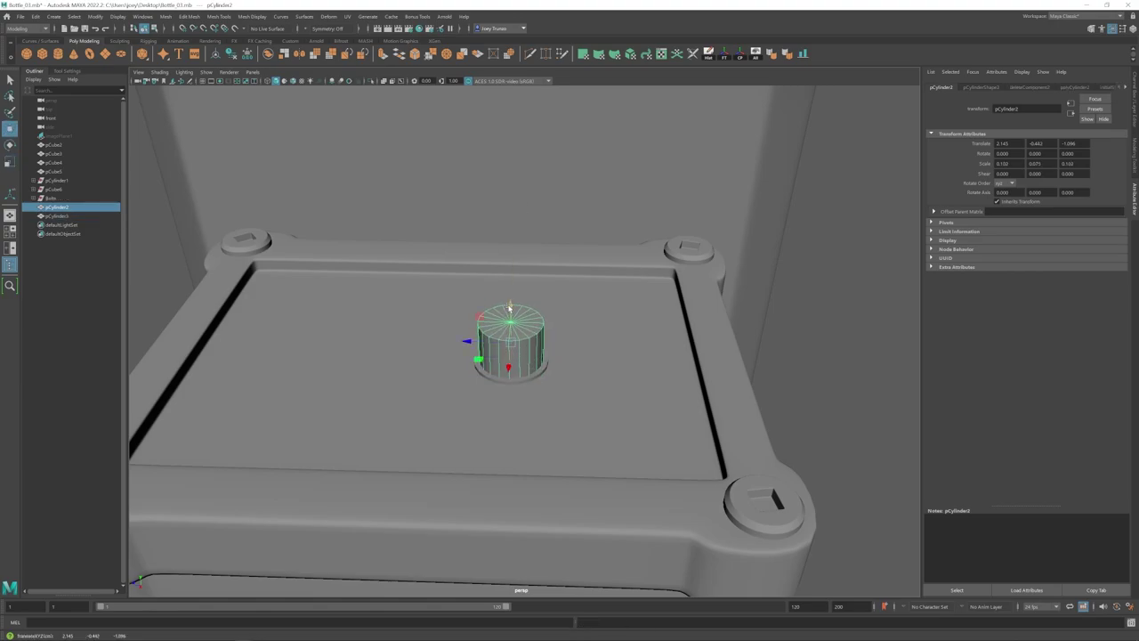
- Resize the post vertically and delete its top faces to leave an open tube
alt+drag(510, 308, 512, 272)
key(r)
drag(510, 336, 512, 307)
key(F11)
key(w)
drag(434, 351, 572, 401)
alt+drag(560, 333, 518, 365)
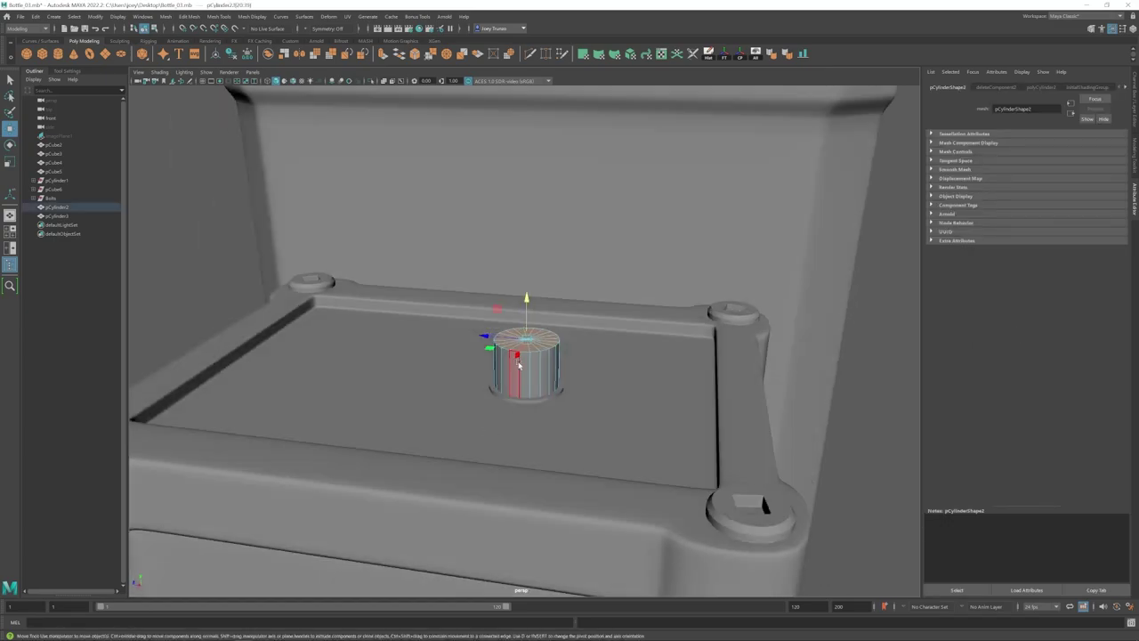
- Insert multiple evenly spaced horizontal edge loops around the wall of the open post
click(219, 16)
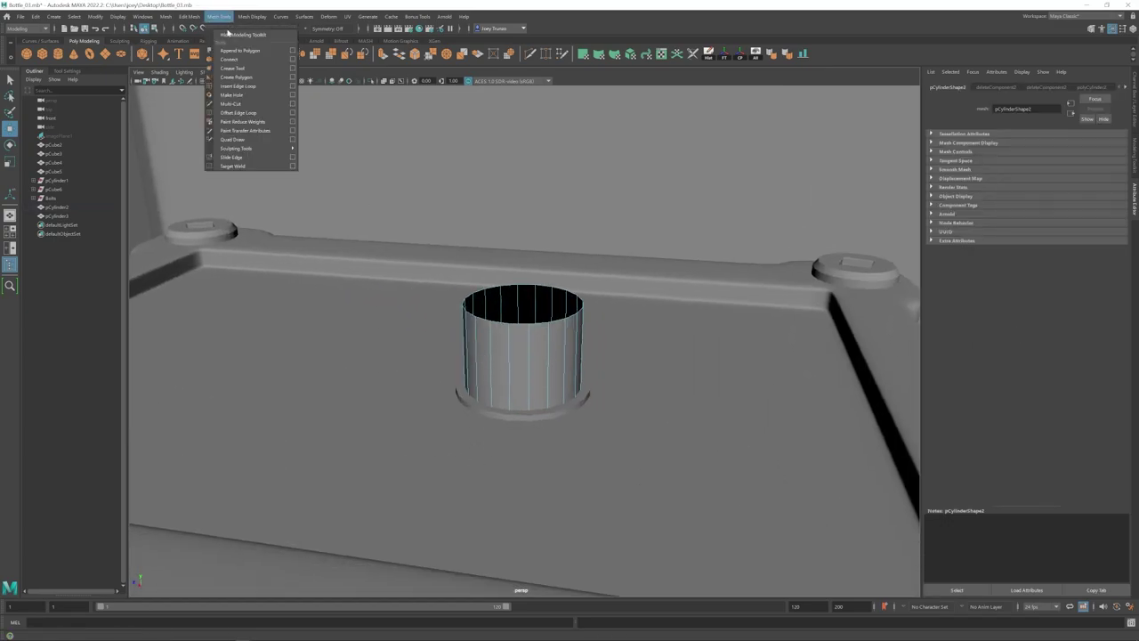
click(294, 86)
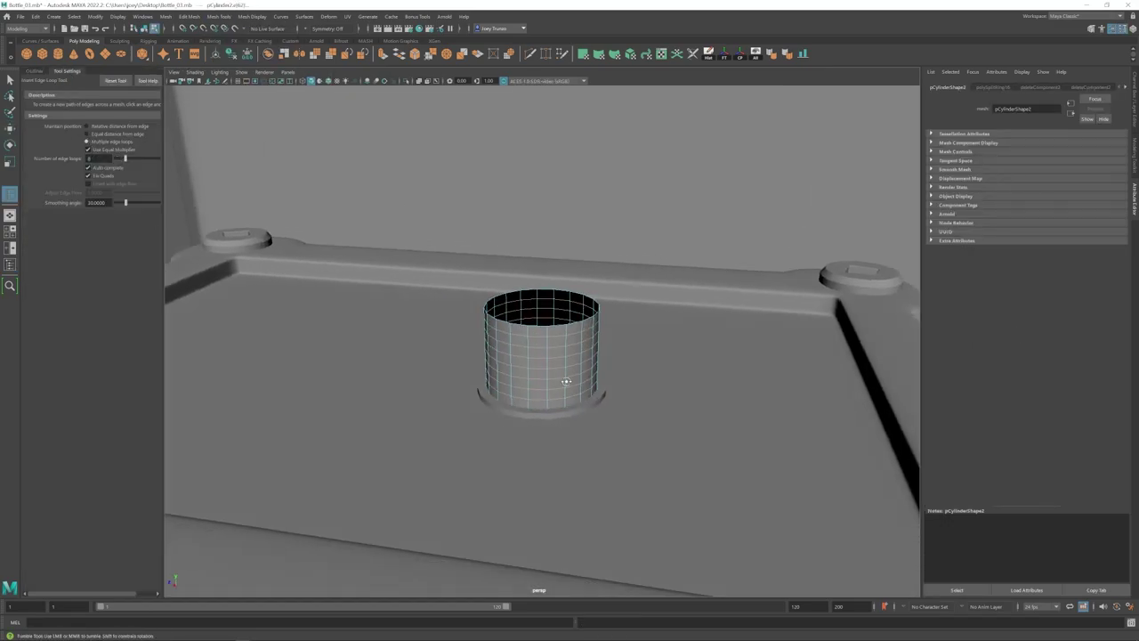
alt+drag(534, 391, 582, 382)
alt+right_drag(582, 382, 670, 425)
alt+middle_drag(636, 415, 605, 405)
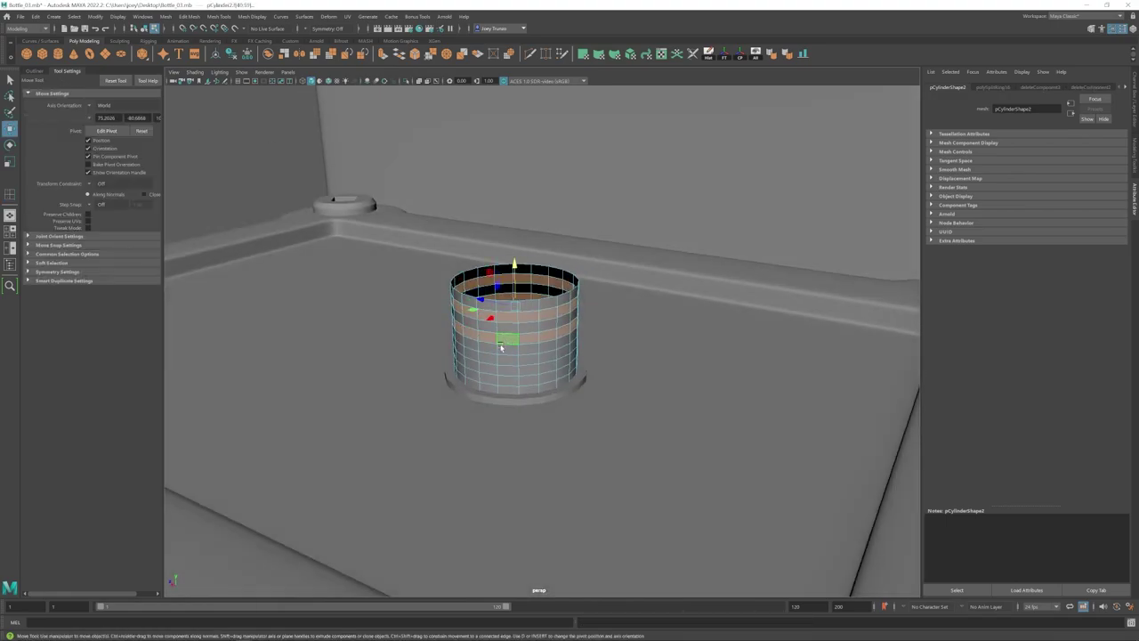
- Extrude every second face ring of the post and scale the rings inward to form thread-like grooves
shift+click(489, 358)
shift+double_click(506, 361)
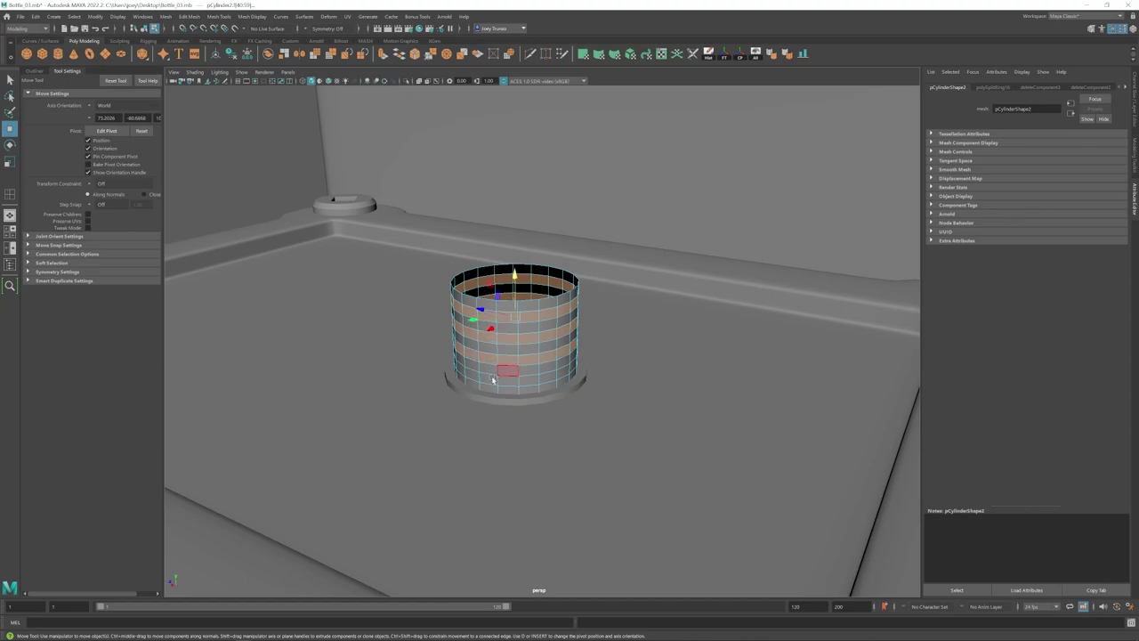
shift+click(489, 379)
shift+double_click(507, 380)
key(ctrl+e)
key(r)
click(90, 107)
click(111, 126)
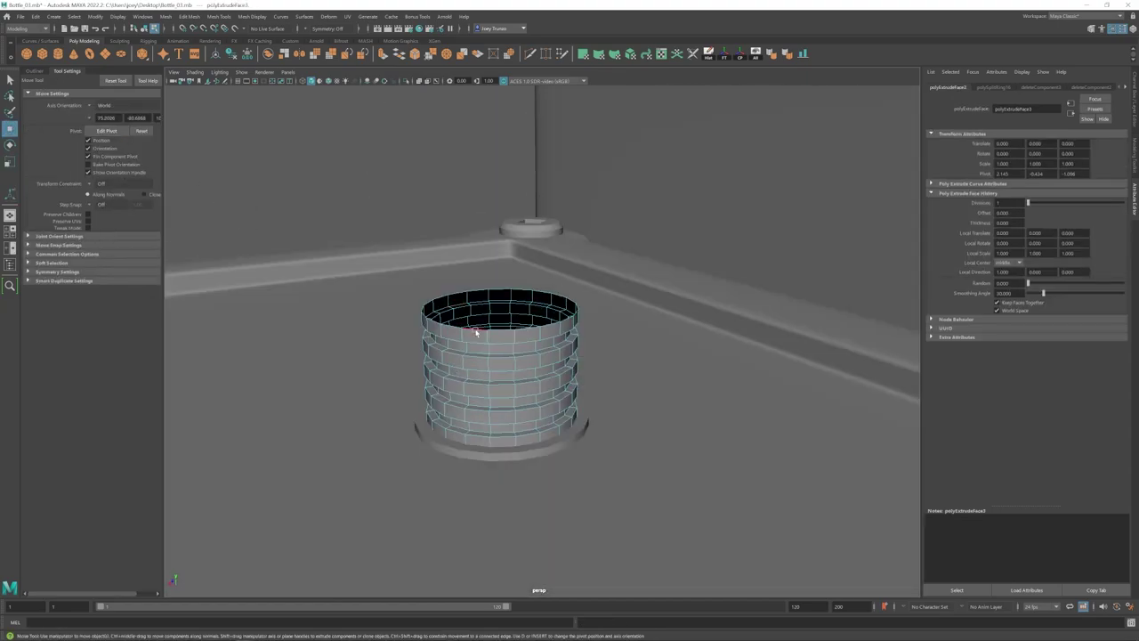
- Extrude the post's top border edge inward into a flat rim, and extrude it again downward into the opening
double_click(475, 332)
scroll(475, 332, down, 2)
key(ctrl+e)
key(r)
drag(505, 310, 464, 309)
key(ctrl+e)
key(w)
drag(503, 271, 476, 371)
- Bevel the edge loops of the grooved post and deselect it
double_click(499, 284)
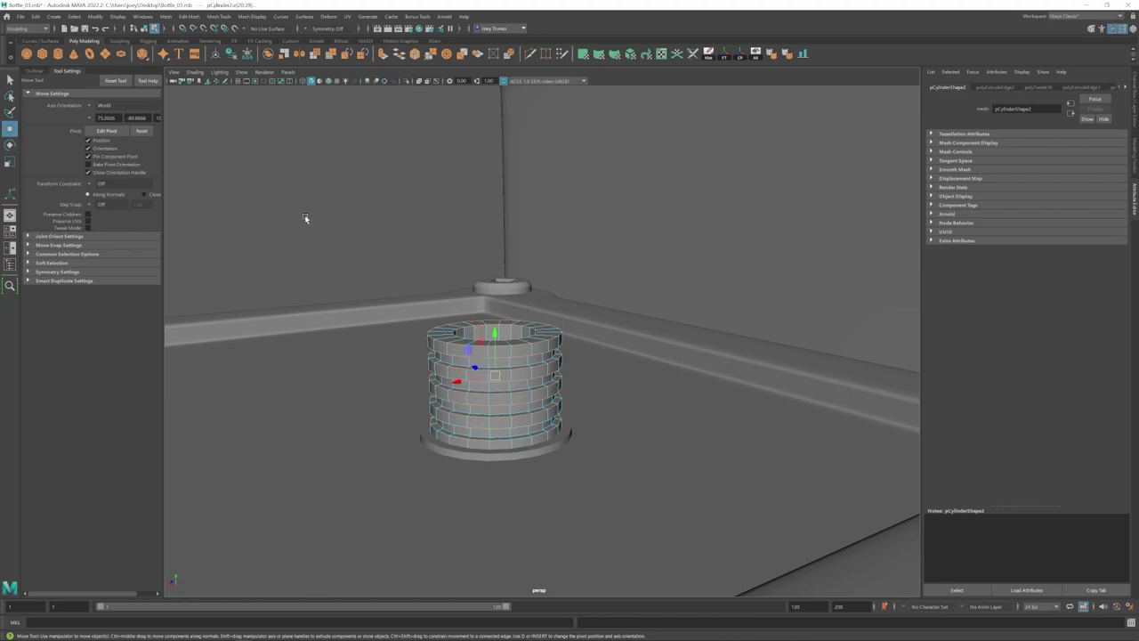
key(ctrl+b)
key(q)
click(237, 299)
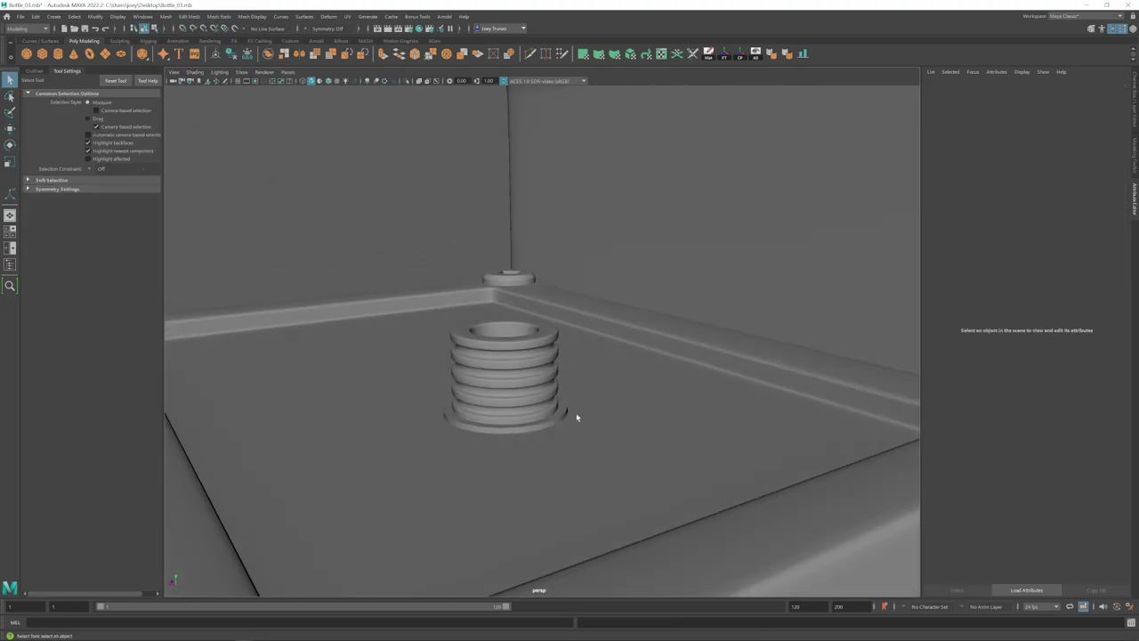
- Bevel the outer rim of the base disc beneath the grooved post, reducing the bevel fraction
alt+drag(577, 418, 528, 401)
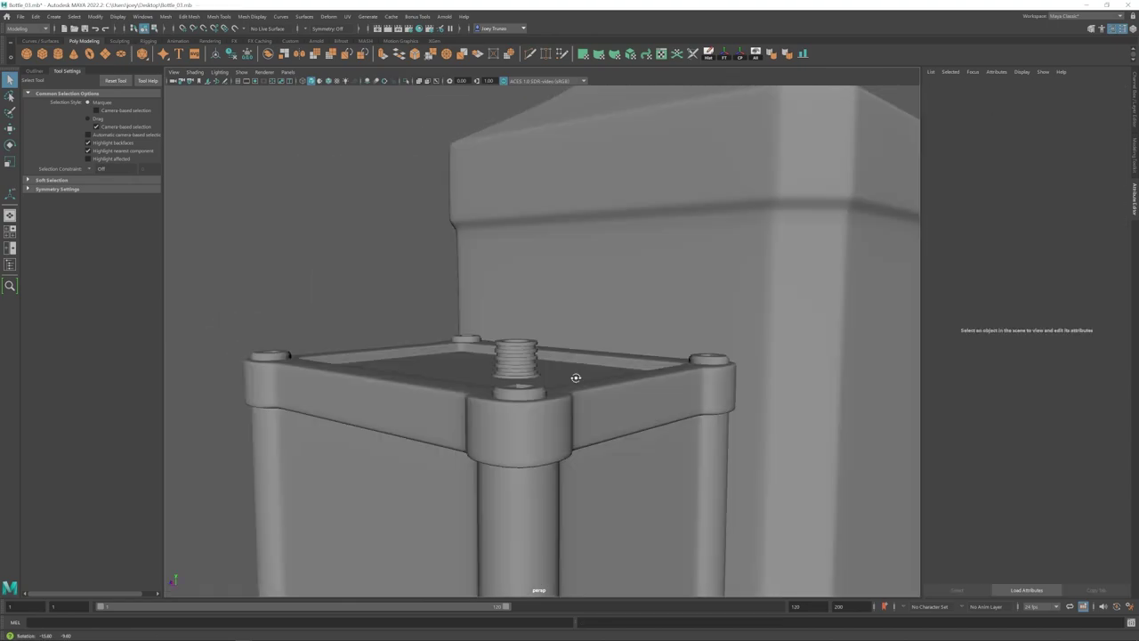
alt+drag(575, 377, 569, 308)
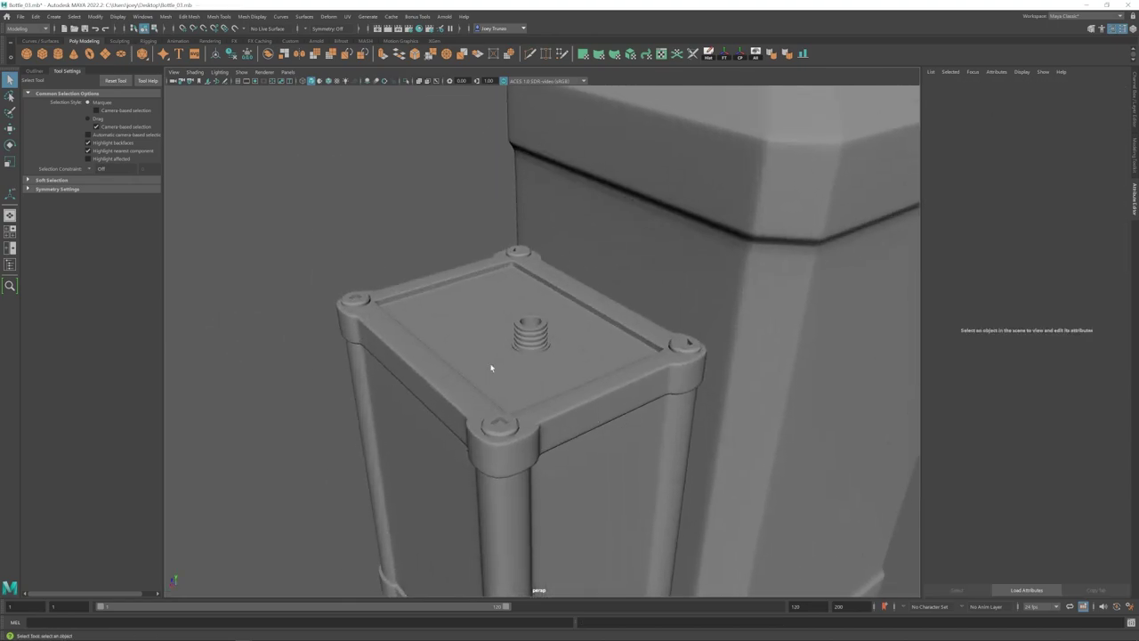
alt+drag(490, 371, 515, 362)
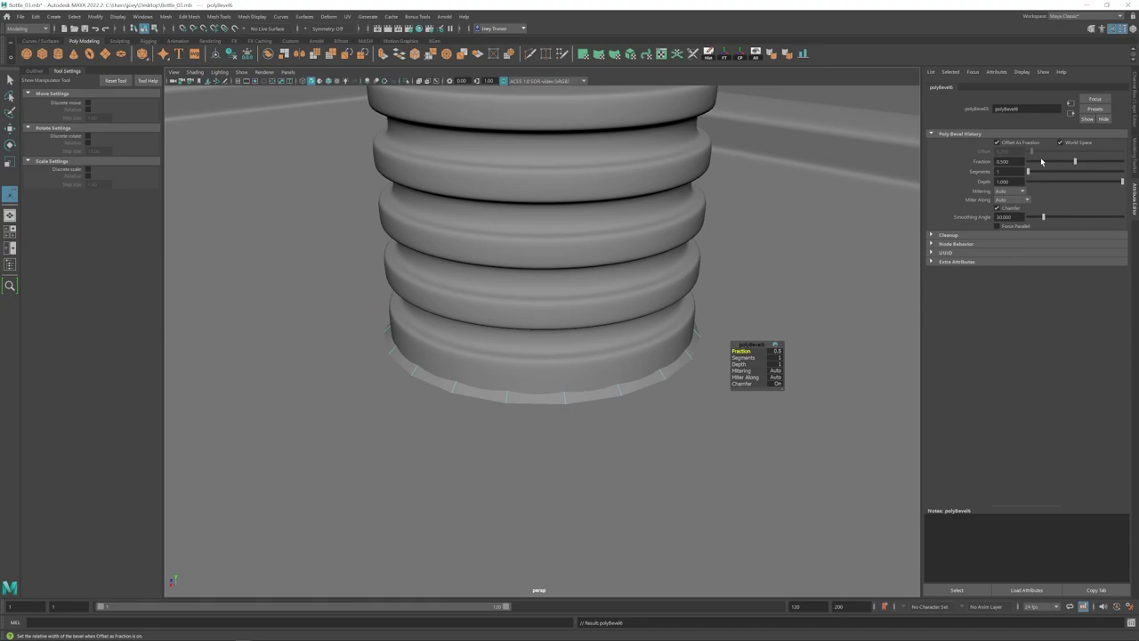
drag(1042, 161, 1030, 161)
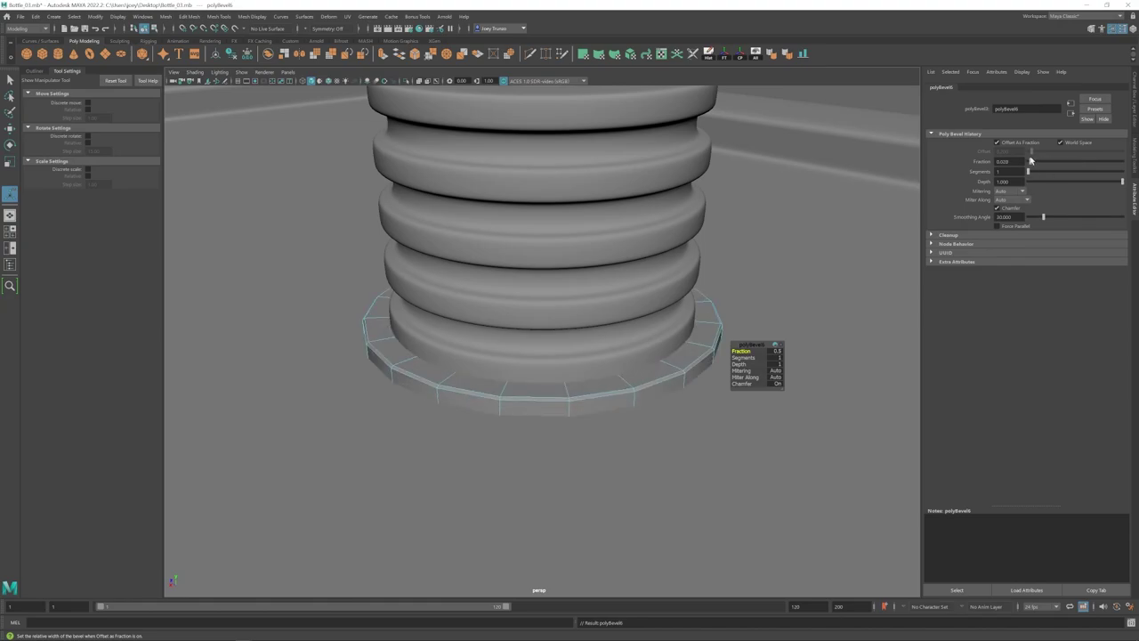
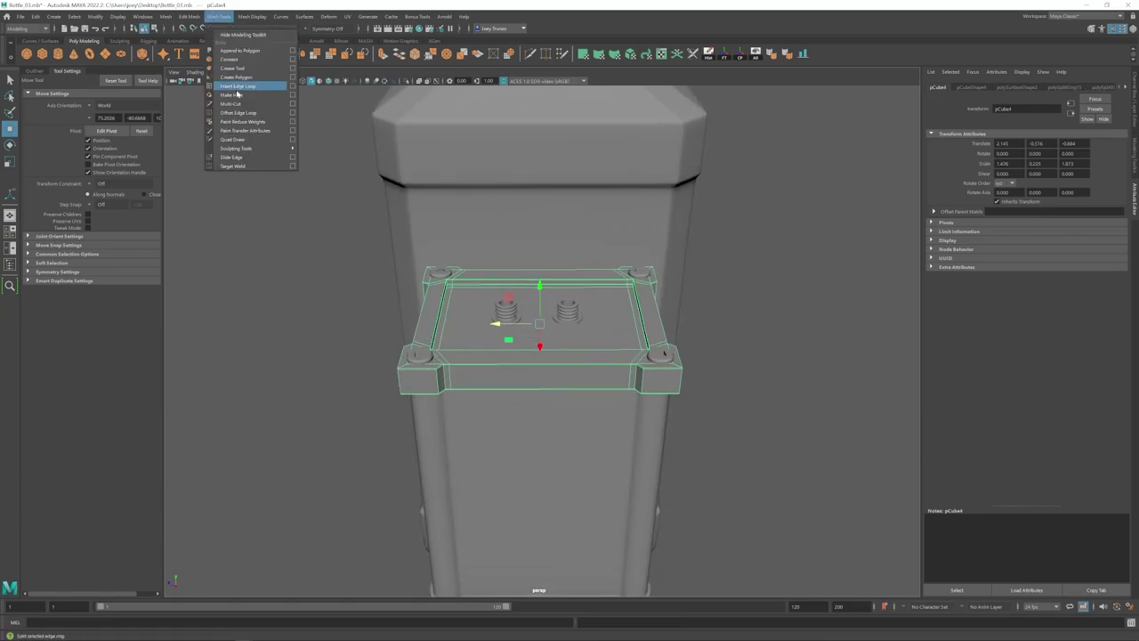
- Insert two edge loops across the box lid and scale them apart symmetrically along the object axis
click(233, 98)
click(537, 365)
key(r)
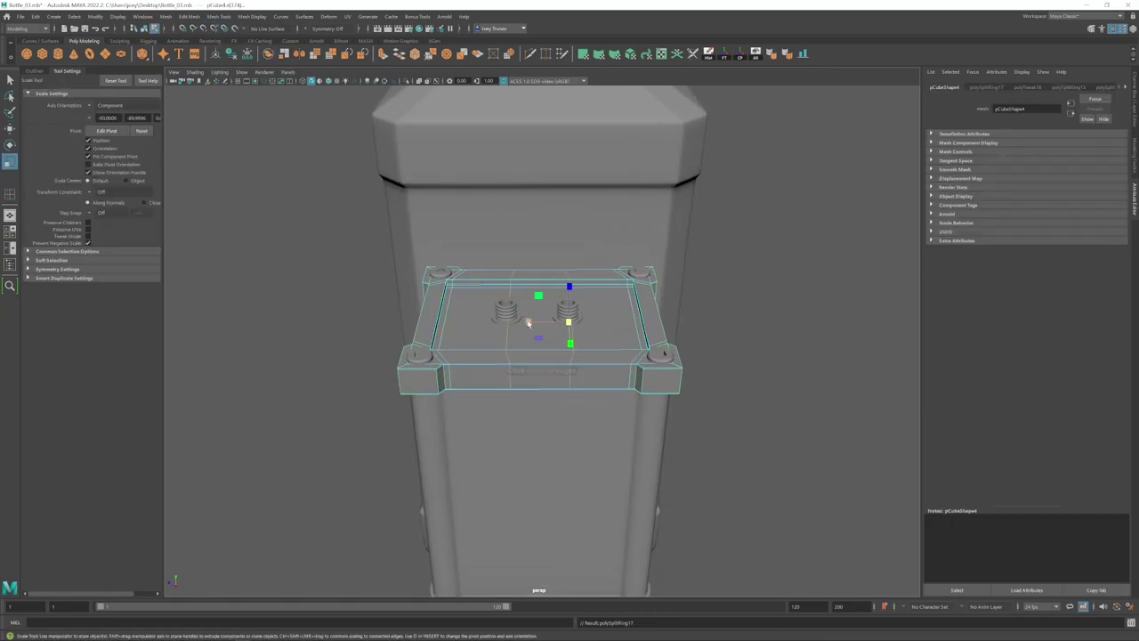
click(113, 116)
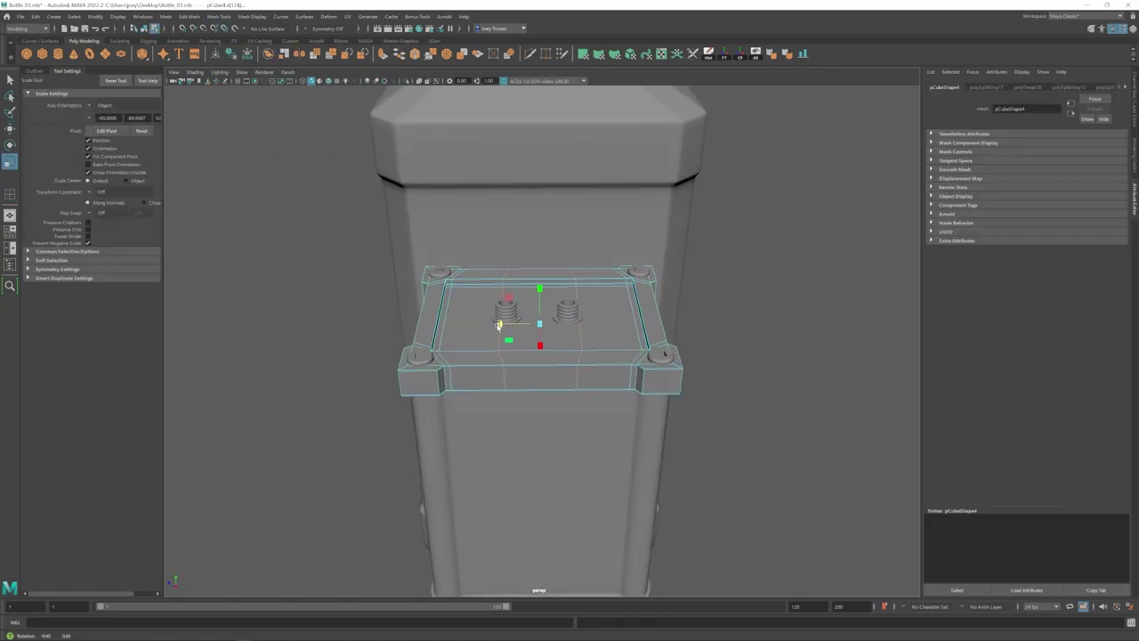
key(w)
key(r)
key(w)
- Show wireframe on the shaded model and shift one terminal group sideways towards the lid's nearby edge loop
click(570, 315)
key(F8)
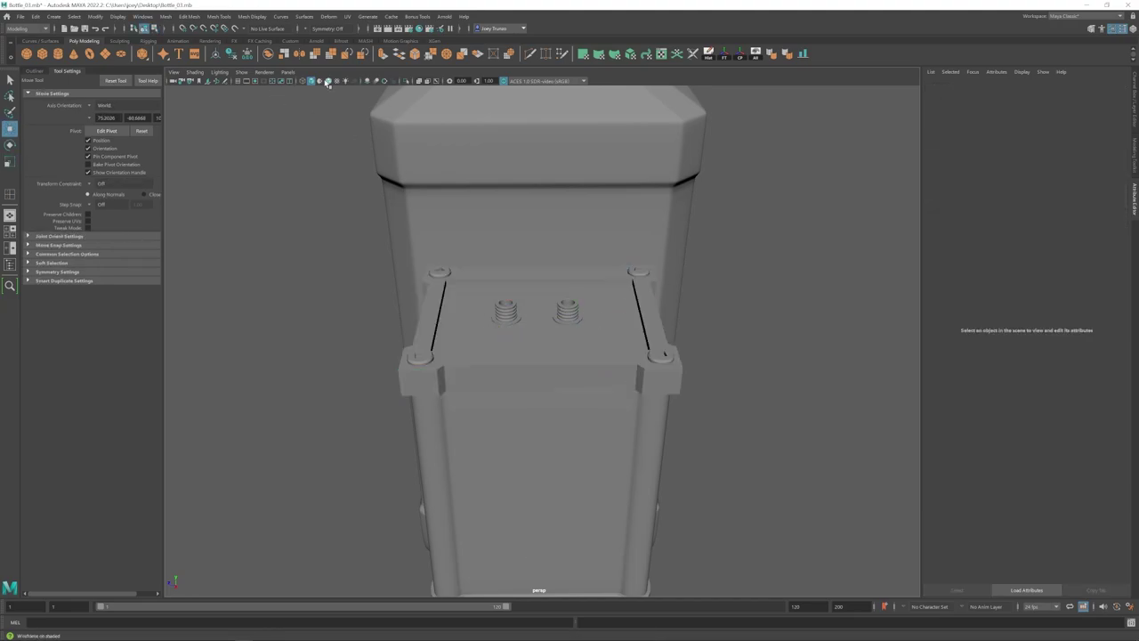
click(327, 81)
click(569, 315)
key(Up)
alt+right_drag(572, 322, 724, 427)
alt+drag(724, 427, 694, 418)
drag(508, 284, 510, 285)
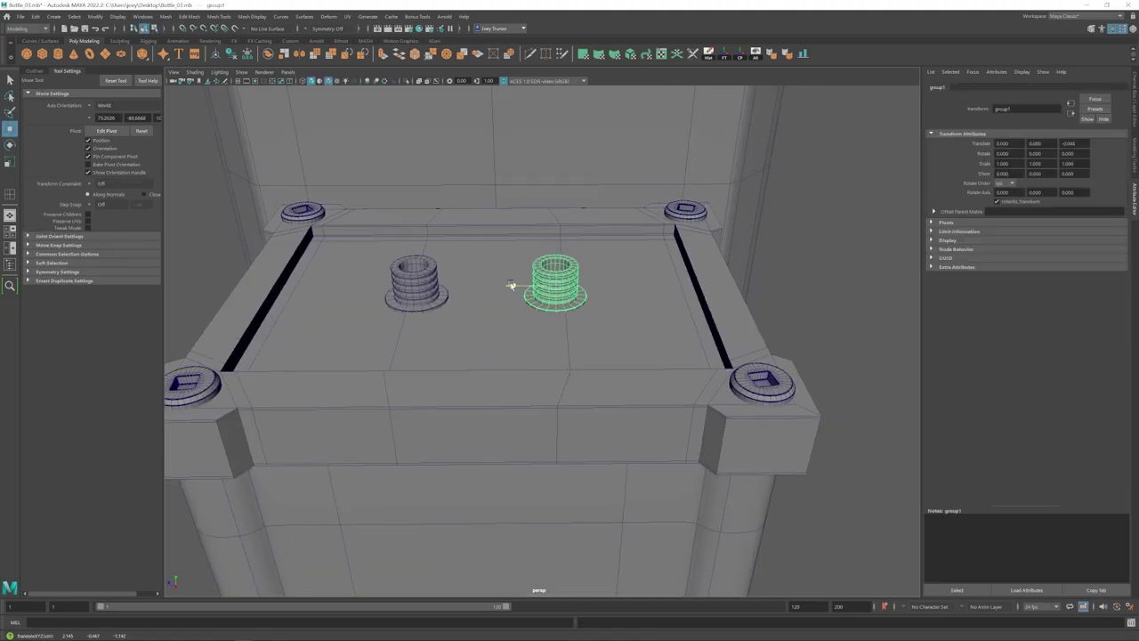
- Check the placement of both terminals on the lid from several angles and turn the wireframe overlay off
click(420, 294)
alt+right_drag(366, 285, 312, 258)
click(312, 258)
alt+drag(428, 374, 472, 382)
alt+right_drag(472, 382, 526, 338)
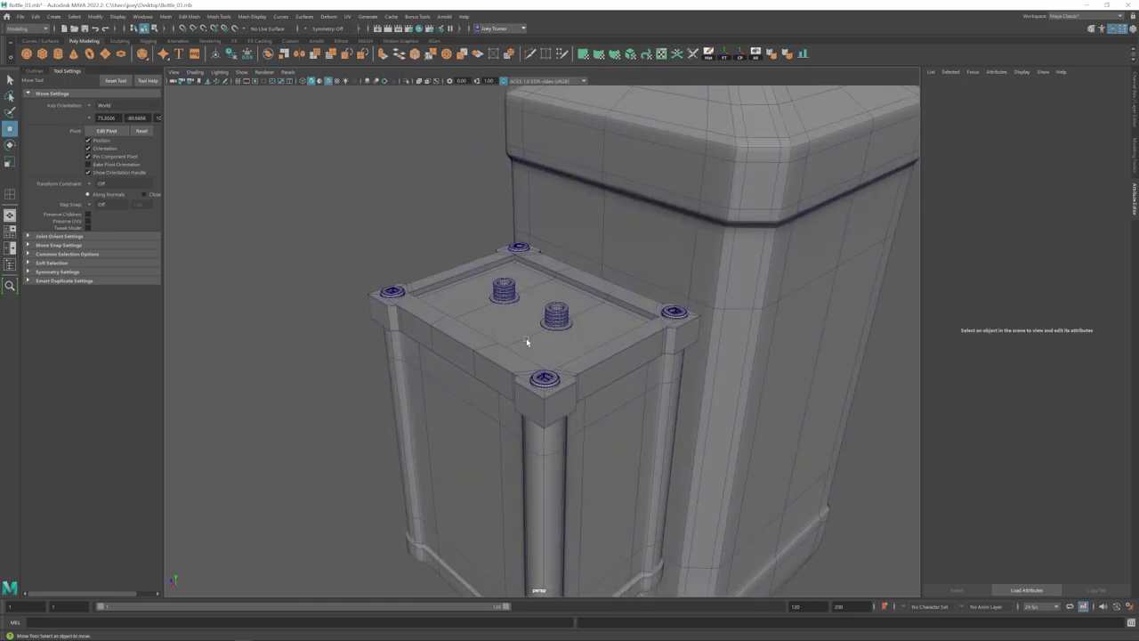
click(525, 337)
click(355, 169)
alt+right_drag(427, 231, 356, 196)
click(328, 81)
alt+drag(534, 351, 645, 369)
mouse_move(525, 356)
alt+right_down()
mouse_move(611, 410)
mouse_move(507, 338)
mouse_move(399, 310)
alt+right_up()
alt+drag(498, 325, 392, 310)
alt+right_drag(391, 310, 518, 259)
- Select both terminal groups, scale them uniformly to about 1.12 and adjust their height on the lid
click(32, 72)
click(59, 217)
ctrl+click(53, 198)
key(r)
ctrl+click(53, 199)
ctrl+click(55, 208)
key(w)
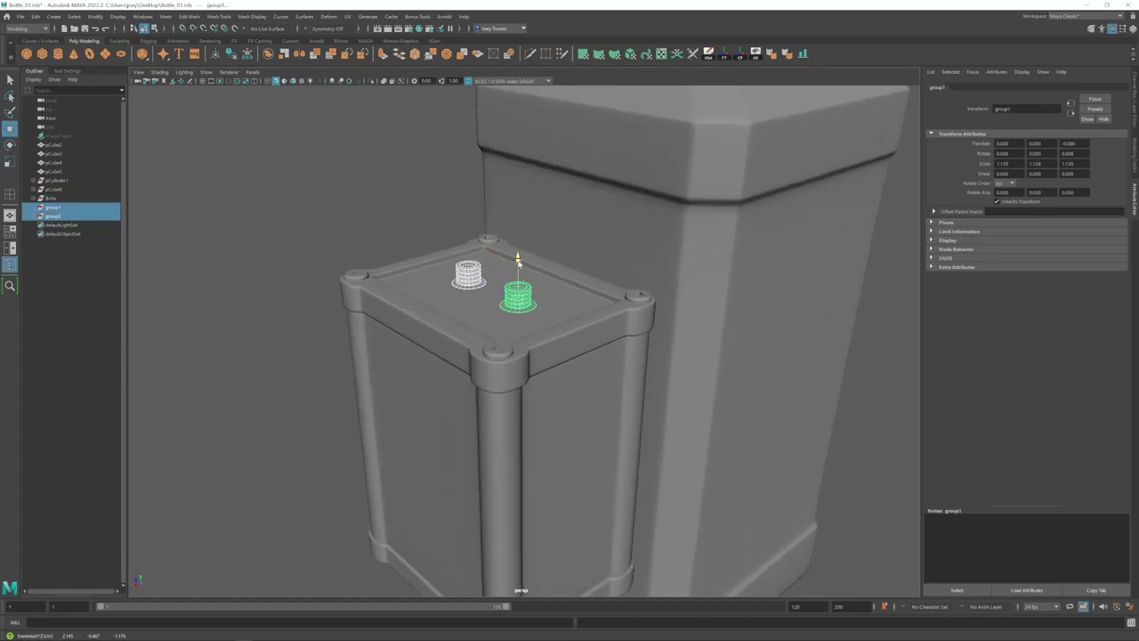
click(461, 222)
- Create a polygon cube, shape it into a narrow horizontal bar and place it just above the lid near the bottle
alt+right_drag(496, 299, 392, 267)
alt+drag(525, 399, 557, 401)
alt+right_drag(387, 334, 425, 348)
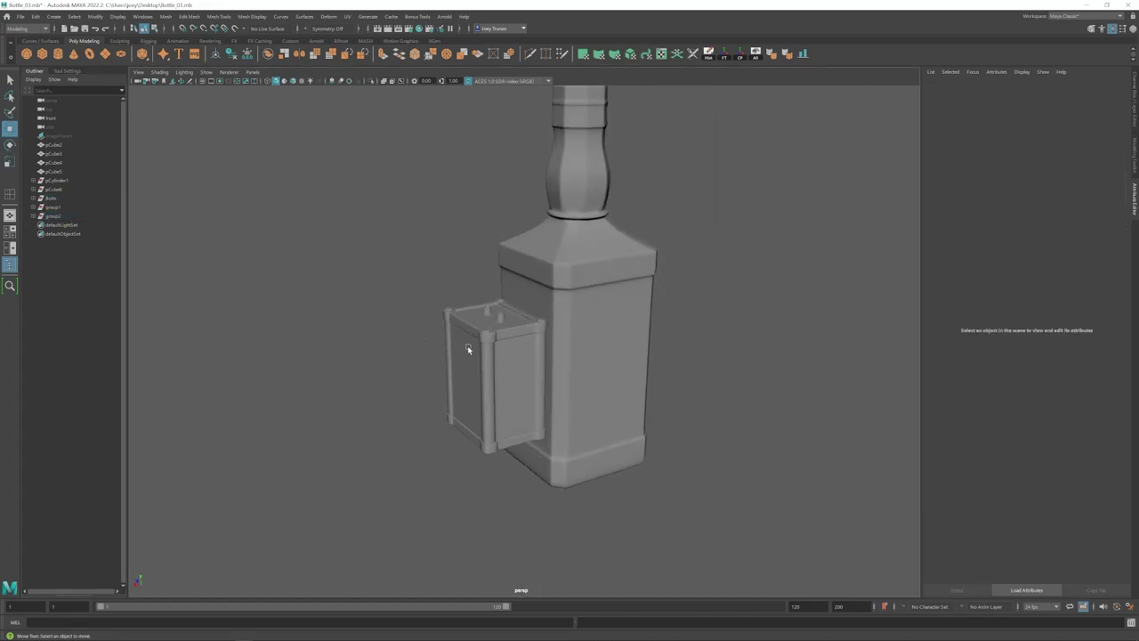
alt+drag(461, 309, 537, 342)
click(43, 54)
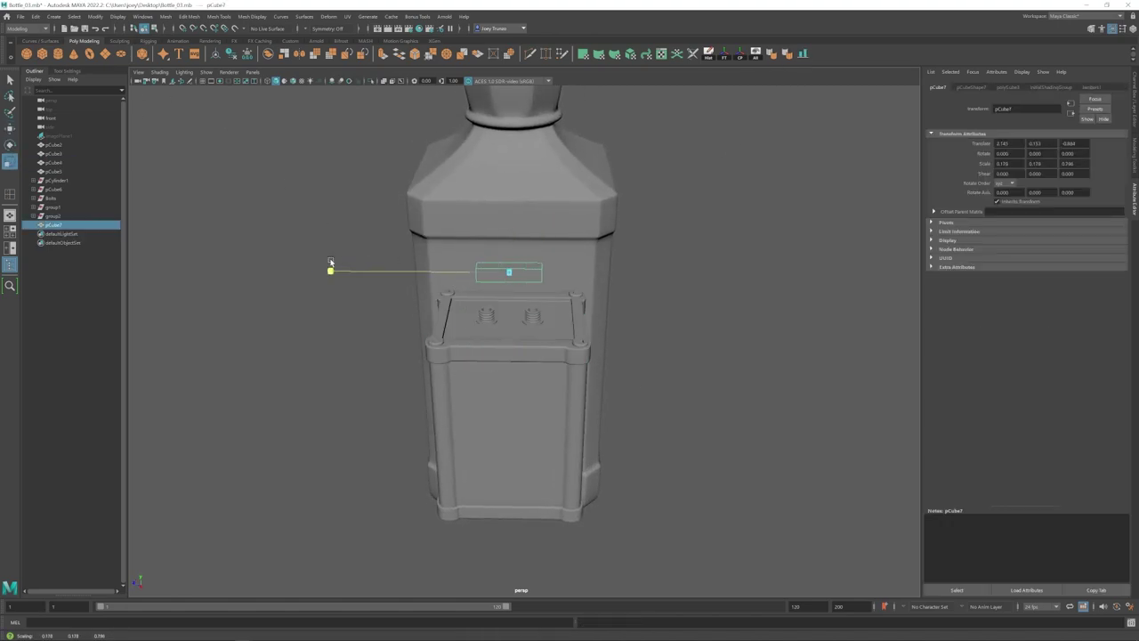
drag(330, 262, 376, 263)
alt+drag(376, 263, 267, 263)
key(w)
drag(439, 256, 463, 258)
alt+drag(464, 258, 539, 252)
drag(509, 208, 509, 233)
alt+drag(509, 233, 489, 245)
key(r)
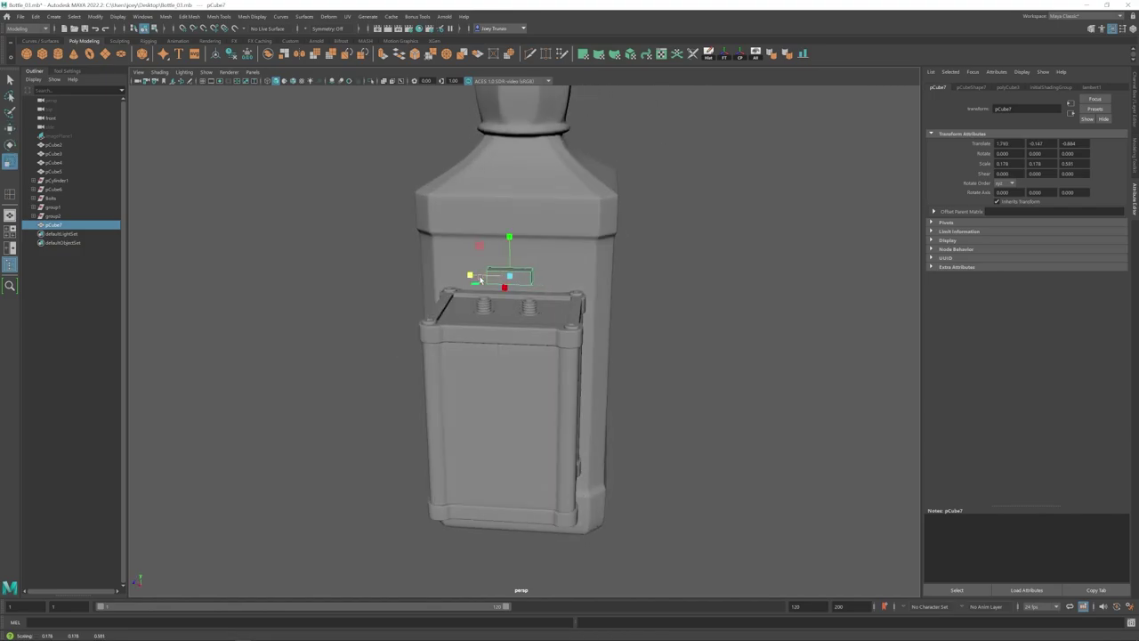
- Delete the bar's end faces and select the border edges of the openings
alt+right_drag(481, 280, 569, 278)
alt+drag(569, 278, 508, 277)
key(w)
right_drag(512, 271, 514, 294)
click(527, 272)
alt+drag(527, 272, 609, 273)
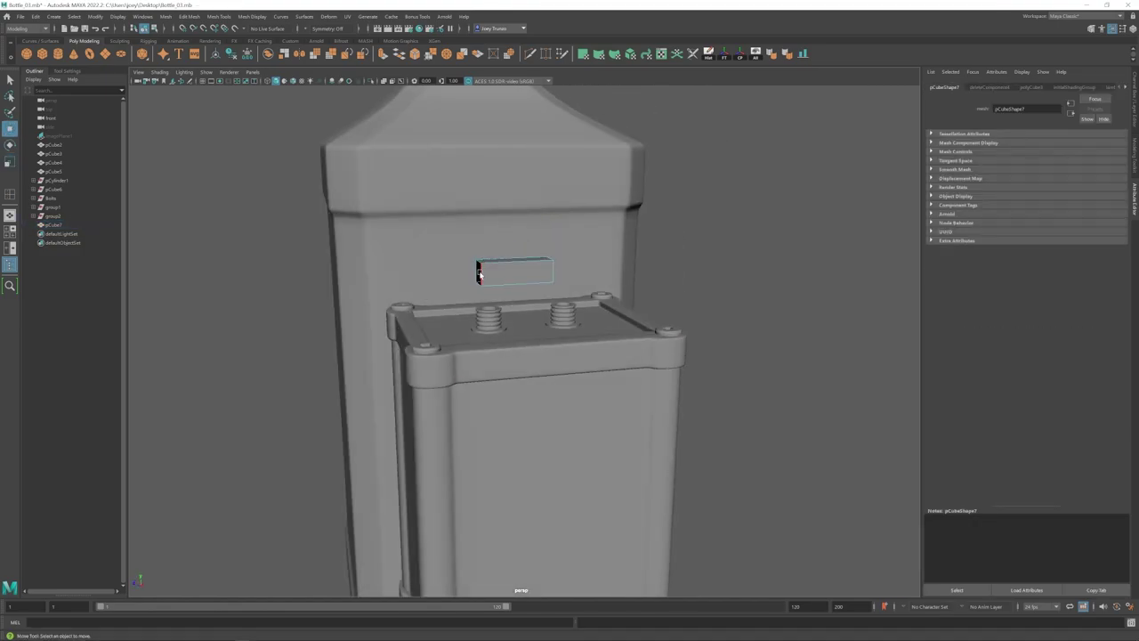
- Extrude the bar's open end edges, spreading them outward and downward into two sloping handle legs
key(ctrl+e)
key(r)
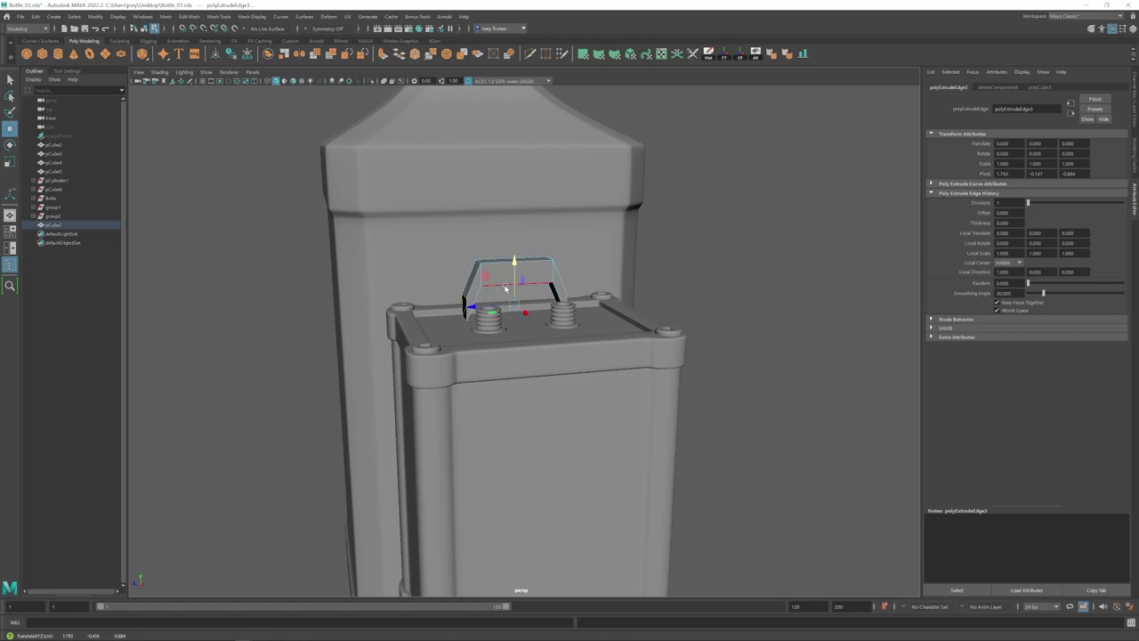
key(r)
alt+drag(535, 324, 520, 309)
drag(465, 301, 526, 315)
- Rotate the open end of one handle leg level with the lid, with the rotation axis orientation set to Object
double_click(9, 145)
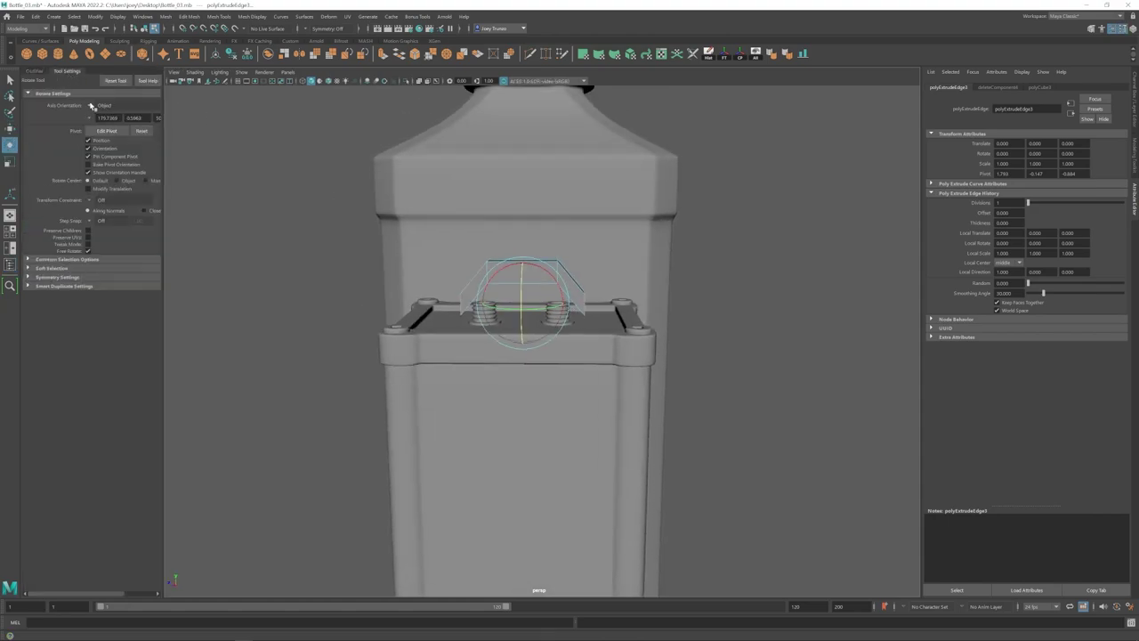
click(90, 106)
click(108, 123)
alt+drag(444, 301, 442, 311)
alt+right_drag(443, 311, 530, 331)
alt+drag(530, 331, 605, 364)
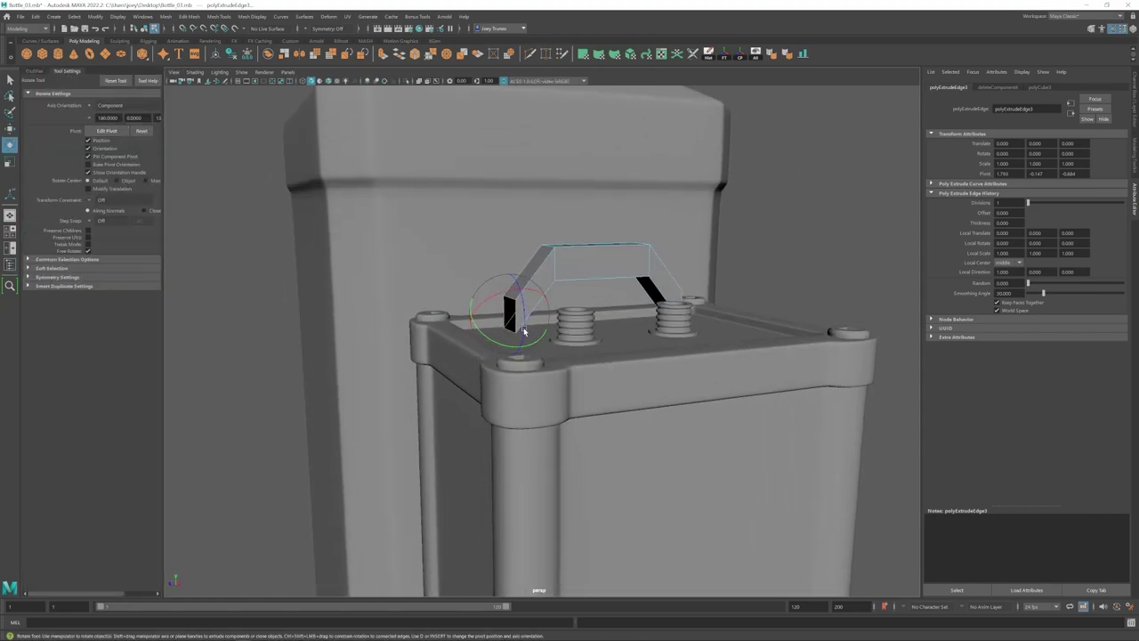
ctrl+click(512, 292)
alt+drag(483, 269, 512, 265)
click(91, 106)
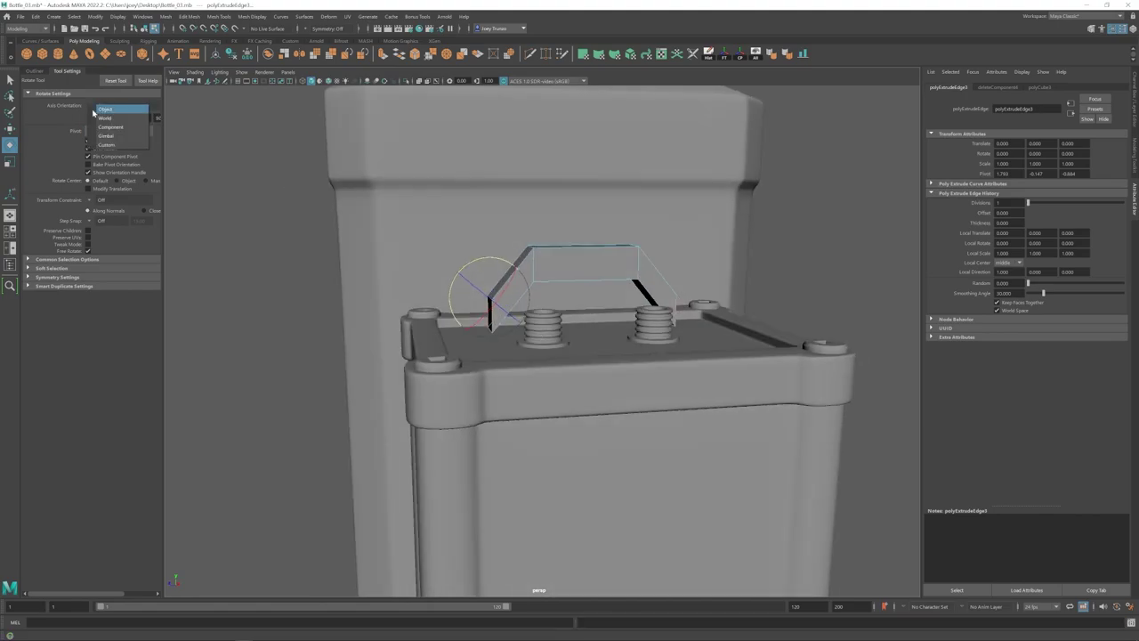
click(96, 111)
alt+right_drag(542, 325, 498, 312)
alt+drag(498, 312, 534, 331)
click(140, 134)
- Level the open end of the other handle leg and nudge both leg ends slightly downward
alt+drag(614, 374, 570, 399)
alt+right_drag(570, 398, 656, 404)
alt+drag(656, 404, 632, 401)
click(600, 309)
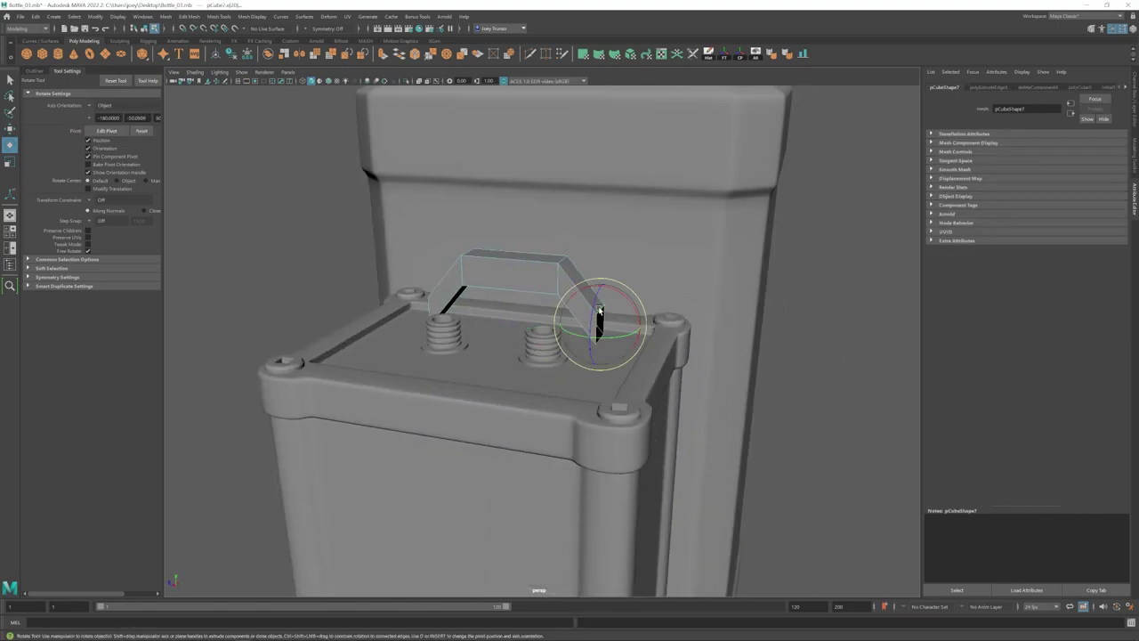
key(ctrl+z)
alt+drag(509, 350, 590, 331)
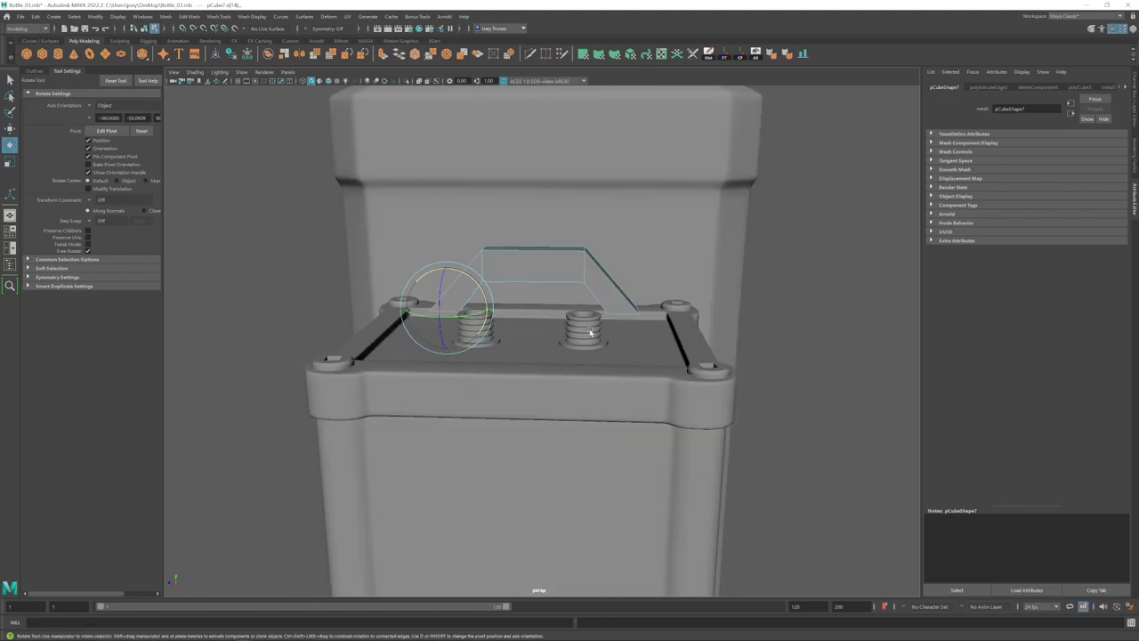
key(w)
drag(534, 265, 534, 268)
alt+drag(606, 307, 556, 315)
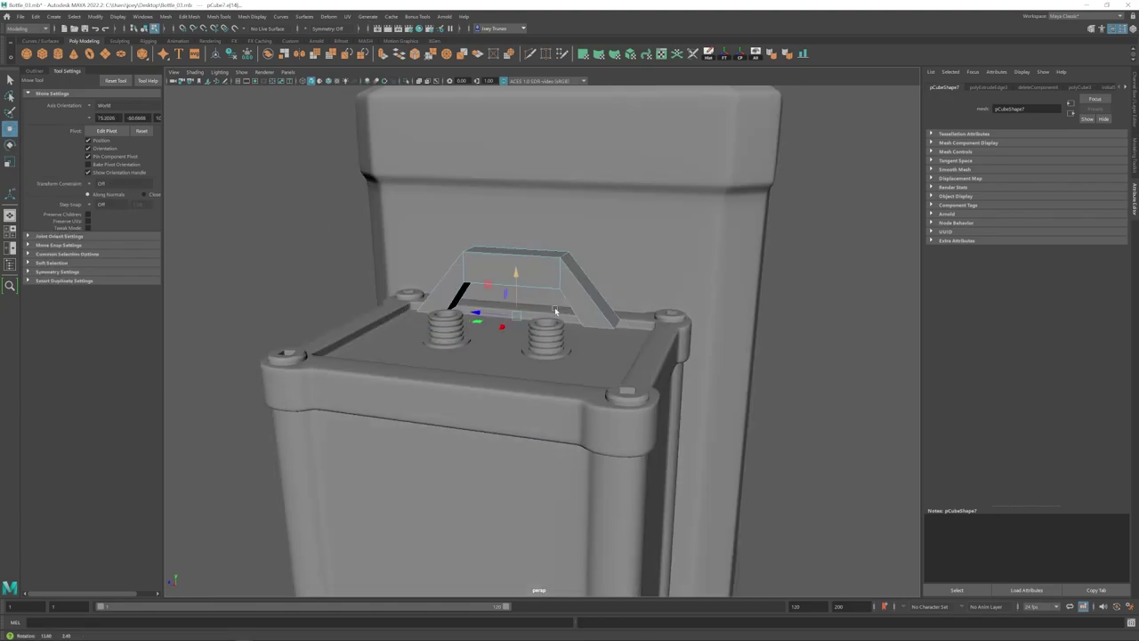
- Extrude both leg ends straight down to form short vertical feet on the handle
key(ctrl+e)
key(w)
drag(514, 276, 514, 283)
alt+drag(552, 311, 530, 329)
alt+right_drag(531, 330, 485, 338)
- Scale the whole handle to 0.112, 0.138, 0.443, lower it onto the lid and move it towards the bottle
key(r)
key(F8)
drag(484, 348, 535, 320)
key(w)
drag(539, 273, 505, 275)
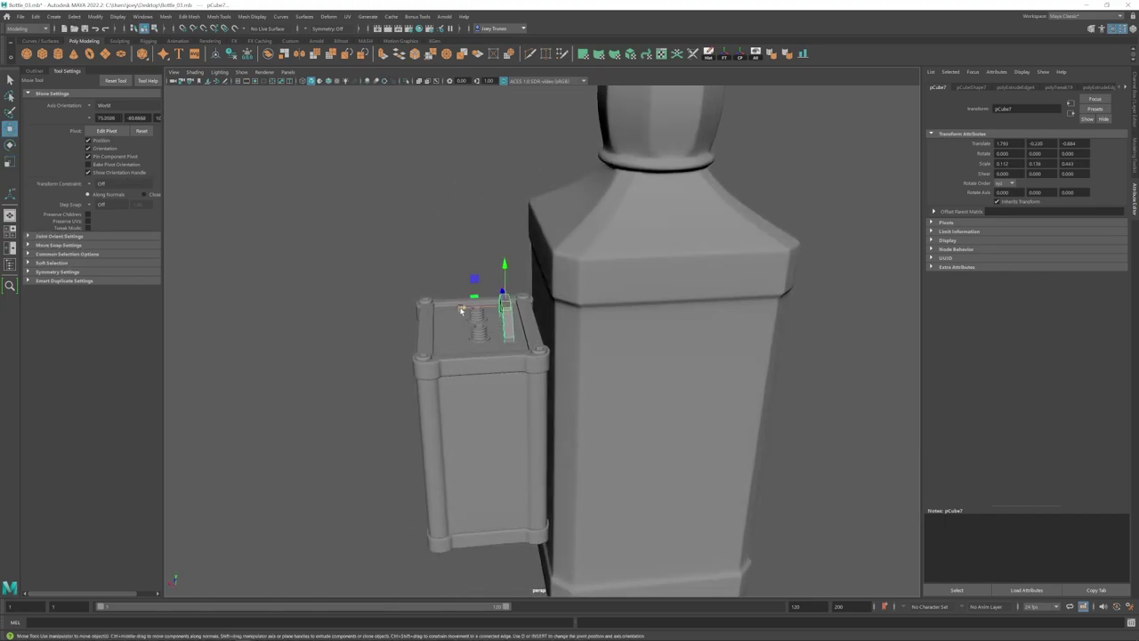
alt+drag(471, 329, 498, 351)
click(682, 410)
alt+right_drag(605, 400, 681, 422)
- Select the lower corner vertices of the handle's crossbar and scale them slightly closer together
click(485, 265)
key(F8)
alt+drag(444, 284, 498, 271)
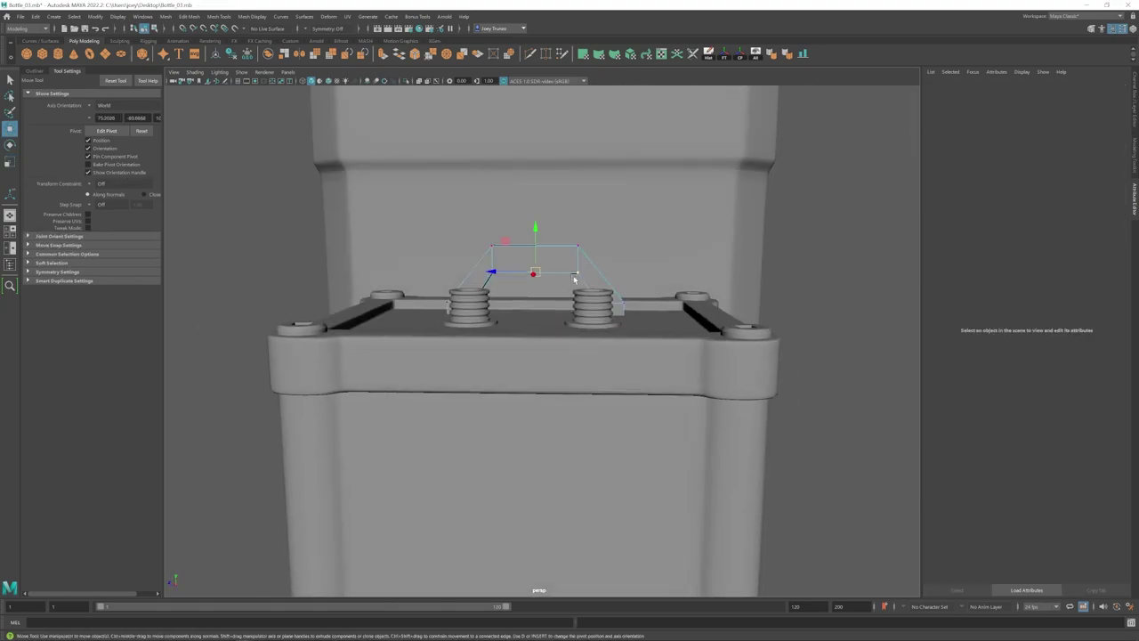
alt+drag(573, 279, 598, 275)
key(r)
drag(517, 273, 522, 274)
key(w)
alt+drag(574, 245, 539, 280)
- Select the handle's long outer edges and bevel them with a fraction of 0.5 and one segment
key(F10)
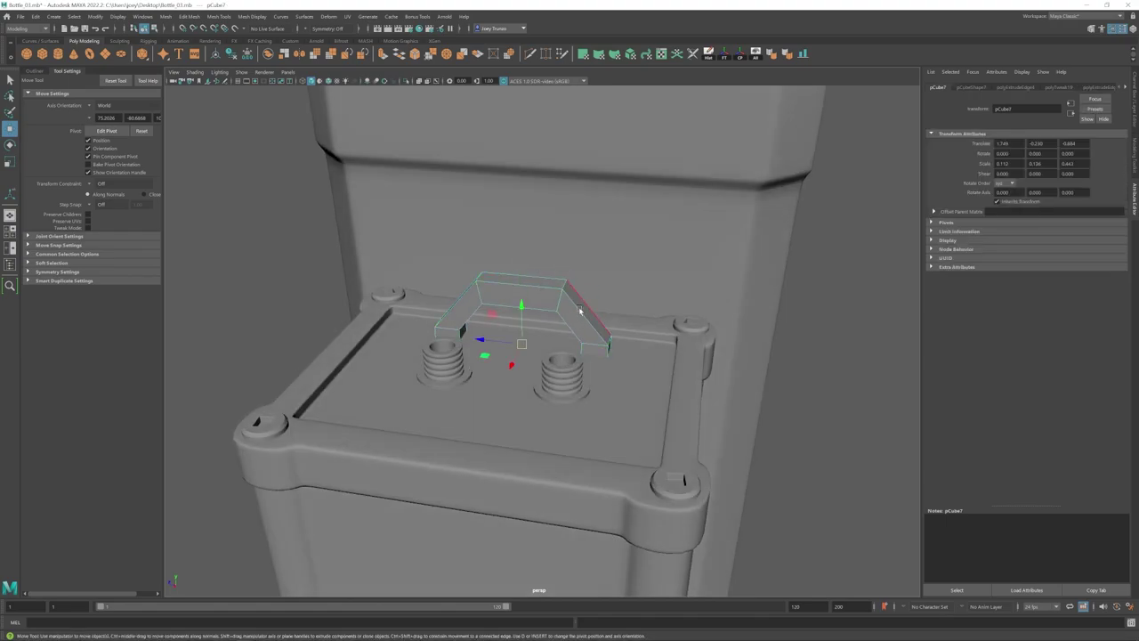
double_click(579, 311)
mouse_move(557, 333)
alt+mouse_down()
mouse_move(488, 287)
mouse_move(560, 311)
alt+mouse_up()
click(189, 16)
click(191, 48)
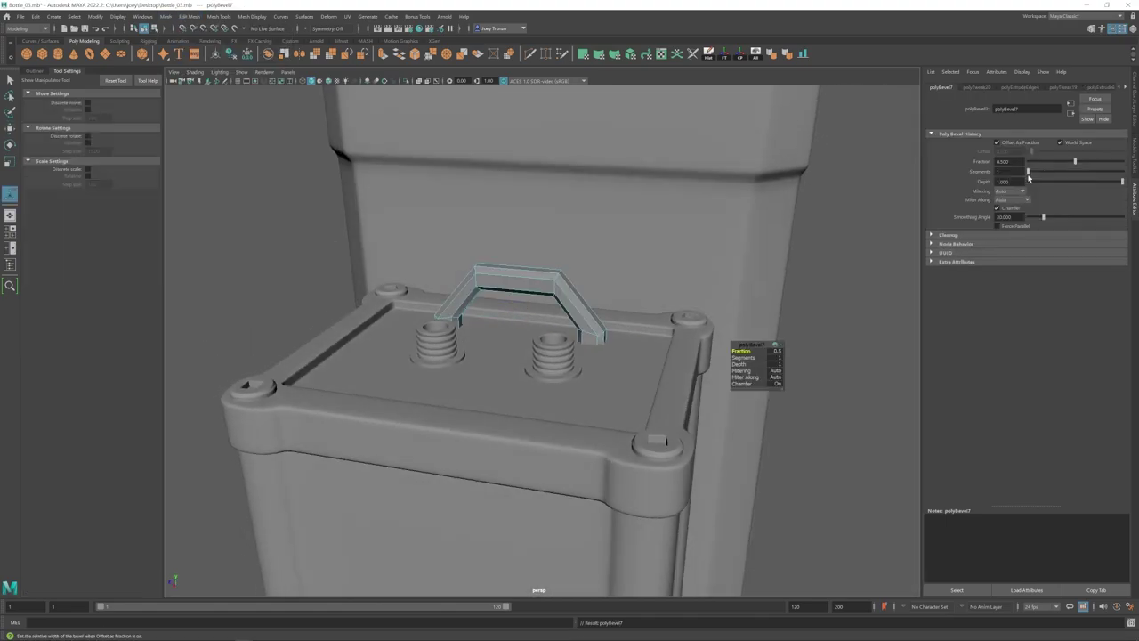
- Apply a second bevel to the handle's edges with a fraction of 0.5, then return to object mode and deselect it
key(t)
key(ctrl+b)
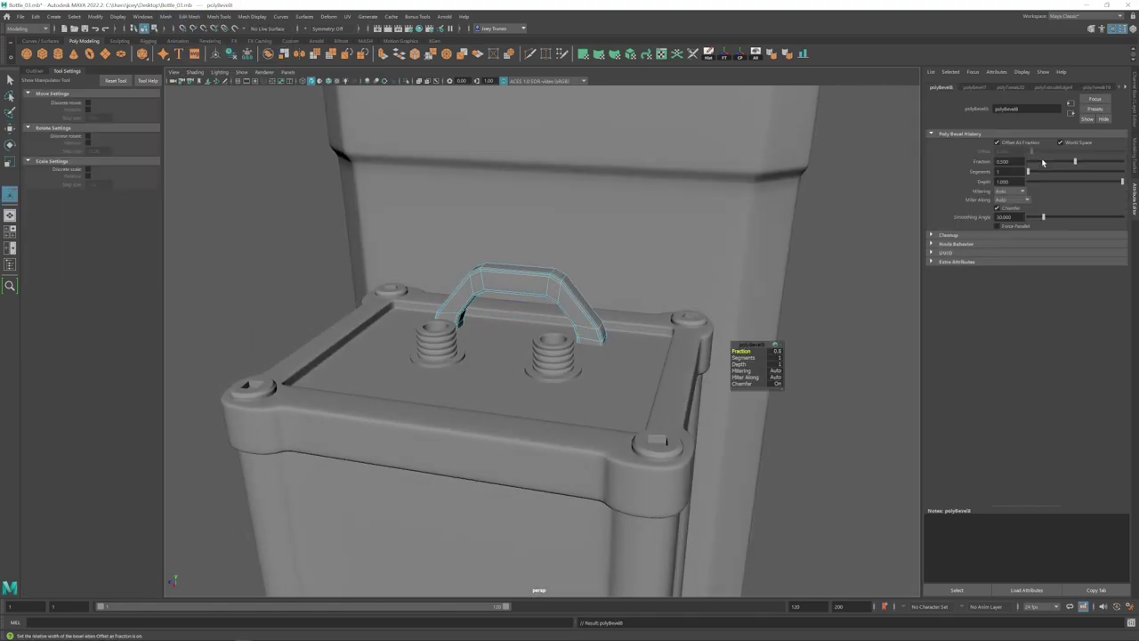
key(w)
right_drag(541, 279, 582, 253)
alt+right_drag(541, 279, 457, 315)
click(329, 258)
alt+drag(457, 315, 356, 325)
alt+right_drag(356, 325, 420, 329)
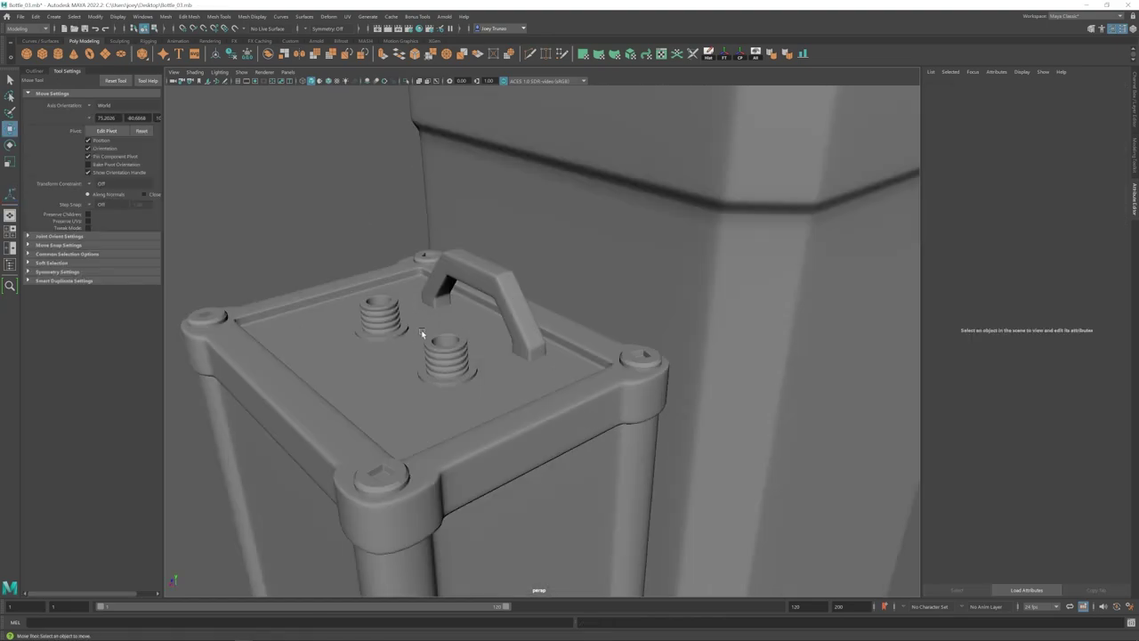
- Create a polygon cube, match its position to the handle and scale it into a small flat plate of about 0.122, 0.025, 0.122
click(42, 54)
shift+click(513, 275)
click(755, 55)
click(513, 275)
key(r)
drag(475, 295, 328, 295)
drag(476, 254, 475, 287)
key(w)
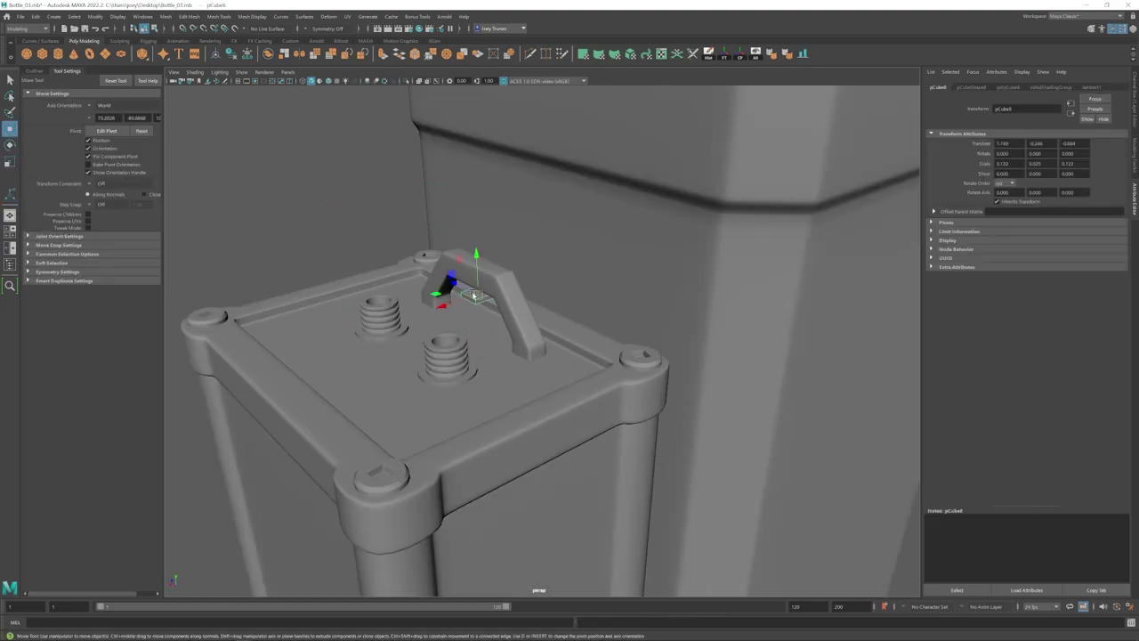
- Place the flat plate beneath one handle leg and scale it to 0.142, 0.034, 0.164 as a base around the foot
key(r)
drag(497, 353, 436, 348)
alt+right_drag(436, 349, 507, 345)
drag(541, 341, 605, 354)
drag(498, 335, 463, 307)
key(w)
drag(541, 307, 541, 309)
alt+right_drag(541, 309, 623, 329)
- Select all edges of the handle's base plate and bevel them
right_drag(578, 351, 580, 307)
drag(648, 267, 427, 407)
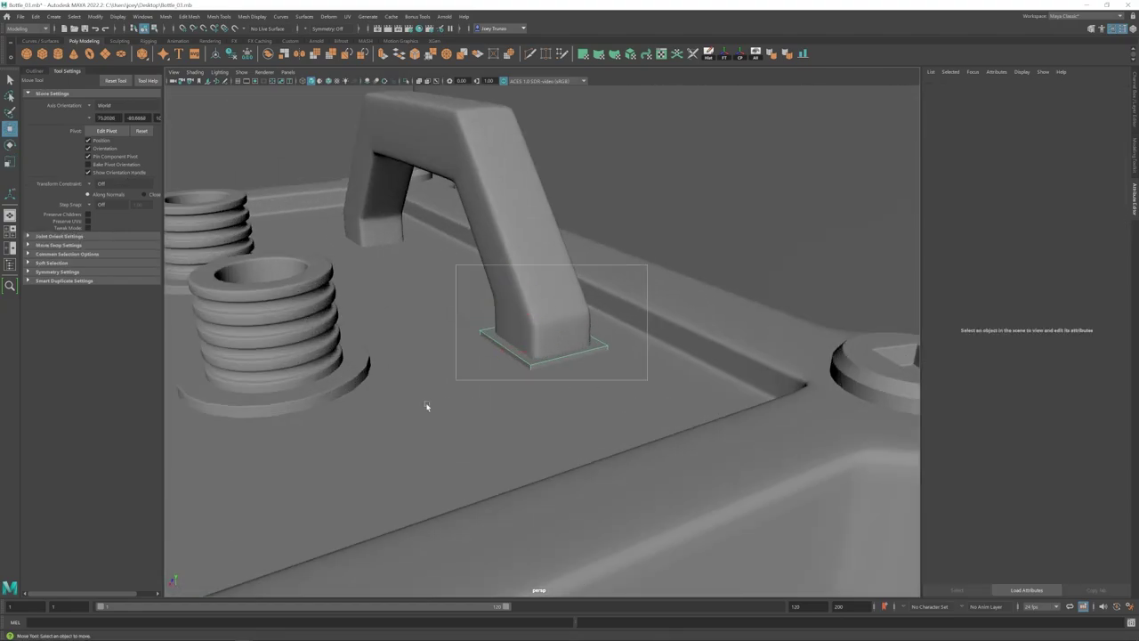
click(189, 17)
click(195, 48)
drag(1029, 172, 1035, 171)
key(w)
alt+drag(498, 338, 578, 356)
alt+right_drag(578, 356, 574, 312)
- Duplicate the base plate and align the copy beneath the handle's other leg
click(535, 348)
alt+drag(481, 351, 552, 355)
click(548, 351)
drag(298, 356, 295, 356)
alt+middle_drag(298, 356, 471, 343)
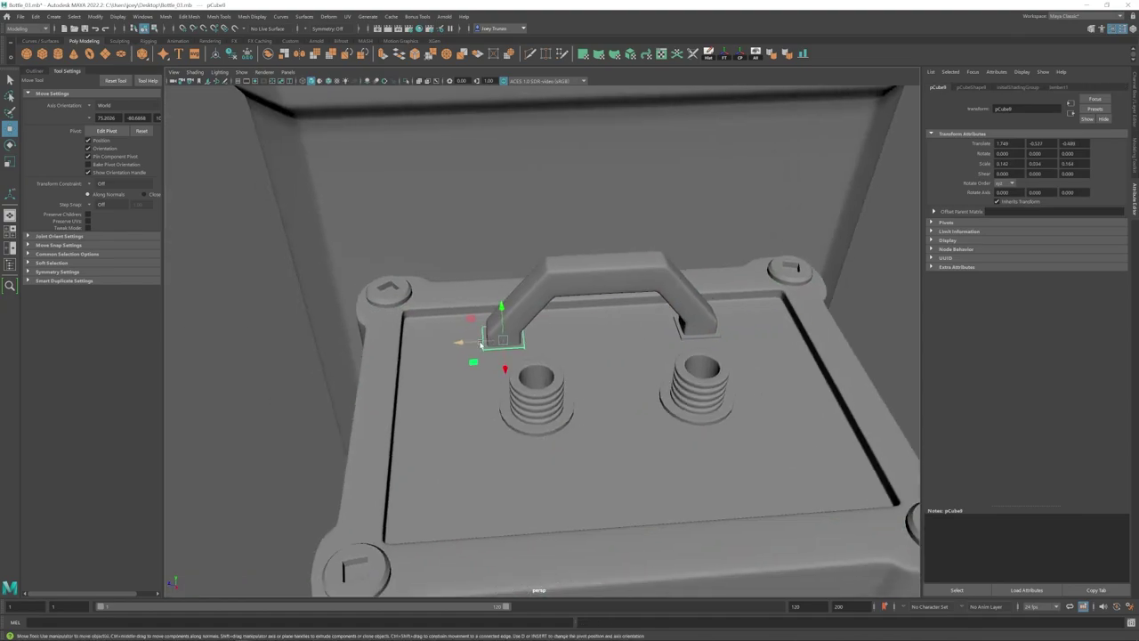
alt+right_drag(472, 343, 552, 347)
drag(441, 342, 437, 340)
alt+drag(534, 329, 427, 307)
alt+right_drag(498, 302, 427, 294)
- Nudge the handle's base plates slightly in height so they sit properly on the lid
click(419, 223)
alt+drag(436, 400, 506, 373)
alt+right_drag(508, 373, 614, 378)
click(509, 320)
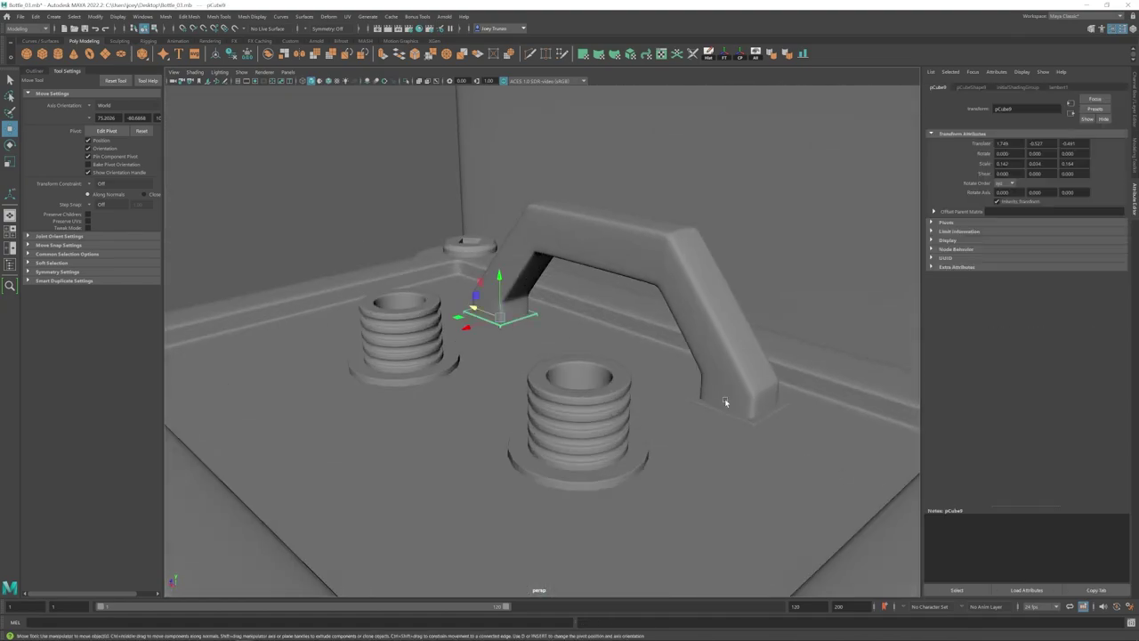
drag(743, 365, 743, 367)
alt+right_drag(641, 369, 525, 365)
click(418, 231)
alt+drag(519, 374, 471, 392)
alt+right_drag(472, 392, 552, 391)
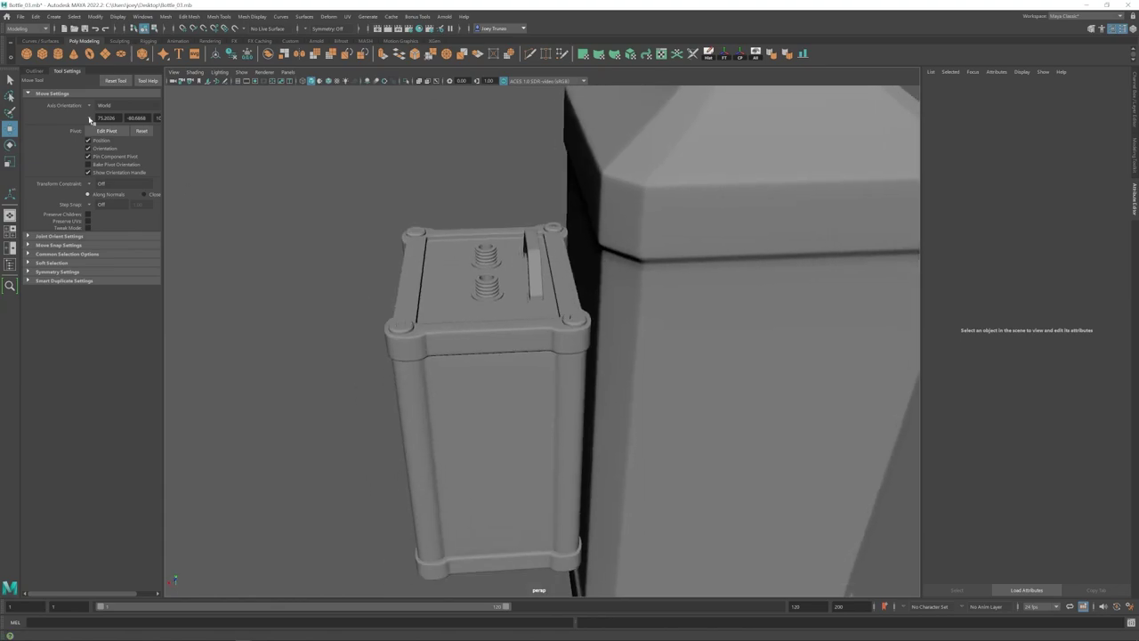
- Select both threaded terminal groups and move them slightly away from the handle
click(35, 71)
click(52, 217)
shift+click(53, 208)
drag(422, 286, 407, 285)
alt+right_drag(534, 365, 463, 360)
alt+drag(467, 360, 428, 367)
click(428, 366)
alt+right_drag(432, 363, 543, 397)
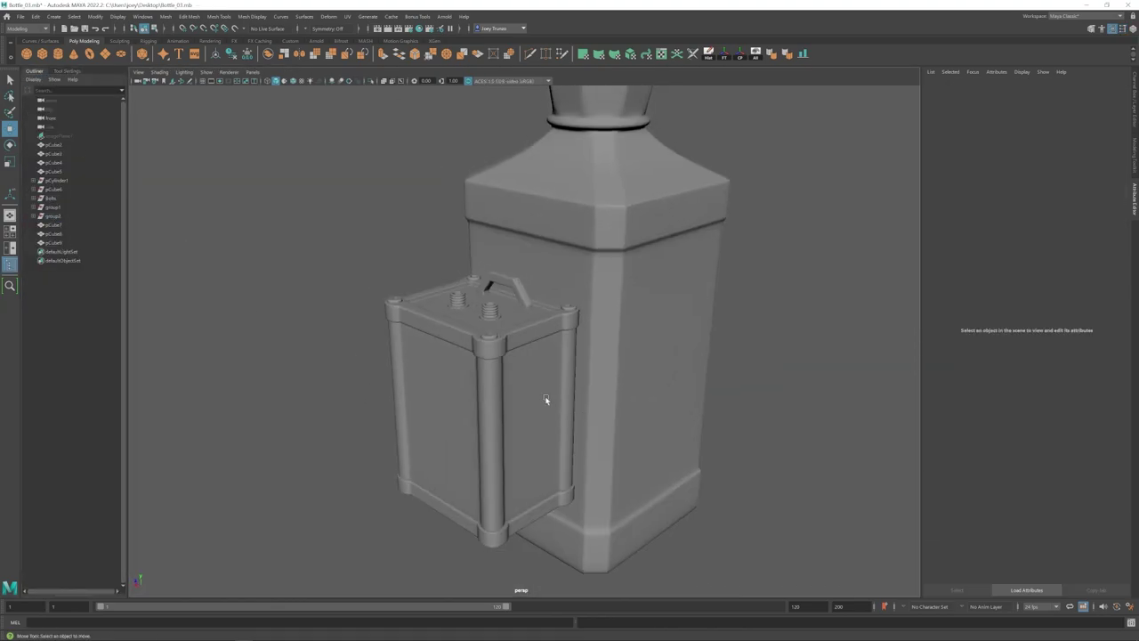
- Group the handle with its two base plates and scale the group up slightly, adjusting its height
alt+drag(509, 346, 519, 346)
alt+right_drag(519, 345, 613, 356)
click(53, 225)
shift+click(55, 242)
key(ctrl+g)
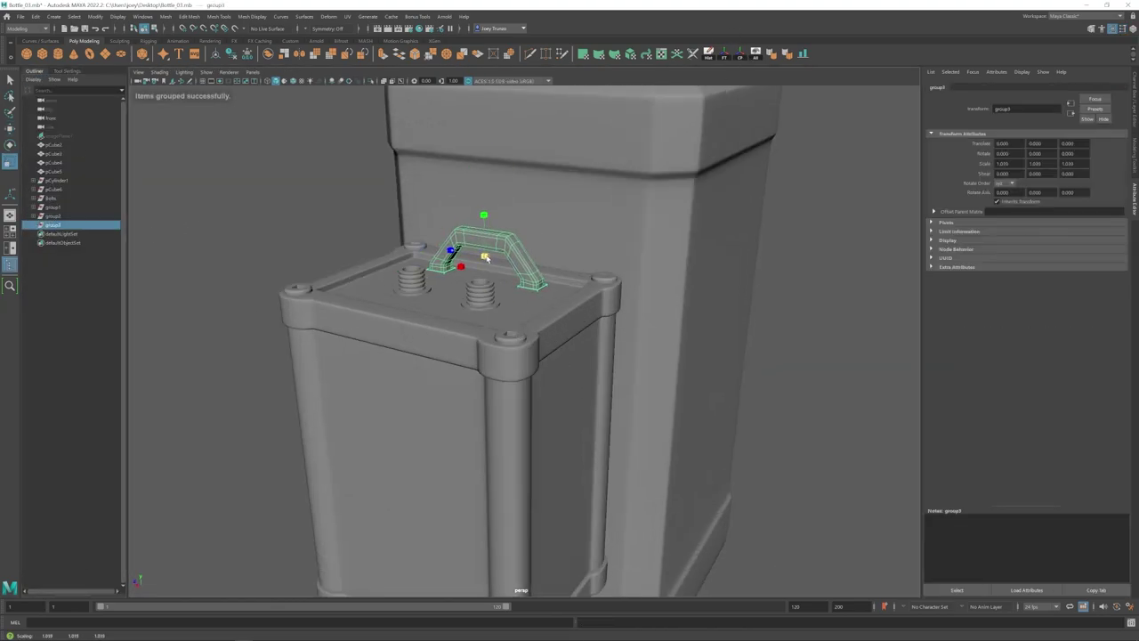
drag(484, 214, 483, 217)
alt+right_drag(552, 294, 445, 289)
click(436, 280)
alt+drag(448, 297, 555, 399)
alt+right_drag(554, 400, 462, 356)
alt+drag(463, 356, 534, 331)
alt+right_drag(485, 329, 561, 343)
- Select the vertices of the handle's upper crossbar and lower them slightly
click(501, 306)
right_drag(501, 305, 458, 305)
alt+right_drag(462, 303, 542, 311)
drag(422, 219, 530, 270)
drag(472, 216, 462, 232)
right_drag(462, 258, 508, 229)
click(756, 294)
alt+right_drag(623, 321, 498, 333)
alt+drag(623, 370, 550, 384)
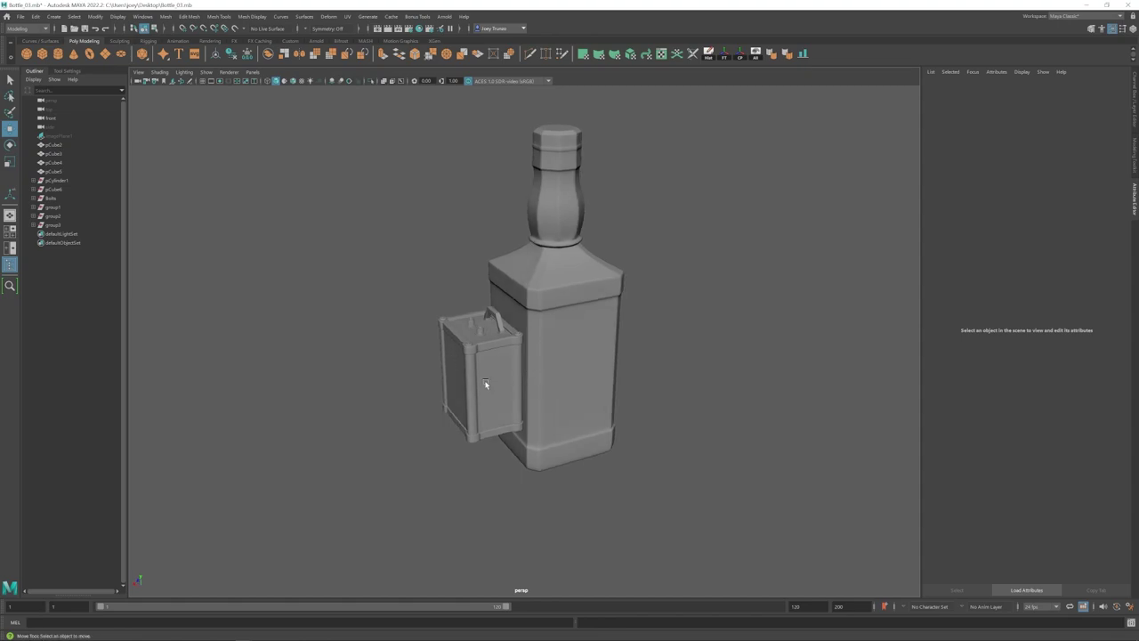
alt+middle_drag(485, 384, 487, 331)
- Create a polygon cylinder, match its position to the box and turn it 90 degrees about X
alt+right_drag(427, 331, 480, 336)
alt+drag(409, 316, 520, 274)
click(57, 53)
shift+click(623, 374)
click(787, 54)
click(643, 342)
key(e)
key(ctrl+z)
- Scale the cylinder to 0.148, 0.126, 0.148 and move it to protrude from the box's side below the lid
key(r)
alt+drag(520, 276, 521, 322)
key(r)
alt+drag(521, 322, 532, 322)
alt+drag(498, 310, 511, 312)
key(w)
drag(490, 312, 465, 308)
- Duplicate the side cylinder and move the copy straight outward from the box
key(r)
alt+drag(482, 311, 543, 306)
alt+drag(525, 309, 493, 315)
scroll(494, 313, up, 5)
key(w)
alt+drag(496, 312, 513, 318)
- Bevel the end of the inner side cylinder that touches the box
click(551, 287)
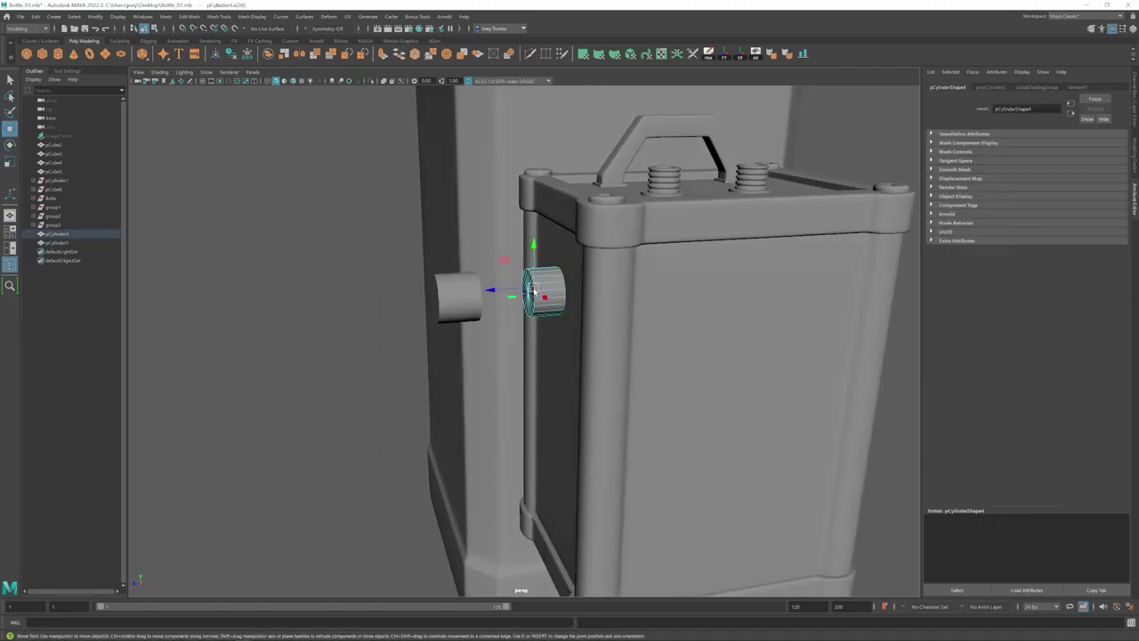
click(189, 16)
click(214, 46)
key(w)
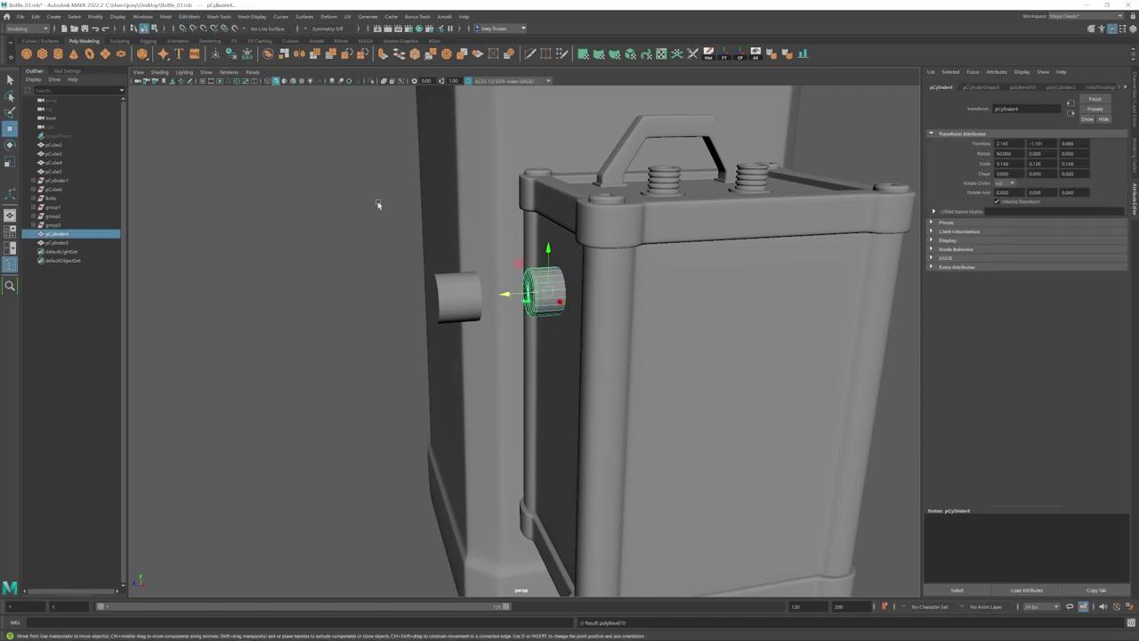
- Delete the inner cylinder's unneeded faces at the box end and return to object mode
scroll(409, 249, down, 5)
key(F11)
alt+drag(431, 271, 396, 257)
drag(638, 419, 485, 267)
ctrl+drag(443, 231, 514, 348)
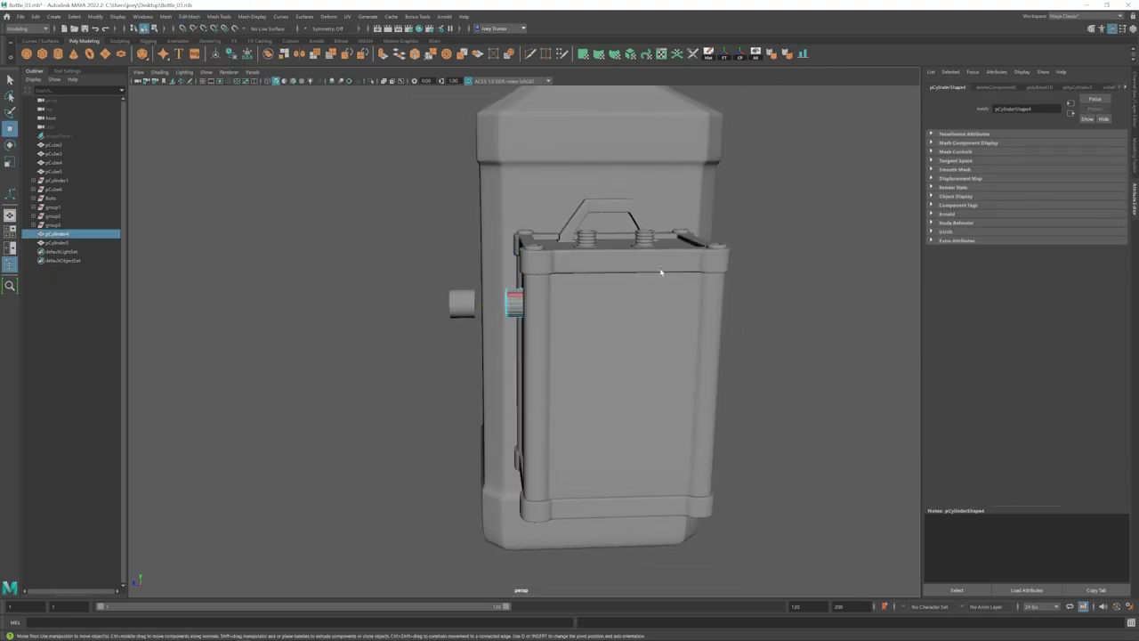
key(F8)
click(422, 342)
- Move the outer cylinder inward until it meets the inner one
alt+drag(431, 345, 449, 325)
scroll(452, 312, up, 5)
click(451, 291)
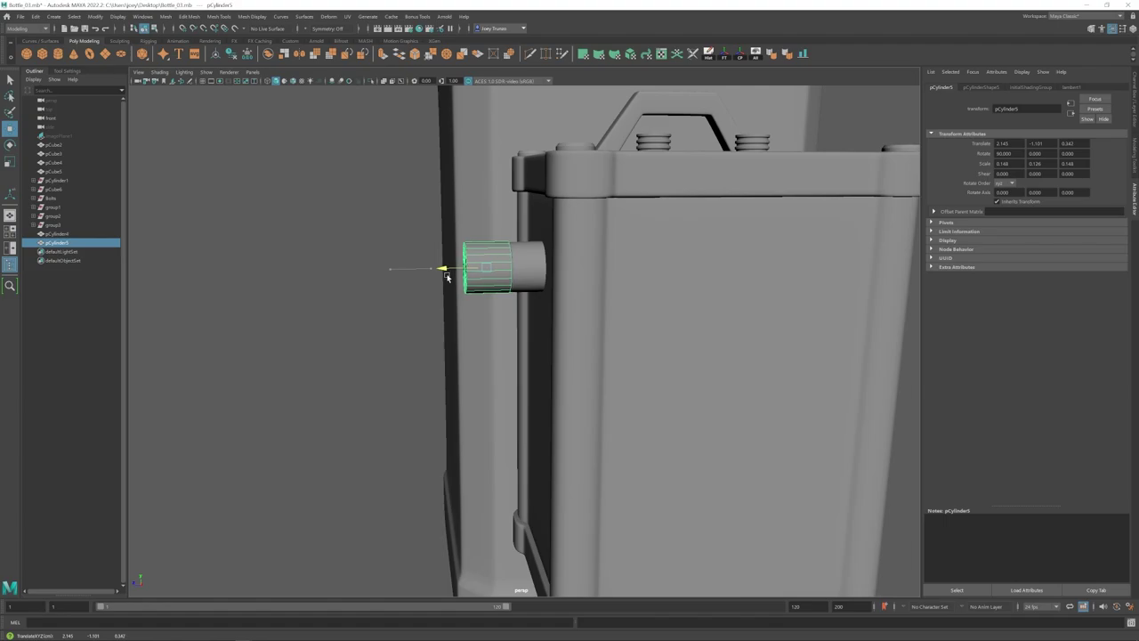
alt+drag(448, 278, 623, 383)
- Insert multiple evenly spaced edge loops around the outer cylinder
click(219, 16)
click(233, 80)
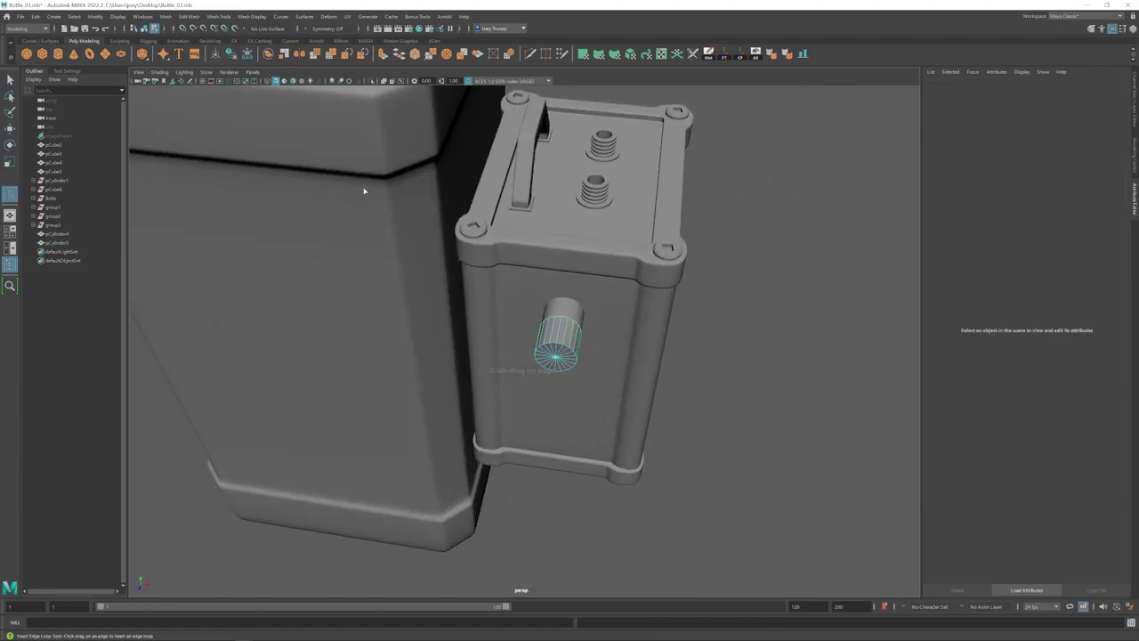
alt+drag(552, 338, 450, 312)
scroll(483, 315, up, 5)
click(73, 71)
click(488, 296)
- Select the faces on top of the outer cylinder and extrude them upward into a rectangular block
key(r)
right_drag(492, 292, 493, 317)
alt+drag(485, 302, 552, 326)
shift+drag(554, 263, 559, 264)
alt+drag(553, 202, 529, 265)
- Insert two evenly spaced edge loops through the extruded block and the cylinder beneath it
click(219, 17)
click(247, 87)
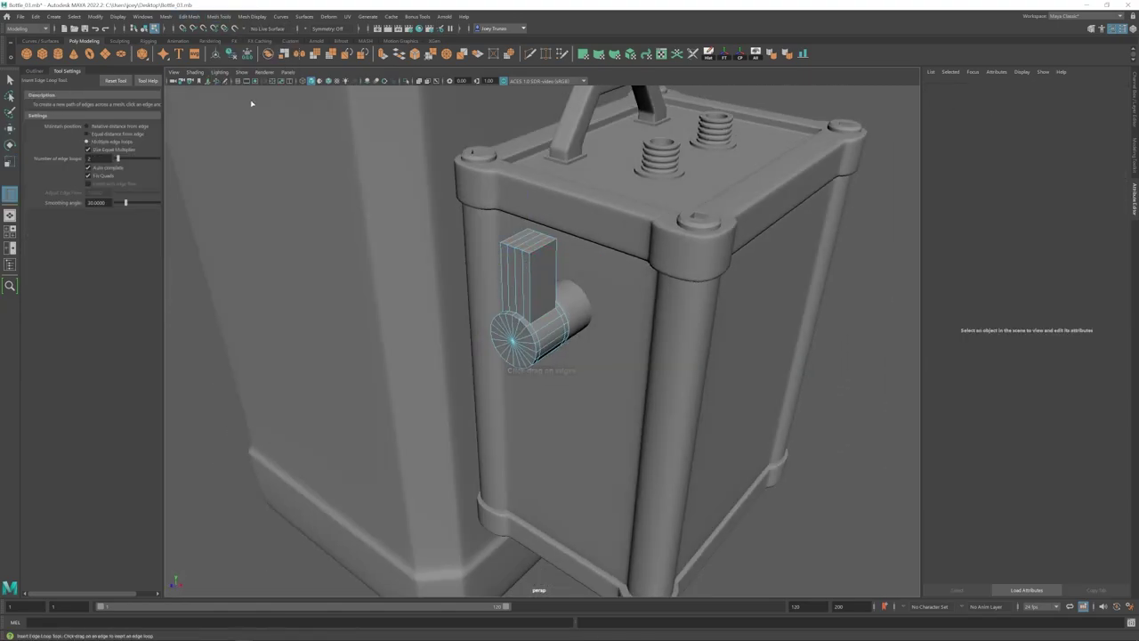
alt+drag(563, 322, 516, 296)
click(524, 215)
key(w)
- Select the edge loop at the base of the block and circularize it
right_drag(525, 264, 531, 238)
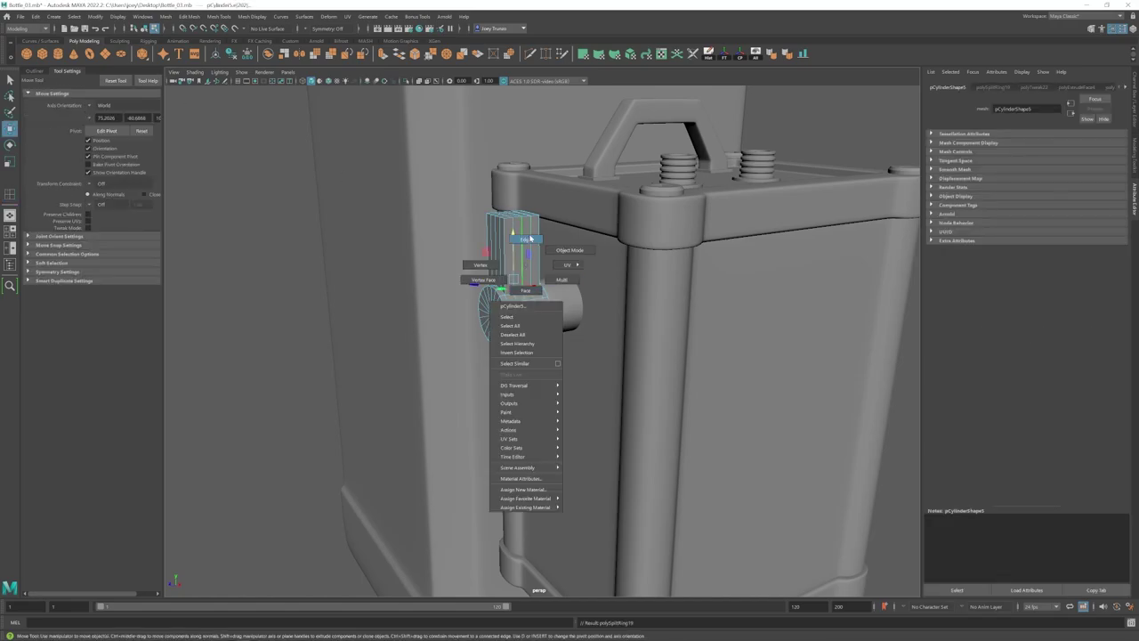
scroll(501, 305, up, 2)
key(q)
alt+drag(519, 295, 475, 272)
shift+click(501, 305)
shift+click(601, 307)
click(510, 54)
key(r)
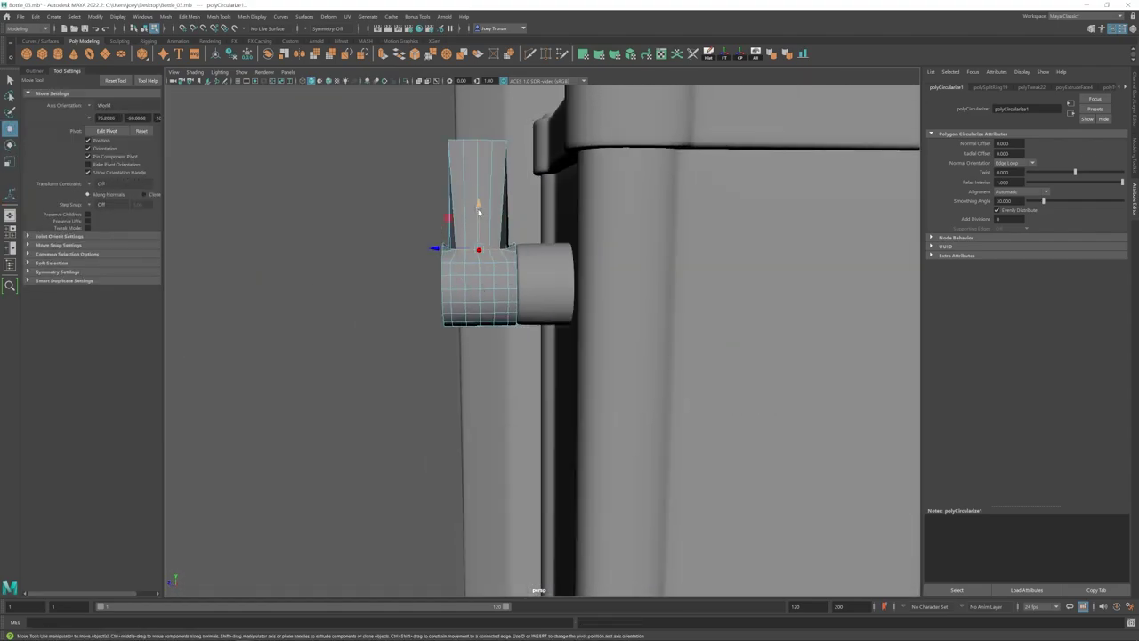
- Select the faces of the block above the circularized base and delete them
alt+drag(479, 212, 506, 243)
right_drag(491, 188, 491, 210)
alt+drag(498, 222, 476, 191)
drag(417, 126, 549, 199)
key(Delete)
- Extrude the circular border edge straight up into a tall open pipe
alt+drag(460, 256, 476, 288)
shift+drag(485, 231, 486, 87)
alt+middle_drag(533, 222, 541, 275)
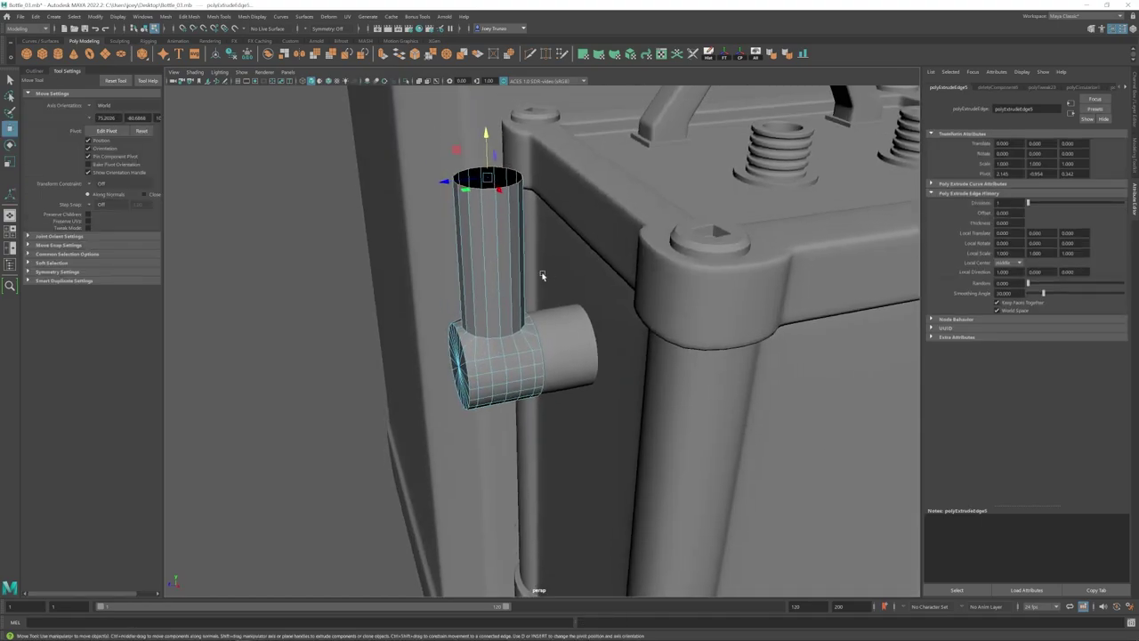
- Raise the pipe's top border edge and extrude it straight up again, extending the pipe to the height of the bottle's shoulder
alt+right_drag(541, 275, 504, 214)
alt+middle_drag(511, 211, 505, 231)
drag(511, 260, 495, 262)
alt+drag(534, 298, 484, 279)
key(w)
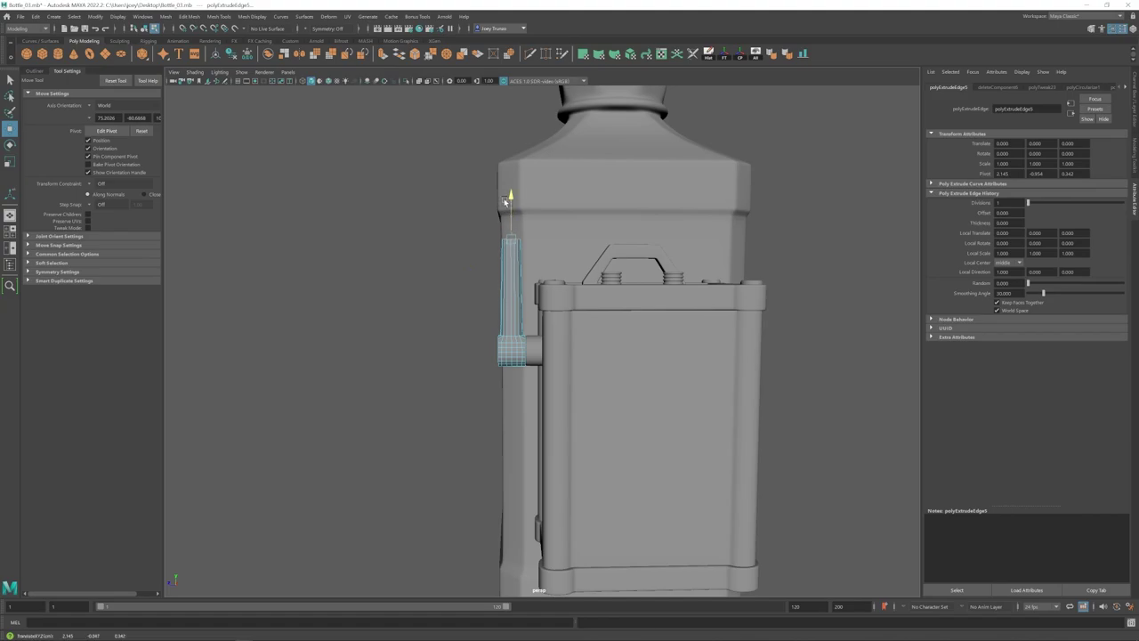
drag(505, 201, 505, 204)
alt+drag(505, 204, 514, 239)
alt+right_drag(513, 239, 500, 244)
shift+drag(511, 252, 511, 253)
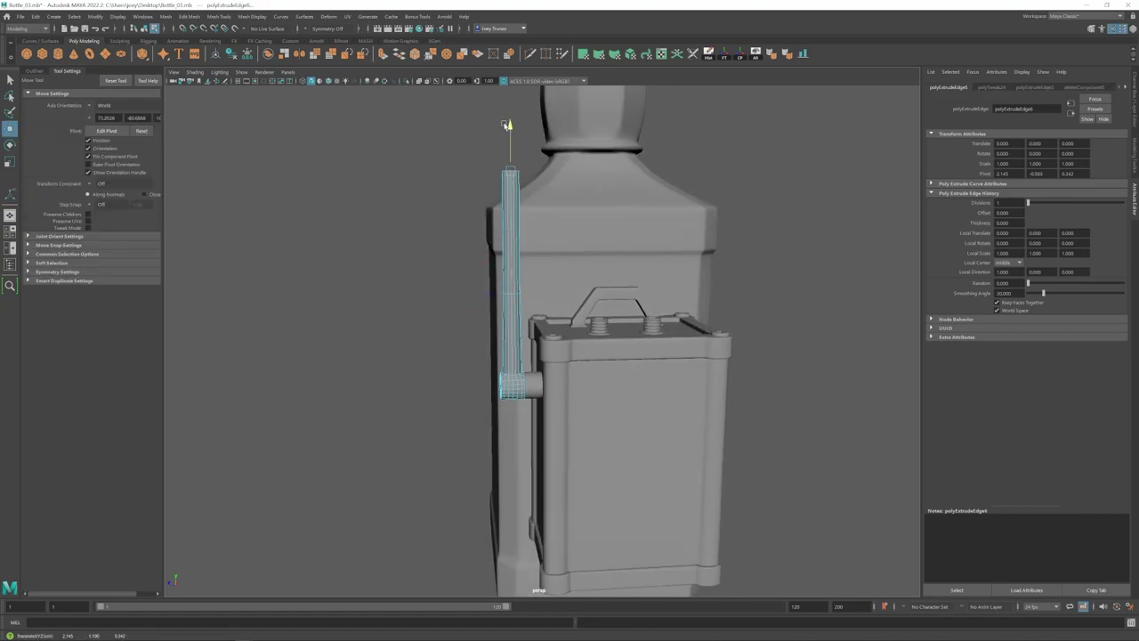
shift+drag(505, 126, 504, 127)
- Cap the open top of the tall pipe with faces meeting at its center
alt+right_drag(505, 169, 471, 258)
alt+drag(512, 283, 482, 292)
alt+drag(538, 253, 557, 252)
alt+right_drag(539, 214, 564, 122)
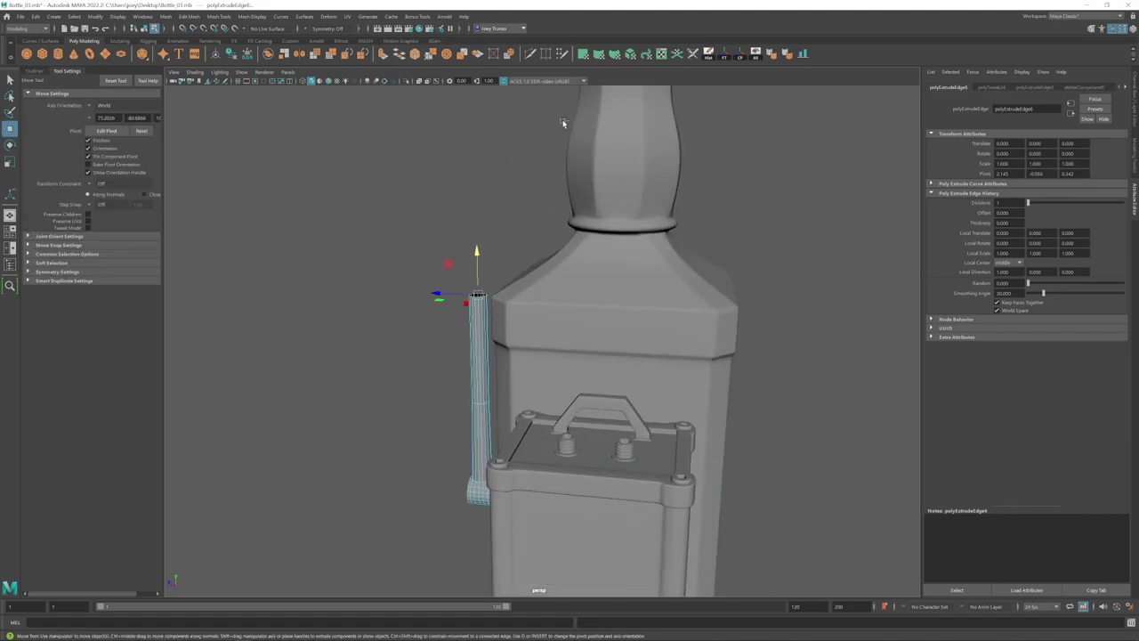
click(446, 55)
alt+drag(494, 289, 557, 299)
key(w)
- Select the edge loop around the pipe's capped top and bevel it with a fraction of 0.236
alt+right_drag(557, 300, 614, 307)
right_drag(548, 307, 548, 271)
double_click(546, 299)
click(188, 17)
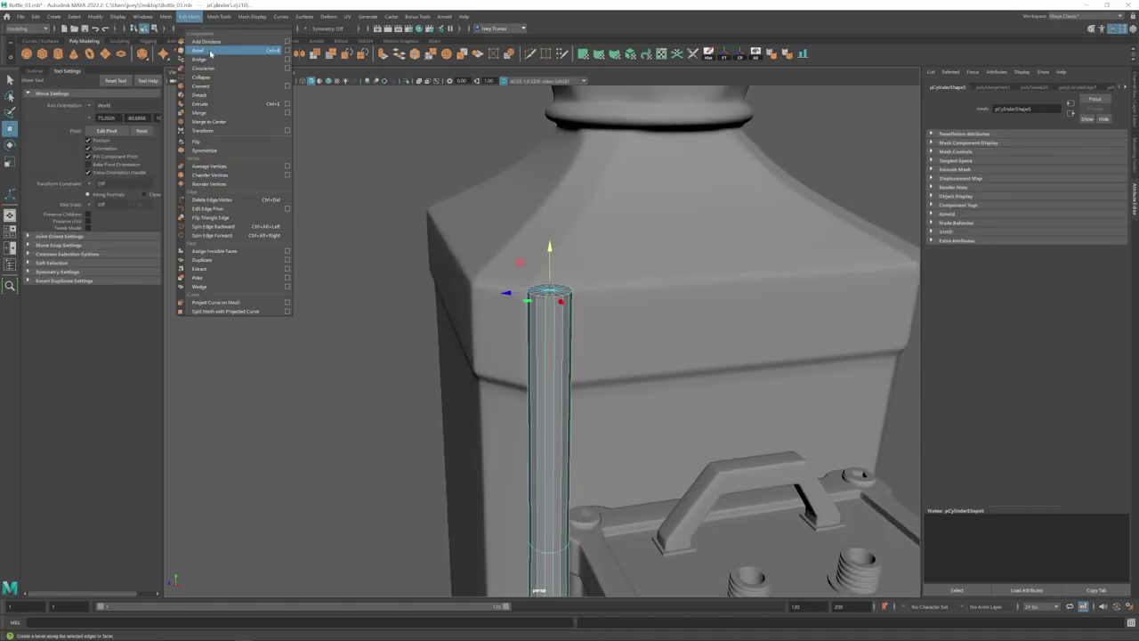
click(203, 51)
drag(1068, 163, 1051, 162)
- Activate the Insert Edge Loop tool for the joint between the tall pipe and its side fitting
alt+right_drag(494, 293, 455, 364)
alt+middle_drag(455, 364, 455, 294)
alt+right_drag(454, 294, 468, 277)
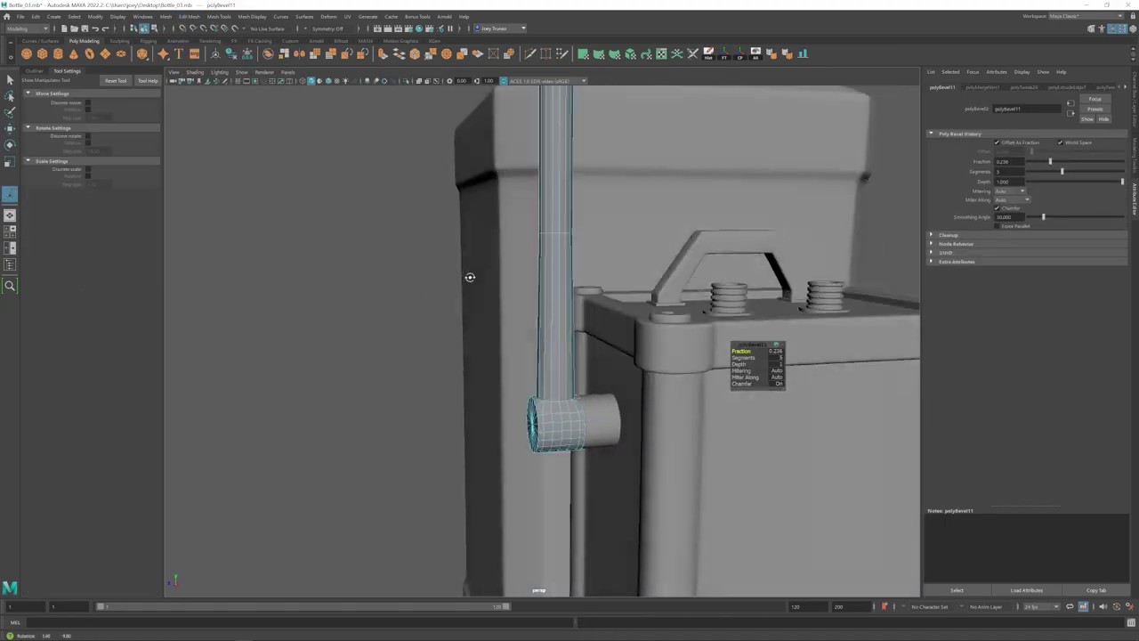
alt+drag(468, 277, 448, 276)
click(219, 17)
click(233, 86)
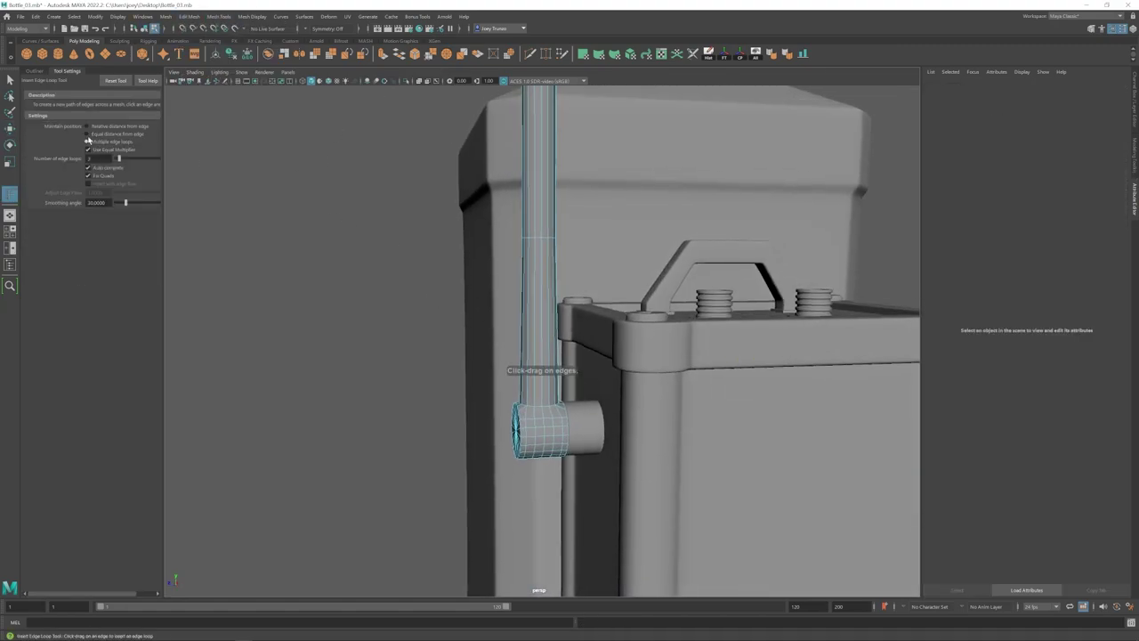
- Insert multiple evenly spaced edge loops around the tapered lower section of the antenna rod, above its horizontal barrel
click(542, 331)
mouse_move(500, 340)
alt+mouse_down()
mouse_move(463, 350)
mouse_move(494, 350)
alt+mouse_up()
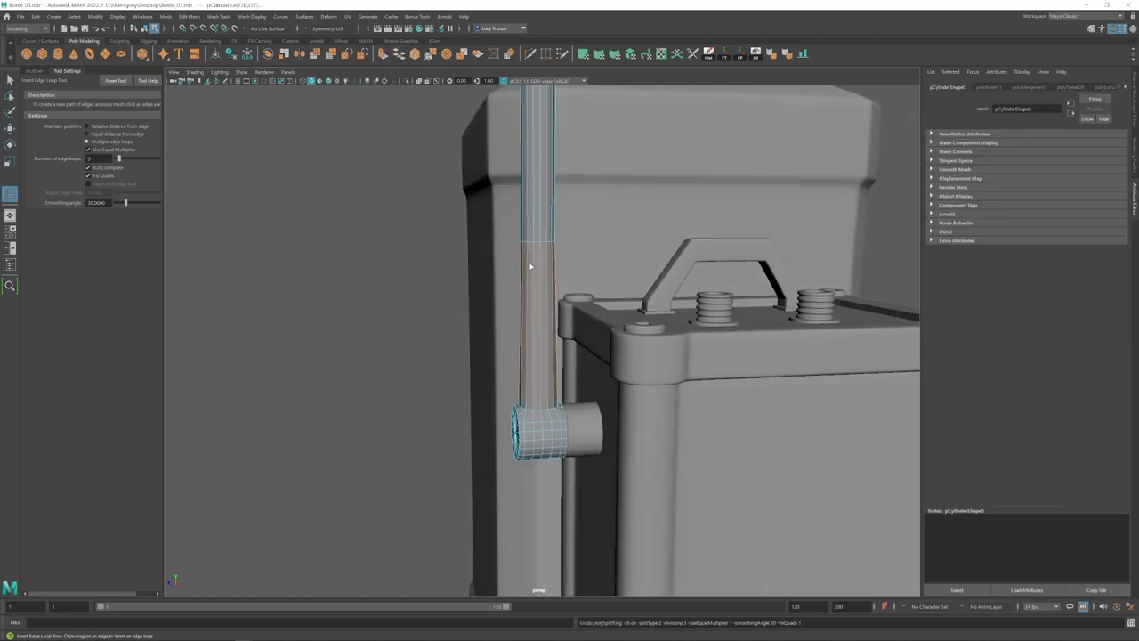
alt+drag(539, 317, 567, 323)
click(533, 341)
alt+middle_drag(533, 341, 530, 315)
- Bevel the newly inserted edge loops on the lower rod to split them into narrow bands
click(196, 18)
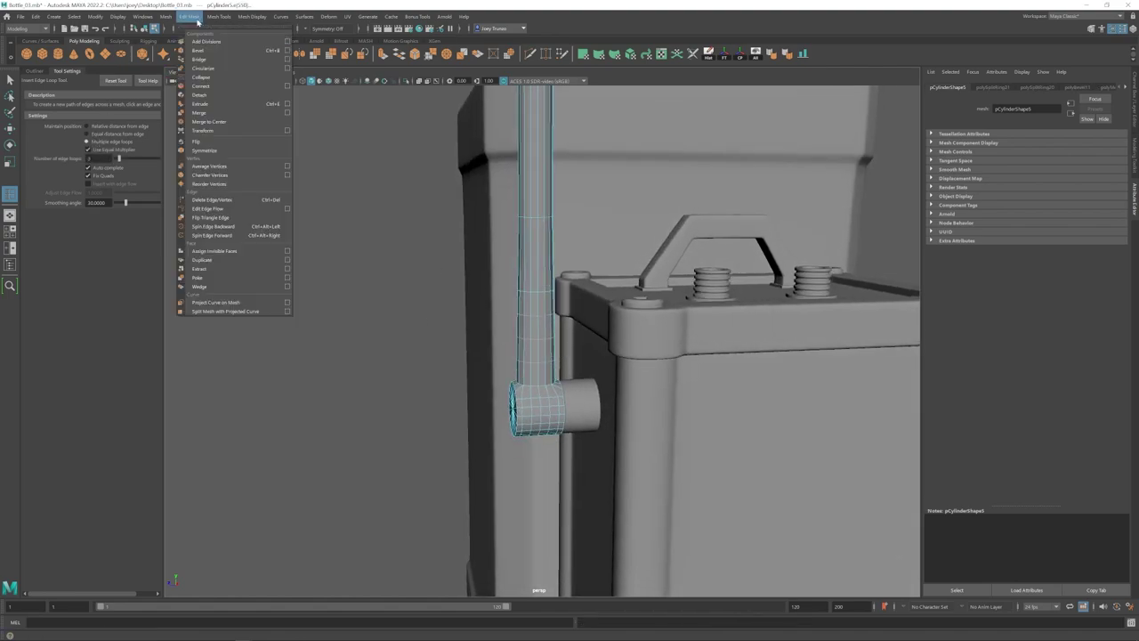
click(203, 53)
key(w)
right_drag(544, 345, 595, 306)
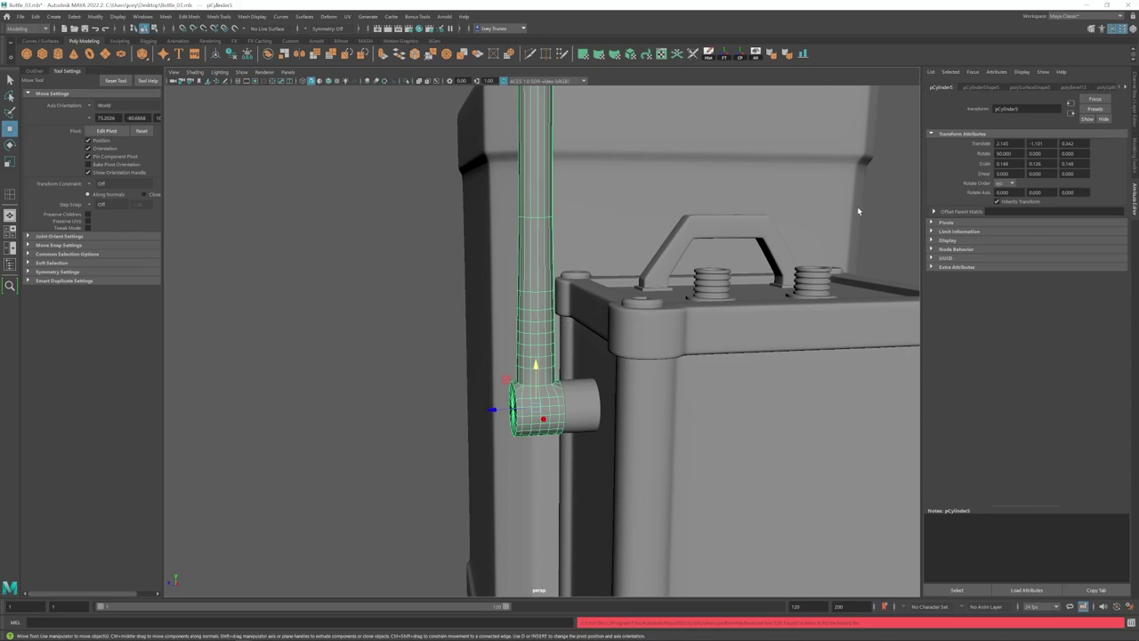
- Extrude three alternating face rings at the base of the rod and scale them inward to form grooves
scroll(538, 312, up, 2)
right_drag(538, 283, 540, 320)
click(542, 312)
shift+double_click(533, 311)
key(q)
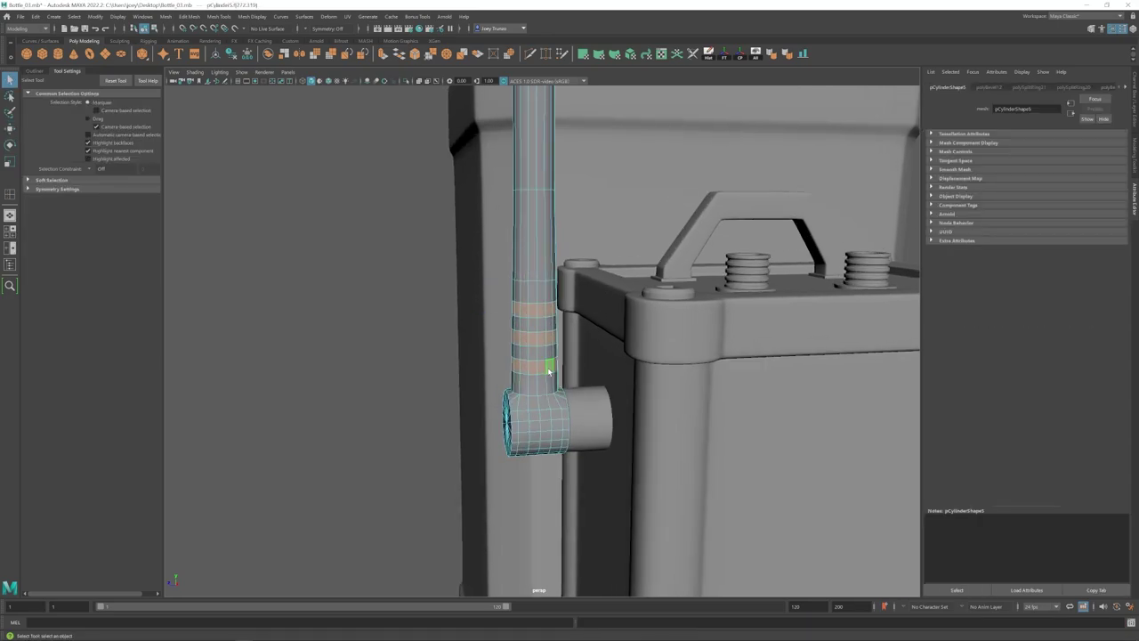
key(ctrl+e)
key(r)
mouse_move(509, 328)
alt+mouse_down()
mouse_move(554, 340)
mouse_move(528, 318)
alt+mouse_up()
key(w)
right_drag(552, 311, 611, 264)
- Bevel the edge loop on the end of the antenna's barrel facing the mount, using 2 segments
alt+drag(539, 311, 575, 330)
scroll(569, 343, up, 3)
right_drag(553, 375, 551, 339)
double_click(541, 368)
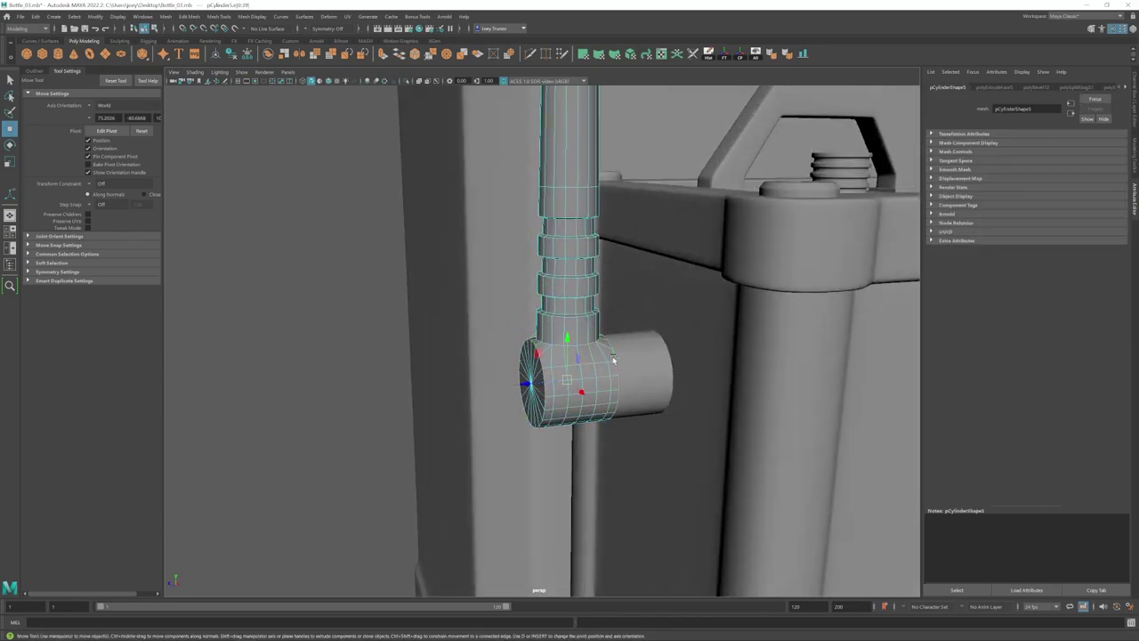
click(189, 17)
click(202, 49)
key(w)
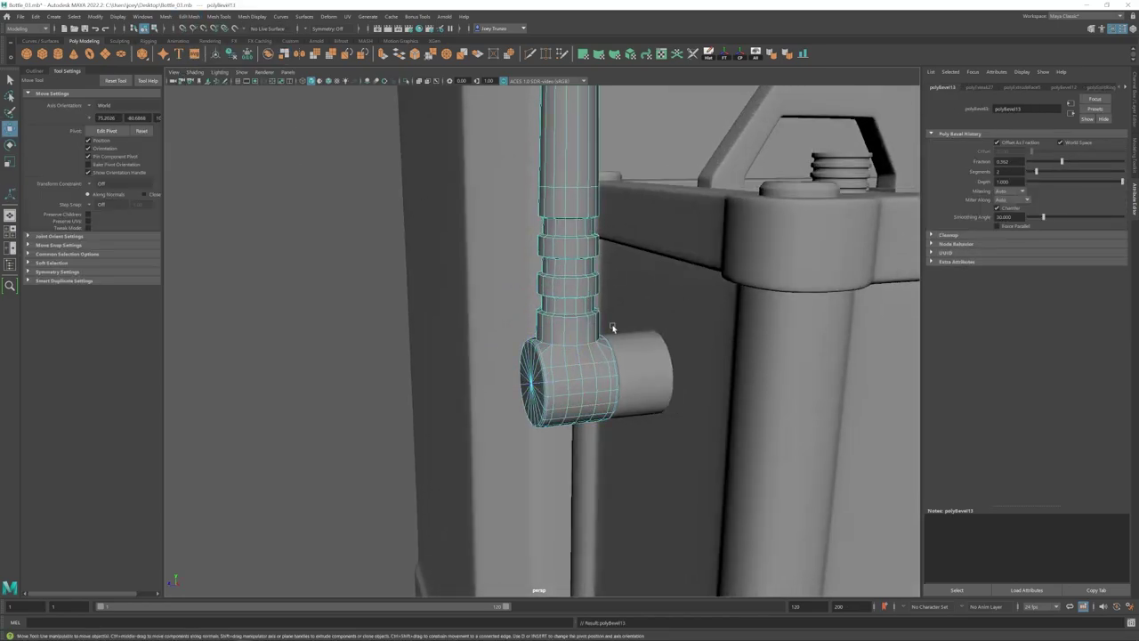
- Bevel the edge loop around the barrel's outer cap with 2 segments and lower the bevel fraction to about 0.2
double_click(590, 341)
scroll(591, 342, up, 4)
mouse_move(633, 381)
alt+mouse_down()
mouse_move(566, 408)
mouse_move(635, 383)
mouse_move(620, 372)
alt+mouse_up()
mouse_move(558, 313)
alt+mouse_down()
mouse_move(547, 312)
mouse_move(569, 321)
alt+mouse_up()
key(ctrl+b)
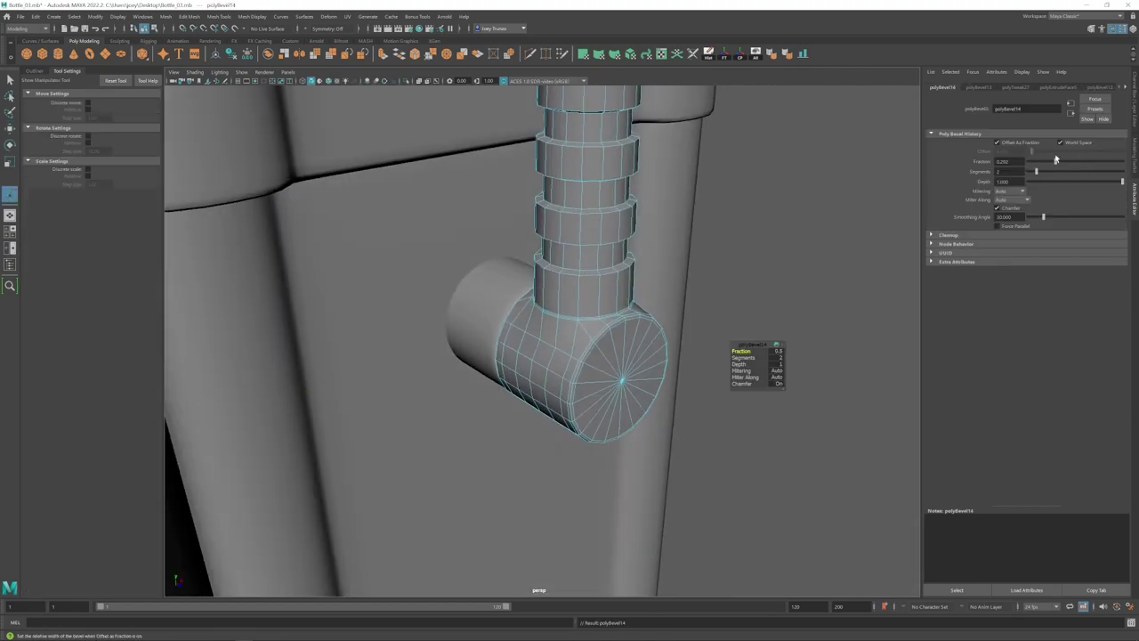
alt+drag(659, 356, 525, 369)
scroll(526, 368, down, 5)
right_drag(523, 331, 566, 315)
- Push the faces of the barrel's outer cap outward and scale them to round off the end
key(q)
scroll(525, 333, down, 5)
alt+drag(525, 332, 478, 343)
alt+right_drag(478, 343, 771, 448)
alt+drag(770, 448, 765, 404)
click(536, 360)
alt+right_drag(578, 401, 654, 436)
key(w)
alt+drag(503, 341, 496, 304)
right_drag(495, 307, 496, 337)
alt+drag(496, 332, 531, 314)
alt+drag(551, 320, 427, 311)
ctrl+drag(613, 287, 552, 385)
alt+drag(556, 384, 631, 396)
drag(509, 334, 503, 335)
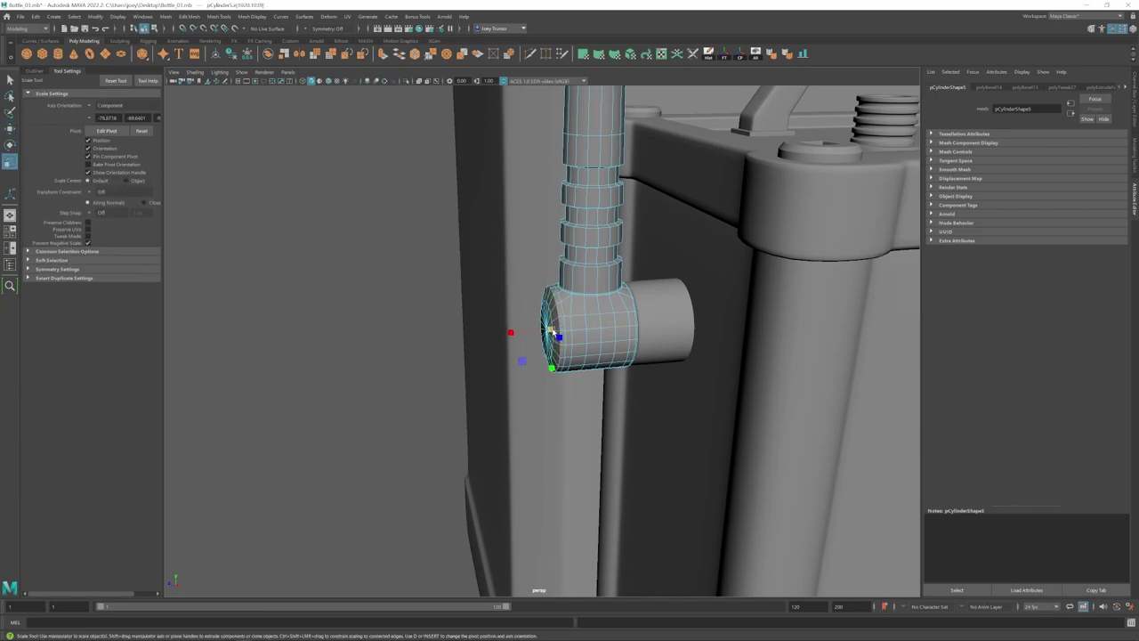
key(w)
right_drag(578, 331, 620, 310)
click(444, 347)
- Scale the ring of vertices at the top of the antenna rod to adjust its taper
alt+drag(569, 365, 499, 365)
alt+right_drag(685, 427, 525, 378)
alt+drag(511, 378, 521, 338)
alt+middle_drag(538, 336, 529, 375)
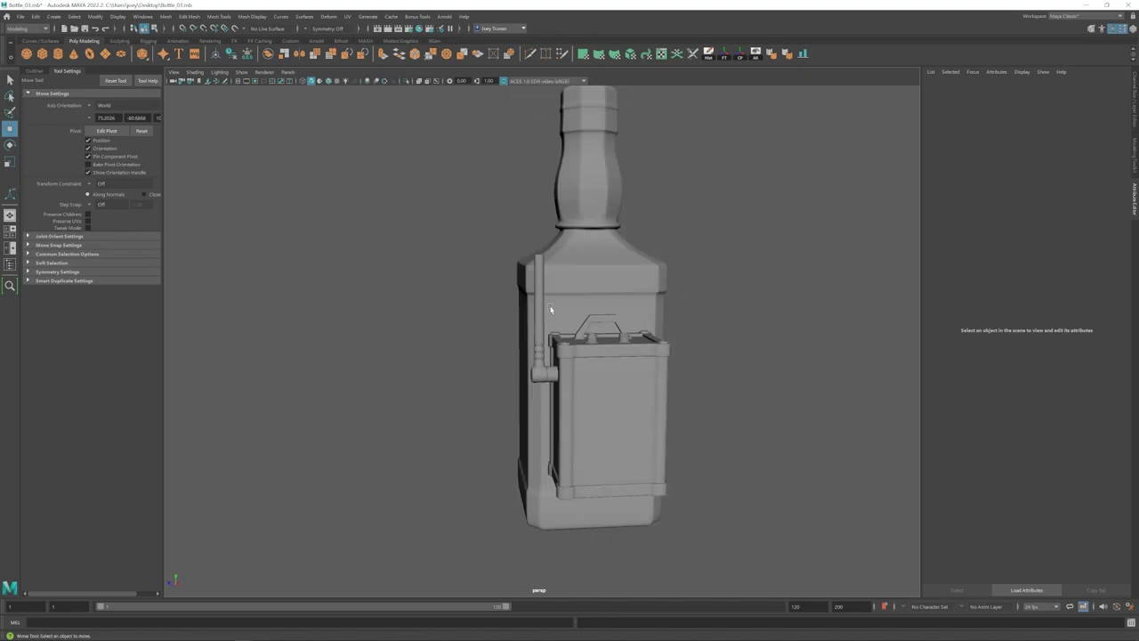
click(541, 291)
right_drag(542, 292, 498, 290)
drag(484, 236, 574, 269)
key(r)
alt+drag(485, 256, 521, 260)
alt+right_drag(507, 258, 541, 260)
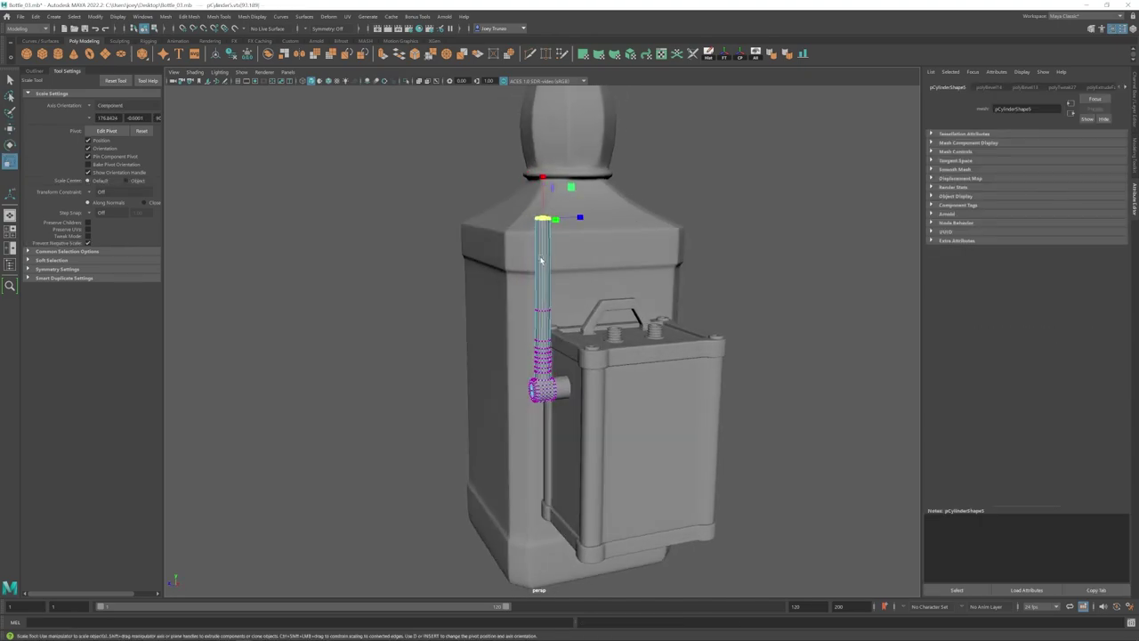
- Adjust the height of the vertex ring midway up the antenna rod
key(w)
alt+drag(541, 234, 541, 207)
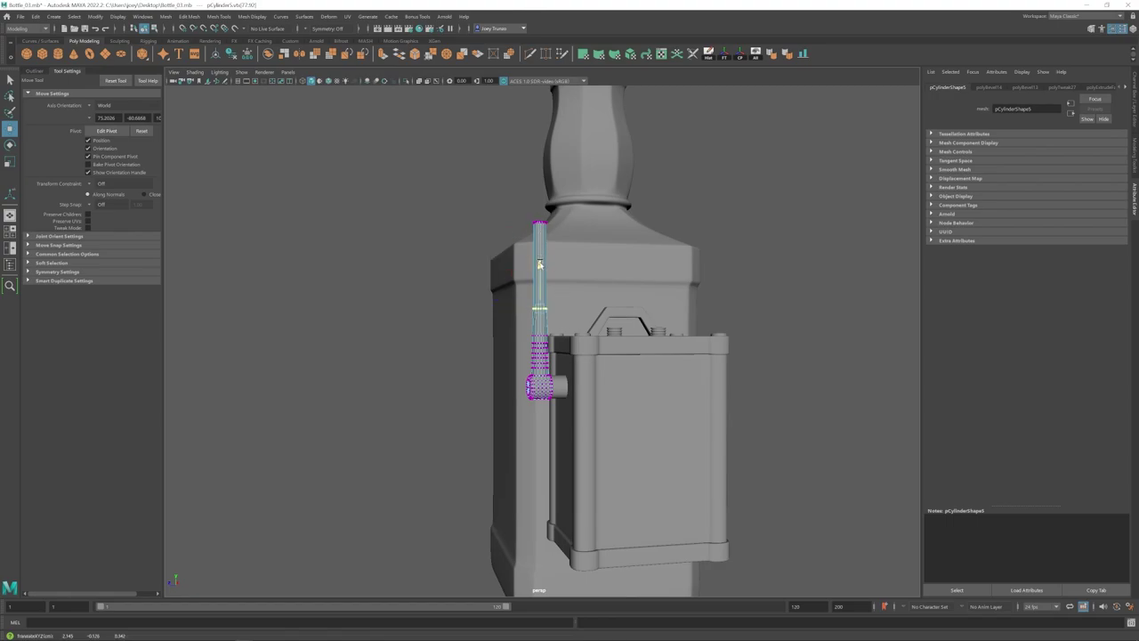
right_drag(540, 256, 669, 229)
click(723, 229)
- Select the vertices at the rod's upper tip and adjust their position
alt+right_drag(703, 303, 573, 361)
mouse_move(573, 361)
alt+mouse_down()
mouse_move(535, 369)
mouse_move(586, 374)
alt+mouse_up()
alt+right_drag(586, 374, 685, 338)
click(539, 267)
right_drag(539, 258, 496, 256)
drag(516, 181, 559, 203)
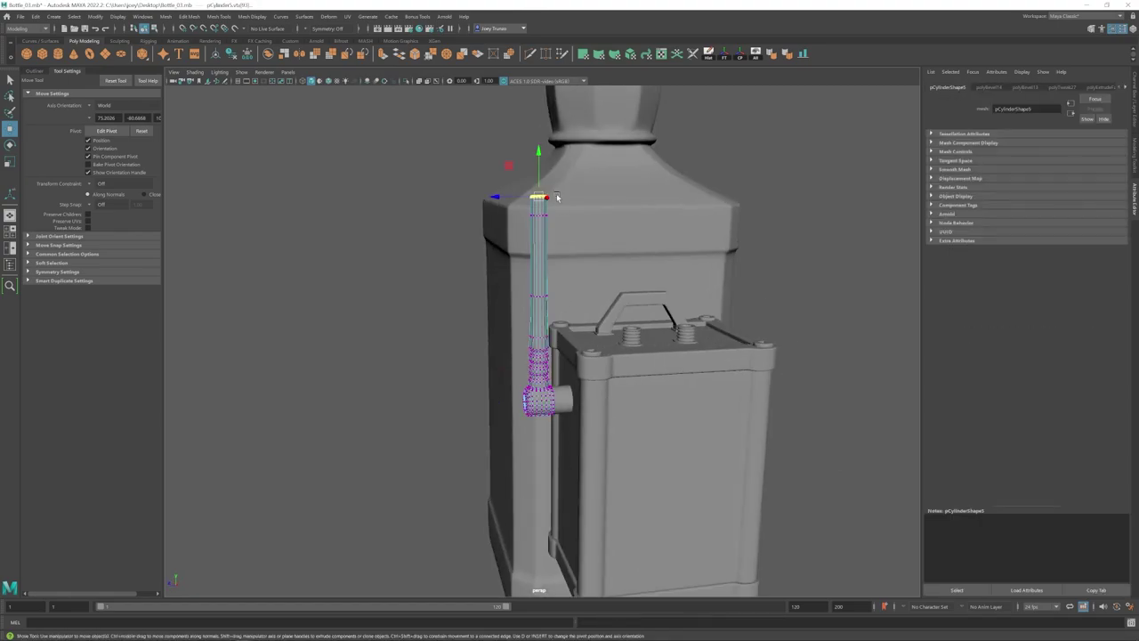
key(w)
right_drag(540, 256, 654, 233)
click(772, 229)
- Scale the vertices around the rod's rounded top cap to refine the tip's thickness
alt+right_drag(739, 249, 643, 273)
alt+drag(643, 273, 582, 280)
alt+right_drag(582, 280, 676, 294)
click(541, 278)
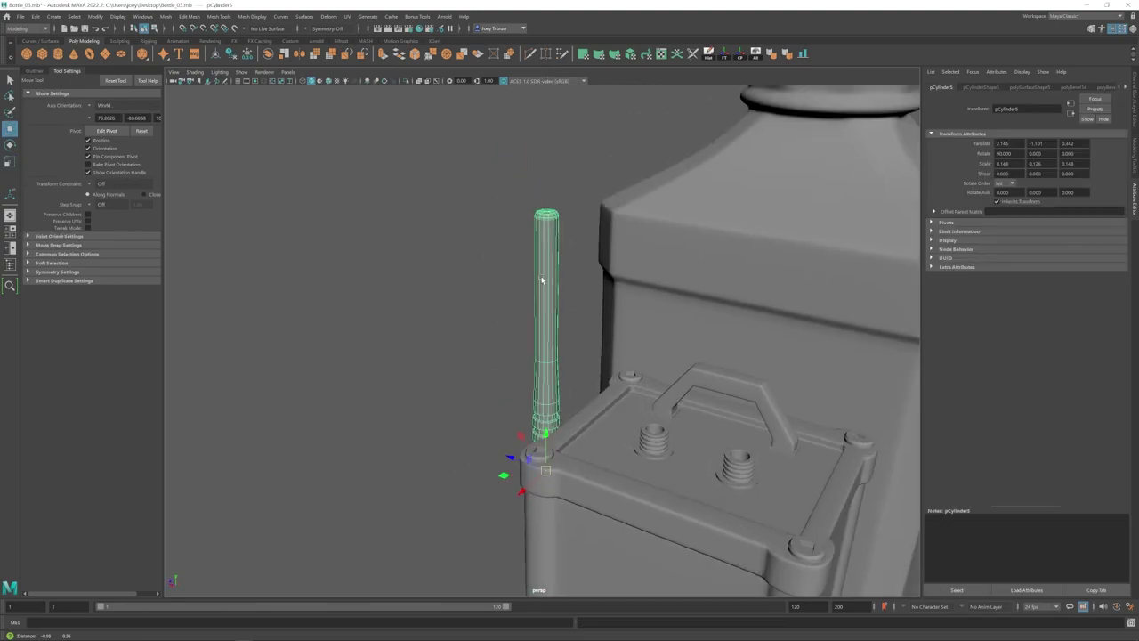
alt+right_drag(542, 278, 642, 364)
alt+drag(692, 359, 695, 332)
drag(626, 176, 703, 221)
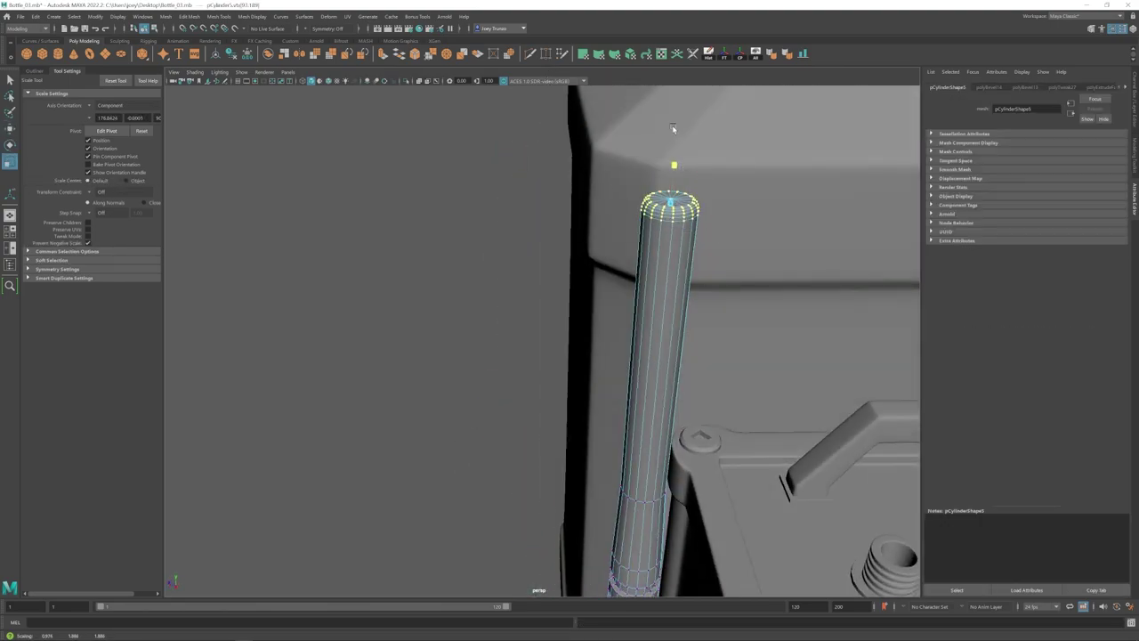
click(748, 231)
- Bevel the edge loops of the grooves at the base of the rod, raising the bevel's segment count
alt+right_drag(712, 307, 654, 315)
key(w)
alt+drag(569, 356, 498, 400)
alt+right_drag(498, 400, 658, 374)
click(654, 366)
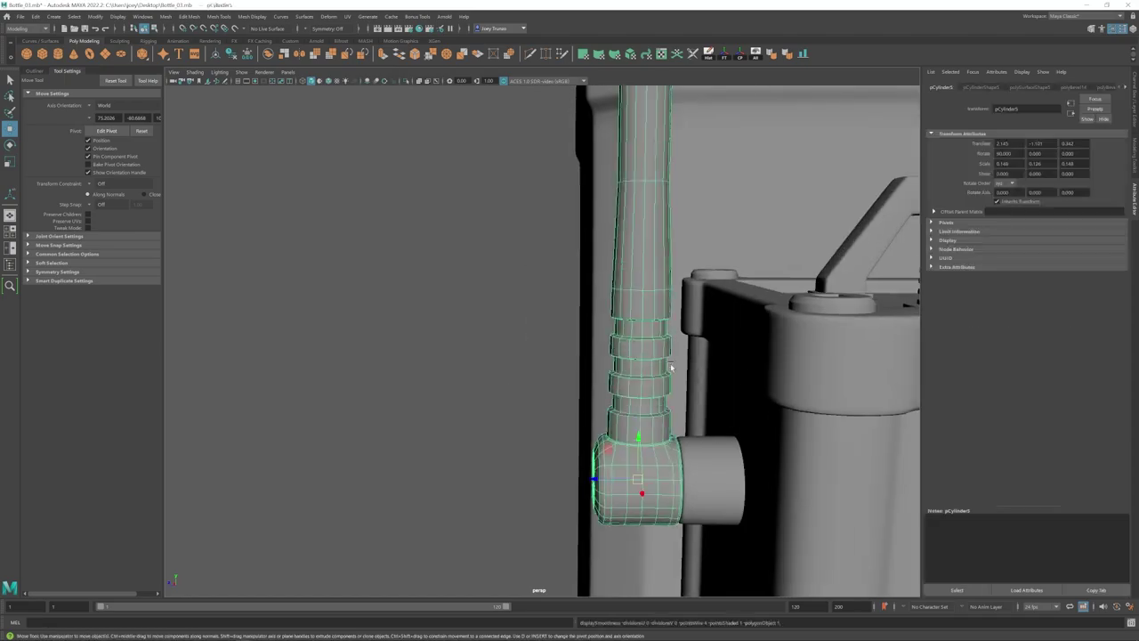
key(ctrl+z)
key(ctrl+z)
key(ctrl+z)
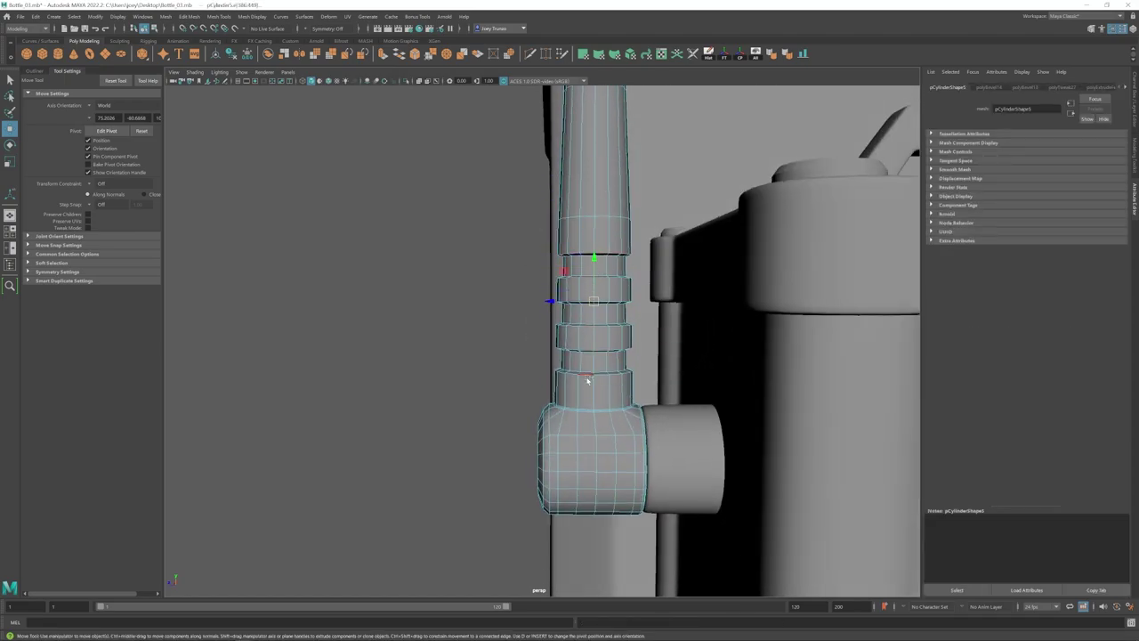
key(ctrl+b)
drag(1029, 171, 1037, 173)
key(q)
right_drag(703, 303, 757, 272)
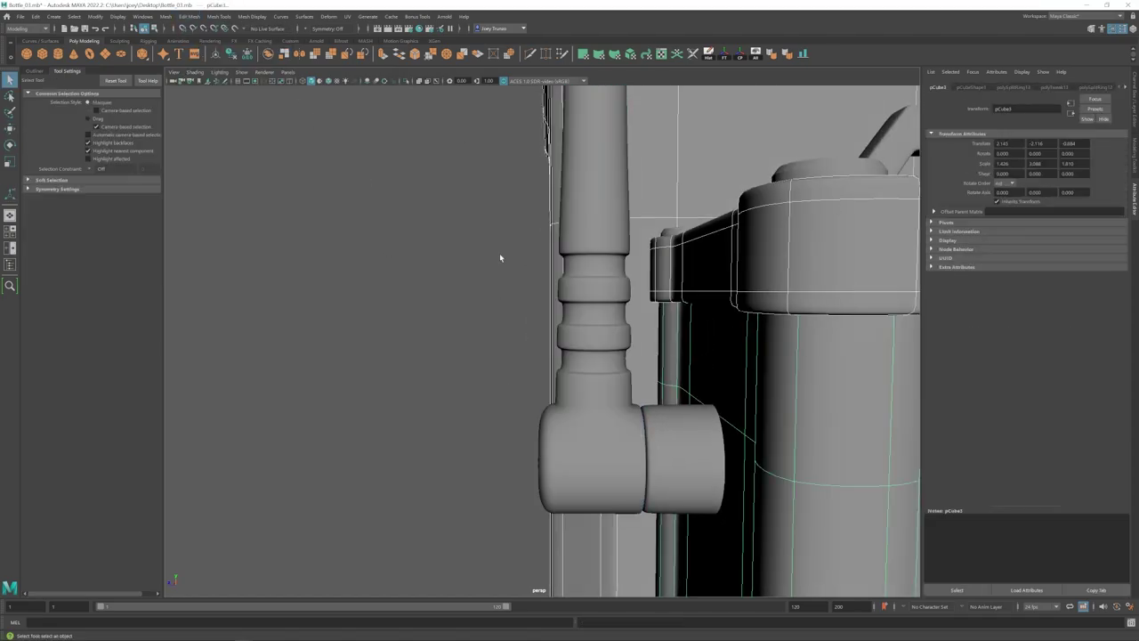
- Reposition the vertex rings of the rod's tapered section directly above the grooves
click(499, 254)
alt+right_drag(641, 356, 463, 397)
alt+drag(600, 397, 564, 334)
alt+right_drag(445, 321, 542, 317)
key(w)
right_drag(527, 261, 493, 257)
alt+drag(493, 257, 478, 250)
drag(474, 247, 500, 268)
key(b)
key(b)
drag(472, 270, 525, 323)
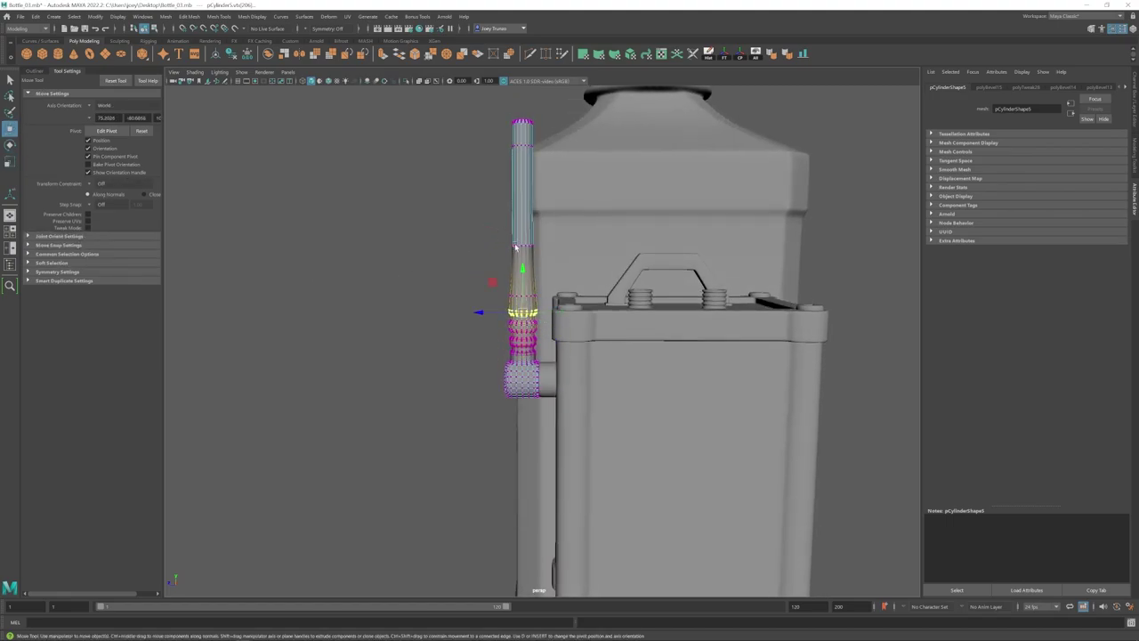
key(F8)
click(490, 382)
- Duplicate the cylindrical antenna mount and move the copy straight down to the lower part of the case's side
scroll(490, 382, down, 6)
mouse_move(534, 384)
alt+mouse_down()
mouse_move(513, 390)
mouse_move(538, 390)
alt+mouse_up()
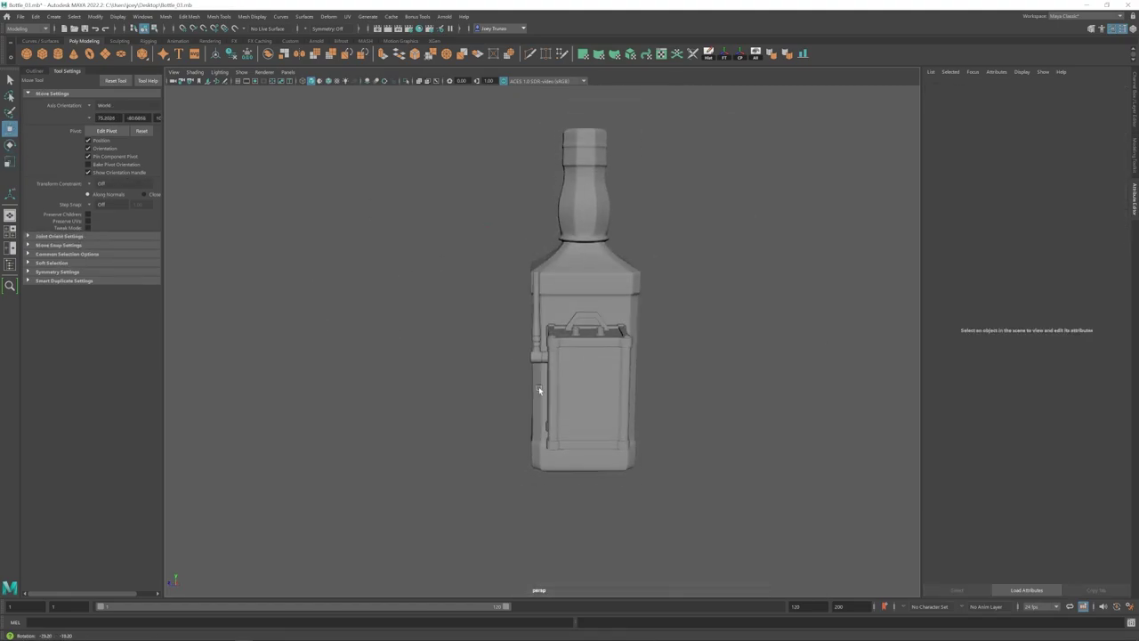
scroll(539, 390, up, 6)
click(543, 270)
key(ctrl+d)
alt+drag(527, 332, 614, 307)
drag(562, 229, 562, 337)
click(682, 429)
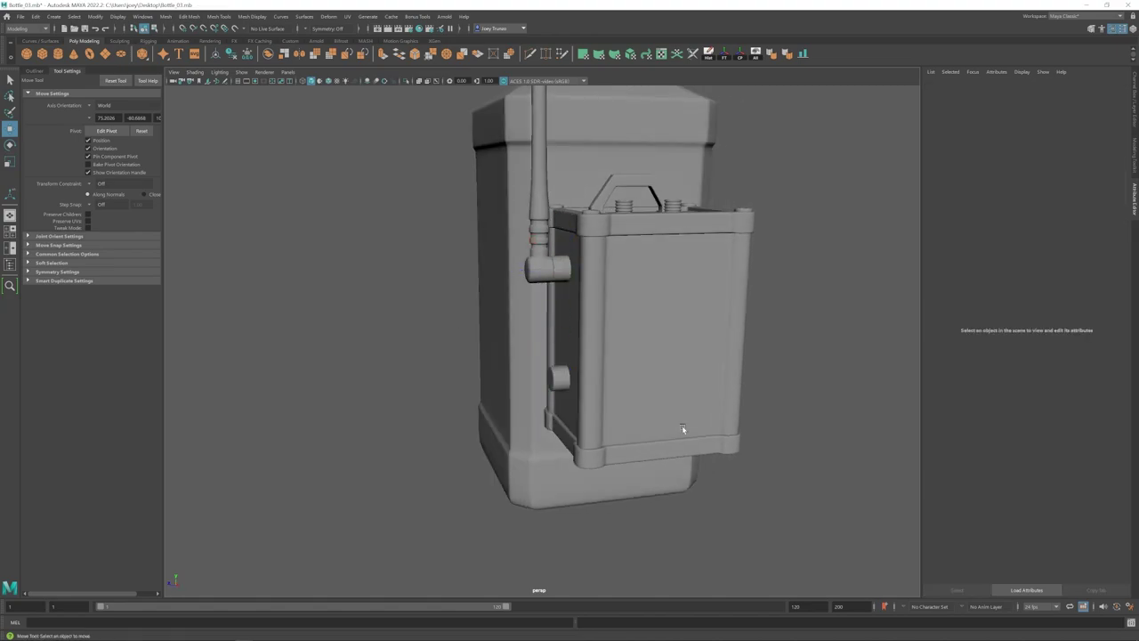
- Create a polygon cylinder at the antenna's barrel, turned -90 degrees about Z, and scale it into a thin pin
scroll(682, 429, down, 6)
alt+drag(522, 394, 495, 369)
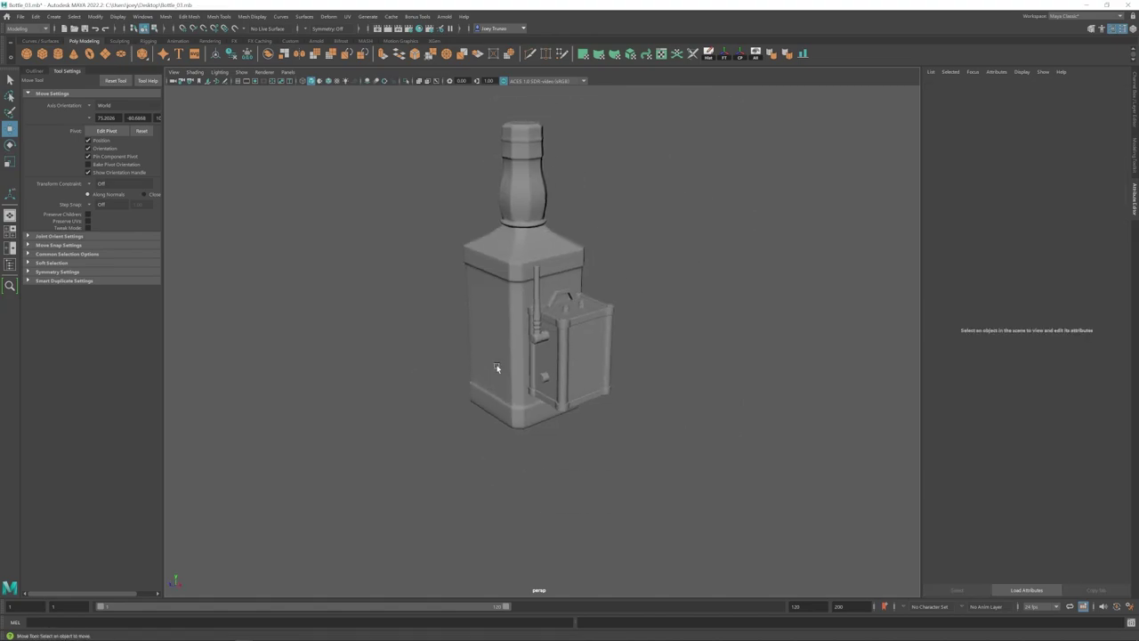
scroll(496, 368, up, 7)
click(58, 53)
shift+click(533, 308)
alt+drag(647, 284, 643, 285)
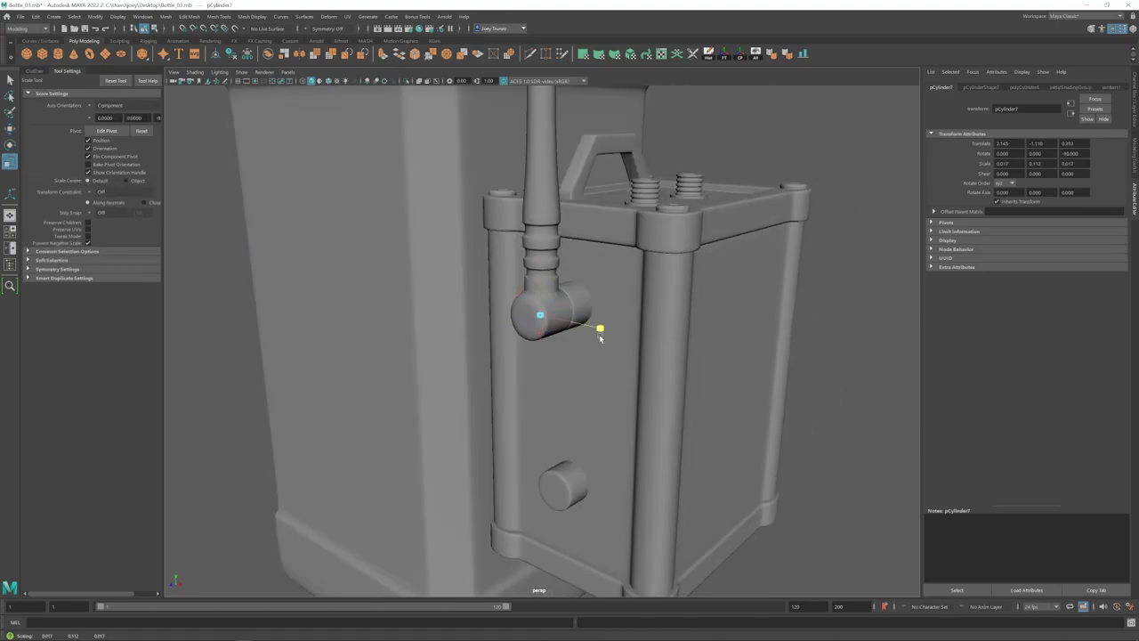
alt+drag(614, 330, 558, 322)
- Select the edge loops around the ends of the thin pin and bevel them
key(w)
drag(474, 290, 612, 309)
click(829, 343)
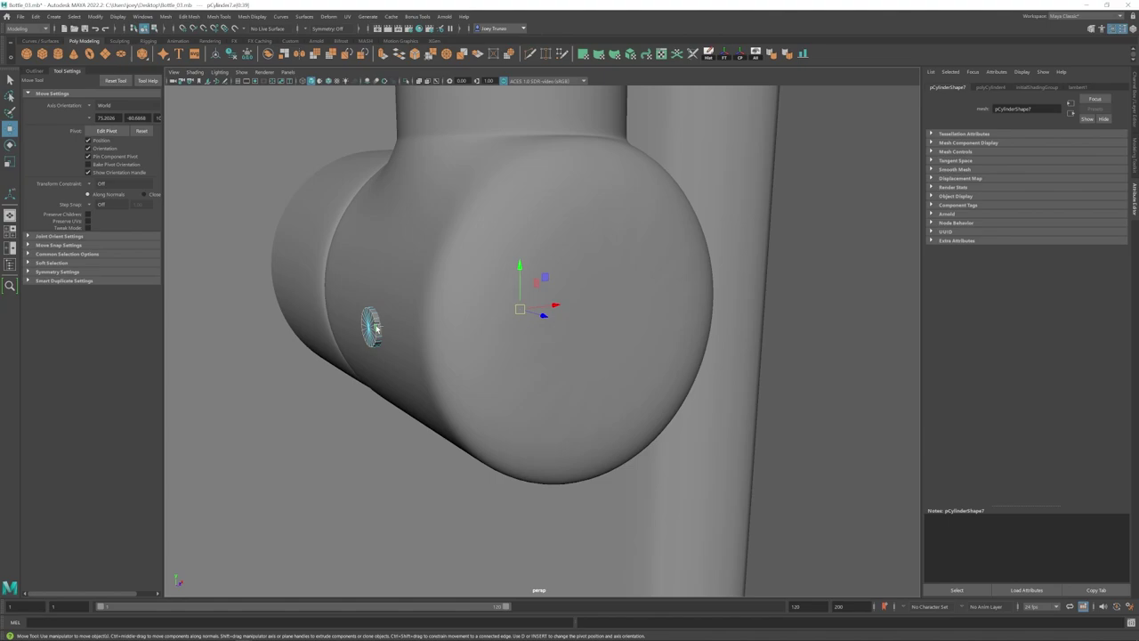
click(188, 16)
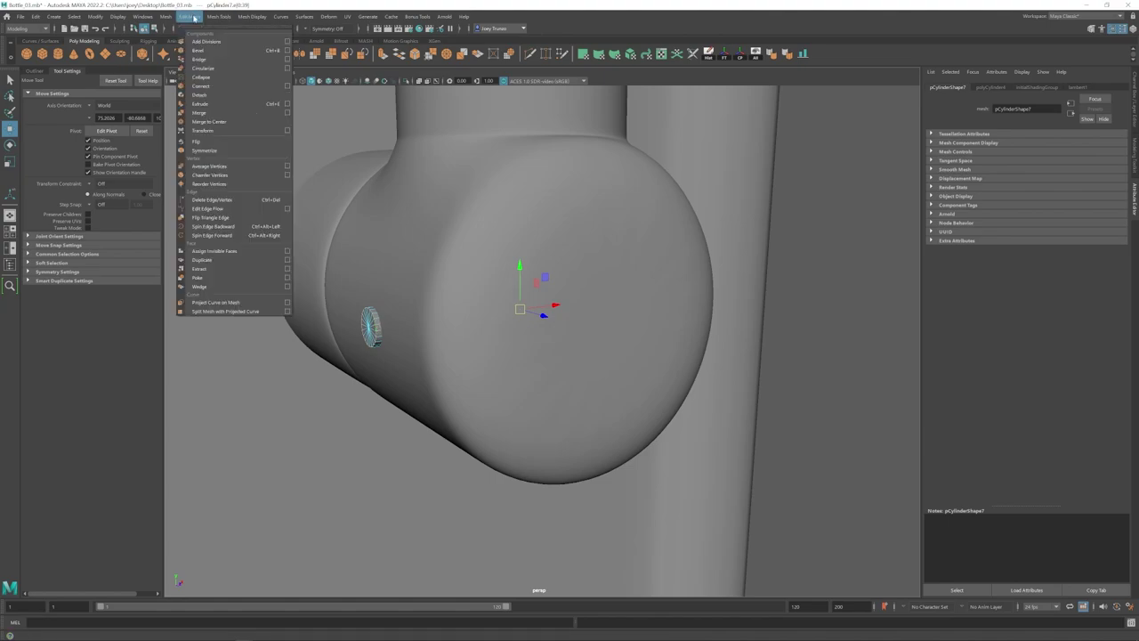
click(204, 43)
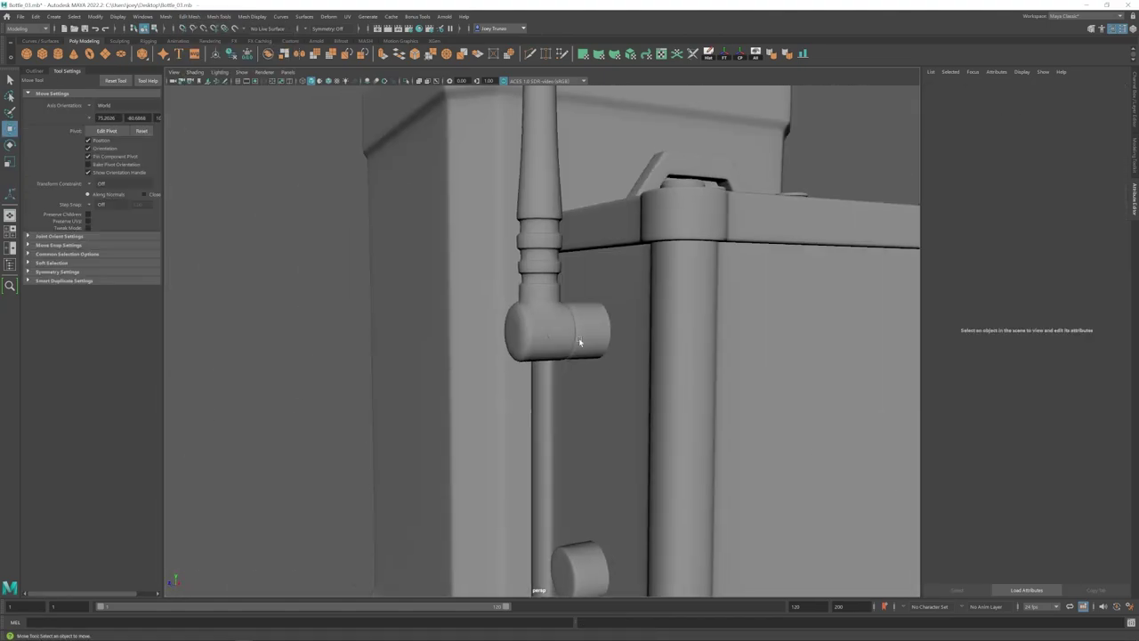
- Enlarge the pin through the barrel to a scale of about 0.025, 0.150, 0.025
click(581, 342)
key(r)
alt+drag(574, 343, 552, 347)
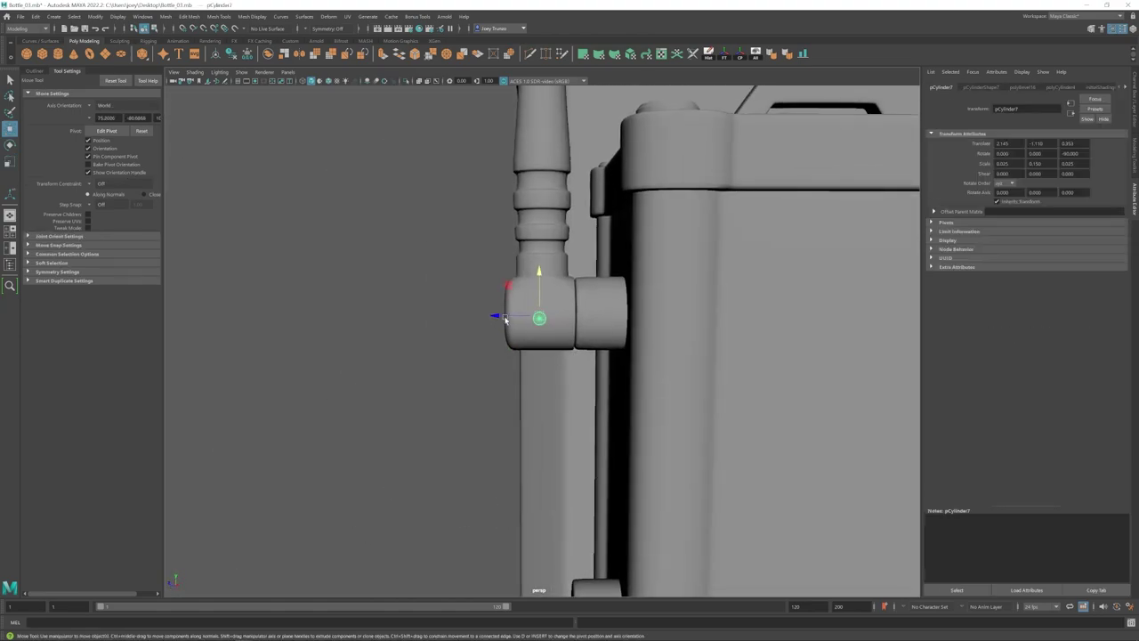
- Move the cylindrical mount behind the barrel slightly toward the case
scroll(569, 409, down, 5)
scroll(522, 405, down, 5)
alt+drag(590, 430, 576, 386)
scroll(559, 387, up, 2)
alt+middle_drag(576, 387, 612, 401)
scroll(578, 386, up, 3)
click(539, 331)
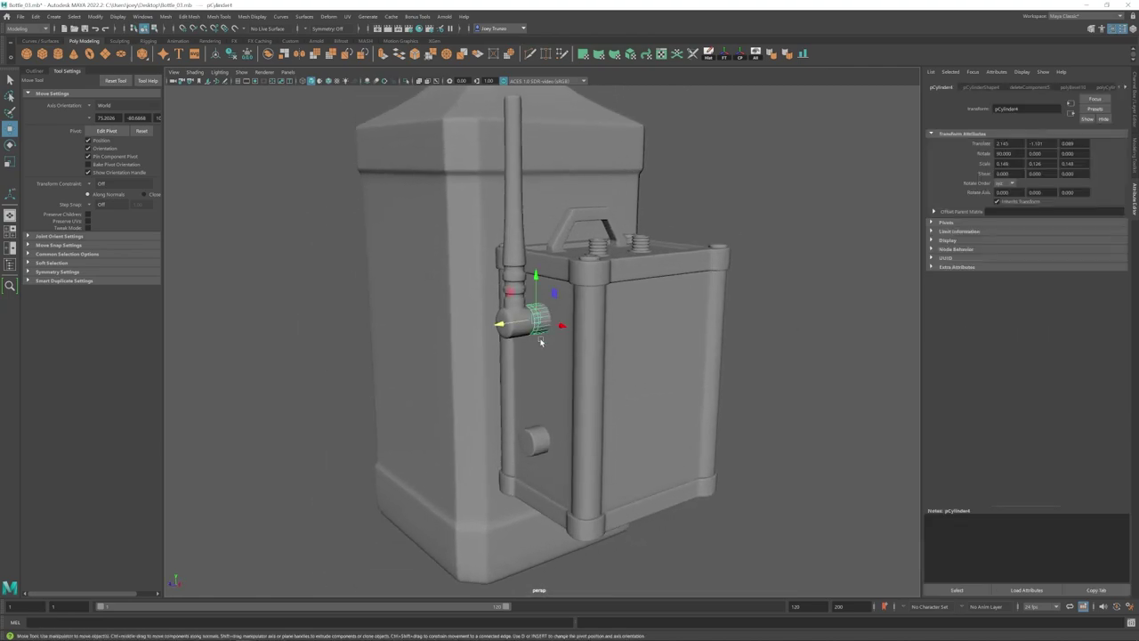
alt+middle_drag(541, 339, 539, 349)
scroll(558, 355, up, 4)
alt+drag(534, 333, 493, 326)
drag(493, 325, 498, 327)
scroll(490, 343, down, 4)
click(458, 366)
- Move a copy of the thin disc behind the upper mount down and center it behind the lower cylinder
alt+drag(476, 368, 525, 375)
click(544, 322)
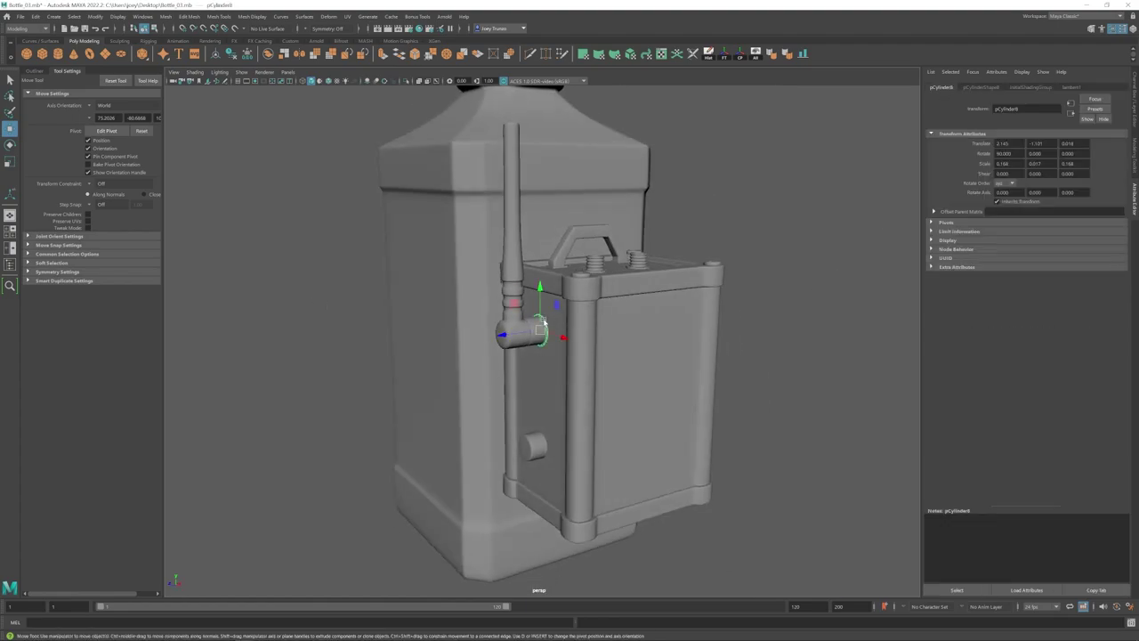
drag(540, 286, 539, 400)
key(f)
alt+drag(531, 440, 536, 396)
drag(541, 302, 542, 310)
scroll(464, 368, down, 8)
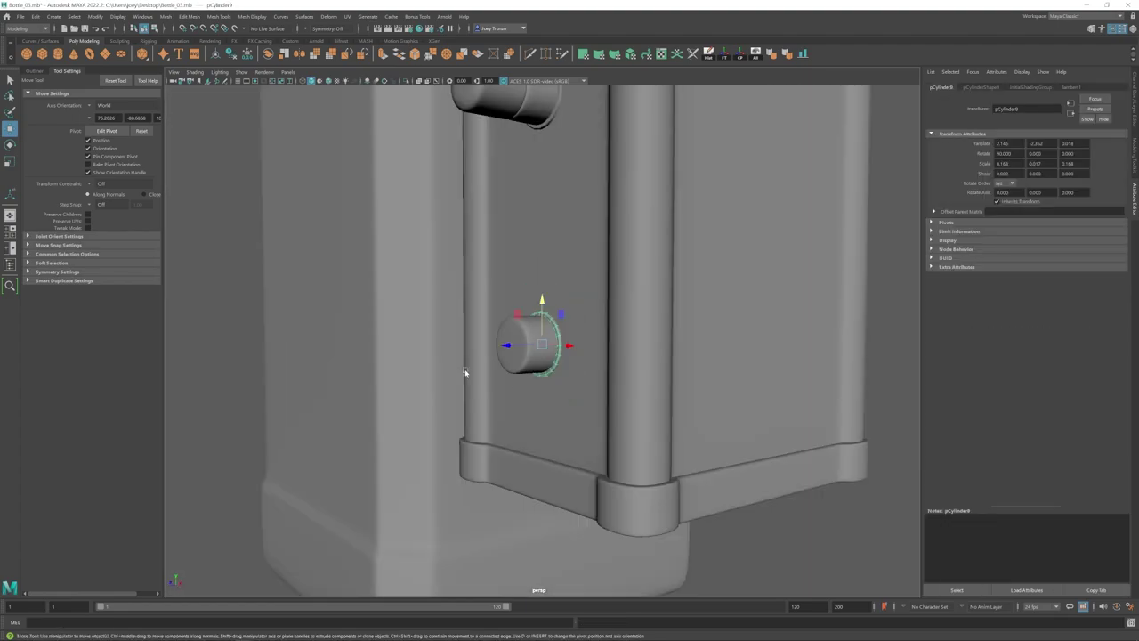
- Inset the lower cylinder's front cap and extrude it inward to form a round recess
click(446, 349)
alt+drag(446, 347, 447, 327)
scroll(526, 363, up, 8)
click(545, 352)
mouse_move(522, 350)
alt+mouse_down()
mouse_move(550, 353)
mouse_move(521, 336)
mouse_move(480, 353)
mouse_move(523, 342)
alt+mouse_up()
key(F11)
key(ctrl+e)
key(r)
key(w)
key(ctrl+e)
click(446, 55)
- Select the edge loop around the recess in the lower cylinder and bevel it
scroll(523, 342, up, 8)
key(w)
double_click(442, 291)
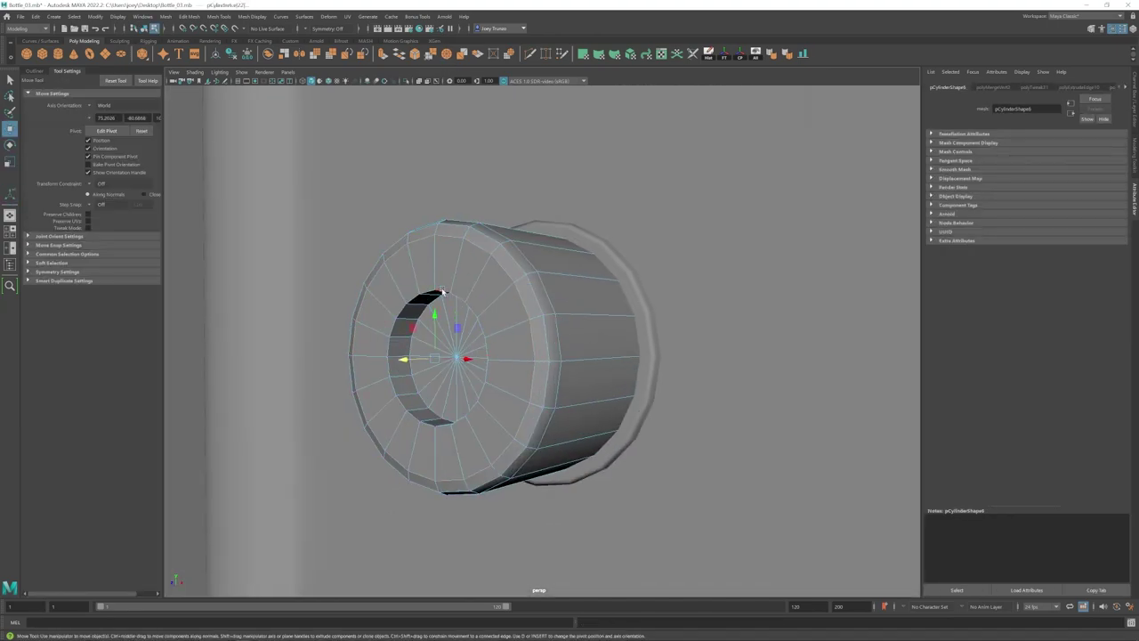
click(191, 17)
click(199, 49)
key(F8)
key(q)
scroll(447, 335, down, 8)
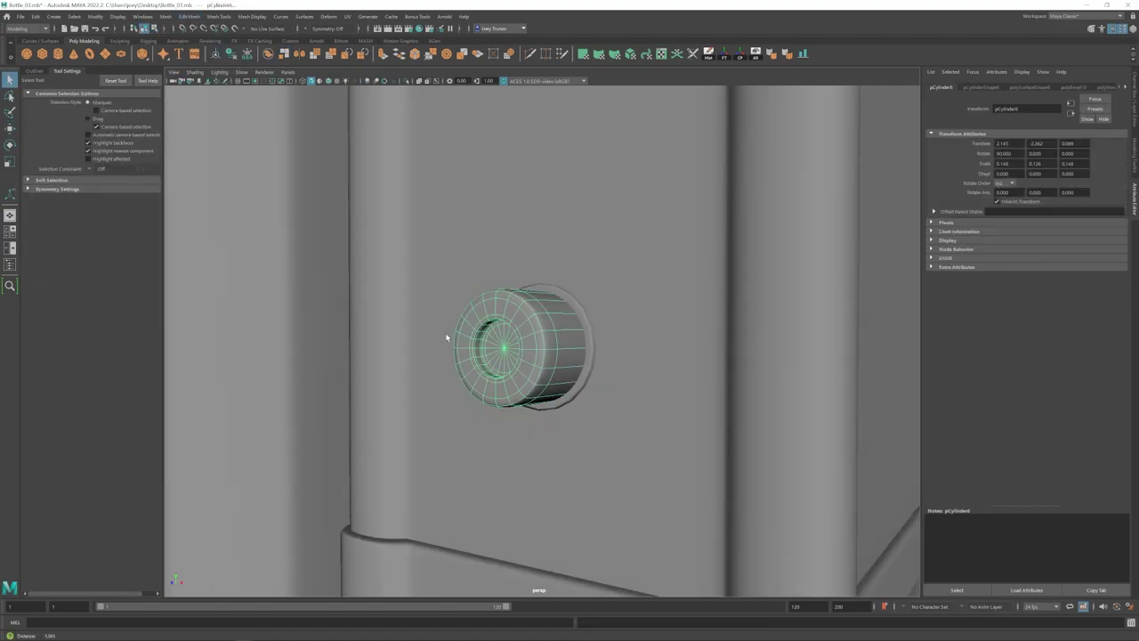
- Examine the whole bottle and the attached case from several angles
click(684, 415)
scroll(684, 414, down, 8)
alt+drag(685, 415, 594, 386)
scroll(645, 354, down, 4)
scroll(644, 353, up, 4)
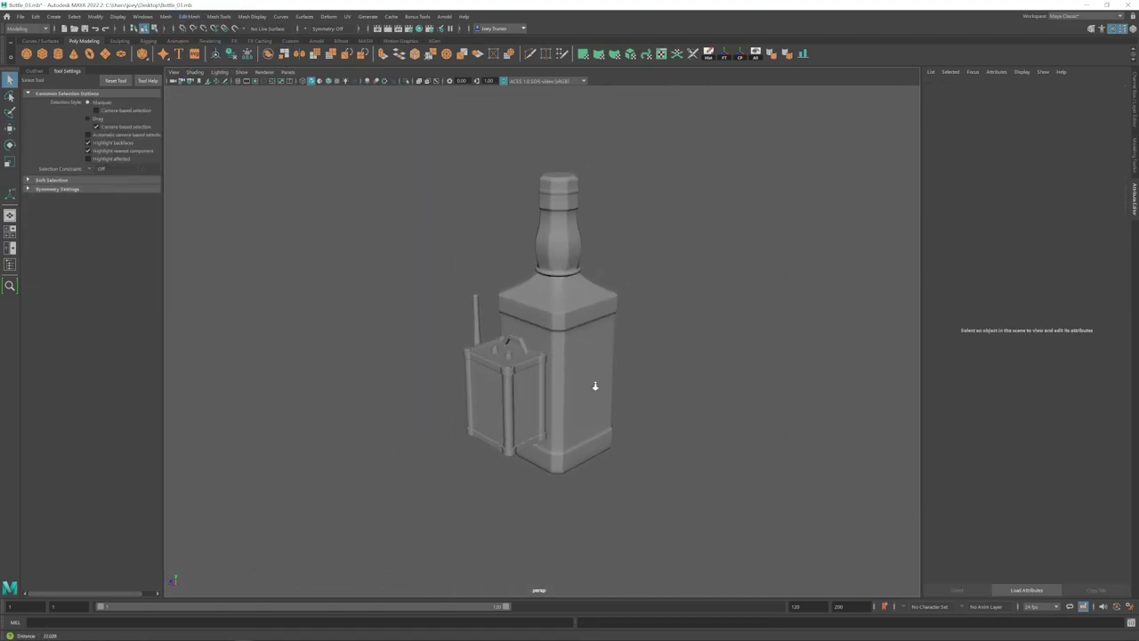
alt+middle_drag(595, 387, 562, 359)
scroll(562, 358, up, 1)
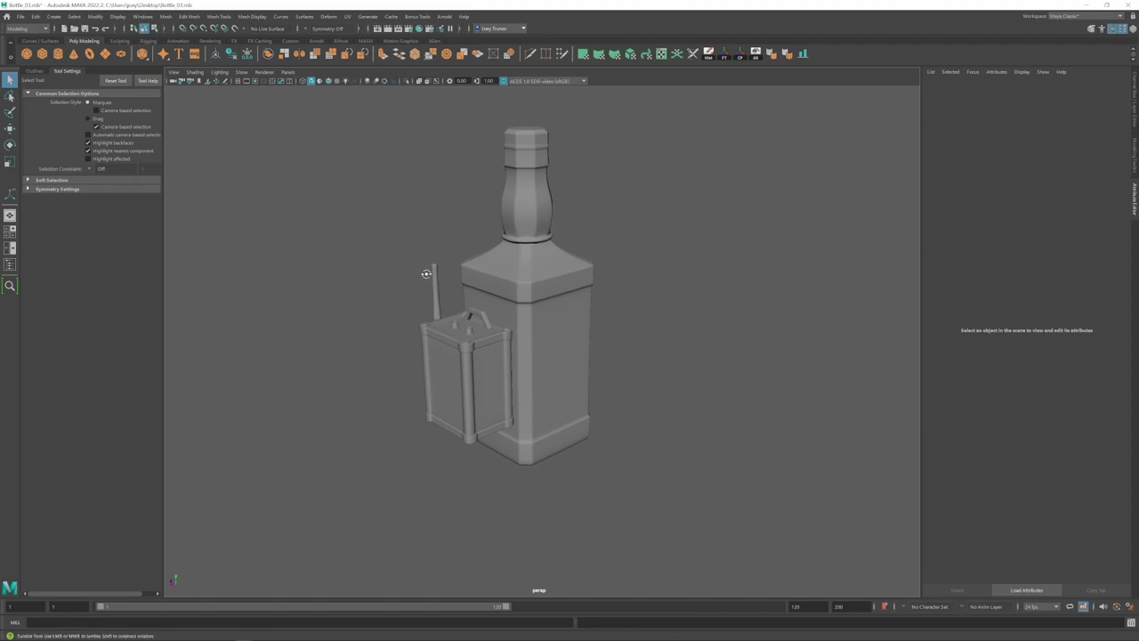
alt+middle_drag(436, 283, 468, 246)
alt+drag(468, 246, 433, 249)
scroll(388, 294, up, 4)
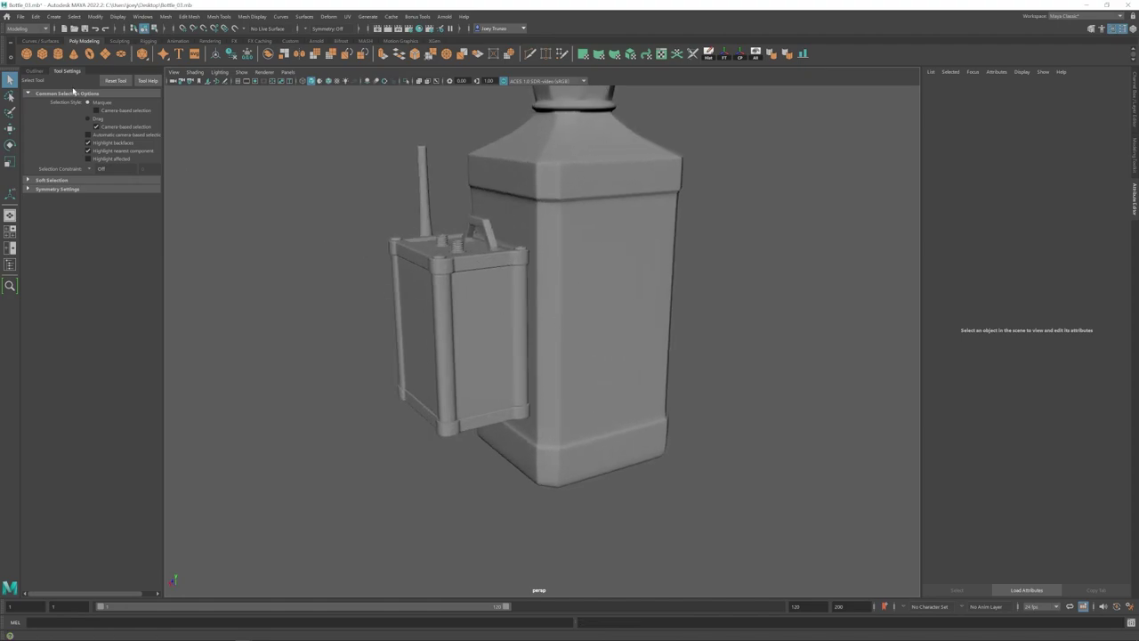
- Create a polygon cylinder and align it to the center of the case
click(58, 54)
scroll(542, 348, down, 4)
shift+click(491, 330)
click(802, 54)
alt+drag(440, 331, 524, 336)
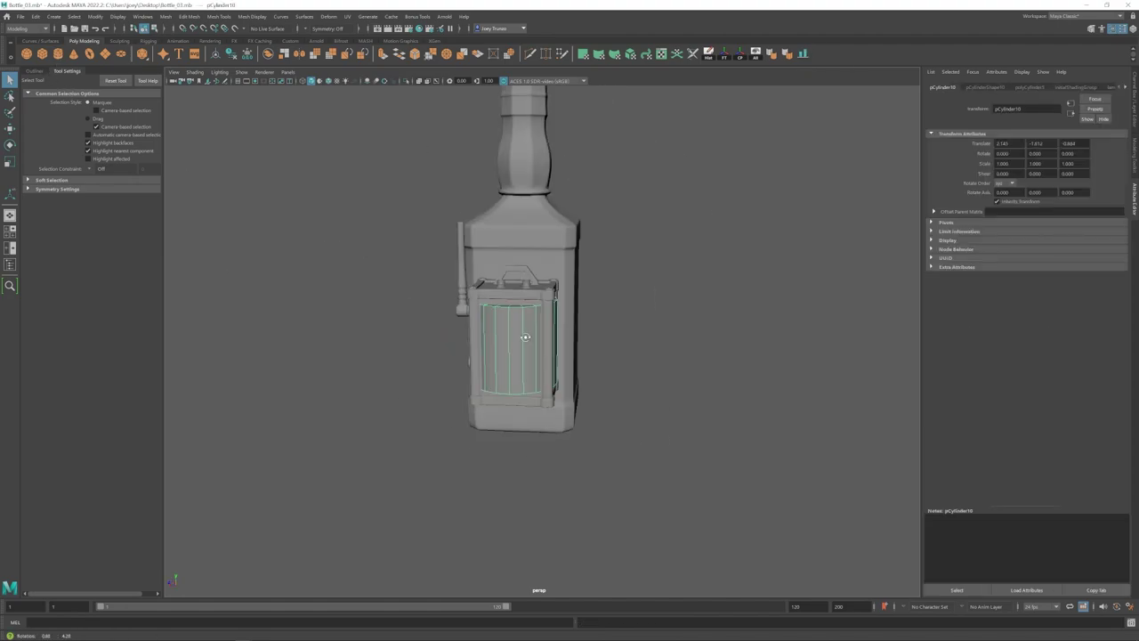
- Move the new cylinder out of the case's side and scale it down to a radius scale of about 0.168
scroll(525, 335, up, 3)
key(w)
drag(463, 354, 532, 352)
key(r)
alt+drag(587, 353, 516, 356)
scroll(517, 356, up, 2)
mouse_move(496, 293)
mouse_down()
mouse_move(495, 195)
mouse_move(508, 311)
mouse_up()
alt+drag(512, 340, 469, 346)
alt+drag(425, 351, 495, 344)
- Lower the small cylinder to the bottom part of the case's side
key(w)
mouse_move(553, 357)
alt+mouse_down()
mouse_move(475, 368)
mouse_move(554, 361)
alt+mouse_up()
scroll(480, 367, down, 3)
scroll(554, 361, down, 2)
drag(549, 287, 551, 318)
scroll(552, 313, up, 1)
scroll(551, 318, up, 4)
alt+drag(553, 331, 531, 338)
- Place a copy of the small cylinder beside it and shorten both to a height scale of about 0.474
key(ctrl+d)
drag(514, 361, 533, 362)
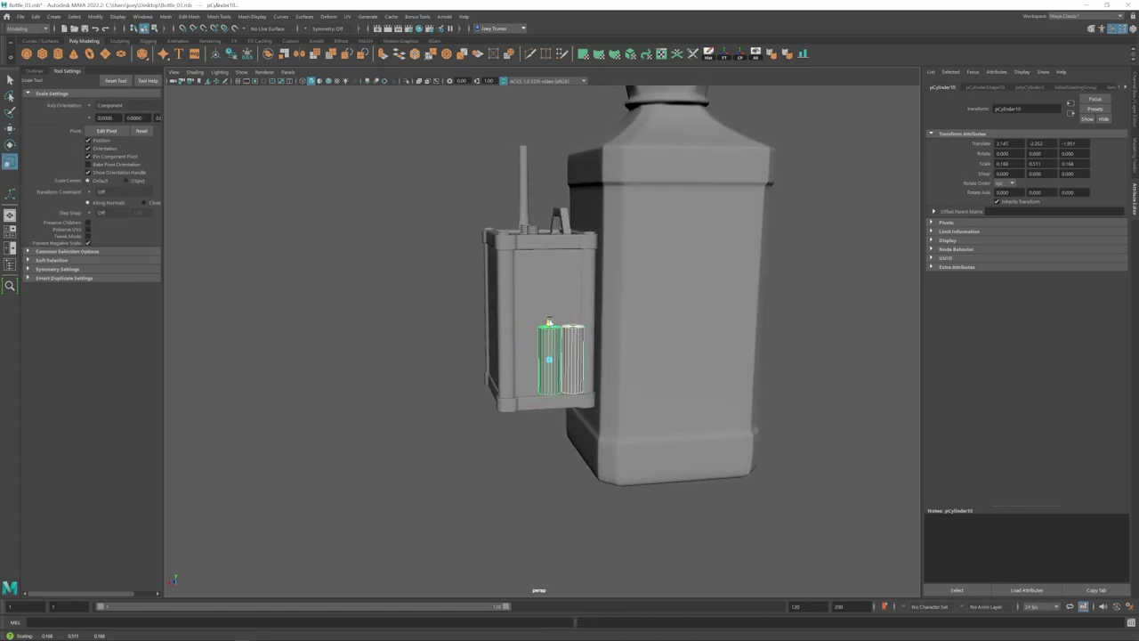
drag(549, 323, 549, 323)
- Create a cube, flatten it to a depth scale of about 0.027 and place it as a thin plate behind the two cylinders
click(444, 369)
scroll(445, 369, down, 5)
alt+drag(436, 369, 556, 367)
scroll(499, 361, up, 3)
click(544, 342)
click(500, 392)
scroll(557, 347, up, 4)
click(41, 54)
click(560, 352)
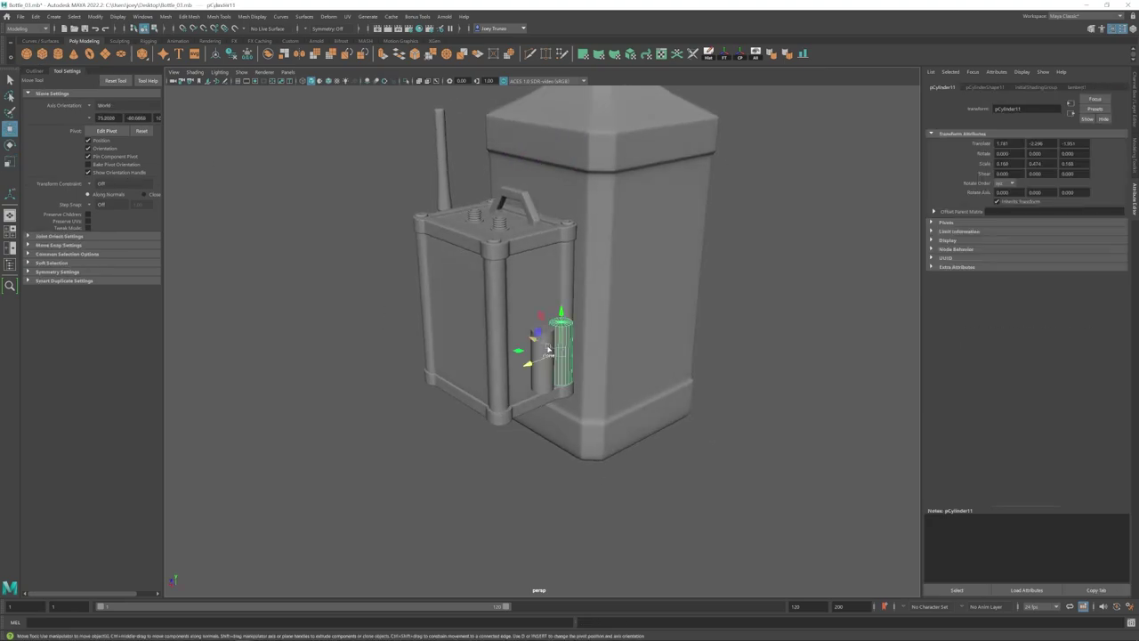
alt+drag(496, 308, 479, 303)
alt+drag(479, 303, 542, 301)
key(w)
drag(541, 302, 523, 299)
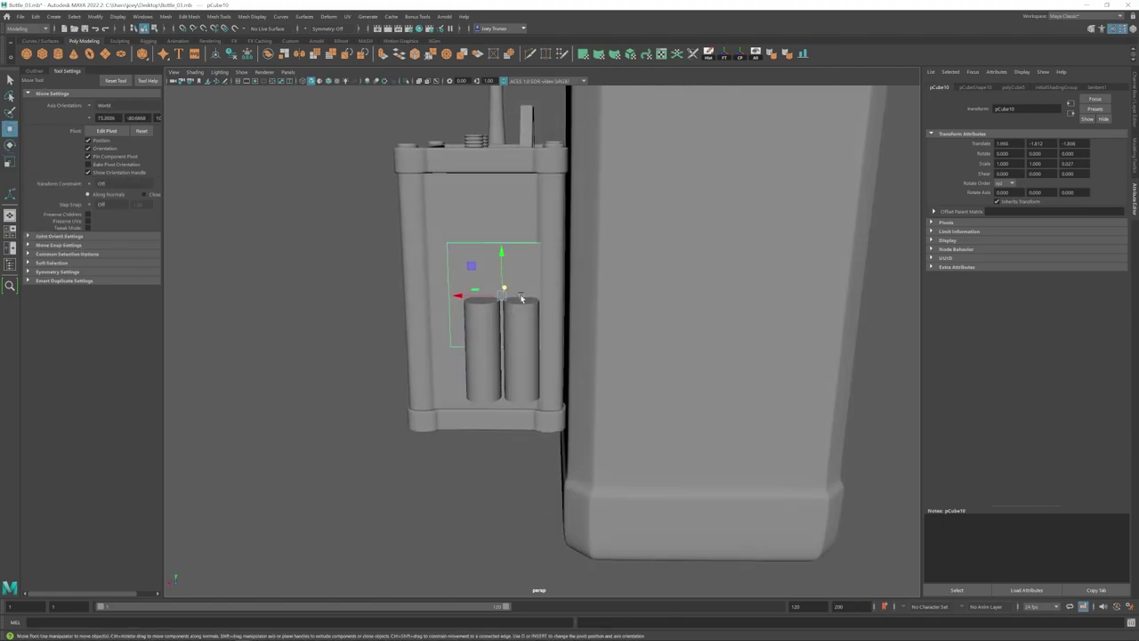
- Adjust the sideways position of the two cylinders on the case's side
alt+middle_drag(487, 339, 504, 328)
drag(461, 338, 454, 338)
click(328, 81)
alt+middle_drag(518, 329, 518, 316)
drag(456, 325, 500, 342)
click(532, 254)
click(328, 81)
- Move the thin plate and the two cylinders closer to the case's side face
alt+drag(564, 299, 598, 337)
alt+right_drag(569, 331, 614, 334)
drag(537, 305, 539, 306)
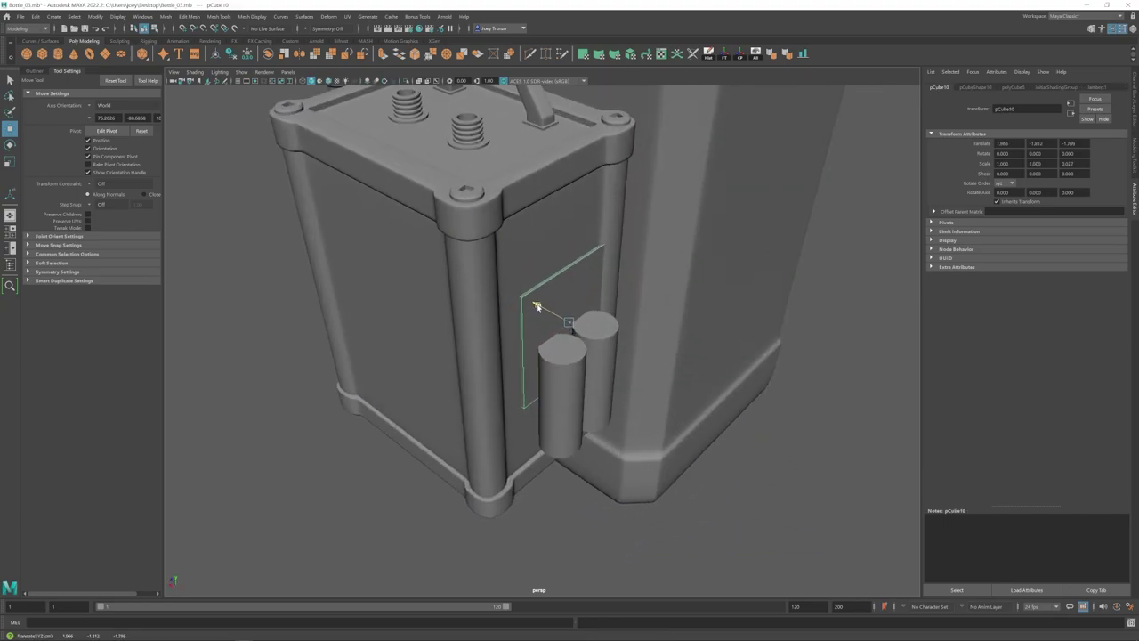
drag(529, 379, 523, 377)
alt+drag(564, 418, 531, 382)
alt+right_drag(531, 383, 495, 377)
click(525, 287)
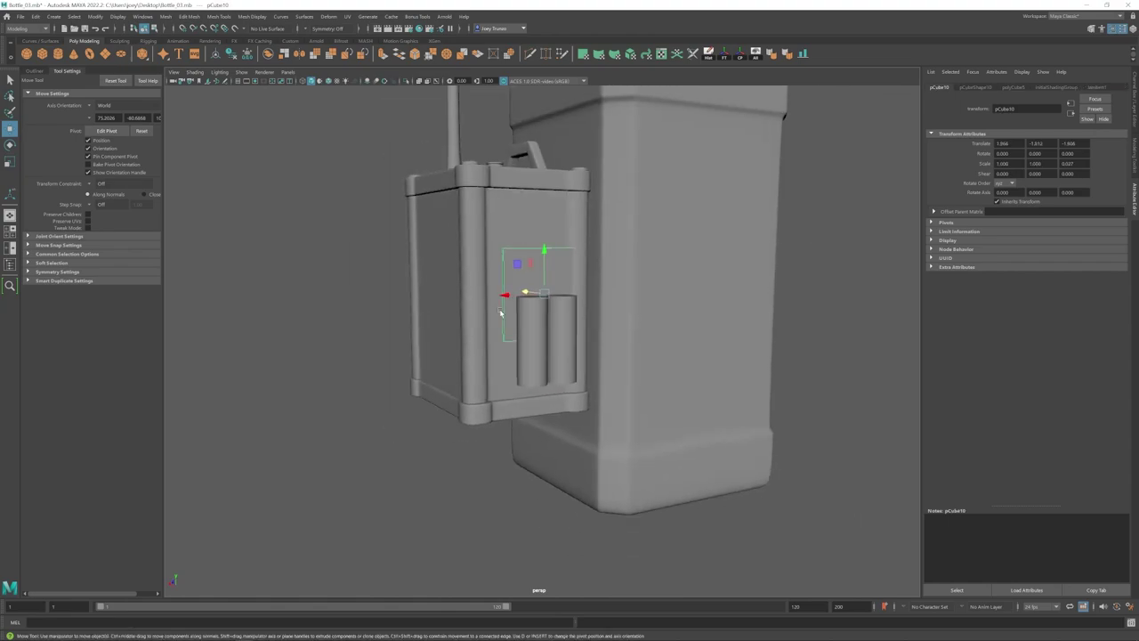
- Lower the thin plate so it stands directly behind the two cylinders
drag(542, 252, 542, 250)
key(r)
alt+drag(541, 291, 536, 284)
key(w)
drag(534, 285, 534, 290)
- Isolate the thin plate and the two cylinders in the view
alt+drag(534, 298, 521, 341)
alt+middle_drag(521, 341, 548, 312)
alt+right_drag(547, 312, 562, 306)
shift+click(561, 307)
shift+click(518, 307)
click(406, 81)
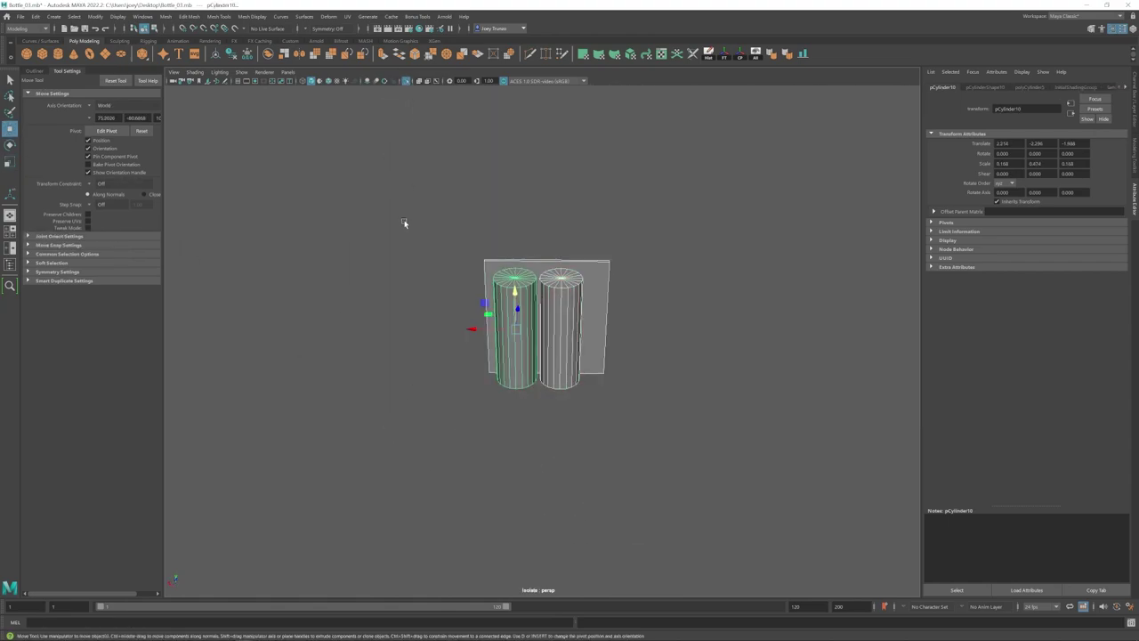
- Insert two horizontal edge loops in the plate and fit the plate around the outline of the two cylinders
click(219, 17)
click(234, 83)
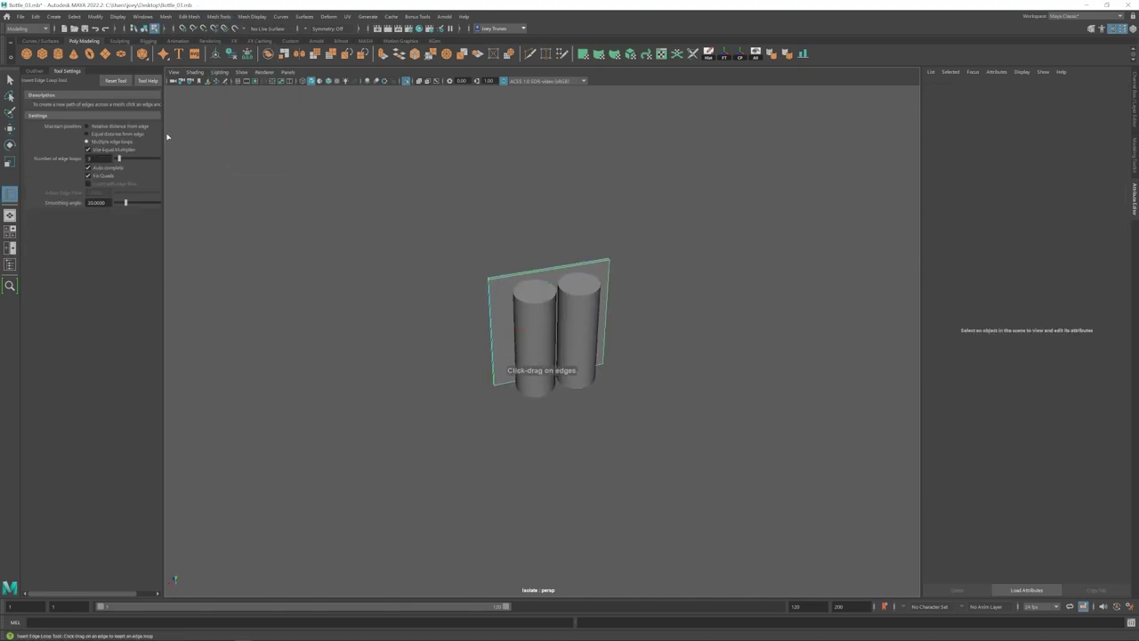
click(489, 307)
alt+drag(499, 307, 516, 295)
key(r)
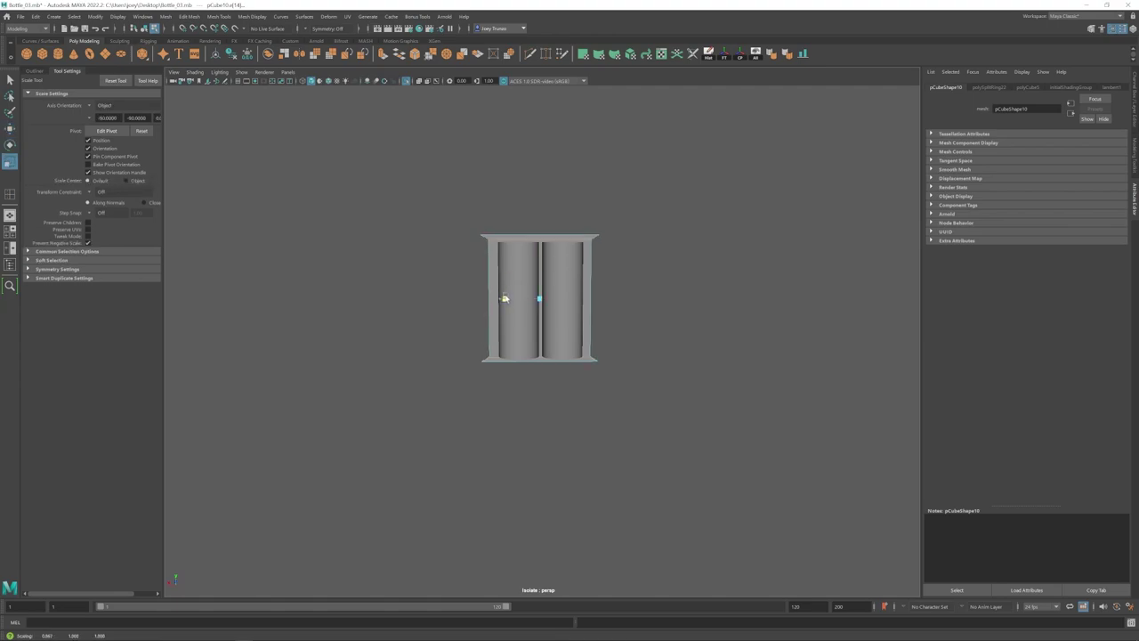
- Undo the last scaling of the plate's edges
key(ctrl+z)
key(ctrl+z)
key(ctrl+z)
alt+drag(504, 303, 526, 311)
key(w)
- Insert two vertical edge loops in the plate and spread them apart toward its side edges
click(189, 17)
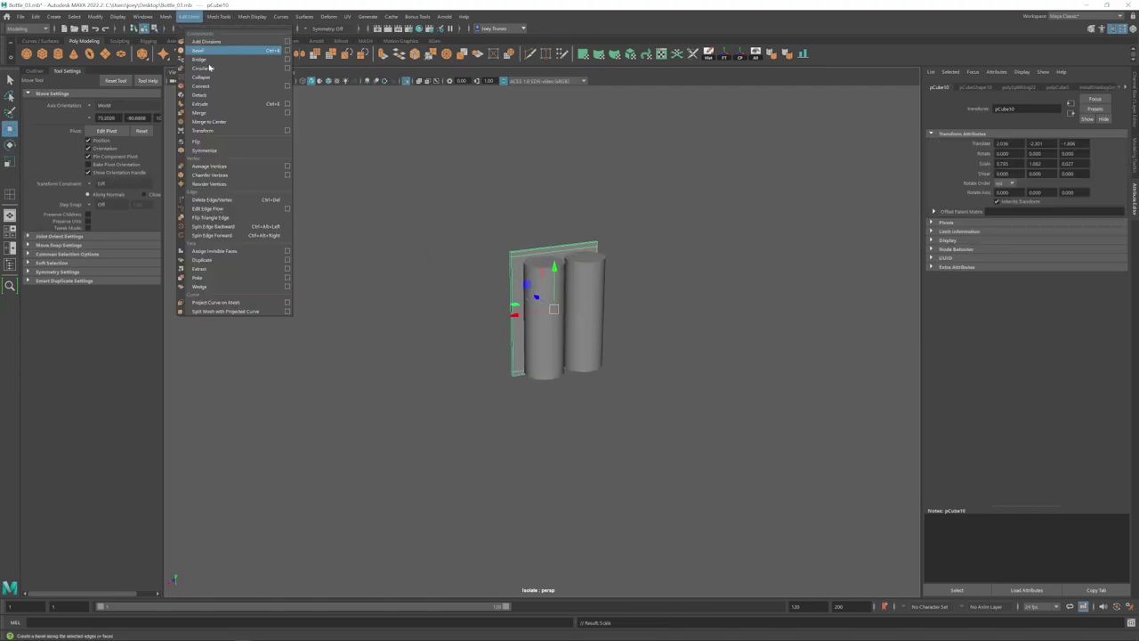
mouse_move(219, 17)
click(233, 88)
click(547, 249)
alt+drag(547, 258, 535, 287)
key(r)
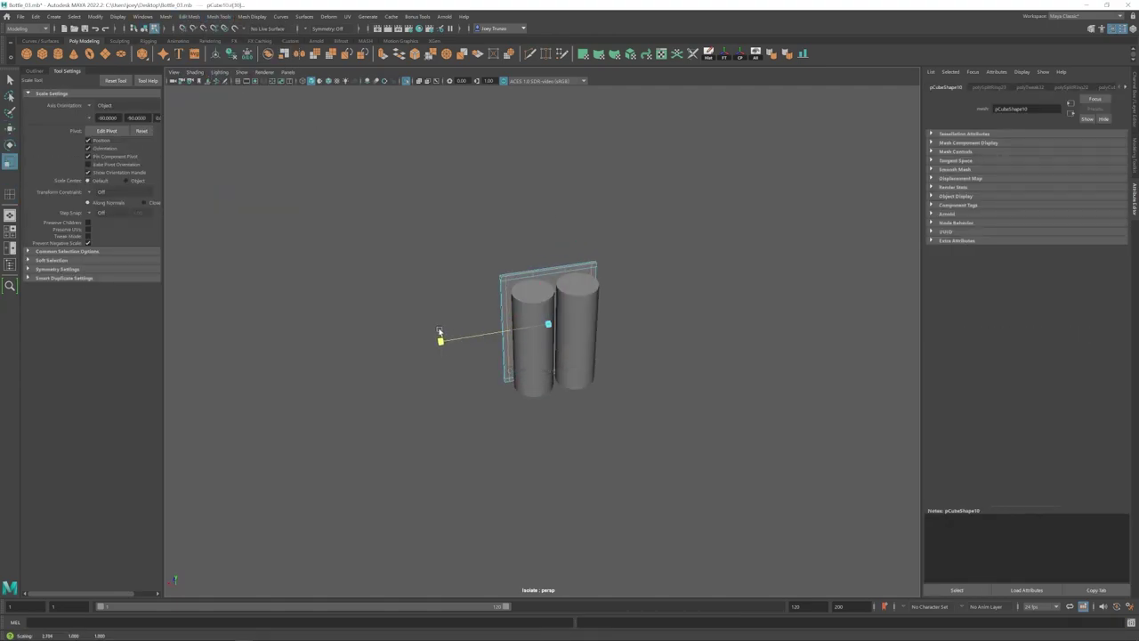
drag(439, 331, 437, 331)
key(w)
- Select the narrow border faces around the plate's front and extrude them forward into a frame
alt+right_drag(561, 305, 608, 305)
click(478, 243)
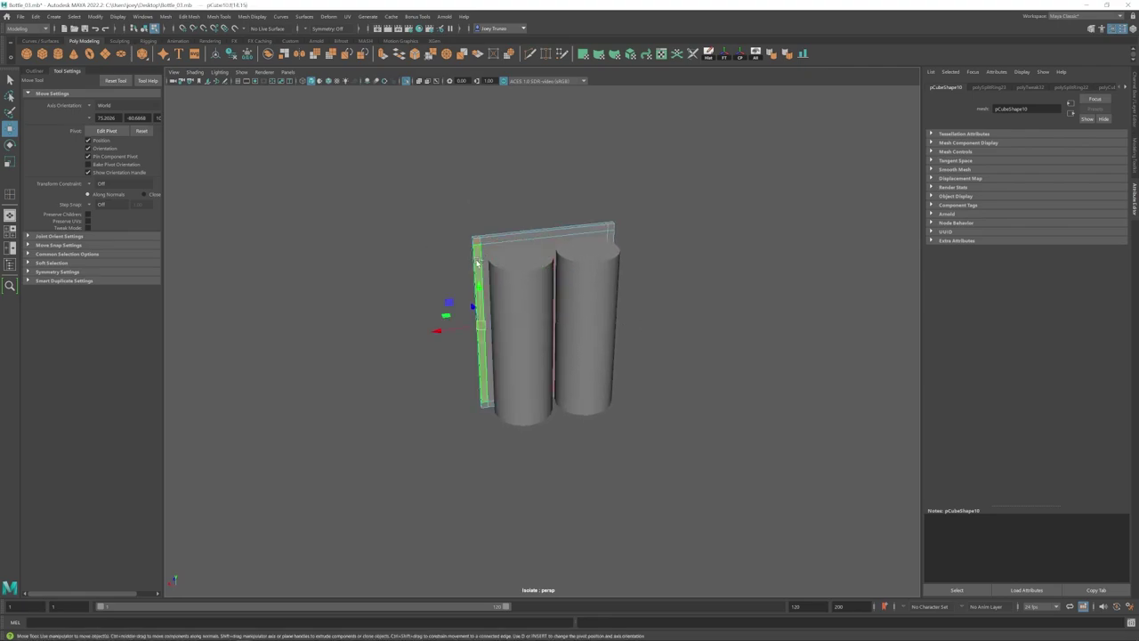
shift+double_click(614, 233)
alt+drag(596, 284, 552, 240)
shift+double_click(536, 375)
alt+drag(501, 345, 548, 381)
key(ctrl+e)
key(w)
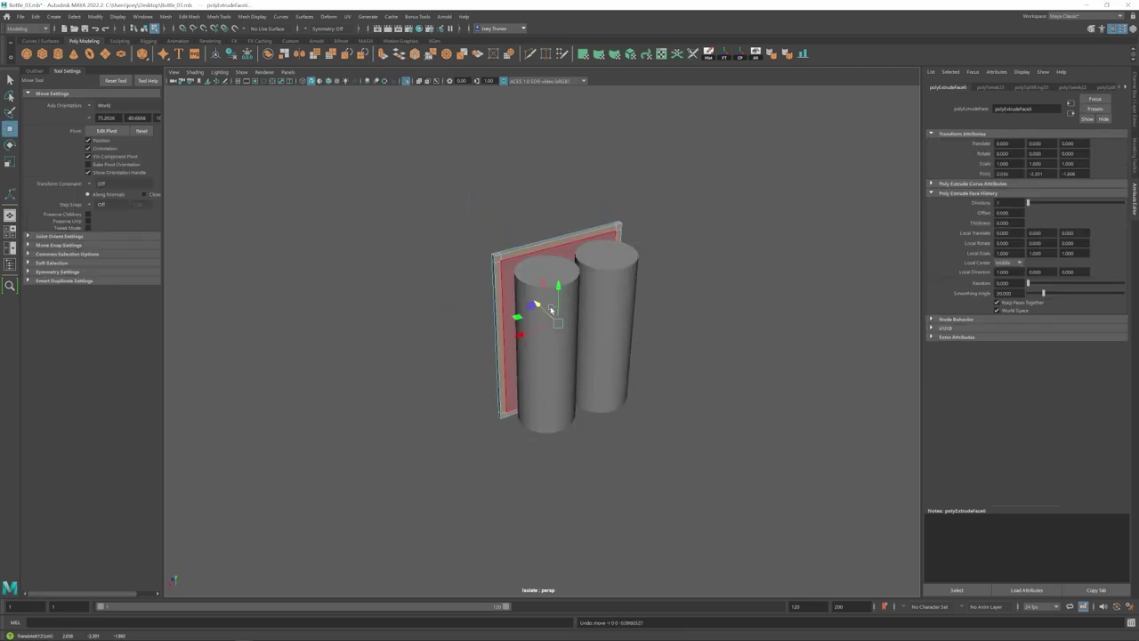
- Reselect the frame's border faces, including the corners, and extrude them forward once more
alt+drag(505, 416, 365, 400)
alt+drag(541, 273, 477, 246)
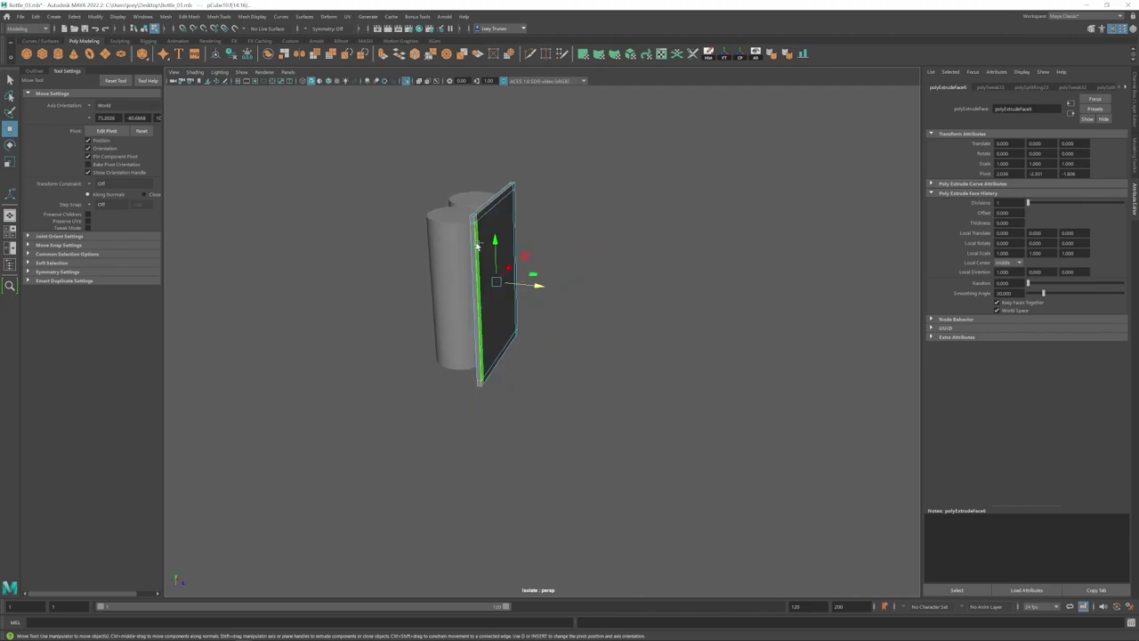
alt+drag(503, 399, 590, 216)
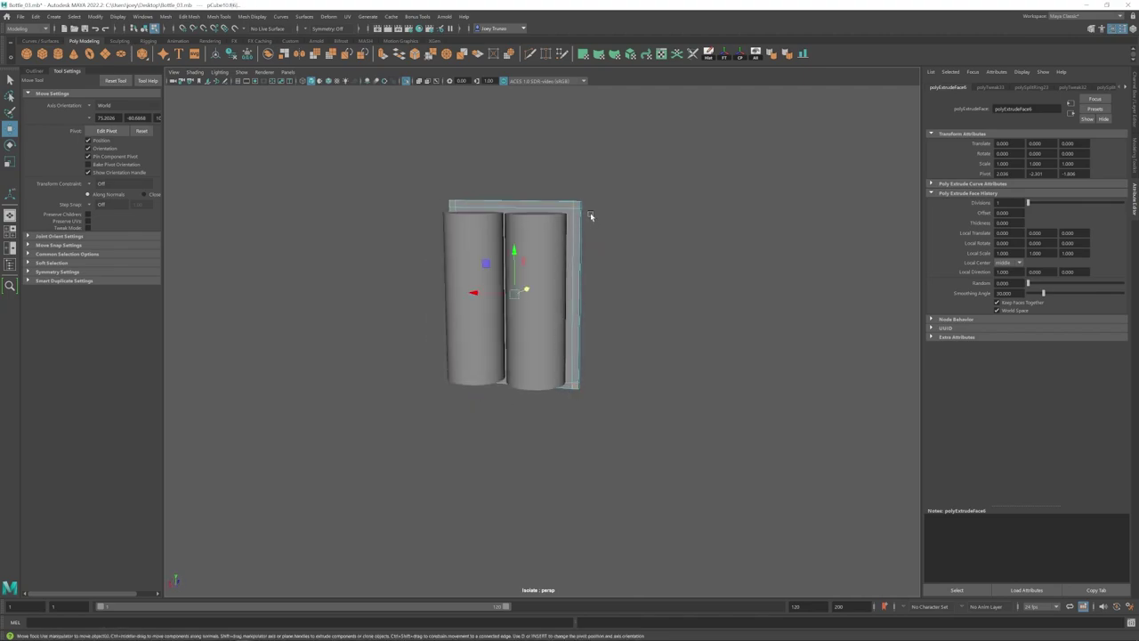
shift+click(451, 204)
alt+drag(451, 203, 516, 183)
shift+click(519, 379)
key(ctrl+e)
key(w)
alt+drag(543, 267, 539, 308)
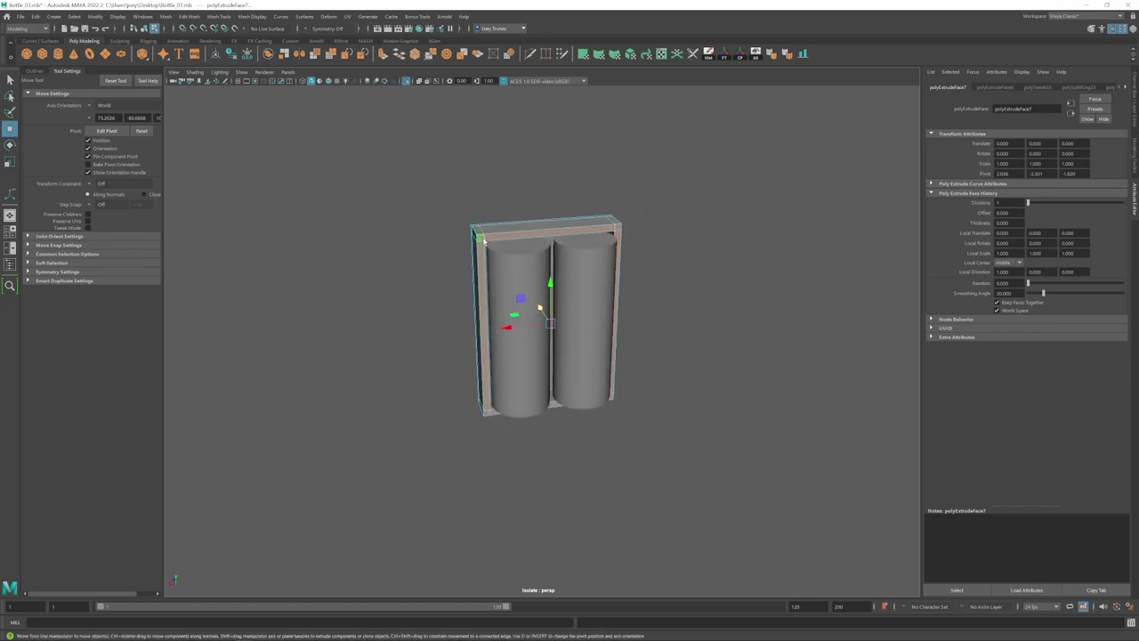
- Extrude the frame's top and bottom strips forward into shelves above and below the cylinders
click(546, 229)
alt+drag(525, 418, 598, 363)
shift+drag(547, 283, 532, 308)
- Move the frame's top vertices up and adjust the bottom vertices vertically to fit the ends of the cylinders
right_drag(468, 243, 422, 242)
drag(436, 182, 632, 236)
drag(532, 169, 532, 165)
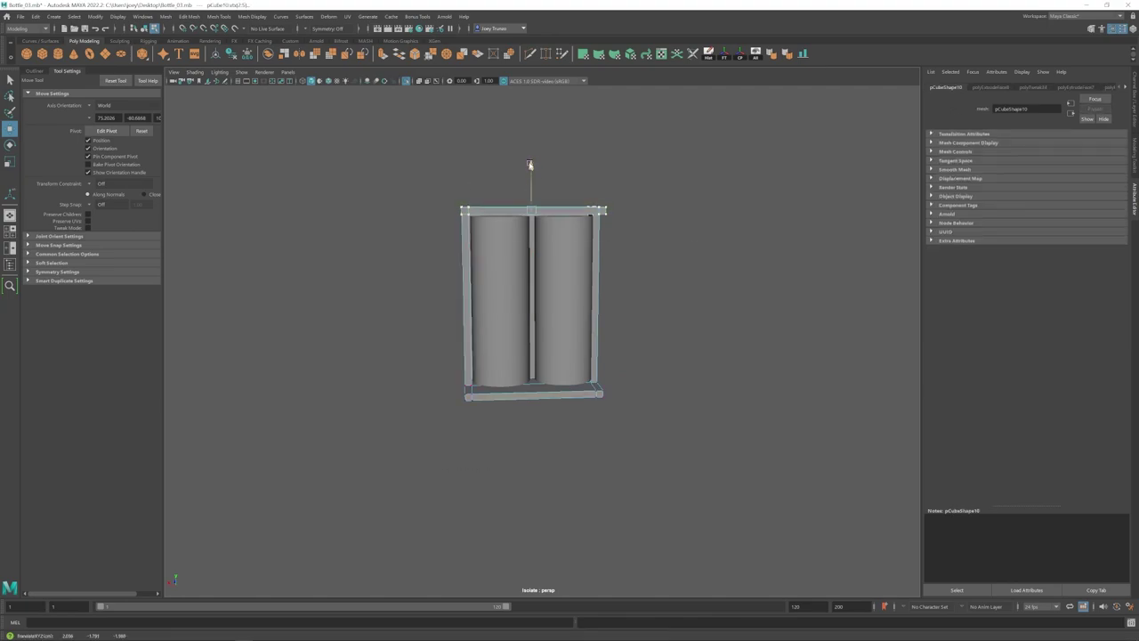
drag(436, 369, 631, 422)
alt+drag(556, 411, 606, 402)
drag(554, 330, 555, 334)
alt+drag(544, 328, 527, 358)
right_drag(527, 358, 574, 329)
click(663, 379)
alt+drag(664, 387, 658, 366)
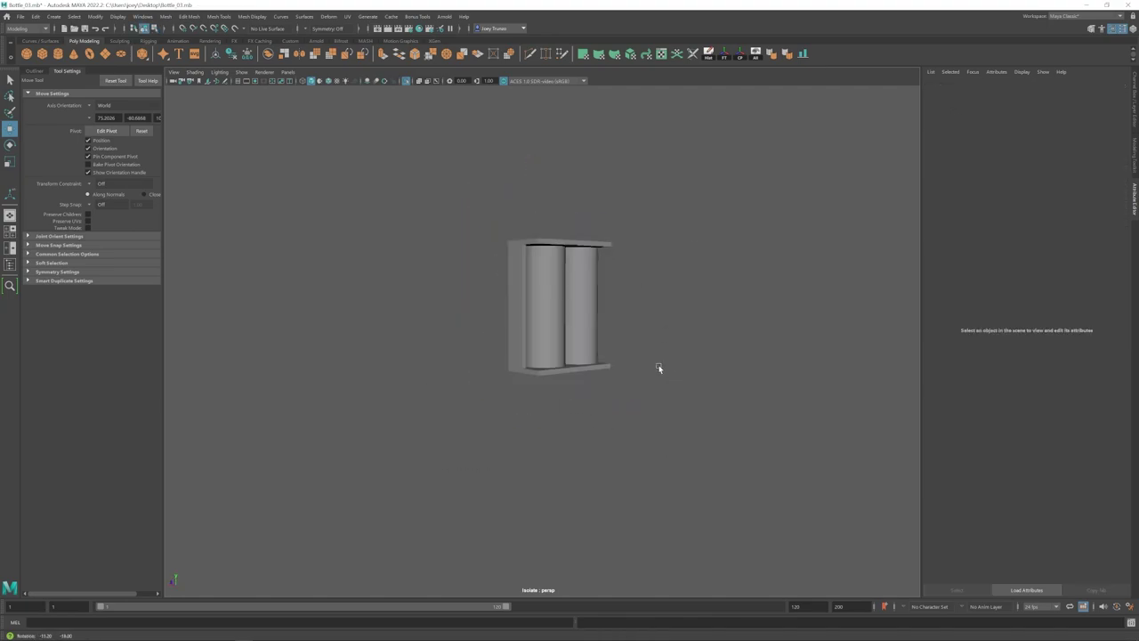
- Select and scale the front edges of the frame's top and bottom shelves
alt+drag(525, 251, 507, 296)
click(511, 285)
shift+click(644, 269)
alt+drag(640, 272, 598, 301)
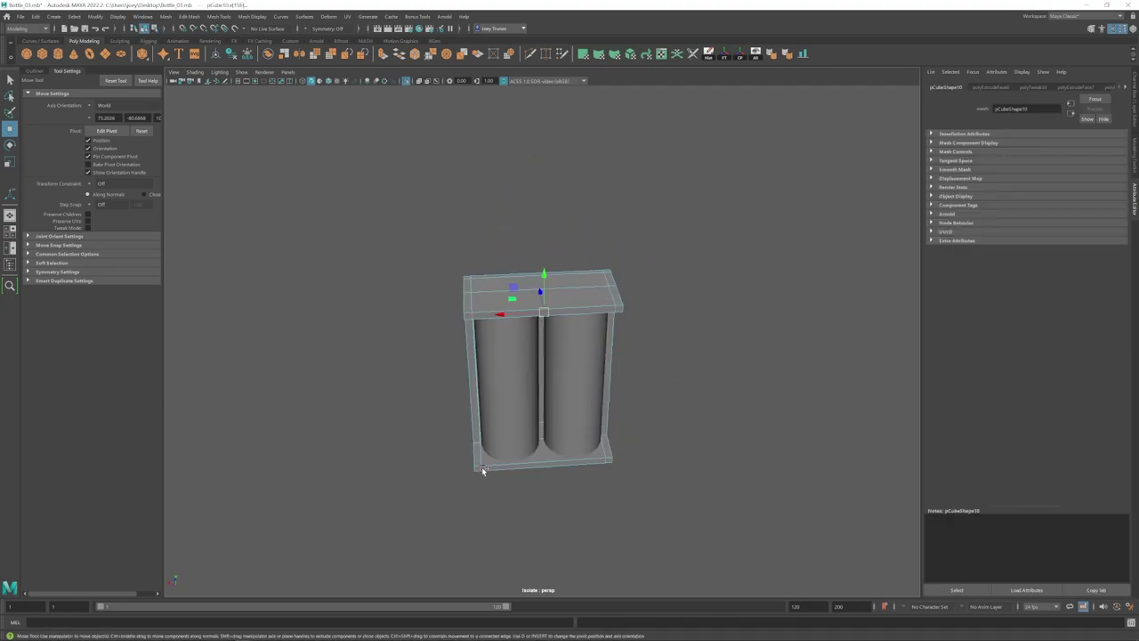
key(r)
drag(499, 396, 539, 394)
key(w)
- Bevel the front corner edges of the top and bottom shelves into rounded corners
click(622, 308)
shift+click(474, 471)
click(188, 16)
click(205, 50)
alt+drag(498, 329, 556, 316)
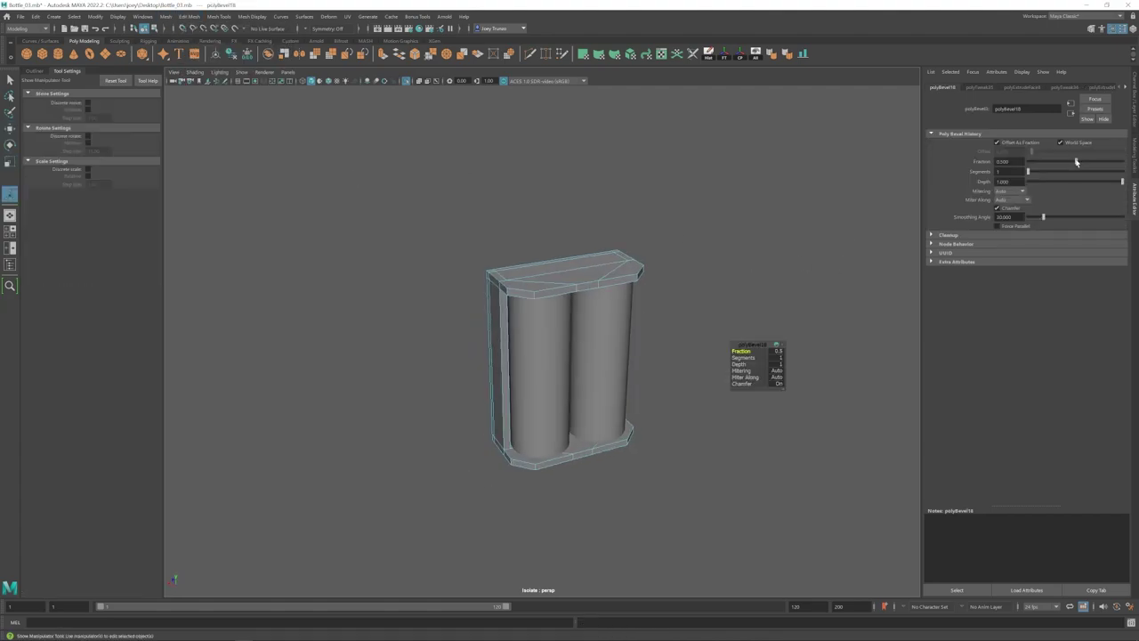
key(w)
- Bevel the edge loops at both ends of the left cylinder with 4 segments and a fraction of about 0.142
scroll(583, 320, down, 5)
alt+drag(583, 391, 539, 308)
scroll(557, 353, up, 5)
right_drag(539, 308, 538, 274)
double_click(534, 268)
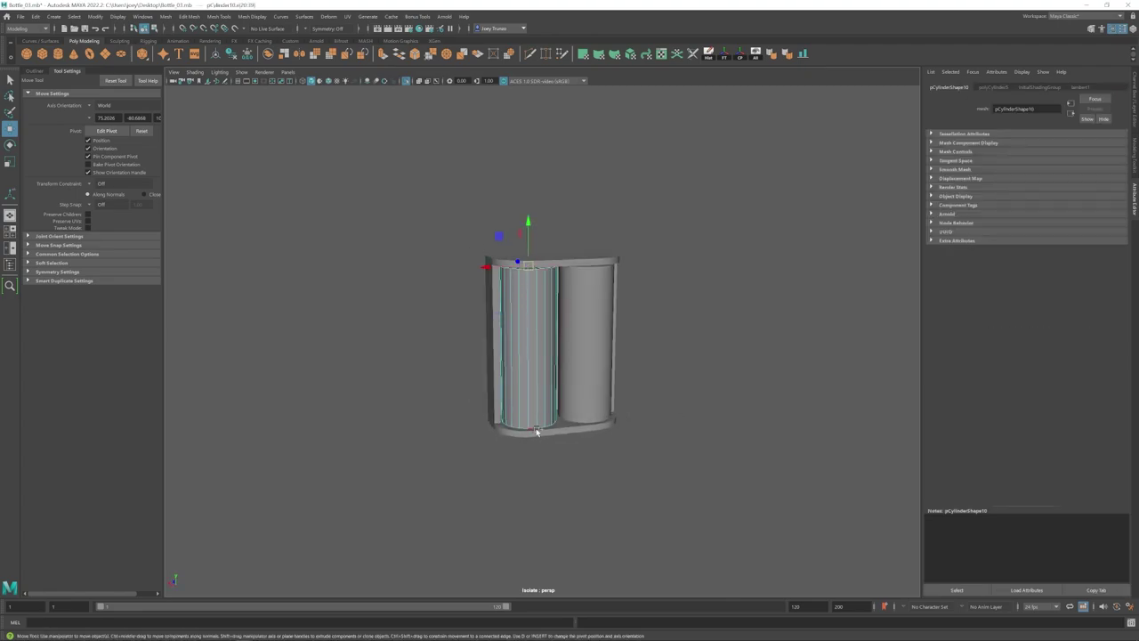
click(188, 16)
click(201, 51)
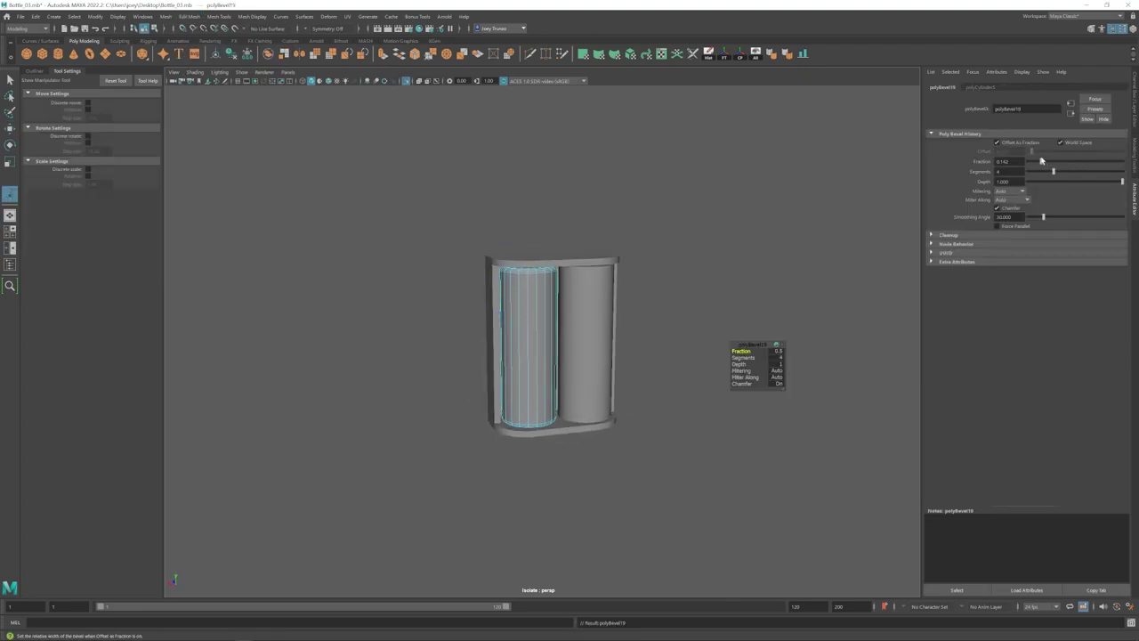
- Finish the bevel on the left cylinder and delete the unbevelled right cylinder from the frame
key(w)
scroll(552, 333, down, 5)
right_drag(545, 333, 609, 297)
click(636, 288)
scroll(633, 331, up, 5)
click(592, 320)
key(Delete)
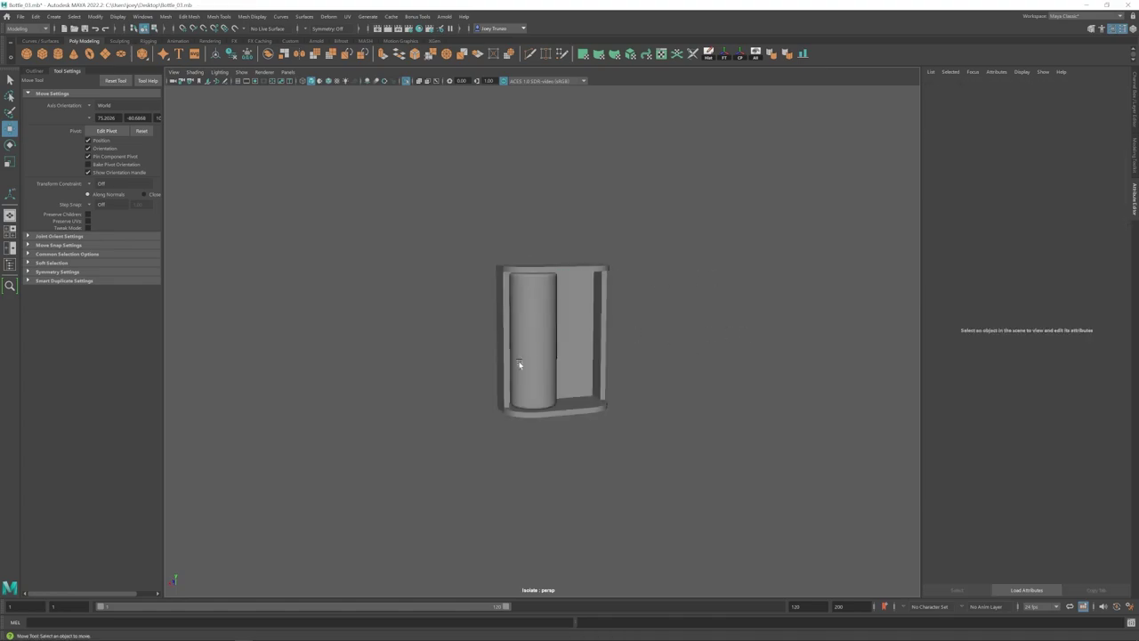
- Create a new polygon cylinder and align it with the left cylinder in the frame
click(519, 364)
click(59, 54)
alt+drag(520, 364, 326, 341)
key(ctrl+z)
click(242, 72)
click(394, 102)
click(58, 54)
shift+click(540, 369)
click(803, 59)
click(614, 347)
- Scale the new cylinder down to a small cap and raise it onto the top shelf above the left cylinder
key(r)
key(w)
drag(541, 309, 536, 265)
alt+drag(538, 267, 550, 299)
scroll(570, 312, up, 3)
alt+middle_drag(572, 312, 603, 362)
scroll(596, 330, up, 2)
key(w)
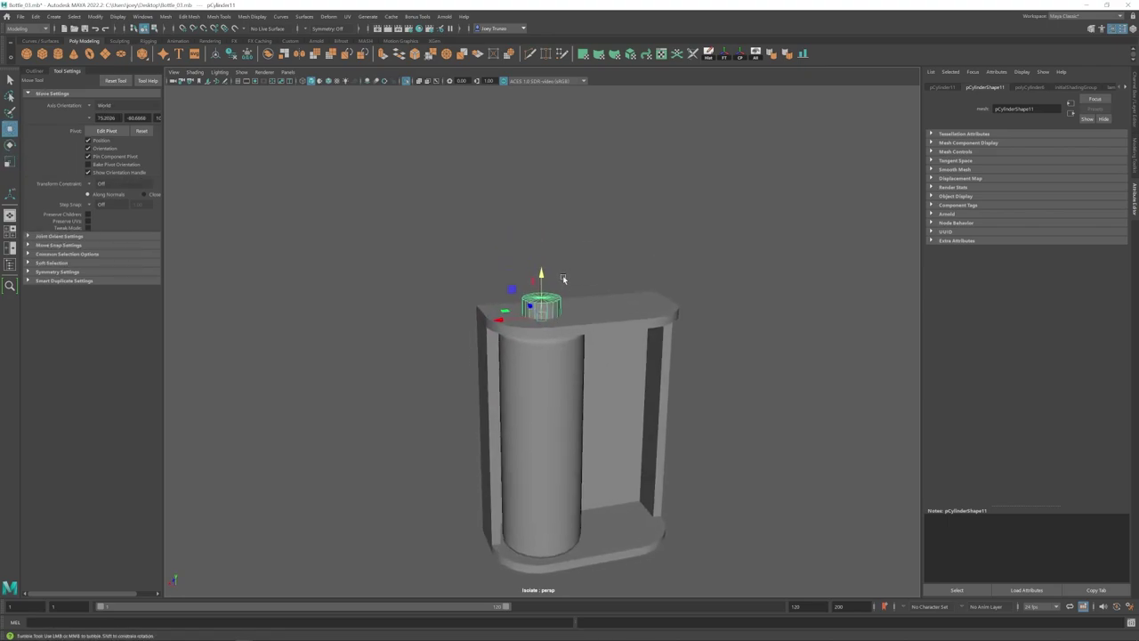
key(r)
drag(541, 311, 525, 311)
key(w)
- Extrude the top of the small cap inward and down to form a ring with a central hole
scroll(585, 278, up, 3)
right_drag(541, 300, 540, 320)
alt+drag(541, 304, 528, 267)
drag(461, 217, 517, 226)
key(r)
key(ctrl+e)
key(w)
- Insert an edge loop around the side of the cap and adjust its height
click(217, 18)
click(236, 66)
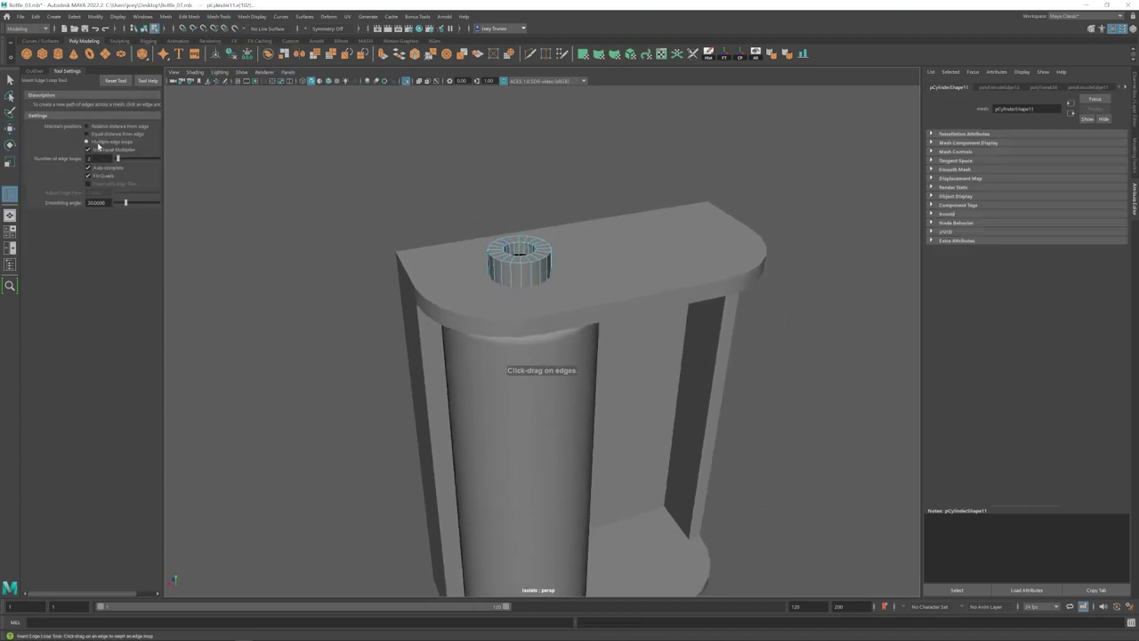
click(521, 276)
alt+drag(521, 276, 528, 275)
key(w)
drag(512, 145, 513, 144)
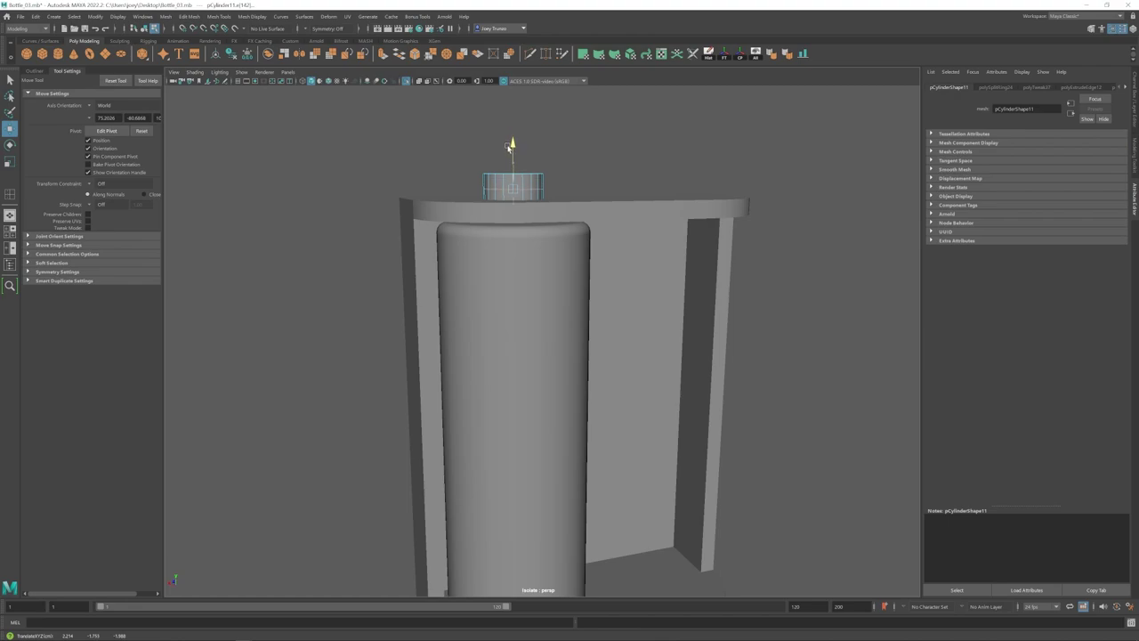
- Bevel the cap's side edge loop with a fraction of about 0.15 and extrude the resulting band inward as a groove
alt+drag(534, 239, 562, 286)
click(189, 17)
click(193, 42)
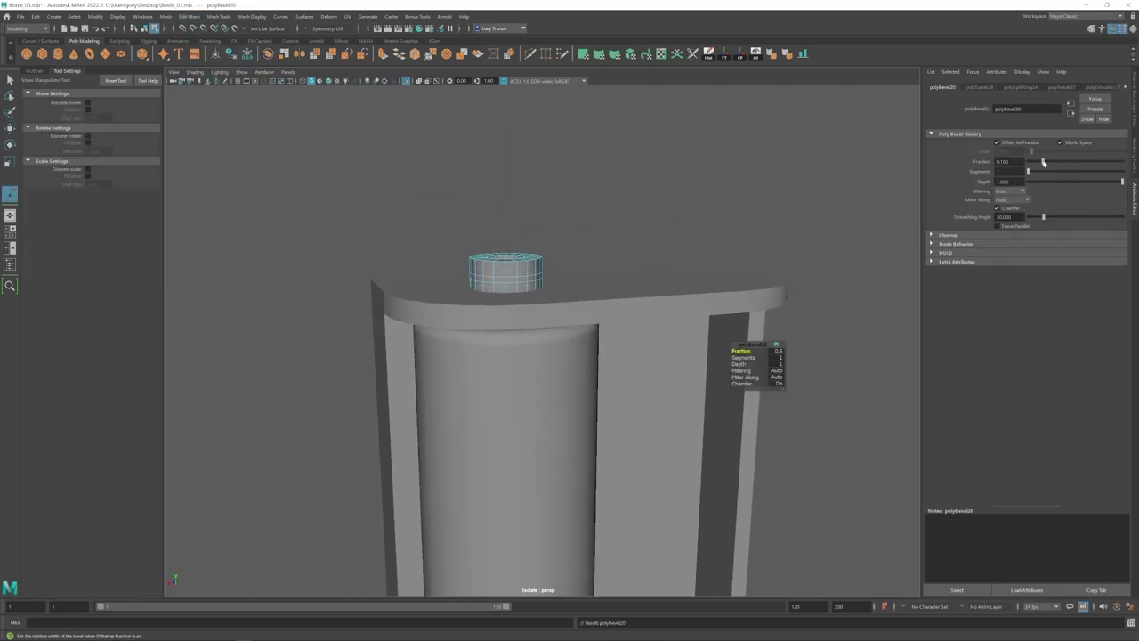
key(w)
key(ctrl+e)
key(r)
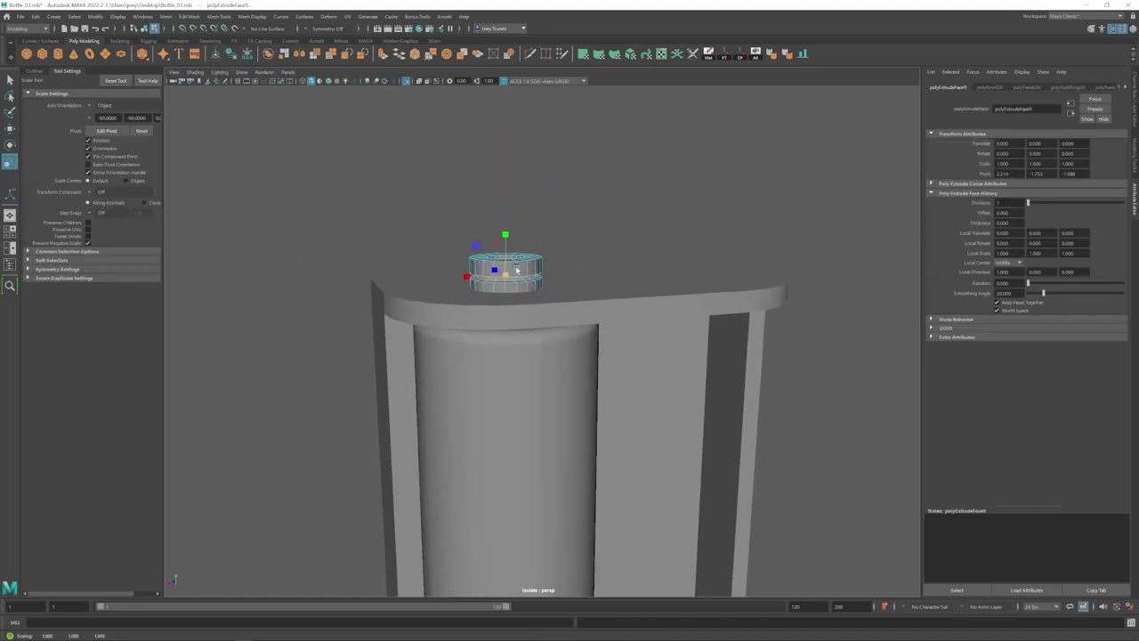
key(w)
drag(516, 270, 574, 280)
- Bevel the cap's rim edges and return to object selection with the cap selected
double_click(524, 267)
click(189, 17)
click(193, 43)
key(q)
key(F8)
click(580, 311)
click(472, 292)
- Insert supporting edge loops around the cap's upper and lower sections
click(219, 17)
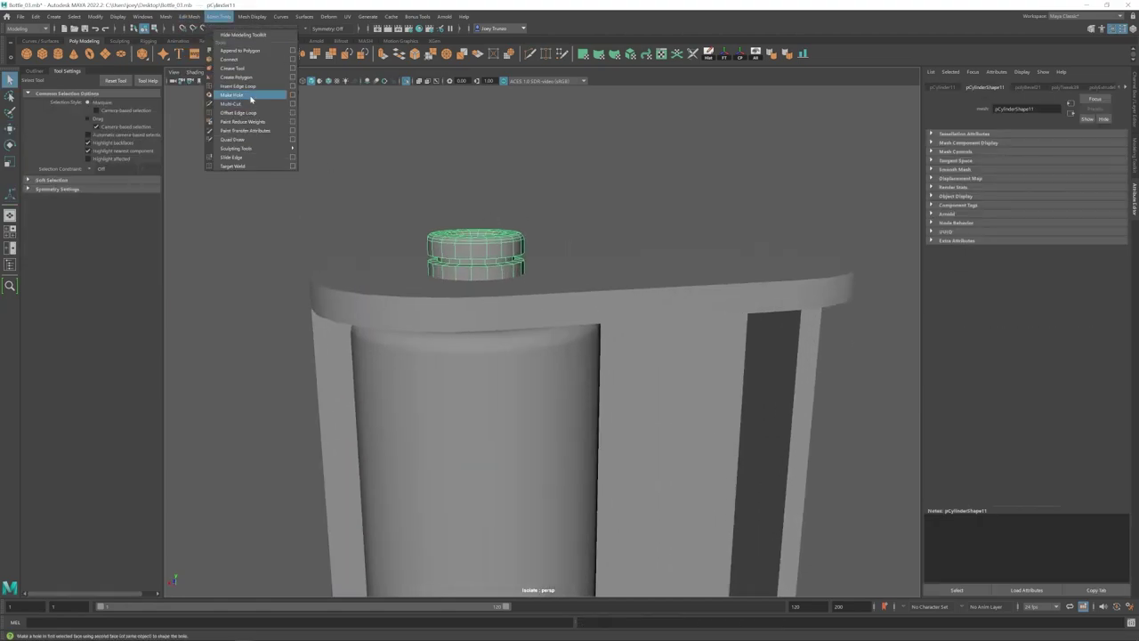
click(249, 96)
click(471, 276)
key(w)
right_drag(498, 246, 539, 231)
click(569, 212)
alt+right_drag(569, 218, 442, 330)
alt+right_drag(573, 381, 640, 329)
click(509, 259)
key(g)
click(504, 264)
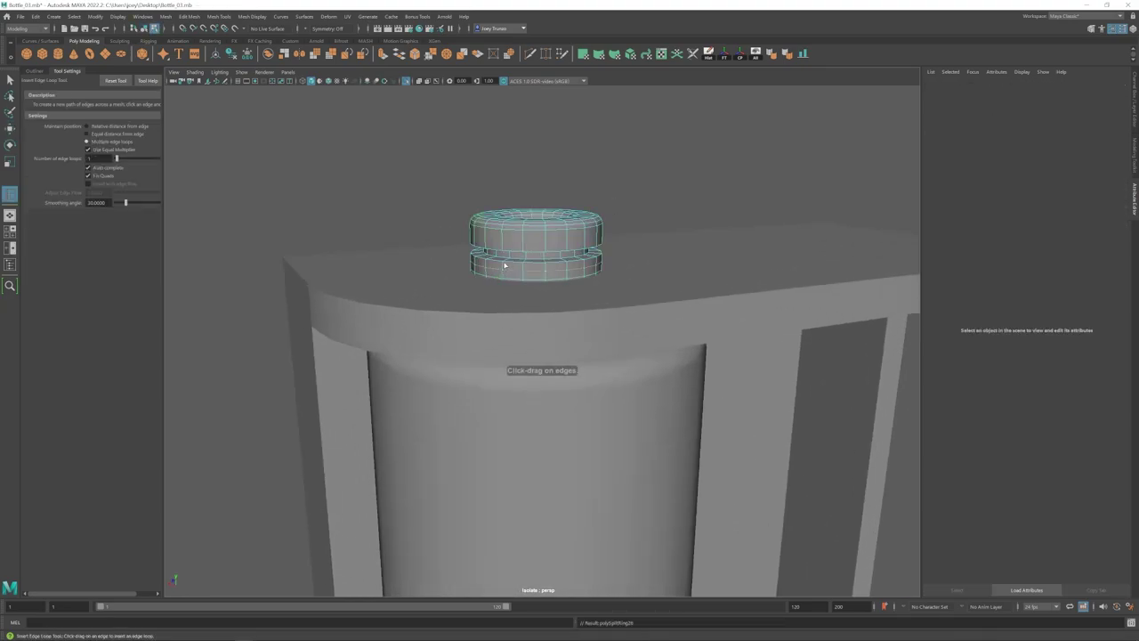
- Preview the cap smoothed and add further supporting edge loops around the groove and lower section
key(w)
key(e)
right_drag(545, 253, 558, 248)
key(3)
click(686, 196)
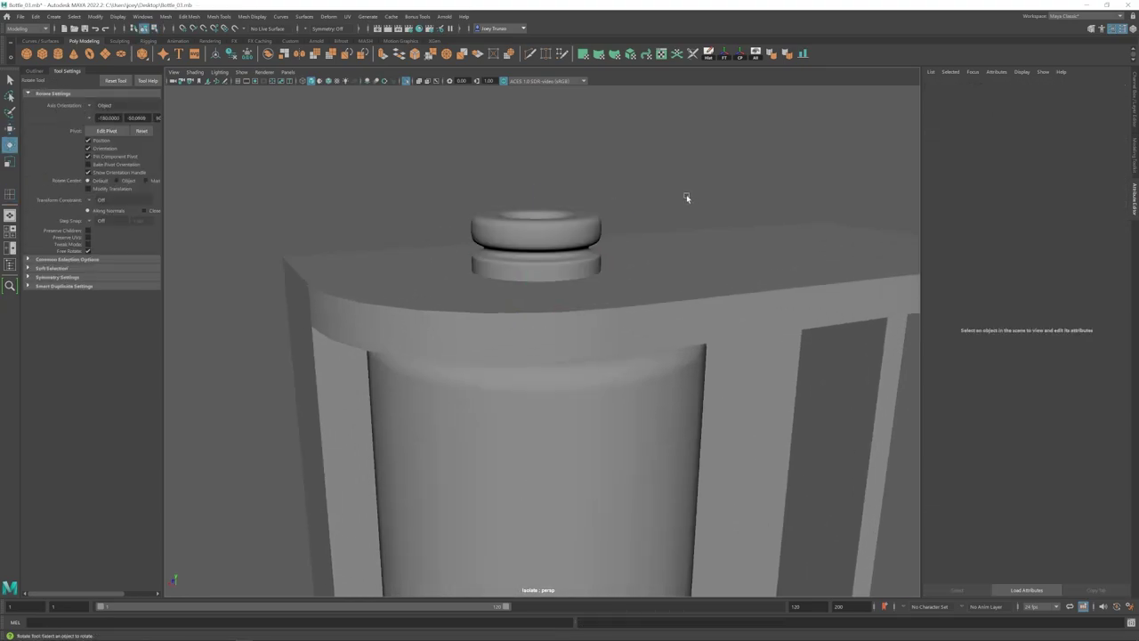
alt+right_drag(686, 196, 528, 246)
click(496, 271)
key(w)
key(g)
click(511, 254)
key(w)
- Duplicate the left cylinder with its cap and move the copy sideways into the empty right half of the frame
click(687, 201)
alt+right_drag(687, 201, 639, 358)
alt+drag(639, 358, 489, 372)
click(500, 269)
alt+right_drag(500, 268, 434, 315)
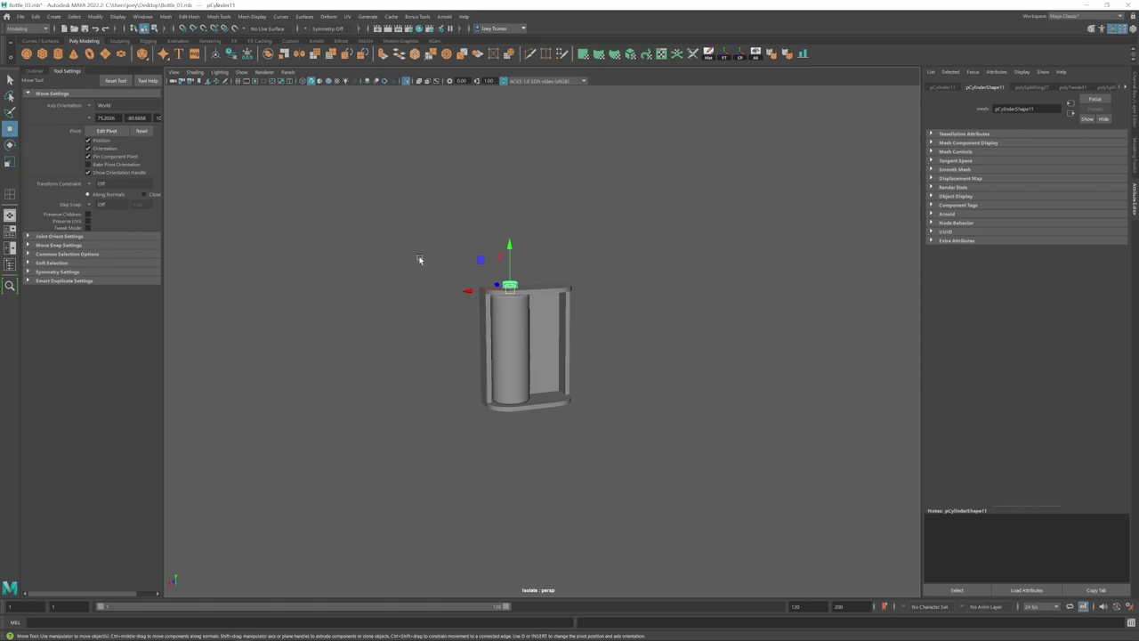
alt+drag(523, 314, 495, 354)
click(496, 363)
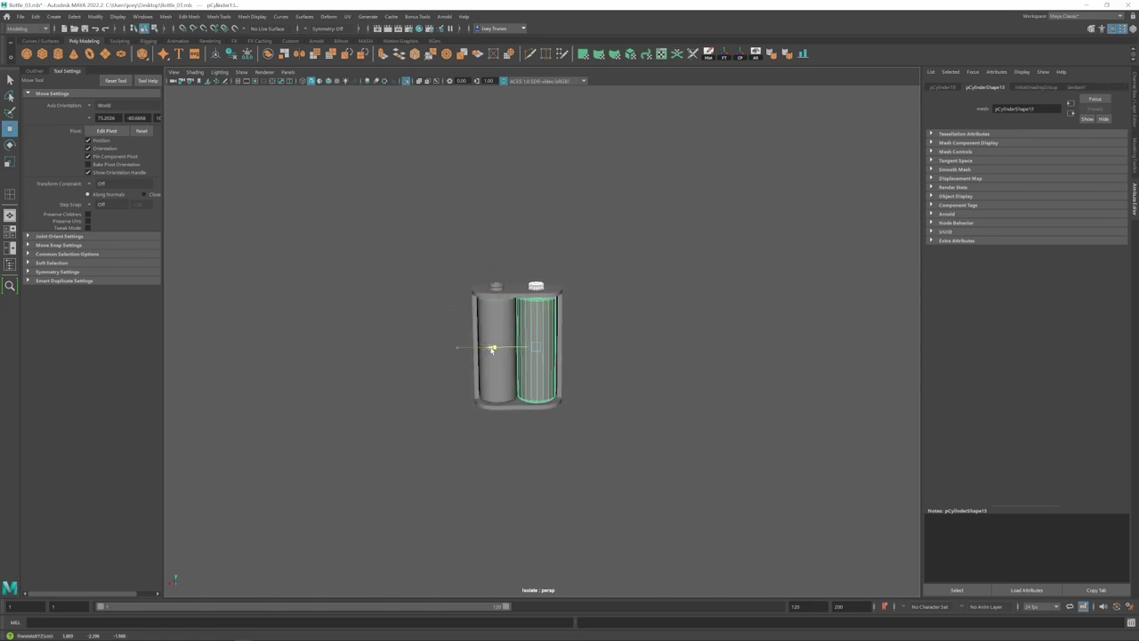
click(616, 374)
alt+drag(615, 373, 545, 358)
click(540, 338)
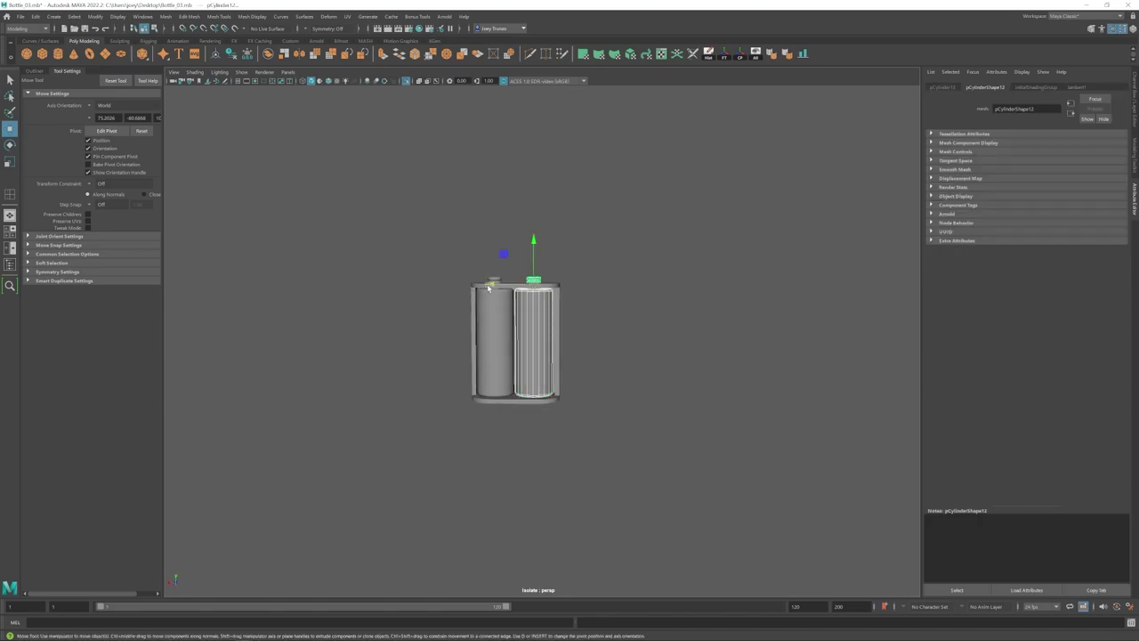
drag(488, 287, 485, 288)
click(447, 326)
- Insert two edge loops across the width of the holder frame
alt+drag(454, 328, 511, 348)
click(531, 353)
key(f)
alt+right_drag(531, 353, 487, 331)
right_drag(486, 311, 486, 259)
alt+middle_drag(483, 282, 491, 300)
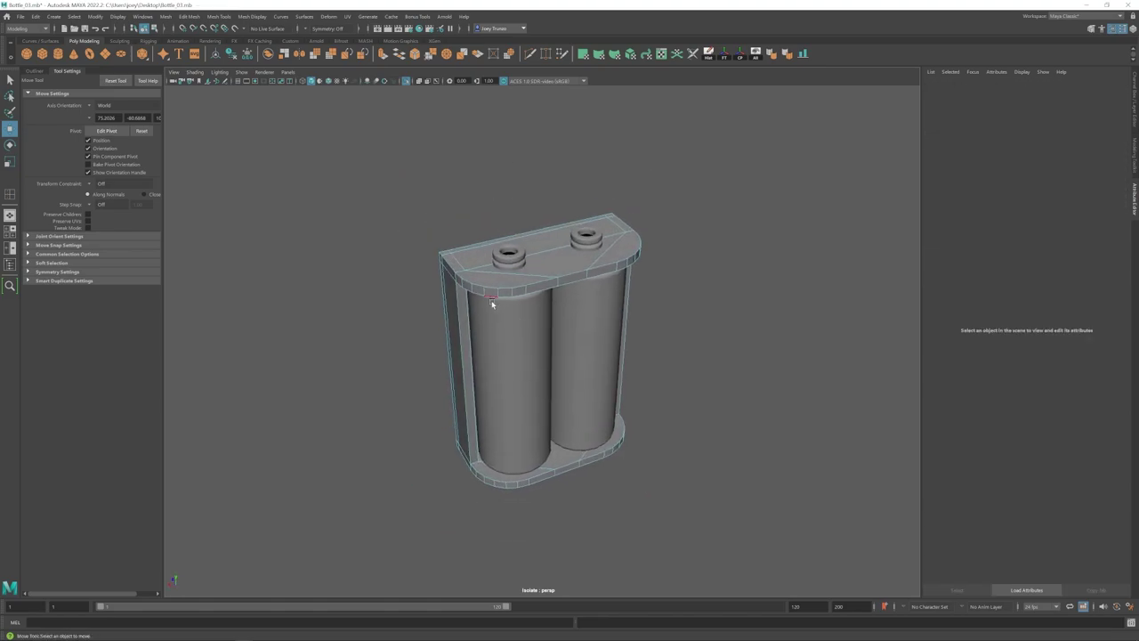
alt+drag(492, 300, 531, 292)
click(219, 16)
click(249, 87)
alt+drag(488, 235, 512, 308)
click(557, 353)
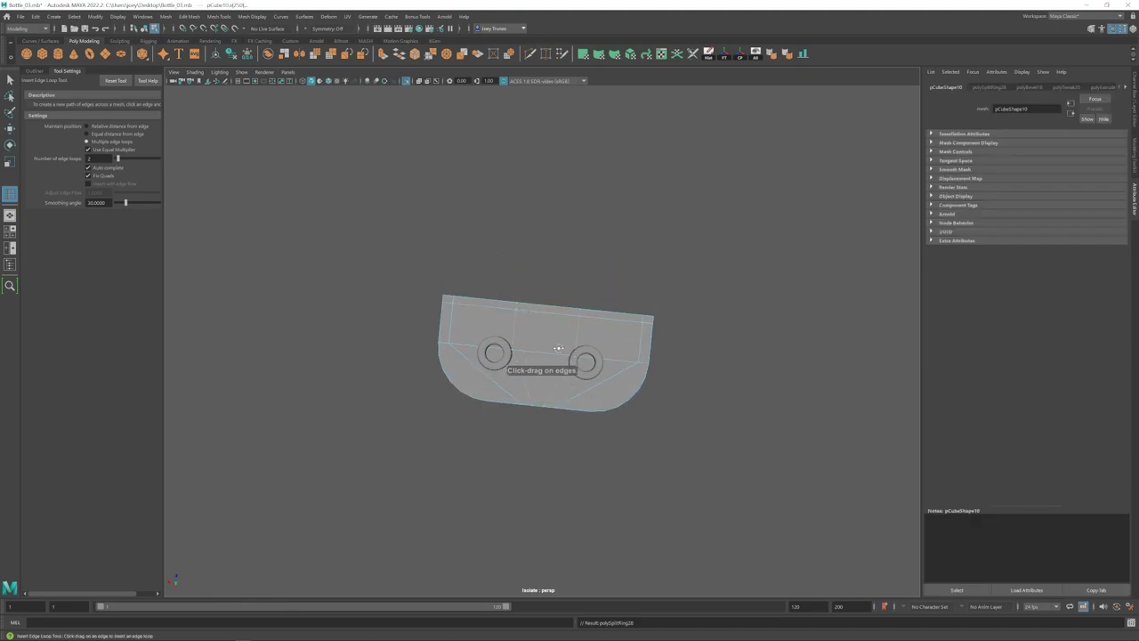
alt+drag(558, 348, 582, 302)
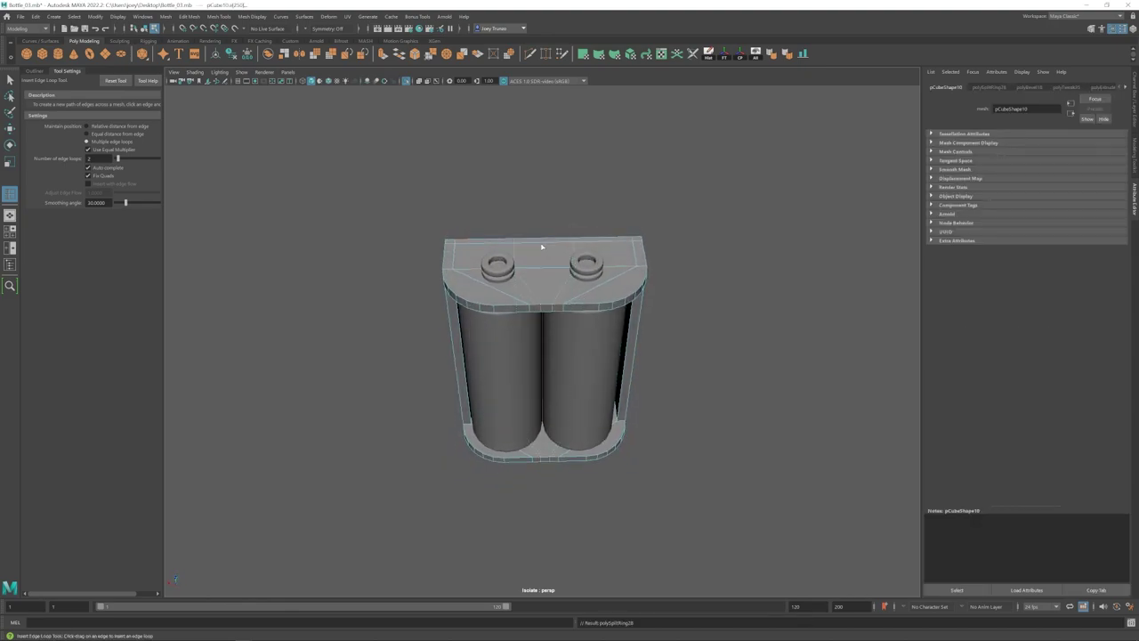
- Delete the unwanted edges at the front of the shelves and cut new edges from the top shelf's front to its inner line
key(w)
alt+drag(542, 246, 530, 305)
alt+drag(539, 399, 547, 345)
key(ctrl+Delete)
key(ctrl+shift+x)
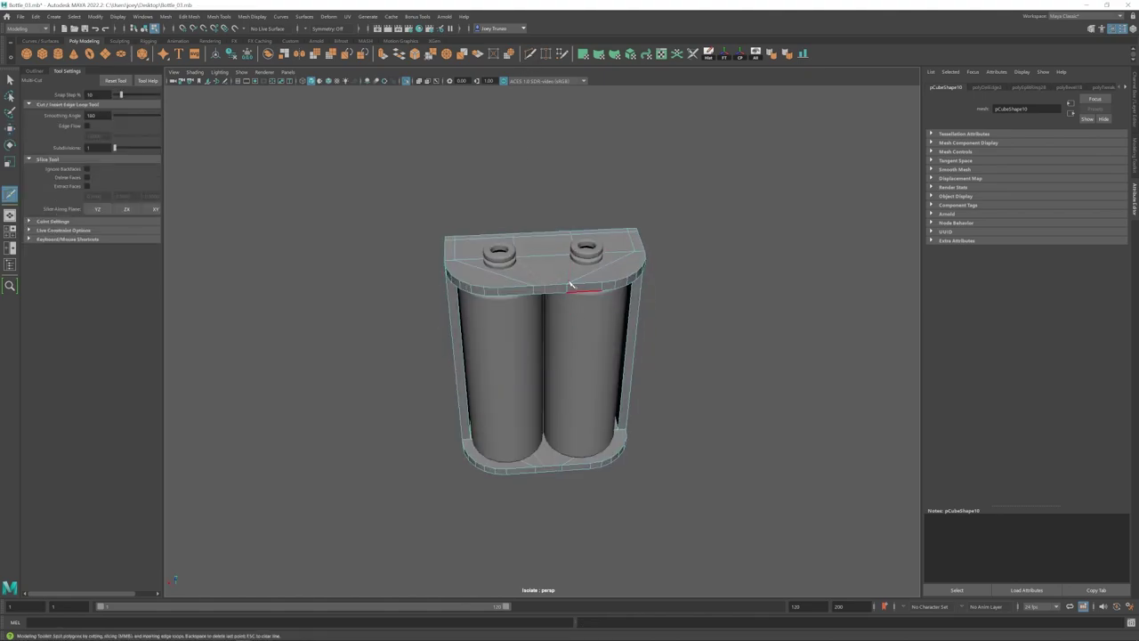
click(534, 284)
click(517, 258)
- Delete the two leftover diagonal edges on the top shelf
alt+drag(519, 259, 526, 289)
key(w)
click(569, 232)
shift+click(515, 235)
key(ctrl+Delete)
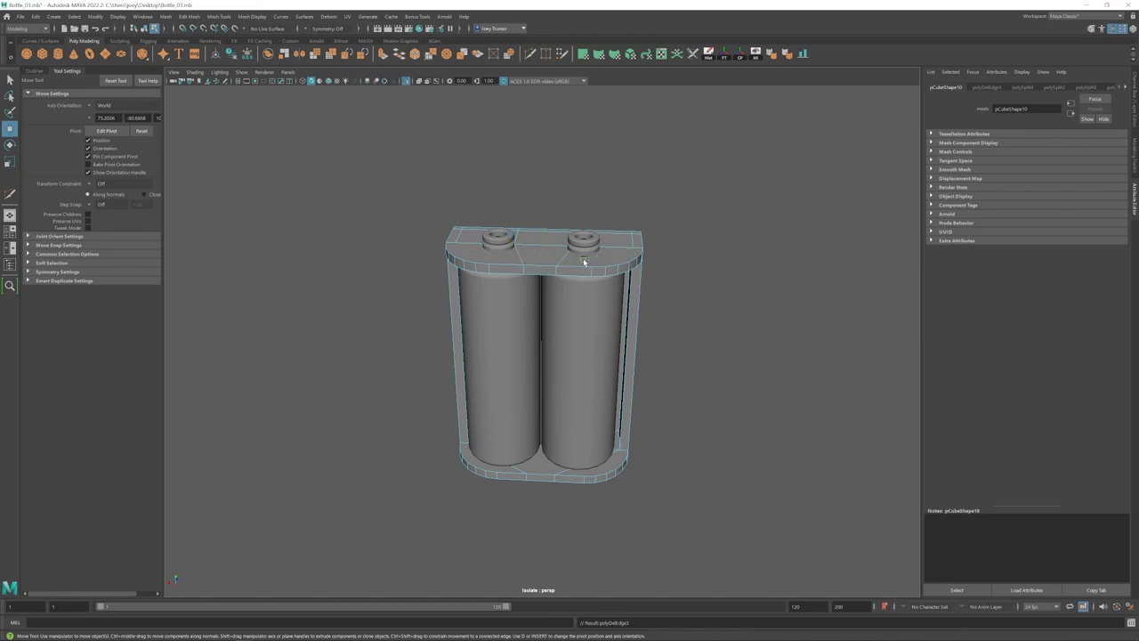
- Cut two edges across the inner face of the bottom shelf with Multi-Cut, from its front edge towards the back
alt+drag(583, 258, 581, 246)
alt+drag(541, 463, 555, 439)
click(534, 54)
click(513, 437)
click(527, 400)
key(w)
key(g)
click(575, 437)
click(562, 399)
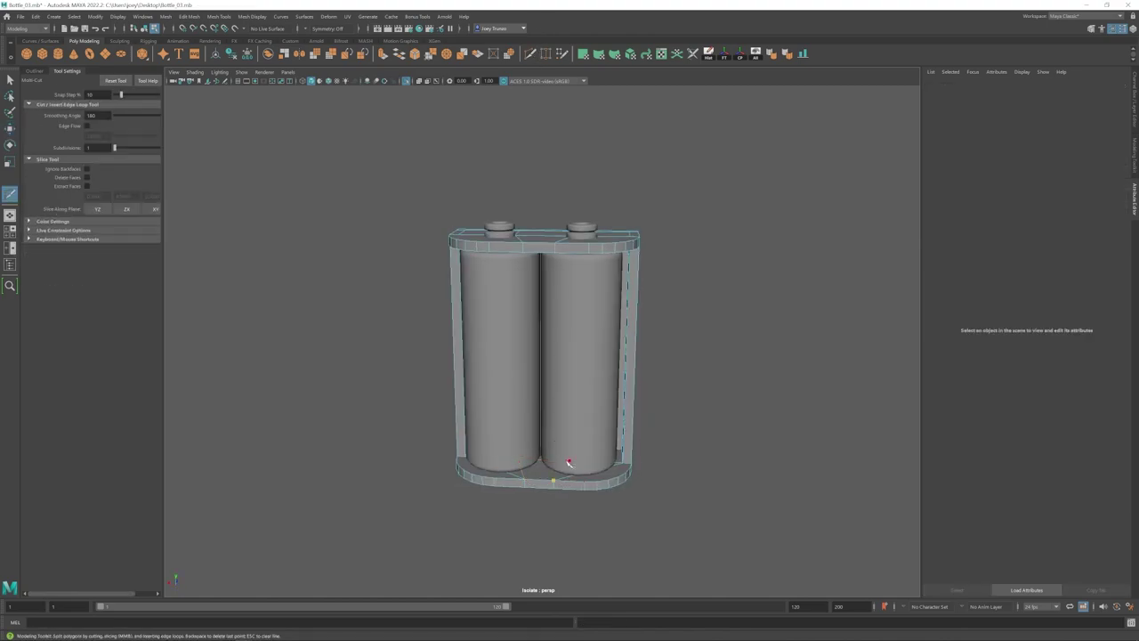
- Delete the leftover diagonal edges on the bottom shelf
key(w)
shift+click(508, 475)
shift+click(589, 465)
alt+drag(508, 475, 555, 361)
key(ctrl+Delete)
- Cut fanned edges on the bottom shelf's underside from the right inner vertex to the points of the right rounded corner
alt+middle_drag(555, 360, 541, 330)
key(g)
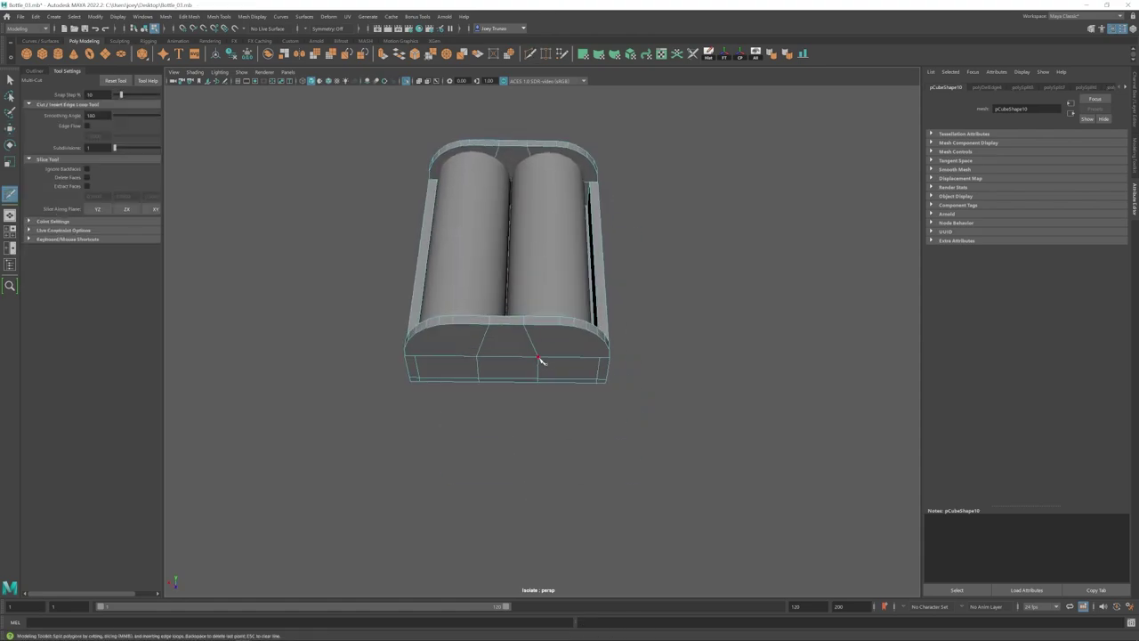
click(538, 357)
click(561, 327)
key(w)
key(g)
alt+drag(598, 339, 569, 327)
key(w)
key(g)
click(569, 292)
click(522, 331)
key(w)
key(g)
alt+drag(492, 319, 487, 319)
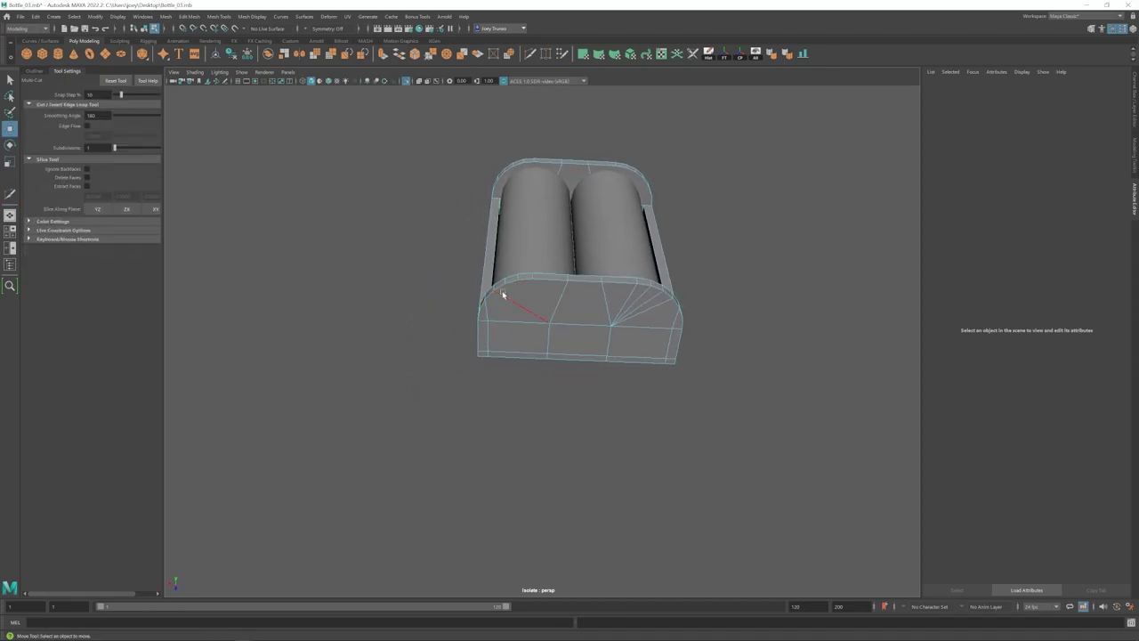
- Cut matching fanned edges into the left corner of the bottom shelf's underside and both rounded corners of the top shelf
key(g)
click(516, 281)
key(w)
key(g)
key(w)
key(g)
key(w)
alt+drag(514, 210, 507, 270)
key(ctrl+shift+x)
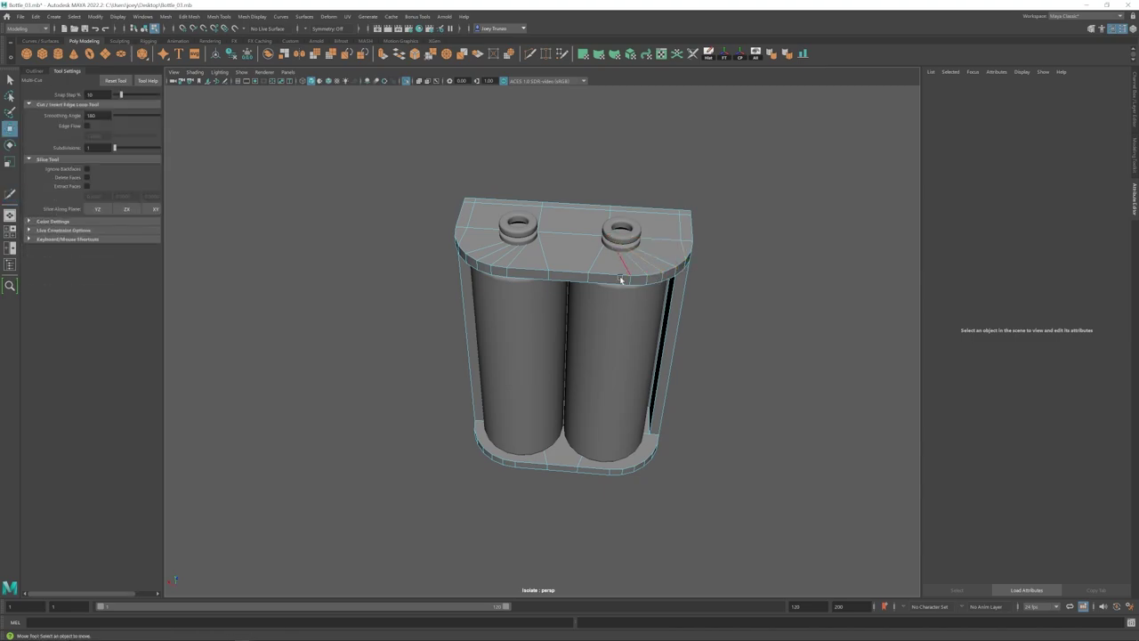
- Cut an edge across the left rounded corner on the top shelf's underside and select the whole frame
alt+drag(616, 338, 485, 227)
key(g)
click(470, 219)
alt+middle_drag(485, 227, 507, 260)
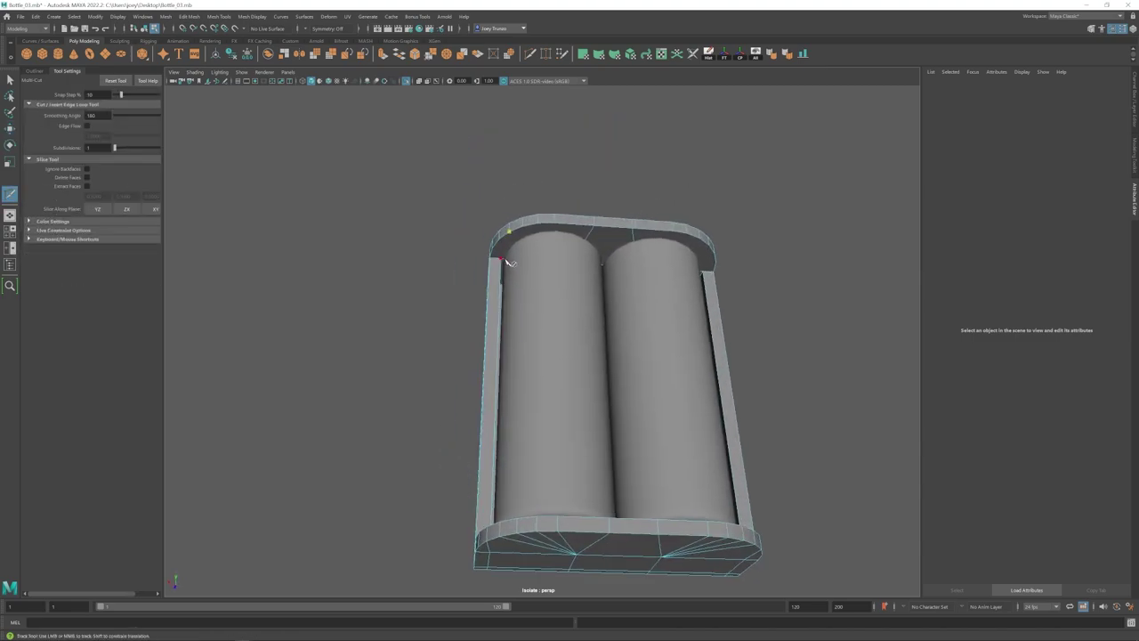
alt+drag(510, 262, 499, 238)
key(w)
alt+middle_drag(505, 238, 436, 213)
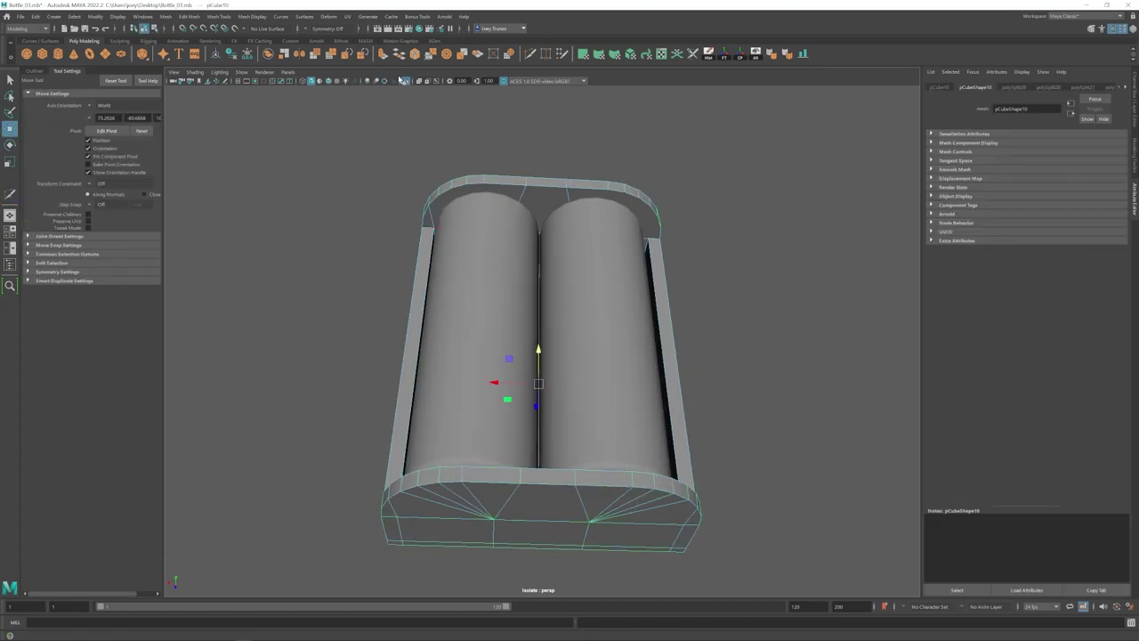
- Isolate the frame and cut fanned edges from both inner vertices to the rounded corner points on the top shelf's underside
key(ctrl+1)
key(ctrl+1)
alt+drag(436, 214, 472, 227)
key(g)
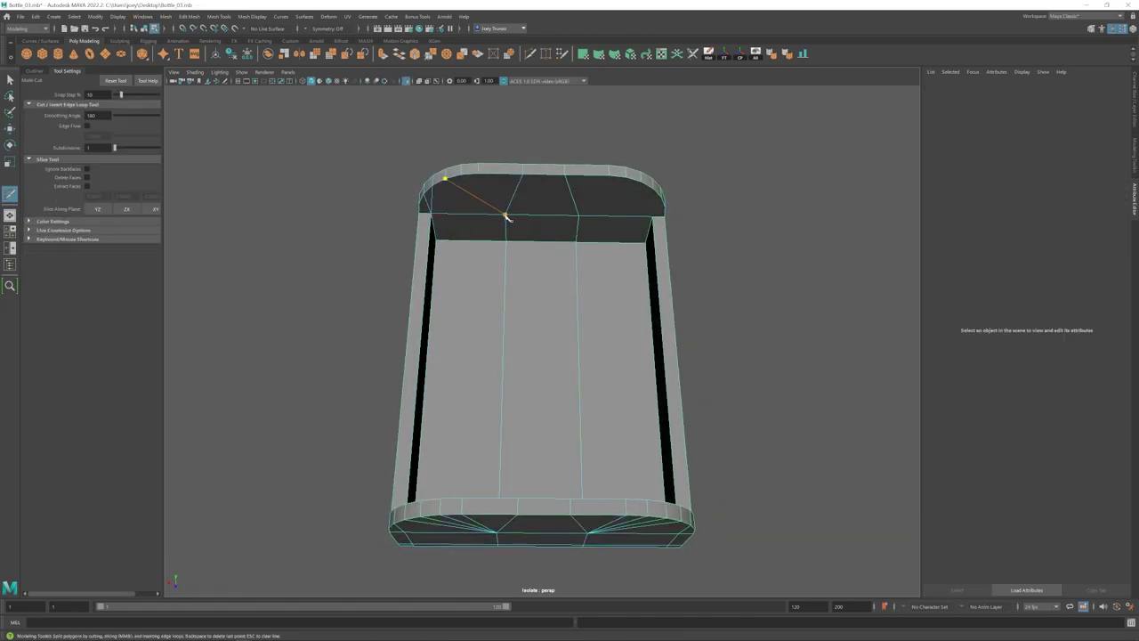
click(506, 214)
click(461, 175)
key(q)
key(g)
click(478, 174)
click(506, 214)
key(q)
key(g)
click(654, 217)
key(q)
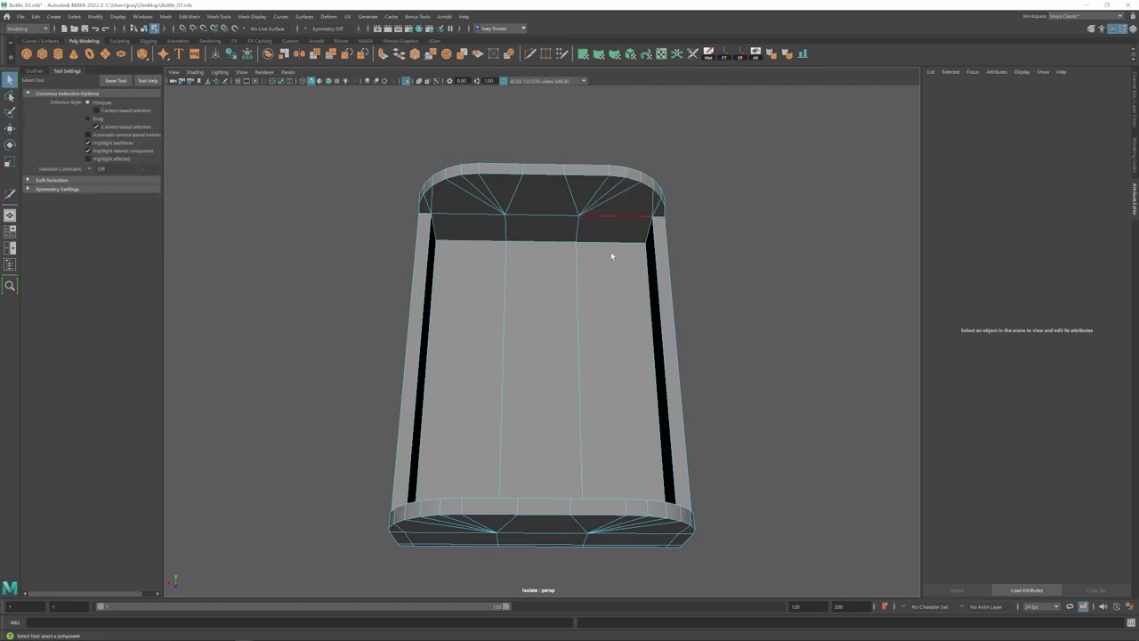
- Cut an edge across each rounded corner on the bottom shelf's upper face, from the upright's base to the rim
alt+drag(611, 255, 587, 356)
key(g)
click(617, 430)
click(607, 414)
key(q)
key(g)
click(362, 446)
click(369, 427)
key(q)
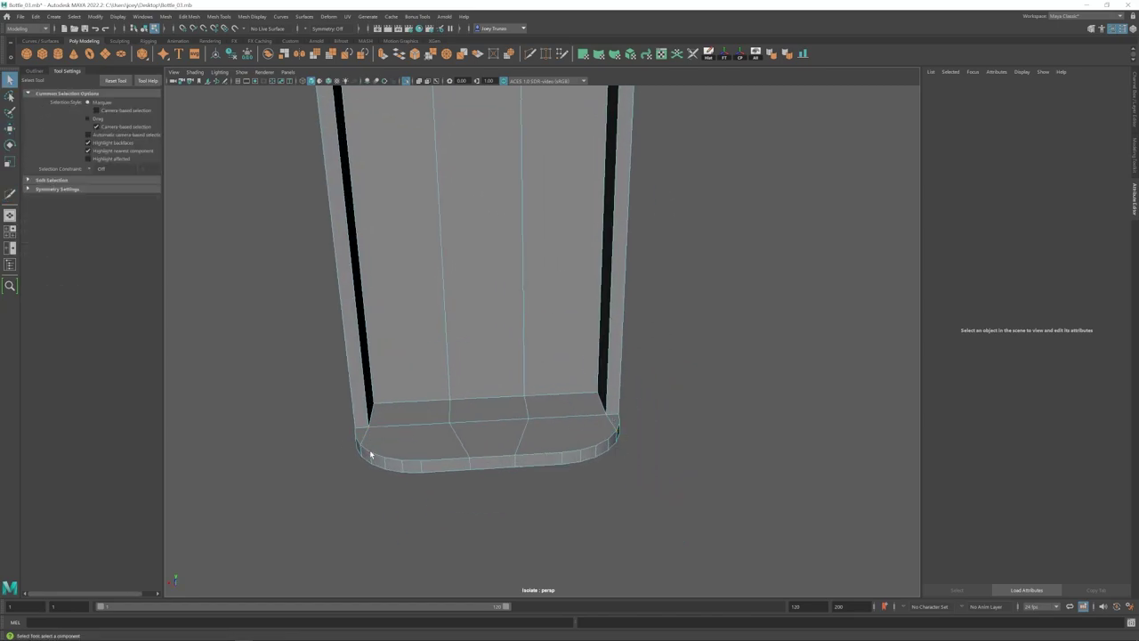
- Cut fanned edges from the two inner vertices to the rounded corner points on the bottom shelf's upper face
key(g)
click(372, 452)
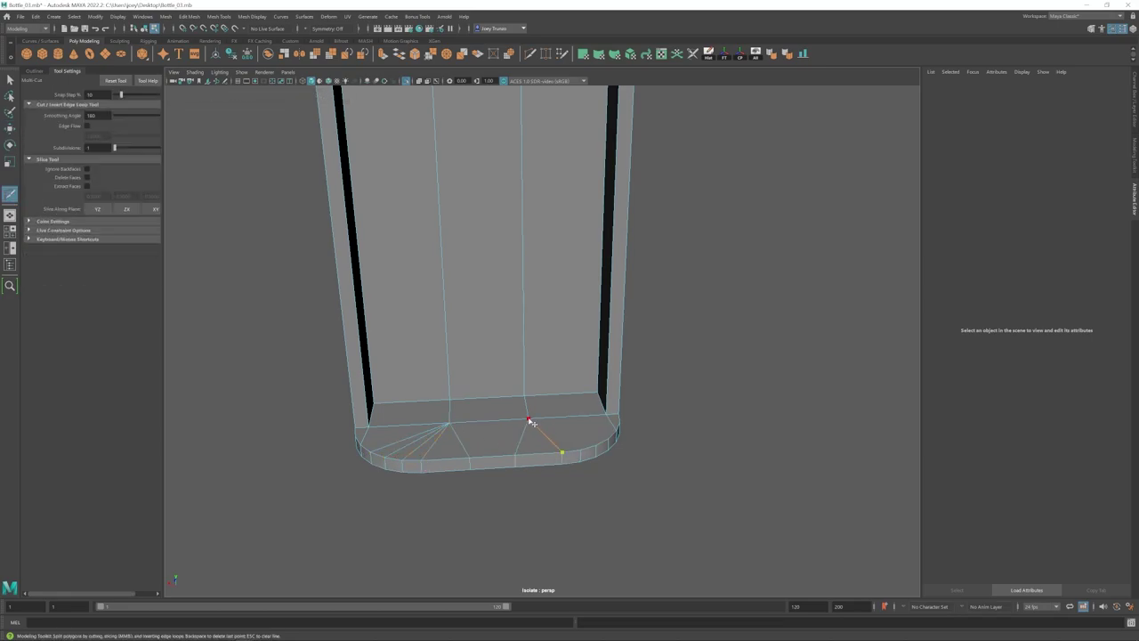
click(530, 420)
key(q)
key(g)
click(596, 444)
click(528, 419)
key(w)
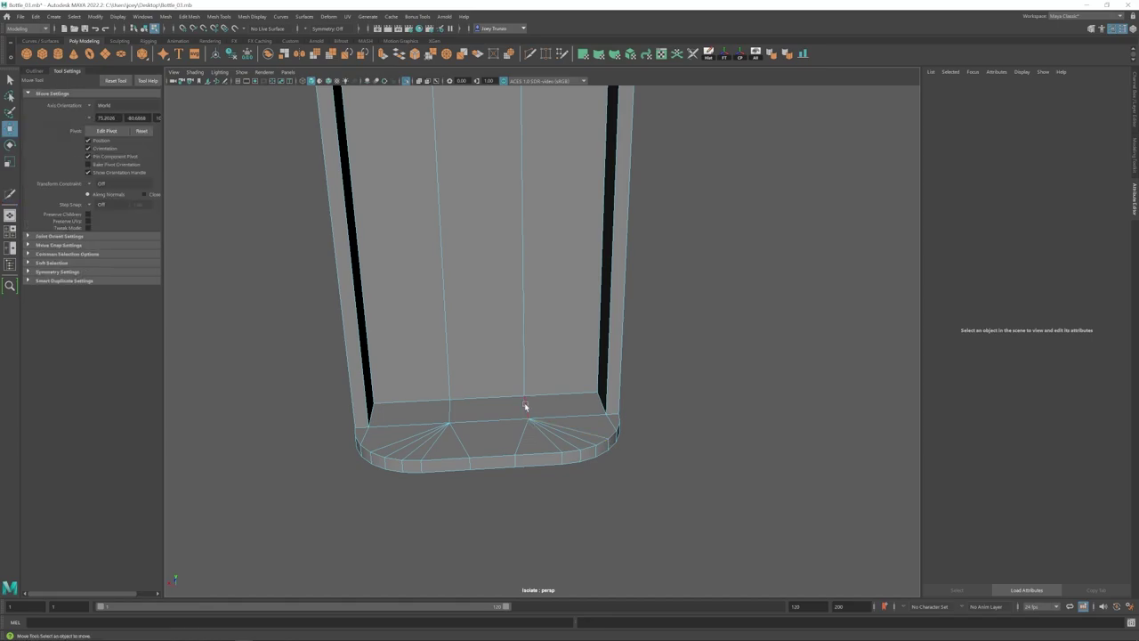
- Select the edge loops along the shelf rims, testing a bevel and undoing it after each addition
alt+right_drag(526, 407, 468, 384)
alt+drag(468, 384, 564, 302)
alt+middle_drag(564, 303, 475, 297)
double_click(474, 298)
alt+drag(474, 297, 561, 301)
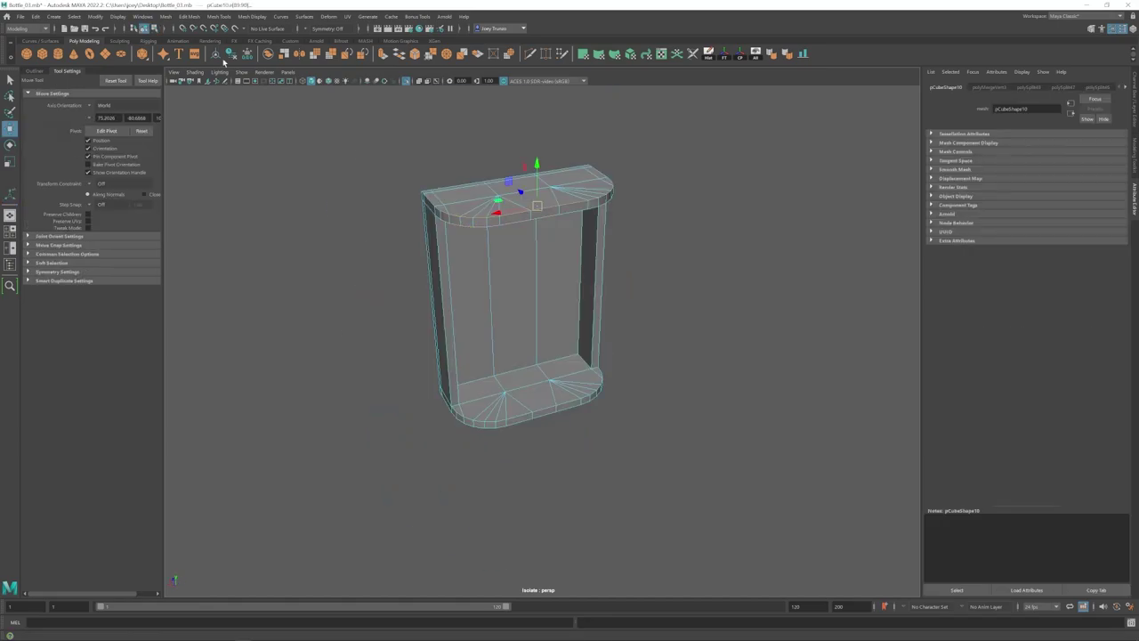
click(188, 17)
click(192, 42)
key(ctrl+z)
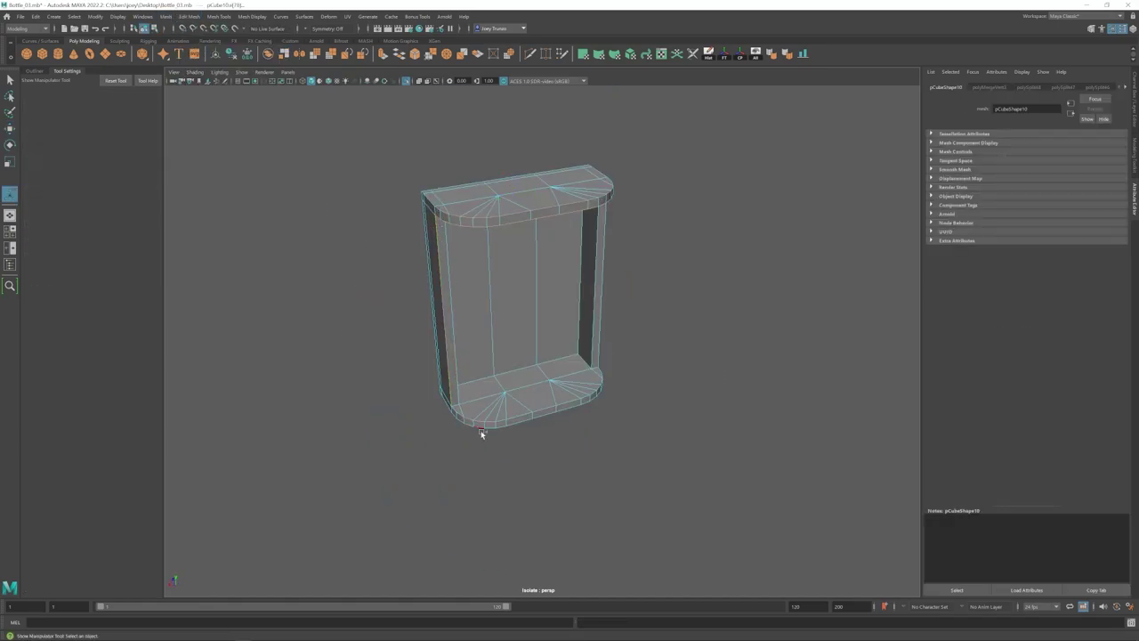
shift+double_click(482, 430)
key(g)
key(ctrl+z)
- Add the frame's upright, inner and back edge loops to the selection, testing and undoing the bevel along the way
shift+double_click(450, 216)
alt+drag(471, 350, 444, 227)
key(g)
key(ctrl+z)
shift+double_click(463, 228)
key(g)
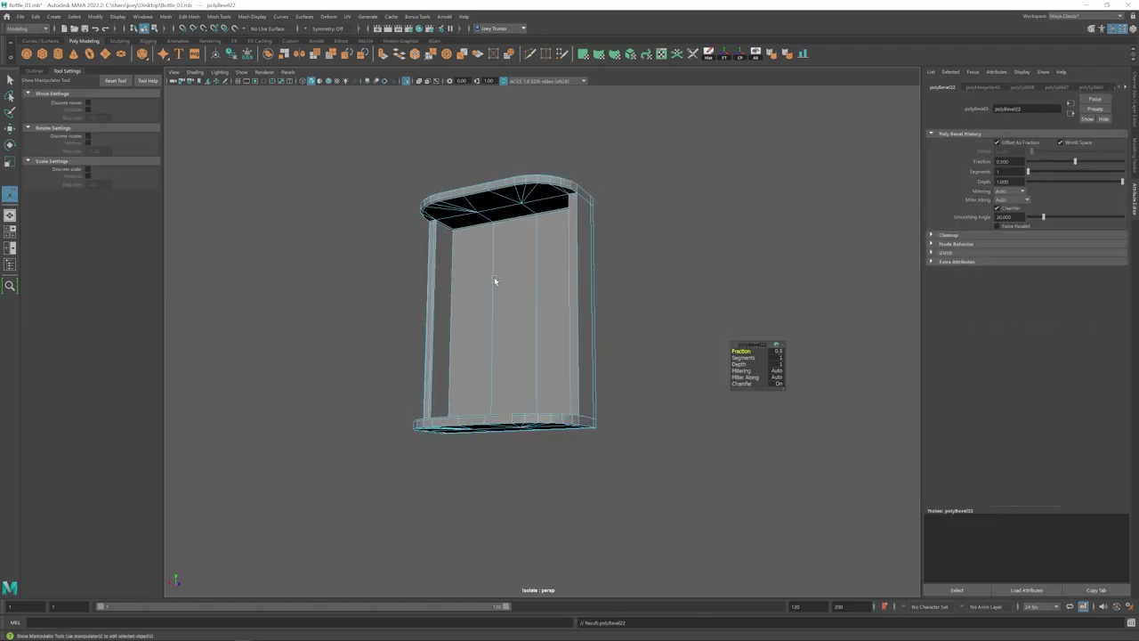
key(ctrl+z)
alt+drag(495, 281, 562, 351)
shift+double_click(457, 393)
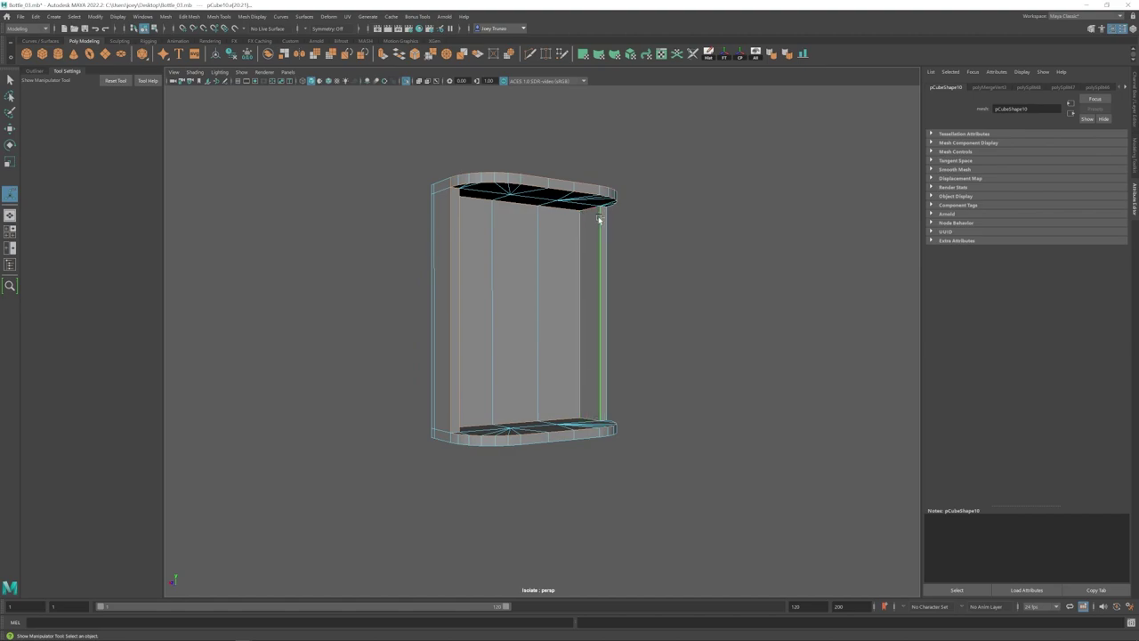
alt+drag(599, 218, 553, 191)
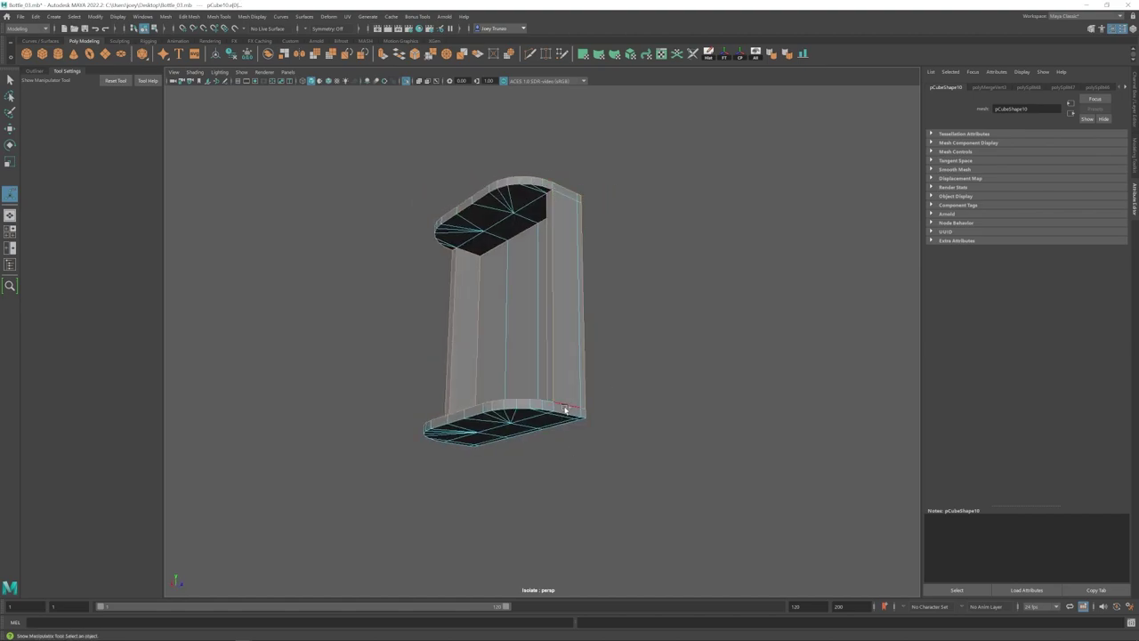
alt+drag(512, 411, 600, 403)
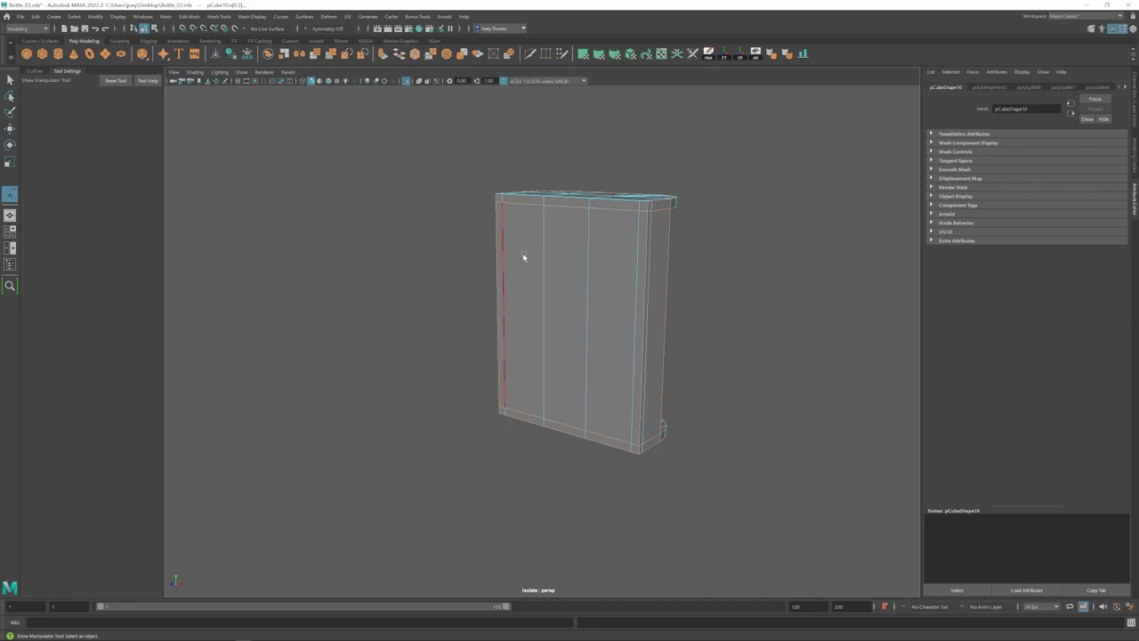
- Try bevelling the selected frame edge loops with additional segments
key(ctrl+b)
alt+drag(580, 349, 619, 377)
click(1048, 171)
alt+drag(512, 370, 534, 323)
alt+right_drag(534, 323, 578, 356)
key(ctrl+z)
key(ctrl+z)
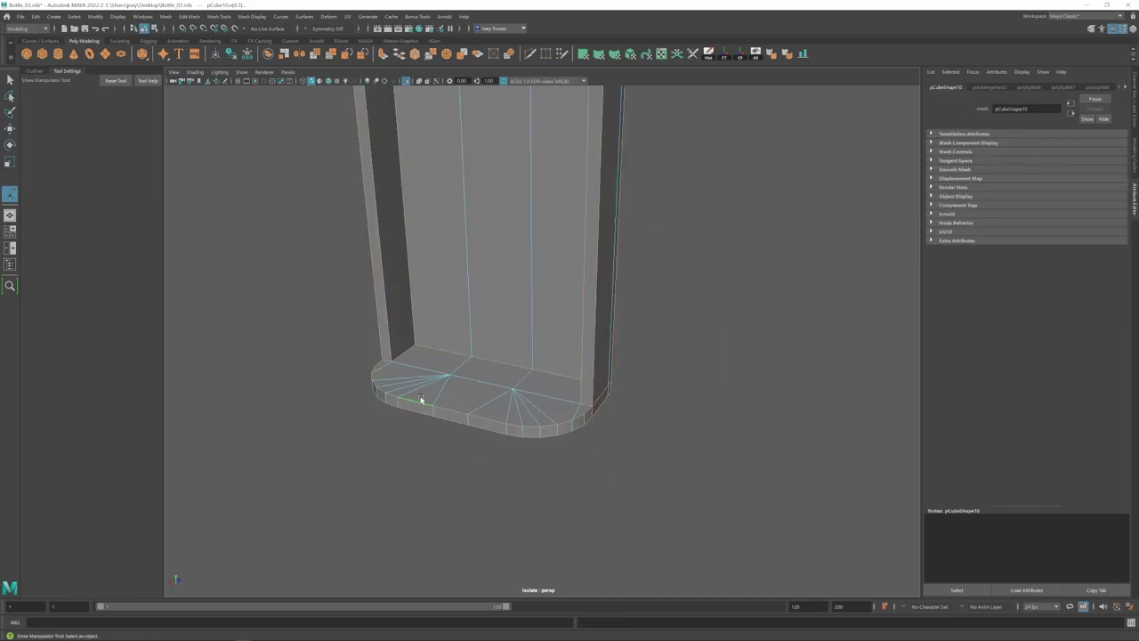
- Bevel the selected frame edge loops with 2 segments at a fraction of 0.5
key(ctrl+b)
click(1036, 172)
alt+drag(579, 356, 613, 389)
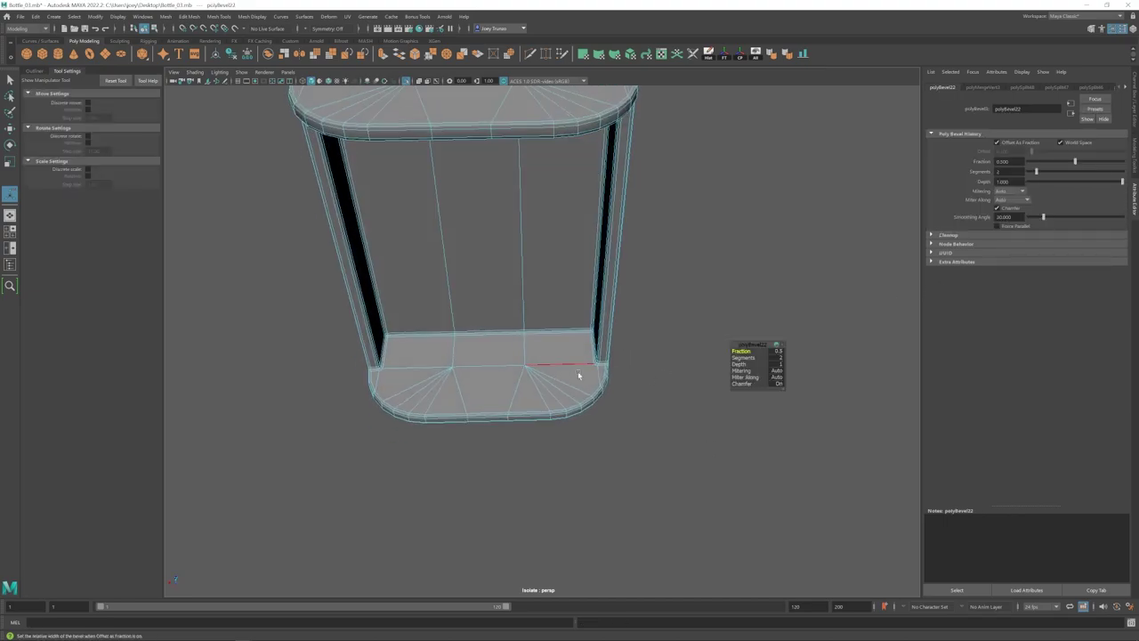
- Delete the fanned edges from both rounded corners of the bottom shelf's upper face
alt+right_drag(521, 358, 545, 386)
click(532, 391)
shift+click(512, 393)
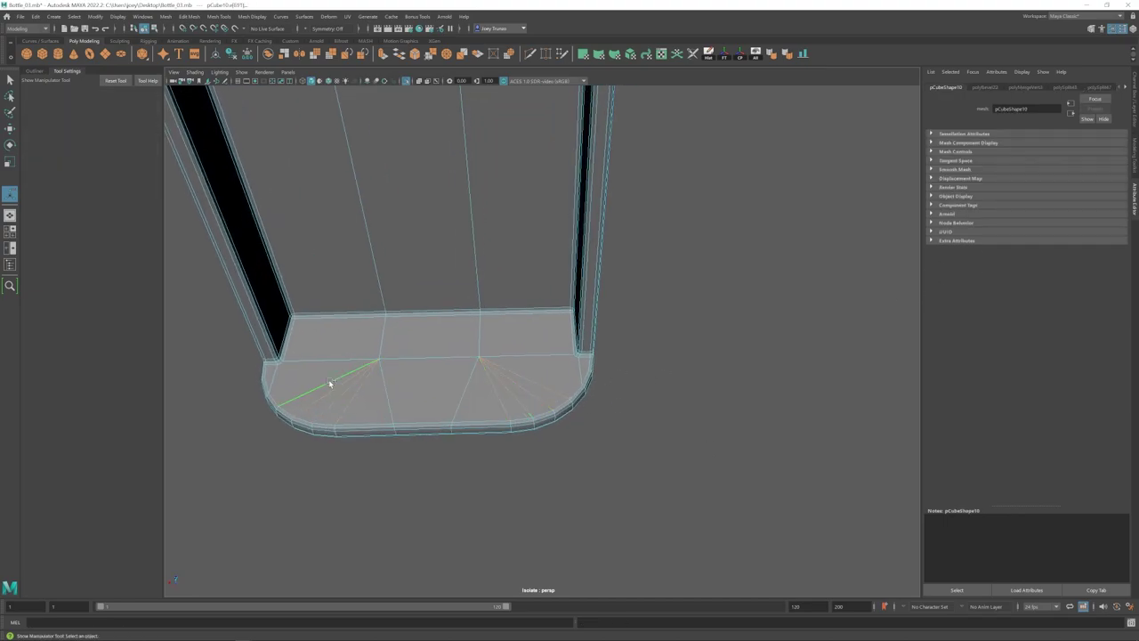
key(Delete)
alt+middle_drag(235, 365, 306, 350)
- Cut diagonals on the bottom shelf's upper face from the inner vertices to where the straight front edge meets each rounded corner
key(ctrl+shift+x)
alt+right_drag(605, 402, 630, 413)
click(586, 418)
click(539, 340)
right_click(539, 341)
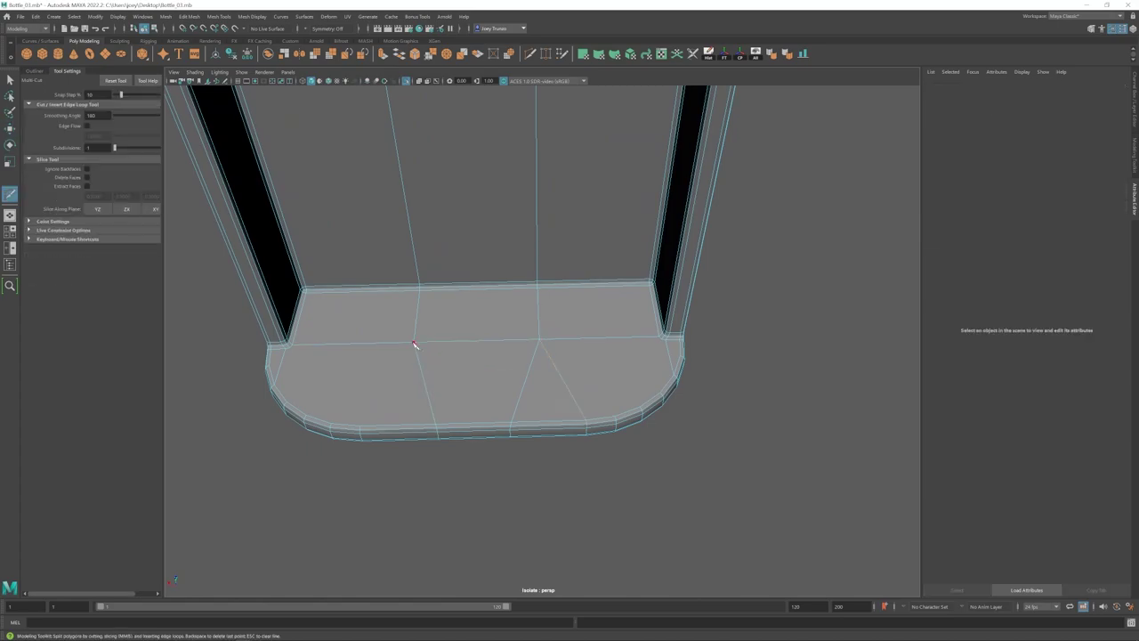
click(414, 342)
click(360, 428)
key(w)
- Cut two edges into the bottom shelf's left corner, one from the upright's base and one from the left inner vertex
key(ctrl+shift+x)
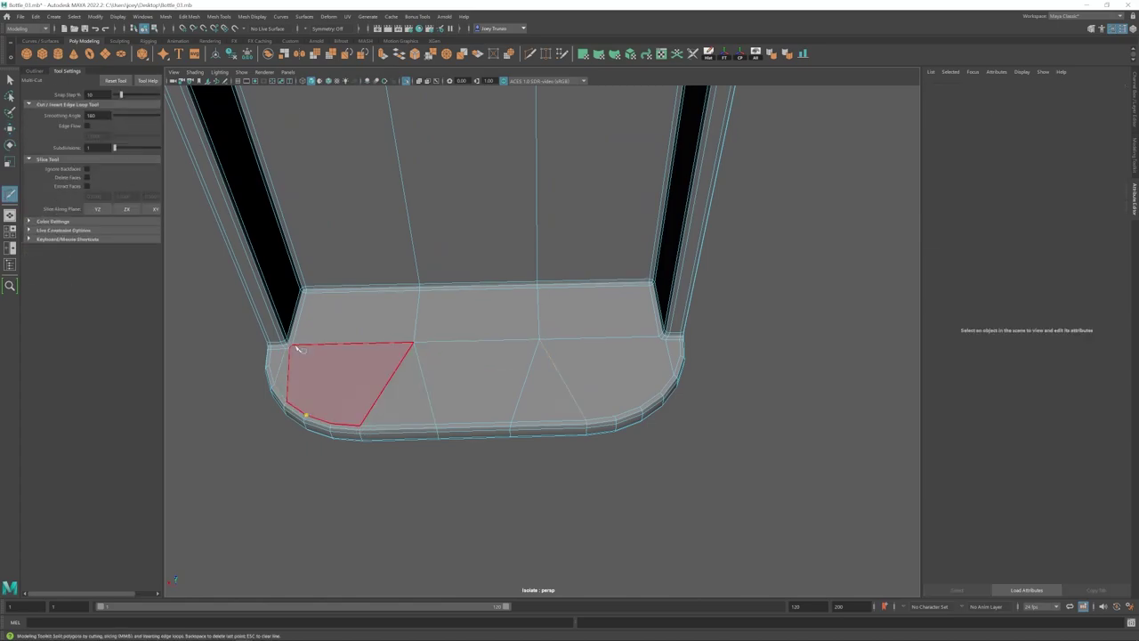
click(292, 345)
key(w)
key(ctrl+shift+x)
click(331, 424)
click(413, 343)
key(w)
- Cut matching edges into the bottom shelf's right corner from the upright's base and the right inner vertex
key(ctrl+shift+x)
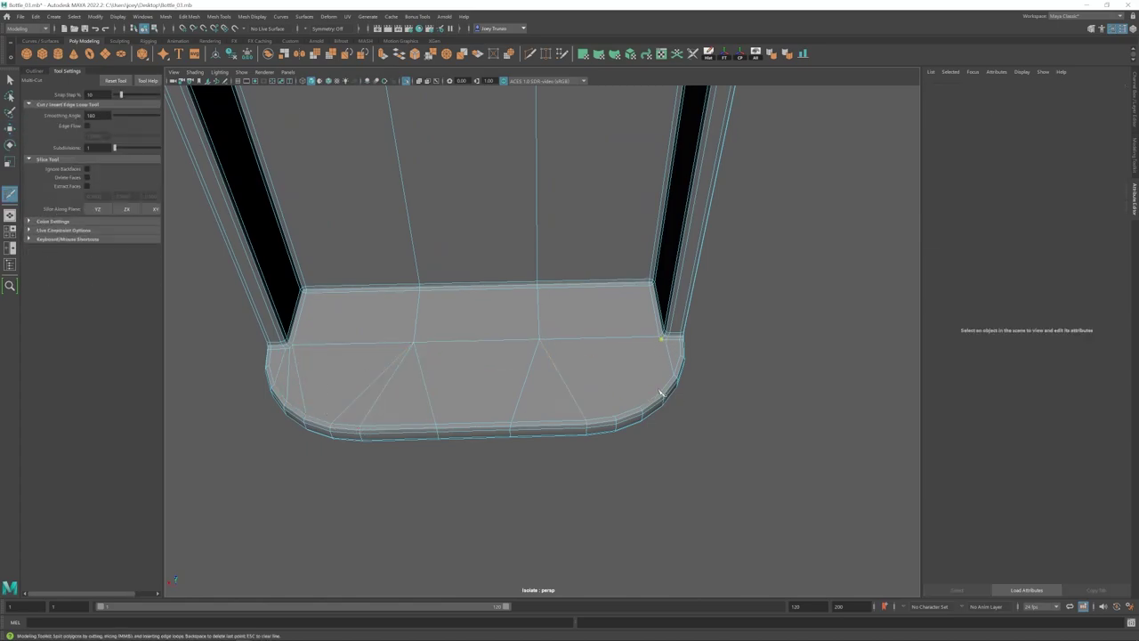
click(662, 397)
click(661, 338)
click(643, 409)
key(w)
key(ctrl+shift+x)
click(617, 418)
click(539, 340)
alt+drag(539, 342, 441, 358)
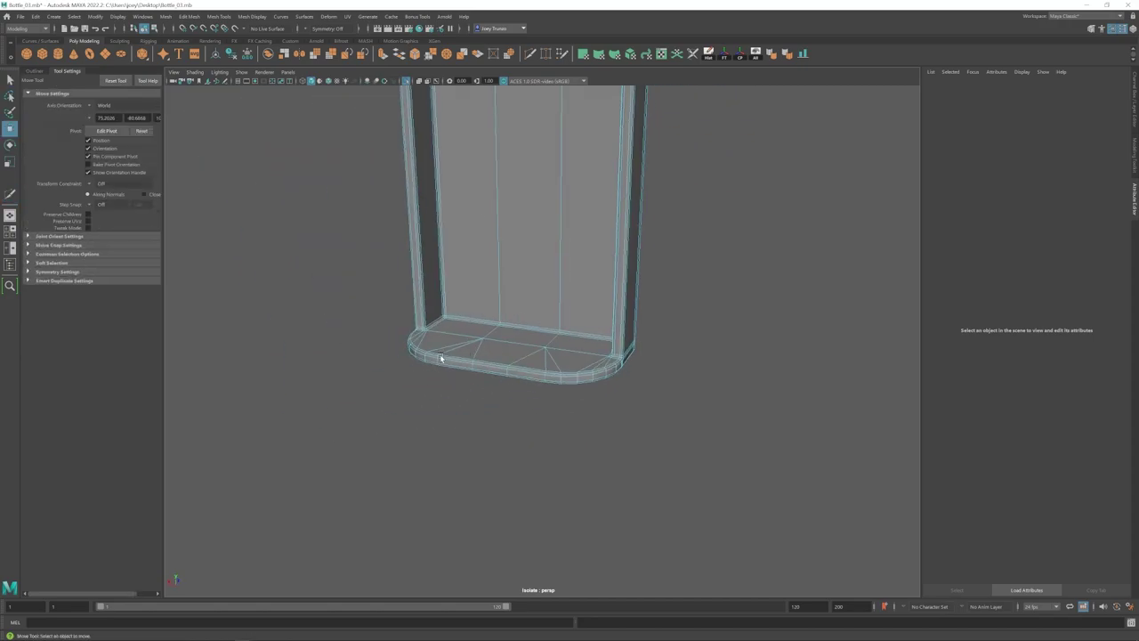
- Examine the bevelled frame's shelves, corners and sides in smooth preview
key(3)
click(642, 415)
alt+drag(667, 413, 381, 347)
scroll(633, 417, down, 5)
scroll(508, 356, up, 5)
scroll(381, 347, down, 4)
scroll(430, 359, down, 3)
click(460, 348)
mouse_move(460, 347)
alt+mouse_down()
mouse_move(440, 274)
mouse_move(454, 339)
alt+mouse_up()
scroll(440, 274, up, 3)
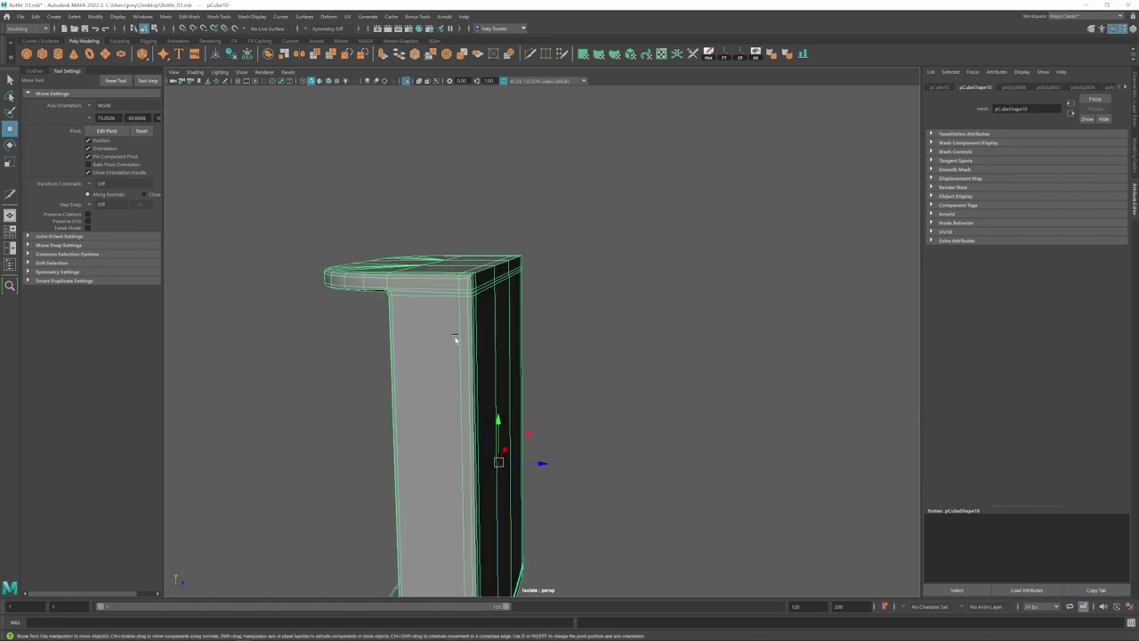
- Lower the vertex on the top shelf's side edge above the upright's front edge slightly
right_drag(455, 337, 456, 304)
click(473, 286)
click(460, 291)
alt+drag(774, 334, 570, 340)
shift+click(648, 287)
alt+drag(648, 286, 614, 283)
right_drag(579, 267, 538, 265)
click(527, 256)
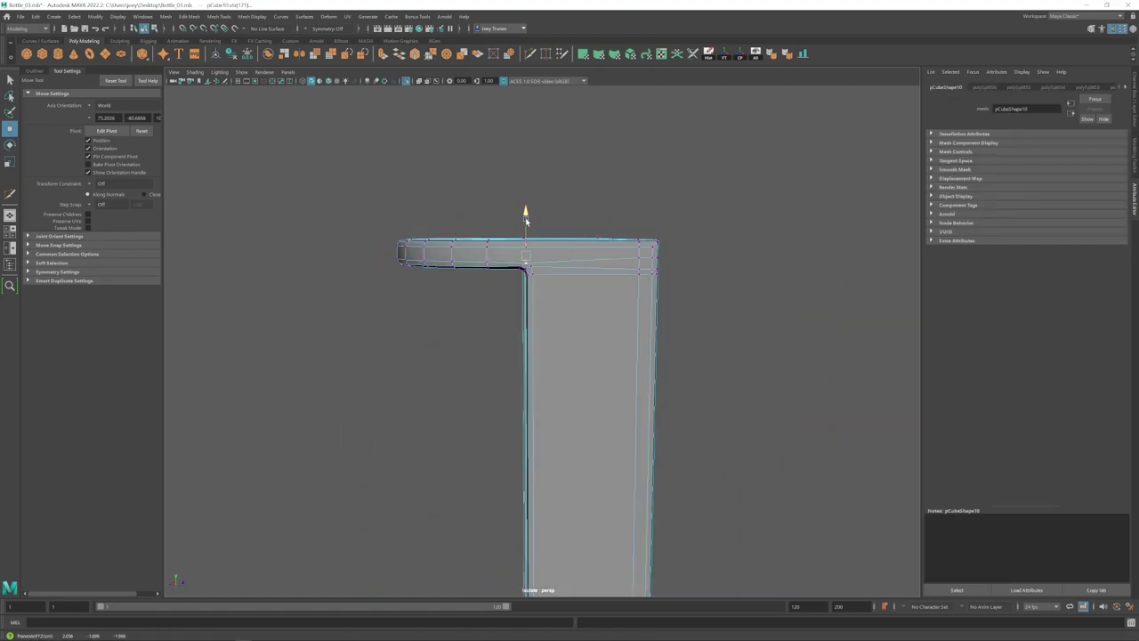
drag(525, 218, 525, 223)
- Return the frame to object selection and end the isolation to show the whole bottle and case
alt+drag(526, 226, 635, 312)
right_drag(635, 313, 660, 289)
alt+drag(660, 298, 681, 375)
click(690, 409)
scroll(694, 420, down, 6)
alt+drag(695, 420, 570, 421)
key(ctrl+1)
scroll(531, 333, down, 3)
scroll(528, 379, down, 5)
alt+drag(531, 333, 512, 384)
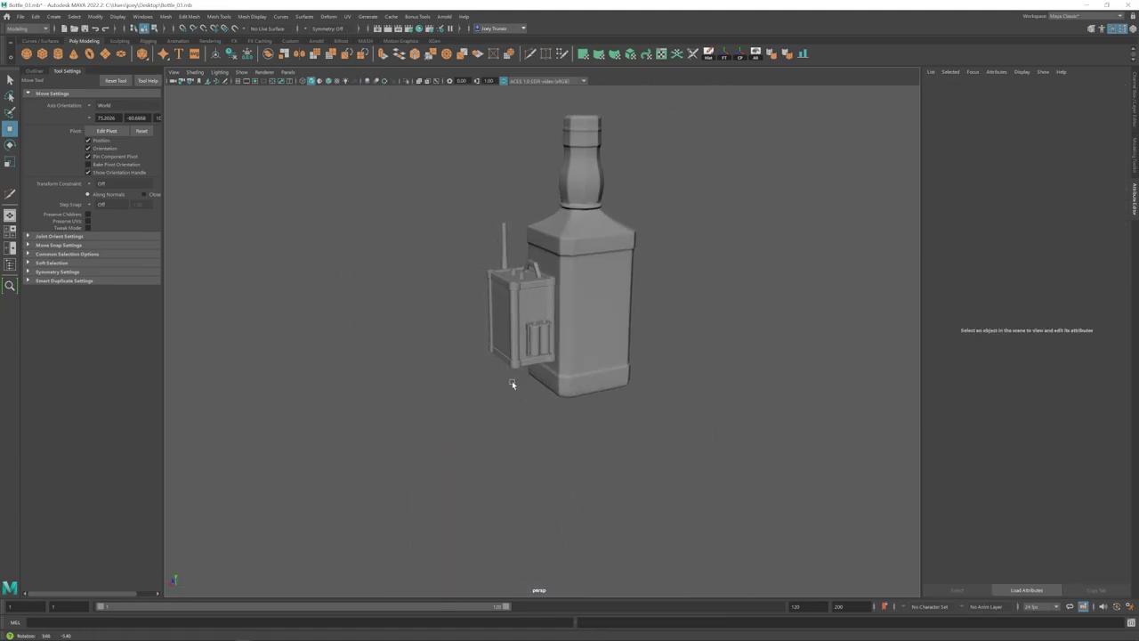
- Select only the holder frame, both cylinders and their caps, and group them
scroll(512, 384, up, 6)
click(33, 71)
click(58, 323)
shift+click(57, 235)
scroll(379, 282, down, 5)
ctrl+drag(405, 178, 456, 224)
ctrl+drag(379, 282, 488, 214)
scroll(587, 401, up, 6)
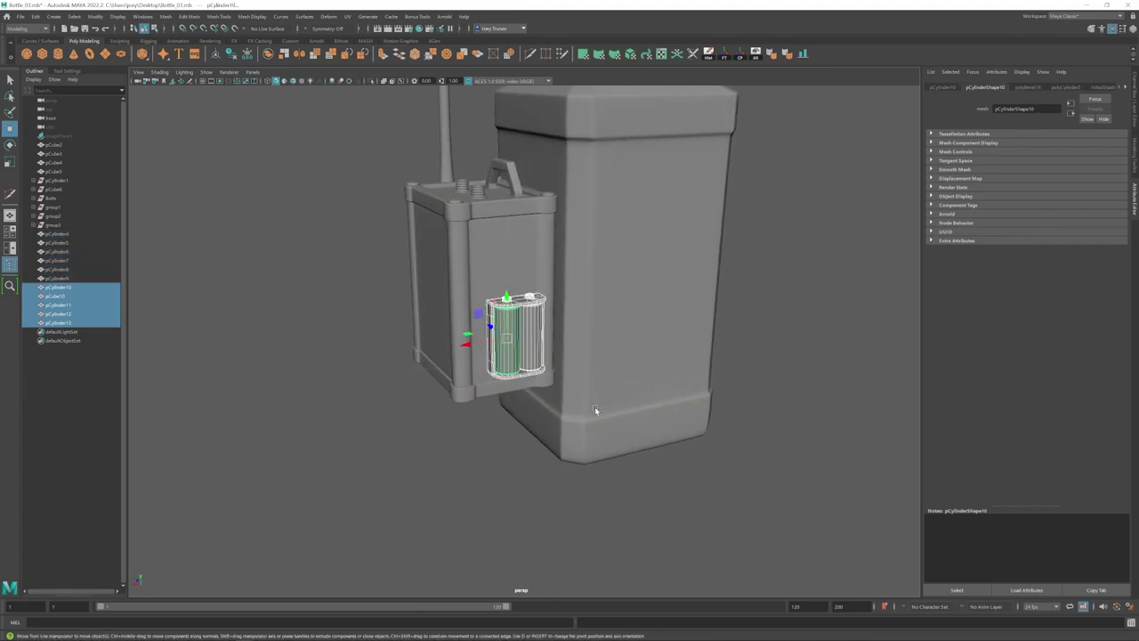
key(ctrl+g)
- Scale the grouped cylinder holder up slightly on the side of the case
key(r)
drag(518, 333, 536, 334)
alt+drag(535, 356, 560, 331)
key(w)
- Isolate the grouped holder to examine it and restore the view of the whole bottle and case
key(ctrl+1)
key(F9)
drag(389, 430, 578, 358)
drag(517, 333, 605, 317)
click(610, 317)
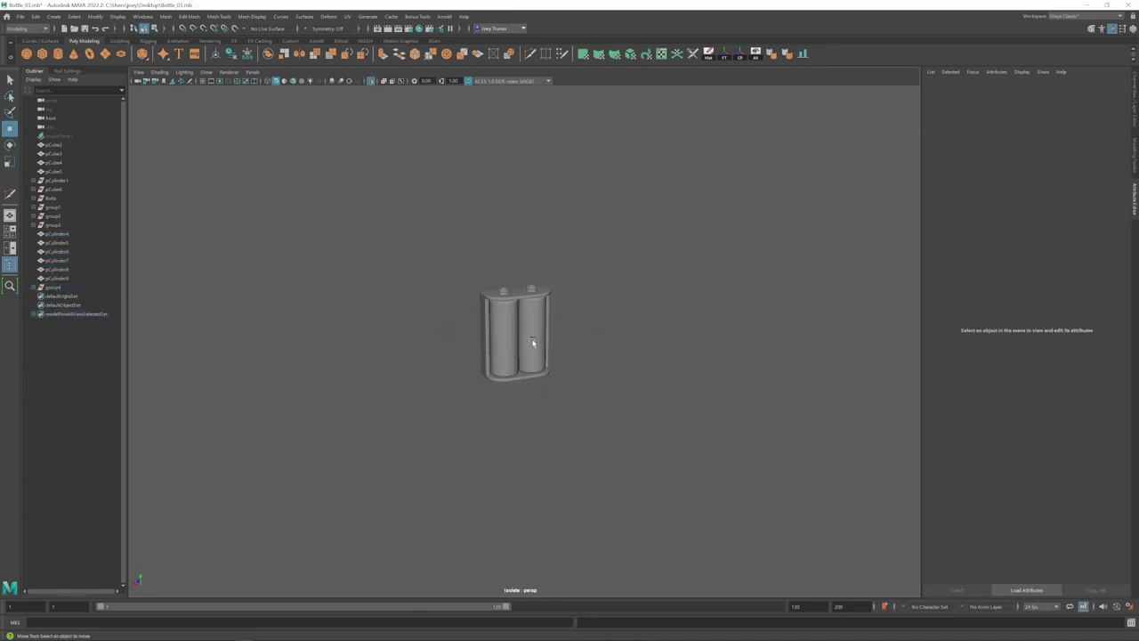
click(371, 82)
scroll(612, 314, down, 6)
alt+drag(534, 368, 529, 402)
scroll(529, 402, up, 2)
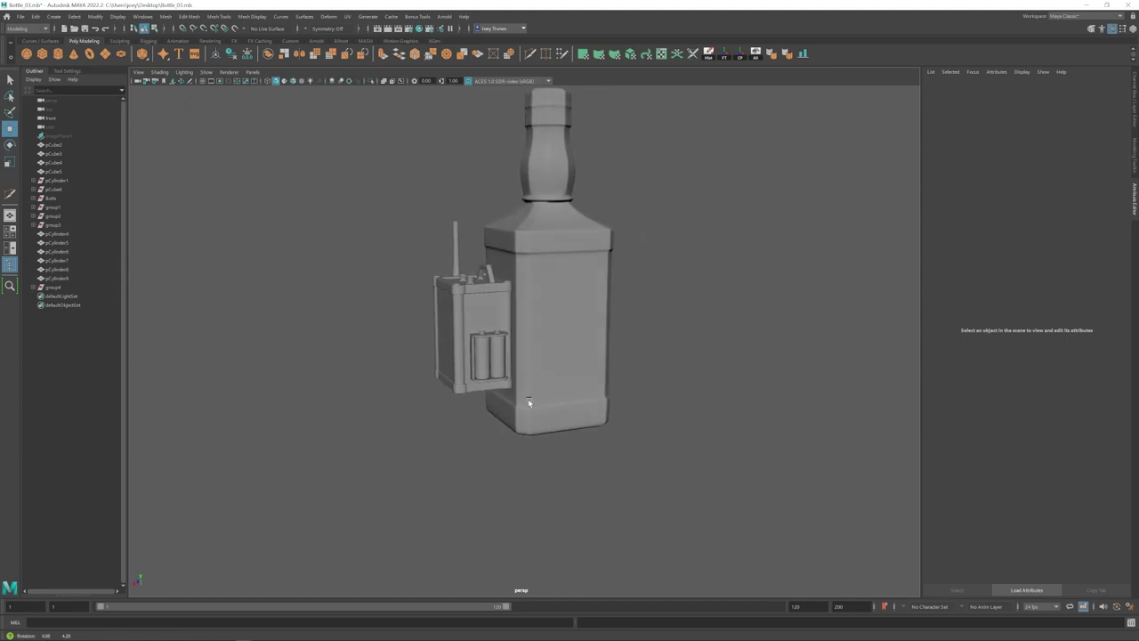
- Adjust the scale of the grouped cylinder holder on the side of the case
click(489, 363)
key(Up)
key(r)
key(f)
drag(481, 348, 465, 348)
alt+drag(465, 348, 492, 344)
mouse_move(492, 343)
alt+mouse_down()
mouse_move(519, 348)
mouse_move(434, 357)
mouse_move(459, 357)
mouse_move(480, 334)
mouse_move(511, 346)
alt+mouse_up()
key(r)
alt+drag(512, 346, 612, 384)
alt+right_drag(613, 384, 497, 411)
alt+middle_drag(496, 411, 465, 427)
click(465, 427)
- Select both cylinders inside the holder and stretch them vertically to fill the frame better
alt+right_drag(466, 428, 417, 401)
alt+middle_drag(417, 401, 437, 350)
alt+right_drag(438, 350, 479, 298)
click(454, 264)
shift+click(481, 265)
alt+drag(479, 298, 489, 295)
drag(507, 256, 508, 221)
alt+drag(508, 221, 516, 242)
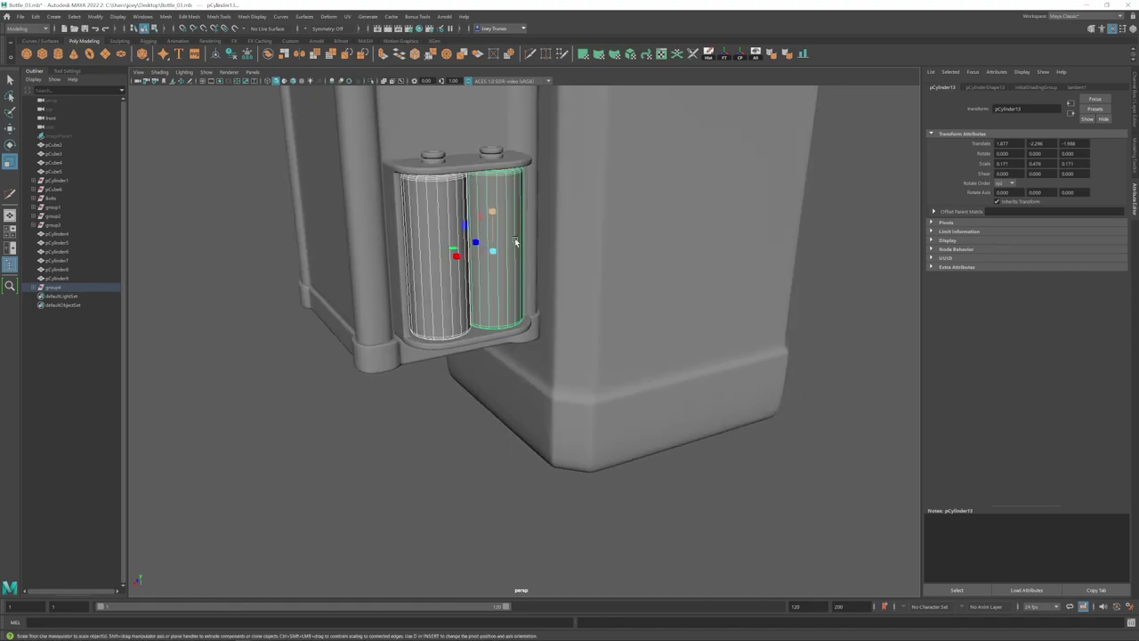
- Clear the selection, bring the whole bottle back into view and save the scene
alt+right_drag(516, 242, 454, 365)
click(454, 366)
alt+drag(454, 366, 534, 378)
alt+right_drag(534, 378, 610, 418)
alt+middle_drag(610, 418, 594, 474)
key(ctrl+s)
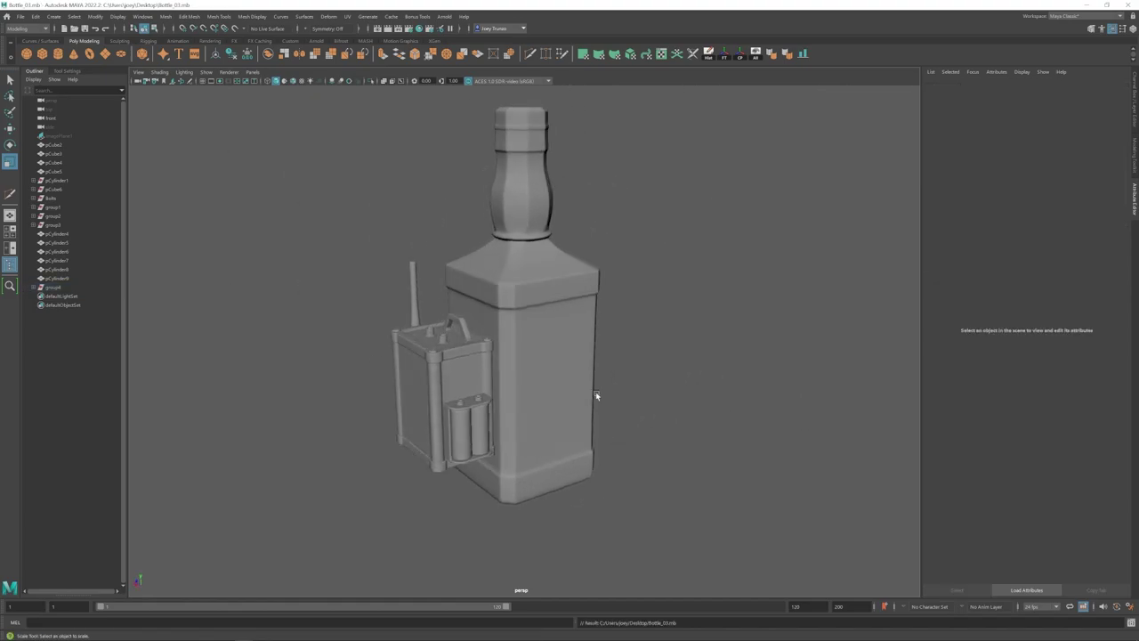
- Create a polygon cylinder beside the bottle and scale it to about 0.65 in width and 3.3 in height
alt+right_drag(646, 340, 658, 371)
alt+drag(659, 371, 630, 377)
key(w)
drag(493, 263, 578, 308)
key(r)
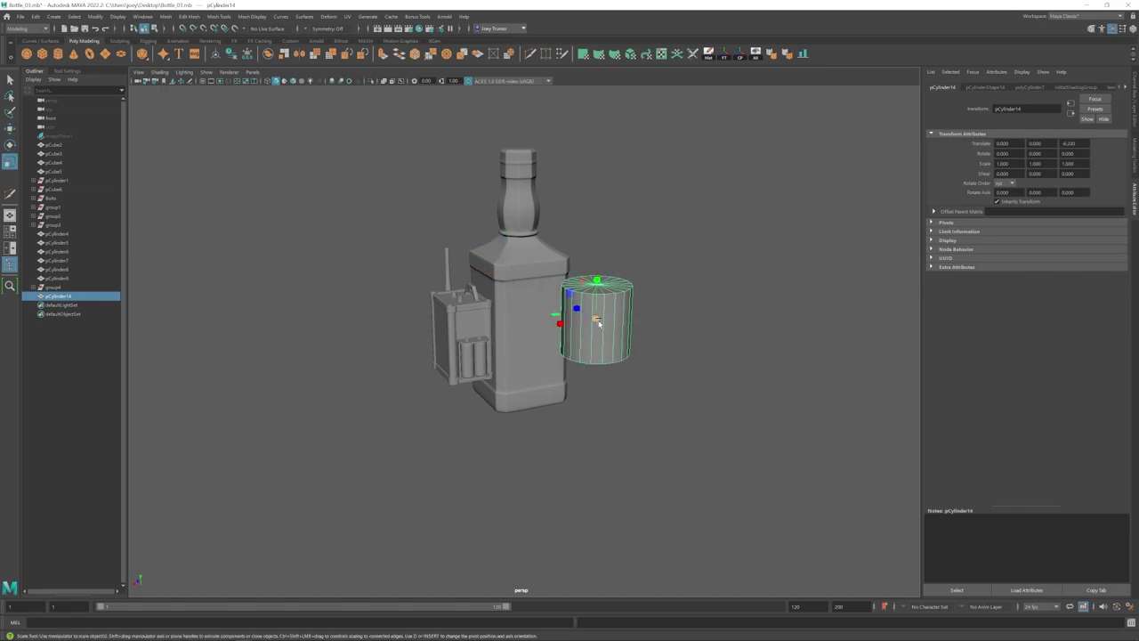
alt+middle_drag(591, 182, 561, 199)
drag(558, 290, 559, 276)
alt+middle_drag(564, 283, 547, 311)
scroll(544, 311, up, 3)
key(w)
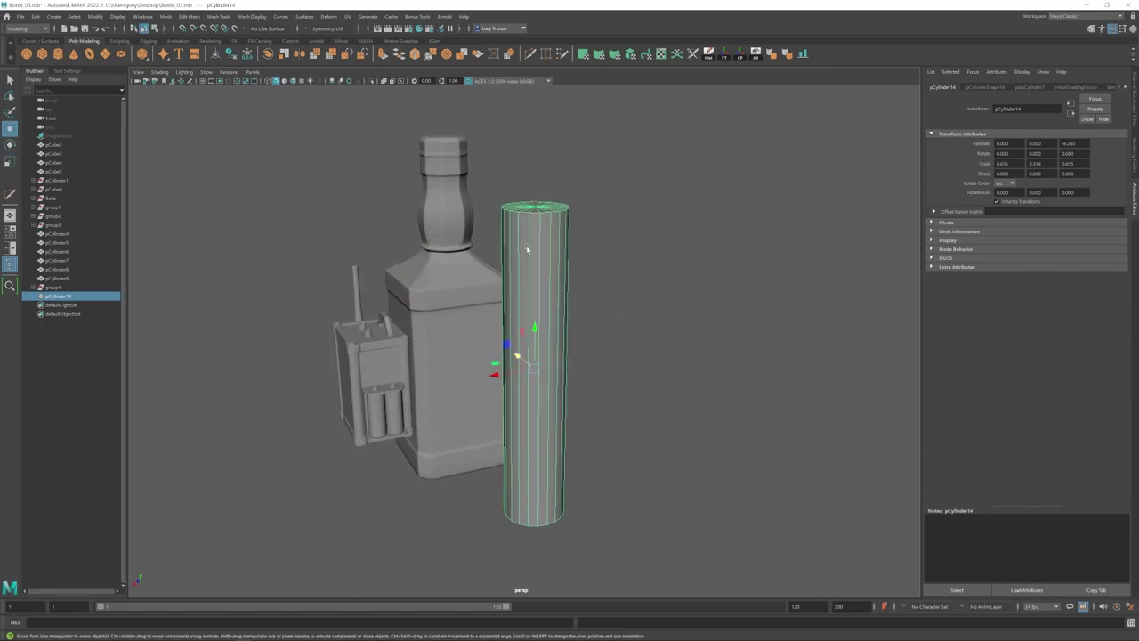
- Extrude the cylinder's top edges inward and down to form a recess, and merge the innermost edges to the center
right_drag(526, 251, 523, 201)
click(543, 308)
key(ctrl+e)
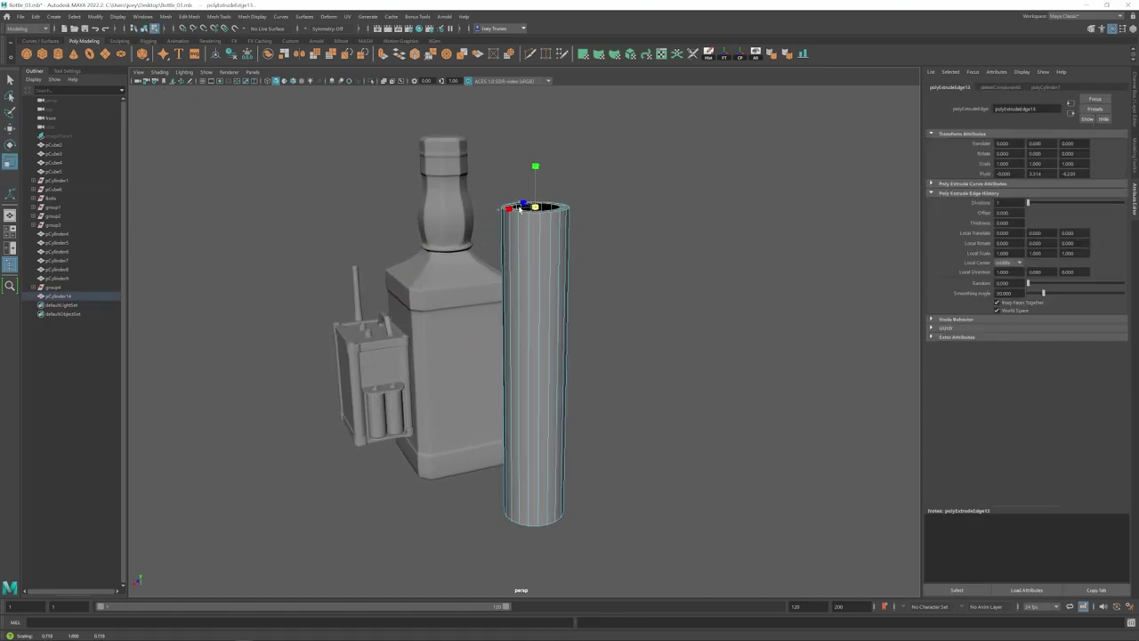
click(431, 54)
- Insert edge loops around the upper part of the cylinder, using multiple edge loops set to 2, and bevel the selected loops
click(231, 19)
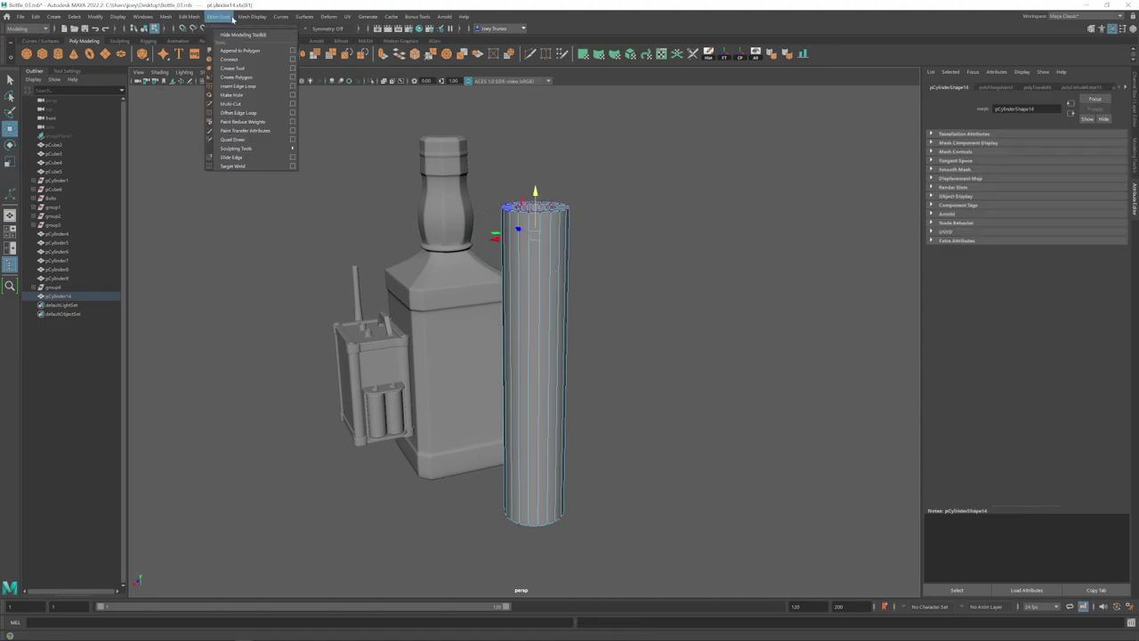
click(238, 86)
click(67, 71)
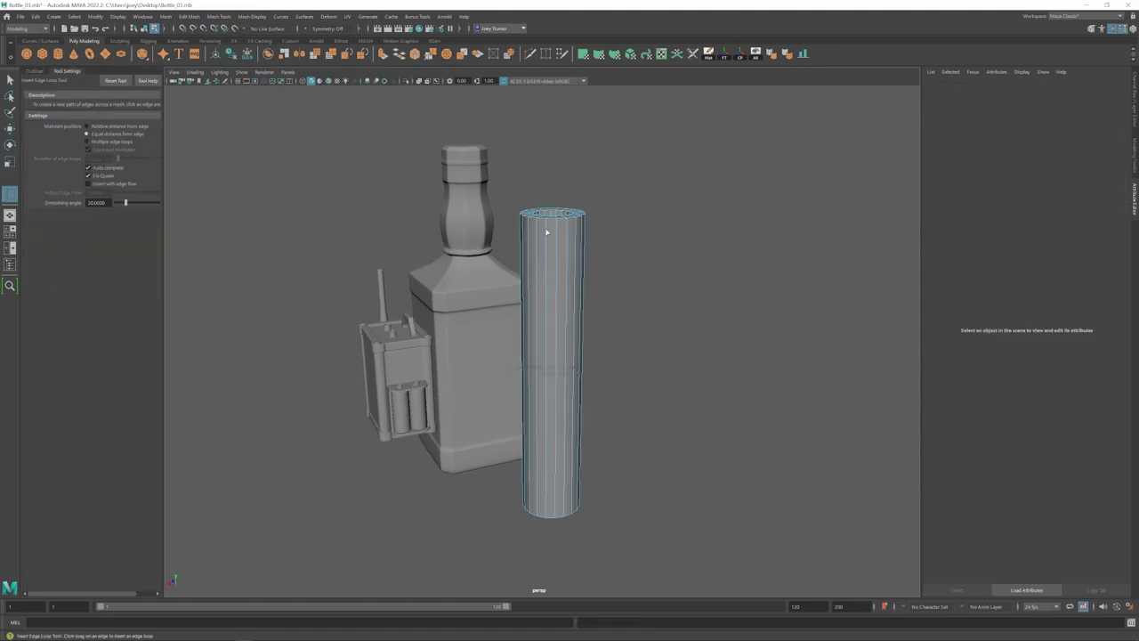
click(547, 230)
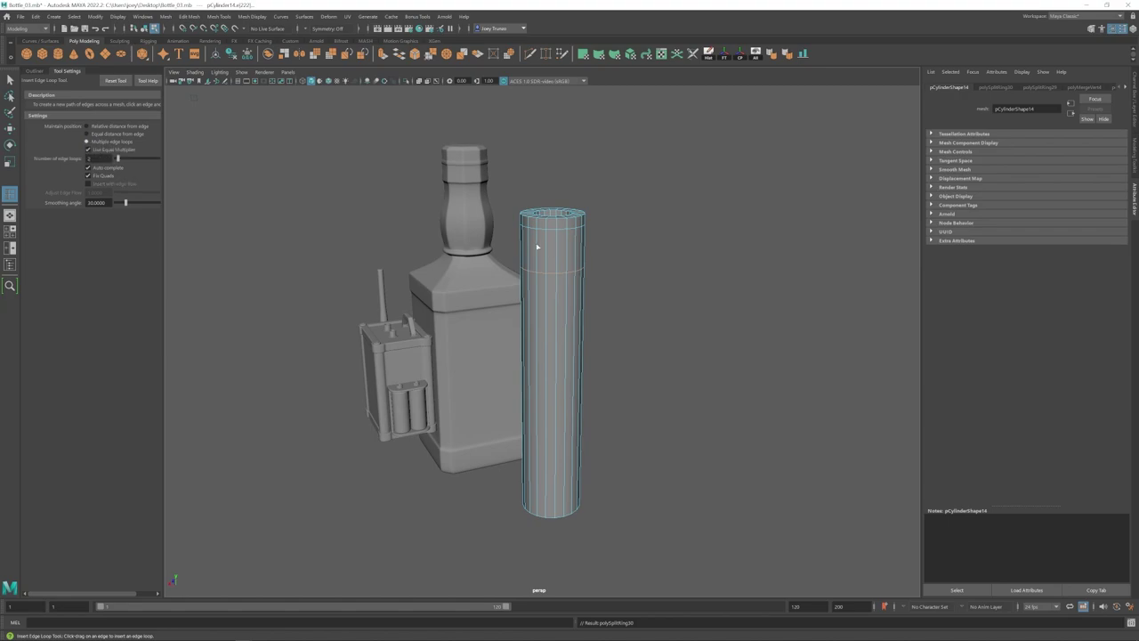
key(w)
click(189, 16)
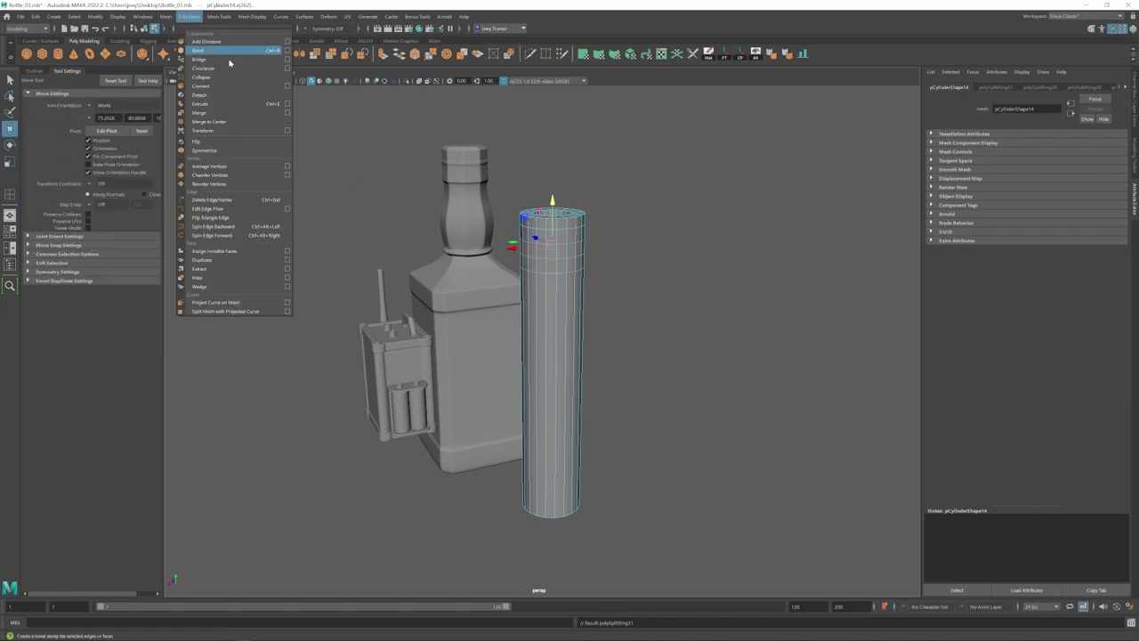
click(228, 51)
- Extrude the two narrow face bands near the cylinder's top and scale them inward to form grooves
key(w)
right_drag(552, 244, 553, 268)
key(ctrl+e)
key(r)
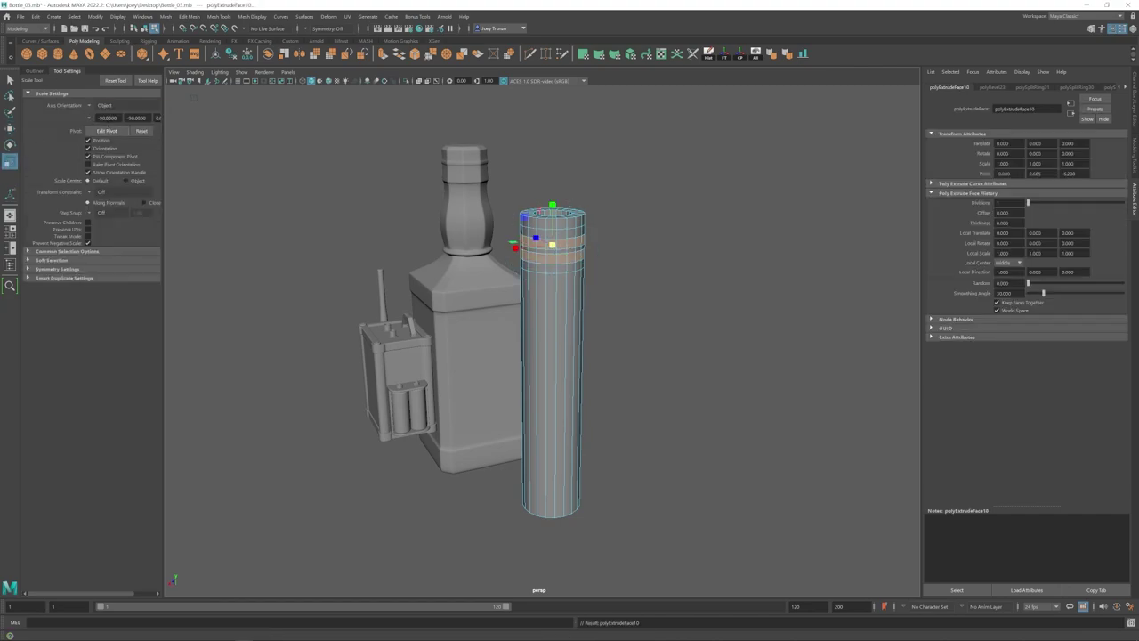
drag(551, 238, 550, 239)
- Scale the edge loops above and below the grooves vertically closer to them and return to object selection
key(w)
right_drag(552, 275, 554, 257)
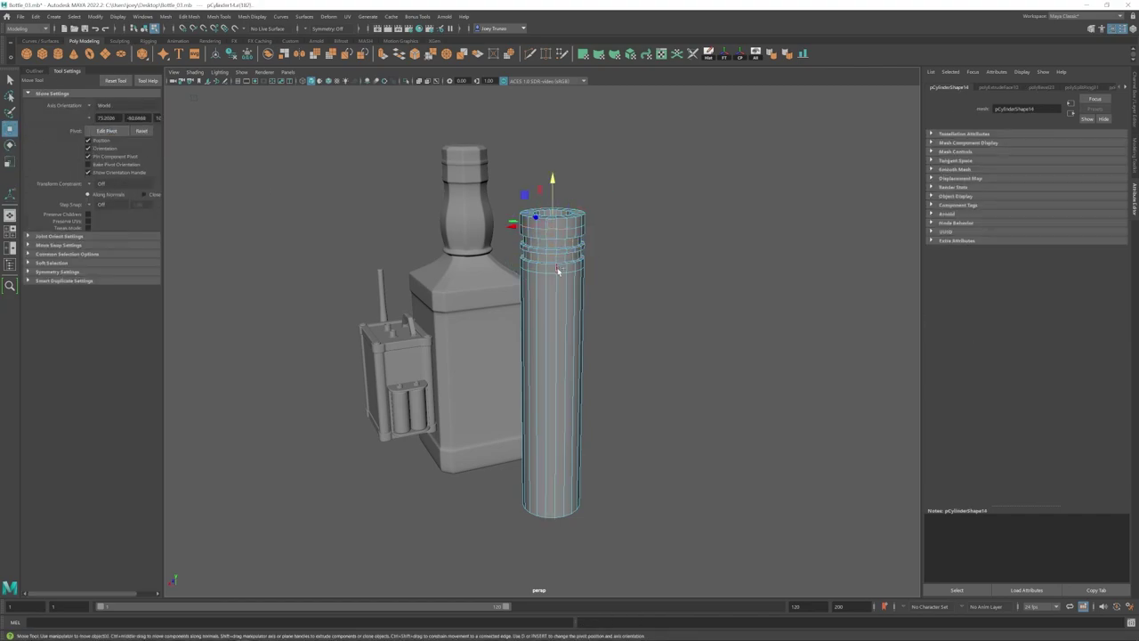
key(r)
drag(553, 183, 553, 200)
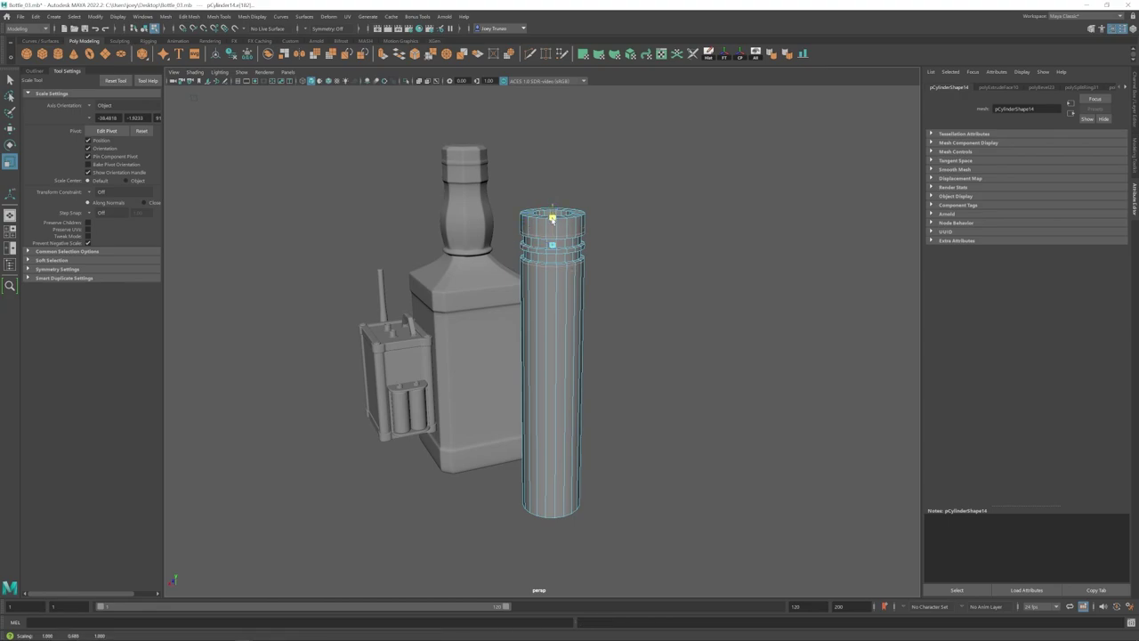
key(w)
right_drag(570, 233, 653, 193)
click(654, 193)
scroll(526, 311, down, 5)
click(558, 322)
- Select the ridge between the two grooves and scale it vertically to make it wider
scroll(530, 186, up, 8)
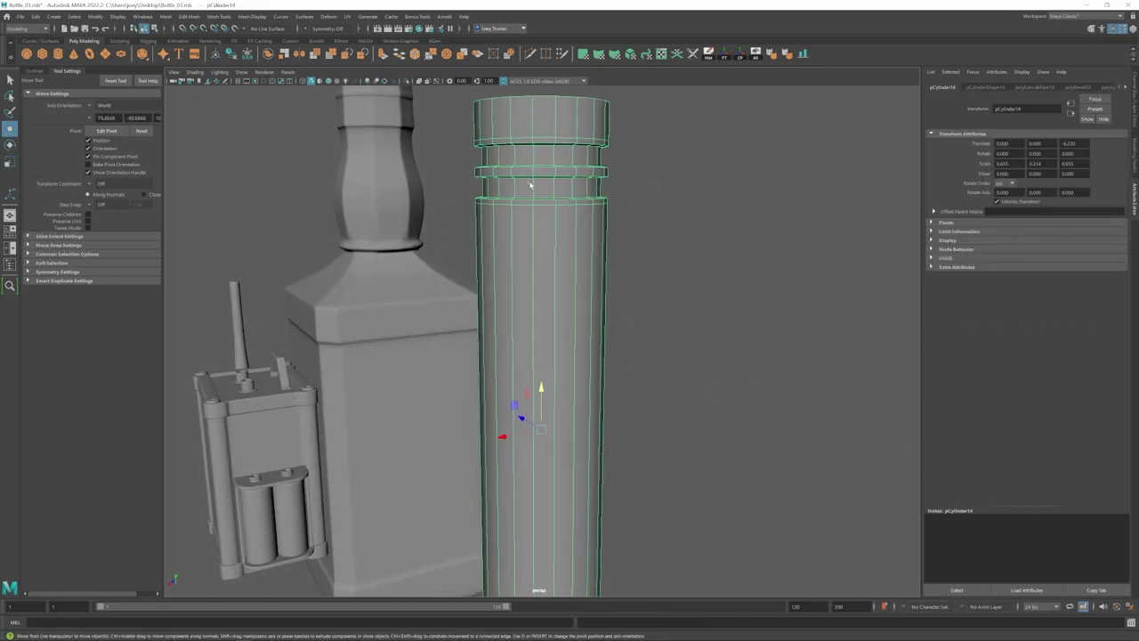
right_drag(531, 185, 525, 168)
double_click(524, 167)
key(r)
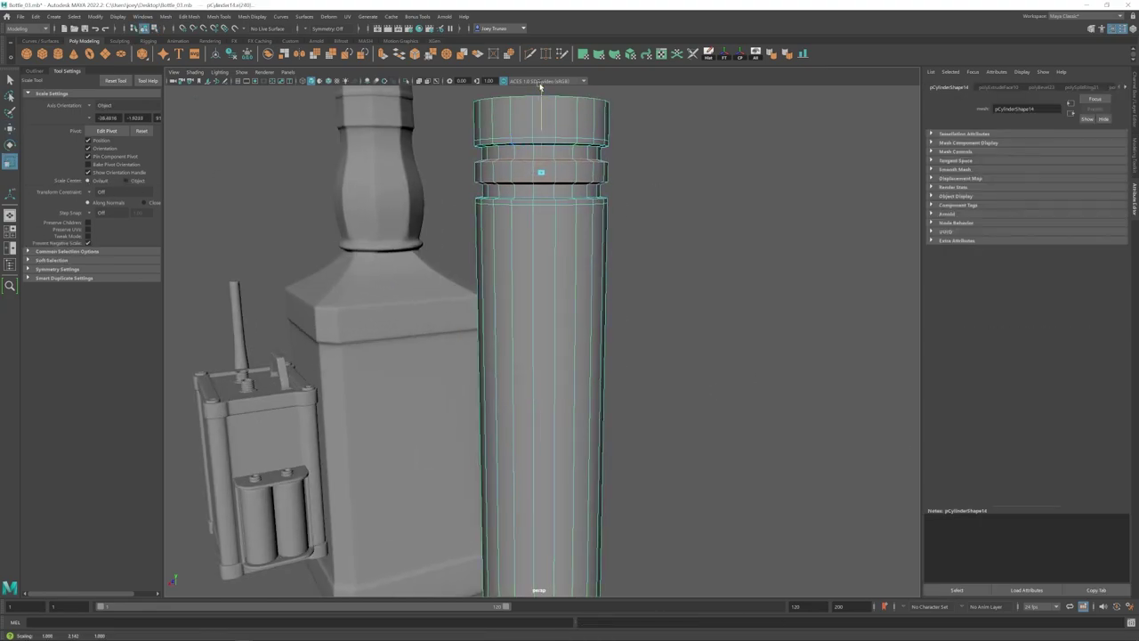
- Bevel the cylinder's bottom edge loop with 3 segments and a fraction of about 0.33, and return to object selection
scroll(529, 242, down, 8)
alt+drag(529, 392, 520, 303)
key(w)
double_click(526, 319)
click(190, 17)
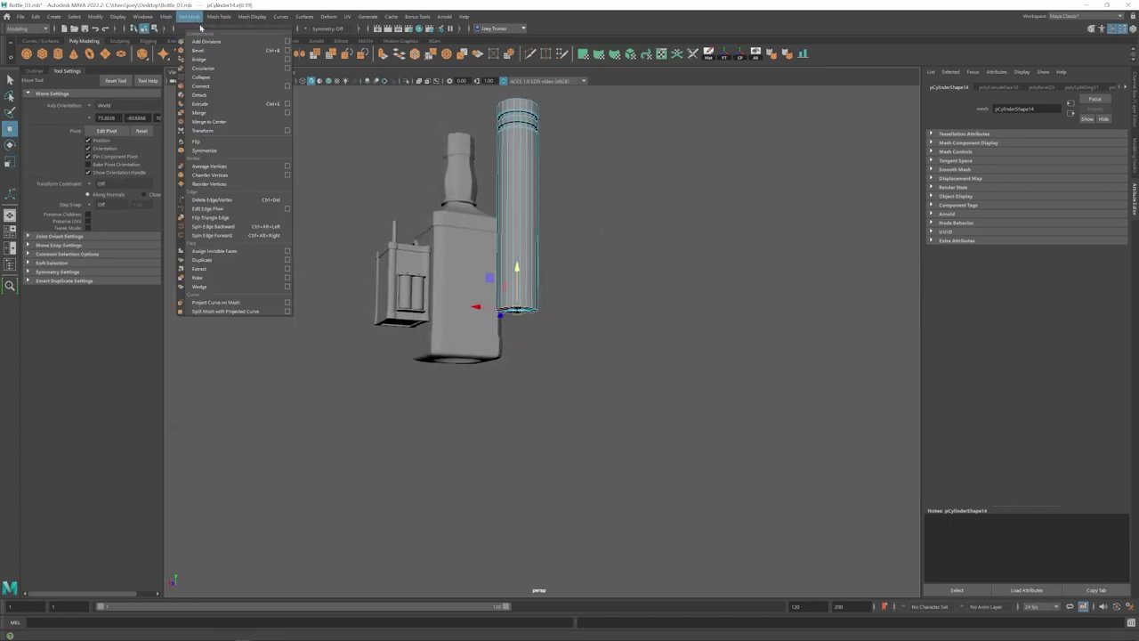
click(198, 50)
key(w)
right_drag(528, 210, 588, 172)
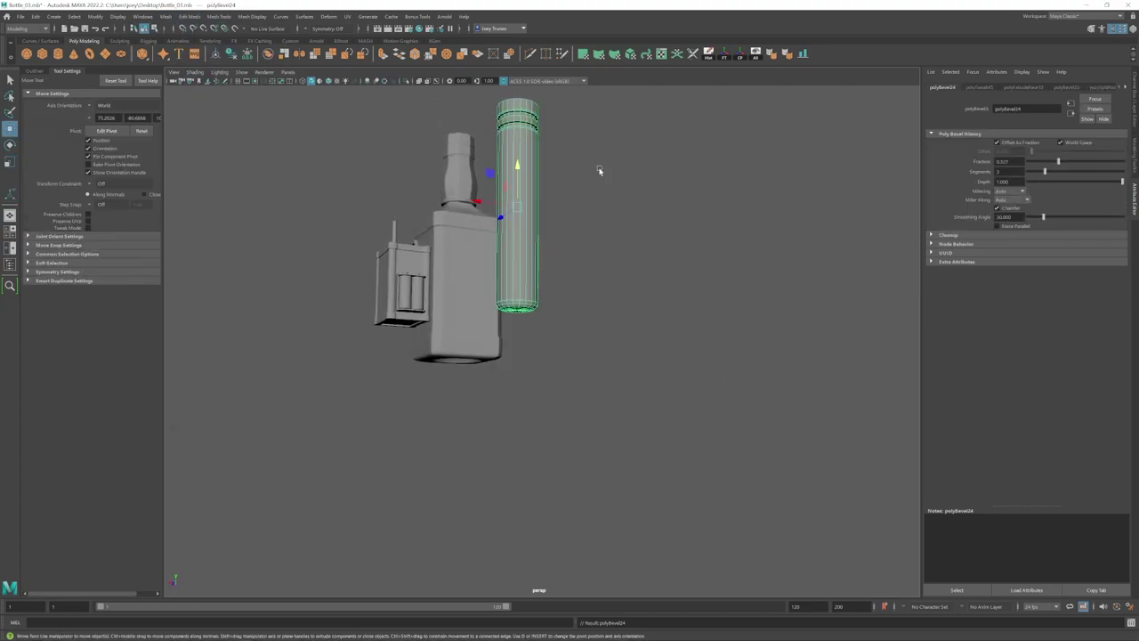
click(600, 172)
- Bevel the edge loop around the cylinder's top rim with 2 segments and a fraction slightly below 0.5
scroll(596, 231, down, 5)
alt+drag(594, 240, 579, 320)
scroll(578, 318, up, 5)
click(543, 277)
alt+drag(544, 277, 525, 312)
scroll(516, 311, up, 5)
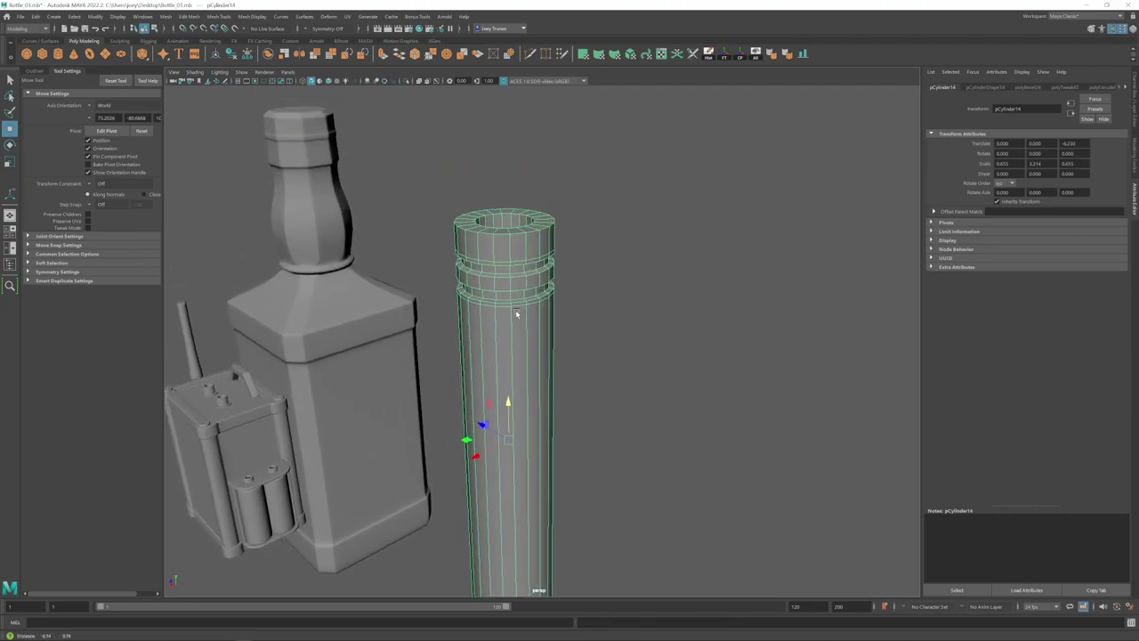
right_drag(516, 312, 514, 271)
double_click(504, 241)
scroll(523, 307, down, 3)
alt+drag(523, 307, 512, 271)
click(190, 17)
click(199, 50)
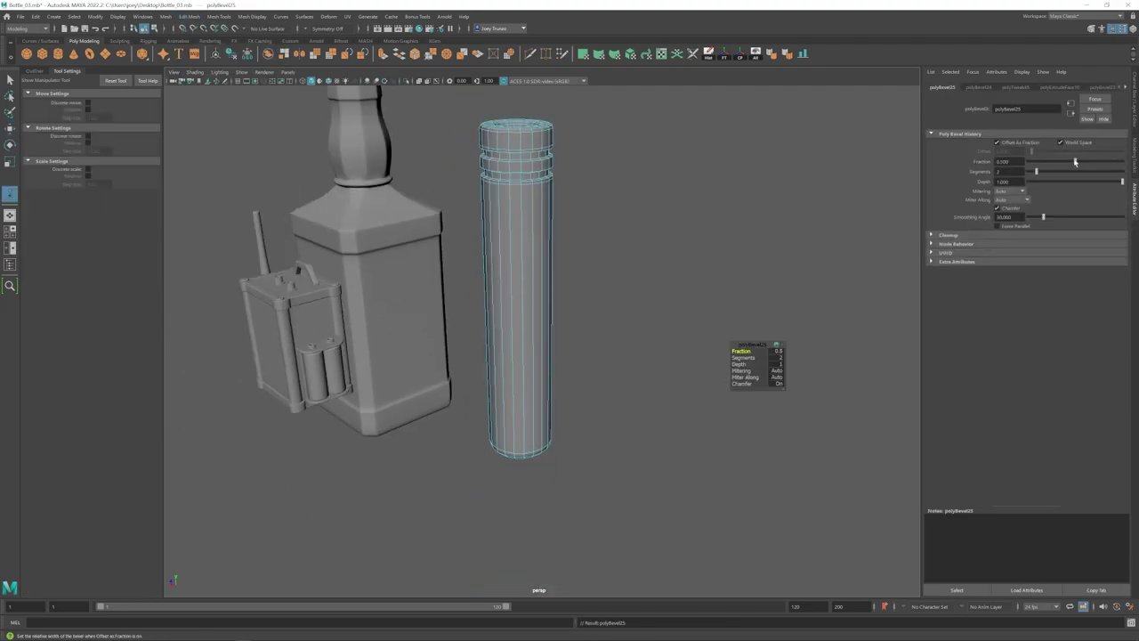
drag(1075, 161, 1069, 161)
key(w)
right_drag(627, 253, 684, 216)
click(685, 216)
- Scale the grooved cylinder down and place it against the bottle's face next to the case
scroll(569, 356, down, 7)
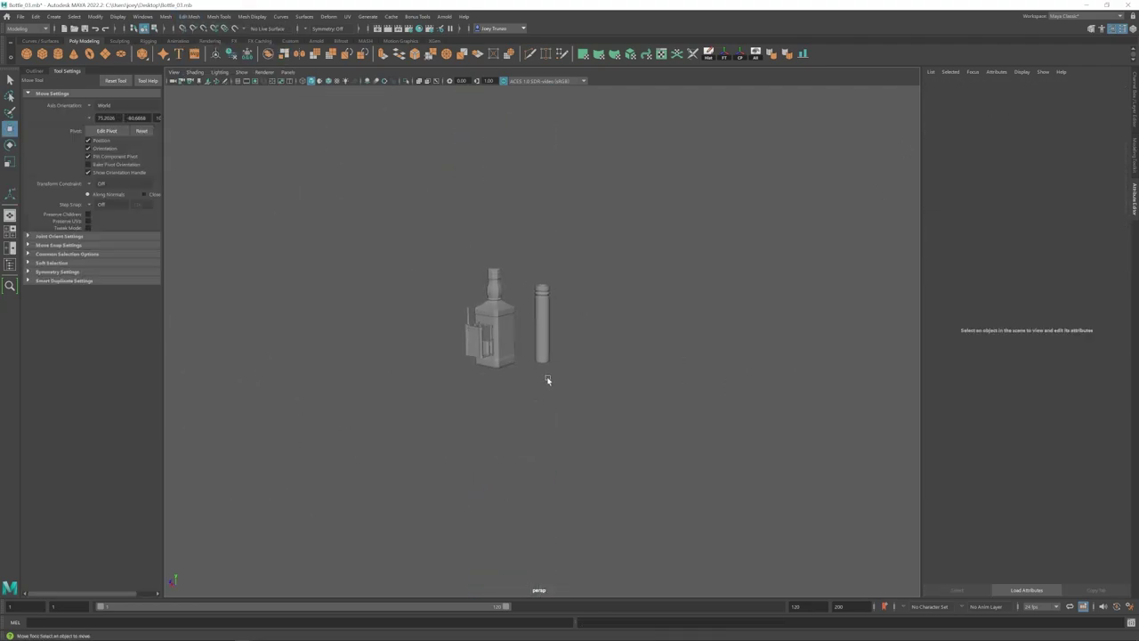
scroll(546, 380, up, 3)
alt+drag(547, 380, 609, 378)
click(539, 319)
key(r)
drag(542, 311, 583, 363)
scroll(595, 349, up, 3)
key(w)
scroll(583, 363, up, 3)
key(r)
drag(544, 284, 483, 334)
key(w)
scroll(534, 313, up, 4)
scroll(534, 379, down, 4)
- Rotate the small grooved cylinder so it sits tilted against the bottle's face
alt+drag(562, 373, 505, 376)
key(e)
drag(536, 308, 541, 308)
mouse_move(506, 333)
alt+mouse_down()
mouse_move(517, 346)
mouse_move(512, 322)
alt+mouse_up()
scroll(517, 346, up, 4)
- Duplicate the small grooved cylinder, move the copy beside the original and rotate it almost upright
key(w)
key(ctrl+d)
drag(513, 311, 534, 315)
key(e)
key(w)
click(729, 340)
- Fine-tune the position of the duplicate cylinder so it sits slightly lower than the tilted one
scroll(489, 374, down, 4)
alt+drag(485, 372, 512, 388)
alt+right_drag(512, 388, 582, 407)
click(557, 345)
alt+drag(556, 342, 536, 324)
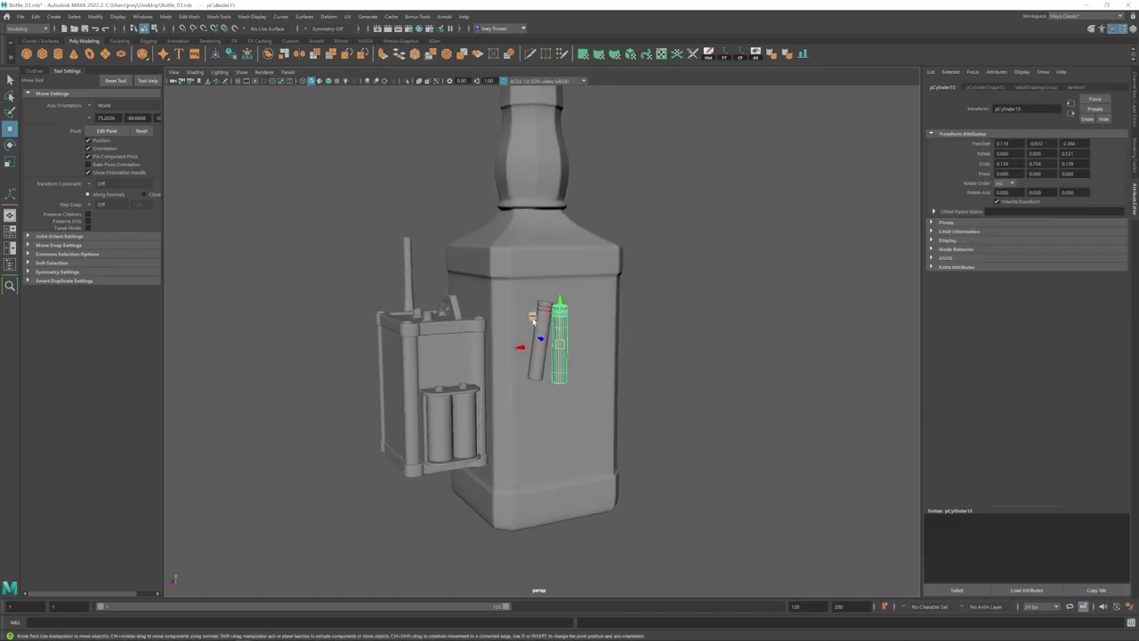
click(681, 356)
alt+right_drag(614, 374, 476, 392)
mouse_move(476, 391)
alt+mouse_down()
mouse_move(516, 400)
mouse_move(475, 399)
alt+mouse_up()
alt+right_drag(485, 398, 552, 401)
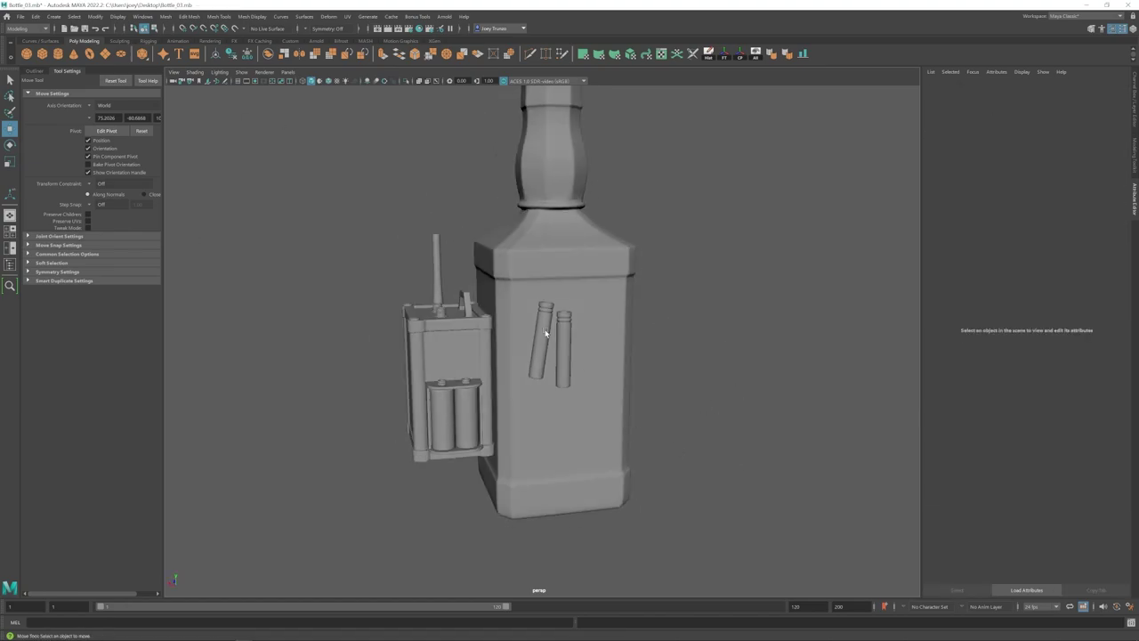
- Group the two small grooved cylinders and rotate the group to tilt both together
click(544, 332)
shift+click(564, 340)
key(ctrl+g)
click(740, 55)
key(e)
drag(553, 345, 544, 340)
click(681, 356)
alt+right_drag(613, 374, 498, 383)
alt+drag(499, 383, 460, 381)
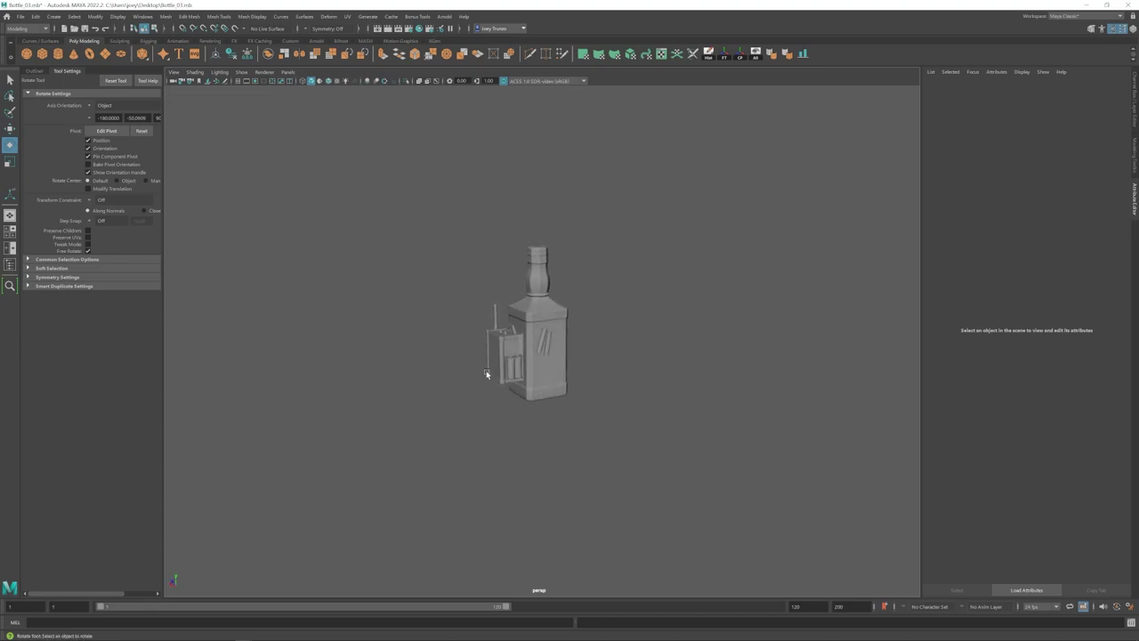
- Select both small grooved cylinders and scale them slightly longer
scroll(497, 366, up, 5)
click(553, 345)
shift+click(554, 353)
key(r)
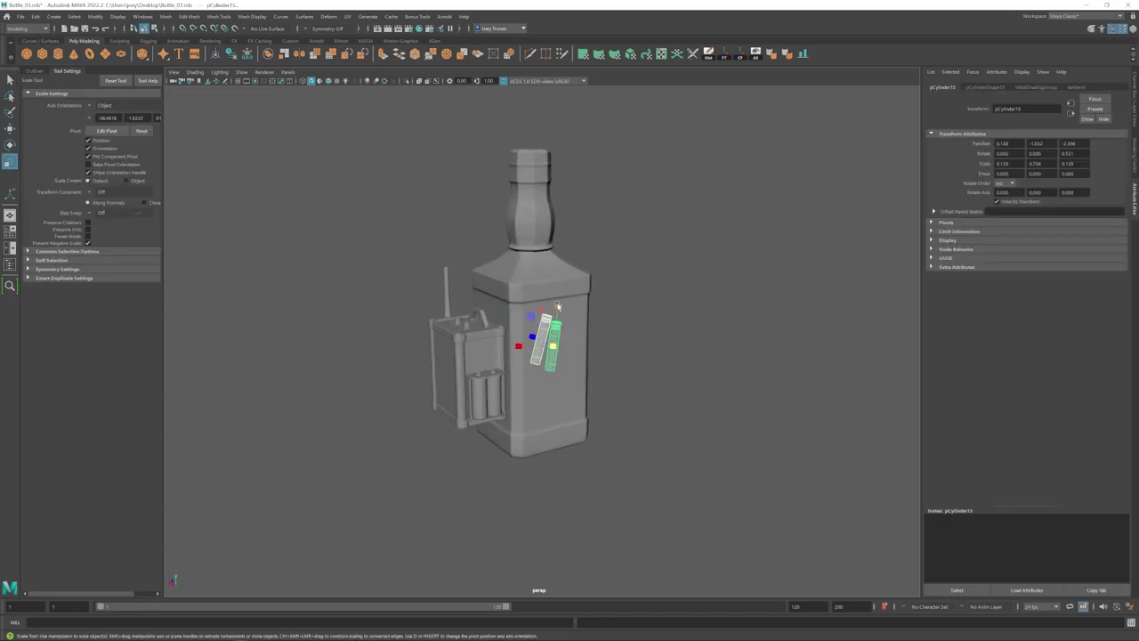
click(654, 343)
scroll(551, 382, down, 5)
alt+drag(529, 389, 496, 372)
scroll(529, 387, up, 5)
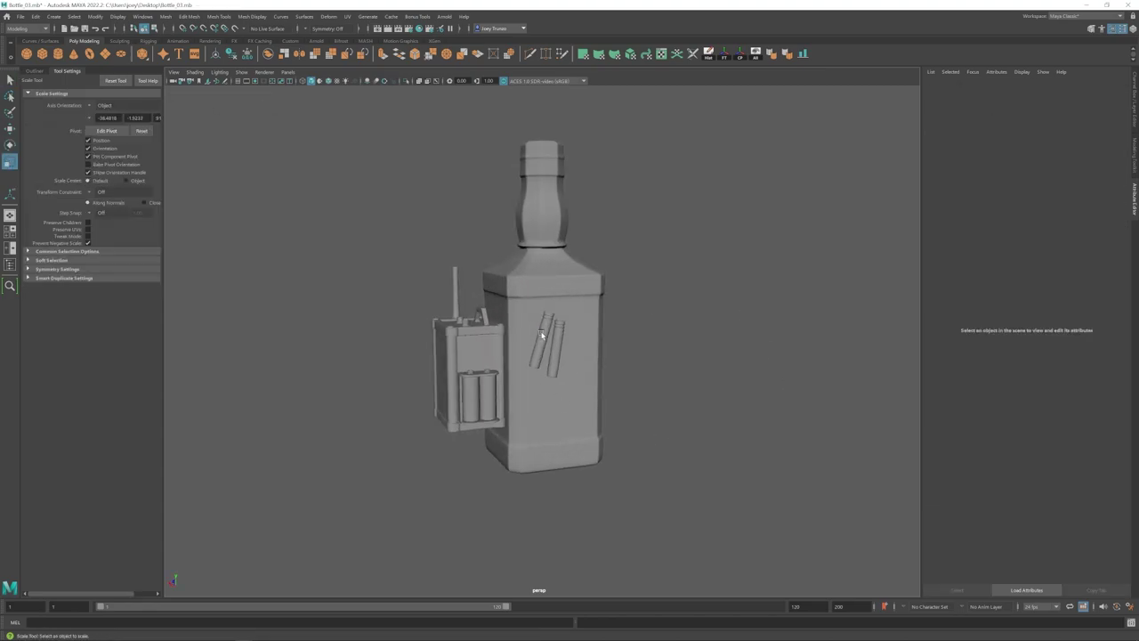
- Move the small cylinder nearer the case slightly and rotate it to a more upright tilt
click(541, 337)
key(w)
drag(511, 305, 510, 305)
key(e)
drag(514, 300, 526, 324)
key(w)
- Rotate the other small cylinder to a stronger tilt, adjust its position and clear the selection
click(557, 345)
key(e)
key(w)
click(659, 347)
- Examine the bottle, case and two small grooved cylinders together from several angles
scroll(542, 386, down, 5)
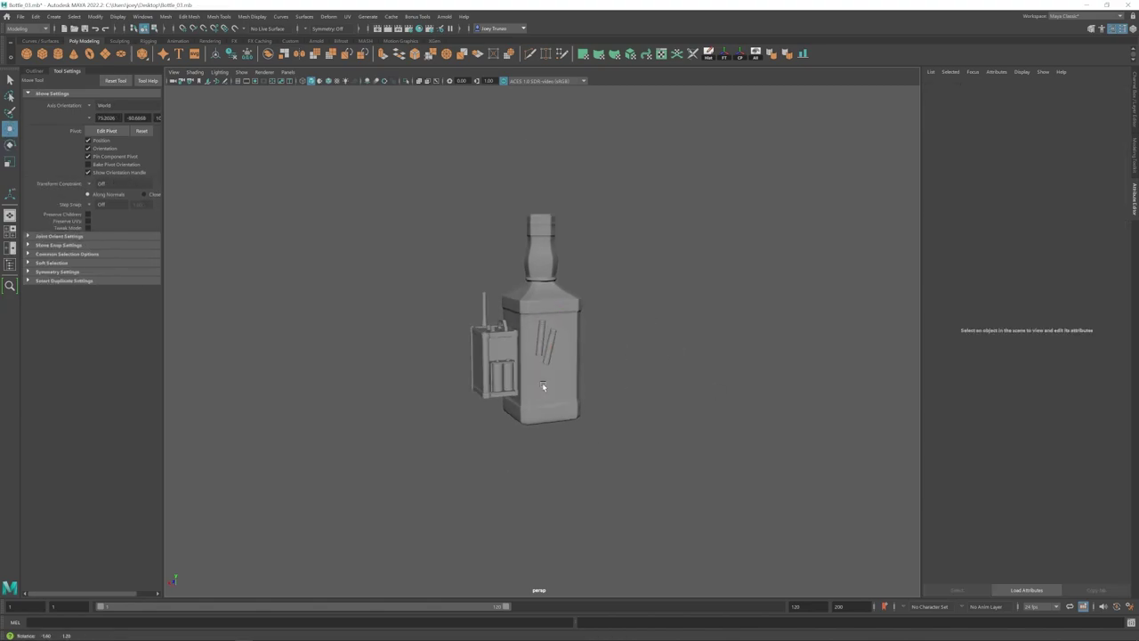
alt+drag(542, 387, 585, 389)
scroll(586, 388, up, 5)
alt+drag(669, 417, 528, 424)
scroll(529, 423, down, 5)
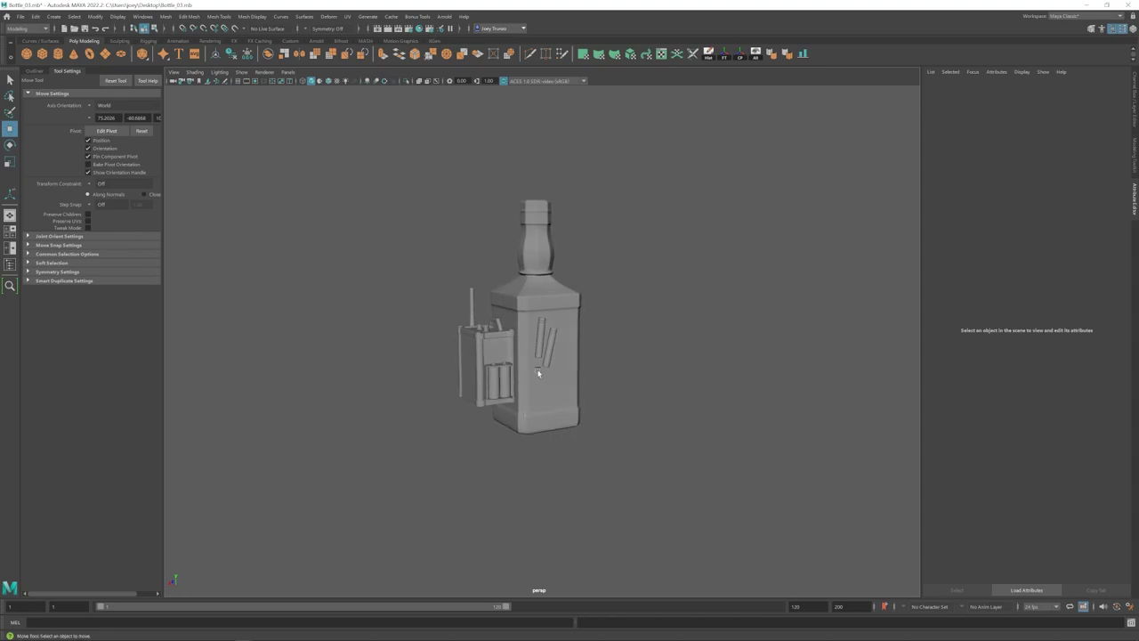
alt+drag(538, 373, 470, 371)
scroll(451, 357, up, 5)
scroll(450, 356, down, 2)
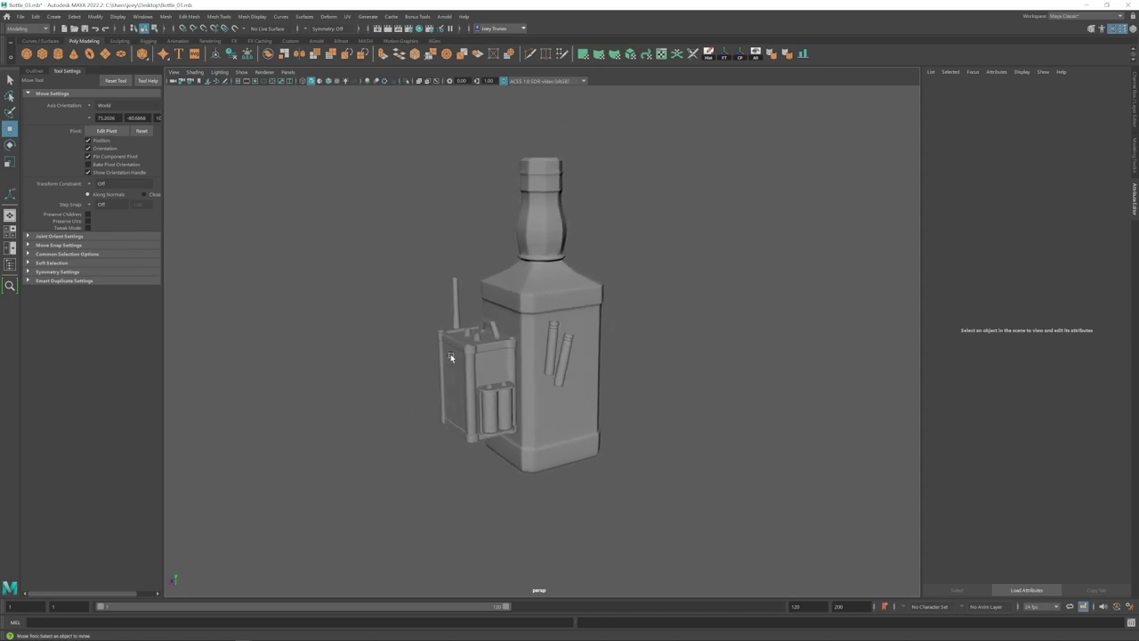
alt+middle_drag(577, 284, 586, 323)
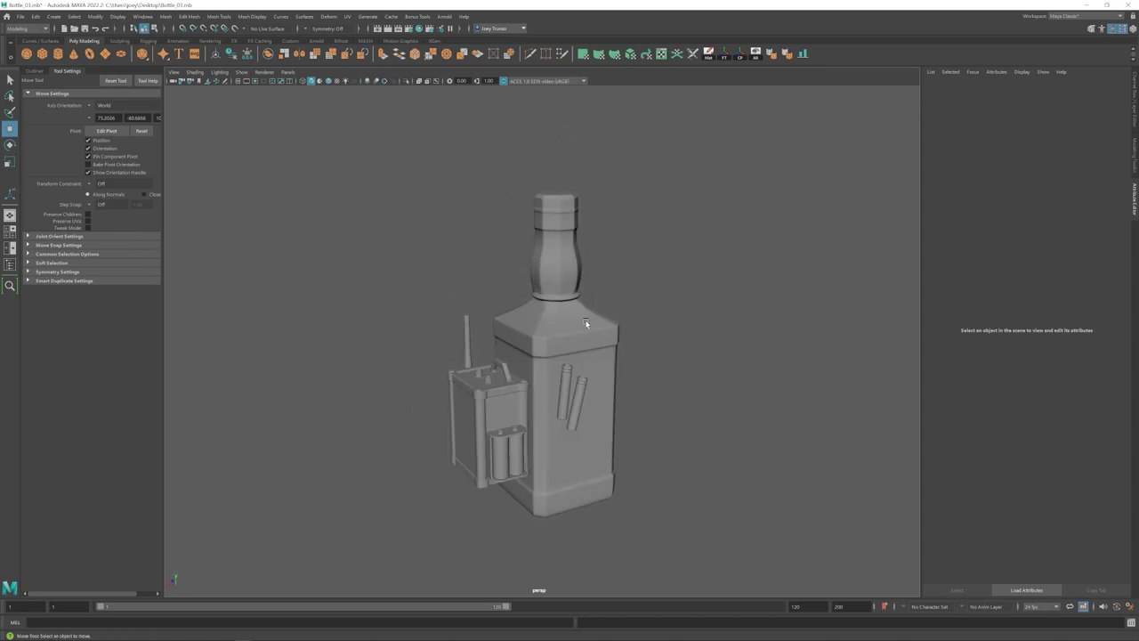
- Insert an edge loop across the cylinder holder frame's side walls, in their lower part
alt+drag(499, 433, 514, 429)
alt+middle_drag(513, 445, 513, 376)
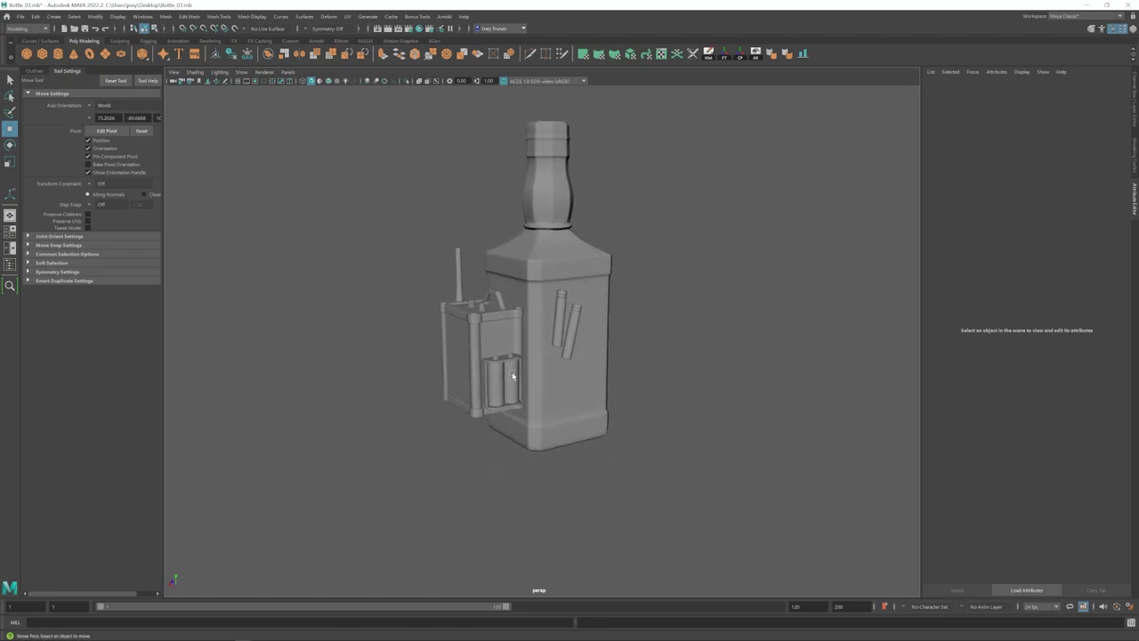
alt+drag(513, 377, 513, 383)
alt+middle_drag(514, 383, 562, 314)
alt+right_drag(563, 313, 632, 379)
alt+drag(633, 379, 624, 380)
click(490, 258)
alt+drag(490, 259, 491, 292)
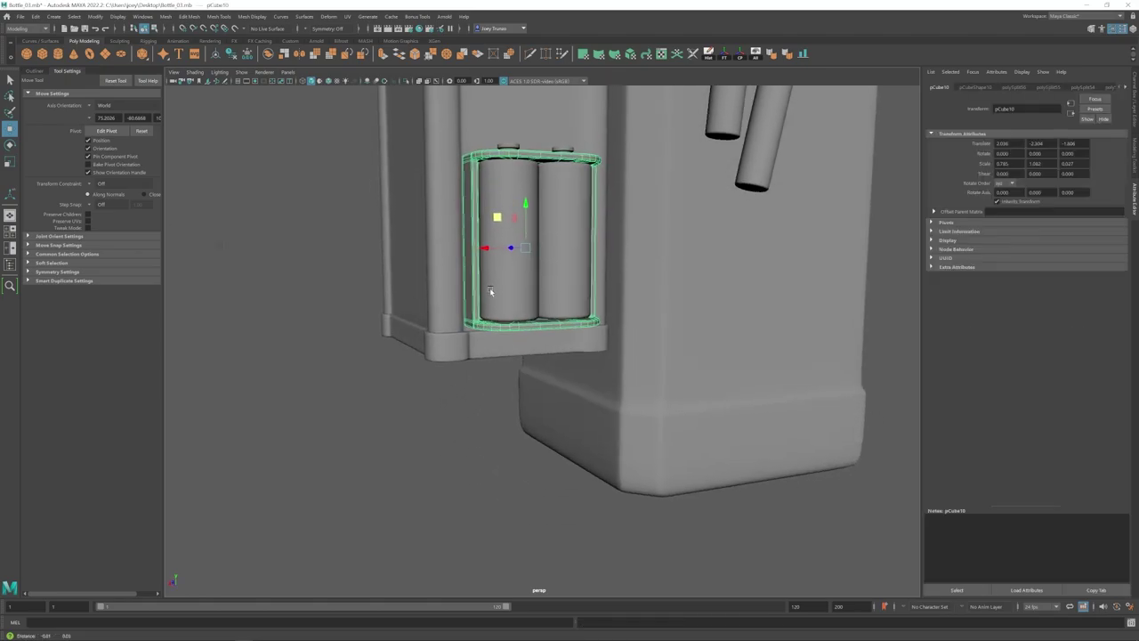
alt+middle_drag(490, 292, 498, 308)
alt+drag(508, 306, 499, 313)
alt+right_drag(499, 313, 633, 379)
alt+drag(563, 366, 511, 347)
click(219, 16)
click(245, 89)
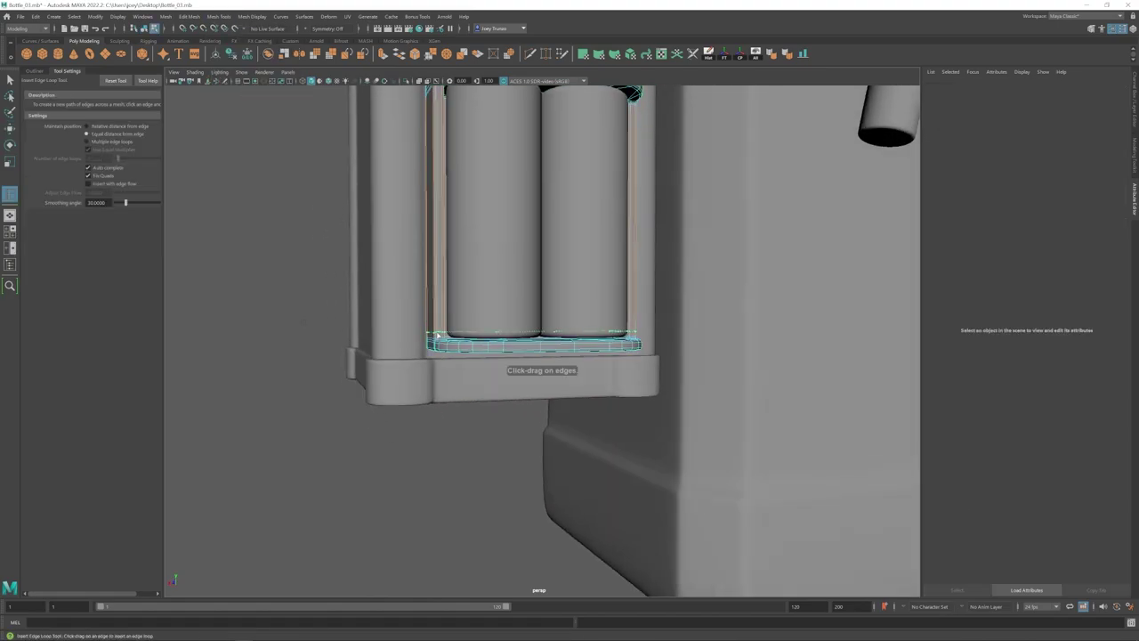
click(437, 336)
alt+drag(439, 306, 453, 312)
click(445, 289)
- Isolate the cylinder holder frame from the rest of the scene and select it as an object
key(w)
right_drag(451, 294, 452, 320)
alt+drag(452, 319, 374, 292)
click(443, 322)
alt+middle_drag(374, 292, 432, 273)
double_click(432, 272)
key(ctrl+1)
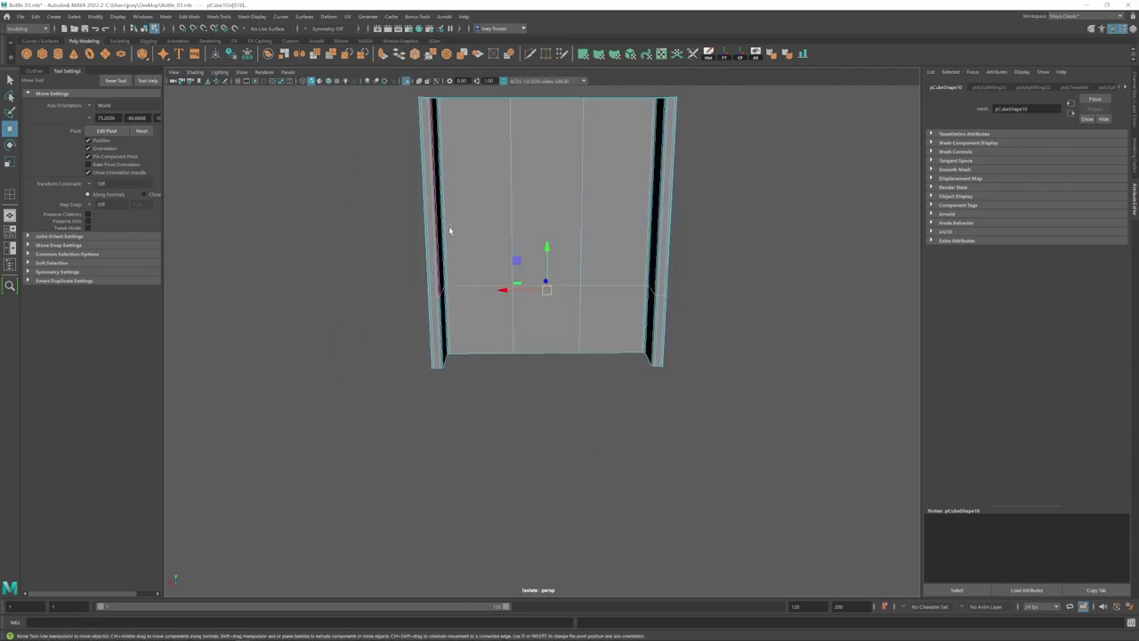
alt+drag(450, 228, 466, 261)
right_drag(466, 261, 509, 246)
key(ctrl+1)
key(ctrl+1)
click(390, 281)
alt+drag(413, 277, 499, 290)
click(470, 300)
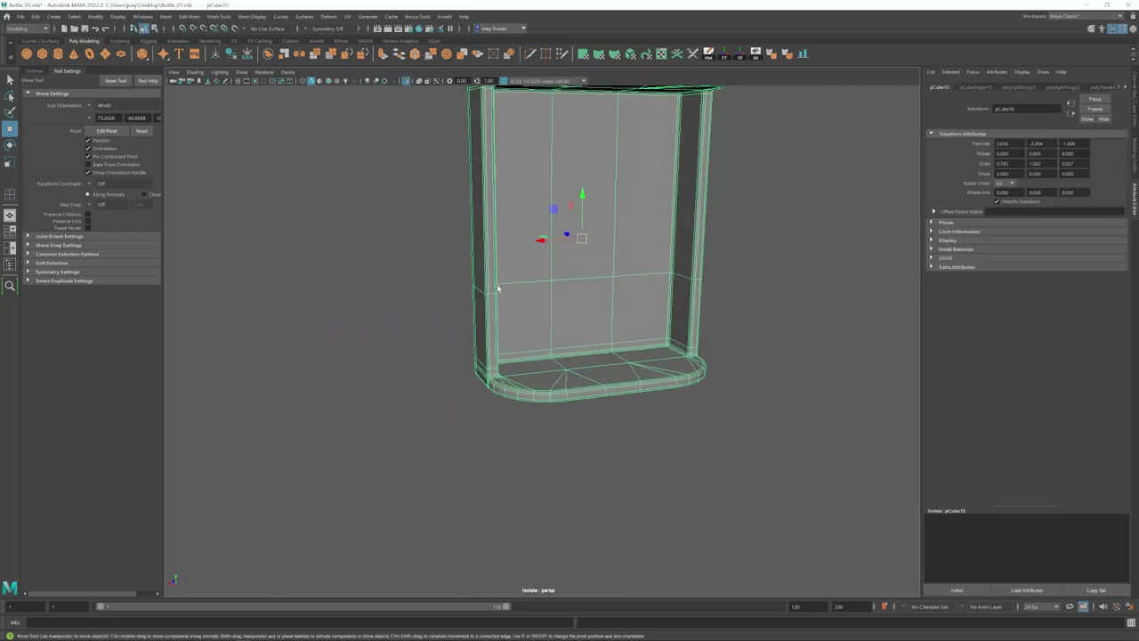
- Select the front faces of both side walls below the new edge loop and extrude them forward into tabs
right_drag(693, 304, 694, 328)
click(694, 322)
alt+drag(694, 323, 623, 321)
alt+drag(480, 346, 400, 313)
shift+click(400, 313)
alt+drag(476, 381, 612, 402)
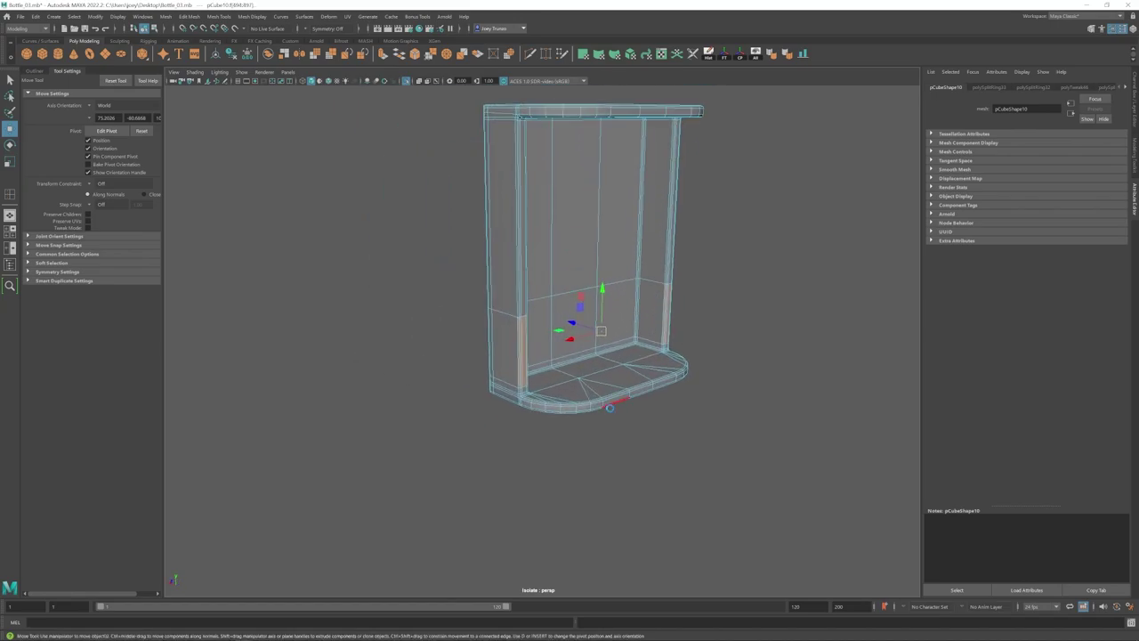
shift+drag(572, 327, 507, 334)
- Show the full scene again and scale the ends of the two extruded tabs toward each other
click(407, 81)
scroll(507, 334, down, 5)
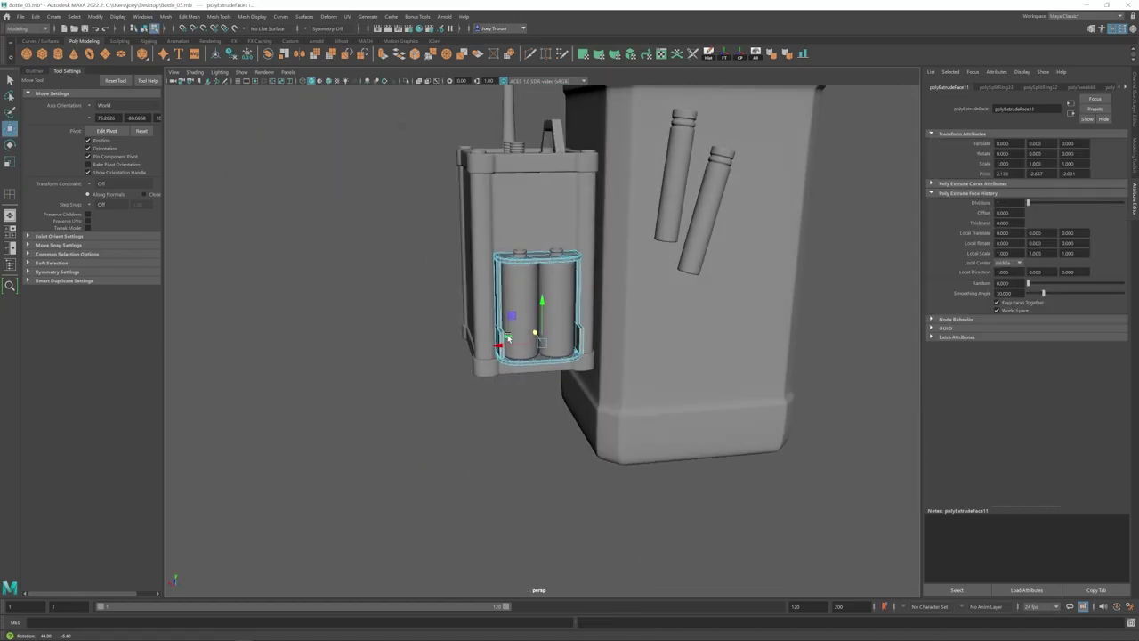
scroll(503, 355, up, 3)
key(r)
drag(488, 382, 638, 432)
scroll(638, 432, up, 5)
- Insert a vertical edge loop in the near tab and move it outward to begin rounding the tab
click(251, 17)
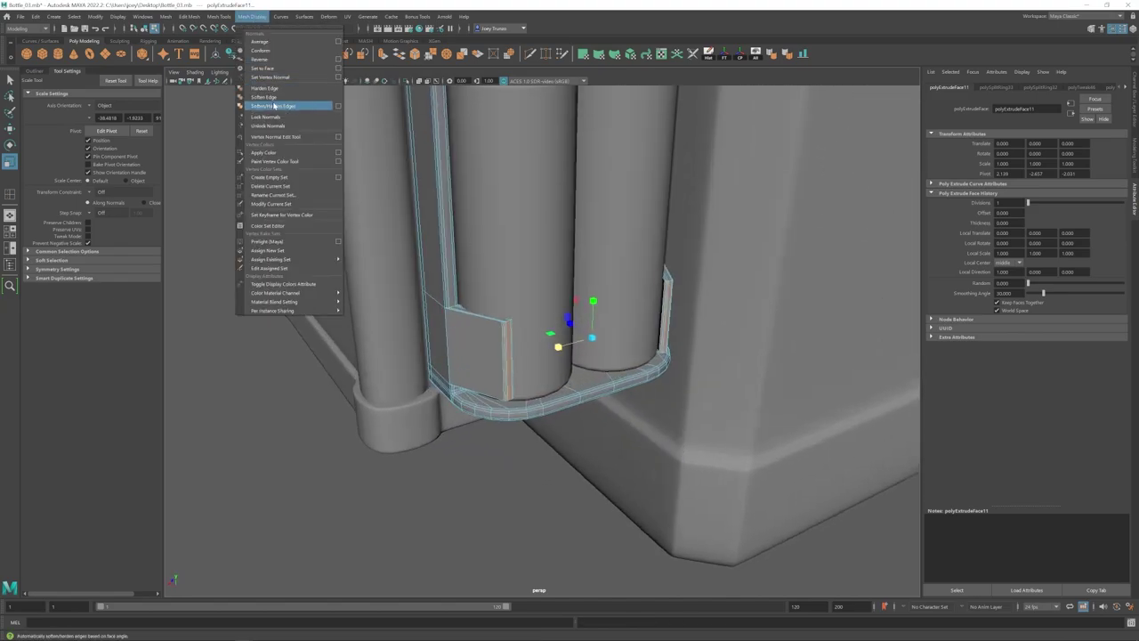
click(231, 86)
click(478, 315)
key(w)
click(478, 355)
alt+drag(498, 347, 407, 378)
drag(371, 396, 405, 410)
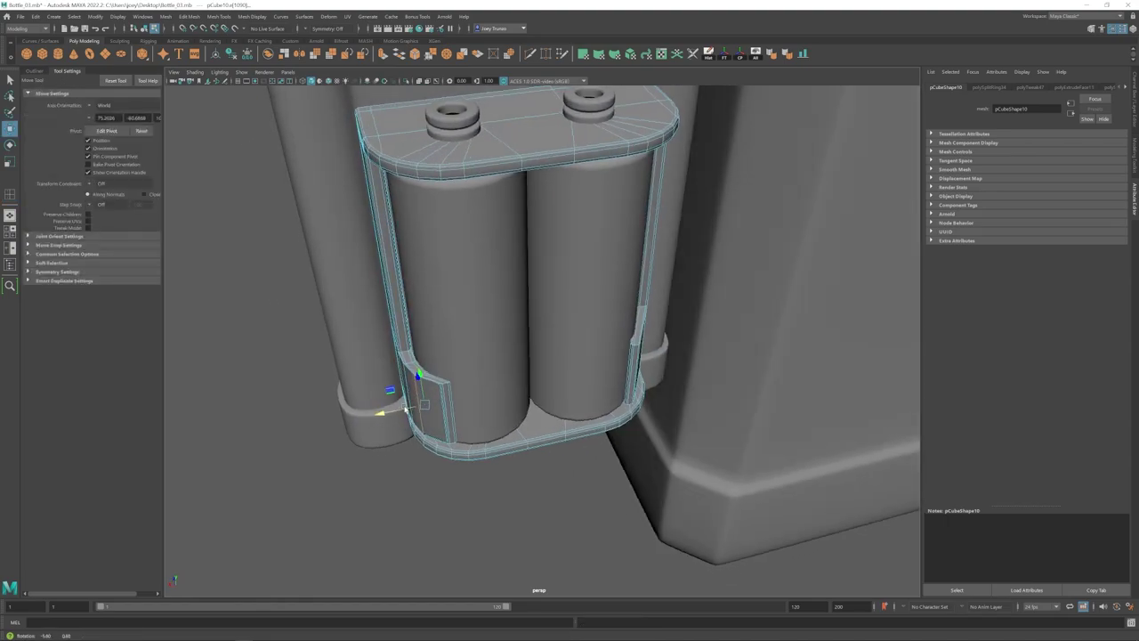
- Add more vertical edge loops to the near tab, setting the number of edge loops to 2
key(g)
double_click(97, 158)
text(2)
click(419, 380)
key(w)
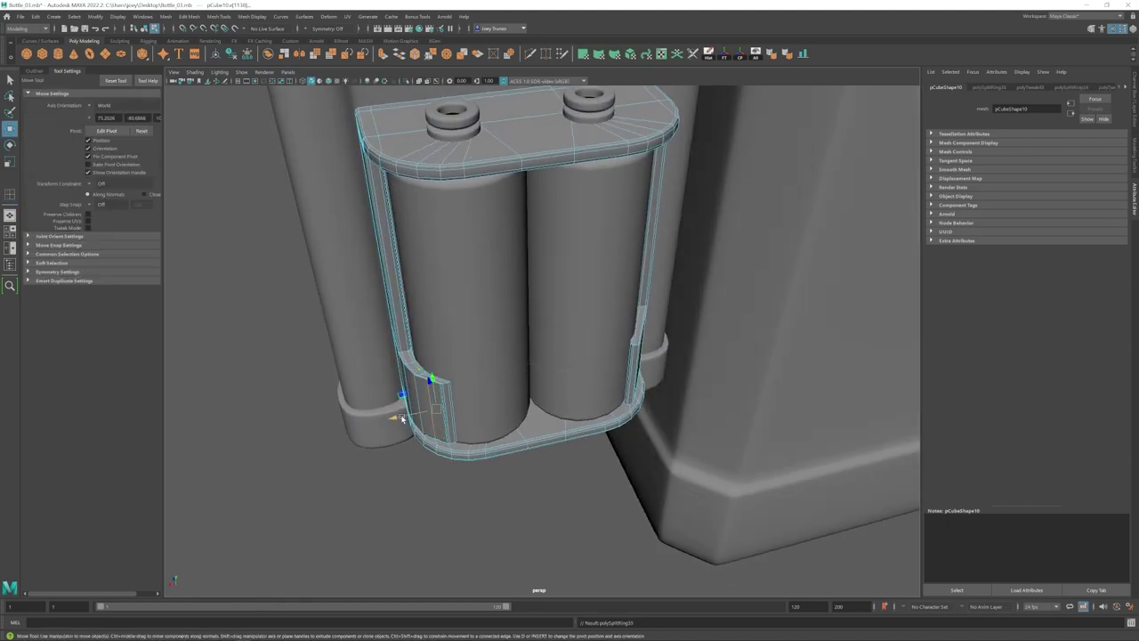
key(F9)
alt+drag(442, 413, 555, 394)
scroll(394, 223, up, 5)
scroll(554, 394, down, 5)
key(g)
scroll(537, 351, up, 4)
key(w)
key(F10)
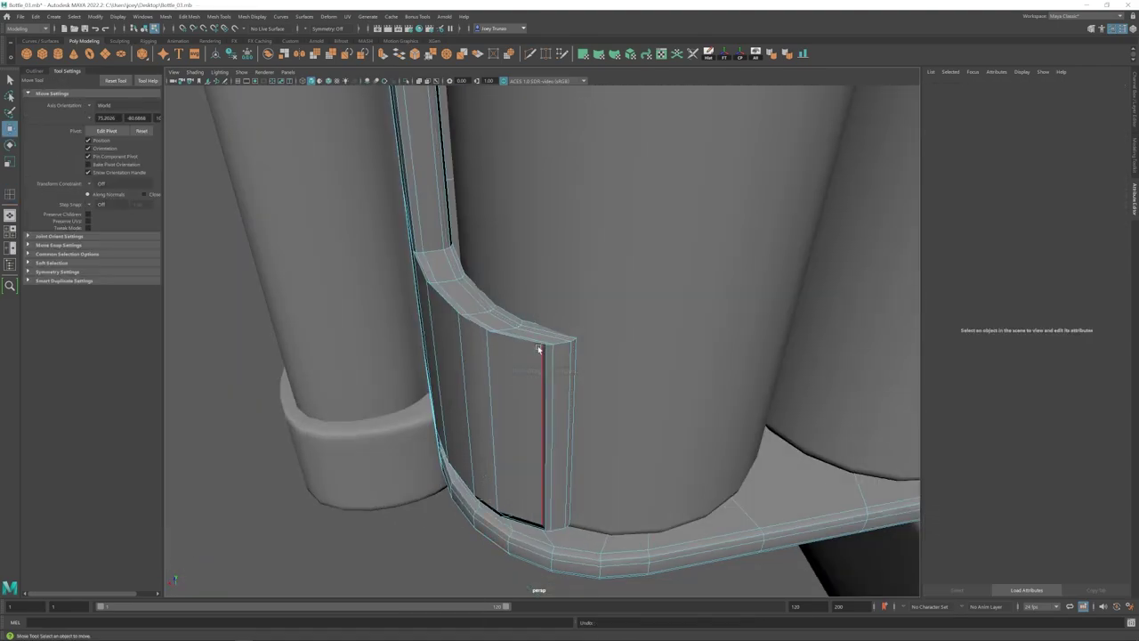
- Move the near tab's vertical edges outward to curve it around the cylinder
click(539, 350)
alt+drag(540, 351, 519, 430)
drag(498, 432, 490, 434)
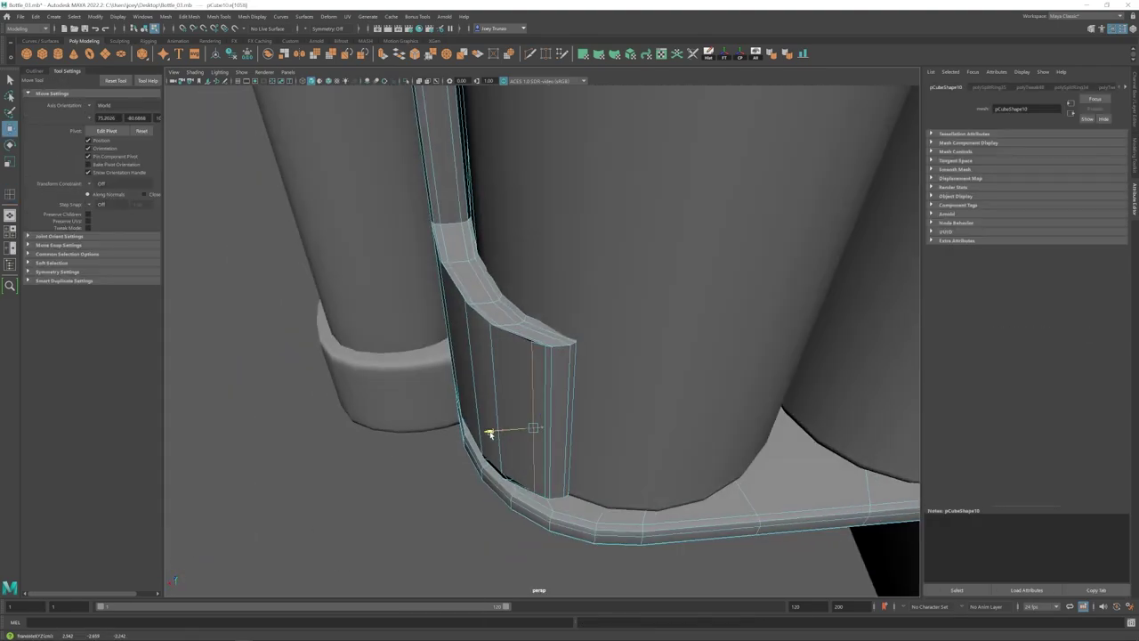
click(489, 349)
alt+drag(489, 350, 592, 364)
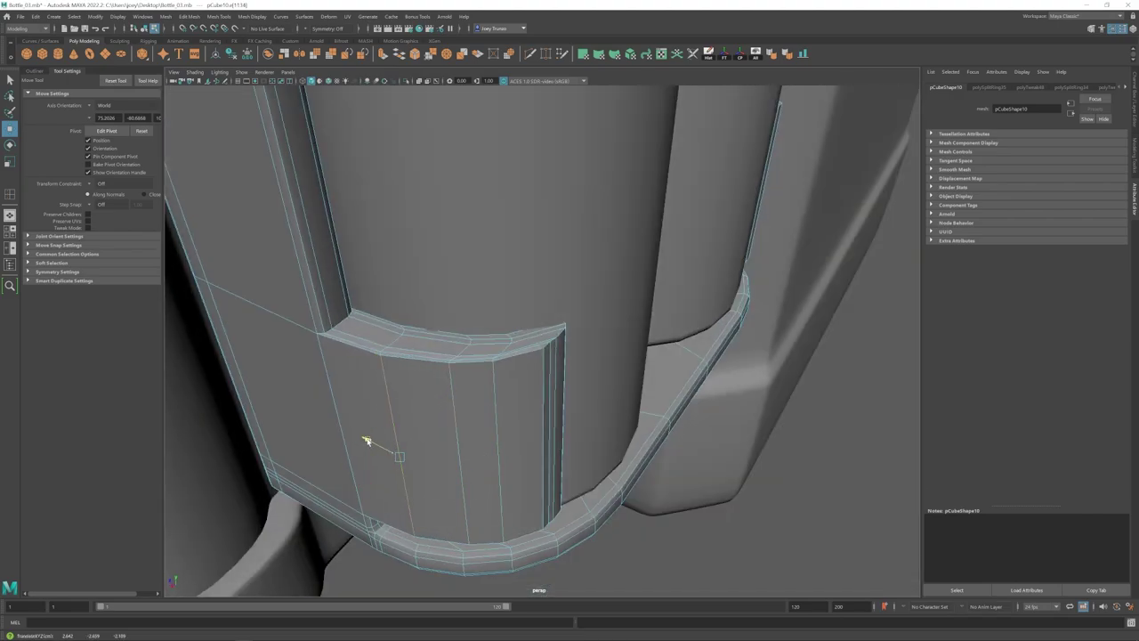
alt+drag(366, 440, 544, 322)
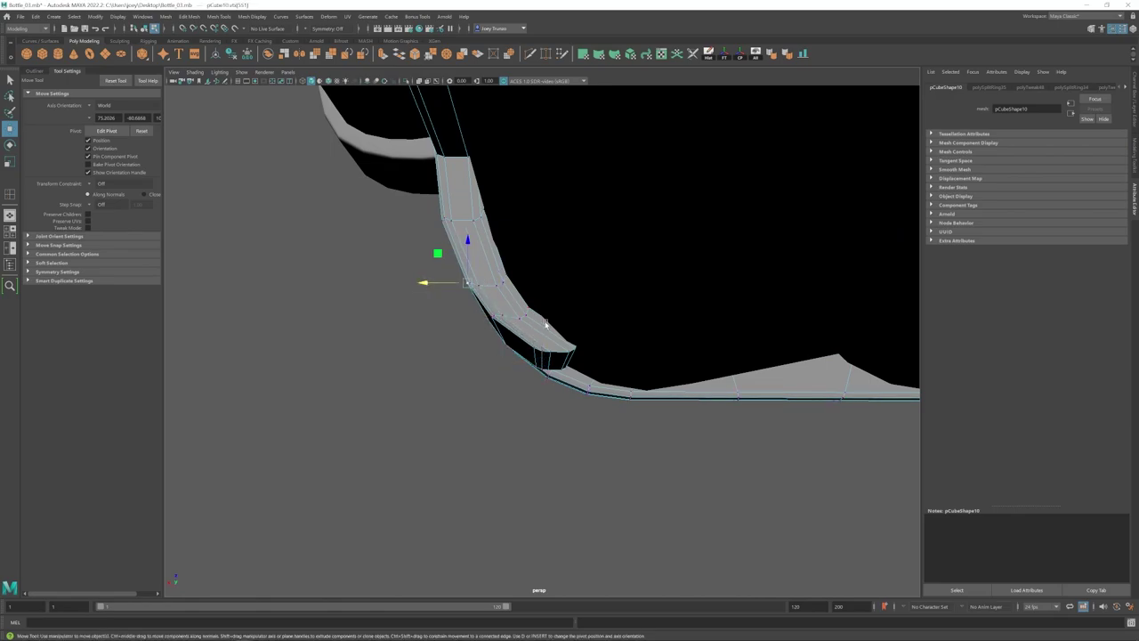
- Shift the vertices at the near tab's end to refine its curve, and return to object mode with nothing selected
alt+drag(546, 324, 553, 289)
drag(575, 256, 522, 356)
alt+drag(525, 383, 503, 490)
drag(488, 357, 485, 357)
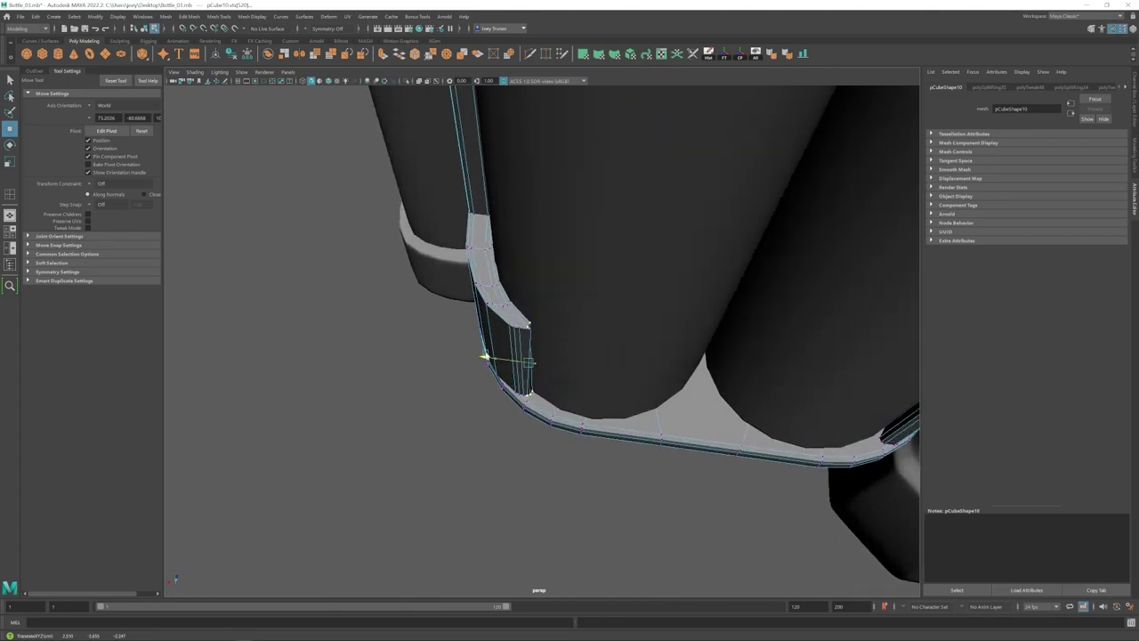
key(F8)
alt+drag(570, 400, 582, 340)
alt+right_drag(582, 340, 521, 400)
click(520, 447)
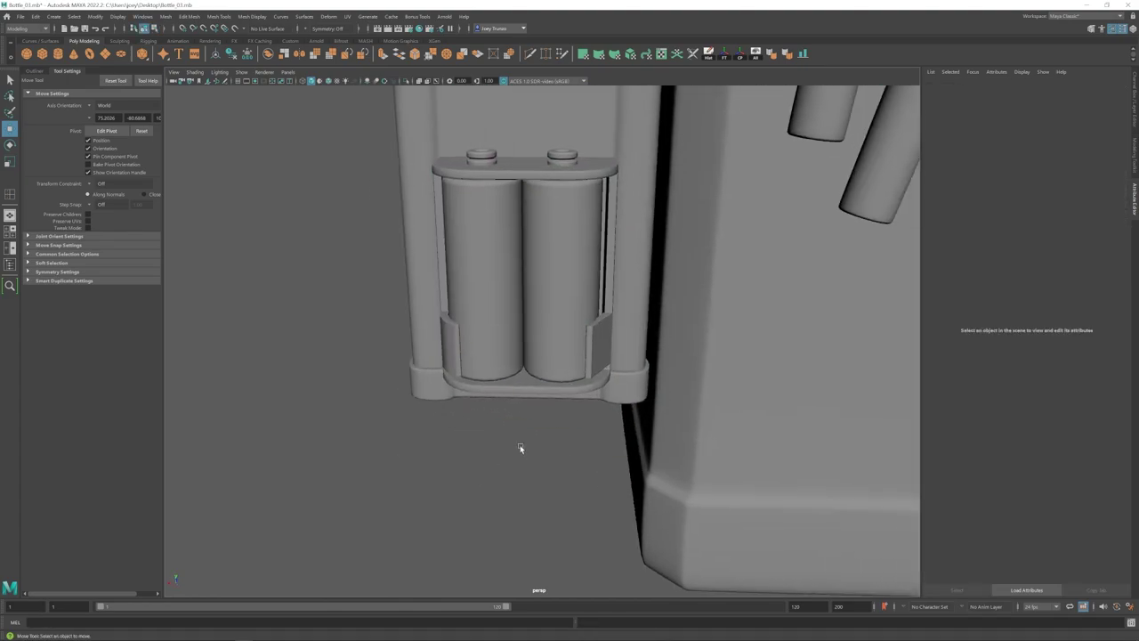
- Insert supporting edge loops on the holder frame around the near tab's borders
alt+drag(534, 409, 463, 364)
click(453, 380)
alt+middle_drag(452, 379, 548, 362)
alt+right_drag(548, 362, 614, 358)
click(190, 16)
mouse_move(218, 17)
click(238, 91)
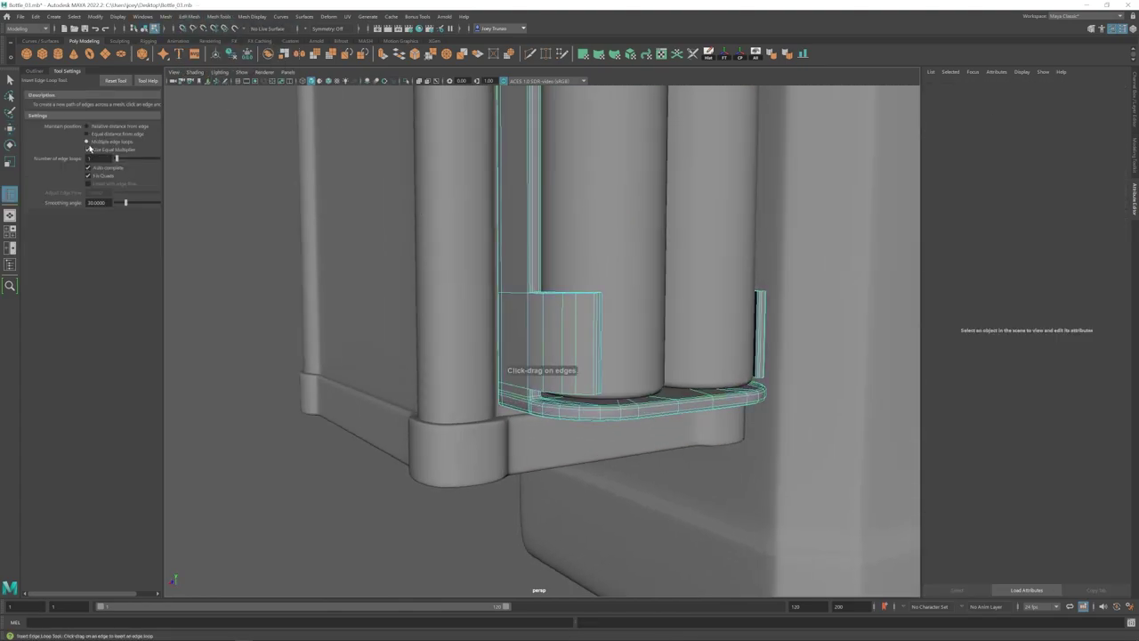
click(544, 297)
click(539, 391)
alt+drag(539, 391, 574, 379)
click(559, 303)
mouse_move(614, 329)
alt+mouse_down()
mouse_move(542, 346)
mouse_move(570, 289)
mouse_move(521, 240)
mouse_move(597, 342)
alt+mouse_up()
- Examine the holder frame in smooth preview beside the bottle and switch back to the unsmoothed display
key(3)
click(597, 343)
alt+right_drag(598, 343, 562, 424)
alt+drag(562, 425, 490, 383)
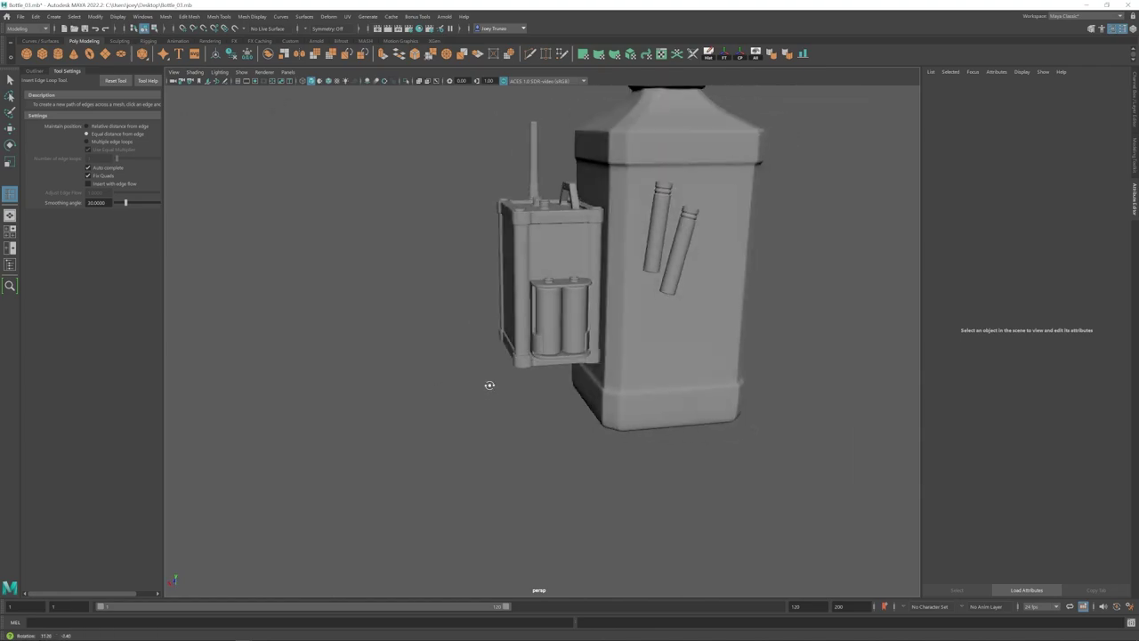
alt+right_drag(490, 384, 546, 412)
click(551, 386)
mouse_move(547, 412)
alt+mouse_down()
mouse_move(551, 386)
mouse_move(554, 416)
alt+mouse_up()
key(1)
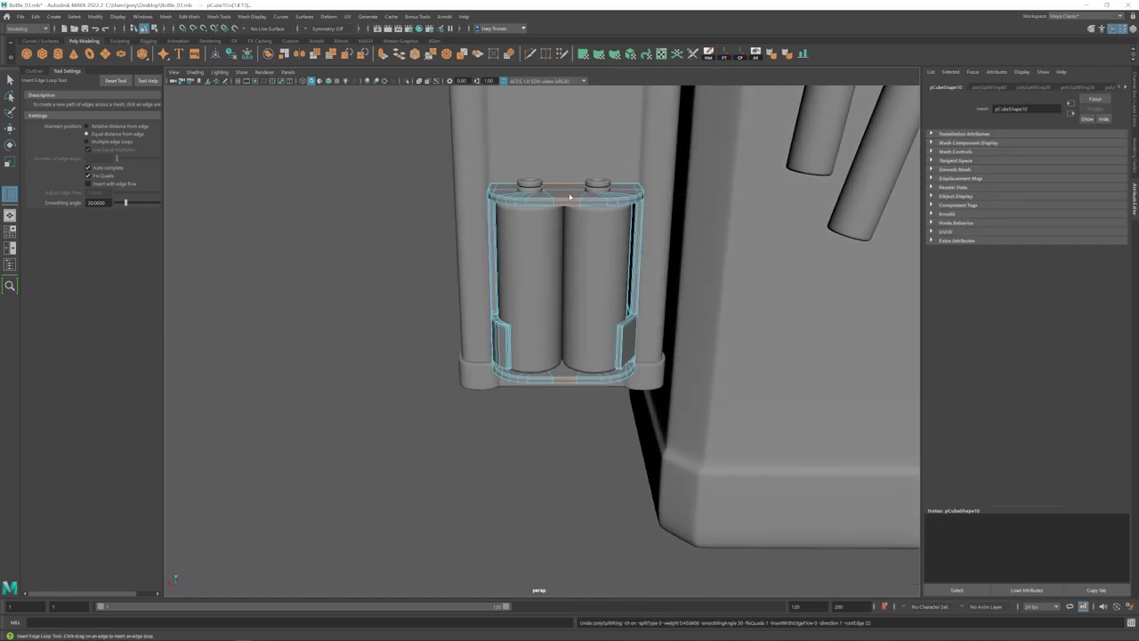
- Undo the last edge loop added near the middle of the holder frame
key(ctrl+z)
key(w)
alt+drag(489, 345, 527, 320)
click(36, 17)
click(67, 52)
click(36, 17)
click(50, 44)
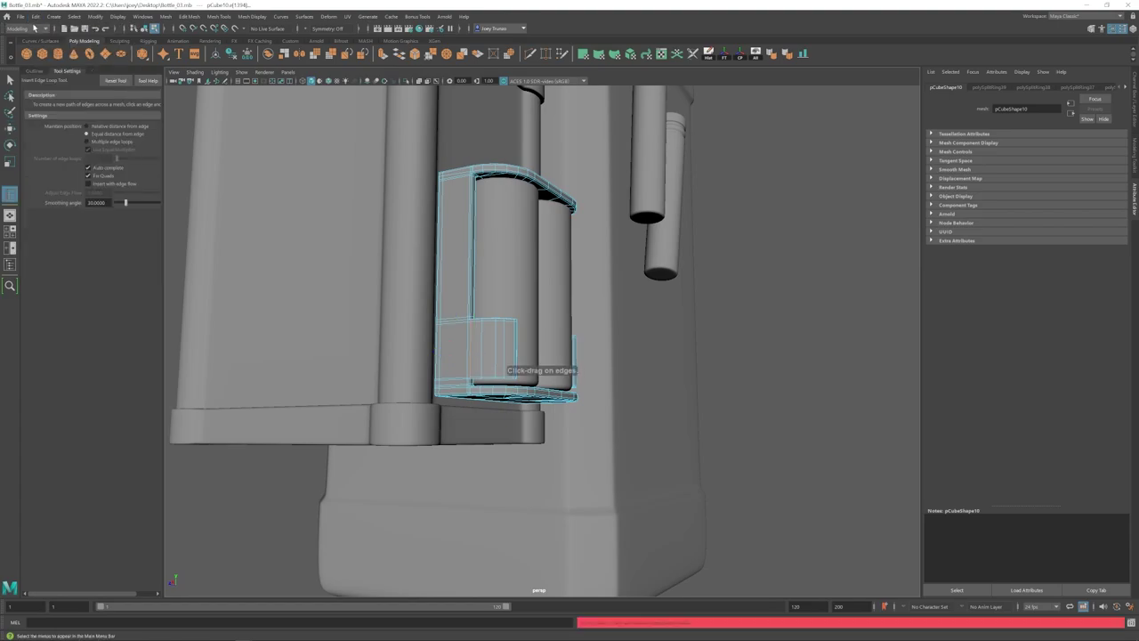
- Insert an edge loop down the centre of the holder frame
alt+drag(443, 383, 465, 384)
alt+middle_drag(465, 385, 493, 353)
scroll(493, 354, up, 3)
mouse_move(492, 352)
alt+mouse_down()
mouse_move(577, 348)
mouse_move(512, 343)
mouse_move(507, 366)
alt+mouse_up()
key(w)
scroll(512, 343, down, 2)
click(9, 194)
click(573, 184)
key(w)
- Delete the half of the holder frame nearer the bottle
scroll(572, 185, down, 3)
right_drag(540, 211, 540, 185)
alt+drag(551, 201, 563, 189)
drag(611, 141, 500, 418)
alt+drag(495, 361, 502, 365)
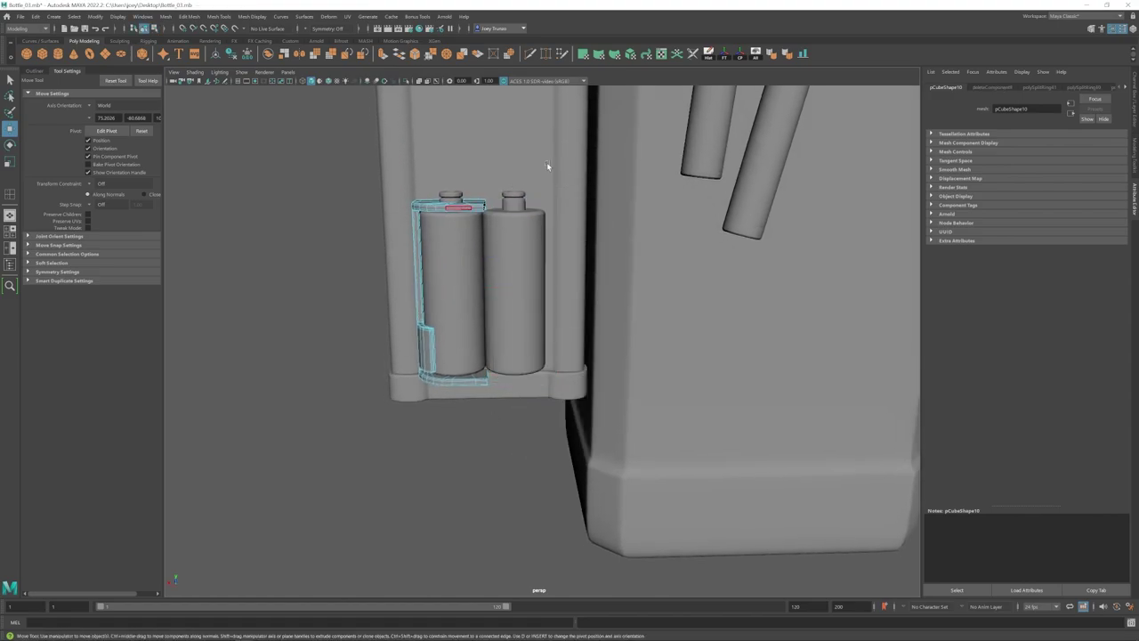
- Mirror the remaining half of the holder frame with Duplicate Special, using a Z scale of -1
right_drag(548, 165, 563, 157)
click(36, 17)
click(157, 157)
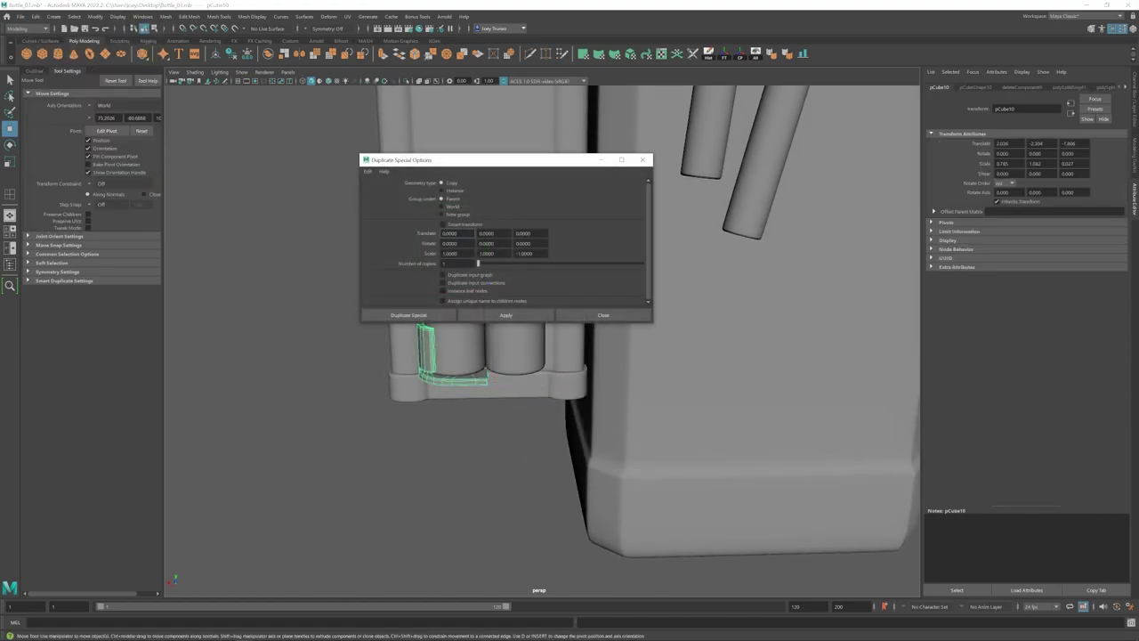
click(502, 317)
click(603, 315)
- Select both halves of the holder frame and combine them into one mesh
alt+drag(569, 307, 551, 303)
right_drag(534, 222, 502, 222)
drag(465, 170, 506, 412)
right_drag(519, 224, 537, 211)
shift+click(476, 224)
alt+right_drag(543, 356, 613, 368)
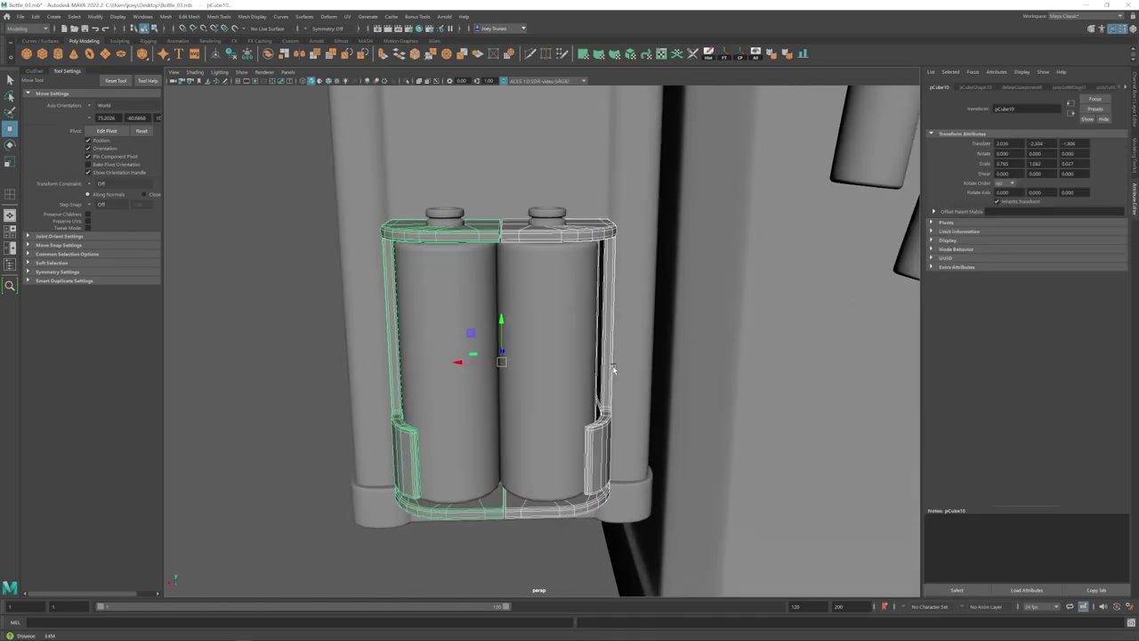
click(190, 17)
click(182, 51)
- Bridge the open border edges between the two halves at the frame's upper and lower plates
right_drag(487, 229, 488, 205)
double_click(501, 233)
shift+double_click(502, 514)
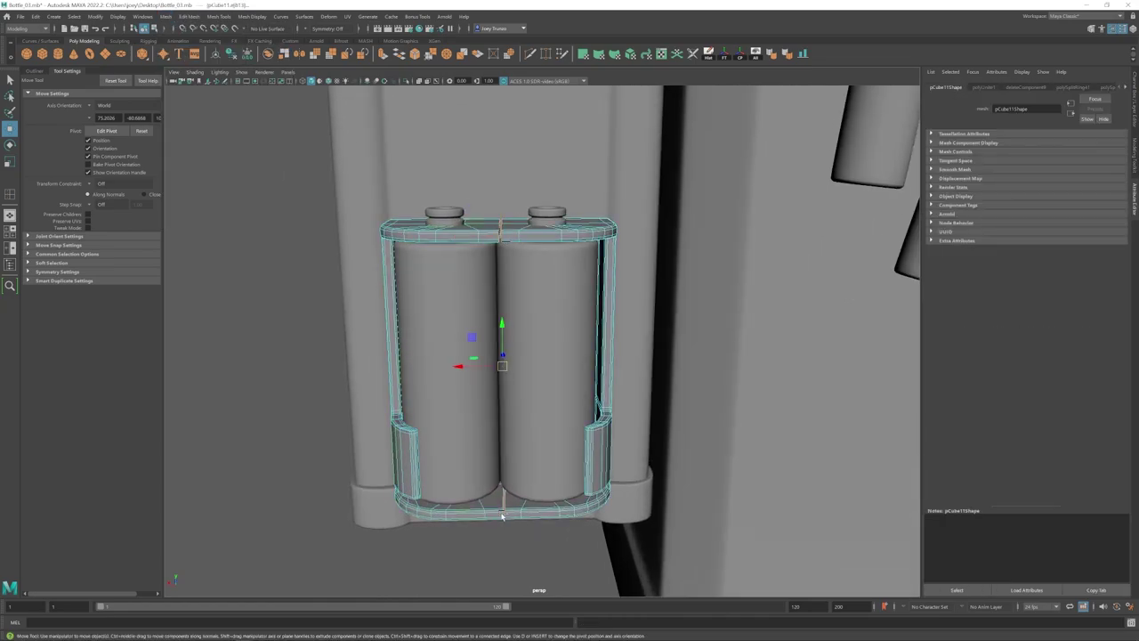
click(190, 17)
click(204, 59)
key(ctrl+Delete)
alt+right_drag(505, 331, 374, 316)
right_drag(372, 317, 389, 307)
key(w)
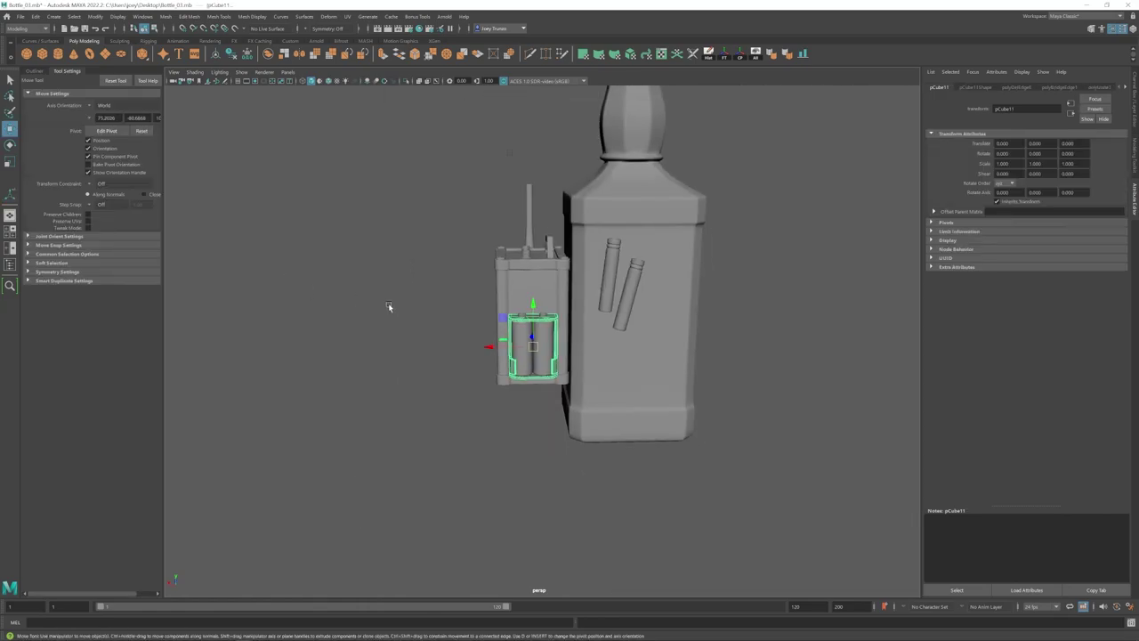
- Select both small grooved cylinders on the bottle's face, scale them down slightly and clear the selection
click(389, 307)
alt+drag(534, 368, 564, 400)
alt+middle_drag(564, 400, 558, 415)
mouse_move(557, 399)
alt+right_down()
mouse_move(488, 375)
mouse_move(539, 392)
alt+right_up()
click(575, 331)
shift+click(590, 338)
key(r)
drag(587, 339, 572, 338)
click(683, 351)
- Shrink both small grooved cylinders on the bottle's face slightly and nudge one of them into place
mouse_move(683, 351)
alt+right_down()
mouse_move(651, 358)
mouse_move(692, 359)
alt+right_up()
alt+drag(692, 360, 673, 358)
click(578, 341)
shift+click(562, 317)
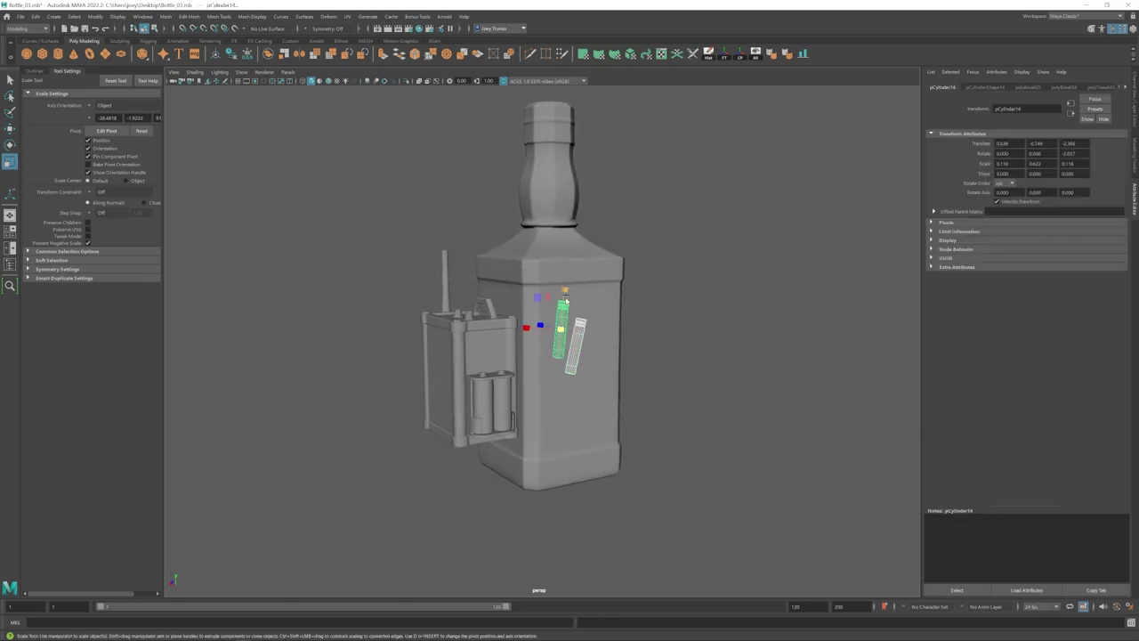
drag(565, 295, 565, 299)
click(663, 356)
alt+right_drag(663, 356, 589, 392)
click(574, 369)
alt+drag(575, 372, 549, 359)
key(w)
drag(543, 348, 546, 348)
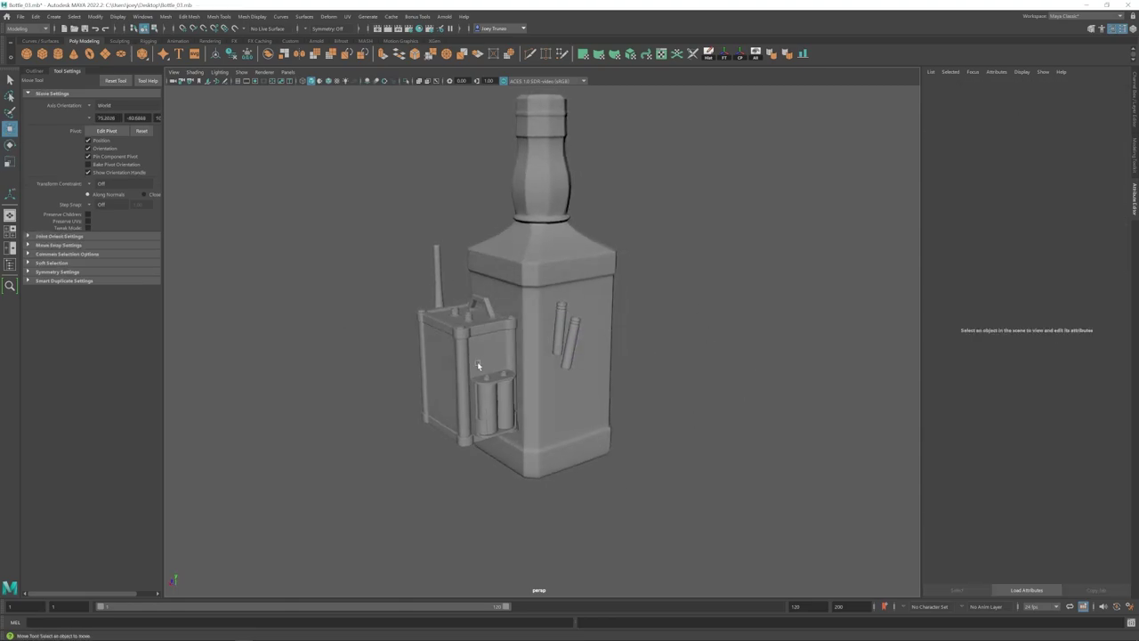
- Duplicate the two ribbed knob groups from the case's top plate and move the copies below the case
alt+drag(477, 364, 496, 366)
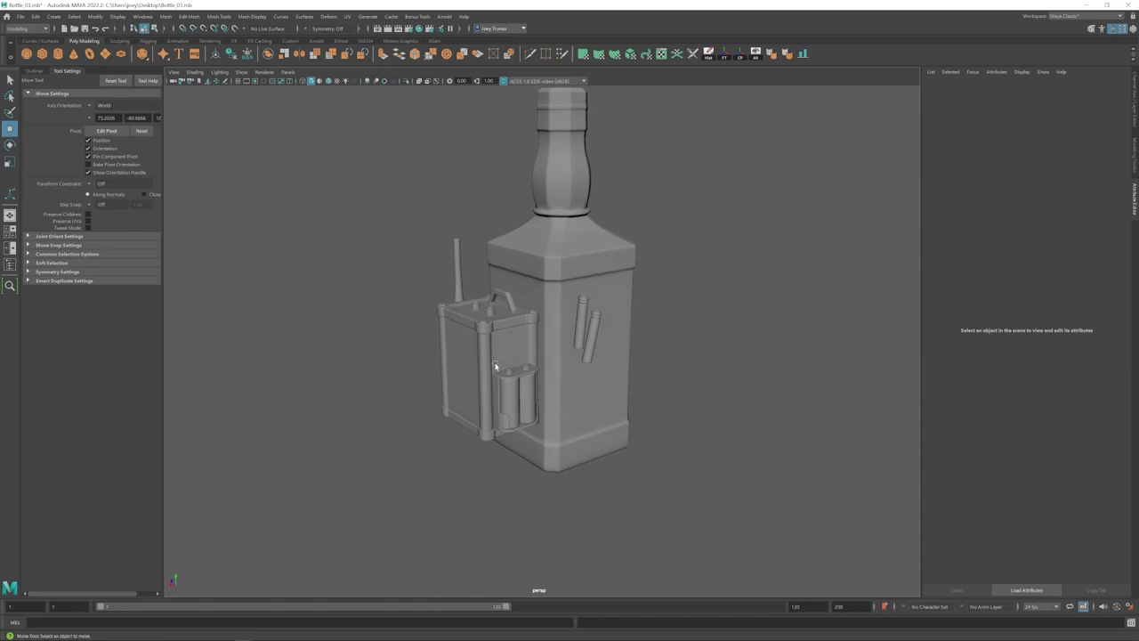
alt+right_drag(496, 365, 523, 374)
click(41, 73)
click(415, 285)
click(60, 217)
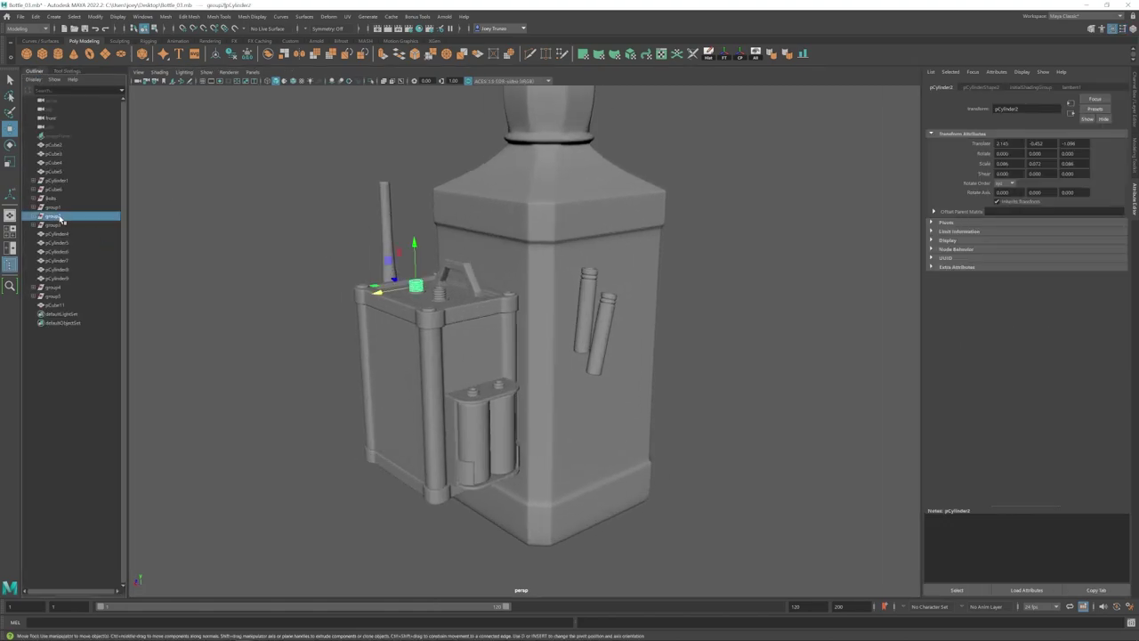
ctrl+click(61, 207)
key(ctrl+d)
drag(437, 252, 438, 464)
- Rotate the two copied knobs upside down, raise them against the case's underside and clear the selection
alt+middle_drag(427, 447, 508, 356)
alt+drag(508, 356, 569, 288)
key(e)
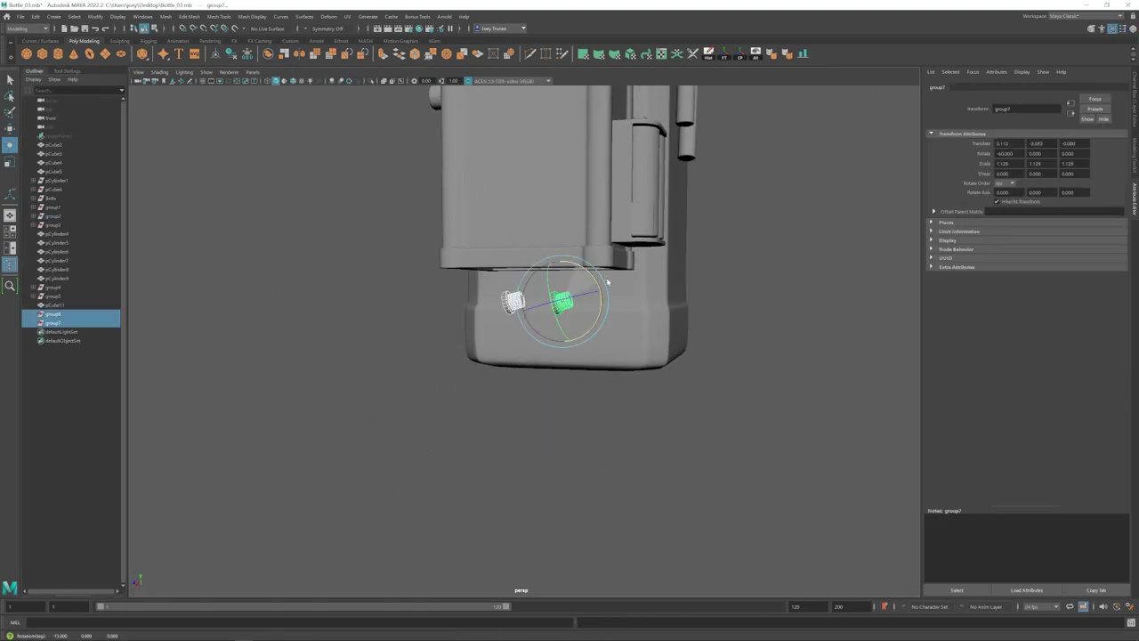
alt+drag(552, 387, 546, 351)
drag(547, 281, 546, 254)
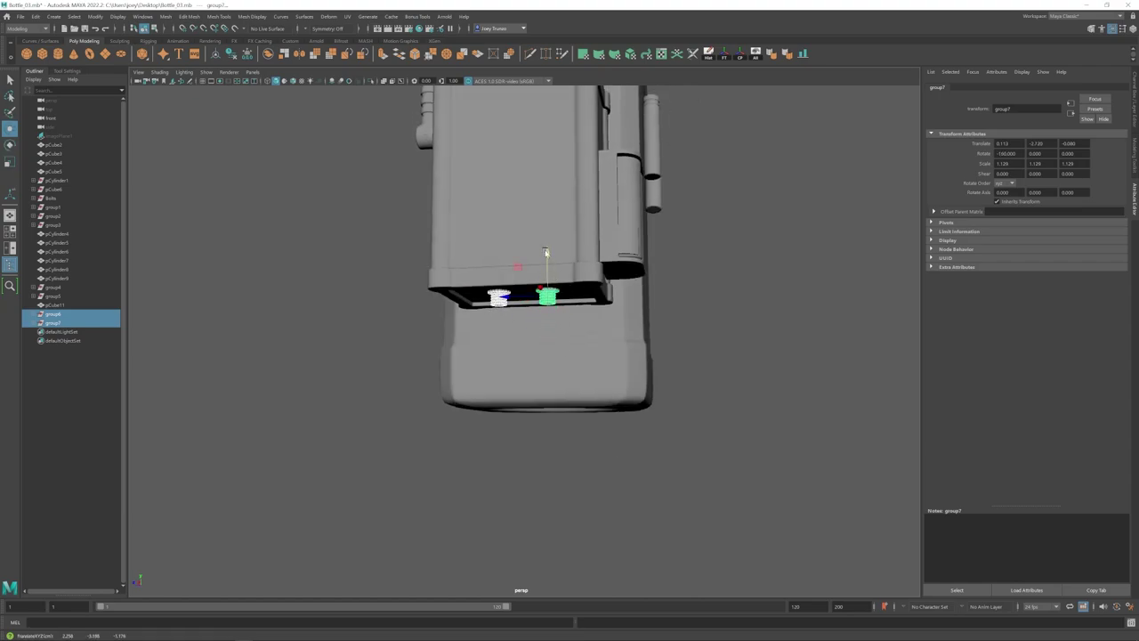
click(712, 373)
alt+right_drag(712, 374, 597, 430)
alt+drag(597, 430, 552, 430)
alt+right_drag(552, 431, 580, 421)
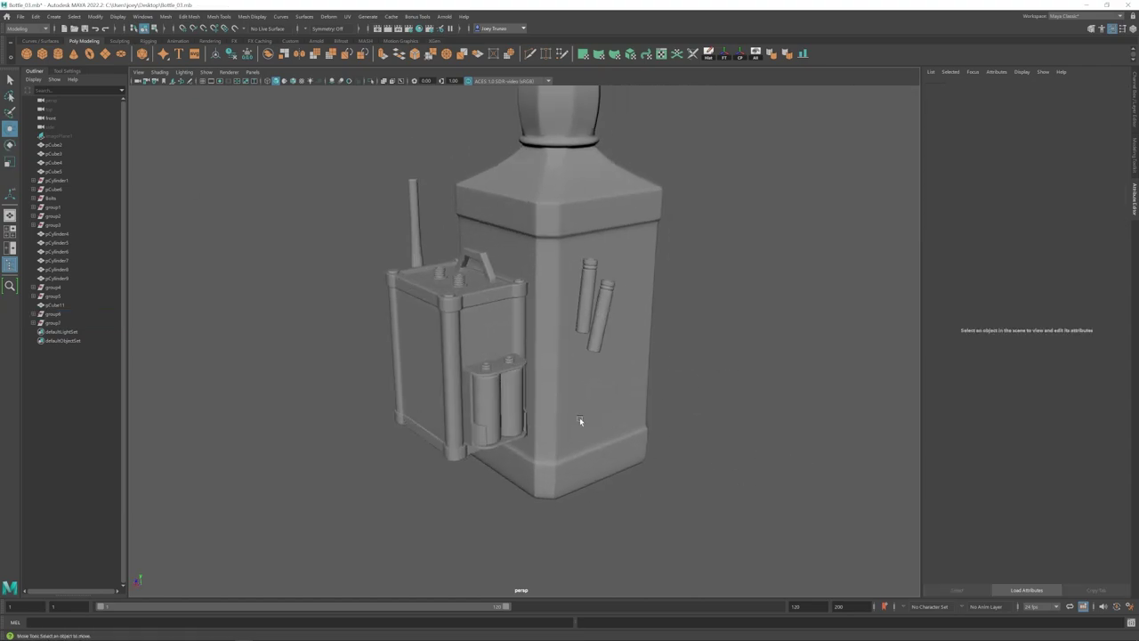
- Save the bottle scene under its current file name
alt+drag(580, 421, 579, 425)
click(54, 17)
alt+drag(291, 224, 302, 212)
key(ctrl+s)
- Draw a hooked open curve with the EP Curve Tool in the empty area in front of the bottle
click(54, 17)
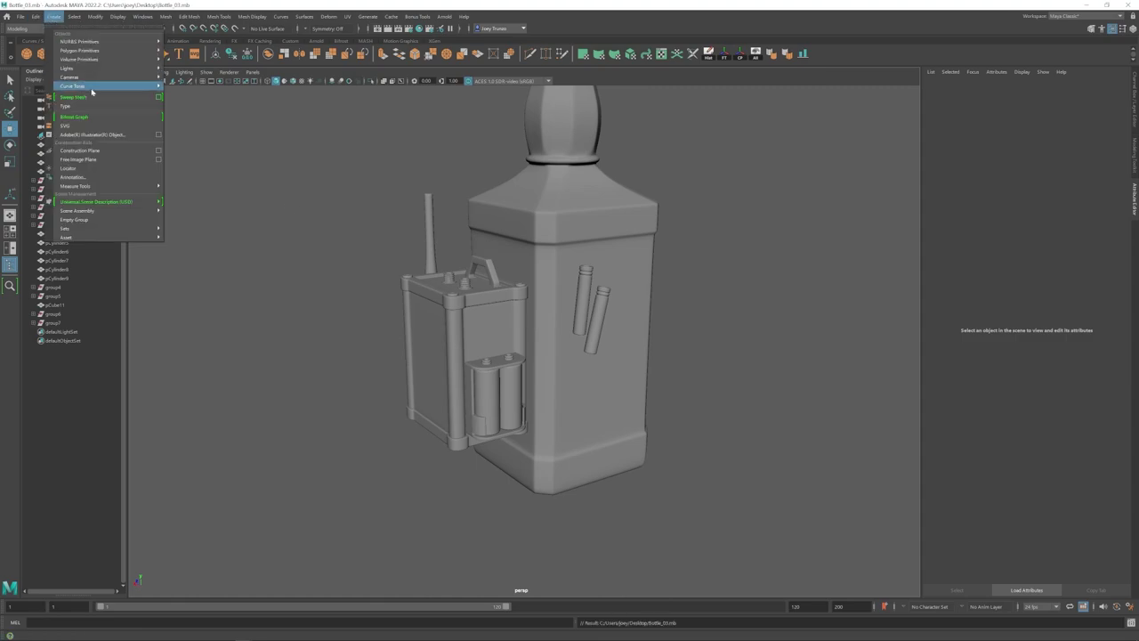
mouse_move(76, 87)
click(185, 95)
alt+middle_drag(463, 509, 458, 405)
alt+drag(458, 405, 483, 414)
alt+right_drag(484, 414, 459, 421)
click(458, 421)
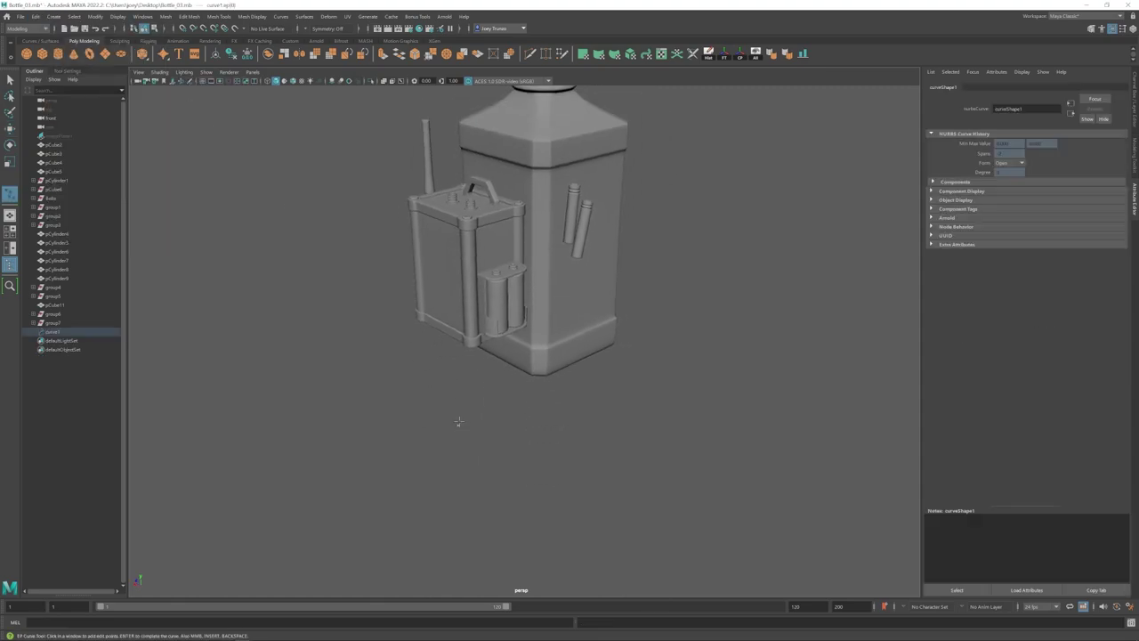
key(Return)
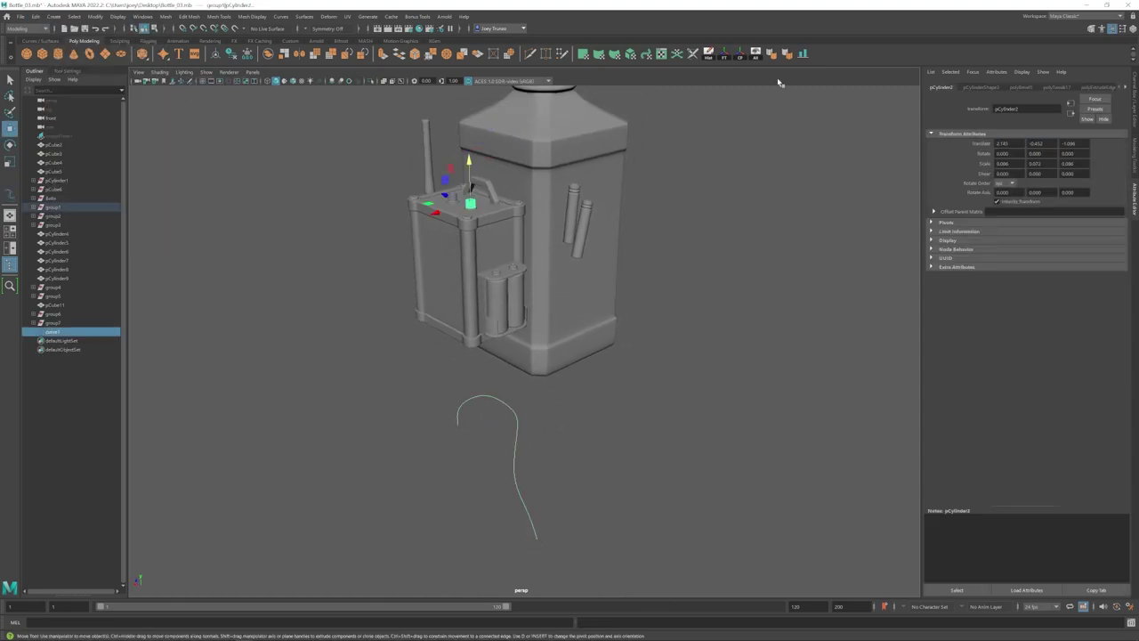
- Match the curve to the knob on the case's top and rotate it upright, to -45° in Y and -90° in Z
click(772, 54)
alt+middle_drag(529, 241, 571, 360)
alt+right_drag(571, 361, 600, 369)
click(570, 378)
alt+drag(569, 378, 539, 312)
alt+right_drag(538, 311, 516, 298)
key(e)
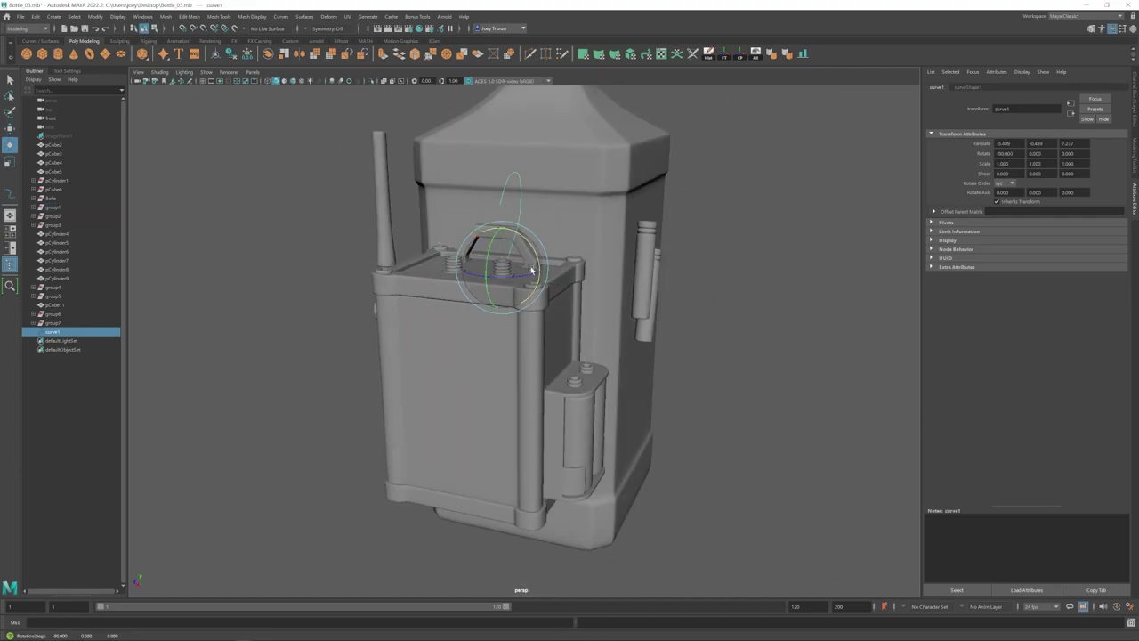
drag(513, 240, 522, 249)
key(w)
alt+drag(463, 306, 501, 292)
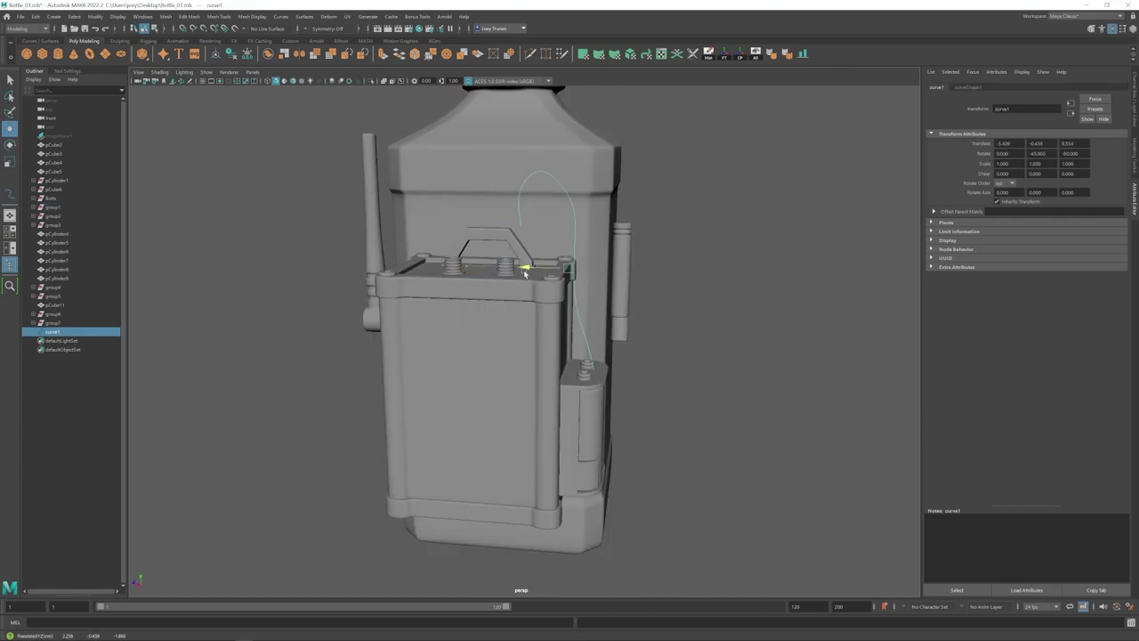
alt+drag(772, 279, 727, 285)
- Move the control vertices at the curve's lower end onto the terminal of the holder's outer cylinder
right_drag(727, 284, 686, 284)
alt+drag(686, 285, 465, 409)
drag(458, 343, 677, 356)
alt+right_drag(676, 356, 730, 383)
drag(704, 425, 608, 393)
drag(654, 423, 621, 405)
alt+middle_drag(602, 412, 594, 347)
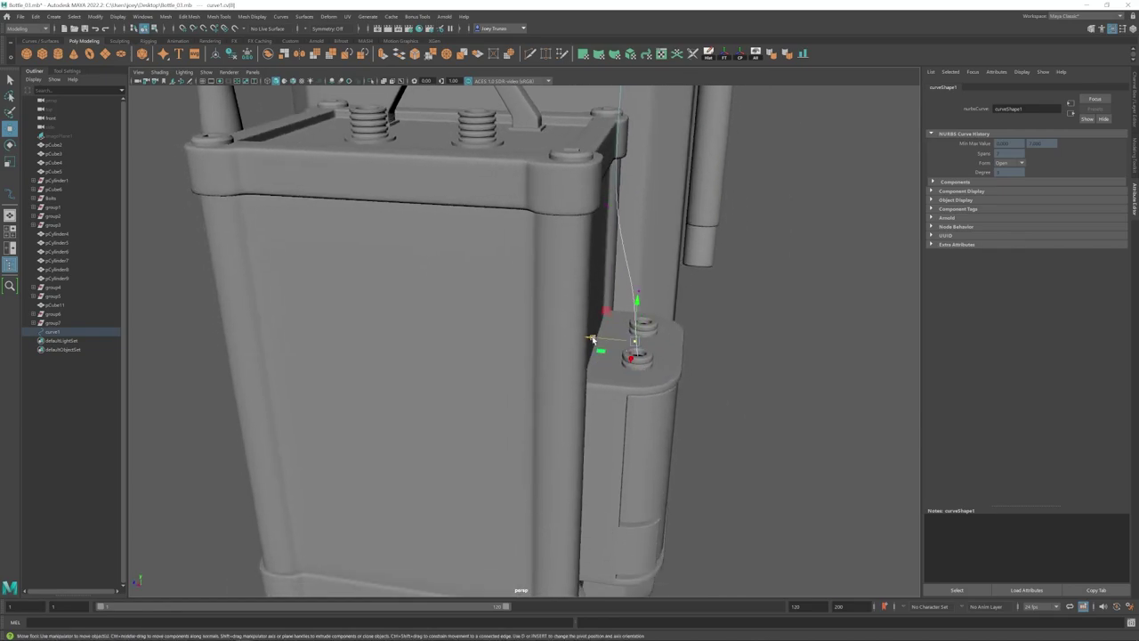
mouse_move(592, 344)
alt+mouse_down()
mouse_move(583, 363)
mouse_move(504, 347)
mouse_move(578, 338)
alt+mouse_up()
- Move the control vertices at the curve's upper end onto the ribbed knob on the case's top
alt+middle_drag(552, 267, 515, 377)
alt+right_drag(515, 378, 481, 365)
drag(590, 313, 479, 167)
drag(488, 287, 492, 302)
mouse_move(605, 343)
alt+mouse_down()
mouse_move(519, 360)
mouse_move(583, 342)
alt+mouse_up()
drag(575, 272, 550, 241)
alt+drag(605, 342, 578, 369)
- Adjust the curve's upper control vertices so the cable bends smoothly from the knob down to the holder
alt+right_drag(579, 369, 540, 378)
alt+drag(539, 378, 458, 288)
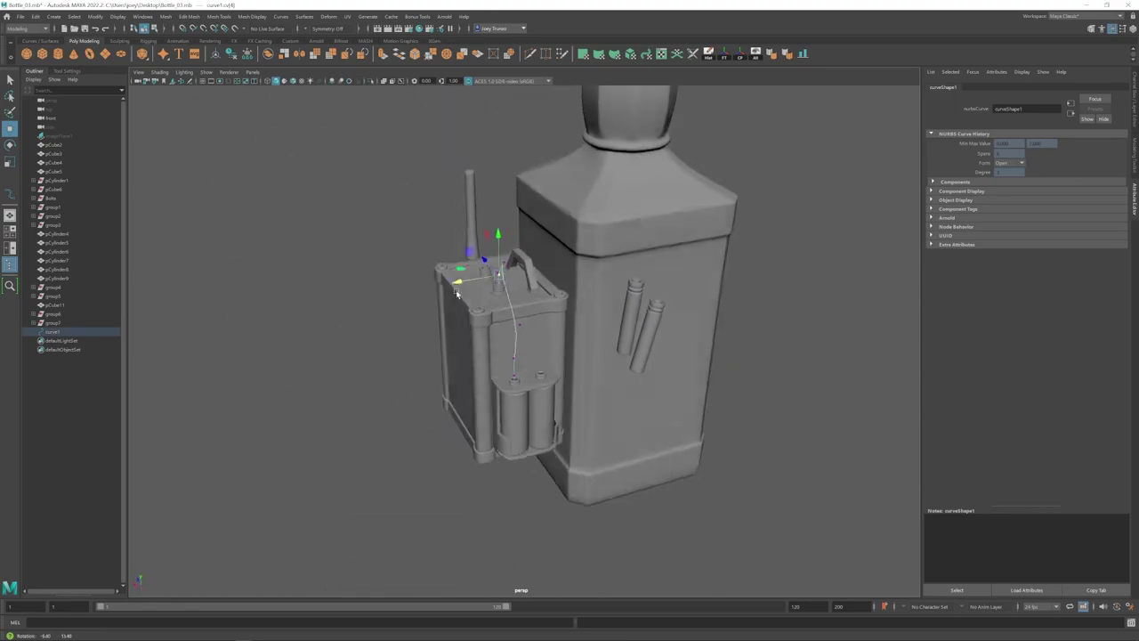
alt+right_drag(457, 287, 552, 330)
alt+middle_drag(552, 330, 555, 353)
click(523, 326)
drag(523, 279, 523, 283)
drag(501, 211, 500, 222)
alt+drag(500, 229, 605, 298)
alt+right_drag(605, 298, 525, 267)
alt+drag(525, 266, 463, 281)
- Return to object selection, duplicate the cable curve and offset the copy towards the holder's second terminal
click(605, 377)
alt+right_drag(605, 377, 685, 391)
right_drag(520, 317, 572, 265)
alt+drag(571, 265, 533, 305)
right_drag(252, 183, 209, 183)
click(524, 300)
alt+drag(499, 294, 444, 359)
drag(445, 406, 411, 361)
- Edit the copied curve's control vertices so it runs between the second knob and the holder's second terminal
click(471, 283)
alt+drag(460, 288, 488, 282)
alt+drag(488, 284, 537, 254)
drag(473, 264, 491, 263)
alt+drag(556, 334, 501, 340)
click(533, 368)
drag(492, 370, 481, 370)
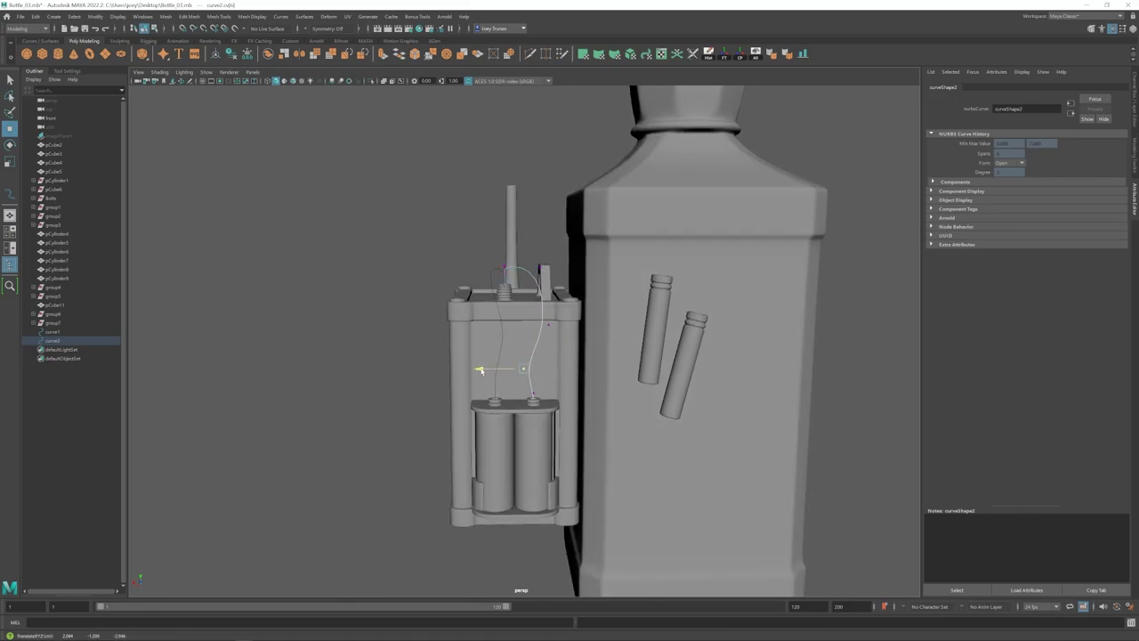
- Shape the arch of the second cable curve by repositioning its upper control vertices above the case
drag(484, 269, 482, 269)
alt+drag(483, 268, 521, 264)
drag(549, 220, 550, 232)
alt+drag(550, 231, 583, 242)
click(521, 282)
drag(488, 247, 492, 259)
alt+drag(491, 259, 437, 270)
mouse_move(498, 252)
mouse_down()
mouse_move(577, 262)
mouse_move(589, 251)
mouse_move(503, 242)
mouse_up()
- Fine-tune the height of the second cable curve's upper vertex above its knob and return to object selection
alt+drag(502, 242, 445, 282)
alt+right_drag(445, 281, 415, 293)
alt+drag(415, 293, 506, 323)
alt+right_drag(505, 323, 539, 313)
click(464, 288)
drag(462, 244, 462, 250)
alt+drag(462, 250, 478, 335)
alt+middle_drag(479, 334, 462, 338)
click(683, 336)
scroll(518, 344, up, 5)
click(466, 283)
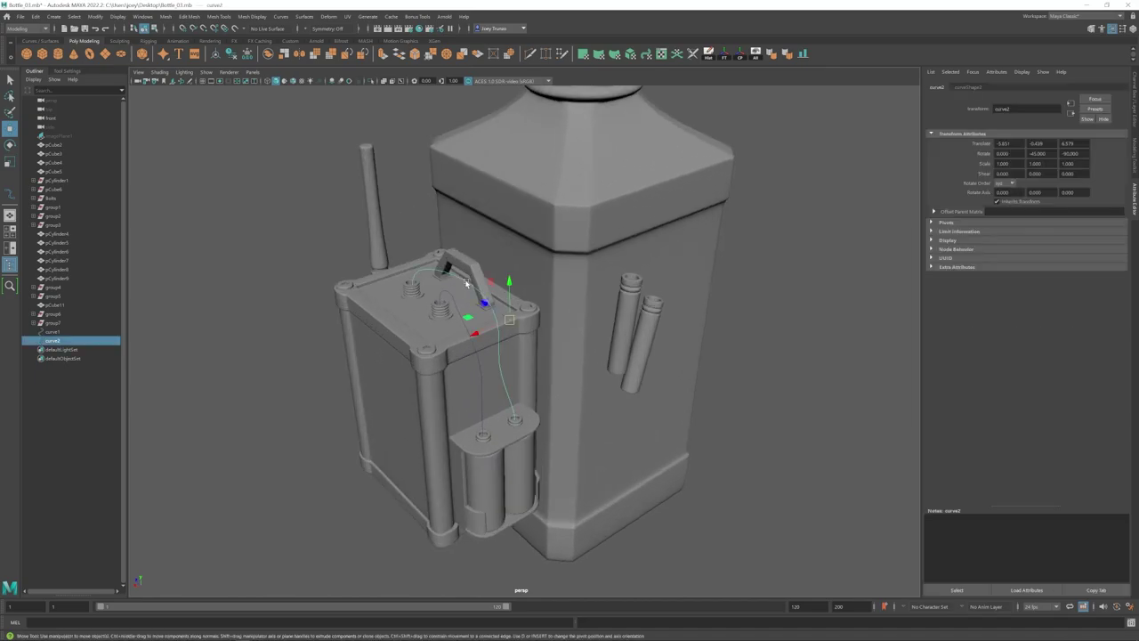
- Refine the upper bend of the first cable curve by adjusting its control vertices near the case's top
click(446, 299)
alt+drag(446, 299, 436, 276)
alt+drag(444, 329, 517, 293)
right_drag(516, 293, 458, 294)
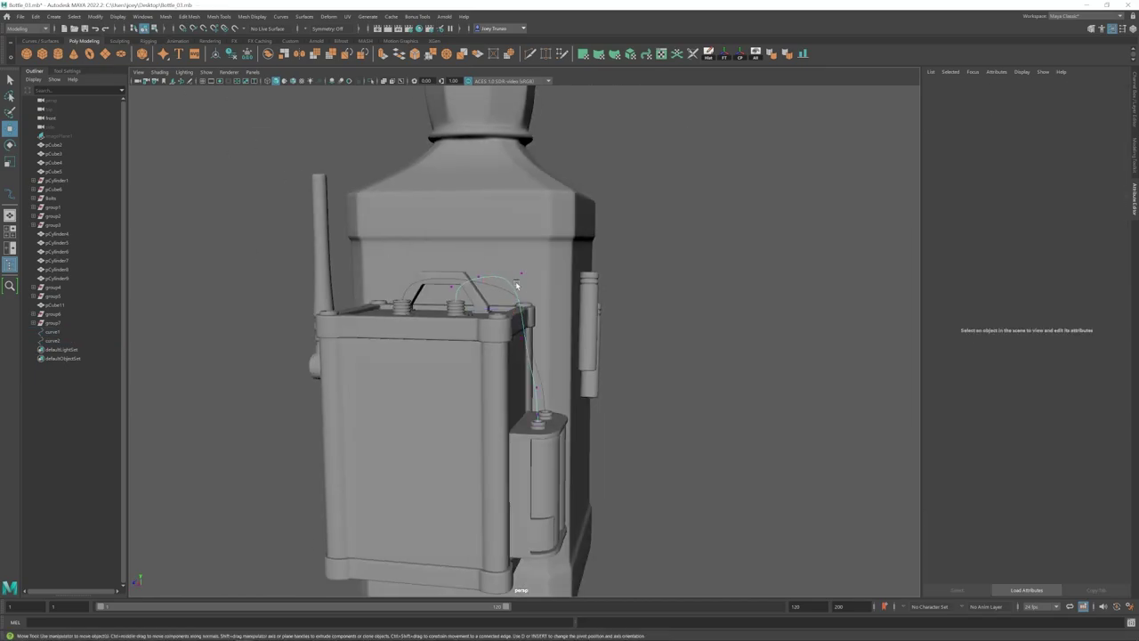
click(519, 287)
alt+drag(519, 288, 473, 298)
alt+drag(404, 349, 544, 293)
click(698, 342)
scroll(698, 343, down, 3)
alt+drag(698, 356, 488, 354)
scroll(488, 354, up, 5)
click(473, 255)
alt+drag(414, 258, 534, 294)
scroll(623, 374, down, 4)
click(643, 386)
alt+drag(643, 387, 578, 380)
- Create a Sweep Mesh along the first cable curve with its interpolation precision set to 100
click(487, 360)
click(54, 17)
click(74, 97)
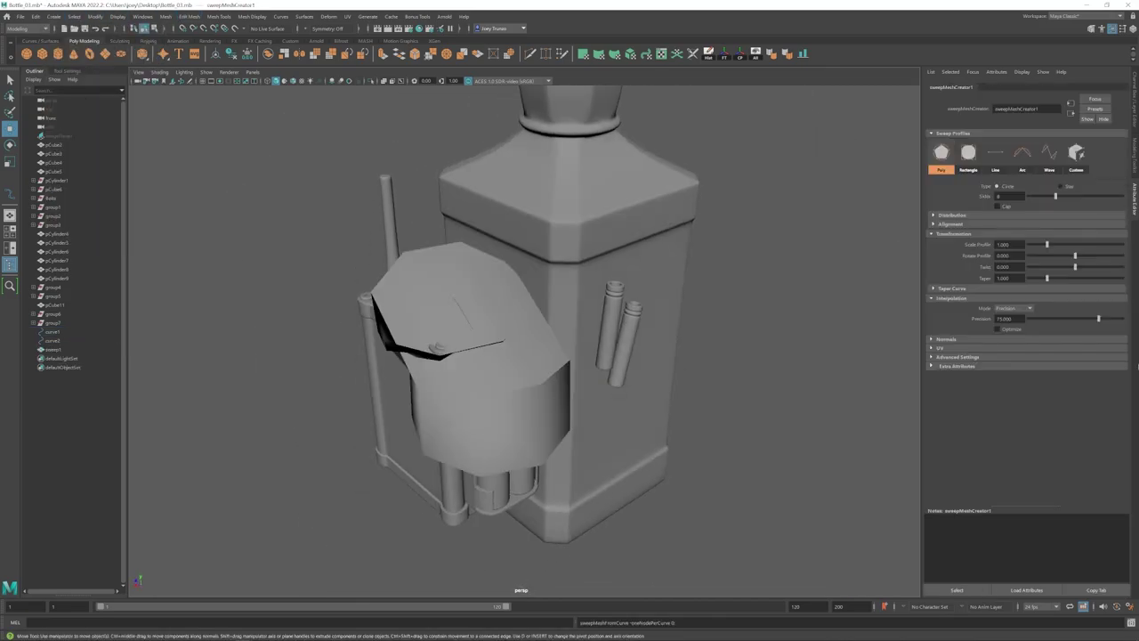
drag(1099, 318, 1123, 319)
- Reduce the sweep's Scale Profile until the mesh is a thin cable fitting between the knob and the terminal
drag(1047, 245, 1029, 245)
scroll(537, 392, down, 2)
alt+drag(537, 392, 532, 354)
drag(1028, 244, 1030, 244)
mouse_move(518, 324)
alt+mouse_down()
mouse_move(510, 341)
mouse_move(512, 320)
alt+mouse_up()
scroll(537, 399, up, 5)
scroll(578, 396, down, 4)
mouse_move(654, 391)
alt+mouse_down()
mouse_move(630, 383)
mouse_move(655, 371)
alt+mouse_up()
scroll(630, 383, down, 2)
scroll(664, 376, down, 4)
scroll(655, 371, up, 4)
- Enter a small Scale Profile for the first cable's sweep, then select the cable and reopen its sweep creator settings
click(1009, 245)
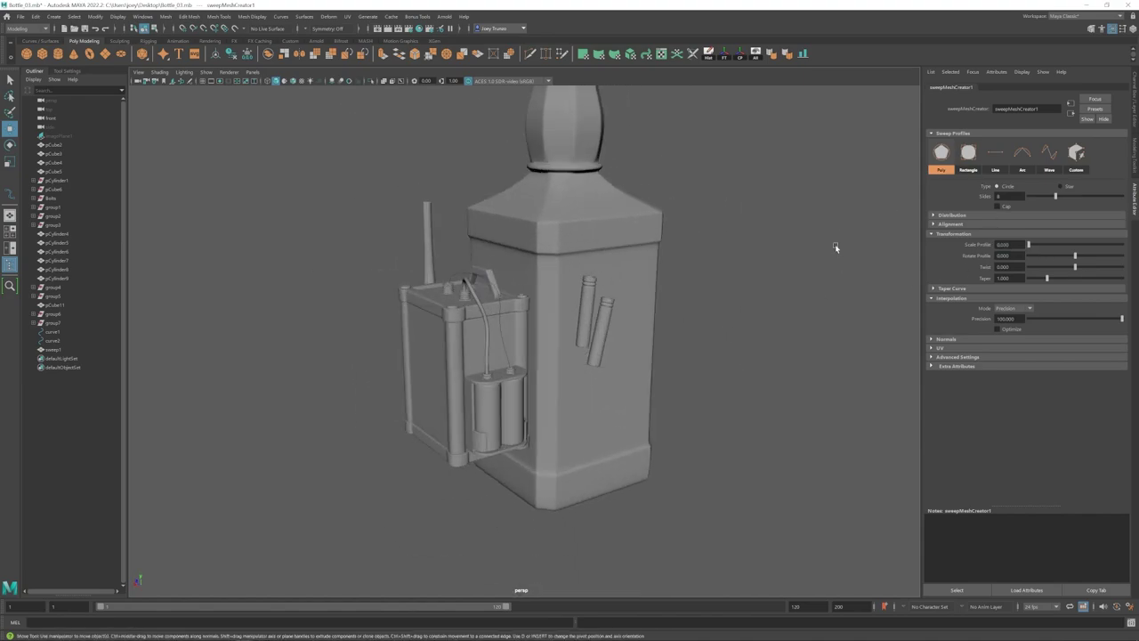
scroll(462, 277, up, 4)
click(454, 277)
scroll(466, 267, down, 2)
click(1017, 89)
alt+middle_drag(512, 333, 513, 343)
scroll(514, 343, down, 1)
alt+drag(513, 343, 440, 332)
scroll(440, 332, down, 1)
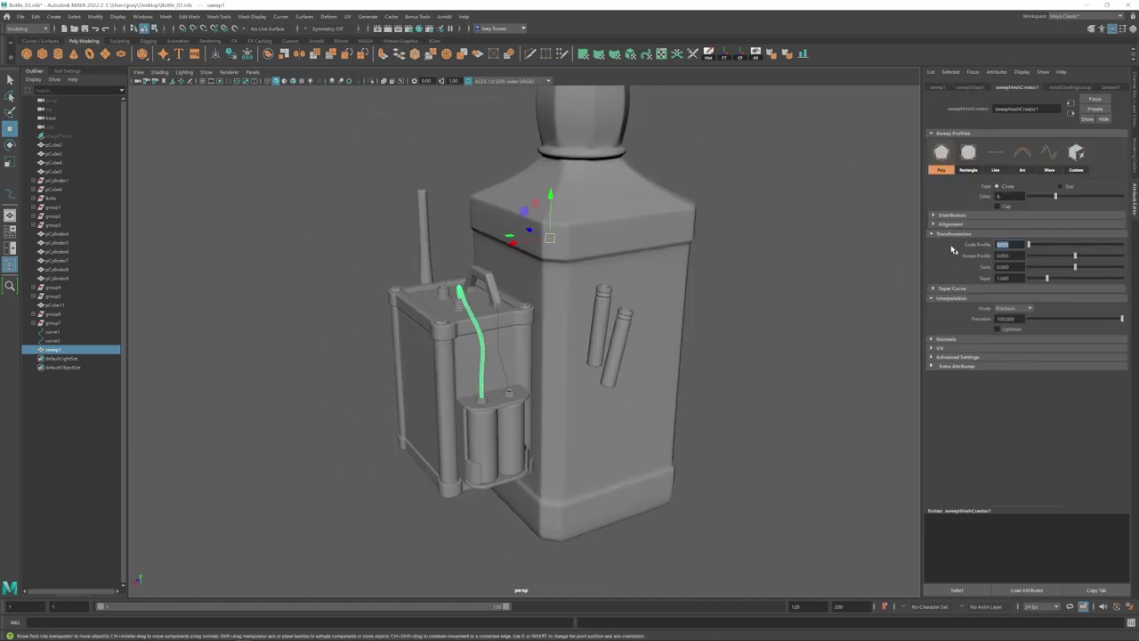
- Create a Sweep Mesh along the second cable curve with Scale Profile 0.025 and precision 100
click(495, 301)
click(498, 333)
click(38, 17)
mouse_move(53, 17)
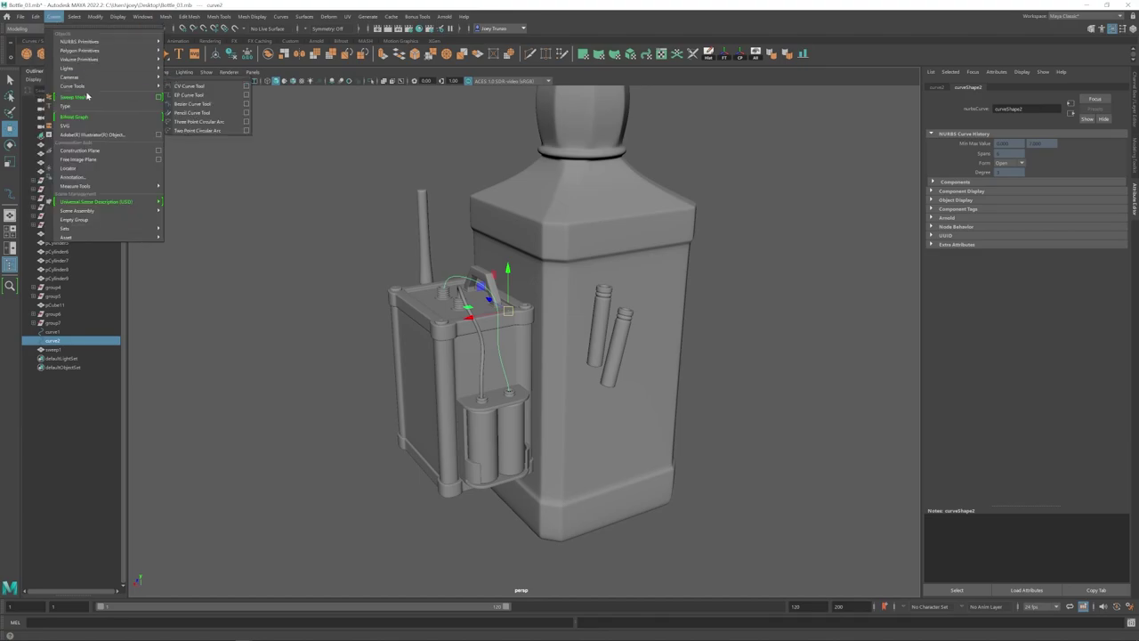
click(86, 95)
text(0.025)
key(Return)
scroll(333, 370, down, 4)
alt+drag(499, 376, 537, 382)
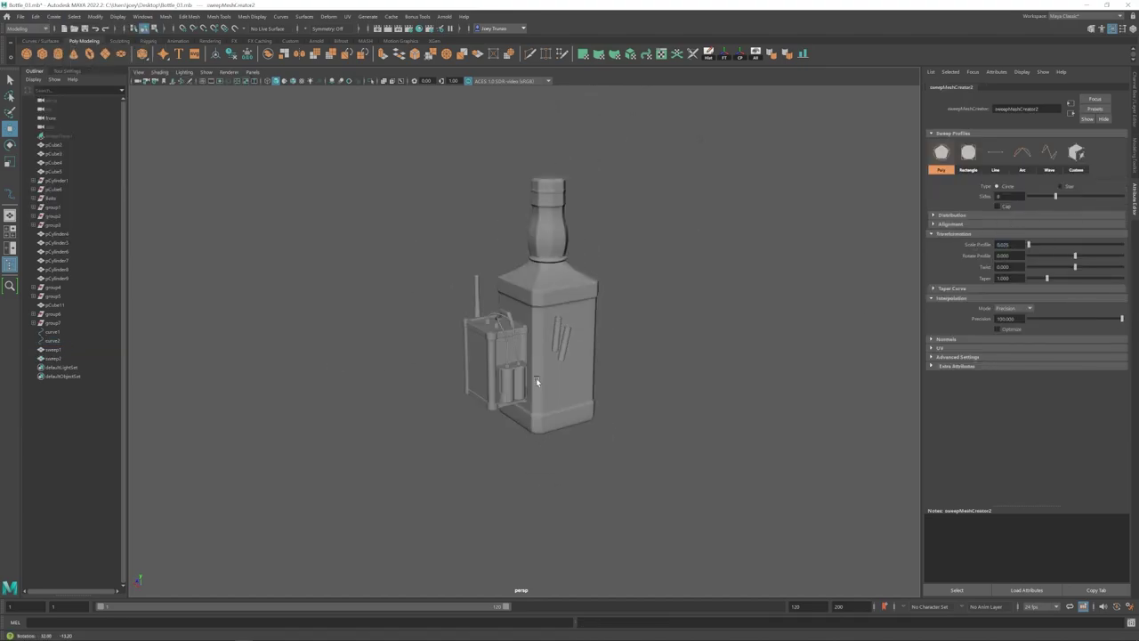
- Draw an S-shaped curve with the EF Curve Tool on the grid in front of the bottle and case
scroll(537, 382, up, 4)
click(53, 17)
click(190, 95)
scroll(392, 338, down, 4)
alt+drag(409, 356, 436, 405)
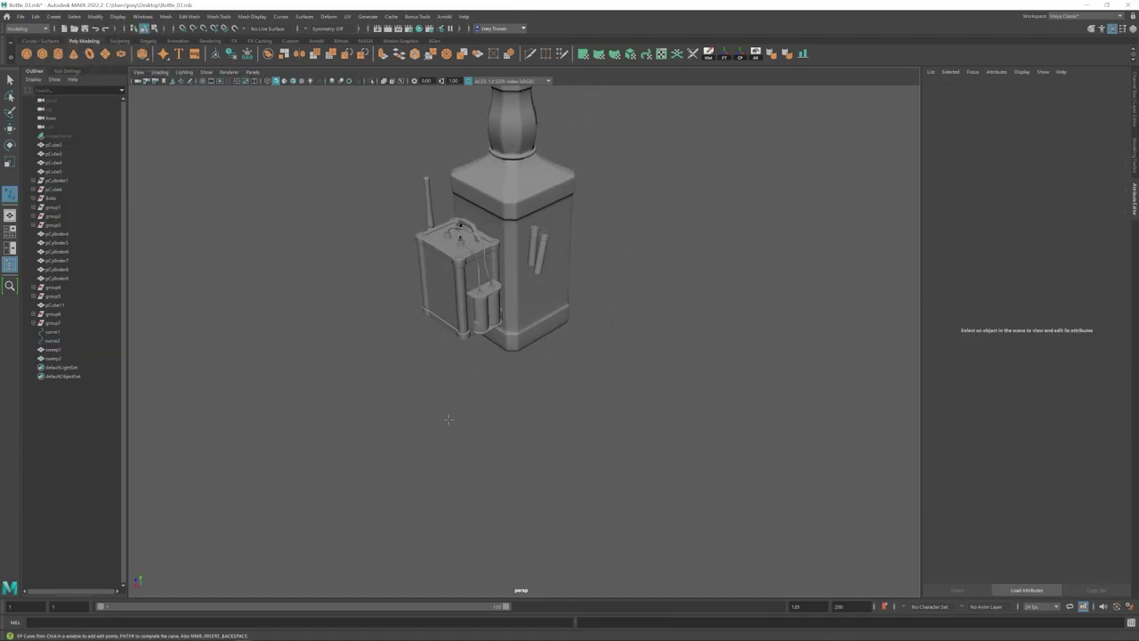
click(449, 421)
click(463, 448)
click(507, 454)
click(536, 415)
click(537, 369)
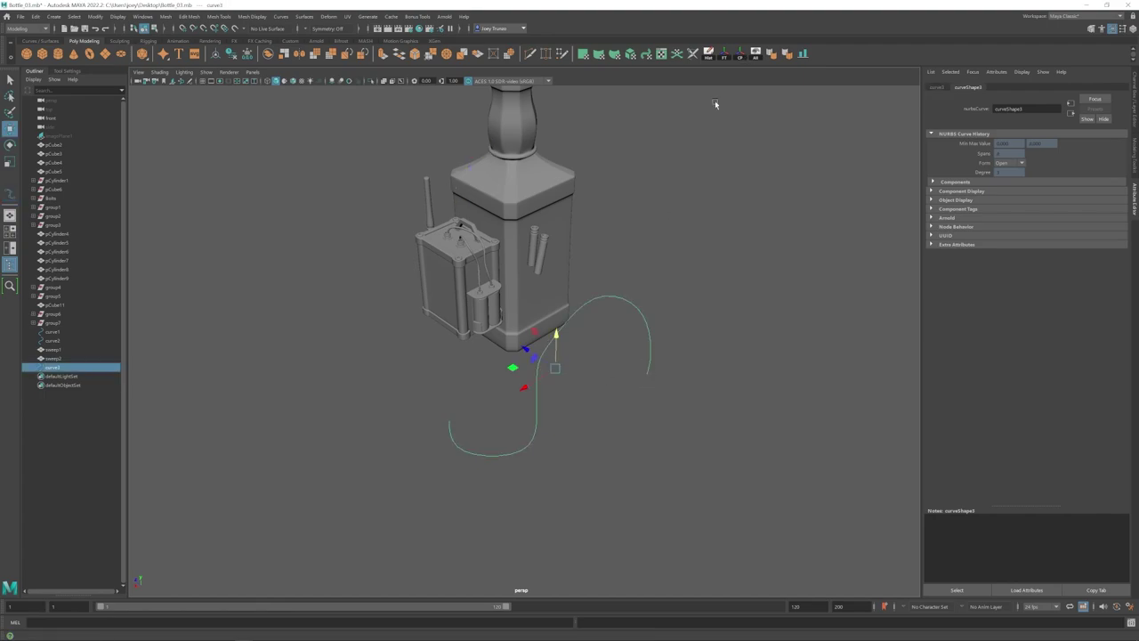
- Raise the new curve, rotate it upright and move it beside the case along the bottle's side
drag(556, 334, 557, 222)
alt+drag(534, 267, 641, 250)
key(e)
drag(724, 237, 731, 284)
alt+drag(756, 290, 653, 288)
alt+drag(382, 271, 570, 281)
key(w)
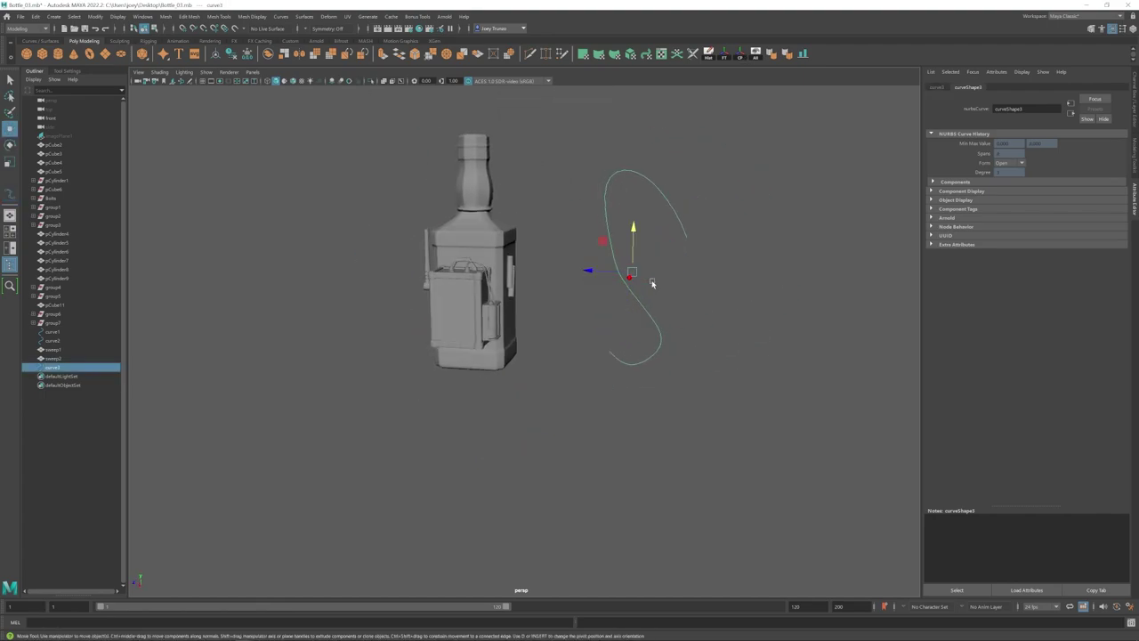
alt+drag(653, 284, 418, 292)
drag(436, 252, 641, 265)
key(r)
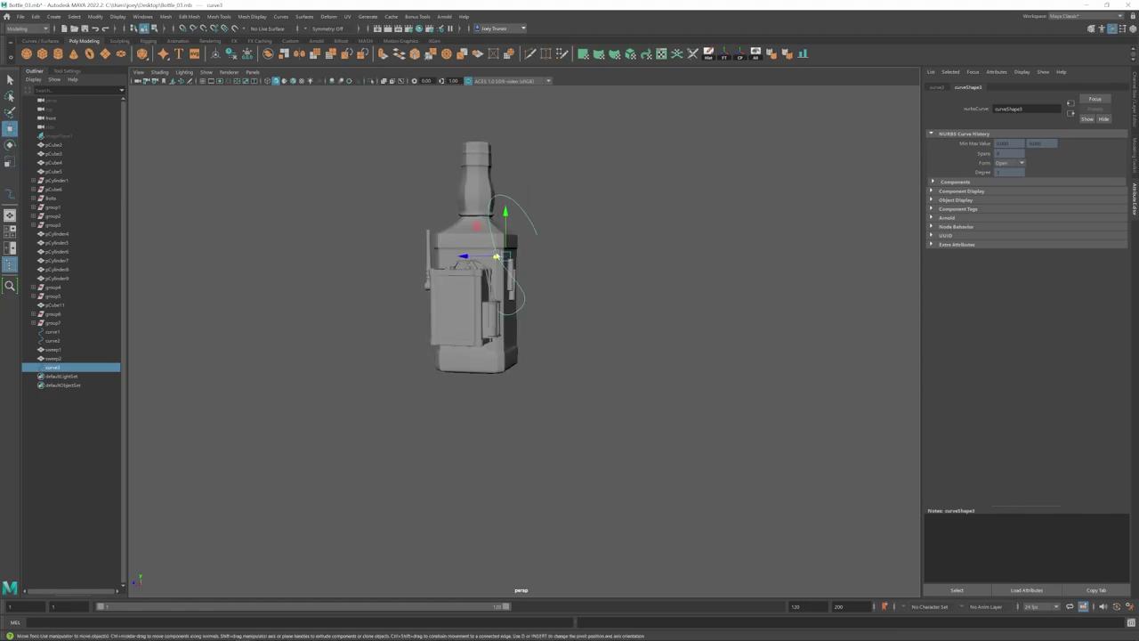
- Move the long curve's lower end vertices up to the first threaded terminal beneath the case
right_drag(521, 352, 476, 352)
scroll(516, 347, up, 2)
drag(528, 358, 502, 378)
mouse_move(485, 334)
mouse_down()
mouse_move(452, 309)
mouse_move(488, 331)
mouse_up()
scroll(471, 329, up, 4)
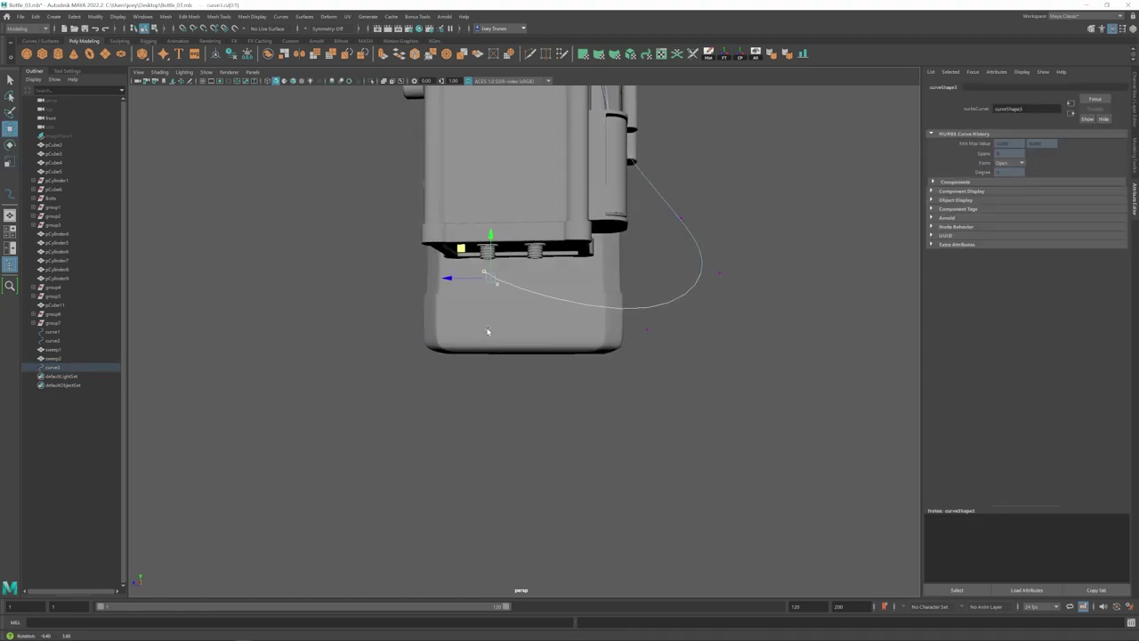
drag(574, 374, 576, 376)
alt+drag(576, 377, 532, 331)
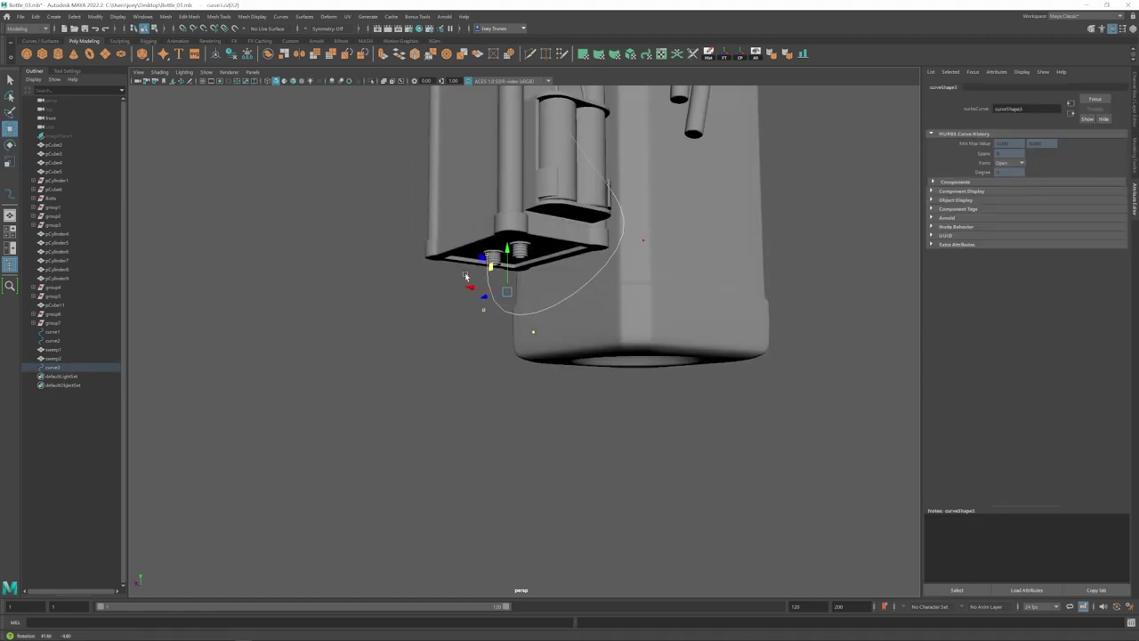
- Reposition the long curve's lower bend vertices so it runs from beneath the case around the cylinder holder
drag(470, 284, 373, 386)
scroll(439, 348, down, 3)
drag(490, 366, 525, 360)
mouse_move(546, 345)
mouse_down()
mouse_move(546, 331)
mouse_move(621, 356)
mouse_move(555, 352)
mouse_up()
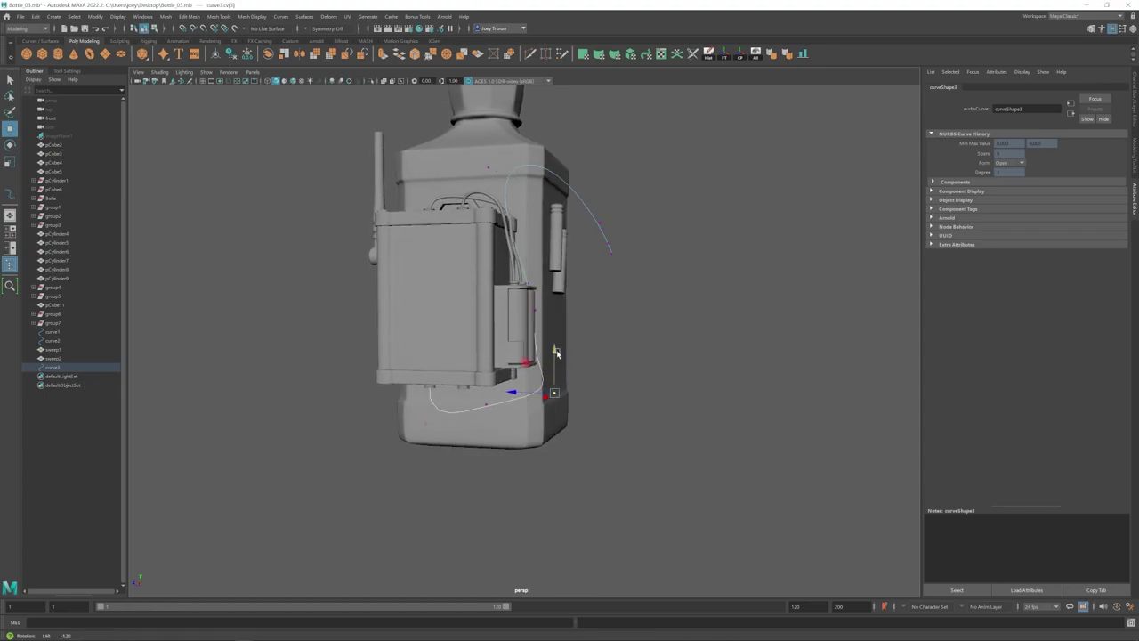
- Move the long curve's upper vertices to arch over the bottle's side toward the two mounted cylinders
alt+drag(487, 379, 400, 374)
drag(400, 188, 476, 307)
alt+drag(445, 293, 462, 325)
drag(364, 180, 458, 352)
alt+drag(458, 338, 489, 363)
key(e)
alt+drag(489, 363, 509, 329)
key(w)
drag(467, 287, 583, 265)
alt+drag(583, 265, 525, 233)
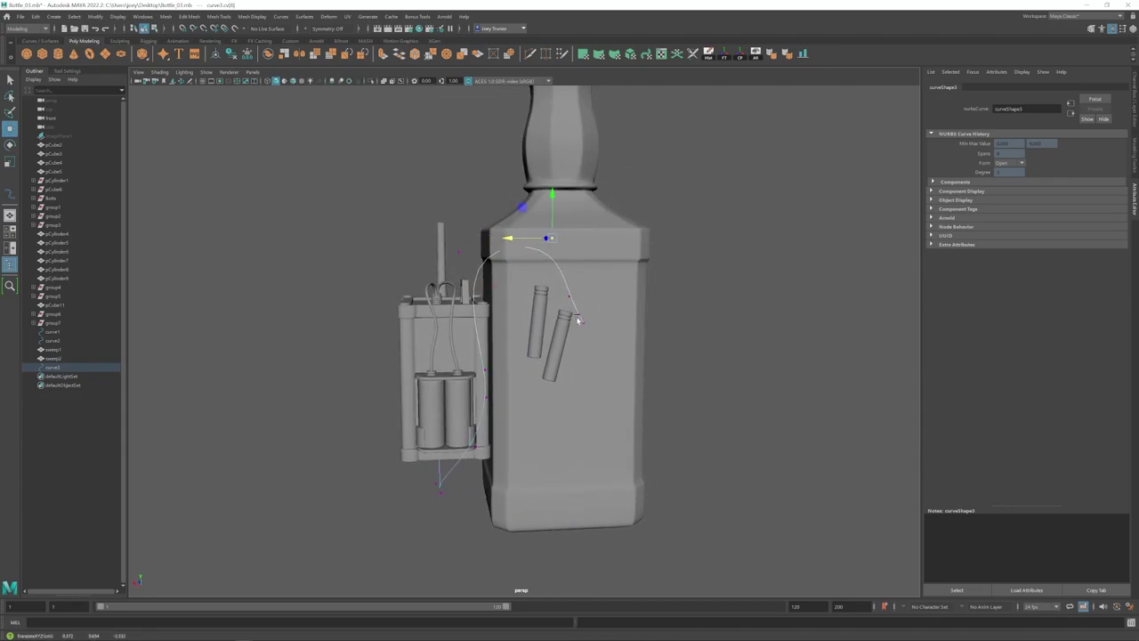
- Shift the long curve's two middle vertices against the bottle's edge and scale them apart vertically
alt+drag(546, 356, 468, 324)
scroll(499, 303, down, 4)
click(465, 303)
drag(474, 372, 511, 406)
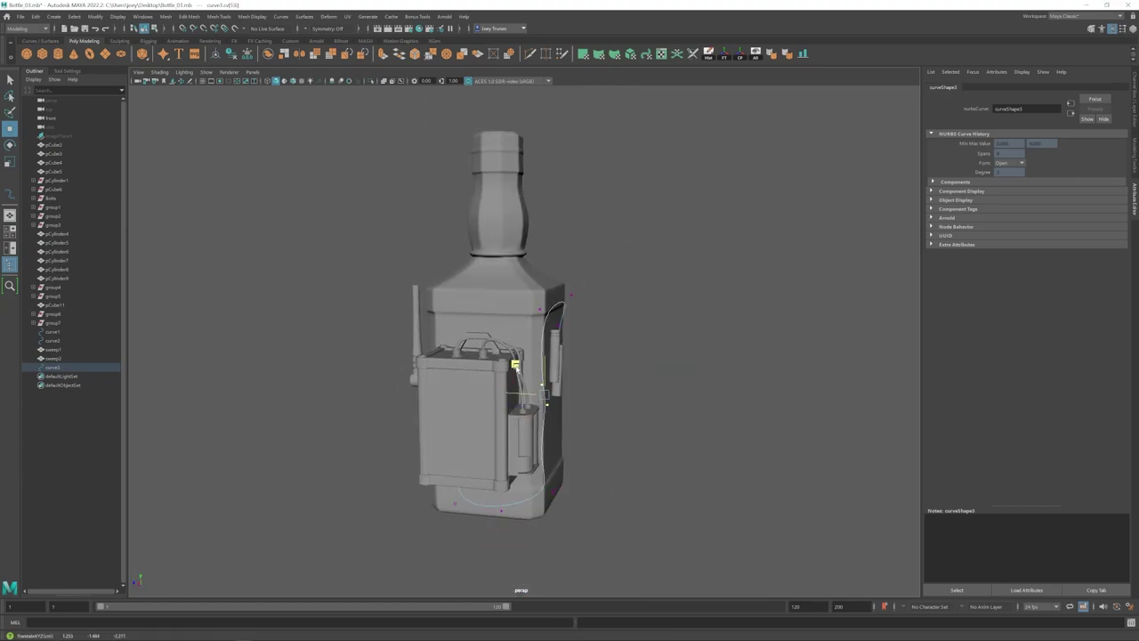
alt+drag(598, 429, 545, 426)
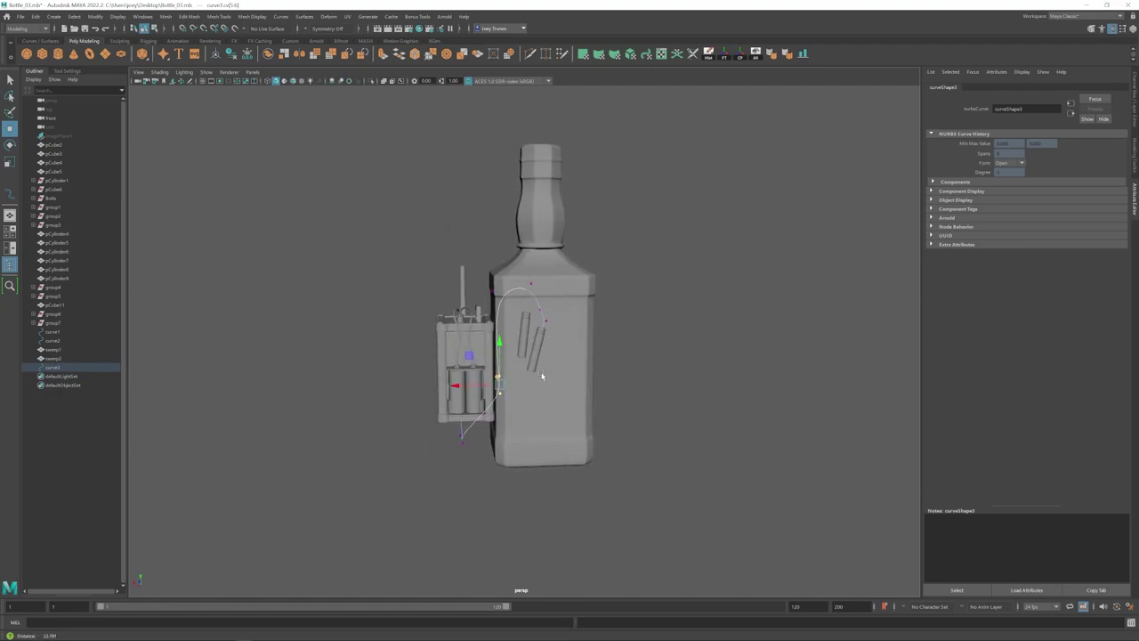
alt+drag(477, 316, 546, 394)
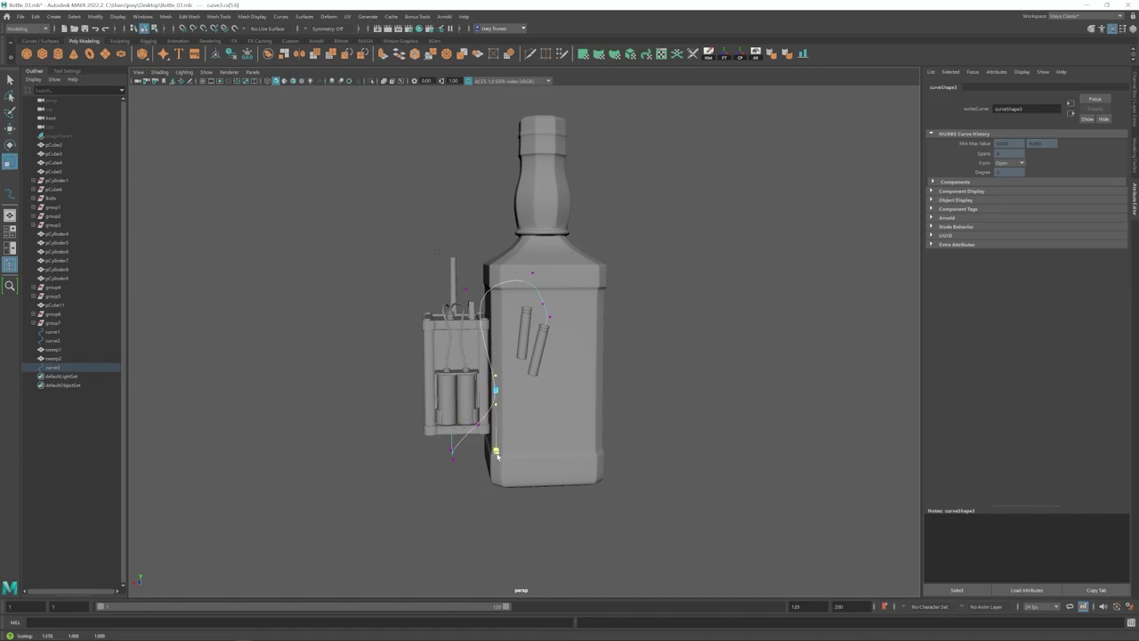
alt+drag(495, 346, 498, 374)
- Refine the long curve's lower loop and move its upper end vertices onto the top of the right-hand bottle cylinder
alt+middle_drag(498, 373, 471, 303)
scroll(470, 316, up, 4)
click(469, 327)
alt+drag(469, 326, 488, 382)
click(469, 336)
scroll(474, 360, down, 4)
scroll(587, 330, up, 4)
alt+drag(548, 328, 533, 400)
click(574, 356)
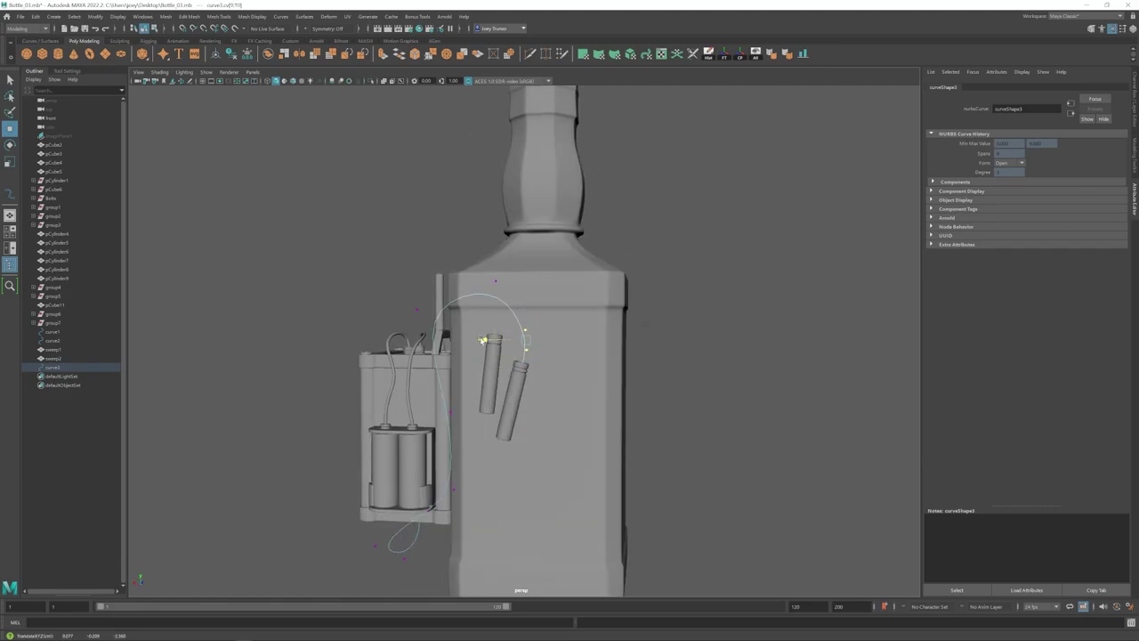
click(482, 365)
alt+drag(481, 365, 506, 409)
click(485, 369)
alt+middle_drag(485, 369, 483, 293)
- Duplicate the long cable curve and move the copy's upper vertices toward the left-hand bottle cylinder
key(ctrl+d)
alt+drag(483, 356, 538, 347)
alt+drag(538, 347, 511, 404)
right_drag(511, 404, 469, 402)
drag(569, 311, 503, 223)
alt+drag(480, 311, 519, 374)
drag(534, 301, 504, 302)
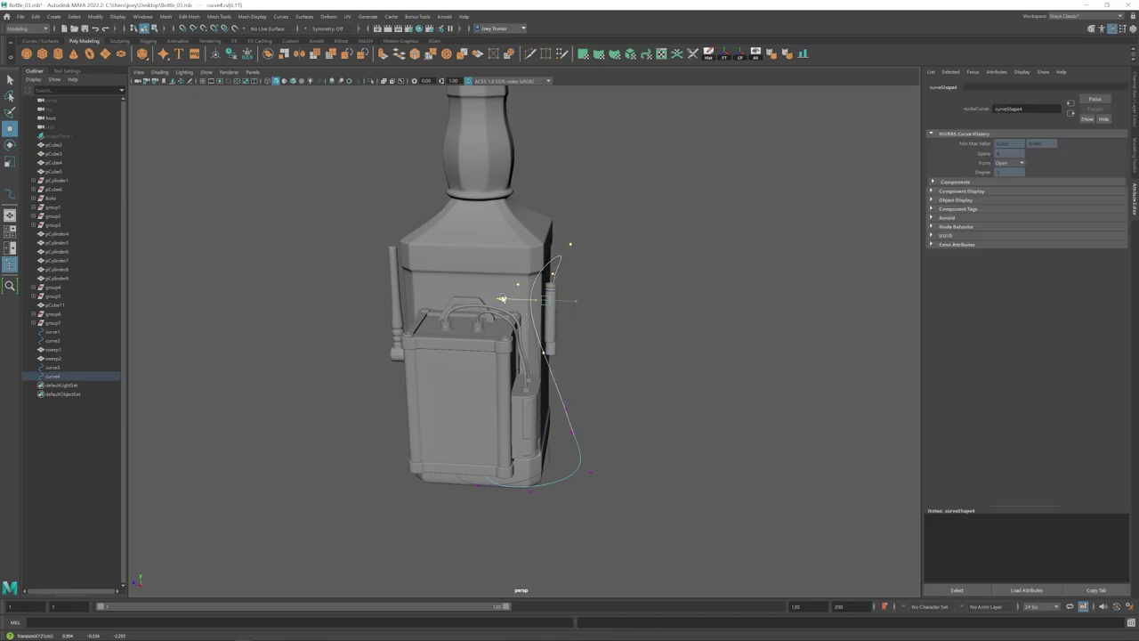
- Raise the copied curve's upper bend and select its middle vertex beside the cylinder holder for adjustment
alt+drag(547, 342, 525, 307)
drag(519, 242, 519, 229)
alt+drag(525, 276, 441, 283)
drag(458, 383, 478, 402)
mouse_move(534, 391)
alt+mouse_down()
mouse_move(503, 391)
mouse_move(545, 399)
alt+mouse_up()
alt+drag(544, 399, 579, 391)
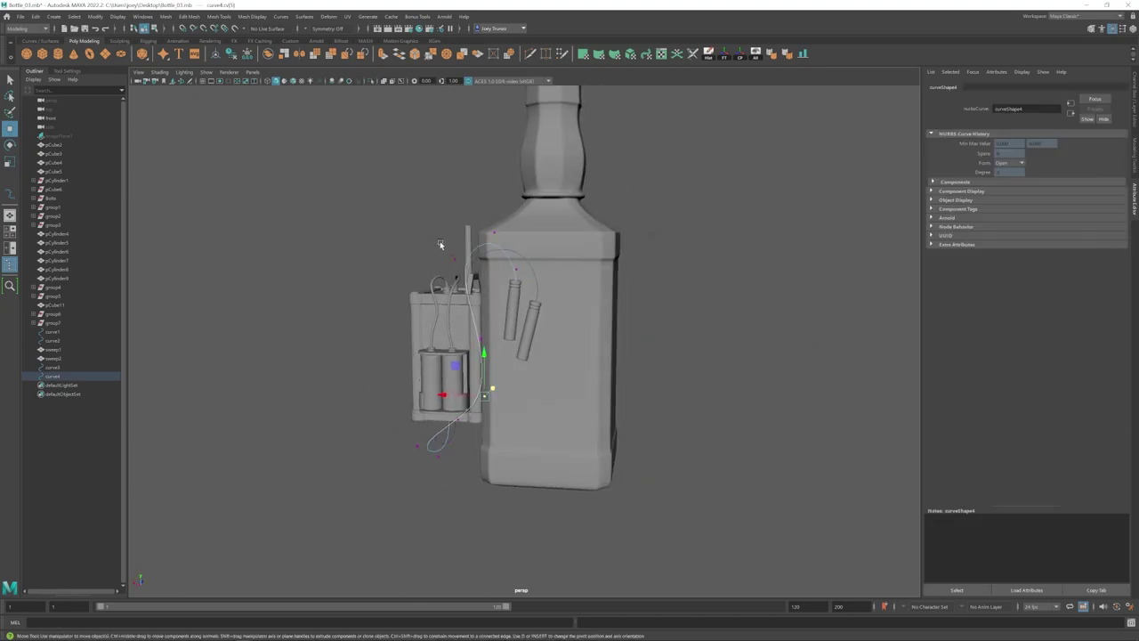
- Reposition the copied curve's upper bend and middle vertices to route it between the case and bottle
alt+drag(384, 274, 405, 279)
drag(428, 217, 512, 307)
drag(525, 360, 487, 360)
alt+drag(516, 363, 503, 335)
drag(529, 329, 495, 340)
alt+drag(495, 340, 427, 345)
mouse_move(477, 384)
mouse_down()
mouse_move(497, 404)
mouse_move(465, 396)
mouse_up()
alt+drag(465, 396, 593, 415)
- Refine the long cable curves' vertices around the bottle cylinders and along the case to separate their paths
scroll(511, 395, down, 2)
alt+drag(605, 377, 575, 383)
drag(575, 354, 535, 366)
alt+drag(535, 365, 510, 416)
click(627, 413)
drag(468, 261, 575, 345)
drag(567, 371, 447, 317)
alt+drag(449, 320, 411, 308)
drag(431, 380, 481, 402)
drag(430, 371, 432, 375)
- Adjust the original long curve's upper bend vertex between the case and the bottle's shoulder
alt+drag(475, 296, 532, 319)
click(513, 317)
drag(488, 338, 552, 261)
alt+drag(526, 304, 501, 331)
scroll(525, 379, down, 4)
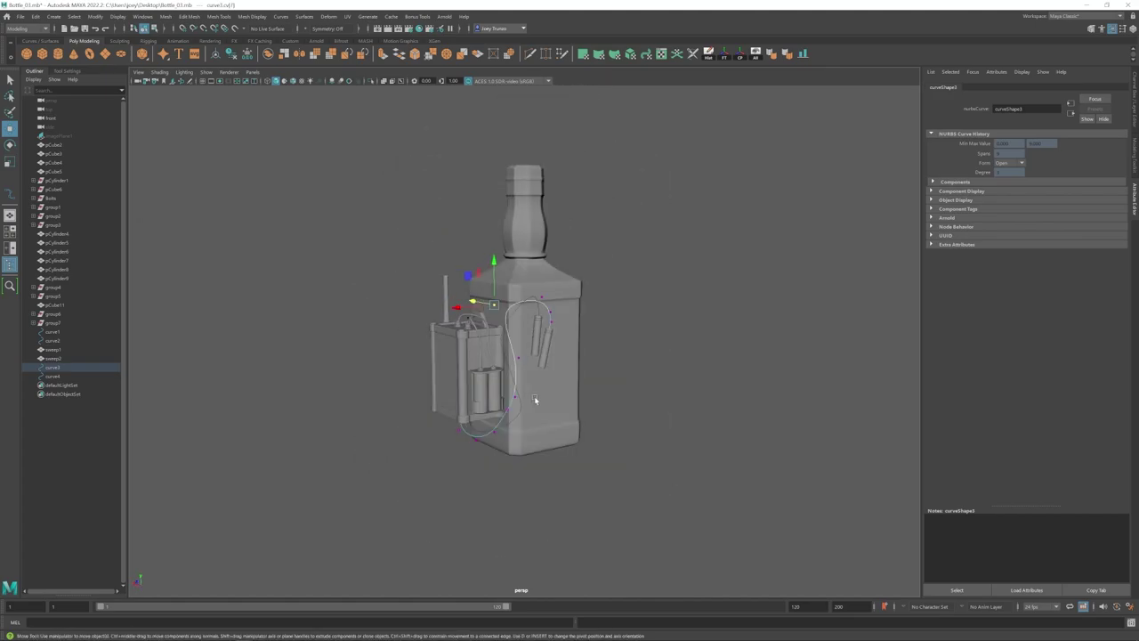
- Fine-tune the long curves' remaining bends, return to object selection and select the copied curve
alt+drag(537, 398, 572, 401)
click(572, 400)
alt+middle_drag(572, 401, 562, 359)
alt+drag(561, 360, 543, 347)
scroll(543, 343, up, 3)
right_drag(541, 290, 480, 254)
alt+drag(534, 267, 504, 270)
click(475, 269)
alt+drag(445, 292, 413, 289)
drag(466, 230, 463, 226)
mouse_move(455, 295)
alt+mouse_down()
mouse_move(513, 300)
mouse_move(468, 302)
alt+mouse_up()
click(507, 214)
alt+drag(458, 184, 515, 214)
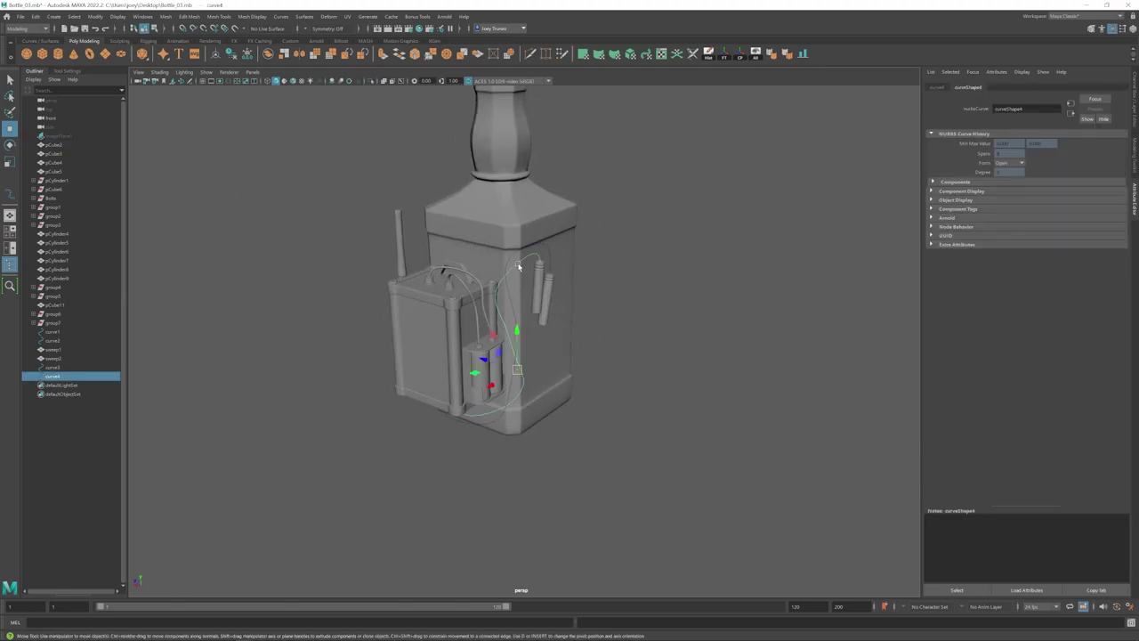
- Create a Sweep Mesh along the copied long curve with a thin Scale Profile and precision 100
click(54, 16)
click(85, 103)
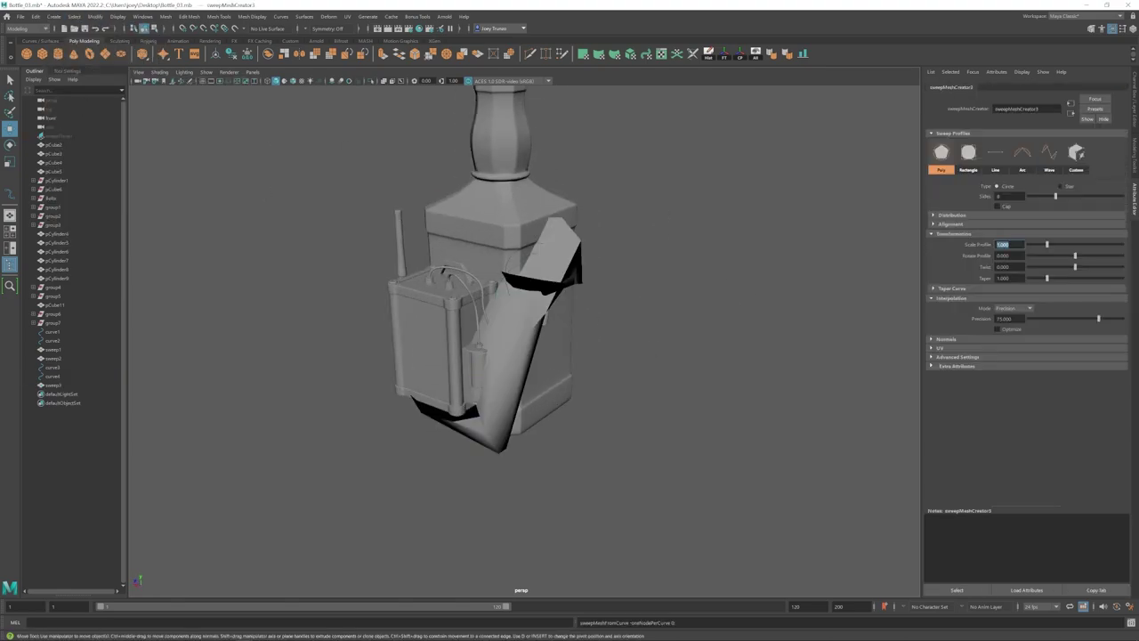
drag(1099, 320, 1125, 320)
alt+drag(614, 317, 567, 323)
alt+right_drag(568, 323, 544, 367)
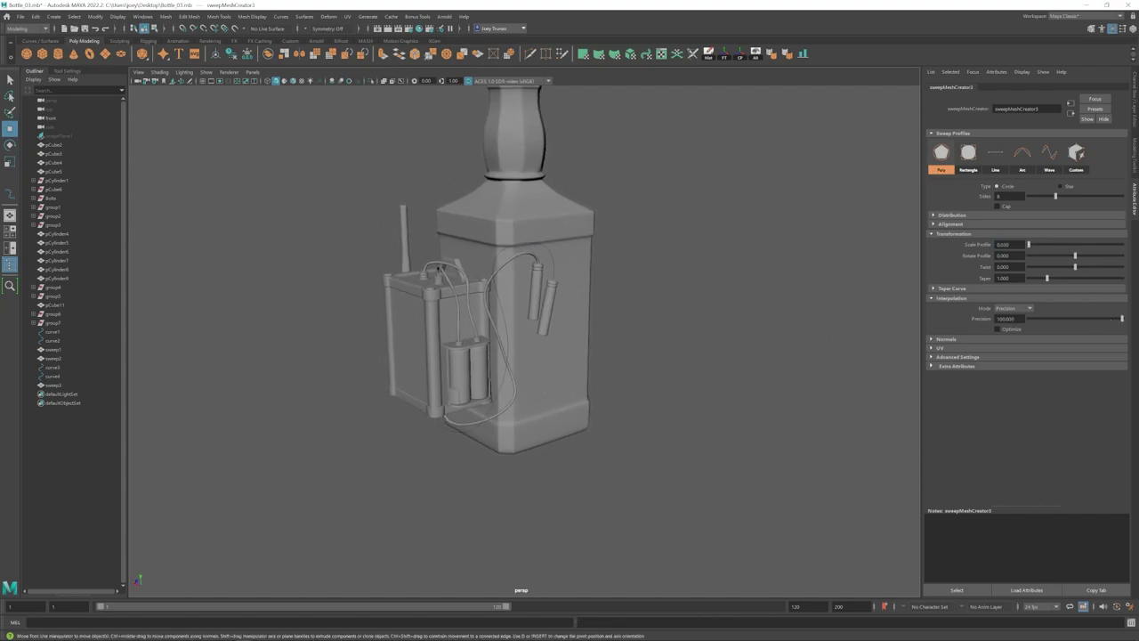
- Create a Sweep Mesh along the original long curve with Scale Profile 0.03 and precision 100
click(532, 243)
click(54, 16)
click(83, 101)
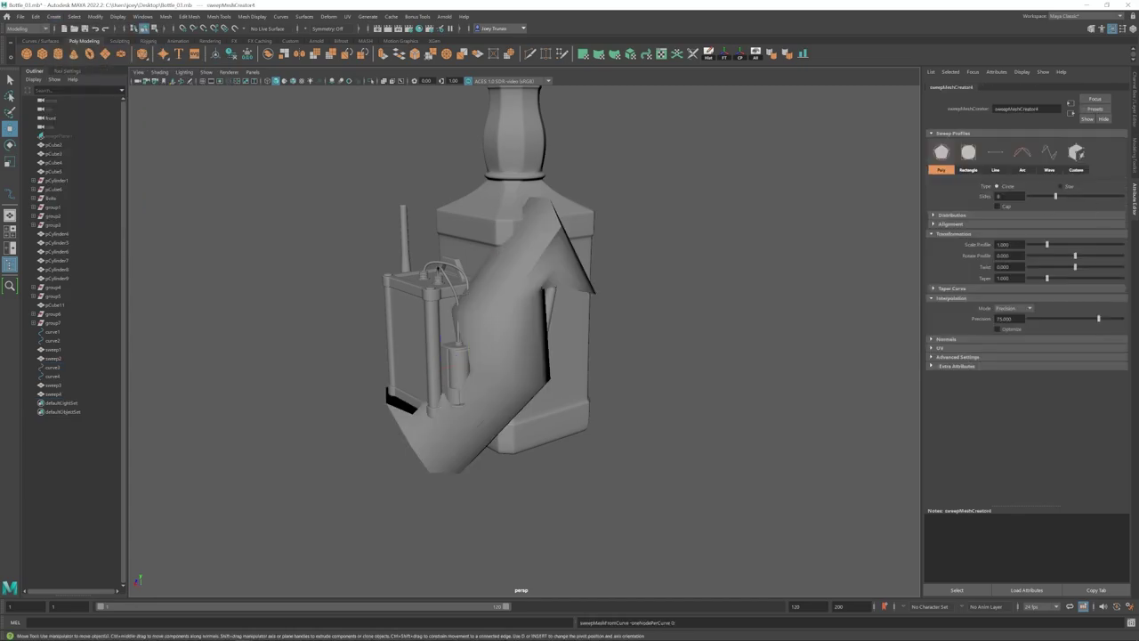
text(0.03)
key(Return)
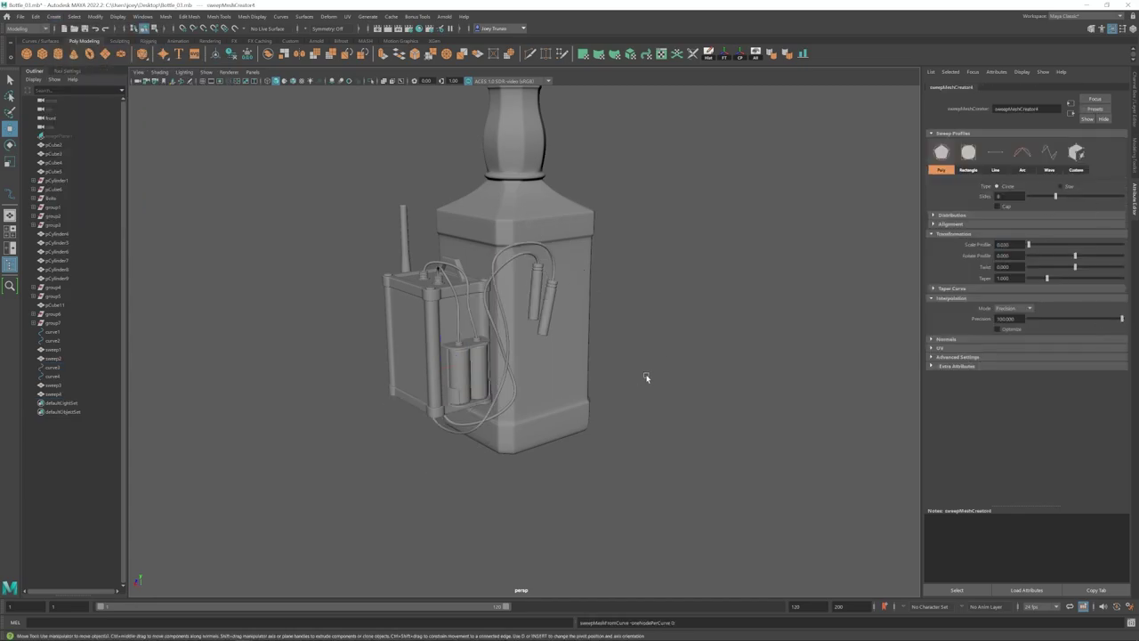
- Match the case-top cable's Scale Profile to the long cables, then deselect it and inspect the cables from around the case
click(463, 277)
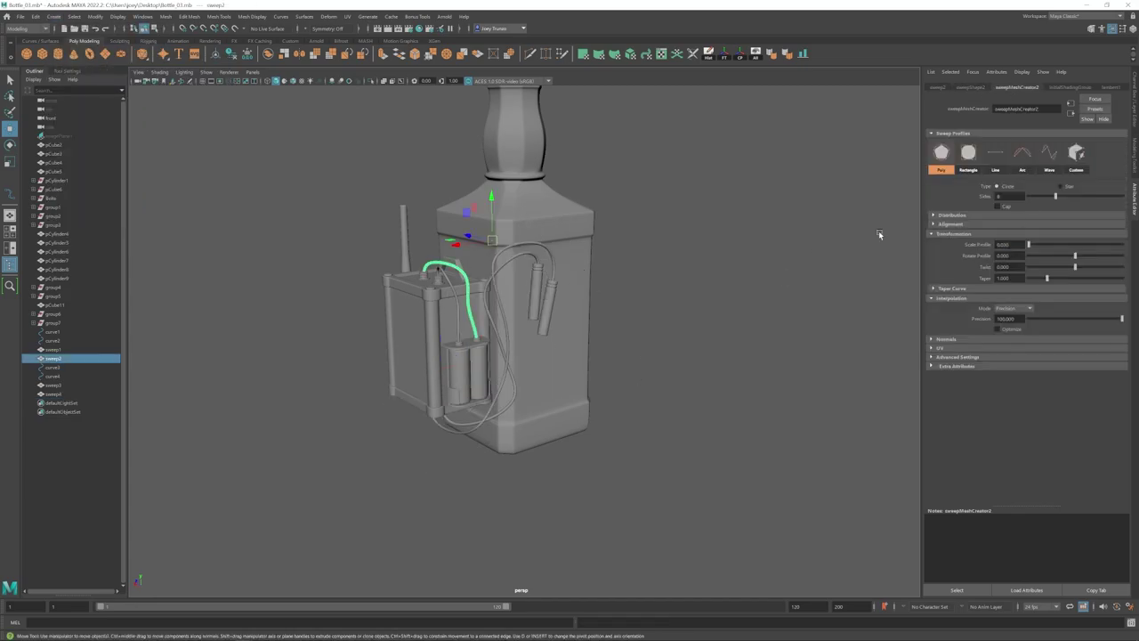
click(778, 272)
alt+right_drag(778, 271, 499, 360)
mouse_move(499, 361)
alt+mouse_down()
mouse_move(528, 371)
mouse_move(426, 369)
mouse_move(486, 374)
alt+mouse_up()
alt+right_drag(486, 374, 587, 388)
alt+drag(588, 387, 553, 394)
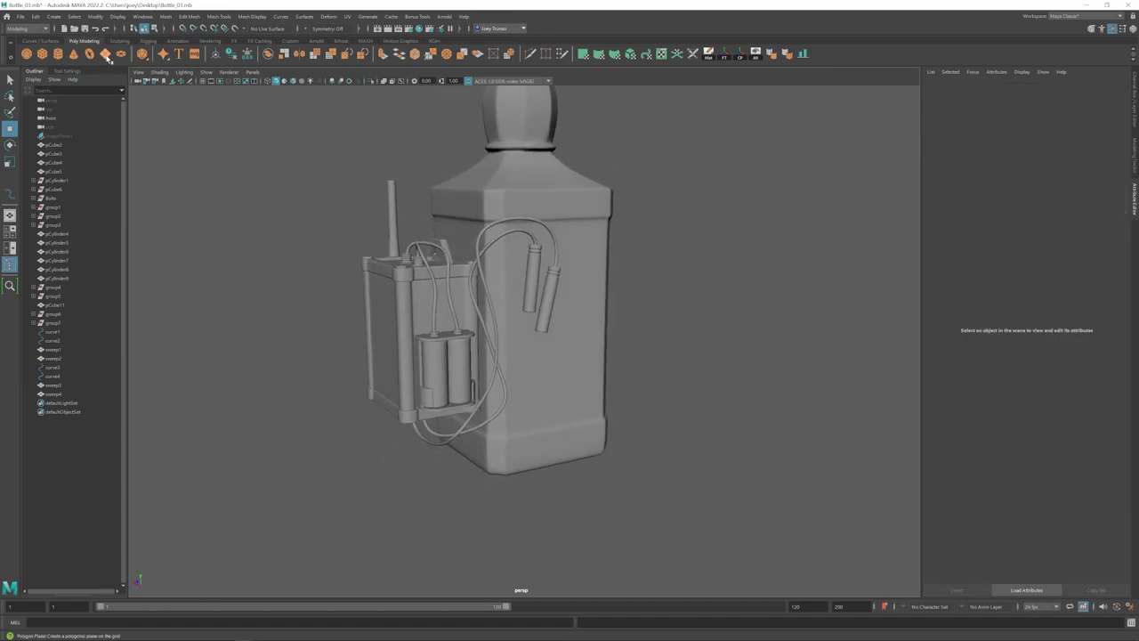
- Create a polygon plane by the two cable-end cylinders on the bottle's side, rotate it upright and reduce its subdivisions
click(105, 53)
alt+middle_drag(574, 301, 575, 326)
click(575, 327)
key(e)
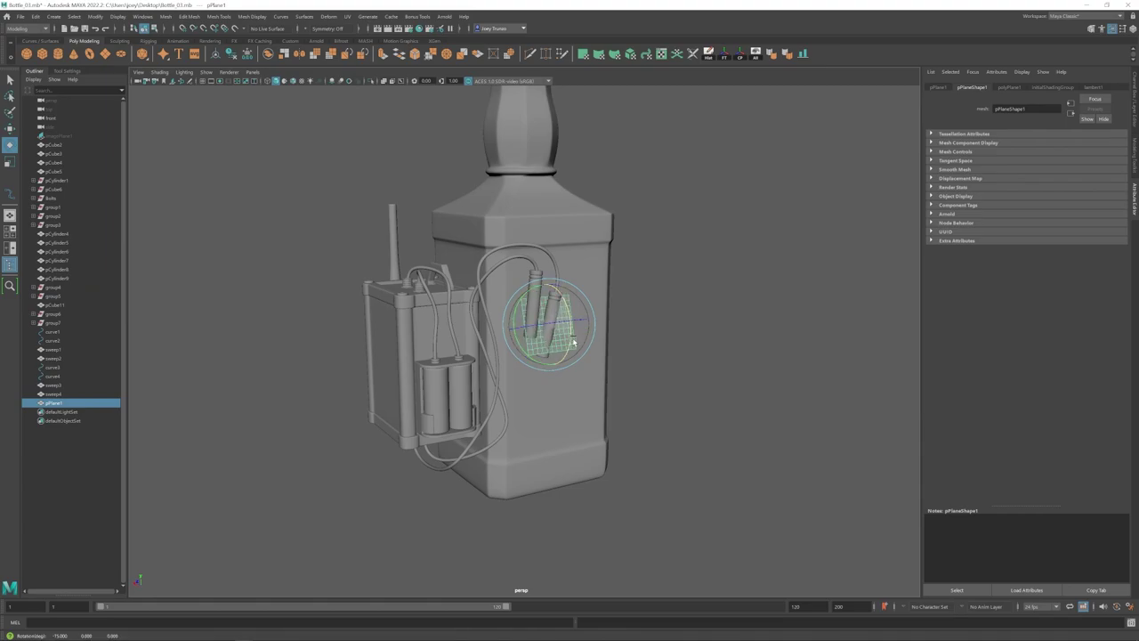
alt+drag(574, 342, 536, 312)
key(w)
click(1011, 87)
drag(1013, 164, 969, 168)
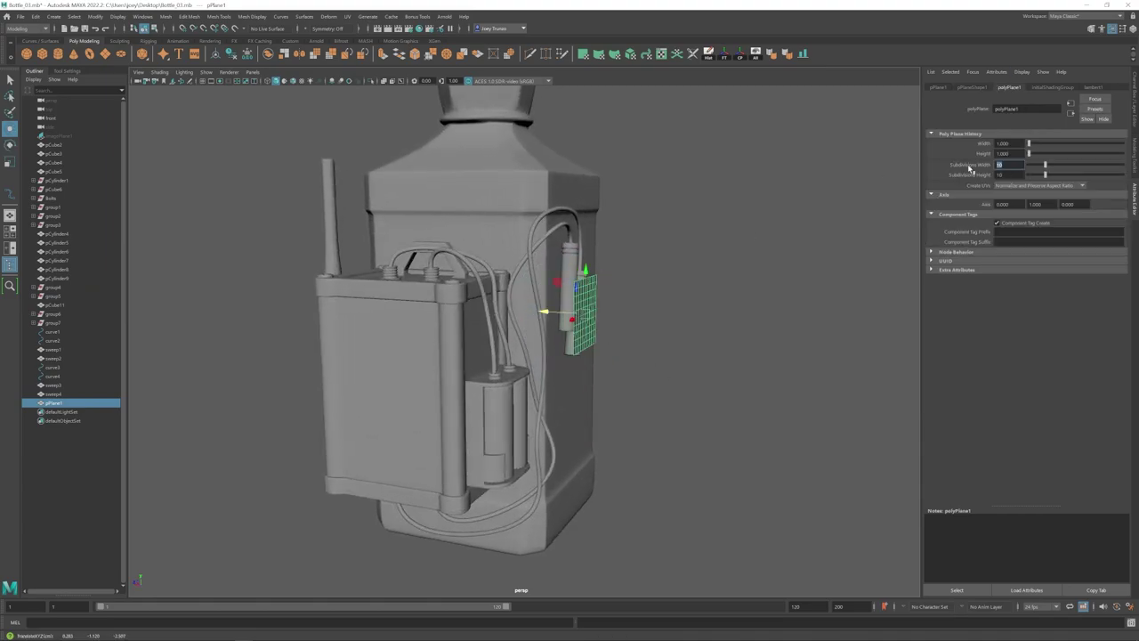
key(Return)
- Scale down the plane and rotate it to lie against the bottle beside the two cable-end cylinders
alt+drag(614, 333, 552, 349)
key(r)
drag(572, 325, 545, 329)
key(e)
mouse_move(551, 284)
mouse_down()
mouse_move(557, 293)
mouse_move(532, 279)
mouse_up()
key(w)
- Extrude the plane's side edge toward the cable-end cylinders and angle the new segment outward from the bottle
right_drag(533, 308, 534, 285)
click(502, 307)
alt+drag(509, 312, 579, 381)
key(f)
alt+drag(472, 329, 481, 414)
key(e)
key(w)
key(ctrl+e)
key(w)
drag(429, 369, 419, 322)
key(e)
drag(455, 292, 473, 313)
key(w)
drag(471, 313, 447, 314)
- Extrude the strip's free edge by another segment across the cable-end cylinders and adjust its edges
key(w)
alt+drag(468, 340, 478, 311)
shift+drag(468, 329, 574, 347)
click(486, 307)
click(598, 326)
drag(550, 341, 552, 341)
- Reposition the strip's free end edge so the segment follows the front of the cable-end cylinders
alt+drag(445, 357, 546, 291)
key(e)
alt+drag(562, 310, 523, 349)
key(w)
click(569, 315)
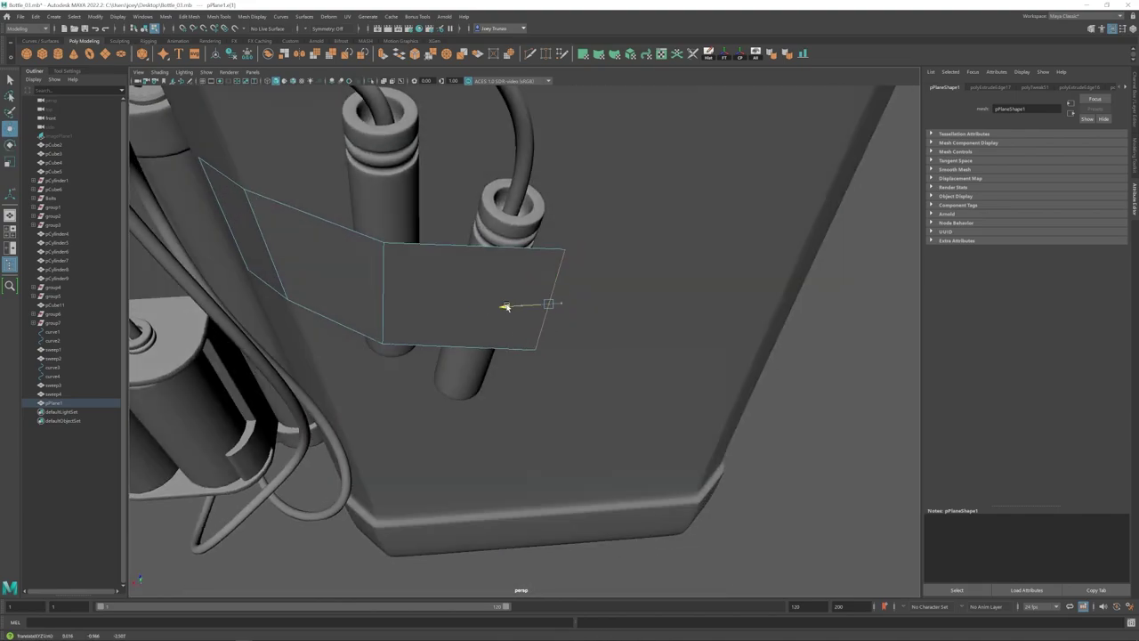
drag(506, 308, 452, 310)
alt+drag(614, 349, 544, 314)
drag(583, 323, 630, 325)
alt+right_drag(629, 326, 570, 328)
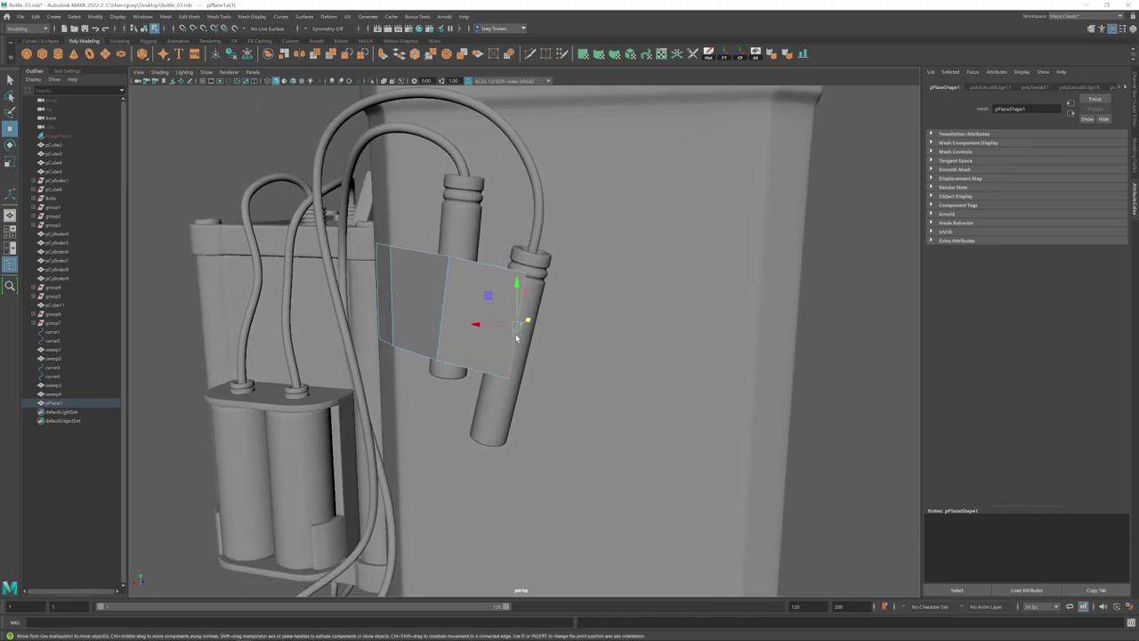
- Extrude the strip past the tilted cylinder and bring its end edge back toward the bottle's surface
shift+drag(476, 323, 583, 331)
alt+drag(658, 294, 569, 350)
drag(570, 395, 627, 389)
alt+drag(396, 378, 490, 346)
drag(550, 342, 522, 343)
click(513, 323)
alt+drag(570, 301, 537, 318)
- Extrude a short end segment beyond the tilted cylinder and adjust its edges to rest on the bottle's face
key(w)
alt+drag(537, 318, 572, 328)
click(574, 332)
key(ctrl+e)
key(w)
alt+drag(572, 328, 471, 320)
click(480, 313)
mouse_move(516, 329)
mouse_down()
mouse_move(494, 288)
mouse_move(550, 336)
mouse_move(527, 325)
mouse_up()
click(503, 331)
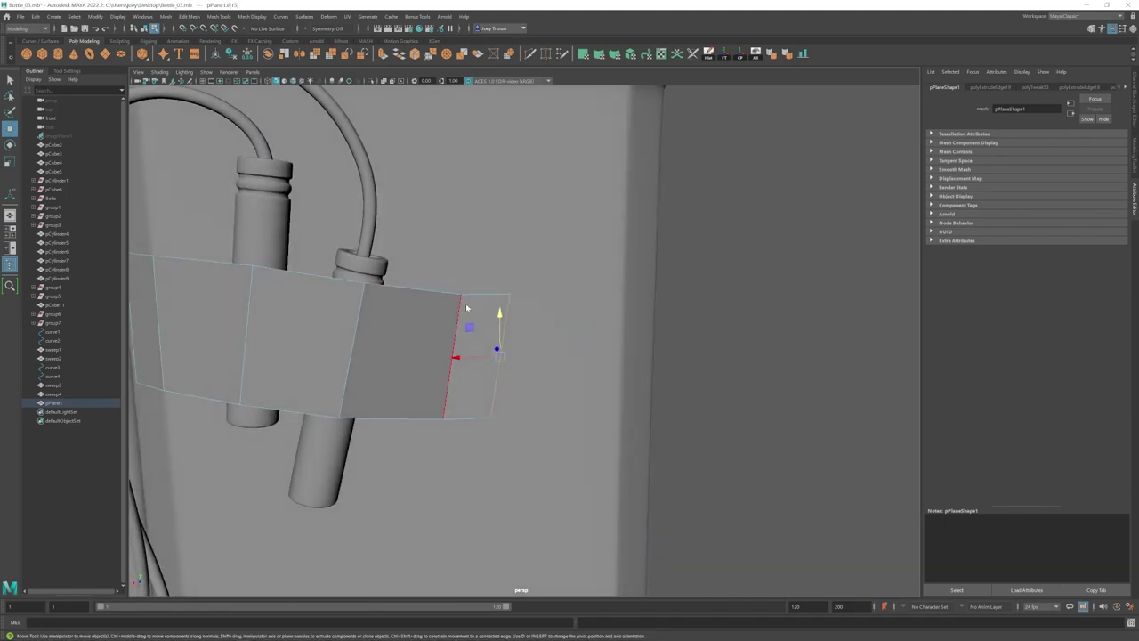
- Return to object selection and examine how the strip wraps over the two cable-end cylinders
scroll(463, 276, down, 5)
alt+drag(419, 295, 572, 350)
key(F8)
click(546, 374)
scroll(544, 374, down, 5)
scroll(543, 374, up, 5)
click(498, 310)
alt+drag(498, 310, 472, 318)
scroll(467, 317, up, 5)
- Move the strip's end edge nearest the case outward, then extrude it around the bottle's corner
click(383, 319)
click(465, 320)
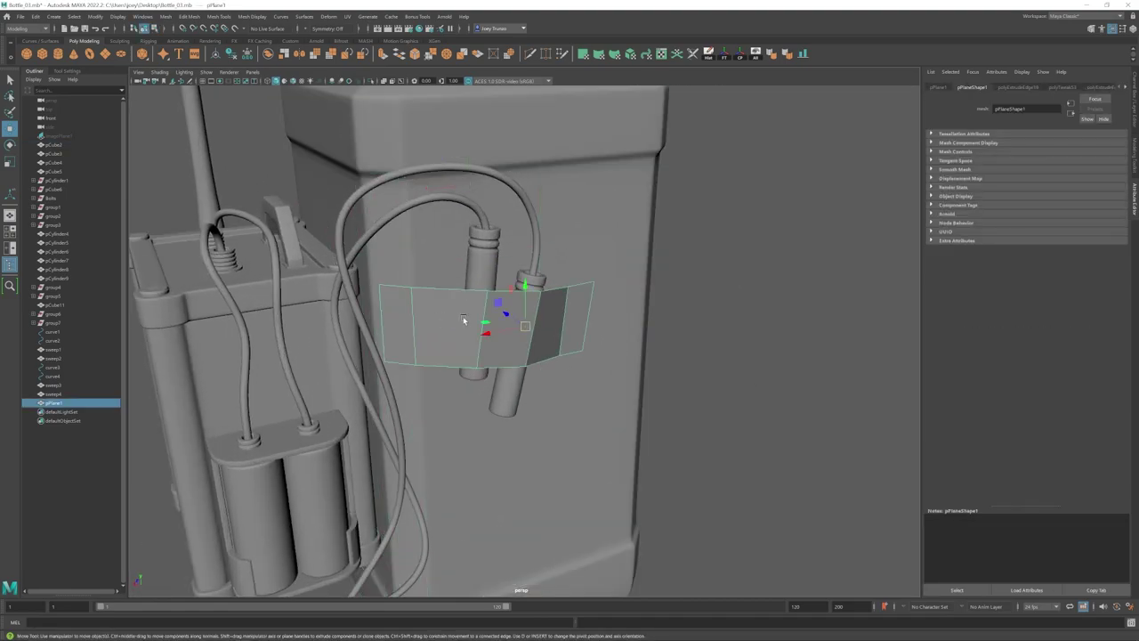
key(F8)
click(387, 329)
alt+drag(583, 365, 549, 412)
drag(406, 420, 392, 425)
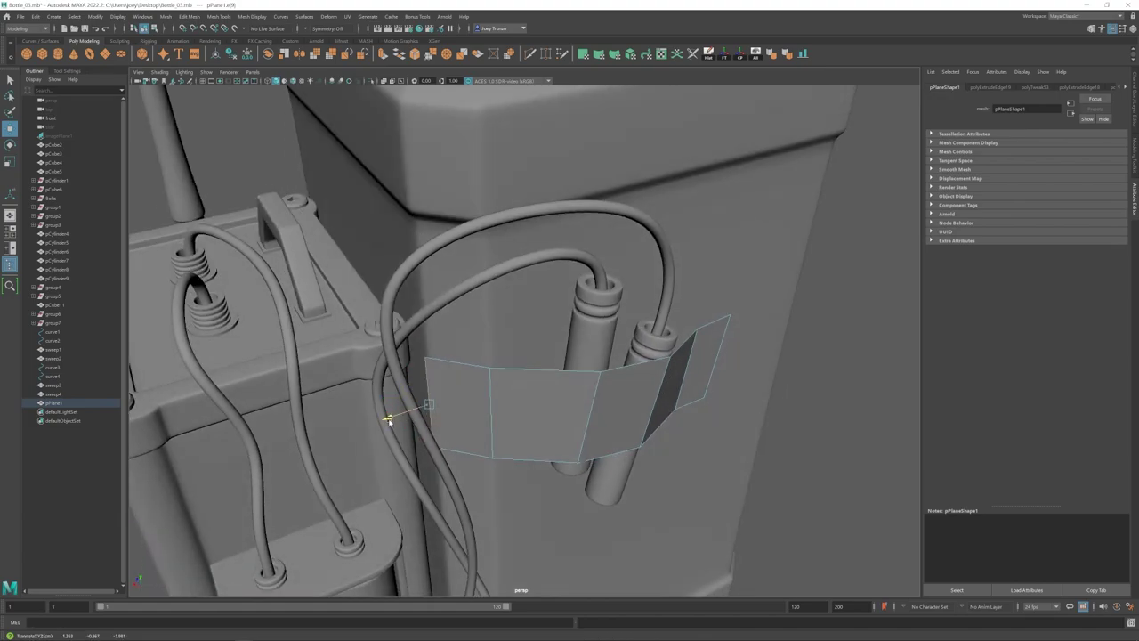
key(ctrl+e)
key(w)
drag(419, 382, 397, 360)
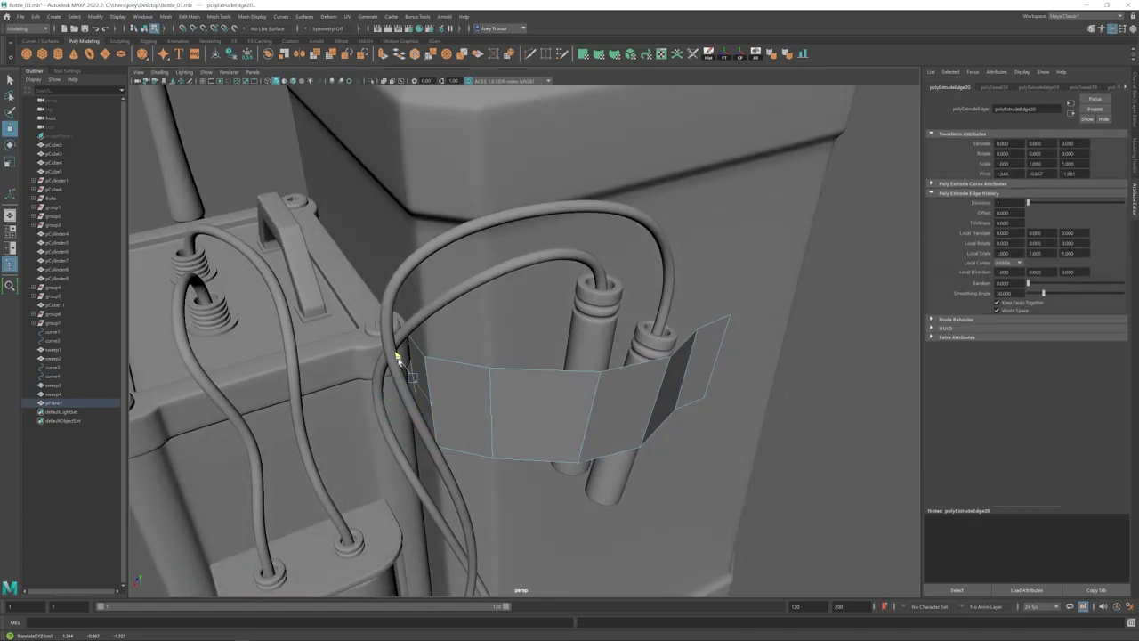
- Switch to vertex selection and adjust the corner vertex at the strip's case-side end
alt+drag(445, 402, 427, 363)
right_drag(440, 362, 417, 362)
click(394, 278)
drag(352, 279, 430, 340)
scroll(459, 330, down, 2)
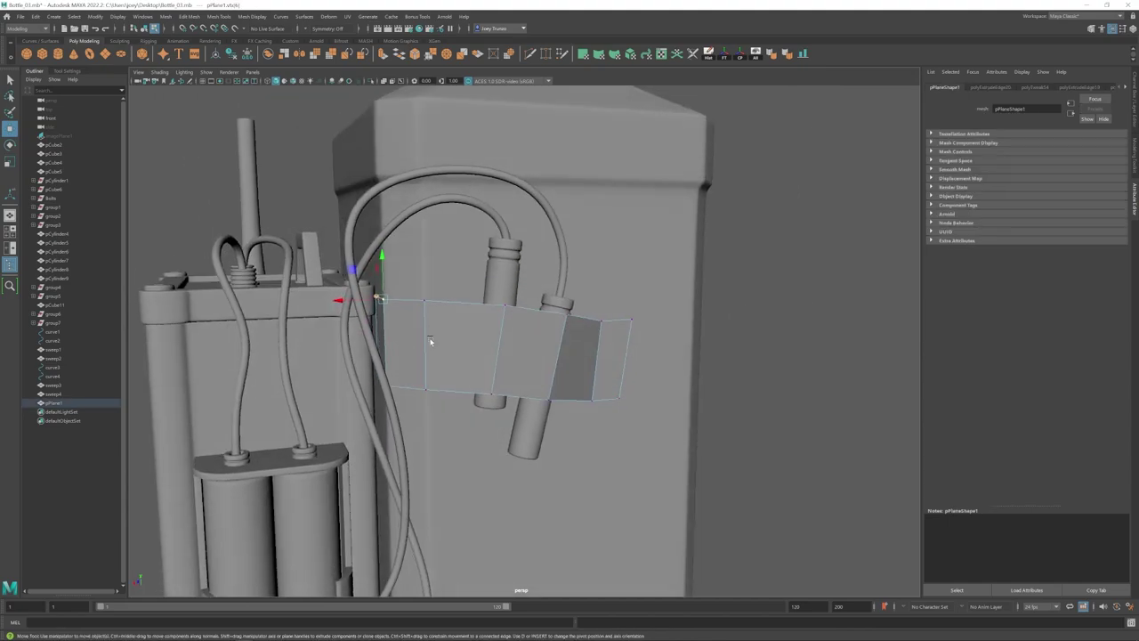
alt+drag(503, 264, 587, 325)
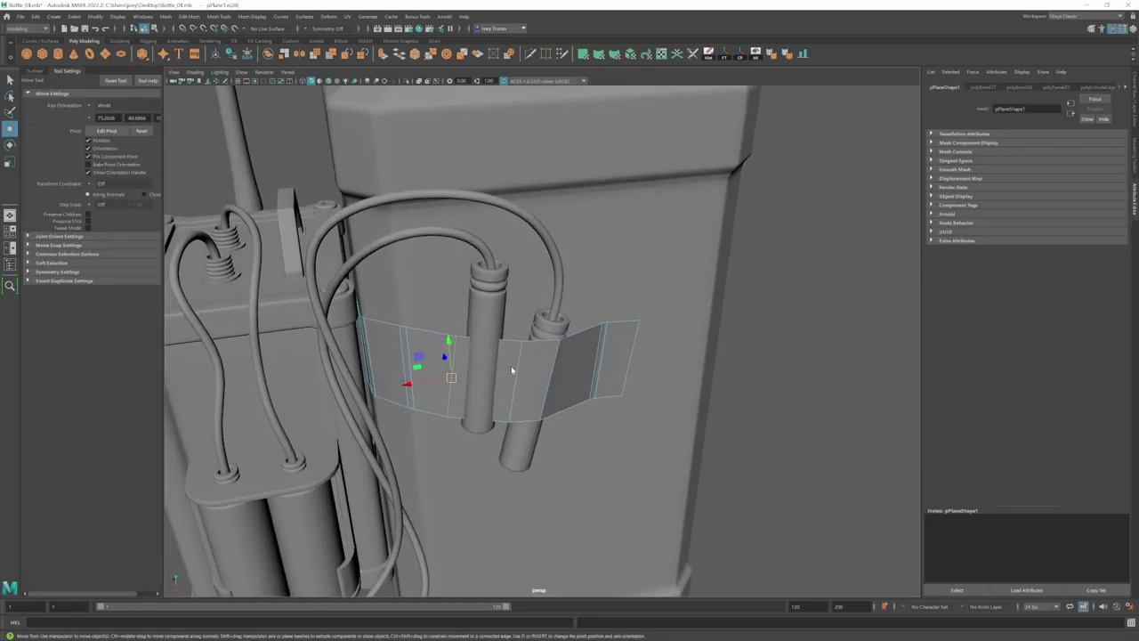
- Bevel the strip's bend edges over the two cable-end cylinders with reduced fractions
key(ctrl+b)
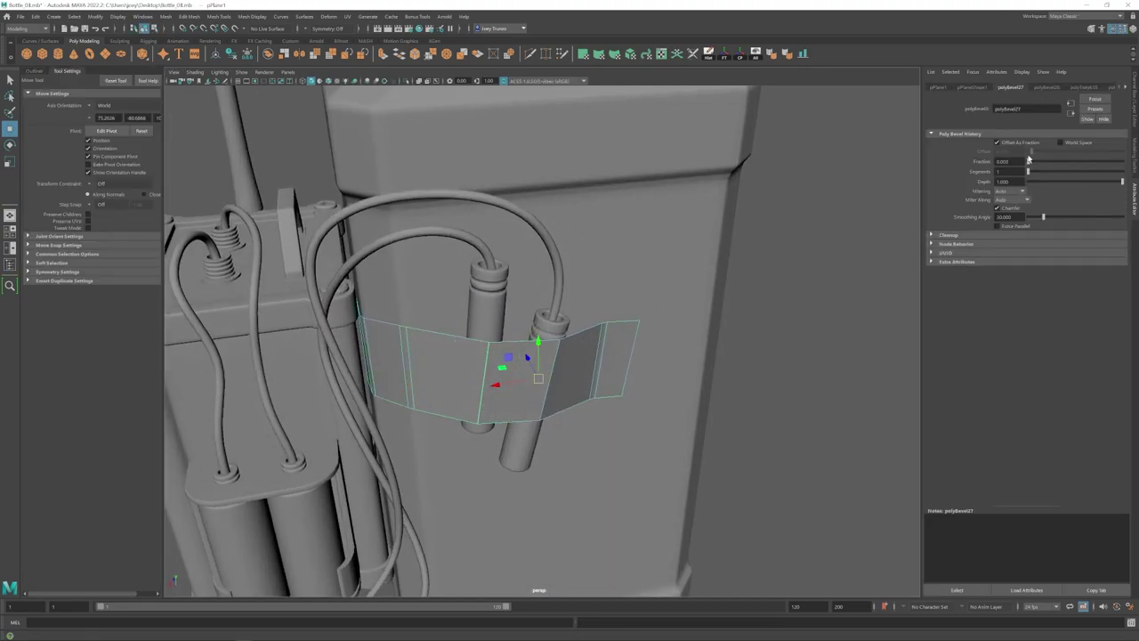
click(558, 358)
key(ctrl+b)
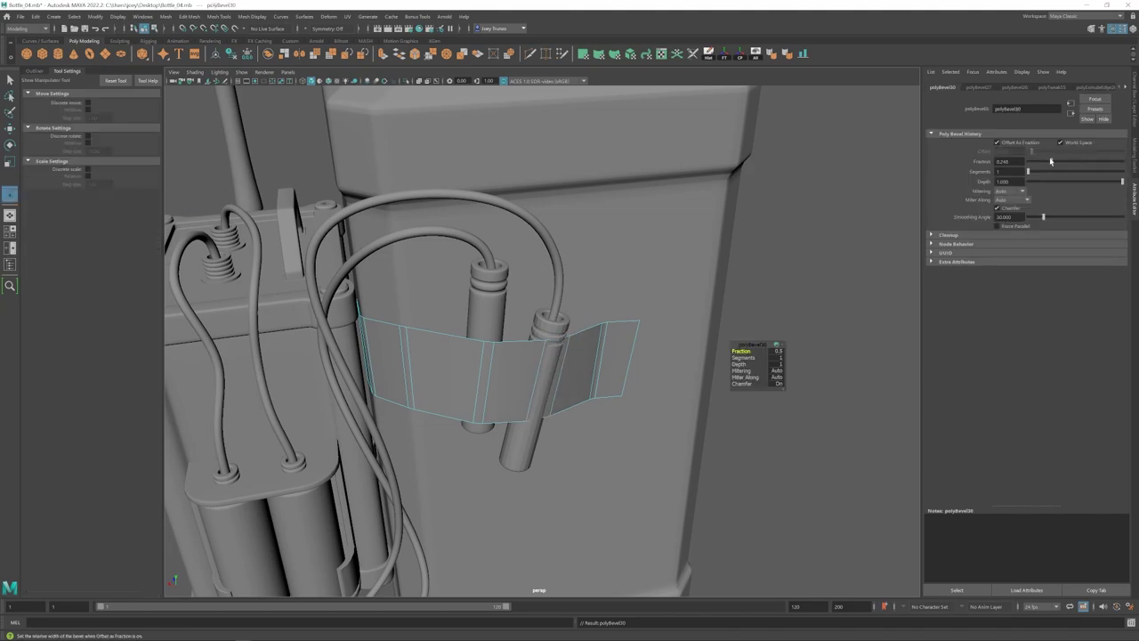
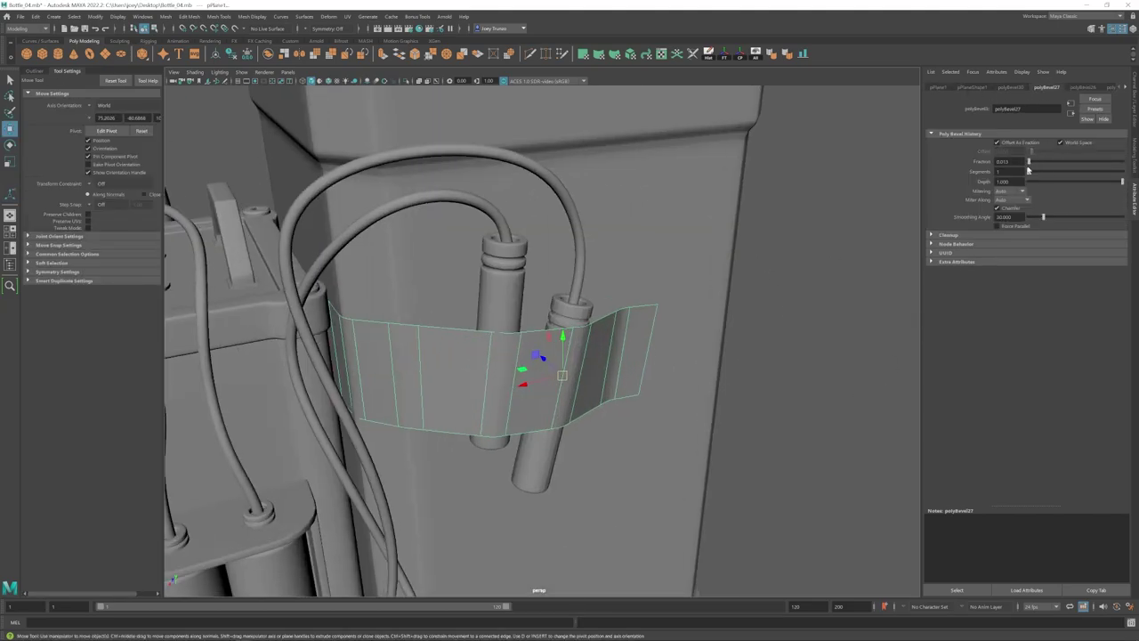
- Select the tilted cable-end cylinder, fine-tune its bevel Fraction and clear the selection
click(507, 350)
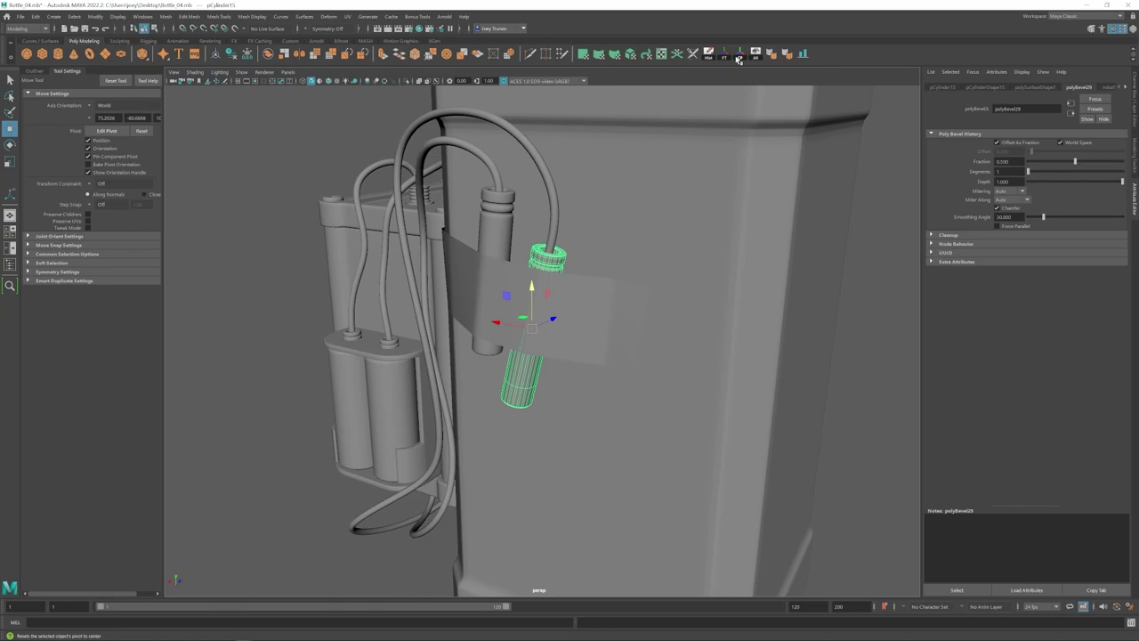
click(709, 374)
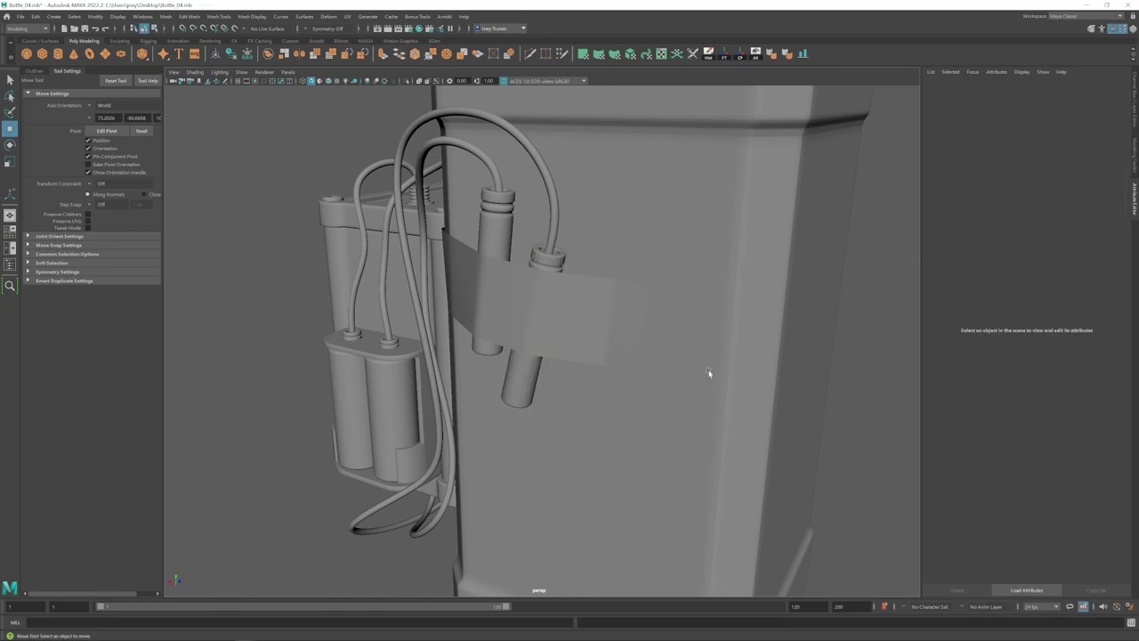
key(ctrl+z)
alt+drag(852, 463, 890, 450)
click(579, 241)
alt+drag(579, 242, 614, 249)
click(570, 383)
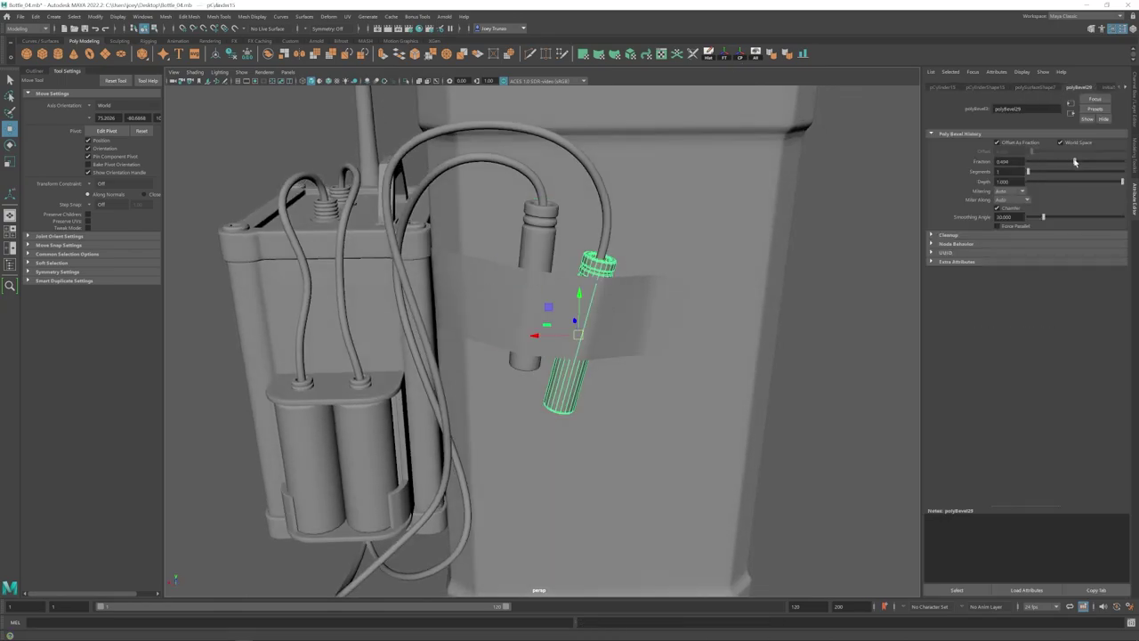
click(774, 59)
click(857, 353)
- Create a second polygon plane near the case's paired cylinders, rotate it upright and set both subdivisions to 1
alt+right_drag(856, 354, 589, 300)
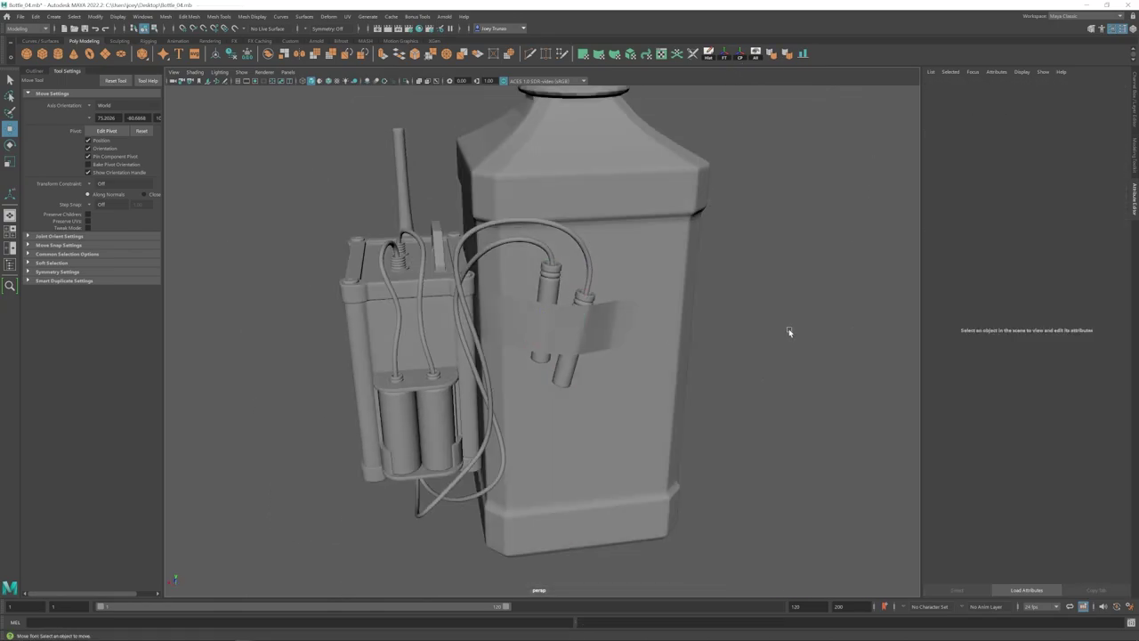
alt+drag(788, 331, 578, 358)
alt+middle_drag(578, 358, 580, 365)
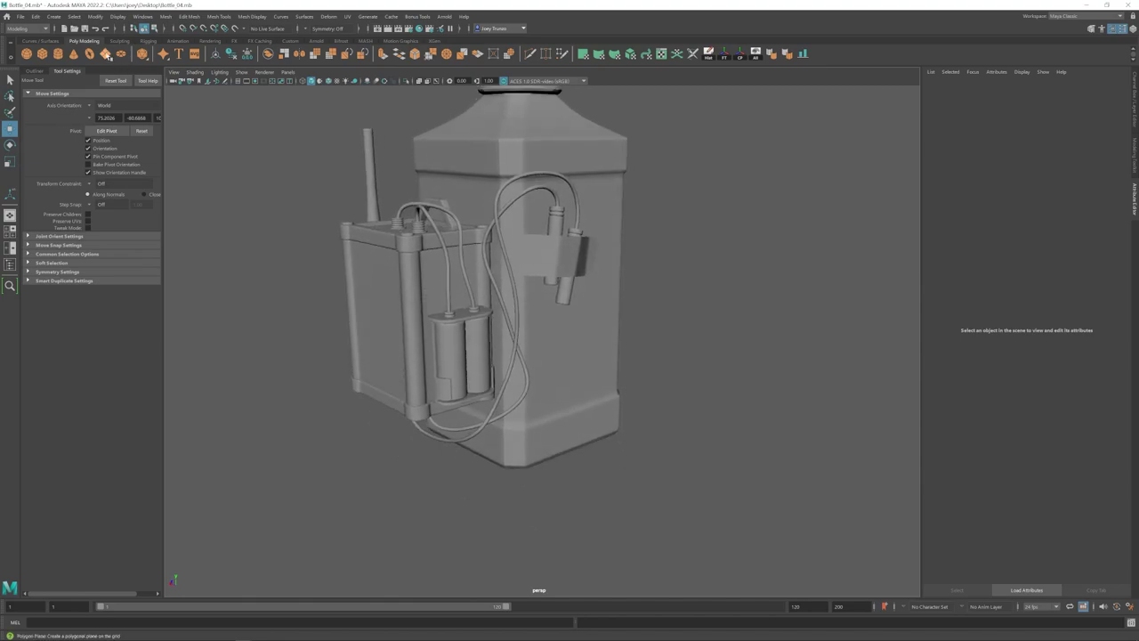
click(107, 55)
key(f)
key(e)
key(w)
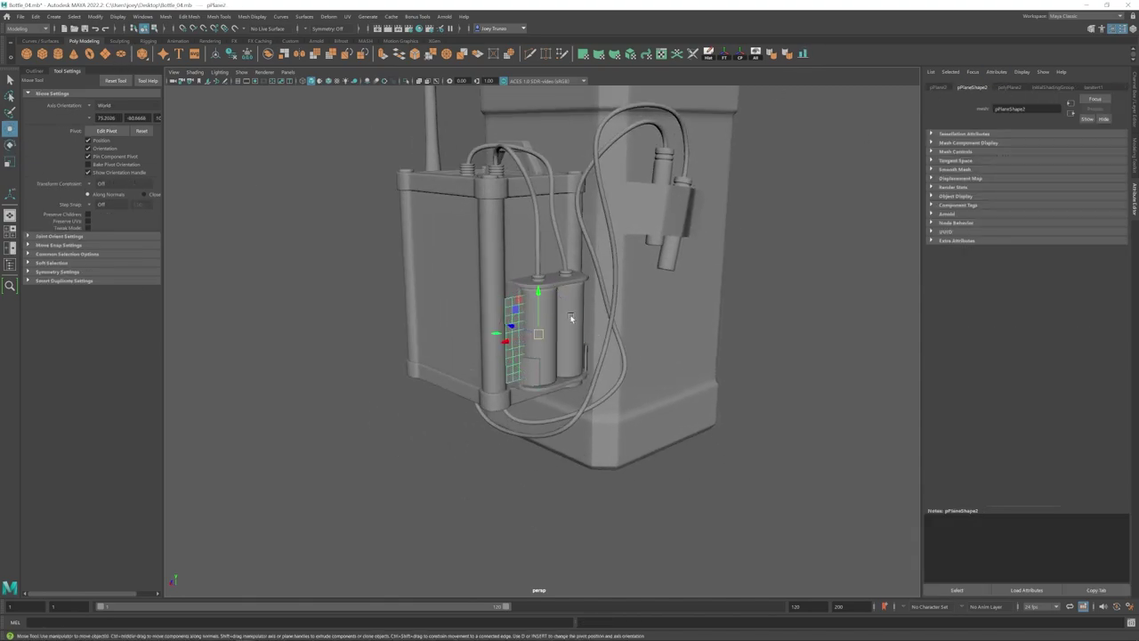
click(1009, 88)
text(11f)
- Scale the new plane and move it in front of the paired cylinders on the case
alt+right_drag(727, 396, 587, 356)
key(r)
key(w)
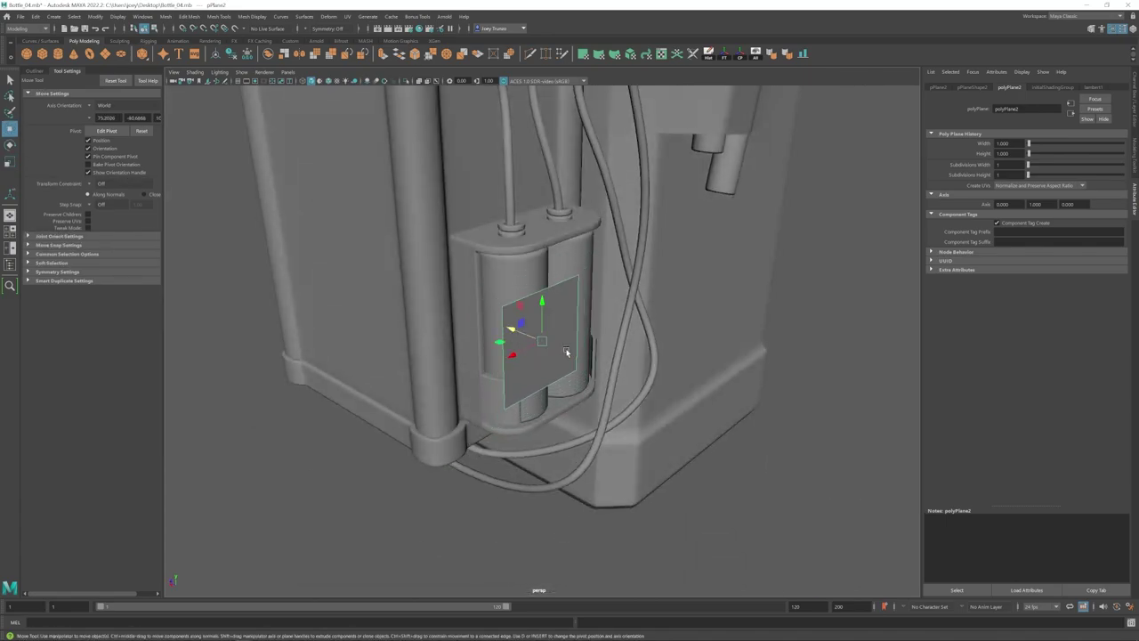
drag(511, 331, 517, 332)
alt+drag(623, 327, 513, 337)
alt+drag(513, 335, 559, 329)
key(r)
alt+right_drag(658, 365, 585, 344)
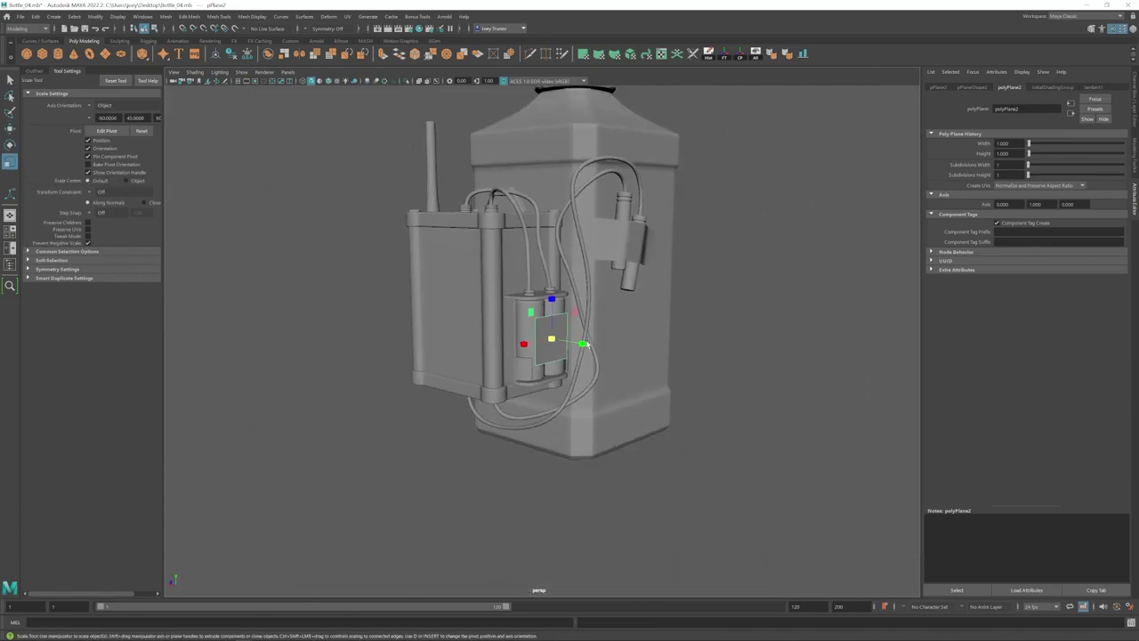
- Reduce the plane's height and seat it over the front of the paired cylinders
alt+drag(569, 342, 589, 340)
drag(553, 301, 554, 310)
alt+right_drag(534, 336, 569, 348)
key(r)
alt+drag(569, 334, 534, 356)
key(w)
alt+right_drag(534, 360, 572, 374)
key(r)
alt+drag(572, 373, 620, 366)
key(w)
alt+right_drag(620, 367, 588, 322)
- Extrude the plane's outer side edge toward the case corner and adjust the new strip segments
click(563, 357)
alt+drag(570, 360, 585, 383)
alt+right_drag(585, 382, 605, 394)
shift+drag(536, 372, 482, 390)
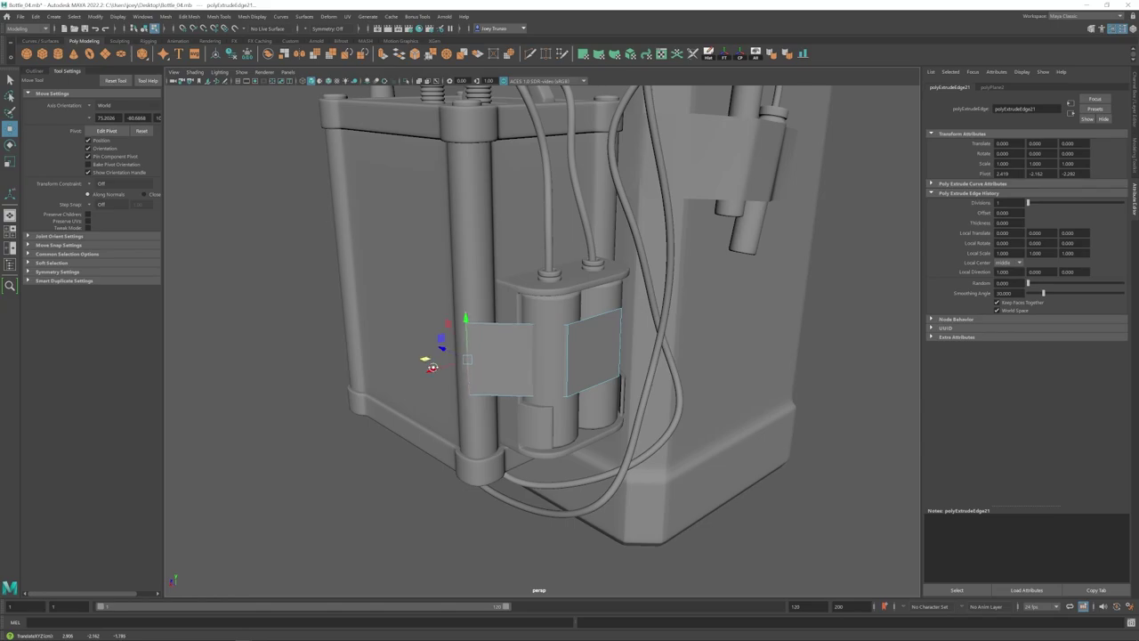
key(ctrl+e)
mouse_move(432, 367)
alt+mouse_down()
mouse_move(513, 374)
mouse_move(422, 360)
alt+mouse_up()
key(w)
alt+drag(422, 361, 366, 344)
click(496, 362)
mouse_move(467, 372)
mouse_down()
mouse_move(447, 351)
mouse_move(516, 386)
mouse_move(462, 378)
mouse_up()
- Extrude the plane's opposite side edge back toward the case to wrap the paired cylinders
click(519, 365)
click(582, 353)
key(ctrl+e)
key(w)
alt+drag(578, 360, 622, 364)
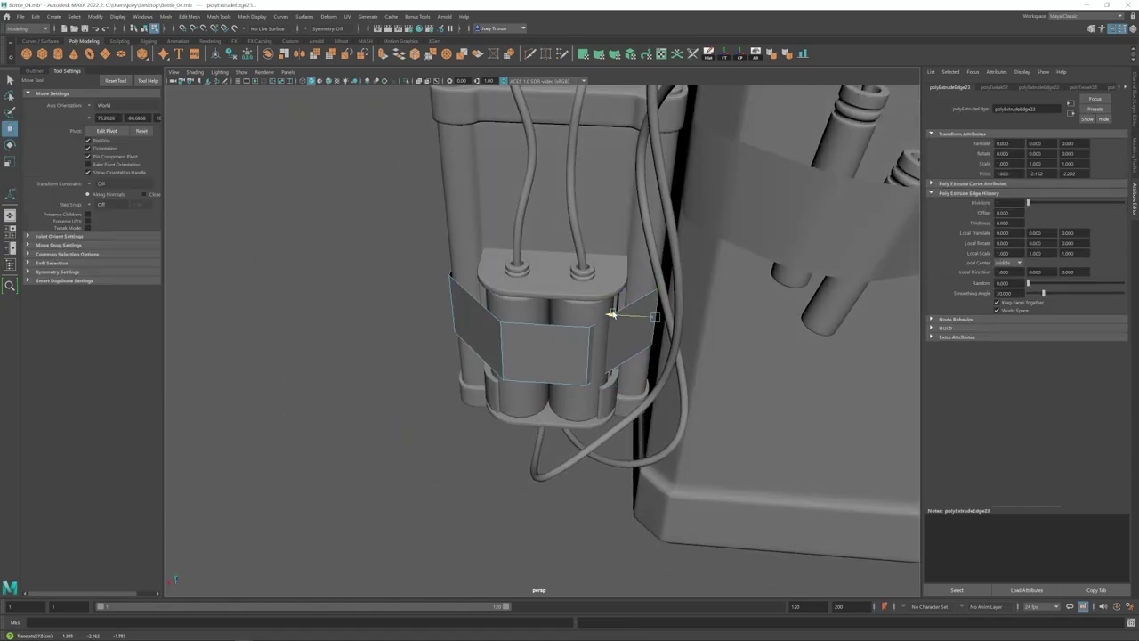
key(ctrl+e)
key(w)
alt+drag(600, 367, 596, 353)
- Bevel the strip's two front bend edges around the paired cylinders with a reduced Fraction
click(587, 353)
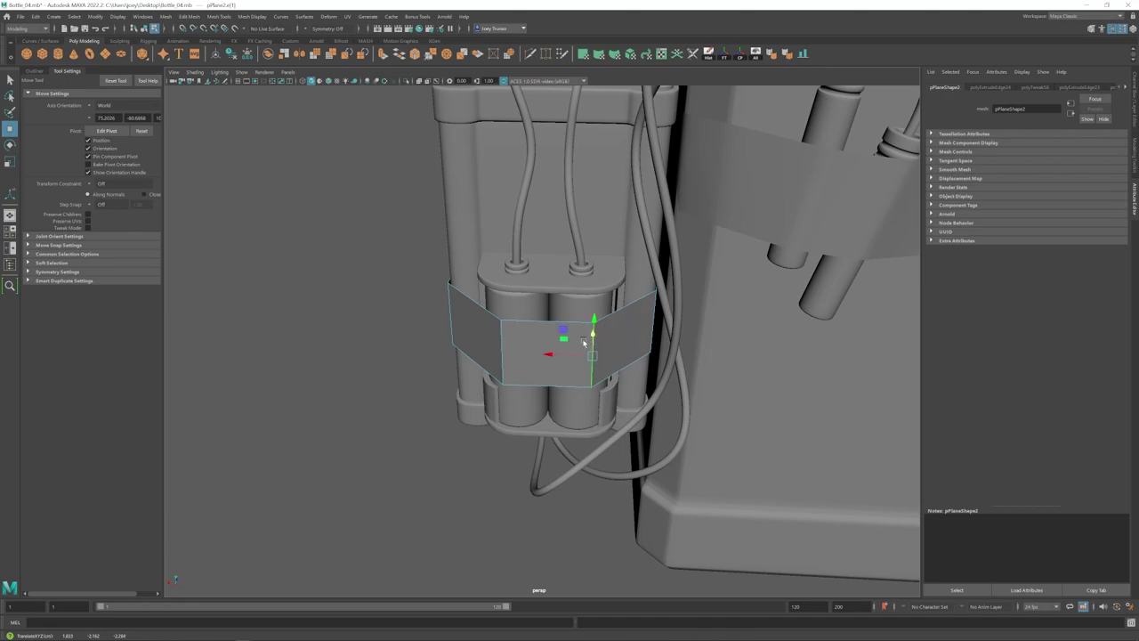
shift+click(504, 353)
alt+drag(503, 353, 593, 361)
shift+right_drag(594, 360, 395, 160)
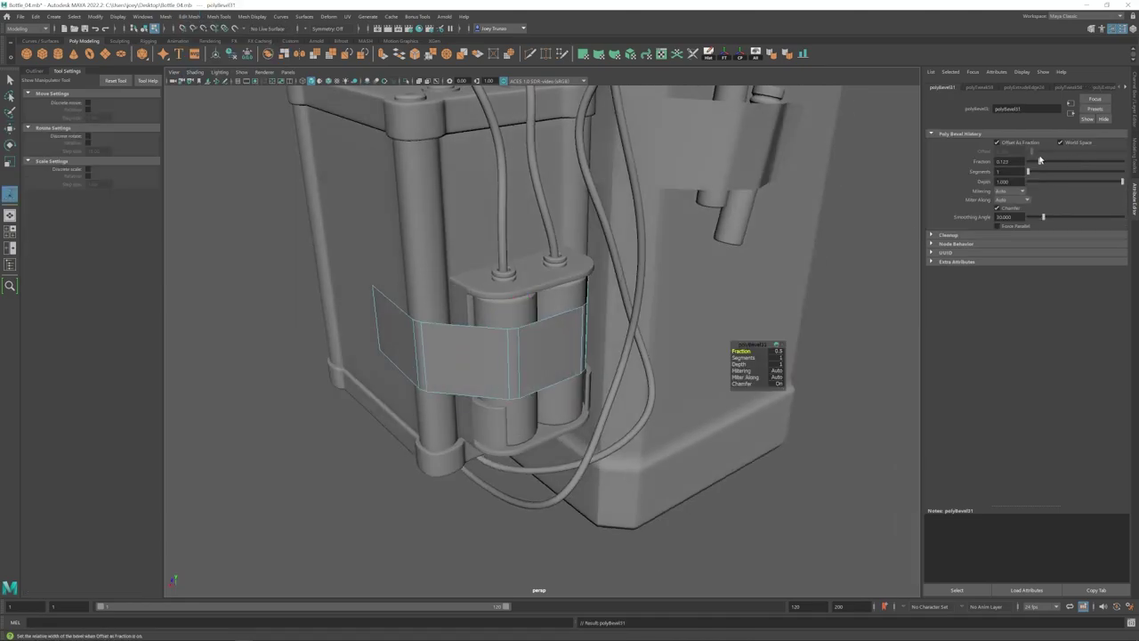
- Activate Insert Edge Loop for the strip's end section by the case corner
alt+drag(393, 363, 377, 388)
click(190, 16)
mouse_move(218, 16)
click(237, 88)
- Move the strip's end edge along the case's side and bevel the bend at the corner post
key(w)
drag(377, 388, 348, 391)
key(ctrl+b)
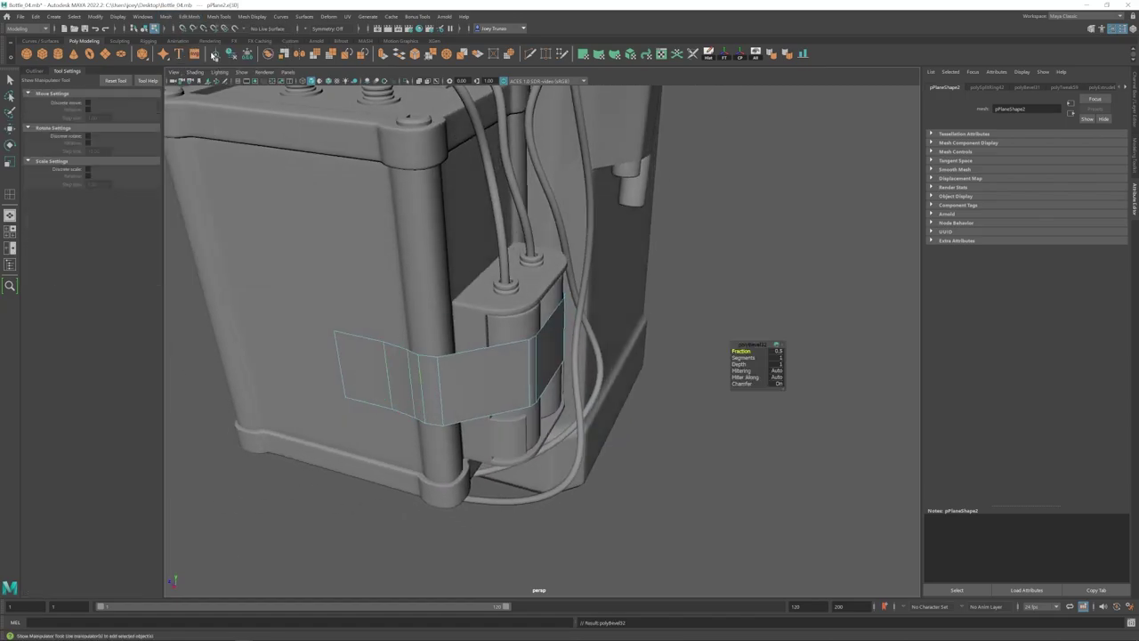
- Reduce the Fraction of the strip's bevel at the corner post and leave component editing
middle_drag(374, 387, 361, 387)
key(w)
alt+drag(587, 383, 485, 356)
key(F8)
click(373, 342)
- Move the strip's vertical edge between the corner post and the front cylinder to refine the wrap, and return to object mode
alt+drag(392, 342, 475, 361)
right_drag(475, 361, 475, 331)
scroll(511, 326, up, 5)
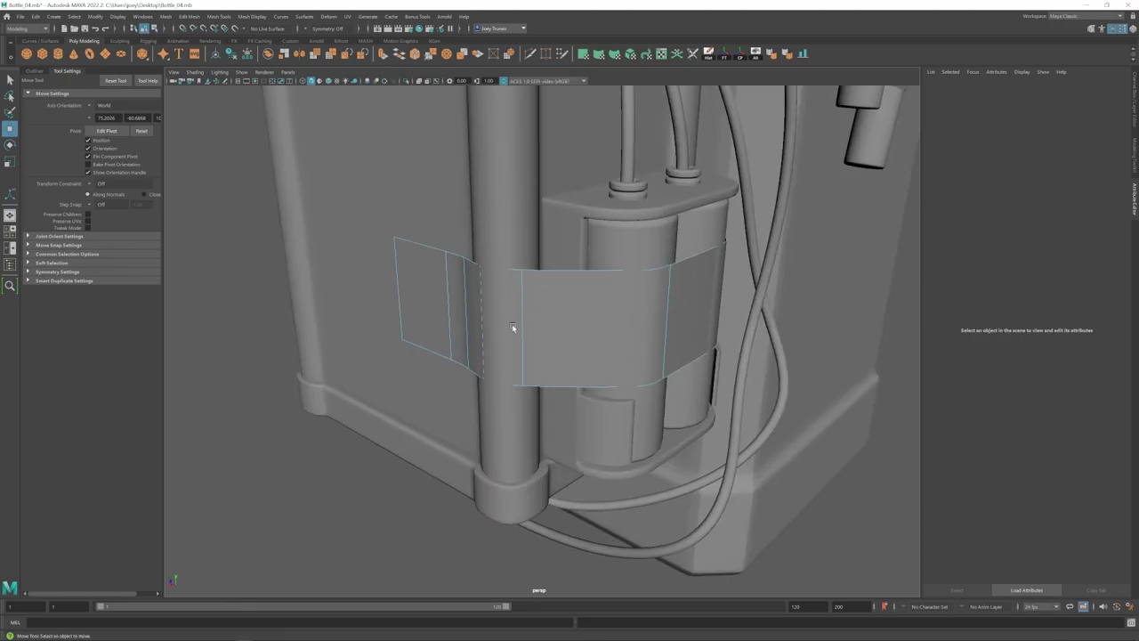
alt+drag(511, 326, 498, 369)
click(484, 337)
drag(452, 350, 466, 370)
alt+drag(574, 346, 526, 345)
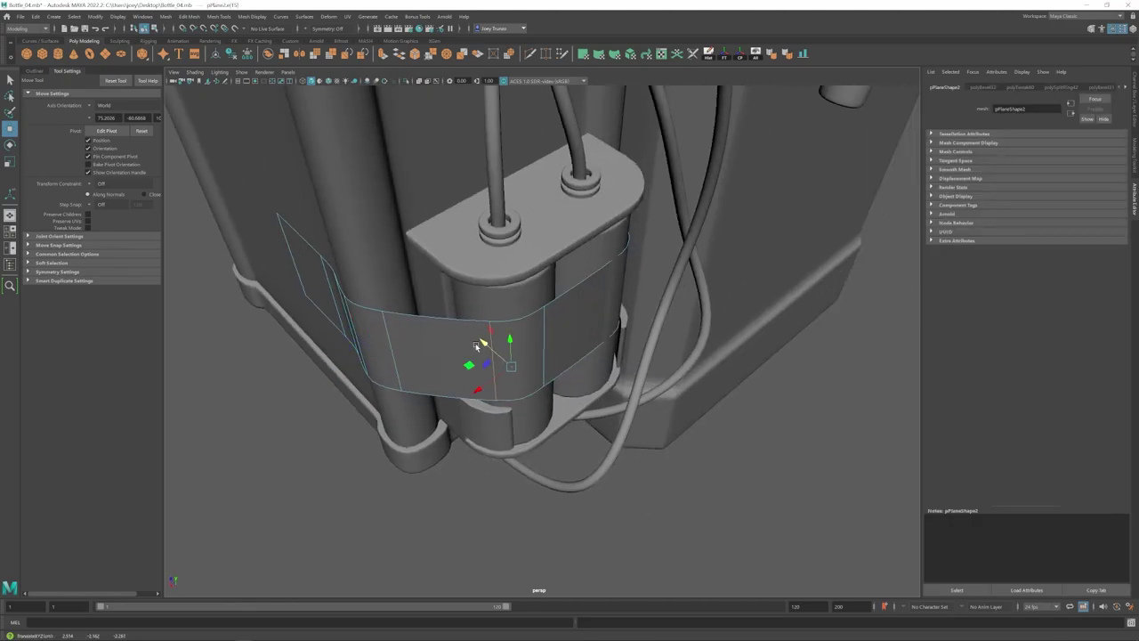
alt+drag(477, 347, 524, 359)
alt+drag(603, 324, 591, 290)
alt+drag(591, 290, 528, 333)
key(F8)
alt+right_drag(529, 333, 531, 366)
- Scale the strip around the paired cylinders slightly and deselect it
click(530, 350)
key(r)
drag(536, 302, 536, 307)
click(690, 343)
alt+drag(689, 342, 685, 410)
alt+right_drag(684, 411, 614, 396)
click(513, 385)
drag(532, 345, 533, 348)
click(659, 378)
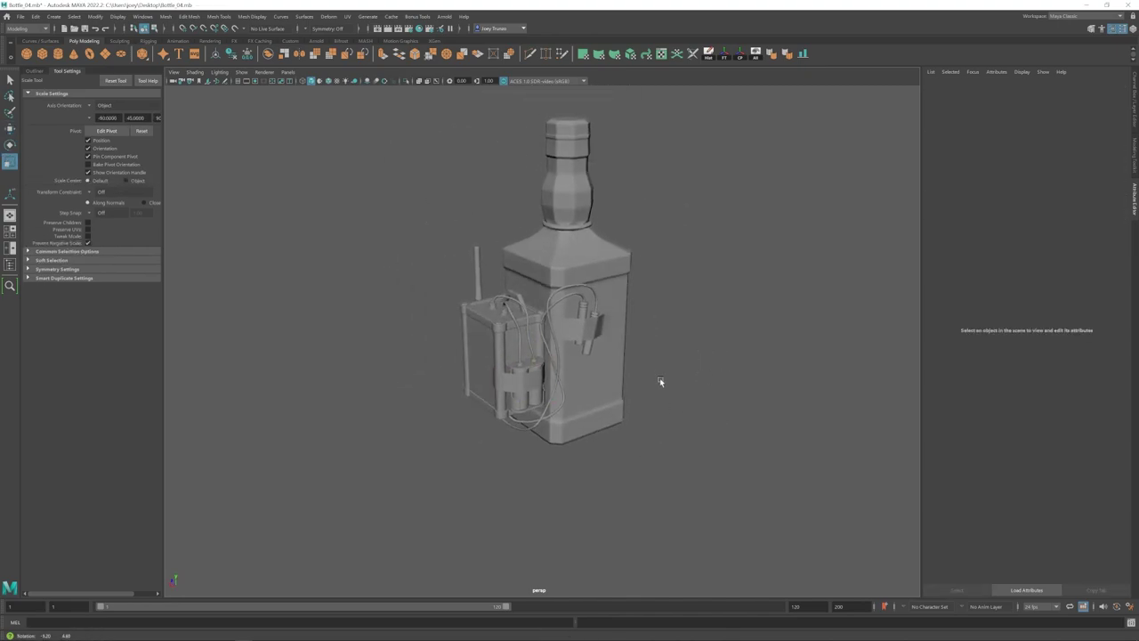
- Select the bottle body and review its mesh and bevel history settings
alt+right_drag(659, 377, 618, 331)
alt+middle_drag(617, 332, 588, 359)
click(552, 313)
click(643, 263)
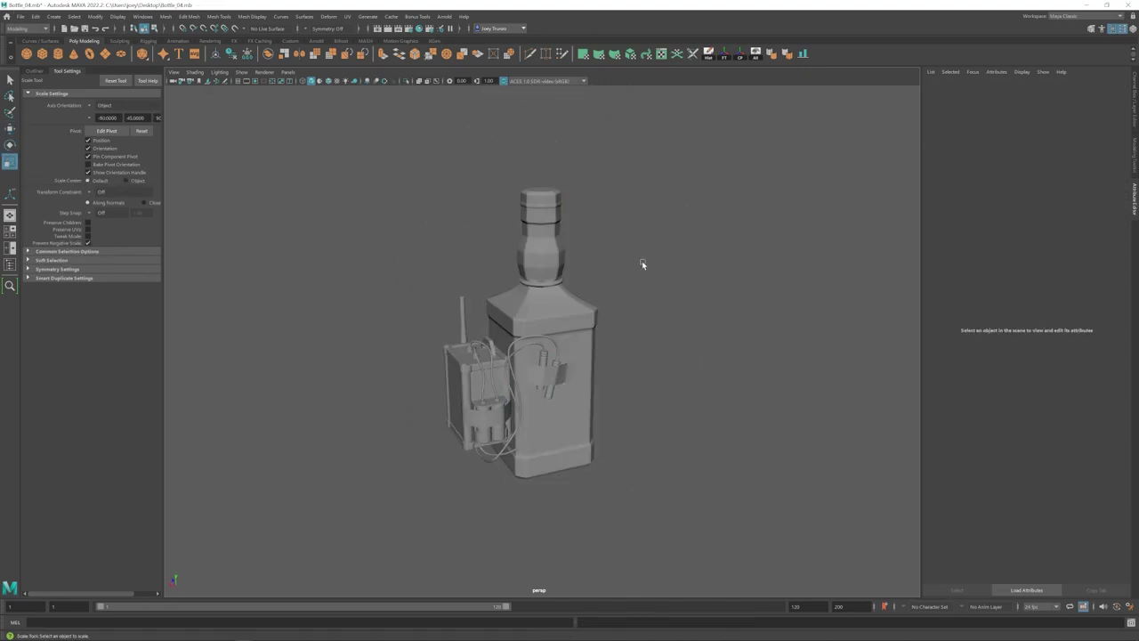
click(566, 304)
alt+right_drag(581, 286, 984, 436)
click(1060, 88)
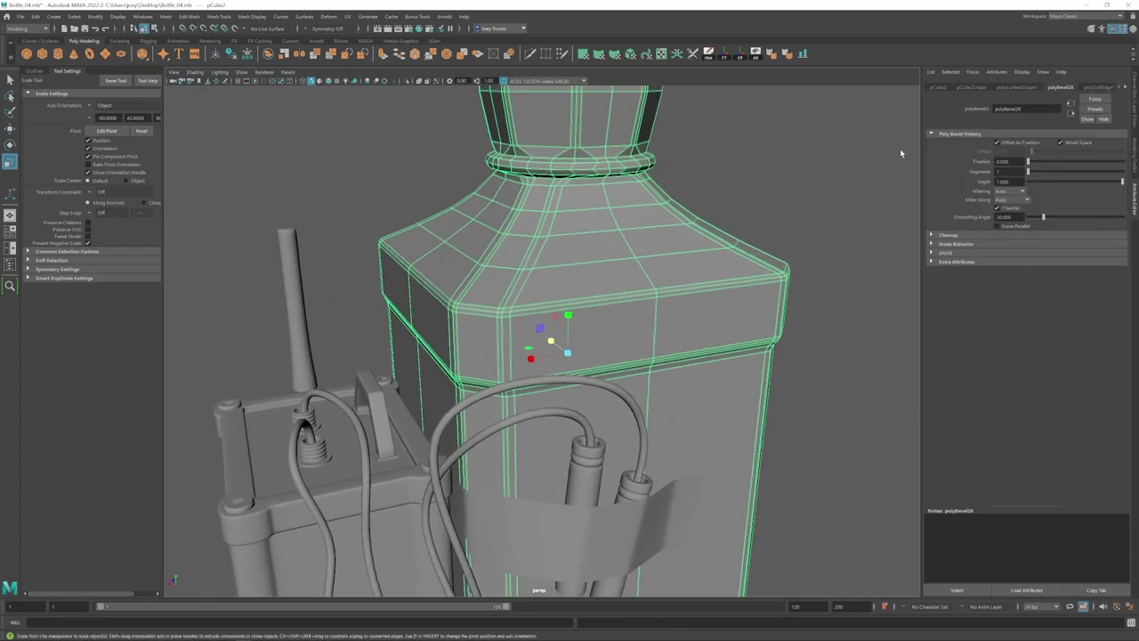
click(776, 198)
alt+right_drag(715, 391, 622, 364)
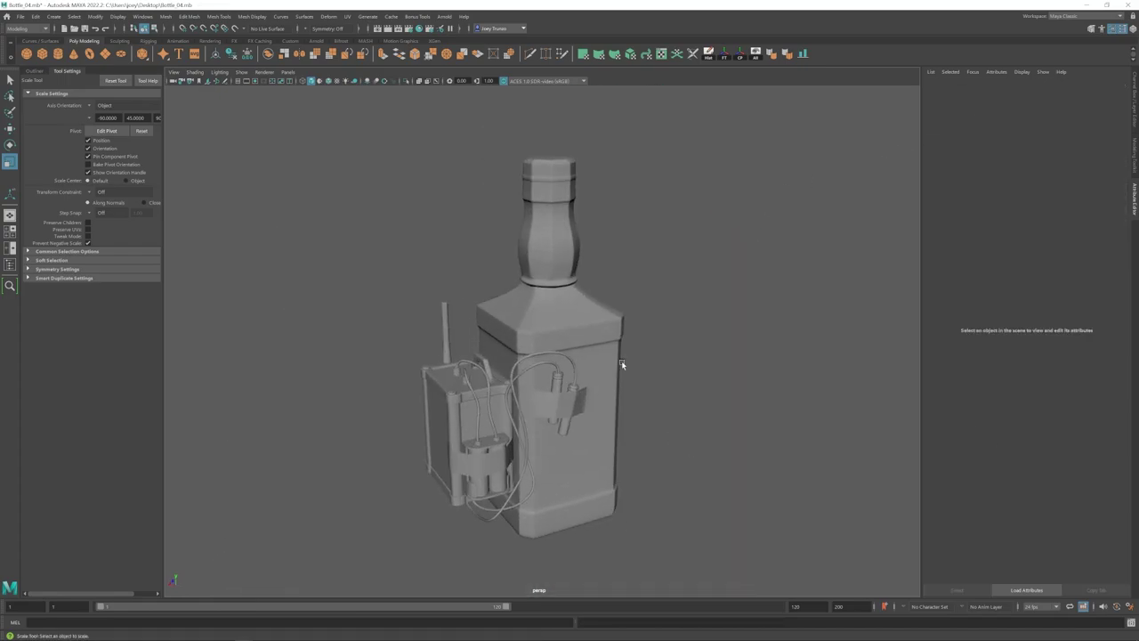
- Examine the strips, cables and case on the bottle from several angles for missing attachments
alt+drag(612, 374, 547, 399)
alt+middle_drag(538, 401, 542, 339)
alt+drag(541, 339, 486, 363)
click(531, 362)
drag(424, 443, 507, 332)
alt+drag(507, 391, 579, 388)
key(w)
click(687, 333)
alt+drag(605, 328, 508, 312)
mouse_move(605, 356)
alt+mouse_down()
mouse_move(572, 365)
mouse_move(570, 350)
mouse_move(614, 337)
alt+mouse_up()
alt+drag(614, 336, 610, 337)
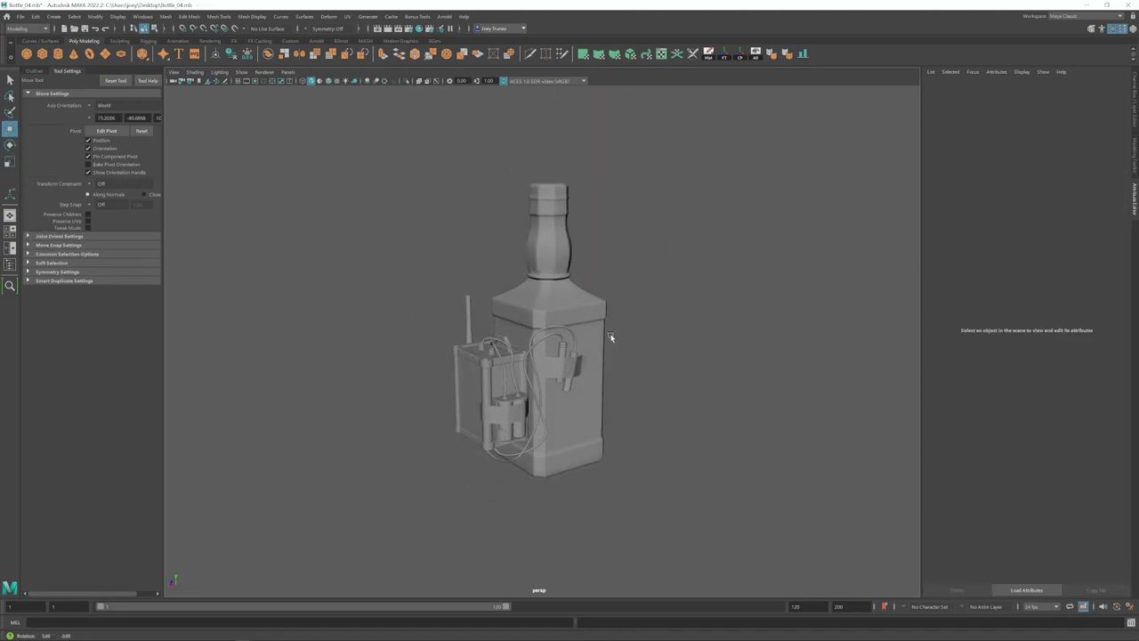
scroll(611, 337, up, 2)
alt+middle_drag(610, 337, 603, 295)
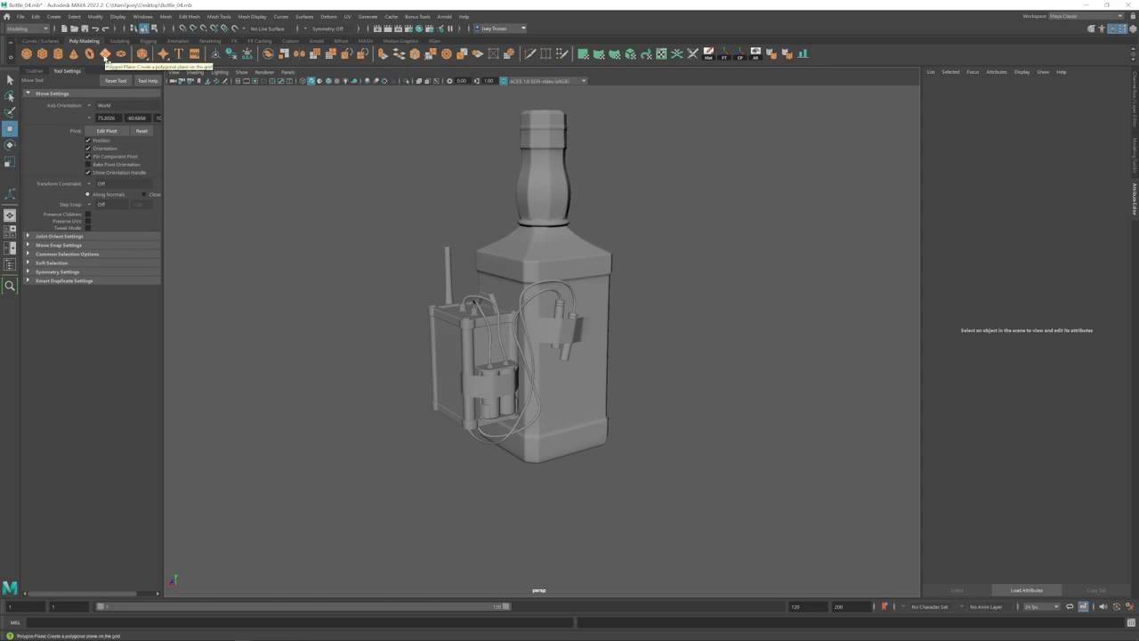
scroll(573, 355, up, 2)
mouse_move(570, 354)
alt+middle_down()
mouse_move(565, 293)
mouse_move(566, 336)
alt+middle_up()
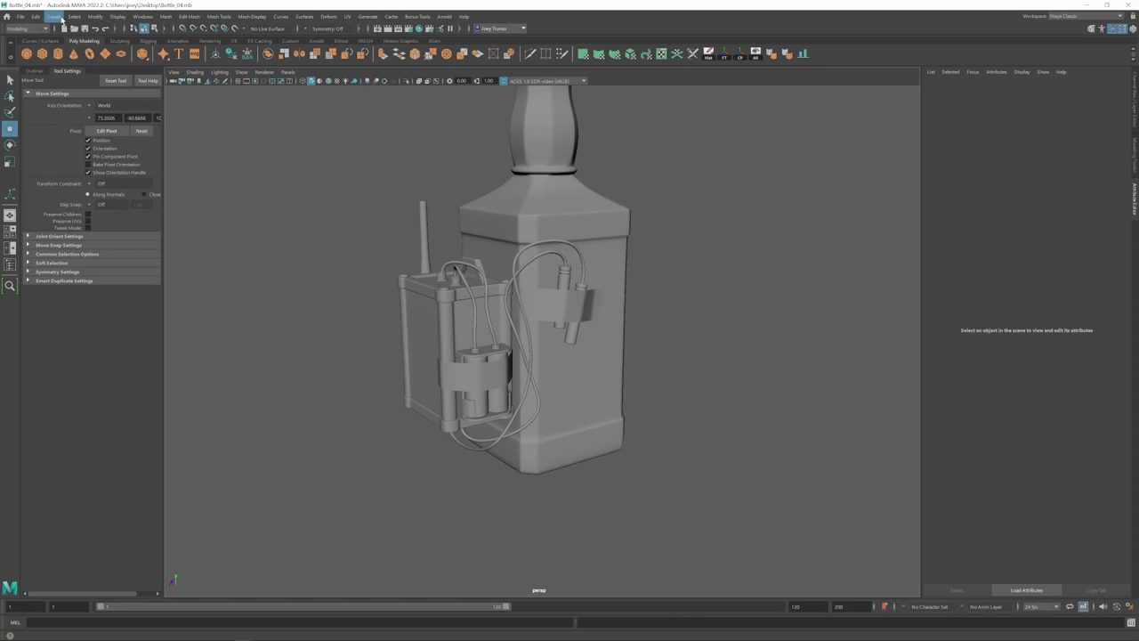
alt+right_drag(63, 19, 431, 412)
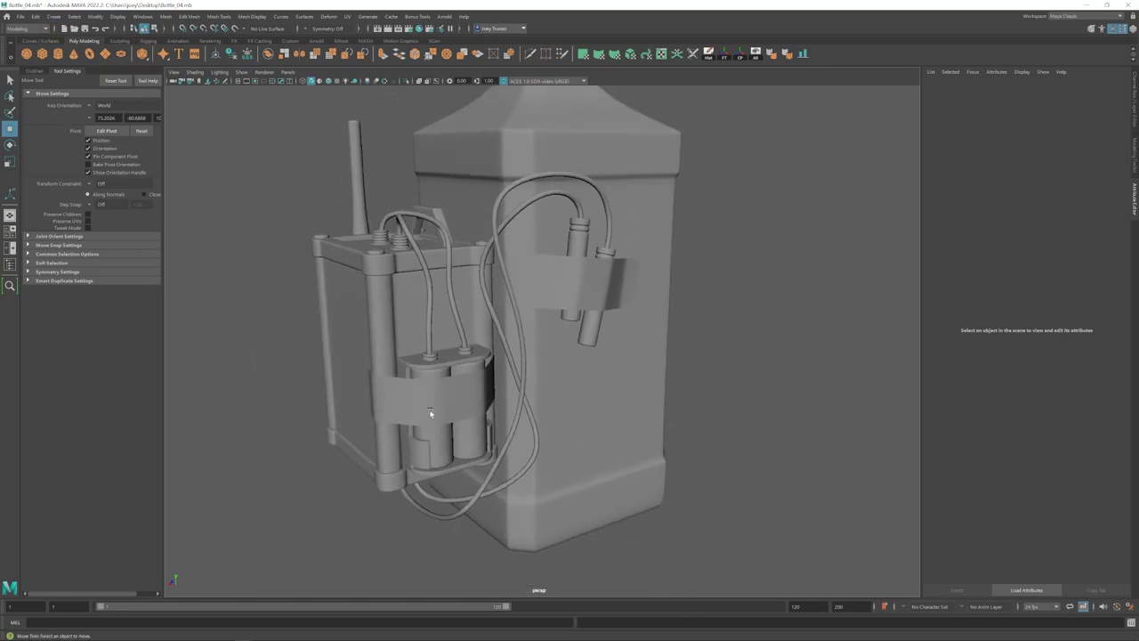
- Create a polygon plane, rotate it -90 degrees upright and set its width and height subdivisions to 1
click(112, 57)
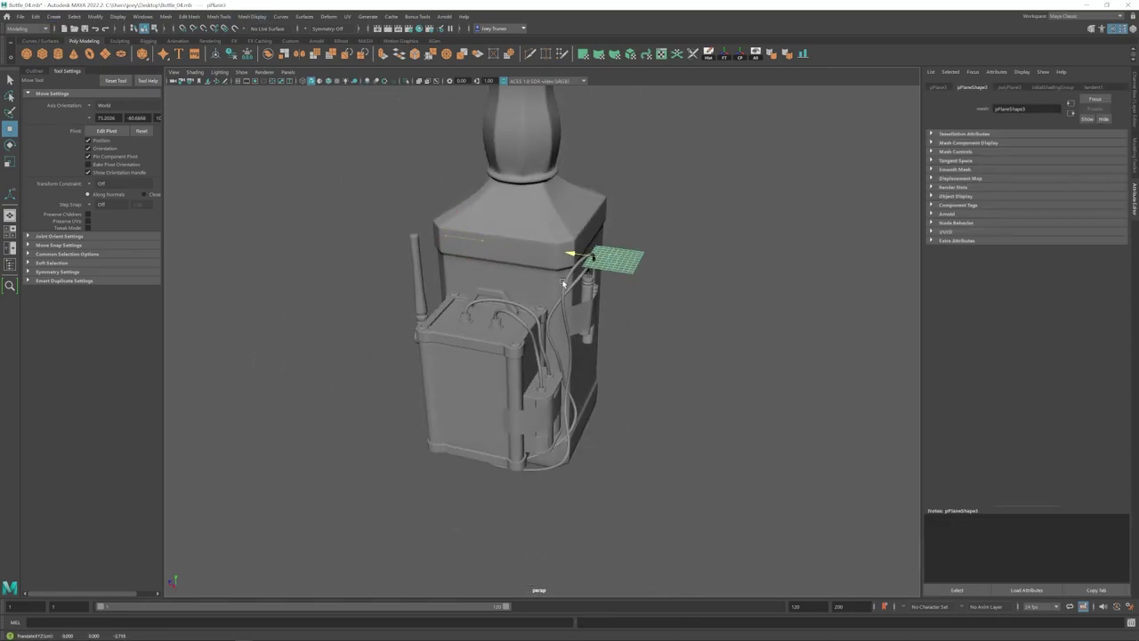
key(e)
click(1009, 88)
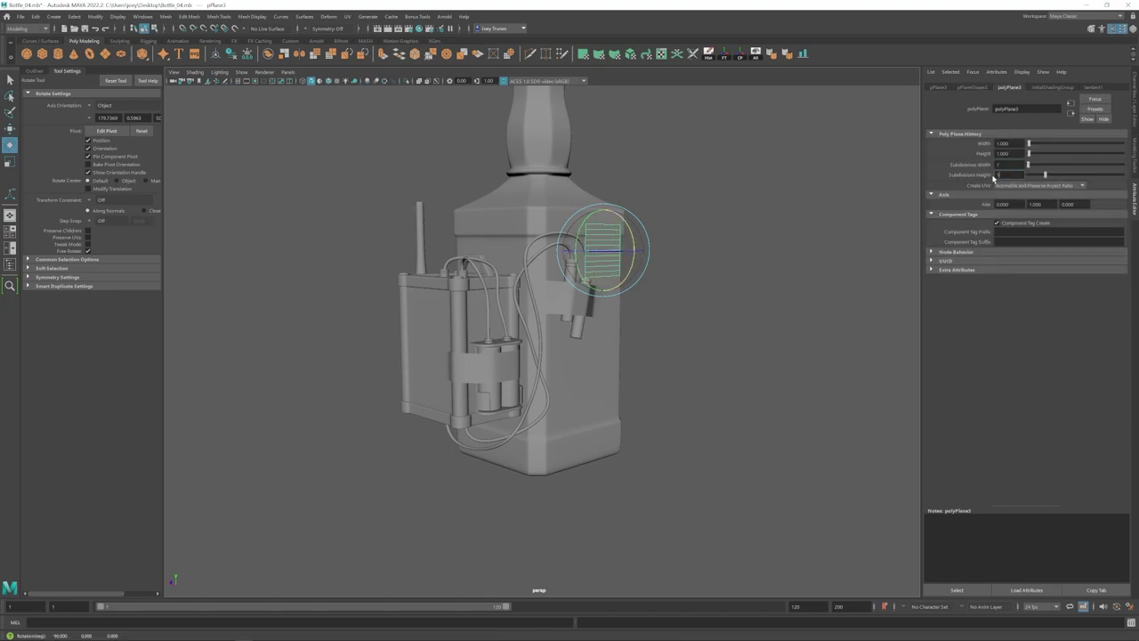
key(Return)
- Scale the plane into a small flat strip and place it against the bottle's face over the cable-end cylinders
key(r)
drag(603, 251, 582, 251)
drag(606, 304, 605, 267)
alt+drag(605, 268, 628, 320)
alt+right_drag(628, 320, 694, 320)
key(r)
alt+drag(694, 321, 686, 296)
key(w)
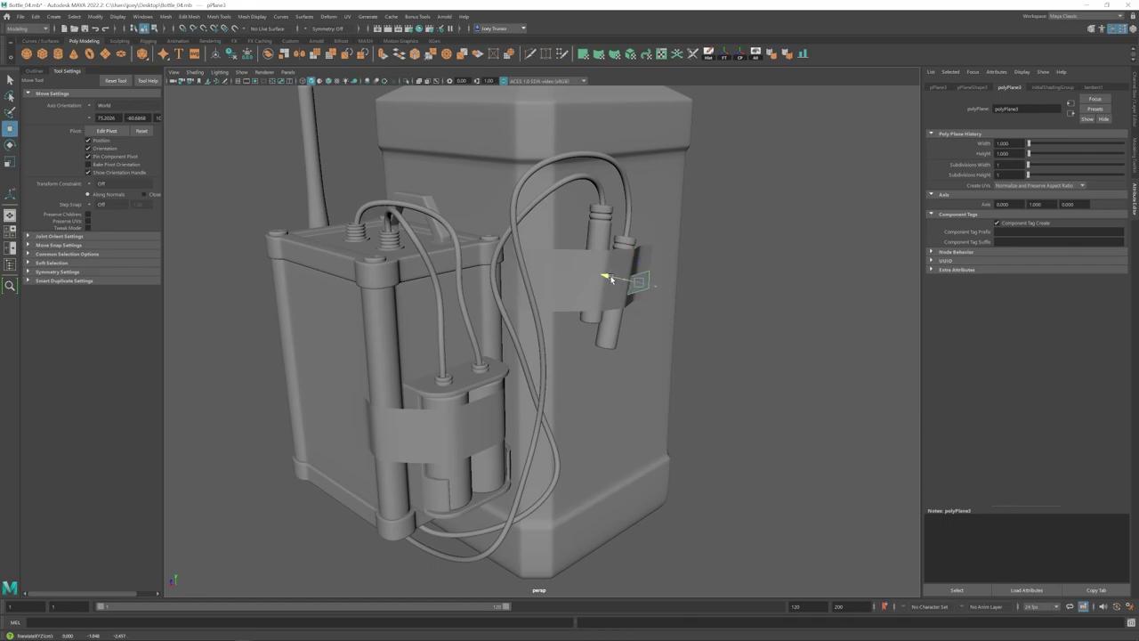
alt+drag(611, 279, 573, 313)
- Extrude the small plane's side edge across the bottle's face and around its chamfered far corner
right_drag(586, 331, 587, 318)
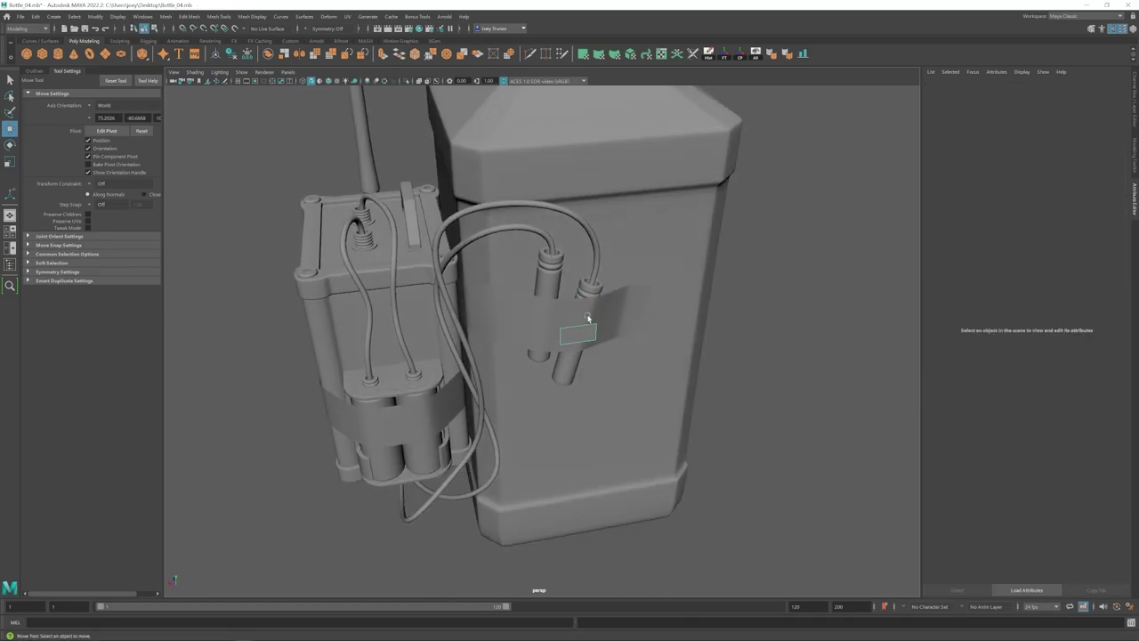
alt+drag(587, 318, 563, 308)
click(561, 319)
alt+right_drag(603, 346, 630, 346)
shift+drag(516, 322, 587, 332)
mouse_move(587, 332)
alt+mouse_down()
mouse_move(533, 340)
mouse_move(594, 321)
alt+mouse_up()
key(ctrl+e)
key(w)
alt+drag(594, 321, 511, 329)
shift+drag(466, 325, 468, 326)
alt+drag(683, 289, 556, 327)
drag(582, 333, 560, 312)
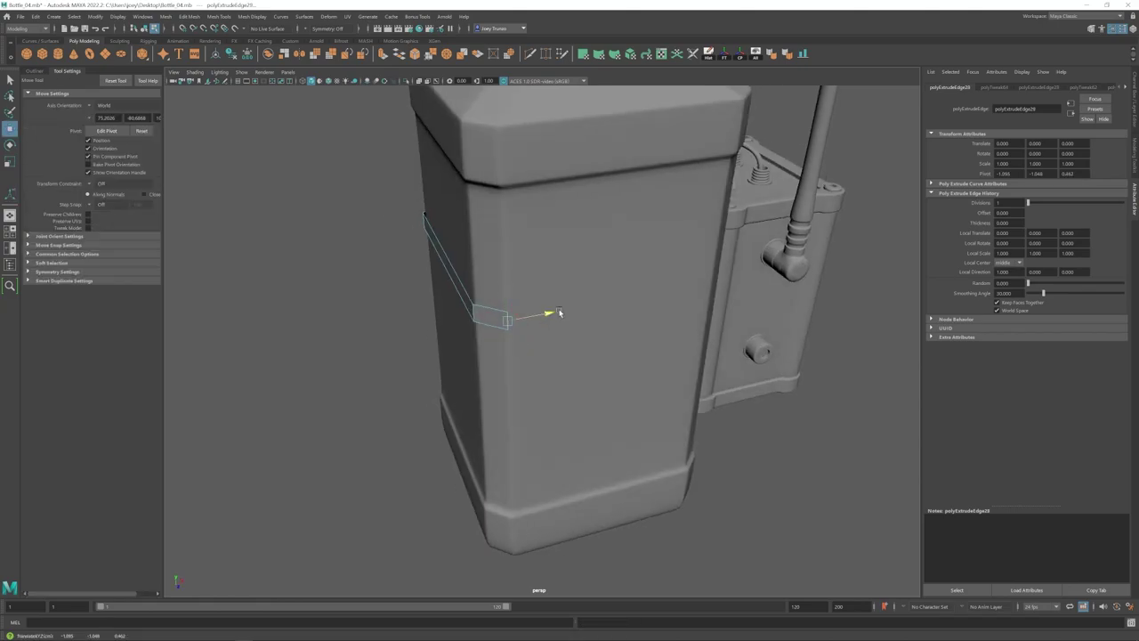
- Extrude the strap's end edge across the bottle's far side to the case and adjust its edges there
alt+drag(747, 295, 518, 390)
shift+drag(516, 391, 666, 333)
click(526, 276)
drag(526, 240, 526, 257)
alt+drag(614, 307, 552, 316)
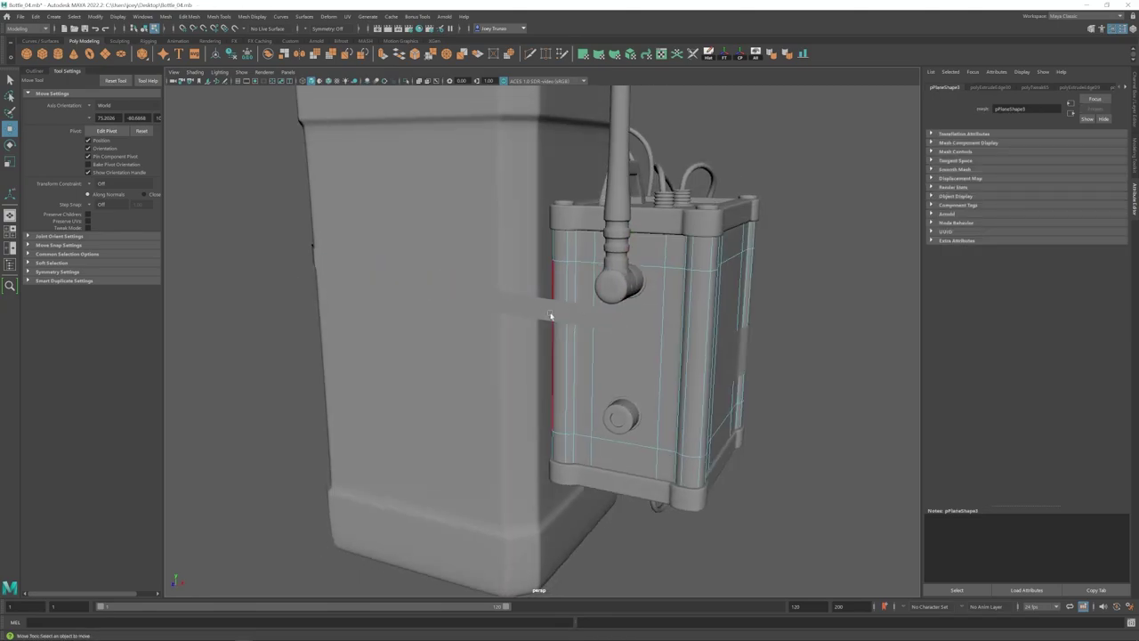
click(643, 325)
drag(677, 362, 703, 370)
- Extrude the strap's end edge around the case's outer side to the corner post beside the paired cylinders
alt+drag(743, 370, 569, 351)
shift+drag(419, 340, 630, 334)
alt+drag(629, 334, 477, 322)
key(ctrl+e)
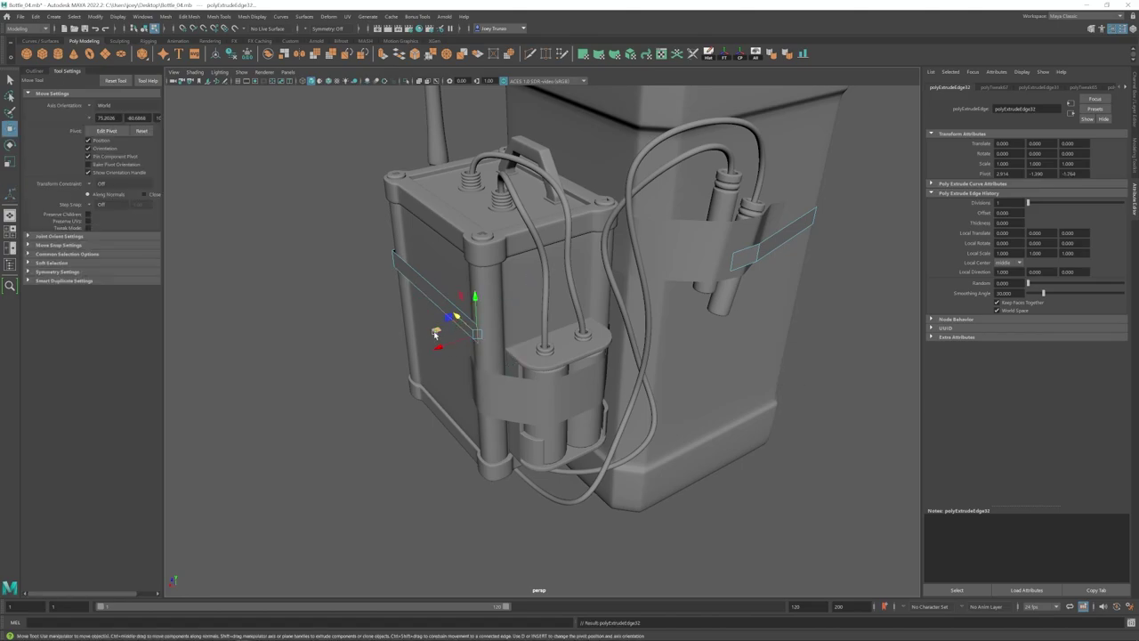
drag(598, 312, 599, 312)
- Bring the strap's end past the case to the bottle's face near its starting edge and adjust the bend edges
alt+drag(574, 329, 570, 301)
click(483, 295)
alt+drag(641, 307, 592, 315)
click(579, 274)
click(415, 282)
alt+drag(415, 277, 504, 298)
click(549, 294)
alt+drag(601, 303, 515, 296)
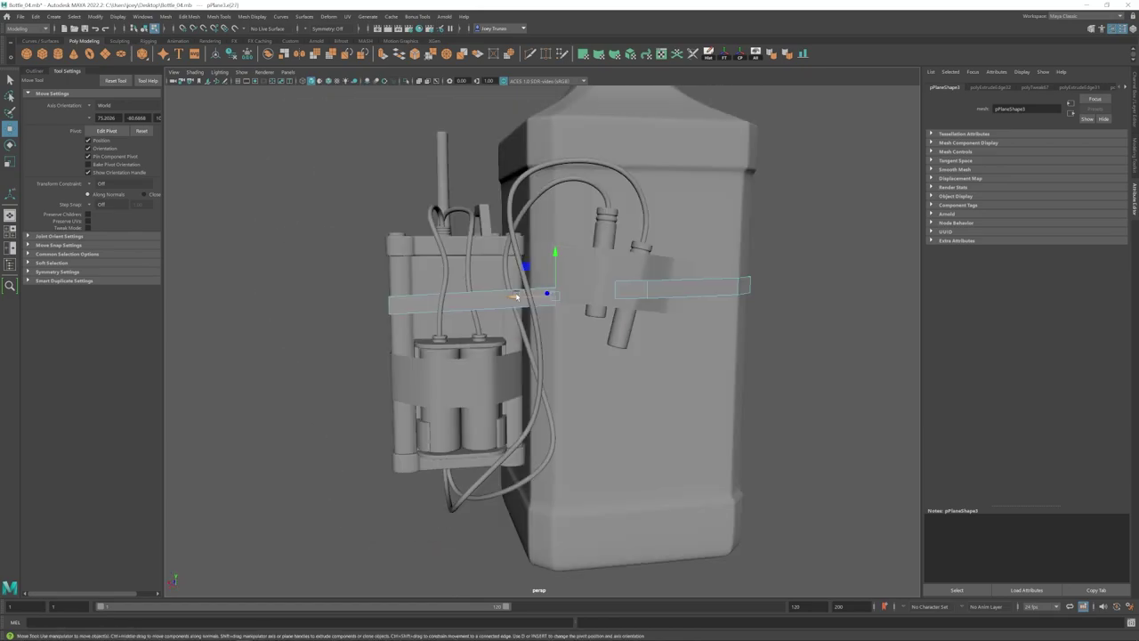
drag(602, 291, 601, 292)
- Target-weld the strap's end vertices to its starting edge to close the loop around the bottle and case
alt+drag(601, 292, 583, 294)
alt+right_drag(583, 295, 654, 283)
alt+middle_drag(654, 283, 567, 303)
click(571, 267)
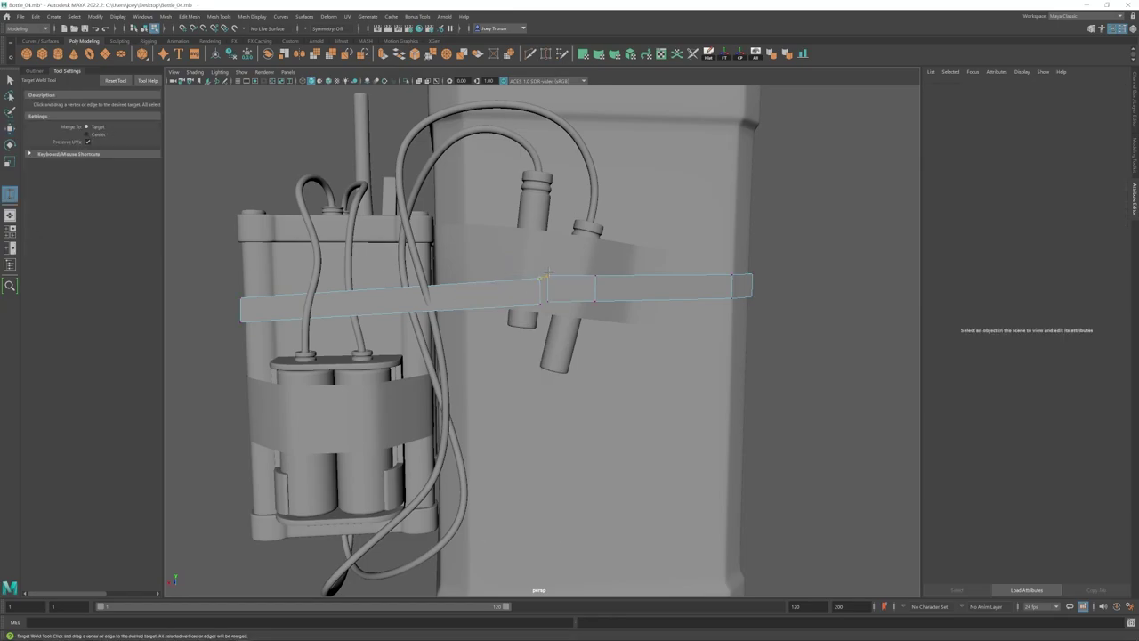
alt+drag(571, 267, 527, 308)
click(553, 307)
drag(561, 275, 566, 276)
alt+drag(605, 280, 569, 285)
alt+right_drag(614, 285, 542, 289)
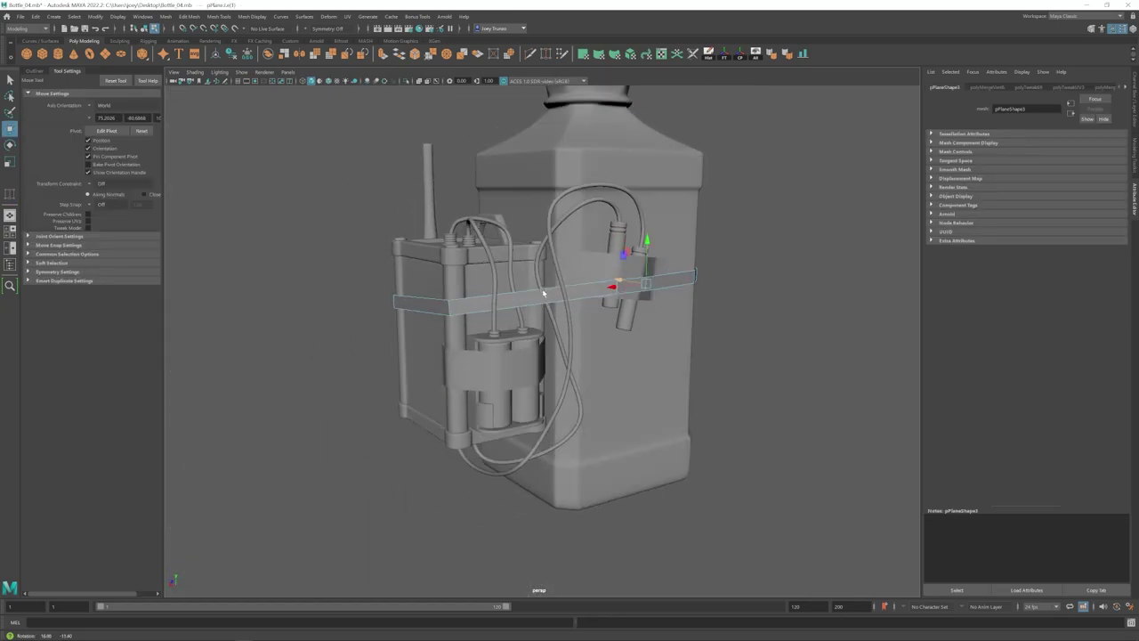
alt+drag(542, 288, 532, 293)
alt+right_drag(532, 293, 472, 311)
alt+drag(471, 311, 496, 341)
alt+middle_drag(518, 307, 522, 291)
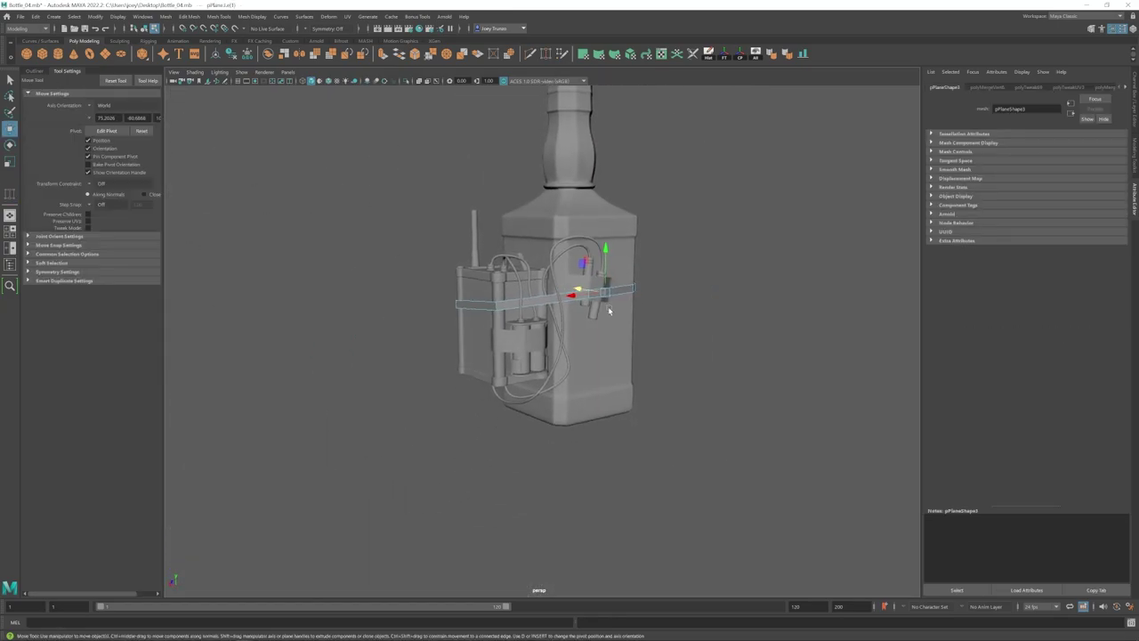
- Adjust the height of the closed strap's vertices and individual bend edges around the bottle
alt+drag(521, 291, 547, 299)
right_drag(602, 297, 551, 296)
drag(427, 254, 703, 345)
drag(618, 252, 618, 255)
alt+drag(507, 276, 472, 307)
click(483, 286)
alt+drag(562, 291, 525, 292)
click(563, 293)
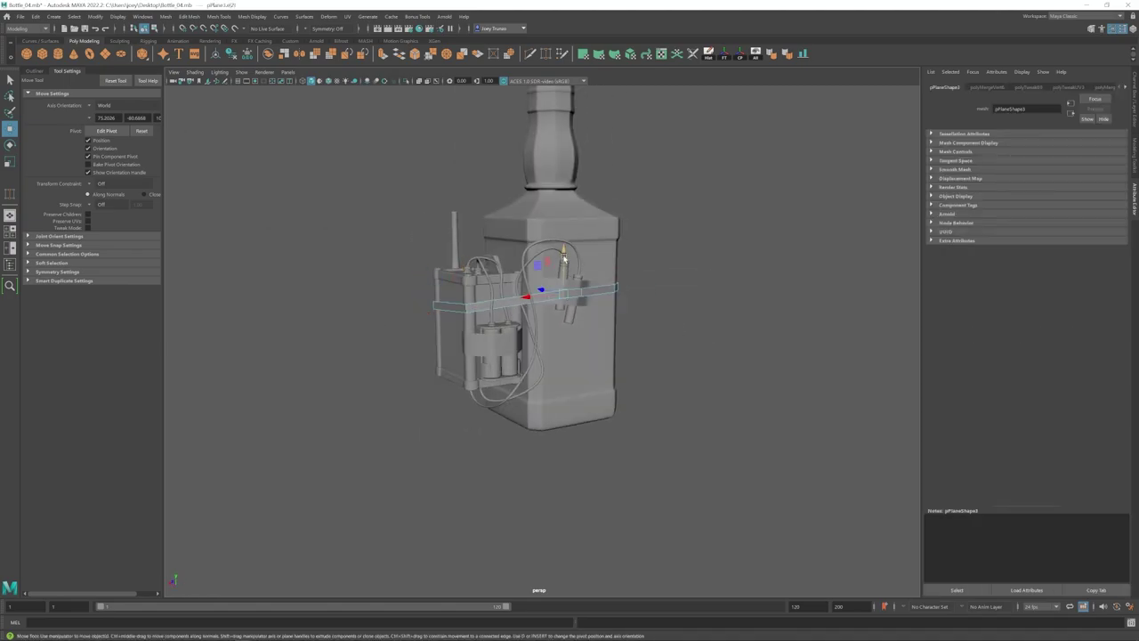
alt+drag(614, 302, 554, 326)
click(572, 293)
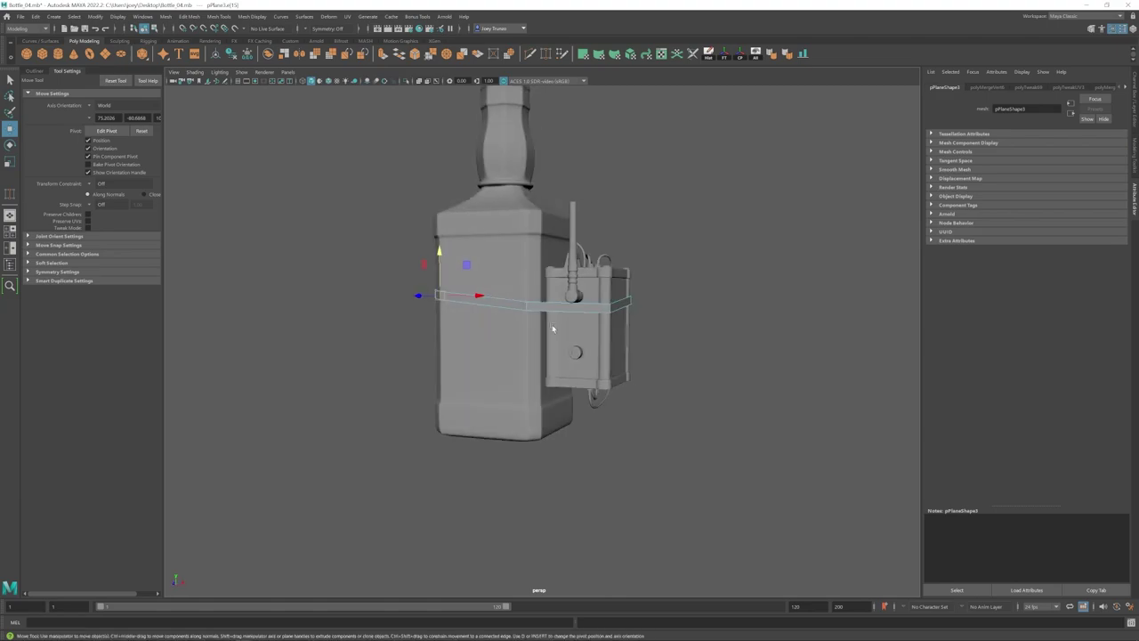
- Duplicate the closed strap and move the copy down to the lower part of the case
right_drag(557, 309, 597, 283)
alt+drag(598, 307, 663, 324)
key(ctrl+d)
drag(572, 263, 573, 337)
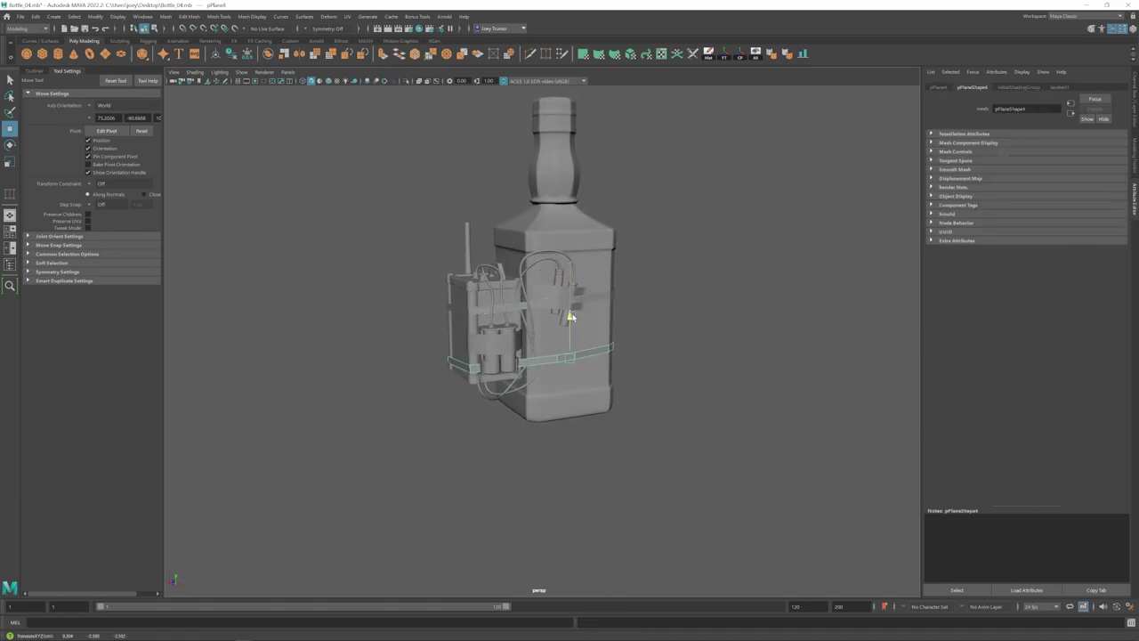
- Adjust the height of the lower strap's vertices at the case's outer corner and along the bottle side
alt+middle_drag(593, 316, 664, 249)
alt+drag(664, 249, 707, 251)
right_drag(587, 305, 543, 305)
drag(523, 292, 605, 322)
alt+right_drag(507, 325, 572, 325)
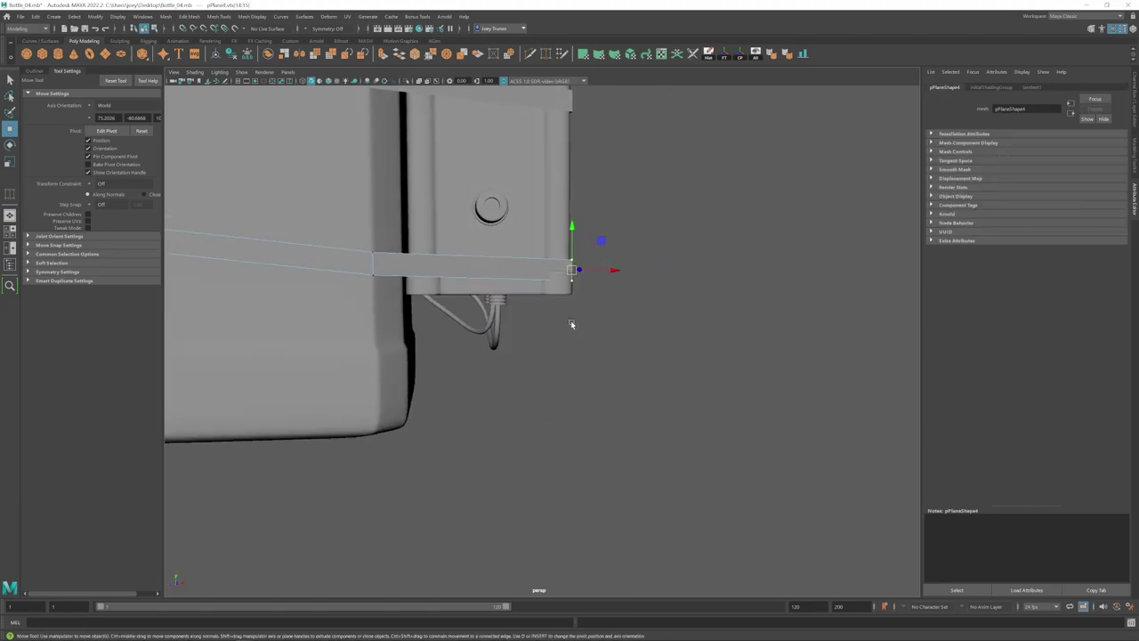
drag(572, 227, 573, 234)
alt+drag(628, 245, 560, 248)
drag(387, 221, 423, 267)
drag(404, 197, 498, 249)
alt+right_drag(498, 250, 412, 254)
- Delete the unneeded vertical edge from the lower strap
alt+drag(412, 255, 588, 289)
drag(620, 274, 546, 305)
alt+drag(546, 305, 565, 288)
alt+right_drag(564, 288, 614, 298)
alt+drag(614, 298, 587, 329)
click(573, 320)
key(ctrl+Delete)
- Bevel the lower strap's bend edge and reduce the bevel's Fraction
alt+drag(500, 323, 420, 315)
alt+drag(420, 315, 574, 337)
alt+drag(574, 337, 546, 340)
click(188, 16)
click(197, 51)
middle_drag(530, 336, 509, 338)
alt+drag(509, 338, 536, 323)
key(w)
- Adjust the position of the lower strap's end vertices at the case's outer corner
click(575, 324)
alt+drag(623, 323, 543, 322)
click(536, 284)
alt+drag(472, 298, 515, 326)
alt+drag(521, 338, 654, 311)
drag(589, 299, 583, 299)
key(e)
alt+drag(650, 272, 527, 320)
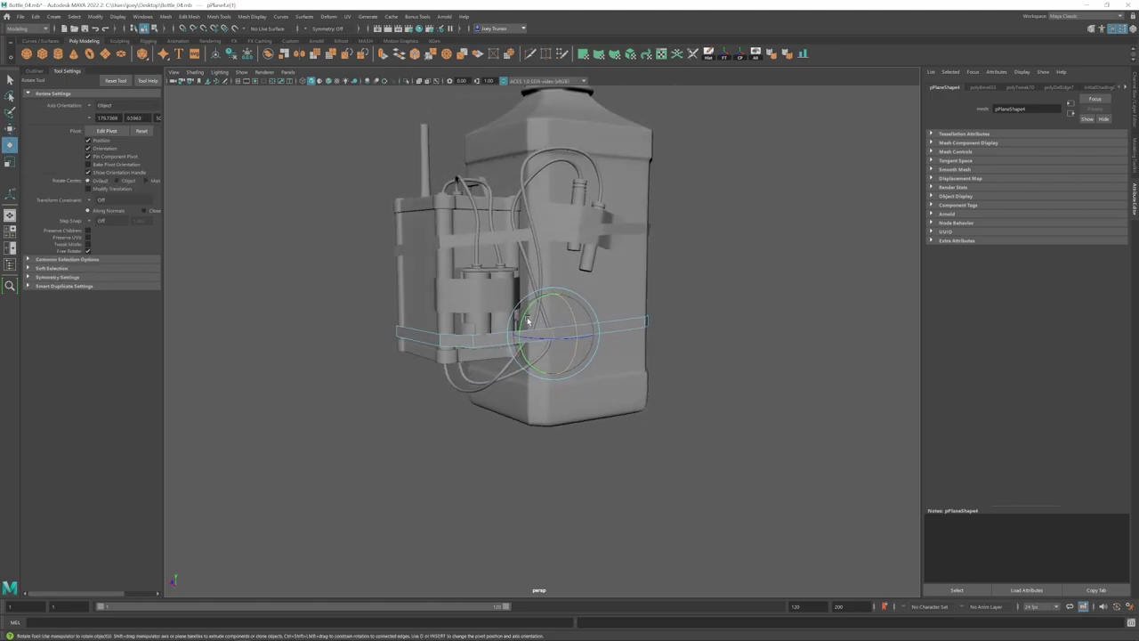
- Select both straps and adjust their height on the bottle and case together
key(F8)
scroll(551, 331, down, 4)
click(800, 343)
alt+drag(801, 343, 480, 371)
click(578, 290)
scroll(597, 360, up, 2)
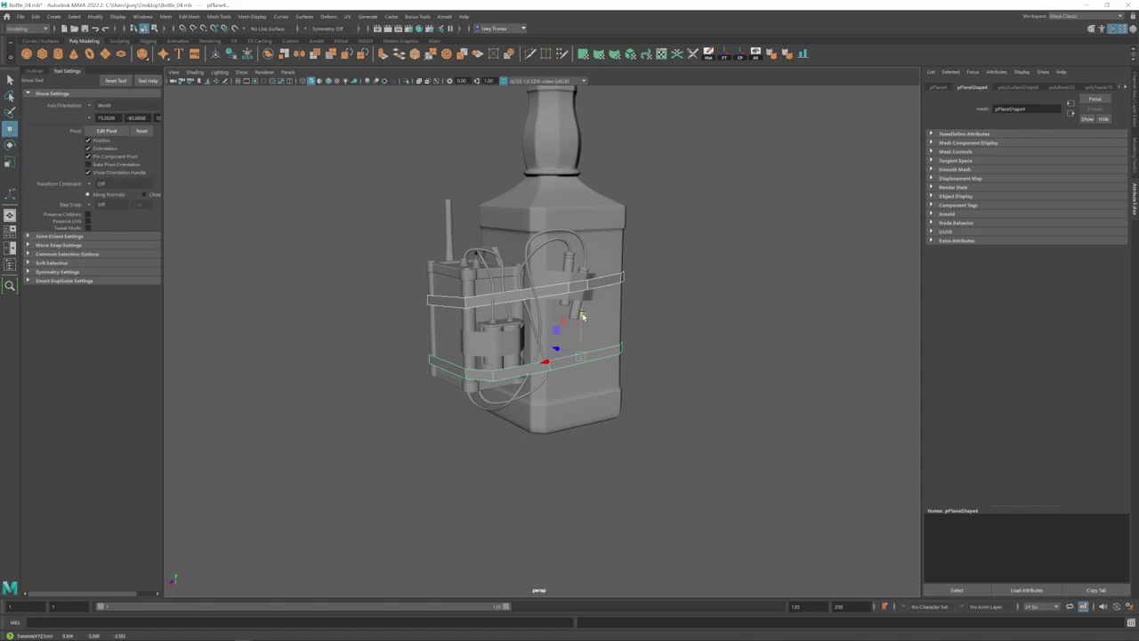
scroll(598, 331, up, 4)
alt+drag(598, 332, 658, 347)
- Adjust the middle vertices of the cable that crosses the upper strap, using soft selection
click(564, 258)
key(F9)
click(564, 259)
key(b)
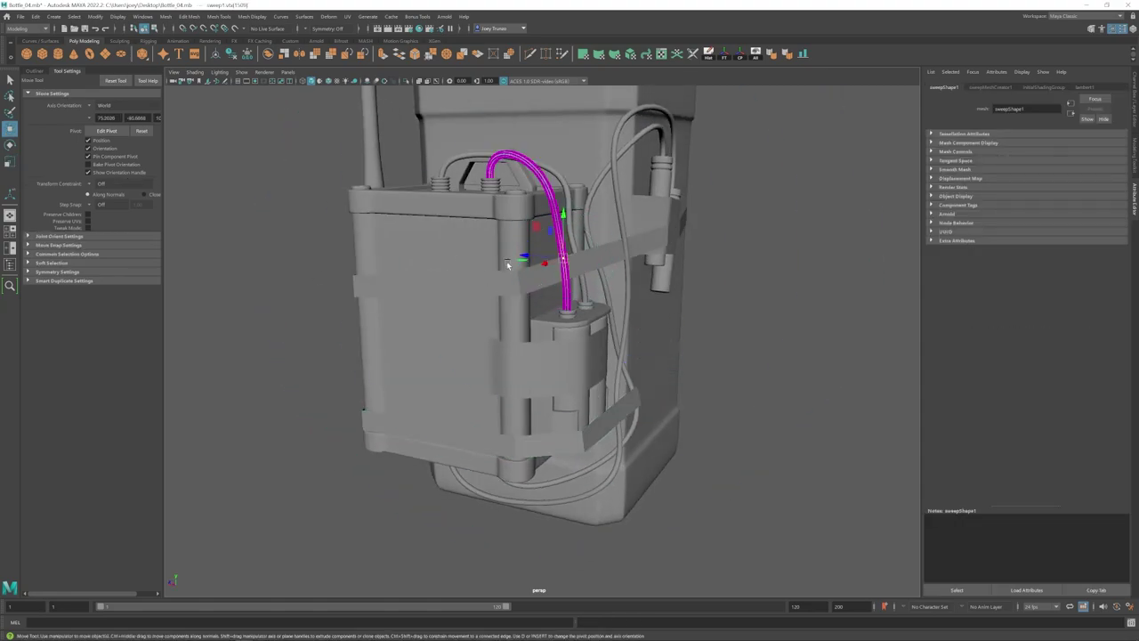
scroll(577, 303, up, 3)
alt+drag(572, 301, 552, 285)
click(577, 303)
- Insert edge loops across the upper strap's section between the case corner and the bottle
click(220, 16)
click(245, 80)
click(108, 136)
click(603, 281)
key(w)
scroll(556, 286, down, 4)
alt+drag(556, 286, 504, 307)
scroll(504, 302, up, 4)
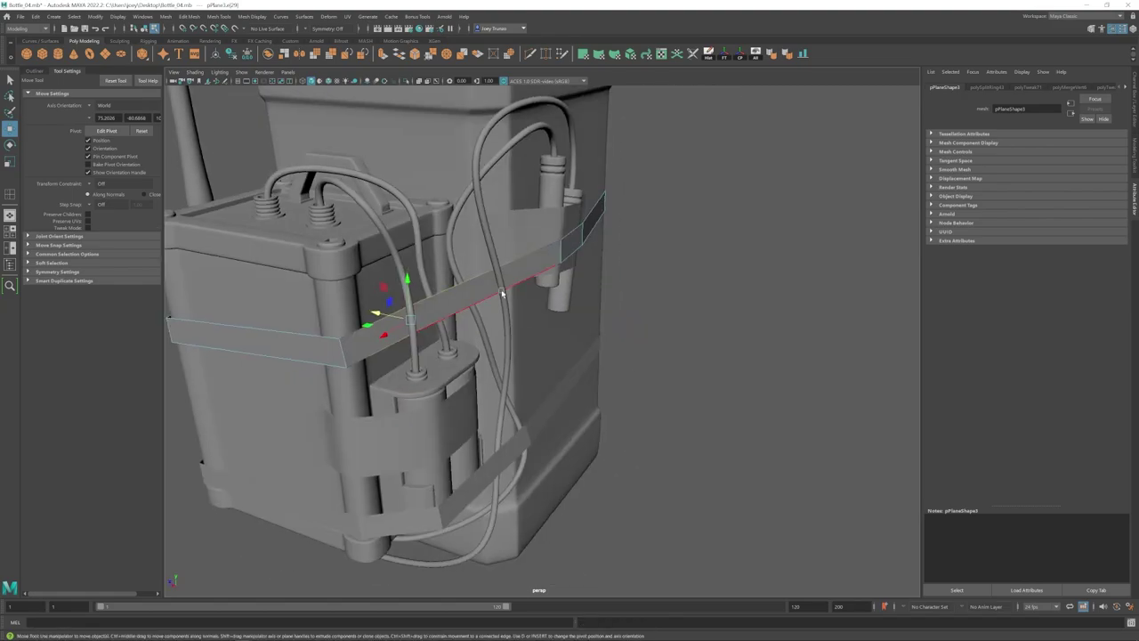
key(g)
click(458, 276)
key(w)
- Bevel the lower strap's bend edges at the case, cylinders and bottle, and reduce the bevel's Fraction to about 0.11
scroll(457, 276, down, 5)
alt+drag(457, 276, 506, 341)
scroll(507, 340, up, 5)
click(512, 262)
shift+click(378, 276)
alt+drag(378, 277, 619, 443)
shift+click(451, 350)
key(ctrl+b)
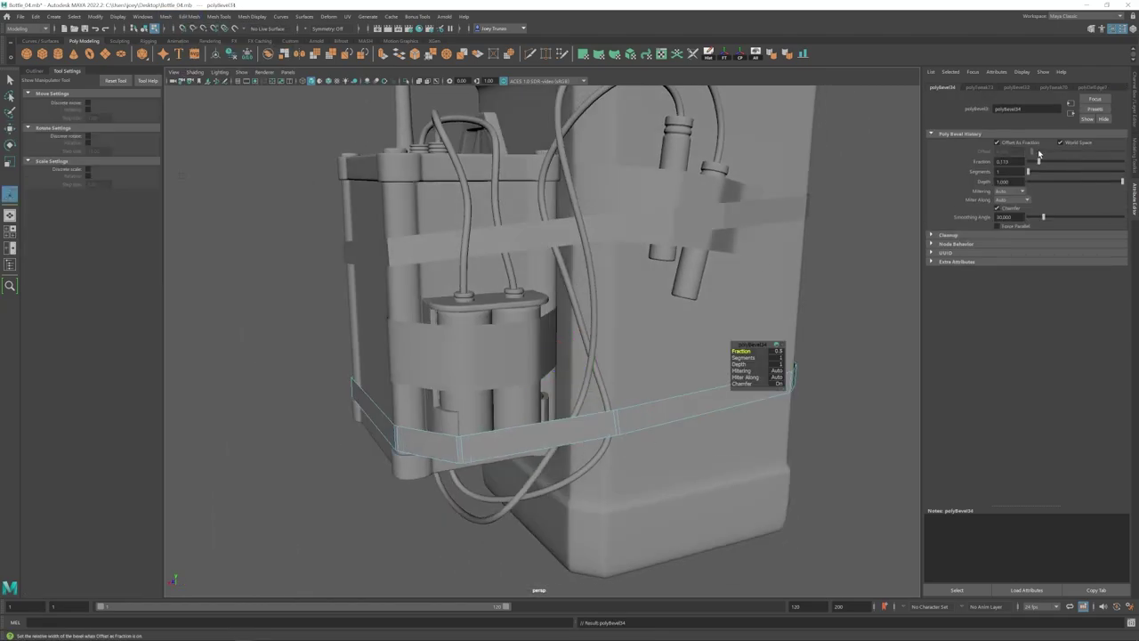
key(q)
click(846, 400)
alt+drag(845, 400, 702, 433)
scroll(719, 431, up, 5)
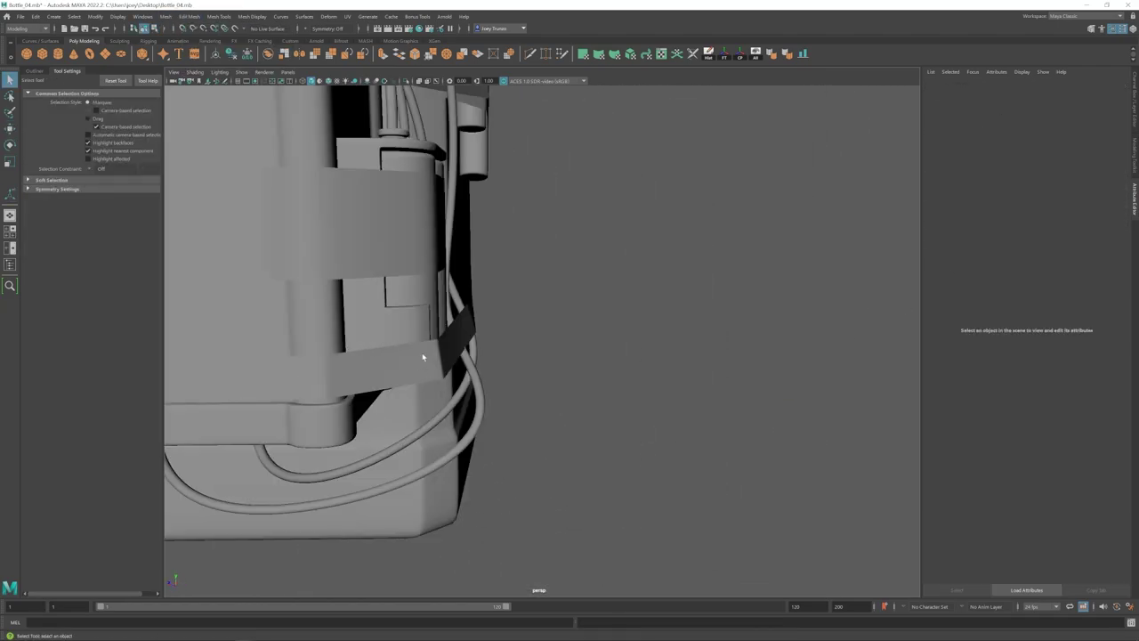
- Select the lower strap's vertices around the bend beside the cylinders and try rotating them into line
right_drag(422, 354, 373, 354)
key(w)
drag(413, 366, 483, 344)
key(e)
scroll(564, 332, up, 5)
key(w)
key(e)
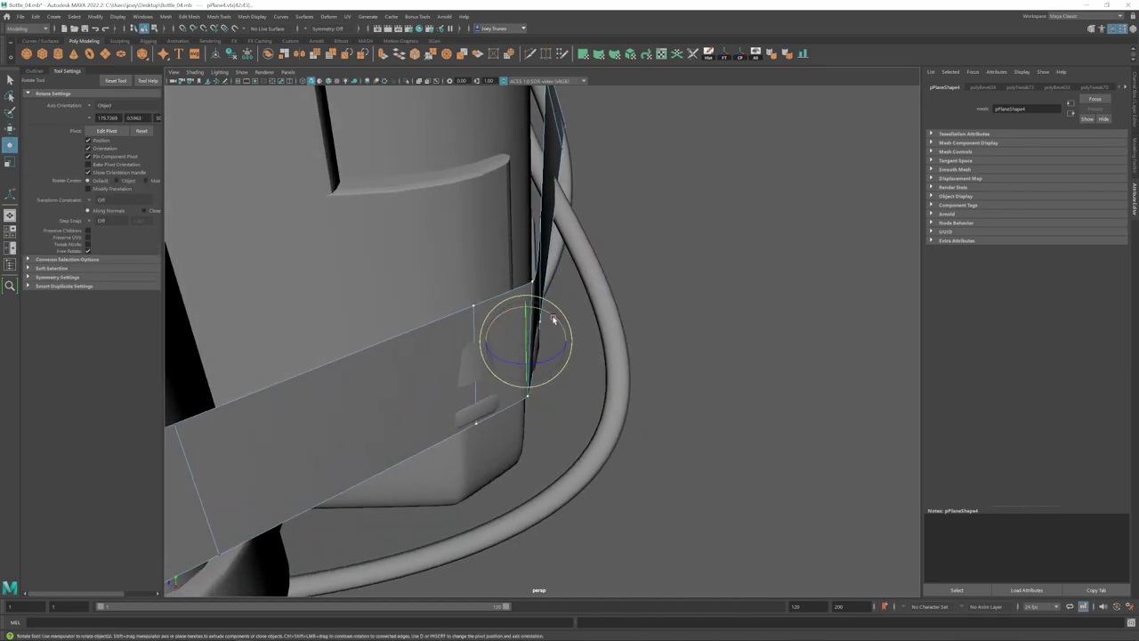
key(w)
click(464, 298)
key(ctrl+z)
click(482, 352)
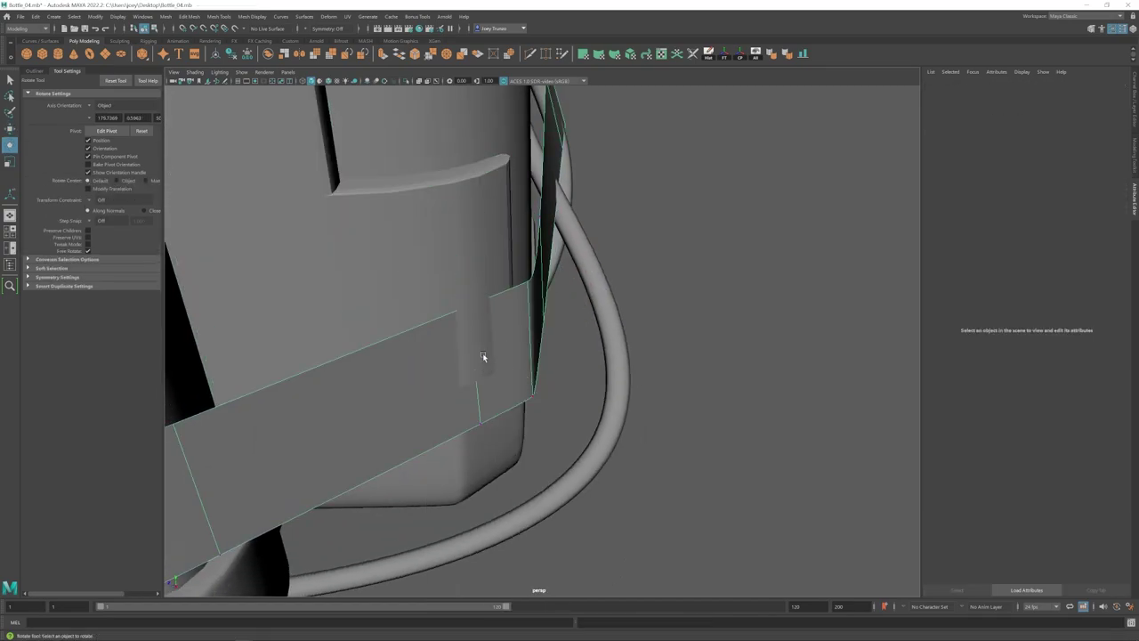
key(ctrl+z)
- Move the lower strap's bend vertices so the strap wraps around the cylinder's lower corner
drag(510, 305, 524, 315)
alt+drag(533, 322, 485, 320)
drag(493, 256, 463, 291)
click(541, 384)
drag(498, 379, 482, 376)
alt+drag(468, 374, 512, 372)
alt+drag(613, 260, 556, 380)
drag(638, 450, 500, 256)
drag(488, 335, 479, 335)
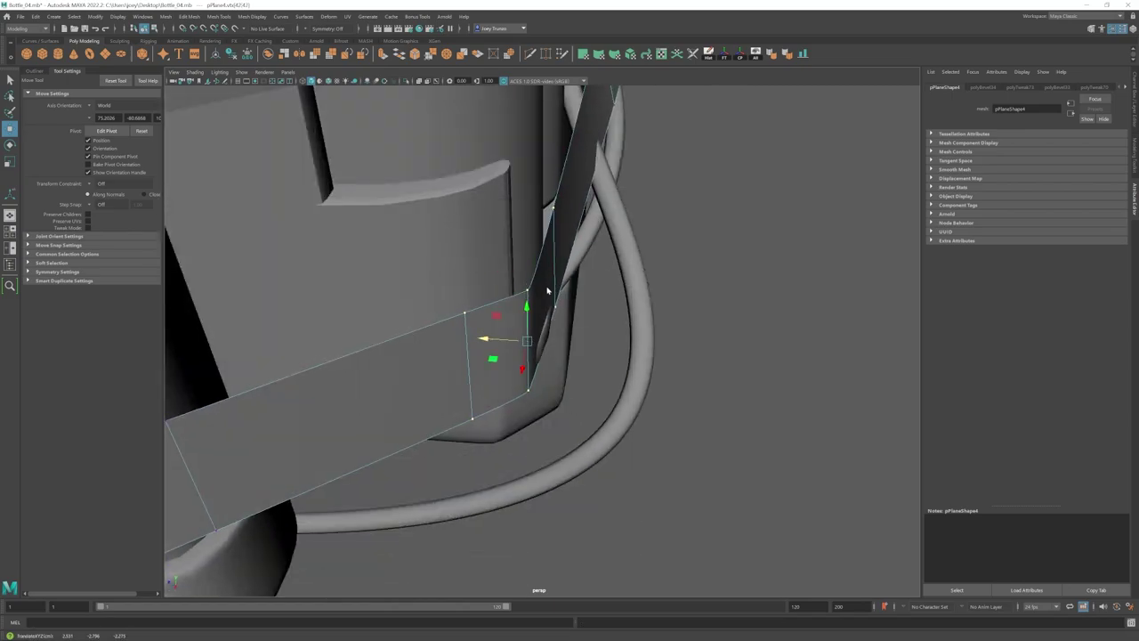
- Reposition the bend edge and its bottom vertices on the lower strap beneath the cylinders
alt+drag(549, 290, 498, 276)
drag(523, 353, 544, 343)
right_drag(544, 343, 545, 312)
click(535, 361)
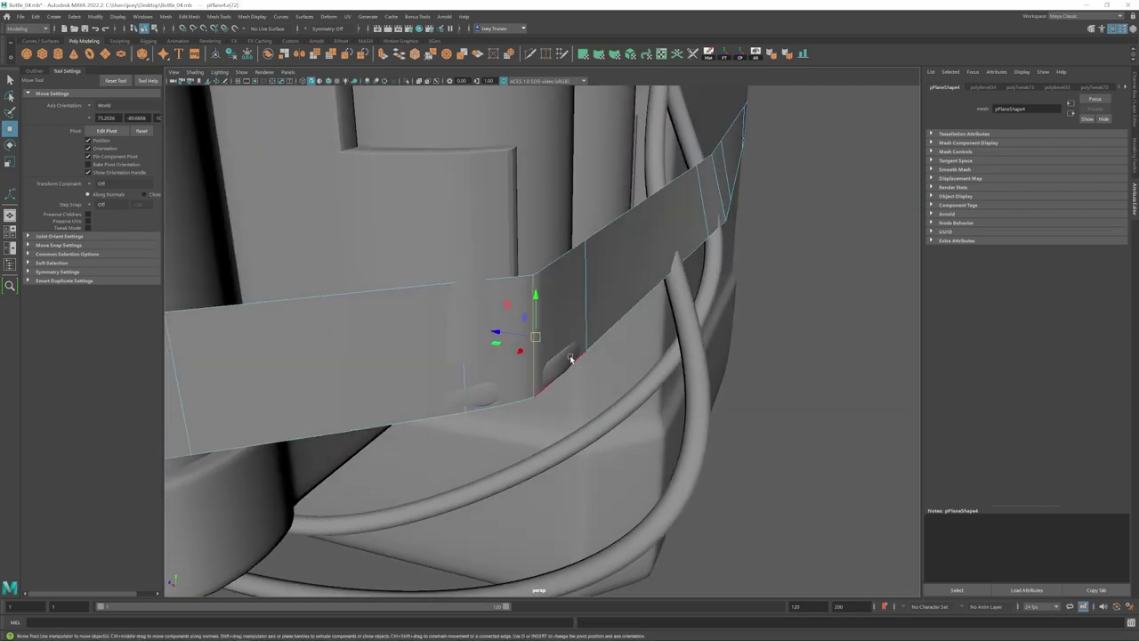
alt+drag(490, 395, 522, 255)
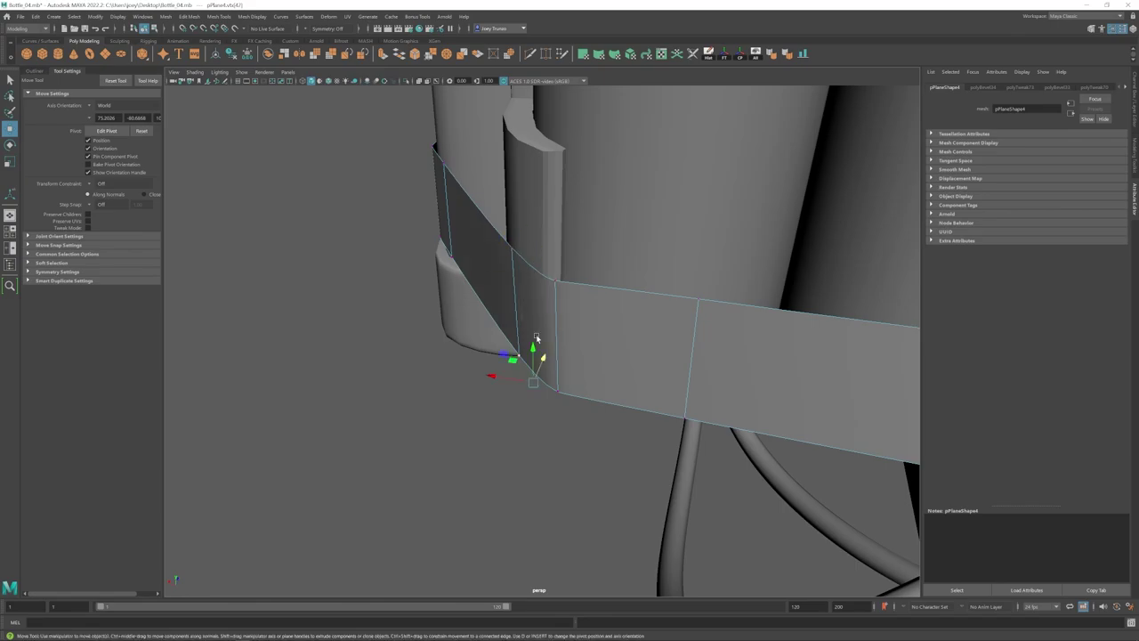
drag(542, 358, 537, 371)
alt+drag(463, 312, 497, 274)
alt+drag(516, 302, 503, 276)
click(564, 371)
alt+drag(560, 365, 504, 327)
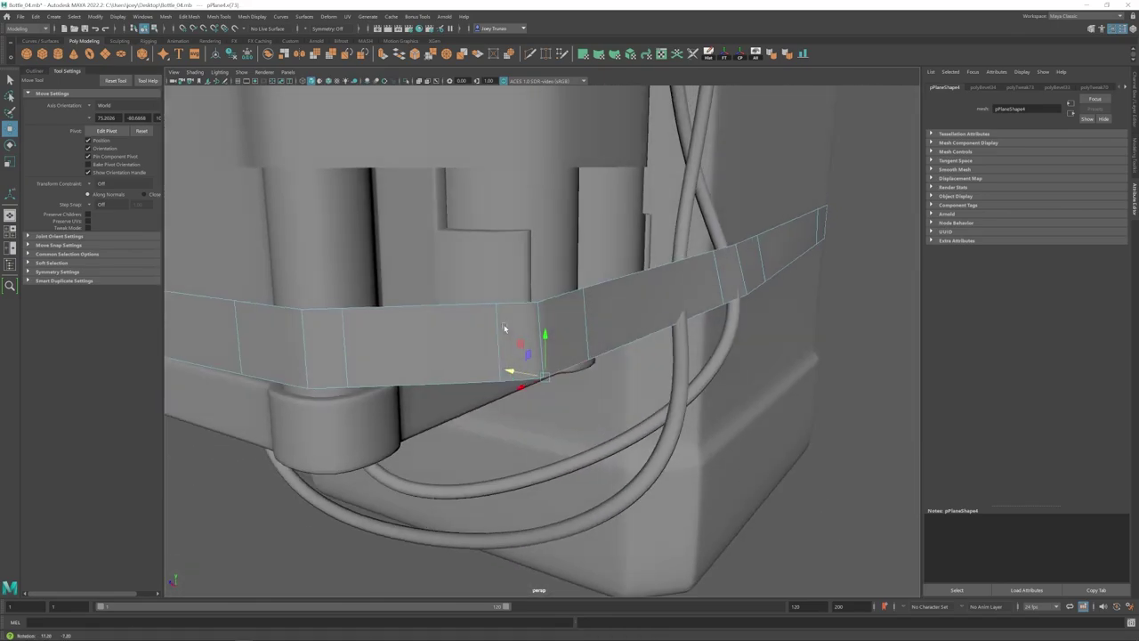
- Insert an edge loop across the lower strap between the cylinders and the bottle
click(251, 16)
click(242, 83)
drag(693, 256, 668, 264)
key(w)
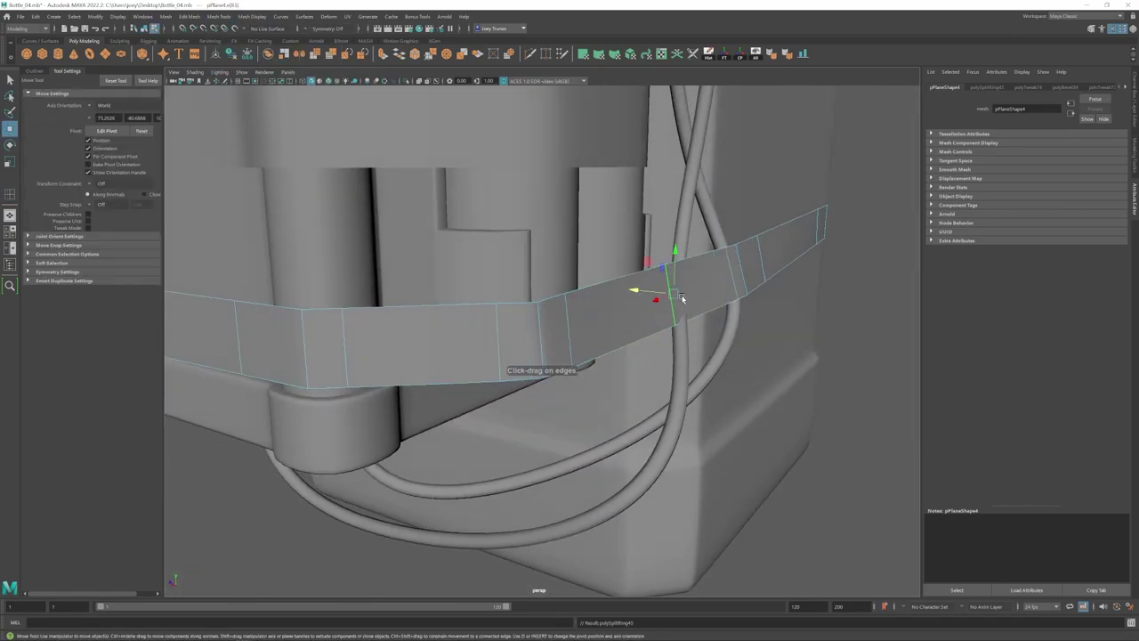
click(679, 326)
alt+drag(678, 327, 626, 302)
- Check the lower strap in smooth preview and nudge its bend edge by the cylinders slightly down
key(F8)
click(801, 383)
scroll(569, 356, down, 8)
click(529, 382)
scroll(552, 347, up, 8)
alt+drag(530, 381, 539, 297)
key(3)
key(1)
alt+drag(538, 297, 614, 302)
click(593, 233)
drag(593, 166, 591, 169)
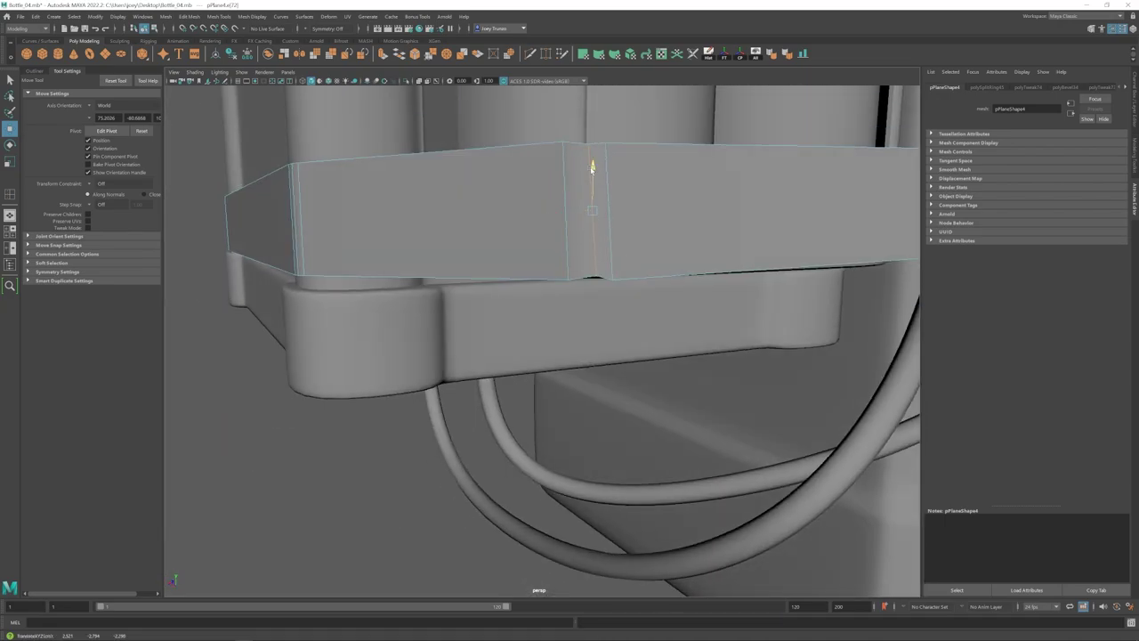
- Move and scale the lower strap's upper vertices at the bend in front of the cylinders
key(F8)
scroll(592, 171, down, 8)
click(348, 406)
alt+drag(348, 406, 561, 345)
click(503, 347)
scroll(501, 351, up, 6)
key(F9)
drag(545, 301, 591, 326)
key(w)
alt+drag(562, 344, 611, 266)
drag(527, 267, 519, 269)
alt+drag(519, 270, 586, 285)
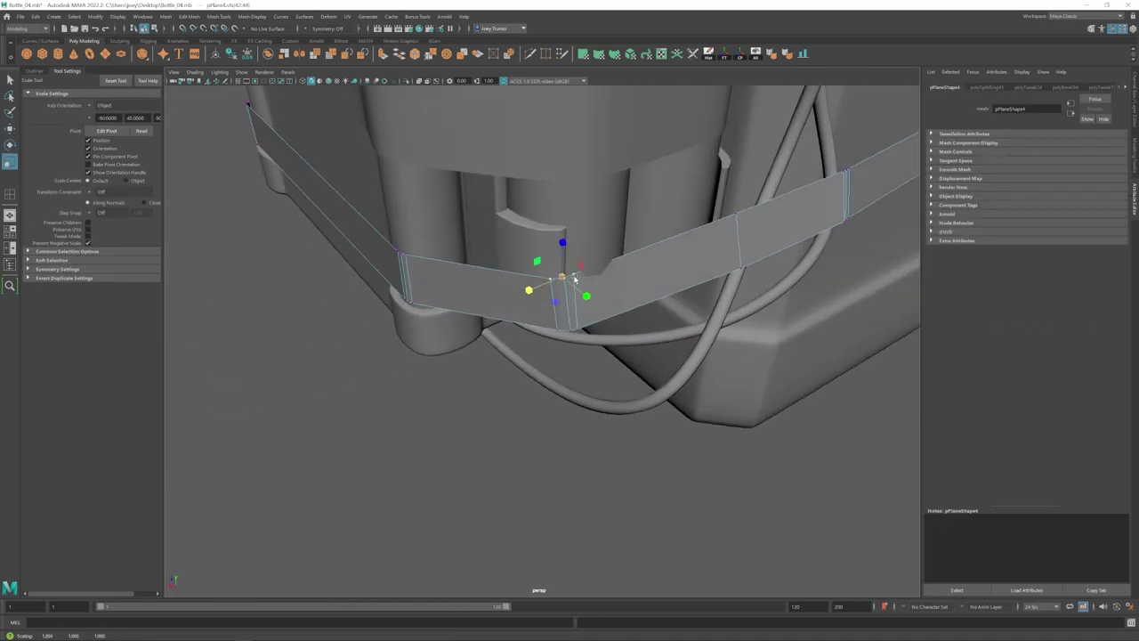
- Shift the top vertices beside the lower strap's cylinder bend away from the cylinder surface
key(F8)
click(521, 379)
scroll(521, 380, down, 6)
scroll(521, 379, up, 6)
click(511, 275)
click(510, 276)
key(F9)
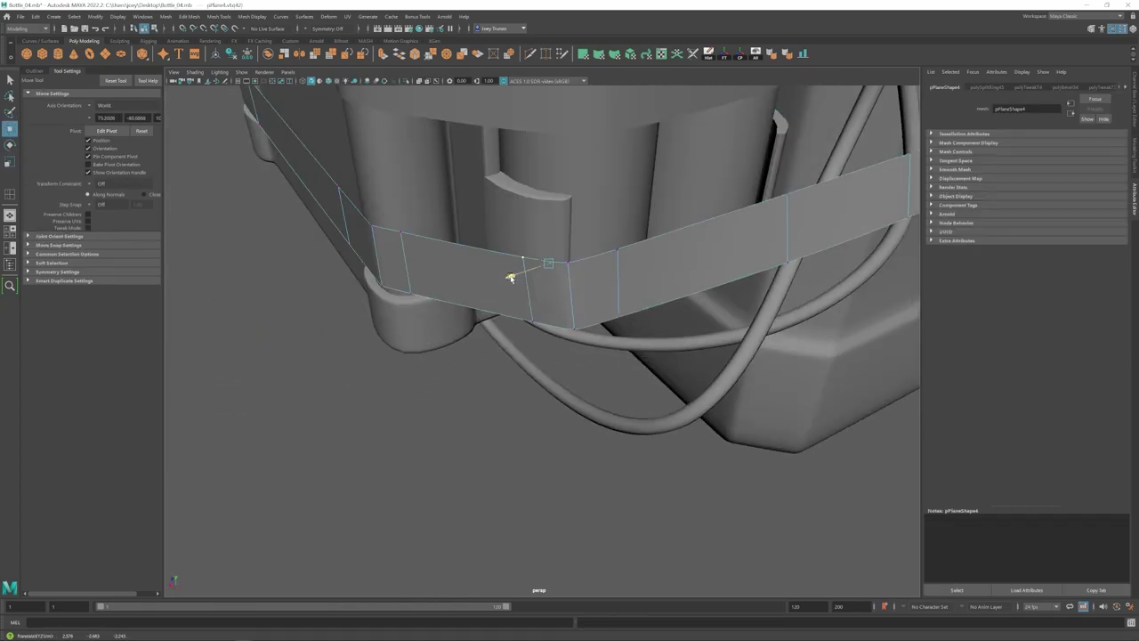
alt+drag(511, 276, 544, 307)
click(503, 271)
key(F8)
- Move the lower strap's edge at the case's outer corner so the strap wraps around the corner post
click(508, 244)
alt+drag(508, 244, 378, 376)
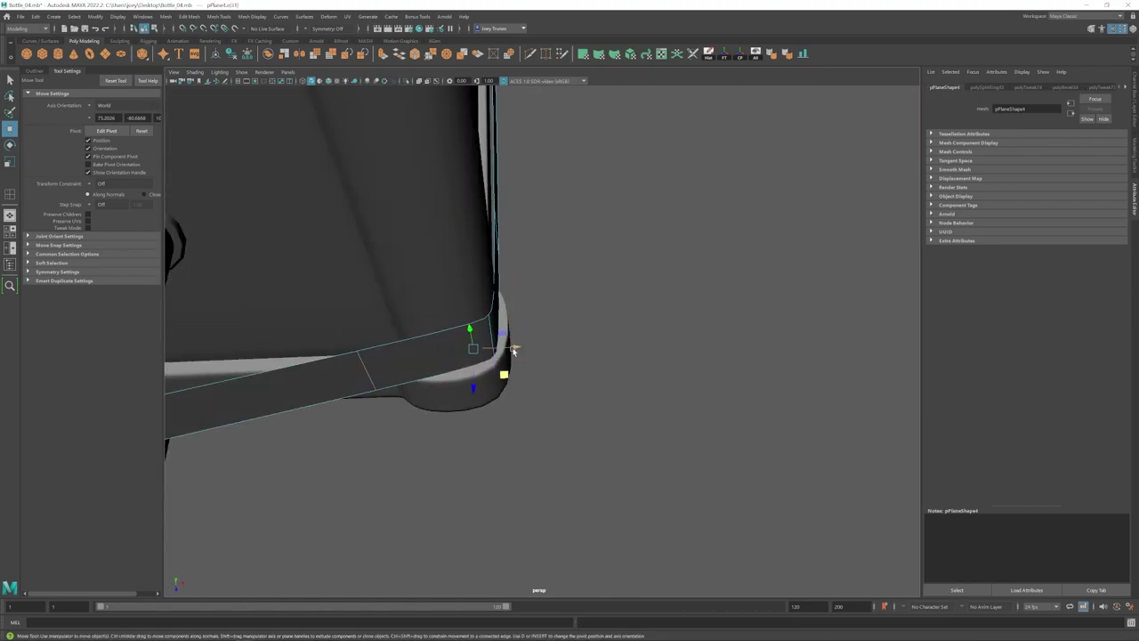
drag(450, 386, 449, 395)
alt+drag(452, 392, 547, 232)
- Adjust the height of the lower strap's edges at the case's corner post and along the bottle's side
click(554, 219)
alt+right_drag(554, 219, 394, 294)
alt+drag(395, 294, 508, 321)
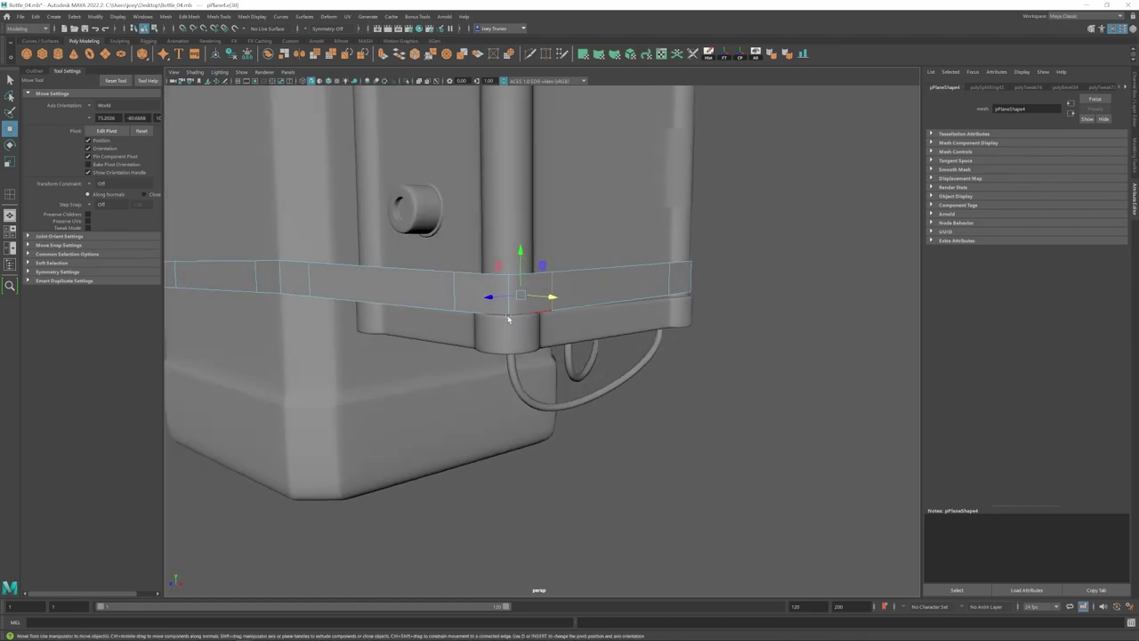
drag(519, 252, 519, 263)
alt+drag(525, 267, 469, 309)
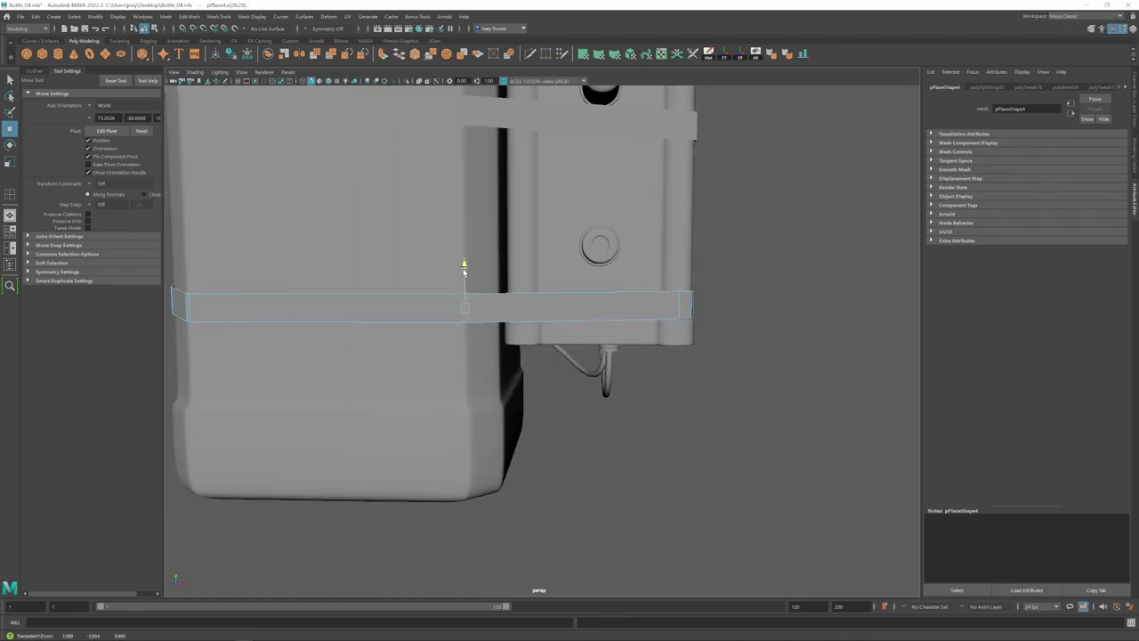
alt+drag(464, 268, 612, 369)
- Shift the lower strap's vertices at the bottle's far corner so the strap follows the bottle's surface
alt+drag(585, 350, 534, 427)
drag(514, 460, 516, 418)
drag(500, 431, 445, 396)
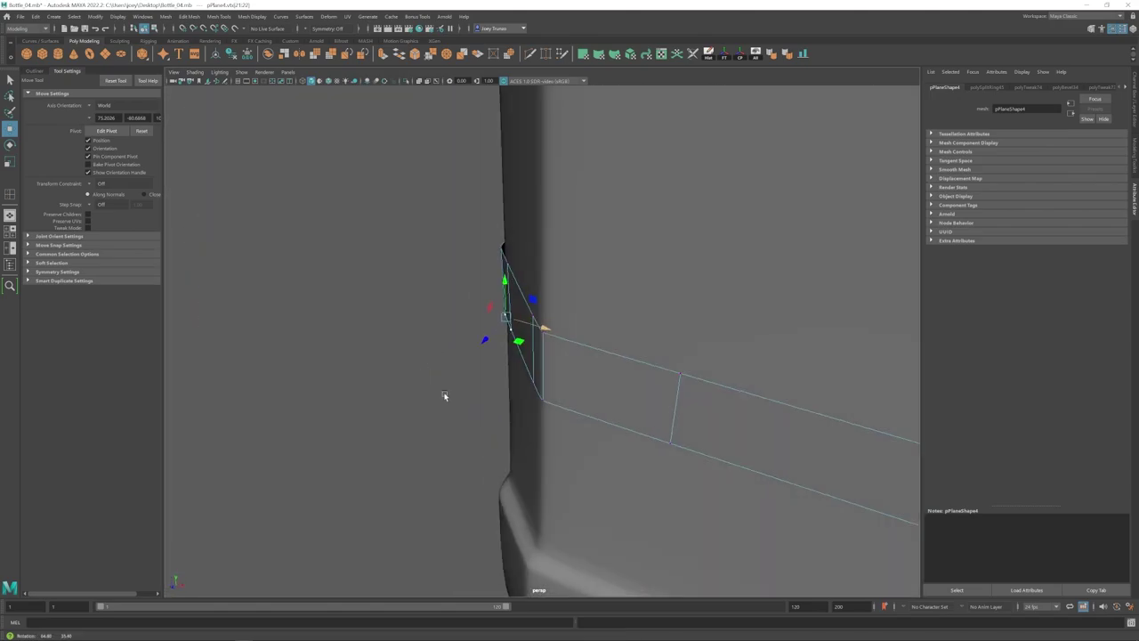
drag(494, 221, 539, 265)
drag(549, 256, 498, 302)
drag(525, 315, 614, 348)
drag(476, 339, 491, 344)
mouse_move(492, 344)
alt+mouse_down()
mouse_move(412, 358)
mouse_move(472, 342)
alt+mouse_up()
drag(382, 343, 454, 423)
drag(381, 380, 549, 305)
- Bevel the upper strap's vertical edges at the bends around the case and bottle corners
alt+right_drag(549, 306, 445, 377)
click(445, 377)
alt+drag(445, 377, 472, 356)
click(472, 352)
alt+right_drag(472, 352, 493, 326)
alt+drag(493, 324, 616, 348)
click(616, 348)
alt+right_drag(616, 347, 536, 335)
alt+drag(537, 336, 481, 356)
alt+right_drag(480, 356, 534, 330)
click(438, 323)
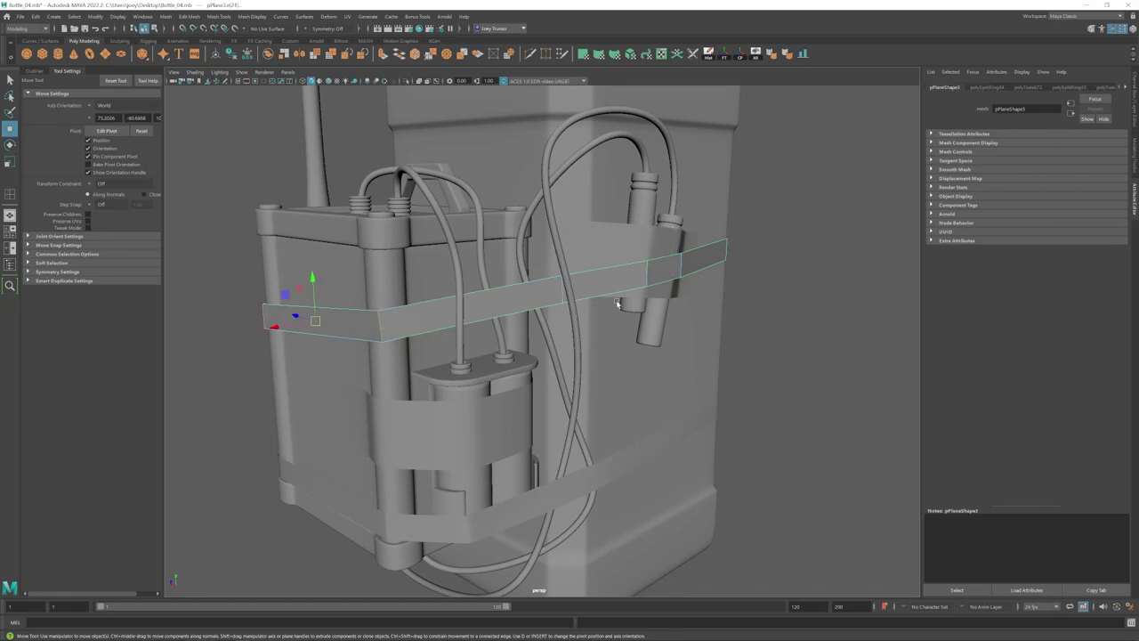
alt+drag(618, 304, 483, 336)
click(189, 16)
click(204, 53)
- Move the upper strap's middle bend edges outward at the bottle's corner beside the antenna and at the case's antenna-side corner post
right_drag(483, 337, 483, 312)
mouse_move(484, 311)
alt+mouse_down()
mouse_move(505, 313)
mouse_move(480, 317)
alt+mouse_up()
click(452, 317)
key(w)
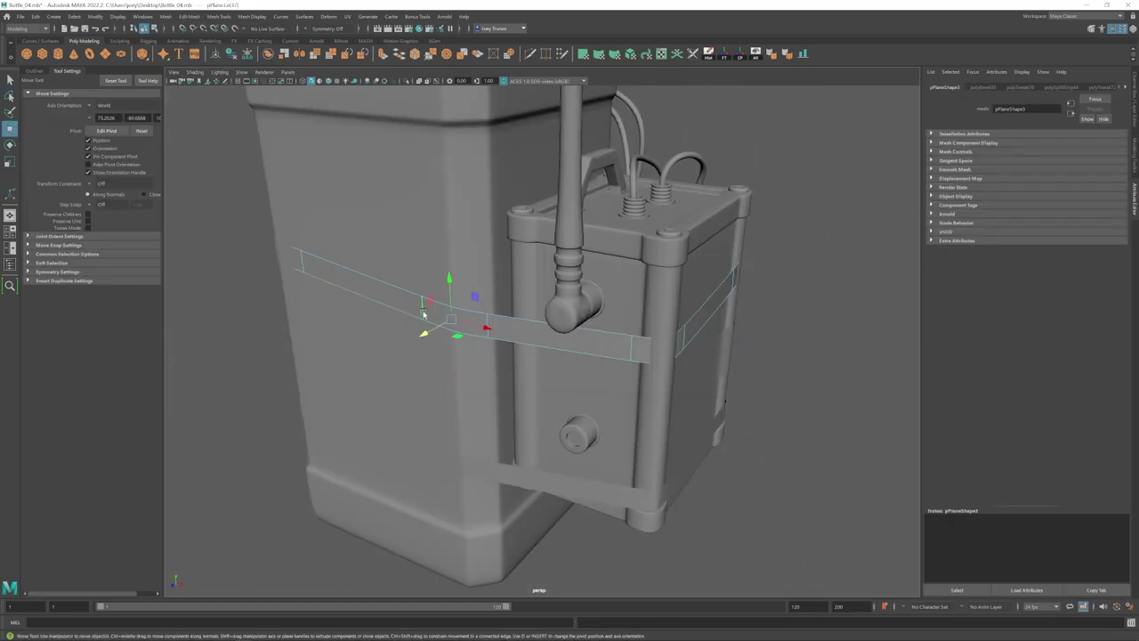
alt+drag(569, 323, 463, 333)
alt+right_drag(463, 333, 527, 349)
click(534, 353)
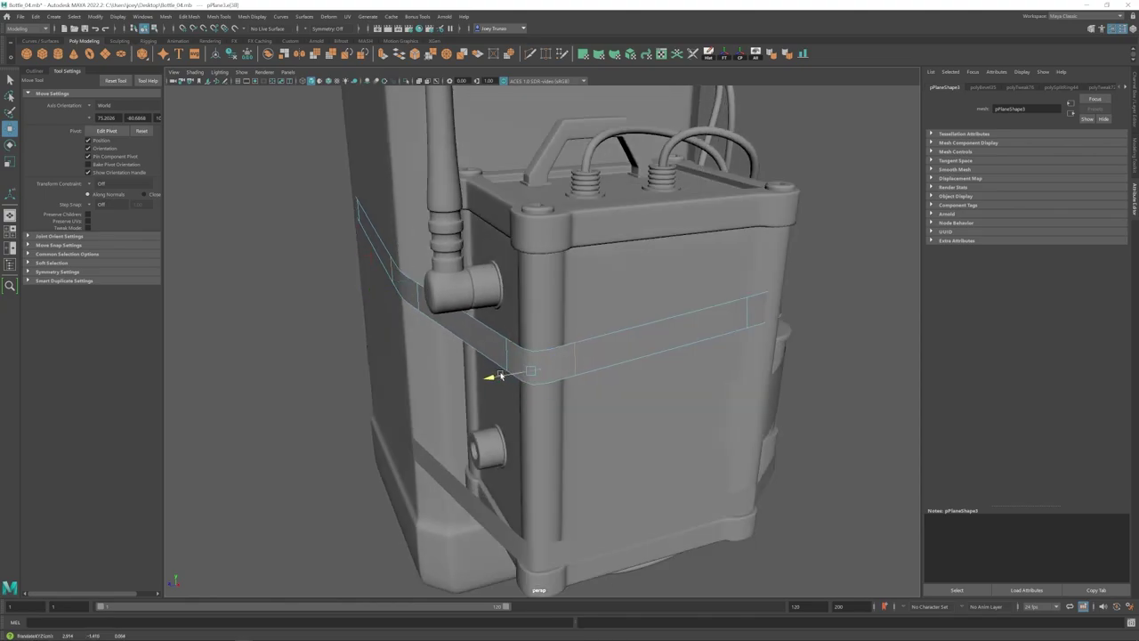
drag(500, 374, 497, 376)
- Move the upper strap's middle edge outward at the case's corner post beside the cylinders
alt+drag(579, 370, 481, 371)
click(630, 378)
key(e)
key(w)
alt+drag(596, 338, 550, 351)
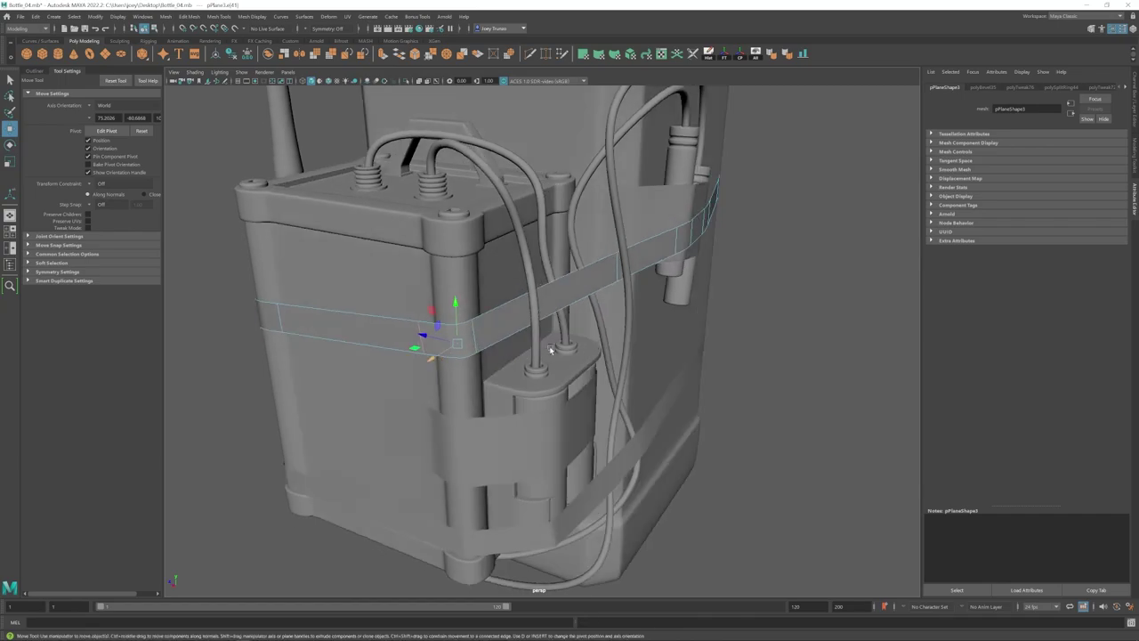
- Move the upper strap's bend edge outward at the bottle's rear corner on the plug side
alt+right_drag(549, 351, 574, 353)
alt+drag(574, 352, 553, 389)
alt+right_drag(554, 390, 585, 383)
alt+drag(585, 383, 627, 327)
click(594, 358)
drag(644, 323, 544, 356)
click(625, 321)
click(544, 376)
alt+right_drag(544, 377, 560, 377)
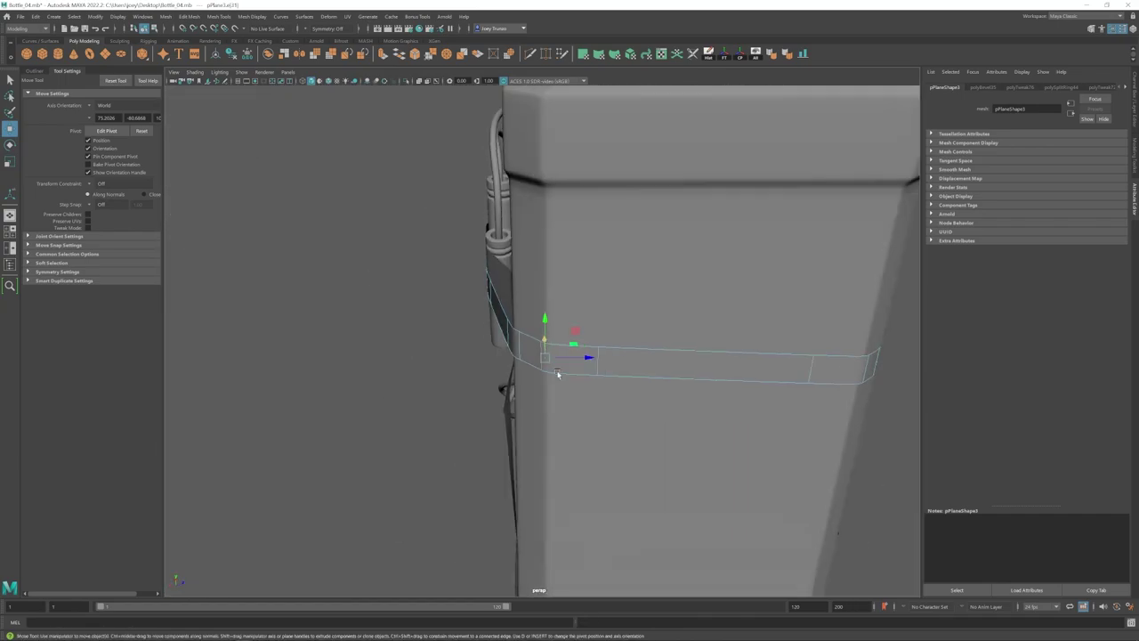
- Adjust the position and height of the upper strap's bend edges at the bottle's antenna-side corners
alt+drag(560, 376, 498, 365)
click(565, 357)
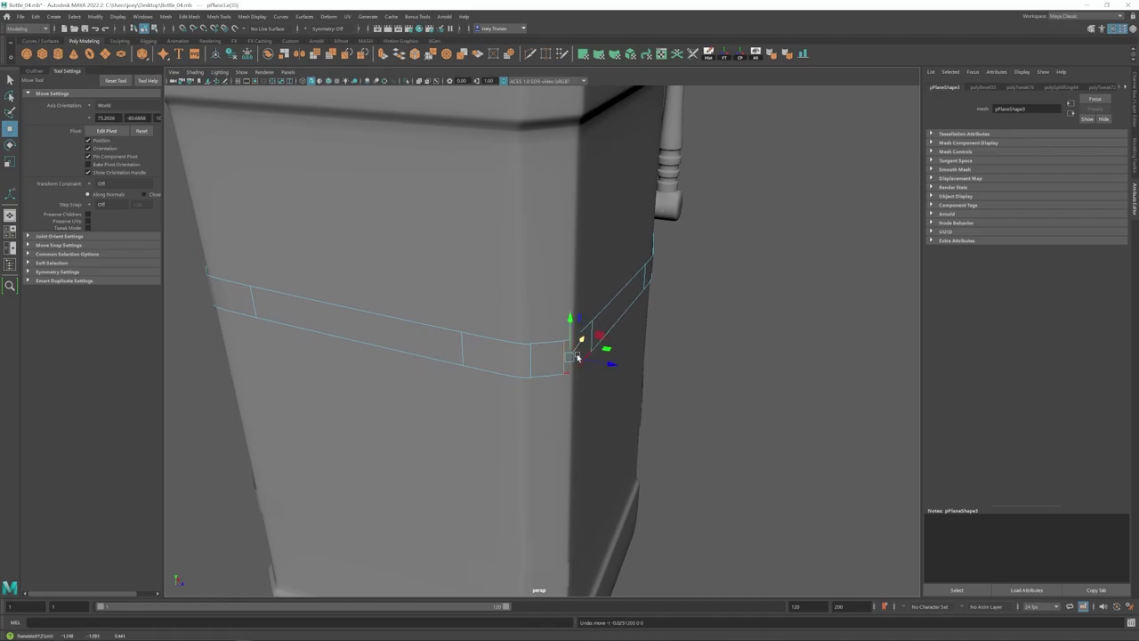
alt+drag(587, 352, 534, 397)
key(w)
mouse_move(534, 397)
alt+right_down()
mouse_move(519, 404)
mouse_move(544, 403)
alt+right_up()
drag(475, 377, 472, 379)
alt+drag(552, 401, 484, 372)
alt+right_drag(484, 372, 475, 372)
click(545, 317)
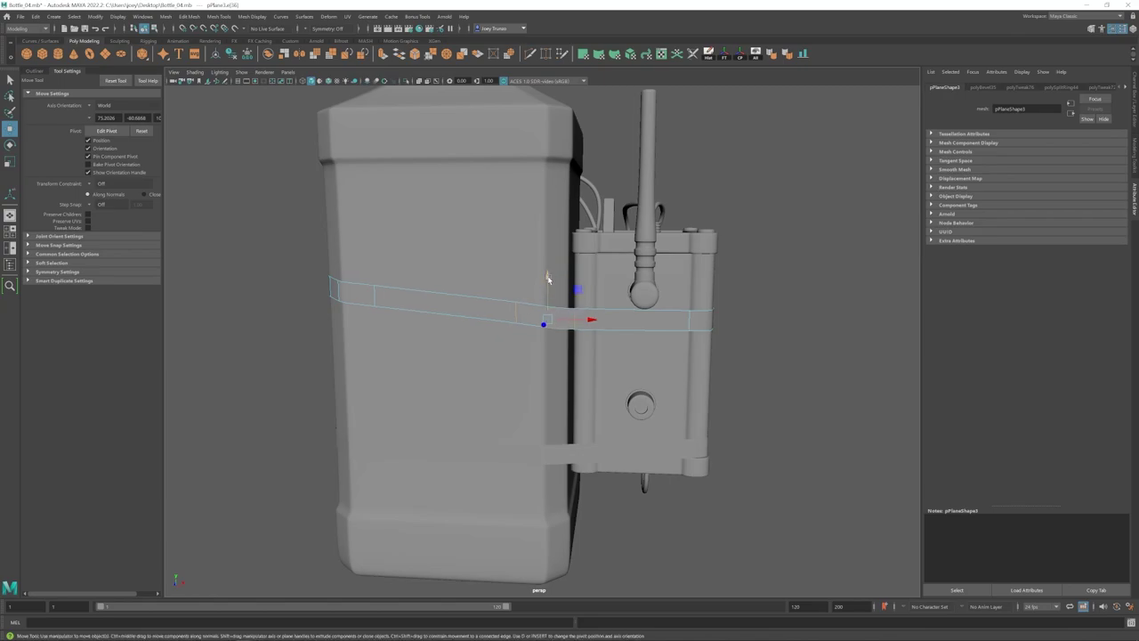
- Adjust the upper strap's vertices where it passes behind the cables
alt+drag(752, 304, 623, 343)
key(F9)
alt+right_drag(638, 351, 806, 308)
drag(835, 233, 694, 377)
key(f)
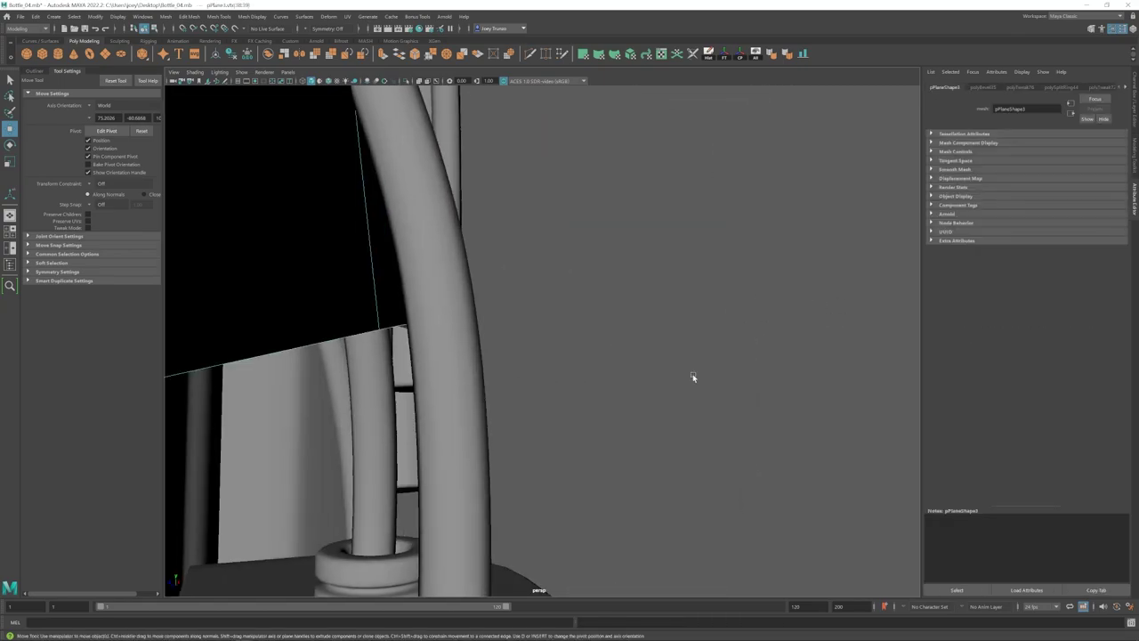
alt+right_drag(694, 377, 570, 365)
alt+drag(569, 365, 477, 322)
drag(477, 320, 476, 322)
mouse_move(480, 329)
alt+mouse_down()
mouse_move(451, 360)
mouse_move(489, 325)
alt+mouse_up()
key(ctrl+z)
drag(490, 309, 473, 356)
- Extrude the upper strap's faces with a thickness of 0.03
alt+right_drag(472, 356, 267, 386)
click(311, 391)
alt+drag(521, 385, 519, 350)
alt+right_drag(519, 350, 578, 349)
click(459, 295)
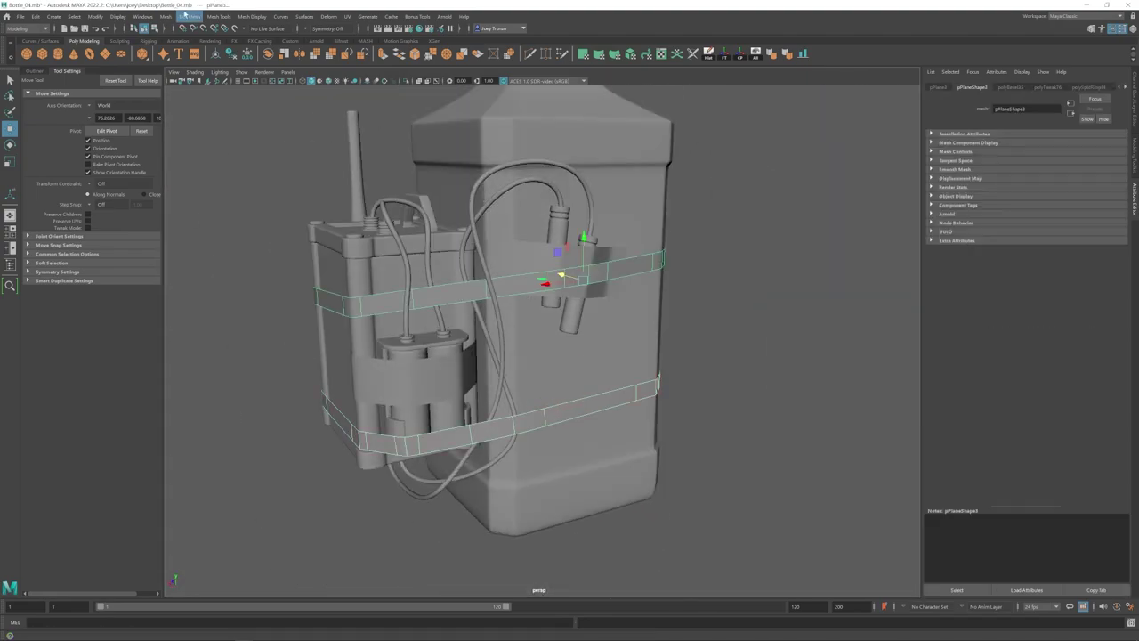
key(ctrl+e)
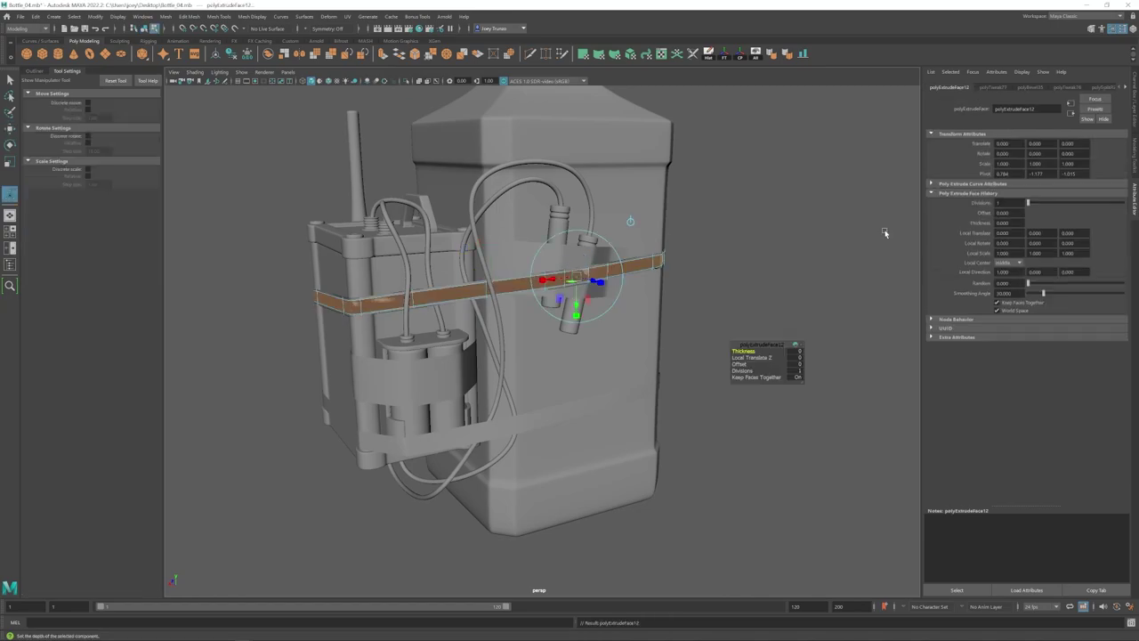
alt+drag(590, 311, 593, 329)
alt+right_drag(592, 329, 598, 350)
click(1006, 223)
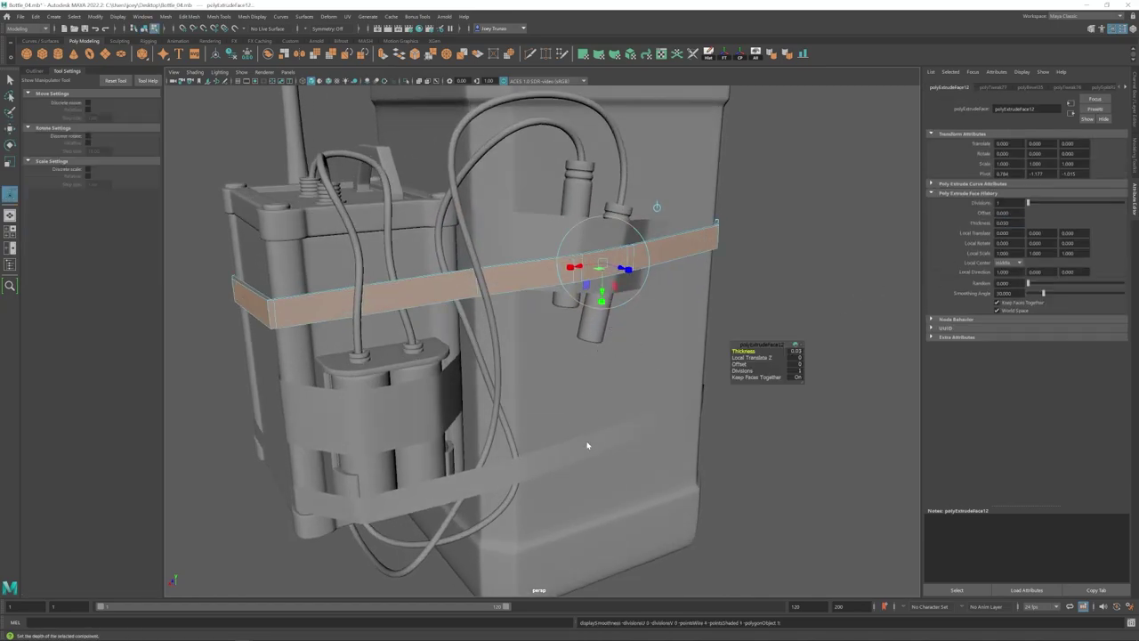
- Bevel the border edge loops of the thickened upper strap and inspect the strap around the case
right_drag(588, 445, 587, 406)
double_click(648, 242)
alt+drag(663, 261, 534, 231)
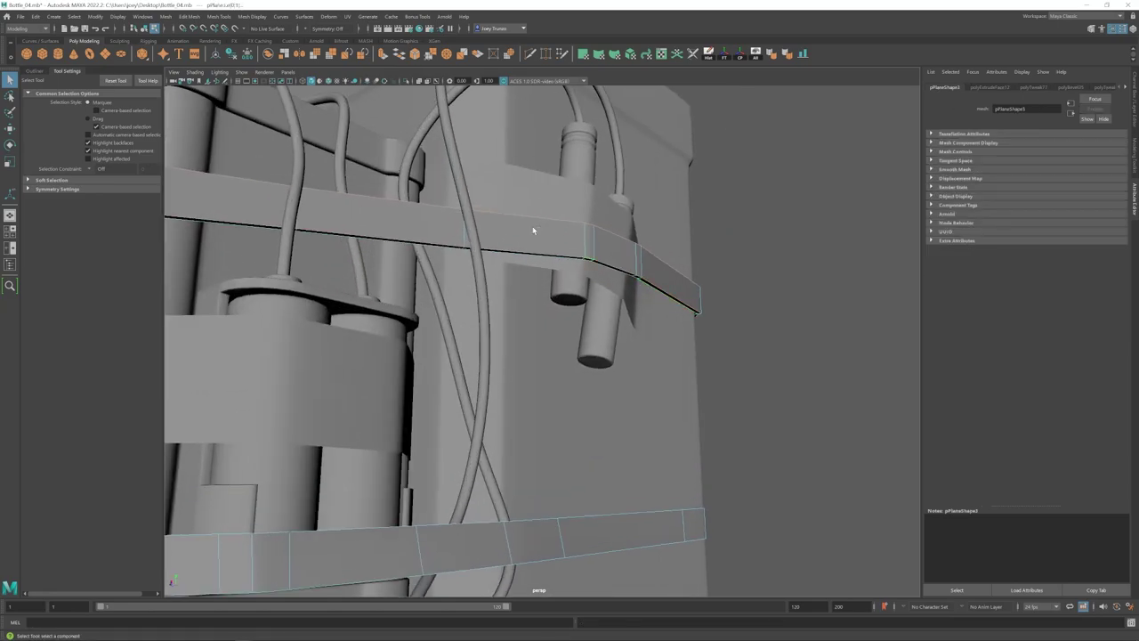
click(190, 16)
click(199, 50)
key(q)
click(823, 272)
alt+right_drag(823, 273, 730, 258)
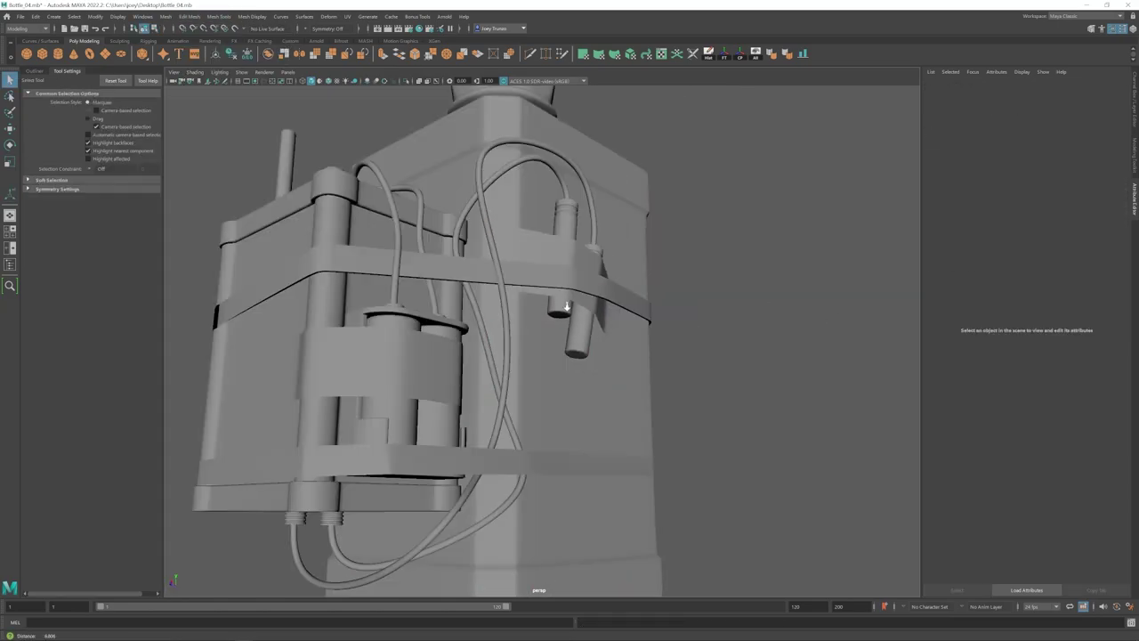
alt+drag(534, 294, 712, 343)
click(596, 354)
key(1)
mouse_move(597, 393)
alt+right_down()
mouse_move(673, 419)
mouse_move(614, 381)
alt+right_up()
- Undo the bevel on the upper strap's border edges
key(ctrl+z)
key(ctrl+z)
key(ctrl+z)
key(ctrl+z)
key(ctrl+z)
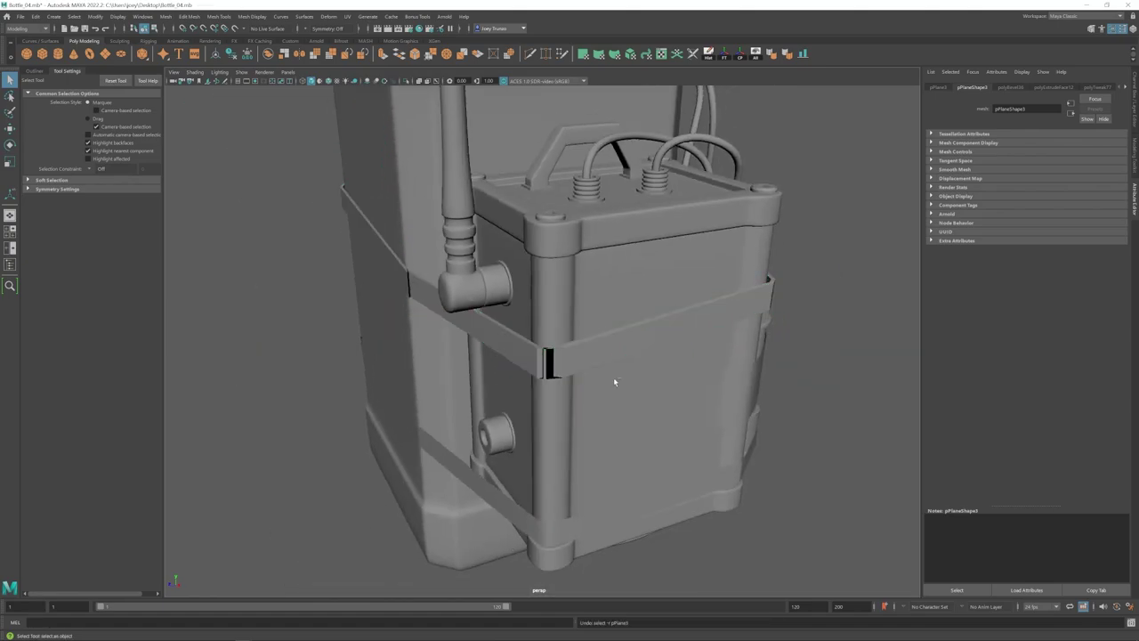
key(ctrl+z)
key(ctrl+z)
key(ctrl+z)
key(ctrl+z)
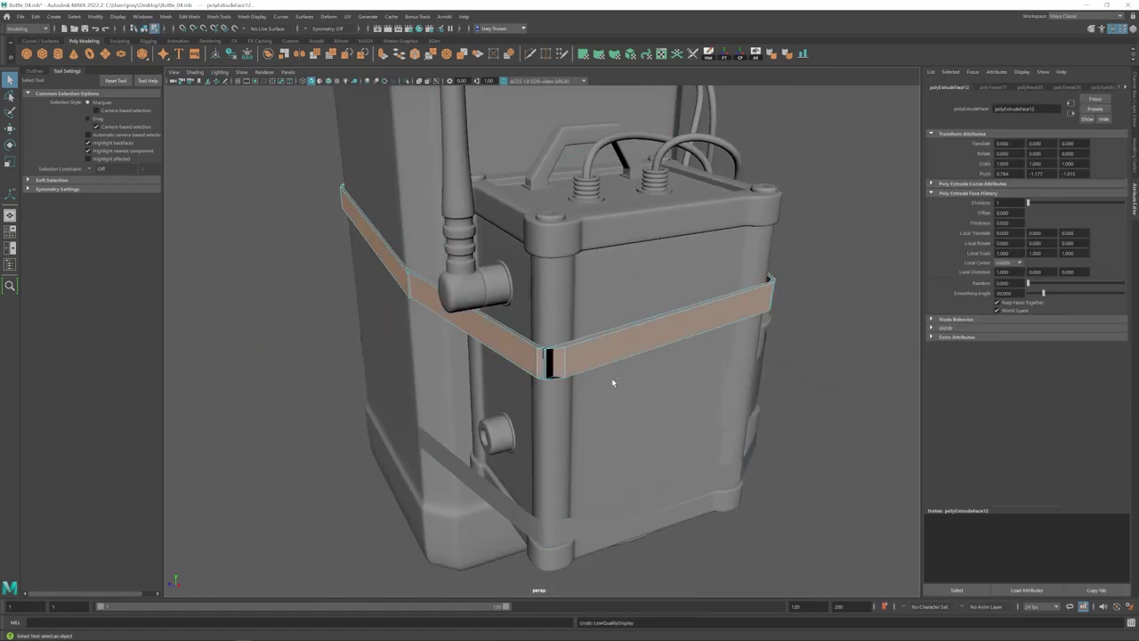
- Try to adjust the thickened upper strap's bend at the case's corner post, and undo back through the extrusion
alt+right_drag(599, 386, 668, 391)
alt+middle_drag(614, 386, 599, 320)
key(w)
right_drag(599, 320, 599, 289)
click(598, 355)
drag(616, 372, 540, 360)
key(ctrl+z)
key(ctrl+z)
key(ctrl+z)
key(ctrl+z)
key(ctrl+z)
key(ctrl+z)
- Reposition the upper strap's bend edges at the case's antenna-side corner post and the neighbouring bottle corner
click(591, 346)
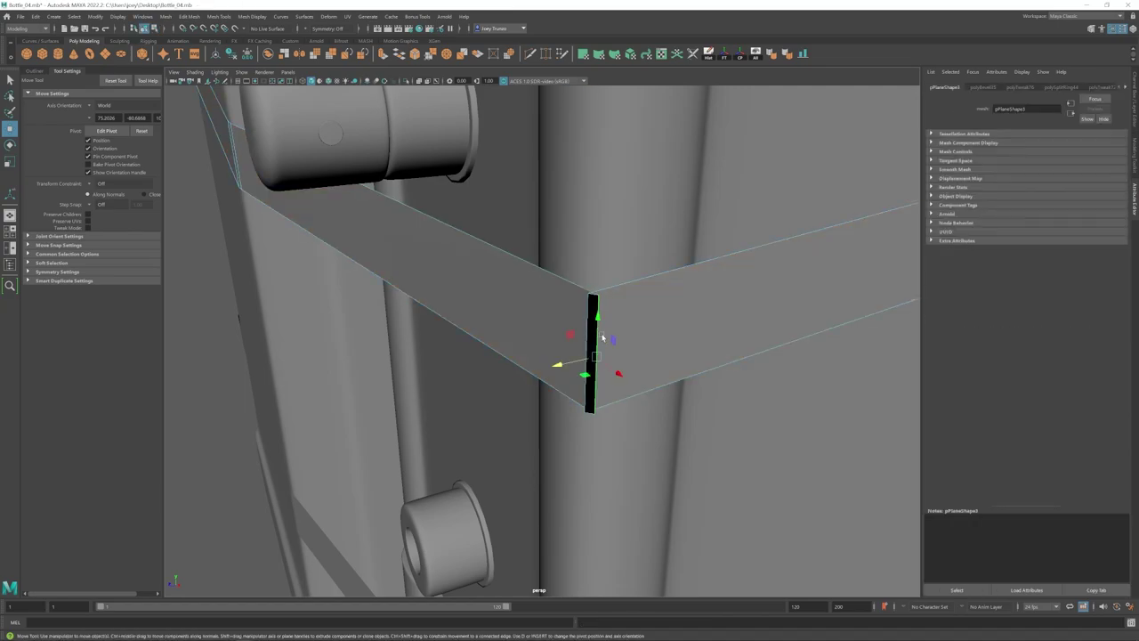
drag(551, 363, 558, 360)
alt+right_drag(558, 360, 499, 356)
alt+drag(498, 356, 607, 325)
click(596, 264)
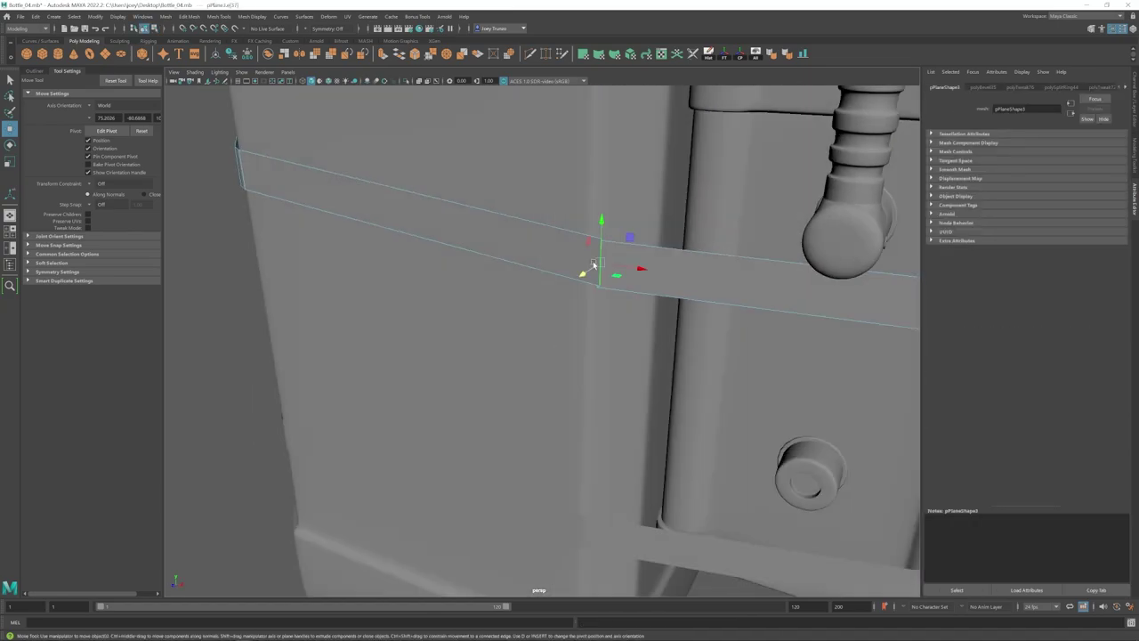
alt+drag(618, 267, 553, 315)
alt+drag(454, 332, 553, 394)
drag(571, 408, 382, 378)
- Scale and move the upper strap's bend vertices where the strap crosses the two plugs
scroll(478, 382, down, 5)
click(753, 371)
alt+drag(753, 371, 497, 309)
click(497, 310)
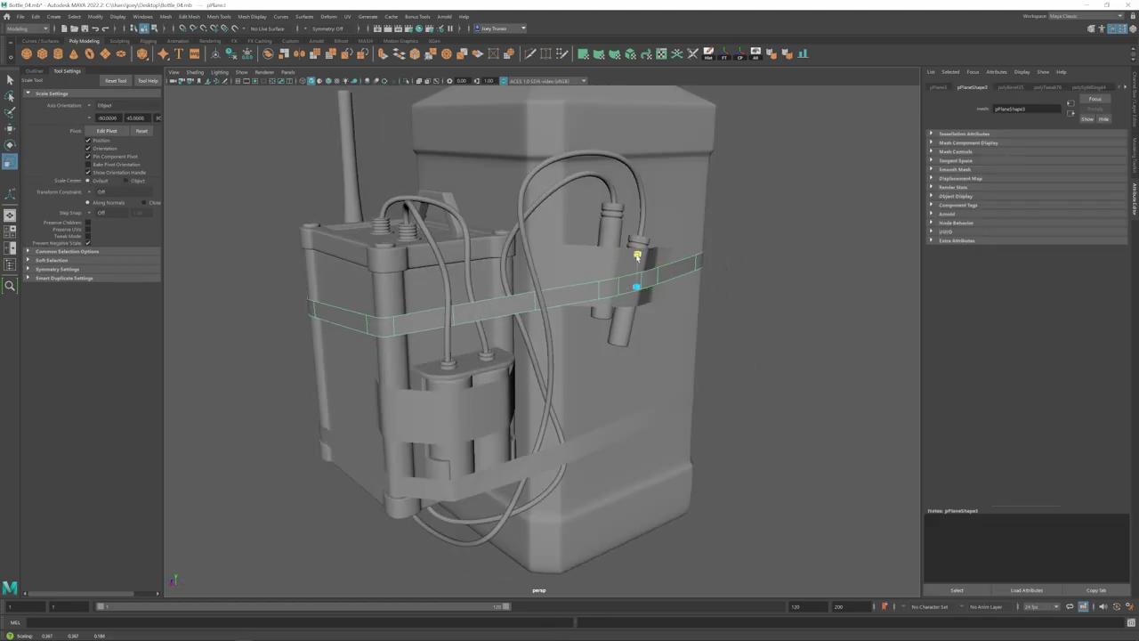
drag(637, 257, 637, 259)
alt+drag(637, 259, 712, 259)
key(w)
drag(589, 239, 592, 239)
alt+drag(592, 240, 538, 258)
click(807, 323)
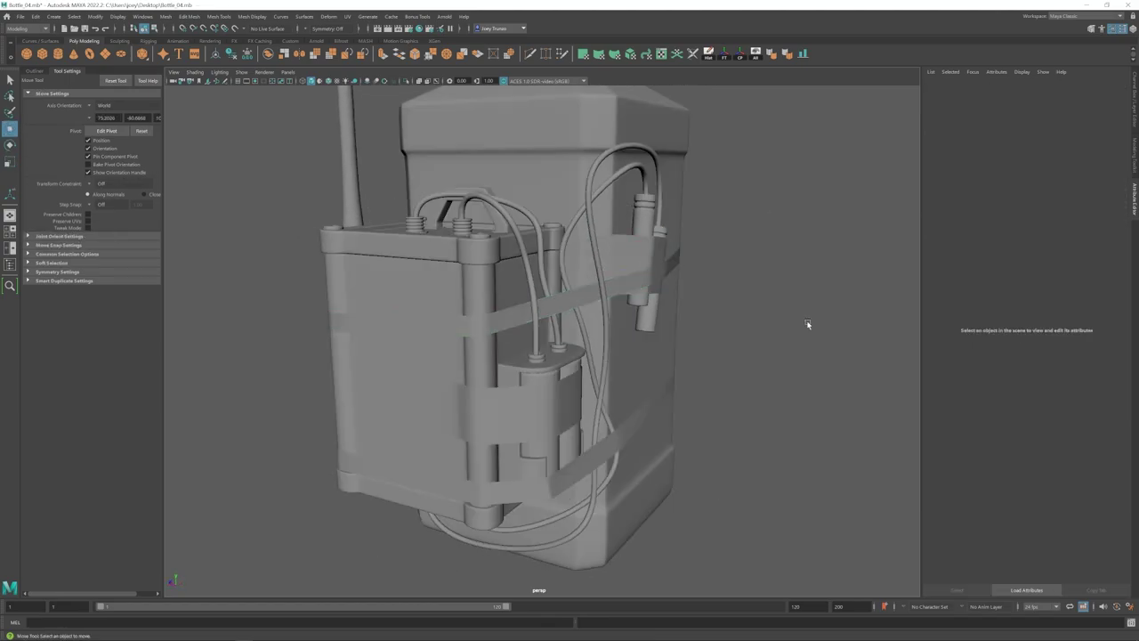
- Extrude all faces of the upper strap and set the extrusion's thickness
alt+drag(807, 324, 707, 310)
click(672, 269)
right_drag(672, 269, 679, 315)
scroll(679, 315, down, 4)
drag(726, 356, 277, 254)
click(190, 17)
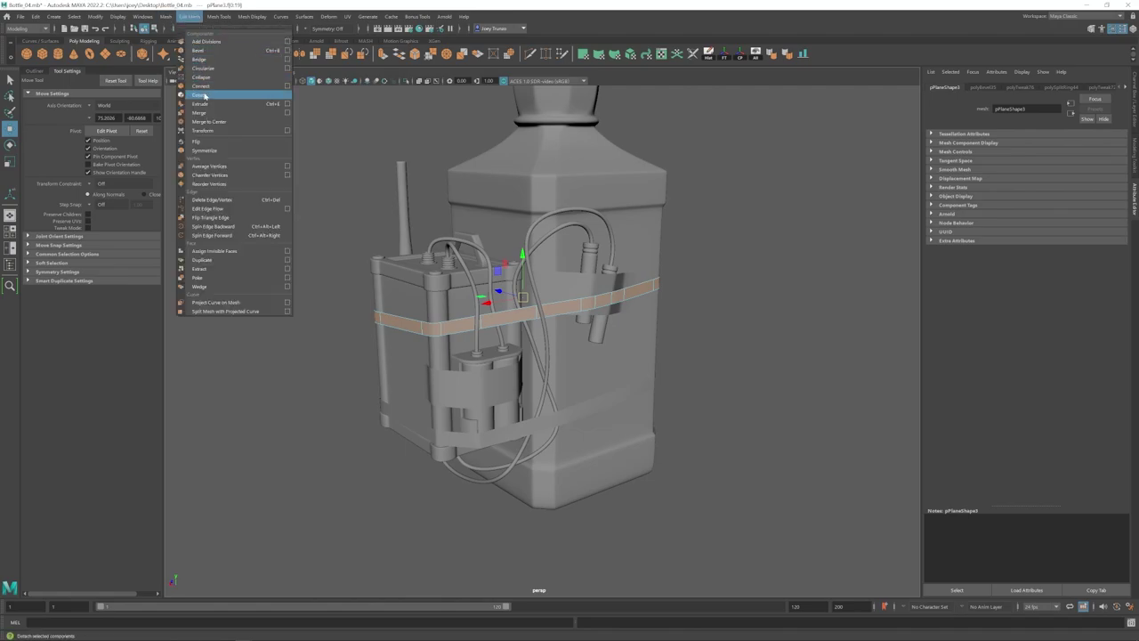
click(201, 104)
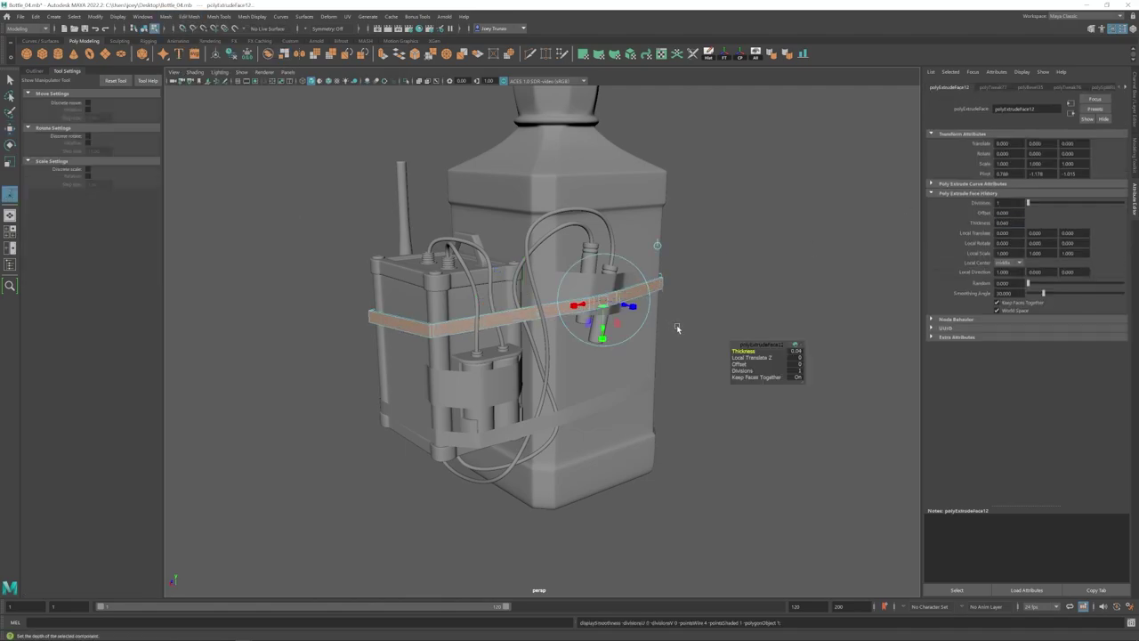
scroll(366, 355, up, 5)
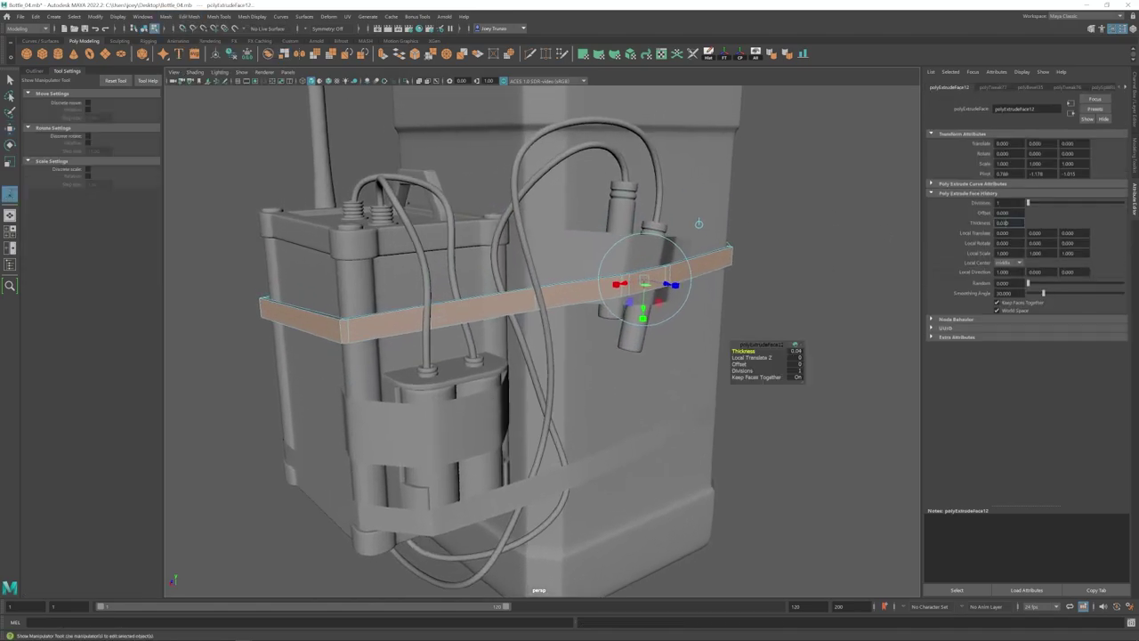
key(Return)
- Bevel the border edges of the thickened upper strap and return to object selection
scroll(766, 338, up, 5)
alt+middle_drag(650, 263, 587, 336)
key(w)
right_drag(588, 336, 581, 309)
alt+drag(580, 309, 765, 246)
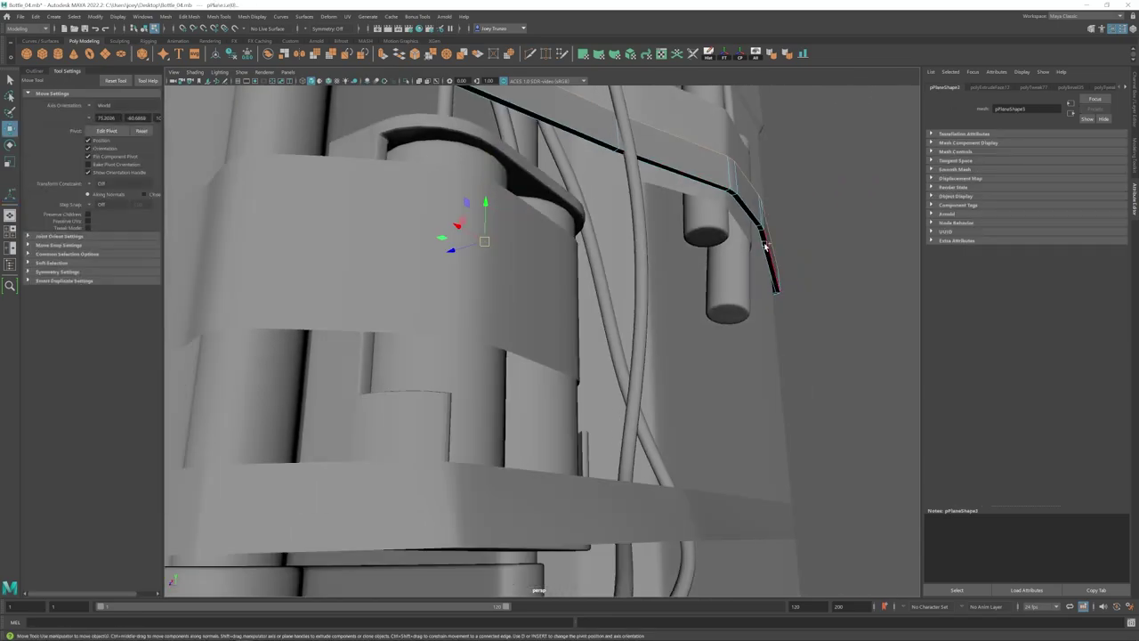
click(188, 16)
click(201, 50)
scroll(623, 293, down, 10)
key(w)
right_drag(411, 263, 445, 239)
alt+drag(783, 258, 717, 281)
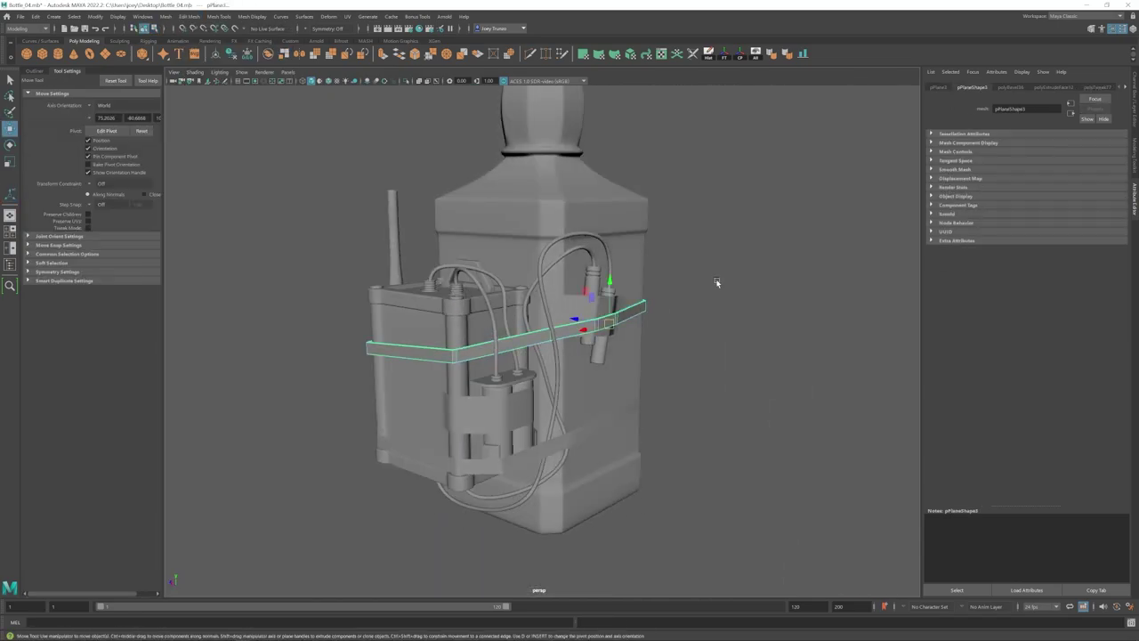
- Select all faces of the lower strap and extrude them to give the strap thickness
click(718, 282)
alt+drag(746, 358, 688, 364)
scroll(688, 364, up, 1)
alt+middle_drag(592, 445, 608, 356)
click(607, 351)
right_drag(607, 350, 607, 383)
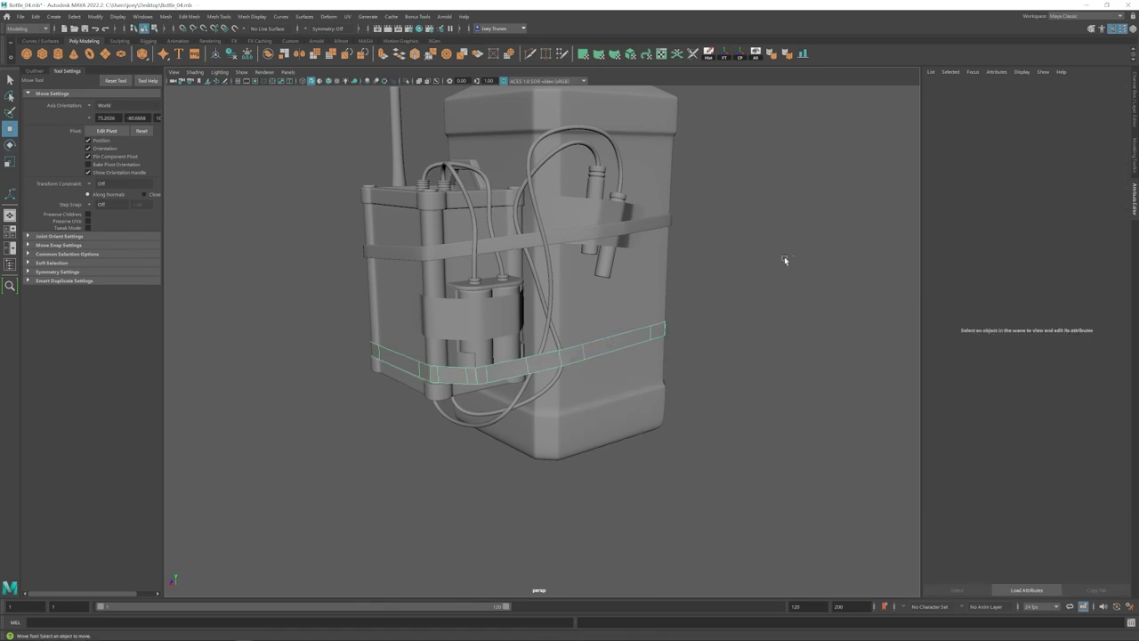
drag(784, 256, 301, 425)
key(ctrl+e)
- Bevel the border edges of the thickened lower strap with 2 segments and return to object selection
alt+drag(478, 377, 554, 379)
alt+drag(783, 370, 570, 381)
scroll(534, 378, up, 3)
key(w)
right_drag(472, 374, 471, 342)
double_click(461, 365)
alt+drag(523, 407, 534, 358)
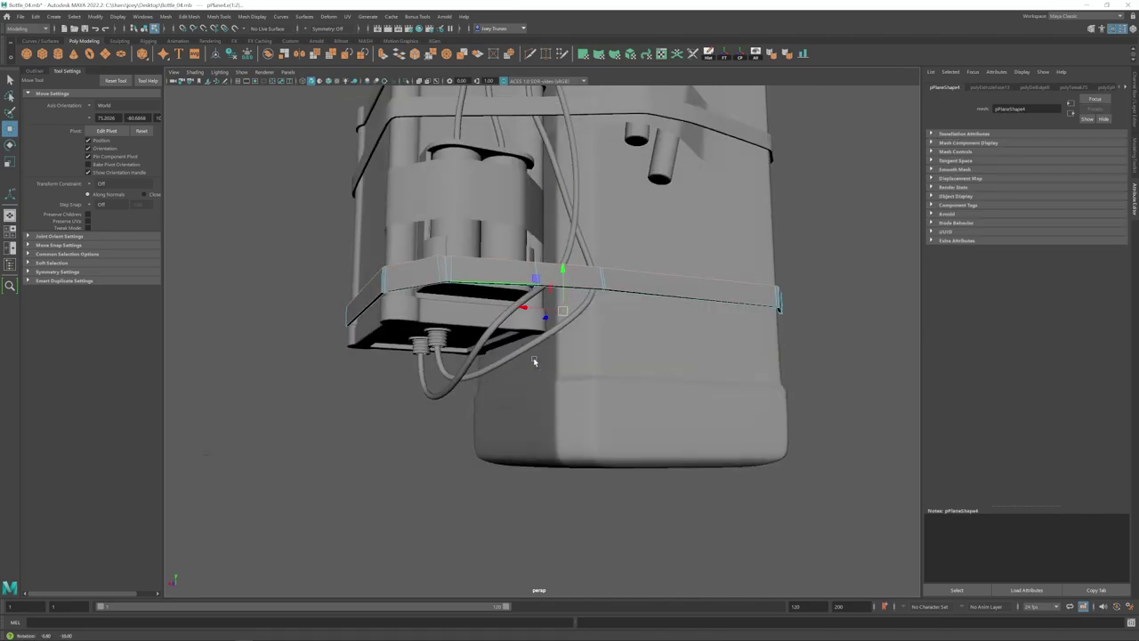
shift+double_click(643, 292)
click(189, 16)
click(199, 51)
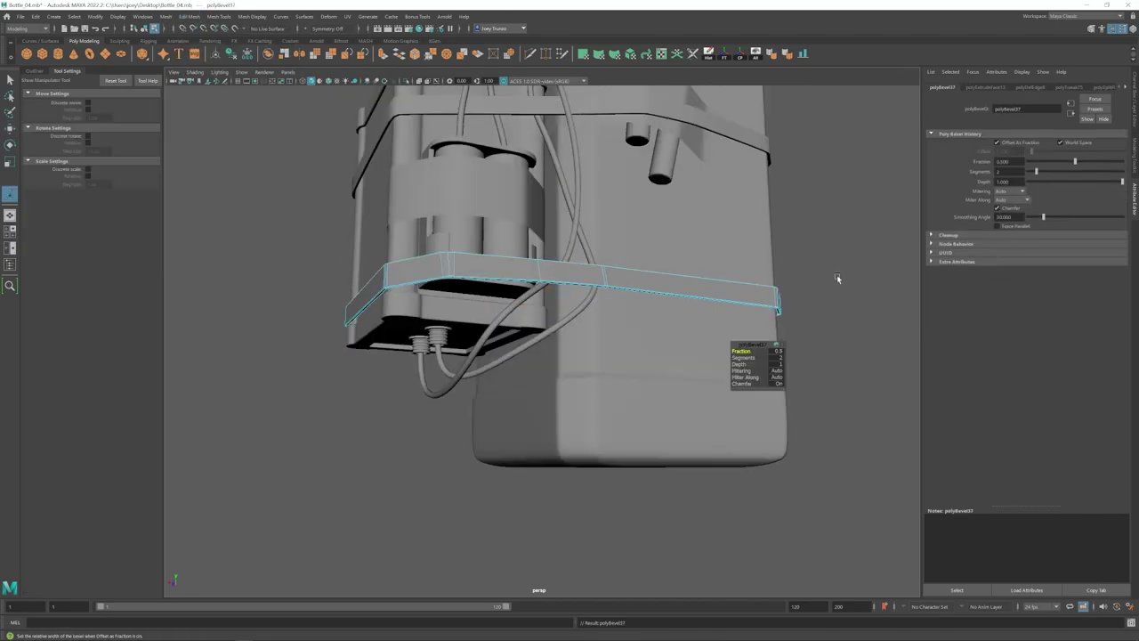
alt+drag(836, 278, 823, 347)
key(w)
right_drag(628, 325, 666, 299)
- Select the bottle and turn off its smooth preview
scroll(551, 356, down, 8)
click(468, 350)
alt+drag(468, 351, 564, 373)
alt+middle_drag(570, 353, 520, 440)
scroll(535, 381, up, 2)
alt+middle_drag(598, 285, 638, 308)
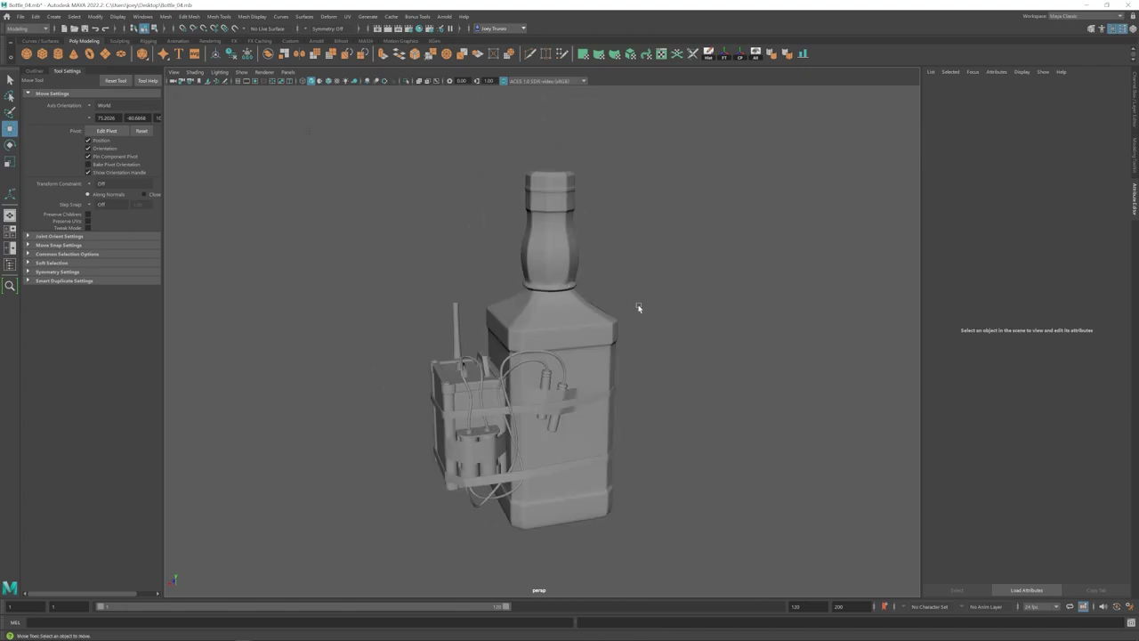
alt+drag(595, 298, 598, 356)
alt+middle_drag(598, 356, 575, 419)
click(523, 291)
key(1)
scroll(643, 394, up, 5)
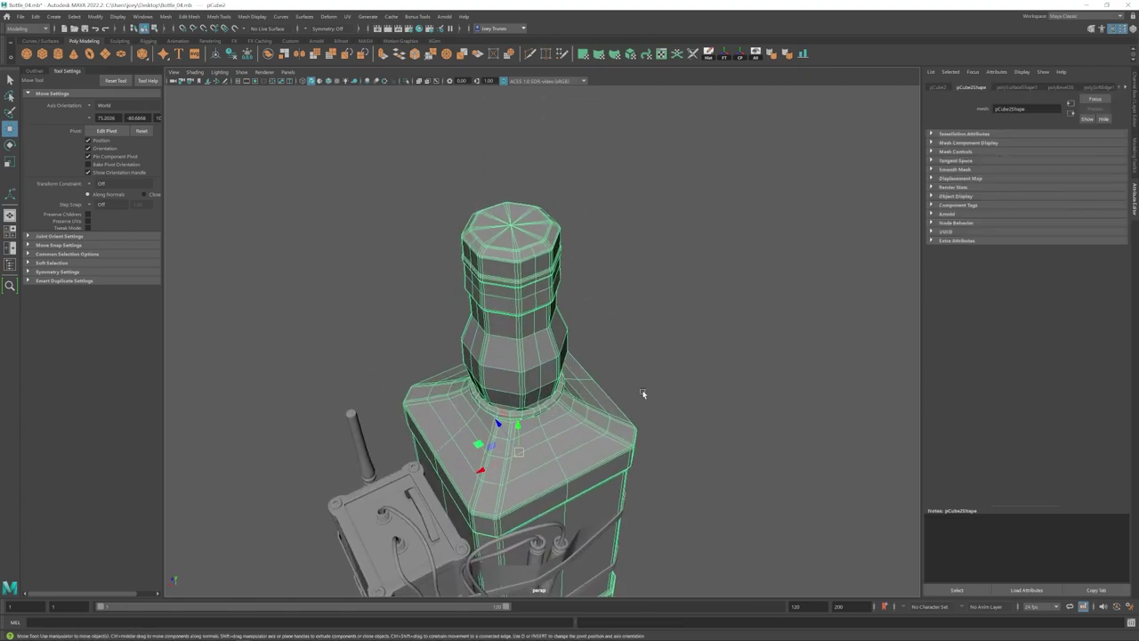
- Delete the faces that close the top of the bottle's neck, leaving the mouth open
alt+drag(644, 394, 580, 413)
right_drag(523, 267, 522, 293)
alt+drag(522, 293, 616, 225)
right_drag(615, 224, 643, 201)
click(516, 280)
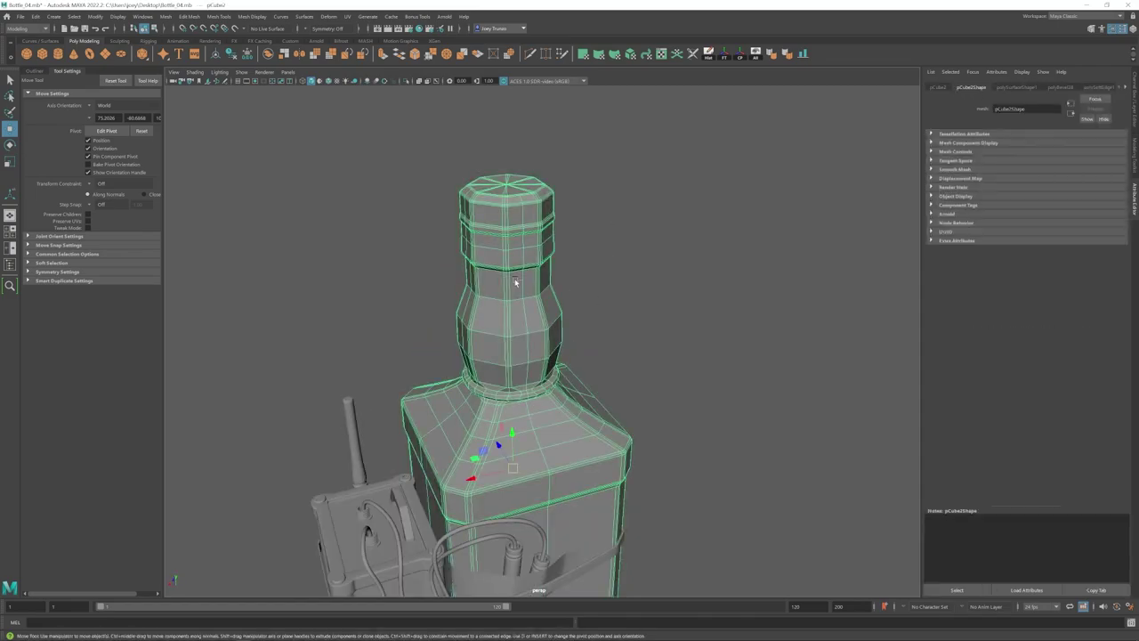
key(ctrl+h)
click(521, 269)
key(3)
key(1)
right_drag(553, 258, 545, 278)
alt+drag(536, 240, 539, 354)
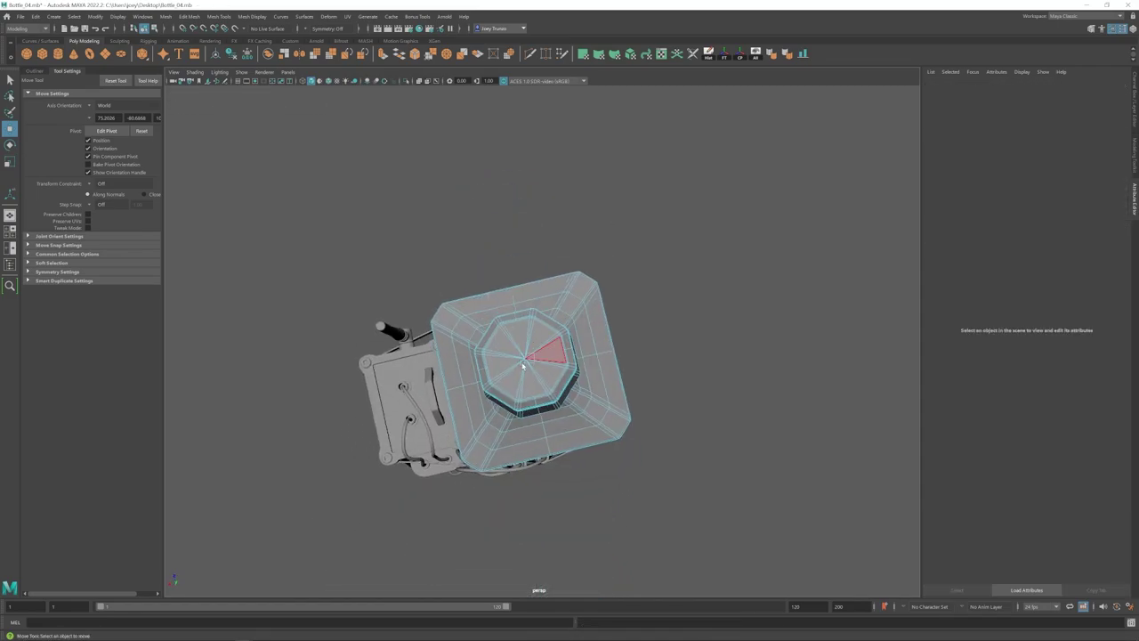
double_click(542, 353)
scroll(445, 418, down, 5)
alt+drag(396, 459, 386, 370)
scroll(496, 317, up, 5)
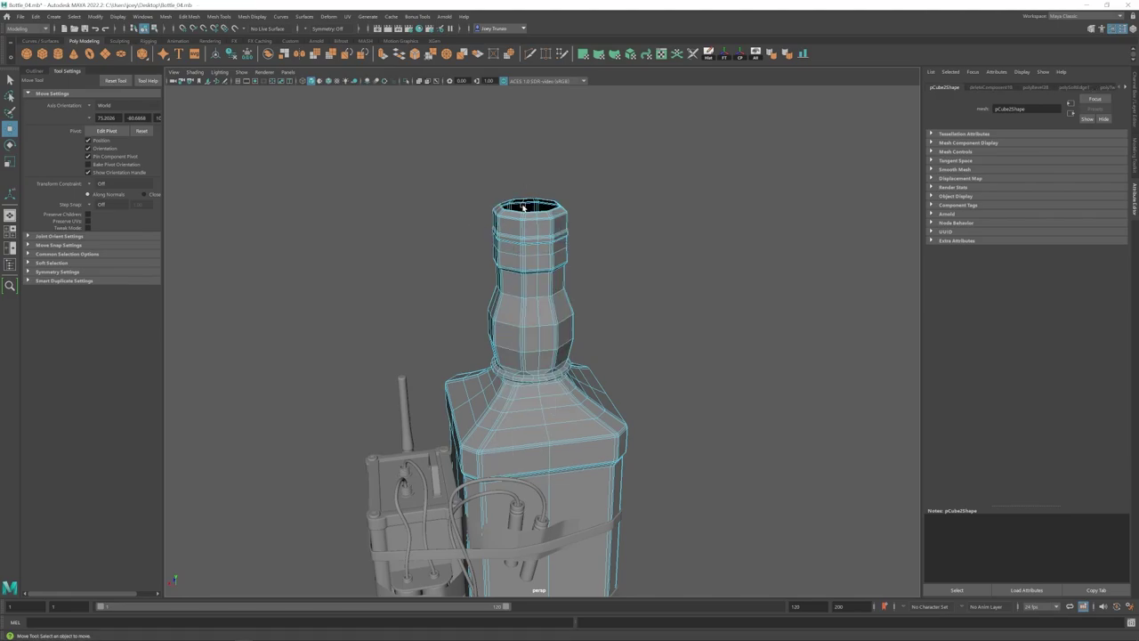
- Extrude the mouth's border edge inward into a rim, and extend it down inside the neck
alt+drag(524, 207, 569, 298)
scroll(570, 297, up, 3)
key(ctrl+e)
key(r)
drag(515, 268, 486, 269)
alt+drag(495, 305, 524, 254)
key(1)
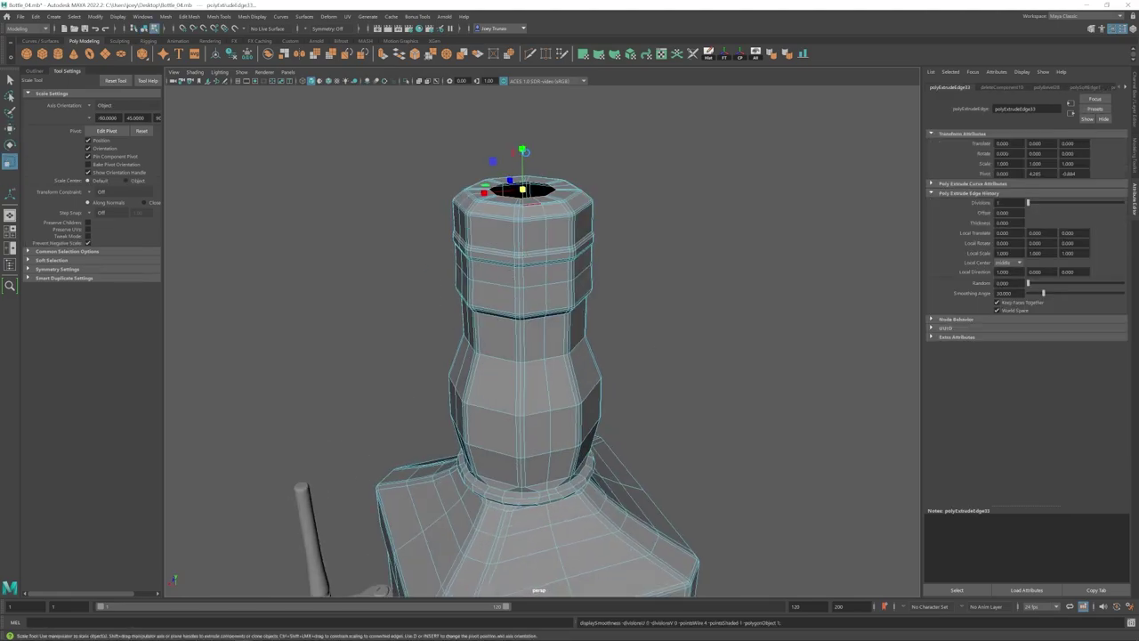
right_drag(538, 214, 691, 190)
alt+drag(542, 203, 534, 242)
right_drag(532, 242, 530, 199)
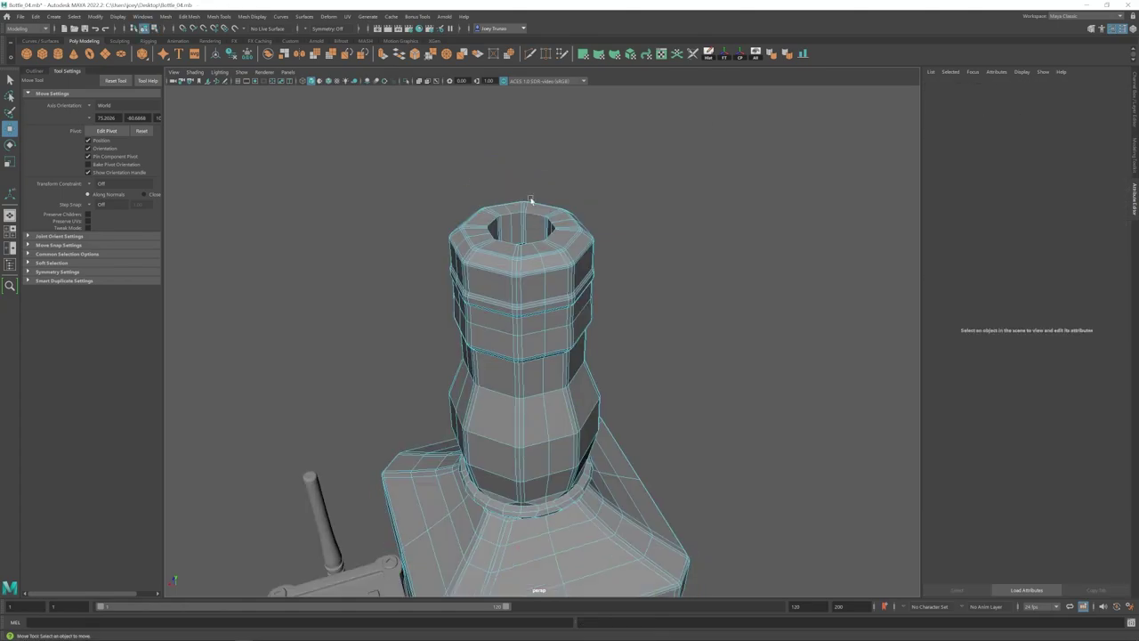
- Bevel the inner rim edge loop of the bottle's mouth with 1 segment and a fraction of about 0.19
double_click(530, 221)
double_click(537, 216)
click(188, 16)
click(216, 54)
drag(1076, 162, 1044, 164)
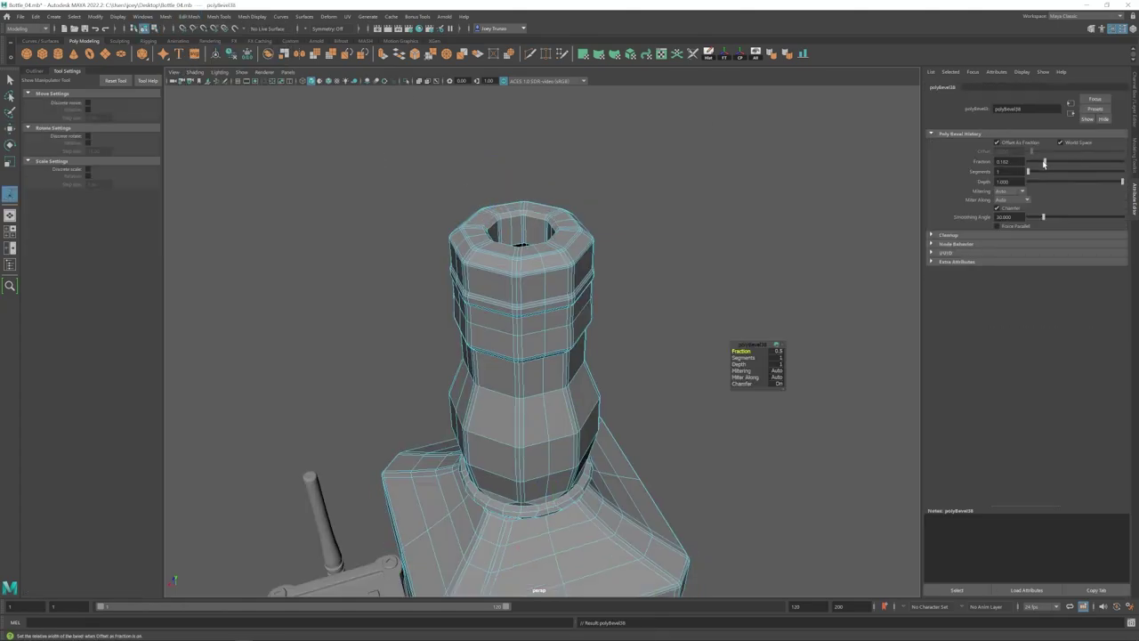
- Return the bottle to object selection and restore its smooth preview
key(w)
right_drag(538, 214, 655, 203)
click(654, 205)
alt+right_drag(663, 306, 725, 420)
click(553, 375)
alt+drag(725, 420, 699, 476)
right_drag(569, 418, 499, 347)
double_click(565, 384)
click(511, 56)
key(w)
click(622, 259)
alt+right_drag(623, 267, 612, 316)
click(616, 343)
alt+drag(616, 358, 618, 338)
alt+right_drag(617, 338, 552, 341)
alt+drag(552, 341, 559, 329)
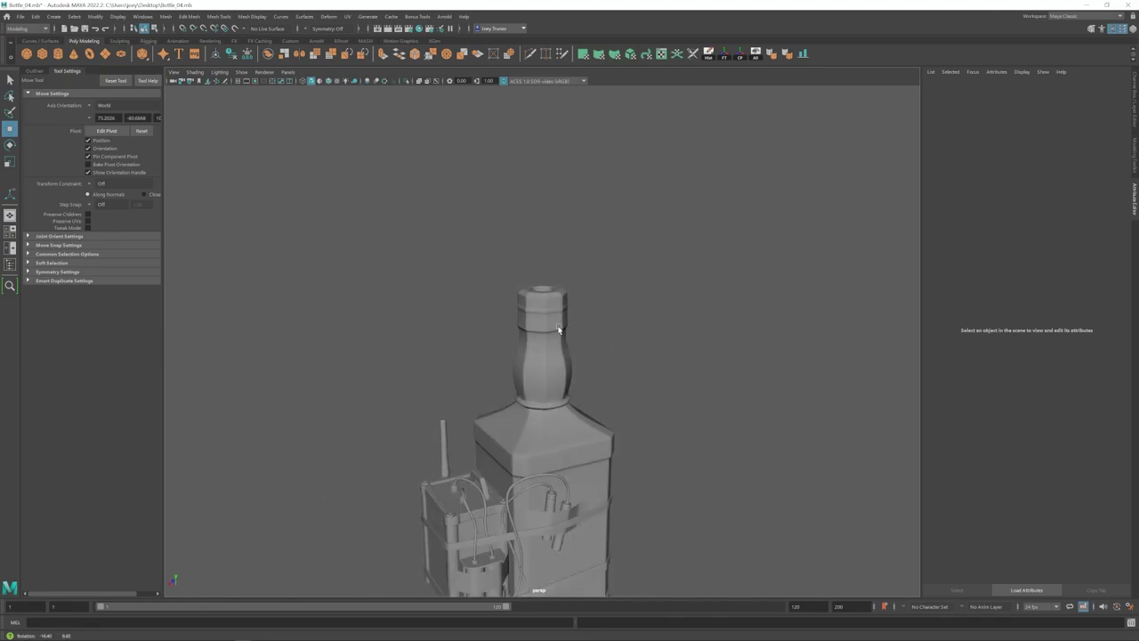
- Bevel an edge loop near the top of the bottle's neck and return to object selection
alt+right_drag(559, 329, 694, 369)
alt+drag(694, 370, 698, 418)
click(508, 307)
alt+right_drag(508, 307, 583, 342)
right_drag(494, 327, 605, 294)
click(484, 293)
double_click(480, 297)
key(ctrl+b)
click(638, 307)
alt+drag(637, 325, 633, 303)
alt+right_drag(634, 307, 525, 352)
mouse_move(525, 351)
alt+mouse_down()
mouse_move(515, 338)
mouse_move(521, 365)
alt+mouse_up()
mouse_move(521, 365)
alt+right_down()
mouse_move(626, 344)
mouse_move(535, 364)
alt+right_up()
click(521, 285)
key(w)
click(614, 309)
alt+drag(535, 364, 539, 353)
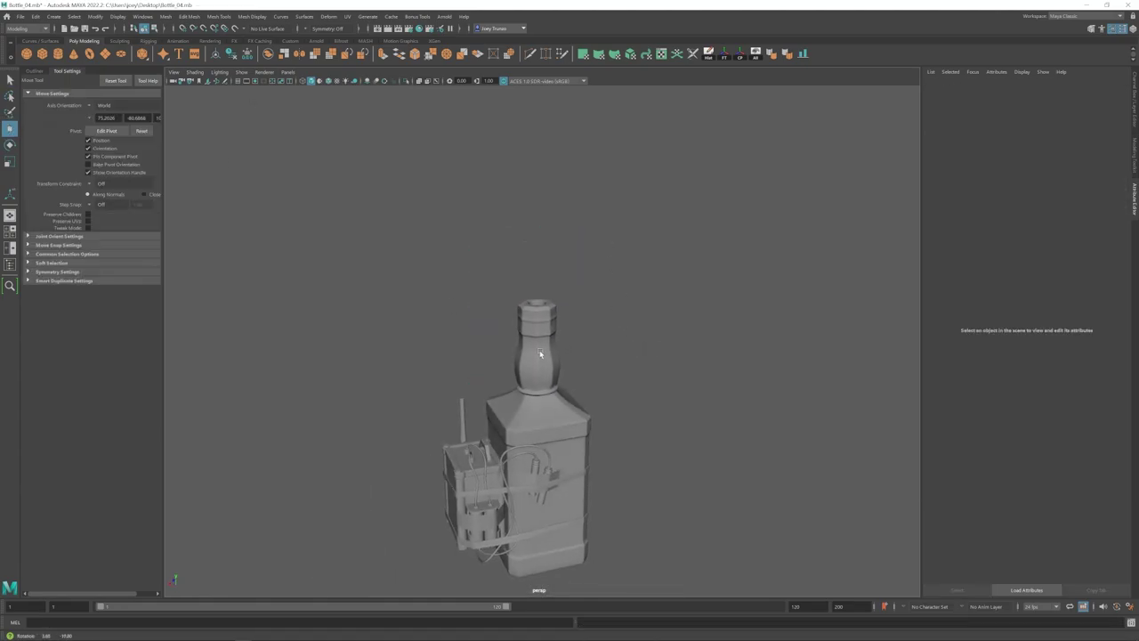
- Create a polygon cylinder, raise it to the bottle's mouth and narrow it to fit the opening
scroll(539, 354, up, 4)
click(534, 408)
scroll(534, 408, down, 4)
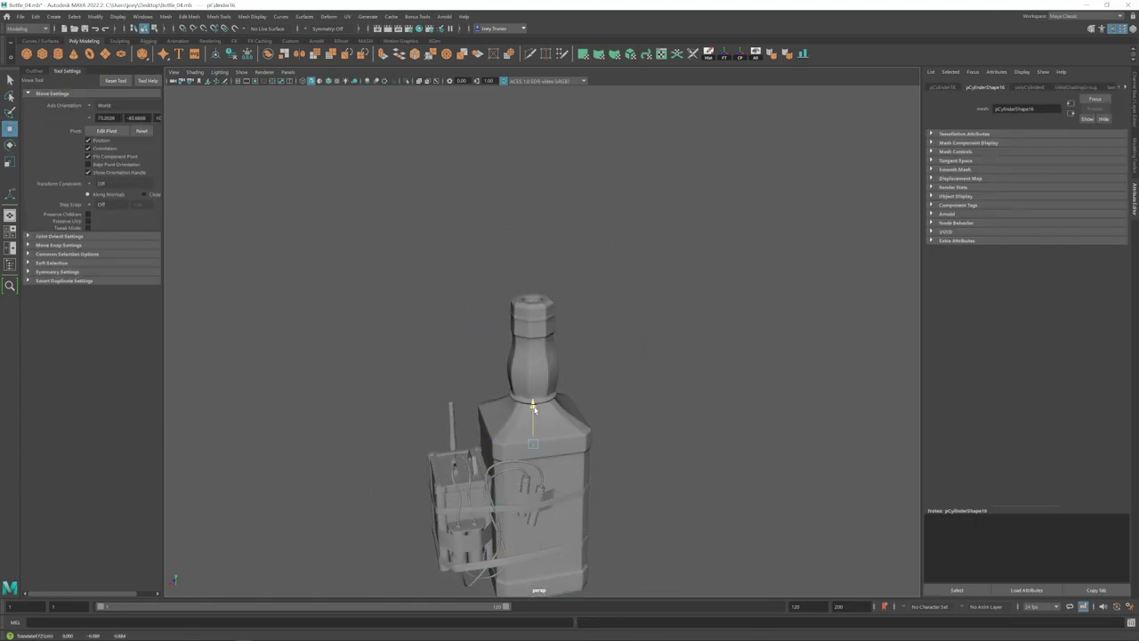
drag(535, 410, 534, 261)
key(r)
drag(533, 296, 508, 300)
alt+right_drag(554, 326, 521, 326)
key(4)
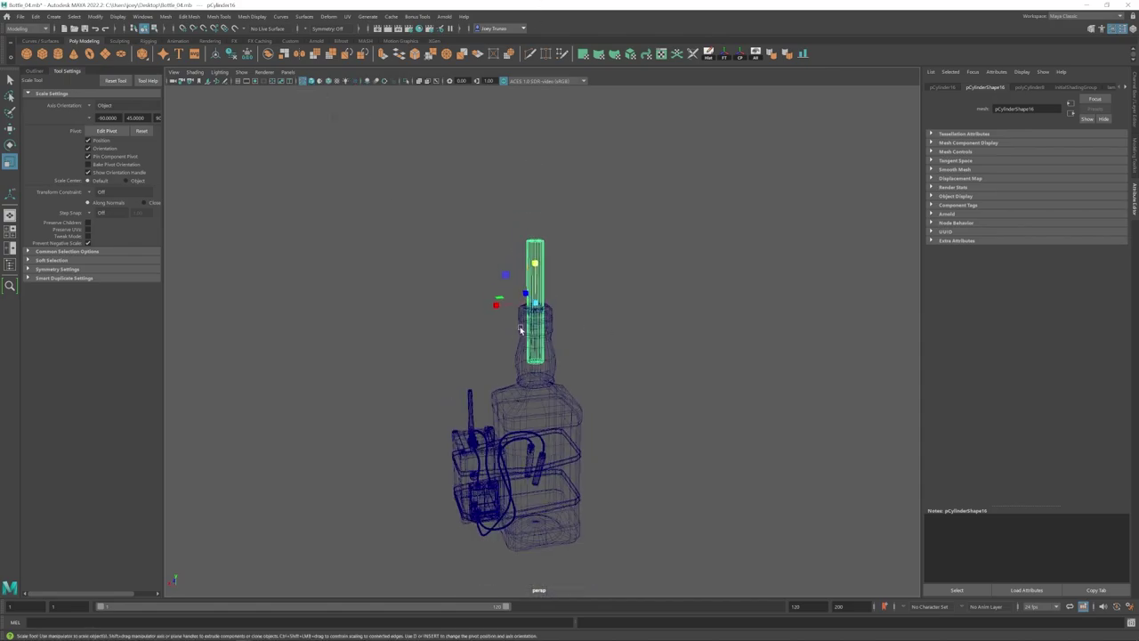
- Adjust the cylinder's height and scale so it stands partly inside the bottle's mouth
alt+middle_drag(560, 346, 563, 294)
alt+drag(563, 294, 545, 317)
key(w)
drag(532, 208, 520, 238)
key(5)
alt+right_drag(455, 242, 518, 241)
key(r)
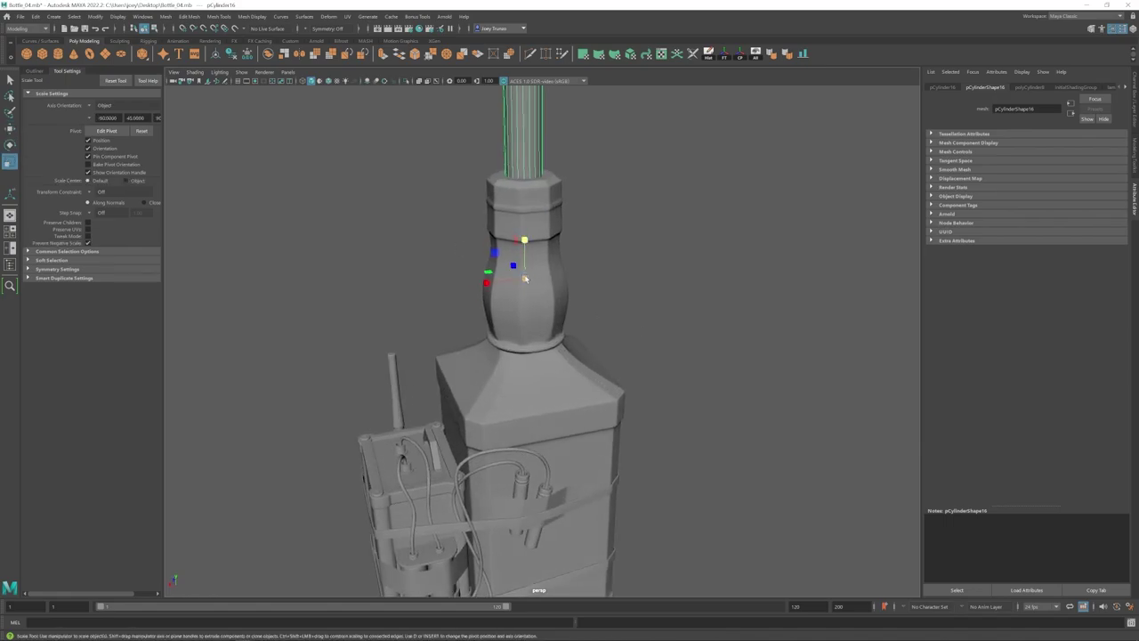
drag(524, 239, 522, 242)
mouse_move(522, 243)
alt+mouse_down()
mouse_move(518, 283)
mouse_move(504, 242)
alt+mouse_up()
key(w)
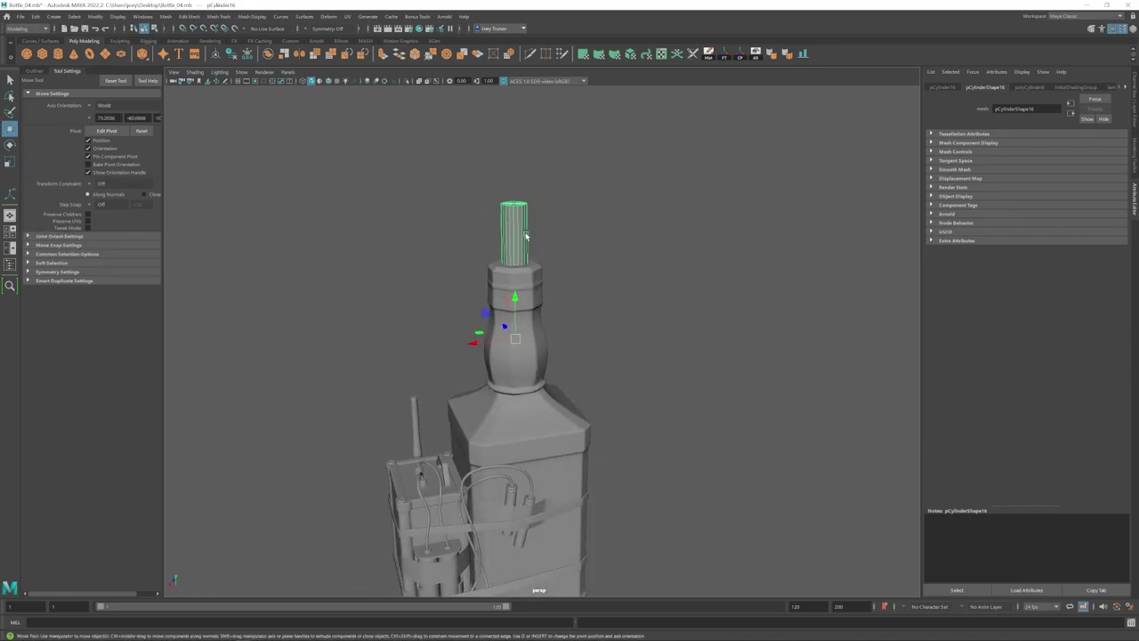
- Remove the cylinder's top cap, extrude its open border edge and tilt the new end to start a bend
right_drag(507, 214, 507, 235)
drag(544, 196, 519, 218)
key(ctrl+e)
alt+drag(536, 254, 529, 191)
key(e)
key(w)
key(e)
drag(521, 138, 523, 139)
- Keep extruding, moving and rotating the tube's end so it arches over and hangs beside the bottle's neck
alt+drag(536, 233, 534, 238)
key(w)
drag(524, 203, 525, 231)
mouse_move(525, 231)
alt+right_down()
mouse_move(429, 284)
mouse_move(532, 244)
alt+right_up()
alt+drag(533, 243, 533, 235)
drag(498, 185, 548, 241)
key(w)
key(e)
key(w)
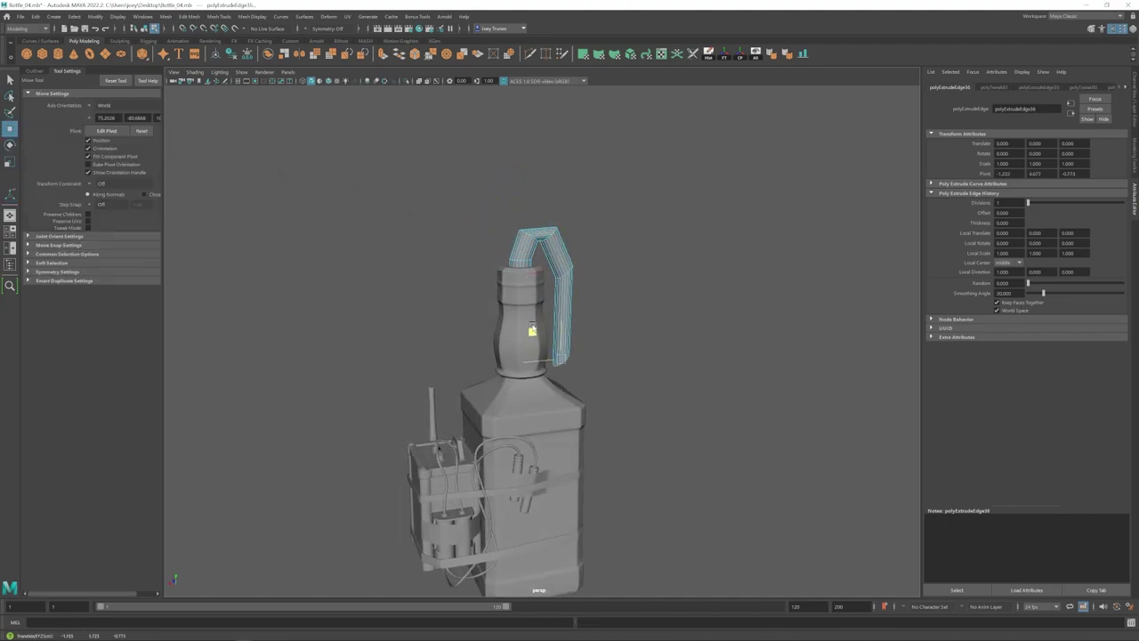
drag(532, 328, 536, 334)
- Bevel the edge loop at the tube's upper bend with a fraction of 0.5 and 1 segment
alt+drag(535, 334, 557, 364)
alt+right_drag(557, 364, 590, 349)
double_click(522, 261)
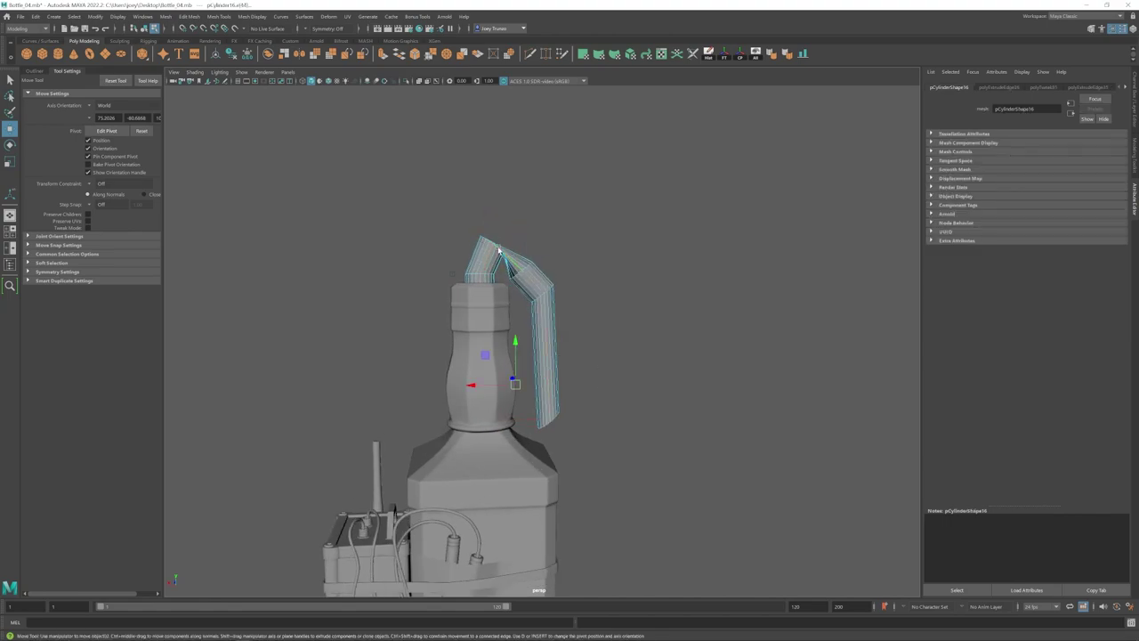
key(e)
click(186, 20)
click(197, 44)
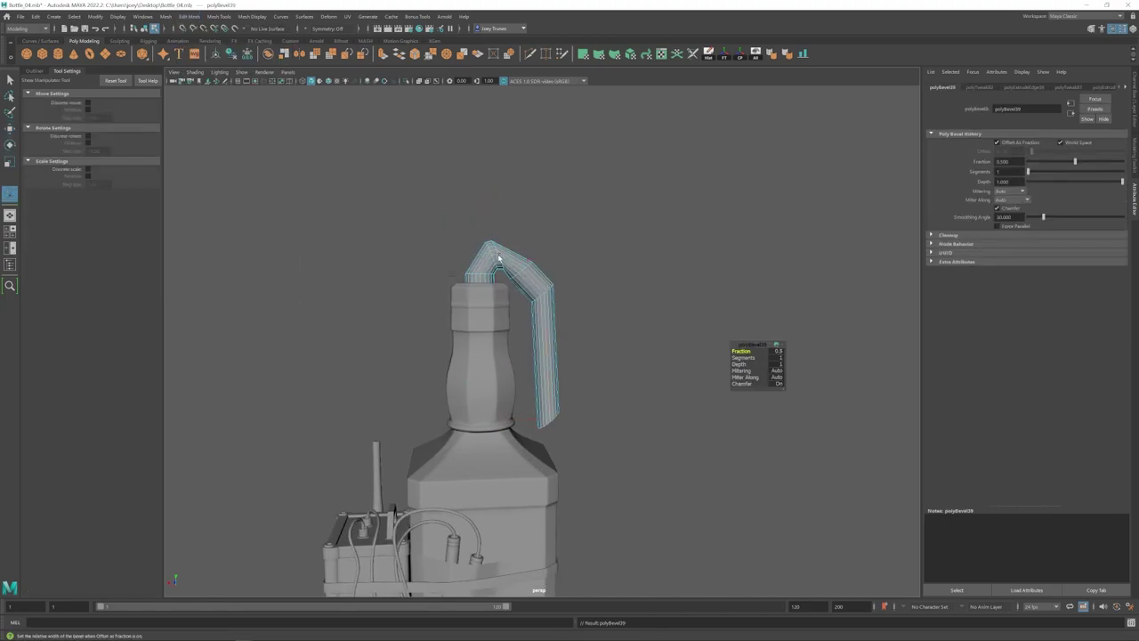
- Reposition the tube's bend edges and free end to even out the arch and bring it closer to the neck
key(e)
key(w)
drag(468, 226, 476, 228)
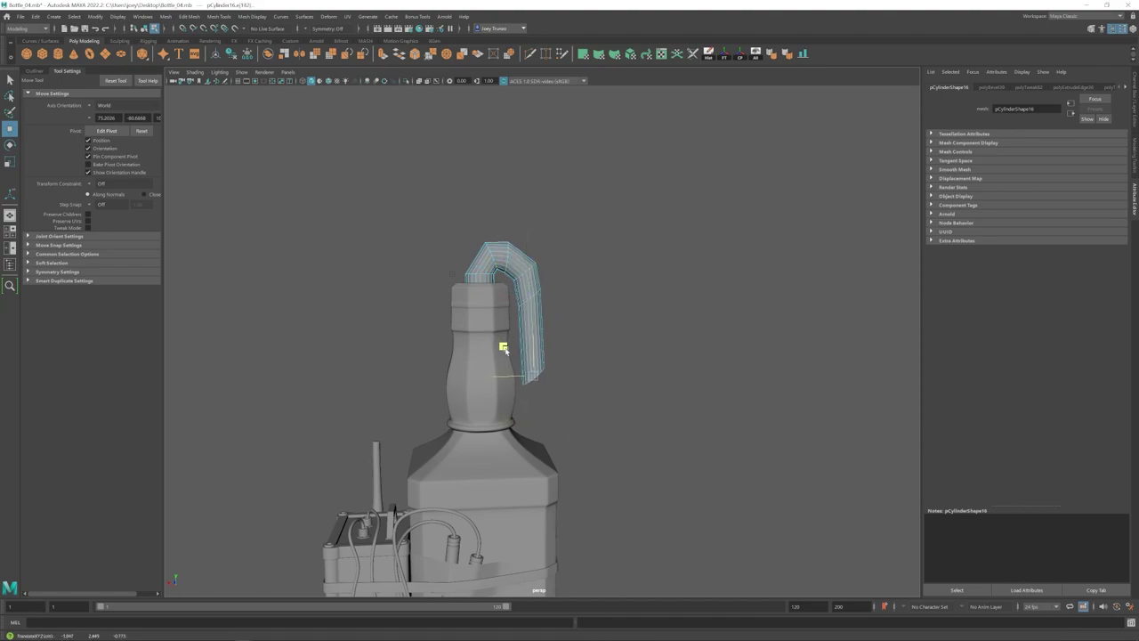
drag(506, 349, 503, 348)
alt+right_drag(503, 347, 471, 365)
alt+drag(472, 365, 485, 388)
alt+right_drag(485, 388, 520, 374)
- Close the tube's free end with faces converging at its centre and return to object selection
key(ctrl+e)
alt+drag(498, 334, 530, 325)
key(w)
key(F8)
key(3)
- Divide the cap at the tube's free end into concentric rings of faces
click(611, 277)
click(518, 283)
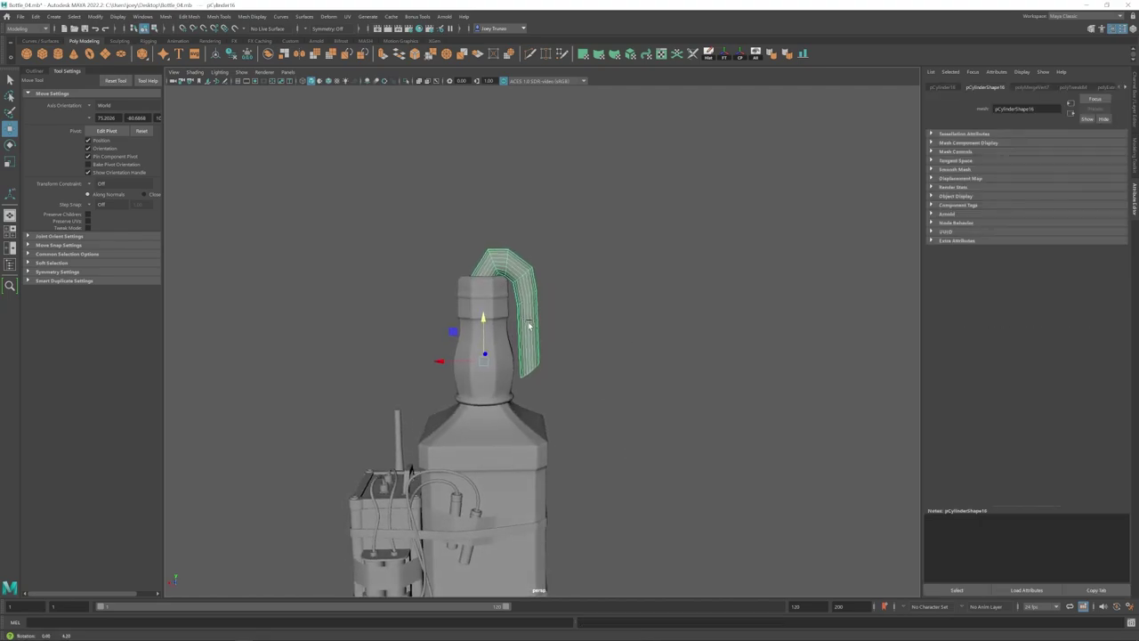
alt+drag(533, 374, 493, 307)
alt+right_drag(493, 308, 476, 267)
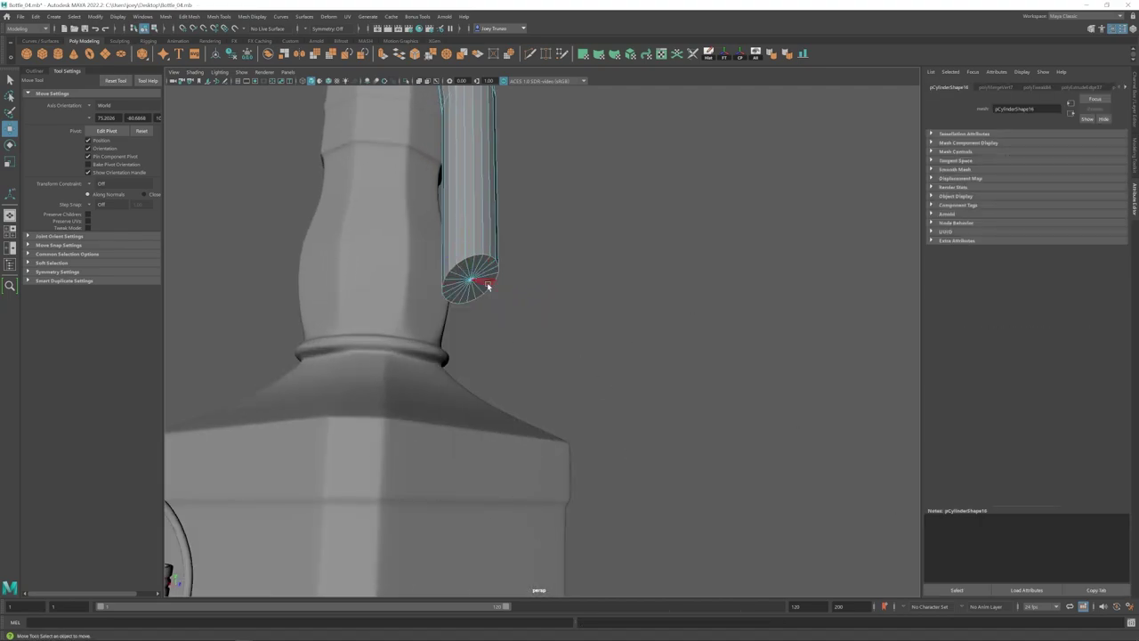
alt+drag(487, 282, 436, 293)
ctrl+drag(525, 258, 399, 229)
double_click(482, 286)
key(r)
shift+drag(473, 302, 452, 286)
click(439, 58)
alt+right_drag(391, 284, 427, 299)
key(q)
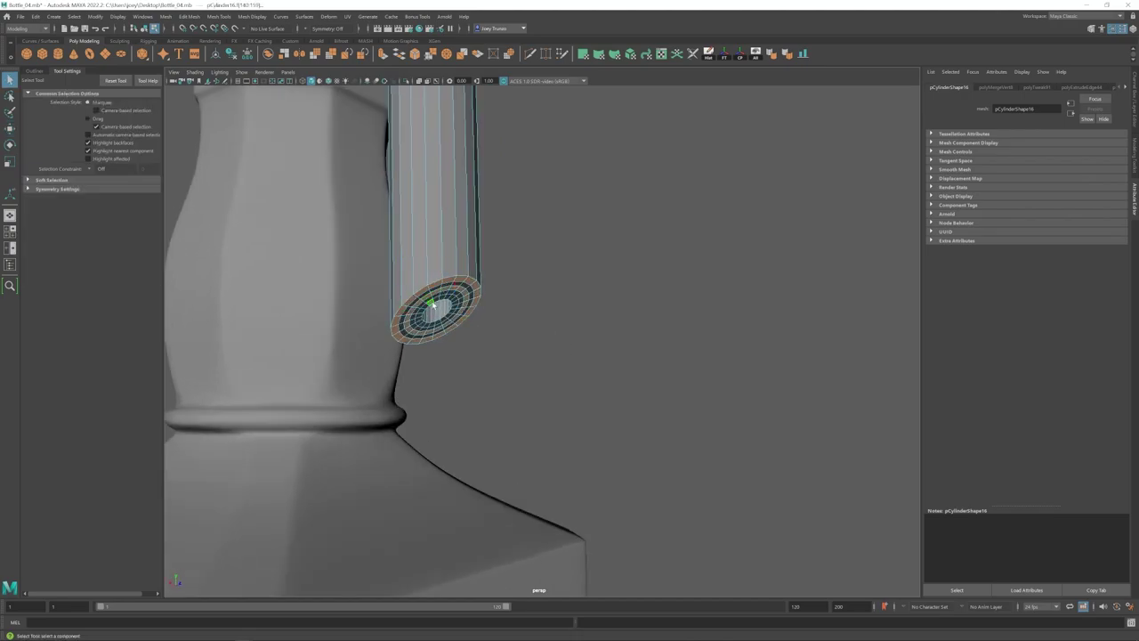
- Extrude the selected face rings on the tube's end cap along the tube to form a stepped end
key(ctrl+e)
key(w)
alt+drag(477, 311, 463, 278)
key(d)
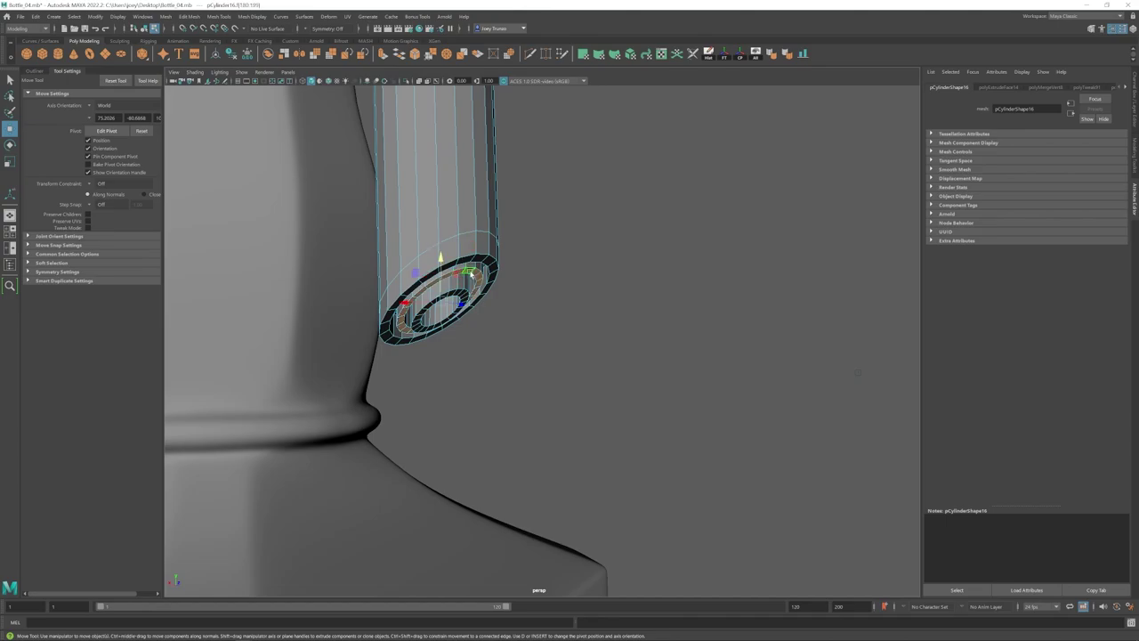
key(e)
key(w)
alt+right_drag(516, 299, 427, 330)
alt+drag(427, 330, 540, 318)
key(F8)
click(640, 310)
- Select the inner face ring at the tube's stepped end and scale it
alt+right_drag(539, 317, 587, 330)
click(516, 298)
click(579, 311)
click(463, 280)
alt+middle_drag(444, 279, 474, 299)
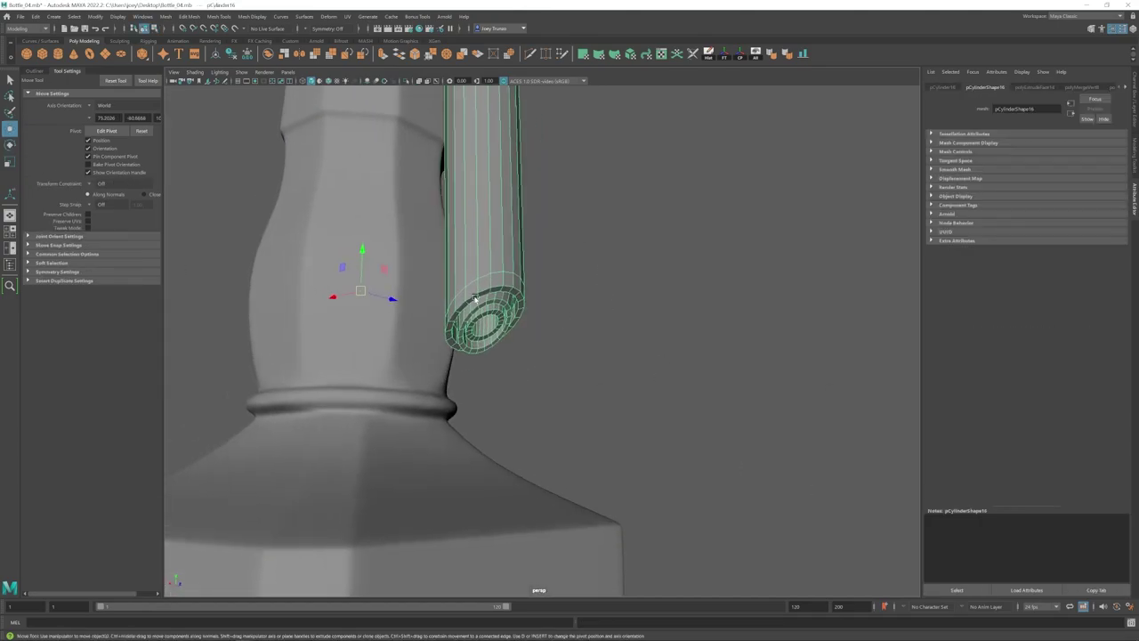
alt+right_drag(475, 299, 533, 277)
key(F8)
click(397, 260)
shift+double_click(409, 239)
key(r)
drag(426, 247, 438, 248)
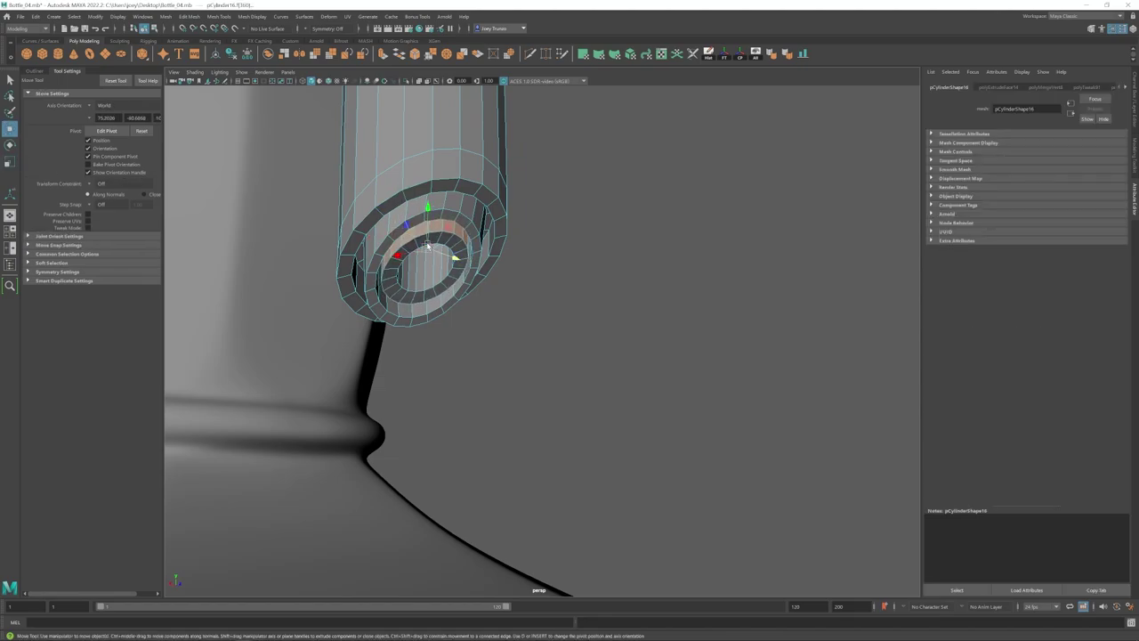
- Enlarge the outer recessed face ring at the tube's end by a factor of about 1.15 and shift it along the tube
click(434, 203)
shift+double_click(449, 201)
key(r)
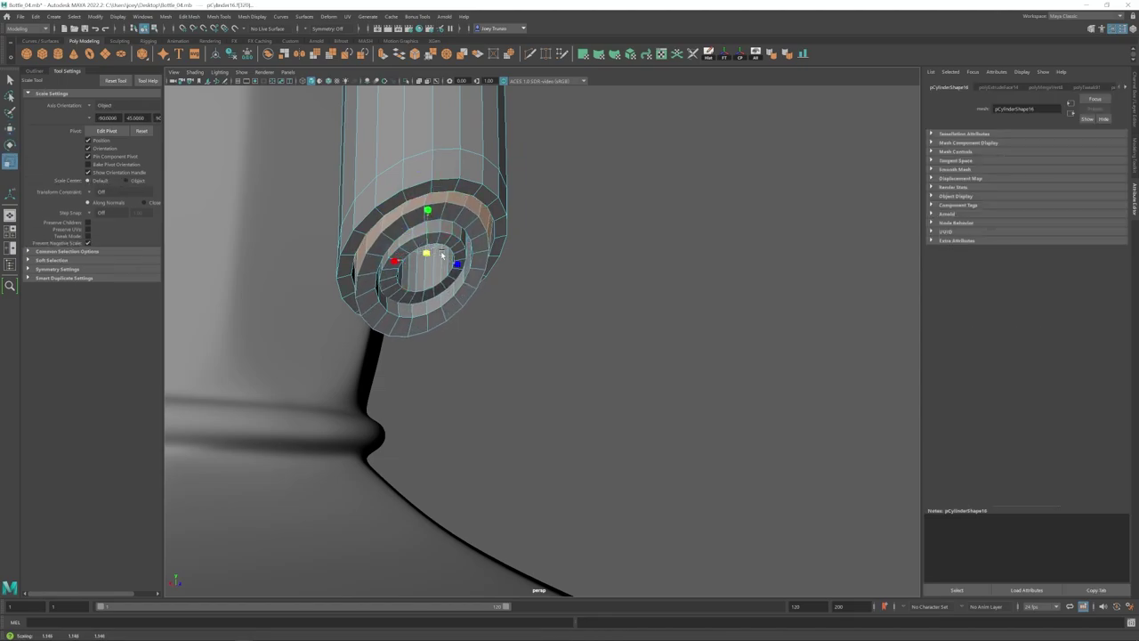
key(w)
alt+drag(442, 255, 471, 254)
drag(466, 237, 466, 221)
- Move part of the tube end's rim slightly upward to make it uneven and clear the selection
alt+right_drag(543, 285, 570, 329)
alt+drag(569, 329, 606, 395)
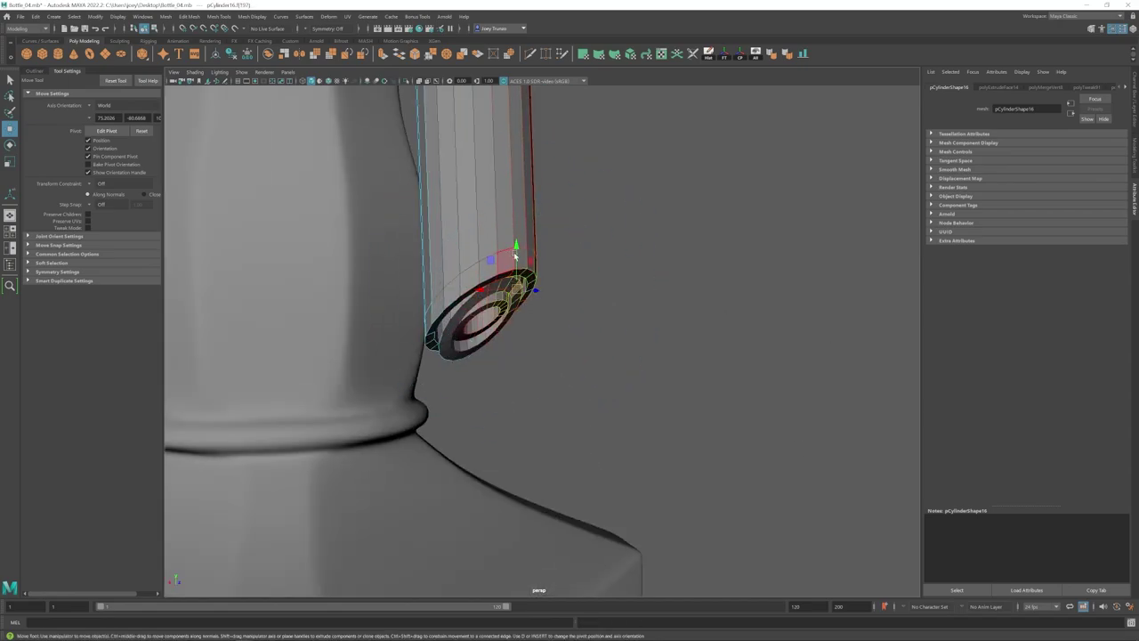
drag(514, 255, 515, 248)
alt+right_drag(569, 290, 496, 312)
alt+drag(496, 312, 483, 312)
click(630, 320)
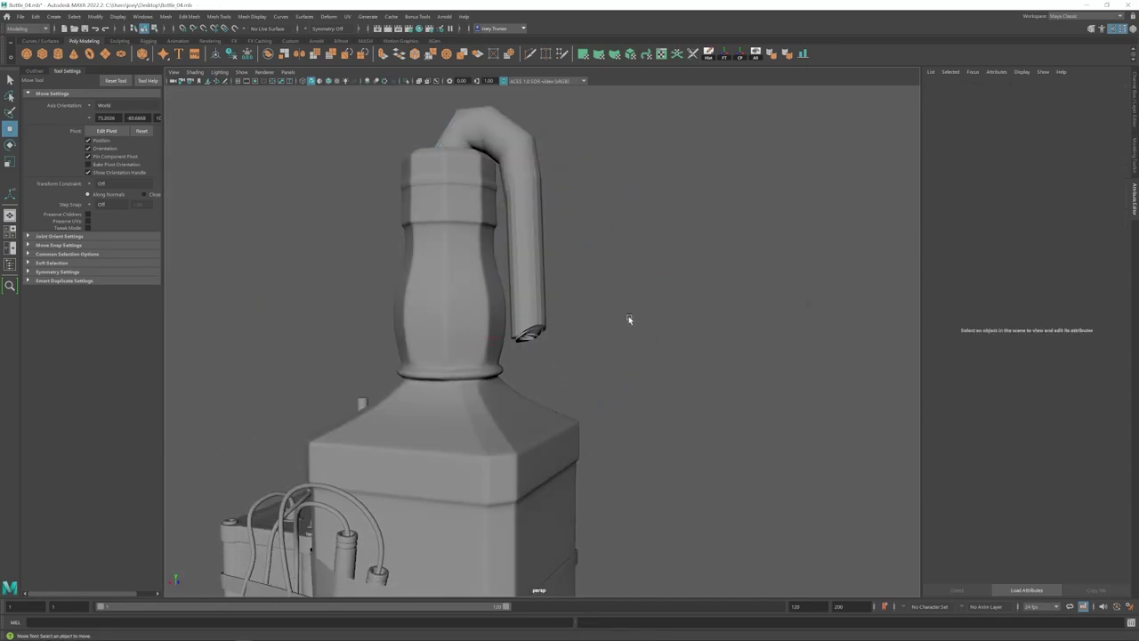
- Bevel the edge loop at the tube's stepped end, adjust the bevel and return to object selection
alt+right_drag(630, 320, 480, 354)
alt+drag(481, 354, 445, 350)
alt+right_drag(445, 350, 614, 356)
alt+drag(614, 356, 533, 275)
click(477, 240)
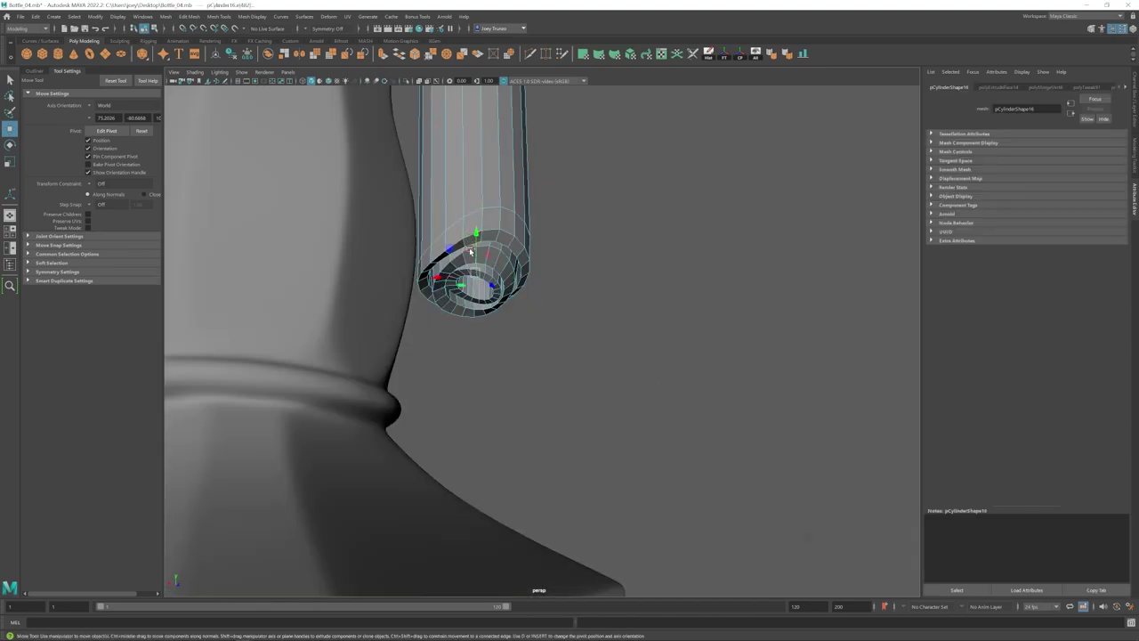
click(190, 16)
click(194, 43)
drag(1030, 172, 1036, 173)
right_drag(583, 200, 445, 364)
- Select the tube and display the scene in wireframe to expose its section inside the bottle
click(620, 169)
alt+drag(445, 364, 493, 367)
alt+middle_drag(493, 368, 515, 411)
alt+drag(515, 412, 535, 429)
click(527, 300)
key(4)
alt+drag(513, 300, 491, 278)
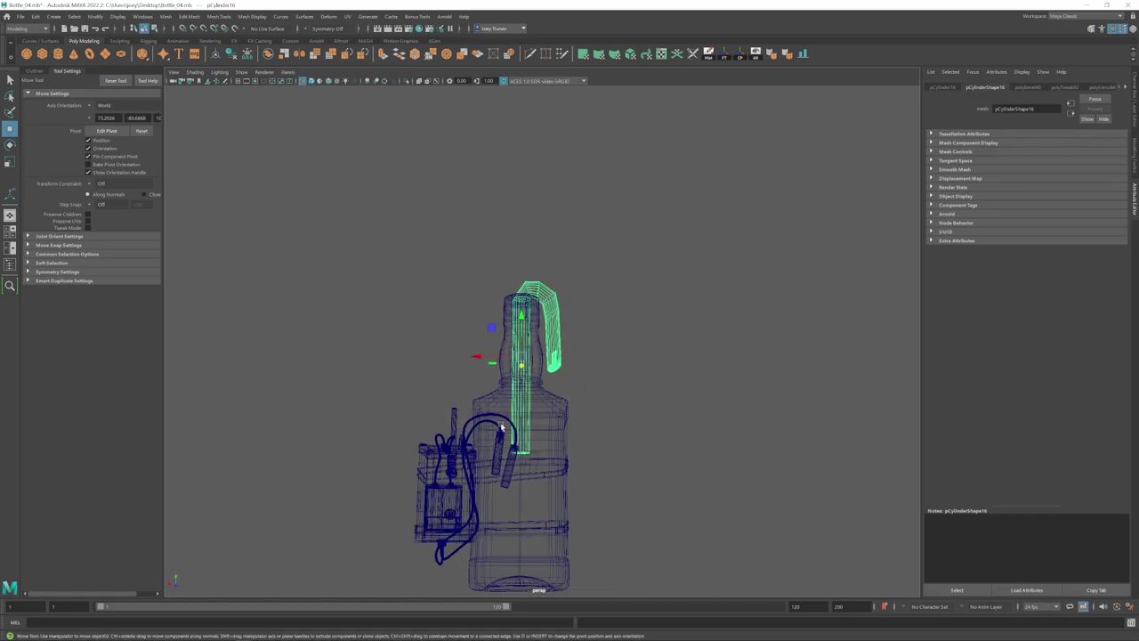
alt+right_drag(491, 278, 569, 279)
alt+middle_drag(569, 280, 562, 127)
- Insert edge loops across the tube's straight section inside the bottle
click(219, 16)
click(230, 79)
click(498, 285)
click(496, 335)
key(w)
- Move and rotate the tube's lower vertices inside the bottle to give that section a bend
right_drag(495, 339, 449, 339)
drag(592, 421, 487, 299)
key(e)
key(ctrl+z)
key(e)
key(w)
- Bevel the selected edge loop at the tube's lower bend inside the bottle
click(219, 16)
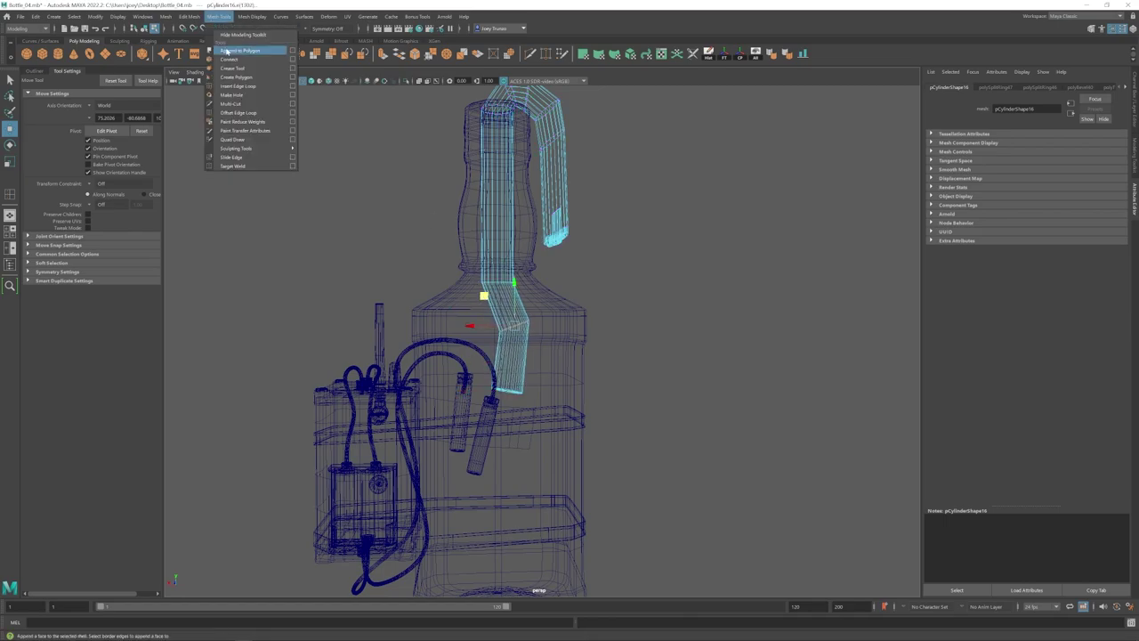
click(190, 16)
click(195, 48)
- Raise the edge loop at the tube's upper bend into the bottle's neck and shift it slightly sideways
double_click(496, 283)
key(w)
drag(491, 241, 488, 188)
drag(454, 247, 452, 247)
alt+drag(500, 230, 508, 247)
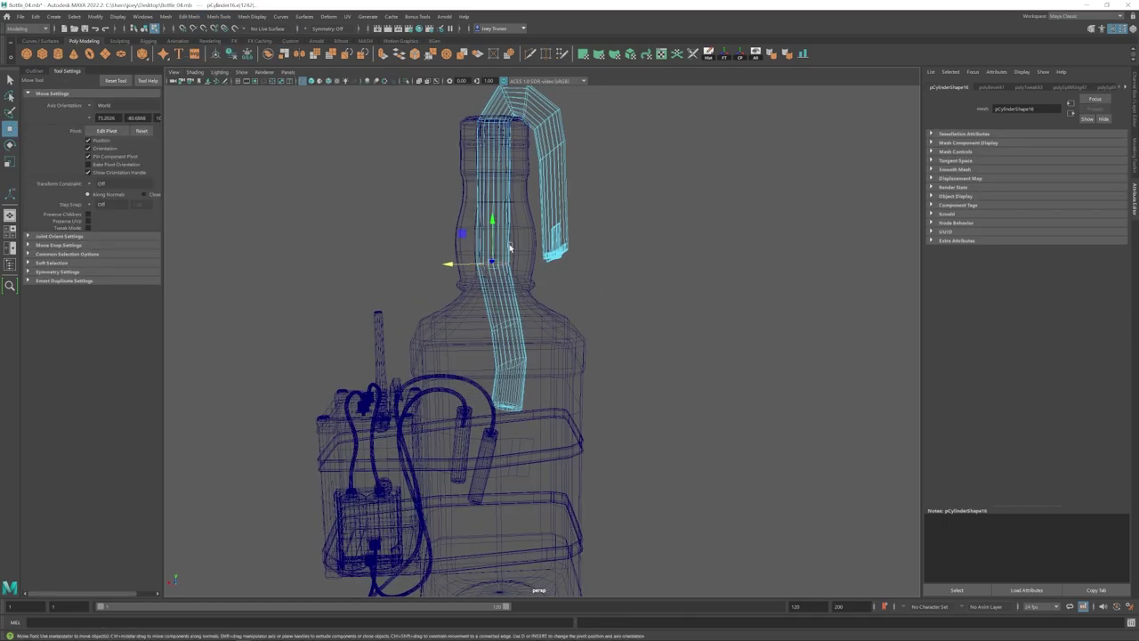
- Bevel the remaining bend and bottom edge loops of the tube inside the bottle and return to object selection
key(g)
click(518, 247)
key(ctrl+z)
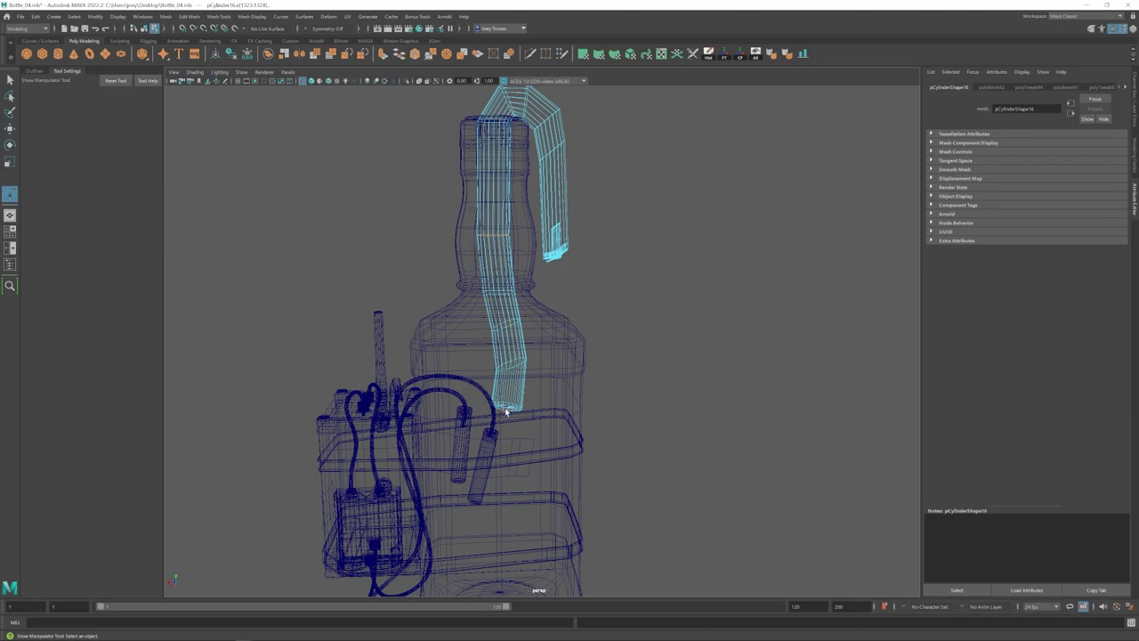
click(190, 17)
click(202, 51)
key(w)
right_drag(623, 262, 682, 241)
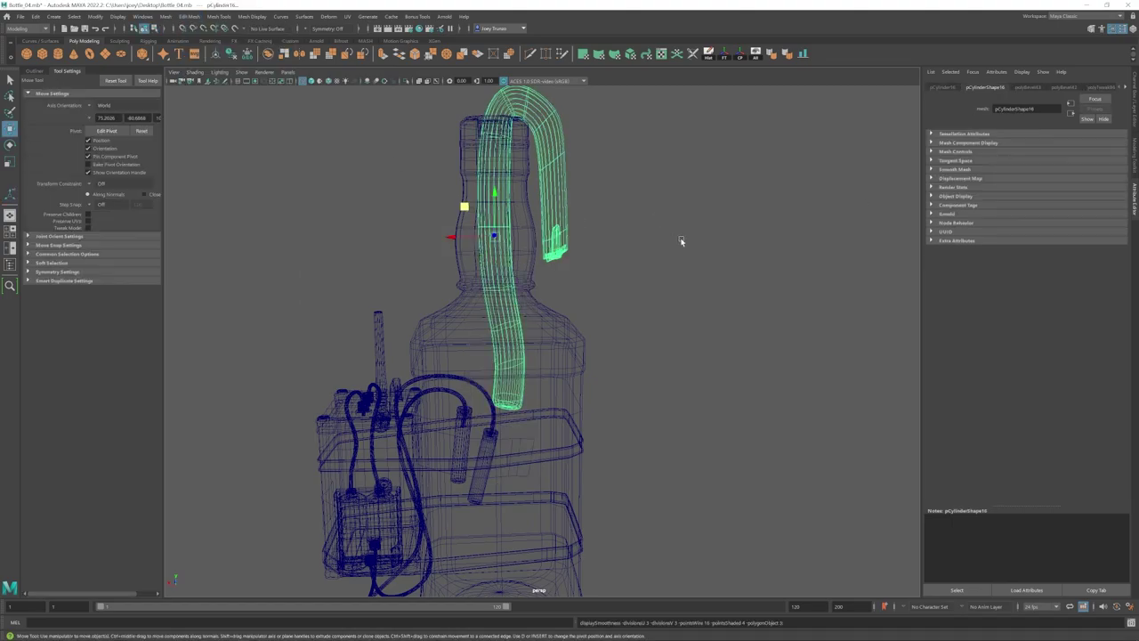
- Return the viewport to shaded display with the tube still selected
click(682, 241)
scroll(681, 241, down, 5)
click(311, 81)
mouse_move(599, 345)
alt+mouse_down()
mouse_move(557, 348)
mouse_move(587, 348)
alt+mouse_up()
- Move the vertex rows of the tube's hanging section and free end to bring it closer to the bottle's neck
scroll(586, 348, up, 5)
right_drag(548, 258, 499, 258)
drag(582, 303, 547, 194)
alt+middle_drag(547, 194, 536, 272)
drag(579, 348, 527, 286)
scroll(537, 318, down, 4)
right_drag(536, 318, 489, 318)
drag(562, 348, 537, 290)
scroll(536, 290, up, 4)
drag(554, 300, 500, 267)
drag(481, 280, 475, 279)
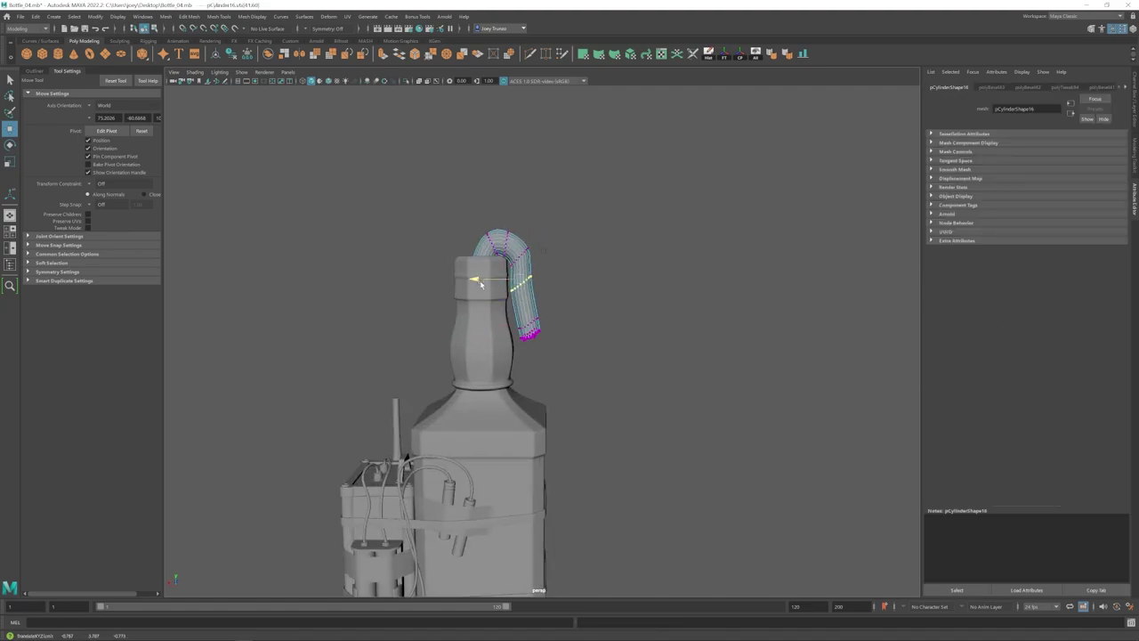
drag(559, 354, 463, 347)
scroll(508, 279, up, 4)
- Turn off the smooth preview and reposition the edge loops of the tube's arch over the bottle's mouth
key(1)
right_drag(524, 290, 524, 258)
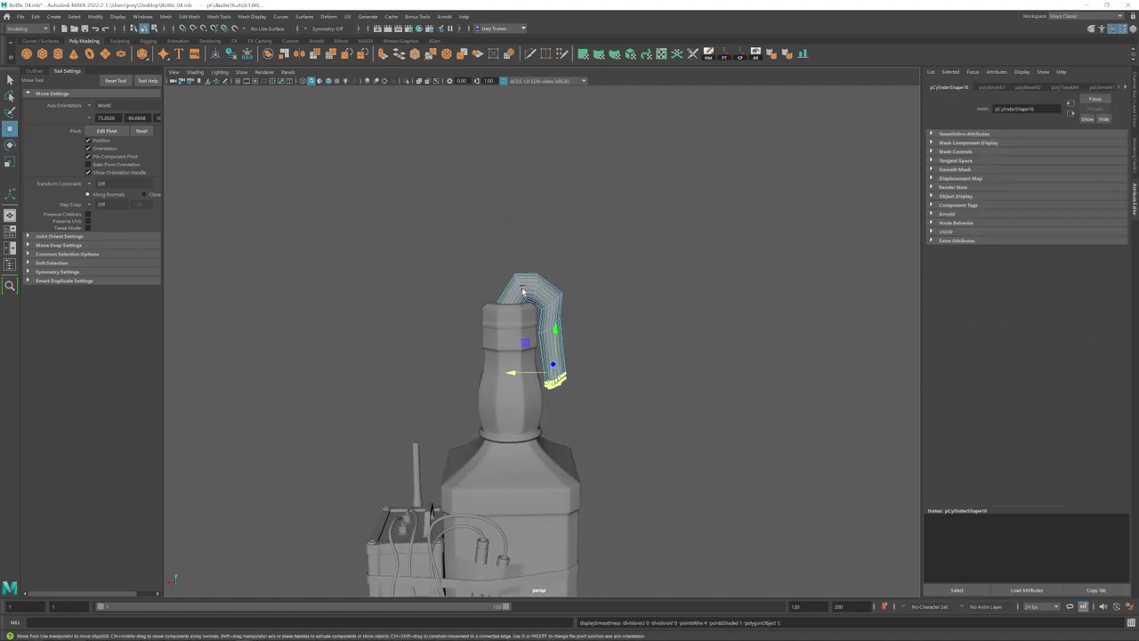
double_click(519, 287)
key(r)
key(w)
drag(488, 257, 484, 264)
double_click(549, 306)
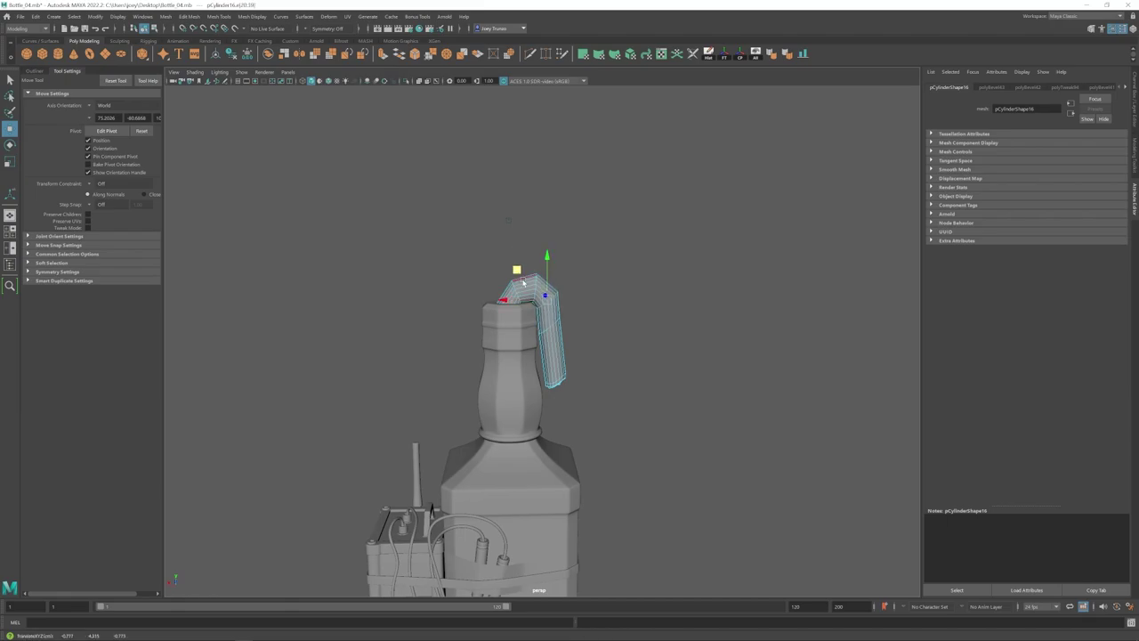
- Check the tube's arch with the smooth preview in object selection
key(3)
right_drag(544, 294, 579, 267)
click(623, 294)
scroll(534, 356, down, 6)
scroll(575, 400, up, 4)
alt+drag(450, 409, 518, 336)
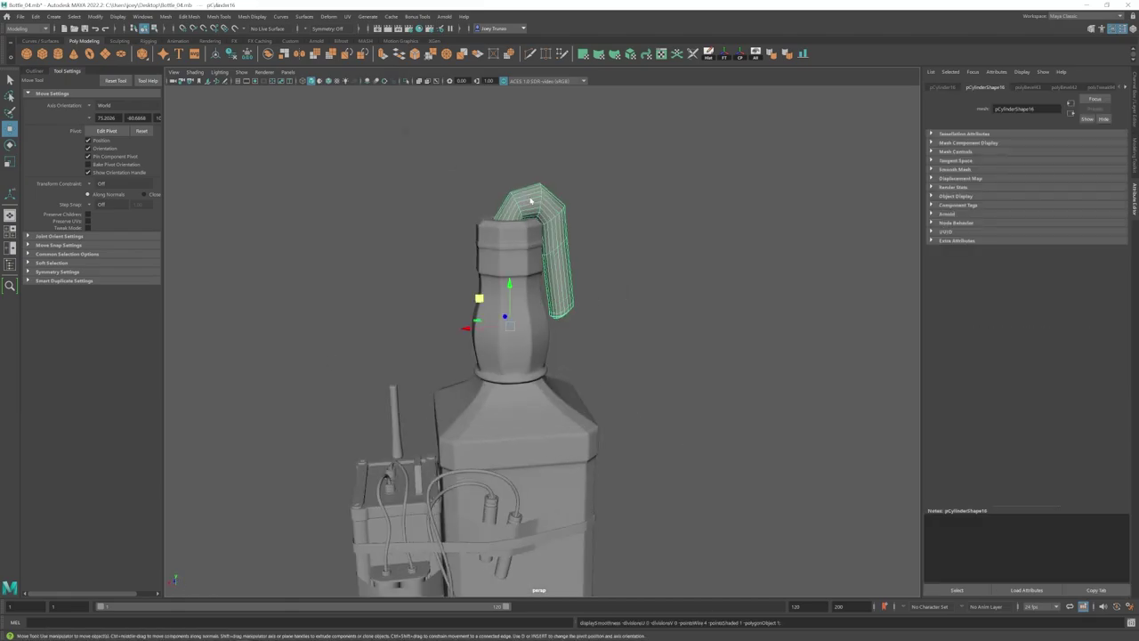
- Apply a Smooth operation to the tube's mesh and clear the selection
click(166, 16)
click(183, 120)
key(q)
click(623, 195)
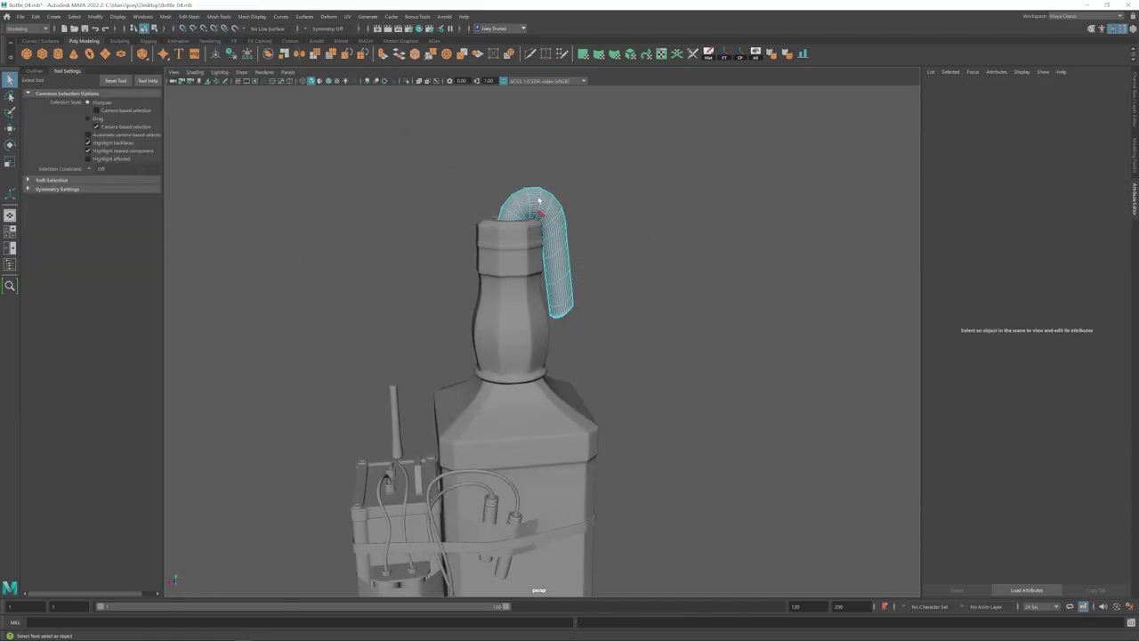
- Switch to component selection on the smoothed tube and turn on soft selection for the Move tool
click(539, 196)
alt+middle_drag(539, 197, 539, 233)
key(w)
click(1026, 87)
click(641, 218)
click(518, 235)
key(r)
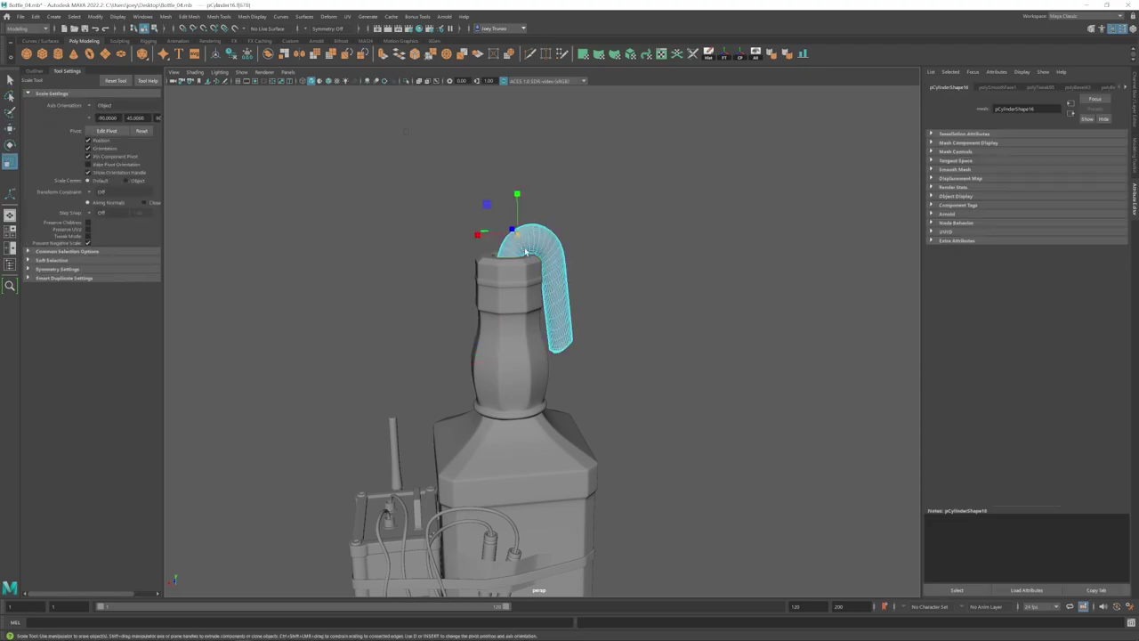
scroll(525, 251, up, 3)
key(w)
key(b)
click(597, 292)
- Move soft-selected faces along the tube's upper arch to make its surface irregular
alt+drag(511, 183, 534, 278)
click(488, 210)
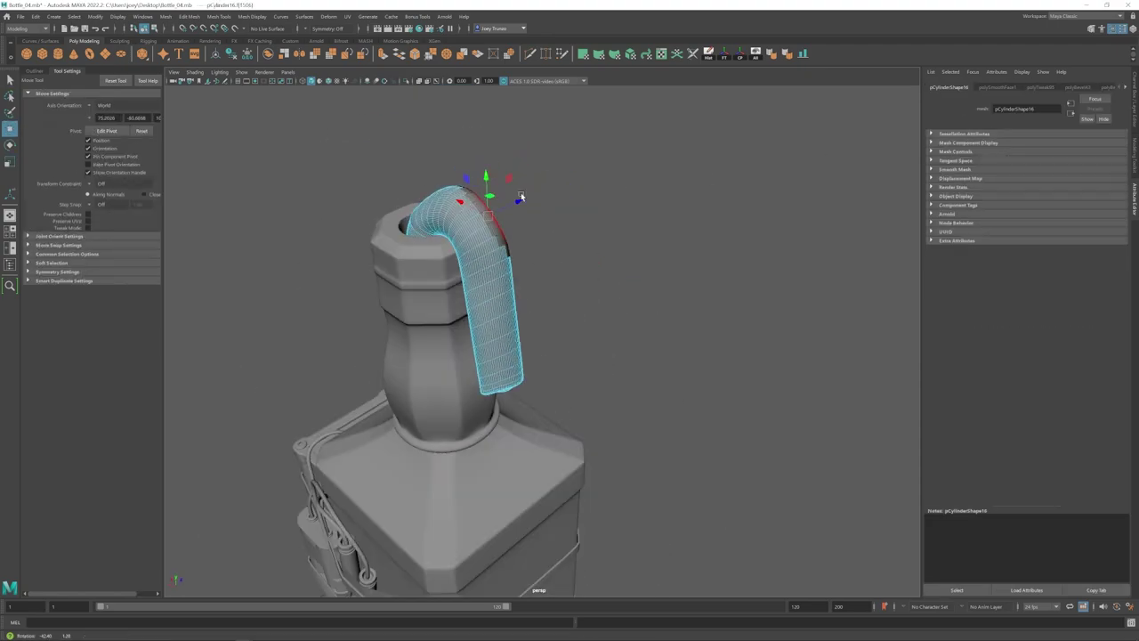
click(467, 194)
alt+drag(467, 194, 468, 254)
click(457, 195)
click(550, 224)
- Move soft-selected faces on the tube's hanging section beside the bottle neck to make its sides uneven
click(484, 358)
alt+drag(483, 358, 444, 342)
click(489, 300)
drag(488, 301, 436, 300)
click(544, 247)
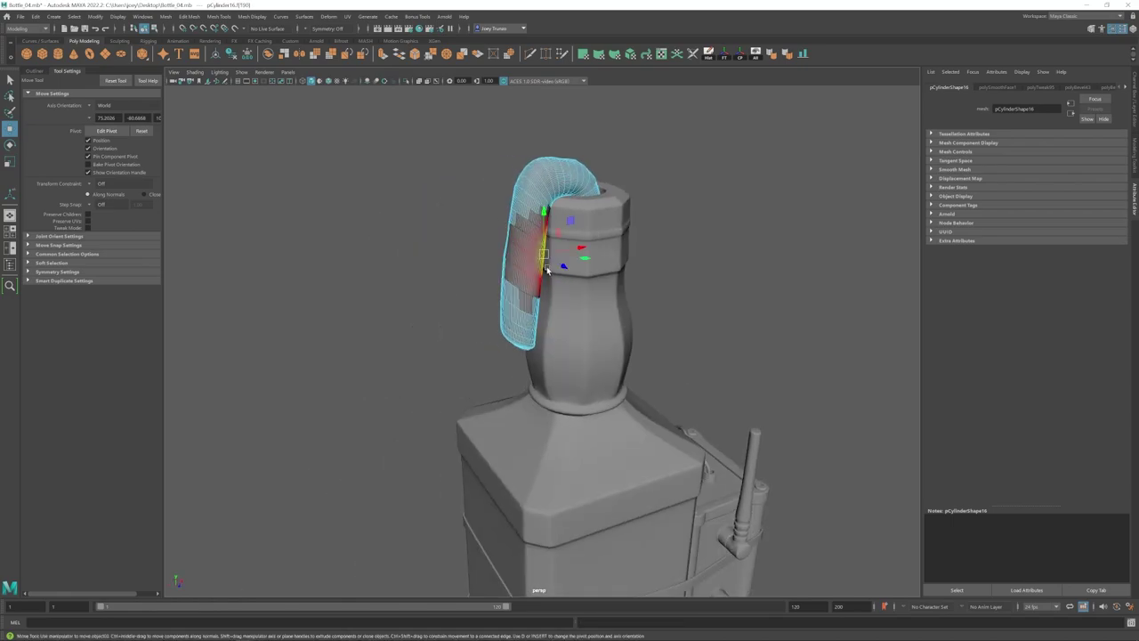
alt+drag(543, 246, 534, 229)
click(513, 298)
drag(514, 299, 580, 298)
- Shift more soft-selected areas along the tube's bend and hanging length to give it a looser, cloth-like shape
click(500, 201)
click(501, 223)
mouse_move(500, 202)
alt+mouse_down()
mouse_move(494, 213)
mouse_move(543, 228)
mouse_move(513, 221)
mouse_move(522, 184)
mouse_move(491, 182)
alt+mouse_up()
click(508, 219)
click(525, 185)
click(491, 182)
drag(491, 182, 573, 263)
click(573, 263)
drag(573, 262, 501, 330)
click(515, 306)
- Nudge the soft-selected area on the outer bend of the tube's arch slightly inward and clear the selection
scroll(534, 351, down, 6)
click(531, 301)
key(f)
mouse_move(532, 307)
alt+middle_down()
mouse_move(473, 250)
mouse_move(516, 310)
alt+middle_up()
key(F11)
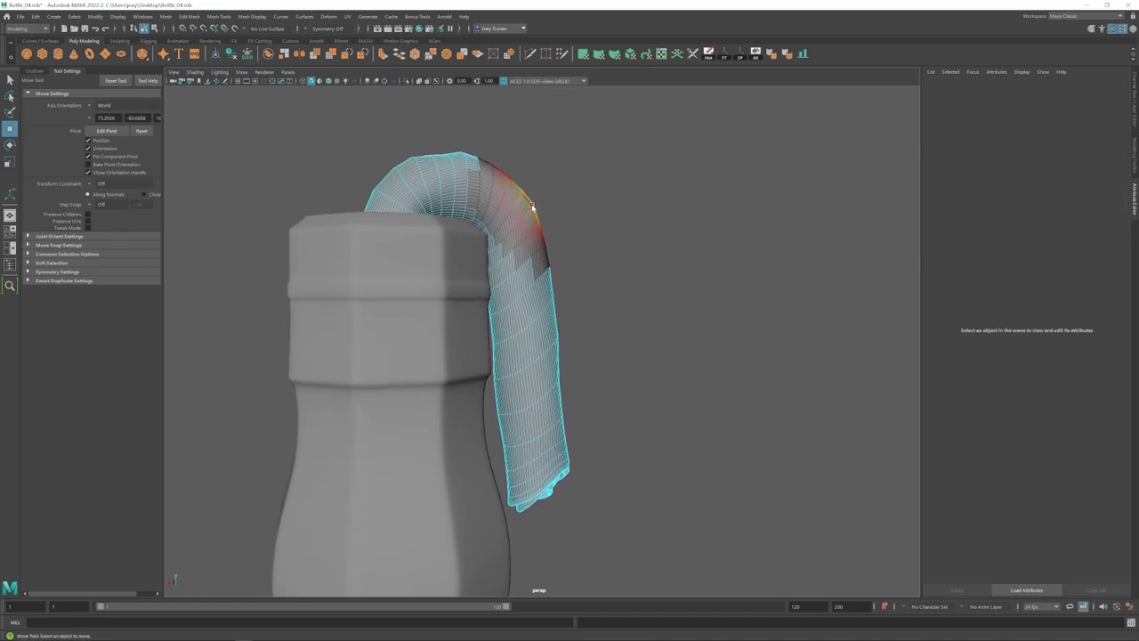
click(531, 209)
drag(532, 208, 522, 209)
scroll(522, 267, down, 6)
click(587, 258)
- Switch the hanging tube to vertex selection for further shaping
alt+drag(472, 313, 521, 333)
click(539, 331)
key(f)
key(F11)
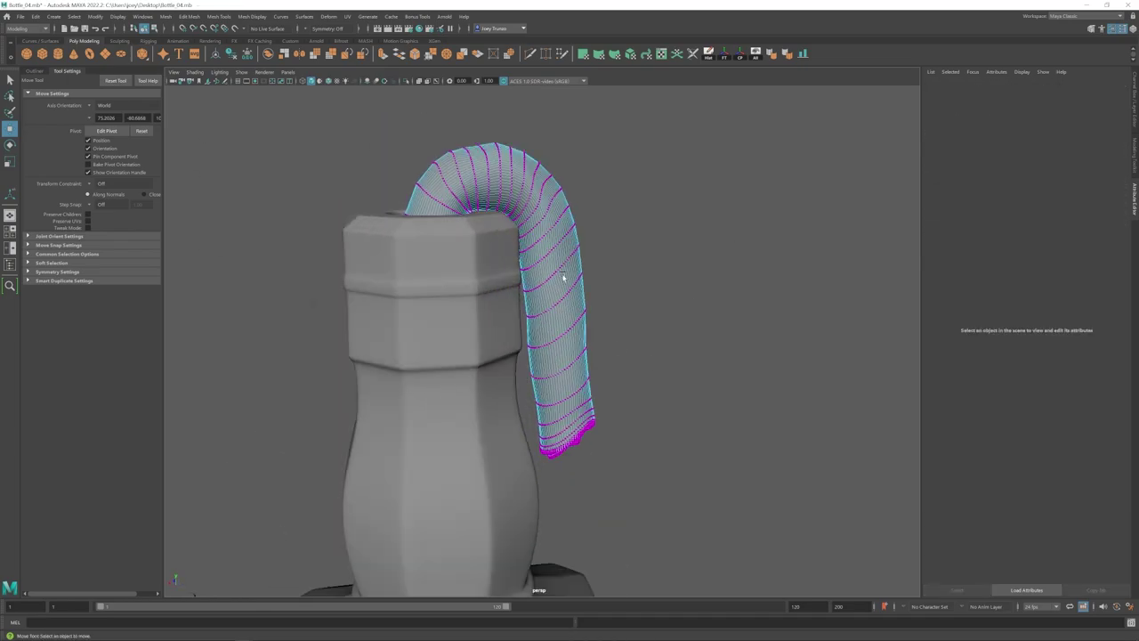
- Reshape the bent cloth tube at the bottle mouth by moving its lower-end vertices with soft selection
click(496, 148)
drag(495, 148, 496, 151)
alt+right_drag(564, 275, 544, 334)
alt+drag(543, 333, 553, 354)
alt+right_drag(554, 355, 531, 366)
alt+drag(532, 365, 555, 347)
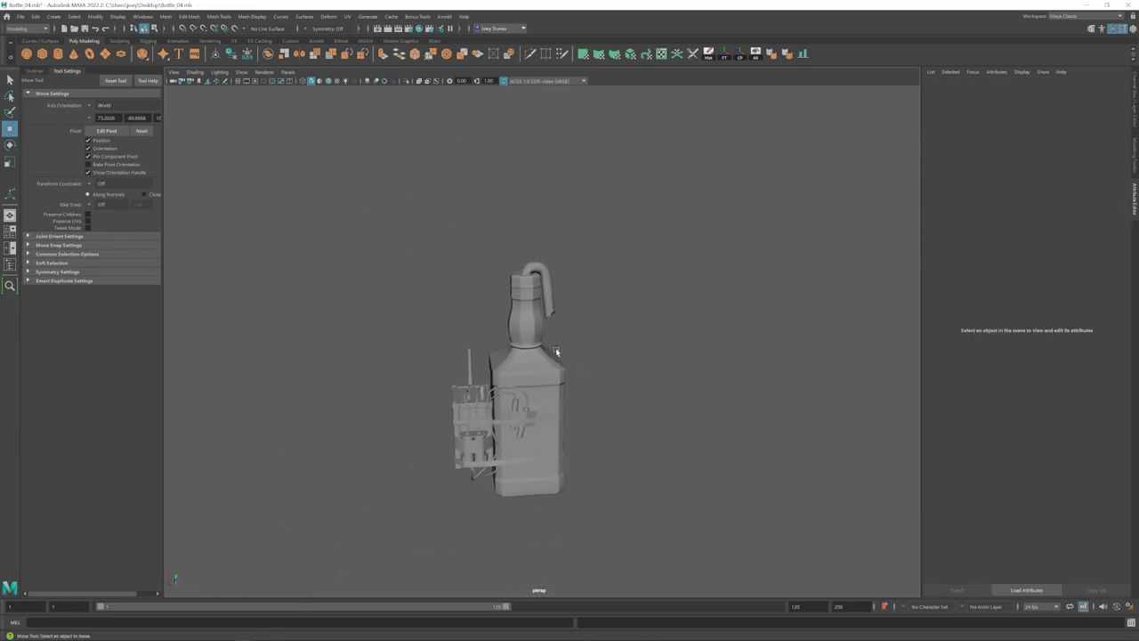
alt+right_drag(555, 347, 584, 325)
alt+drag(585, 325, 579, 307)
click(554, 233)
key(F9)
drag(584, 287, 519, 219)
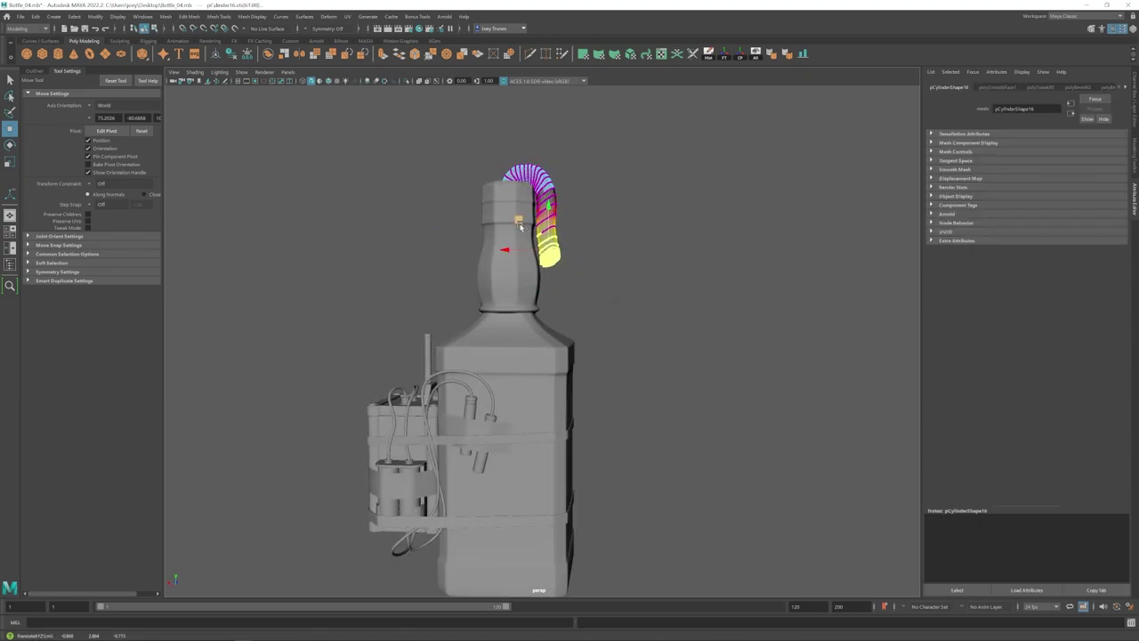
click(592, 284)
- Examine the bottle, the cloth tube and the strapped box with its cables from several angles
alt+right_drag(587, 298, 532, 373)
alt+drag(531, 373, 498, 372)
alt+right_drag(498, 372, 571, 381)
scroll(572, 382, up, 2)
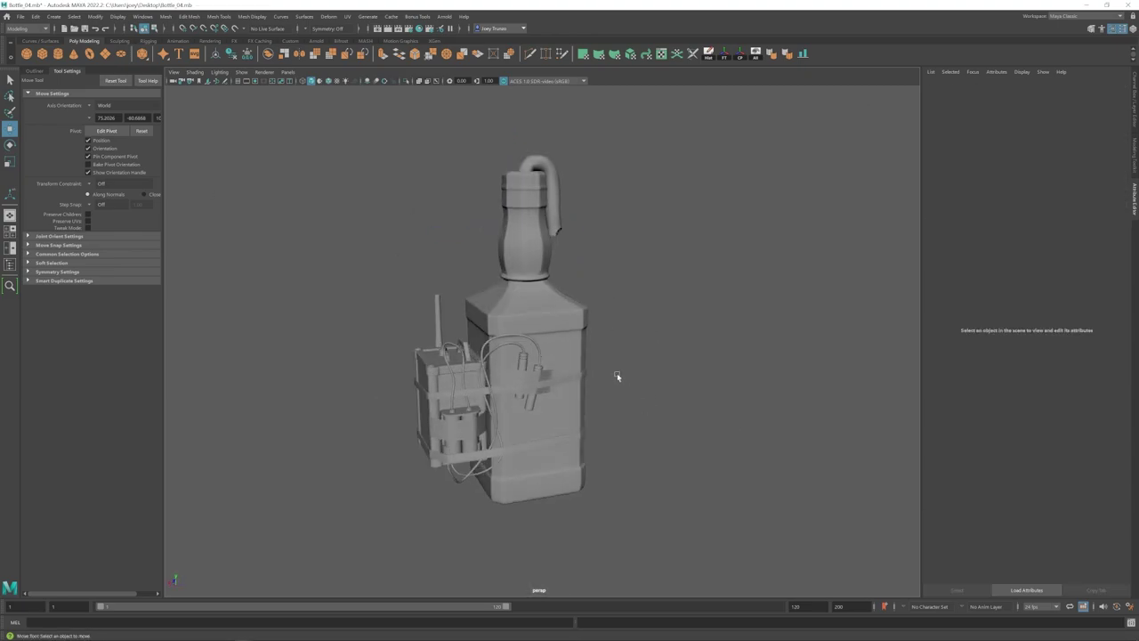
alt+middle_drag(628, 381, 615, 350)
alt+drag(615, 350, 663, 361)
alt+right_drag(663, 361, 625, 362)
alt+drag(625, 362, 545, 362)
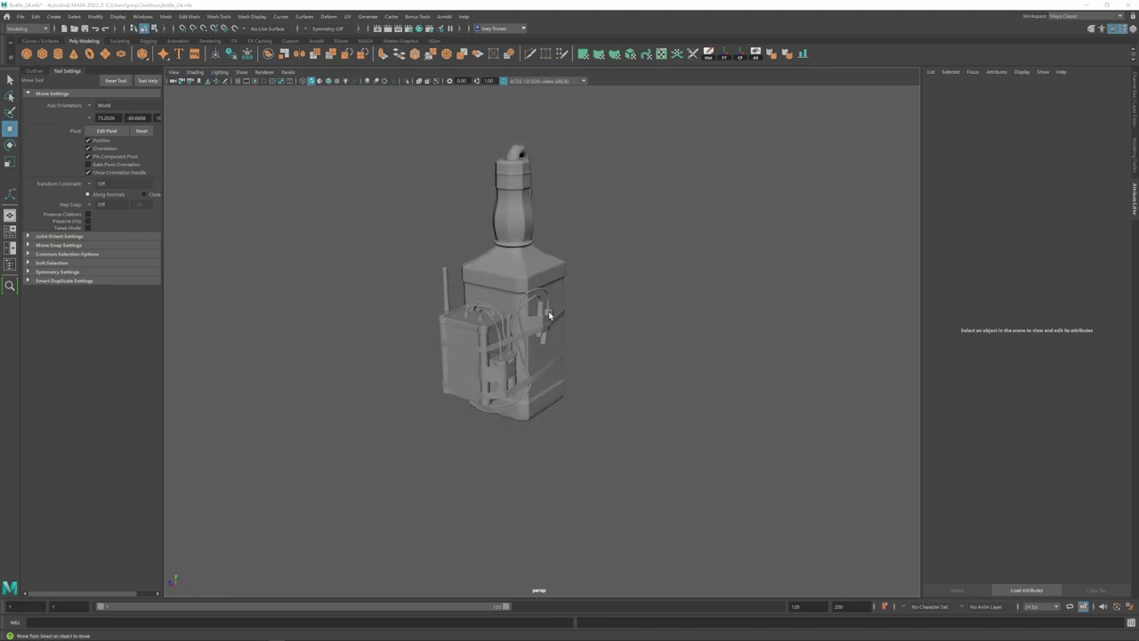
alt+drag(548, 314, 481, 301)
alt+right_drag(482, 301, 454, 343)
alt+drag(454, 342, 450, 405)
alt+right_drag(451, 405, 498, 401)
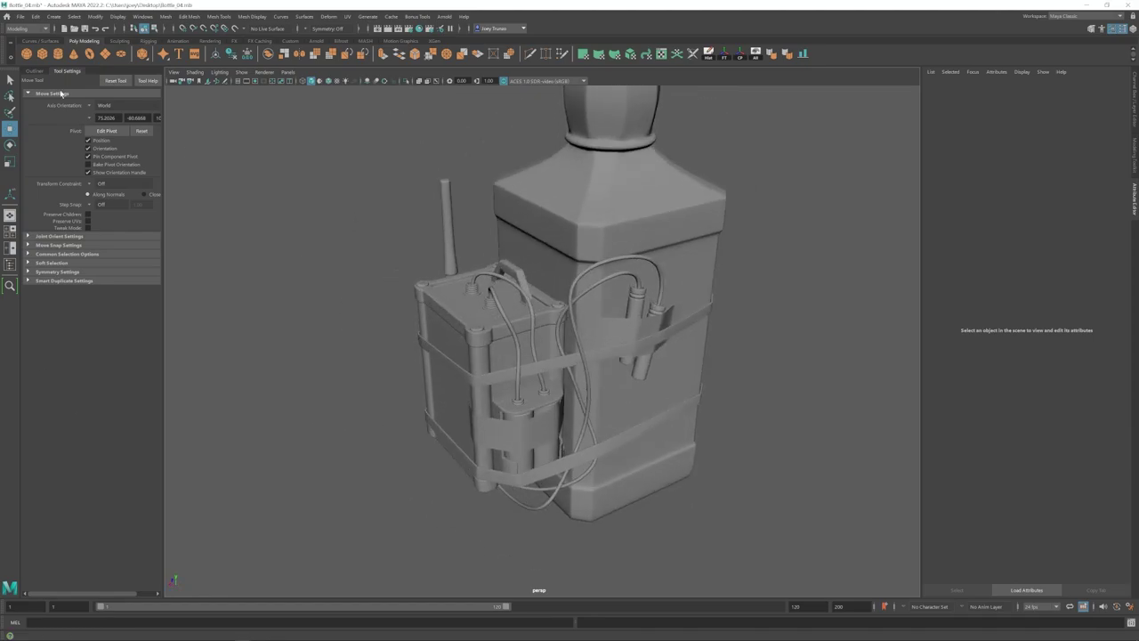
- Duplicate the bolts group, position the copy at the lower end of the strapped box, and save the scene
click(35, 71)
click(52, 199)
alt+right_drag(536, 344, 498, 342)
key(ctrl+d)
drag(489, 251, 419, 493)
key(e)
key(f)
alt+right_drag(419, 493, 382, 487)
alt+drag(405, 480, 414, 392)
key(w)
drag(523, 300, 510, 190)
click(423, 382)
alt+drag(422, 383, 601, 458)
key(ctrl+s)
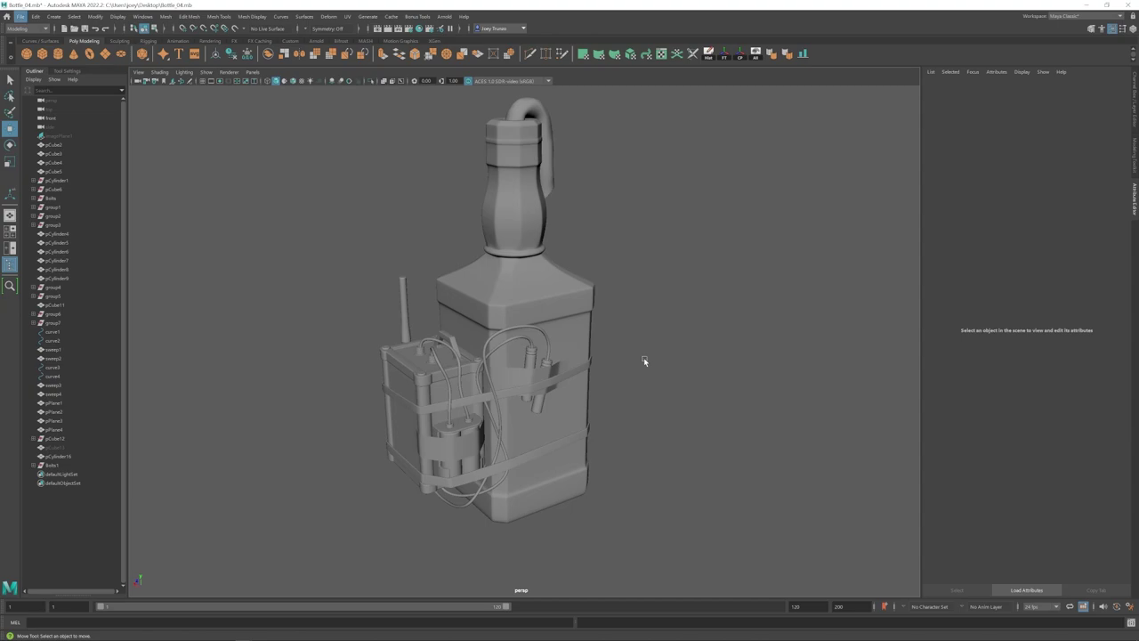
- Duplicate the outer cable that runs into the plug on the bottle and isolate the copy for face editing
alt+middle_drag(525, 379, 532, 359)
alt+right_drag(531, 359, 608, 399)
alt+drag(608, 399, 547, 312)
click(546, 311)
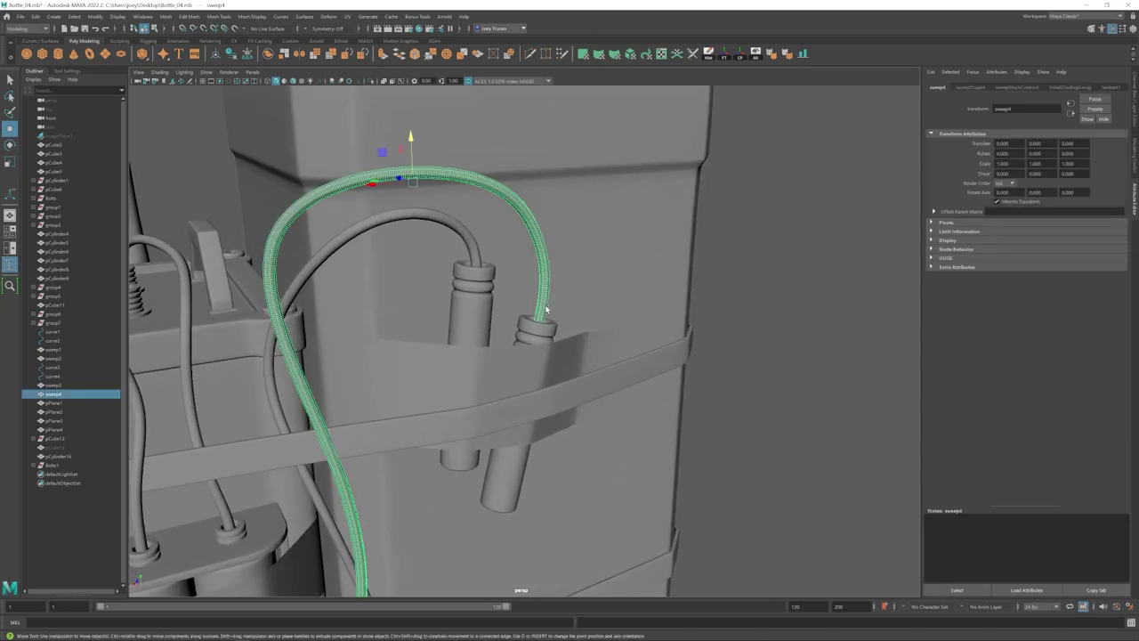
alt+right_drag(547, 309, 582, 286)
alt+middle_drag(583, 287, 526, 290)
key(ctrl+d)
key(ctrl+1)
key(F11)
alt+middle_drag(453, 366, 364, 285)
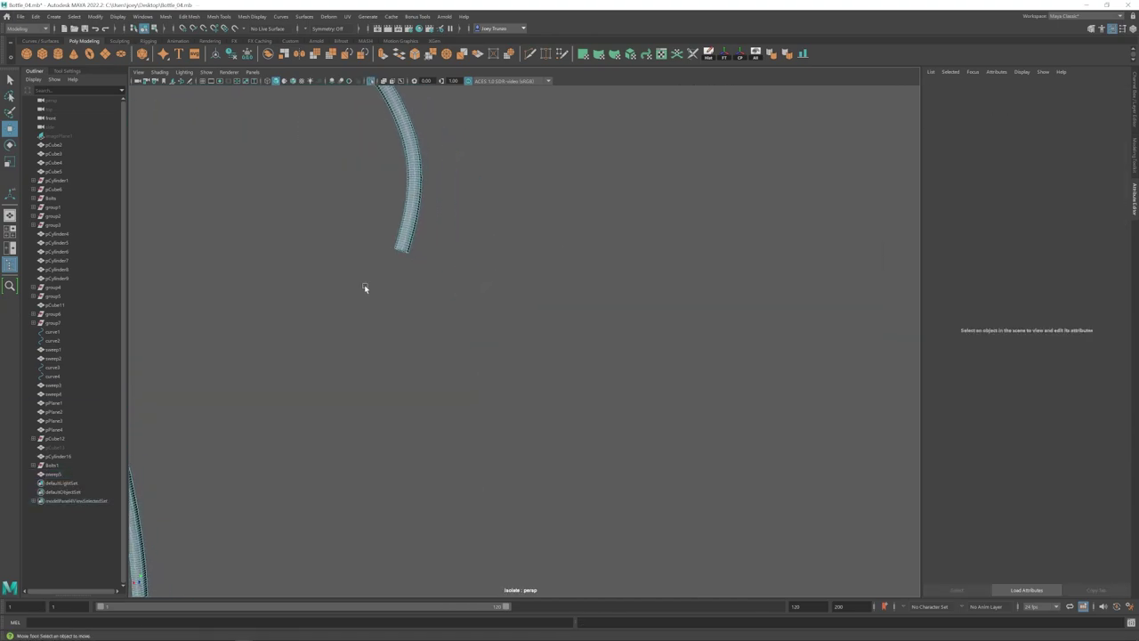
- Extract the short plug-end section of the cable copy as a separate sleeve piece and leave isolation
drag(349, 223, 443, 283)
drag(434, 306, 542, 333)
click(188, 16)
click(211, 268)
click(543, 229)
click(527, 340)
key(ctrl+1)
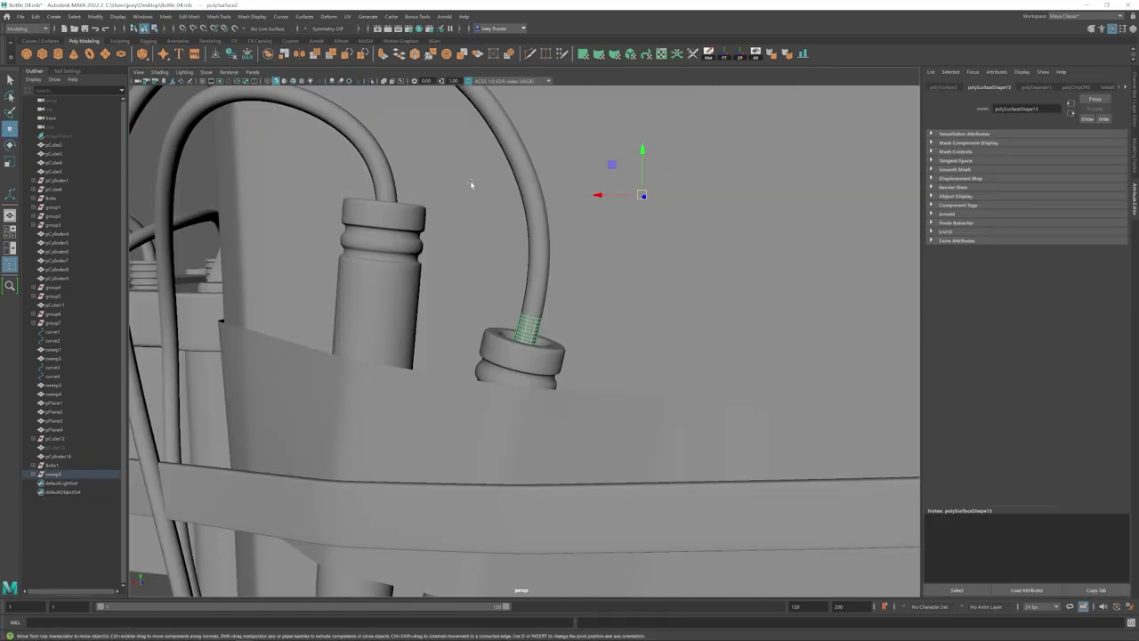
- Center the extracted sleeve's pivot and scale it up so it wraps around the cable end
alt+drag(470, 184, 487, 173)
click(740, 54)
key(r)
mouse_move(529, 339)
mouse_down()
mouse_move(543, 338)
mouse_move(535, 324)
mouse_up()
key(w)
scroll(535, 324, up, 2)
- Extrude the sleeve's upper edge loop toward the cable to thicken the opening
right_drag(536, 324, 541, 295)
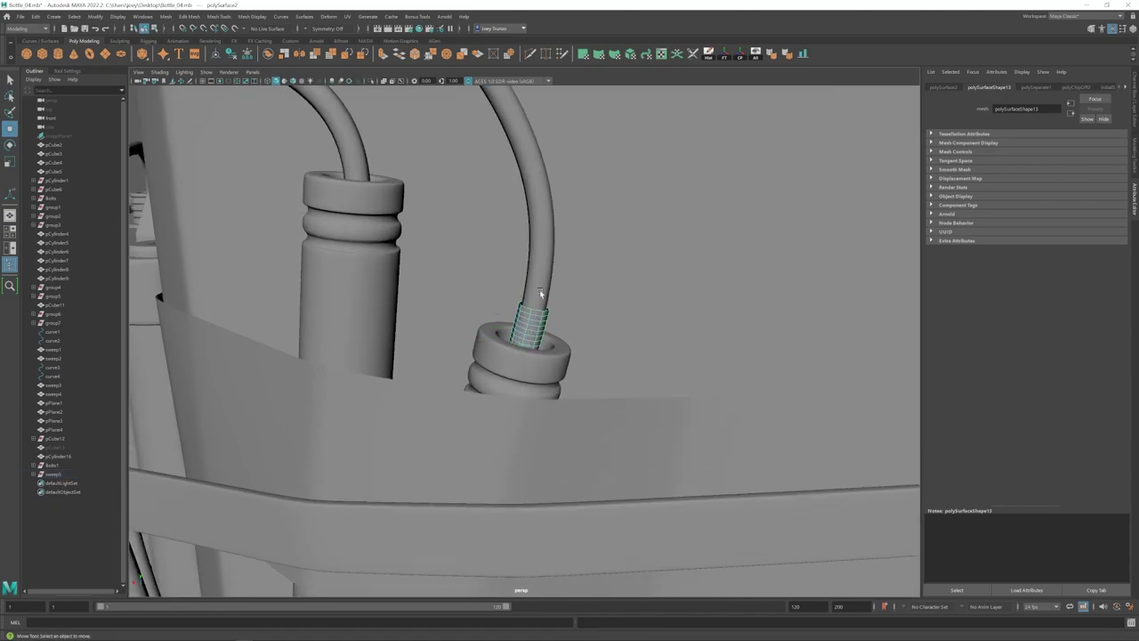
double_click(540, 308)
key(ctrl+e)
key(r)
scroll(547, 309, up, 3)
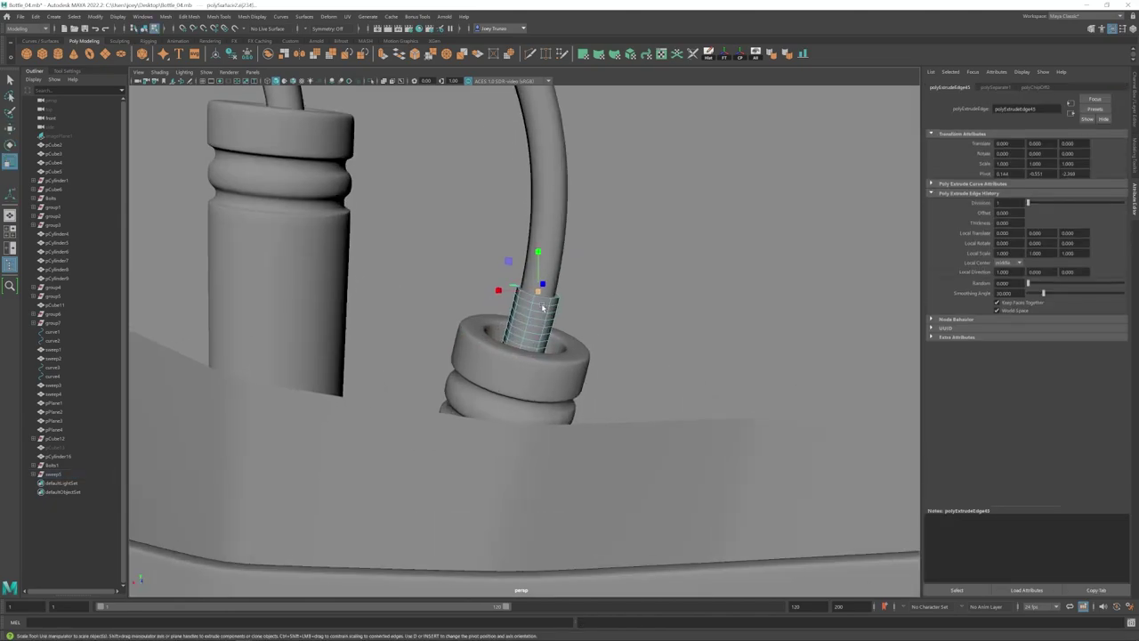
- Bevel the sleeve's upper rim edge loop with a reduced fraction and rescale the sleeve
double_click(552, 298)
click(189, 16)
click(194, 45)
drag(1069, 161, 1059, 161)
right_drag(544, 320, 590, 305)
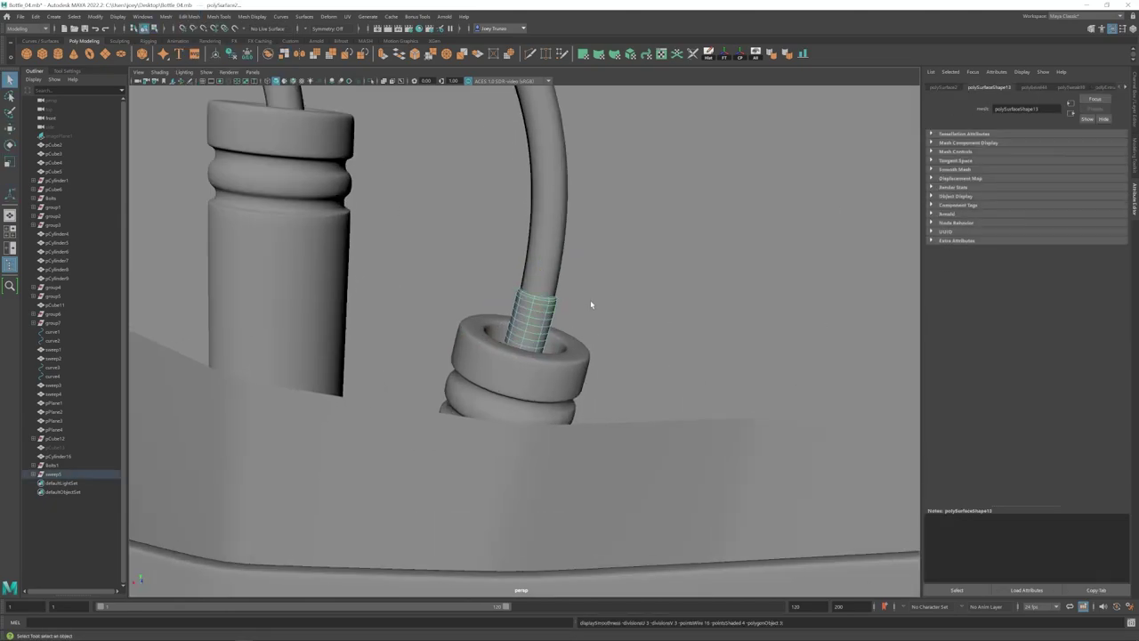
key(r)
drag(523, 305, 519, 289)
key(w)
- Duplicate the sleeve, then move and rotate the copy onto the inner cable where it enters its plug
scroll(525, 320, down, 5)
alt+drag(527, 349, 395, 361)
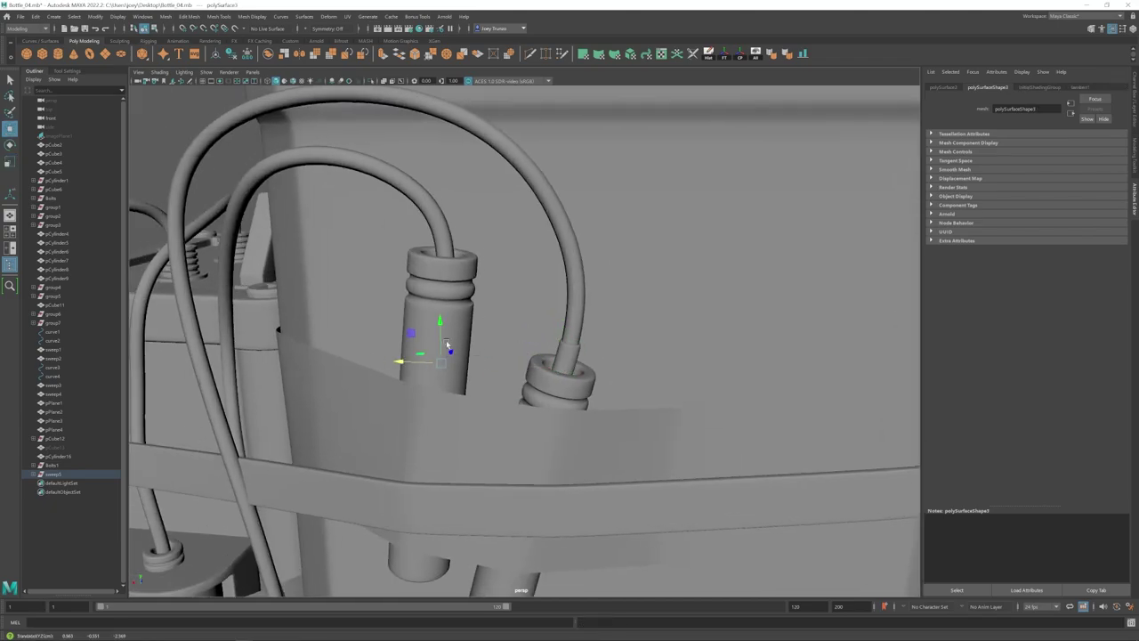
key(e)
drag(438, 330, 520, 302)
key(f)
scroll(445, 245, down, 5)
key(w)
mouse_move(480, 336)
mouse_down()
mouse_move(587, 340)
mouse_move(491, 340)
mouse_up()
alt+drag(560, 345, 463, 345)
drag(499, 342, 504, 343)
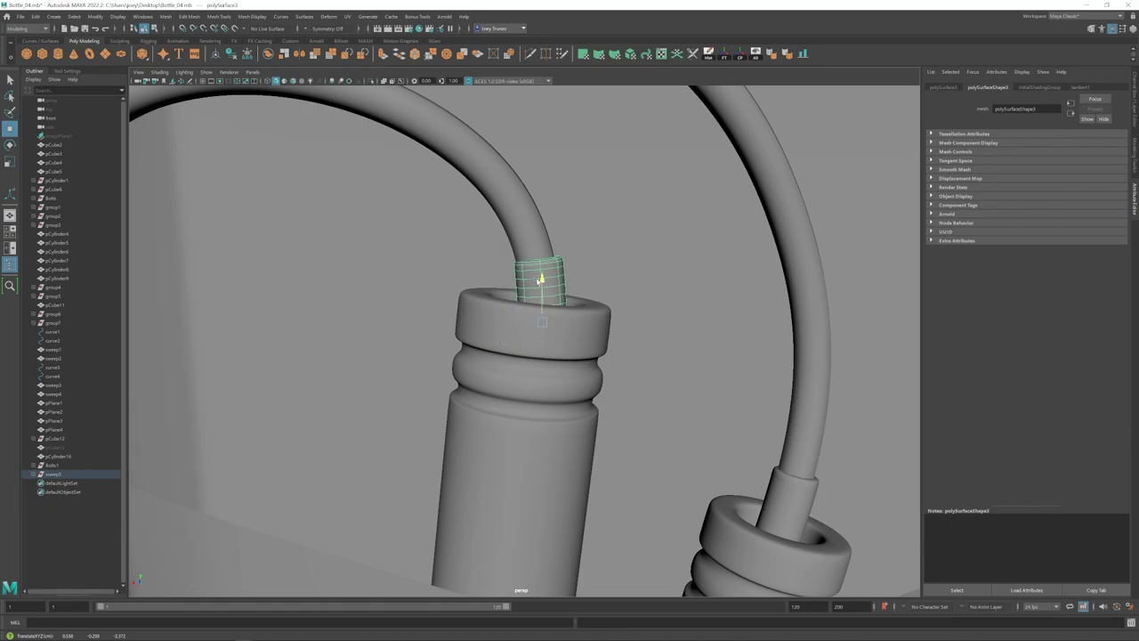
- Select both cable sleeves and scale them up together
scroll(494, 328, down, 8)
click(233, 345)
alt+drag(427, 364, 532, 356)
scroll(516, 388, down, 2)
alt+right_drag(532, 356, 623, 360)
click(392, 219)
key(r)
shift+click(502, 307)
drag(498, 326, 518, 330)
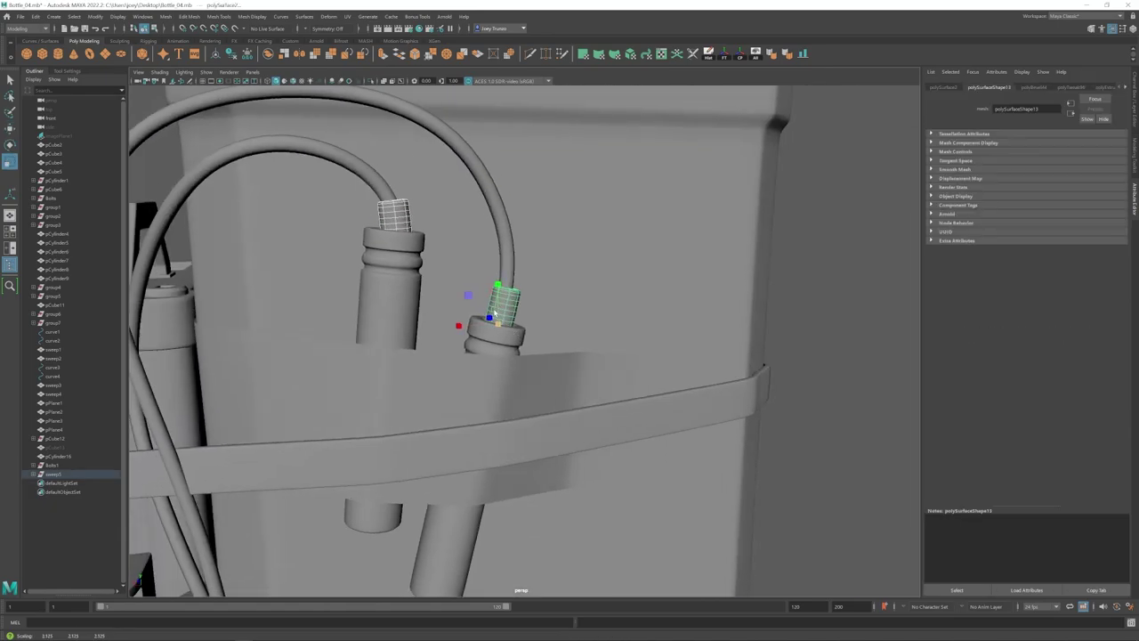
- Use soft selection on the outer sleeve's top ring of vertices and align it with its cable
alt+right_drag(534, 342, 599, 361)
alt+drag(599, 361, 574, 351)
shift+click(509, 303)
key(b)
key(w)
drag(538, 301, 478, 288)
key(e)
key(w)
alt+middle_drag(345, 222, 382, 293)
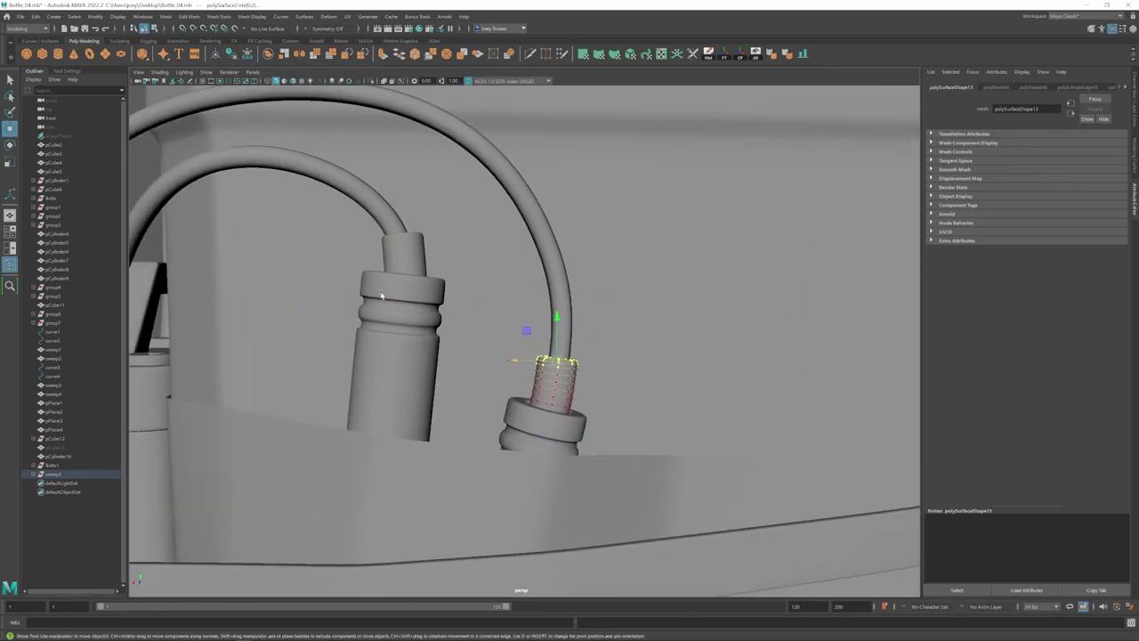
- Rotate and shift the inner sleeve's upper vertices so the sleeve follows the cable's bend
right_drag(402, 249, 361, 249)
drag(443, 201, 379, 231)
alt+middle_drag(379, 233, 430, 239)
key(e)
drag(423, 204, 416, 212)
key(w)
drag(414, 236, 407, 236)
right_drag(557, 295, 649, 356)
click(644, 261)
- Nudge the outer sleeve's upper vertices to center them around the cable and return to object mode
right_drag(605, 378, 565, 378)
drag(642, 329, 571, 363)
alt+middle_drag(582, 366, 415, 370)
drag(427, 363, 431, 363)
alt+drag(427, 356, 442, 380)
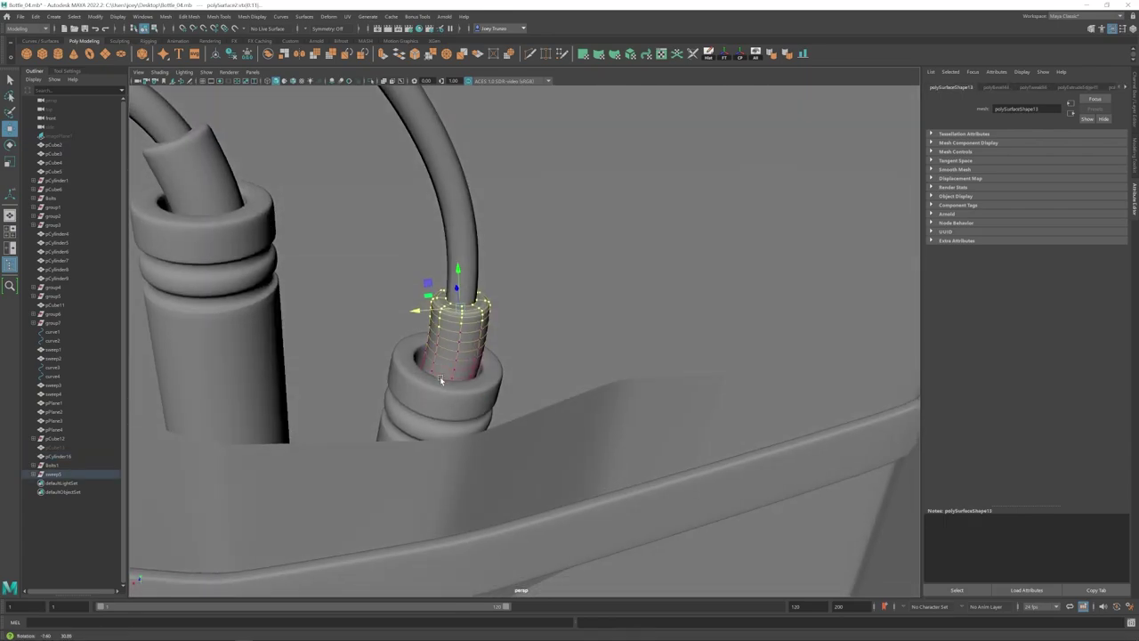
alt+middle_drag(442, 381, 567, 422)
right_drag(463, 393, 519, 374)
click(519, 374)
- Fine-tune the fit of the inner sleeve's upper vertices around its cable
alt+right_drag(663, 352, 597, 384)
alt+middle_drag(597, 383, 634, 326)
alt+right_drag(634, 355, 693, 415)
alt+drag(693, 415, 595, 412)
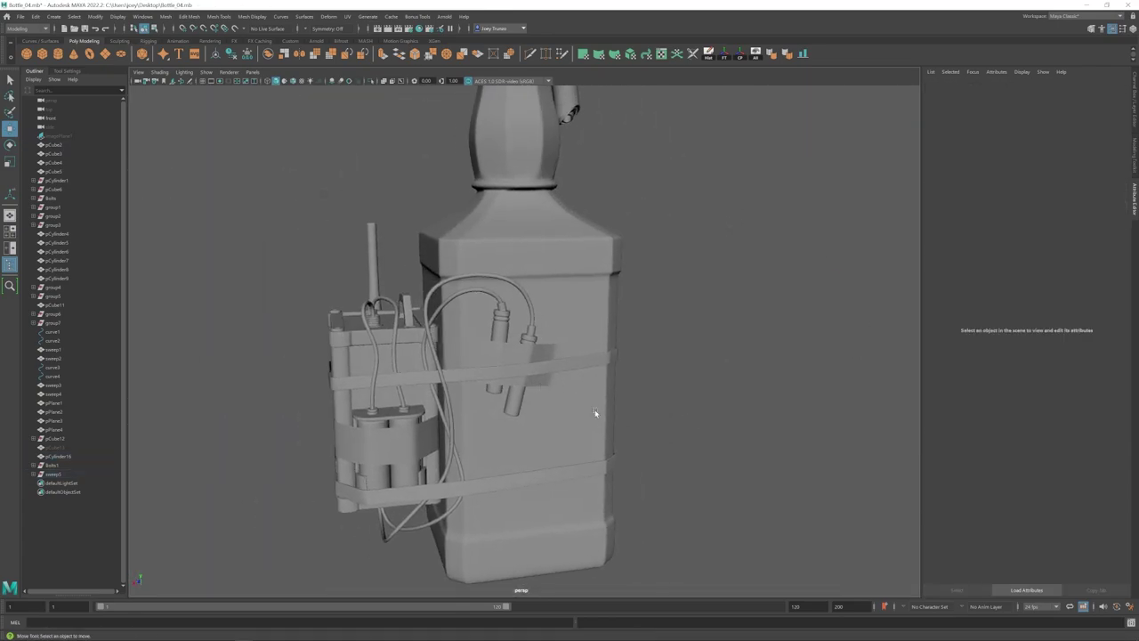
alt+right_drag(595, 412, 689, 356)
right_drag(452, 240, 405, 239)
drag(405, 201, 476, 242)
alt+drag(476, 242, 401, 264)
right_drag(443, 233, 552, 191)
click(833, 222)
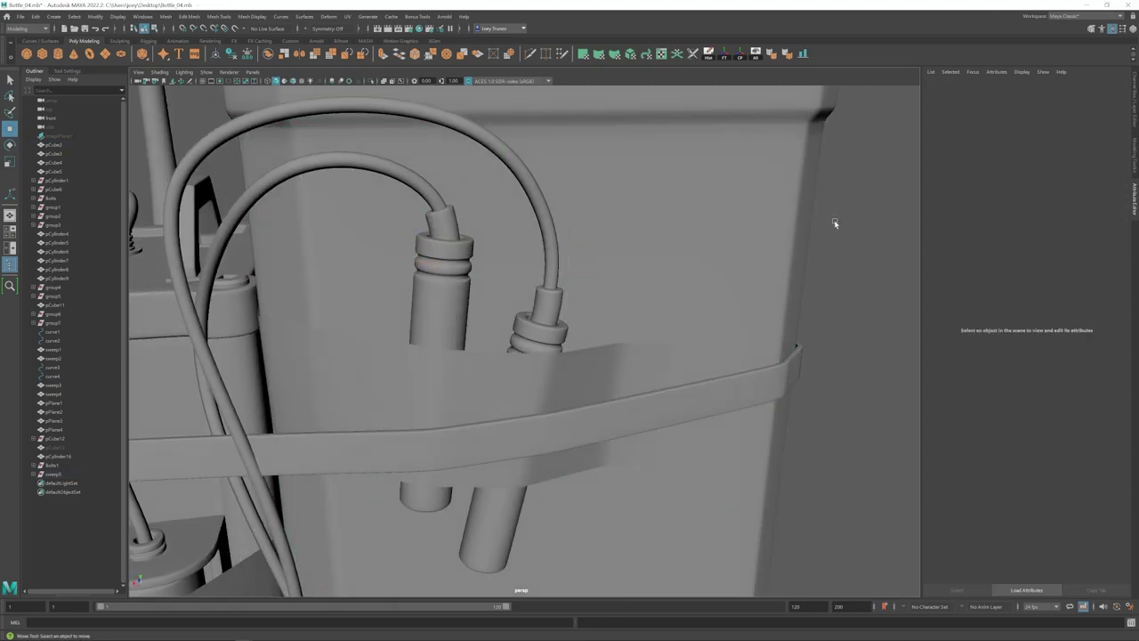
- Shift the plug-end vertices of the inner cable so it sits centered in its sleeve
alt+drag(834, 223, 756, 329)
click(428, 230)
right_drag(428, 229, 364, 230)
drag(425, 245, 476, 277)
drag(360, 224, 357, 224)
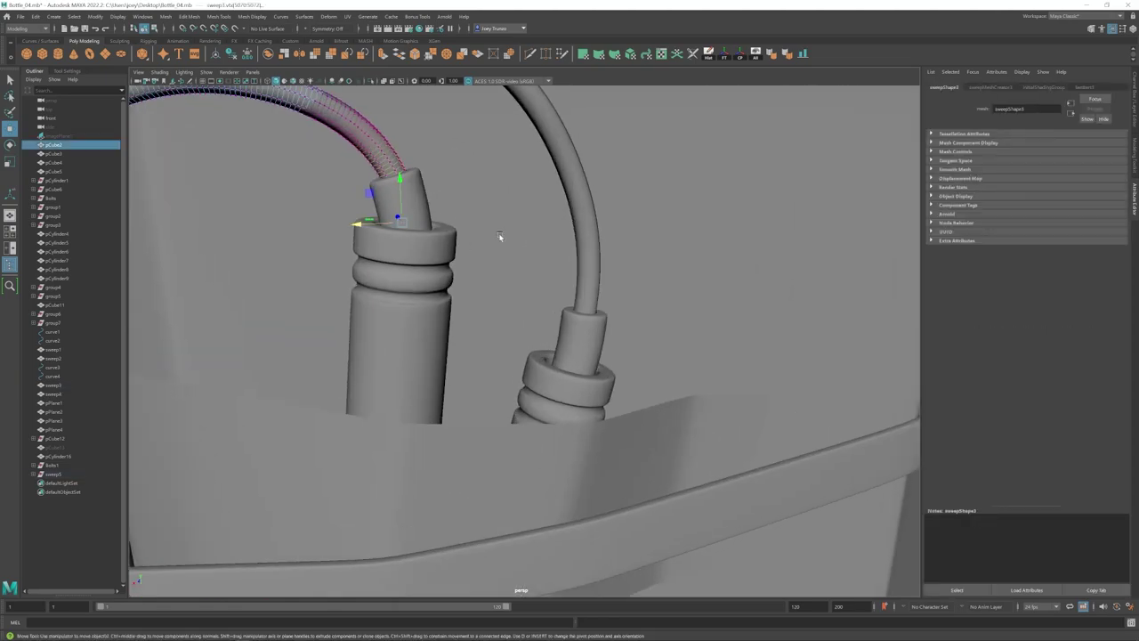
alt+right_drag(501, 236, 428, 267)
alt+drag(427, 267, 443, 312)
right_drag(513, 265, 614, 227)
click(845, 240)
- Examine the whole bottle and the cable connections on the strapped box and battery pack
alt+right_drag(846, 241, 605, 356)
alt+drag(605, 356, 561, 383)
alt+right_drag(560, 382, 513, 409)
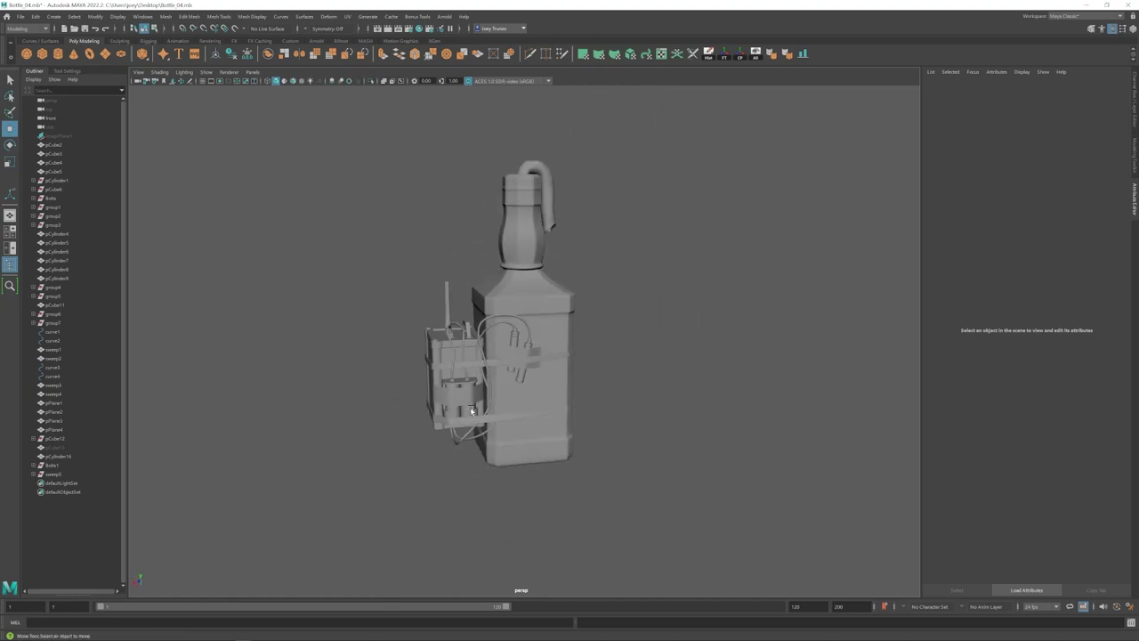
alt+middle_drag(514, 409, 538, 358)
alt+right_drag(356, 391, 447, 357)
alt+middle_drag(446, 357, 463, 364)
alt+drag(463, 363, 485, 387)
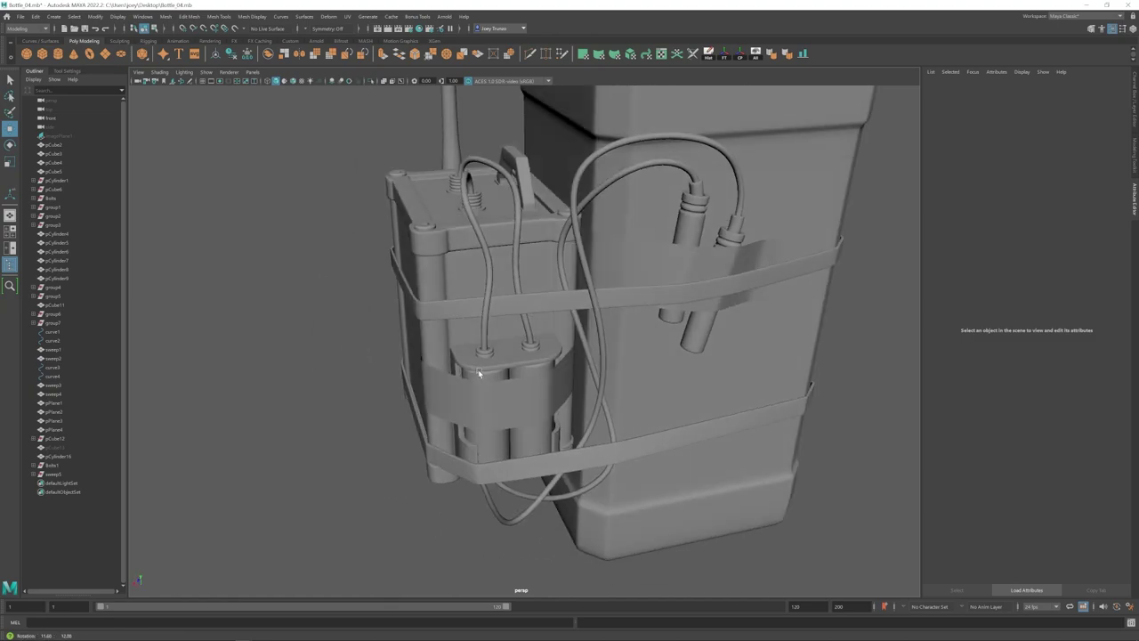
alt+right_drag(489, 379, 512, 369)
- Adjust the vertical position of the two cable collars on top of the small battery pack
click(558, 321)
alt+drag(512, 370, 513, 330)
shift+click(513, 327)
key(r)
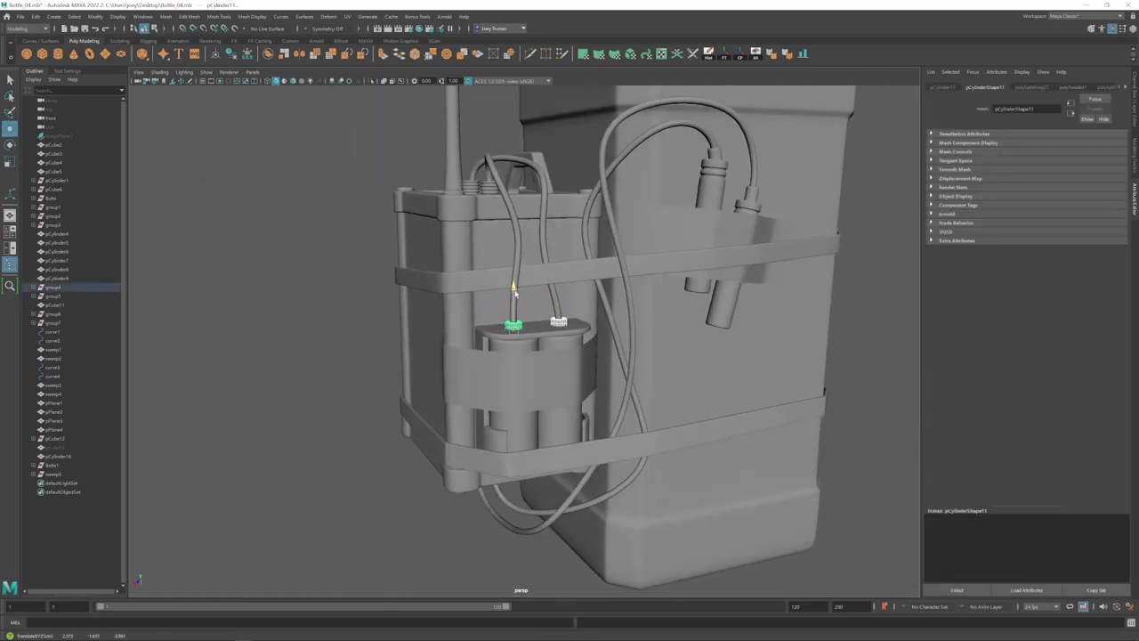
click(434, 357)
alt+right_drag(483, 299, 596, 383)
alt+middle_drag(533, 314, 531, 357)
alt+drag(531, 357, 483, 342)
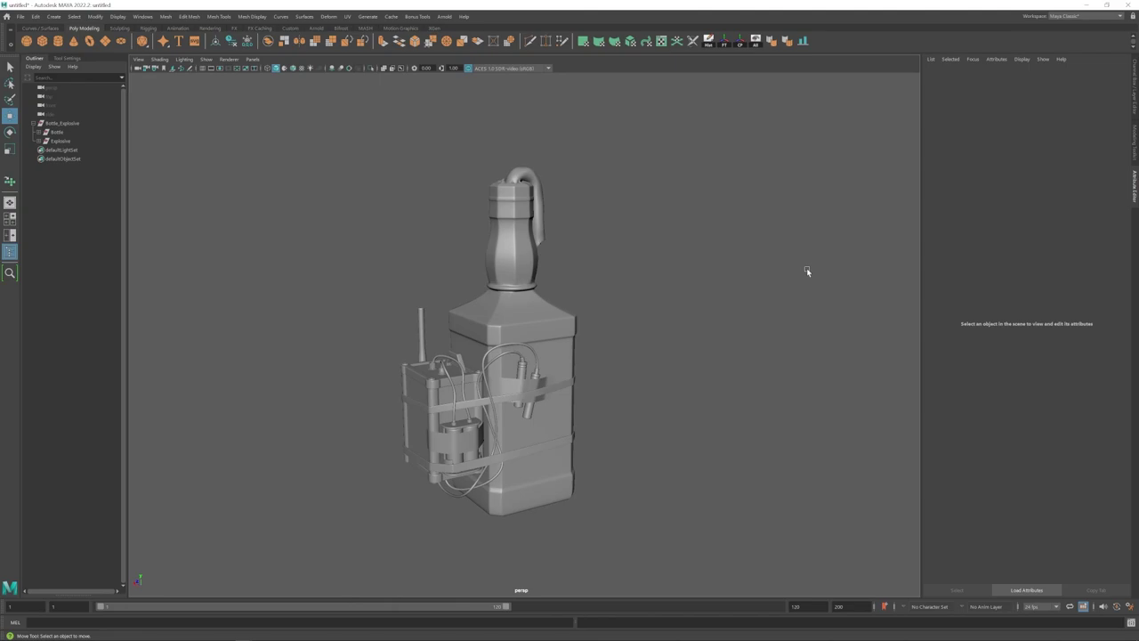
- Try to raise a vertex on the inner rim of the bottle mouth, with and without soft selection
alt+drag(776, 295, 693, 322)
alt+middle_drag(681, 314, 658, 325)
alt+right_drag(658, 325, 740, 356)
alt+middle_drag(635, 245, 645, 425)
alt+right_drag(674, 347, 729, 361)
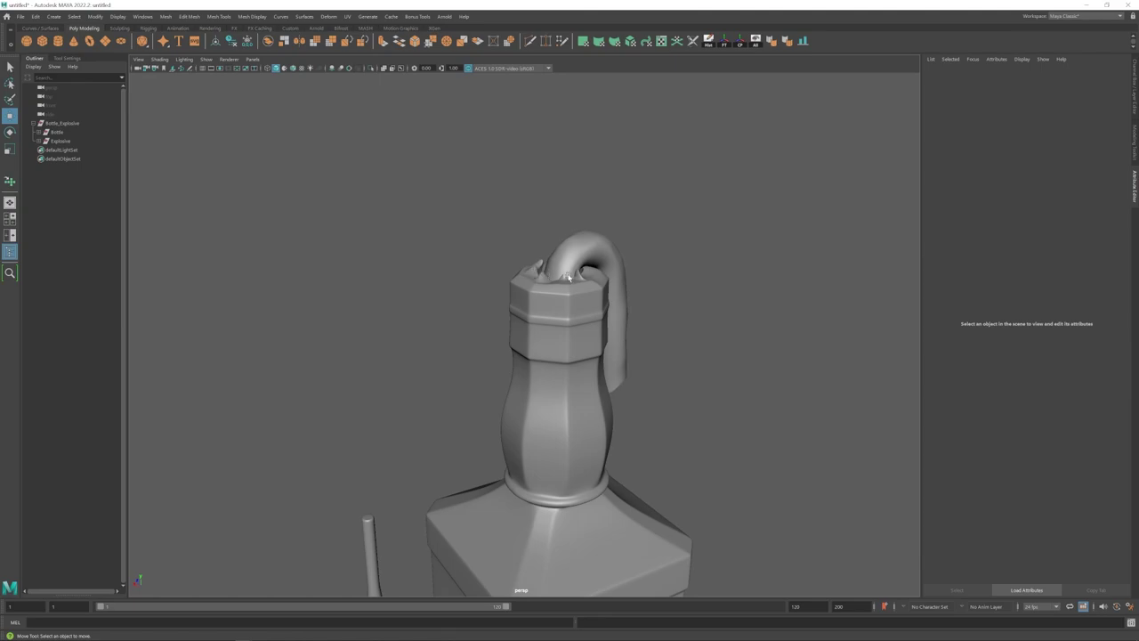
right_drag(581, 279, 541, 283)
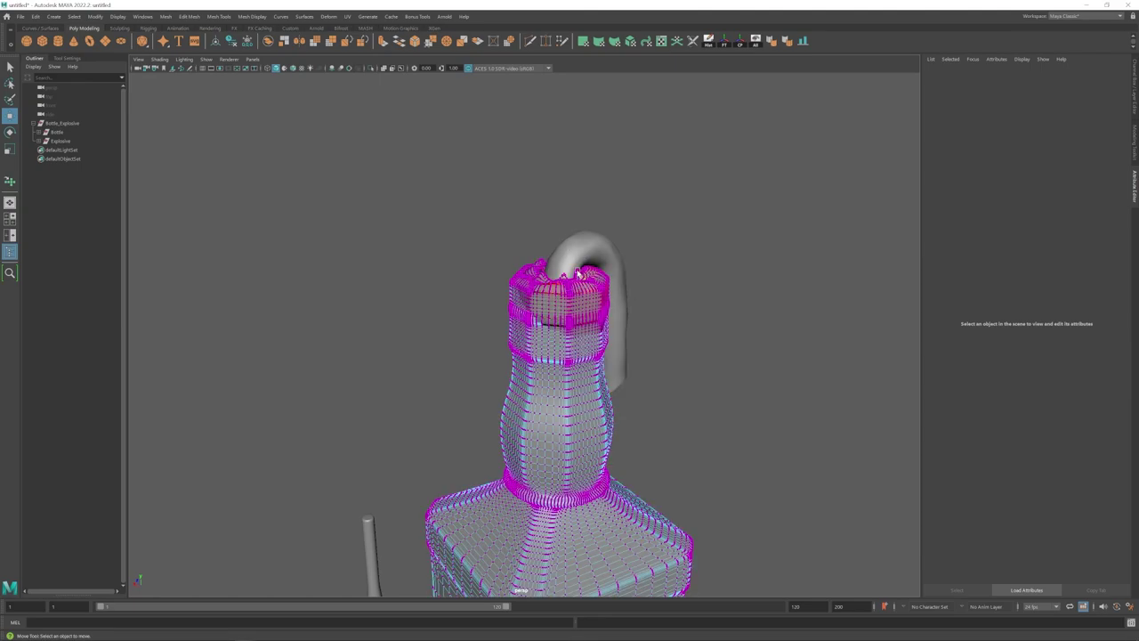
click(578, 274)
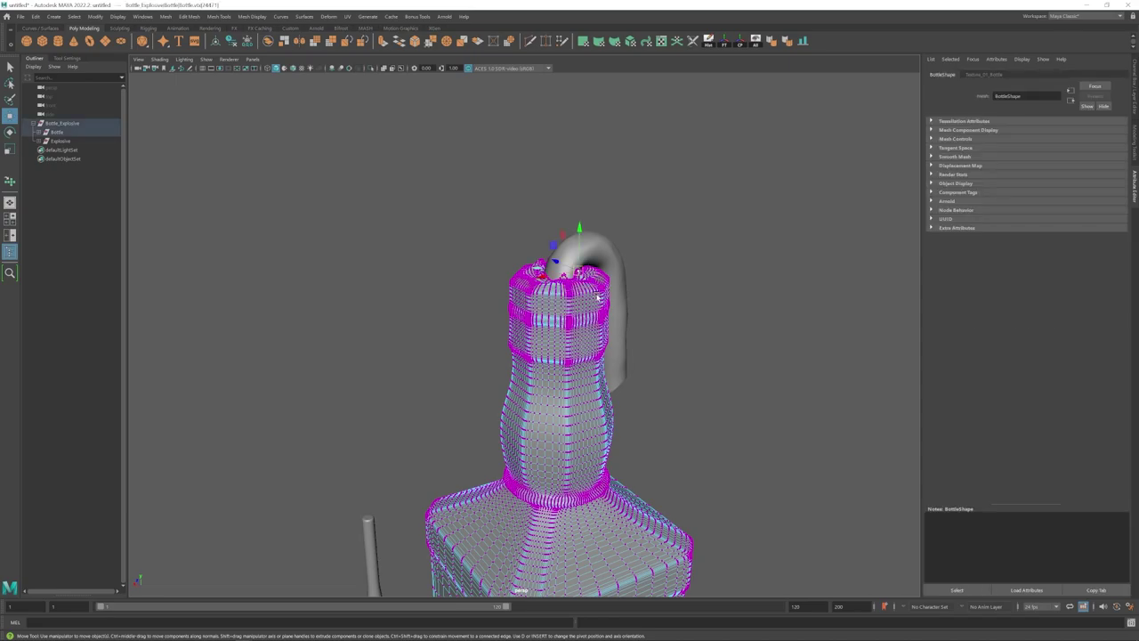
key(b)
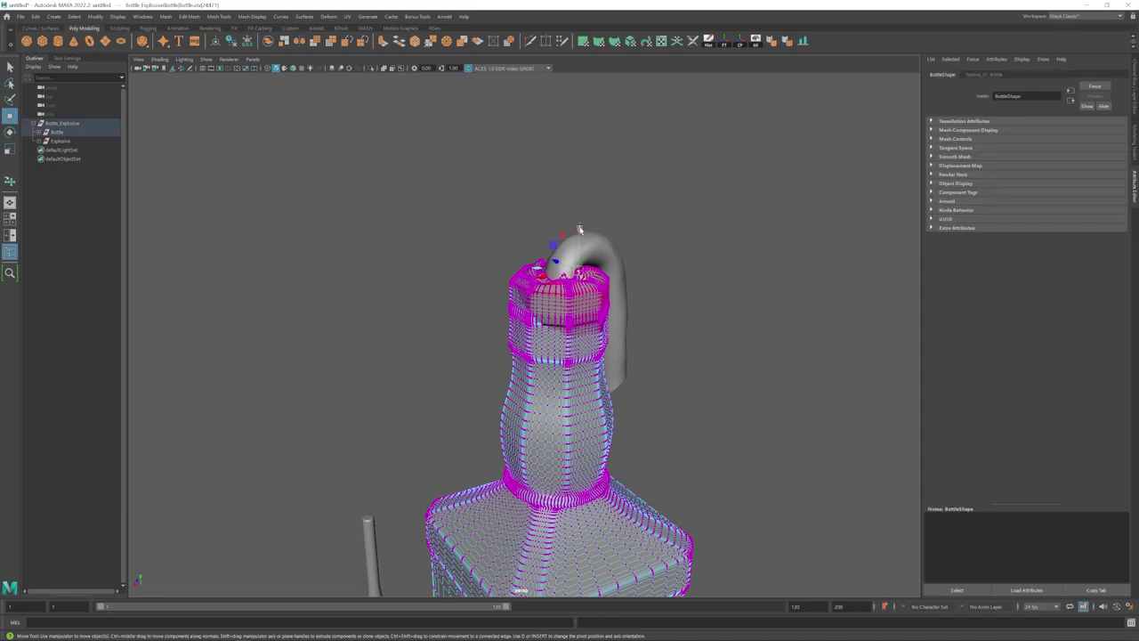
drag(580, 229, 579, 220)
key(ctrl+z)
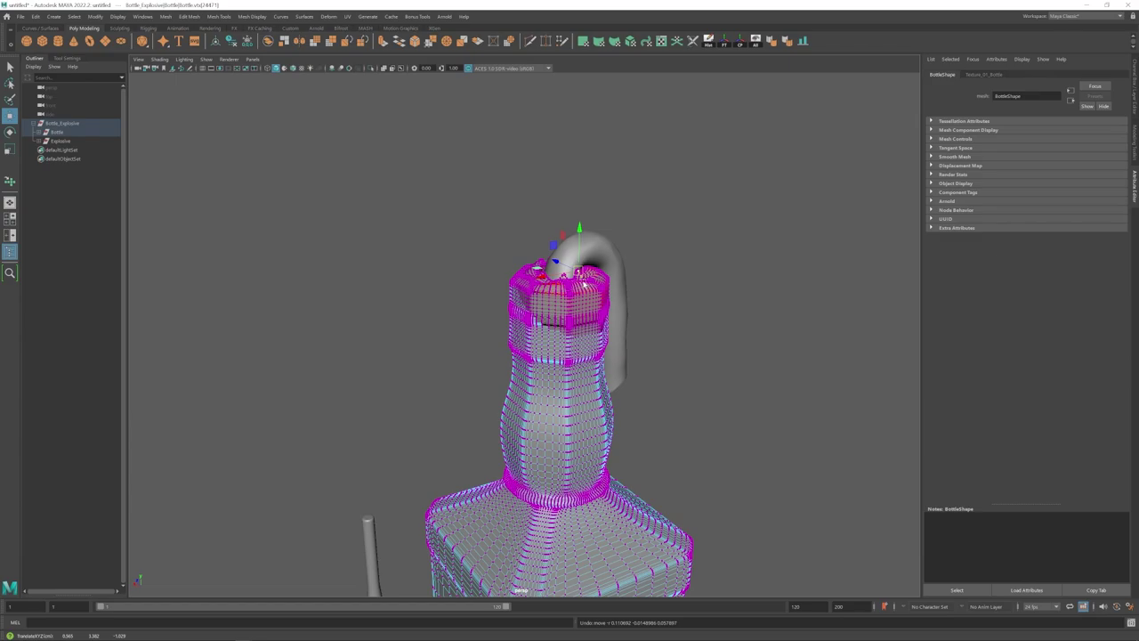
key(b)
drag(580, 229, 581, 225)
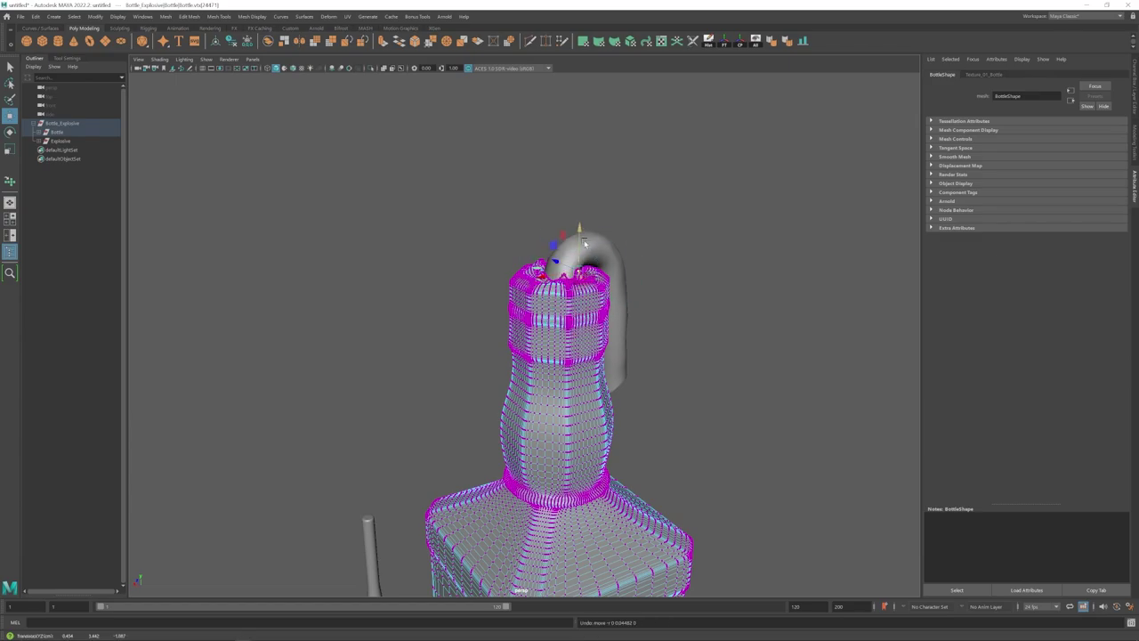
right_drag(581, 286, 470, 338)
click(682, 224)
- Open the UV Editor and place it beside the bottle model so both can be seen
alt+middle_drag(576, 368, 580, 230)
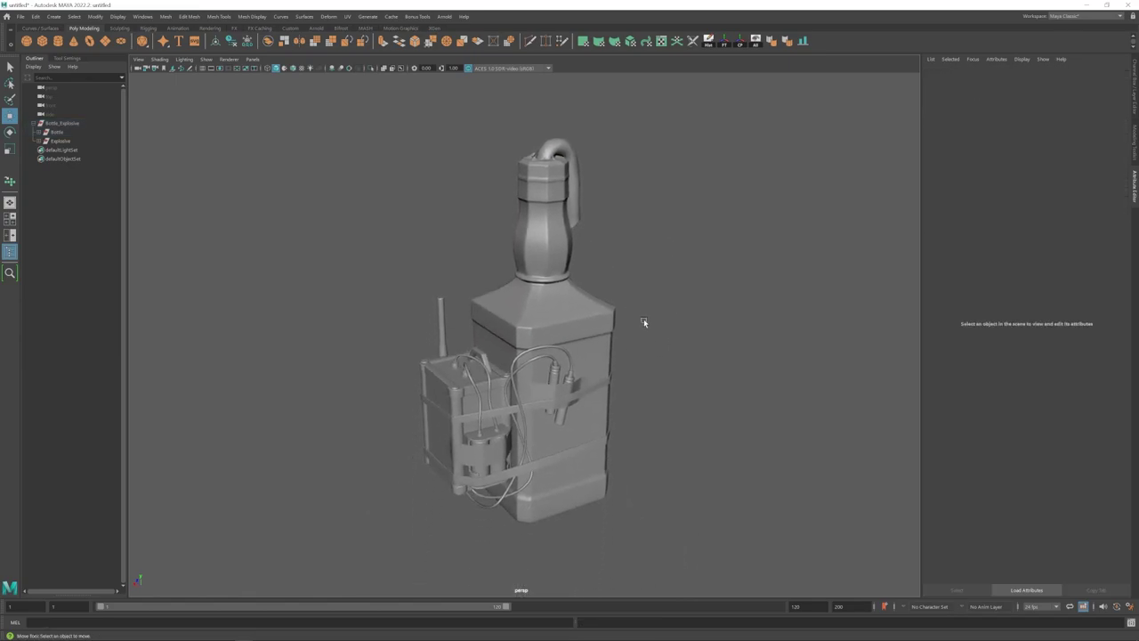
alt+drag(643, 320, 559, 335)
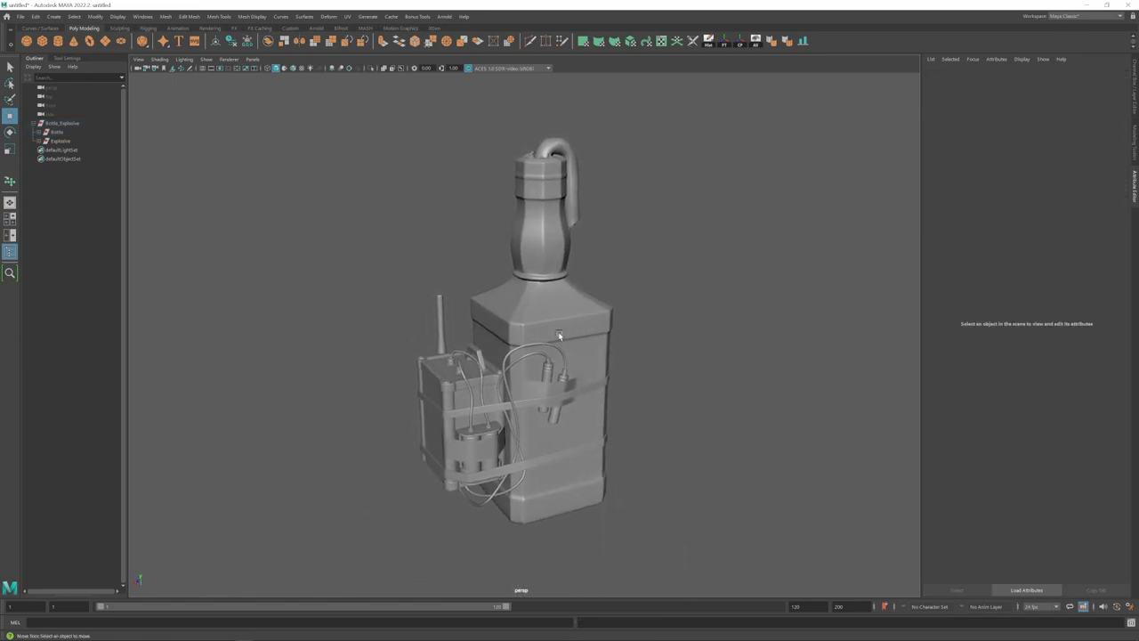
alt+right_drag(558, 335, 552, 328)
alt+middle_drag(552, 328, 540, 335)
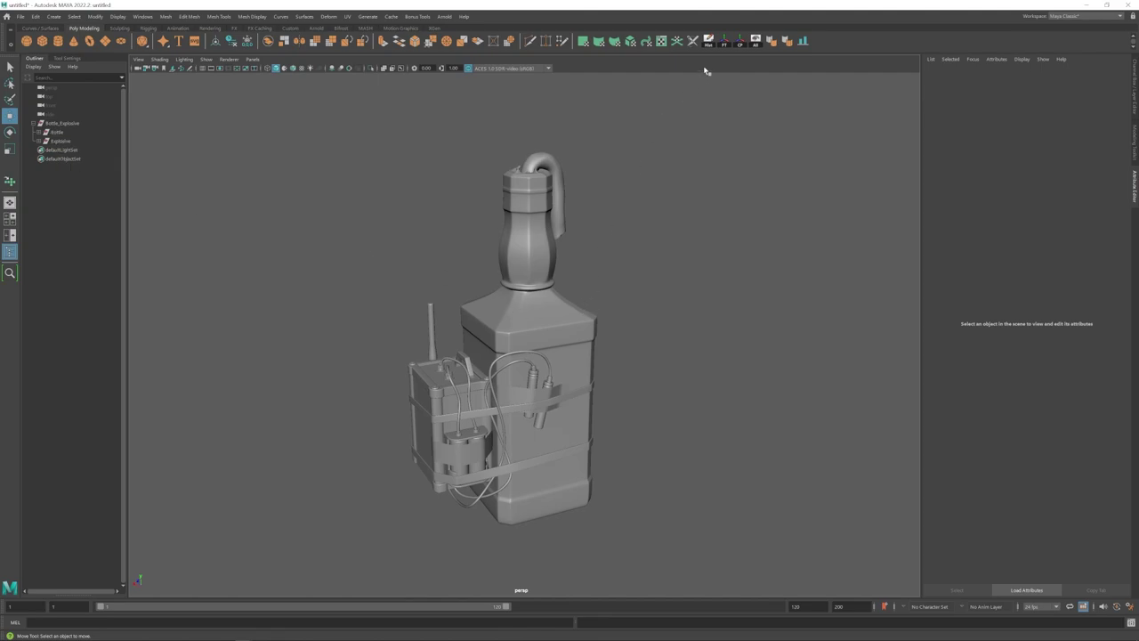
click(662, 41)
drag(683, 211, 771, 174)
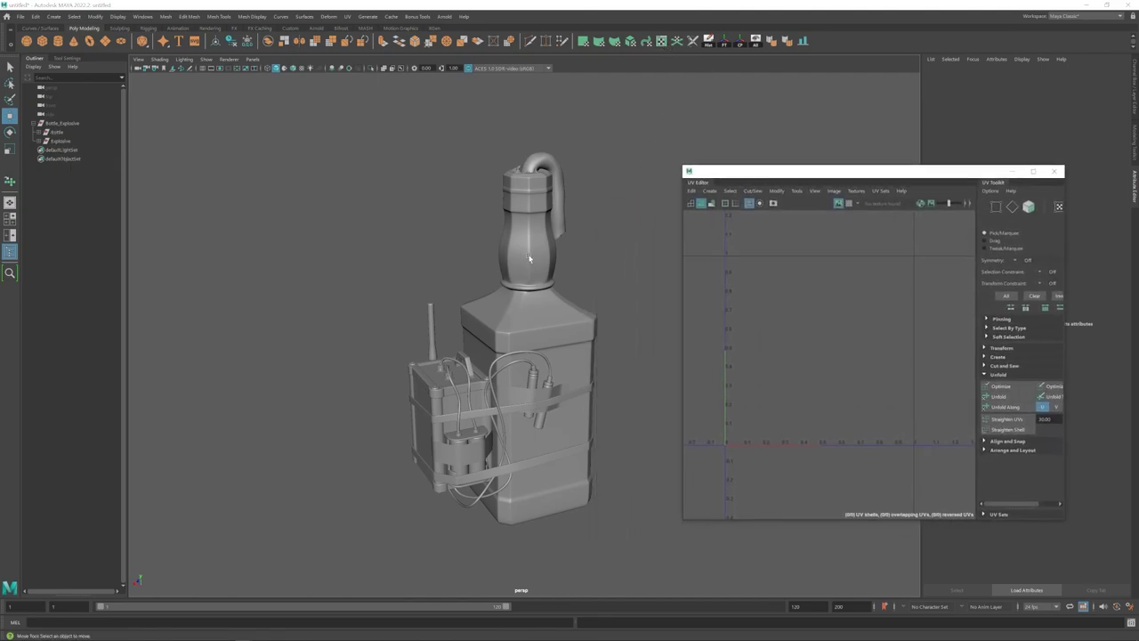
alt+middle_drag(534, 262, 447, 274)
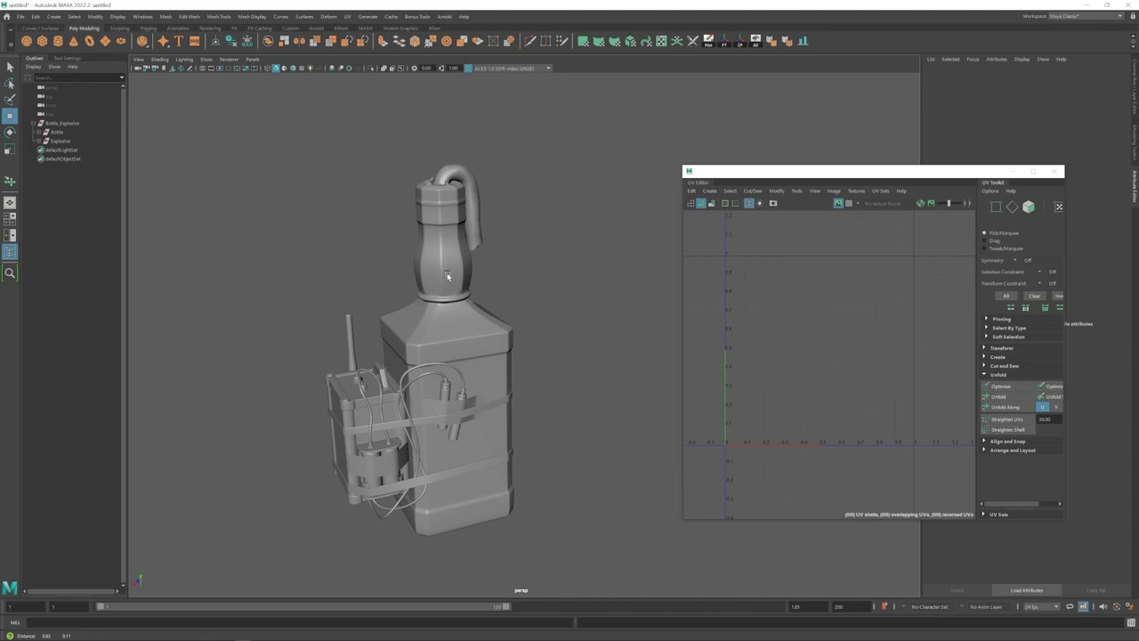
- Examine the UV layout of the Bottle group and identify the UV shell of the bottle body
click(57, 132)
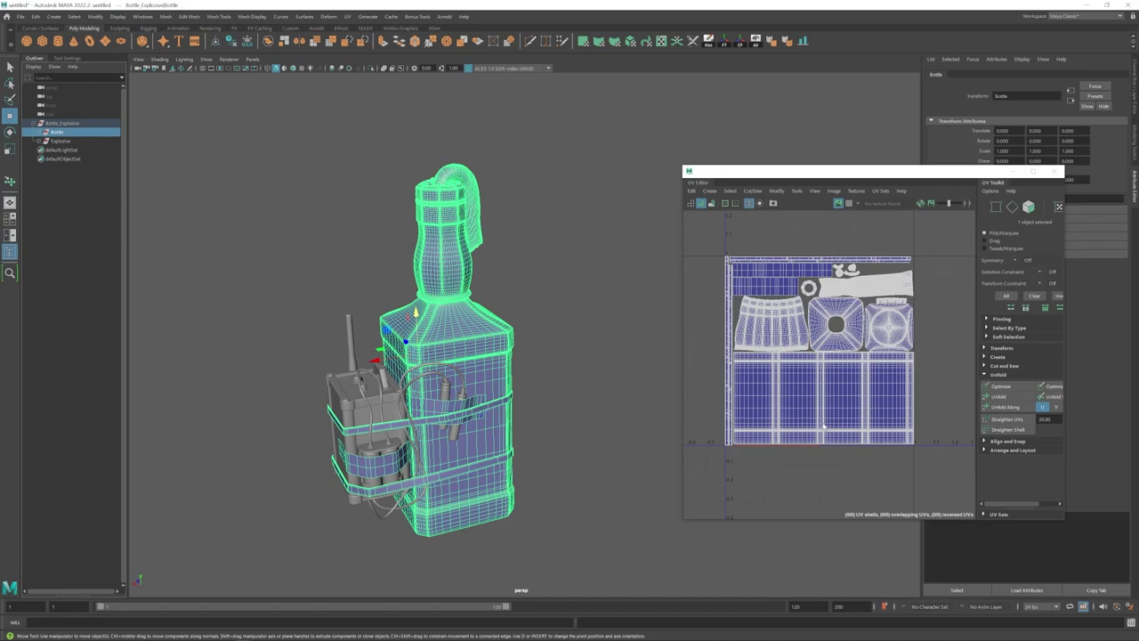
right_drag(810, 400, 787, 386)
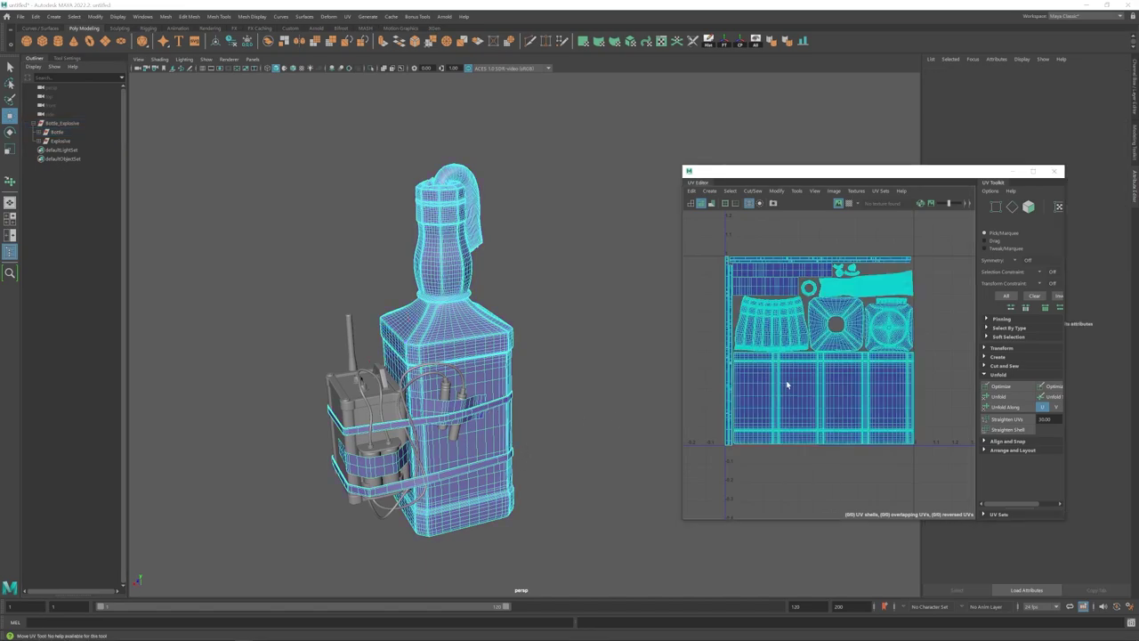
click(787, 385)
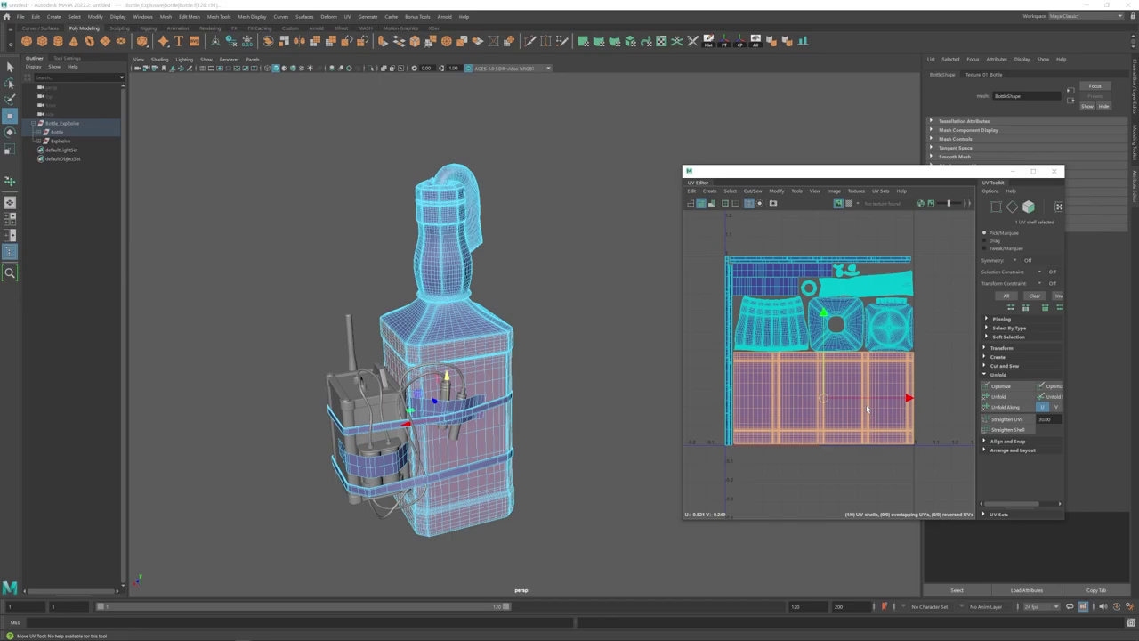
click(846, 474)
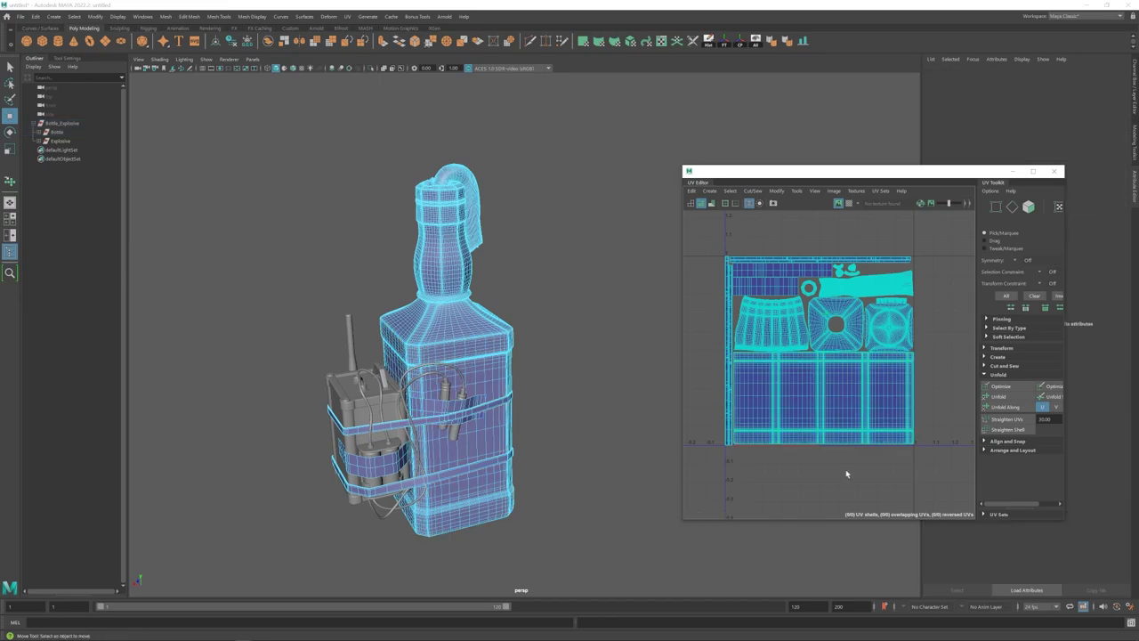
- Examine the UV layout of the Explosive group alongside its box, cables and battery pack on the model
click(61, 142)
alt+middle_drag(453, 411, 477, 326)
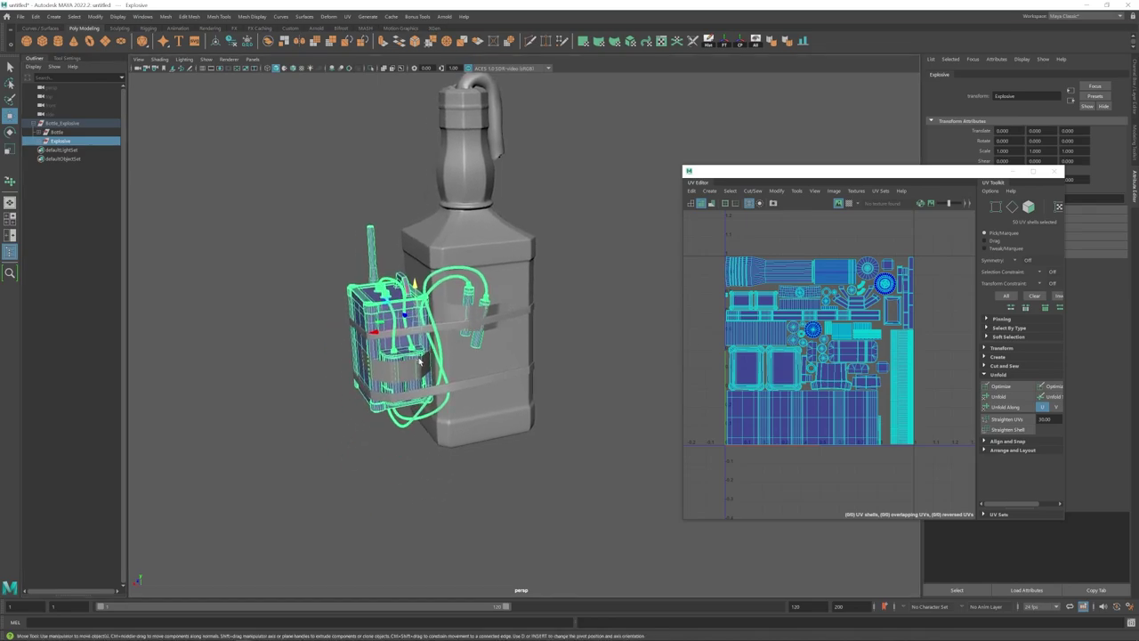
alt+drag(477, 326, 532, 355)
alt+drag(446, 458, 422, 446)
alt+right_drag(422, 447, 387, 435)
alt+drag(459, 374, 442, 364)
alt+middle_drag(441, 364, 436, 405)
alt+right_drag(436, 405, 464, 412)
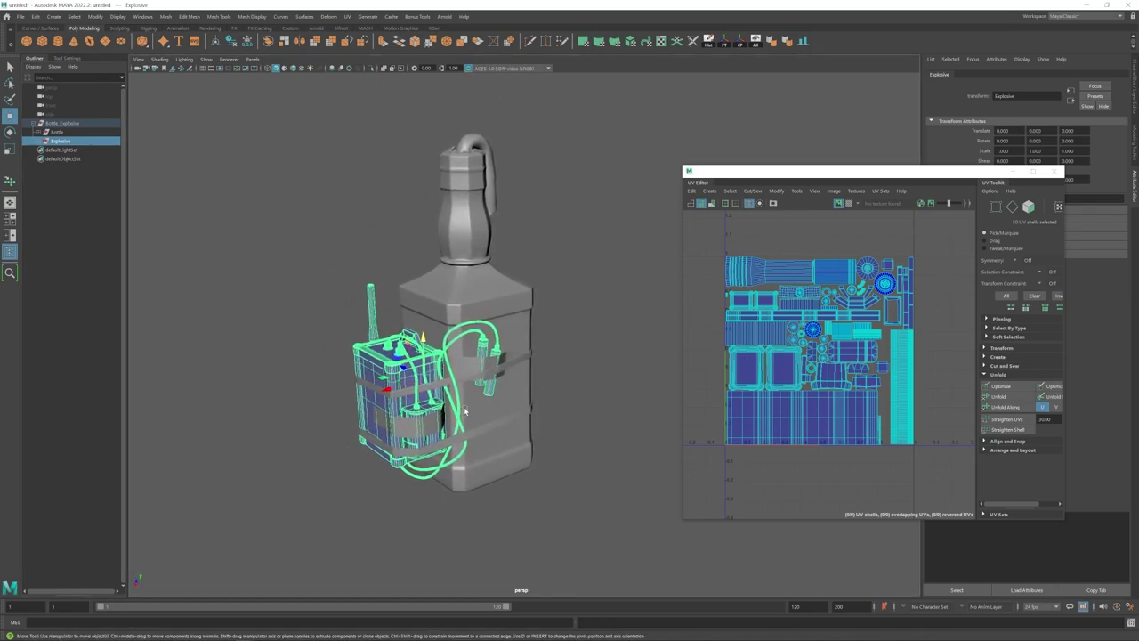
- Compare the UV layouts of the Bottle and Explosive groups, then select the parent Bottle_Explosive group
click(60, 132)
click(59, 142)
click(58, 134)
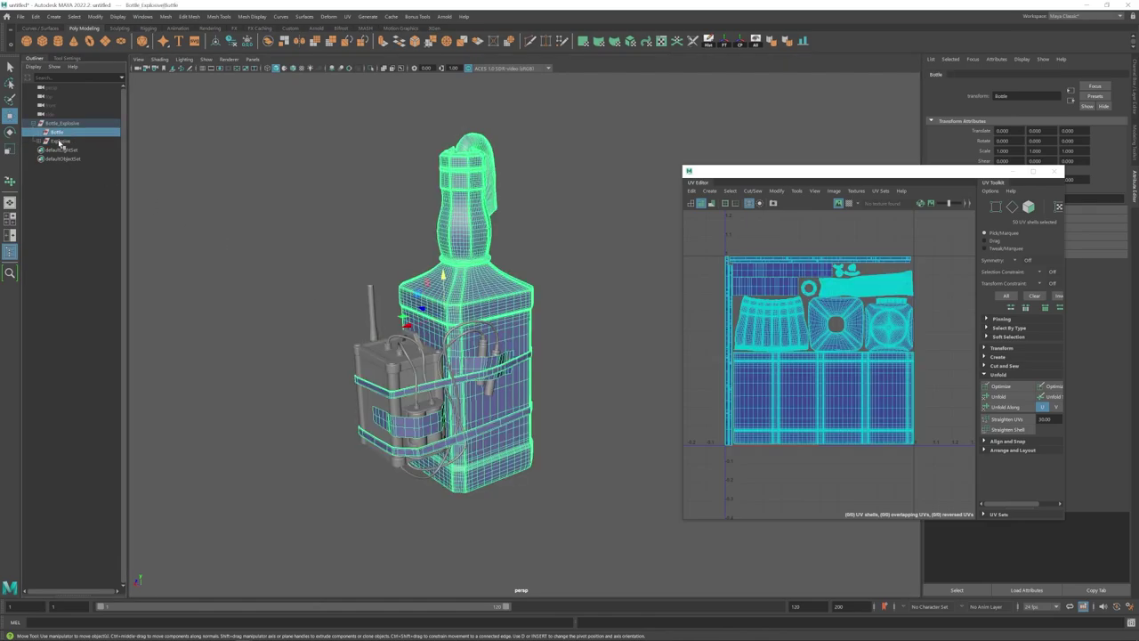
click(60, 141)
click(59, 133)
click(59, 124)
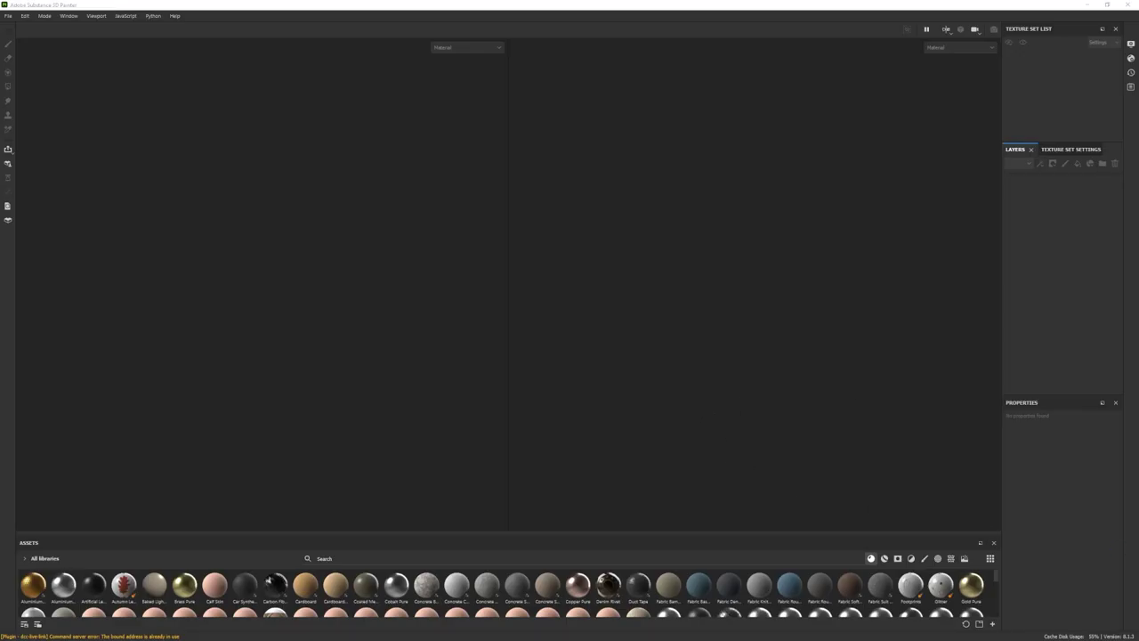
- Switch to Substance 3D Painter and create a project from the bottle's FBX file with 1024 document resolution and OpenGL normal format
click(8, 16)
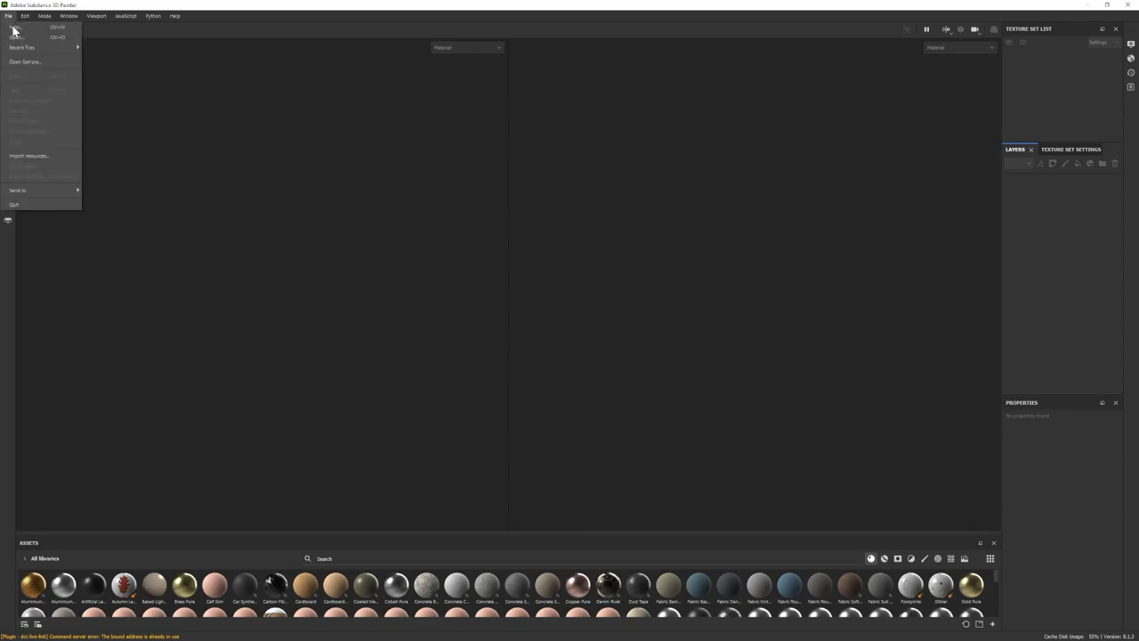
click(16, 28)
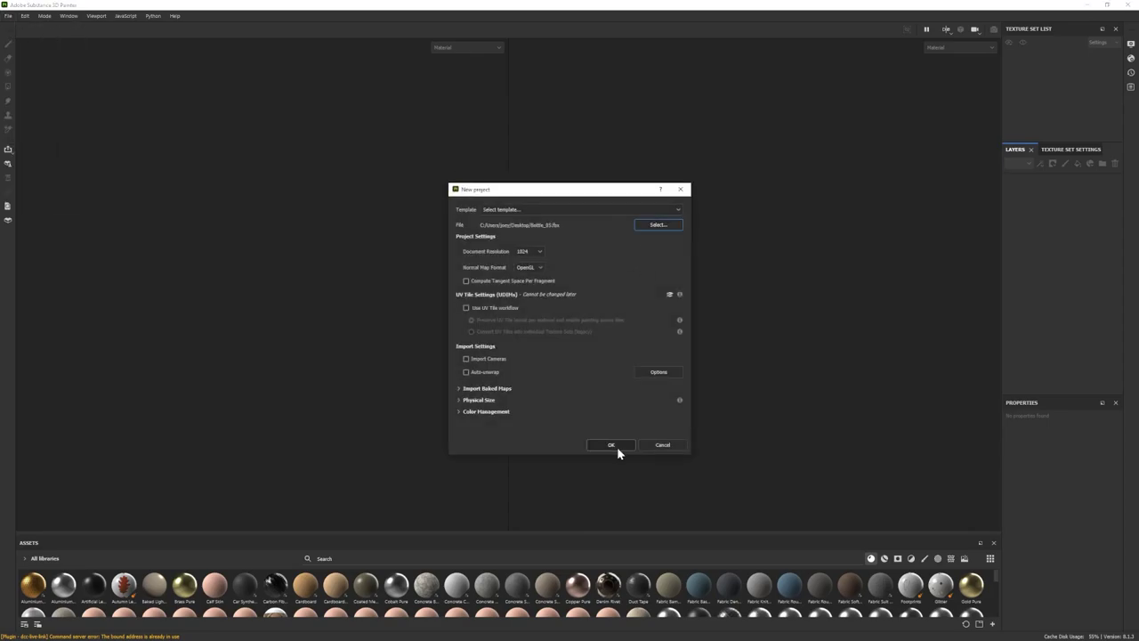
click(611, 445)
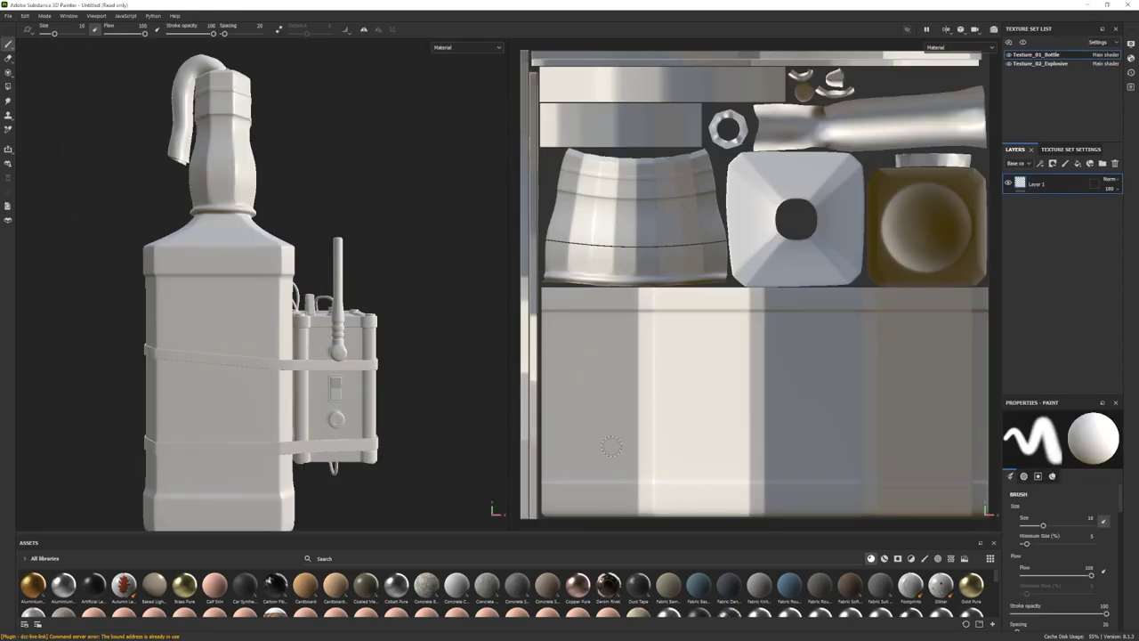
alt+drag(411, 340, 196, 323)
scroll(196, 323, down, 4)
alt+drag(356, 334, 178, 355)
shift+right_drag(178, 356, 343, 410)
scroll(232, 383, down, 1)
- Bake the default selected mesh maps for both the bottle and explosive texture sets at an output size of 4096
click(1068, 149)
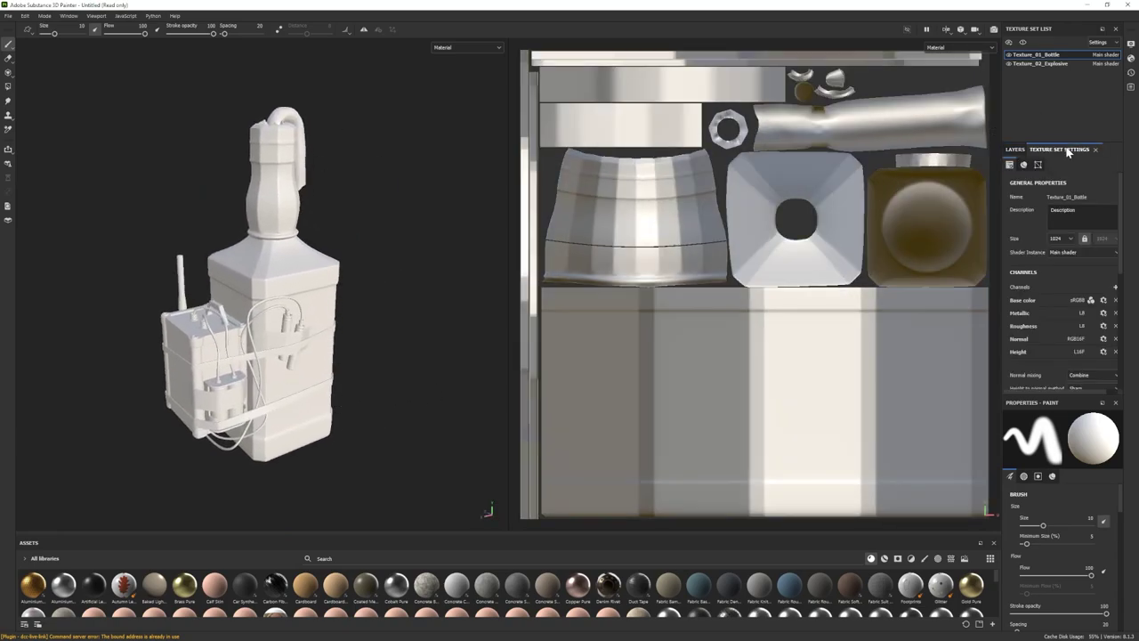
scroll(1079, 266, down, 2)
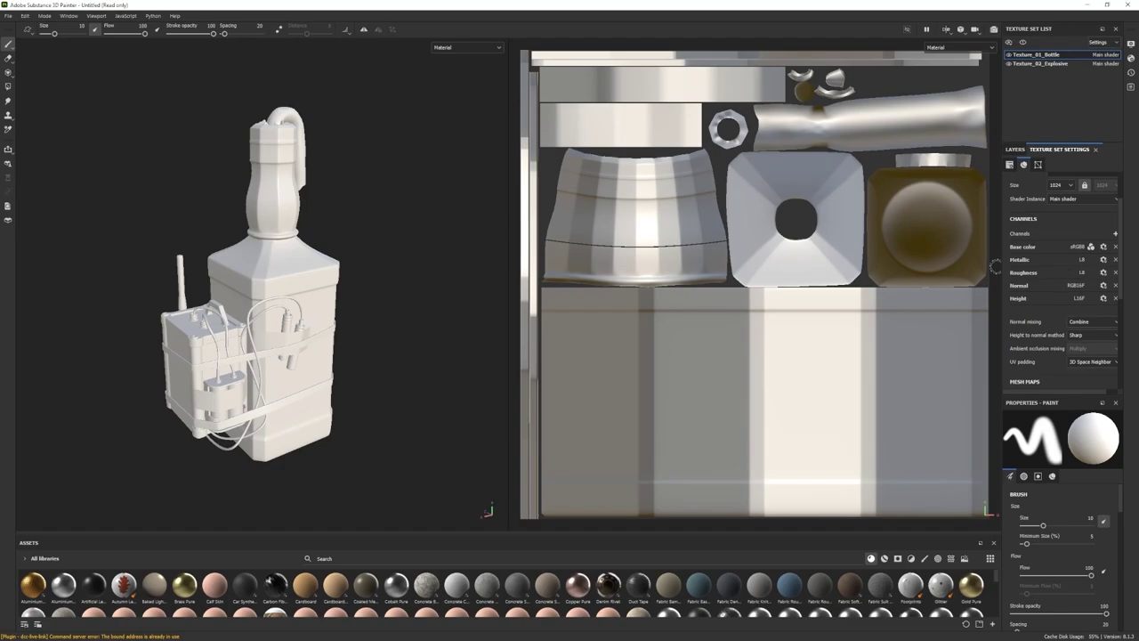
drag(1000, 262, 942, 265)
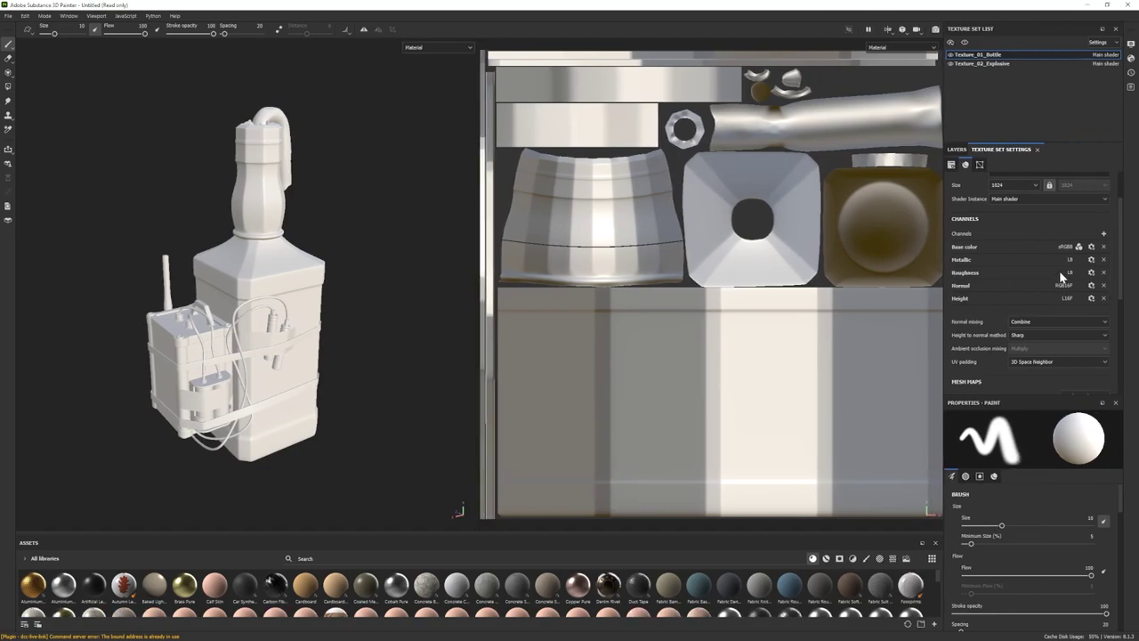
scroll(1040, 258, down, 5)
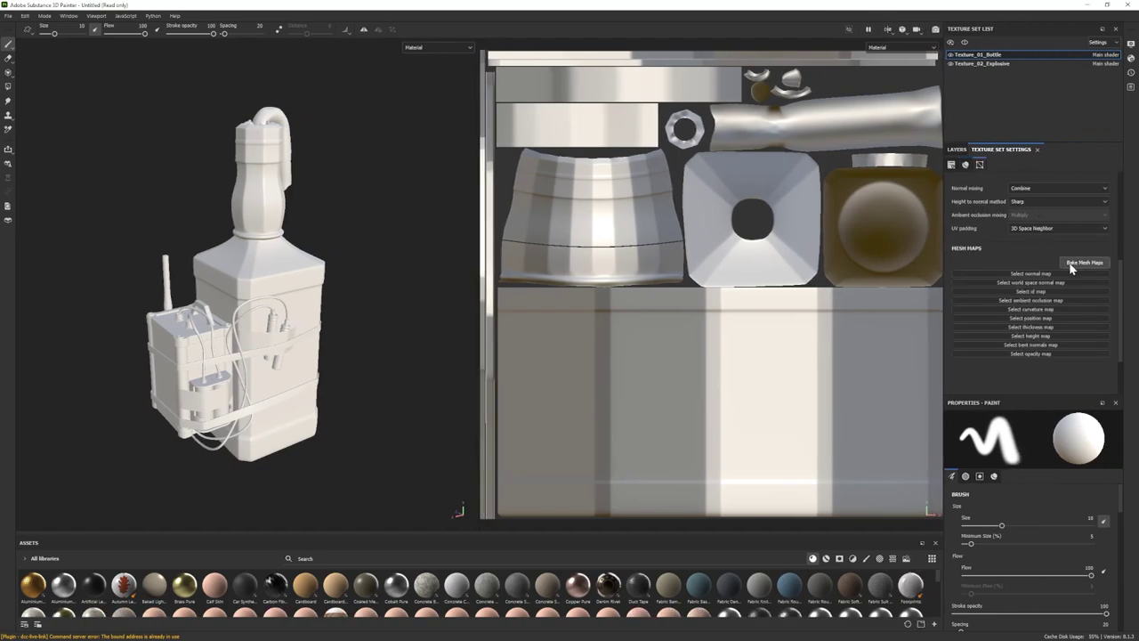
click(1084, 262)
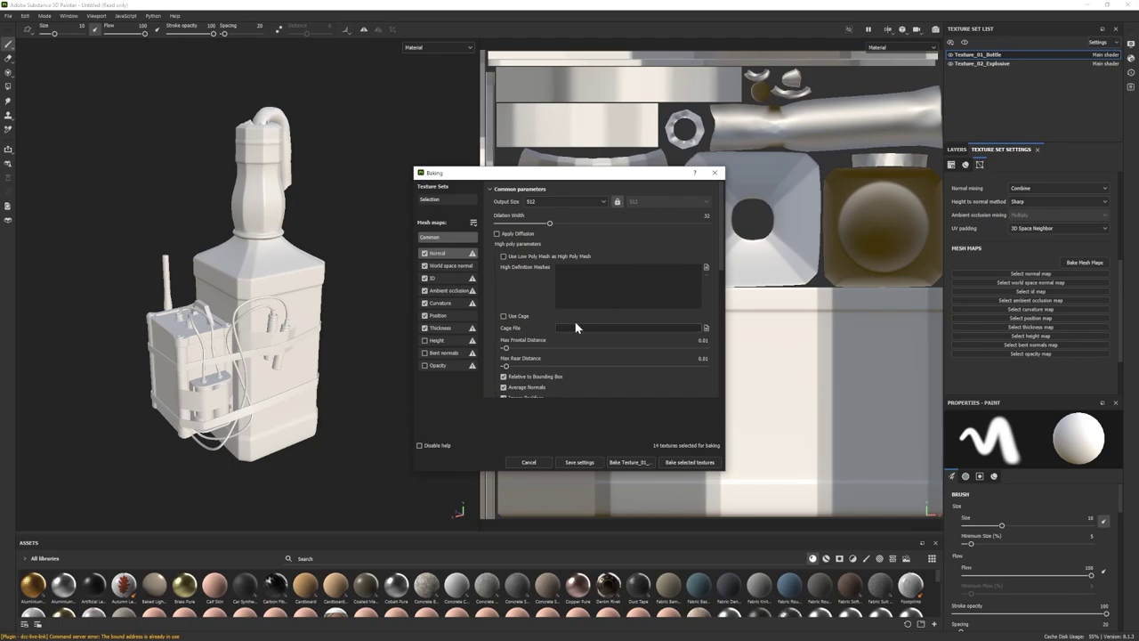
click(563, 201)
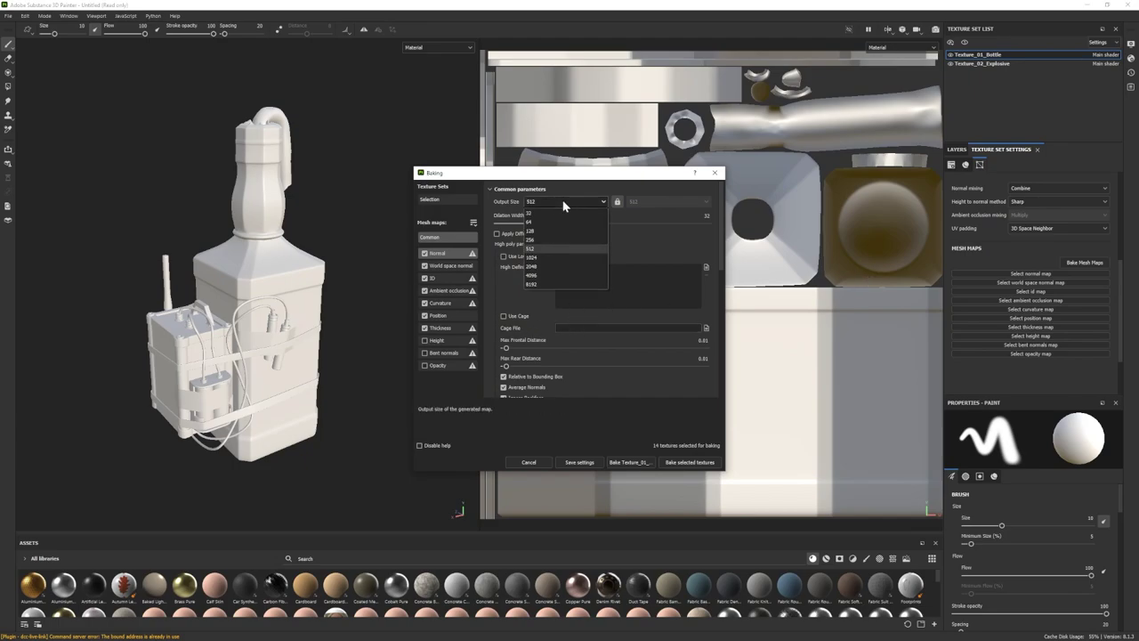
click(540, 277)
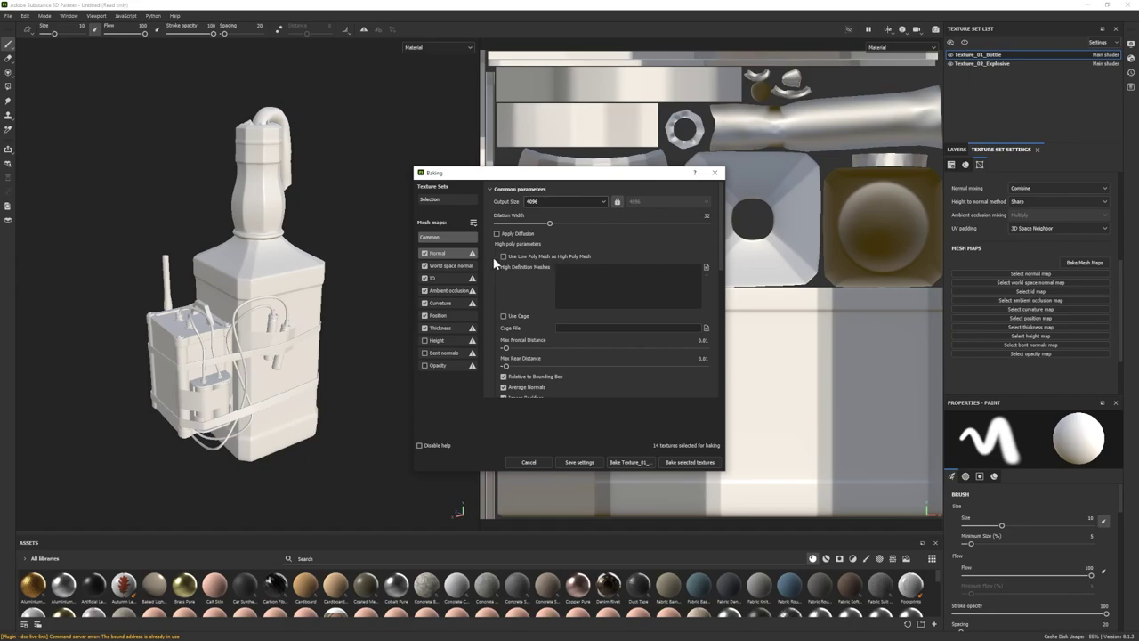
click(689, 462)
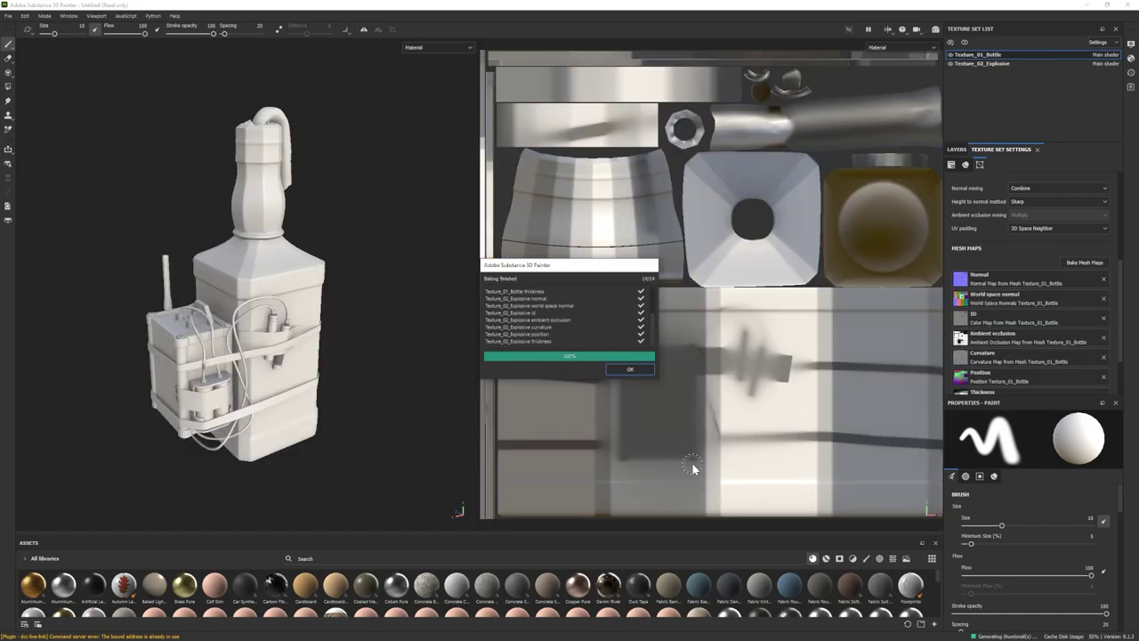
click(630, 369)
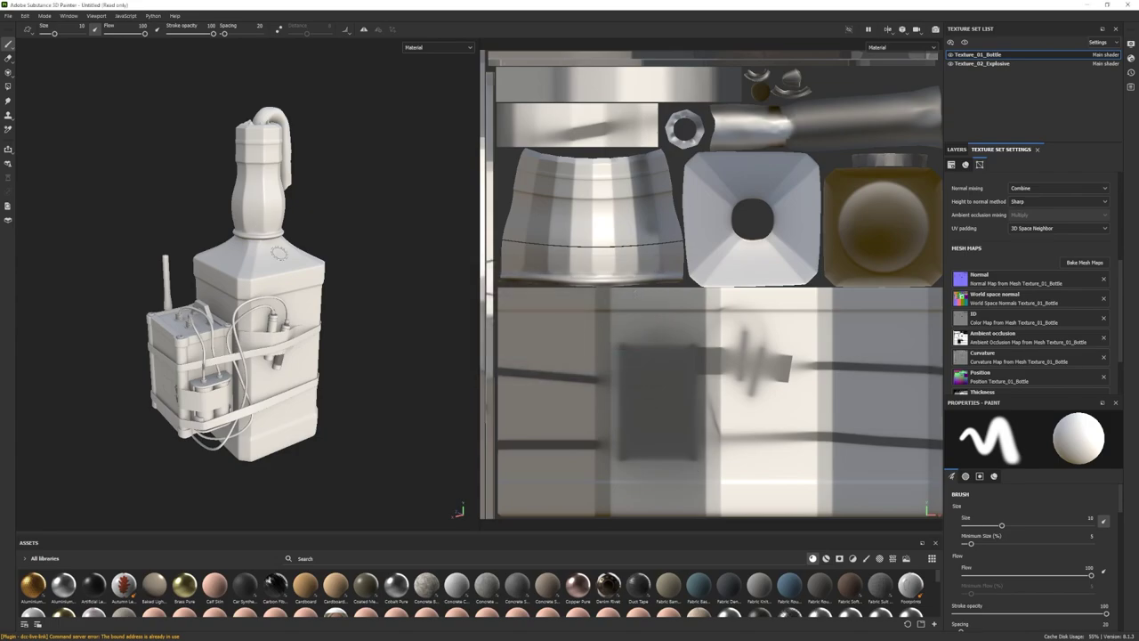
- Replace the shader of the project's main shader instance with another pbr-metal variant and return to the bottle's mesh maps
mouse_move(280, 254)
alt+mouse_down()
mouse_move(309, 255)
mouse_move(283, 266)
alt+mouse_up()
alt+right_drag(283, 266, 308, 282)
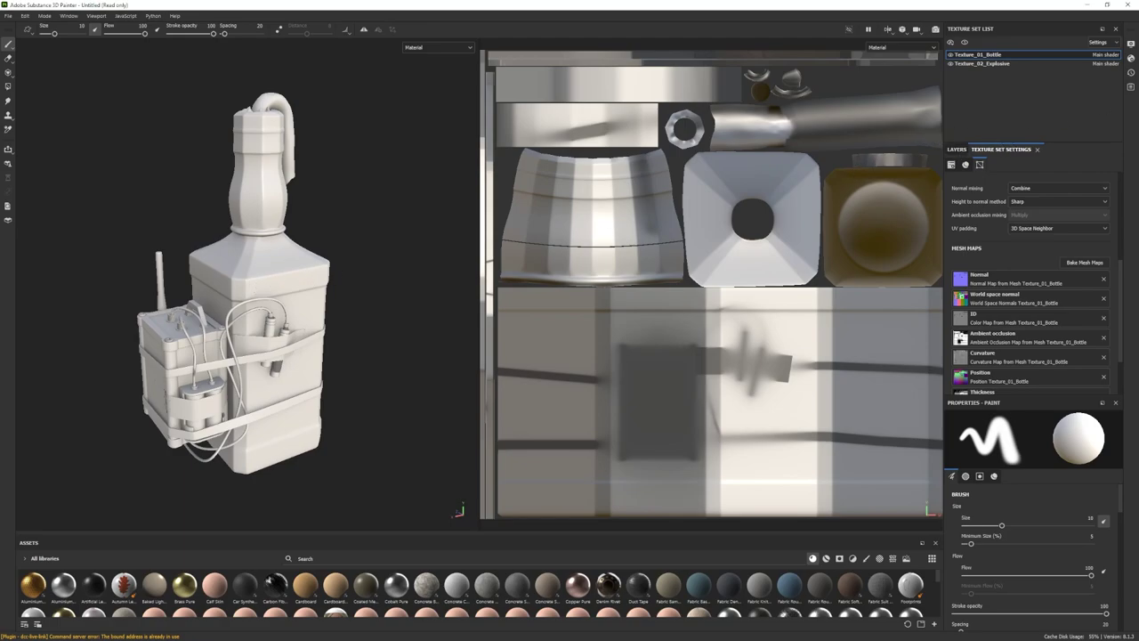
click(1131, 59)
click(1044, 85)
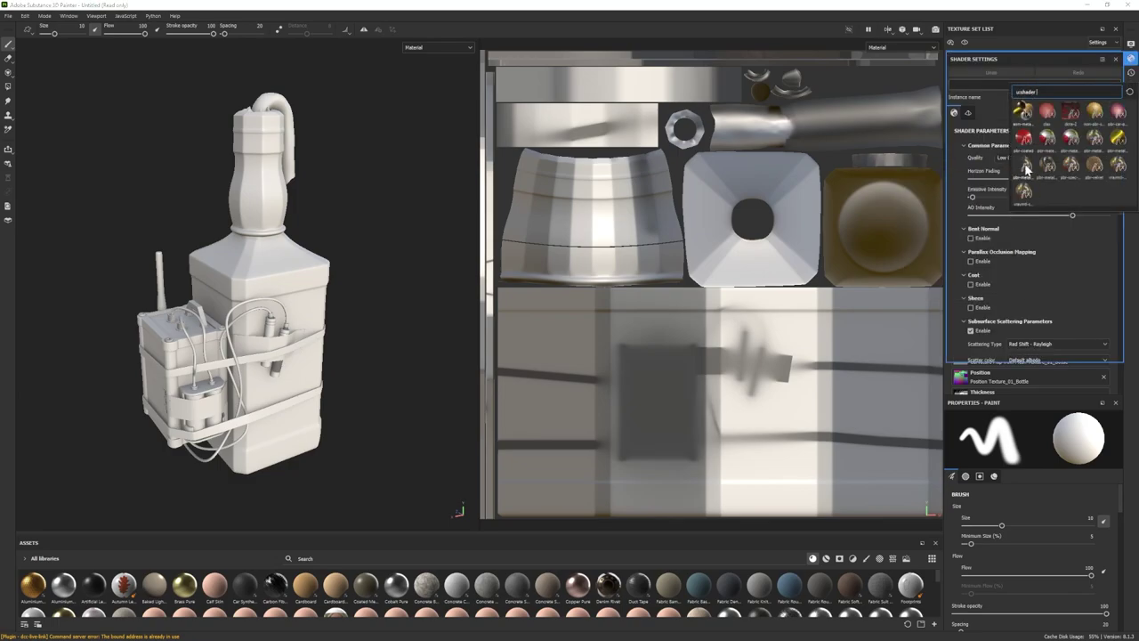
click(1026, 168)
click(1130, 58)
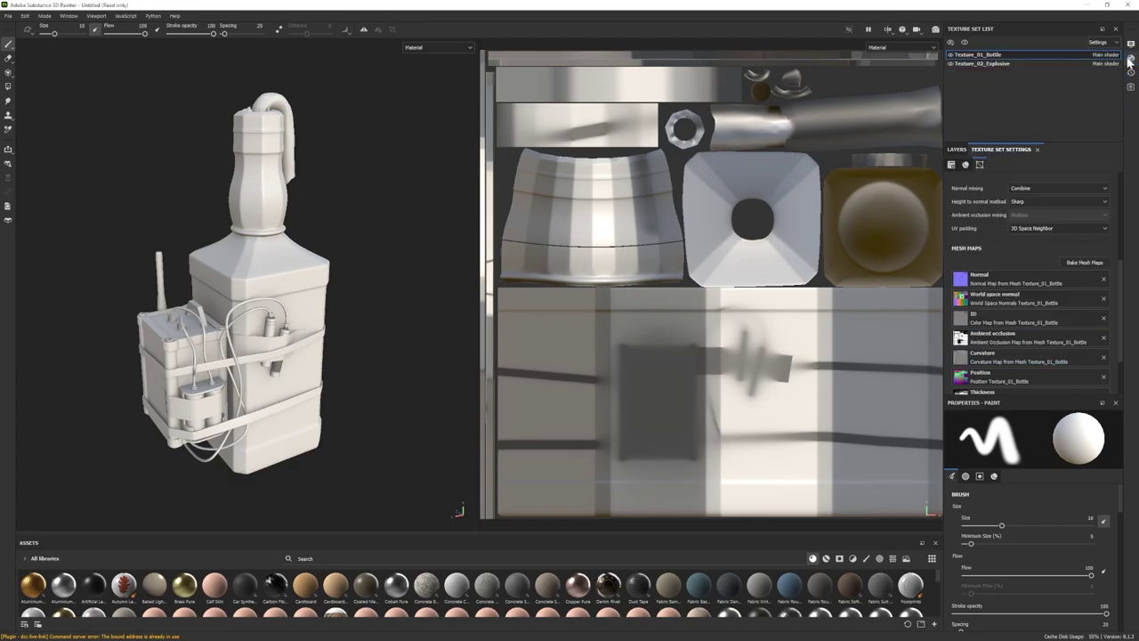
scroll(1043, 320, down, 3)
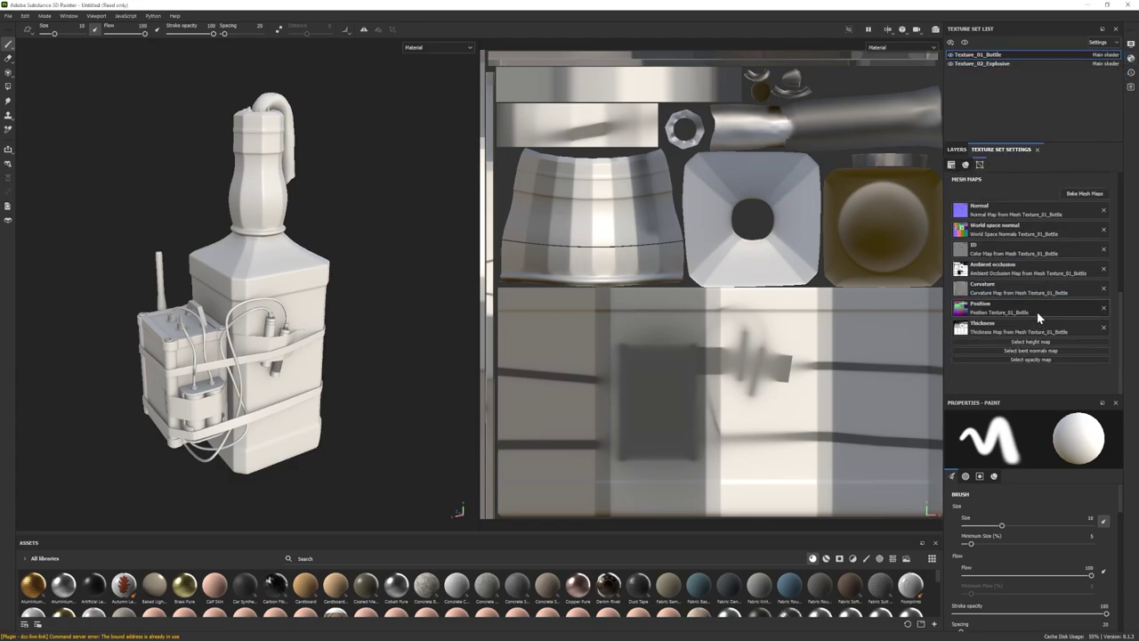
- Add an Opacity channel to the Texture_01_Bottle texture set
scroll(1038, 312, up, 8)
scroll(1041, 300, up, 1)
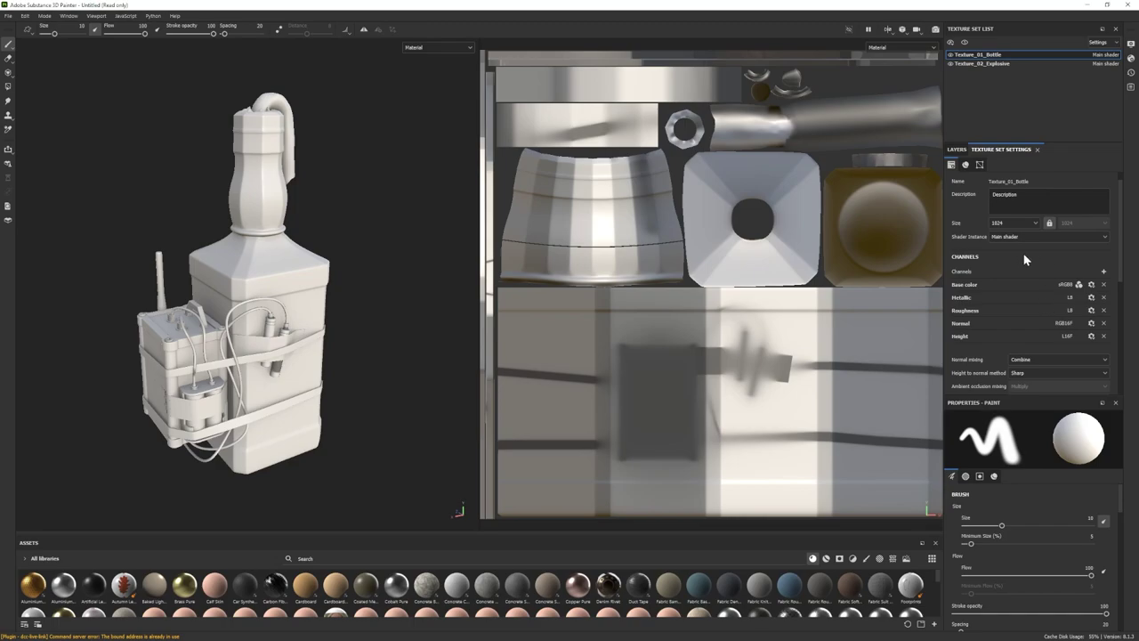
click(1104, 272)
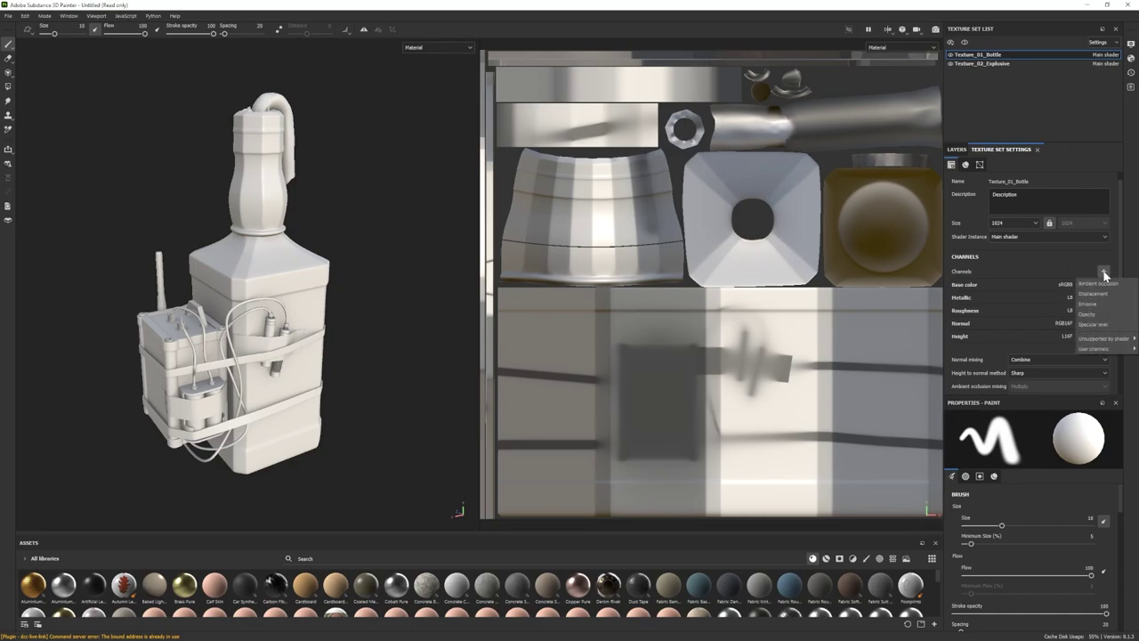
click(1090, 315)
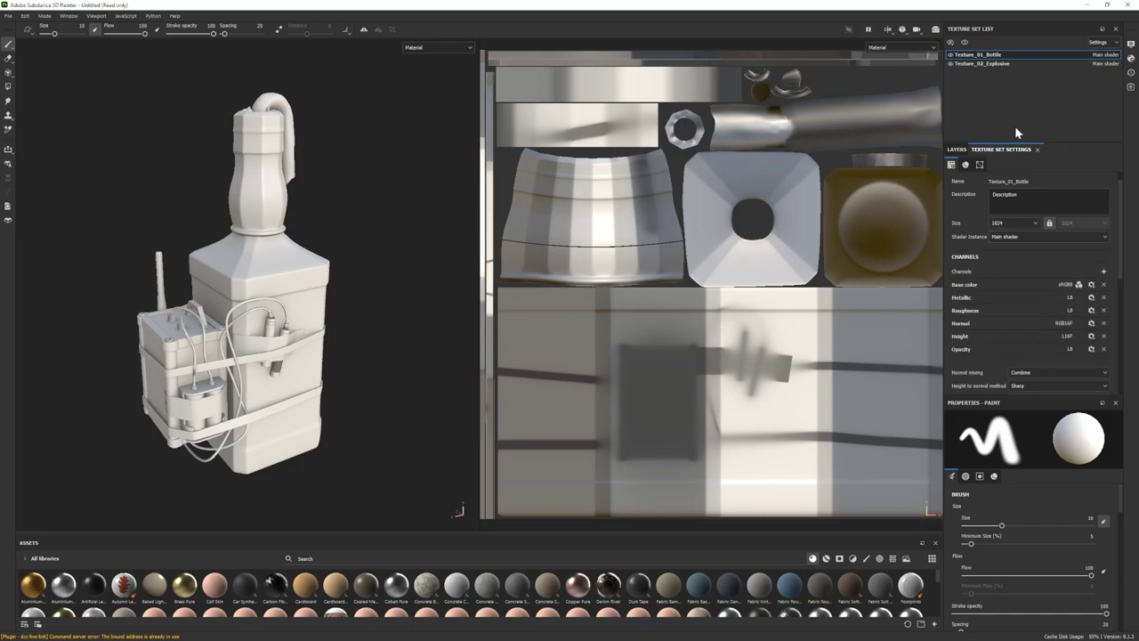
alt+middle_drag(375, 288, 375, 266)
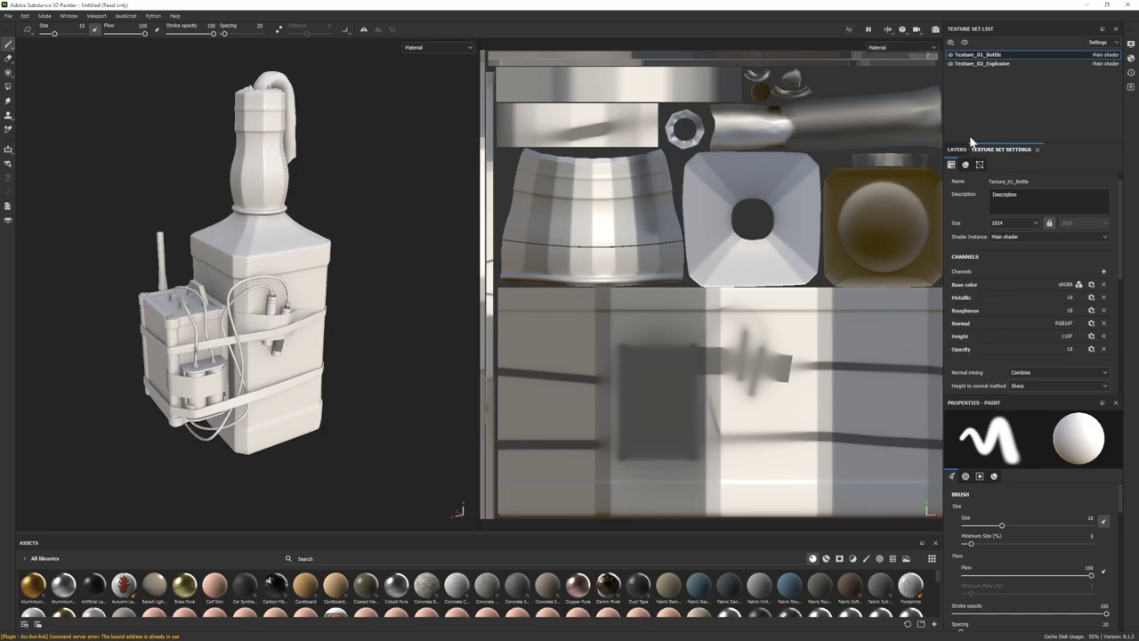
- Bring up the bottle's layer stack and isolate its texture set so the explosive parts are hidden
click(954, 149)
alt+drag(213, 338, 191, 326)
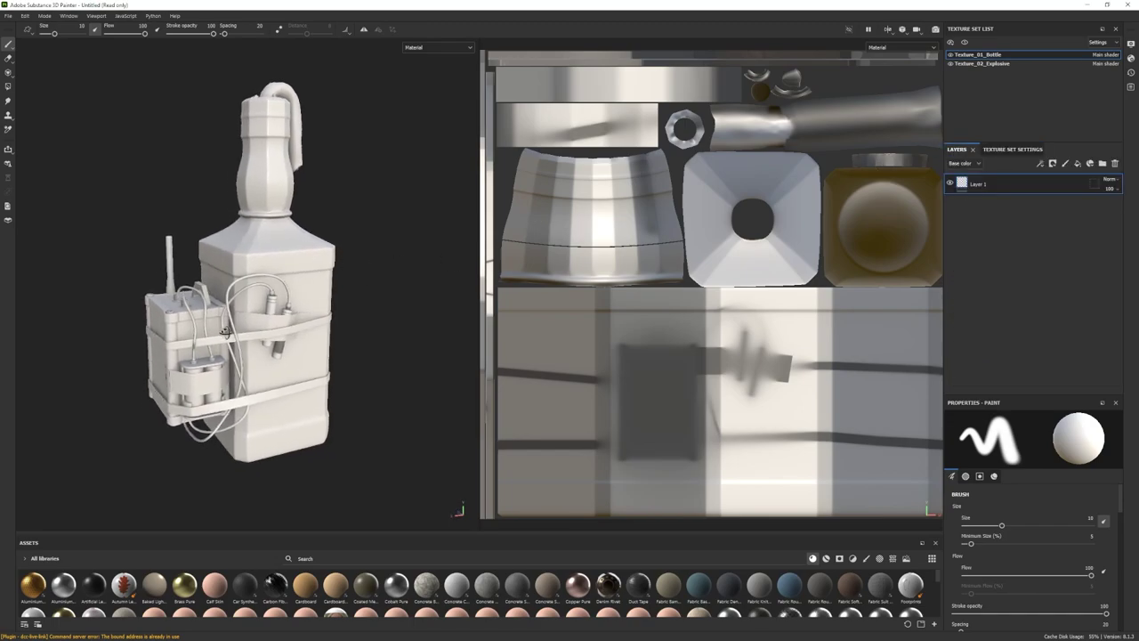
alt+middle_drag(275, 337, 252, 326)
click(963, 43)
alt+drag(293, 285, 261, 276)
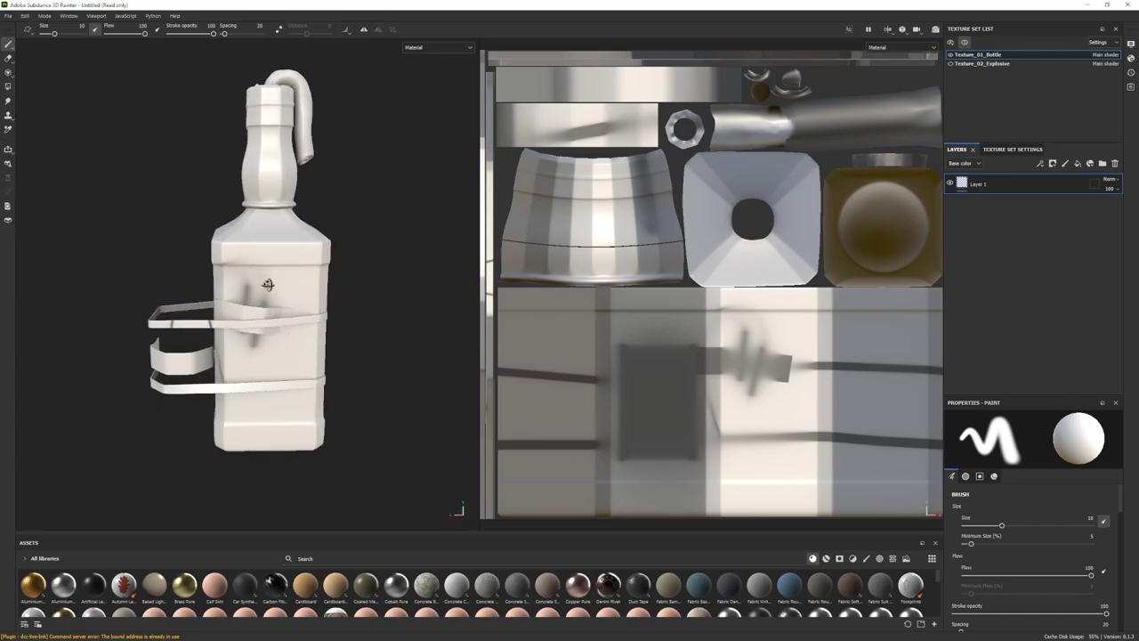
alt+middle_drag(364, 321, 325, 315)
alt+right_drag(326, 315, 298, 301)
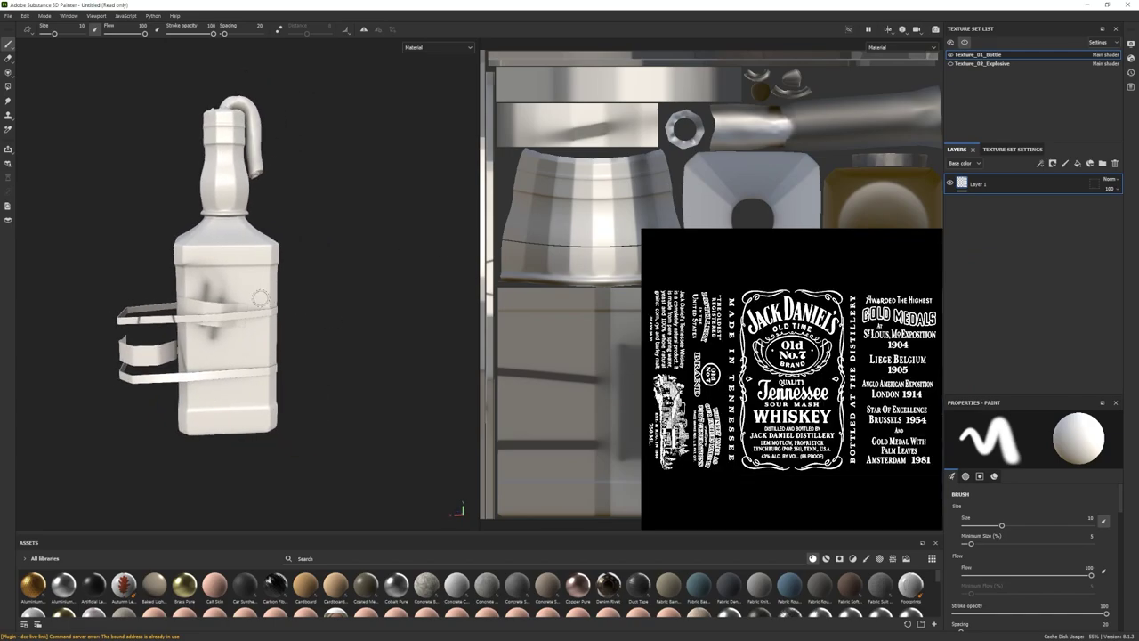
- Import Jack_Label.png as an alpha into the current session and enlarge the asset library area
alt+middle_drag(261, 299, 287, 298)
drag(453, 583, 433, 600)
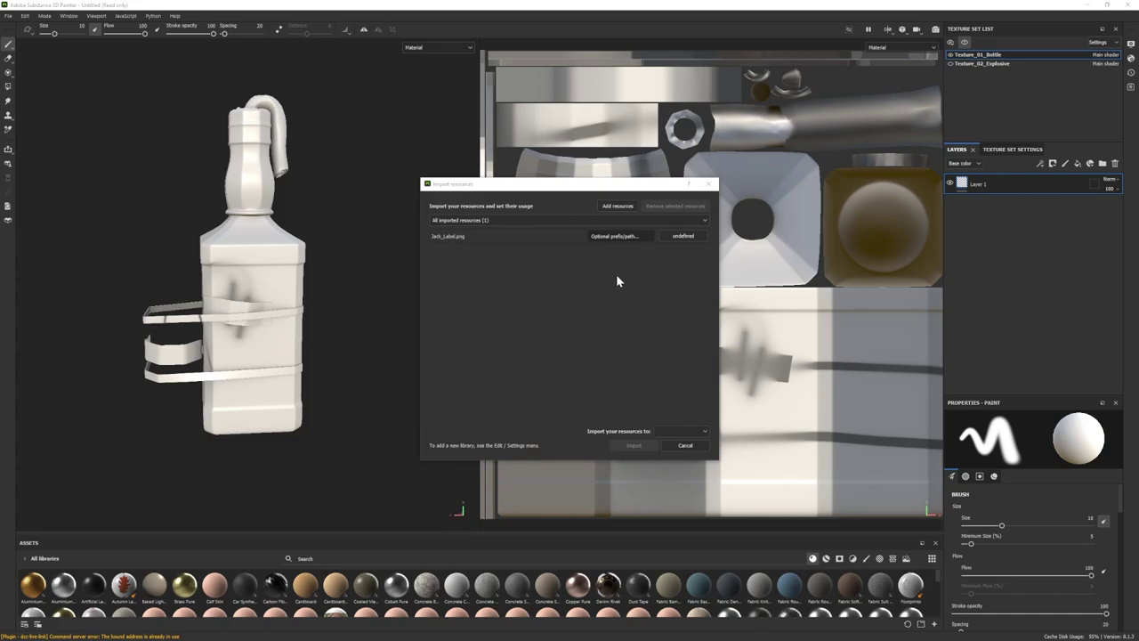
click(681, 236)
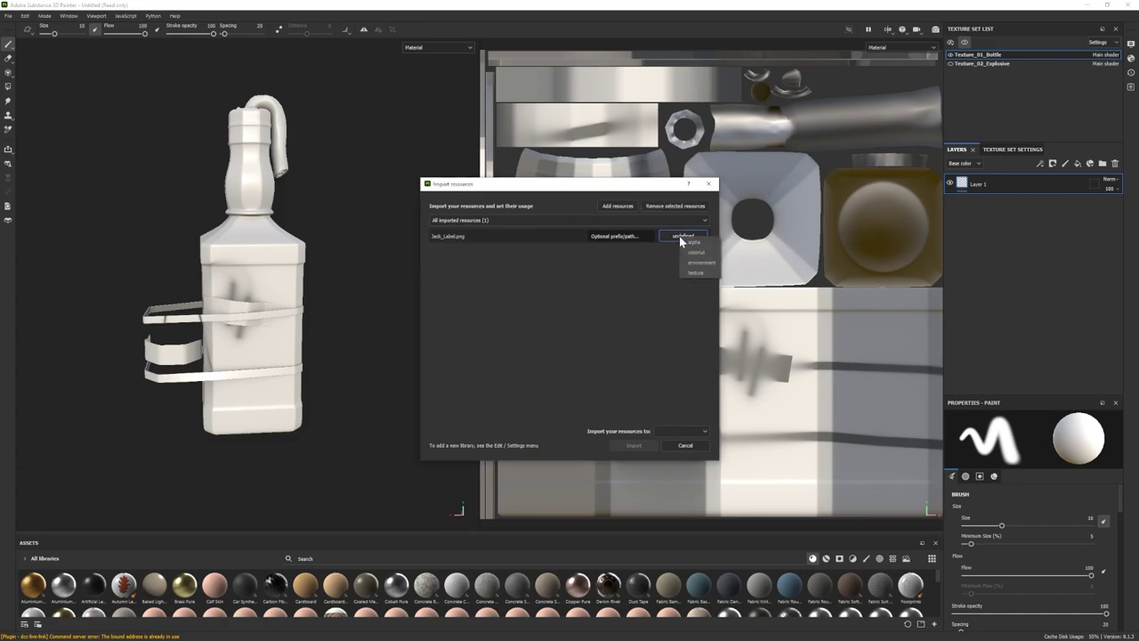
click(690, 243)
click(698, 429)
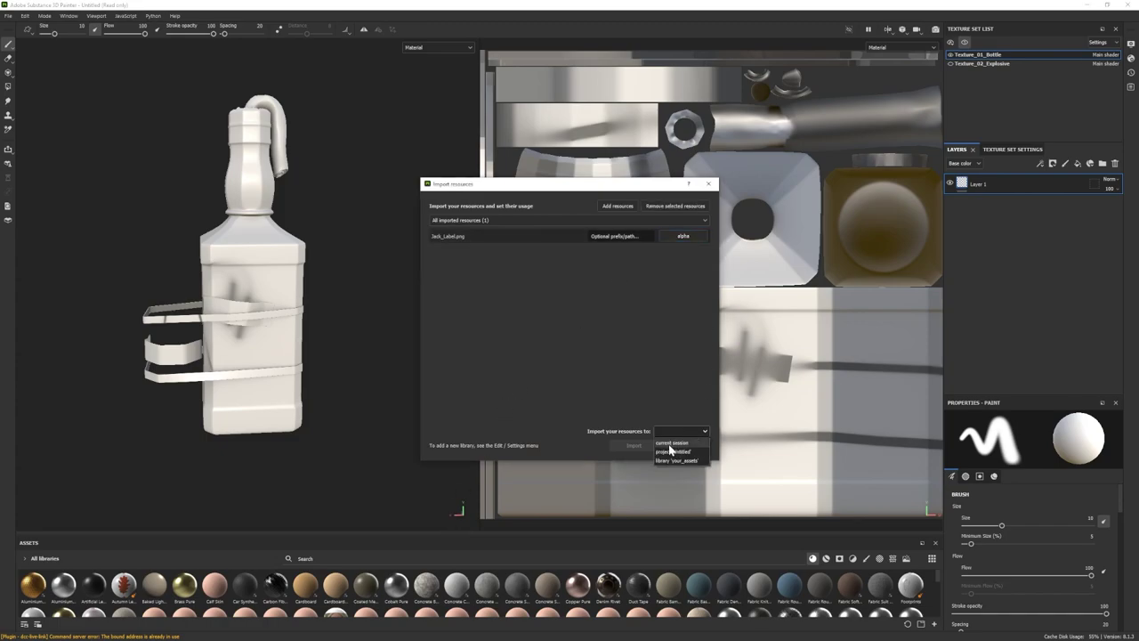
click(665, 448)
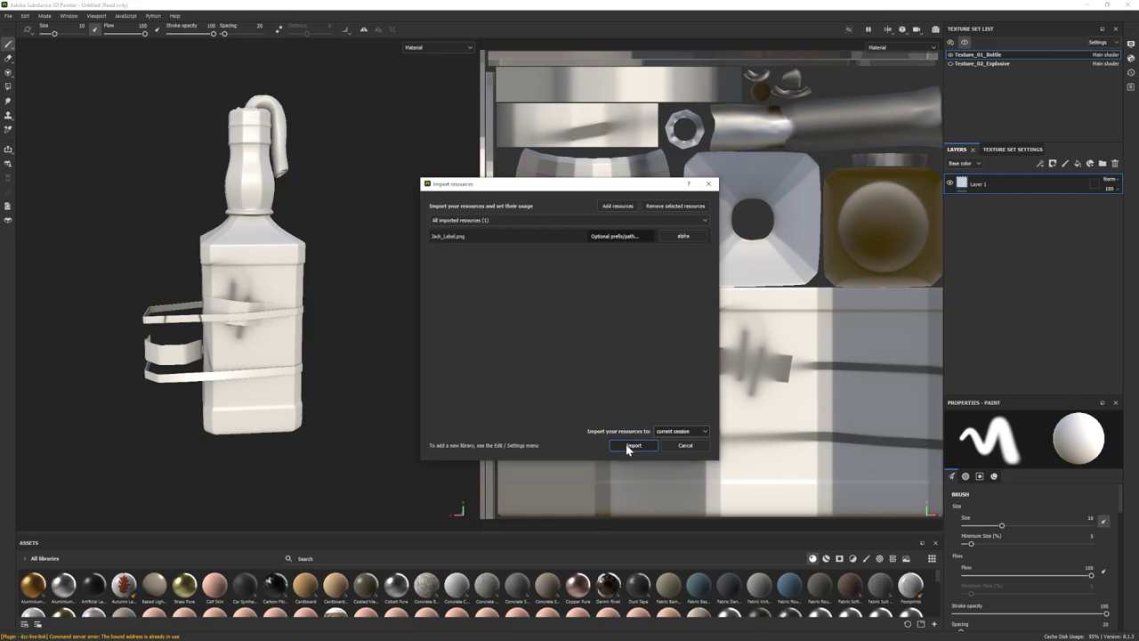
click(633, 446)
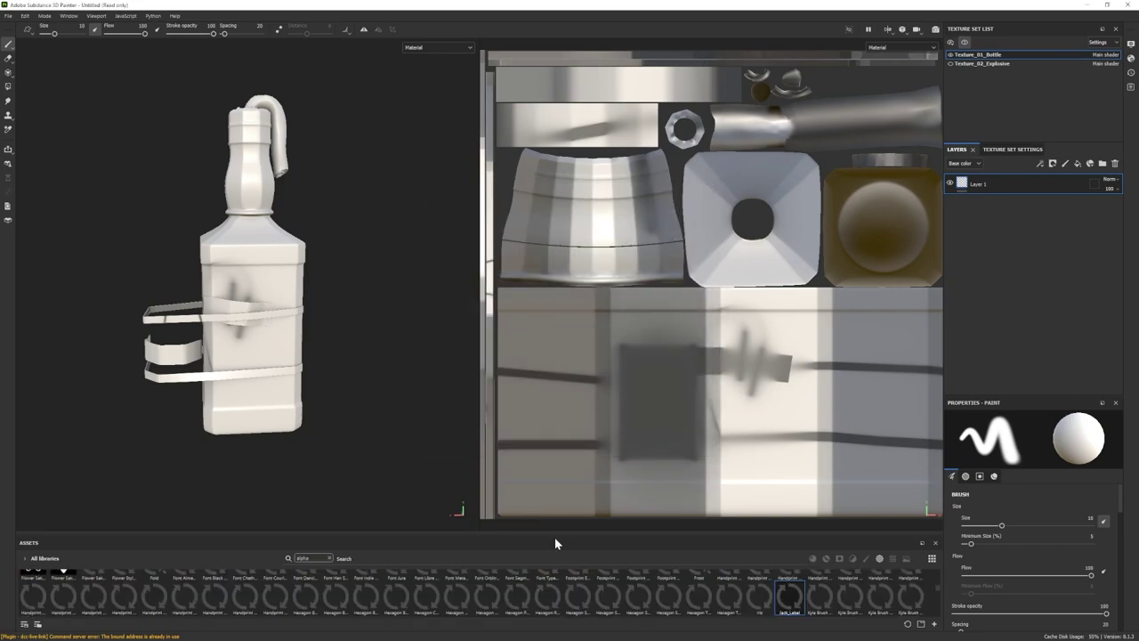
drag(554, 531, 549, 456)
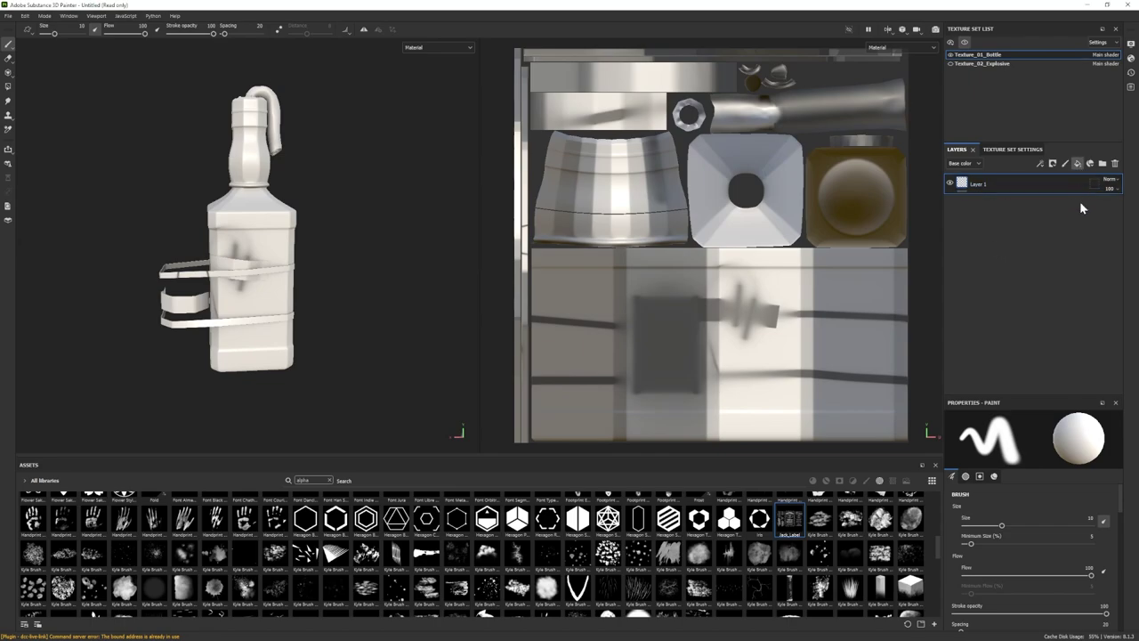
- Add a fill layer with a black mask to the bottle and give it a near-black base color
click(1077, 163)
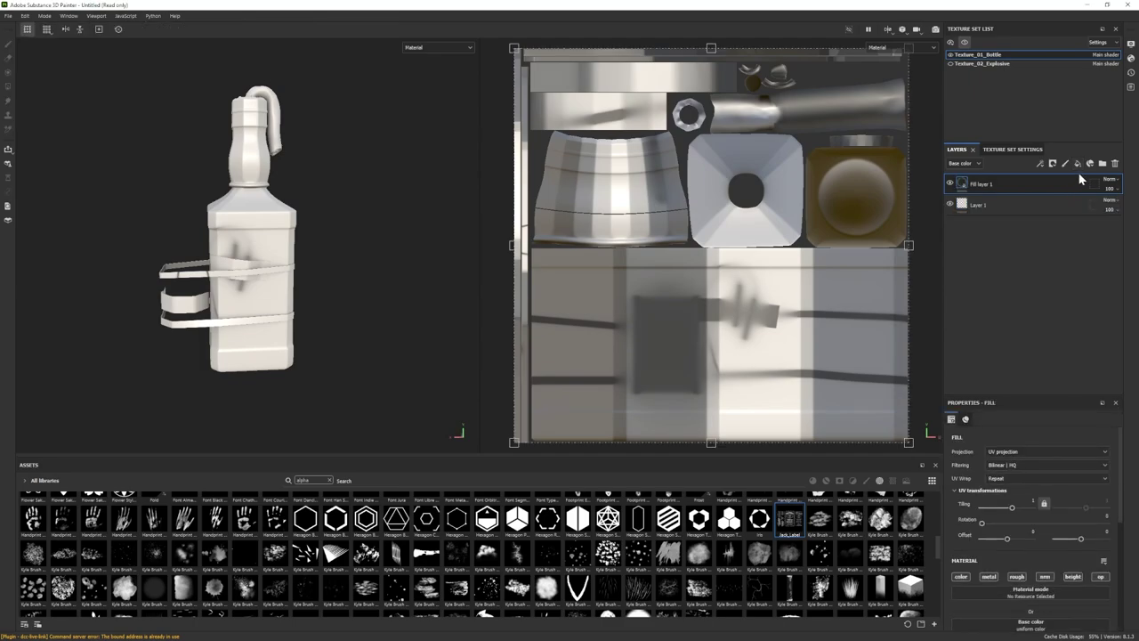
right_click(997, 185)
click(1027, 200)
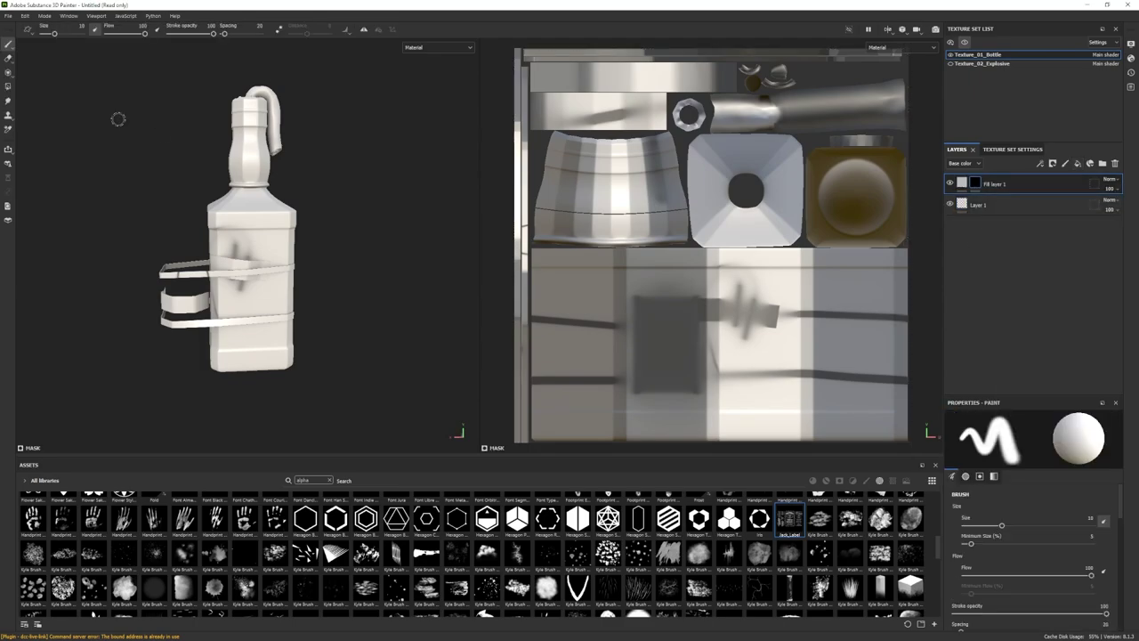
click(966, 183)
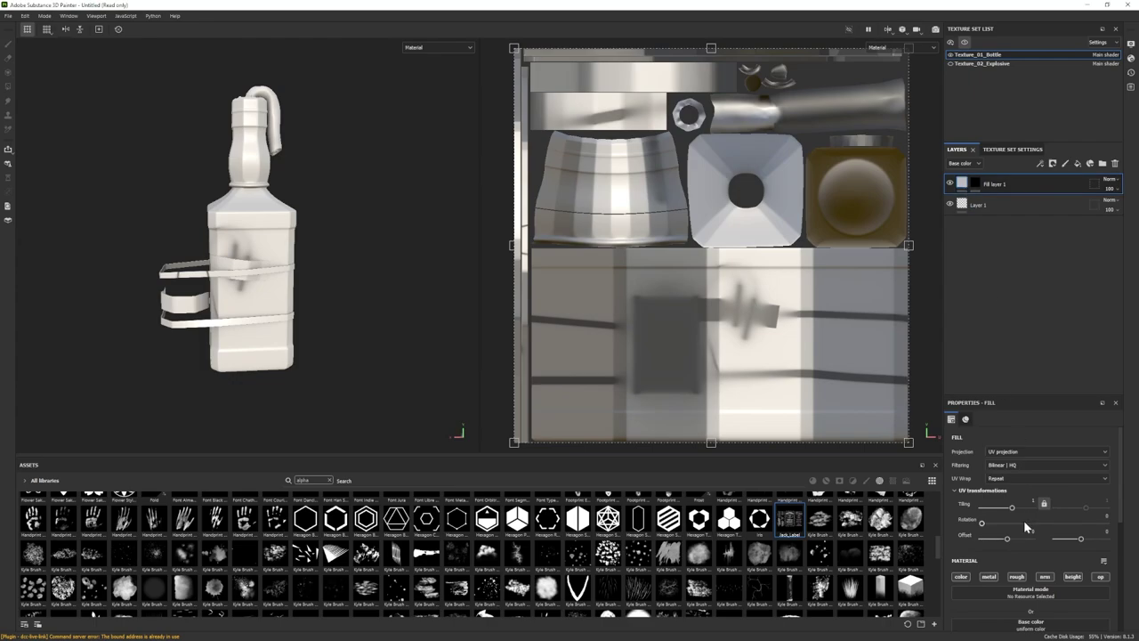
scroll(1023, 525, down, 2)
scroll(1013, 573, down, 3)
click(994, 534)
click(1000, 588)
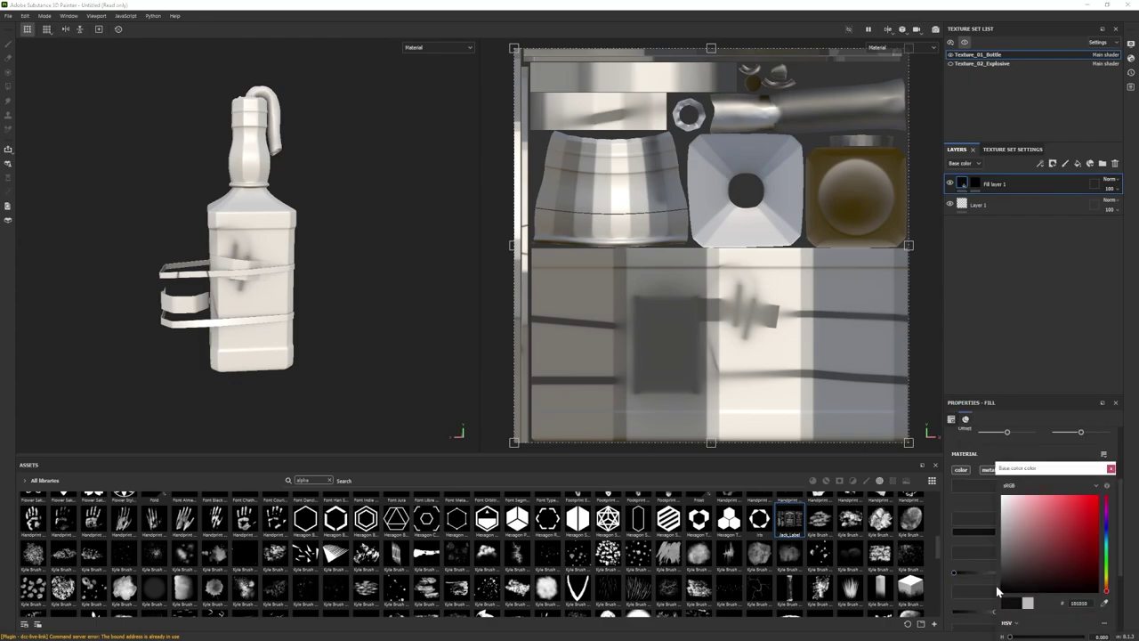
click(1110, 468)
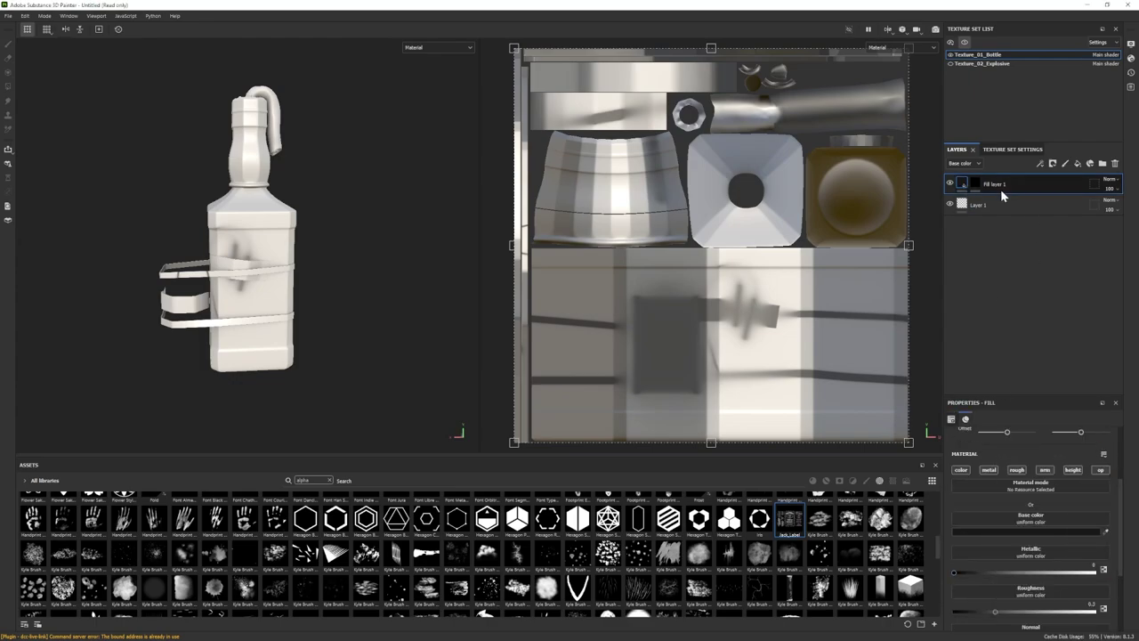
- Reveal the fill layer on the bottle body by filling its UV island in the mask with Polygon Fill
click(976, 182)
click(8, 87)
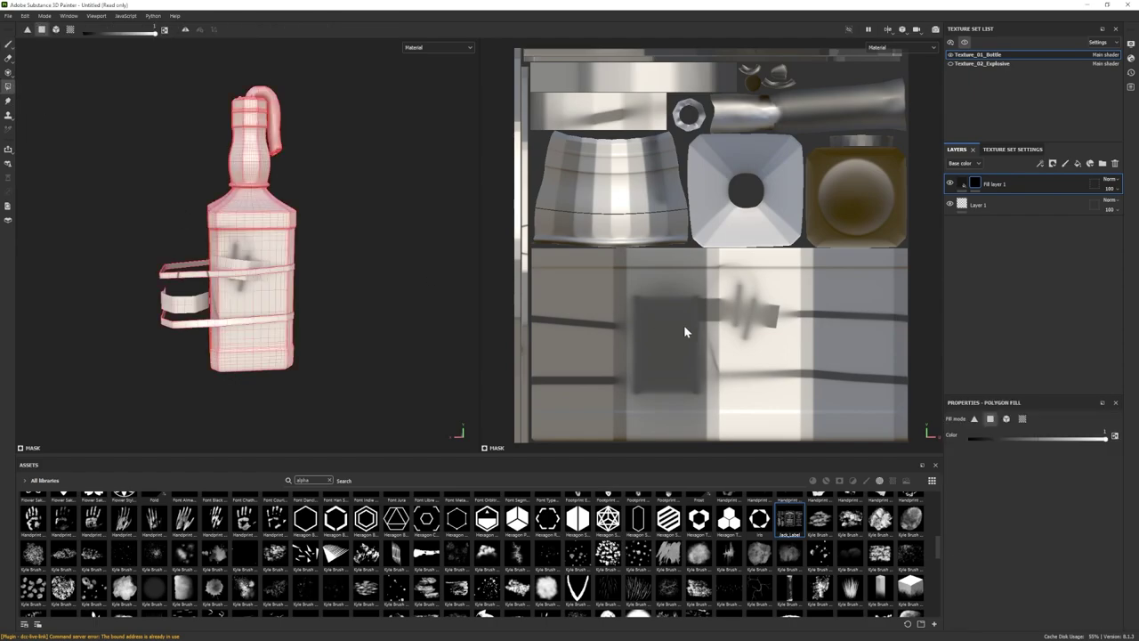
click(1021, 421)
click(994, 421)
click(1006, 420)
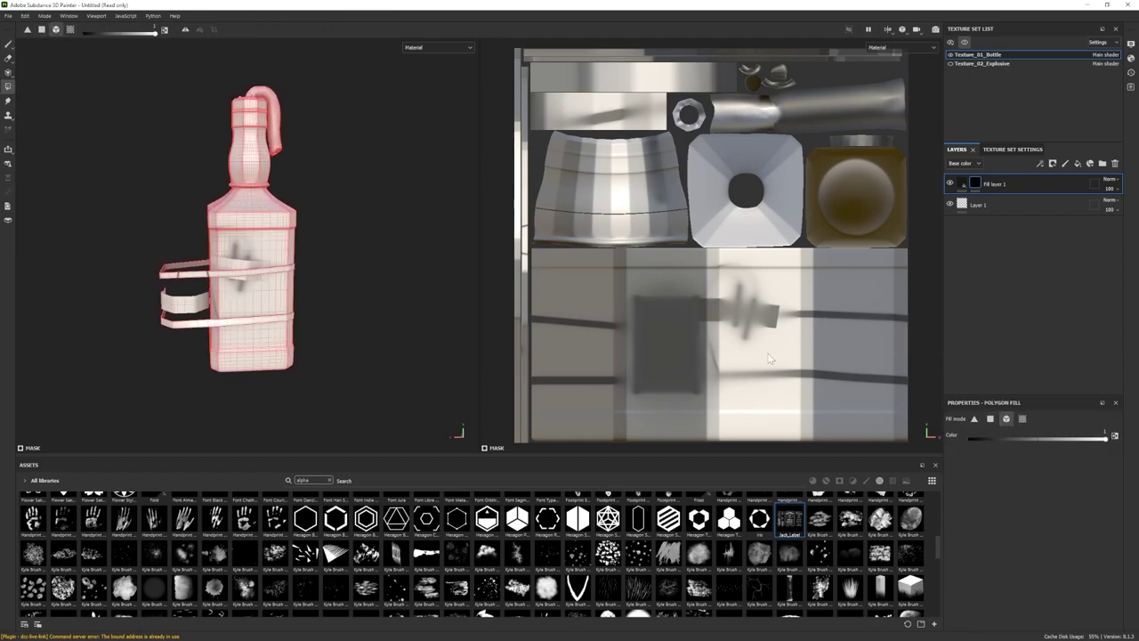
click(812, 351)
key(ctrl+z)
click(1023, 421)
click(745, 337)
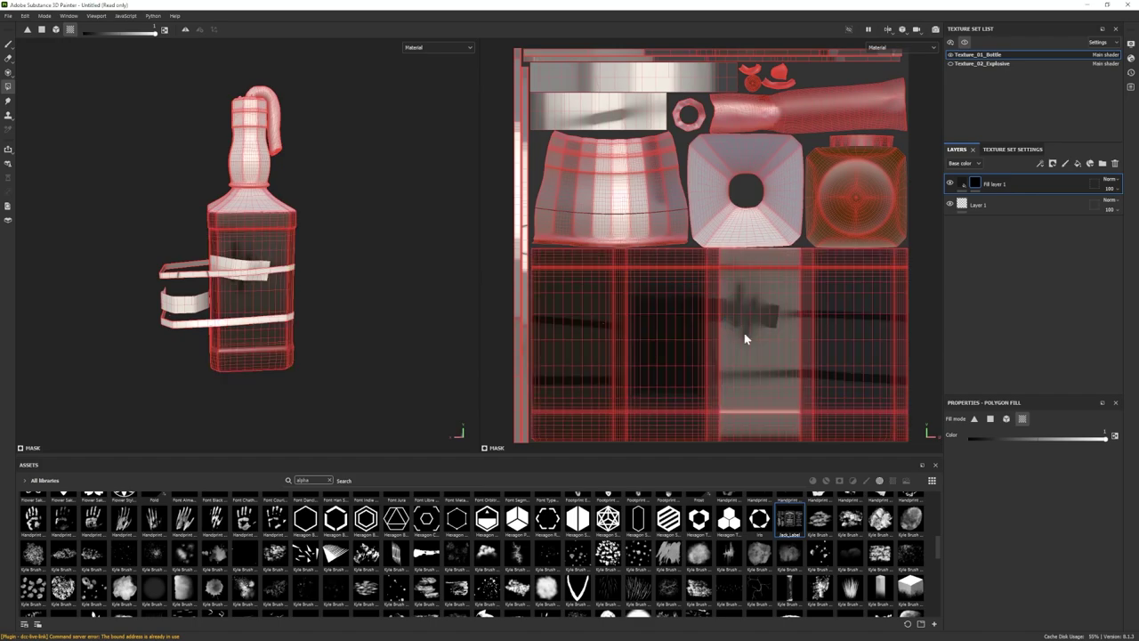
- Remove the strips along the upper and lower ends of the bottle body from the mask using Polygon Fill with color 0
click(990, 418)
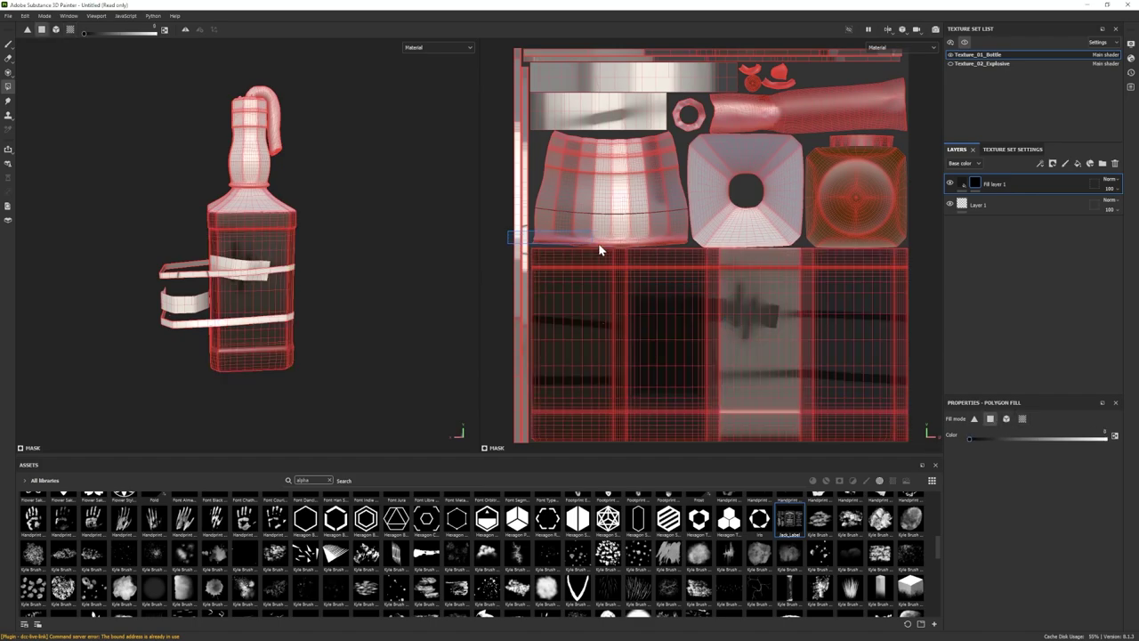
drag(599, 246, 919, 272)
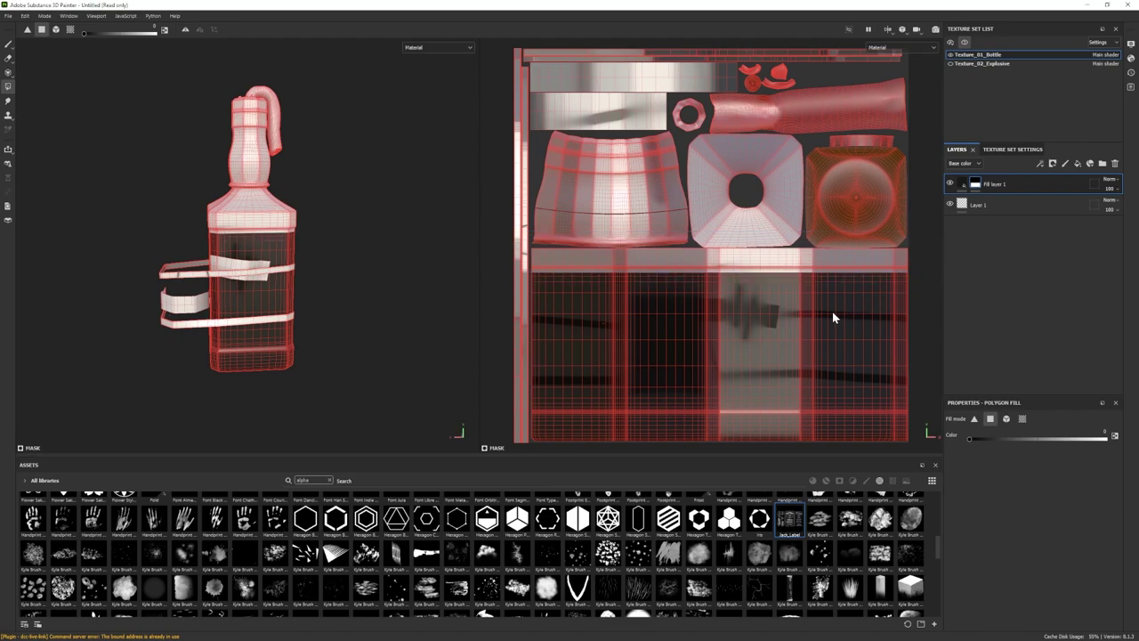
alt+middle_drag(839, 331, 838, 234)
drag(513, 393, 953, 308)
mouse_move(244, 331)
alt+mouse_down()
mouse_move(373, 275)
mouse_move(232, 342)
alt+mouse_up()
alt+right_drag(276, 361, 324, 382)
mouse_move(331, 346)
alt+middle_down()
mouse_move(337, 363)
mouse_move(311, 344)
alt+middle_up()
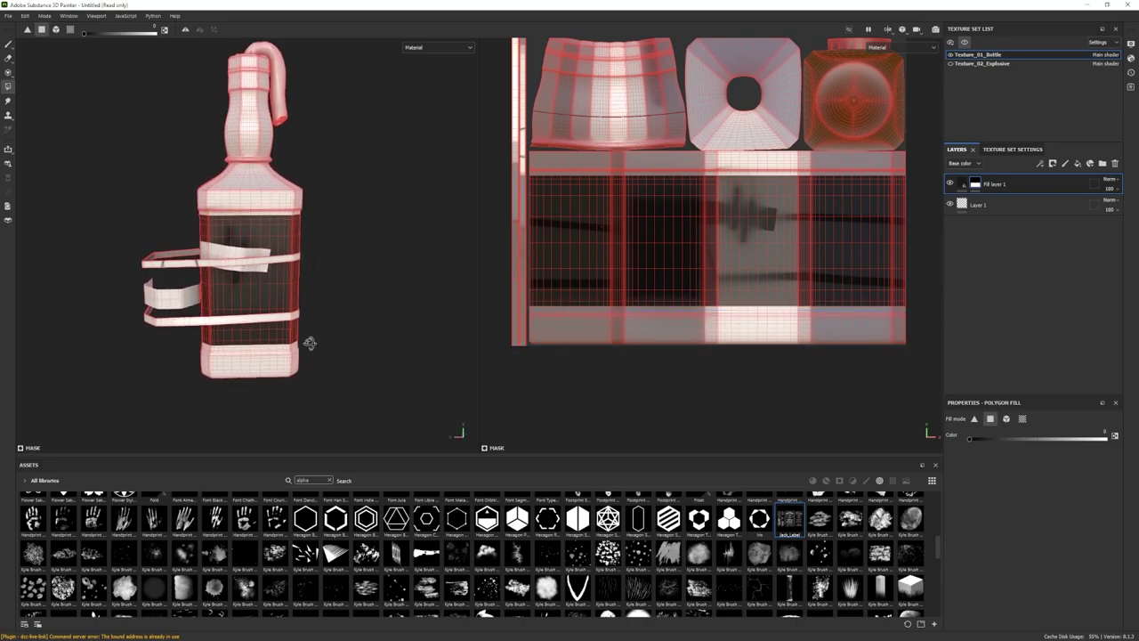
- Set the dark label fill layer's roughness to about 0.5 and its metallic value to about 0.34
click(964, 184)
scroll(1010, 556, down, 1)
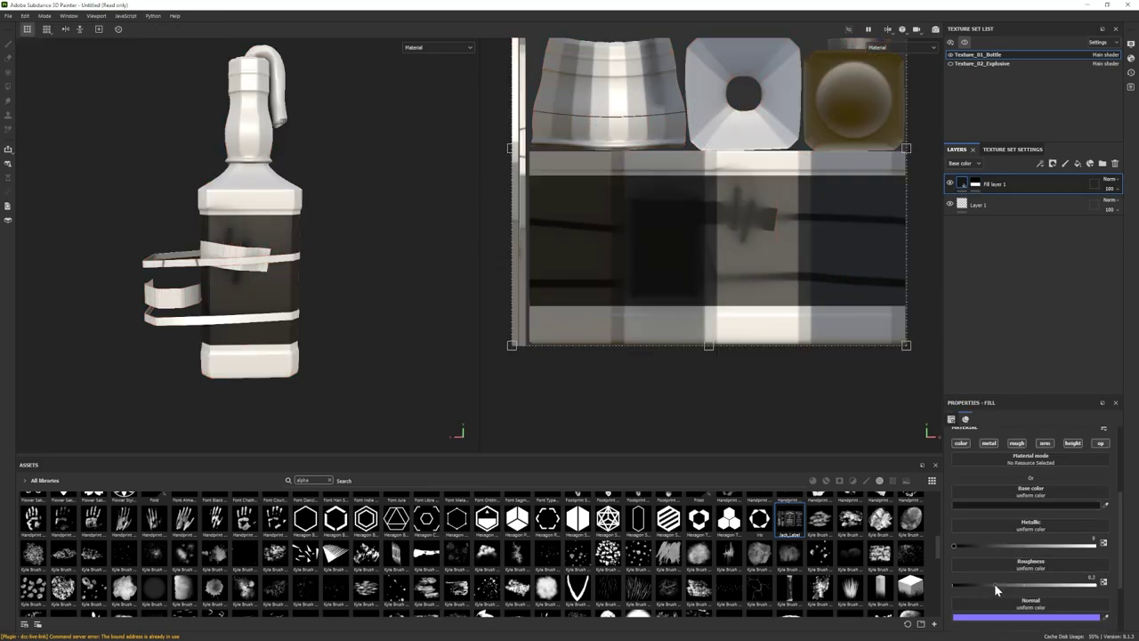
drag(994, 585, 1037, 584)
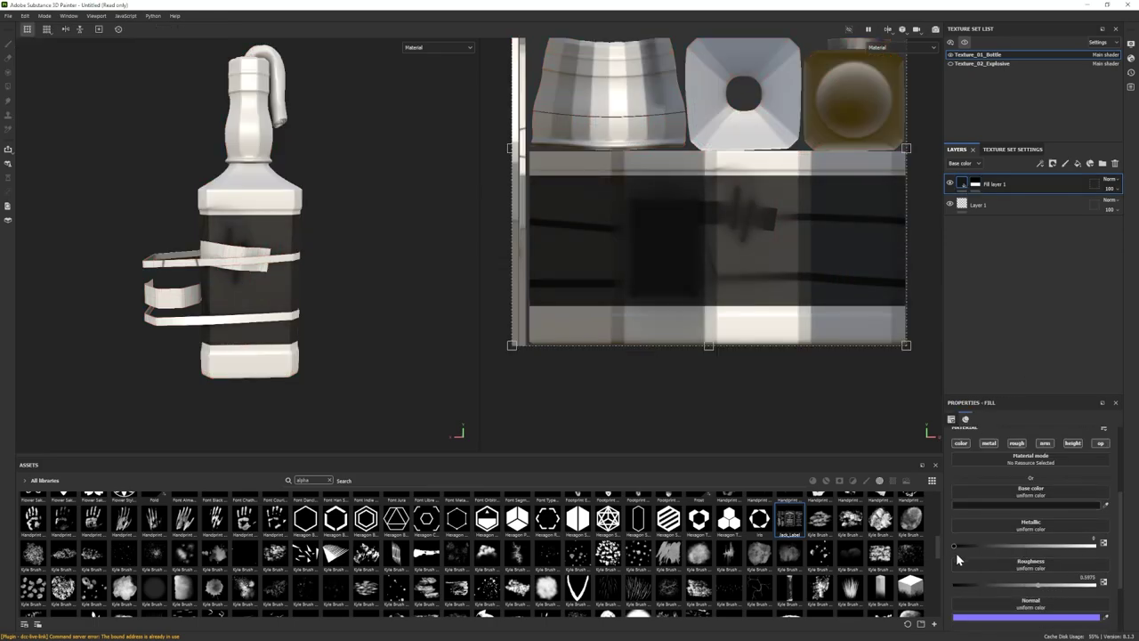
drag(957, 544, 959, 545)
alt+drag(301, 288, 570, 420)
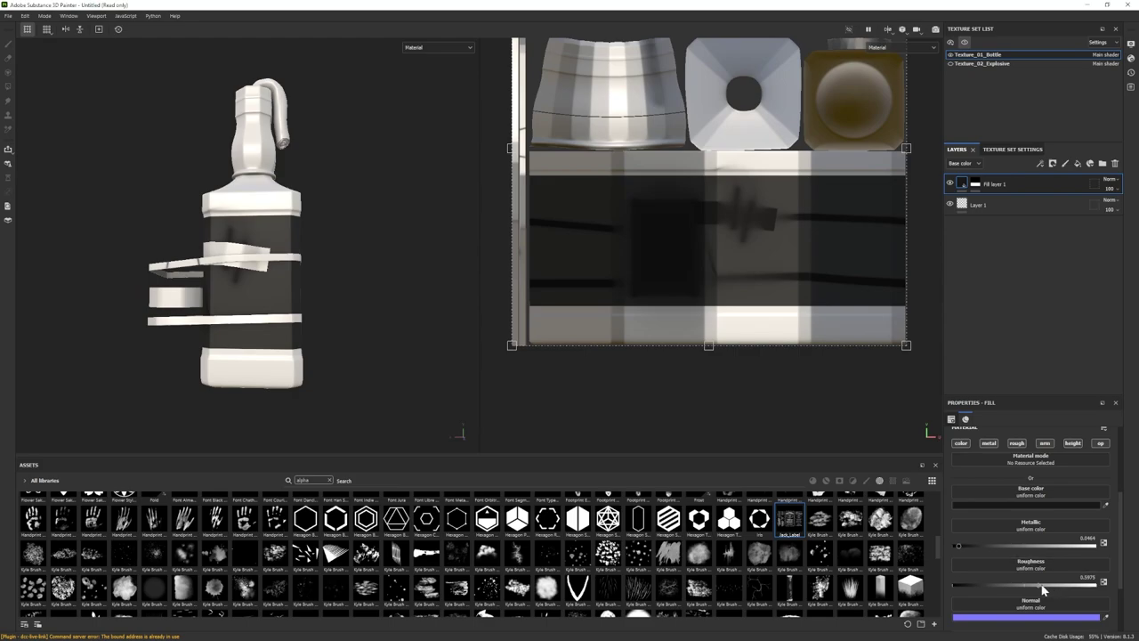
drag(1044, 590, 1025, 585)
drag(963, 544, 1000, 544)
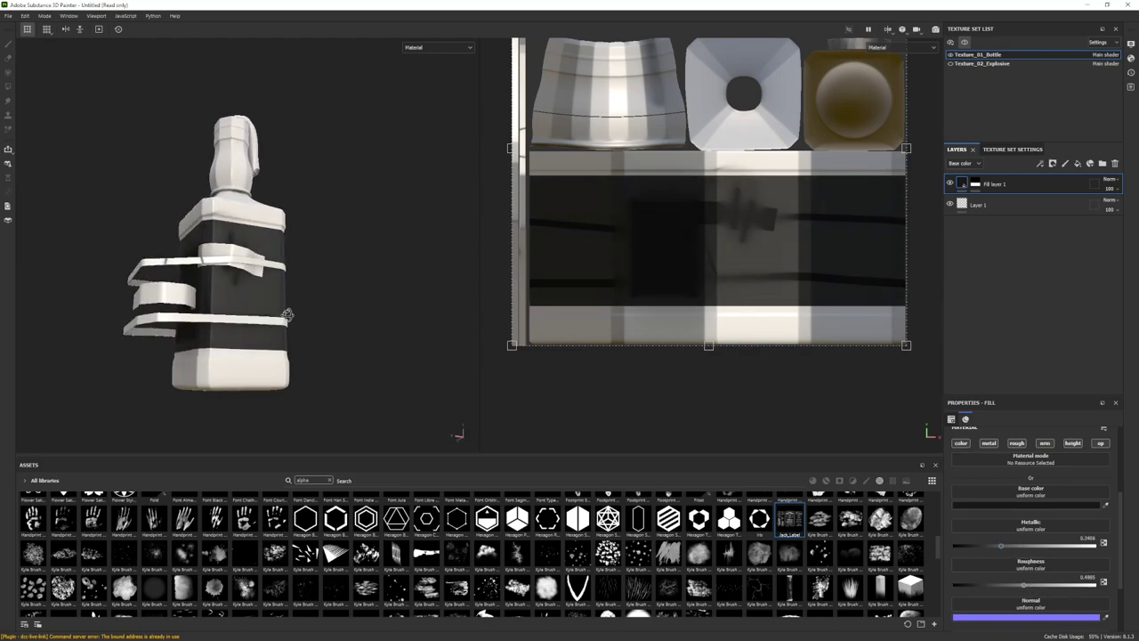
- Add a second fill layer above the dark label layer and give it a black mask
click(1078, 163)
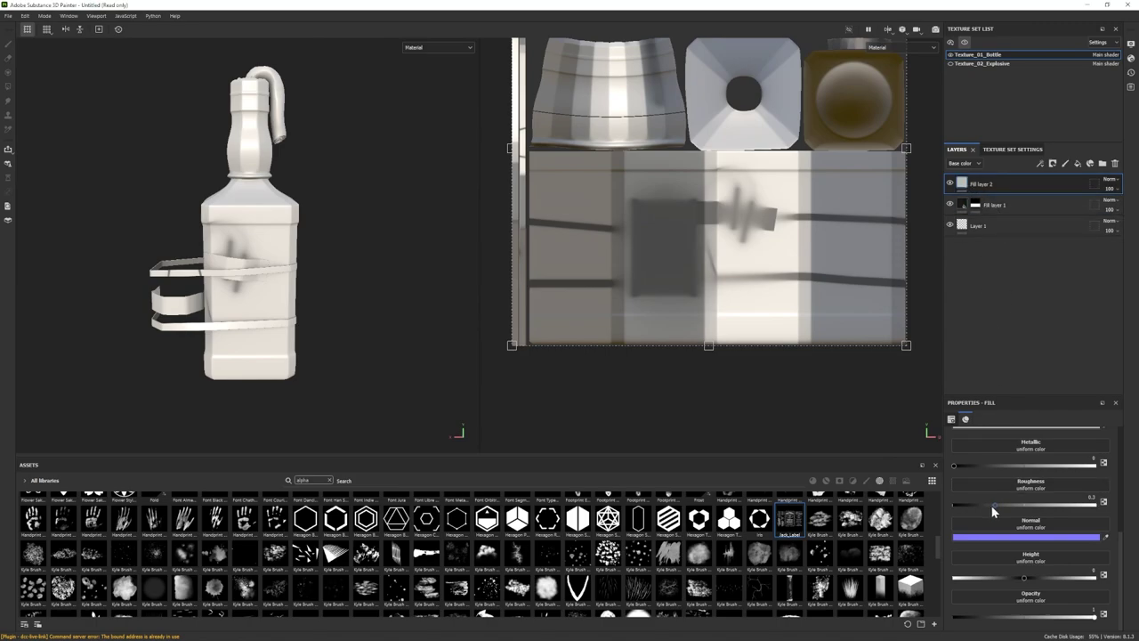
scroll(995, 512, up, 5)
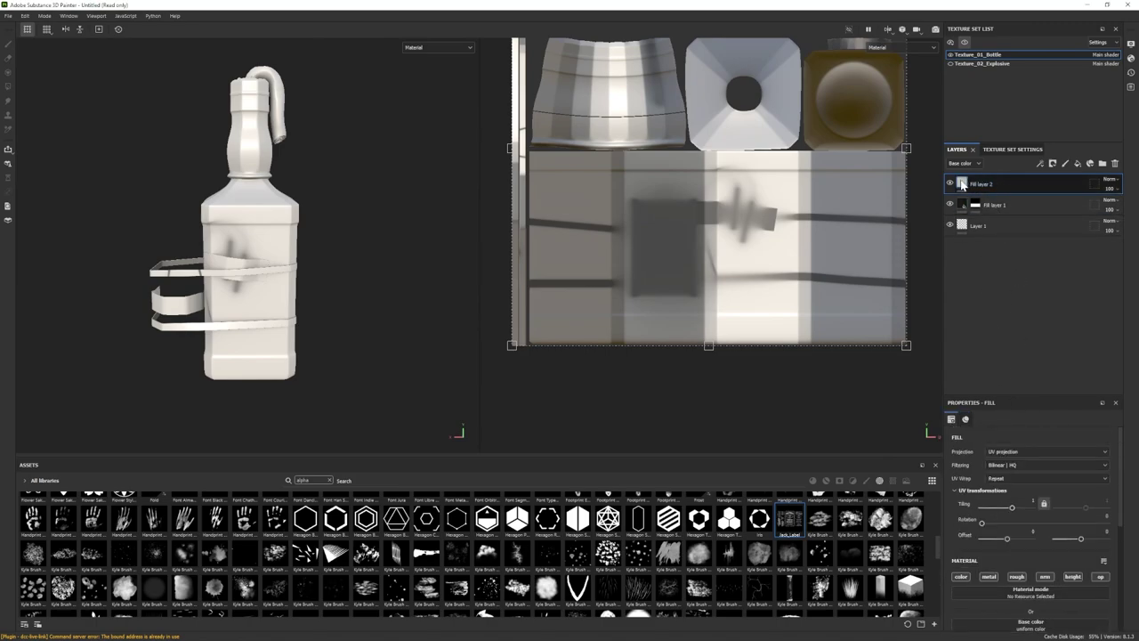
right_click(983, 183)
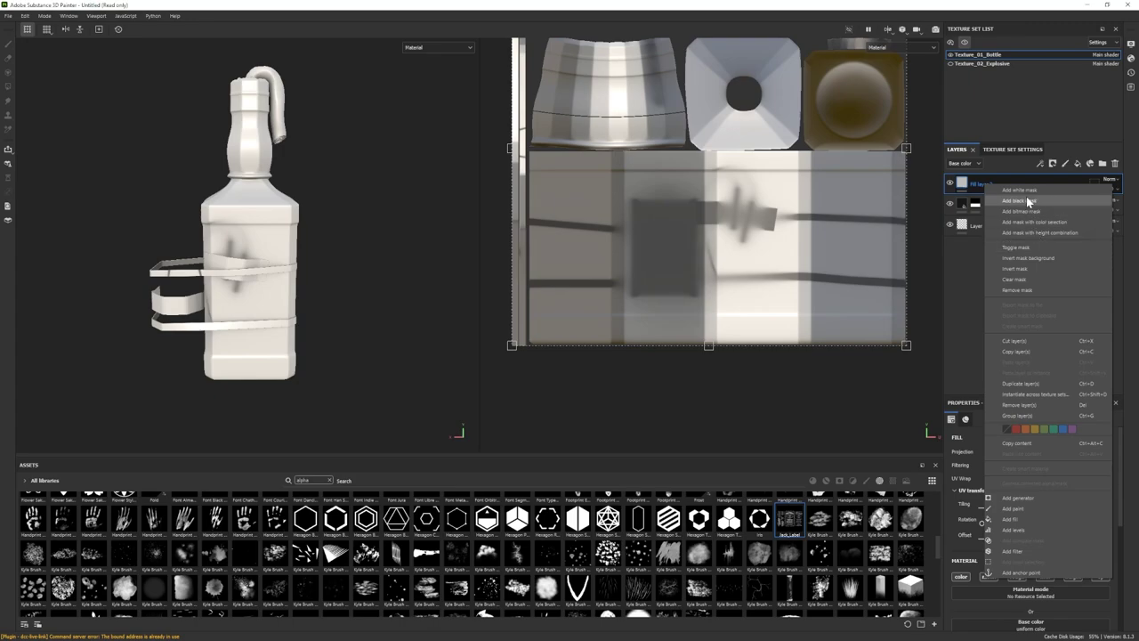
click(1026, 202)
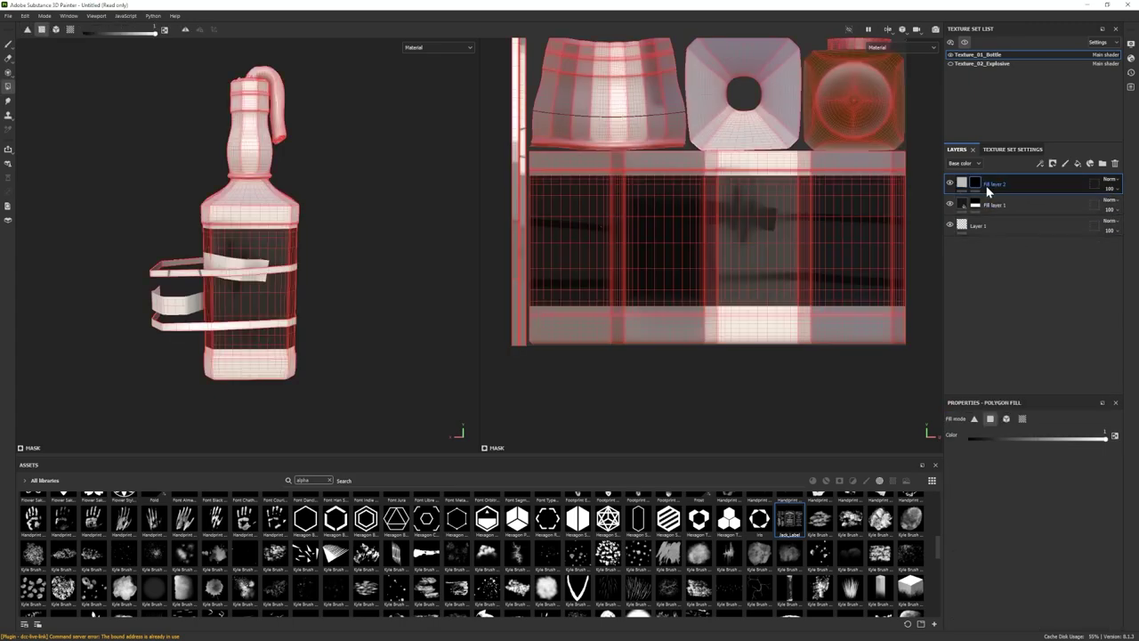
- Choose the Paint brush for the second fill layer's mask and load Jack_Label as its alpha
click(7, 45)
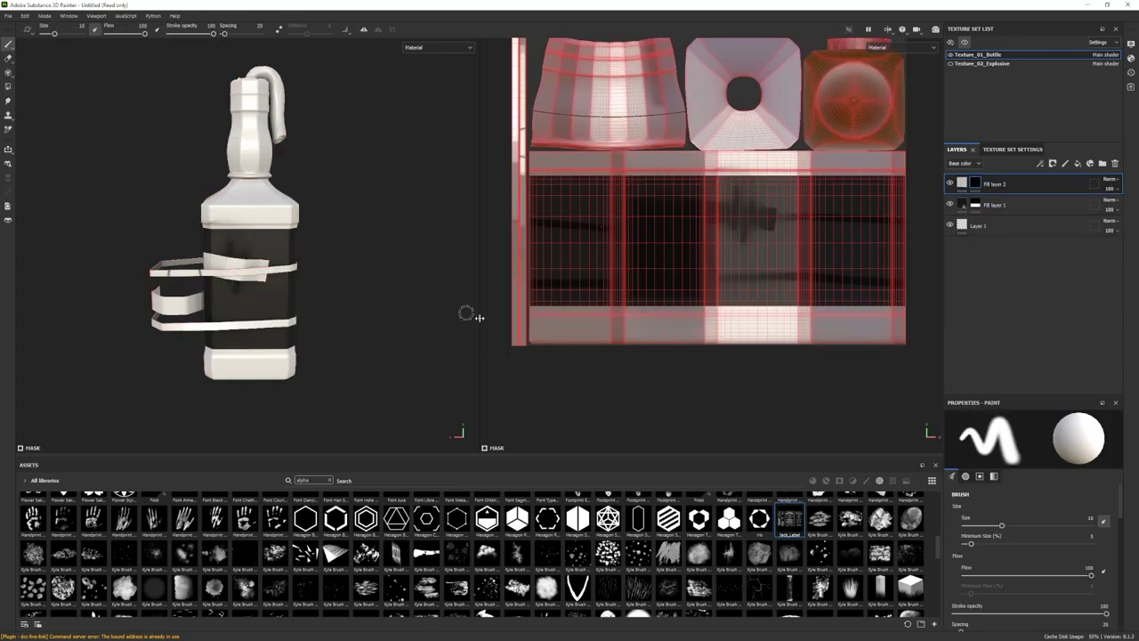
scroll(1036, 579, down, 3)
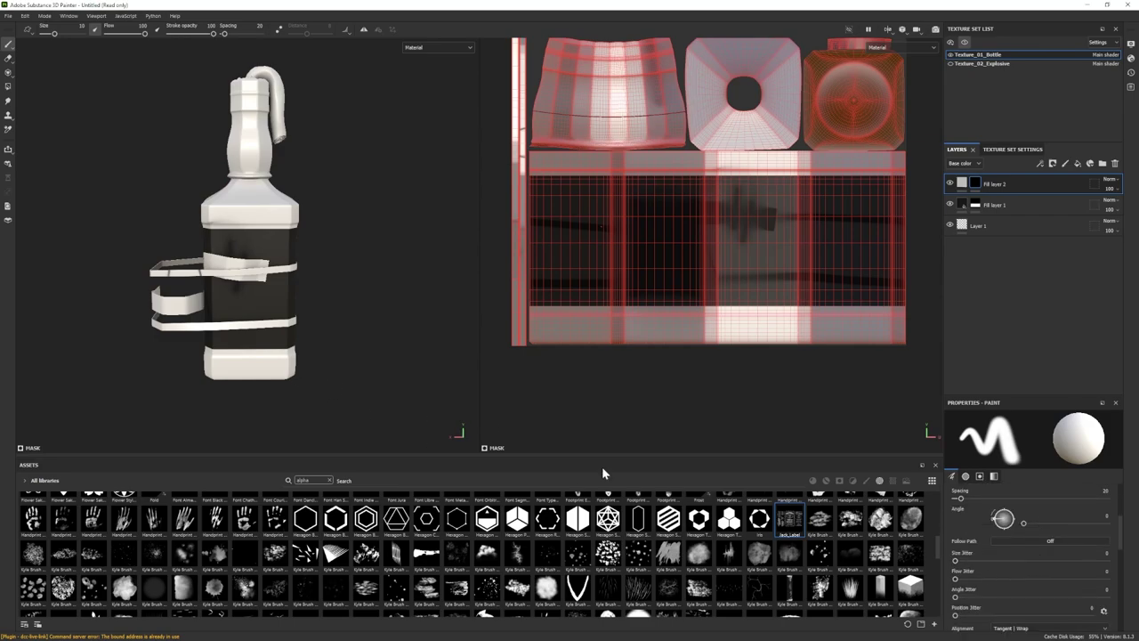
scroll(1035, 581, down, 5)
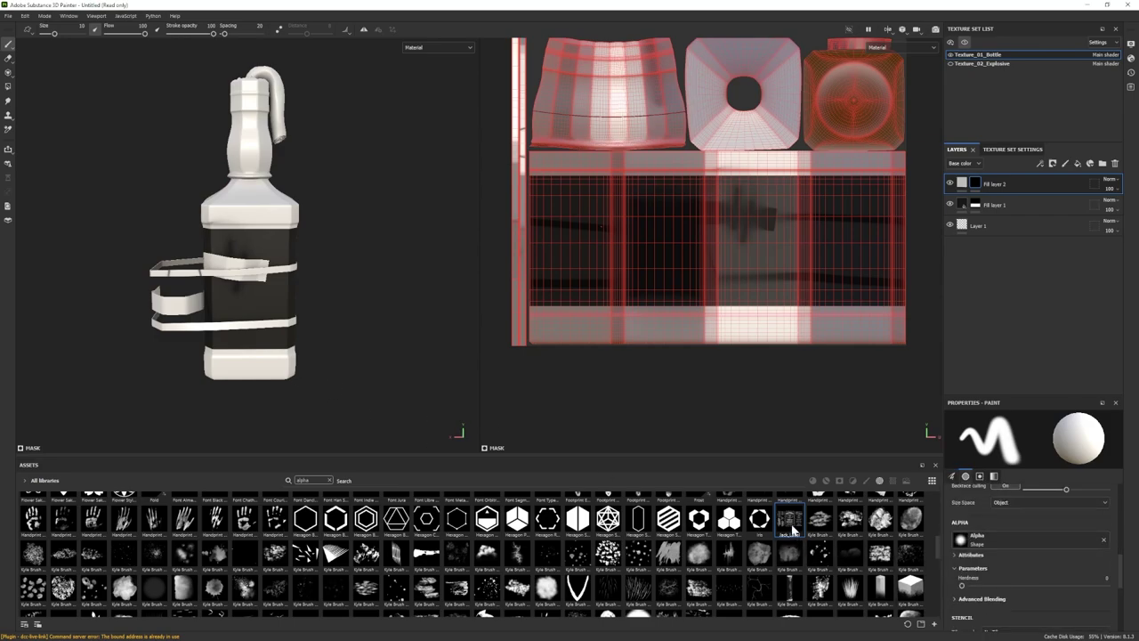
drag(792, 529, 1009, 539)
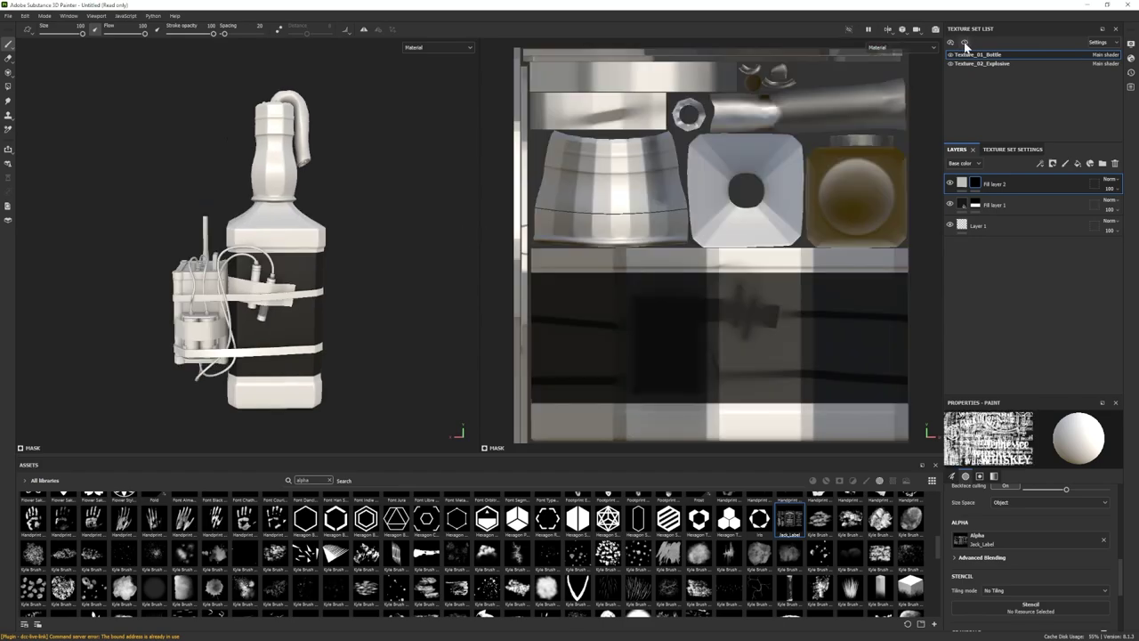
- Show only the bottle texture set in the viewport, hiding the explosive
click(965, 42)
alt+middle_drag(336, 272, 311, 234)
alt+right_drag(310, 234, 271, 254)
alt+middle_drag(300, 267, 297, 288)
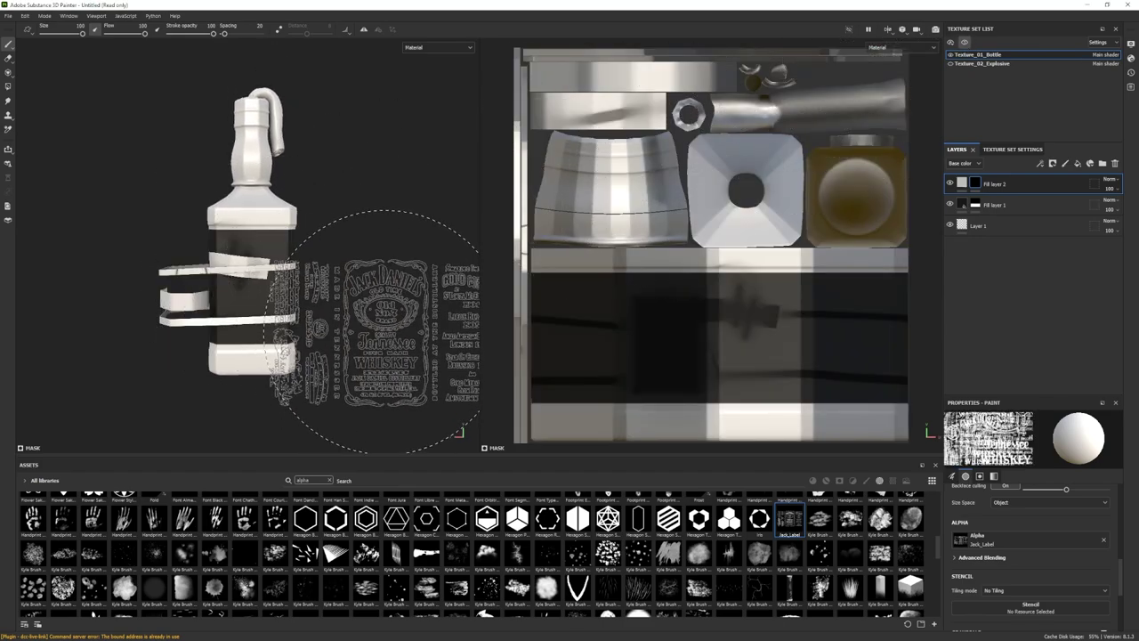
mouse_move(384, 329)
alt+right_down()
mouse_move(267, 307)
mouse_move(425, 370)
alt+right_up()
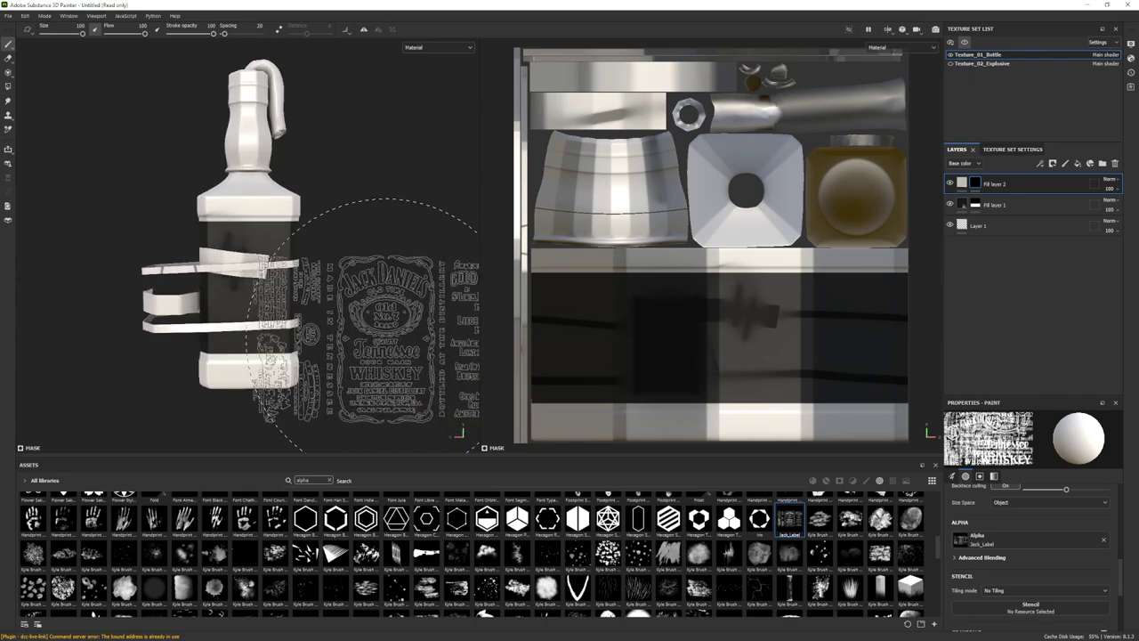
- Try stamping the Jack_Label lettering on the bottle's label area in the UV layout at a brush size of about 70, then undo it
scroll(1035, 552, down, 4)
scroll(1035, 553, up, 3)
ctrl+right_drag(407, 313, 380, 292)
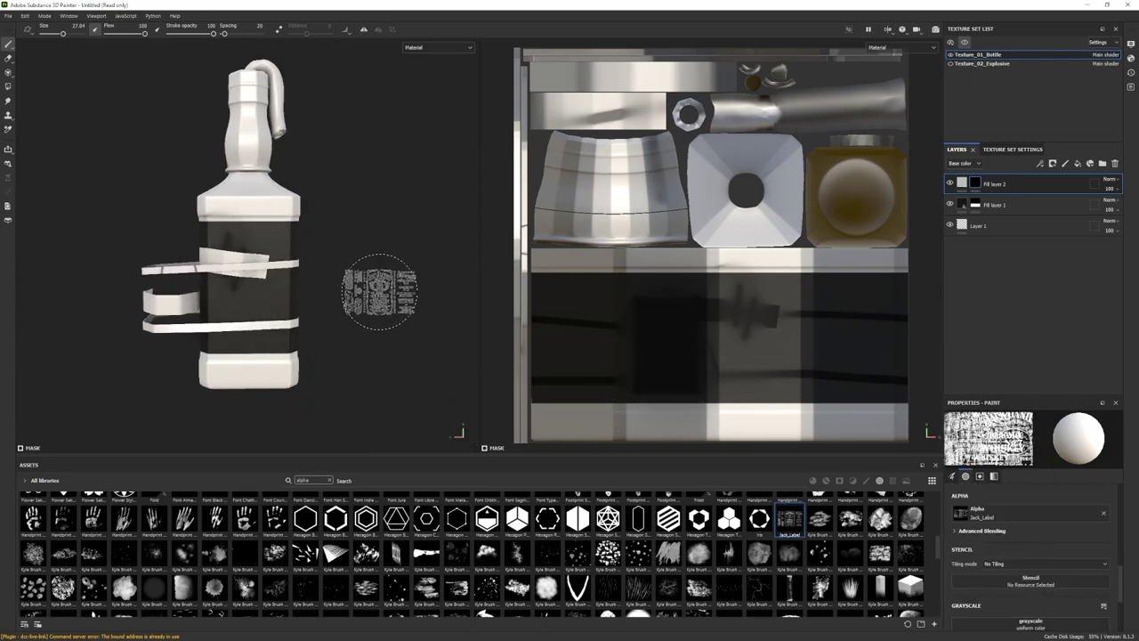
alt+right_drag(749, 344, 733, 332)
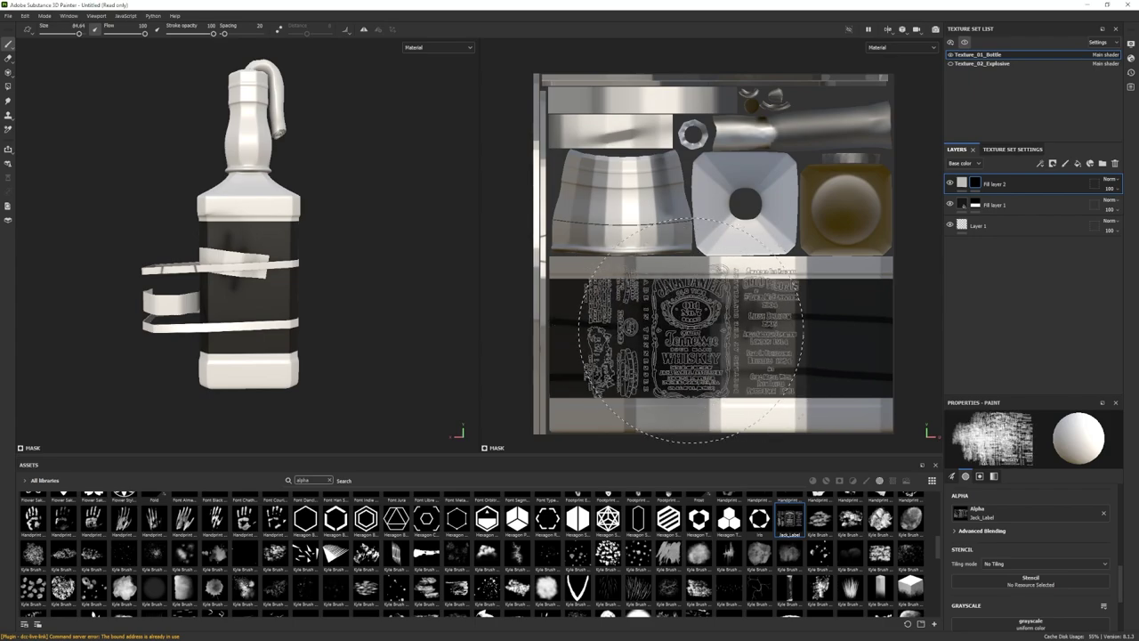
key(bracketleft)
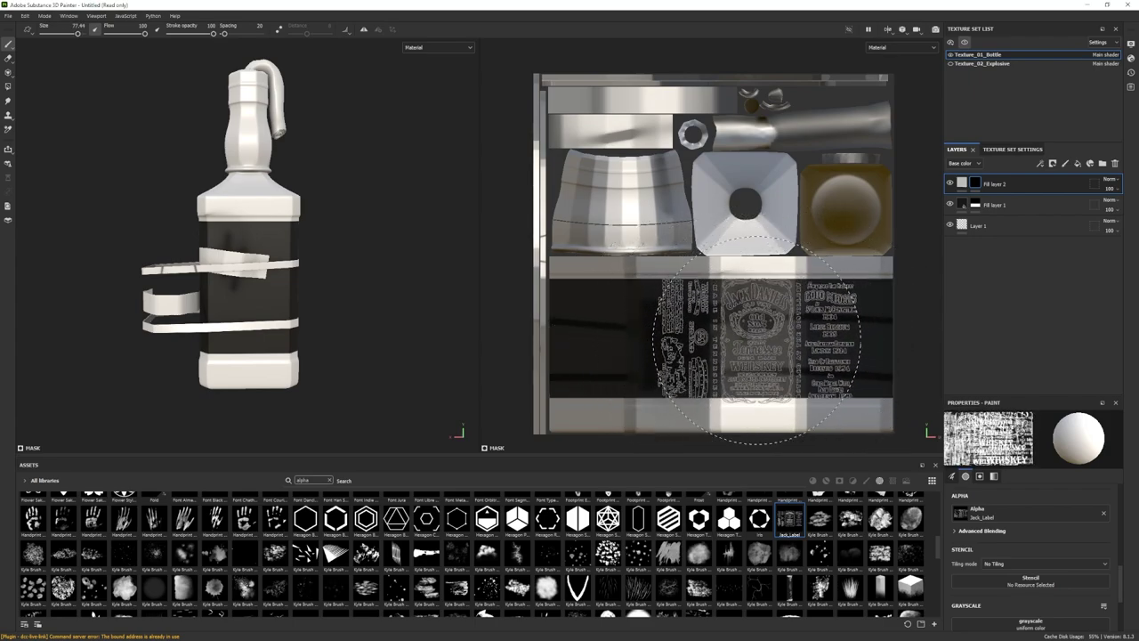
ctrl+right_drag(758, 339, 748, 339)
click(767, 361)
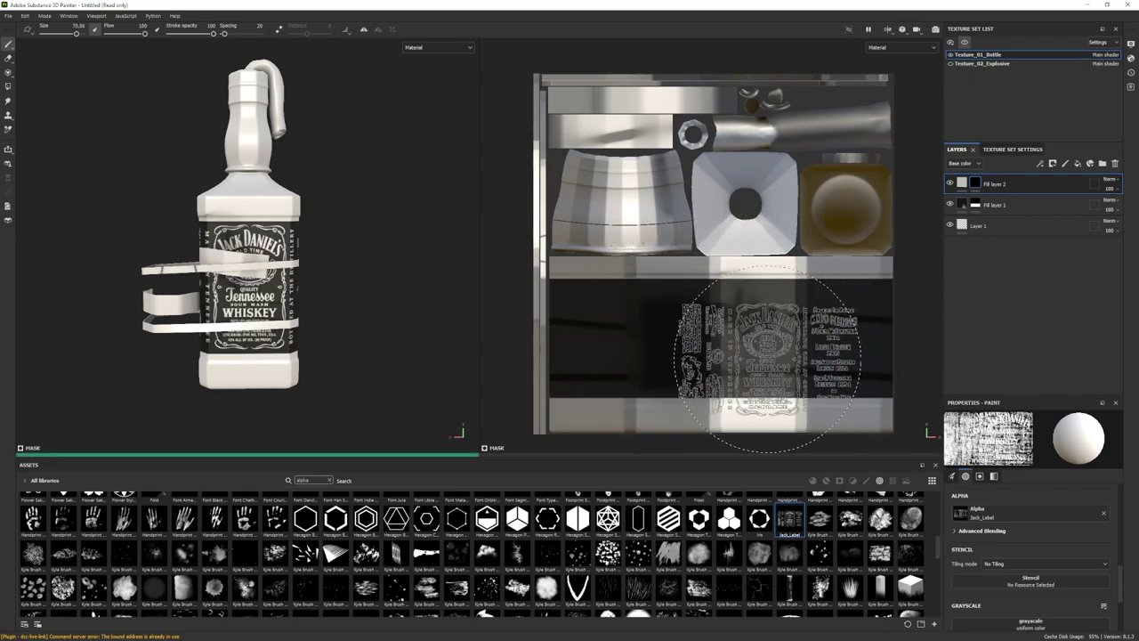
key(ctrl+z)
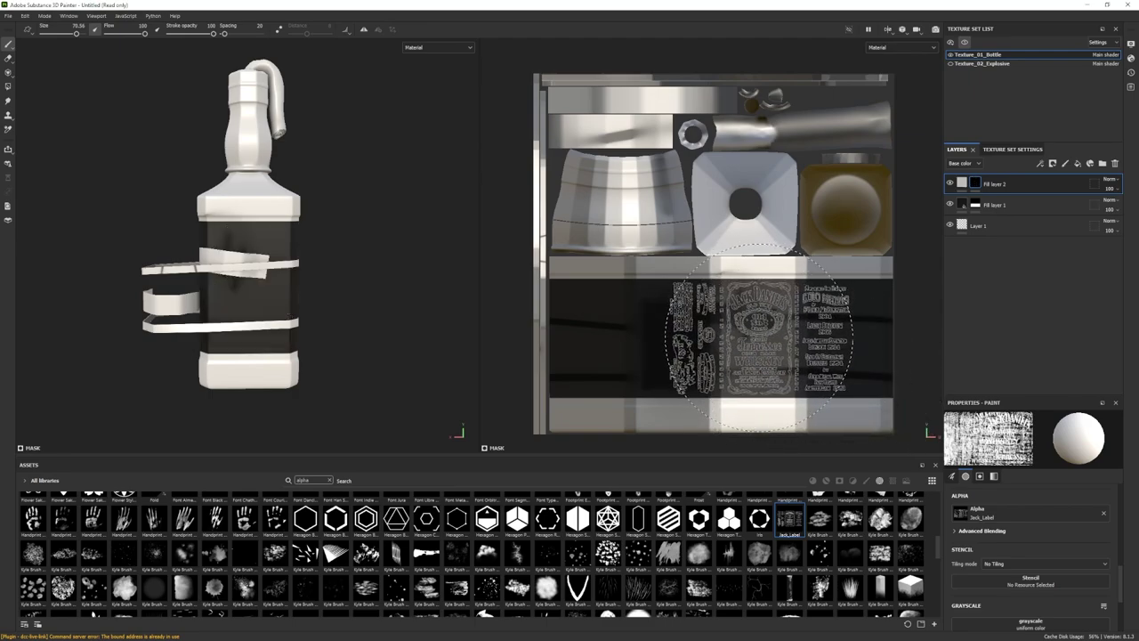
- Stamp the Jack_Label lettering centred on the front face of the label in the UV layout at a brush size of about 73
ctrl+right_drag(759, 337, 763, 337)
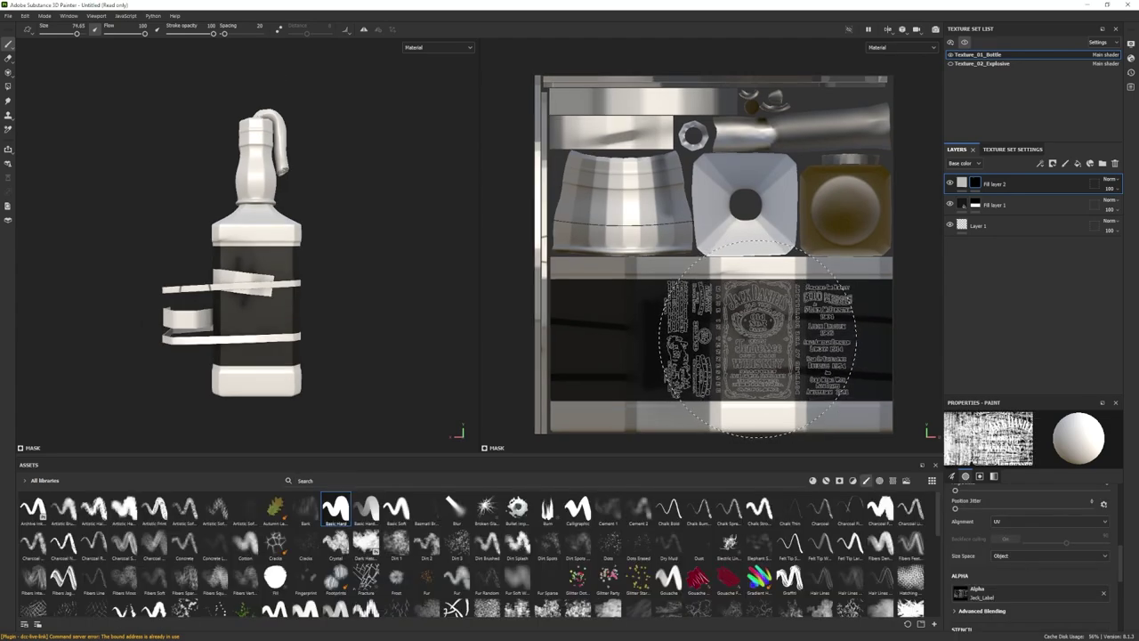
ctrl+right_drag(757, 340, 745, 340)
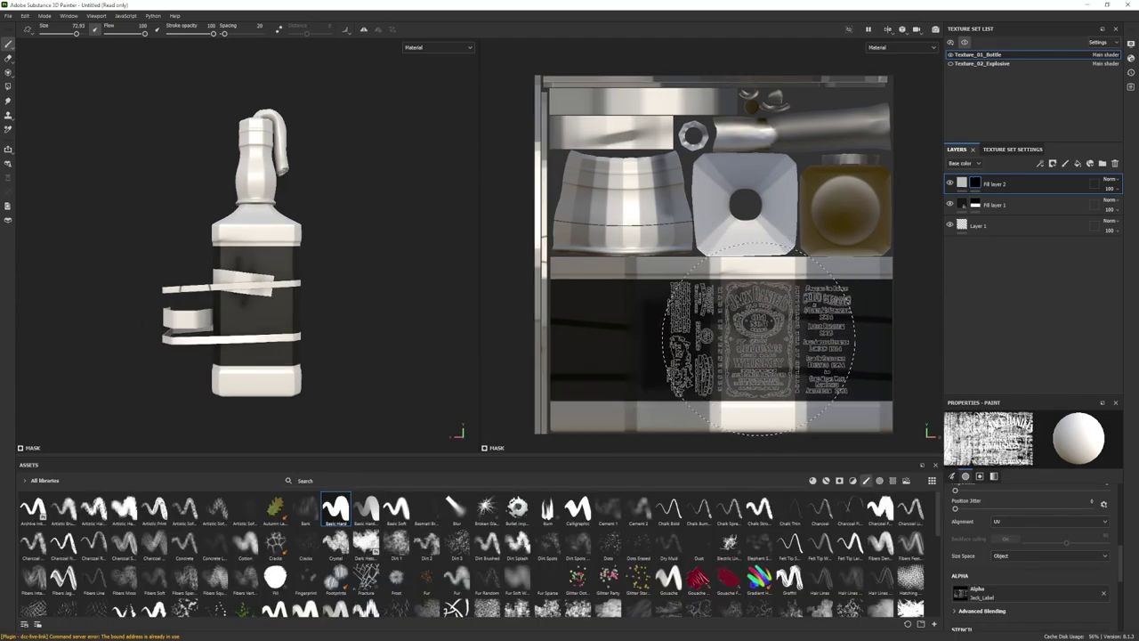
click(758, 339)
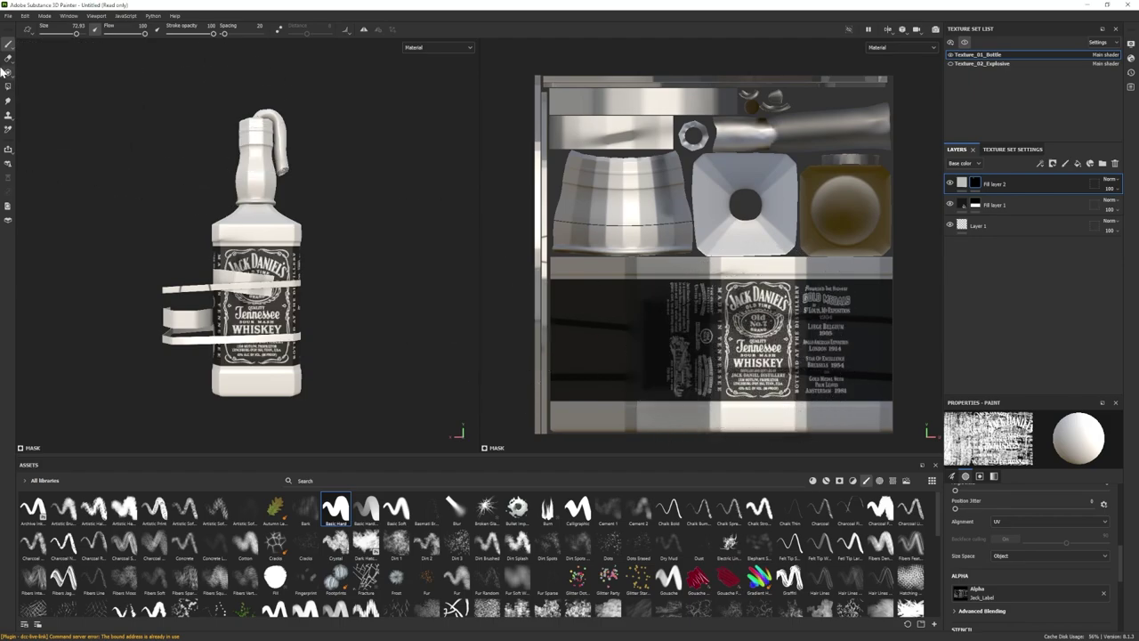
- Erase the lettering on both sides of the front label from the second fill layer's mask
click(8, 59)
mouse_move(356, 298)
alt+mouse_down()
mouse_move(341, 321)
mouse_move(307, 322)
alt+mouse_up()
drag(707, 389, 678, 298)
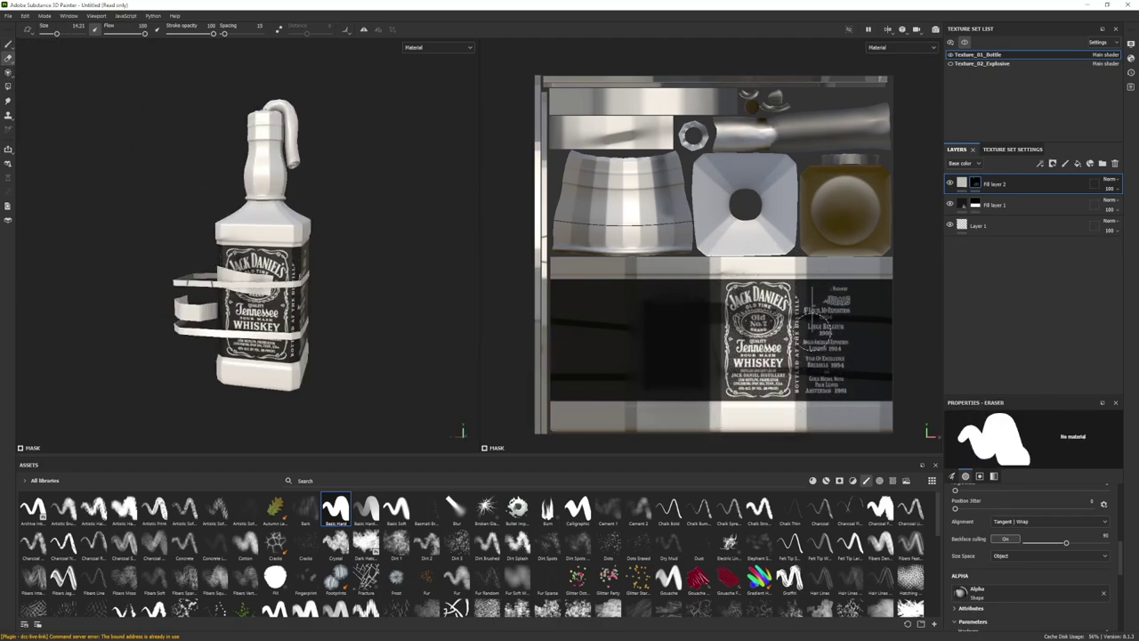
drag(812, 316, 830, 342)
- Add a third fill layer on top and give it a black mask
click(1077, 164)
right_click(1024, 183)
click(1037, 201)
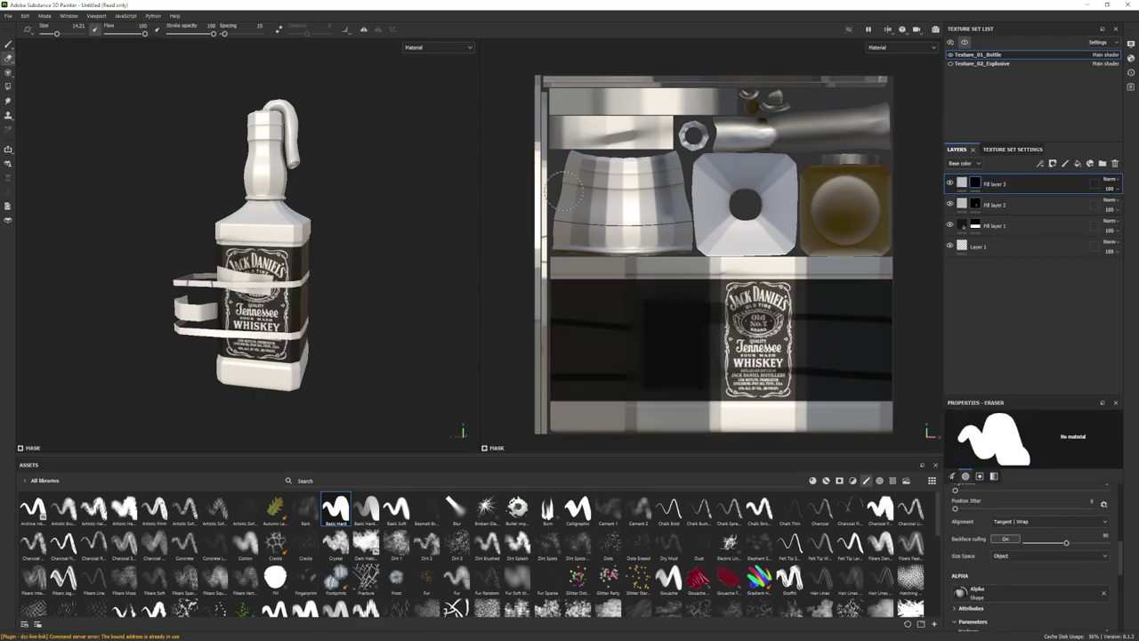
- Stamp Jack_Label into the third layer's mask at size about 69 and erase the surplus around the vertical distillery text
click(8, 43)
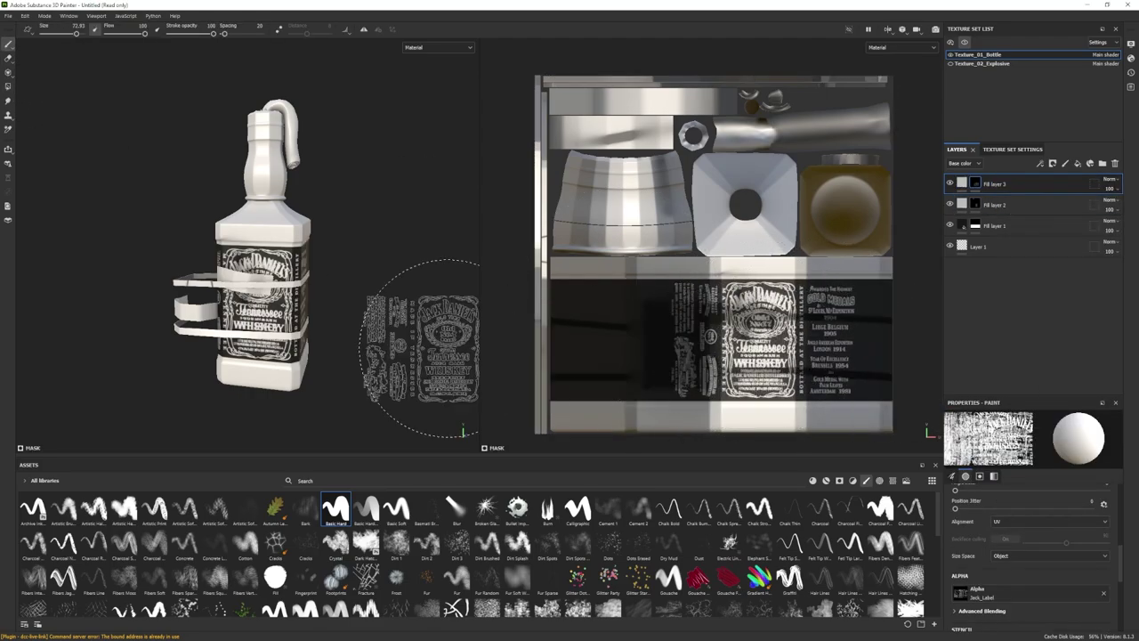
key(bracketleft)
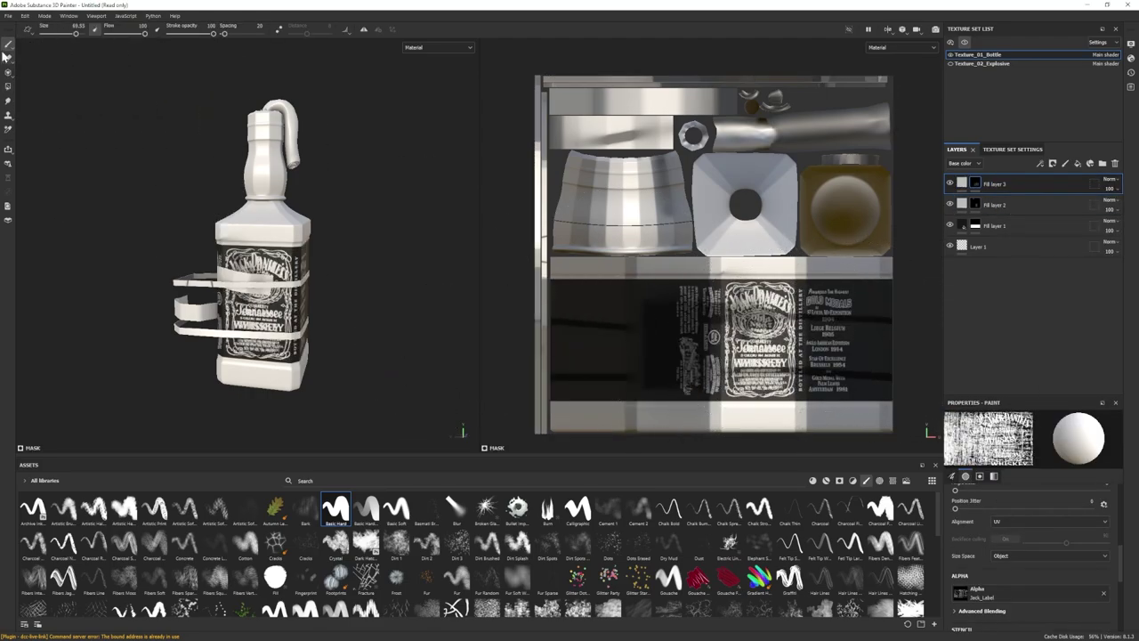
click(7, 57)
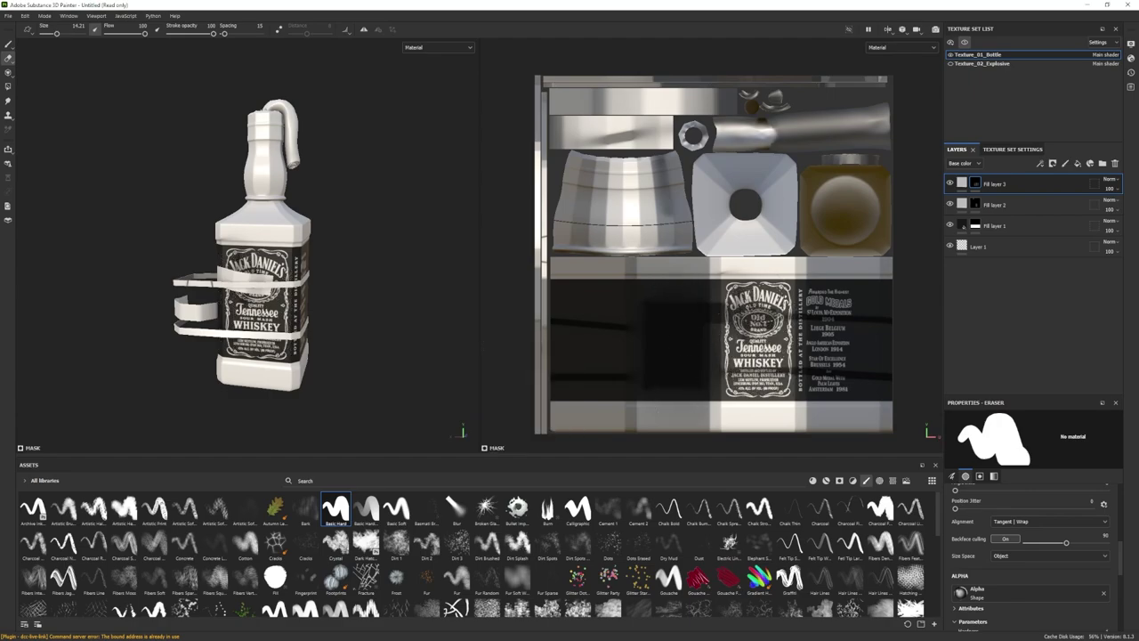
key(ctrl+z)
- Add a fourth fill layer on top and give it a black mask
click(1077, 163)
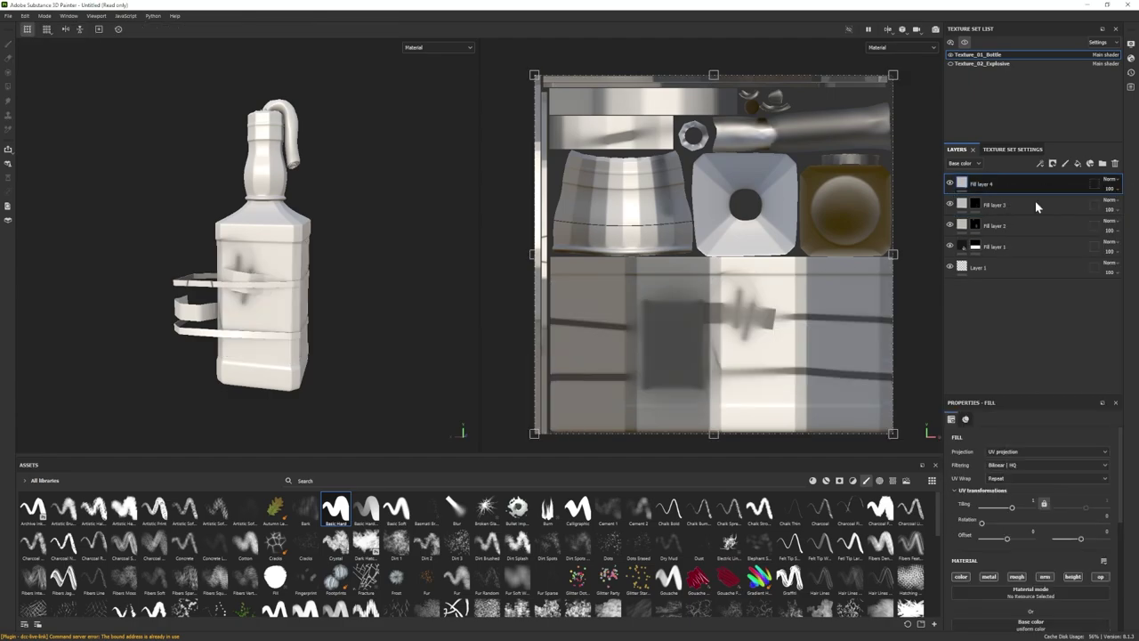
click(1036, 207)
- Try another Jack_Label stamp in the third fill layer's mask, then undo it
click(975, 205)
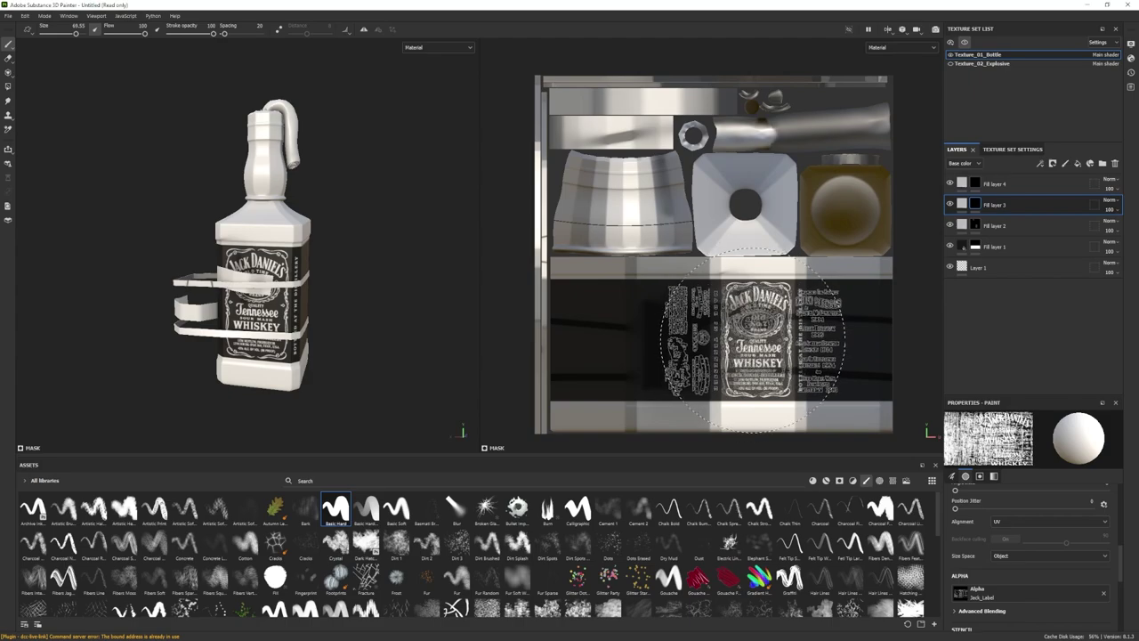
click(752, 341)
alt+drag(200, 198, 231, 192)
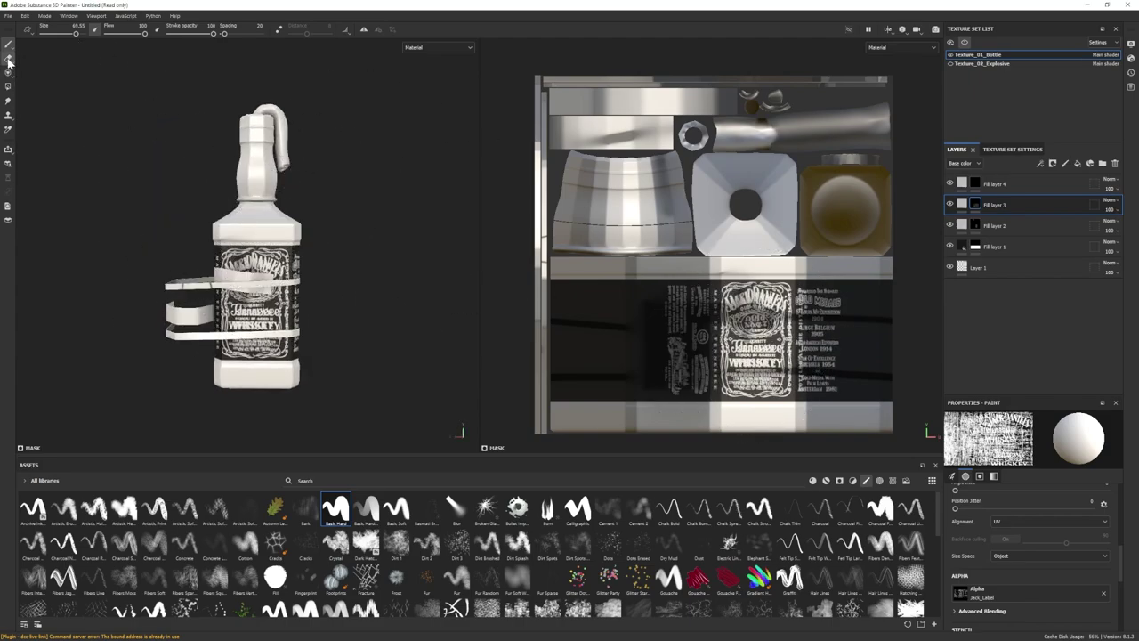
click(8, 60)
key(ctrl+z)
- Add a fifth fill layer above the fourth and give it a black mask
click(1025, 186)
click(1077, 165)
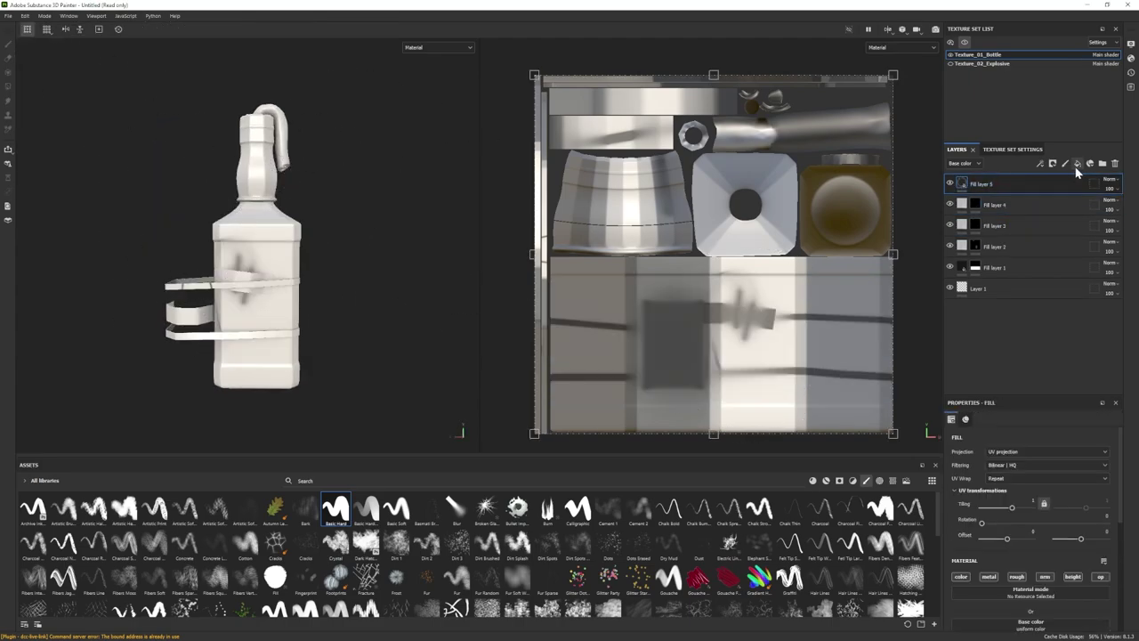
right_click(1004, 184)
click(1030, 197)
- Stamp Jack_Label into the fifth layer's mask and erase the surplus around the vertical Tennessee text beside the front label
click(8, 45)
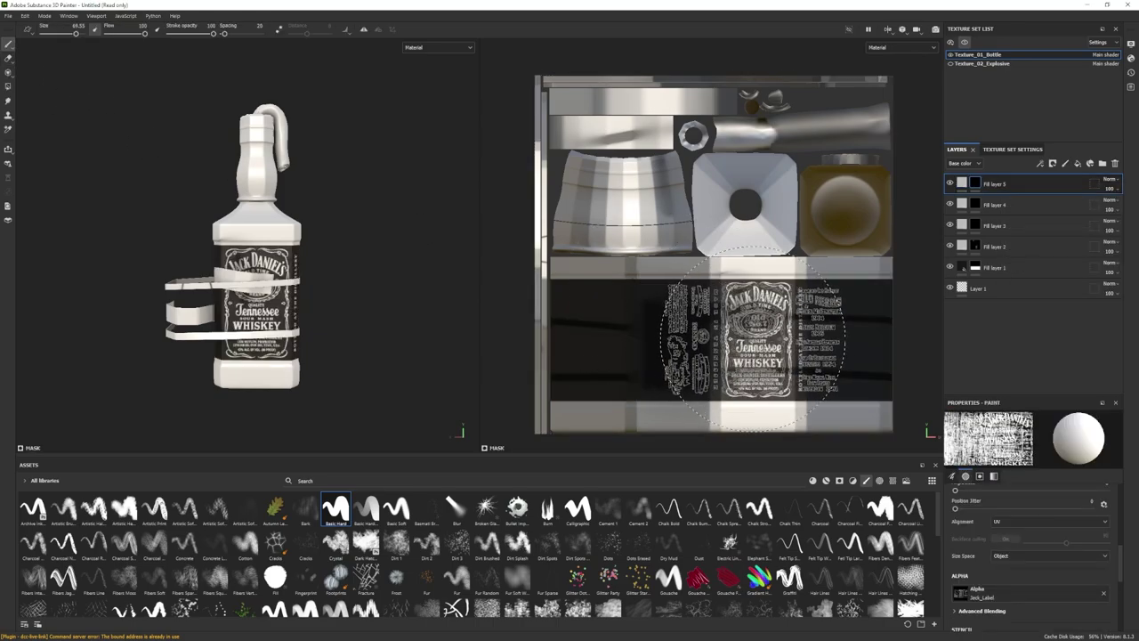
click(753, 339)
click(8, 58)
mouse_move(693, 294)
mouse_down()
mouse_move(679, 296)
mouse_move(674, 381)
mouse_move(739, 298)
mouse_move(838, 305)
mouse_move(814, 391)
mouse_up()
- Add a sixth fill layer at the top of the stack and give it a black mask
click(1078, 164)
right_click(1004, 185)
click(1031, 198)
- Try stamping the Jack_Label lettering into the sixth fill layer's mask, then undo the stamp
click(8, 45)
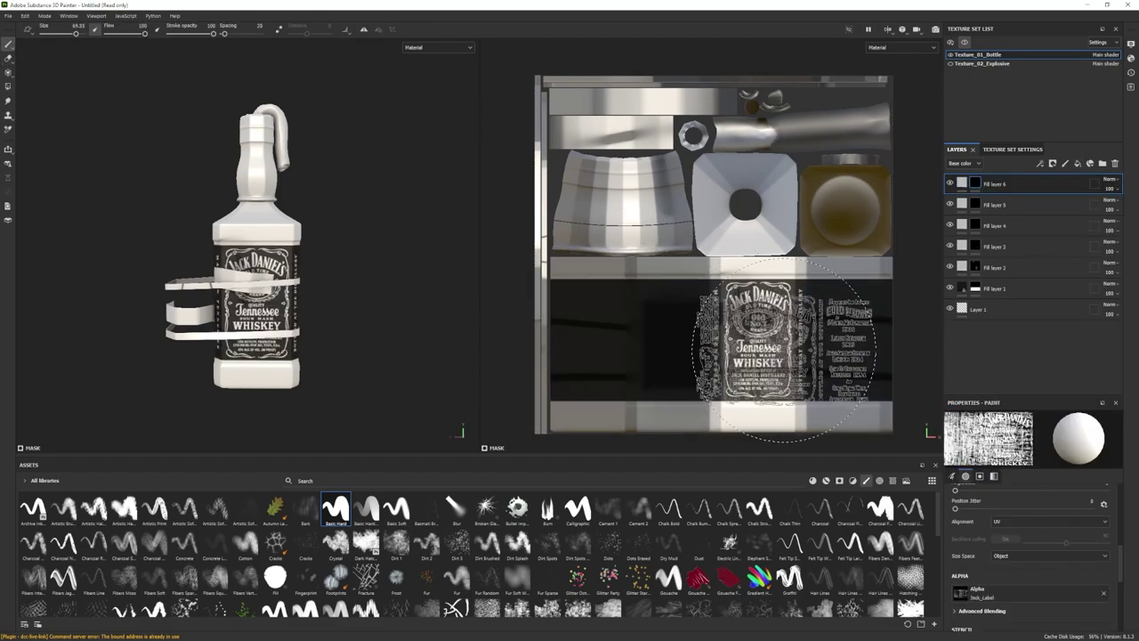
click(769, 340)
alt+drag(294, 325, 143, 299)
key(ctrl+z)
- Remove the bottle's back face and the adjoining corner strips from the dark label layer's mask using Polygon Fill with color 0
click(976, 287)
click(8, 86)
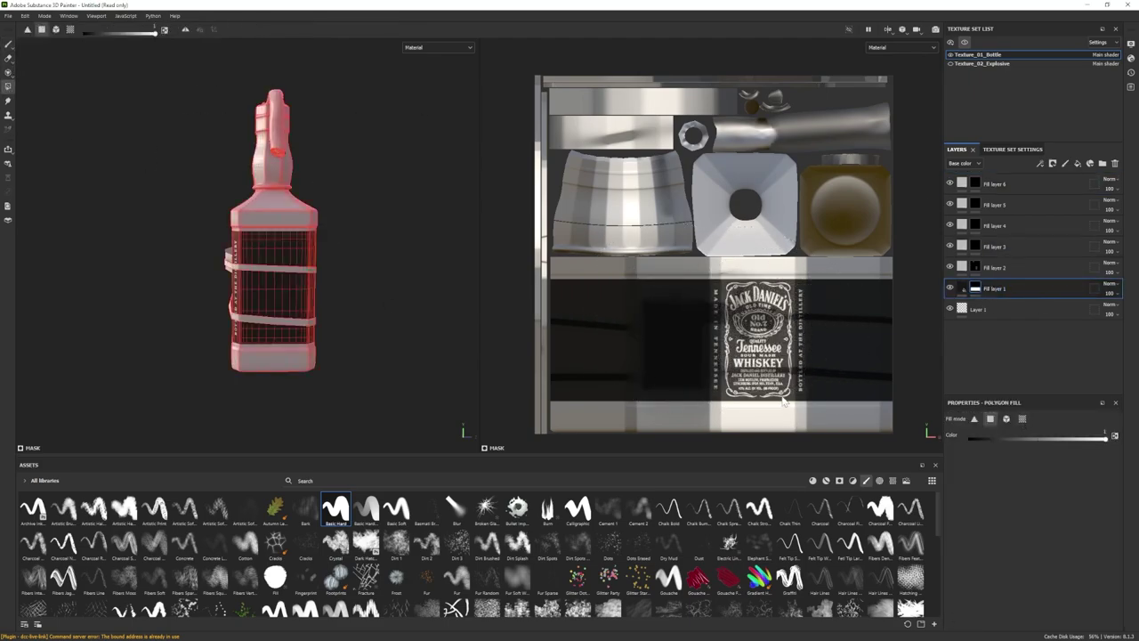
alt+drag(379, 285, 337, 279)
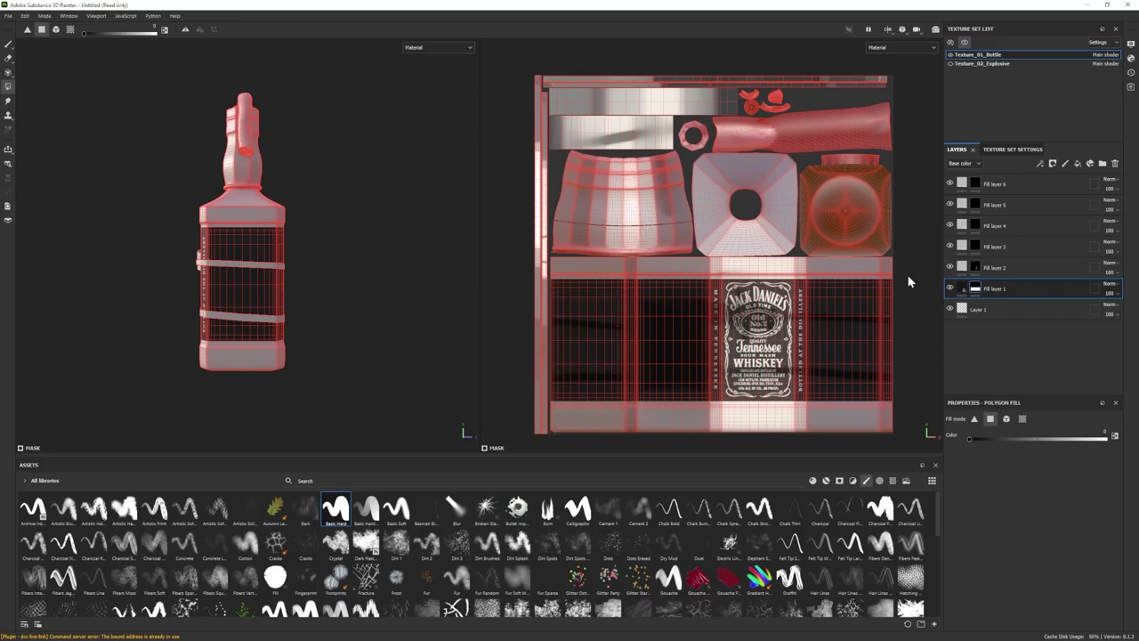
drag(309, 237, 112, 311)
drag(166, 173, 217, 403)
alt+drag(369, 347, 218, 307)
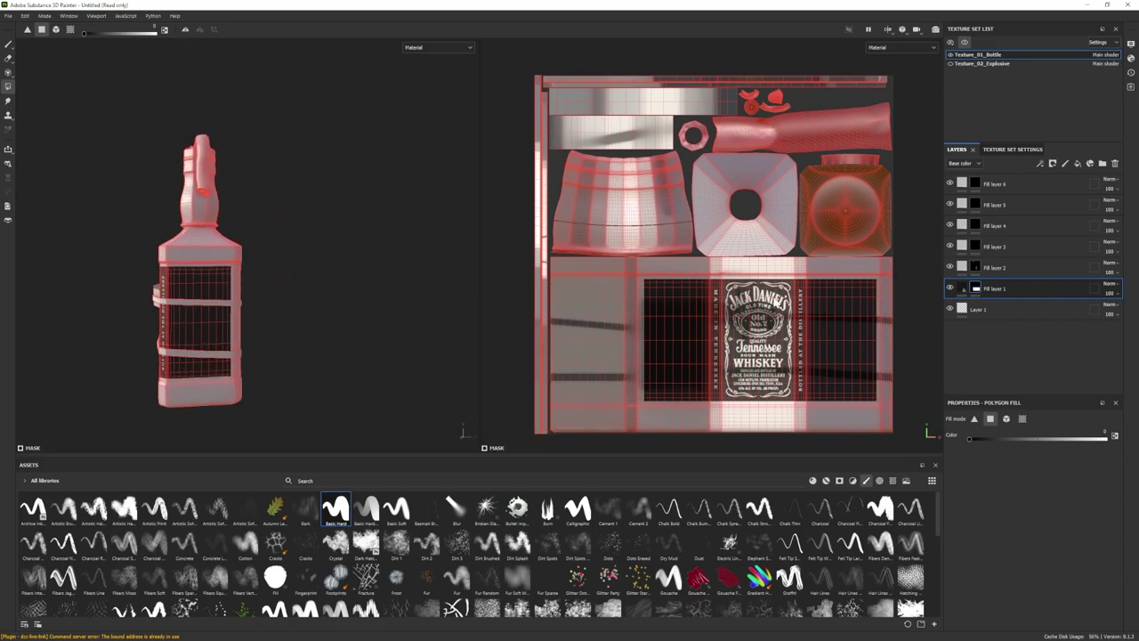
drag(899, 270, 877, 409)
alt+drag(329, 309, 339, 265)
- Move the fourth fill layer above the fifth in the layer stack
click(975, 184)
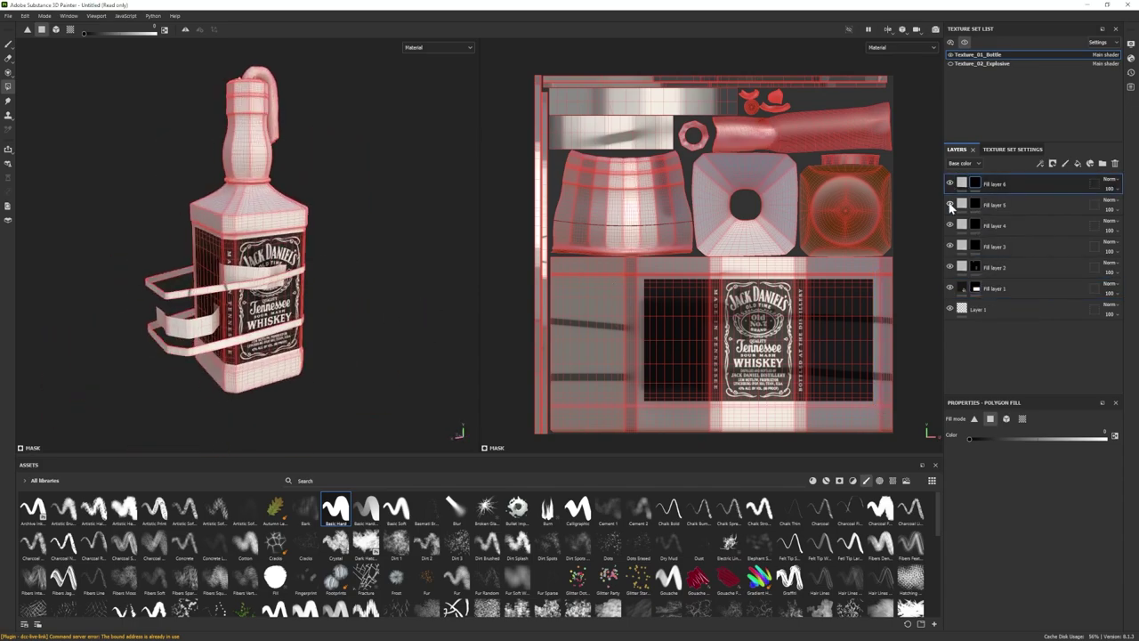
click(950, 227)
drag(988, 226, 985, 195)
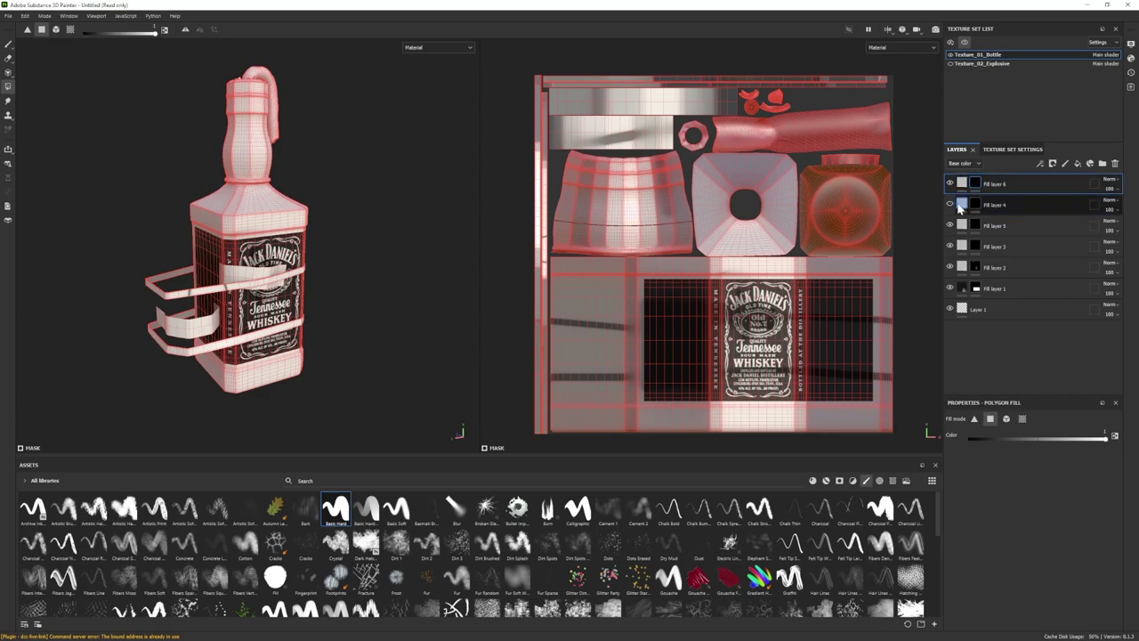
- Stamp Jack_Label into the fourth layer's mask with its awards text on the side panel, and erase the surplus lettering
click(8, 44)
click(777, 341)
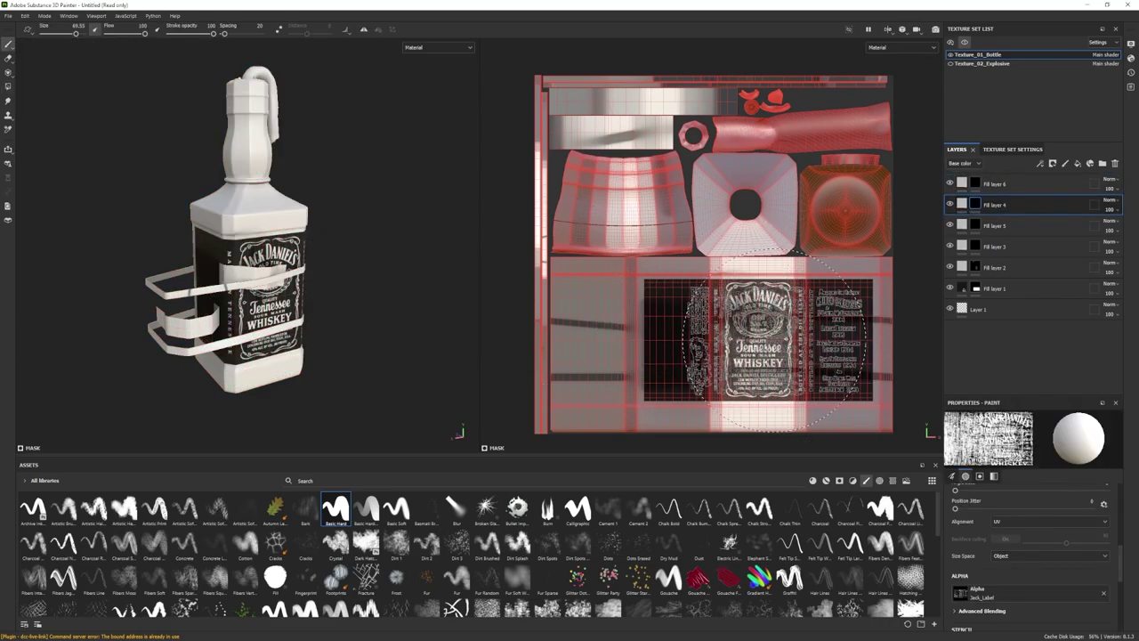
alt+drag(355, 307, 194, 302)
click(8, 59)
mouse_move(803, 297)
mouse_down()
mouse_move(786, 398)
mouse_move(752, 342)
mouse_move(737, 275)
mouse_up()
alt+drag(383, 293, 432, 295)
- Stamp Jack_Label into the sixth fill layer's mask with its small-print text on the remaining side panel, and erase the surplus lettering
click(976, 183)
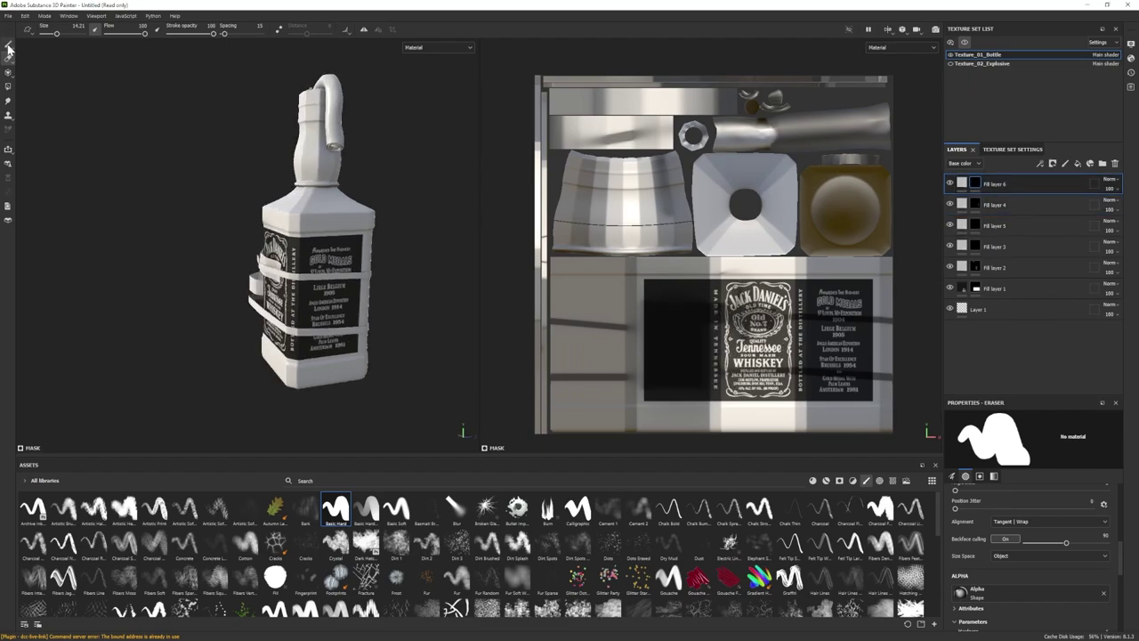
click(8, 45)
click(744, 342)
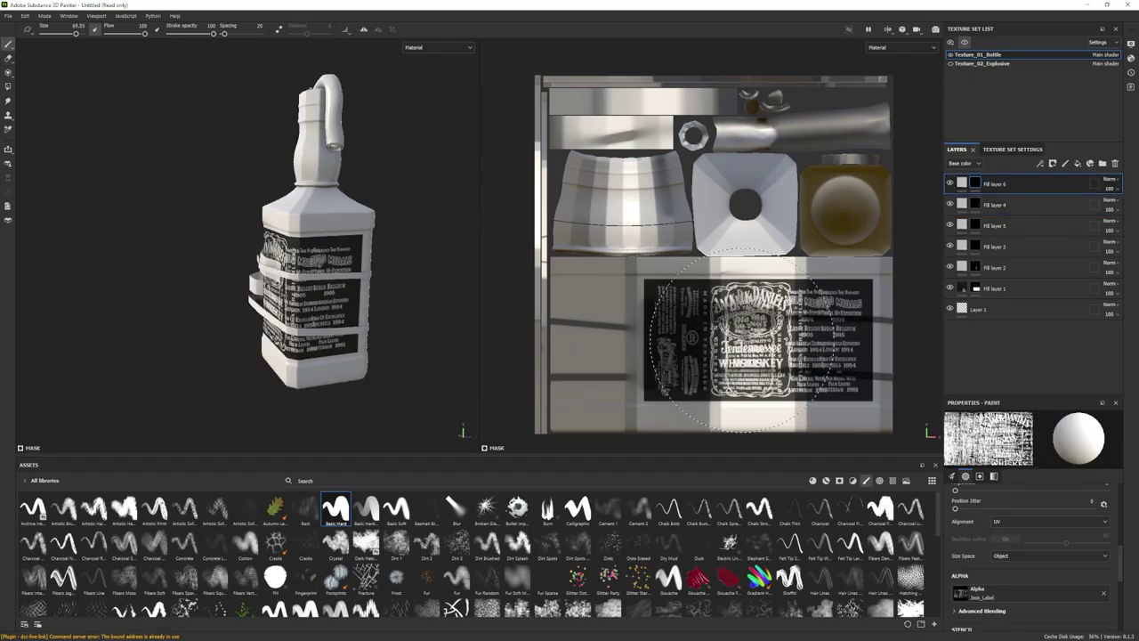
alt+drag(307, 340, 421, 345)
click(740, 337)
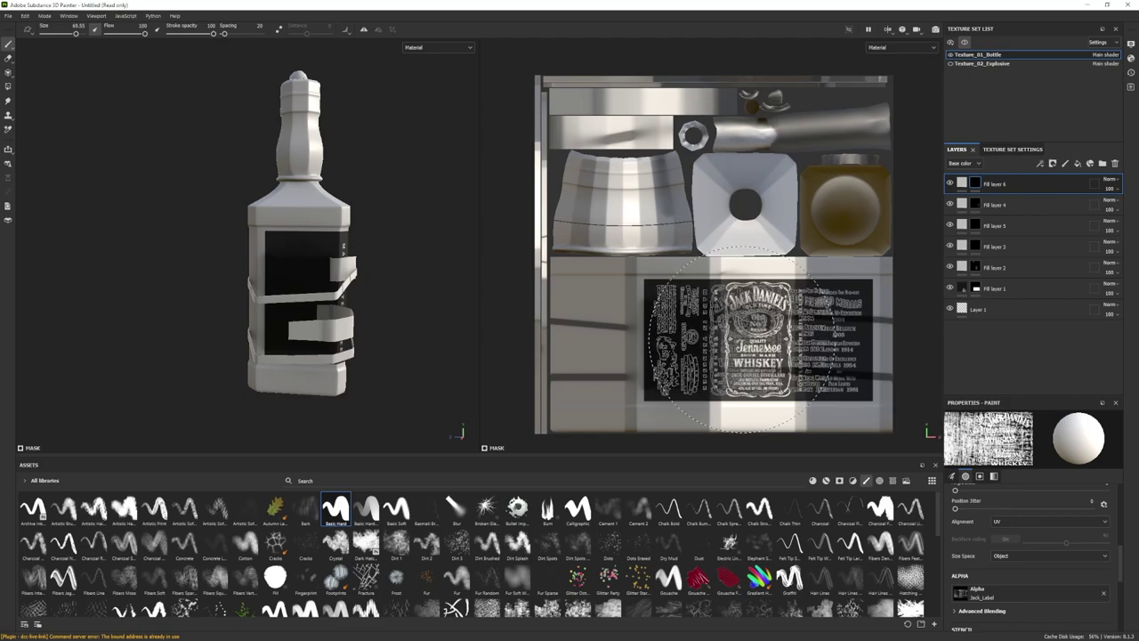
mouse_move(425, 313)
alt+mouse_down()
mouse_move(386, 292)
mouse_move(347, 307)
alt+mouse_up()
click(7, 59)
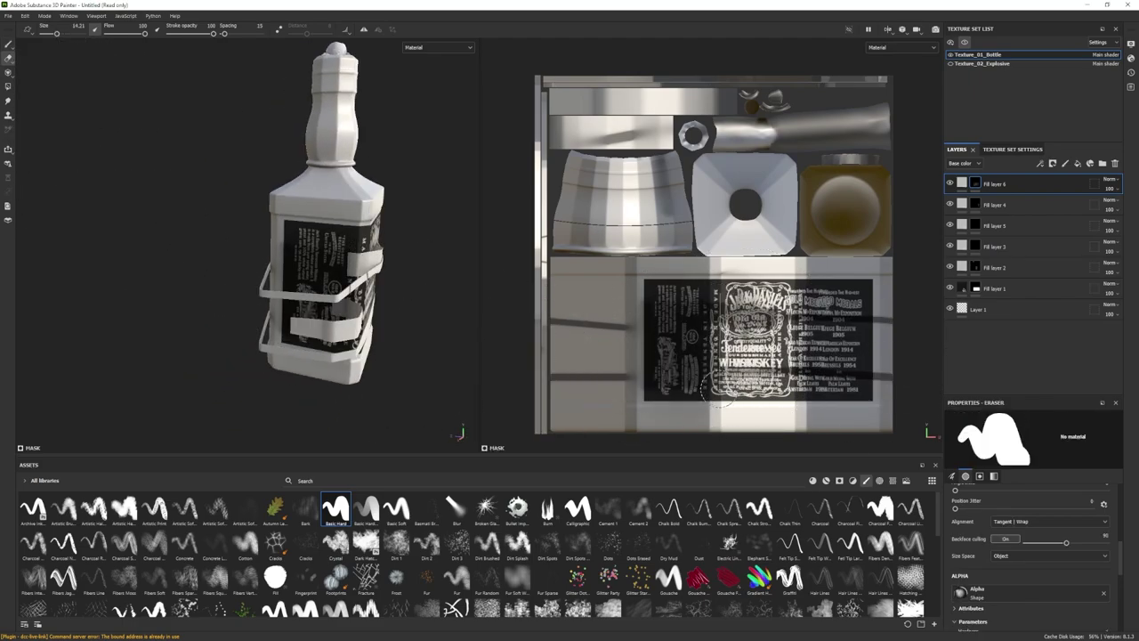
click(8, 44)
alt+drag(307, 267, 217, 279)
- Show the lettering fill layers 2 to 6 again and inspect the label around the bottle
click(976, 289)
click(8, 86)
alt+drag(275, 193, 199, 191)
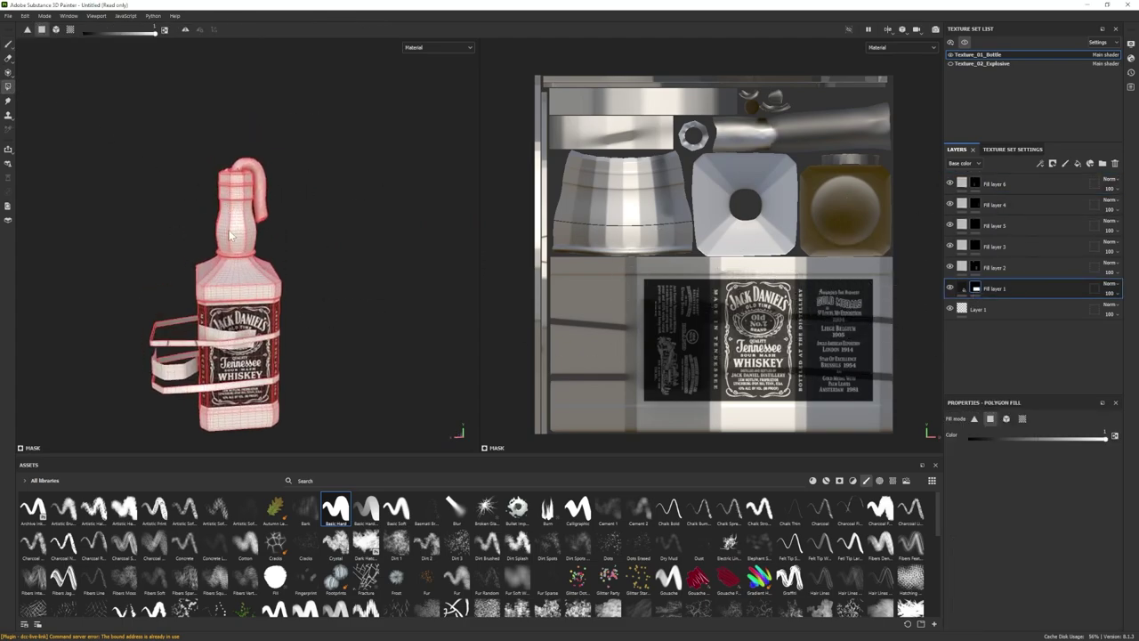
alt+drag(232, 236, 236, 198)
alt+drag(130, 254, 104, 255)
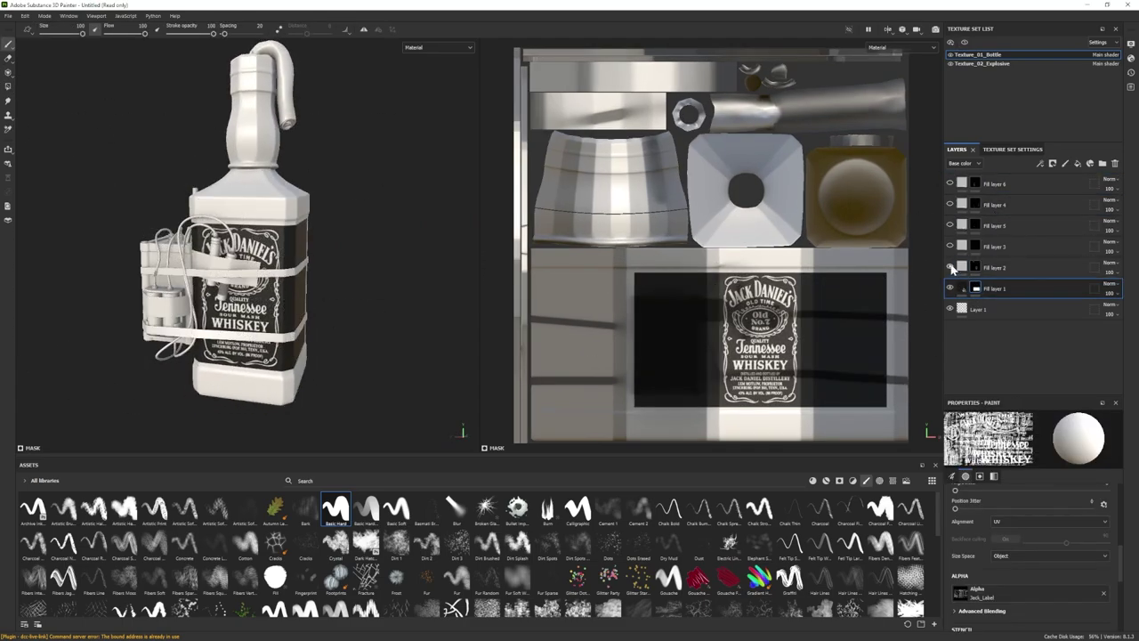
drag(951, 268, 950, 184)
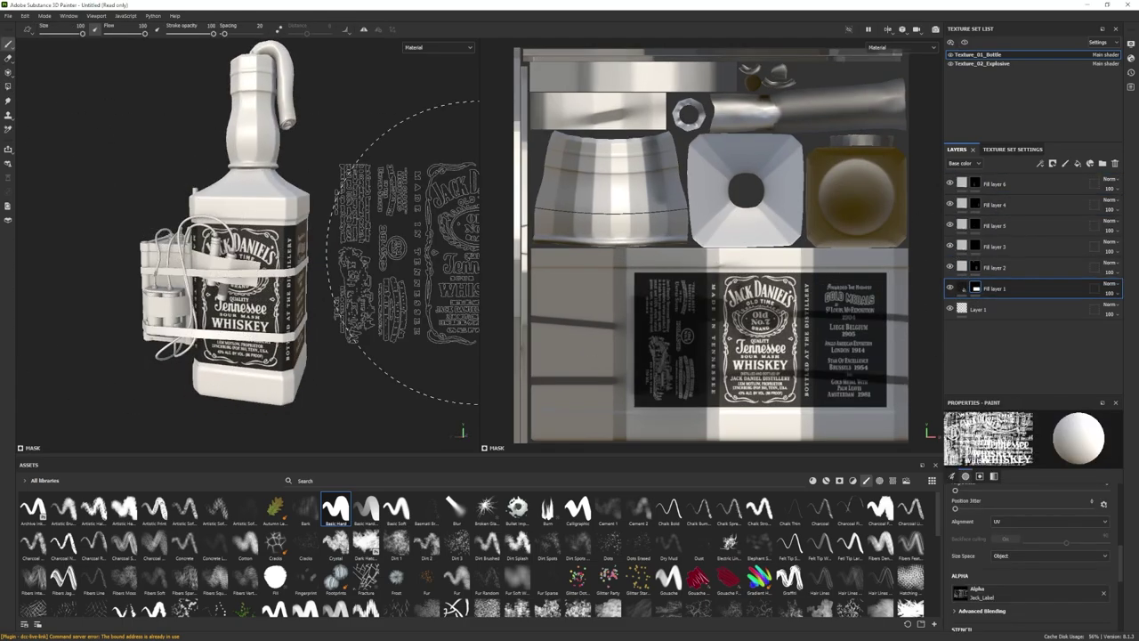
click(8, 44)
alt+drag(116, 173, 170, 215)
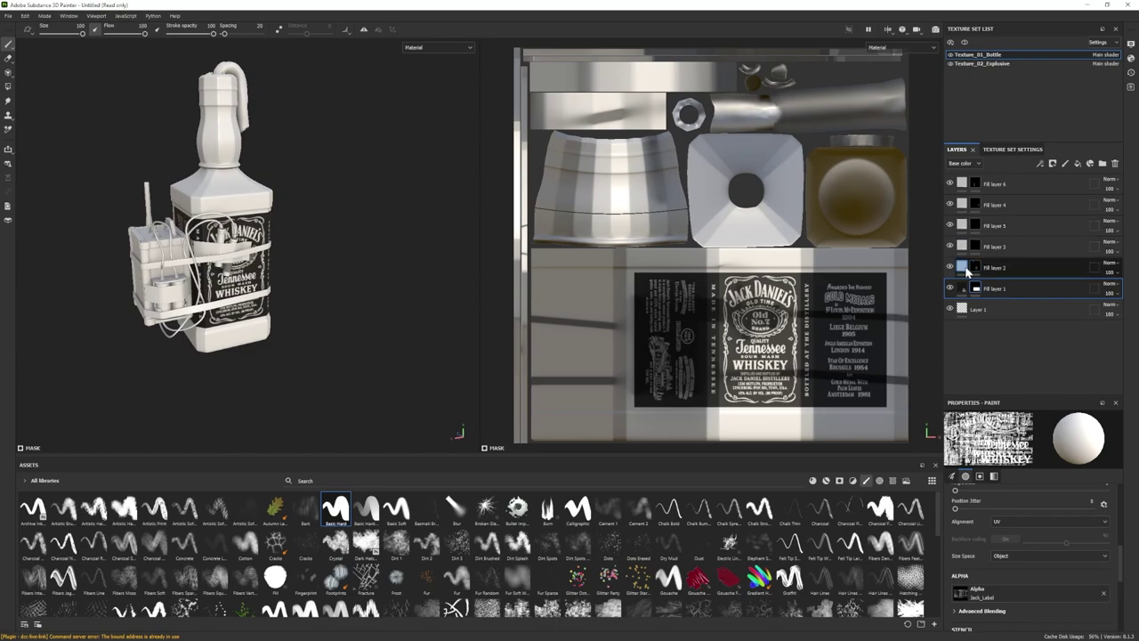
ctrl+right_drag(287, 234, 250, 233)
mouse_move(327, 268)
alt+mouse_down()
mouse_move(332, 294)
mouse_move(341, 291)
alt+mouse_up()
- Group fill layers 1 to 6 into a new folder and name it Label
click(1017, 188)
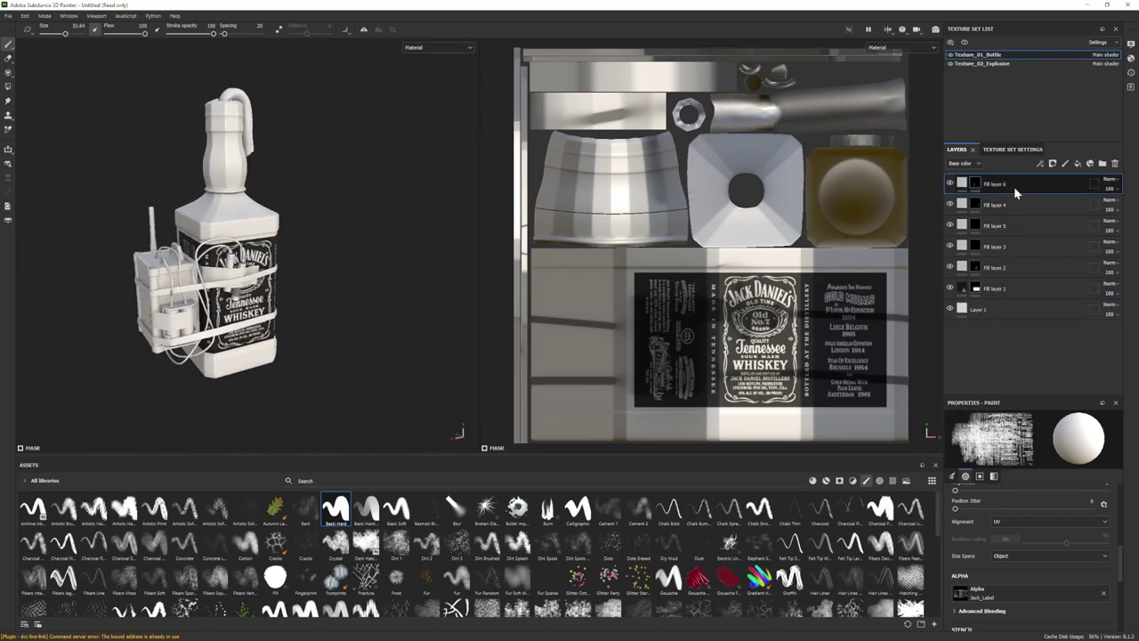
shift+click(1007, 289)
click(1102, 163)
click(1018, 205)
shift+click(996, 311)
drag(1025, 209, 1024, 185)
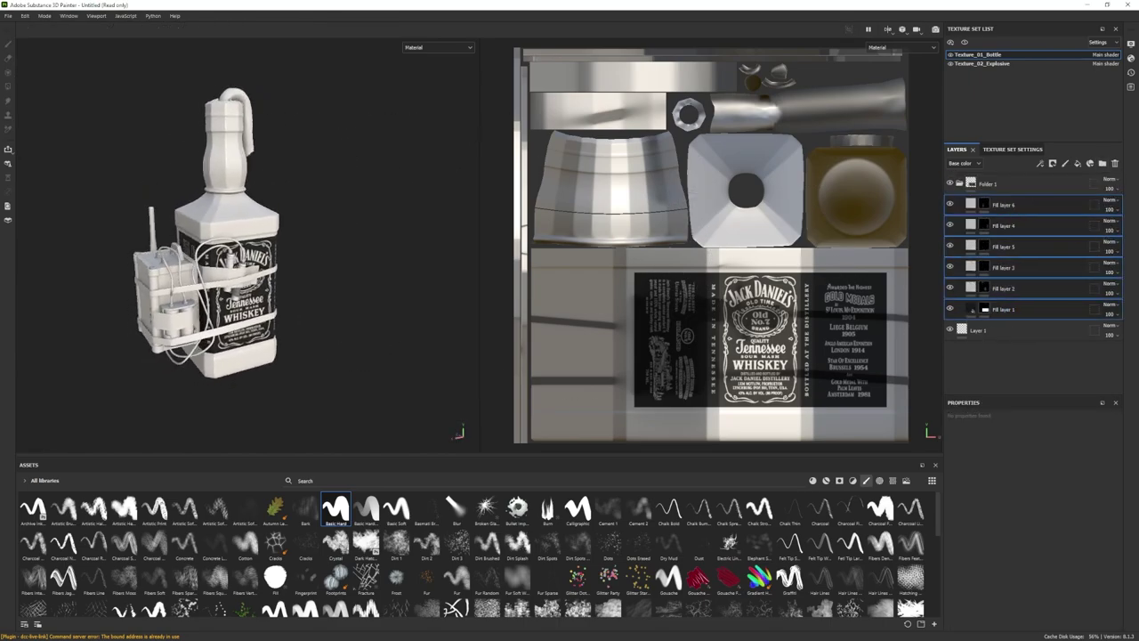
double_click(993, 185)
text(Label)
key(Return)
- Add the bottle's neck wrap and cap pieces to the dark label layer's mask using Polygon Fill in UV chunk mode
click(984, 309)
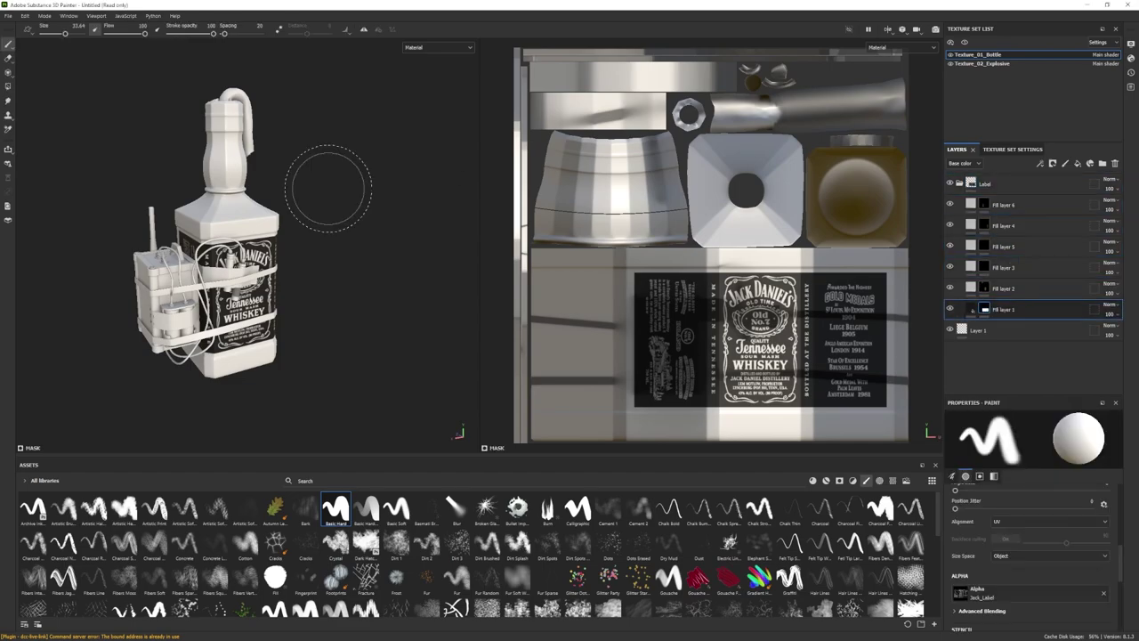
click(8, 87)
click(71, 30)
click(228, 120)
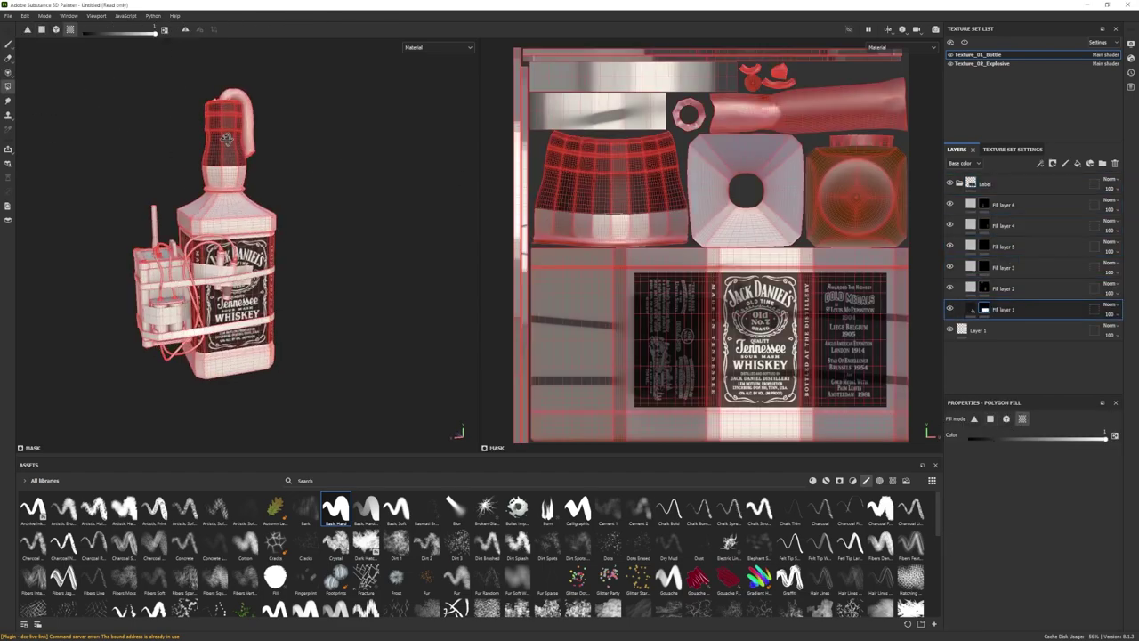
scroll(133, 249, up, 2)
mouse_move(133, 249)
alt+mouse_down()
mouse_move(350, 238)
mouse_move(267, 267)
alt+mouse_up()
click(238, 161)
scroll(239, 152, down, 2)
click(237, 133)
click(8, 44)
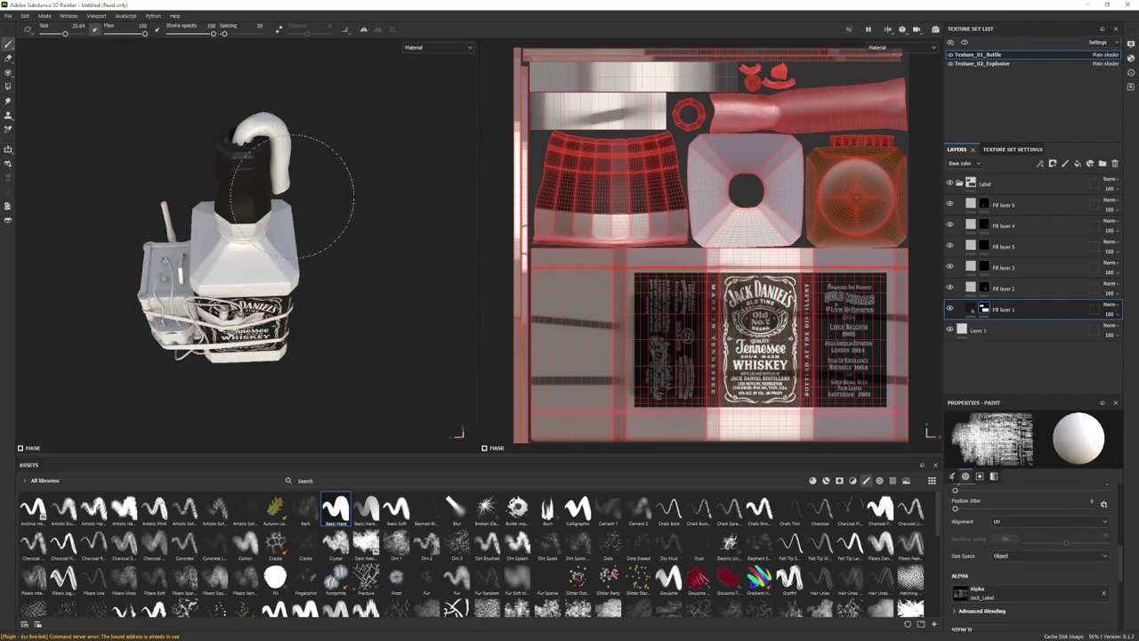
mouse_move(258, 204)
alt+mouse_down()
mouse_move(204, 205)
mouse_move(445, 229)
mouse_move(291, 192)
mouse_move(277, 276)
mouse_move(286, 199)
alt+mouse_up()
scroll(189, 198, down, 1)
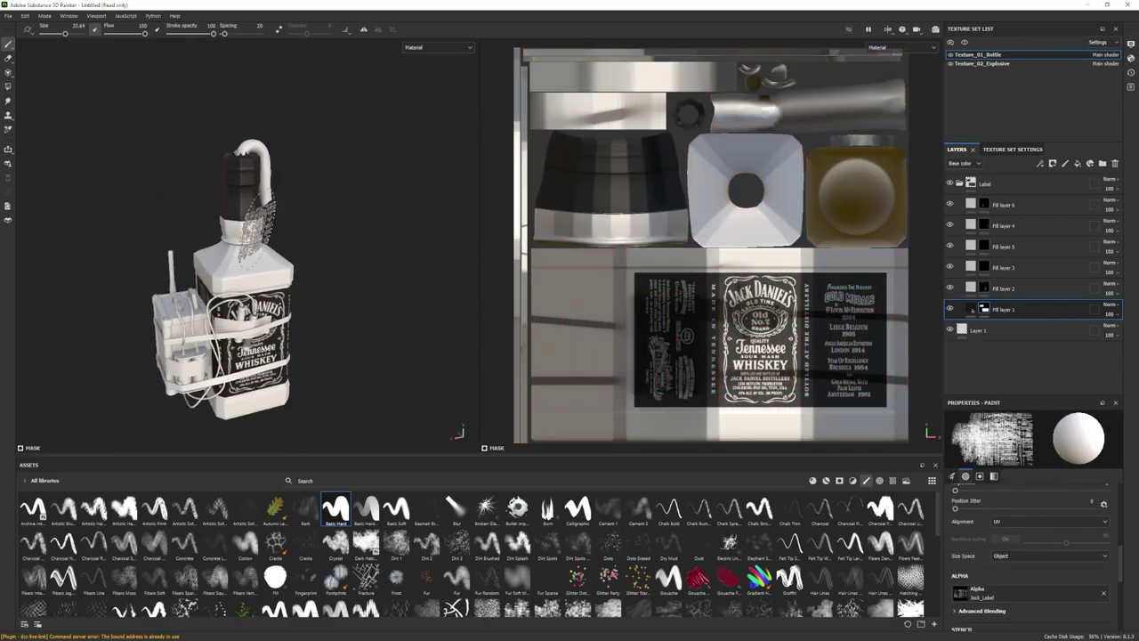
scroll(286, 250, up, 1)
click(8, 87)
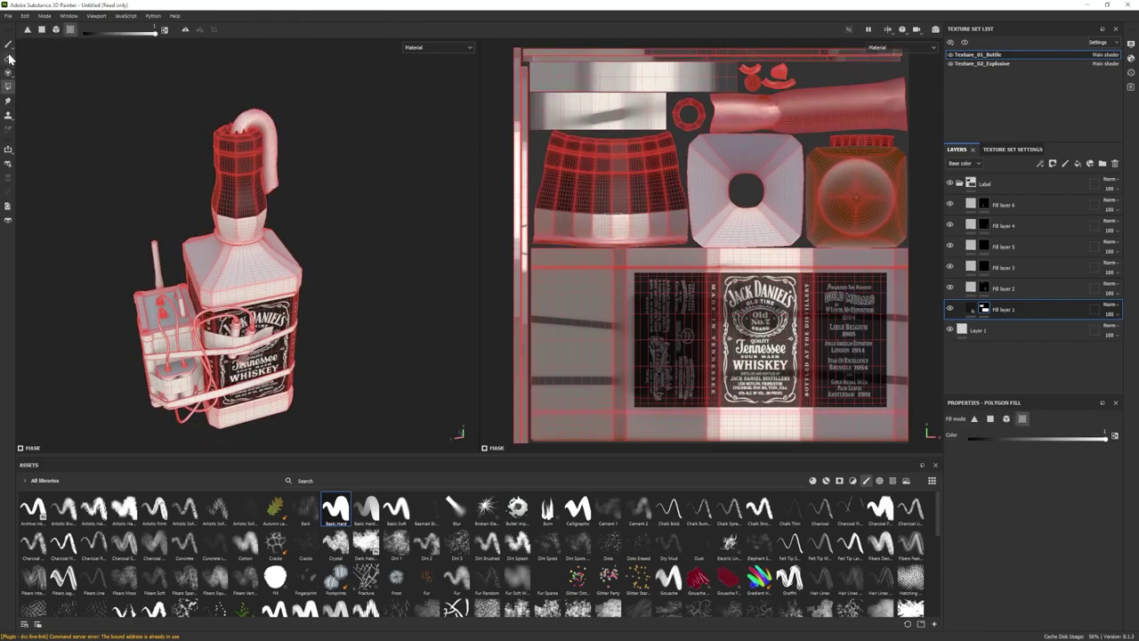
click(8, 44)
alt+drag(238, 261, 243, 231)
scroll(244, 231, down, 1)
- Add a new fill layer with a black mask at the top of the Label folder
click(1016, 205)
click(1078, 164)
click(1053, 164)
click(1072, 184)
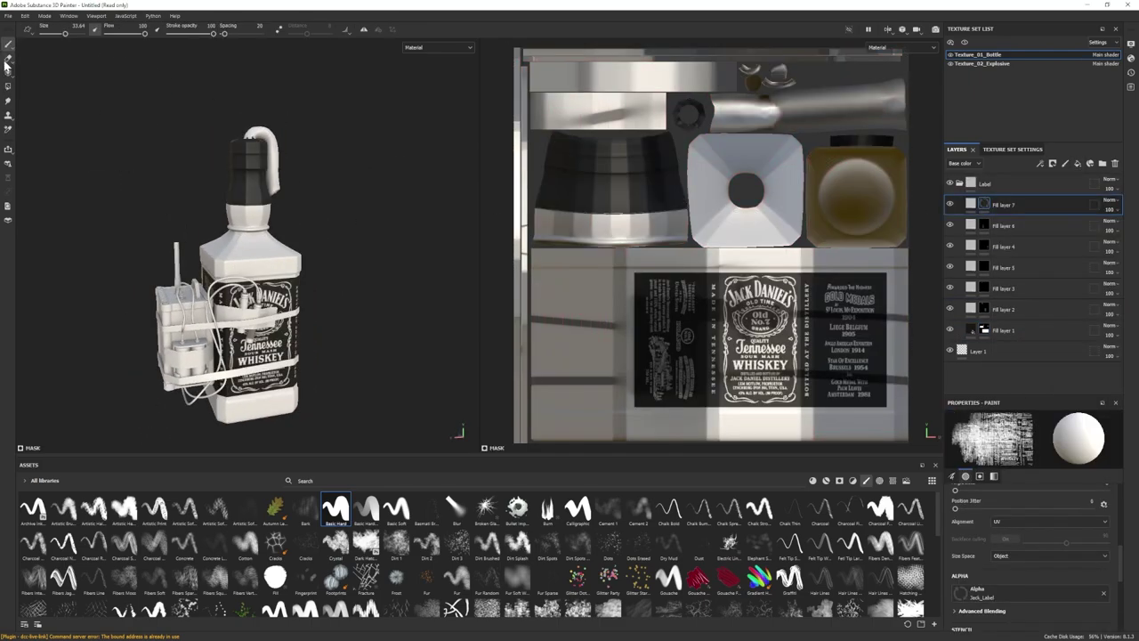
- Stamp Jack_Label onto the dark neck wrap in the seventh fill layer's mask at brush size 46.24
click(8, 86)
click(8, 44)
alt+middle_drag(249, 244, 249, 287)
scroll(249, 286, up, 2)
alt+drag(249, 287, 229, 283)
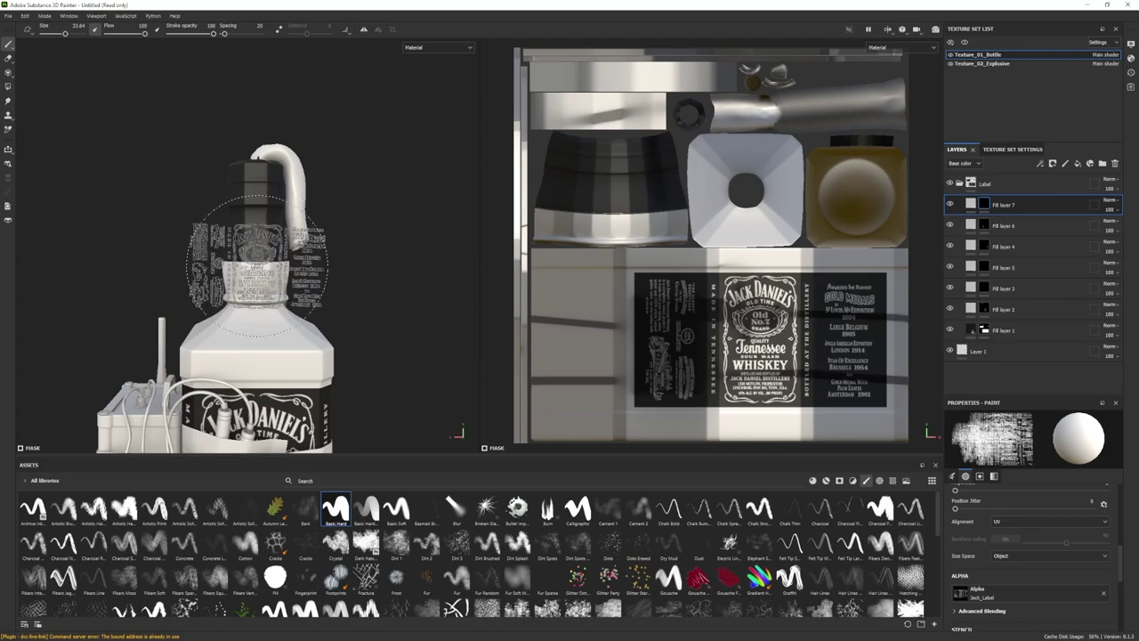
mouse_move(256, 260)
ctrl+right_down()
mouse_move(302, 261)
mouse_move(218, 249)
ctrl+right_up()
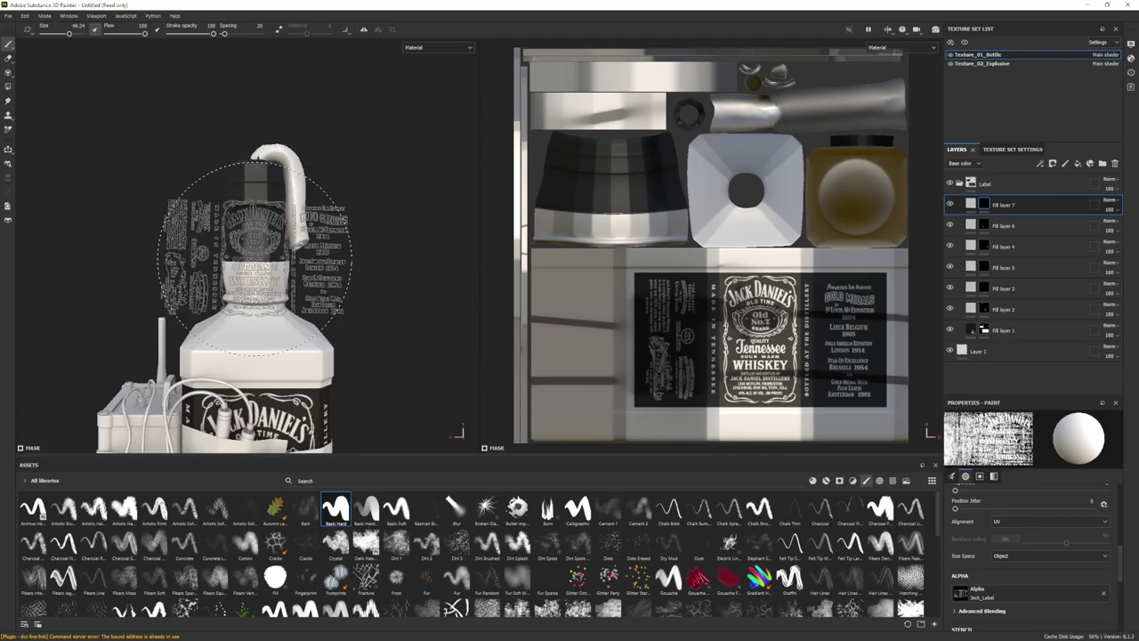
click(255, 254)
alt+drag(372, 316, 380, 308)
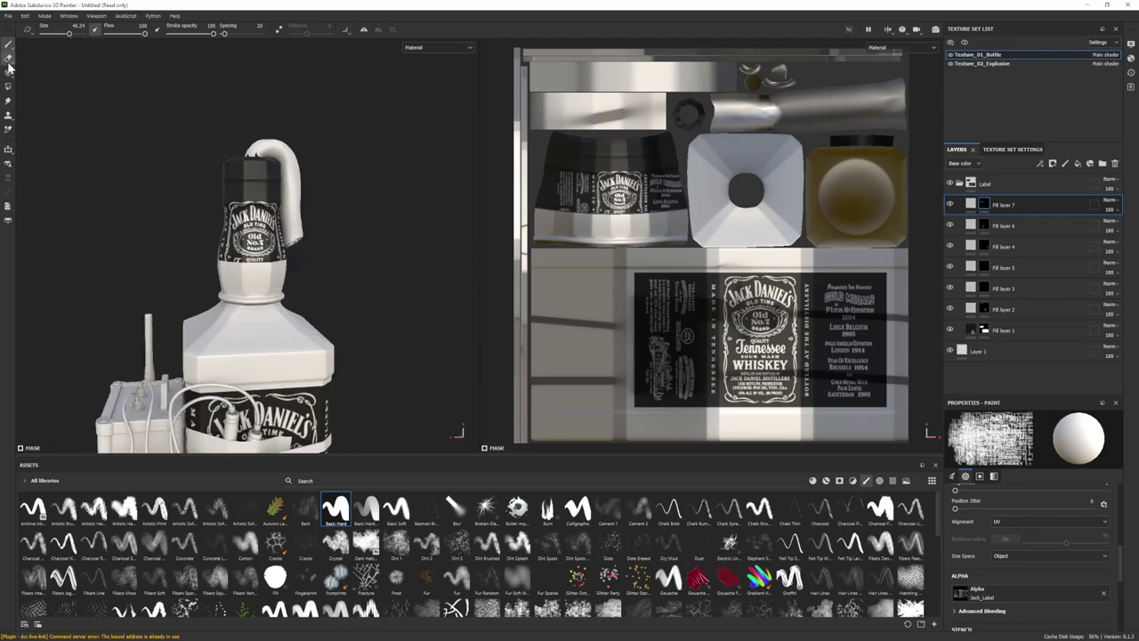
- Erase the Jack Daniel's heading above the Old No.7 emblem on the neck wrap with the Basic Hard brush
click(8, 59)
click(337, 518)
click(336, 514)
scroll(570, 160, up, 4)
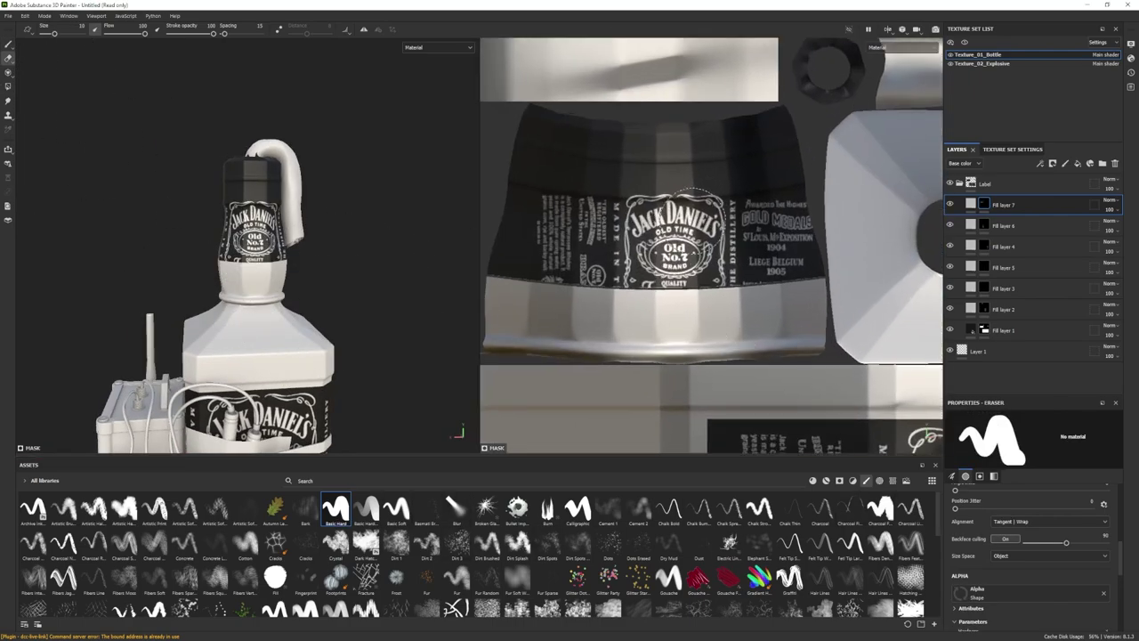
mouse_move(661, 222)
ctrl+right_down()
mouse_move(639, 223)
mouse_move(680, 225)
mouse_move(651, 227)
ctrl+right_up()
click(660, 226)
scroll(651, 231, up, 4)
mouse_move(710, 222)
mouse_down()
mouse_move(744, 225)
mouse_move(737, 201)
mouse_move(816, 231)
mouse_move(820, 189)
mouse_up()
mouse_move(639, 224)
mouse_down()
mouse_move(592, 254)
mouse_move(592, 294)
mouse_up()
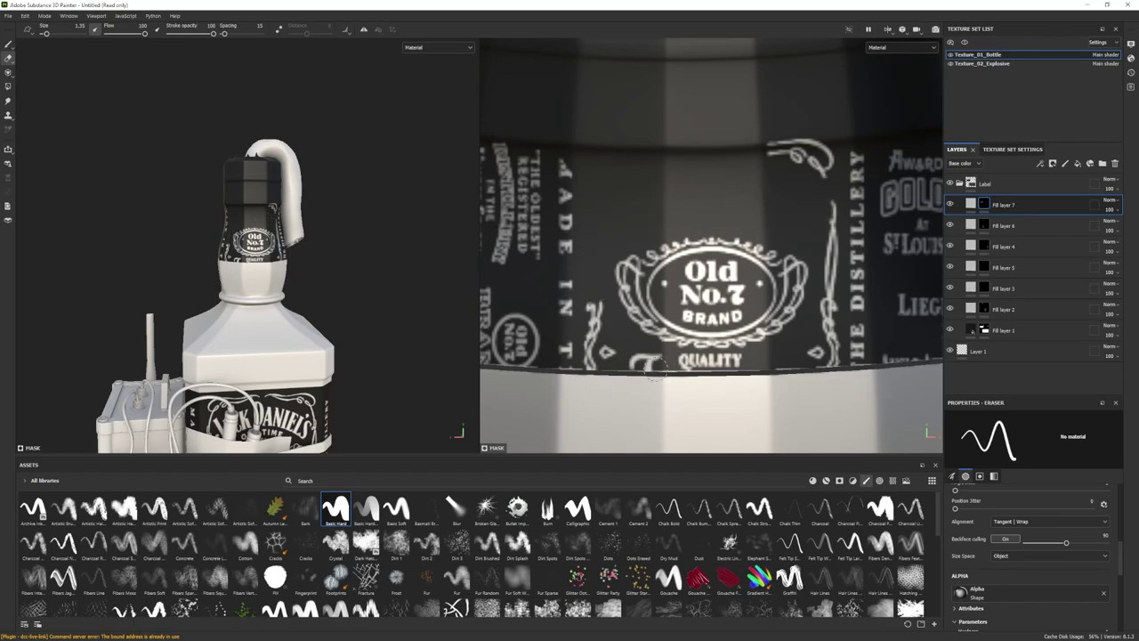
- Erase the Quality line, the ornamental borders and the vertical side text around the neck wrap's Old No.7 emblem
drag(679, 364, 740, 360)
mouse_move(813, 353)
mouse_down()
mouse_move(832, 354)
mouse_move(835, 207)
mouse_up()
mouse_move(637, 363)
mouse_down()
mouse_move(590, 356)
mouse_move(594, 306)
mouse_up()
drag(566, 361, 564, 165)
mouse_move(773, 147)
mouse_down()
mouse_move(828, 169)
mouse_move(858, 361)
mouse_up()
- Erase the leftover awards and small-print text on the neck wrap with a larger eraser, leaving only the Old No.7 emblem
scroll(712, 326, down, 5)
ctrl+right_drag(808, 260, 841, 263)
drag(776, 279, 799, 306)
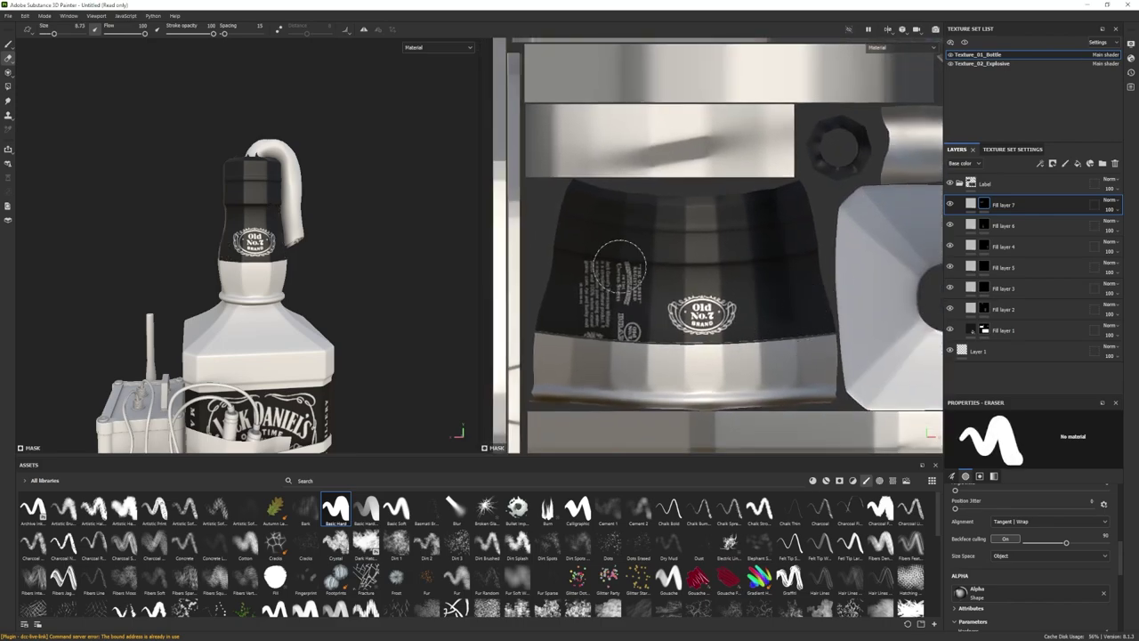
drag(621, 266, 592, 260)
key(1)
scroll(267, 349, down, 5)
alt+drag(267, 349, 384, 357)
scroll(386, 357, up, 3)
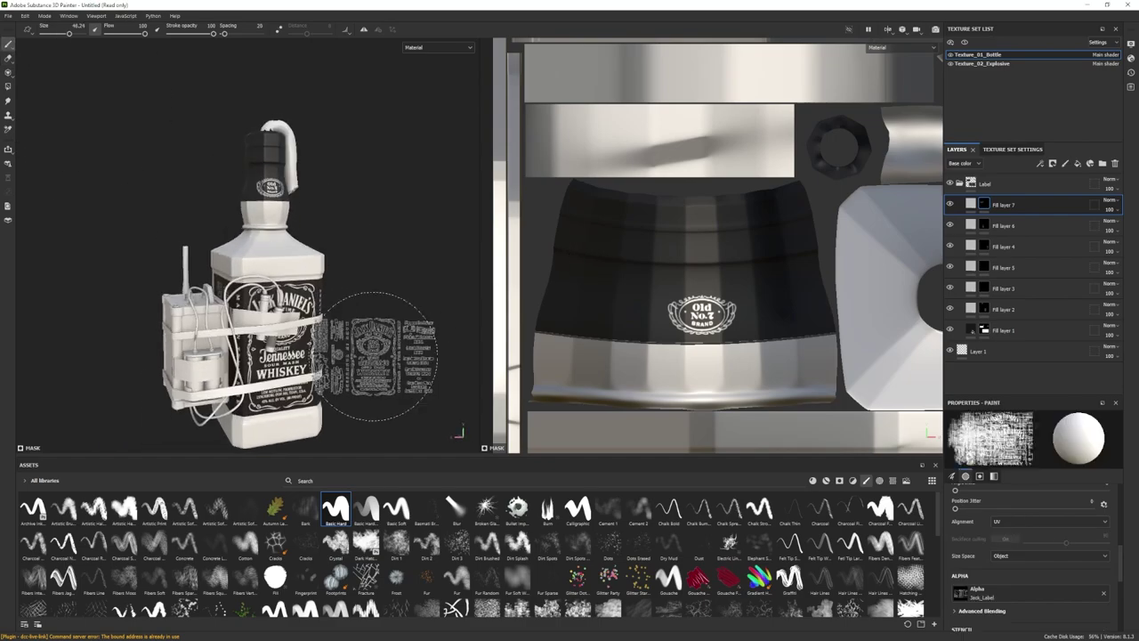
- Set the dark label layer's metallic to about 0.64 and its roughness to about 0.33
click(1003, 330)
scroll(1020, 551, down, 3)
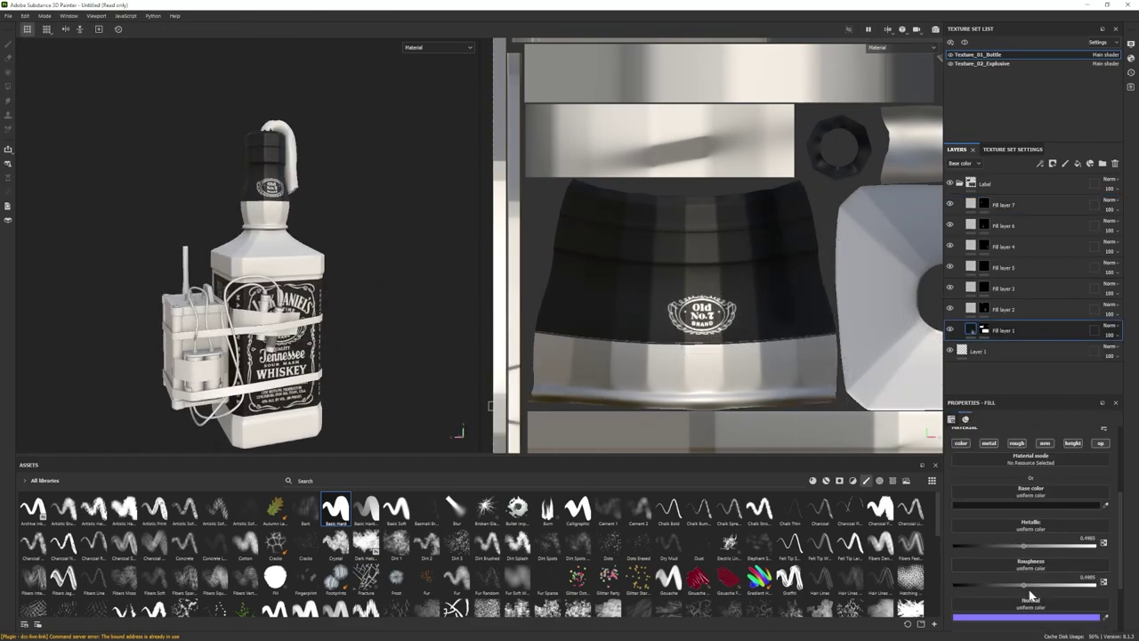
drag(1024, 586, 1012, 585)
drag(1024, 545, 1046, 545)
alt+drag(375, 377, 377, 354)
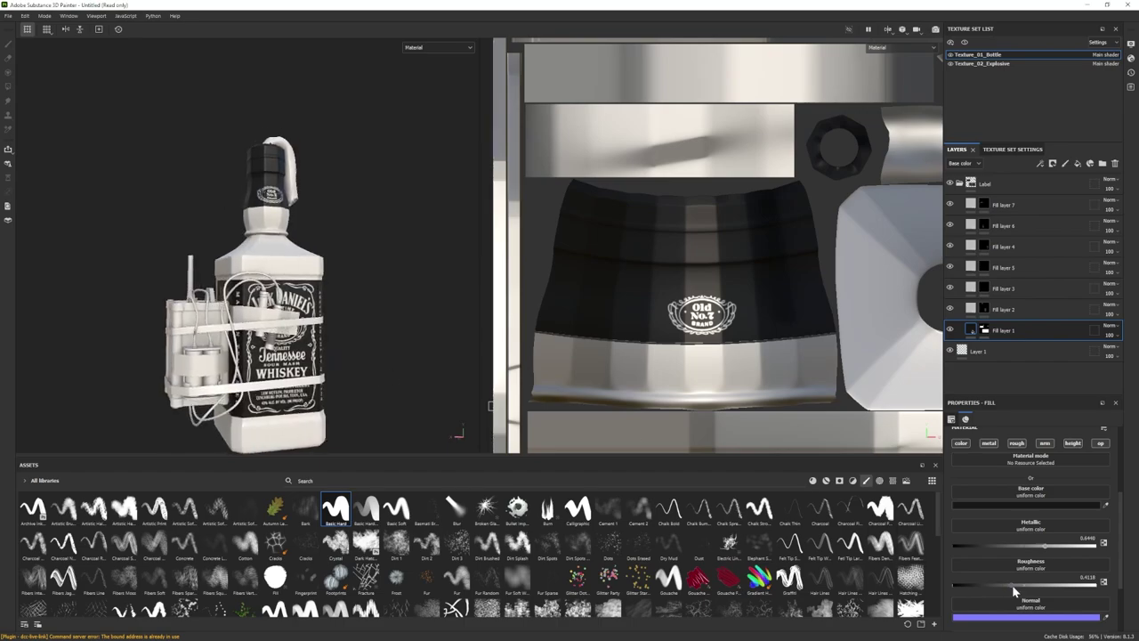
drag(1013, 585, 996, 589)
alt+drag(363, 357, 343, 345)
drag(995, 587, 985, 586)
alt+drag(307, 311, 345, 349)
drag(985, 585, 1001, 585)
alt+drag(334, 334, 298, 356)
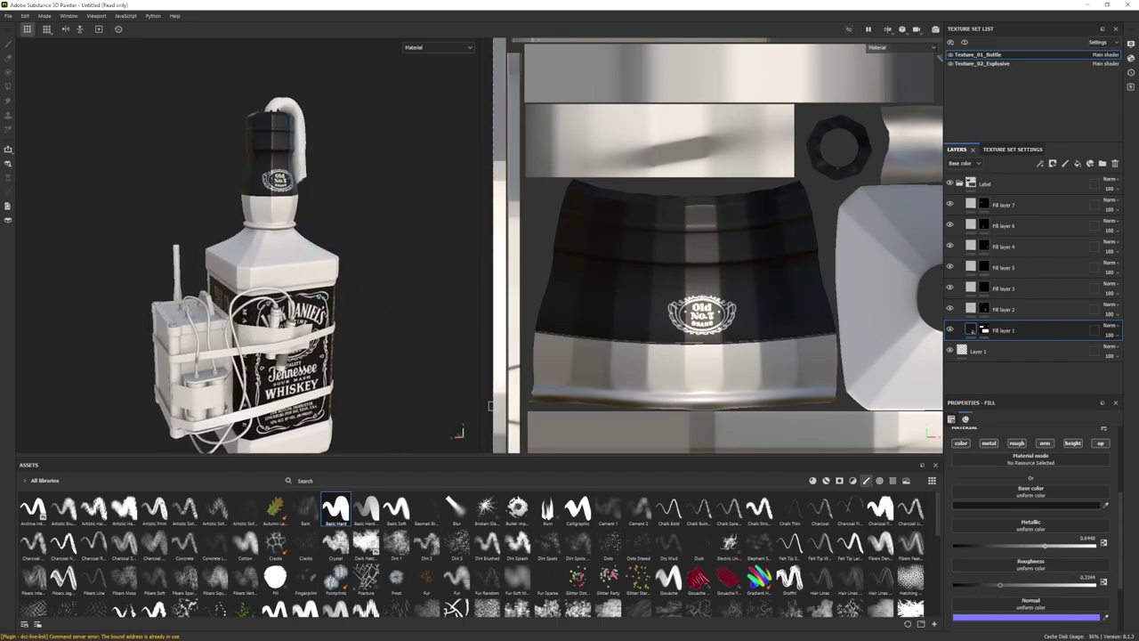
- Collapse the Label folder and import the chromatic_glass_plain.sbsar material into the current session
click(959, 184)
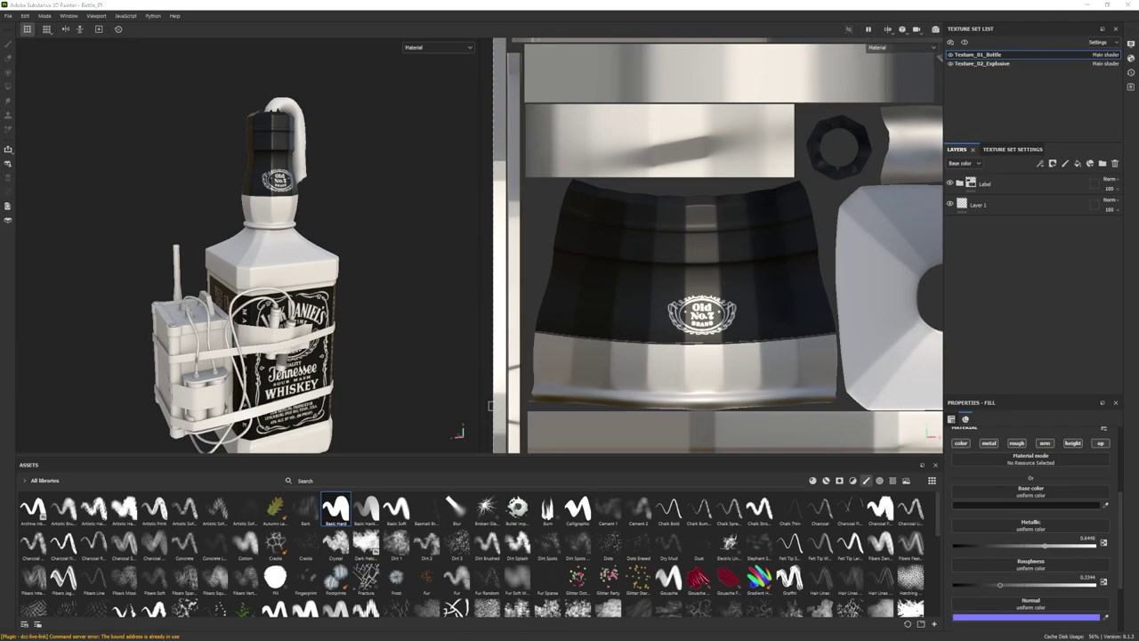
drag(767, 324, 478, 562)
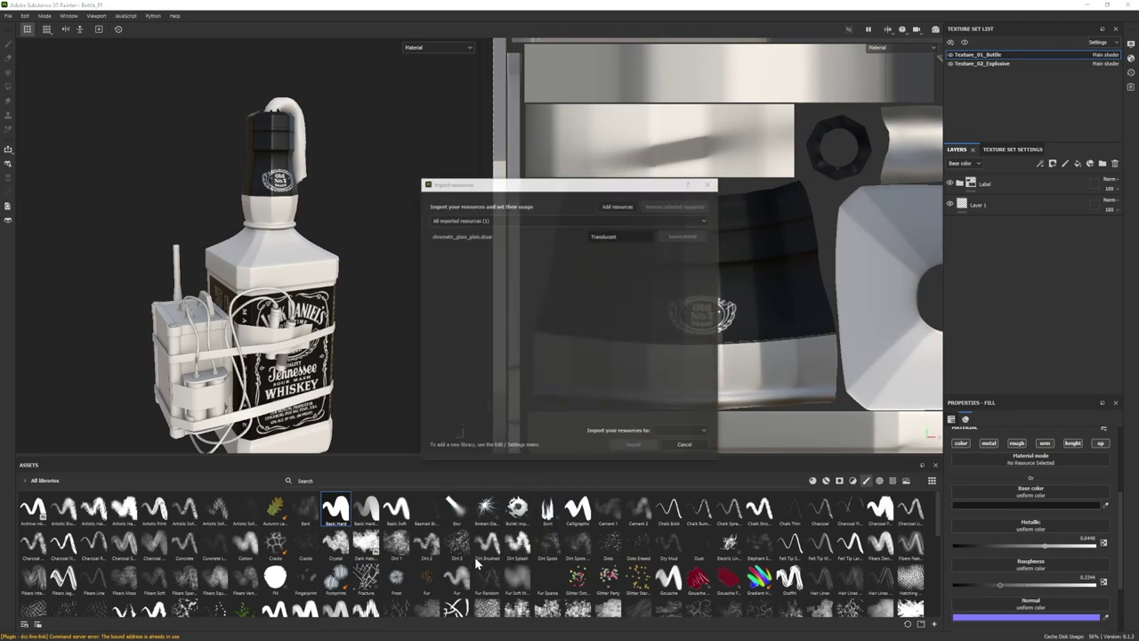
click(677, 433)
click(673, 442)
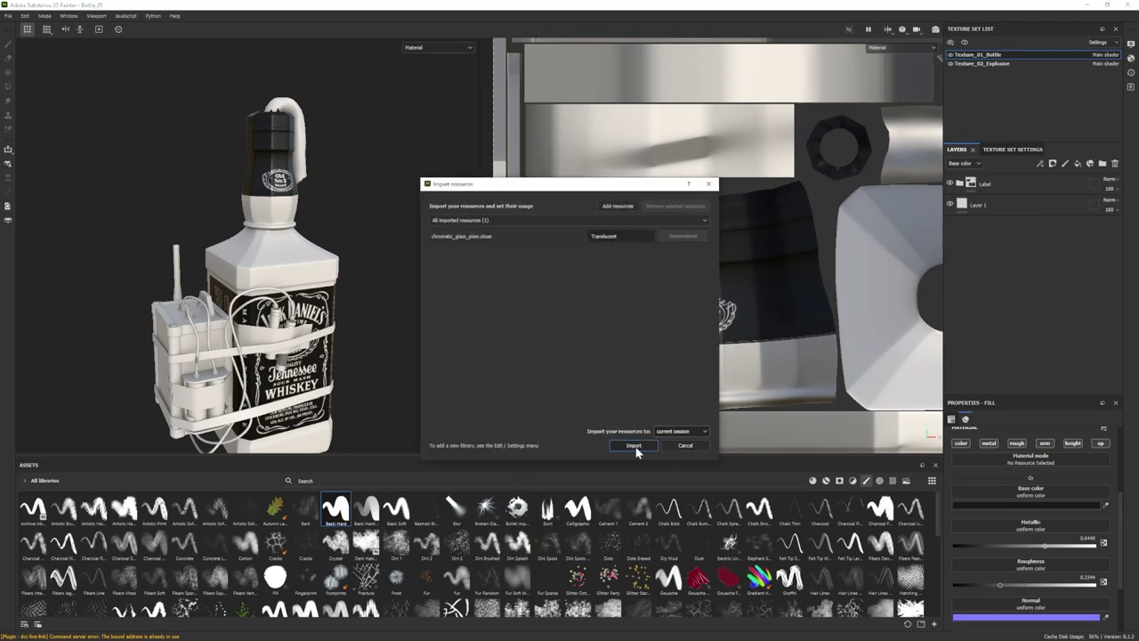
click(634, 446)
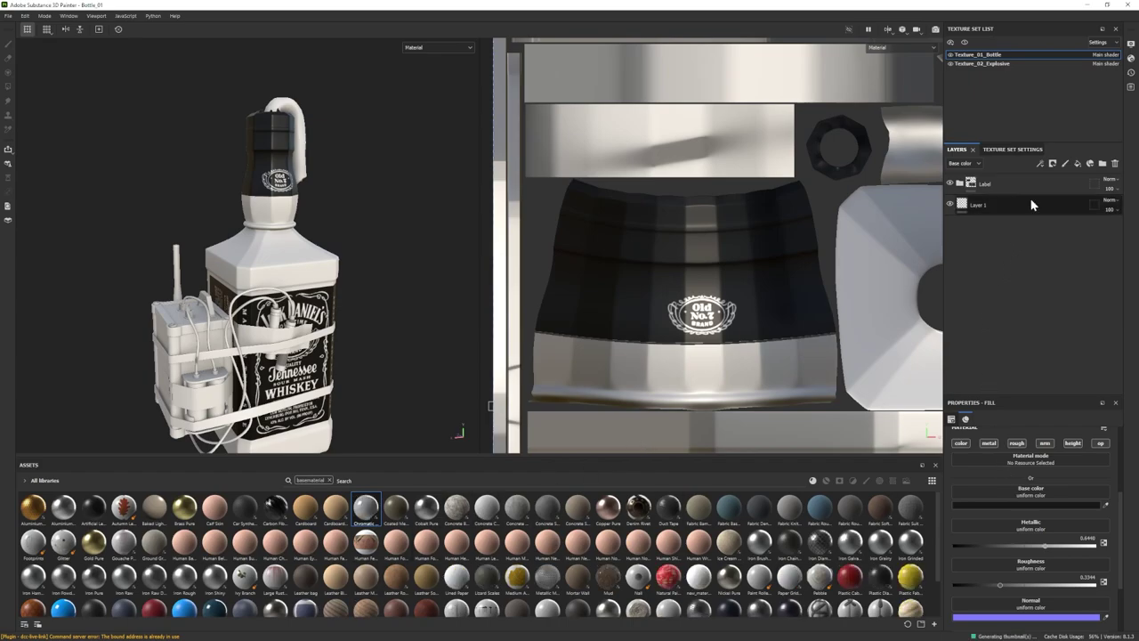
- Add the Chromatic Glass Plain material as a layer below the Label folder and delete Layer 1
click(1028, 150)
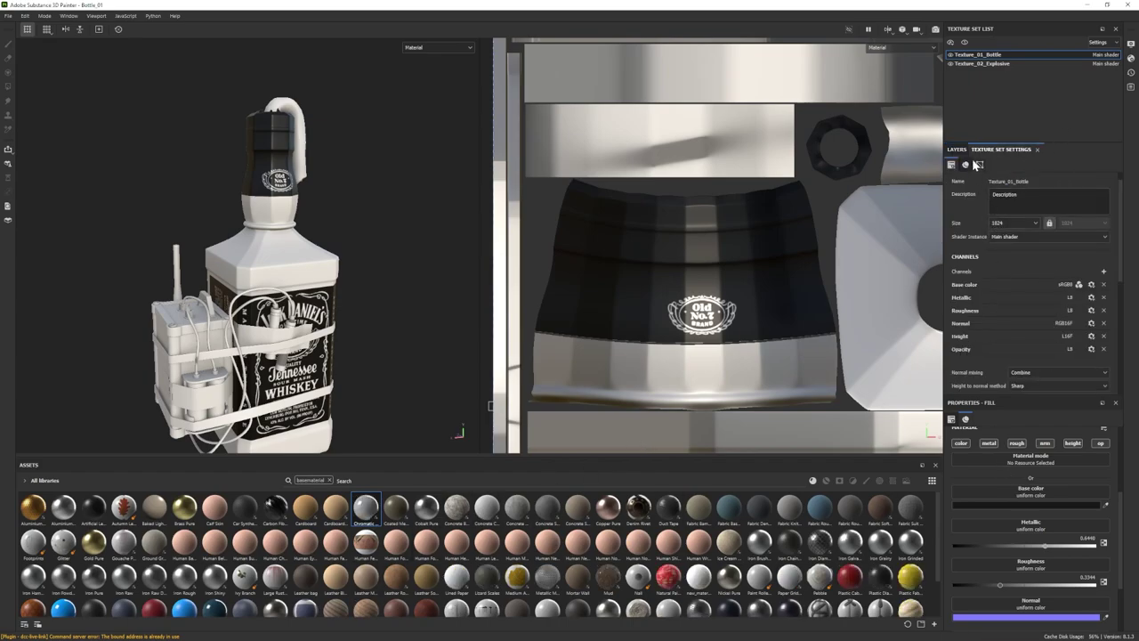
click(955, 150)
drag(368, 518, 1005, 227)
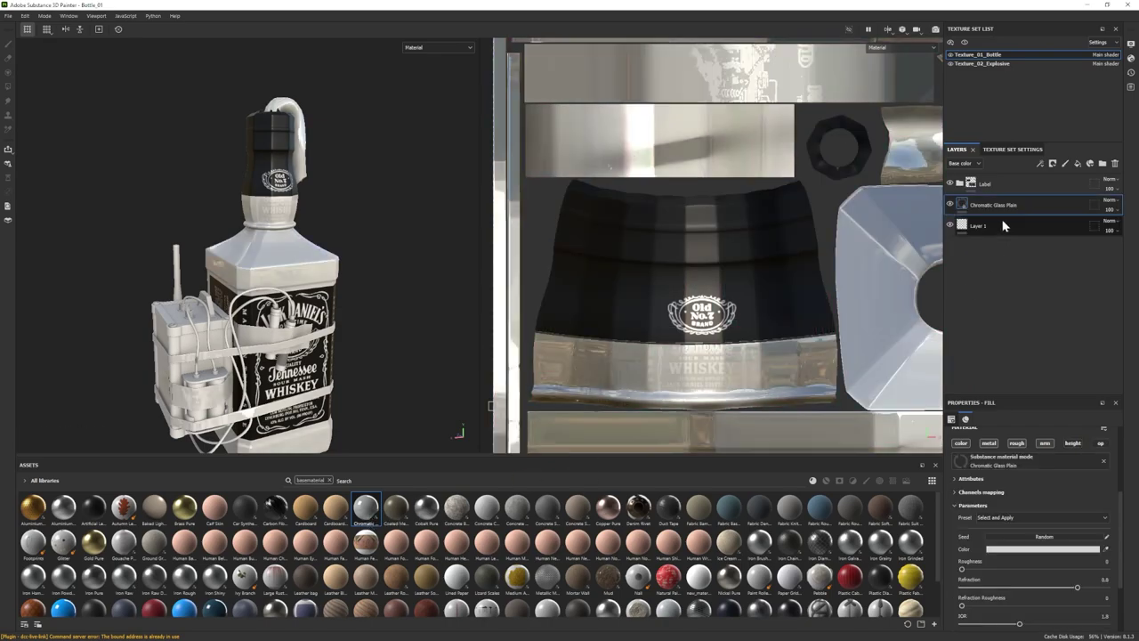
click(1003, 223)
click(1115, 165)
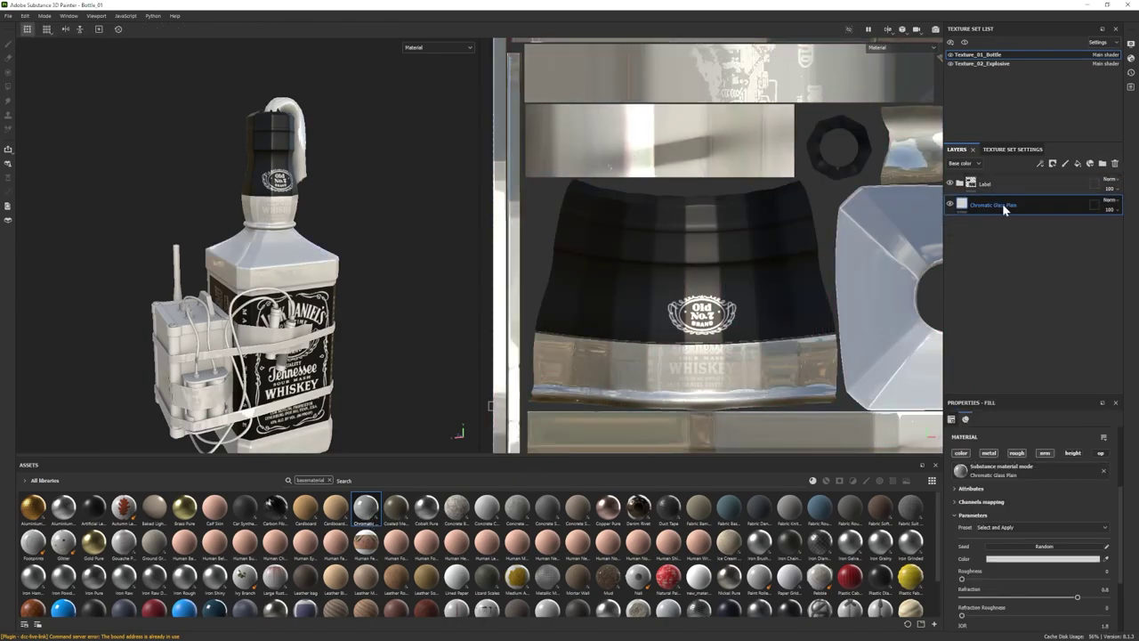
- Add a black mask to the Chromatic Glass Plain layer and reveal it on the whole bottle body with a mesh polygon fill
right_click(1003, 204)
click(1032, 223)
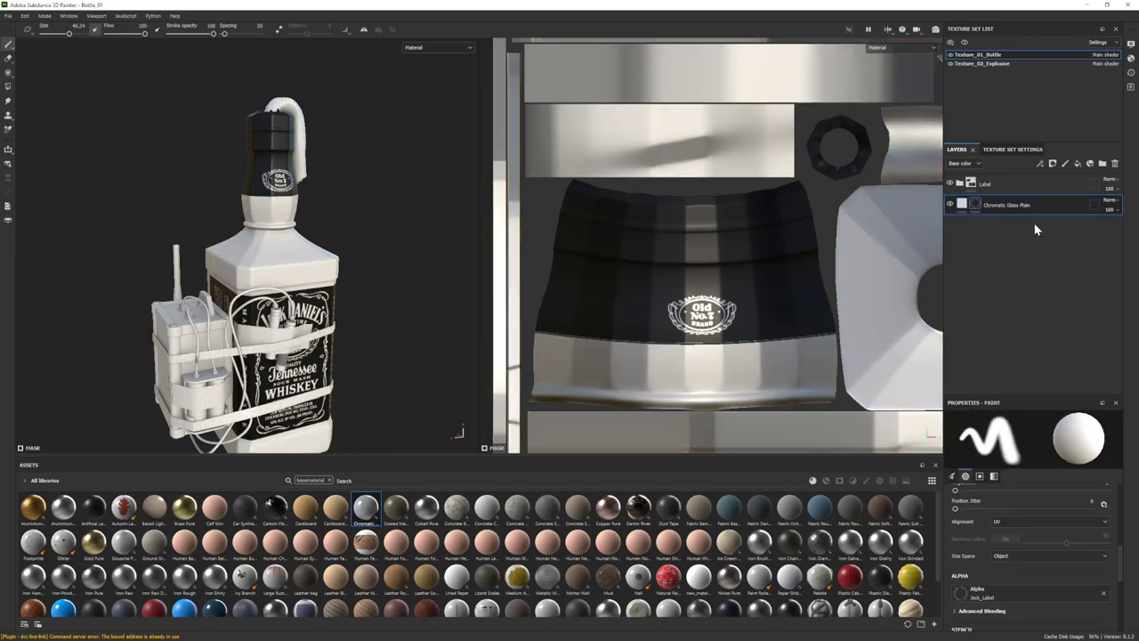
click(8, 87)
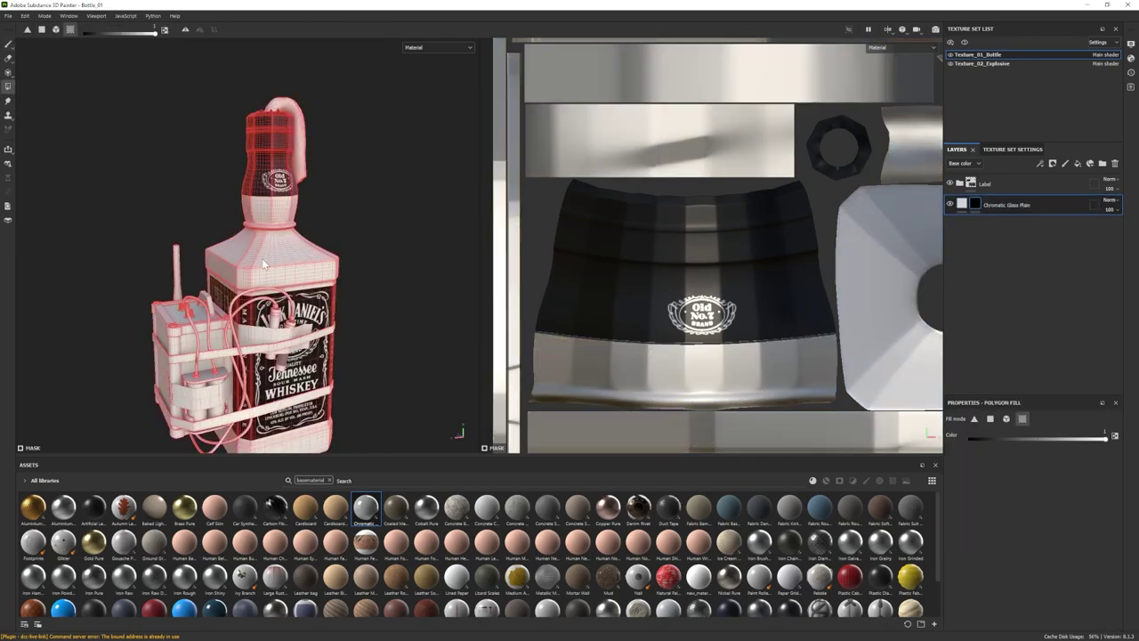
click(1005, 419)
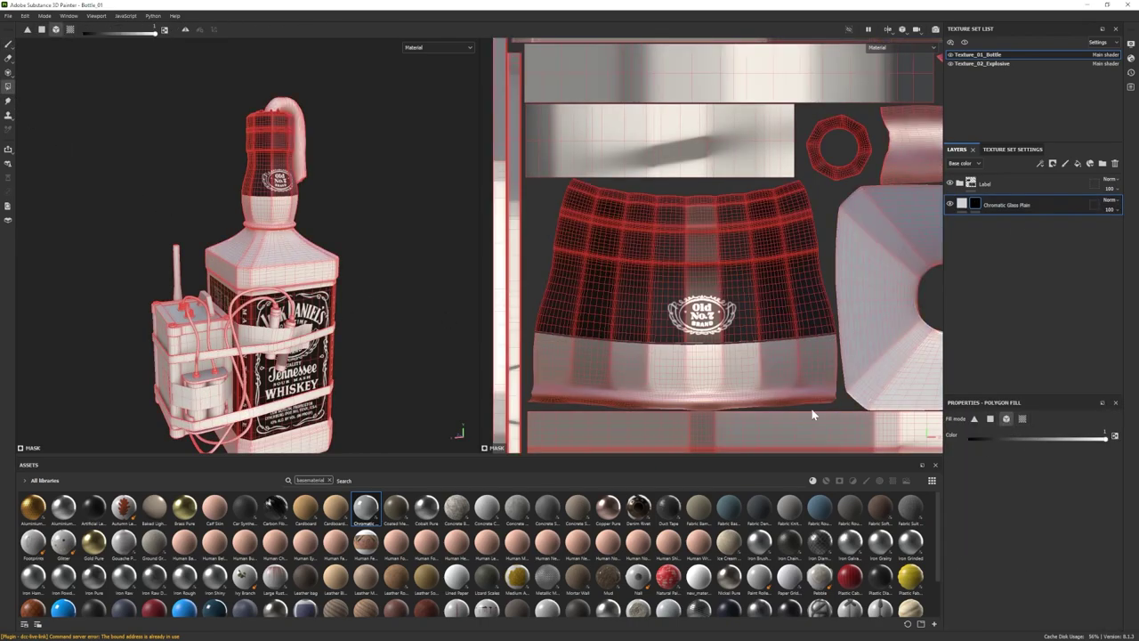
click(280, 268)
click(9, 44)
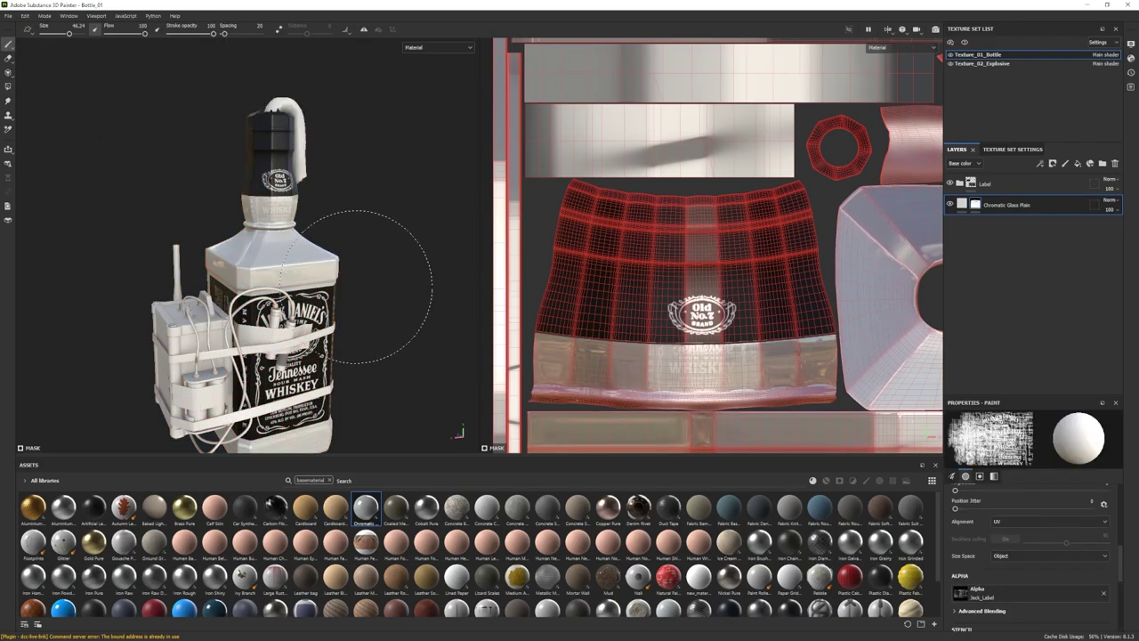
mouse_move(358, 287)
alt+mouse_down()
mouse_move(178, 255)
mouse_move(356, 257)
mouse_move(389, 270)
mouse_move(332, 276)
alt+mouse_up()
- Find the Label layer holding the leftover neck text and black it out in Fill layer 7's mask with a UV-chunk polygon fill
click(950, 183)
click(949, 183)
click(959, 183)
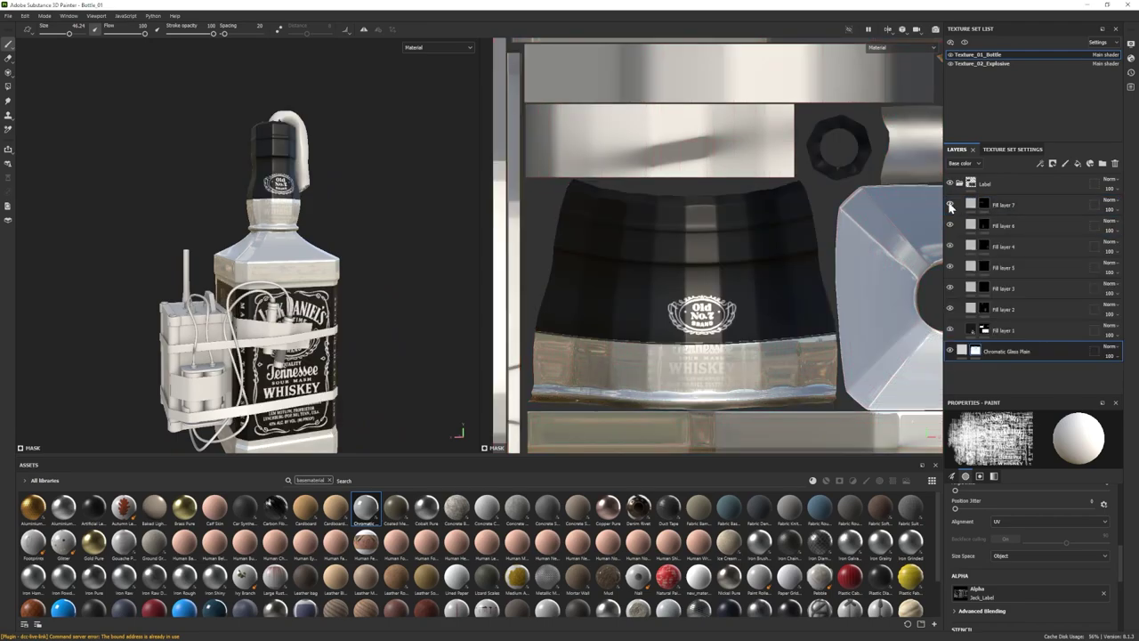
click(949, 204)
click(950, 205)
click(983, 205)
click(9, 86)
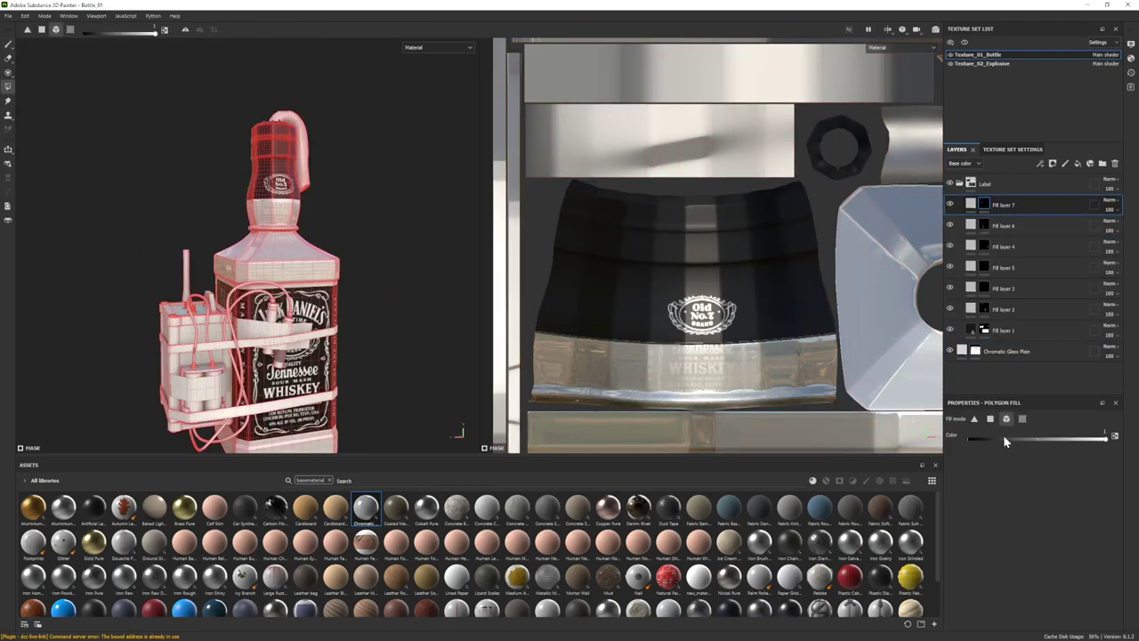
click(1022, 419)
click(275, 217)
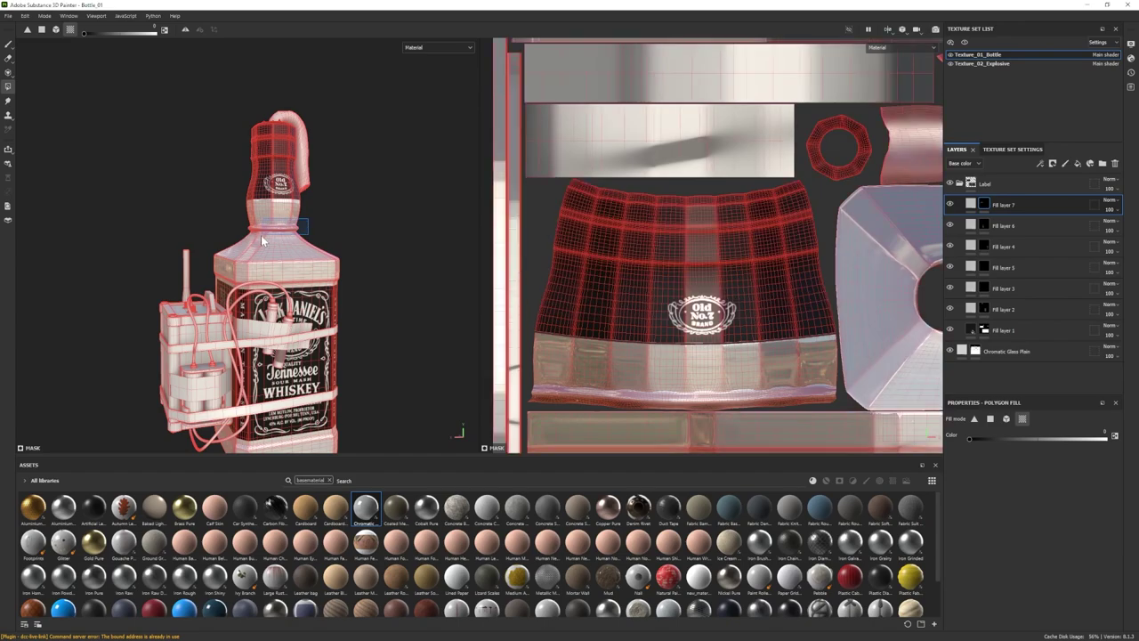
alt+drag(260, 235, 305, 242)
click(9, 45)
scroll(275, 217, down, 2)
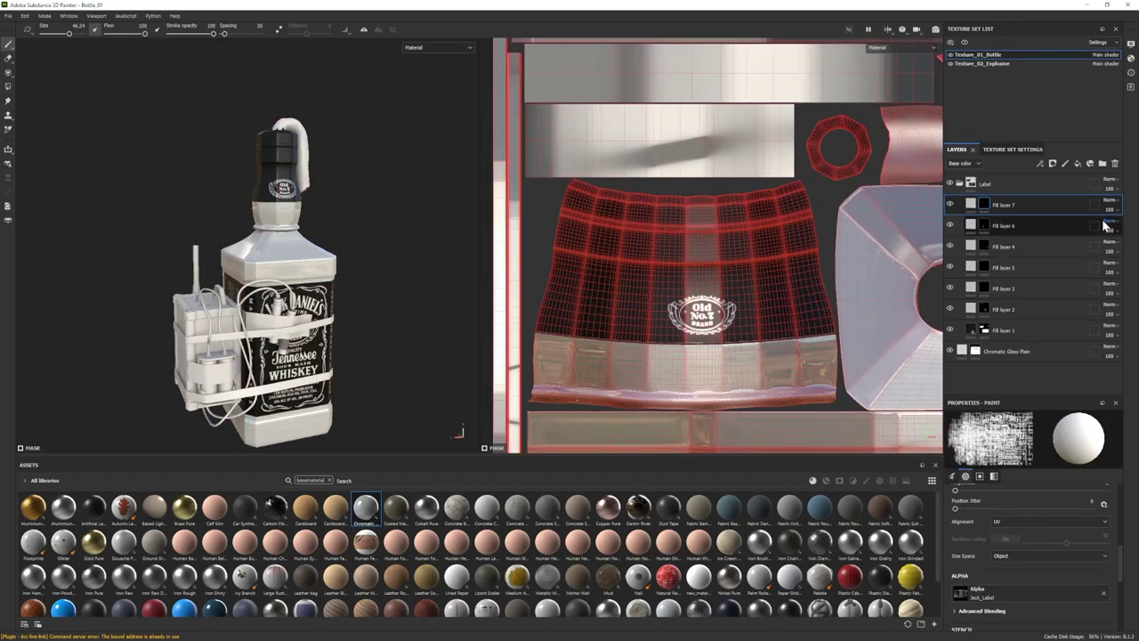
- Collapse the Label folder and enable the opacity channel on the Chromatic Glass Plain layer
click(959, 184)
click(978, 205)
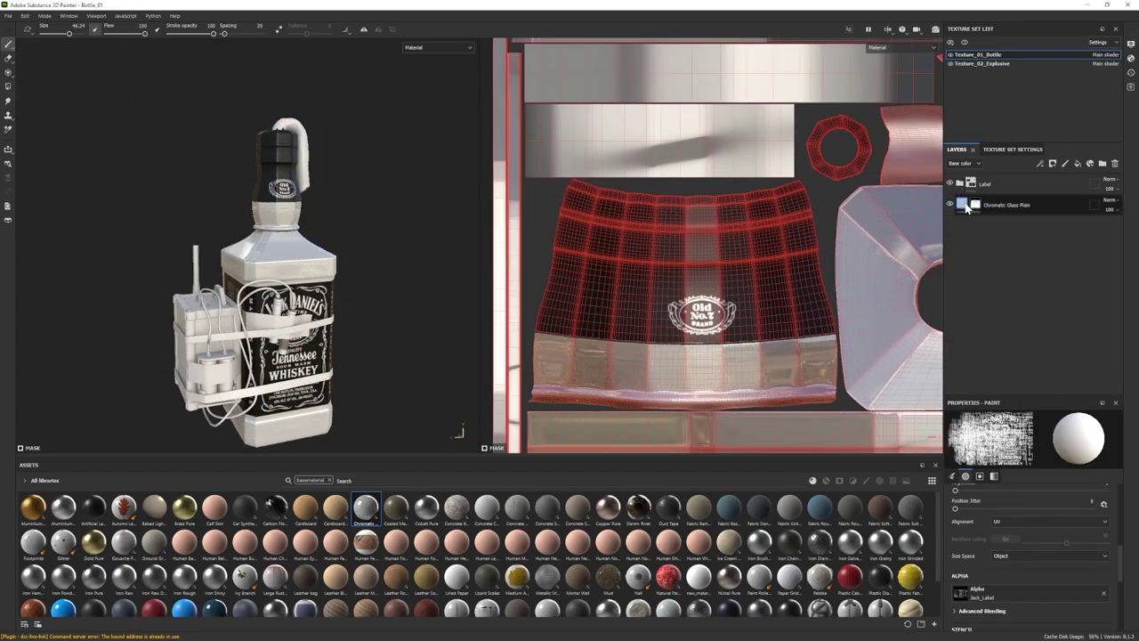
click(967, 207)
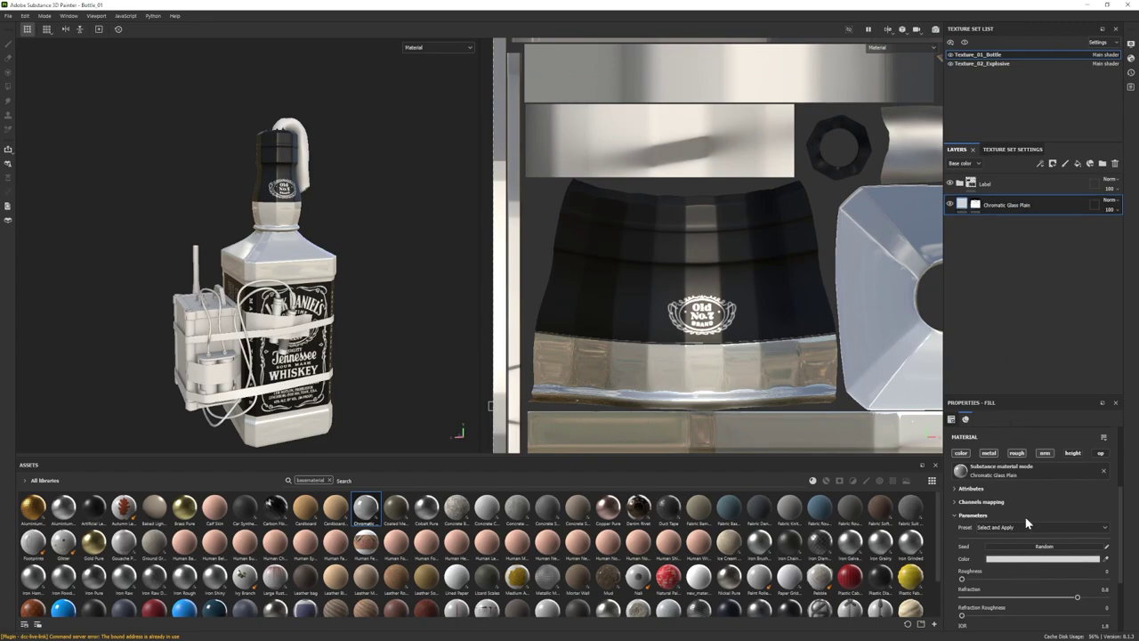
click(1101, 454)
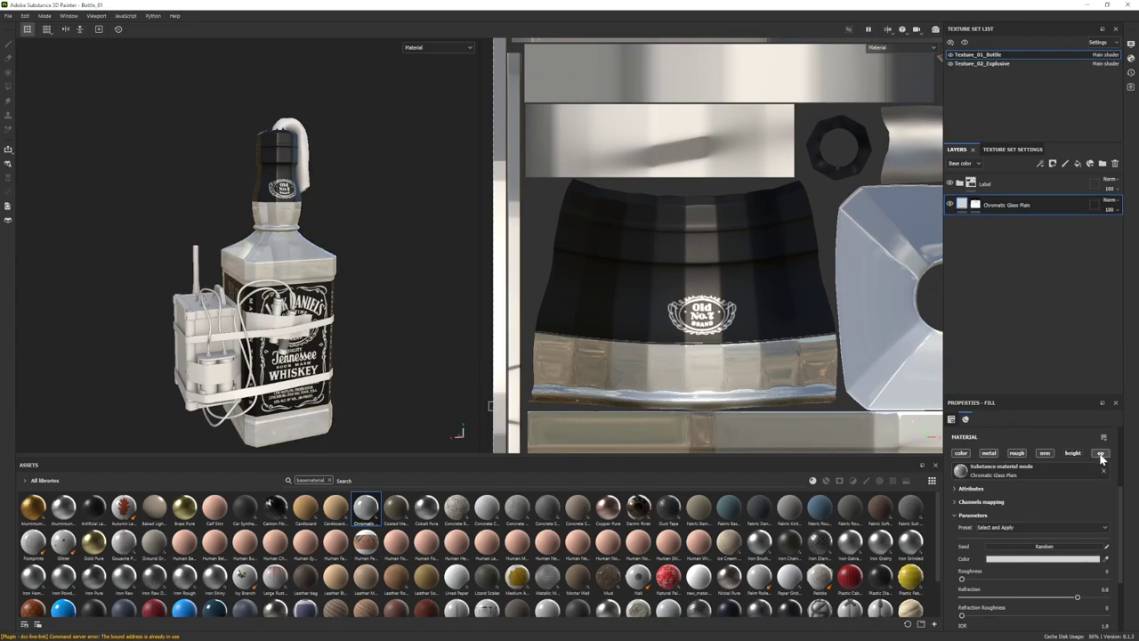
alt+drag(320, 313, 321, 297)
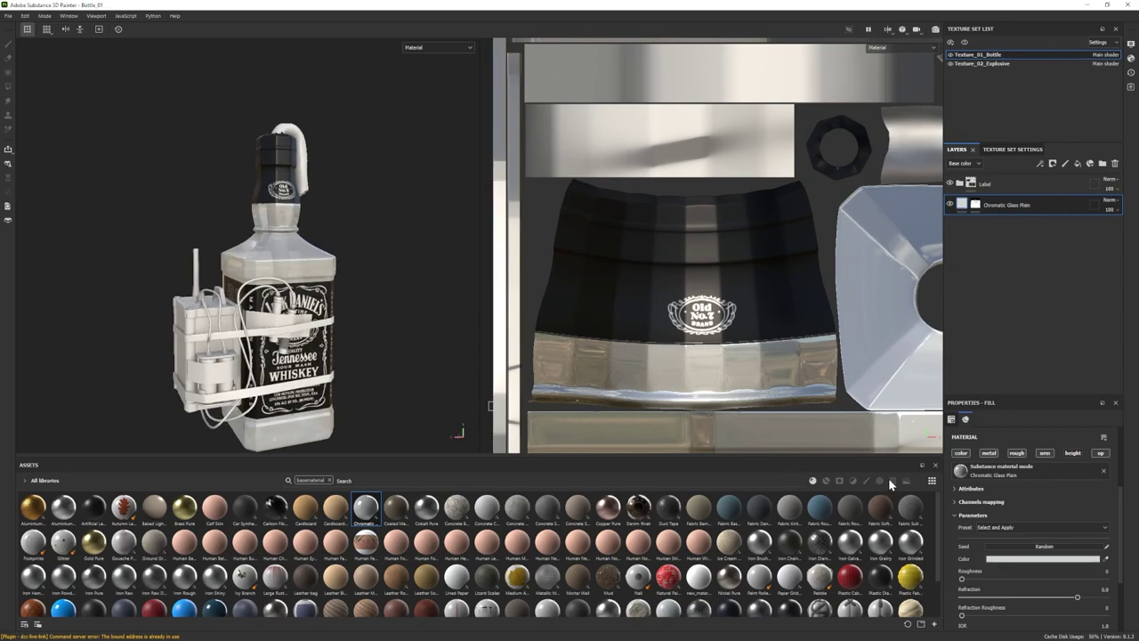
- Set the Chromatic Glass Plain material's colour to a dark whiskey brown
scroll(1043, 535, down, 2)
click(1005, 507)
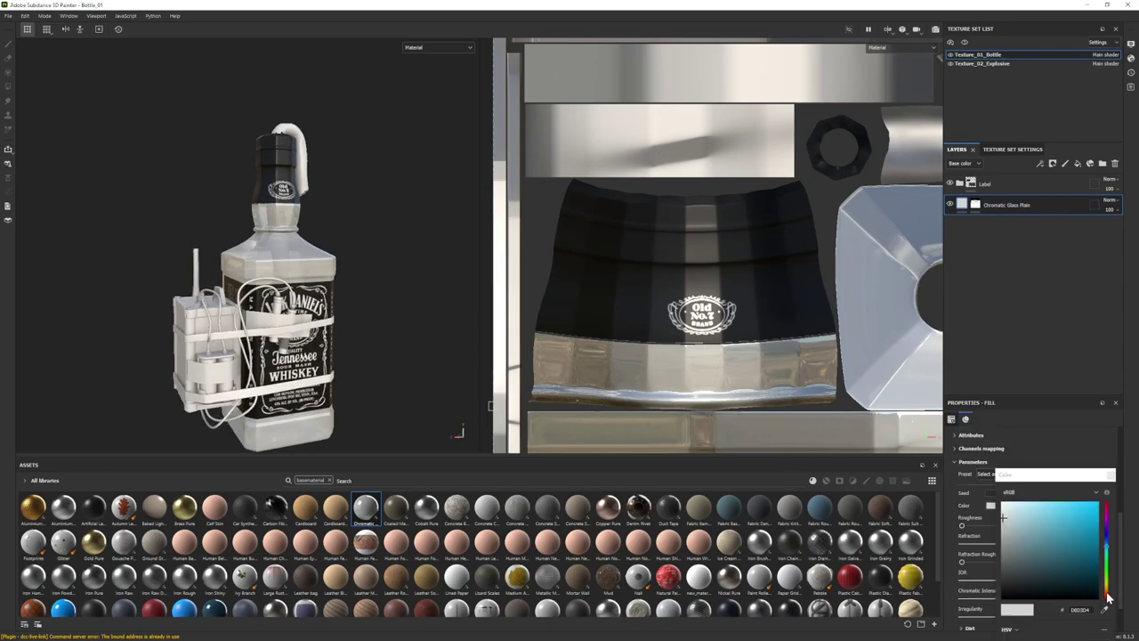
drag(1106, 593, 1098, 572)
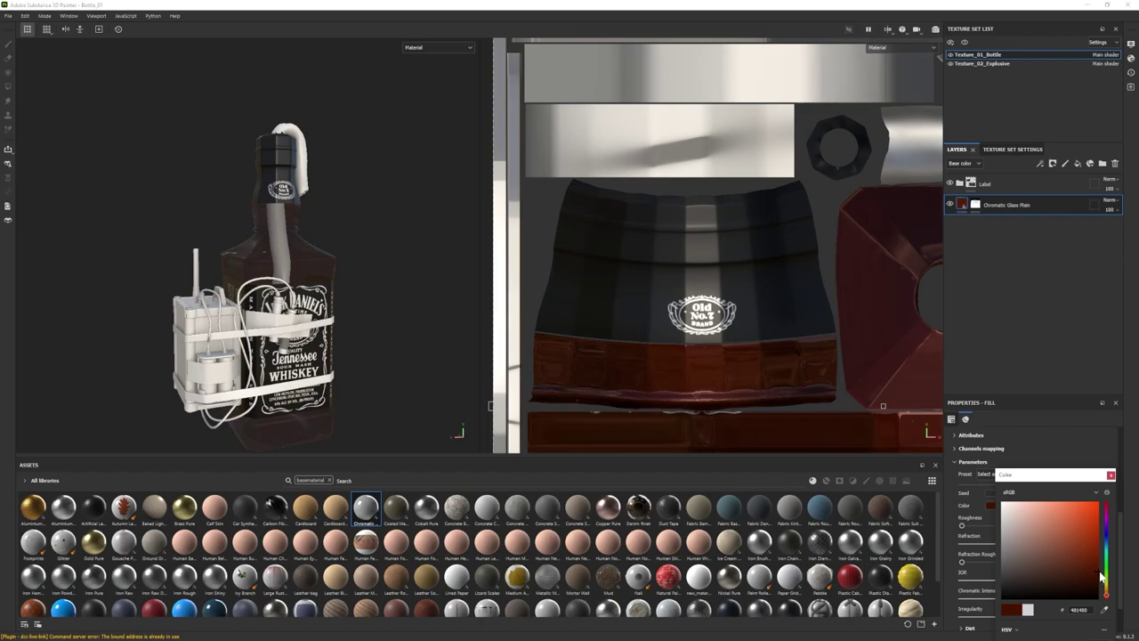
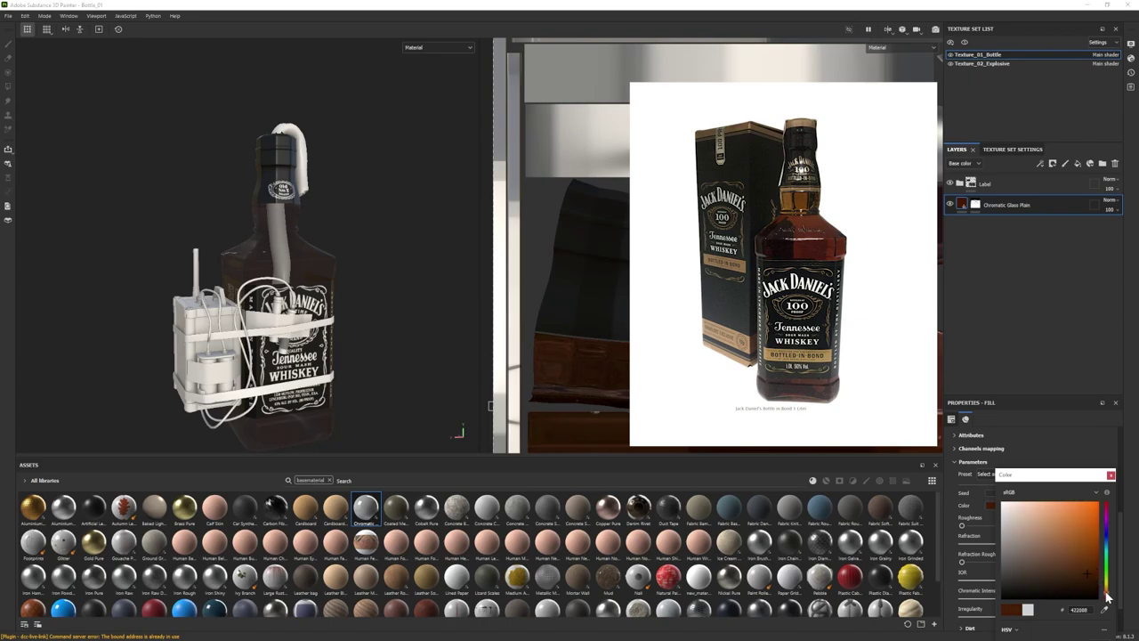
mouse_move(370, 356)
alt+mouse_down()
mouse_move(387, 341)
mouse_move(338, 359)
mouse_move(380, 364)
mouse_move(364, 357)
alt+mouse_up()
click(1111, 475)
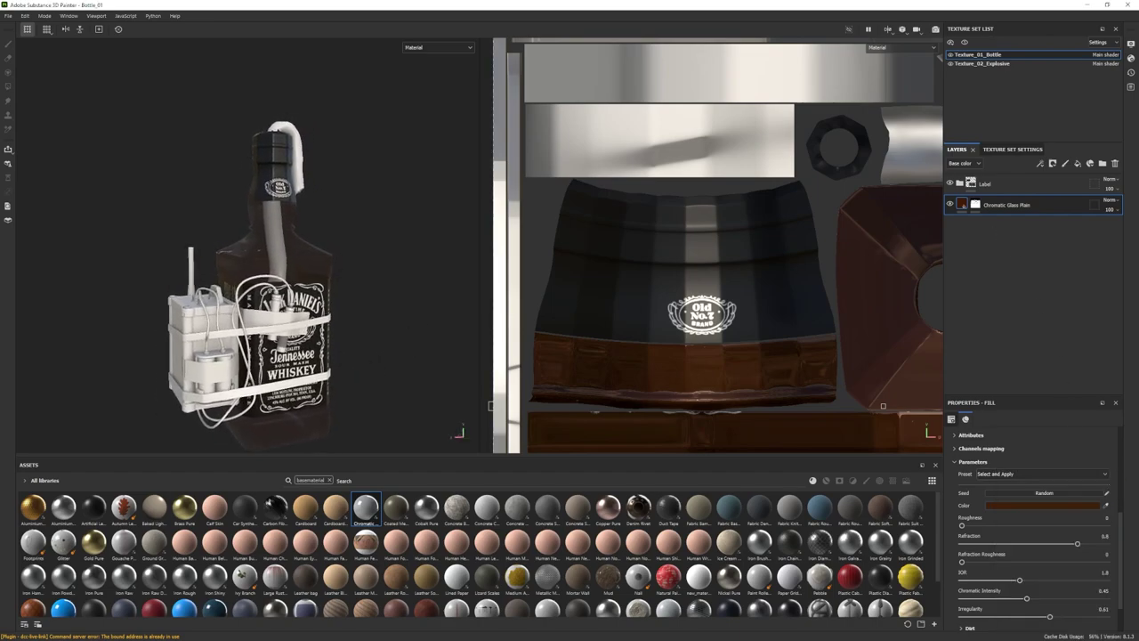
- Add a fill layer with a black mask between the Label folder and the Chromatic Glass Plain layer
click(1077, 164)
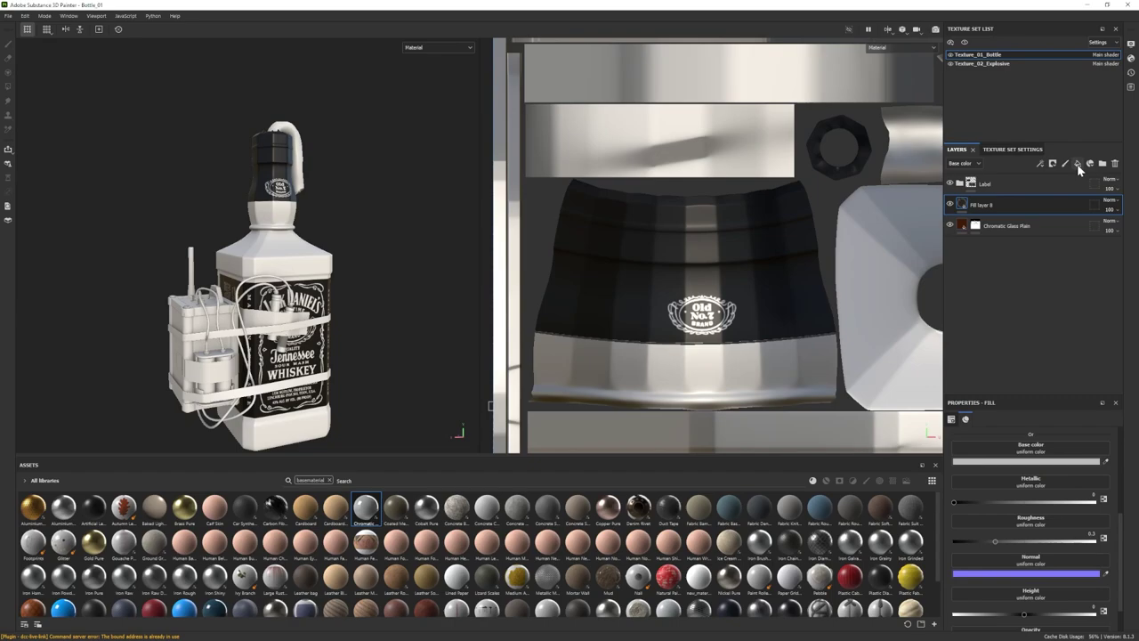
right_click(986, 204)
click(1020, 223)
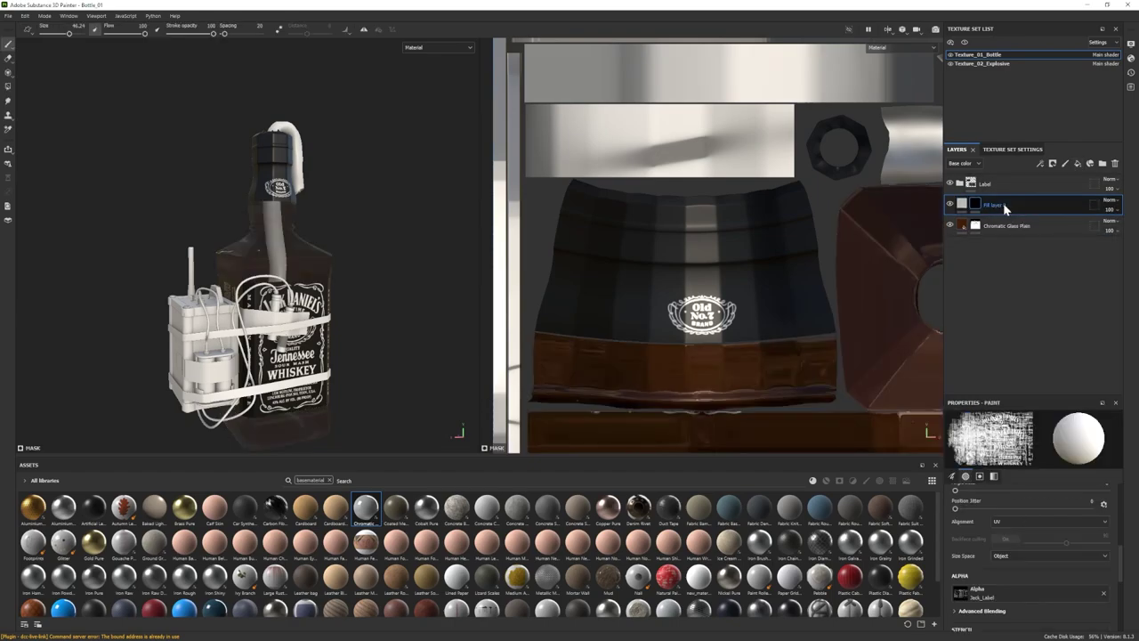
- Add a fill effect to the new layer's mask and assign the Gradient Linear 1 texture as its grayscale
right_click(1008, 207)
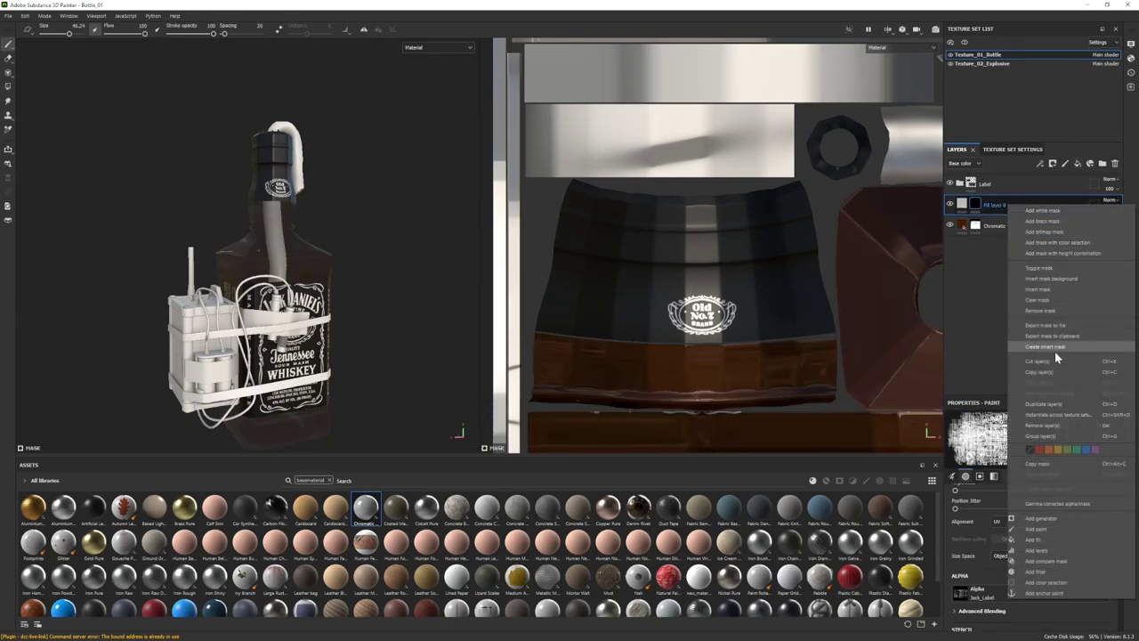
click(1034, 539)
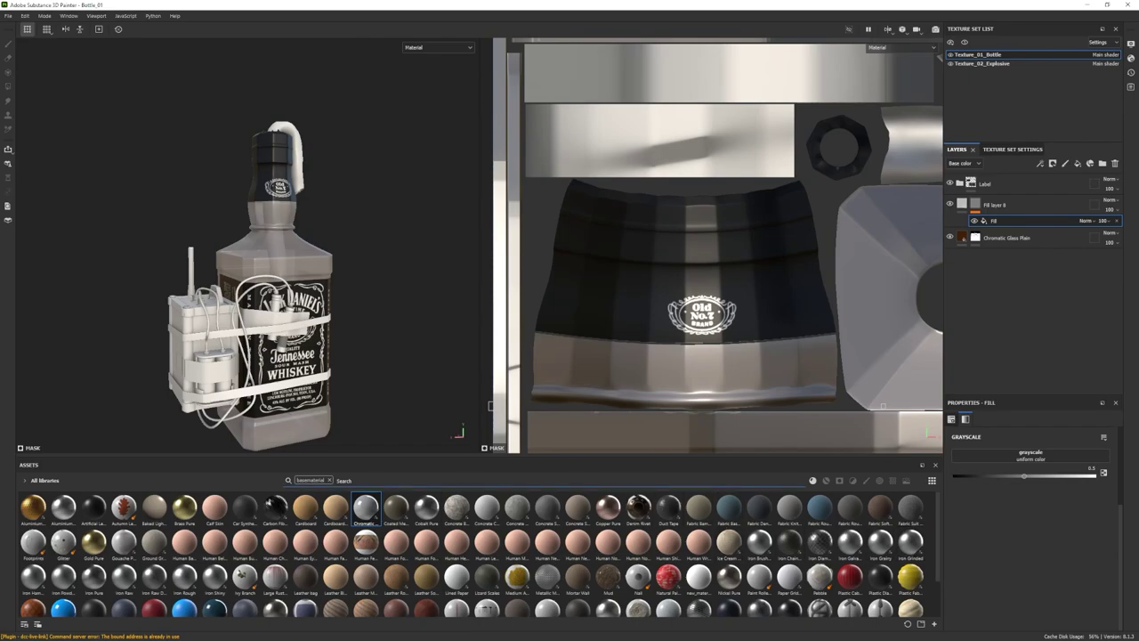
click(329, 480)
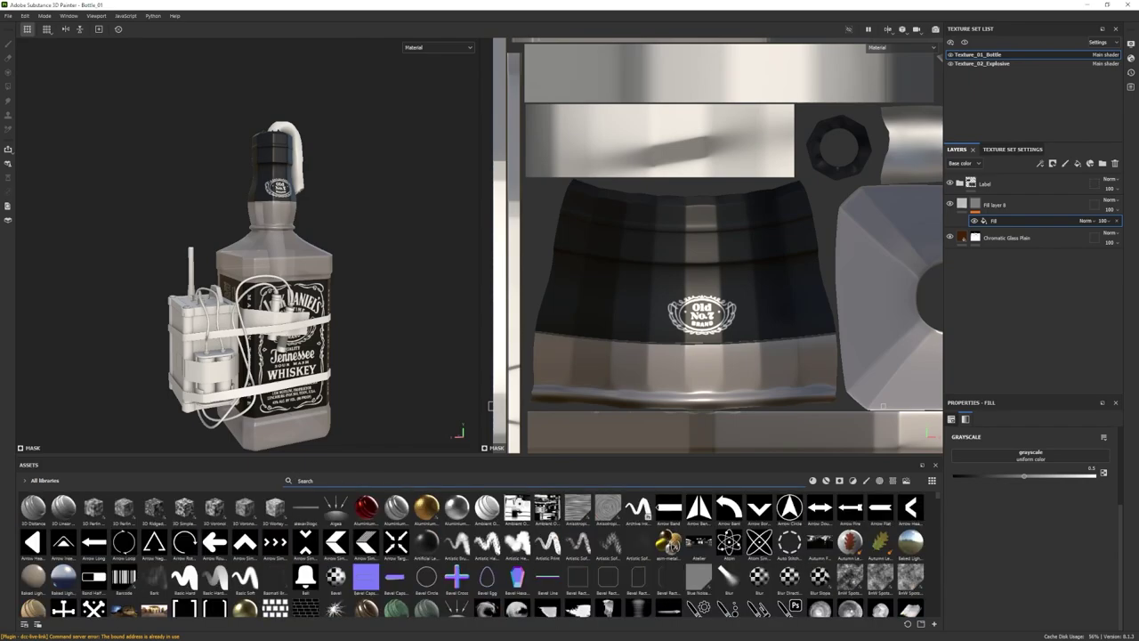
text(gradi)
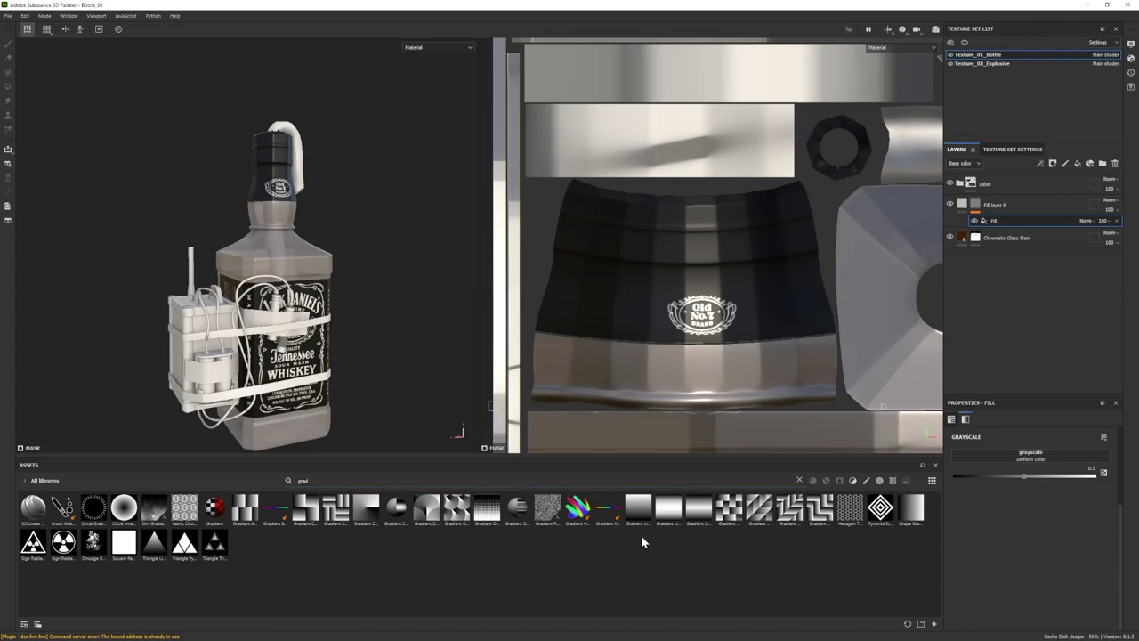
drag(638, 509, 1015, 459)
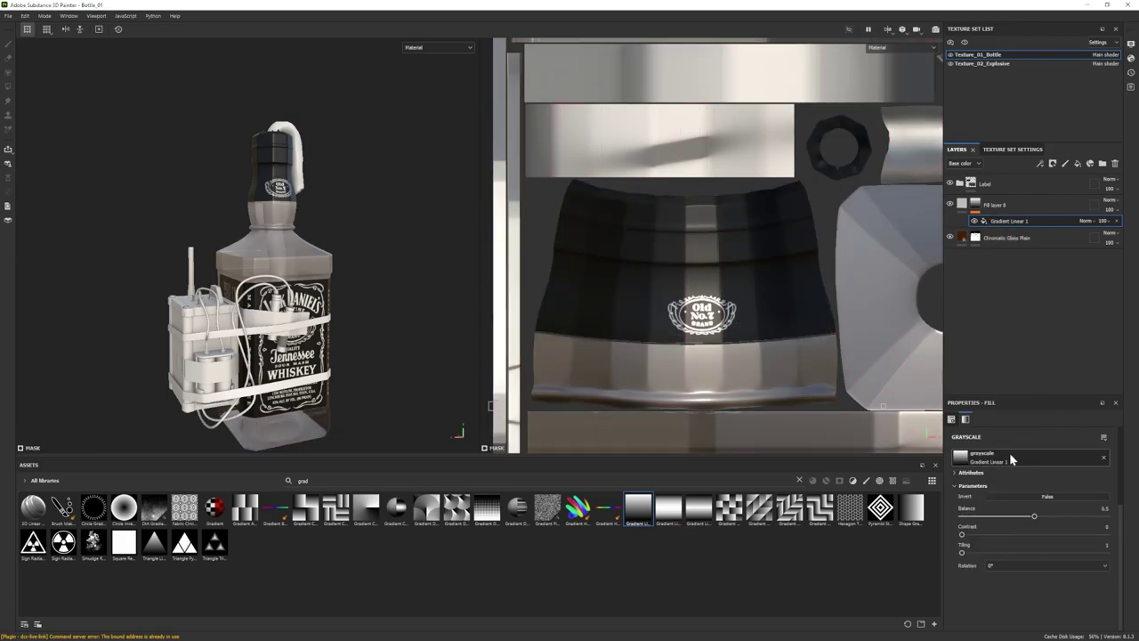
- Rotate the mask's Gradient Linear 1 fill to 90 degrees in its UV transformations
click(975, 205)
click(1002, 223)
scroll(1036, 576, up, 2)
scroll(1036, 577, up, 1)
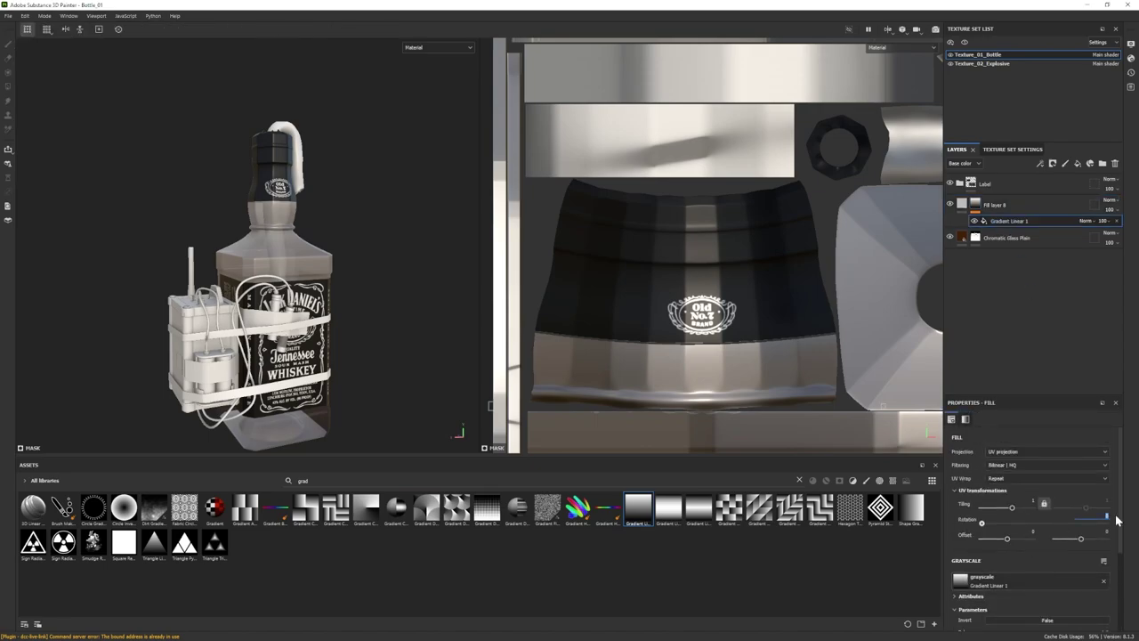
key(Return)
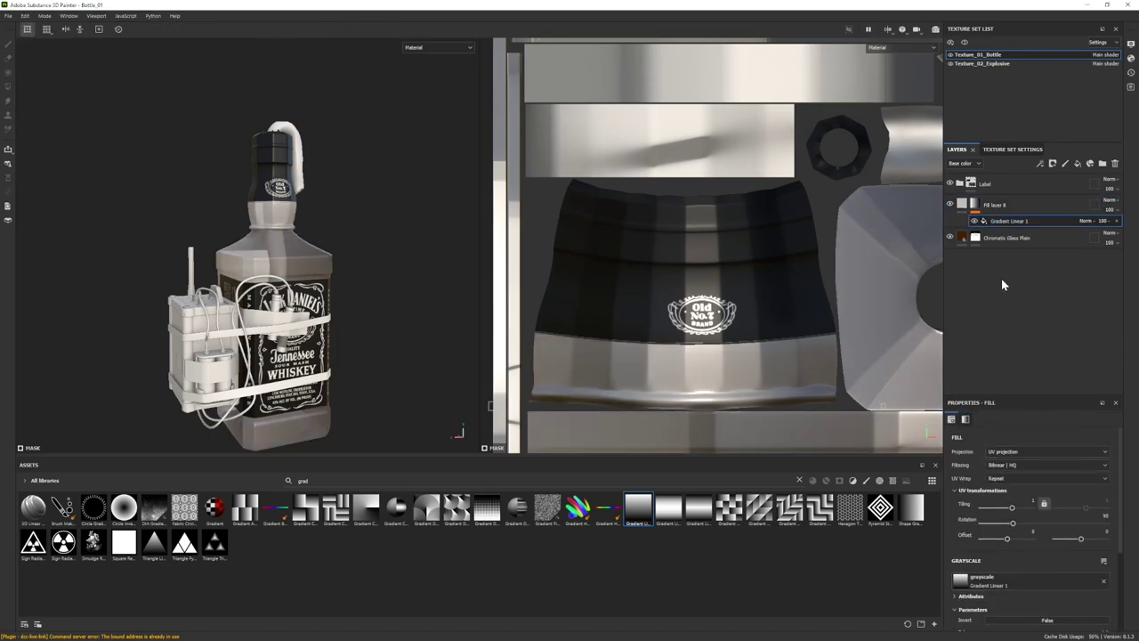
- Set Fill layer 8's base colour to a very dark brown, 210D01
click(962, 205)
scroll(1023, 537, down, 3)
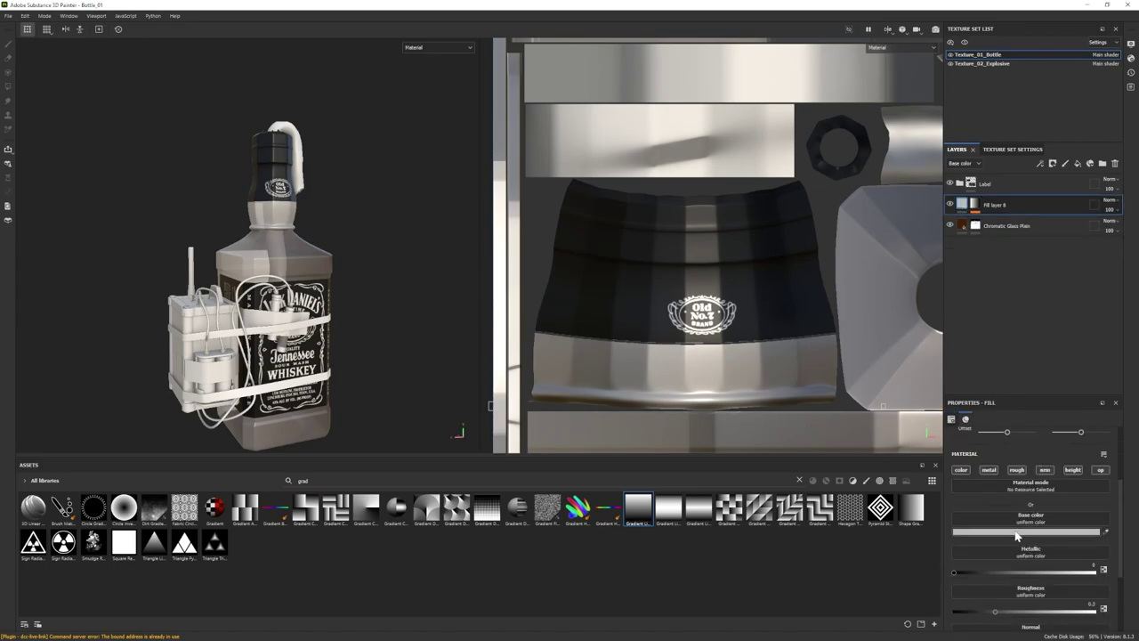
click(1023, 541)
click(1100, 592)
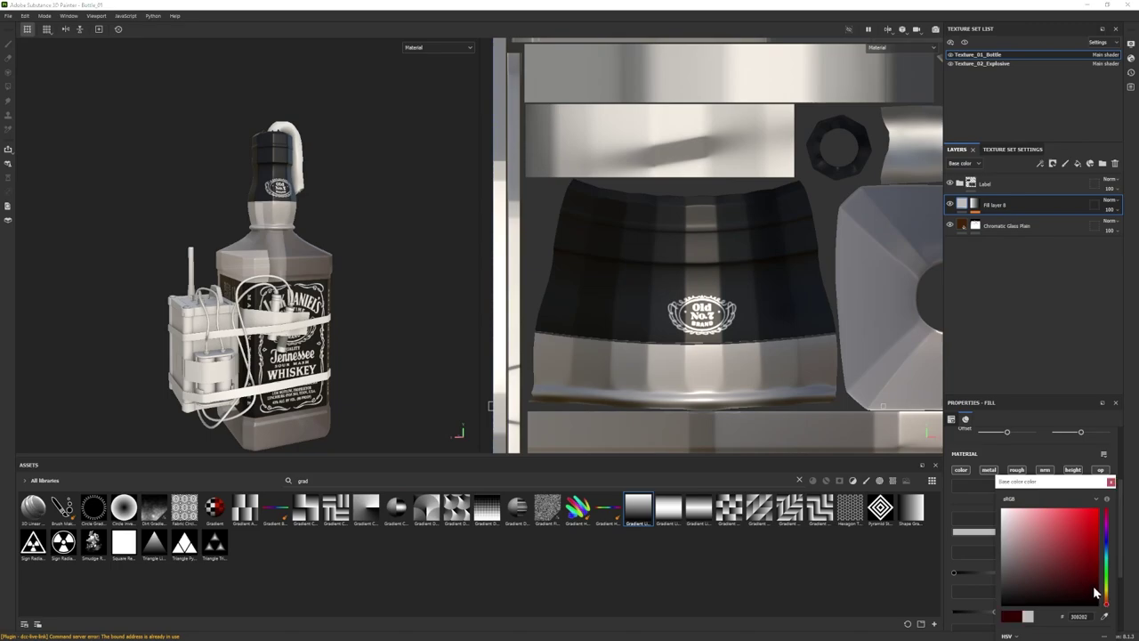
drag(1108, 609, 1109, 606)
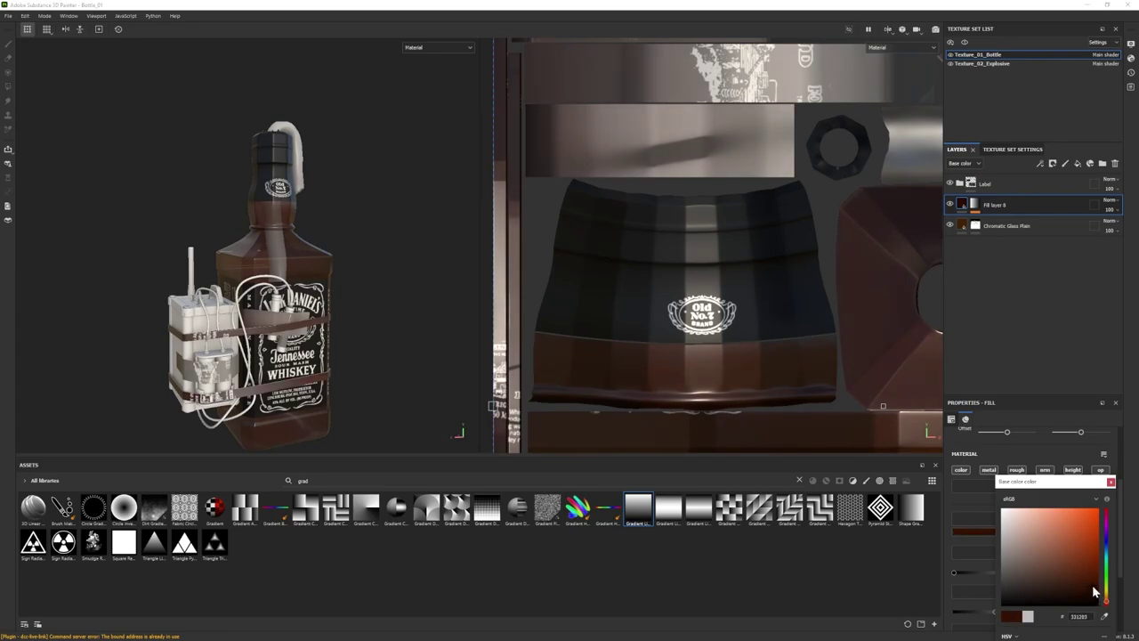
drag(1108, 607, 1107, 604)
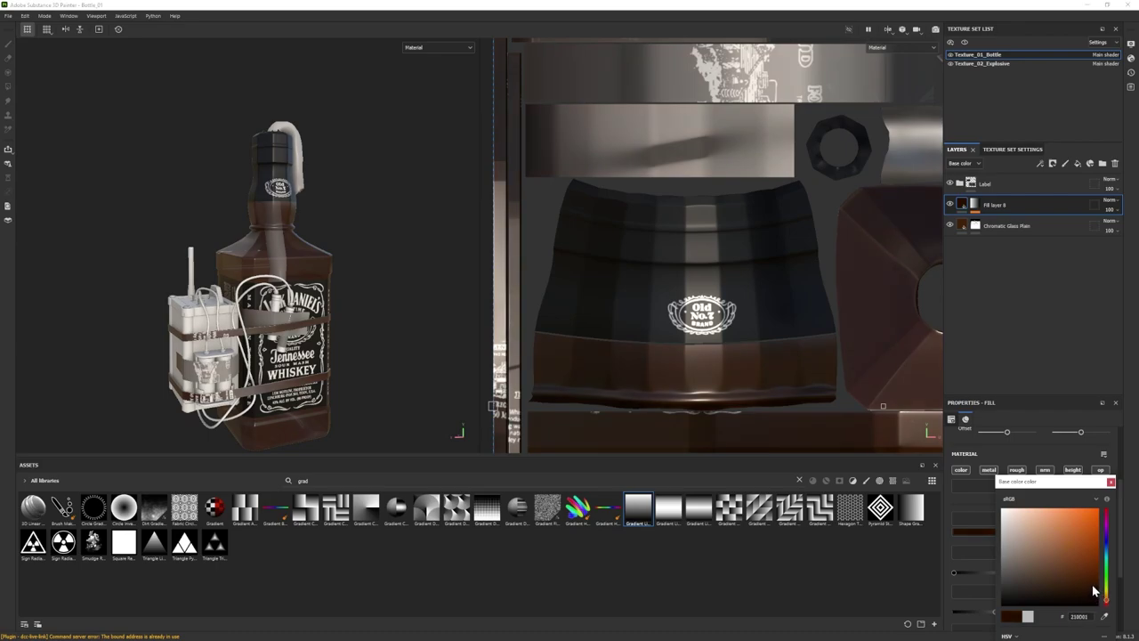
click(1111, 482)
alt+drag(343, 346, 349, 350)
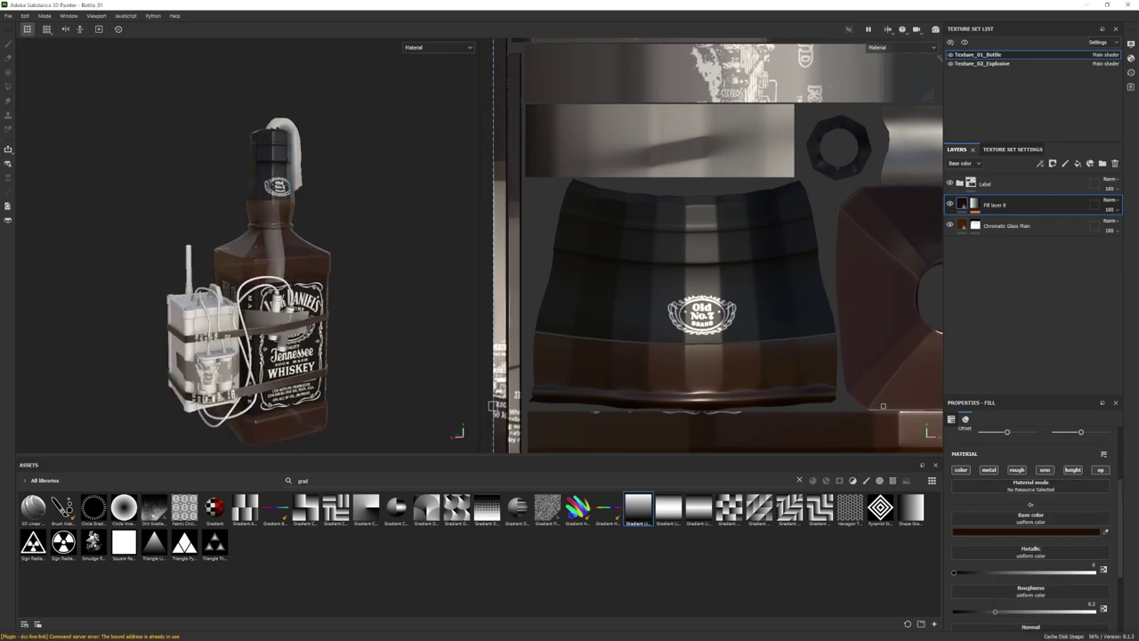
- Set Fill layer 8's metallic to about 0.84 and its roughness to about 0.1
click(1071, 574)
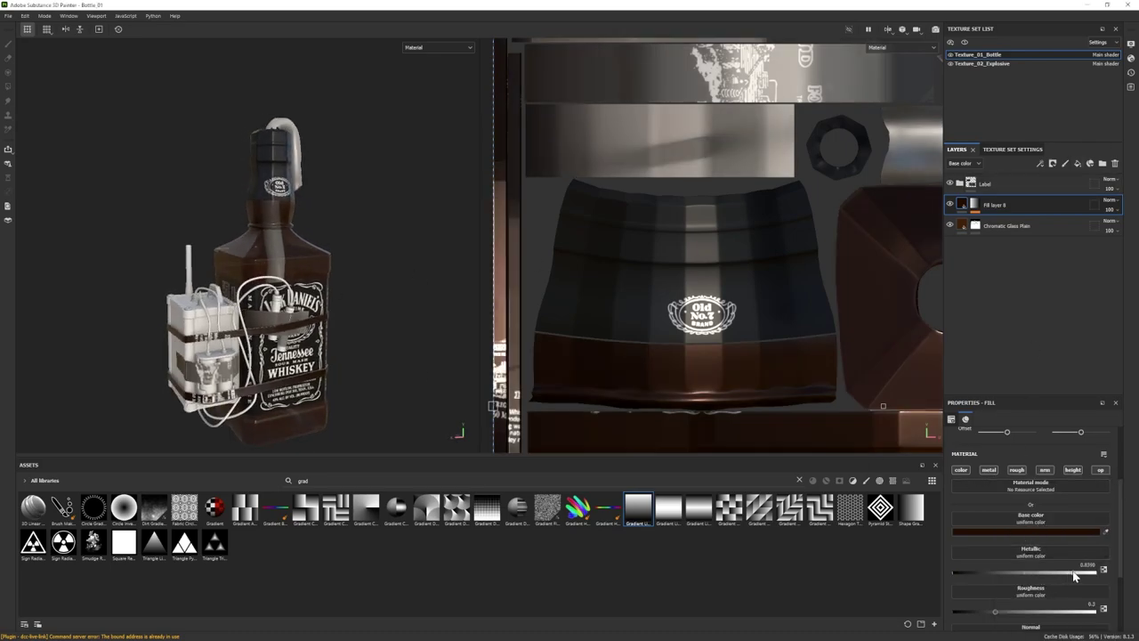
drag(994, 614, 964, 614)
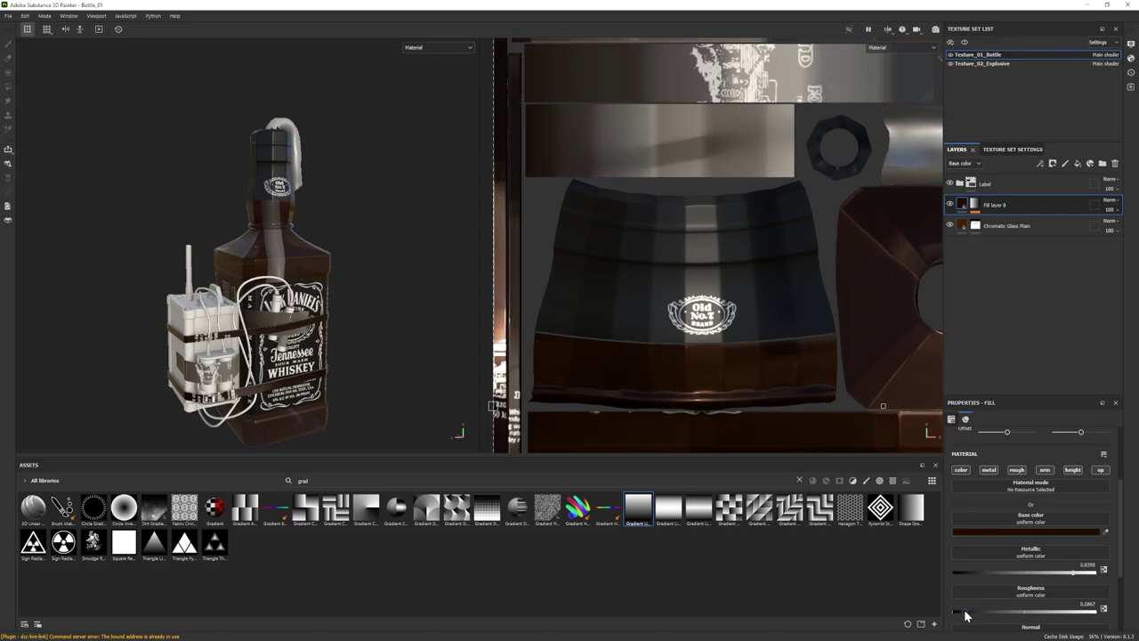
click(959, 226)
click(962, 206)
mouse_move(289, 334)
alt+mouse_down()
mouse_move(345, 286)
mouse_move(285, 342)
alt+mouse_up()
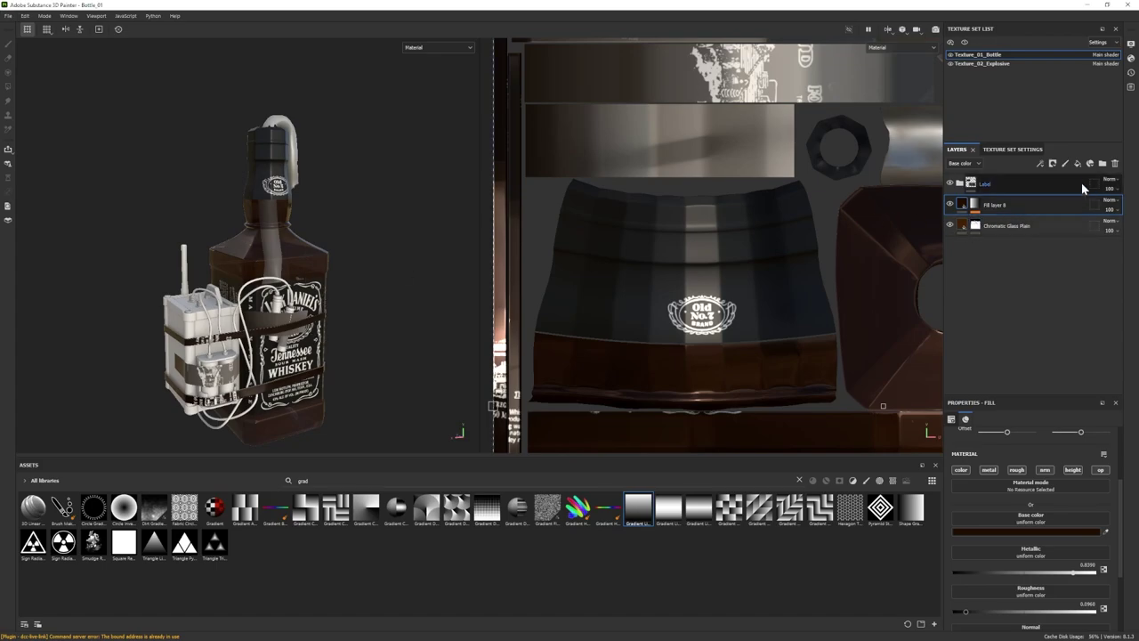
- Add another fill layer and place it between Fill layer 8 and the Chromatic Glass Plain layer
click(1078, 165)
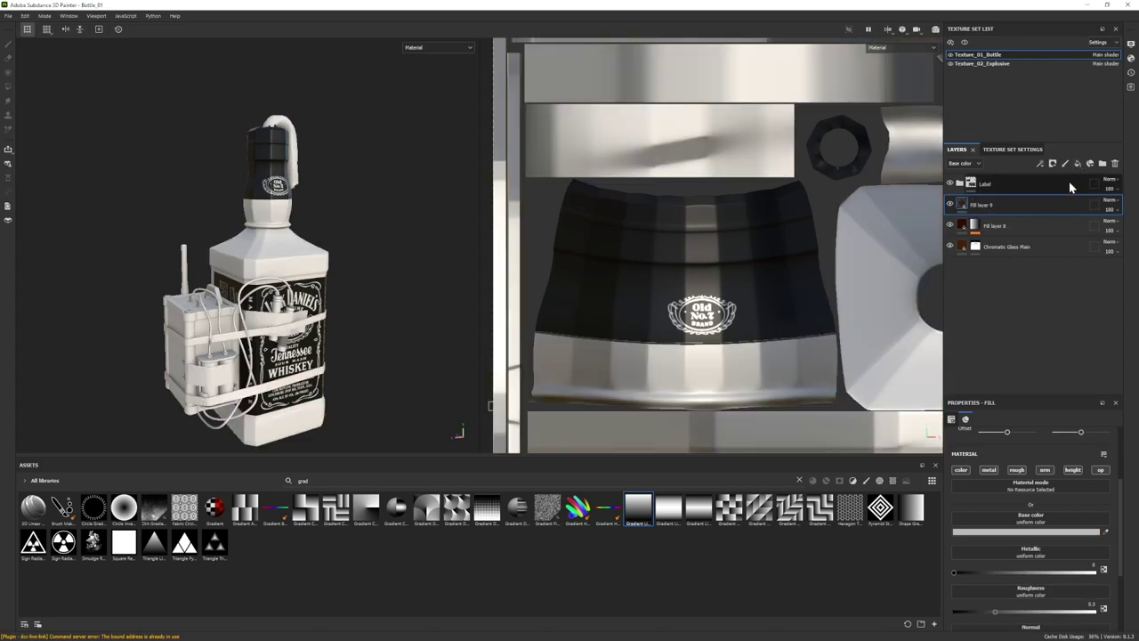
drag(1005, 208, 1006, 238)
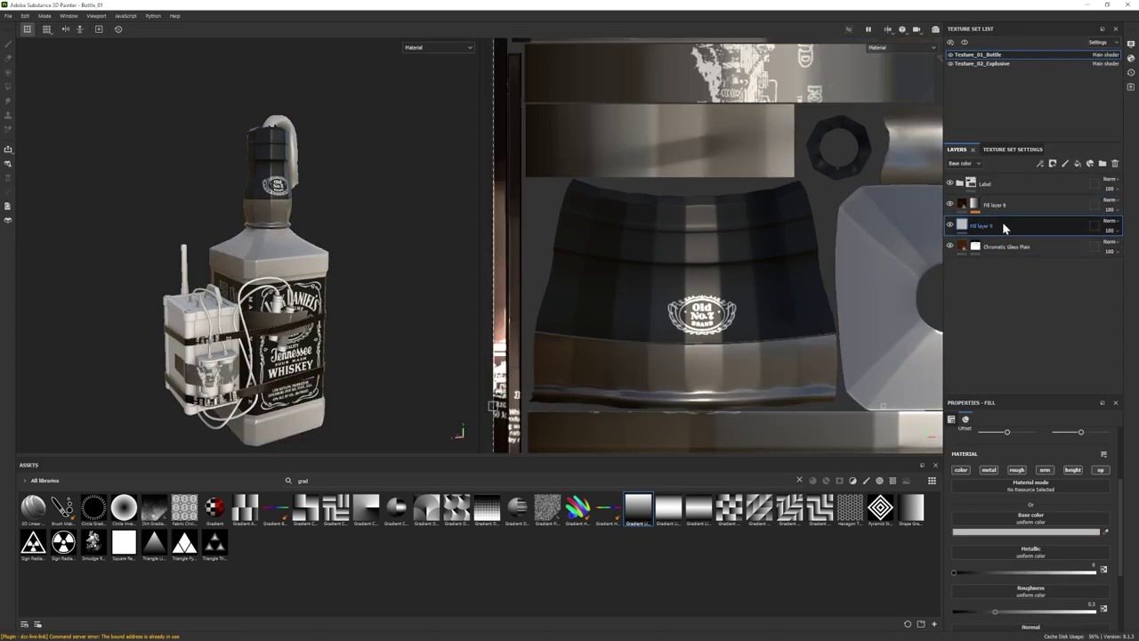
- Add a black mask to Fill layer 9 and give it a fill using the Gradient Linear 1 texture
right_click(1003, 225)
click(1051, 241)
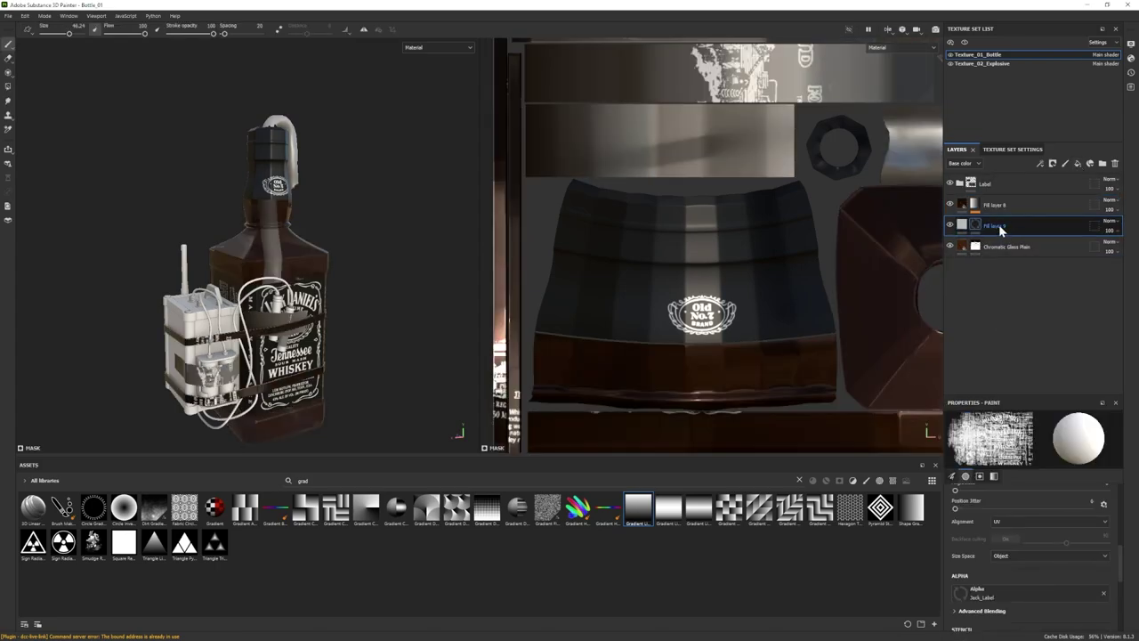
right_click(999, 224)
click(1034, 559)
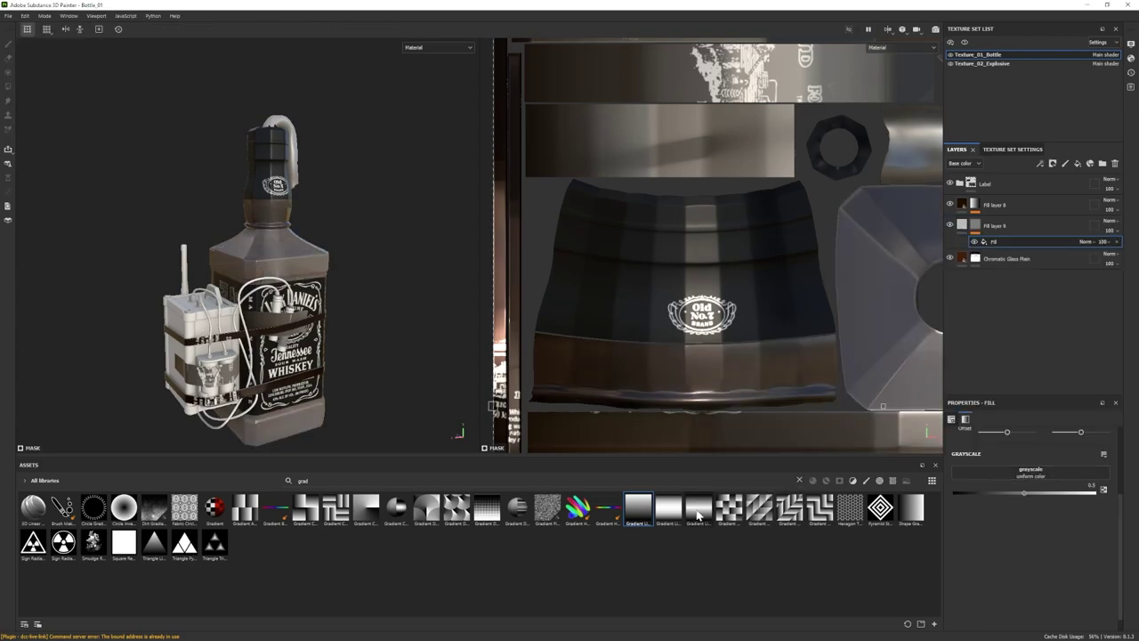
drag(699, 510, 1027, 471)
key(ctrl+z)
drag(639, 510, 1015, 475)
- Set the Gradient Linear 1 mask's tiling parameter to 2 and its balance to 0.15, comparing the layer on and off
drag(961, 569, 972, 570)
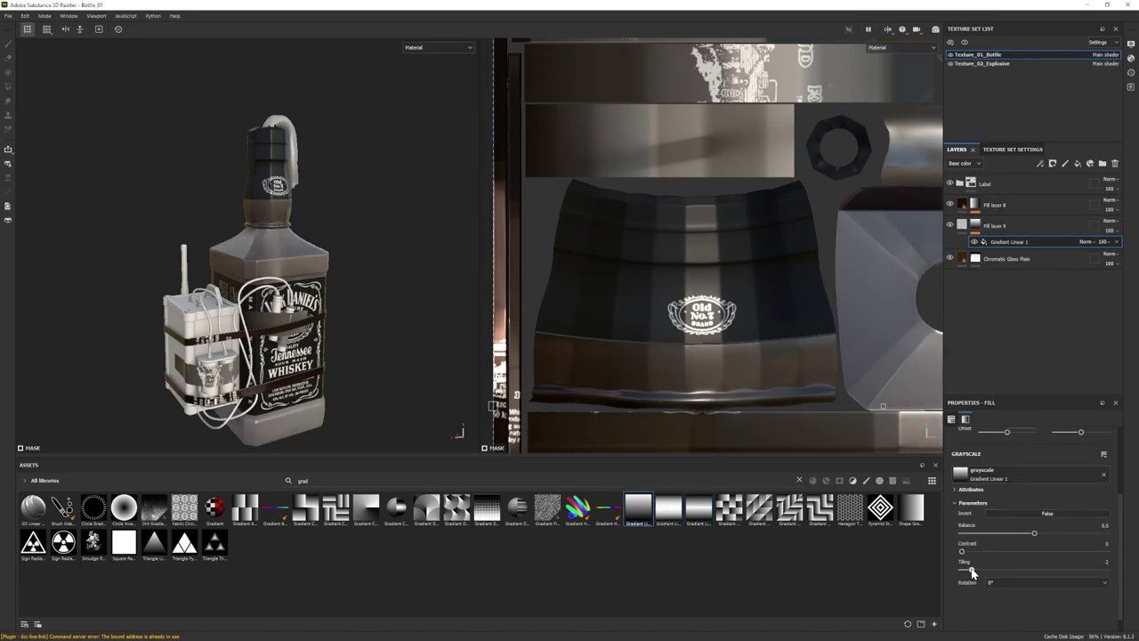
drag(1030, 534, 984, 533)
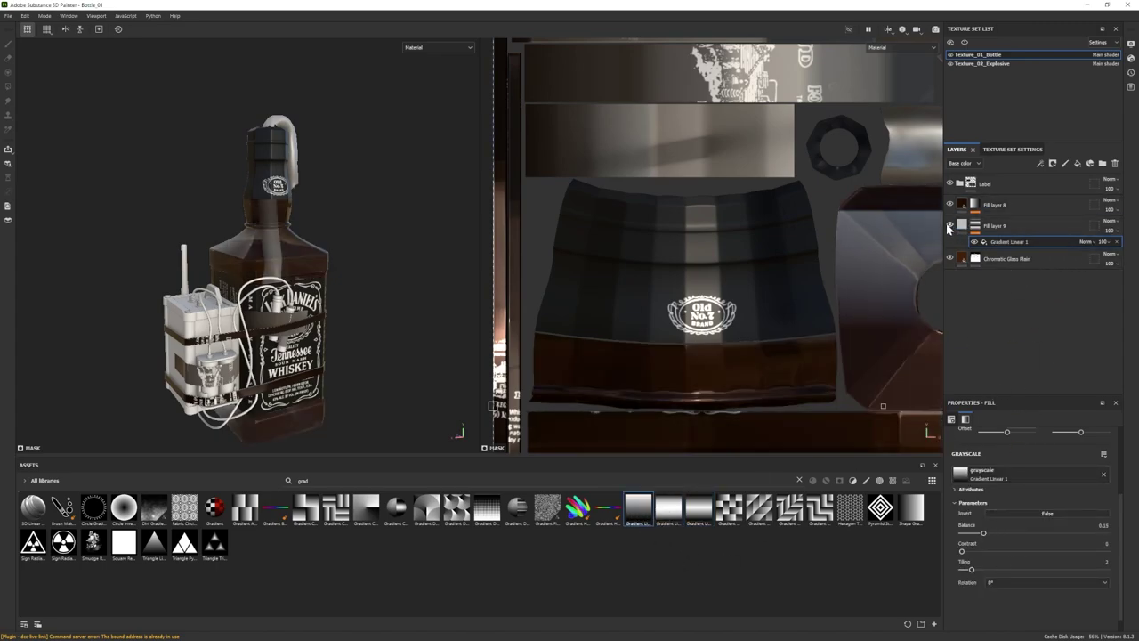
click(949, 225)
click(950, 225)
- Set Fill layer 9's metallic to 1 and its roughness to 0
click(962, 225)
drag(994, 612, 968, 611)
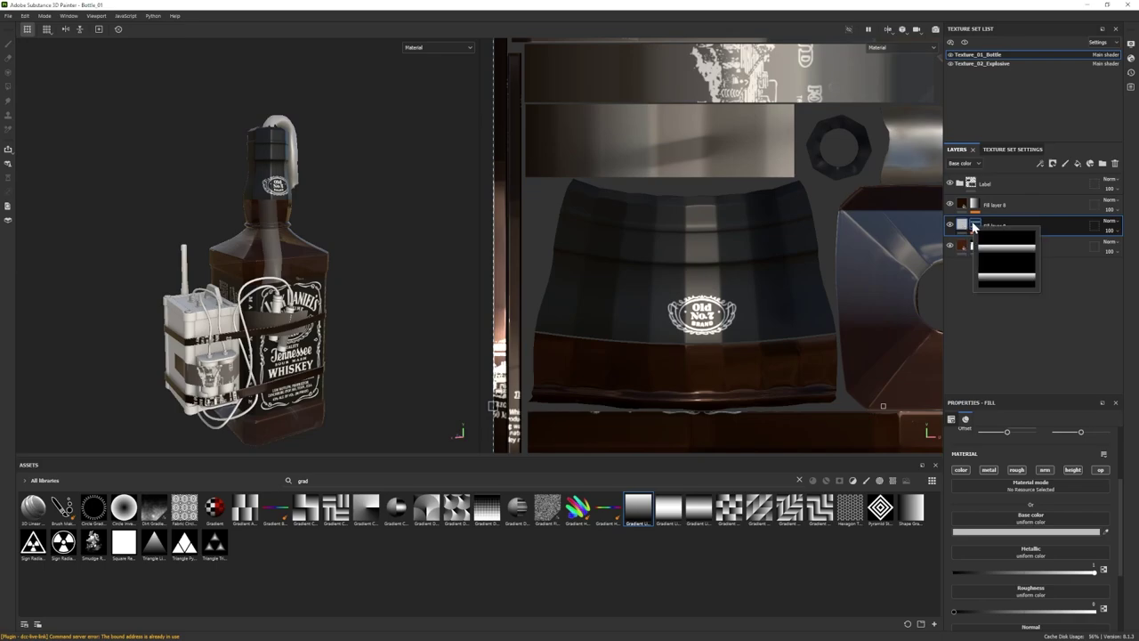
- Set the UV tiling of the Gradient Linear 1 fill in Fill layer 9's mask to about 1.18
click(974, 226)
scroll(999, 554, up, 8)
scroll(998, 550, up, 1)
click(1007, 242)
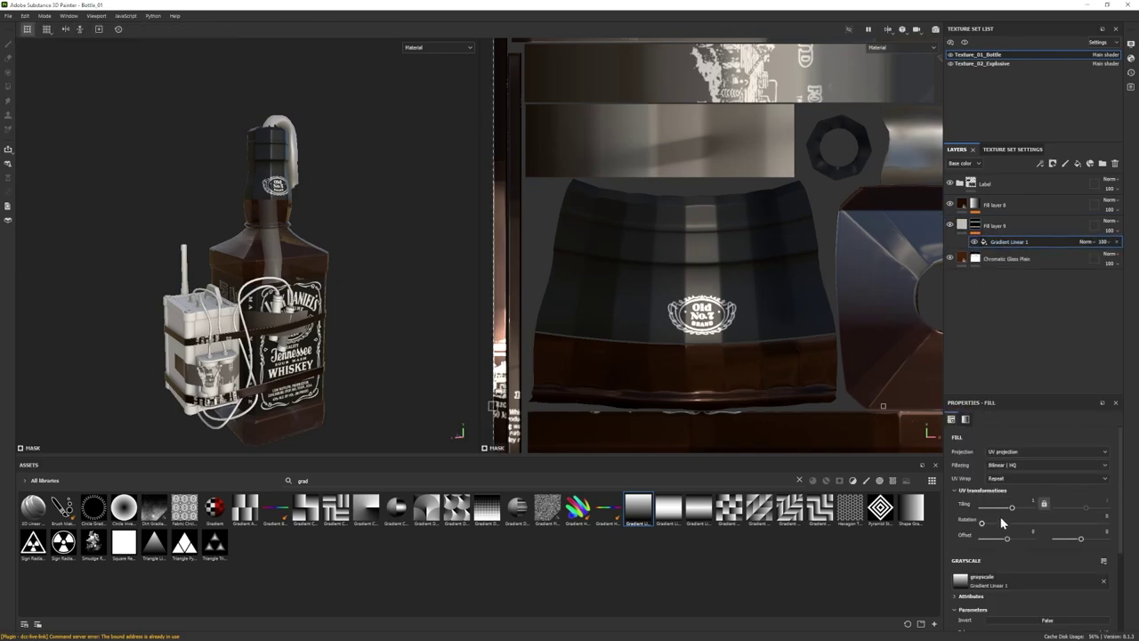
drag(1012, 512, 1013, 509)
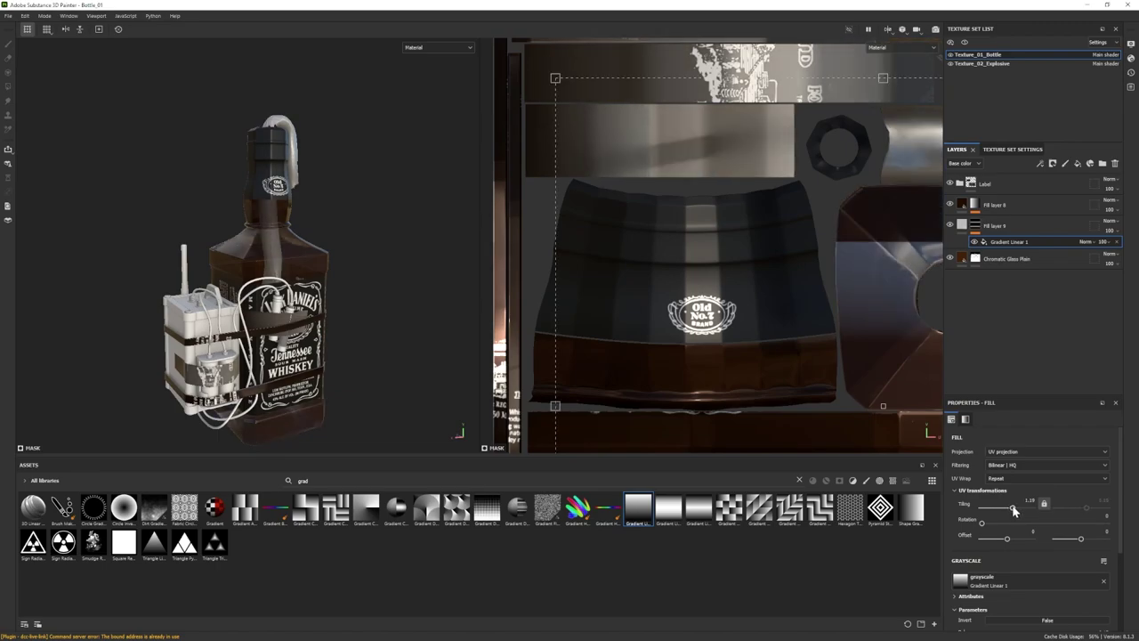
- Set Fill layer 9's base colour to a warm golden yellow, FFCD61, and check it on the bottle
click(961, 226)
scroll(1017, 551, down, 4)
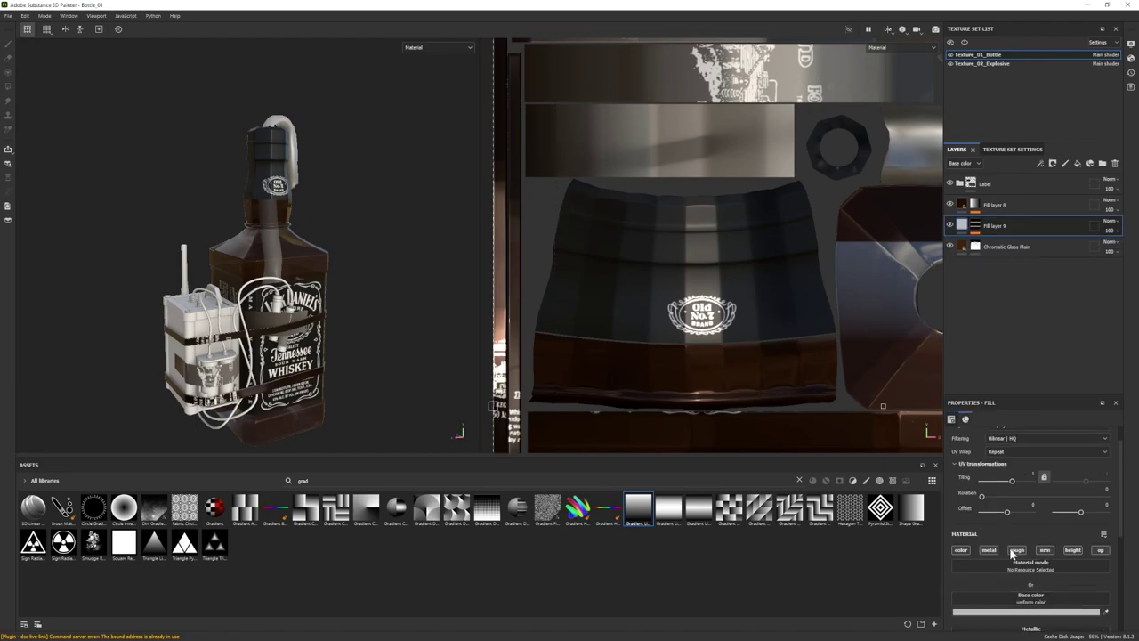
click(1017, 533)
click(1106, 599)
click(1062, 514)
click(1107, 604)
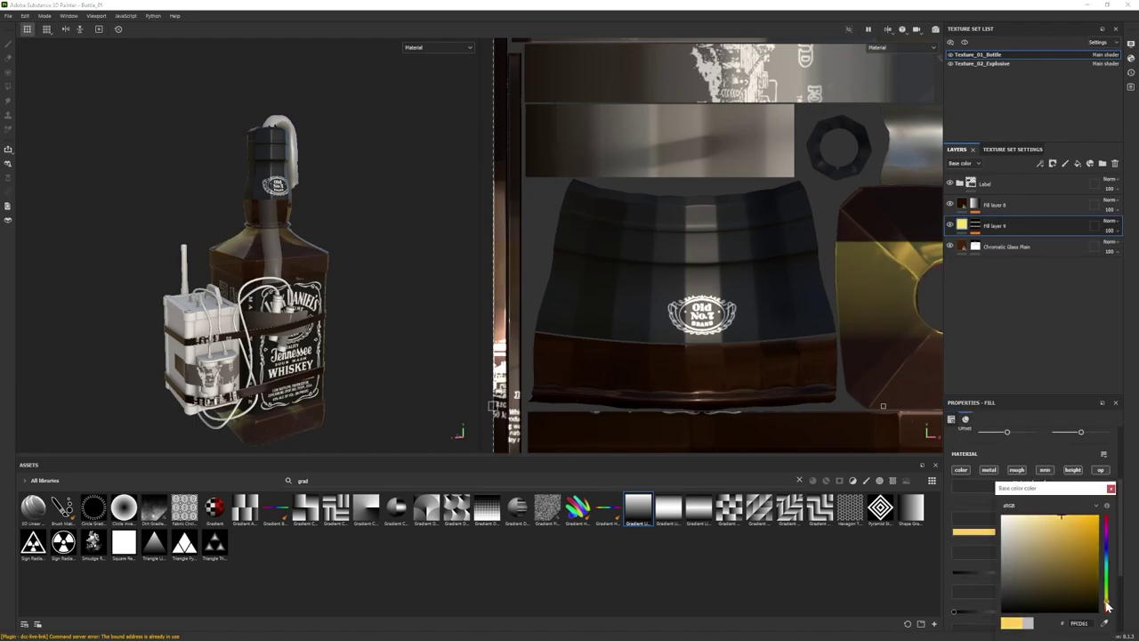
alt+drag(358, 360, 357, 340)
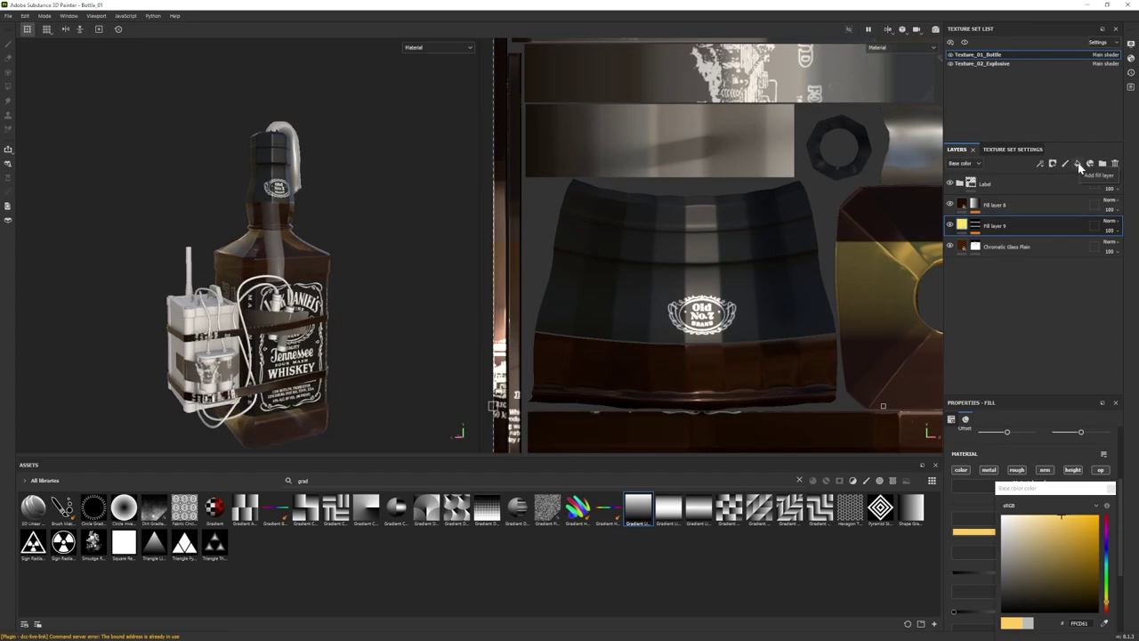
- Add a new fill layer above Fill layer 9 and give it a black mask
click(1080, 169)
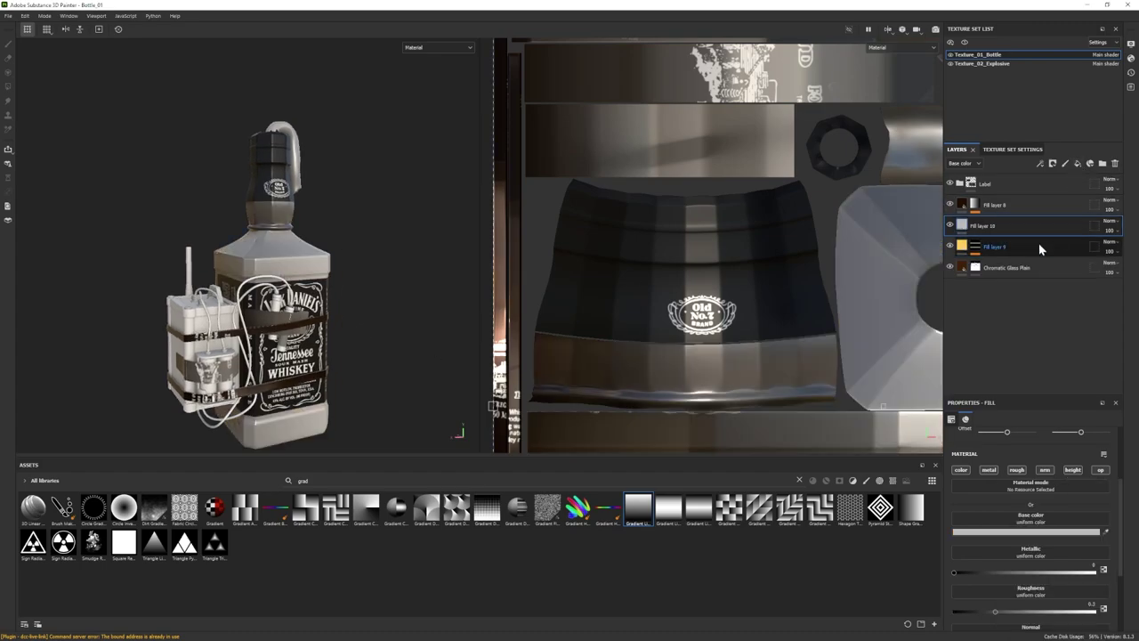
mouse_move(698, 507)
mouse_down()
mouse_move(1033, 497)
mouse_move(709, 516)
mouse_up()
right_click(1002, 224)
click(1037, 245)
right_click(1011, 224)
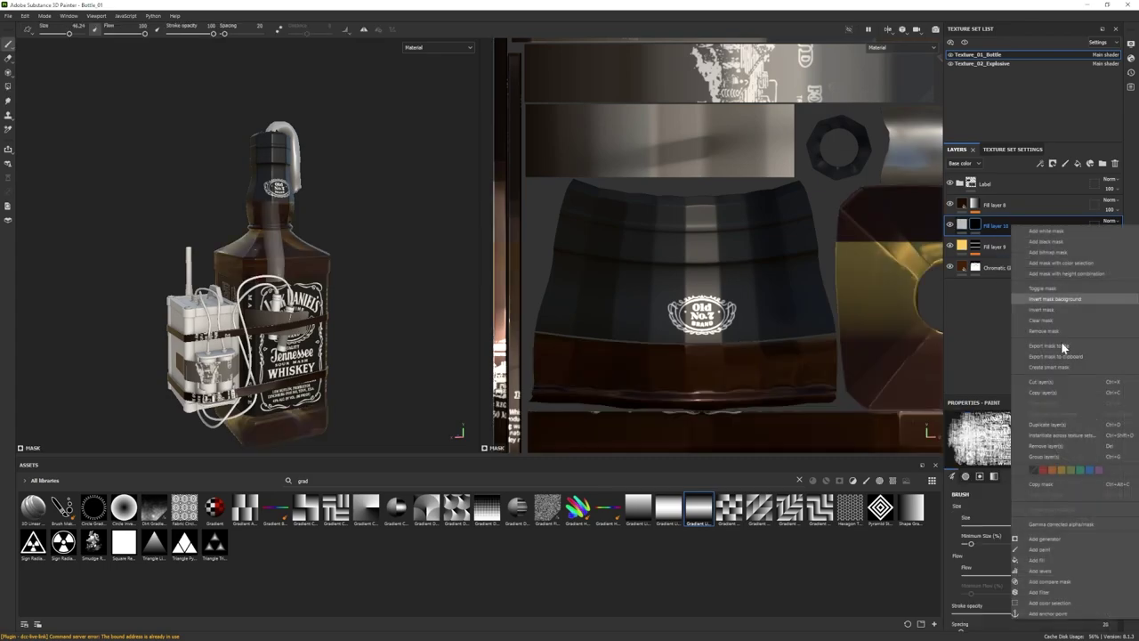
click(1054, 562)
drag(1046, 474, 1012, 483)
scroll(1000, 582, up, 2)
click(951, 224)
click(951, 224)
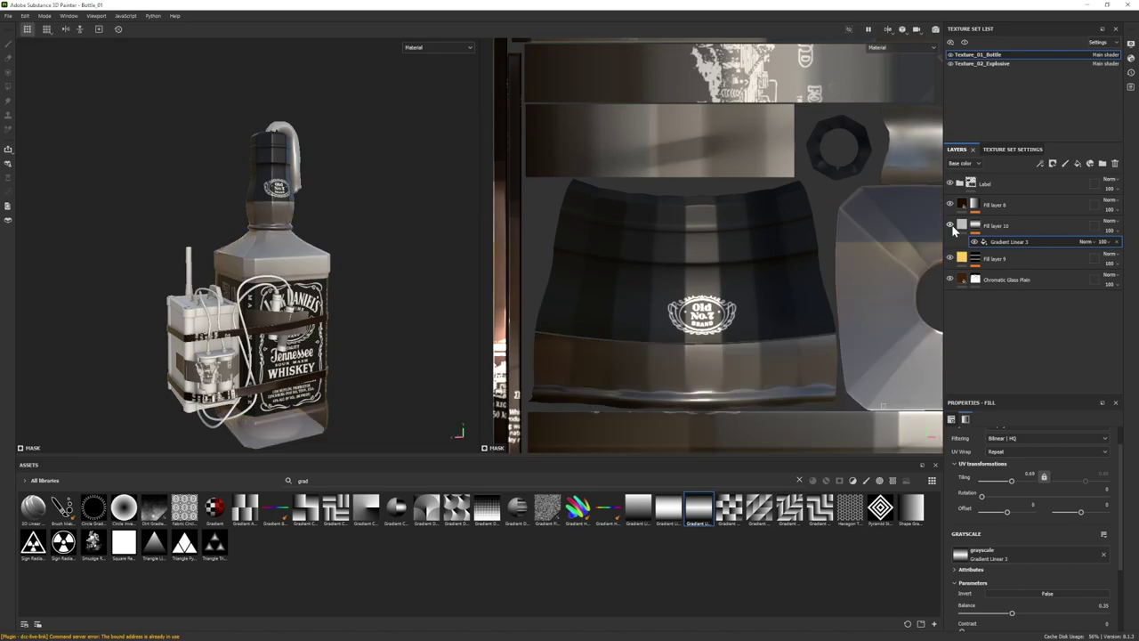
drag(1011, 481, 1013, 482)
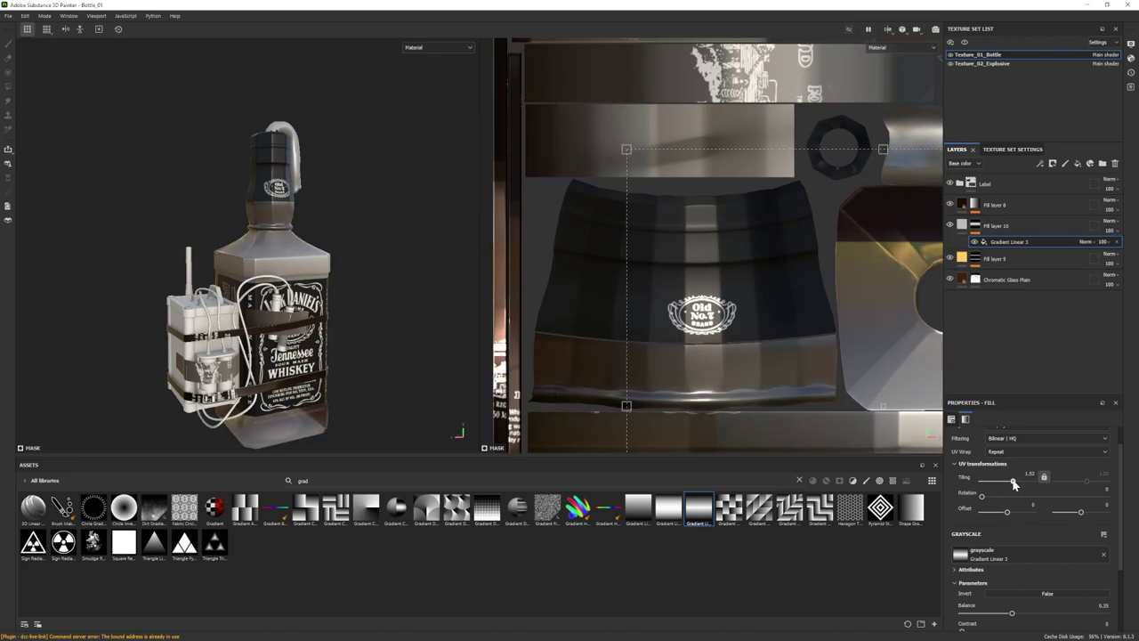
click(1117, 242)
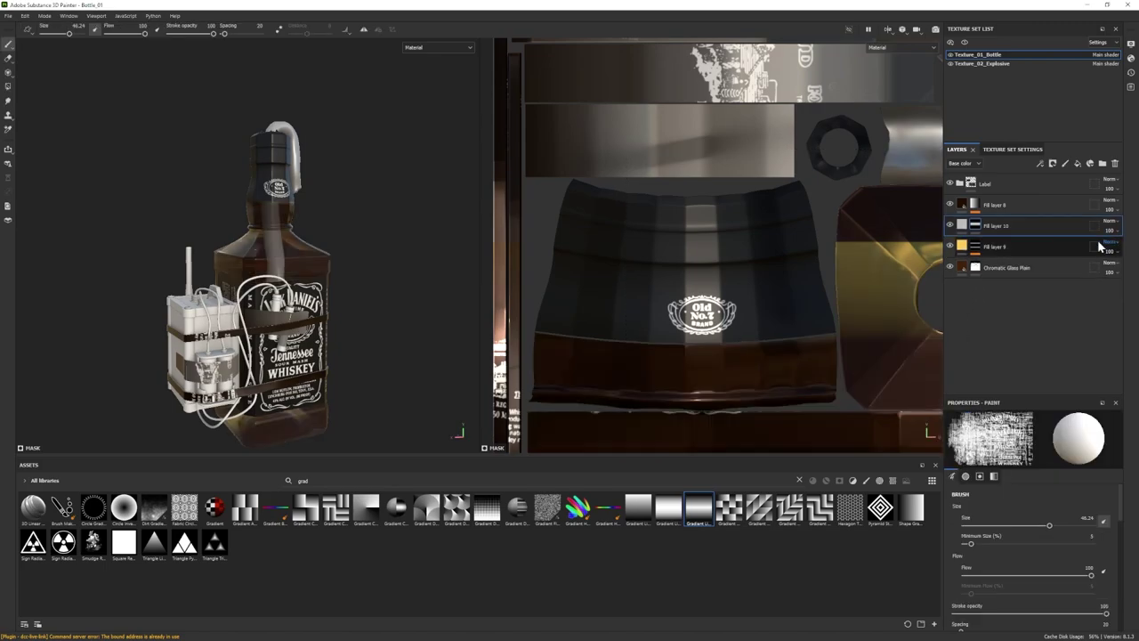
- Add a fill to Fill layer 10's mask using the Clouds 3 texture and set its balance to 0.16
right_click(1004, 229)
click(1044, 565)
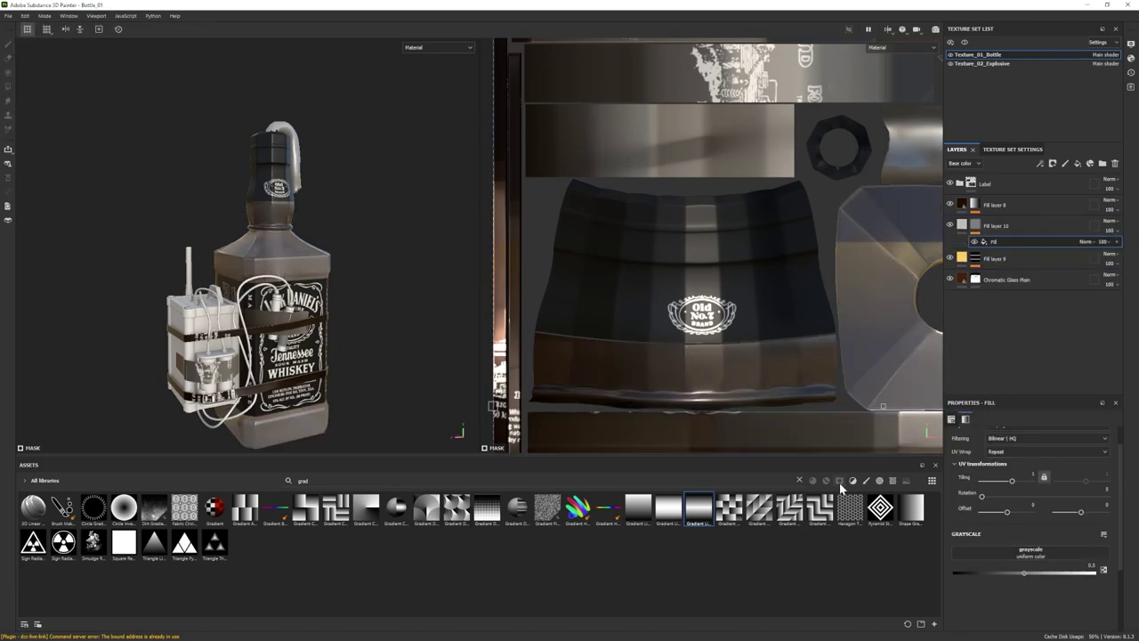
click(799, 480)
text(clou)
drag(250, 509, 1030, 553)
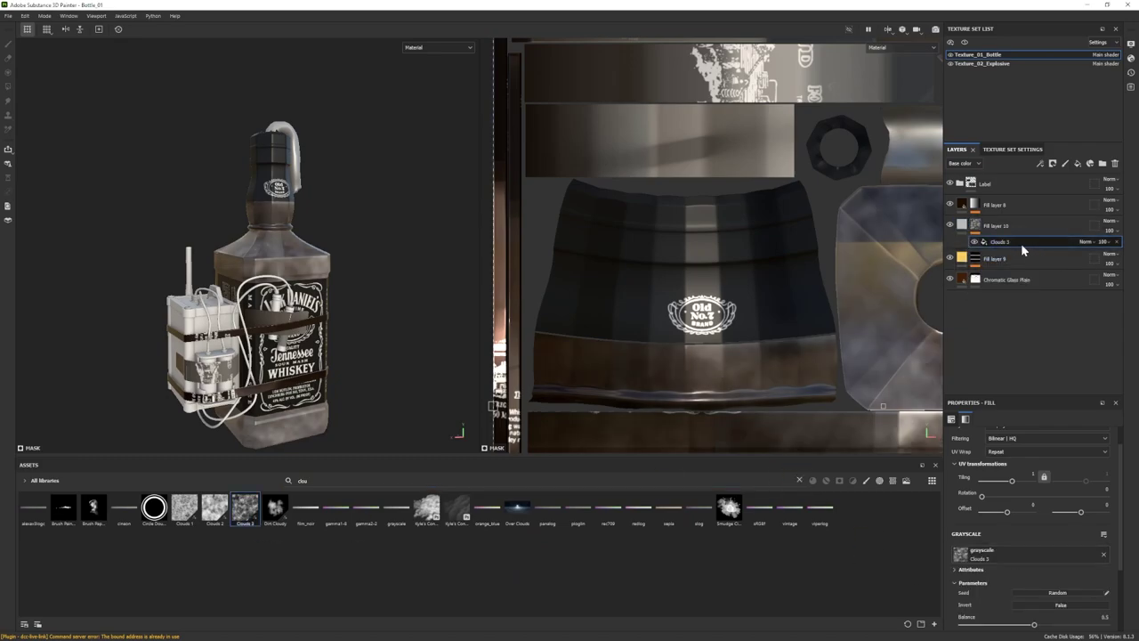
scroll(1033, 534, down, 3)
drag(1033, 545, 979, 545)
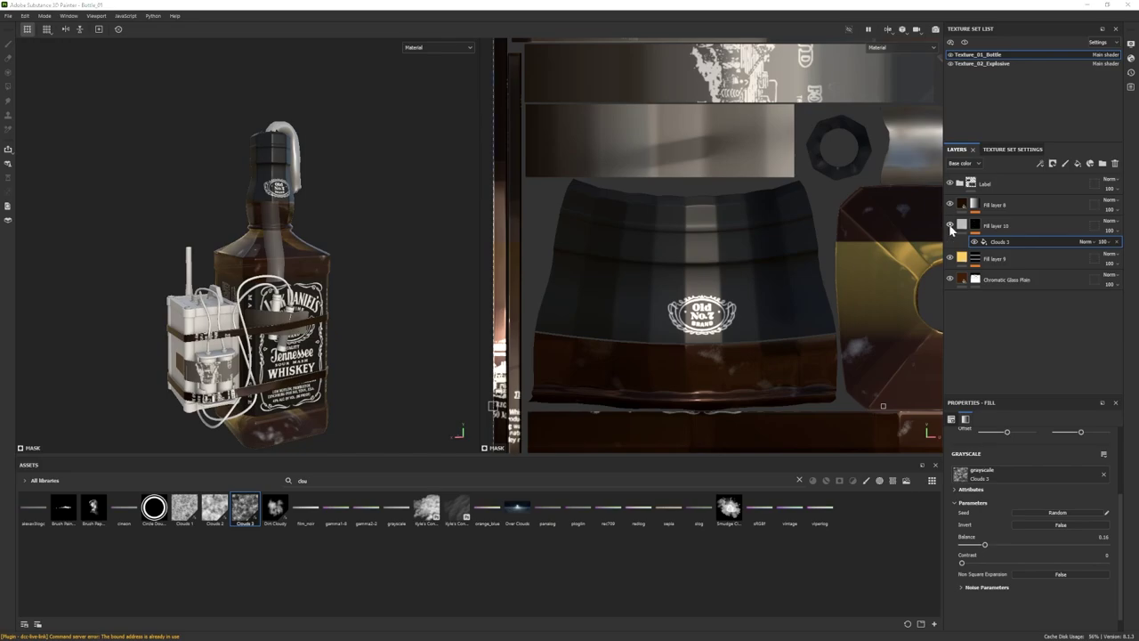
- Set Fill layer 10's base colour to a dark brown
click(962, 225)
click(1028, 531)
click(1107, 606)
click(1093, 585)
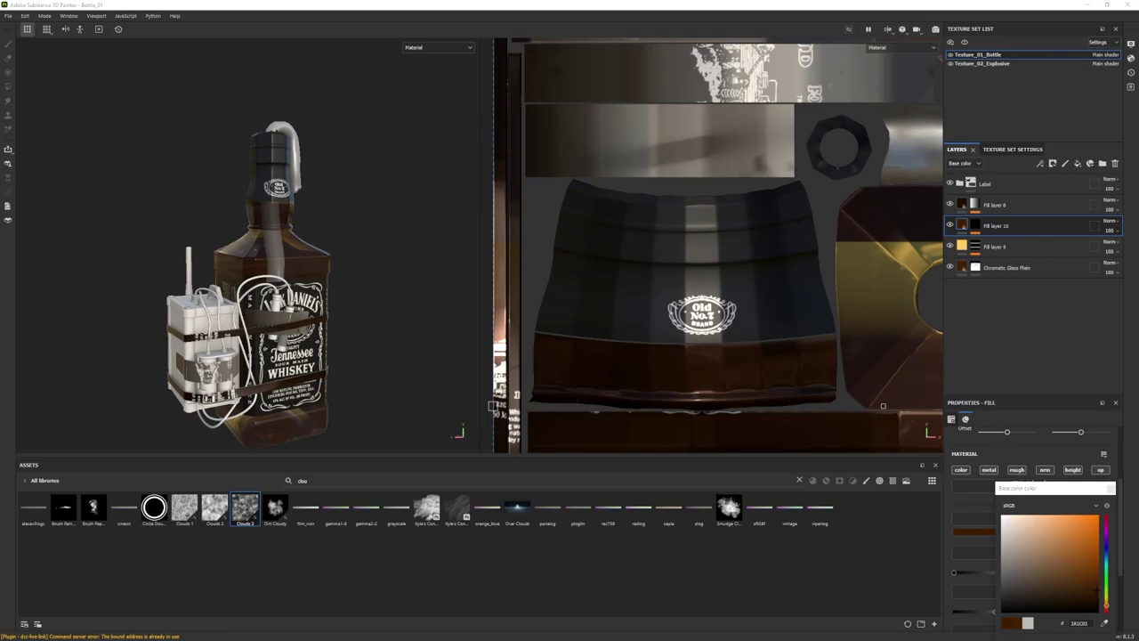
click(1108, 489)
- Set the UV tiling of the Clouds 3 fill in Fill layer 10's mask to about 0.8
click(975, 226)
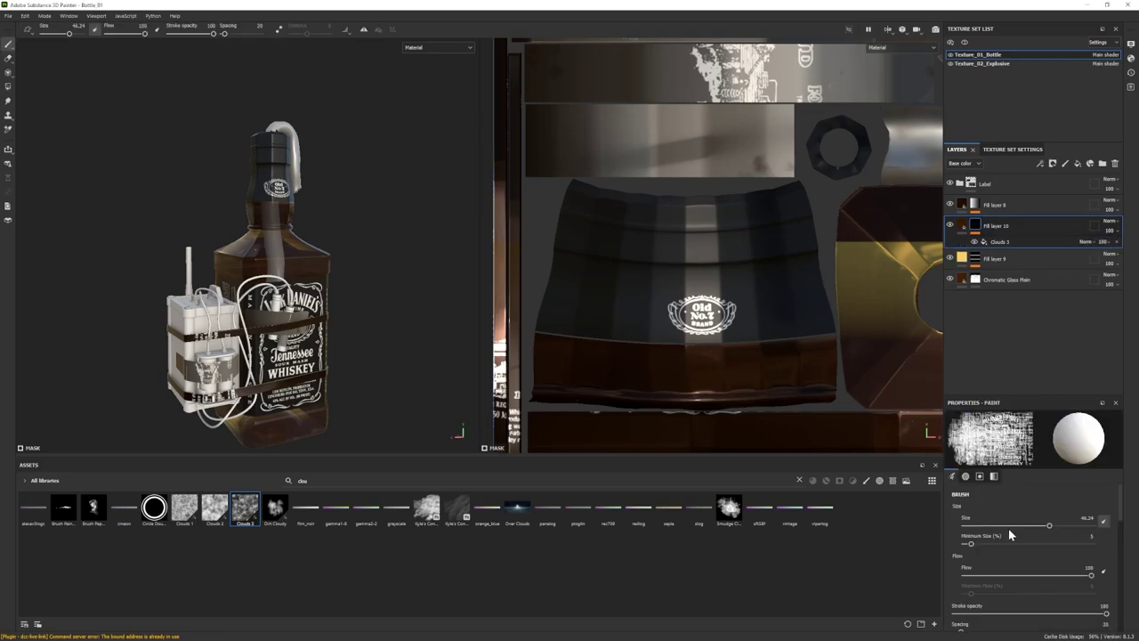
click(1000, 241)
scroll(1008, 498, up, 3)
drag(1012, 510, 1014, 510)
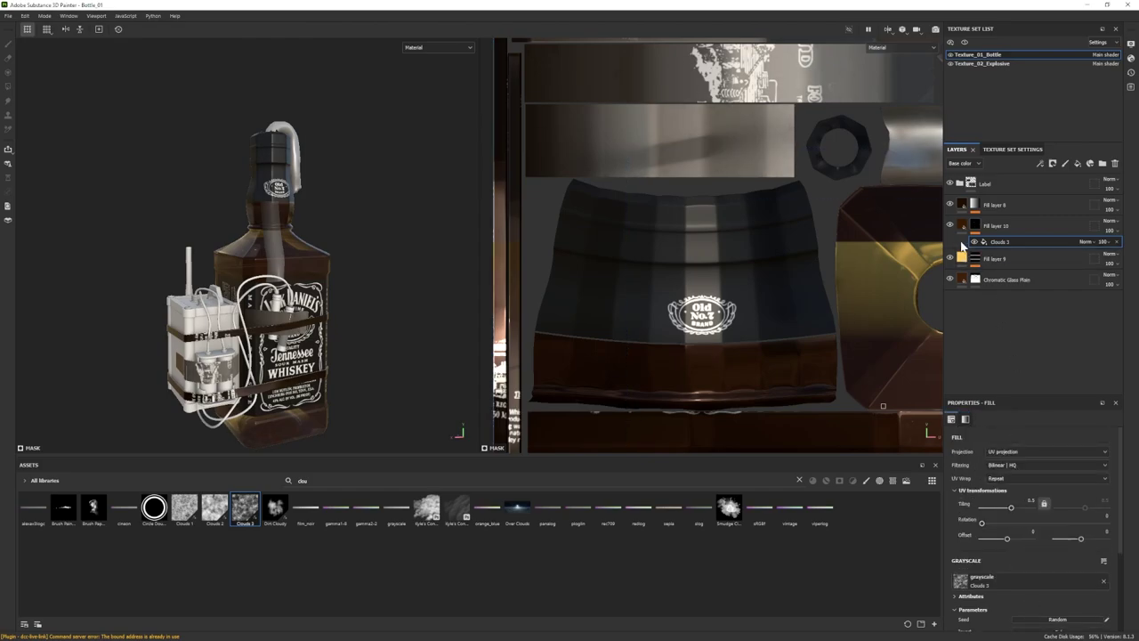
- Set Fill layer 10's base colour to a lighter orange-brown, 5E3512
click(962, 226)
scroll(1024, 525, down, 3)
click(1026, 558)
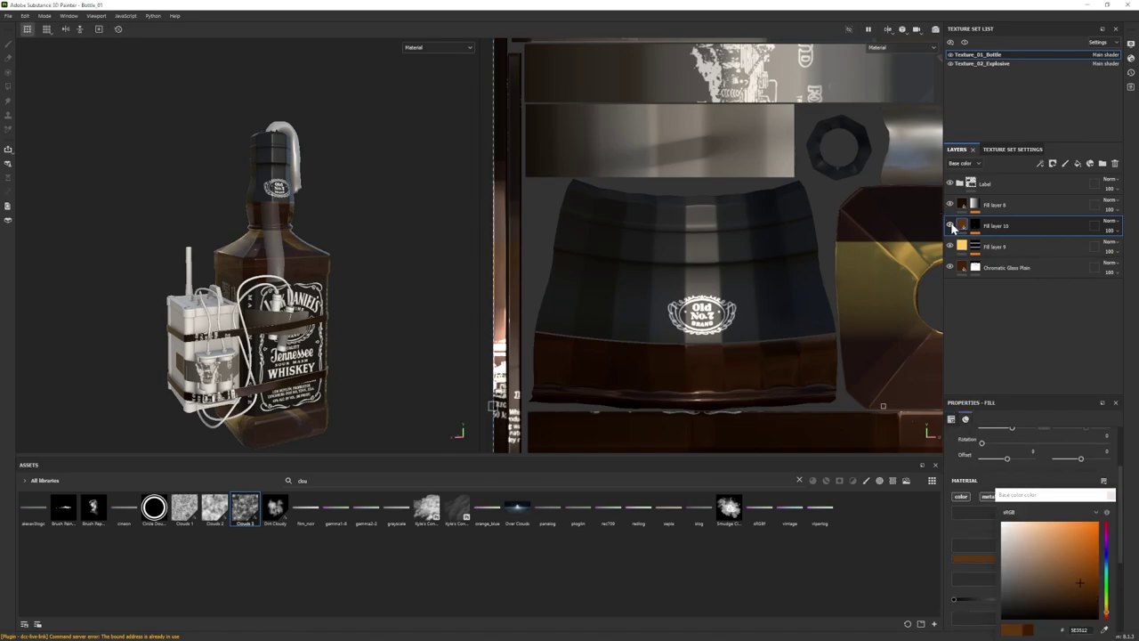
- Set the Clouds 3 mask's balance to 0.3 and compare Fill layer 10 on and off
click(975, 228)
scroll(1036, 549, down, 10)
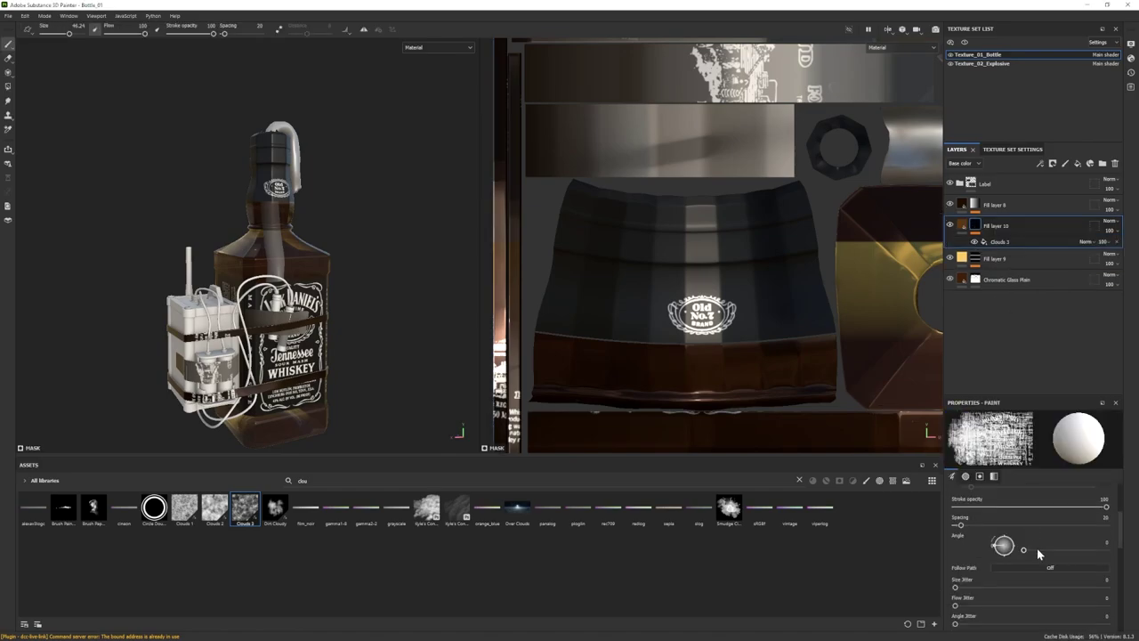
click(1012, 242)
scroll(1035, 544, down, 4)
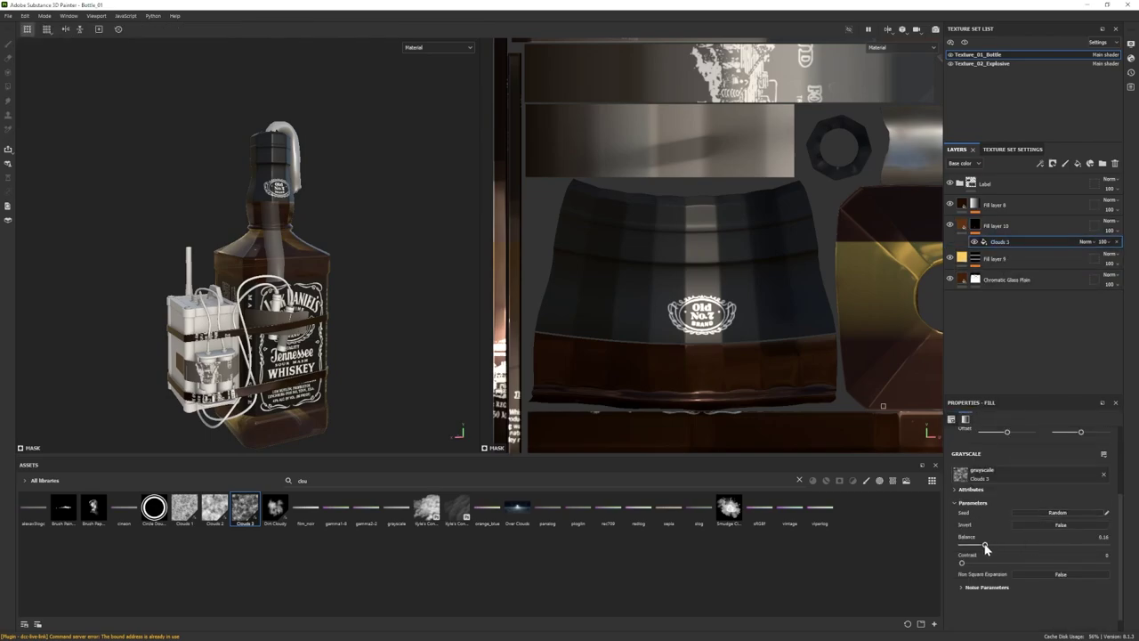
drag(985, 545, 1004, 544)
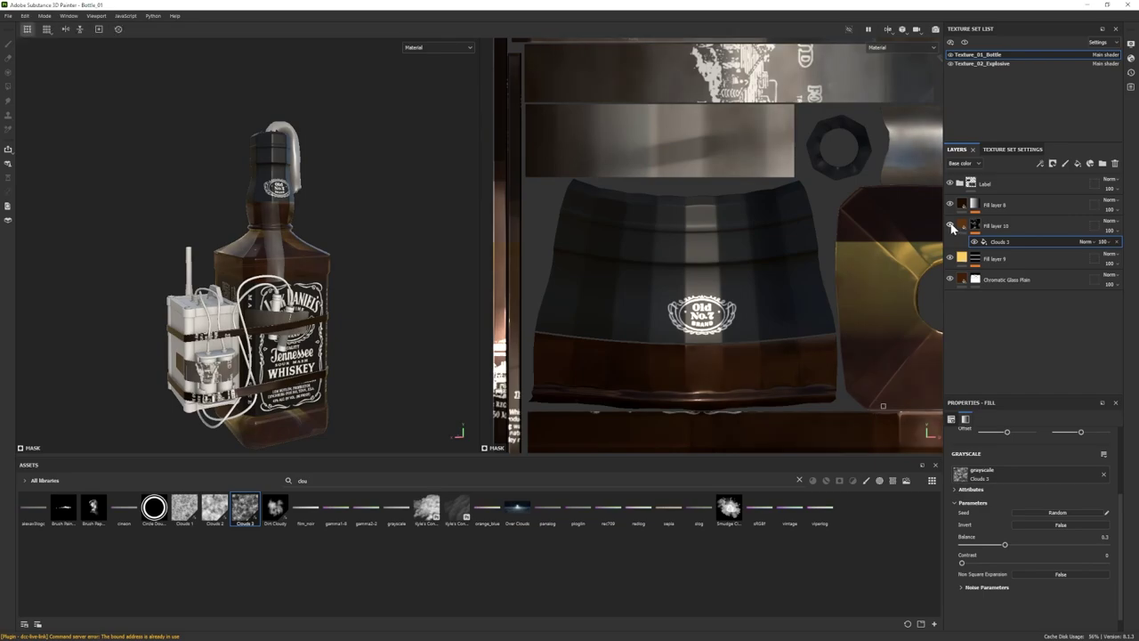
click(952, 228)
click(1032, 532)
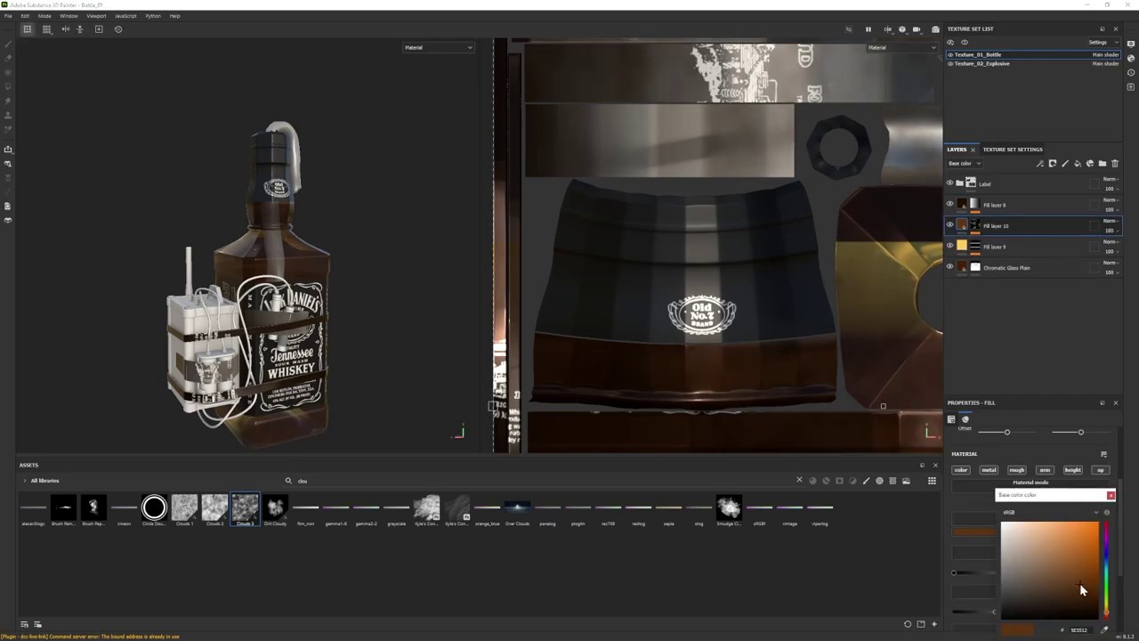
click(1112, 496)
click(951, 226)
click(950, 226)
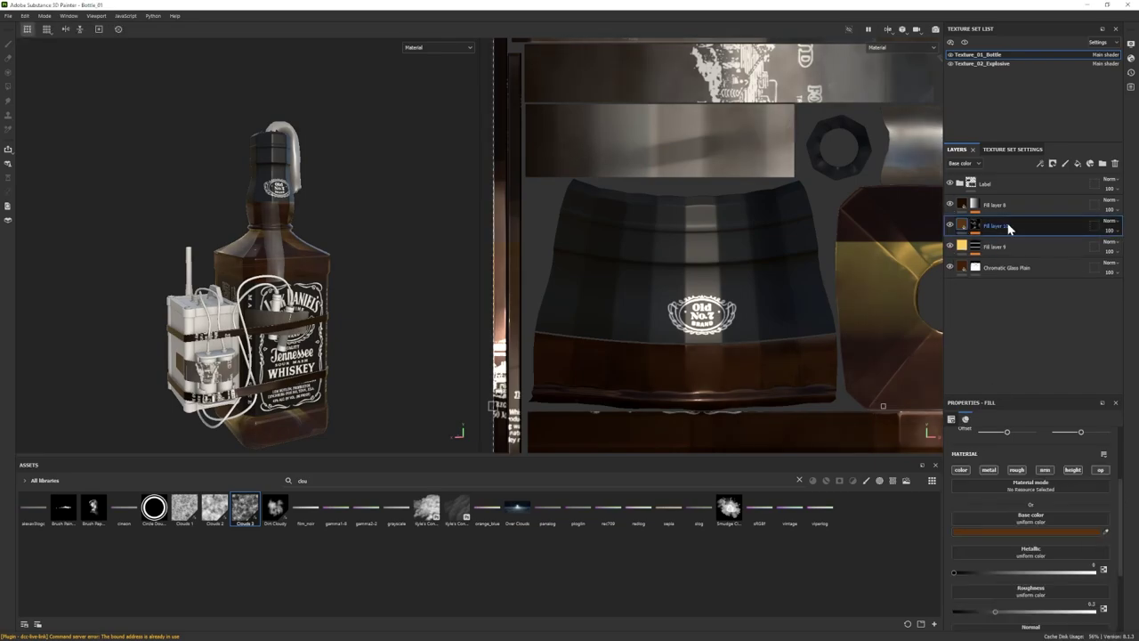
- Add another fill layer above Fill layer 10 with a black mask filled by the Gradient Linear 3 texture
click(1078, 166)
right_click(992, 226)
click(1006, 236)
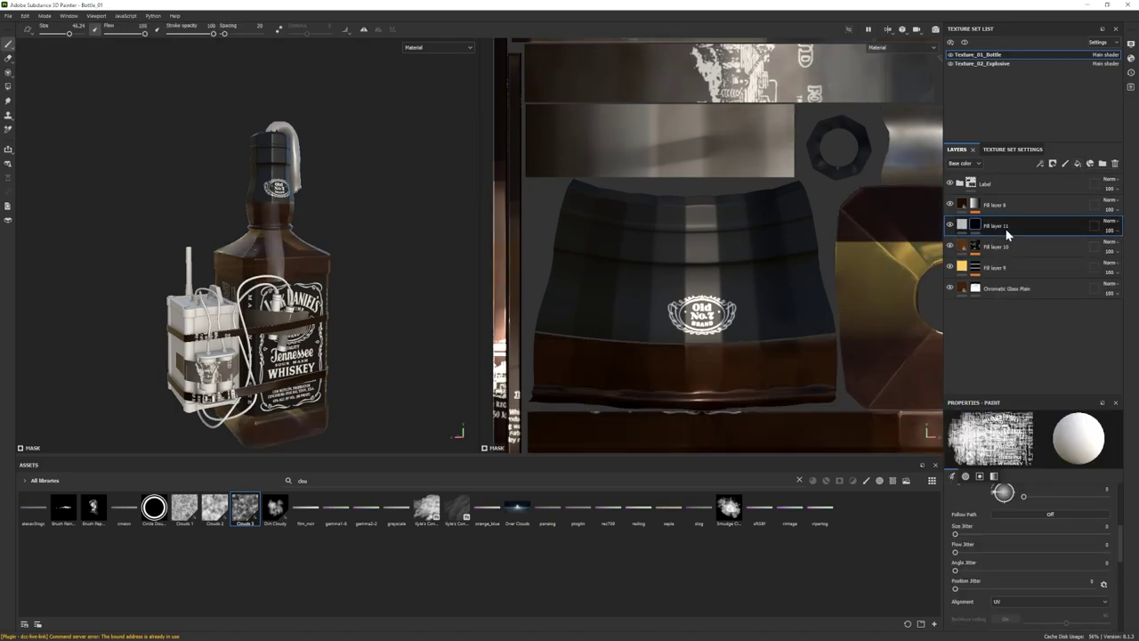
right_click(1012, 225)
click(1025, 576)
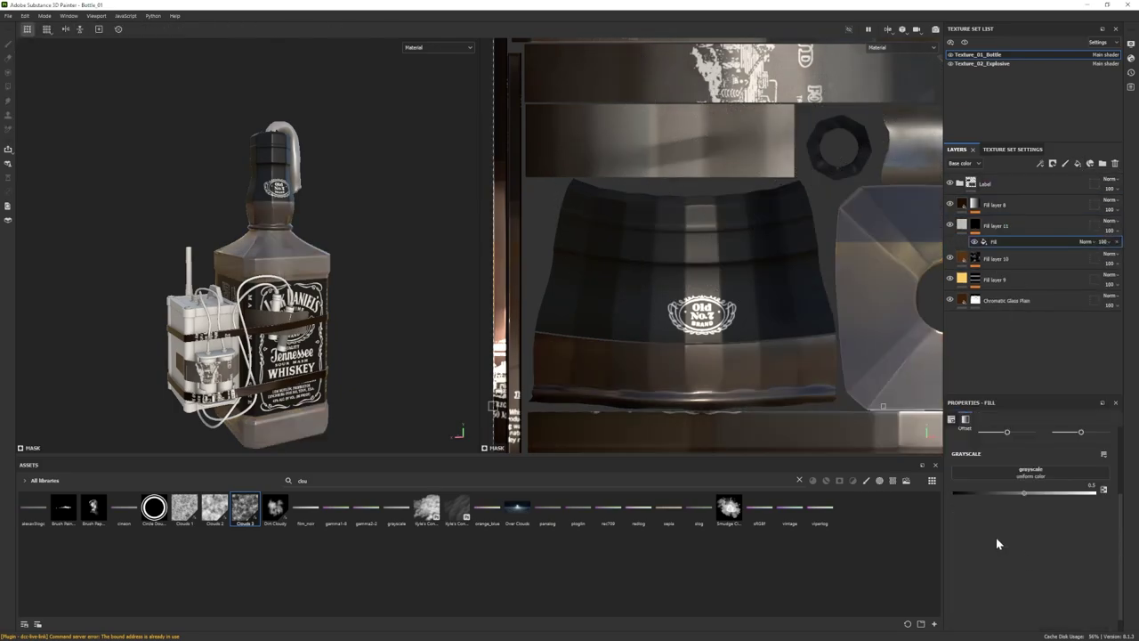
click(799, 481)
text(grad)
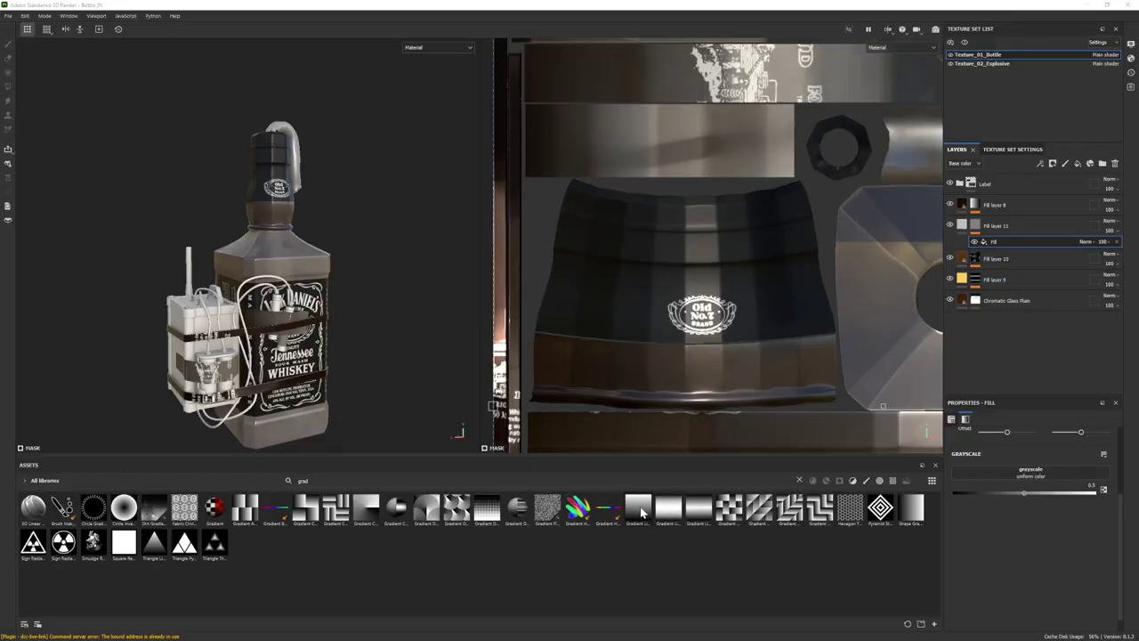
drag(699, 512, 1030, 475)
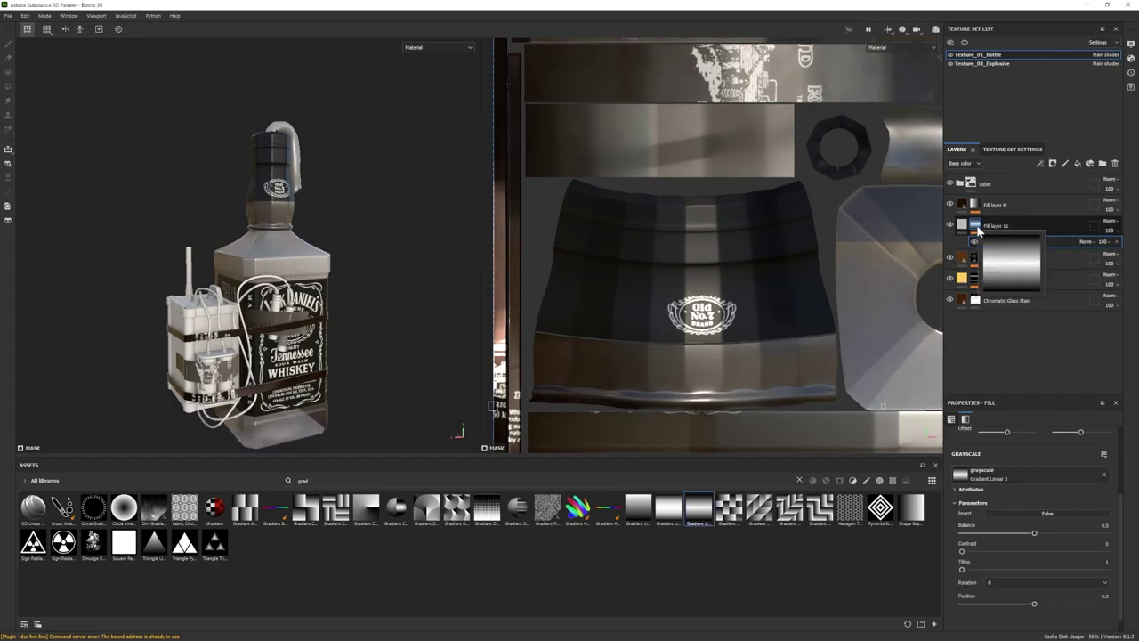
- Rotate Fill layer 11's mask gradient so its band runs vertically, and lower its balance to narrow the band
click(977, 229)
click(1010, 242)
scroll(1036, 494, up, 3)
click(1110, 516)
scroll(1023, 547, down, 3)
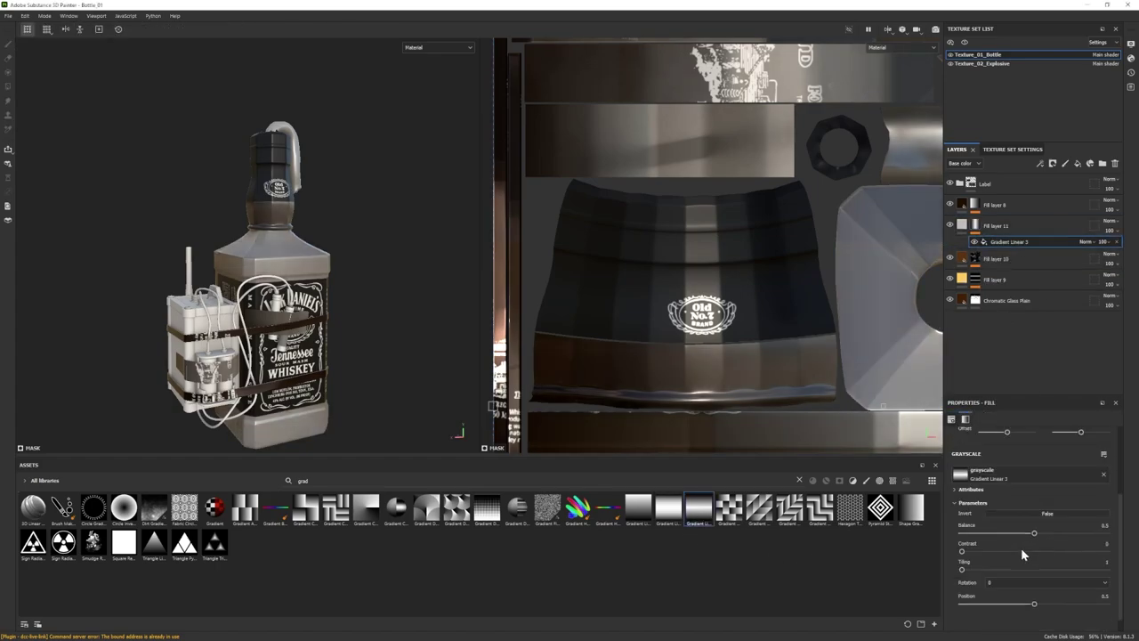
drag(1034, 533, 982, 532)
- Set Fill layer 11's base colour to a medium orange-brown
click(962, 226)
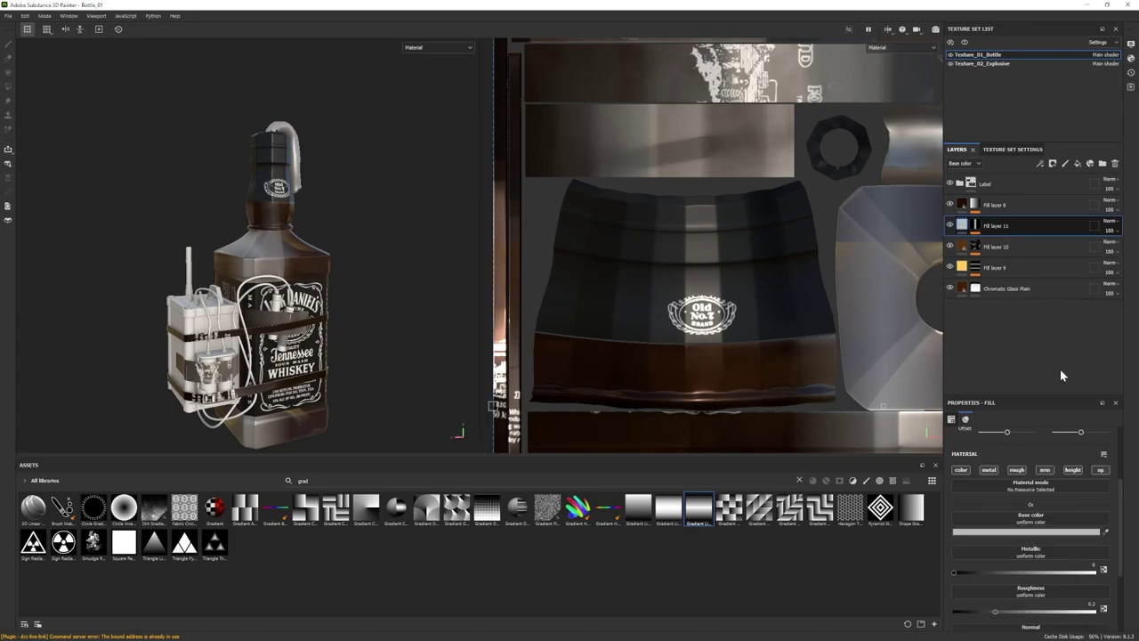
click(1032, 533)
click(1106, 614)
drag(1044, 553, 1069, 525)
drag(1106, 615, 1108, 623)
click(996, 271)
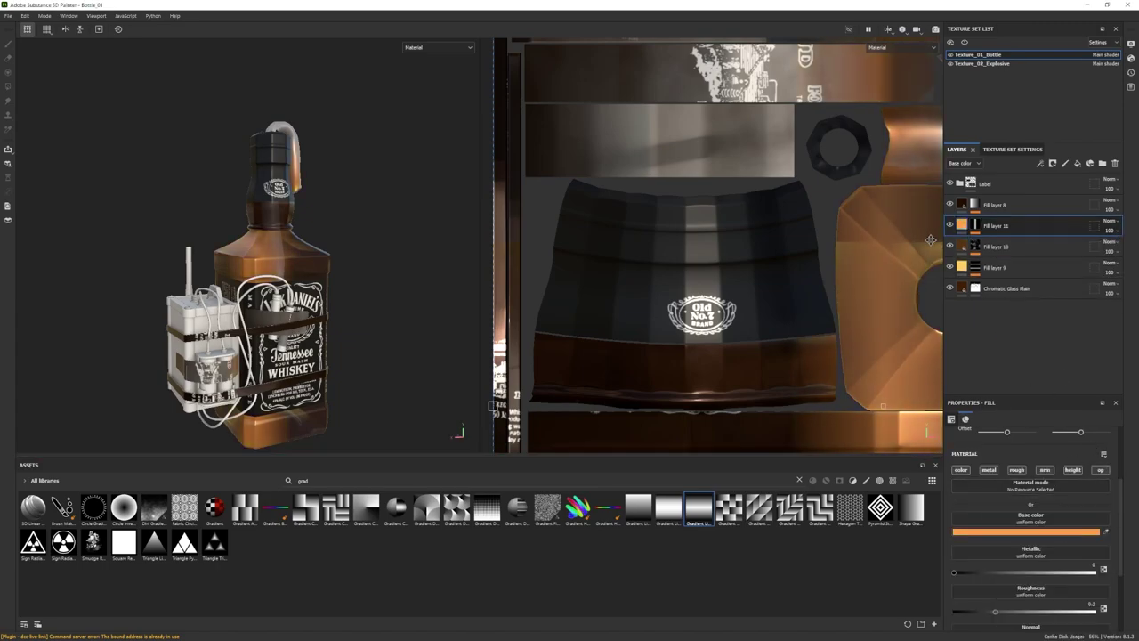
click(1012, 532)
drag(1070, 539, 1070, 569)
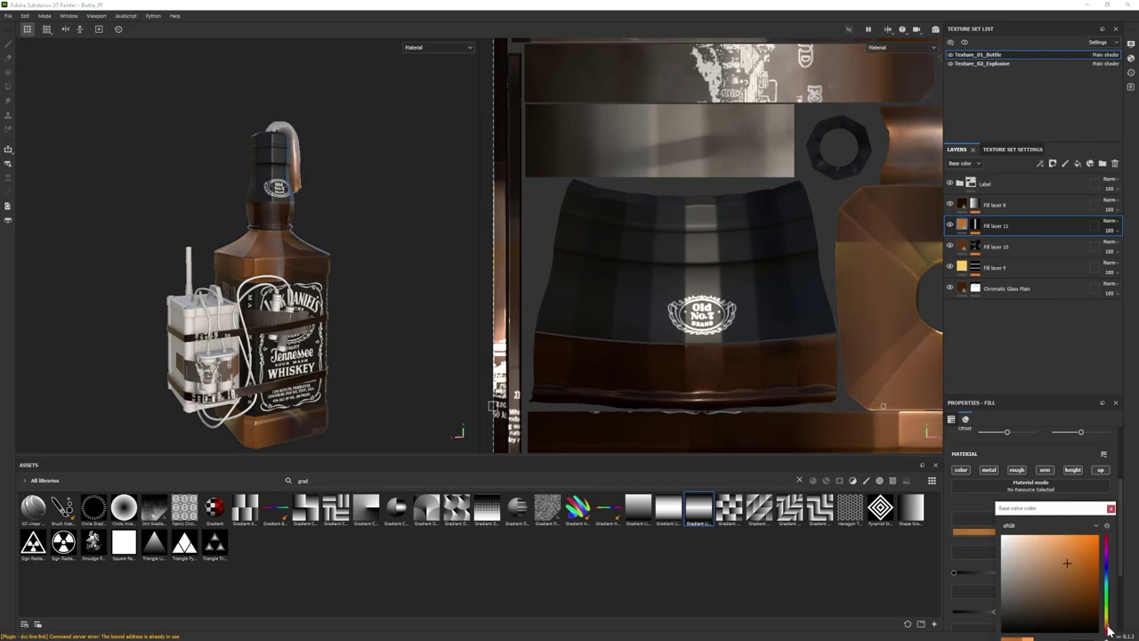
alt+drag(369, 349, 351, 338)
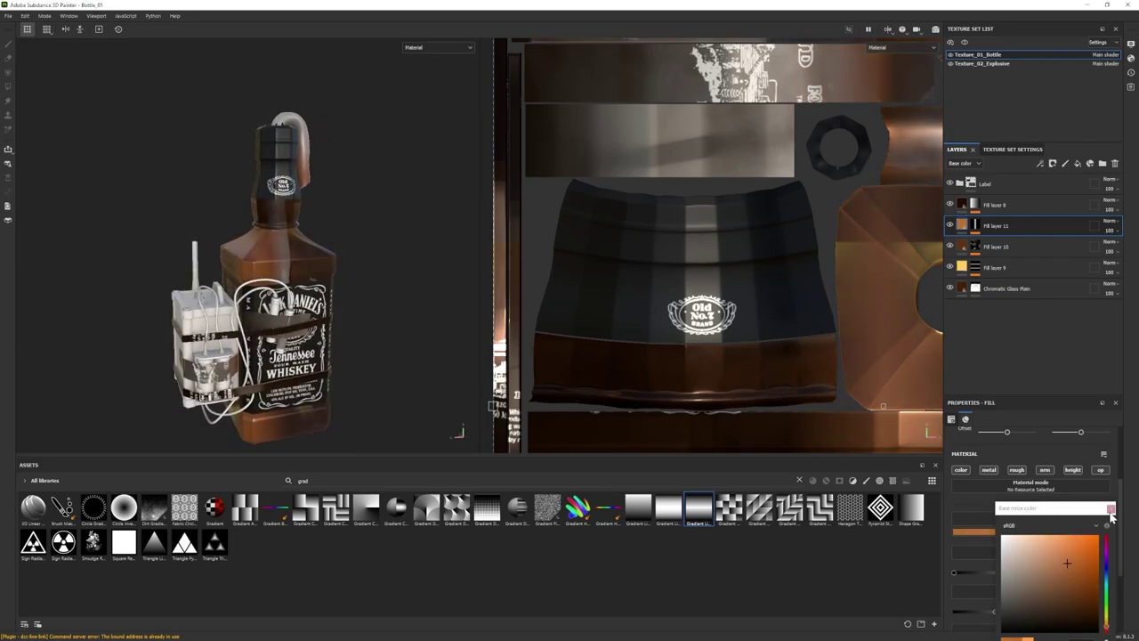
click(1110, 509)
- Try Fill layer 11 with metallic at 1 and roughness at about 0.08
click(1095, 573)
drag(995, 613, 964, 612)
alt+drag(374, 356, 367, 338)
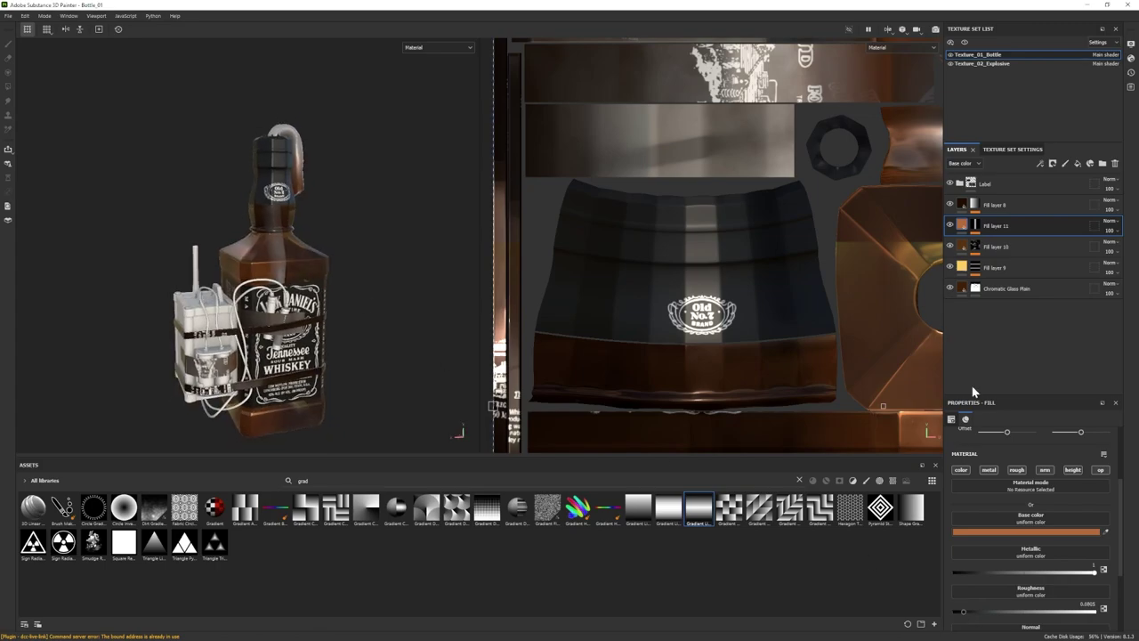
- Shift Fill layer 11's base colour to a muted yellow-brown, with metallic at 0 and roughness at about 0.2
click(1016, 532)
drag(1107, 620, 1108, 632)
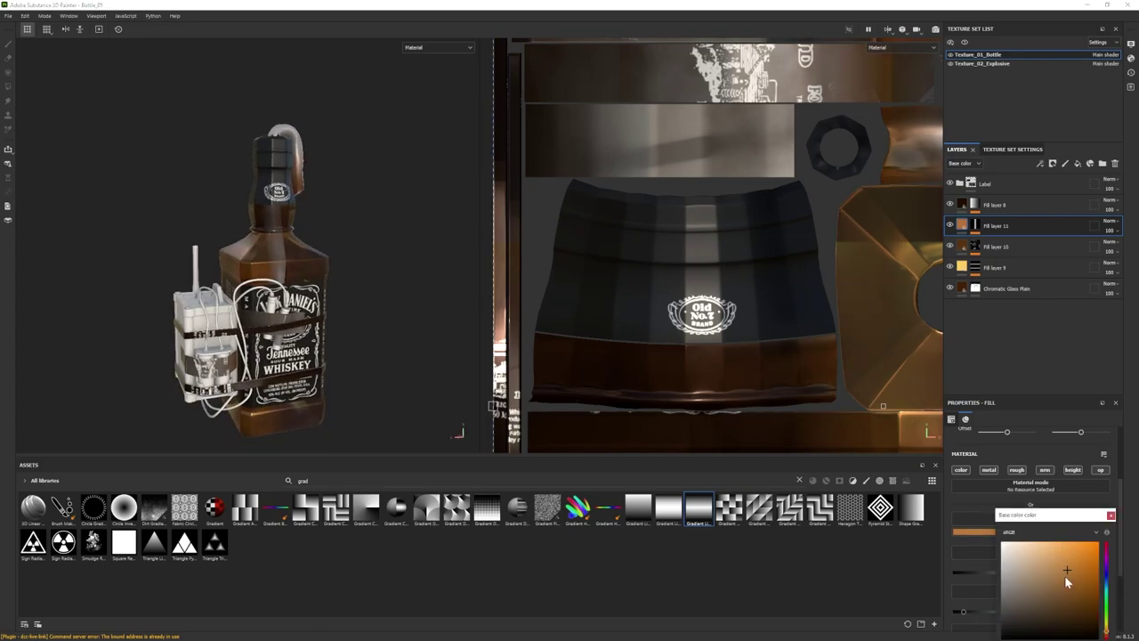
drag(1066, 566, 1084, 567)
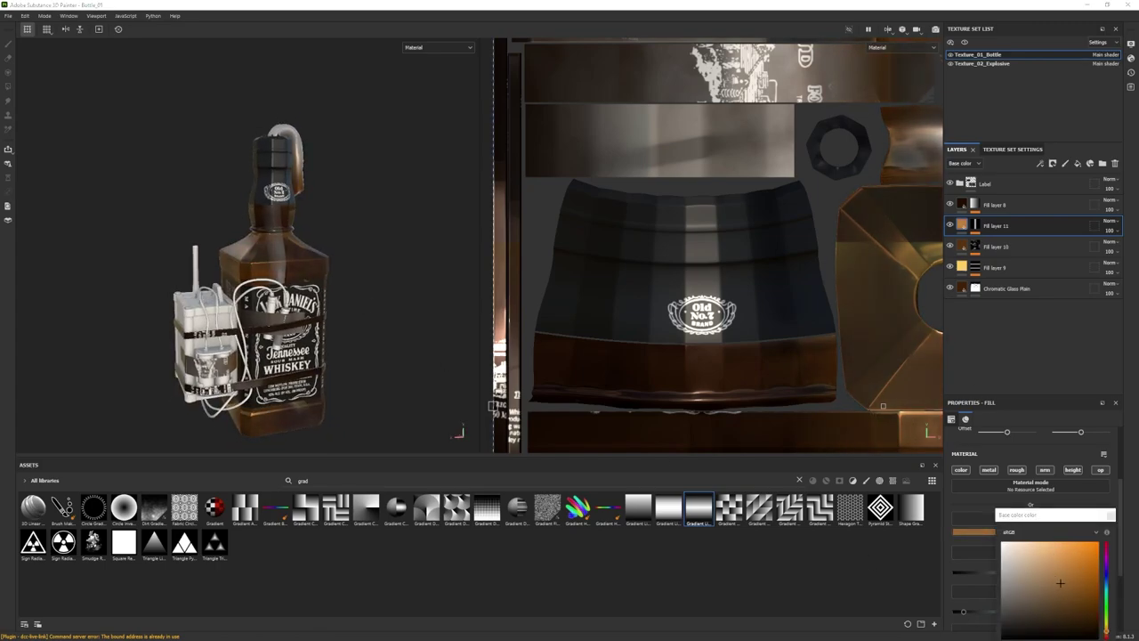
click(1109, 515)
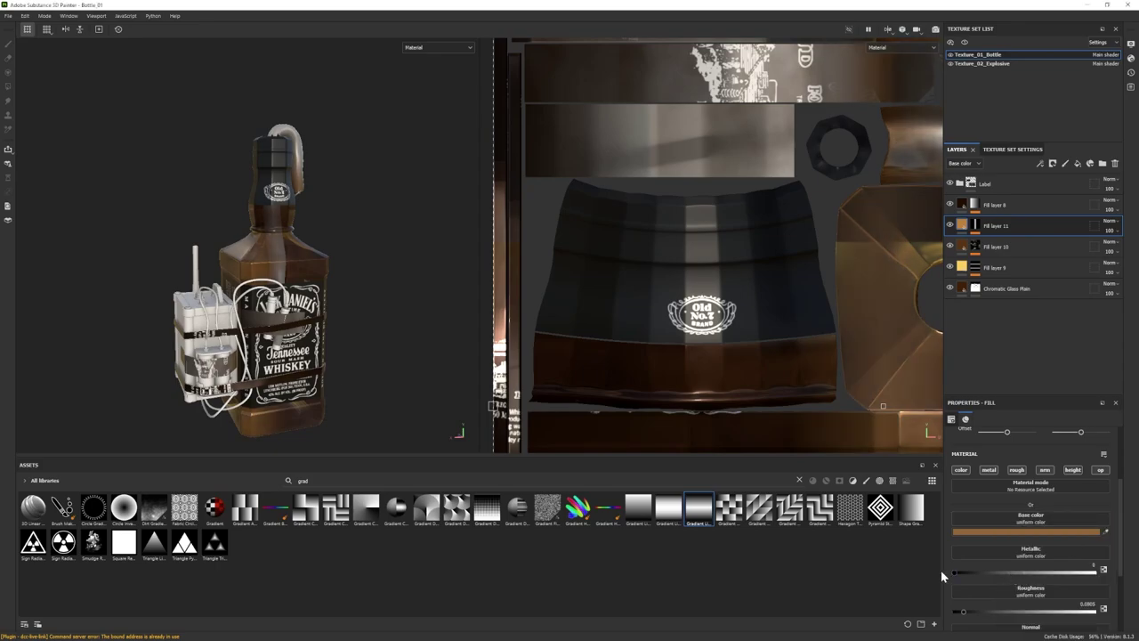
click(981, 613)
- Set the position of Fill layer 11's Gradient Linear 3 mask to 0.39
click(973, 226)
scroll(1014, 553, up, 2)
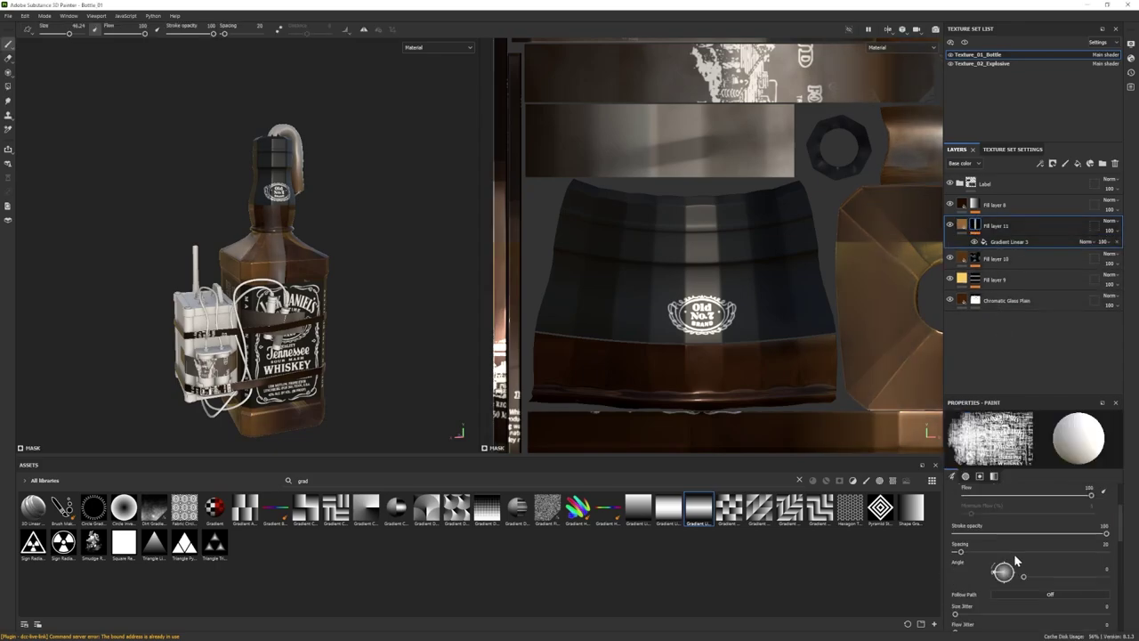
click(1012, 240)
scroll(1025, 563, down, 3)
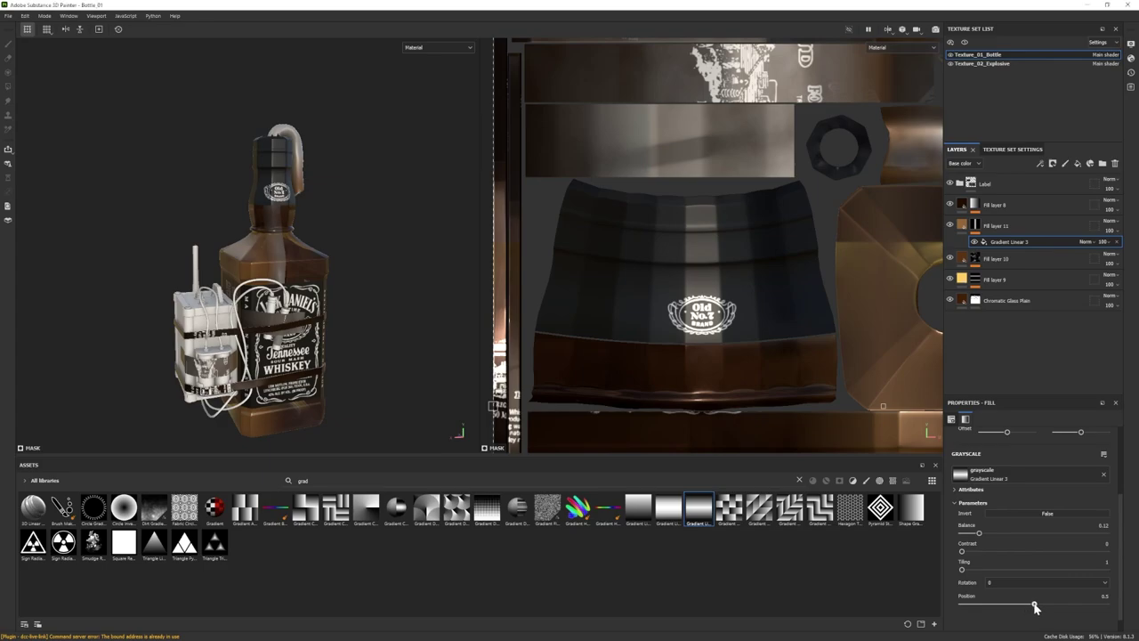
drag(1035, 608, 1018, 605)
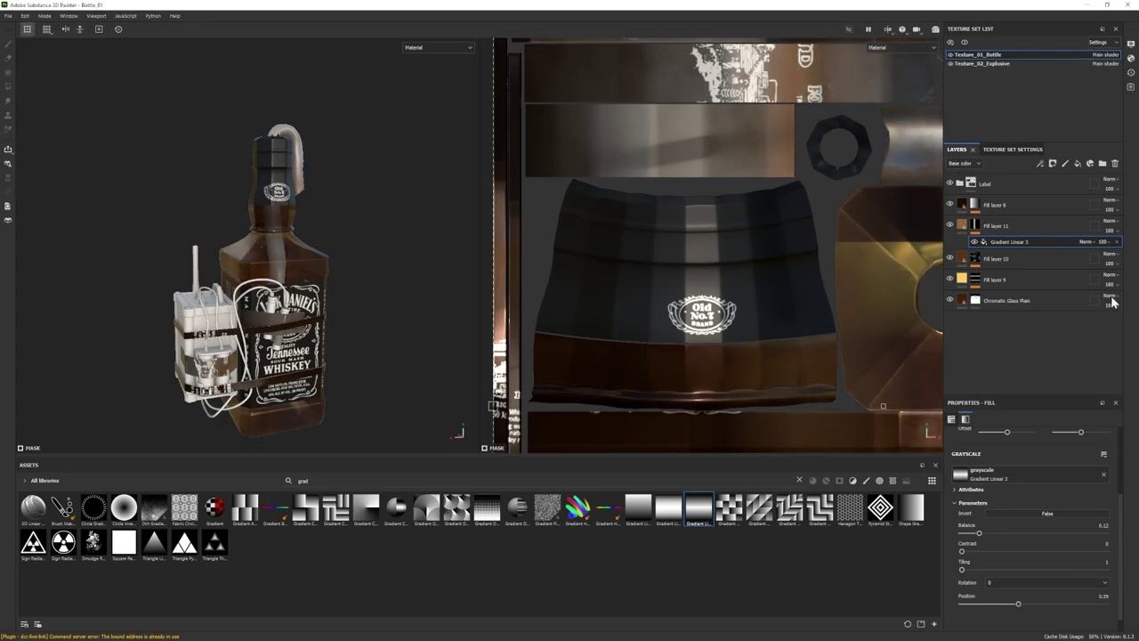
mouse_move(253, 255)
alt+mouse_down()
mouse_move(186, 252)
mouse_move(252, 256)
mouse_move(256, 235)
alt+mouse_up()
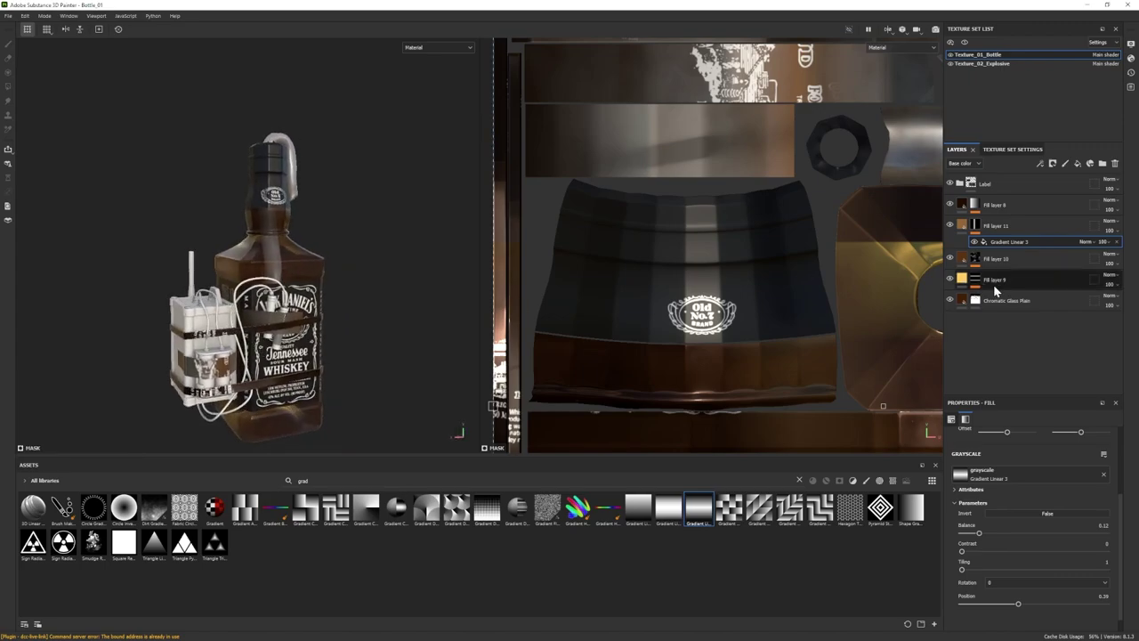
- Set Fill layer 10's roughness to 0
click(989, 259)
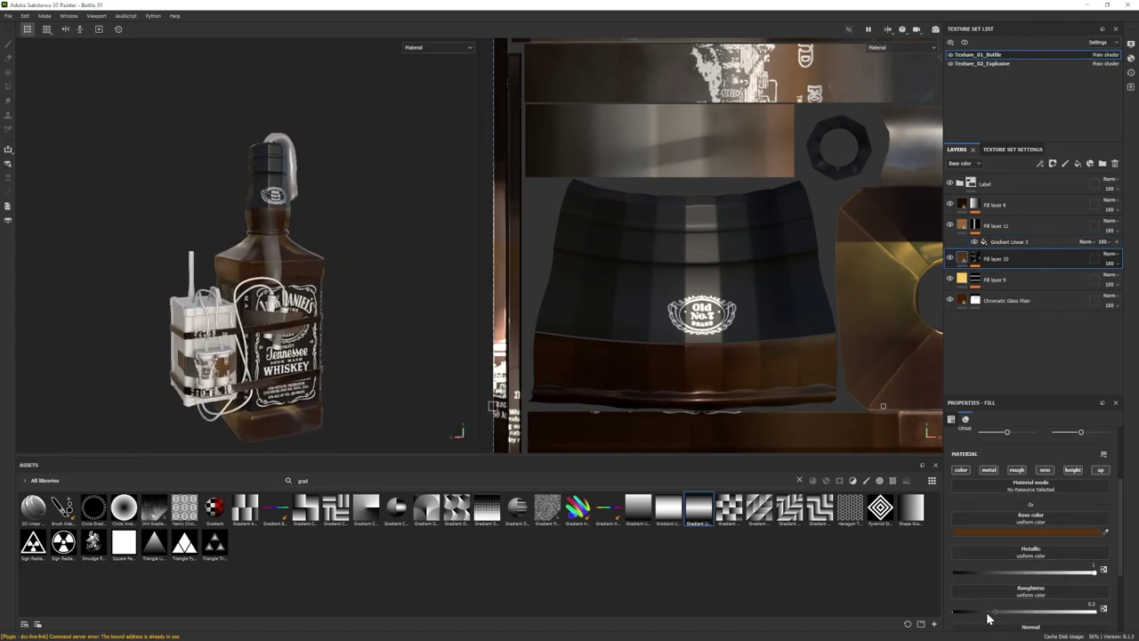
drag(990, 613, 949, 614)
mouse_move(334, 358)
alt+mouse_down()
mouse_move(360, 361)
mouse_move(329, 367)
alt+mouse_up()
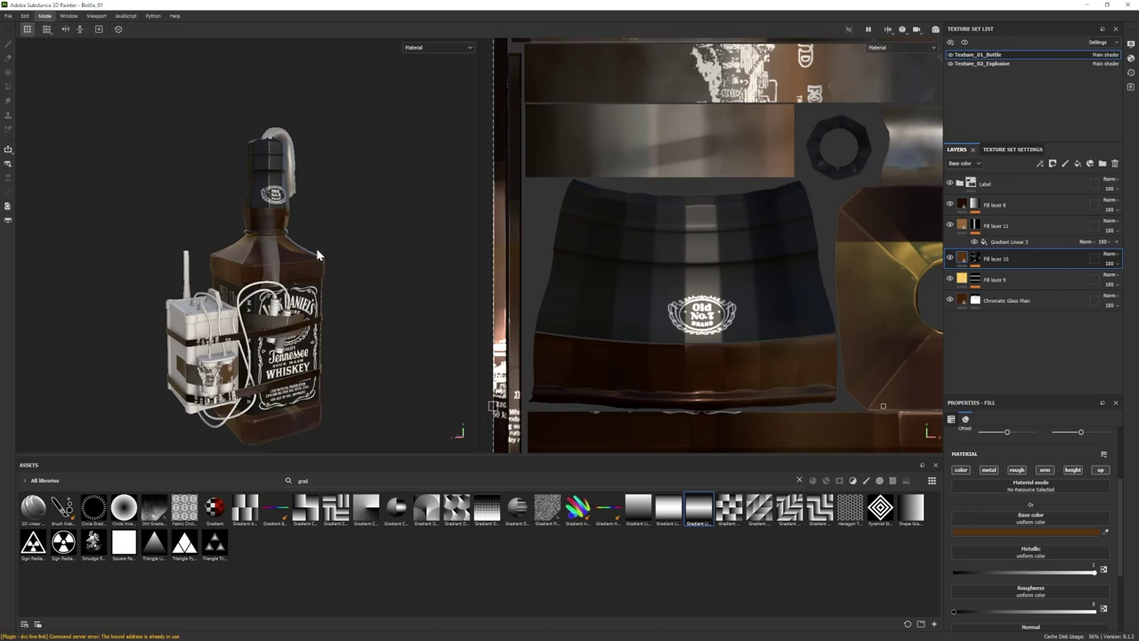
- Render the bottle in Iray with a different environment map, rotated lighting and a clear-colour background, and return to painting mode
key(F10)
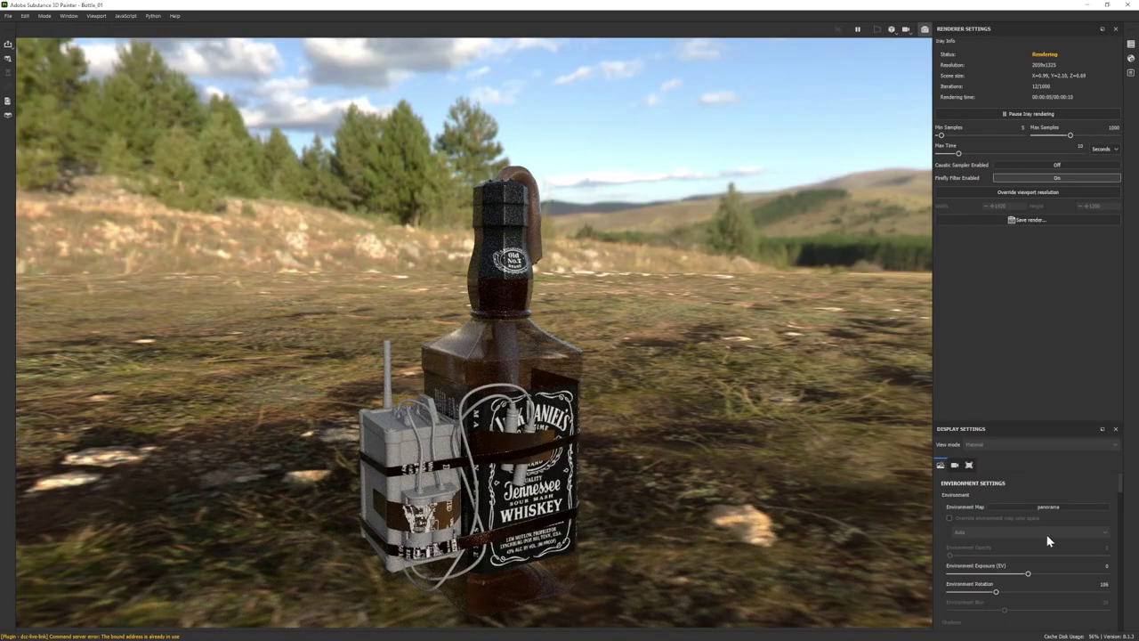
click(1048, 507)
click(1121, 596)
shift+right_drag(676, 437, 570, 437)
scroll(988, 575, down, 8)
click(950, 532)
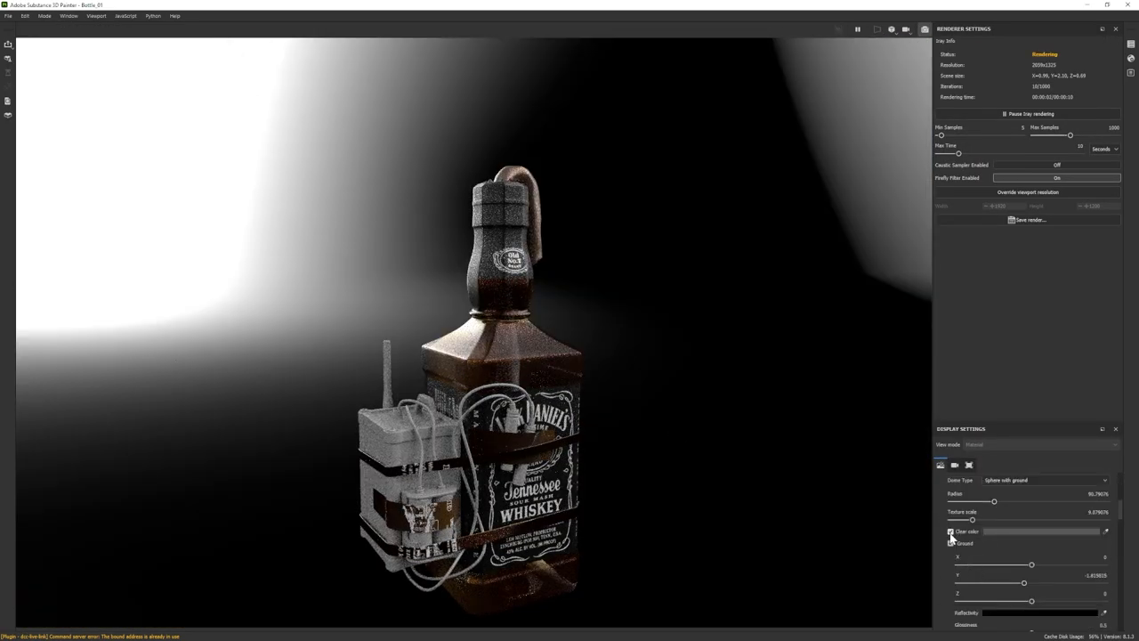
alt+middle_drag(703, 496, 674, 442)
shift+right_drag(642, 423, 654, 423)
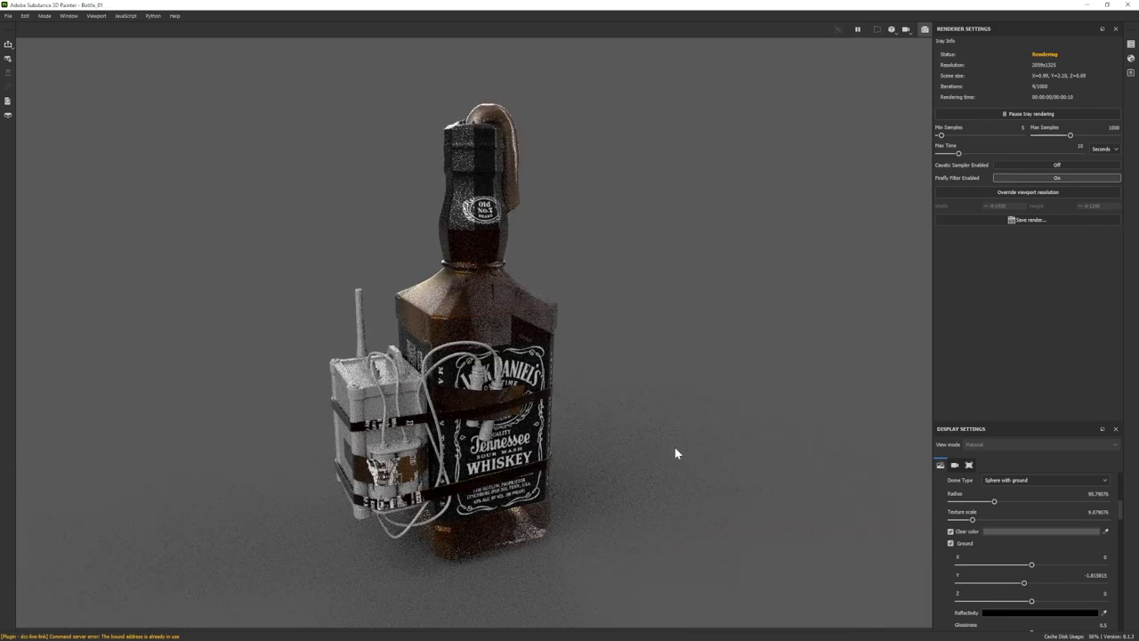
click(45, 16)
click(49, 29)
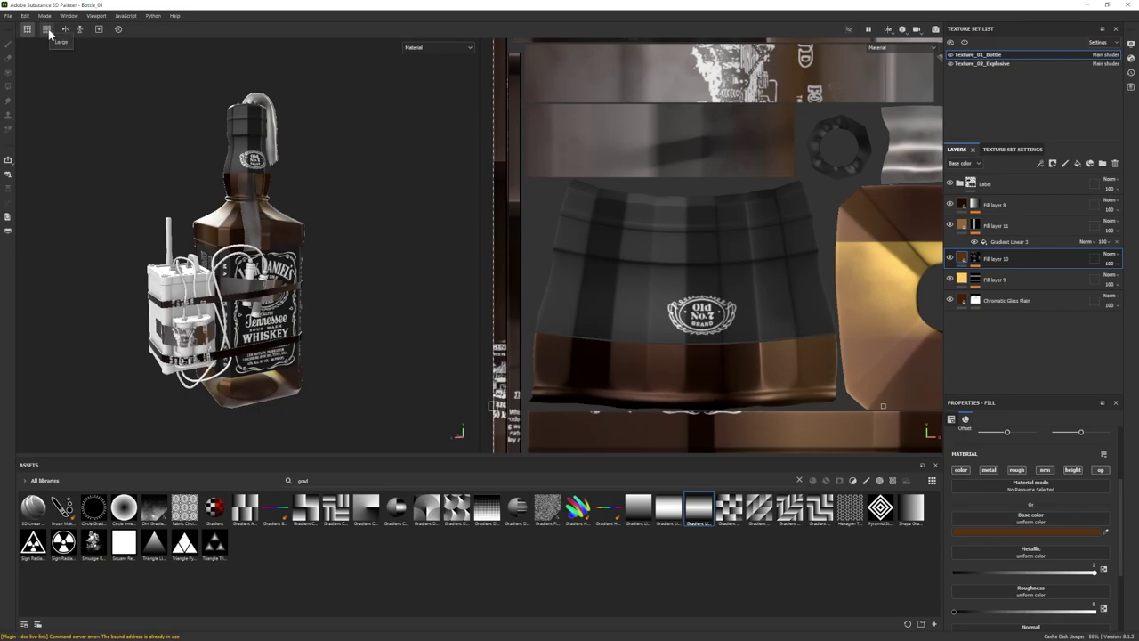
- Compare Fill layer 8 on and off and group it in a new folder
click(949, 205)
click(949, 204)
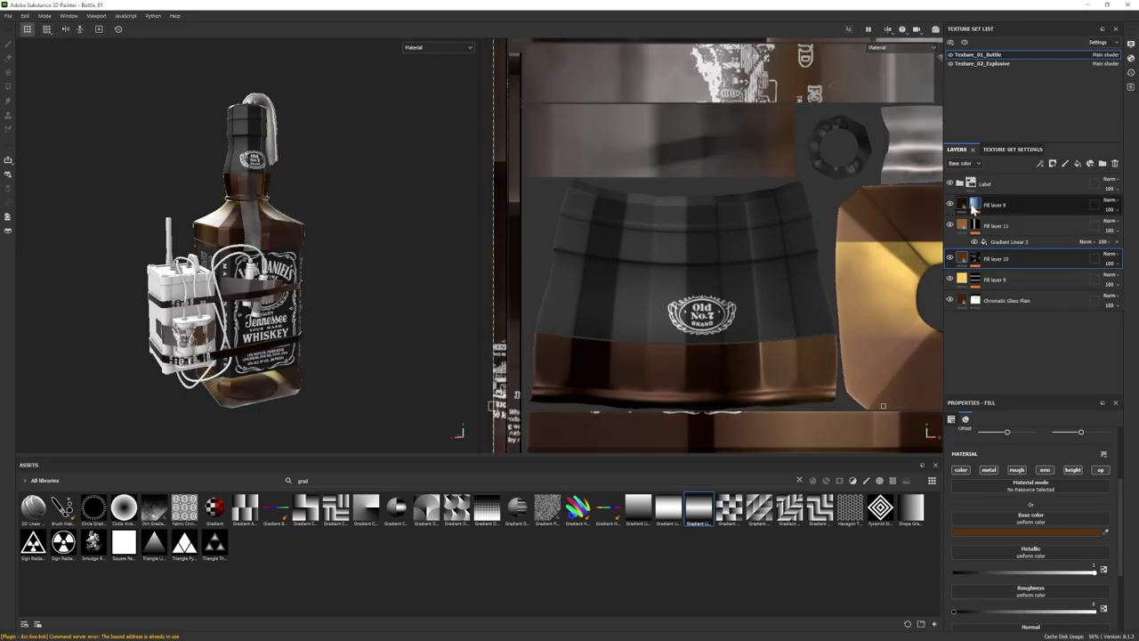
click(977, 207)
click(8, 88)
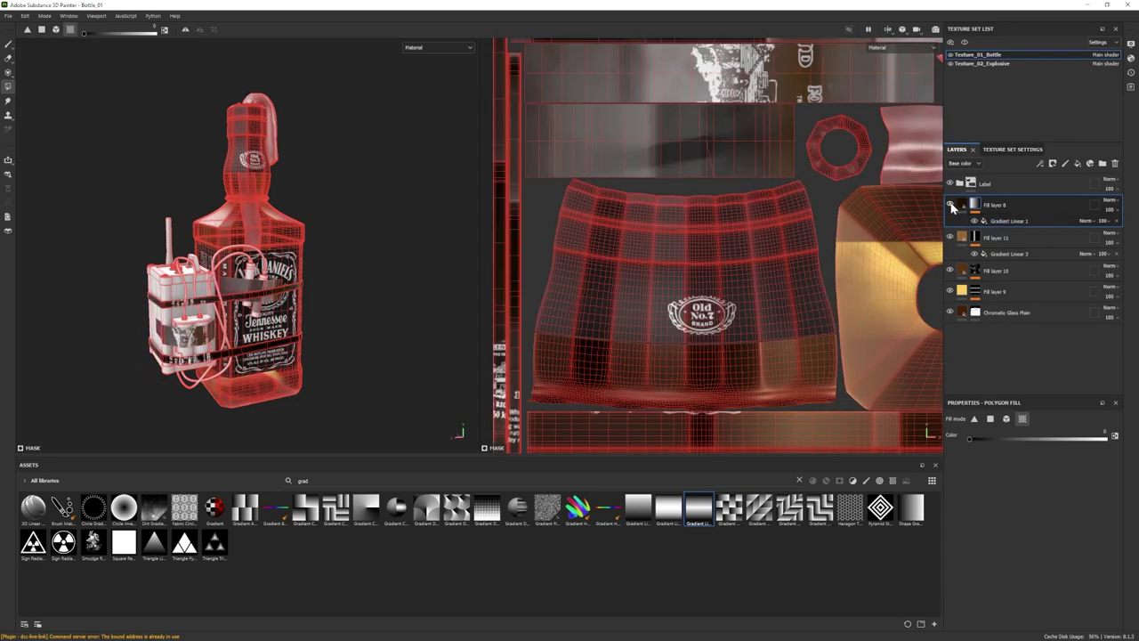
click(1102, 163)
drag(999, 225, 998, 206)
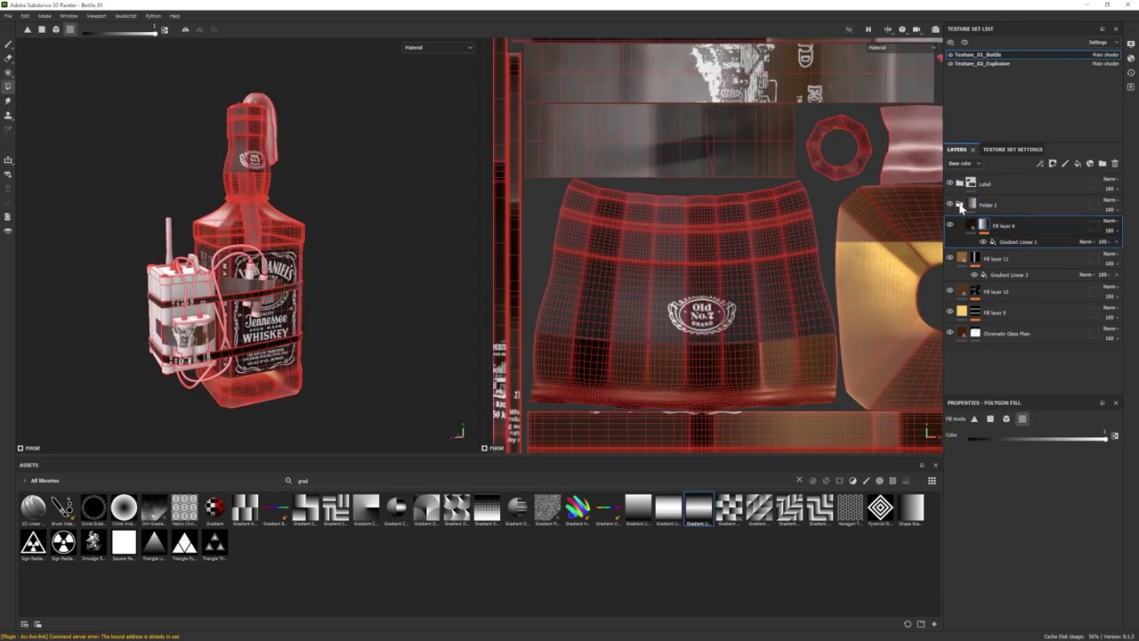
- Add a black mask to Folder 1 and reveal only the bottle in it with Polygon Fill
click(959, 205)
right_click(972, 204)
click(1001, 222)
click(204, 234)
key(1)
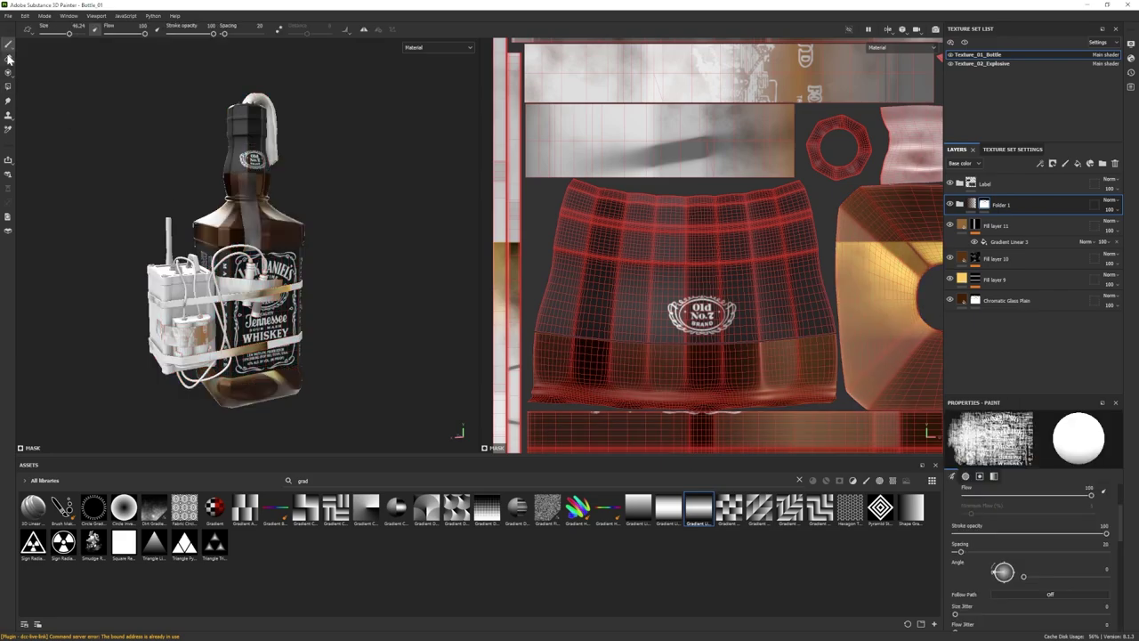
- Compare Fill layer 9 on and off from behind the bottle and open its Gradient Linear 1 mask settings
mouse_move(283, 267)
alt+mouse_down()
mouse_move(331, 292)
mouse_move(407, 300)
mouse_move(519, 231)
mouse_move(501, 278)
alt+mouse_up()
click(950, 279)
click(950, 279)
click(975, 279)
click(1009, 295)
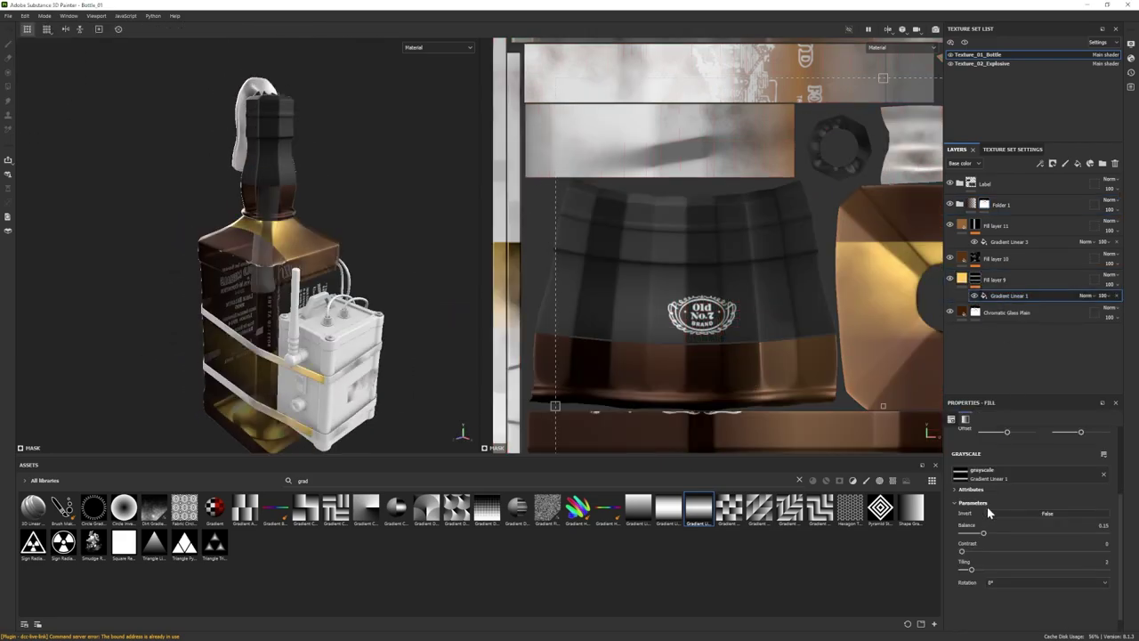
- Try lowering the balance of Fill layer 9's Gradient Linear 1 mask and undo it
scroll(1001, 509, up, 1)
drag(983, 561, 961, 562)
key(ctrl+z)
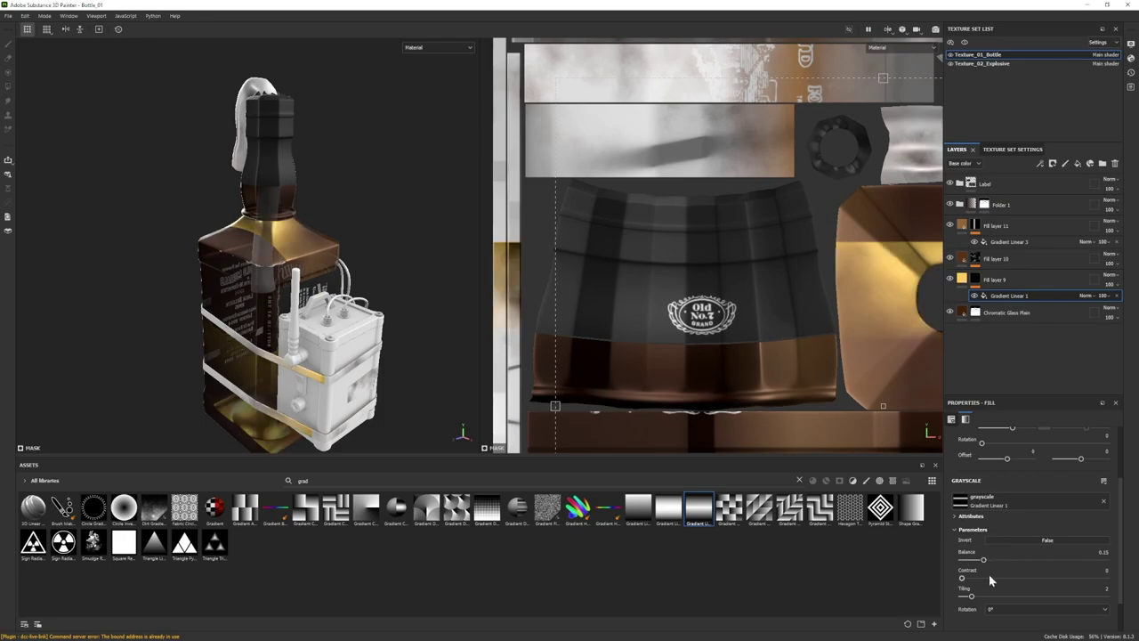
key(ctrl+z)
- Set the vertical offset of Fill layer 9's mask gradient to 0.07 and compare the layer on and off
drag(1081, 459, 1084, 460)
alt+drag(445, 345, 545, 340)
click(950, 280)
click(951, 280)
alt+drag(463, 311, 392, 322)
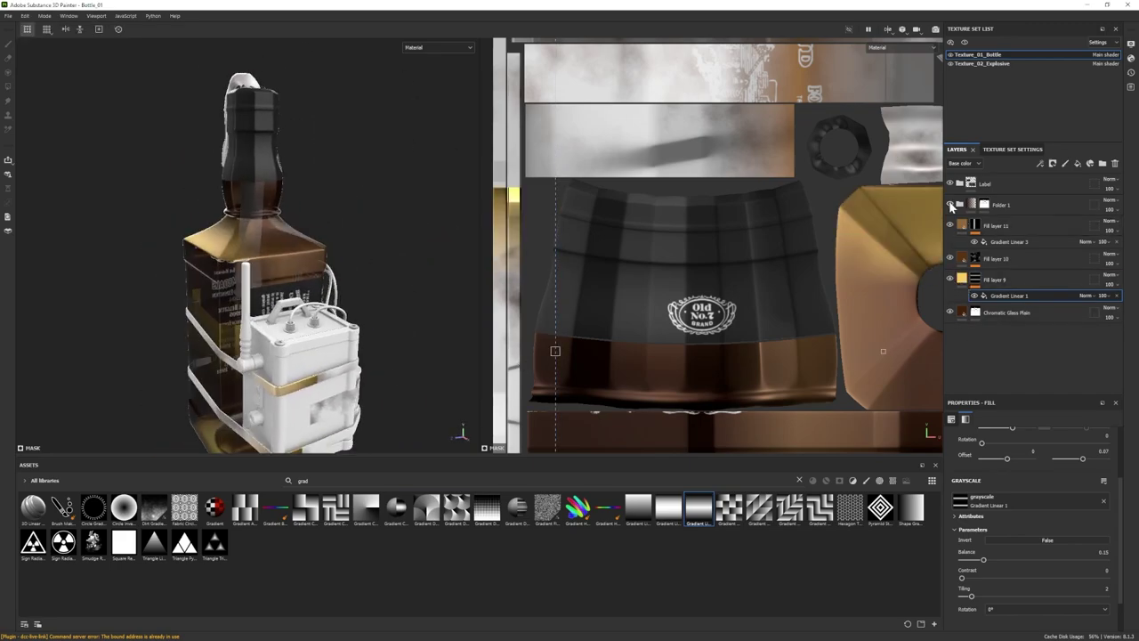
- Compare Fill layer 10 on and off and inspect Fill layer 7's mask in the Label folder
click(951, 258)
click(950, 258)
click(951, 312)
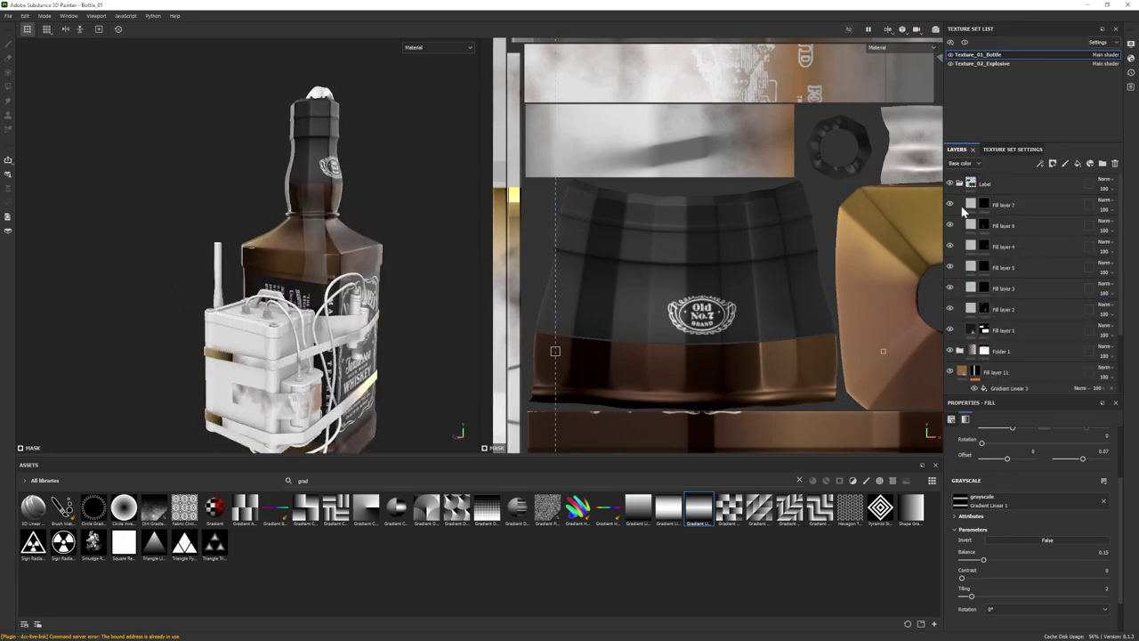
click(983, 205)
click(8, 86)
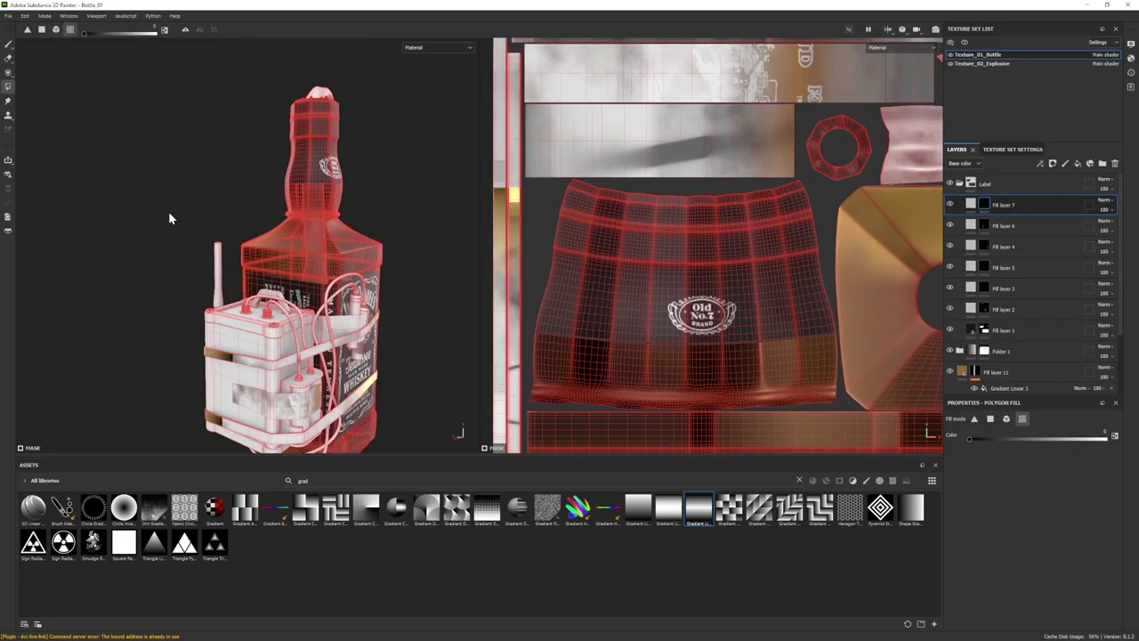
click(8, 45)
alt+drag(390, 241, 300, 265)
- Lower Fill layer 11's opacity channel to about 0.73 and check the bottle from behind
click(962, 372)
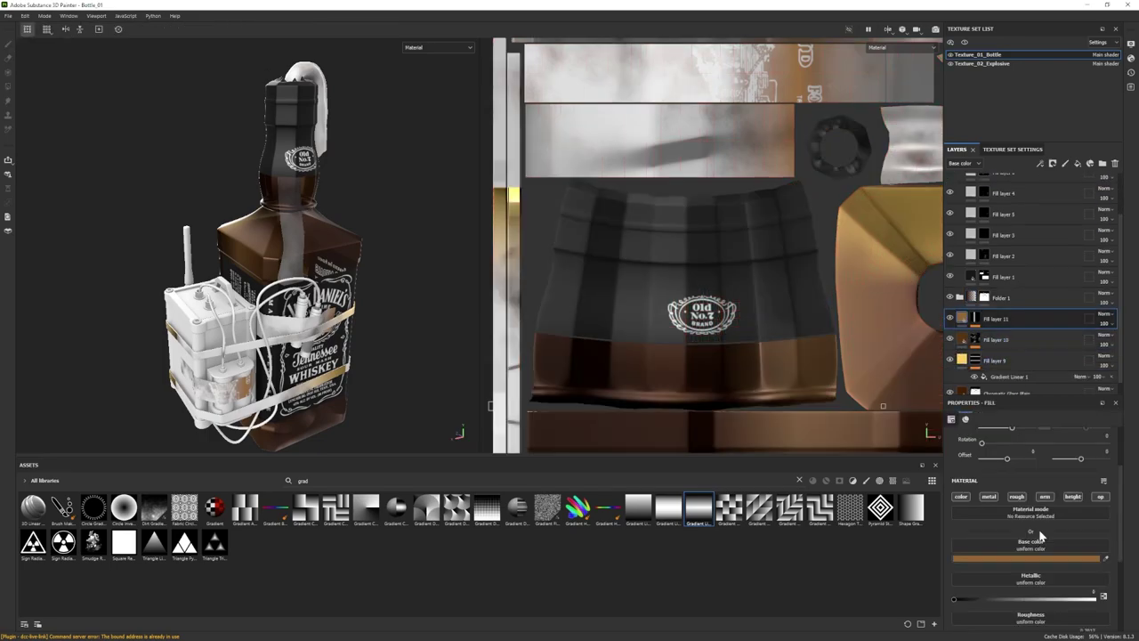
scroll(1037, 535, down, 5)
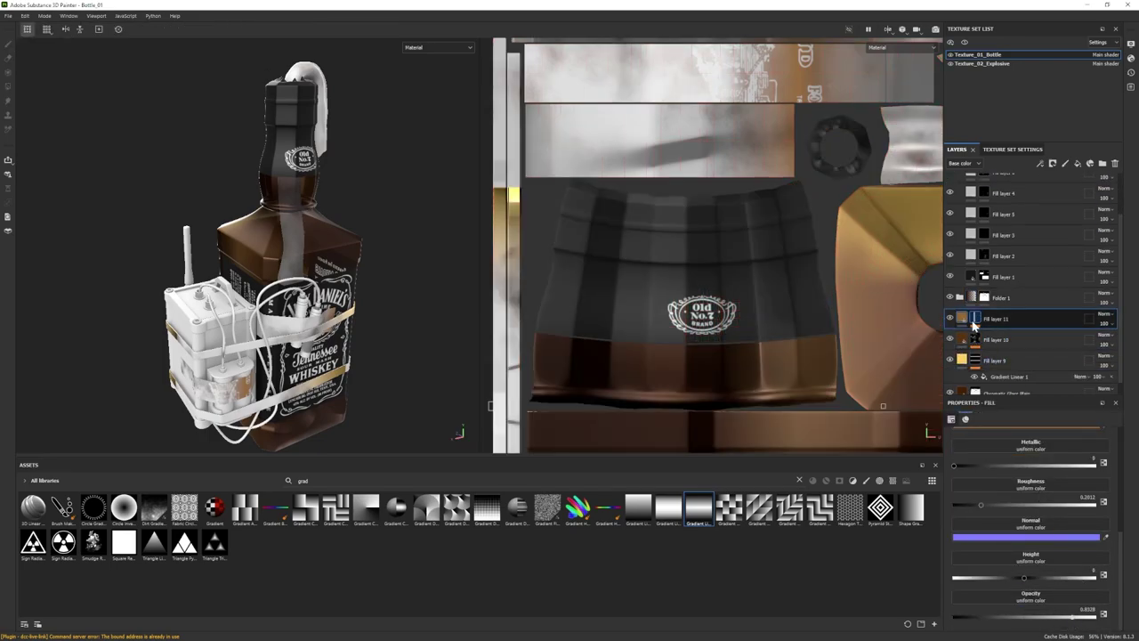
click(974, 322)
scroll(1037, 536, down, 5)
click(1072, 616)
alt+drag(366, 259, 307, 225)
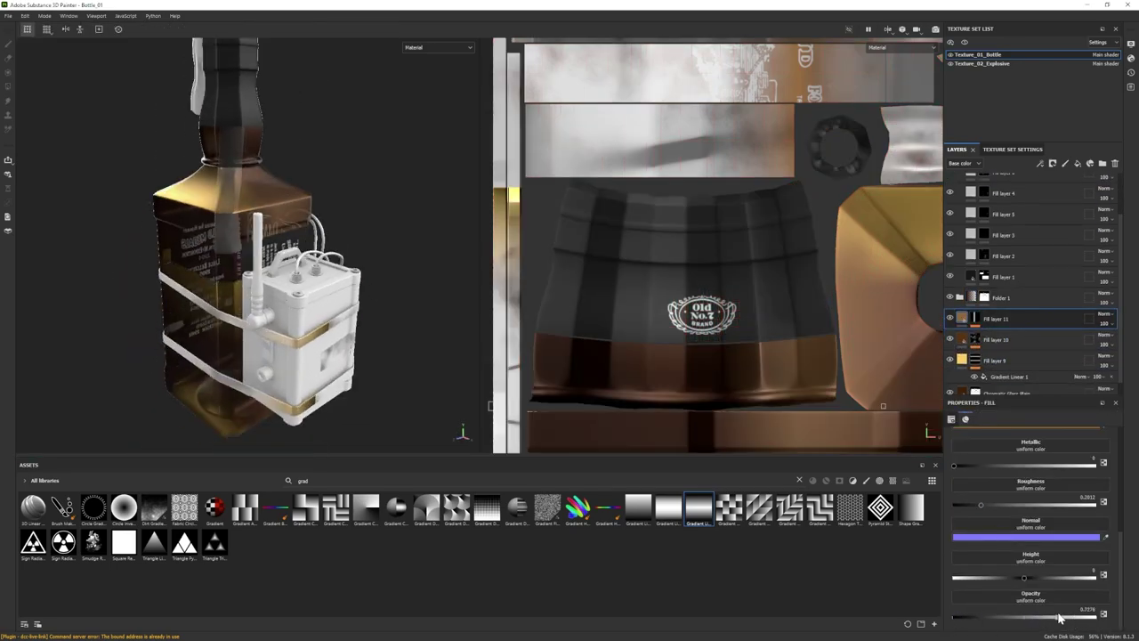
- Lower Fill layer 9's opacity channel to about 0.28 and hide the layer
click(964, 355)
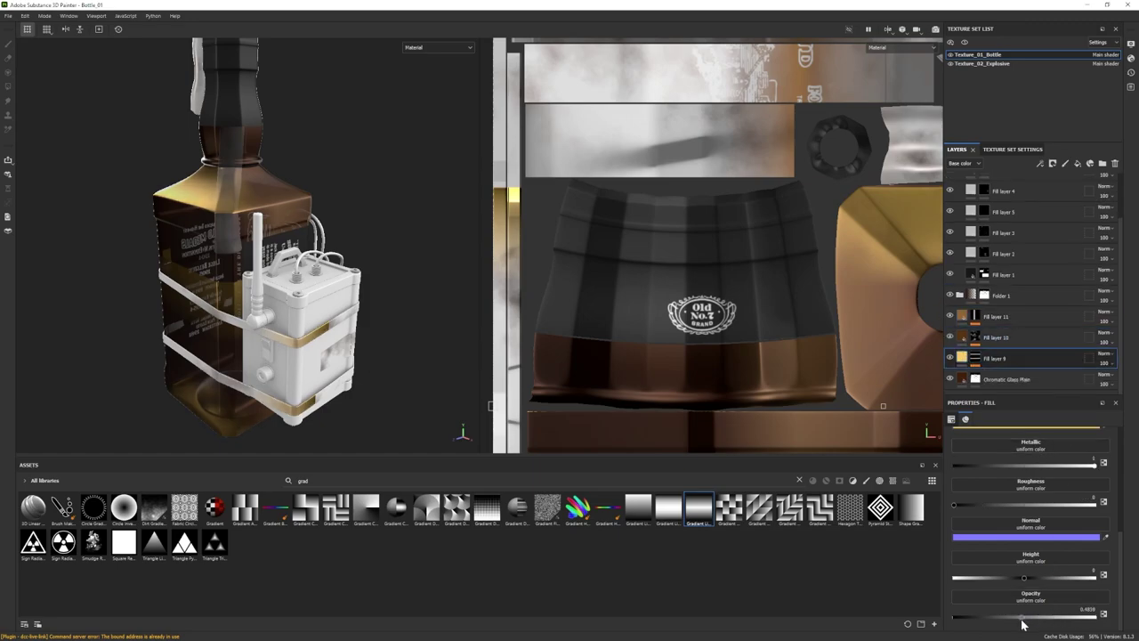
drag(1036, 616, 993, 618)
alt+drag(264, 283, 318, 299)
alt+right_drag(319, 300, 162, 292)
alt+middle_drag(376, 311, 323, 305)
click(950, 358)
alt+drag(292, 292, 258, 307)
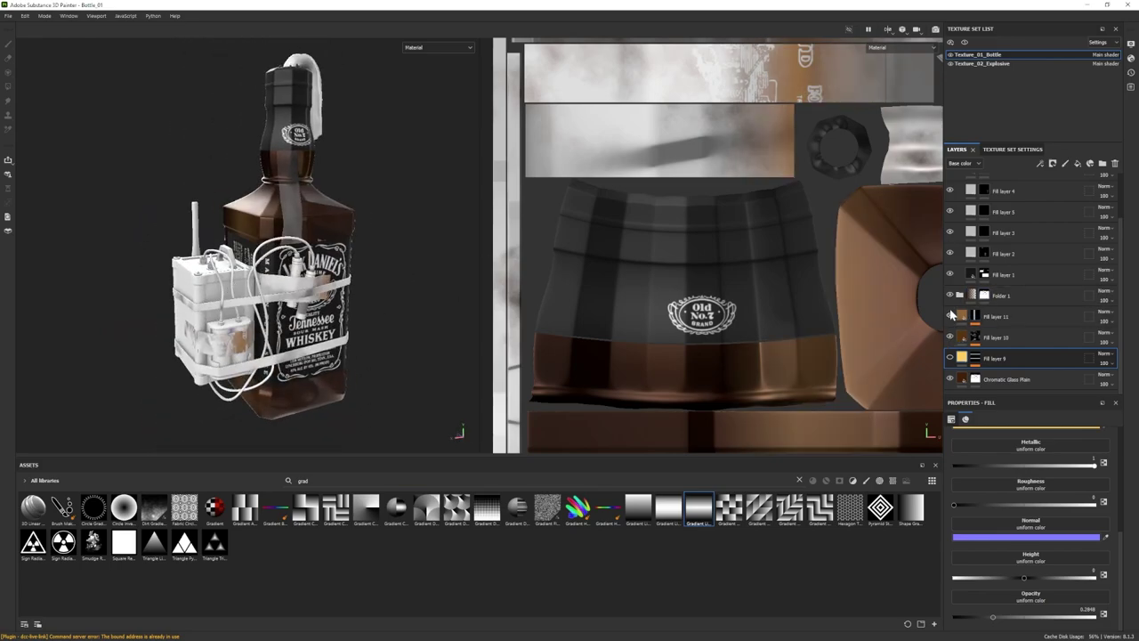
- Collapse the Label folder and group Folder 1, Fill layers 9 to 11 and the Chromatic Glass layer in a new folder
double_click(996, 317)
alt+middle_drag(400, 334, 372, 327)
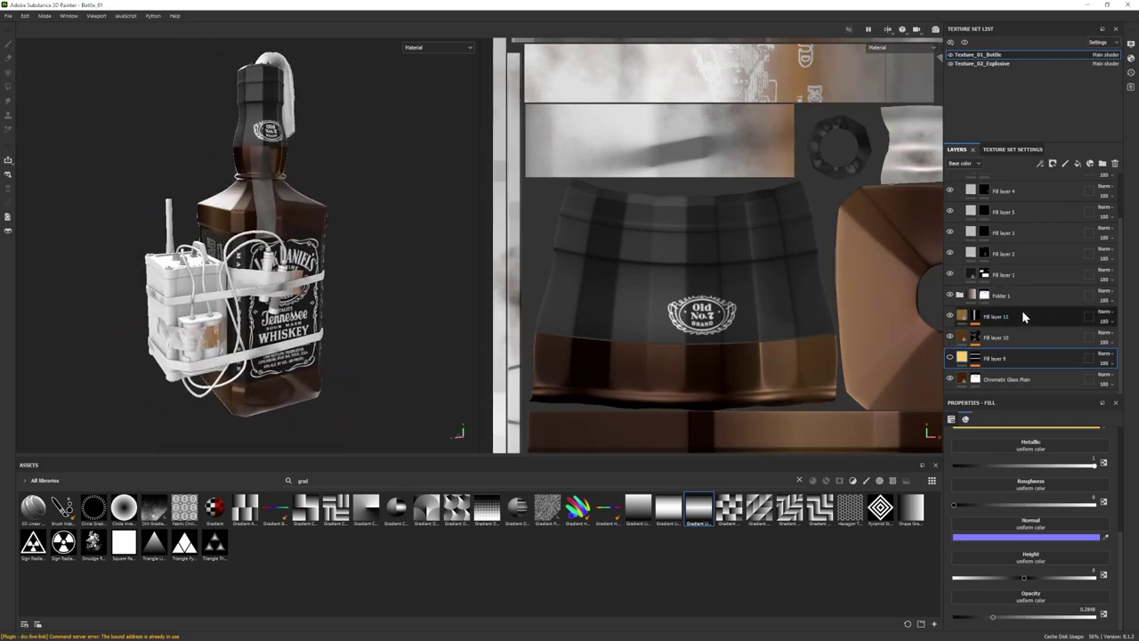
scroll(1020, 307, up, 2)
click(958, 185)
click(1004, 206)
shift+click(1014, 289)
click(1103, 164)
click(1008, 226)
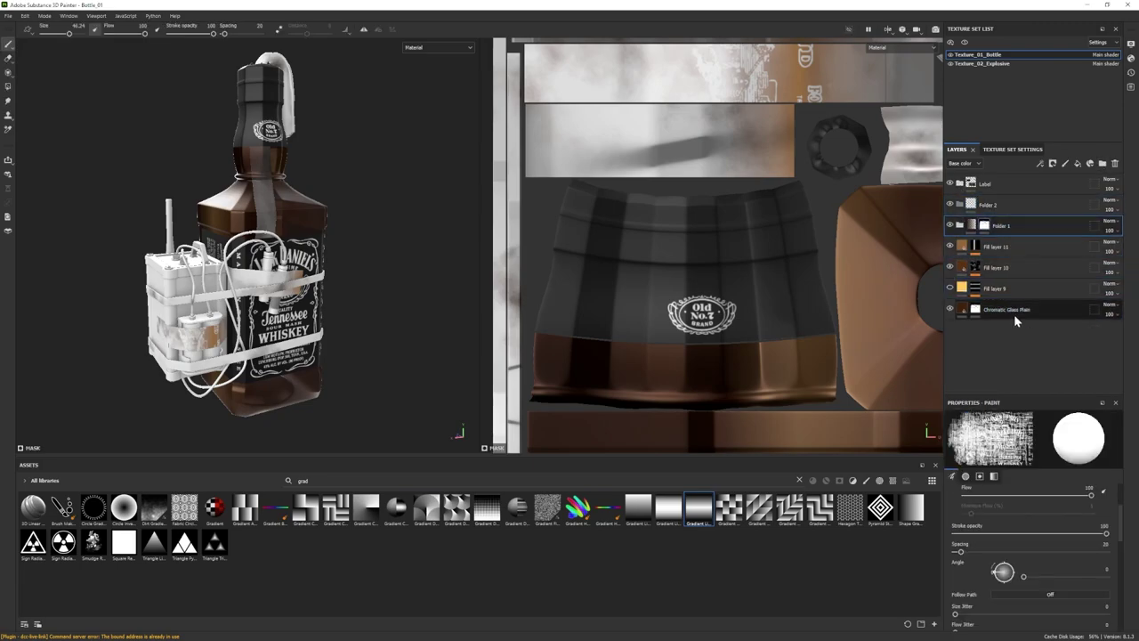
shift+click(1014, 311)
drag(1013, 310, 997, 204)
- Rename the new folder Bottle and add a black mask to it
double_click(997, 204)
right_click(997, 207)
click(1021, 224)
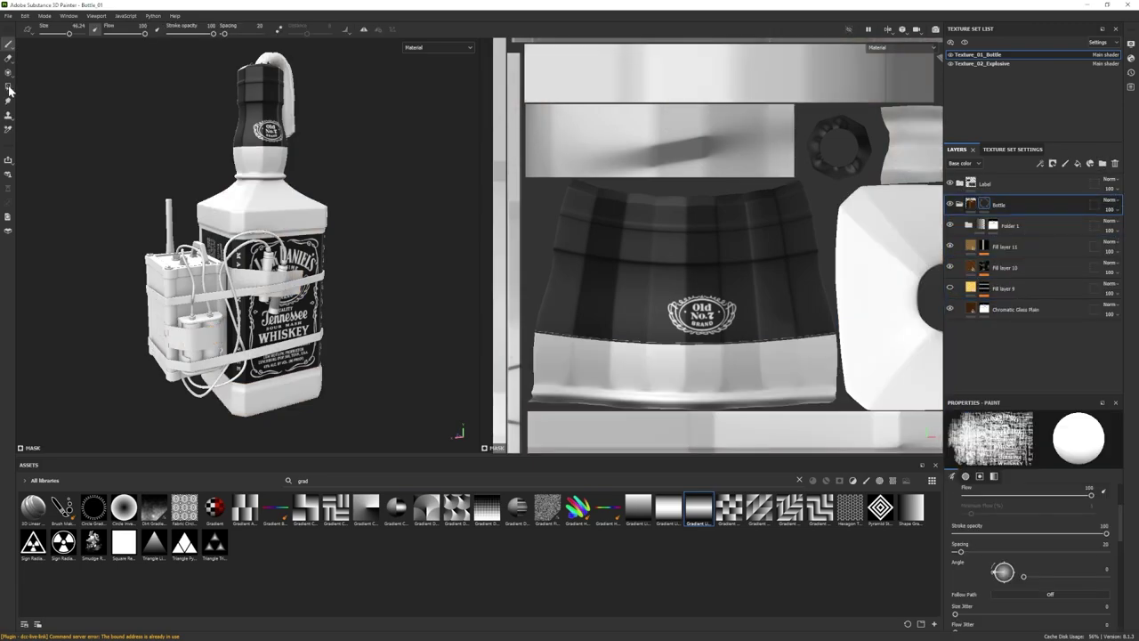
- Reveal the glass bottle body in the Bottle folder's mask with the Polygon Fill tool
click(8, 87)
click(219, 251)
click(8, 44)
mouse_move(359, 280)
alt+mouse_down()
mouse_move(388, 278)
mouse_move(370, 274)
alt+mouse_up()
- Try a new fill layer above Fill layer 11, masked with Gradient Linear 1 rotated by 90 degrees
click(1029, 250)
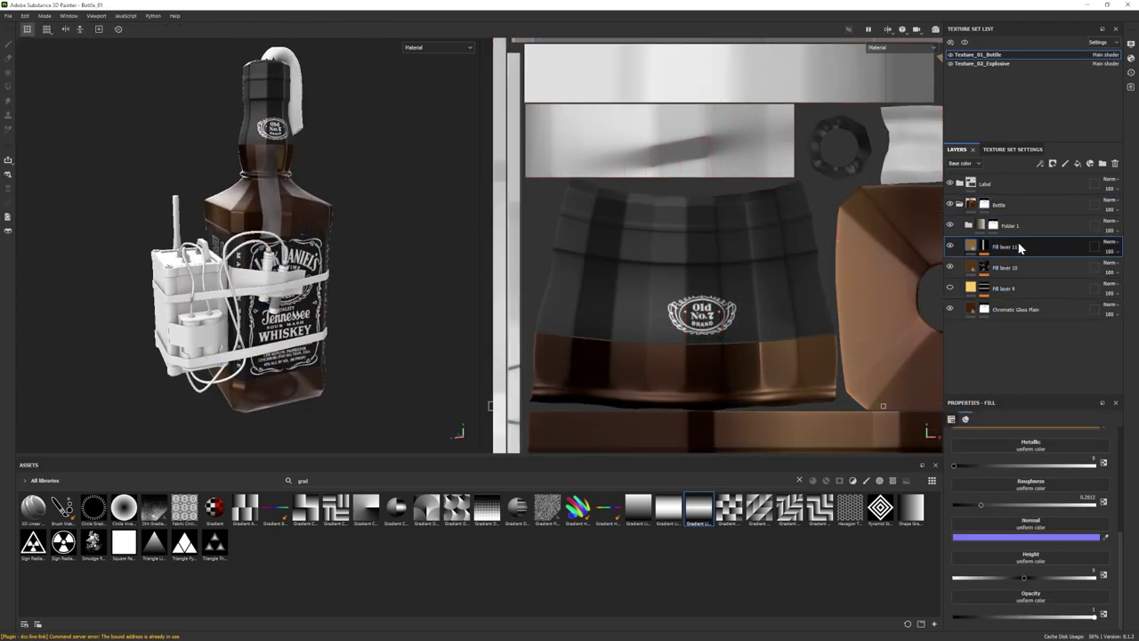
click(1078, 164)
right_click(999, 245)
click(1009, 262)
right_click(1010, 250)
click(1045, 336)
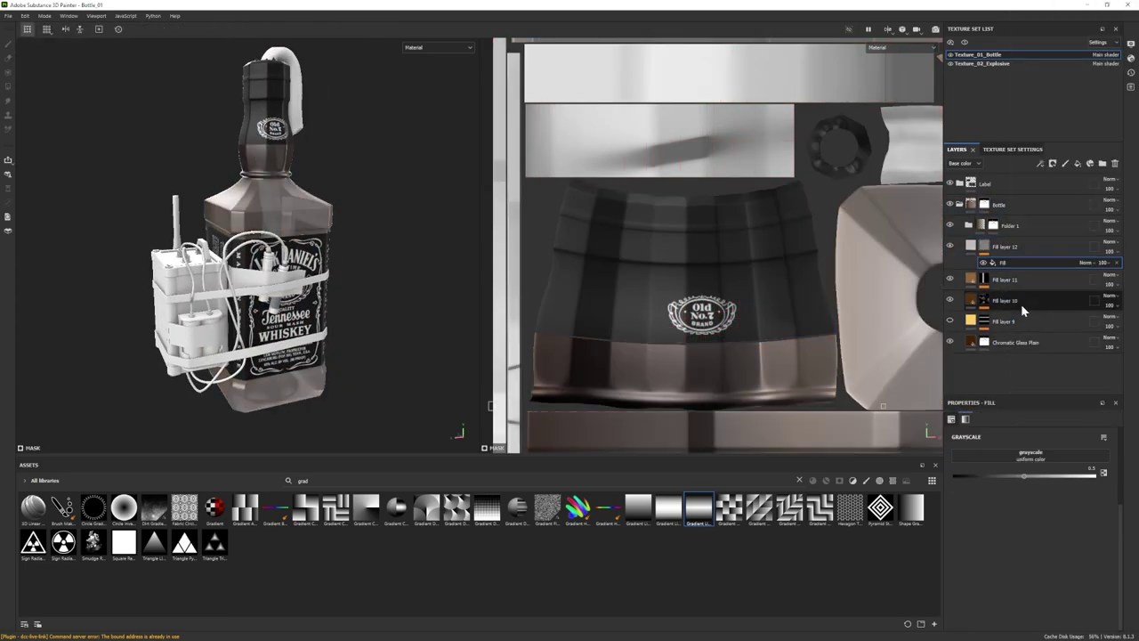
drag(647, 511, 998, 261)
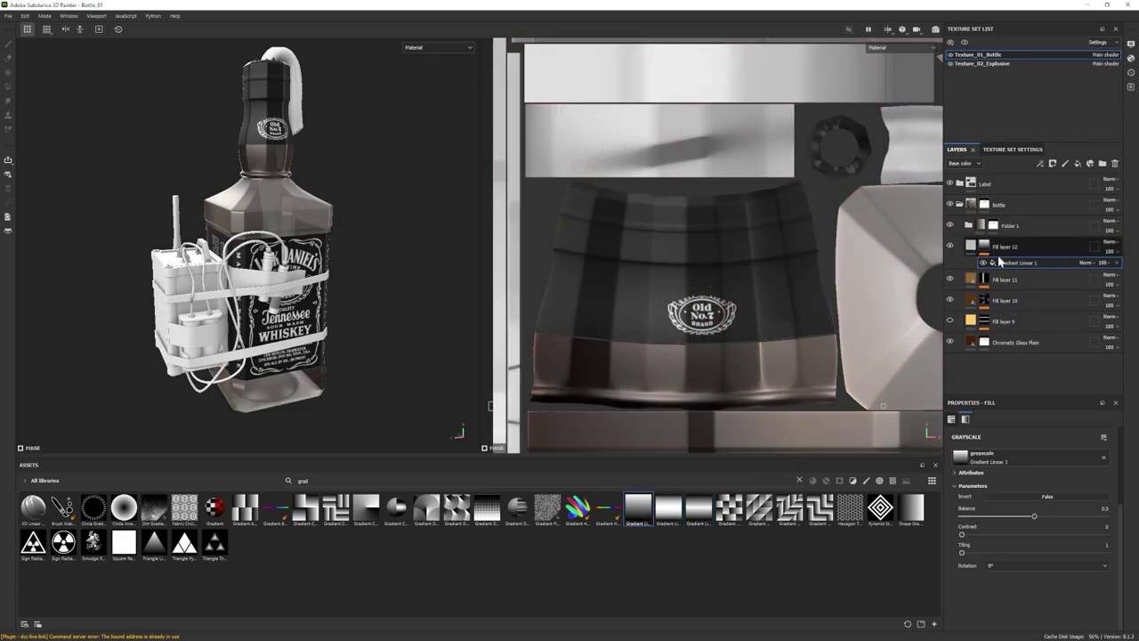
text(90)
key(Return)
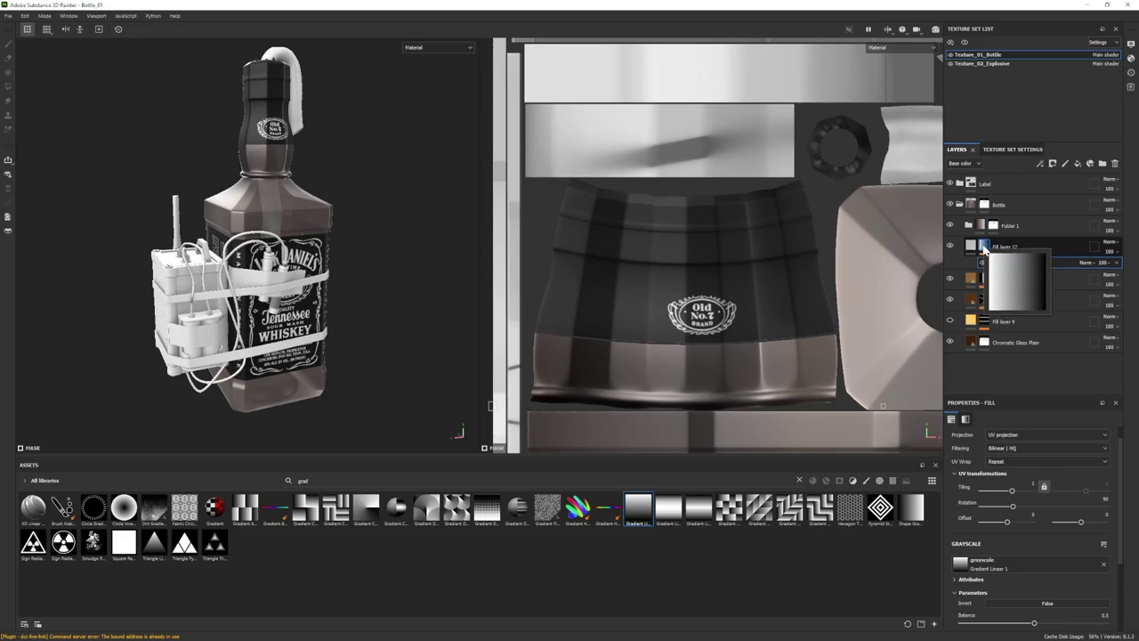
- Try a different base color hue on Fill layer 12, then delete that layer and the newly added empty folder
click(971, 246)
click(1038, 622)
drag(1048, 520, 988, 426)
click(1045, 546)
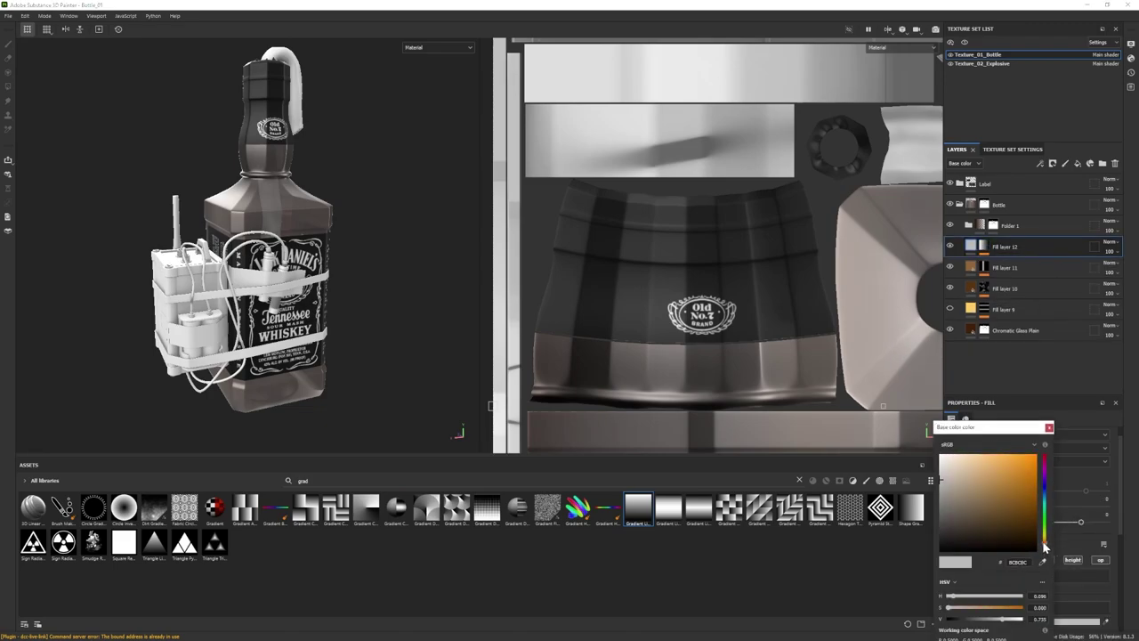
click(1102, 163)
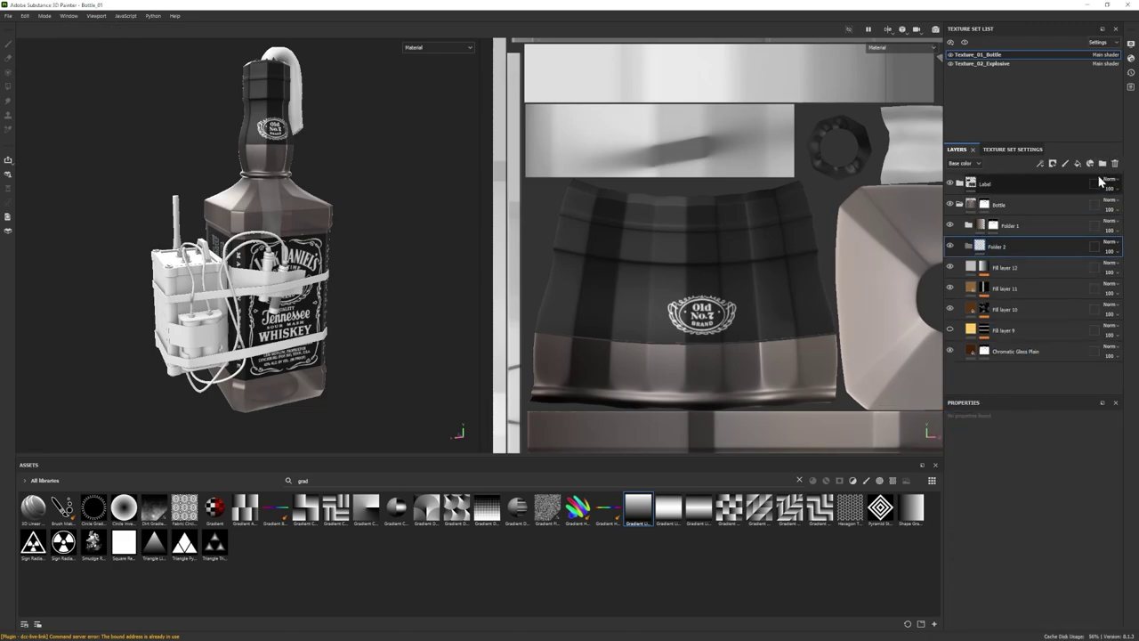
click(1114, 165)
click(1115, 165)
- Show Fill layer 9 and remove the existing gradient effect from its mask
alt+drag(388, 301, 415, 318)
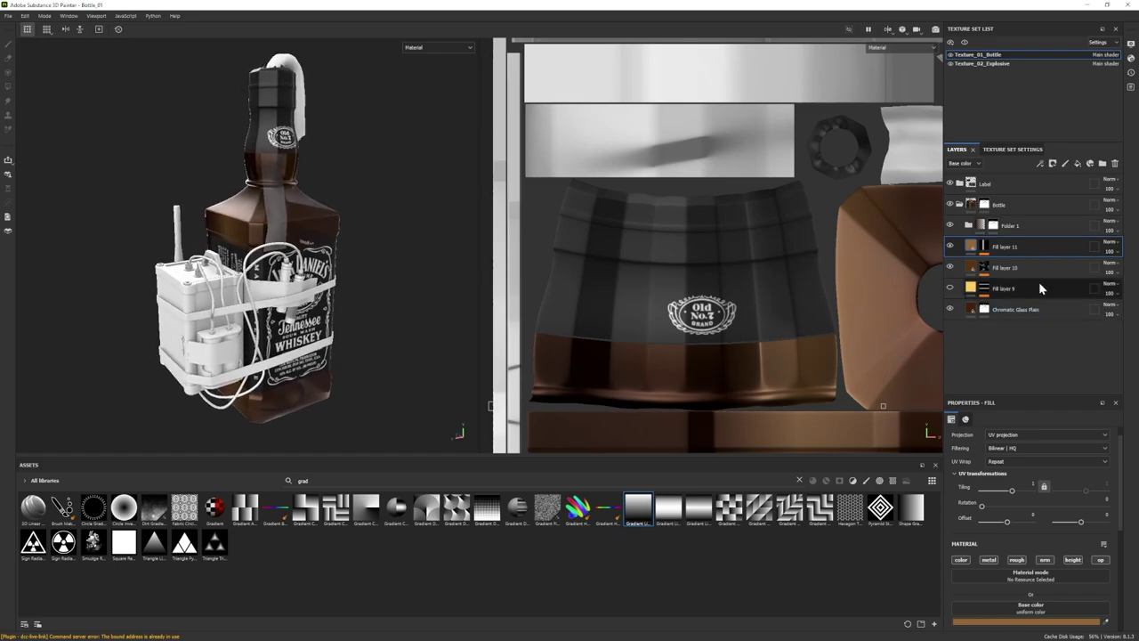
click(949, 287)
mouse_move(294, 302)
alt+mouse_down()
mouse_move(419, 303)
mouse_move(303, 302)
alt+mouse_up()
click(985, 290)
click(1114, 307)
- Add a Gradient Linear 1 fill to Fill layer 9's mask and lower its balance to about 0.22
right_click(983, 291)
click(1056, 369)
drag(640, 511, 1043, 566)
alt+drag(418, 391, 378, 384)
scroll(1031, 536, down, 3)
drag(1033, 542, 994, 542)
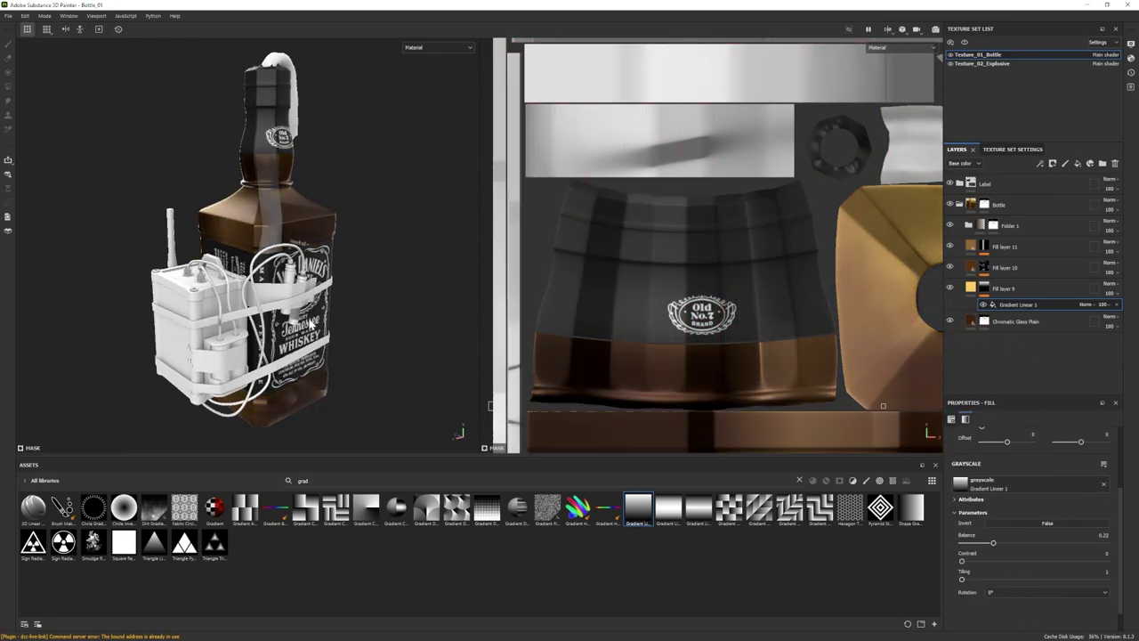
alt+drag(312, 326, 289, 340)
- Try Fill layer 9's metallic at about 0.04 and compare the bottle with the Chromatic Glass layer hidden and shown
click(970, 287)
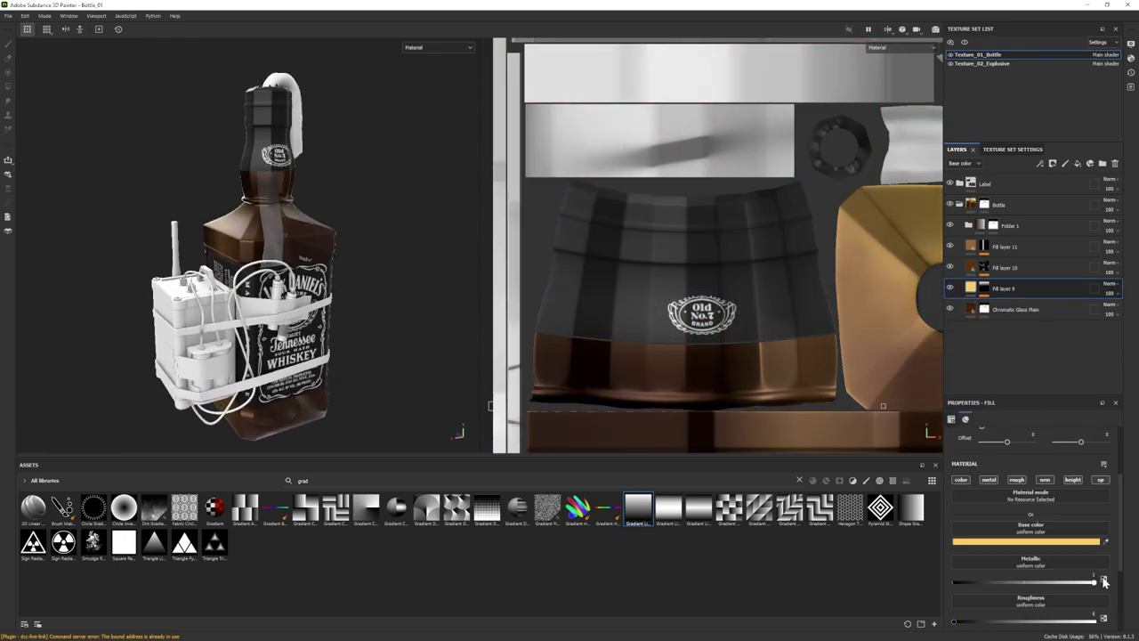
drag(1103, 581, 956, 582)
alt+drag(276, 307, 318, 281)
click(948, 309)
click(949, 309)
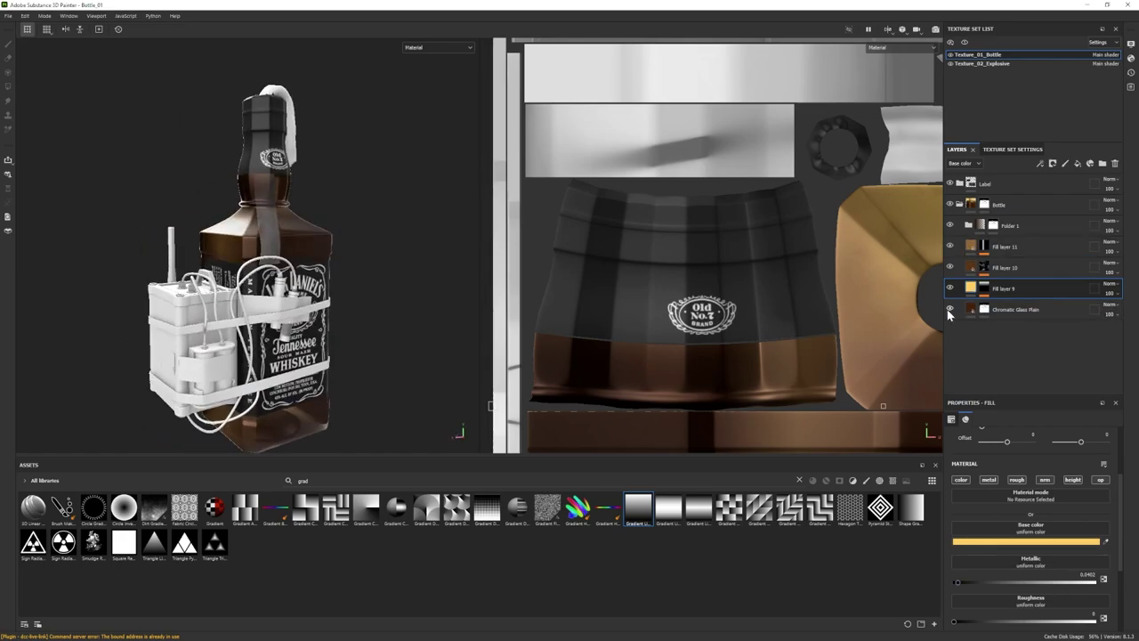
- Adjust the metallic of Fill layer 8 inside Folder 1 to about 0.8 and collapse the folder
click(971, 308)
click(972, 267)
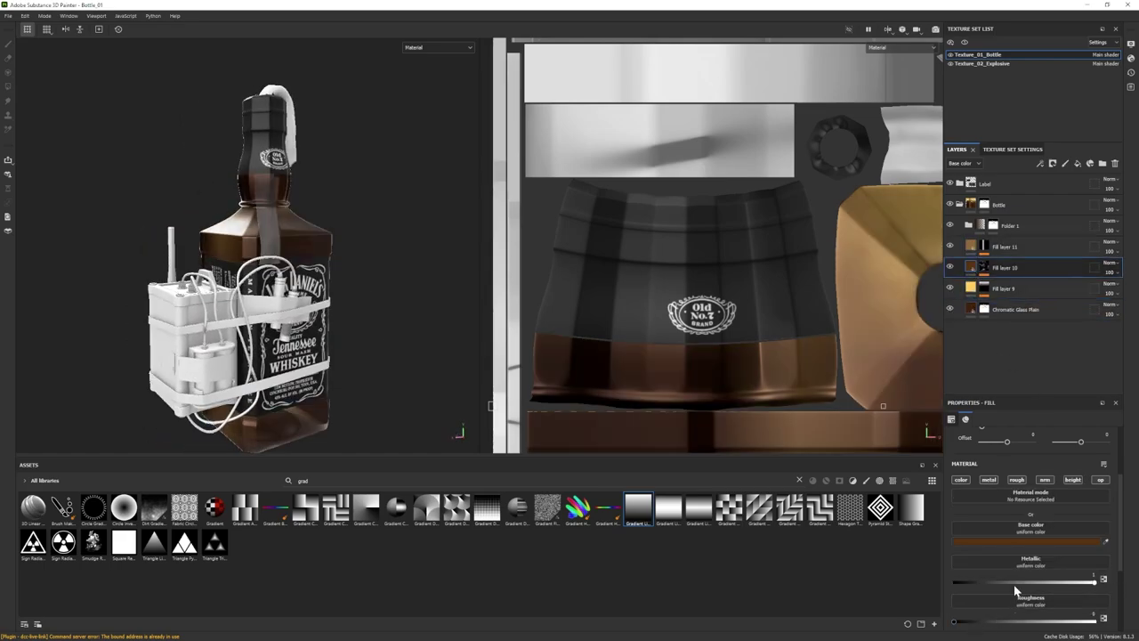
click(970, 246)
click(968, 226)
click(980, 245)
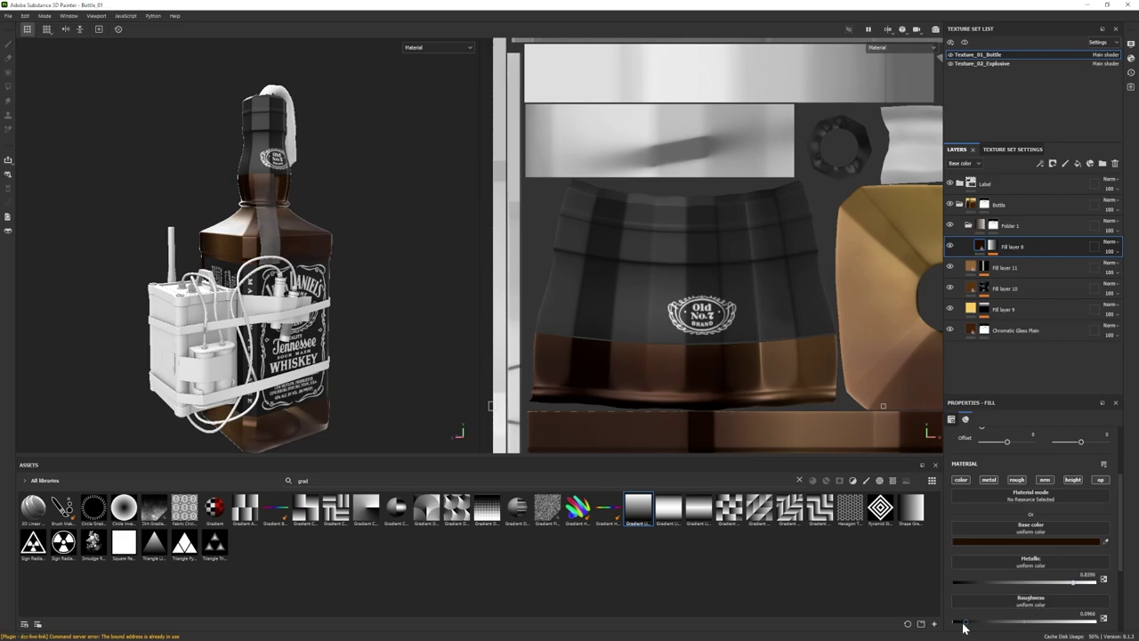
alt+drag(289, 302, 331, 313)
drag(1072, 582, 982, 583)
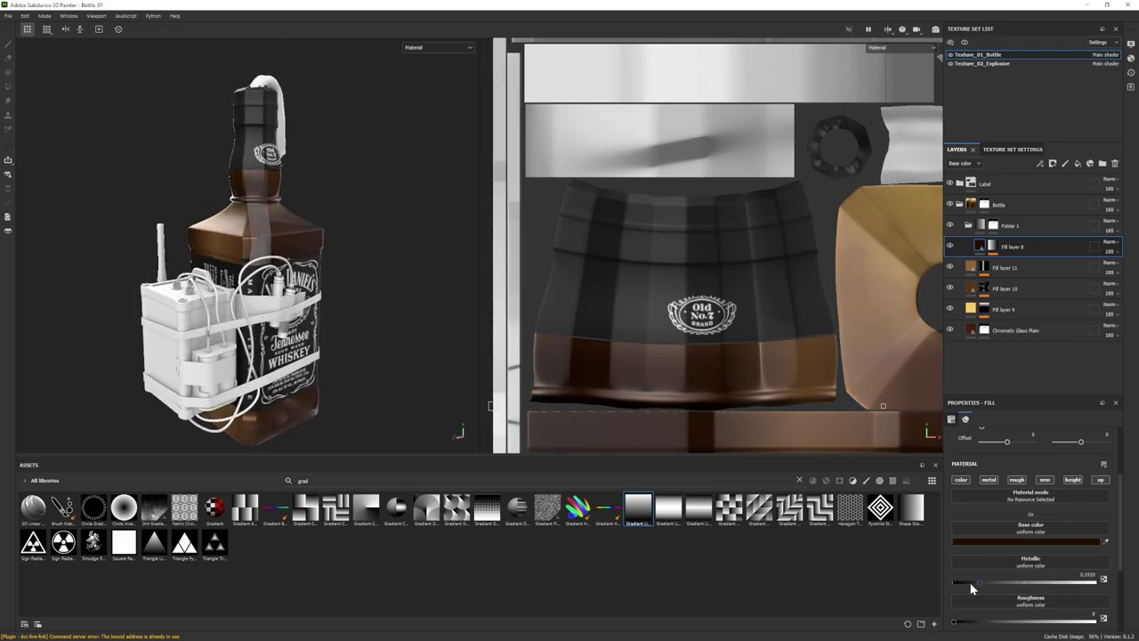
mouse_move(311, 305)
alt+mouse_down()
mouse_move(369, 320)
mouse_move(307, 312)
alt+mouse_up()
click(1069, 583)
click(968, 226)
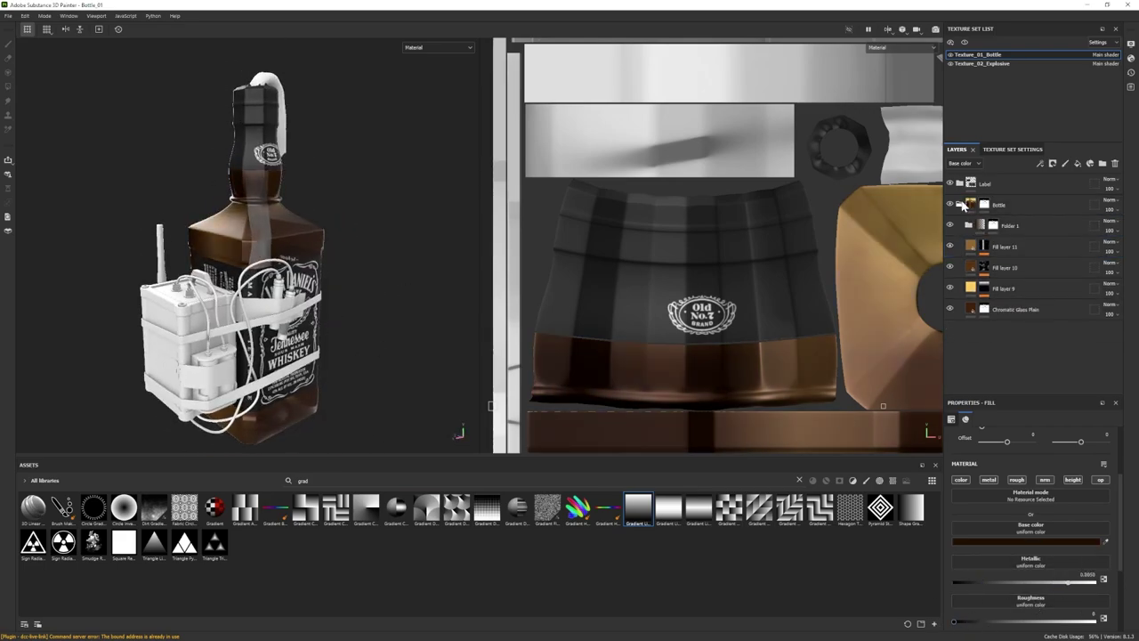
- Raise Fill layer 9's metallic to 1 and set its base color to yellow #FDC448
click(1024, 292)
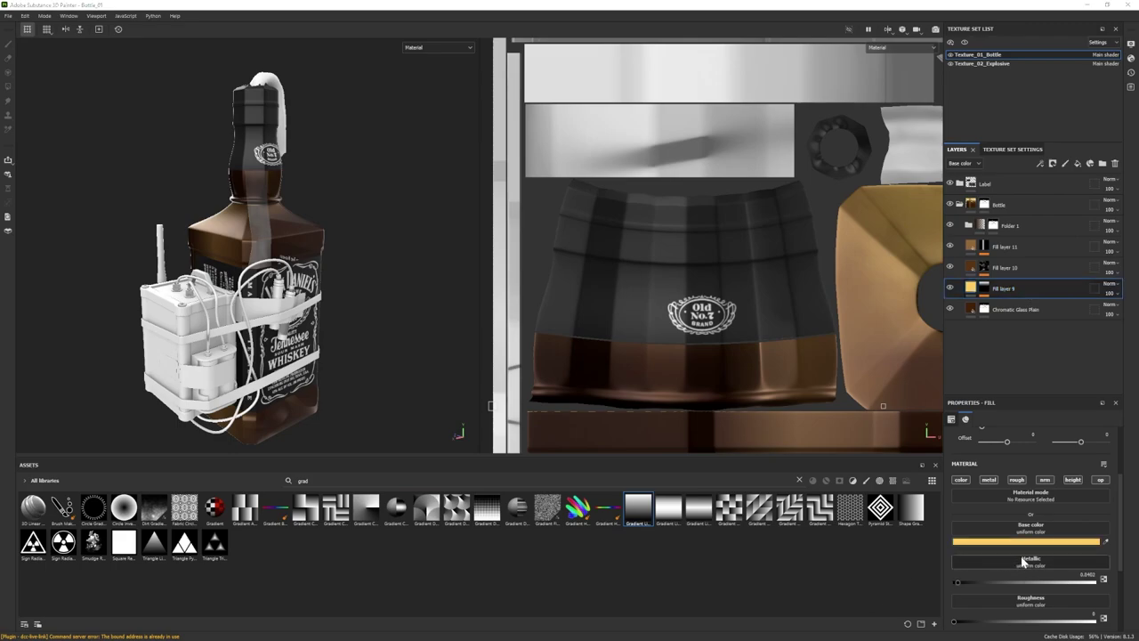
scroll(1024, 560, down, 3)
click(986, 291)
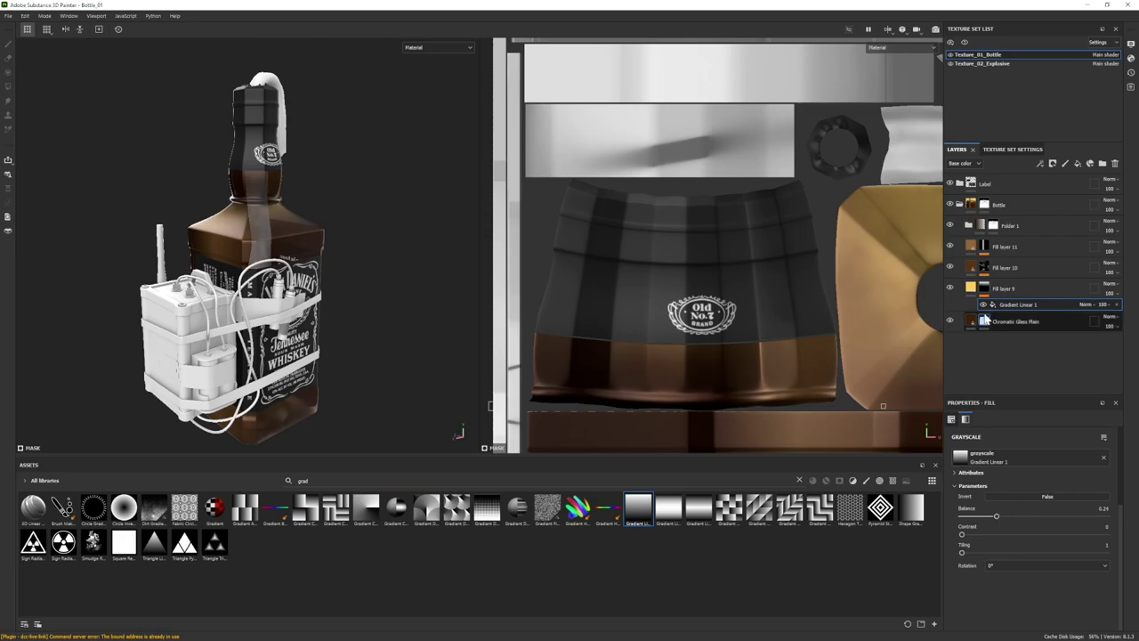
click(970, 288)
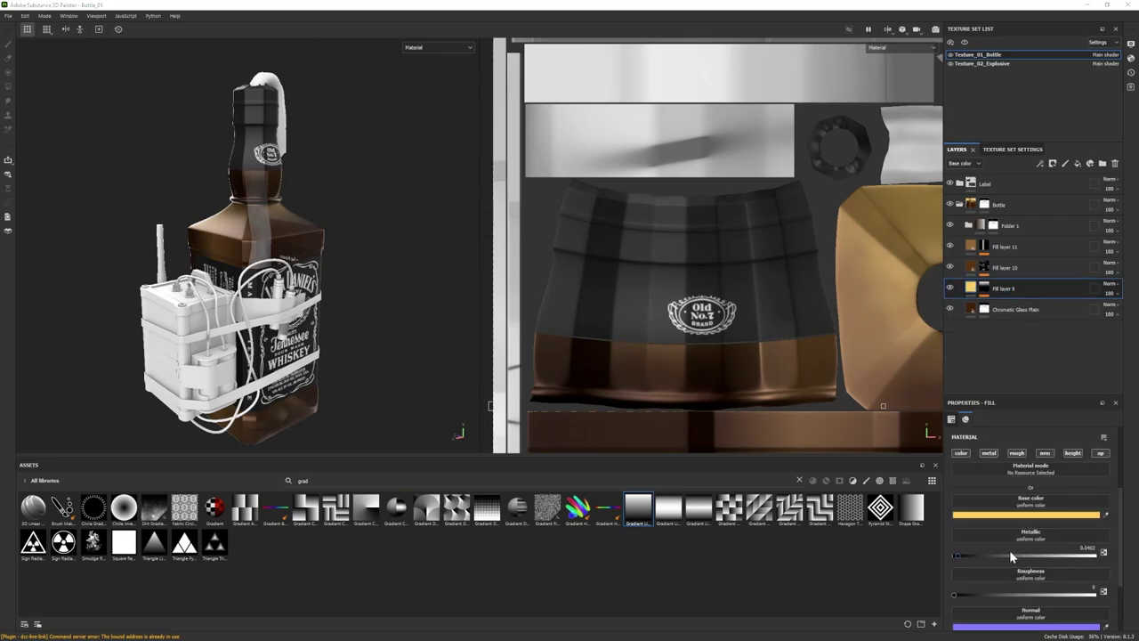
click(1030, 515)
click(1010, 455)
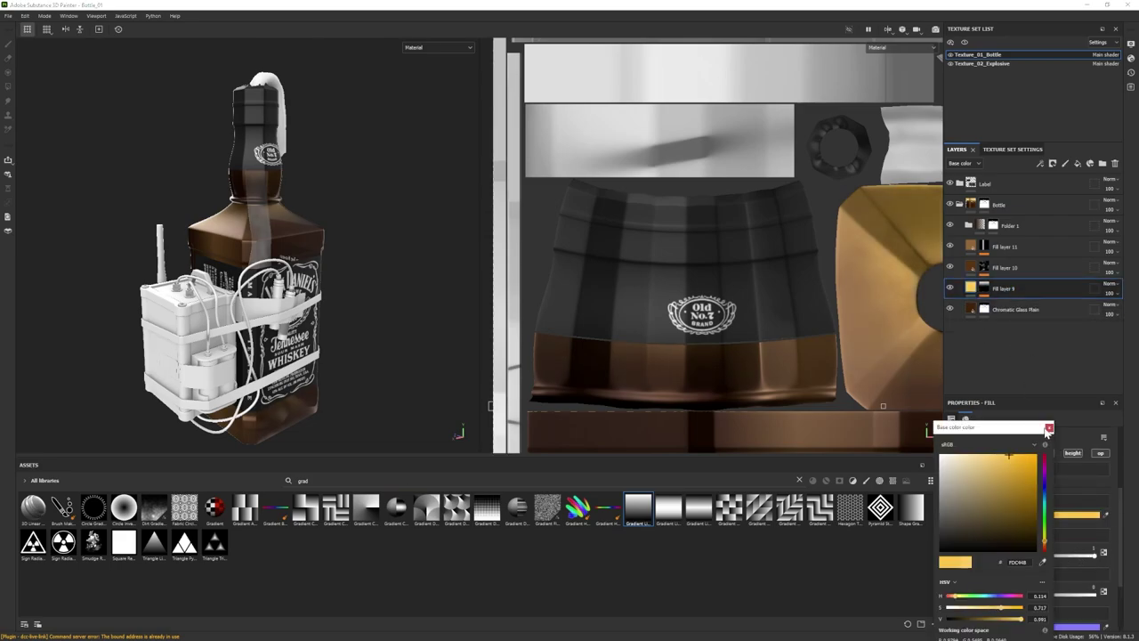
click(1048, 428)
- Set the Chromatic Glass layer's color to the dark orange-brown #421D08
alt+drag(391, 258, 357, 239)
click(1015, 309)
click(1046, 558)
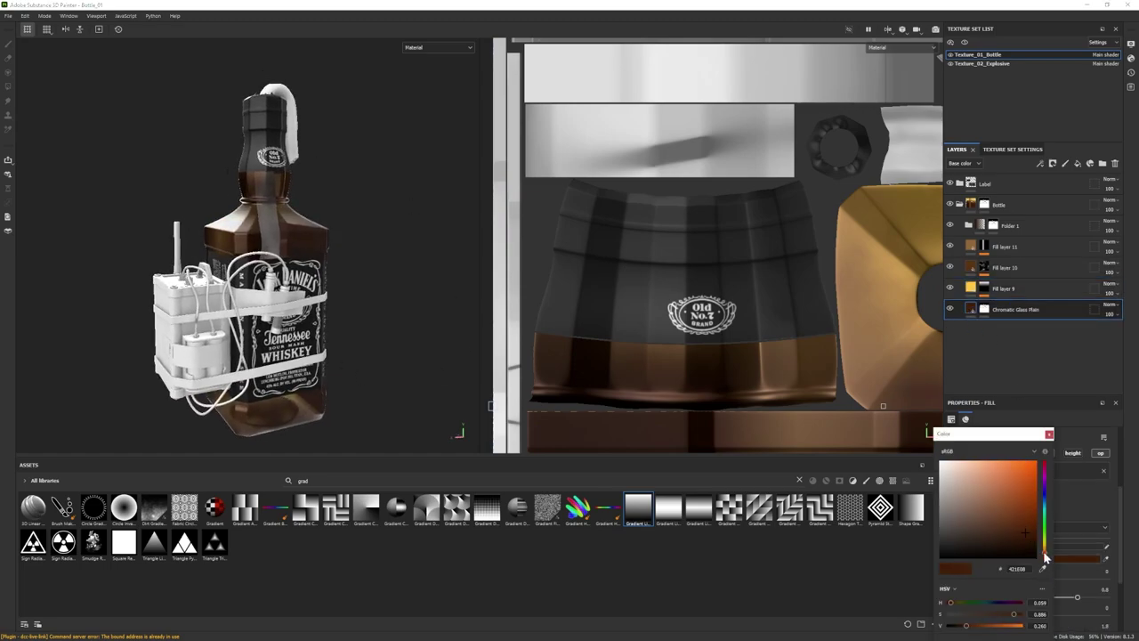
click(1049, 434)
mouse_move(354, 267)
alt+mouse_down()
mouse_move(337, 275)
mouse_move(350, 278)
alt+mouse_up()
- Check Fill layer 11's effect on the bottle and shift Fill layer 9's base color to orange-yellow #FDBA48
click(950, 246)
click(950, 246)
click(970, 248)
click(1015, 515)
click(1025, 289)
click(1021, 515)
drag(1044, 553, 1044, 557)
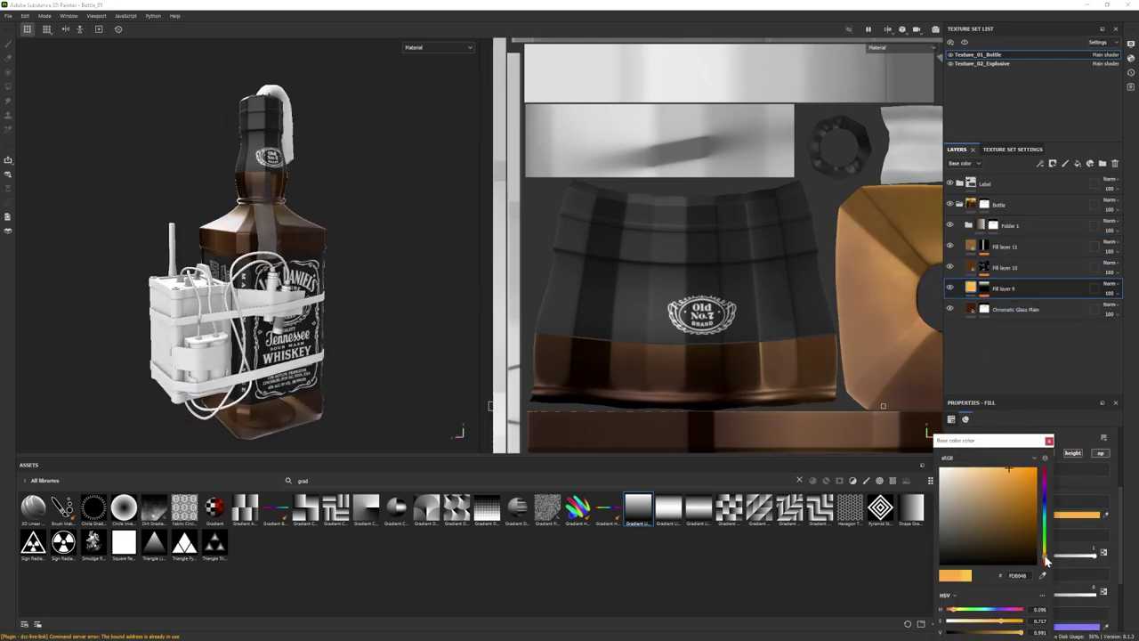
alt+drag(359, 336, 377, 344)
drag(1047, 559, 1046, 556)
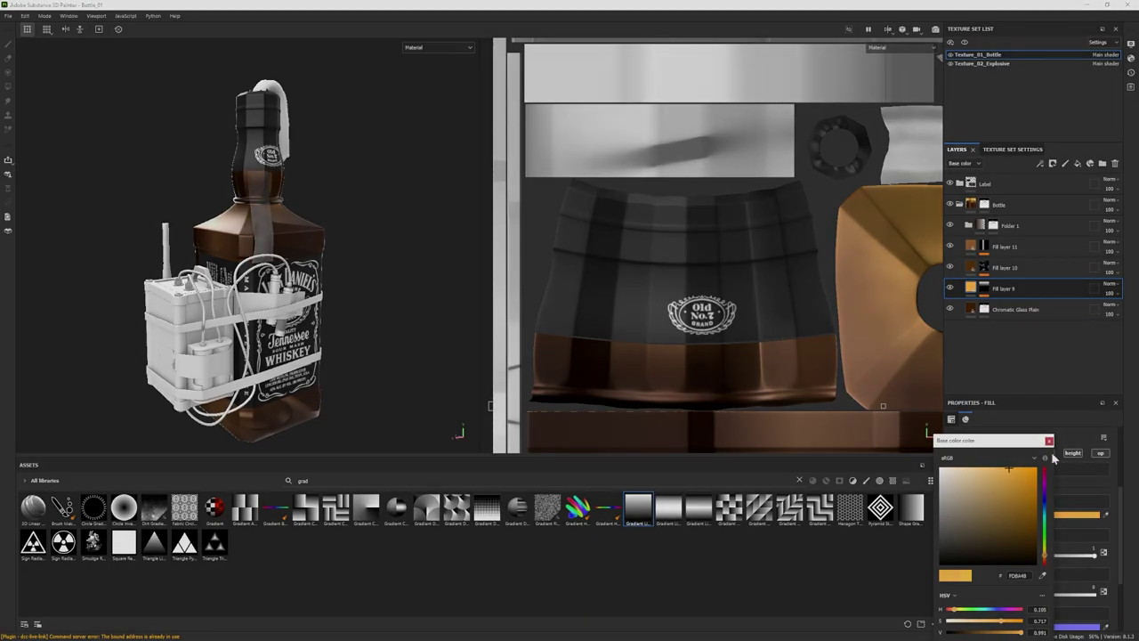
click(1049, 441)
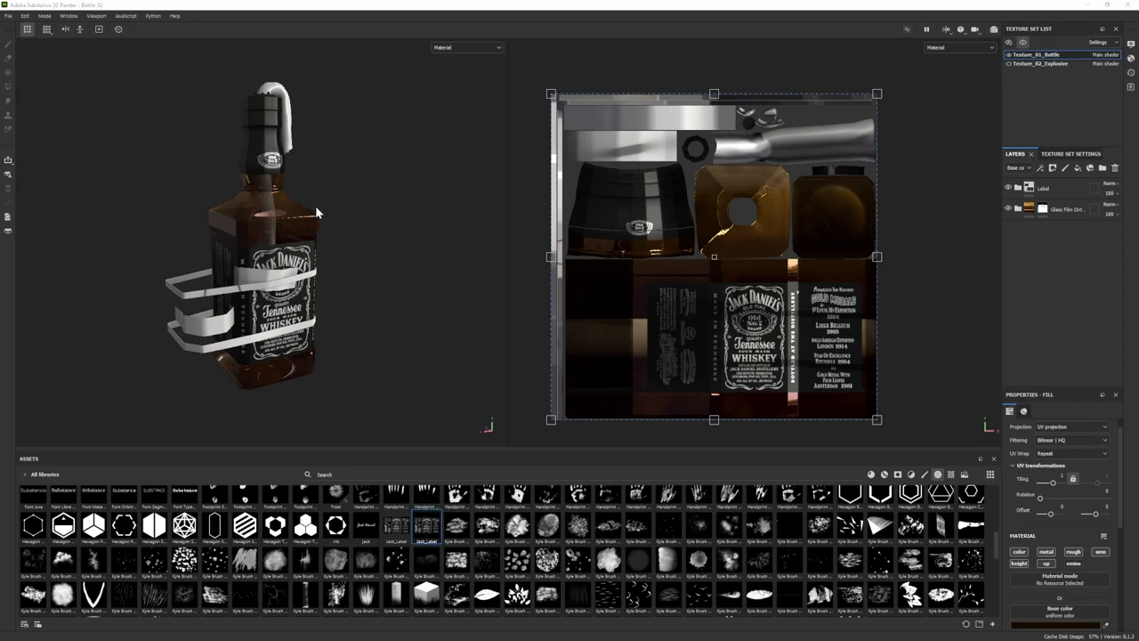
- Expand the glass film folder in the Bottle_02 project and hide all its glass layers to review the build-up
mouse_move(370, 247)
alt+mouse_down()
mouse_move(339, 249)
mouse_move(398, 236)
mouse_move(359, 226)
mouse_move(352, 247)
mouse_move(383, 248)
alt+mouse_up()
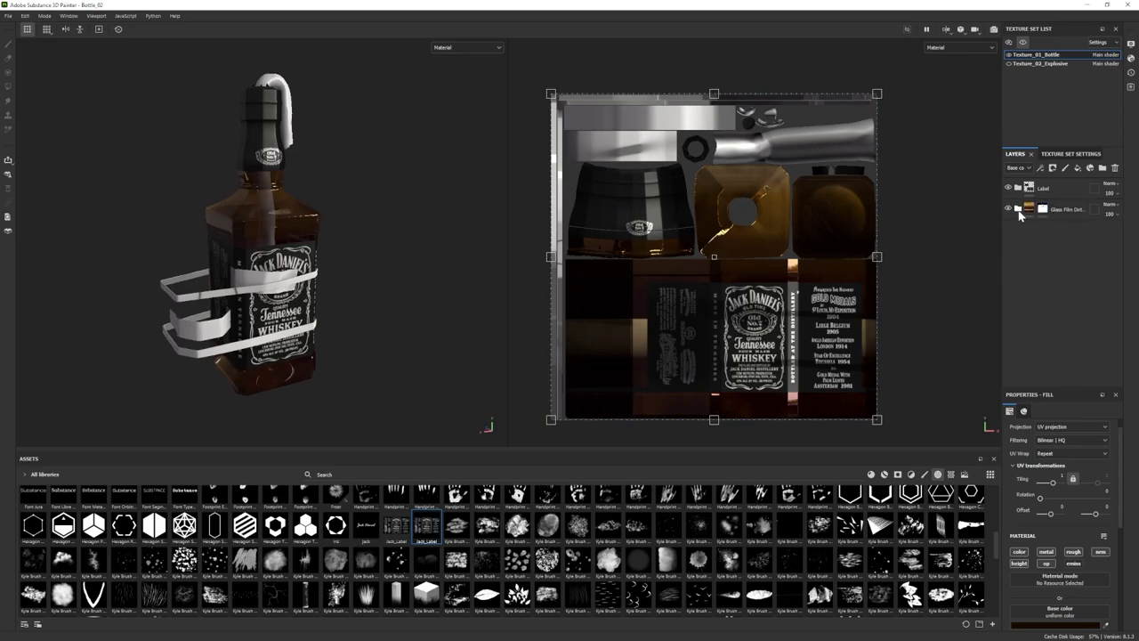
click(1018, 209)
click(1009, 228)
alt+drag(392, 272, 333, 276)
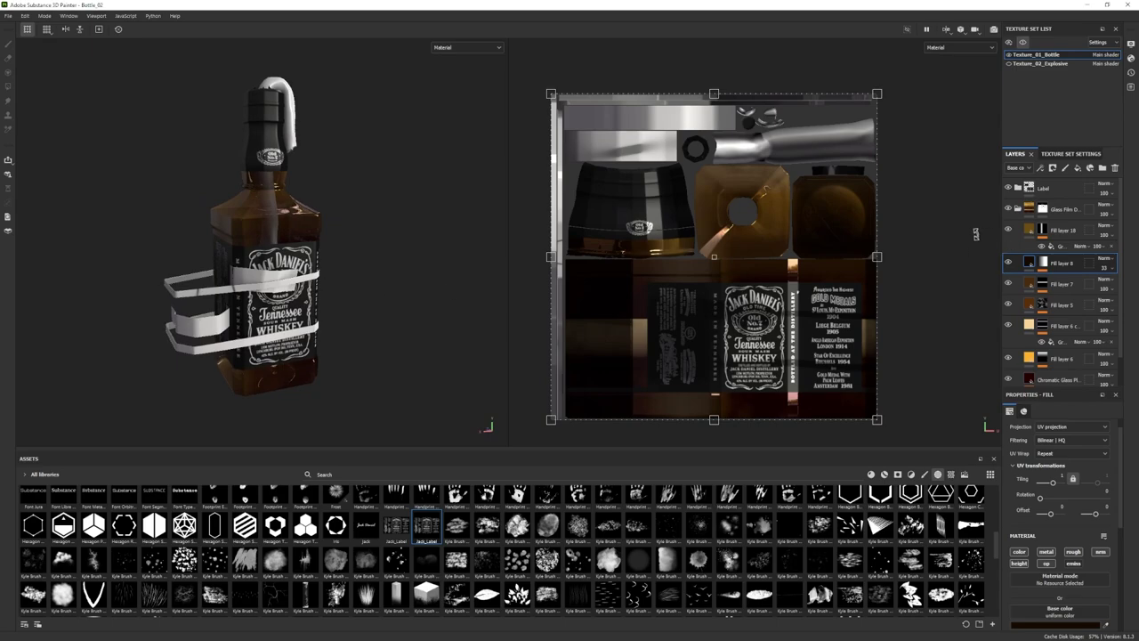
scroll(1016, 290, down, 1)
scroll(1024, 320, up, 1)
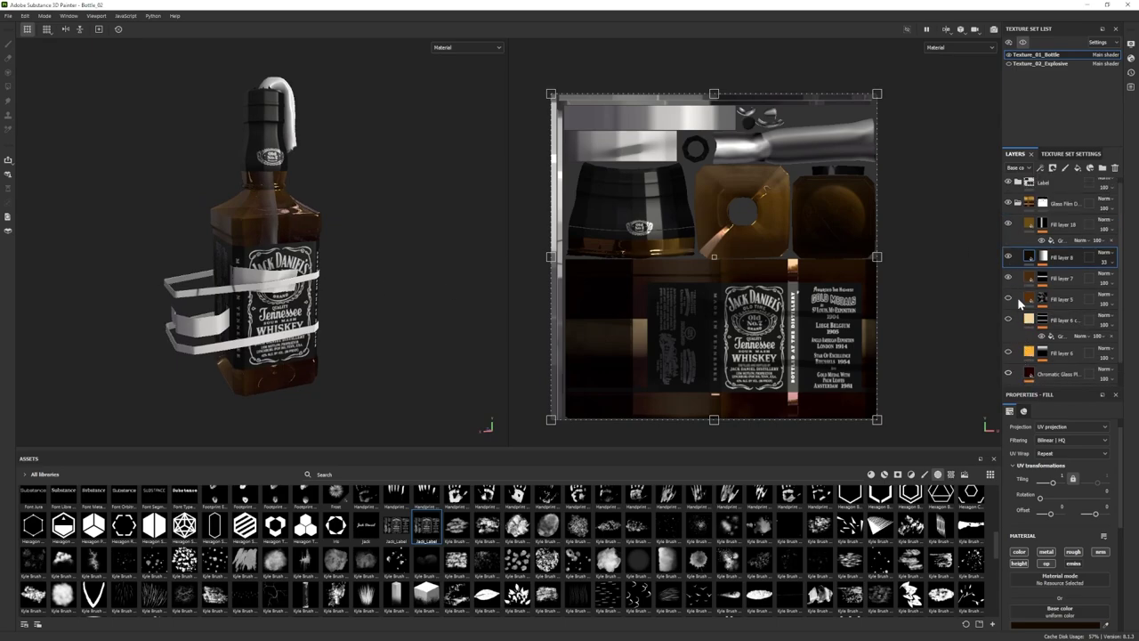
click(1009, 222)
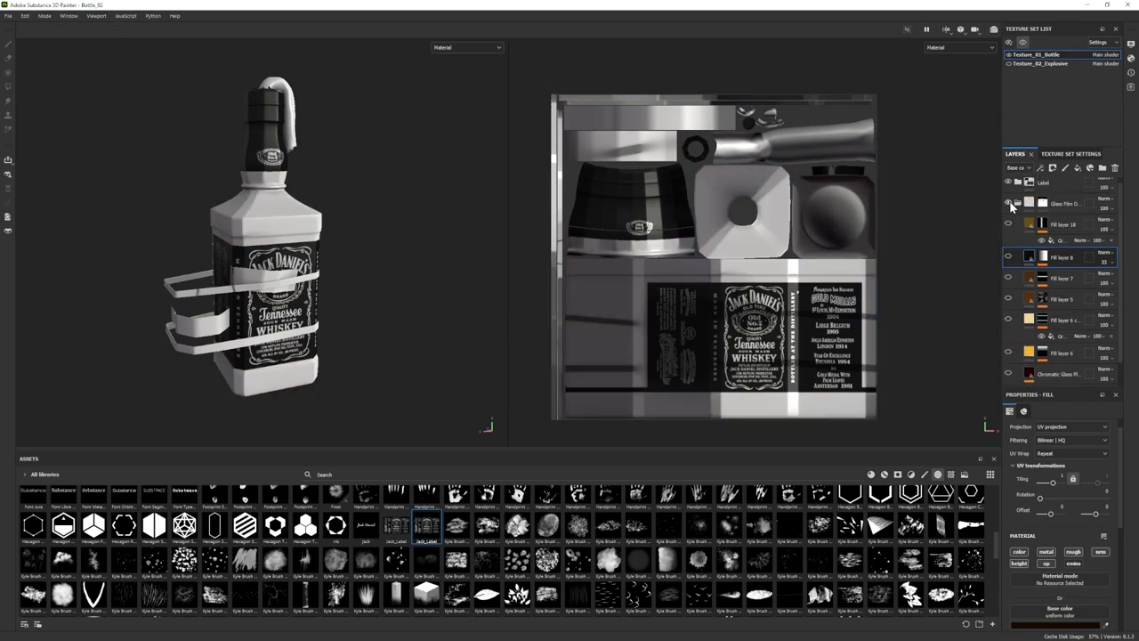
click(1018, 204)
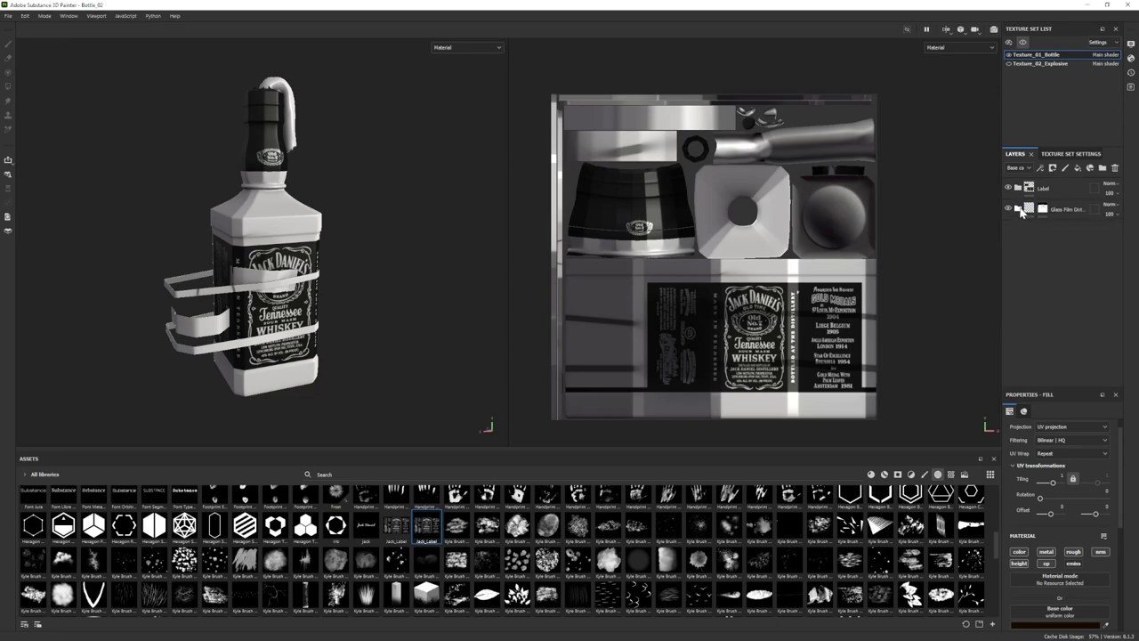
- Show the Chromatic Glass layer, Fill layer 8, Fill layer 6 and the Fill layer 6 copy one after another
click(1018, 209)
scroll(1030, 361, down, 1)
click(1008, 347)
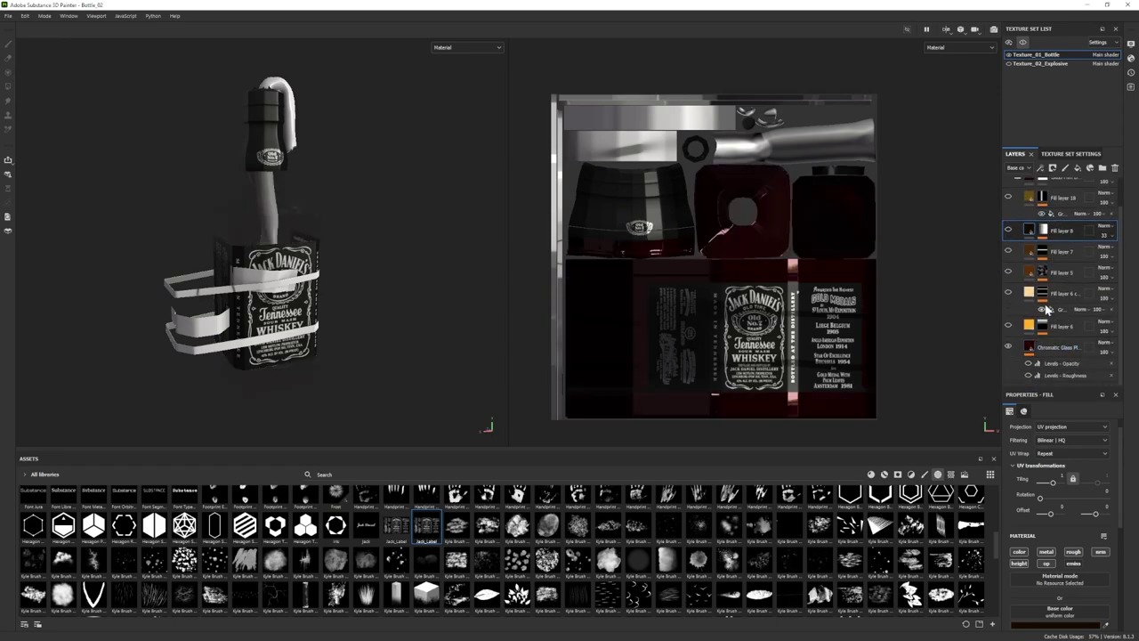
click(1009, 231)
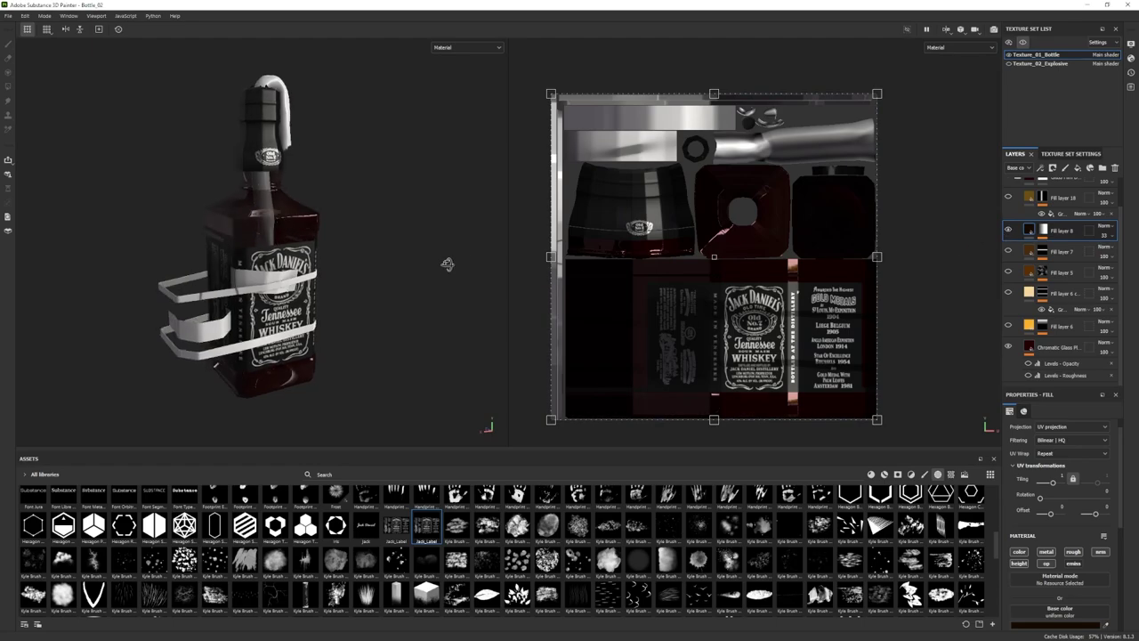
click(1008, 327)
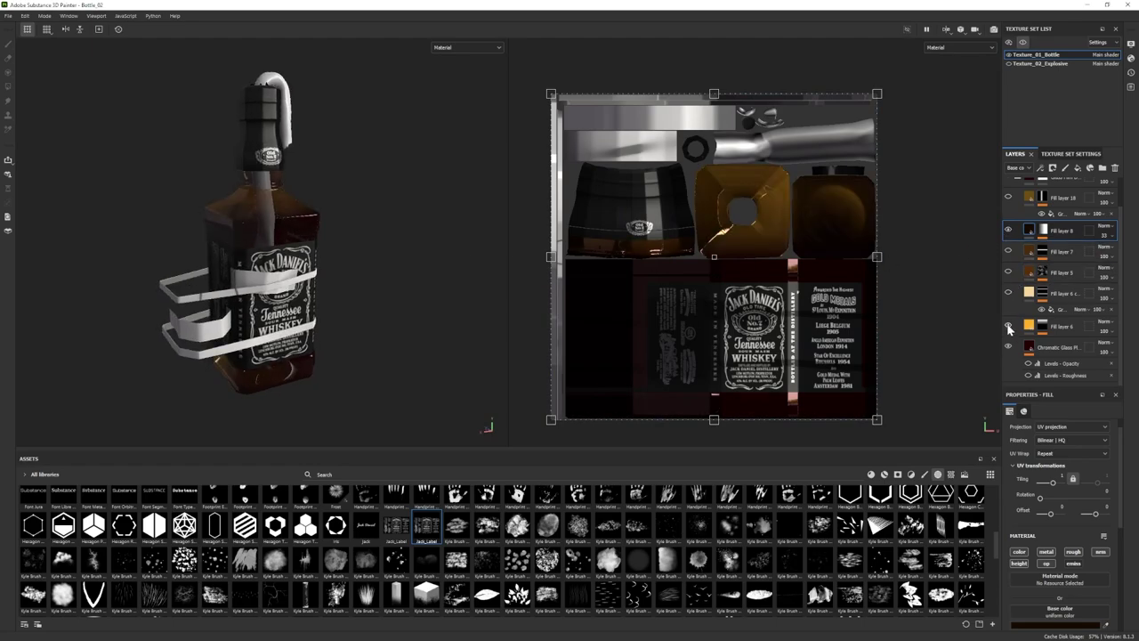
click(1008, 294)
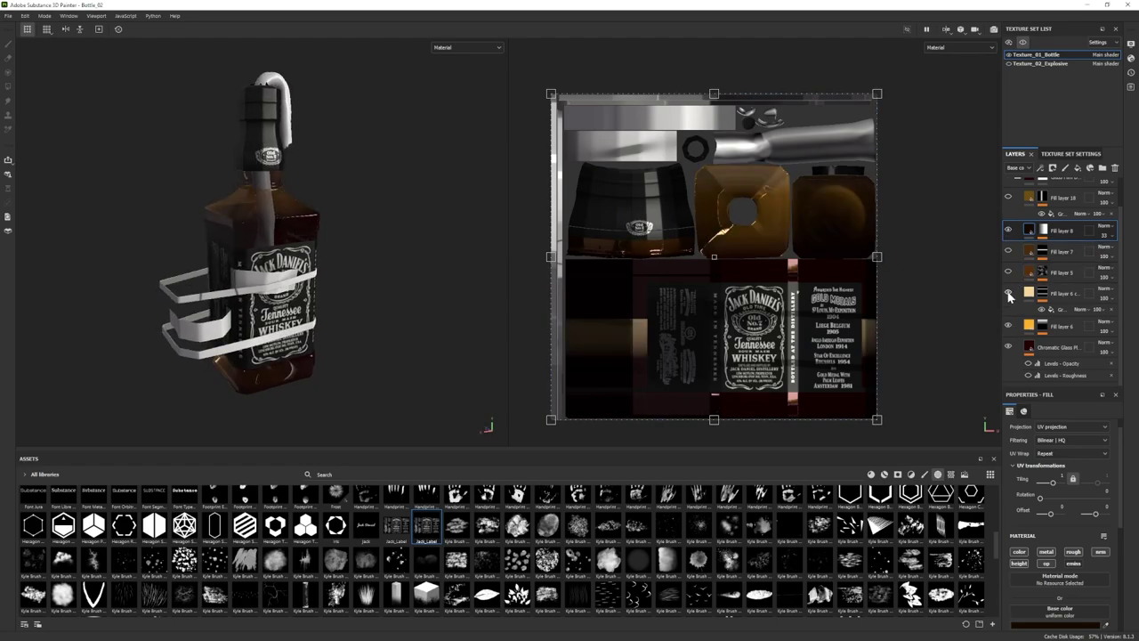
- Show Fill layers 5, 7 and 10 one by one, comparing the glass with and without Fill layer 7
click(1008, 271)
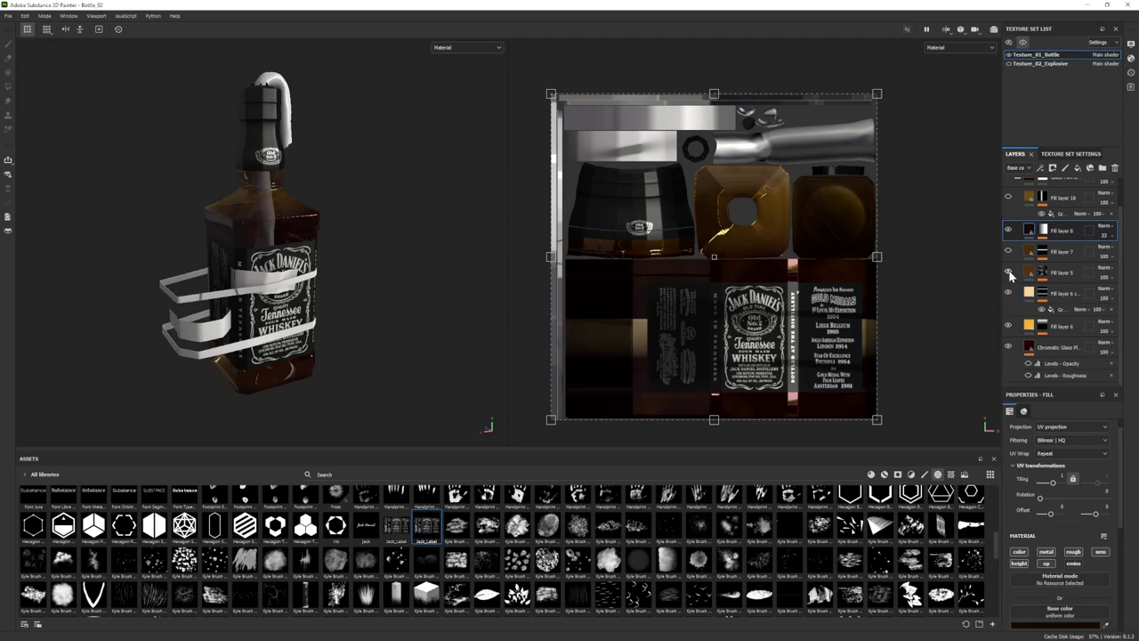
click(1009, 252)
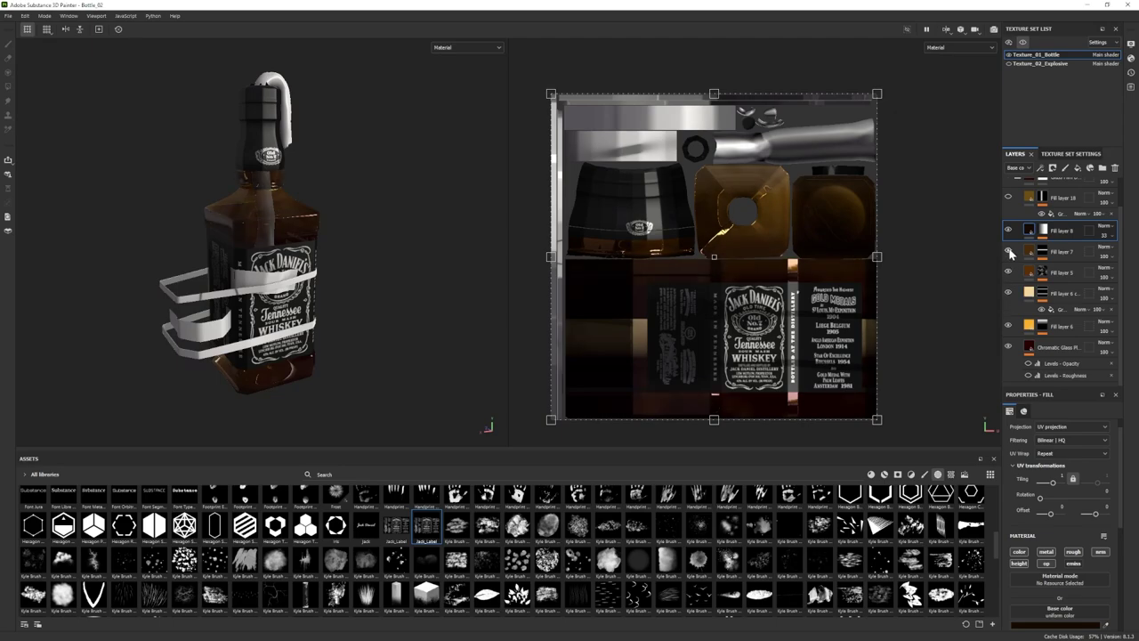
click(1009, 251)
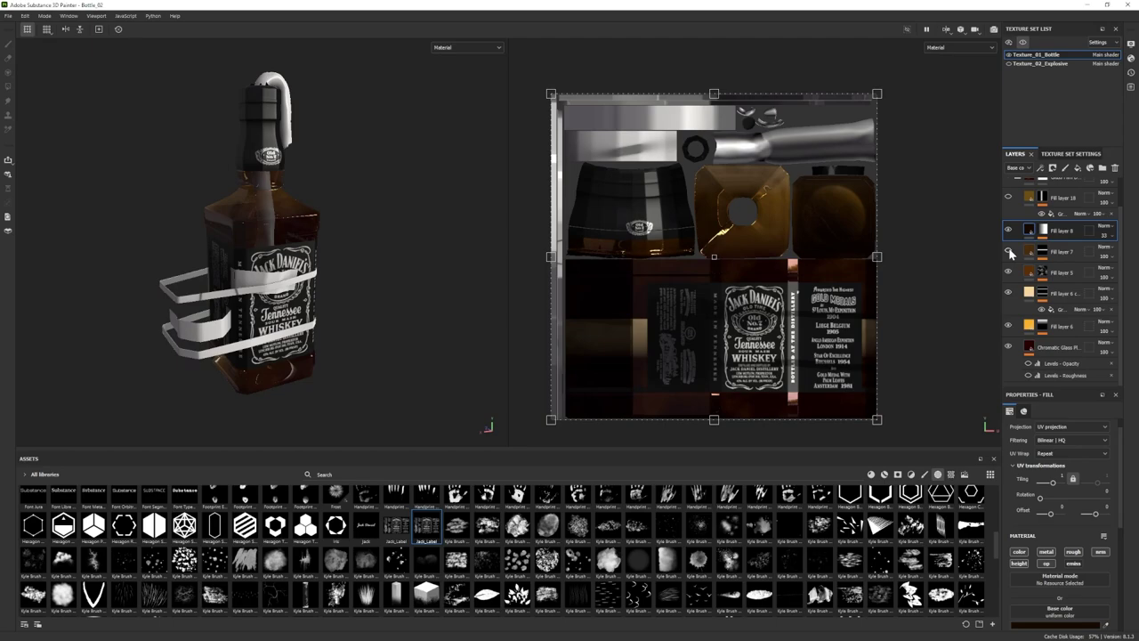
click(1009, 252)
click(1009, 198)
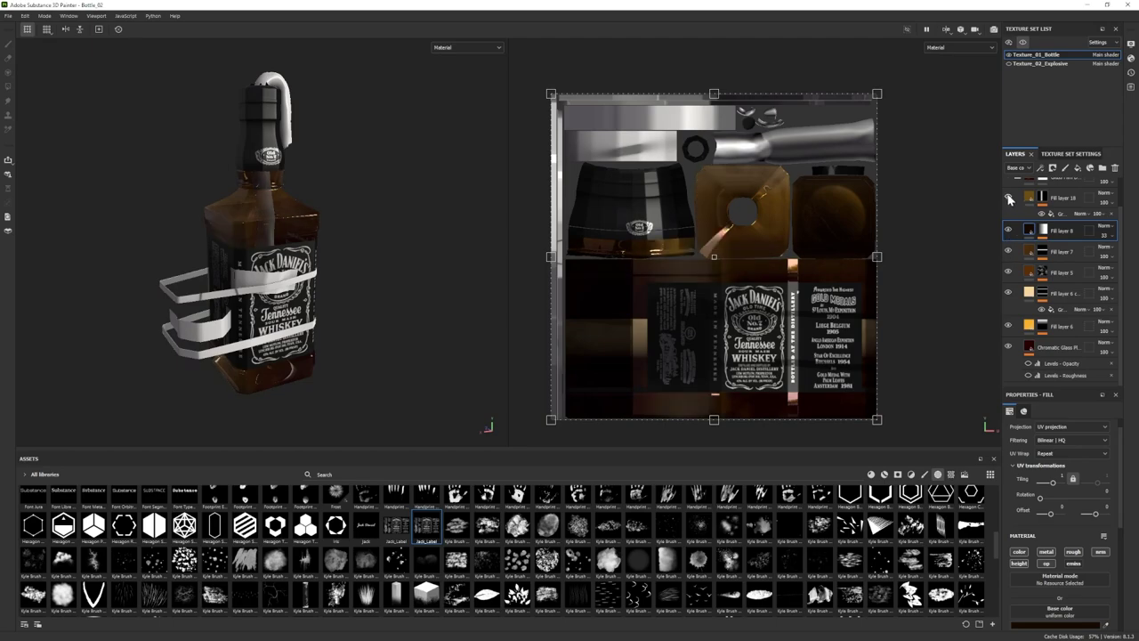
- Compare the bottle glass with and without Fill layer 10, leave the layer shown and collapse the glass film folder
click(1009, 199)
click(1009, 198)
click(1009, 198)
click(1009, 198)
alt+drag(148, 254, 190, 260)
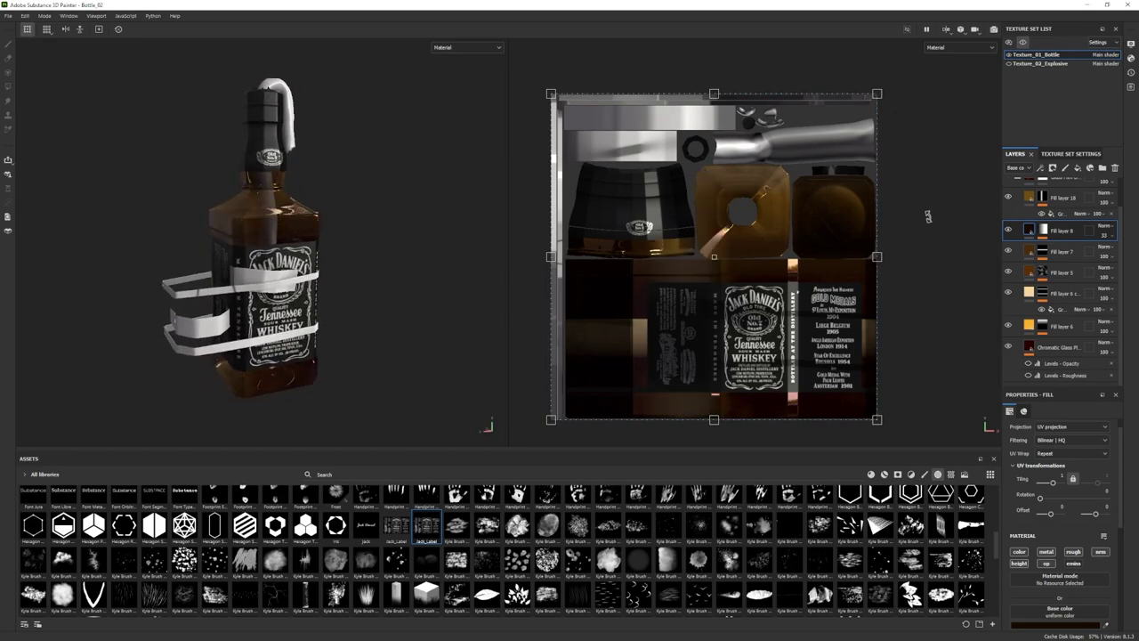
scroll(1065, 272, up, 1)
click(1017, 204)
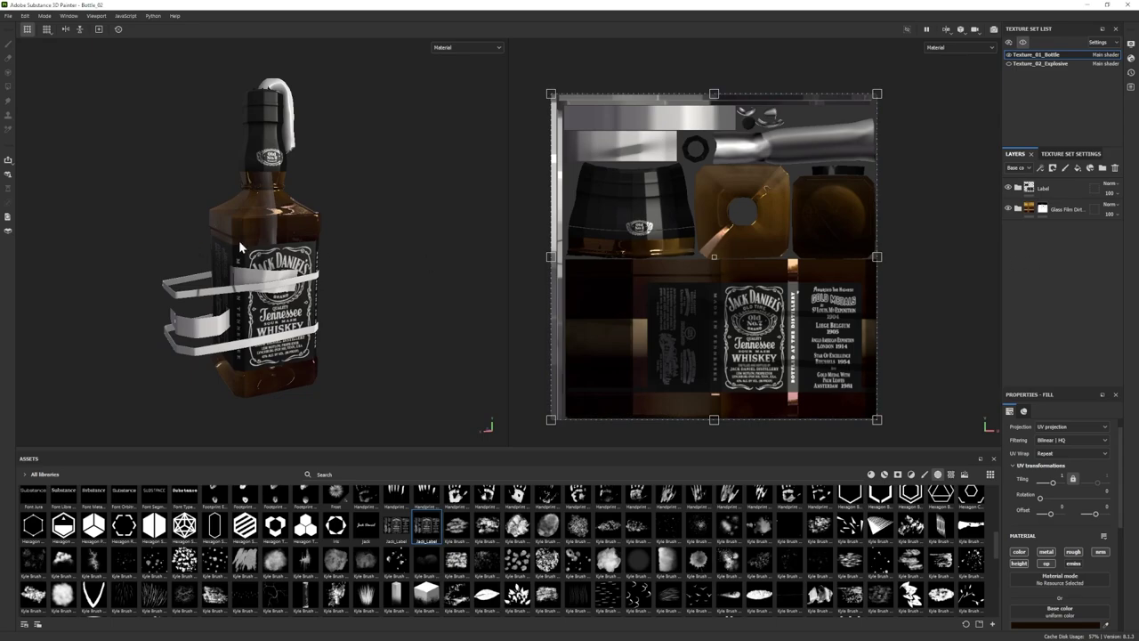
- Preview the bottle in an Iray render against the reference photo and return to painting
click(46, 16)
click(54, 37)
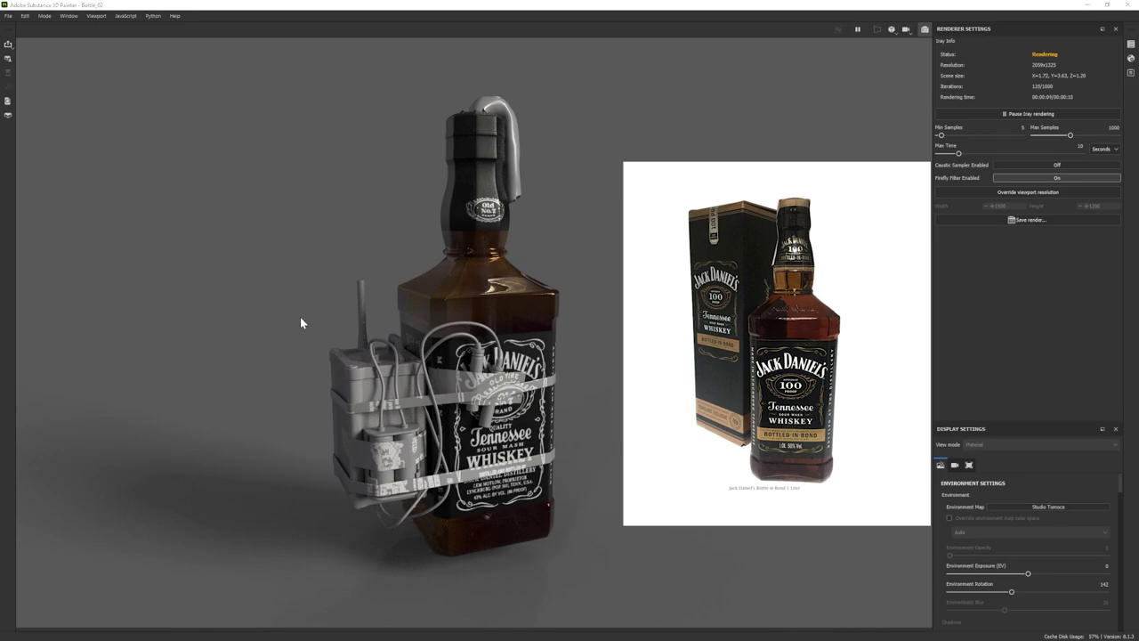
click(45, 16)
click(49, 28)
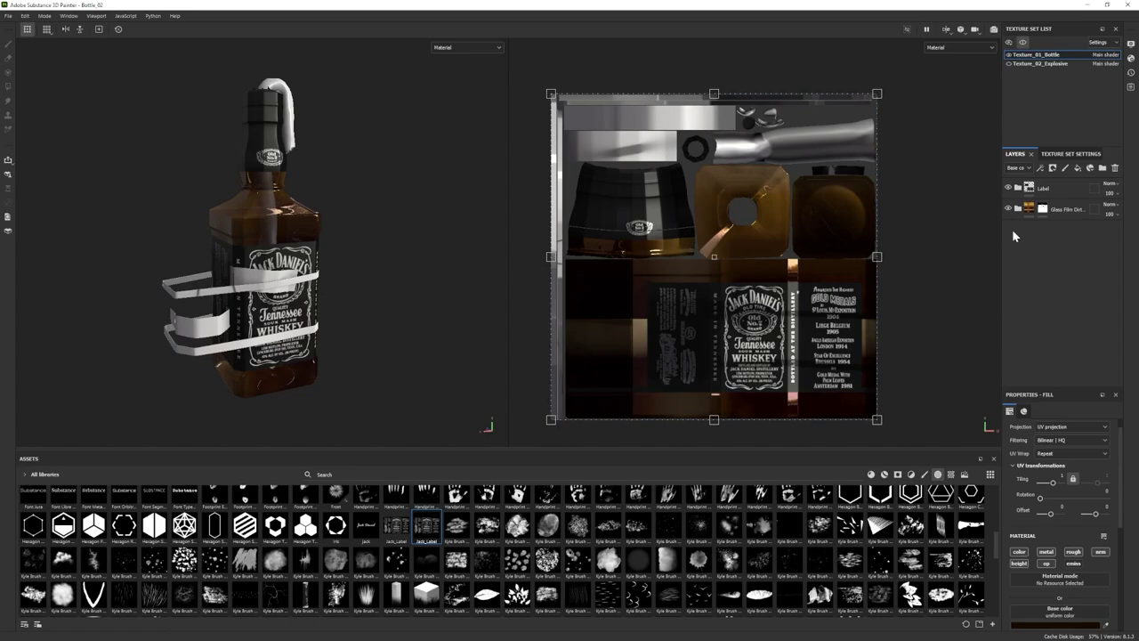
- Shift Fill layer 10's base color to reddish brown #6D3812 and check it in the Iray render
click(1019, 210)
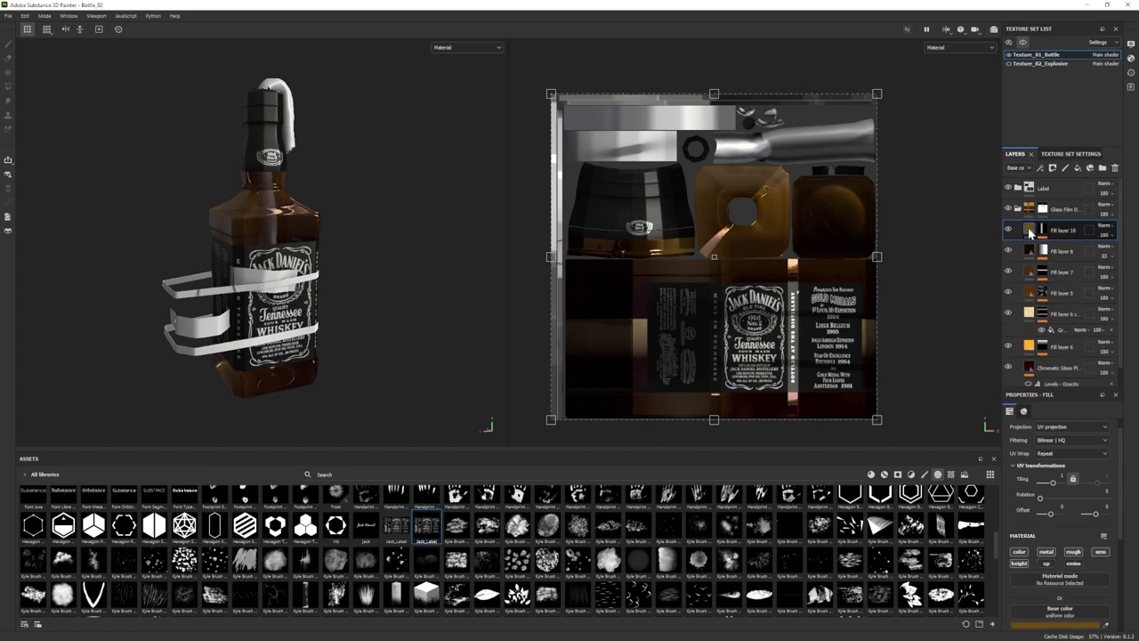
click(1054, 625)
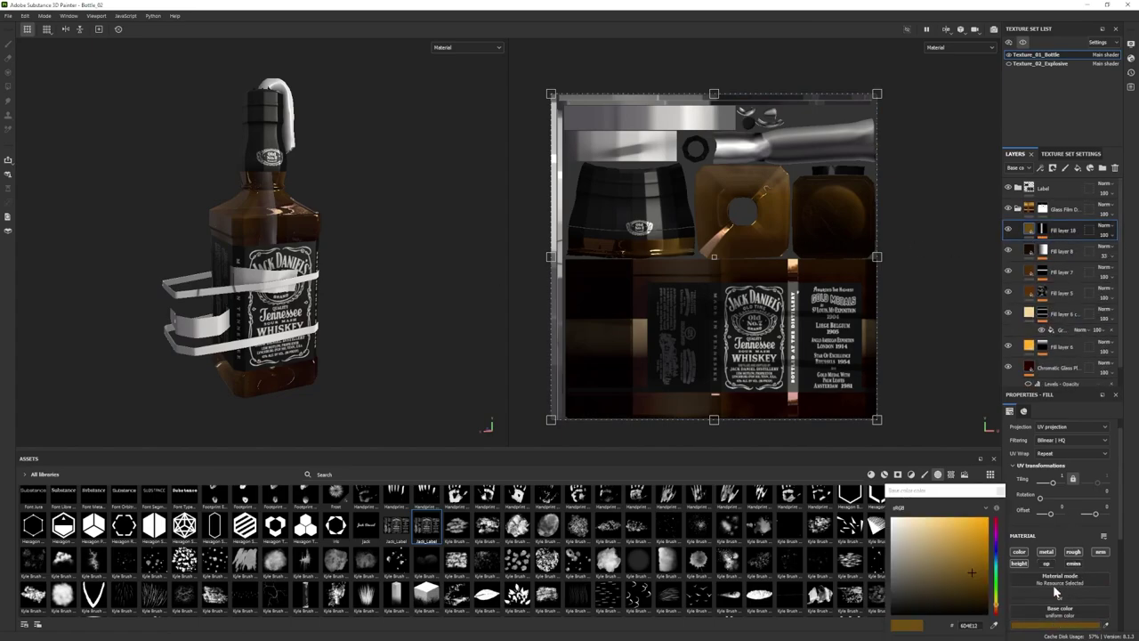
click(996, 608)
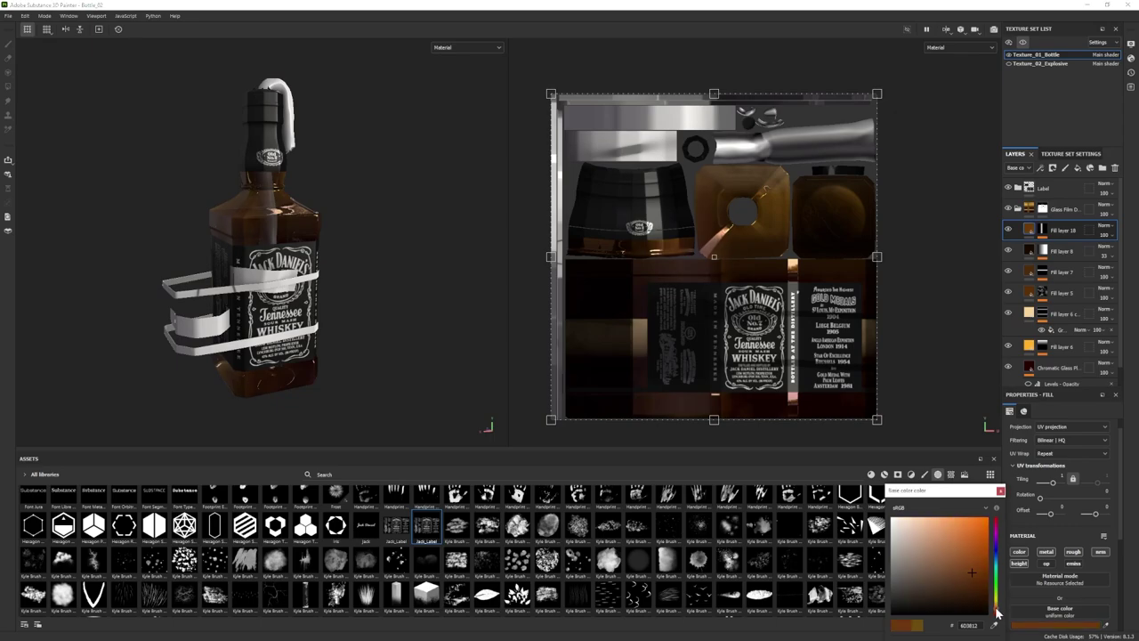
click(45, 16)
click(66, 37)
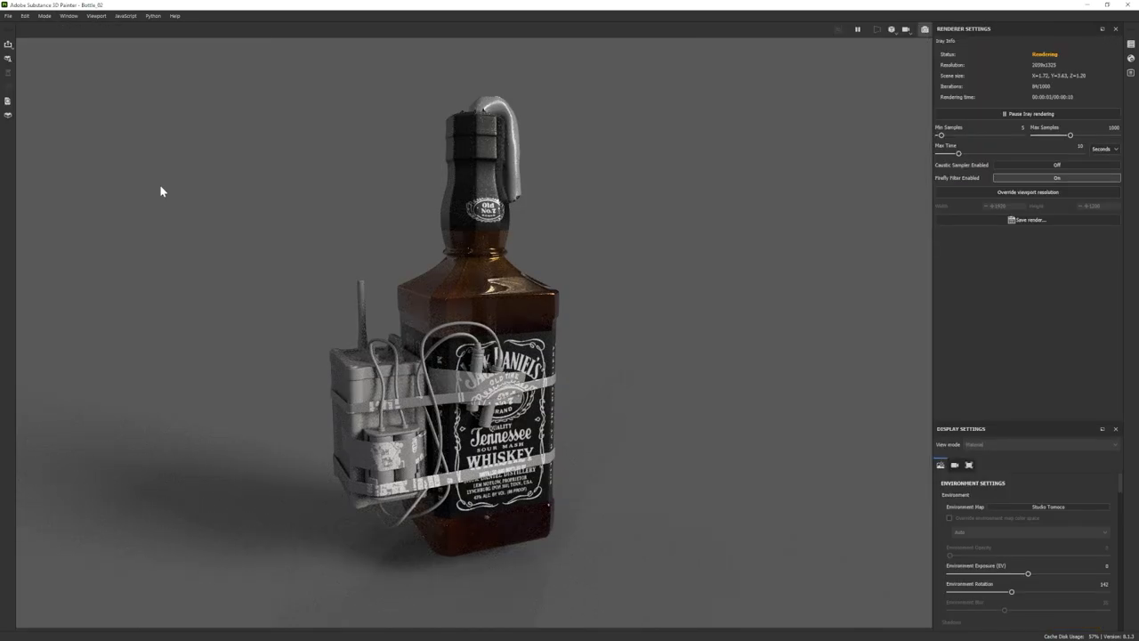
click(45, 16)
click(57, 27)
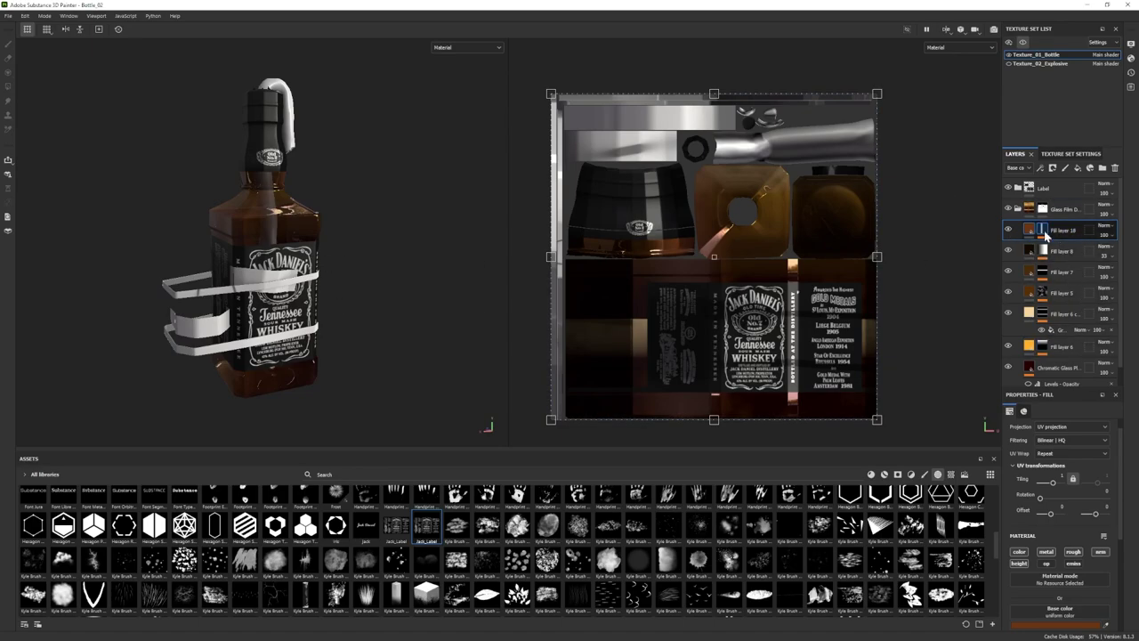
- View the signature image jack.png and import it as an alpha resource
scroll(533, 539, up, 5)
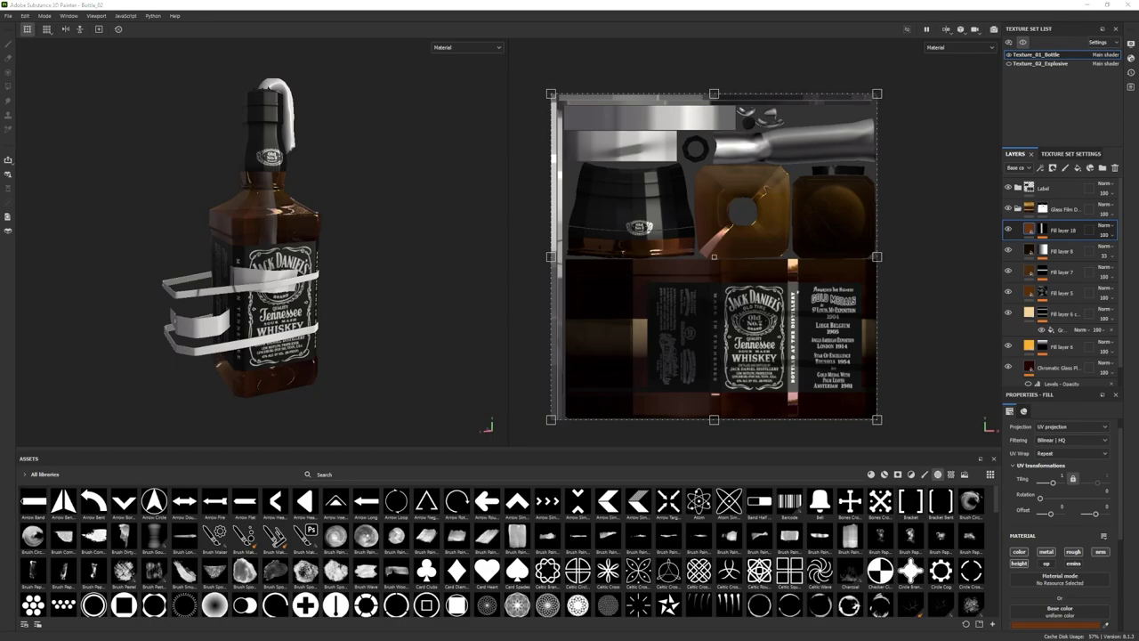
drag(1138, 143, 633, 135)
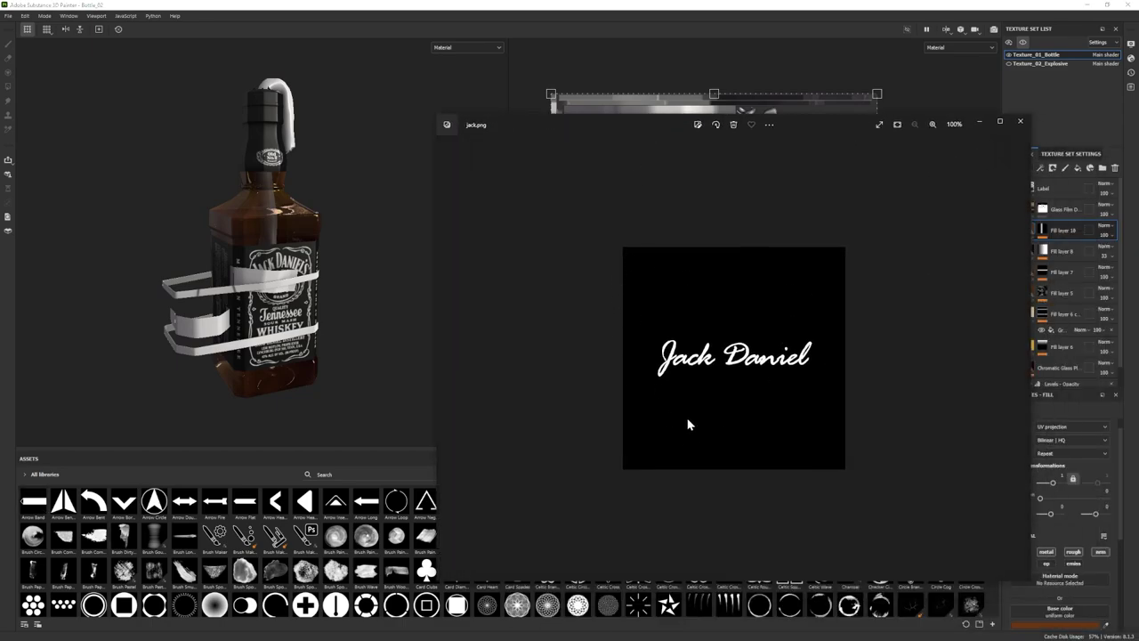
click(1020, 121)
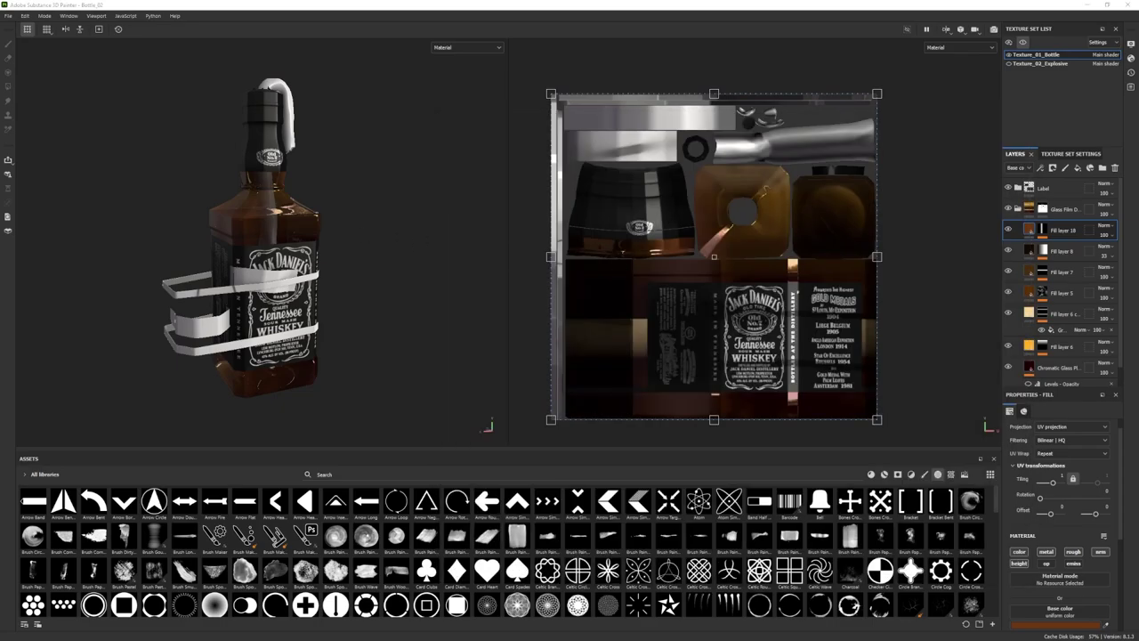
drag(867, 639, 692, 571)
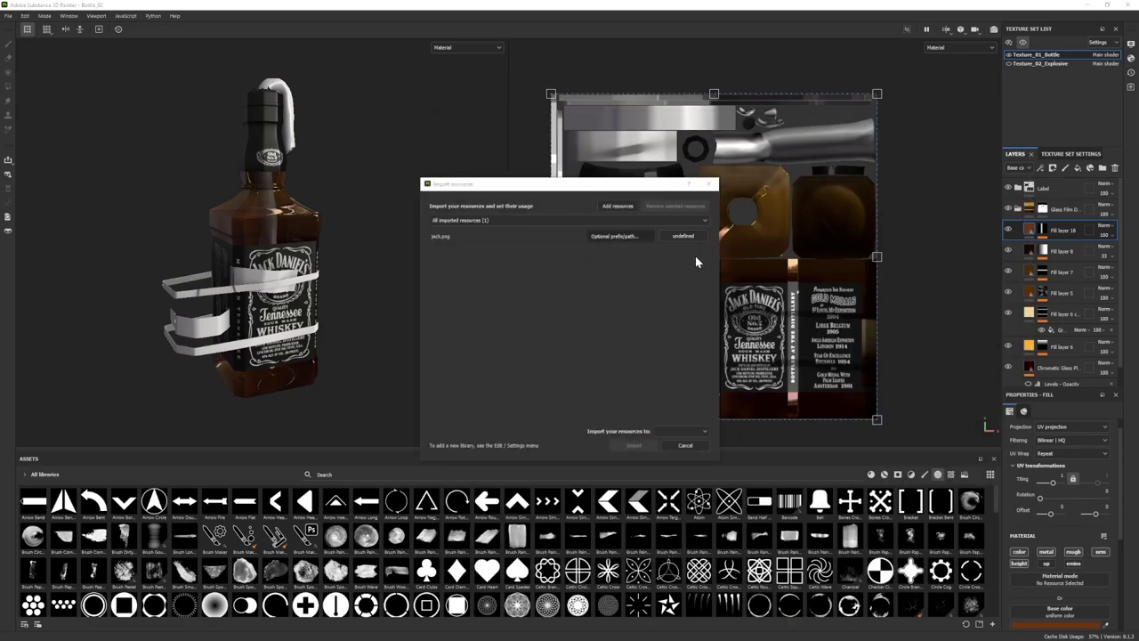
click(691, 237)
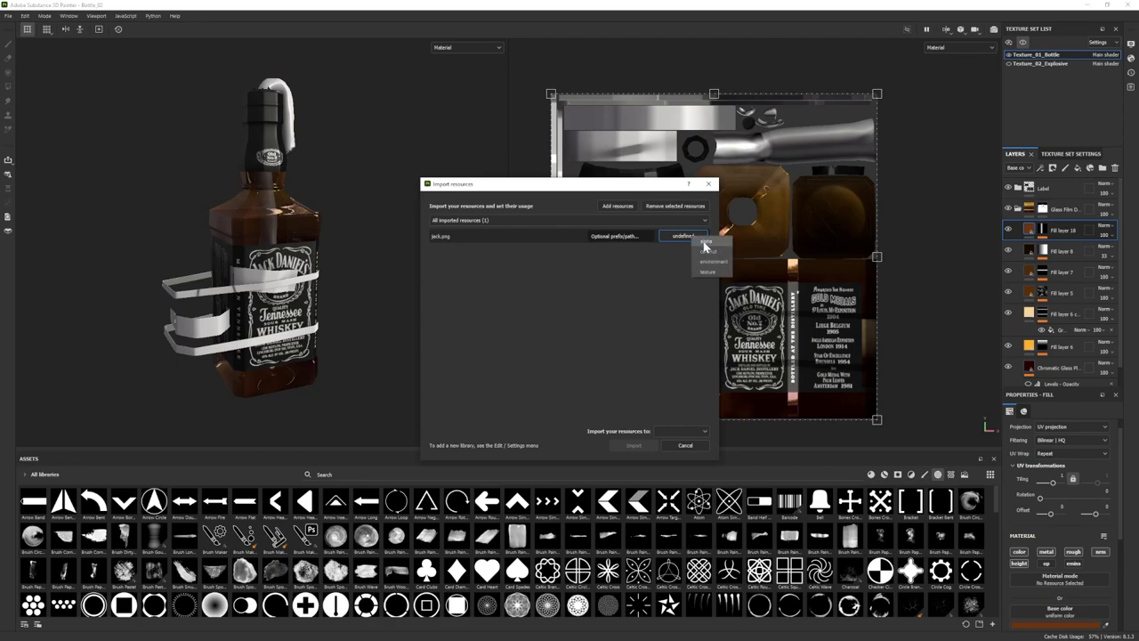
click(688, 432)
click(674, 440)
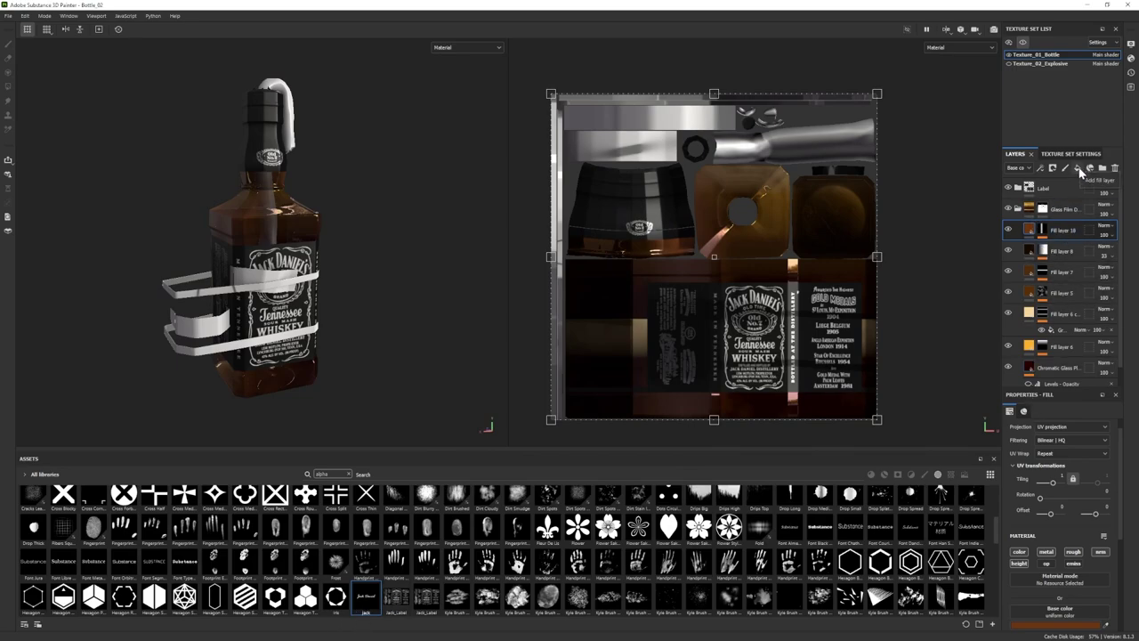
- Add a fill layer above Fill layer 10 in the glass film folder and give it a black mask
click(1078, 168)
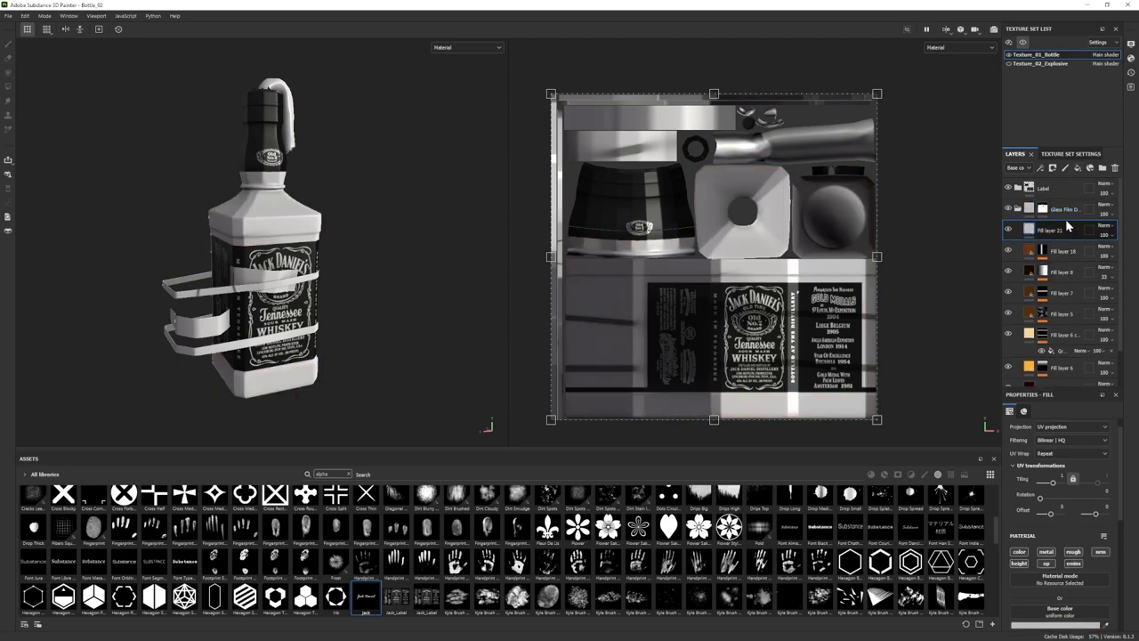
right_click(1057, 234)
click(1056, 248)
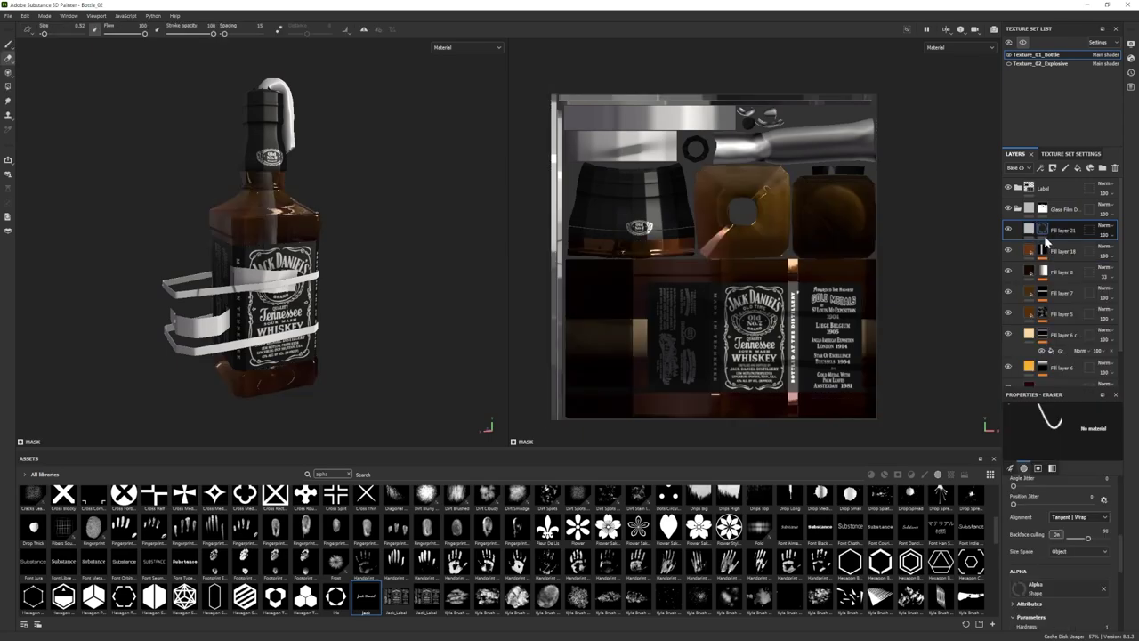
- Limit the new fill layer to the height channel and raise its height to about 0.17
click(1020, 552)
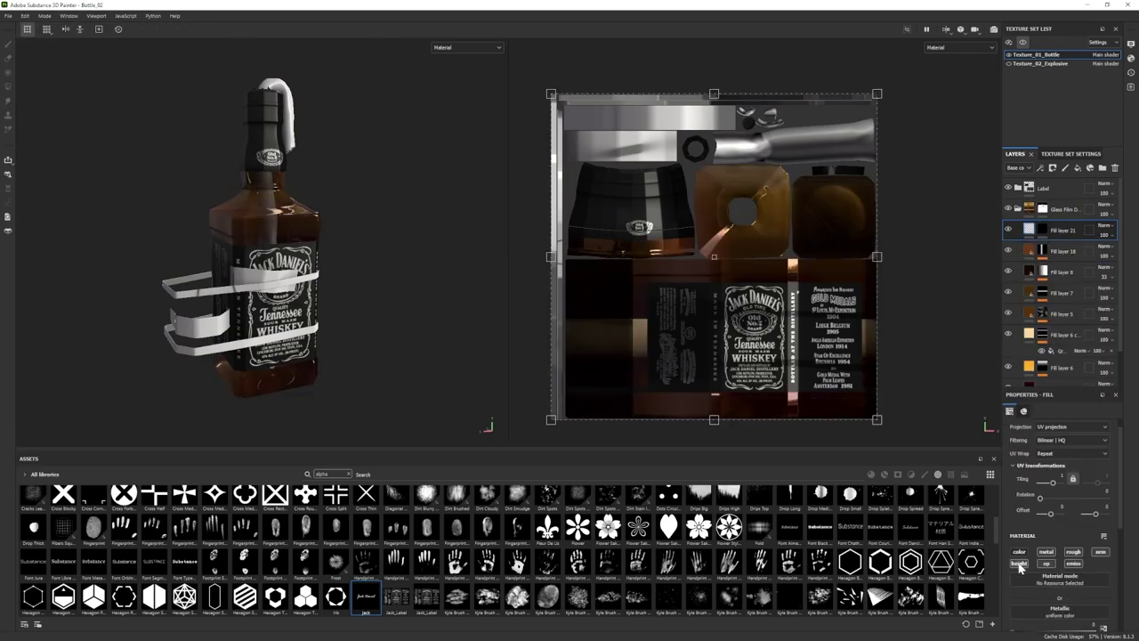
click(1044, 565)
click(1047, 553)
click(1073, 553)
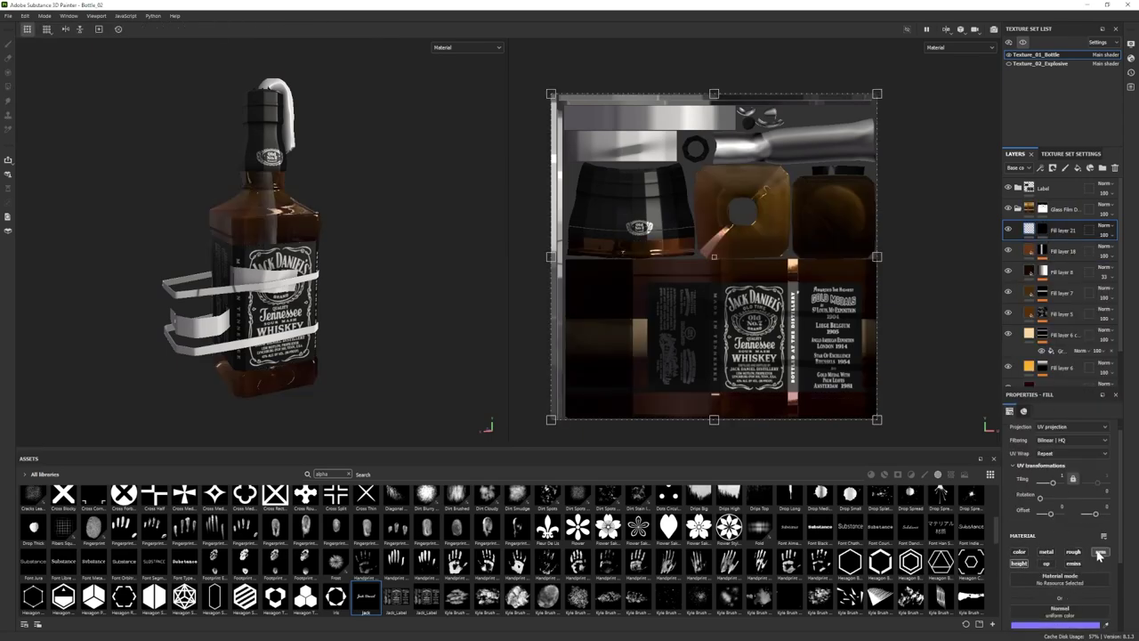
click(1100, 553)
scroll(1033, 578, down, 3)
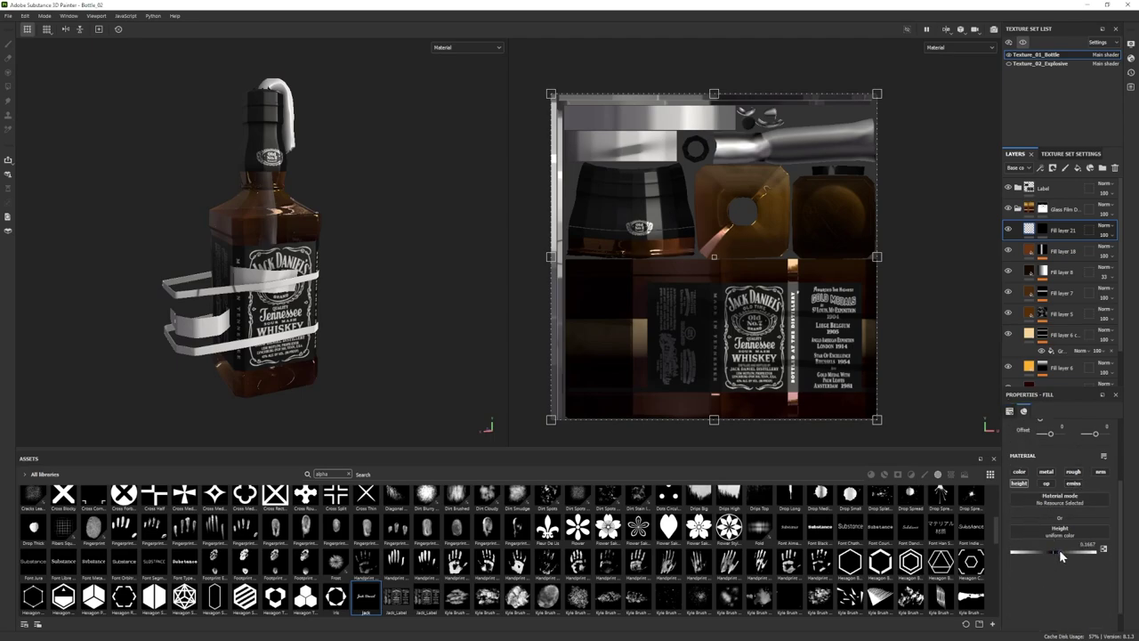
- Select the height layer's mask and set up a paint brush with the jack signature alpha
click(1042, 230)
key(e)
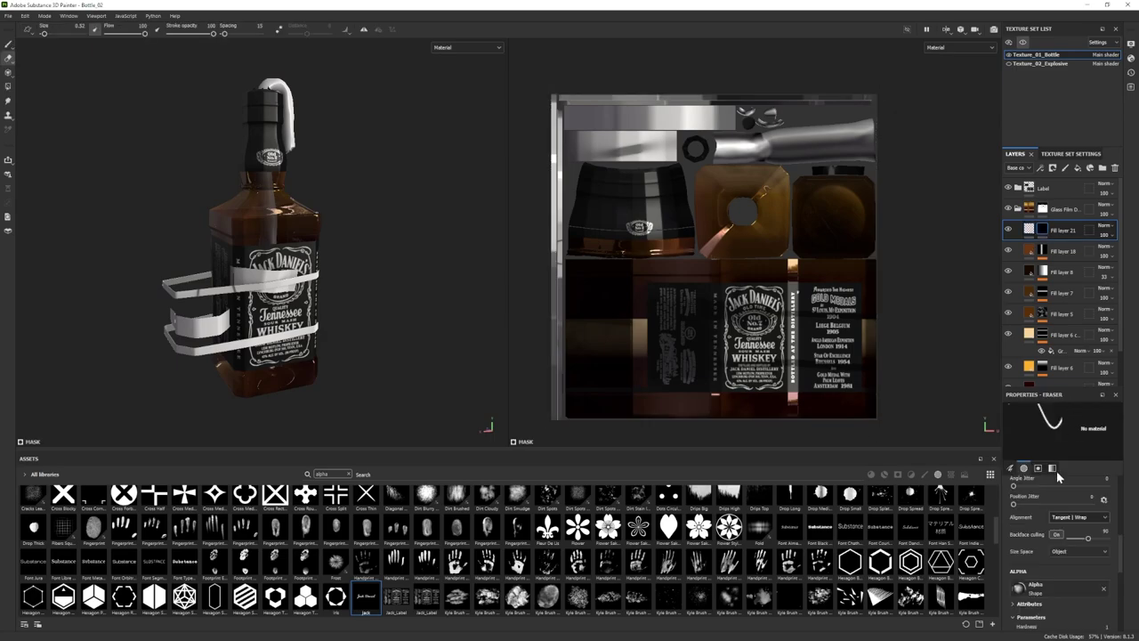
mouse_move(370, 613)
mouse_down()
mouse_move(1064, 549)
mouse_move(1054, 539)
mouse_up()
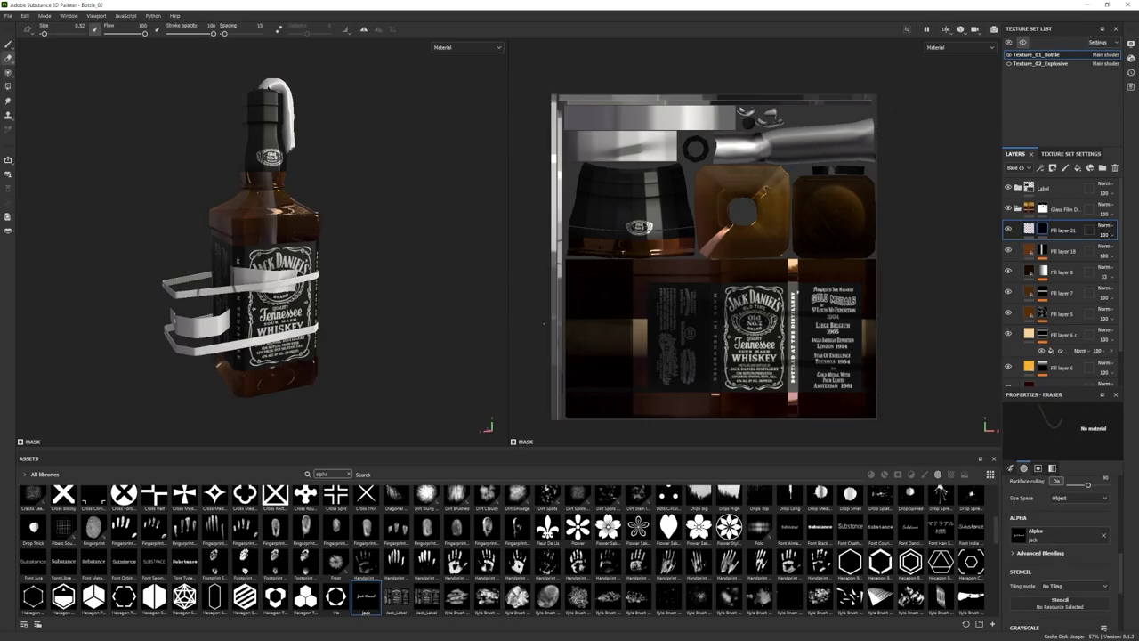
scroll(738, 263, up, 5)
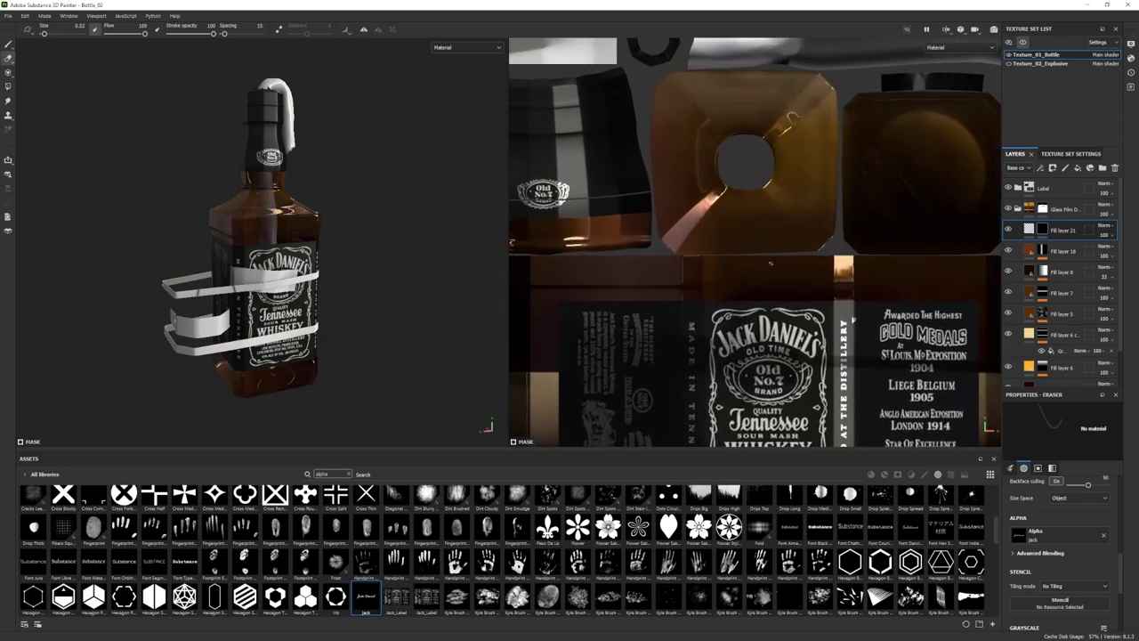
ctrl+right_drag(753, 242, 809, 242)
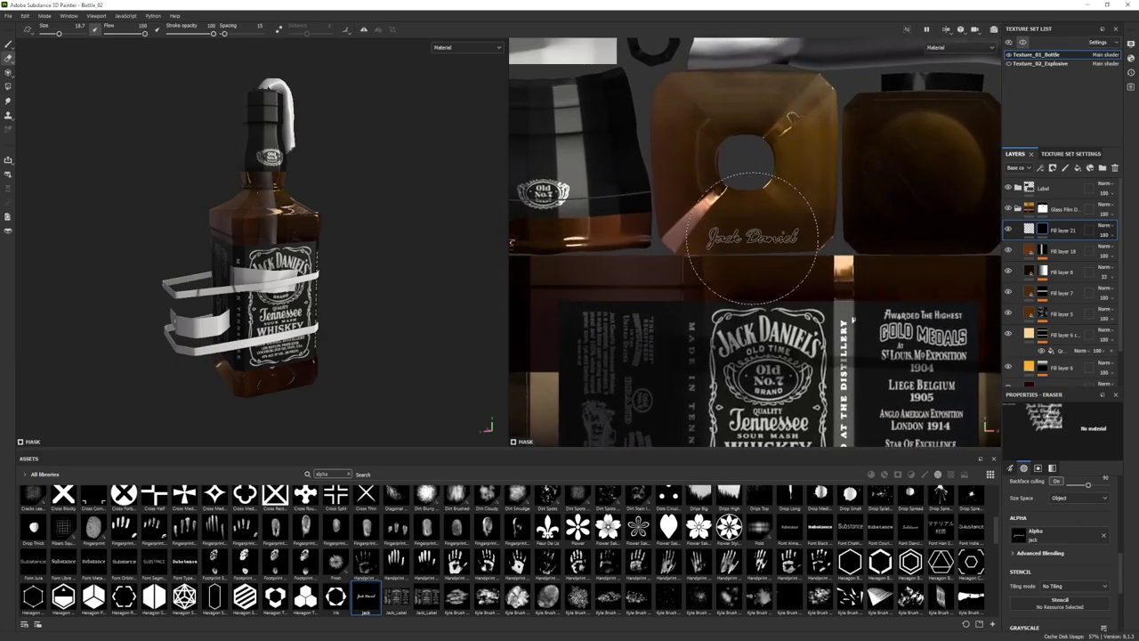
alt+drag(750, 236, 751, 236)
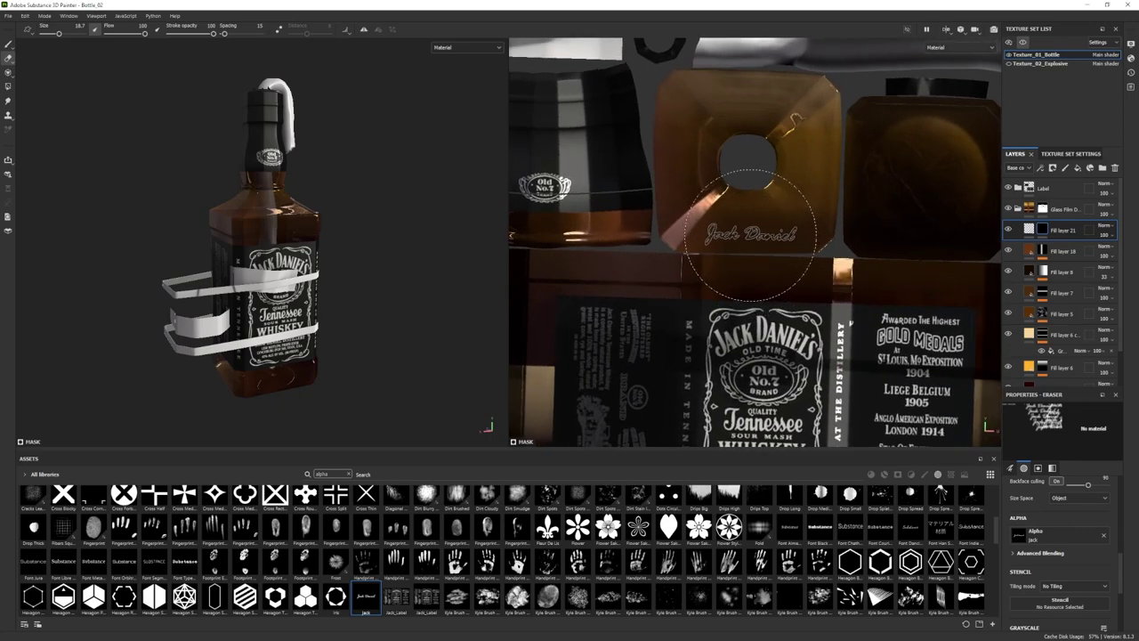
key(p)
click(370, 600)
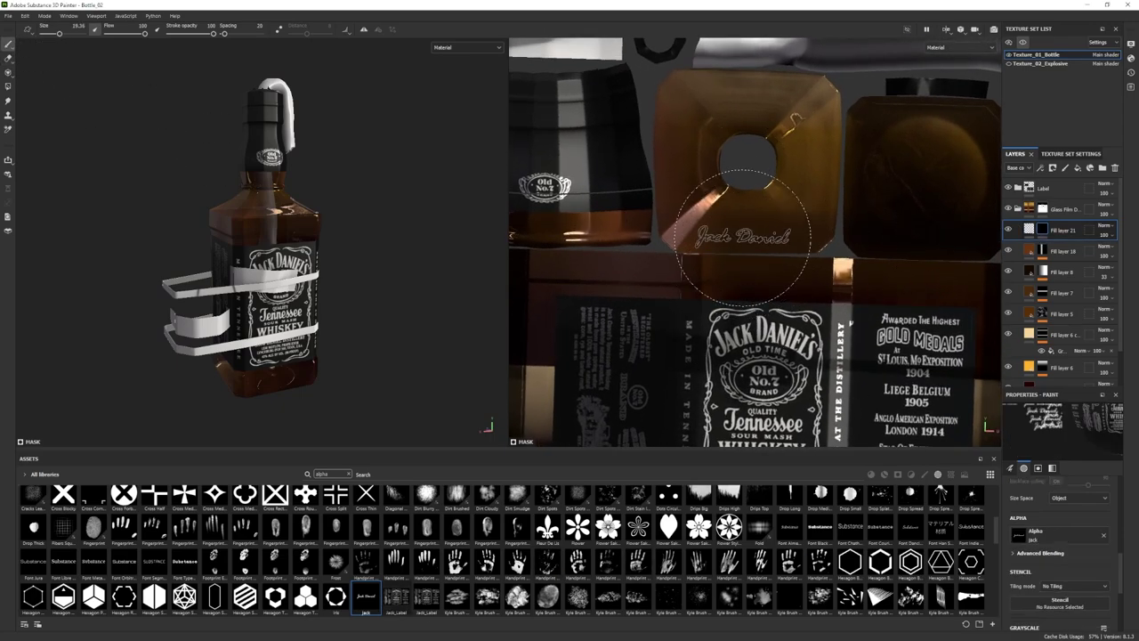
- Reduce the brush size to 14.44 and stamp the Jack Daniel signature on the bottle's front shoulder in the UV layout
mouse_move(331, 255)
alt+mouse_down()
mouse_move(329, 280)
mouse_move(313, 285)
alt+mouse_up()
alt+right_drag(313, 285, 324, 307)
alt+drag(324, 307, 299, 308)
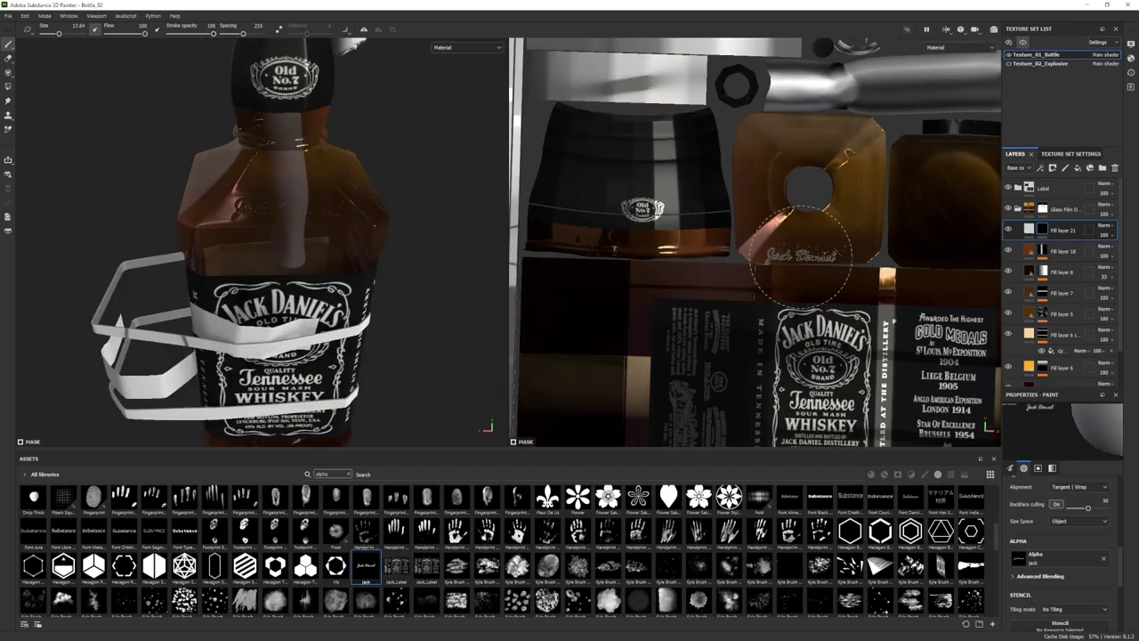
alt+drag(263, 254, 311, 251)
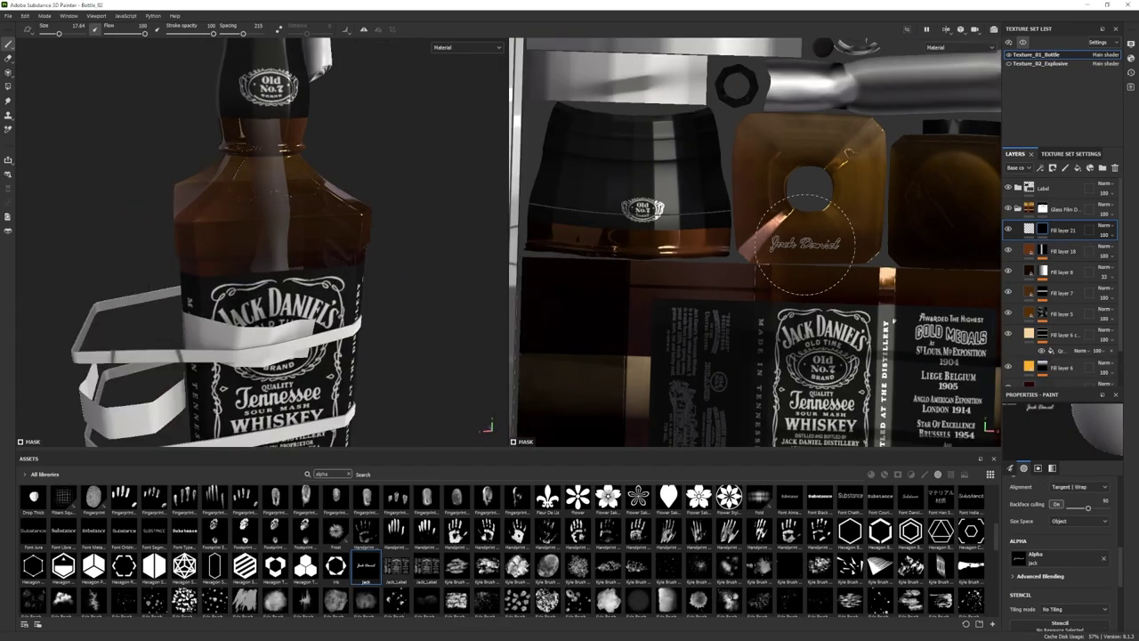
key(bracketleft)
key(bracketleft)
key(bracketleft)
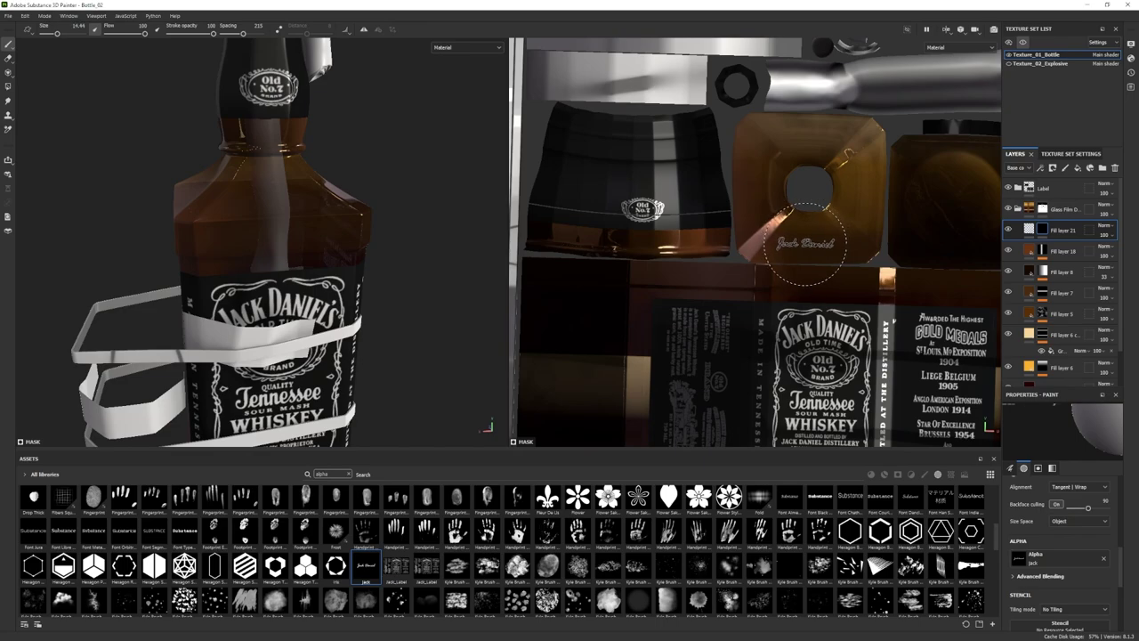
click(805, 244)
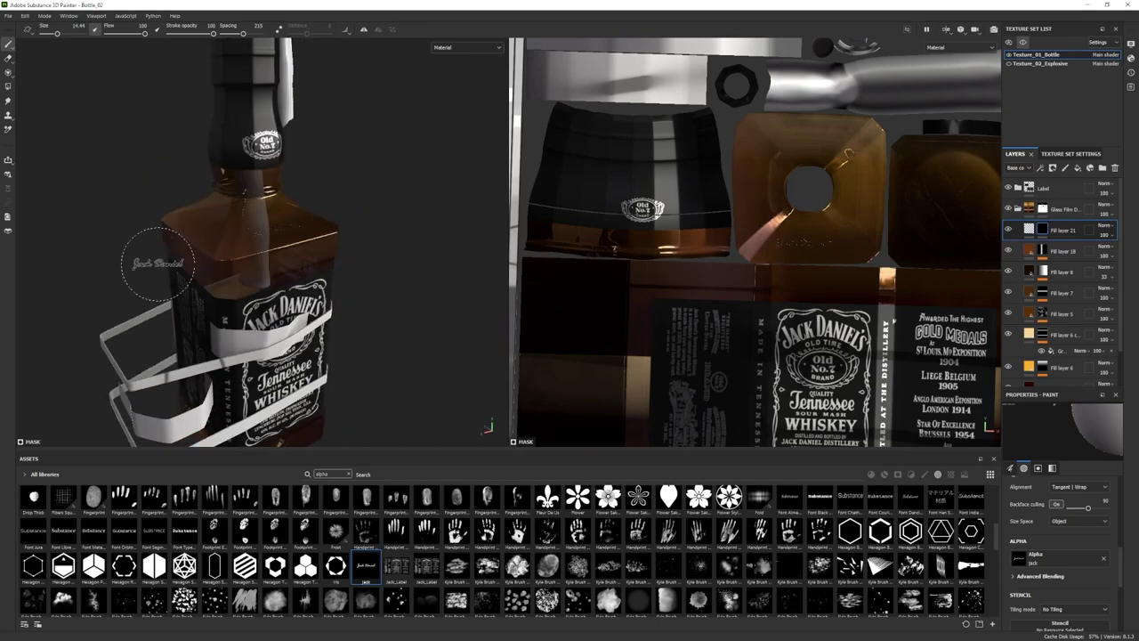
- Stamp the signature on the bottle's remaining shoulder faces in the 3D view at brush size 24.44
alt+drag(154, 267, 63, 272)
alt+drag(315, 330, 253, 312)
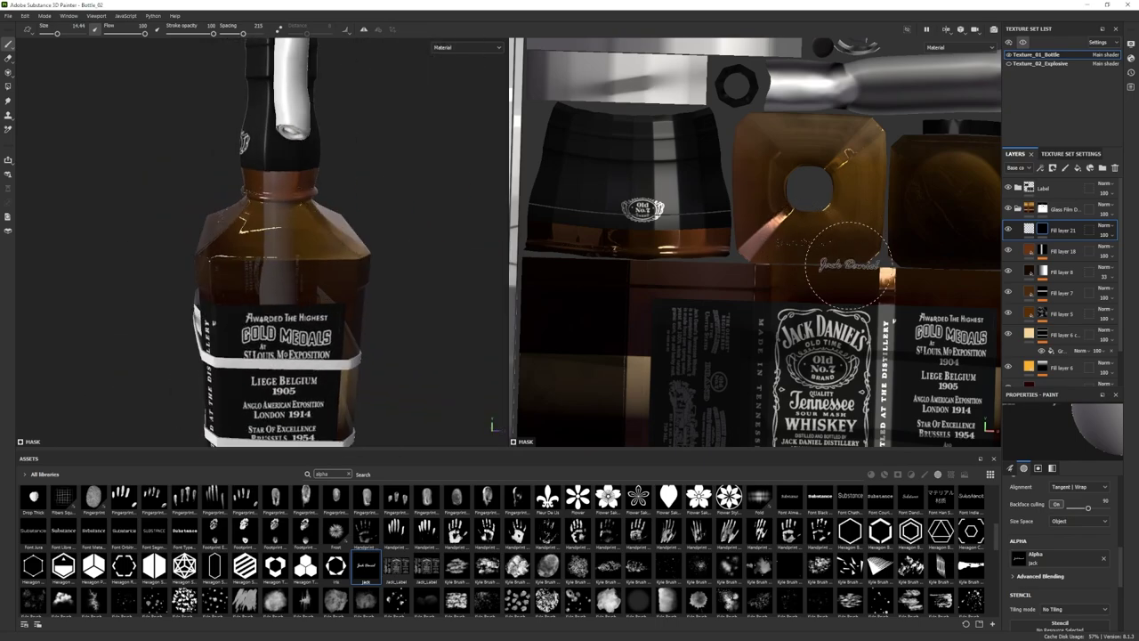
mouse_move(310, 244)
alt+mouse_down()
mouse_move(279, 281)
mouse_move(552, 282)
mouse_move(311, 263)
mouse_move(241, 297)
alt+mouse_up()
click(280, 238)
click(287, 234)
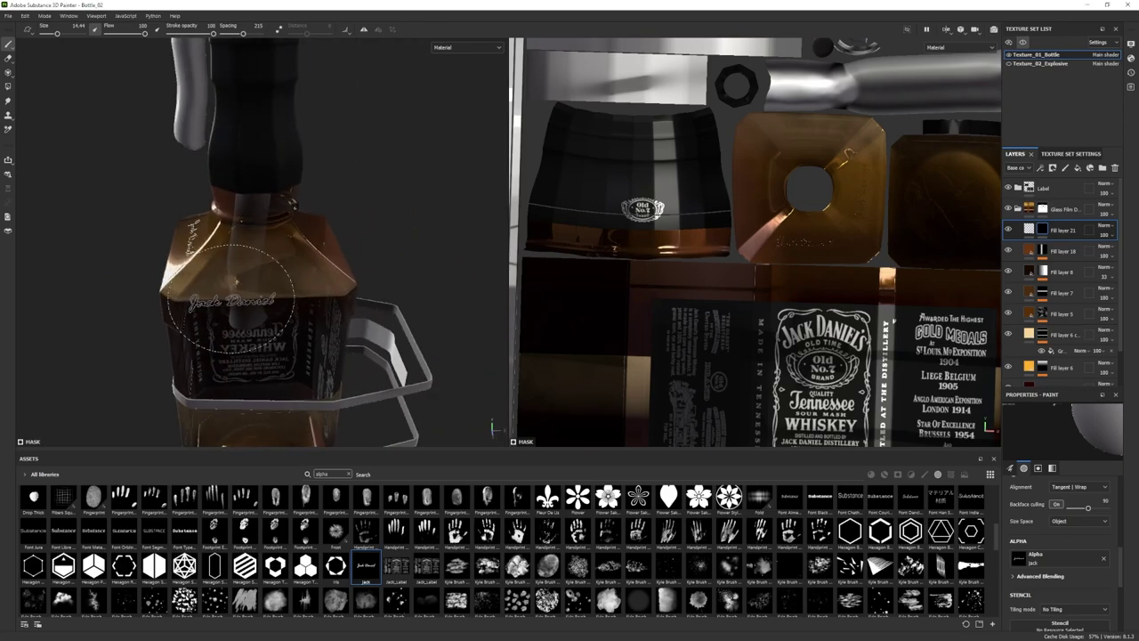
click(260, 258)
mouse_move(312, 313)
alt+mouse_down()
mouse_move(322, 313)
mouse_move(155, 290)
mouse_move(208, 301)
alt+mouse_up()
click(248, 265)
scroll(204, 311, down, 3)
alt+middle_drag(209, 300, 238, 262)
scroll(238, 261, down, 3)
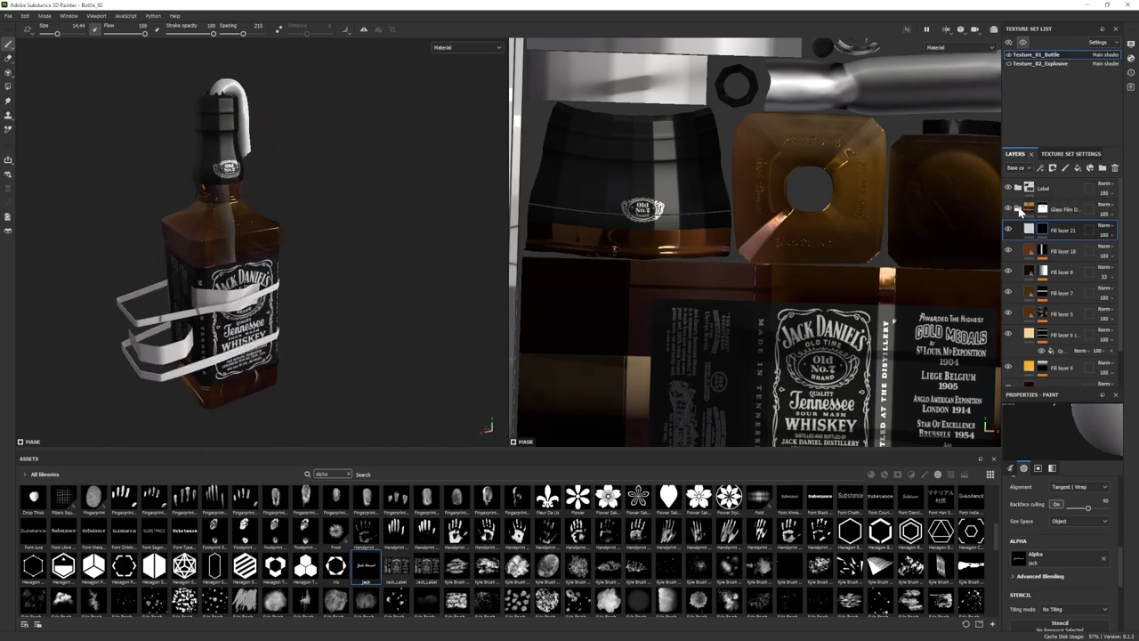
- Add the Fabric Flannel smart material directly above Fill layer 2 in the Label folder
click(1018, 209)
click(1018, 189)
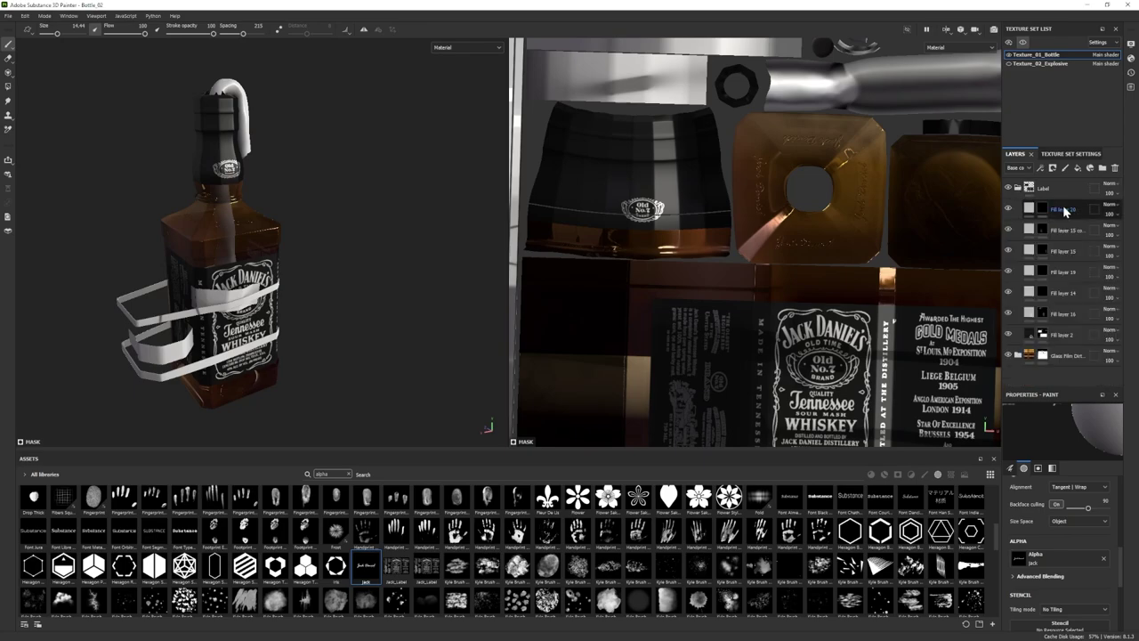
click(1043, 335)
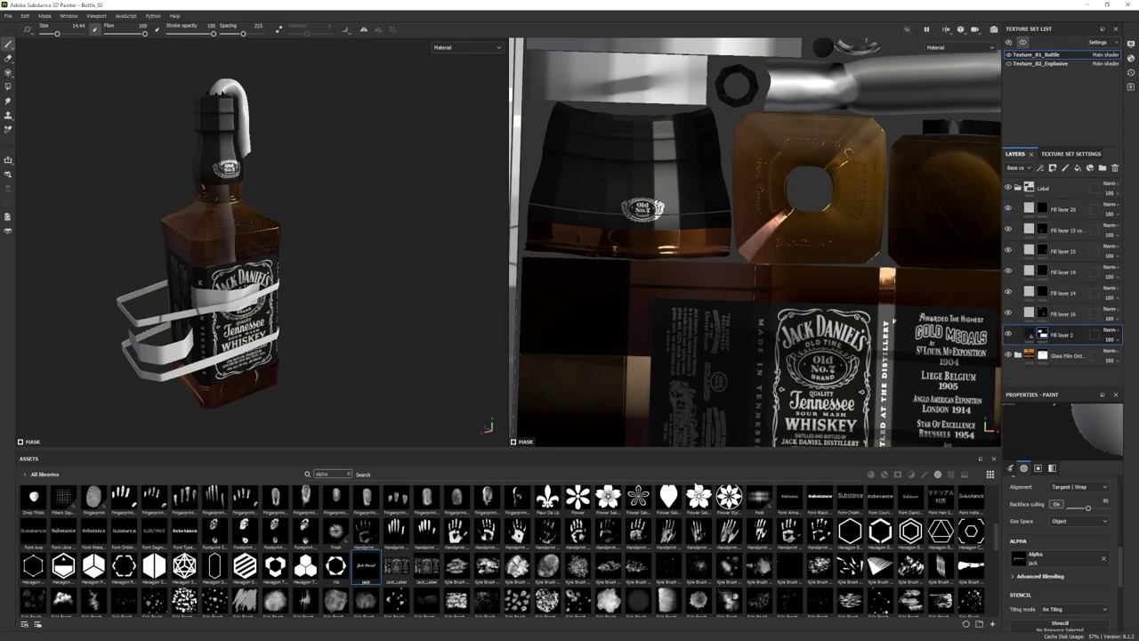
click(349, 474)
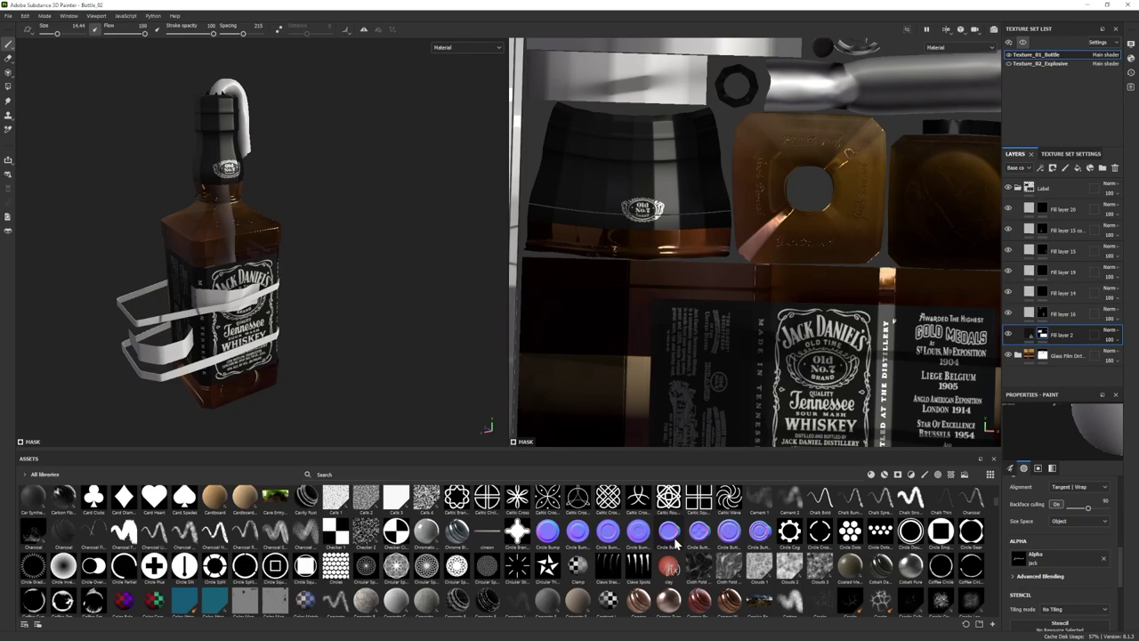
click(884, 474)
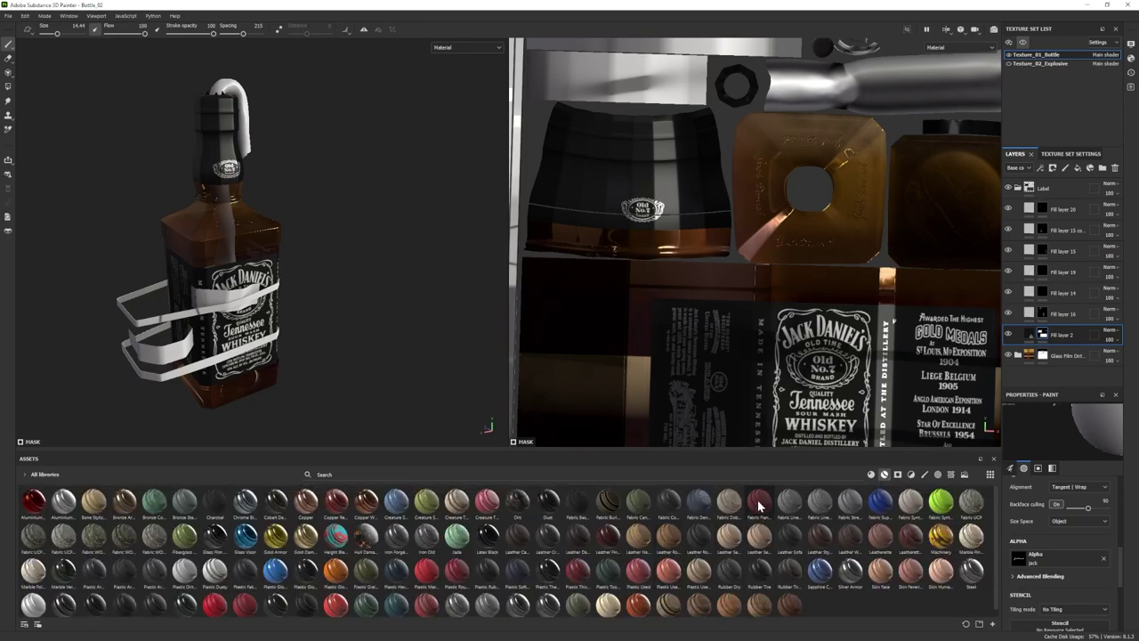
drag(759, 506, 1054, 329)
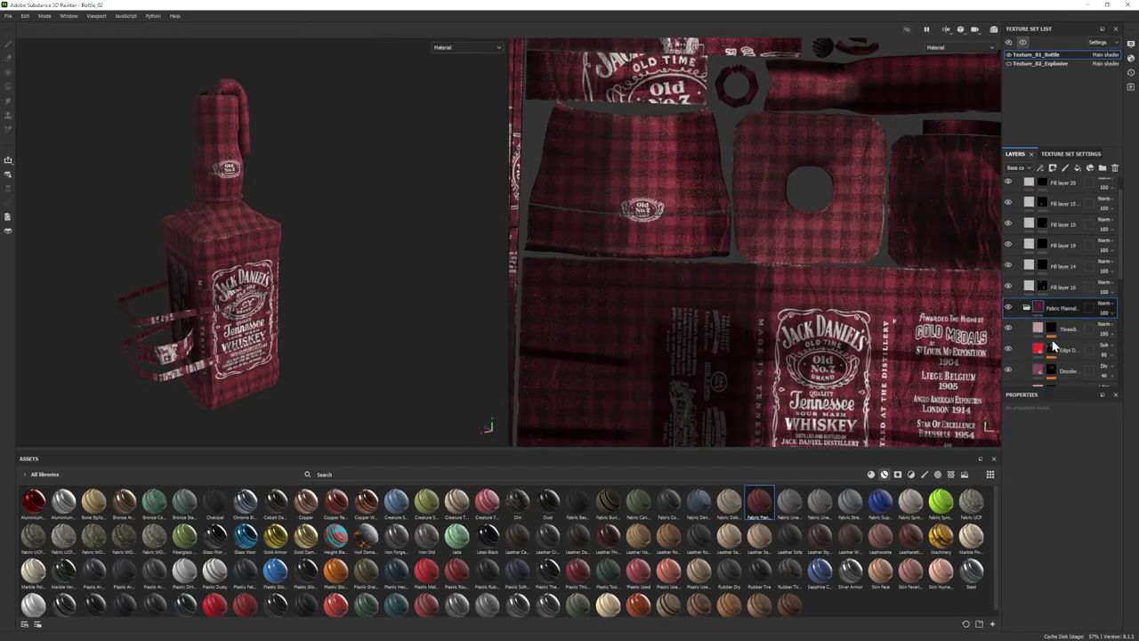
- Move the Folds layer out of the Fabric Flannel folder and delete the rest of that smart material
scroll(1084, 360, down, 1)
click(1064, 360)
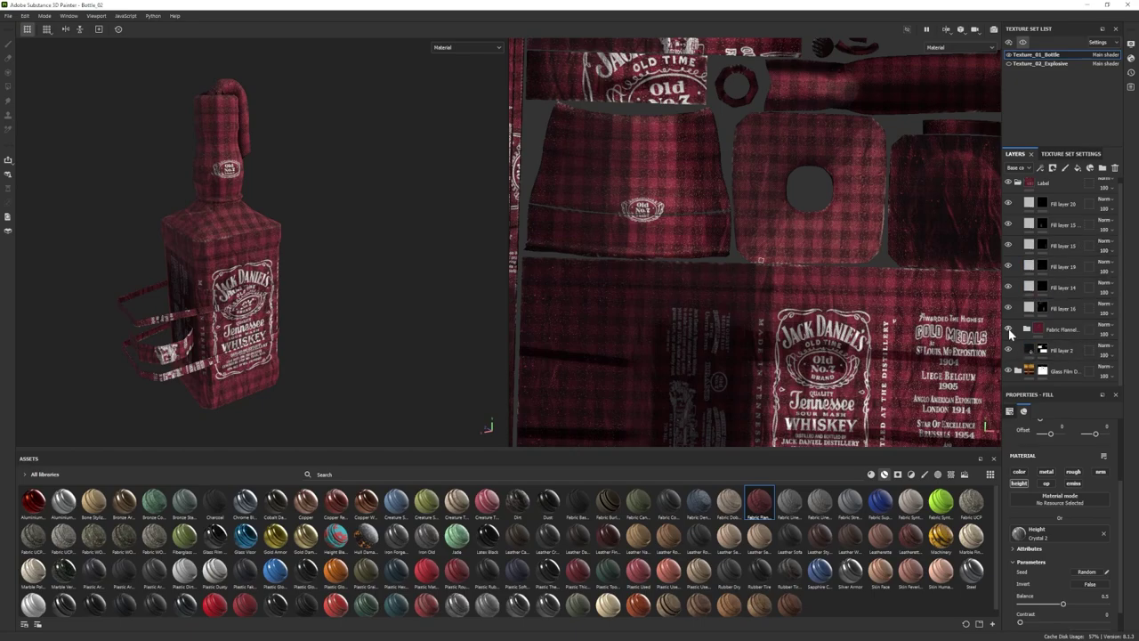
click(1008, 329)
click(1066, 350)
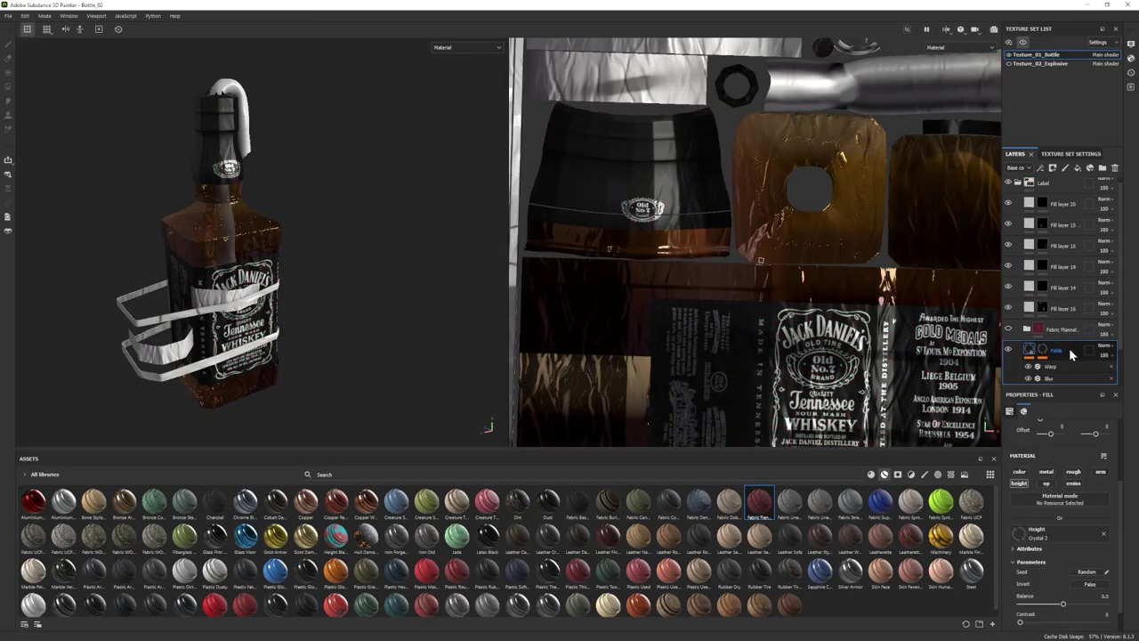
click(1050, 331)
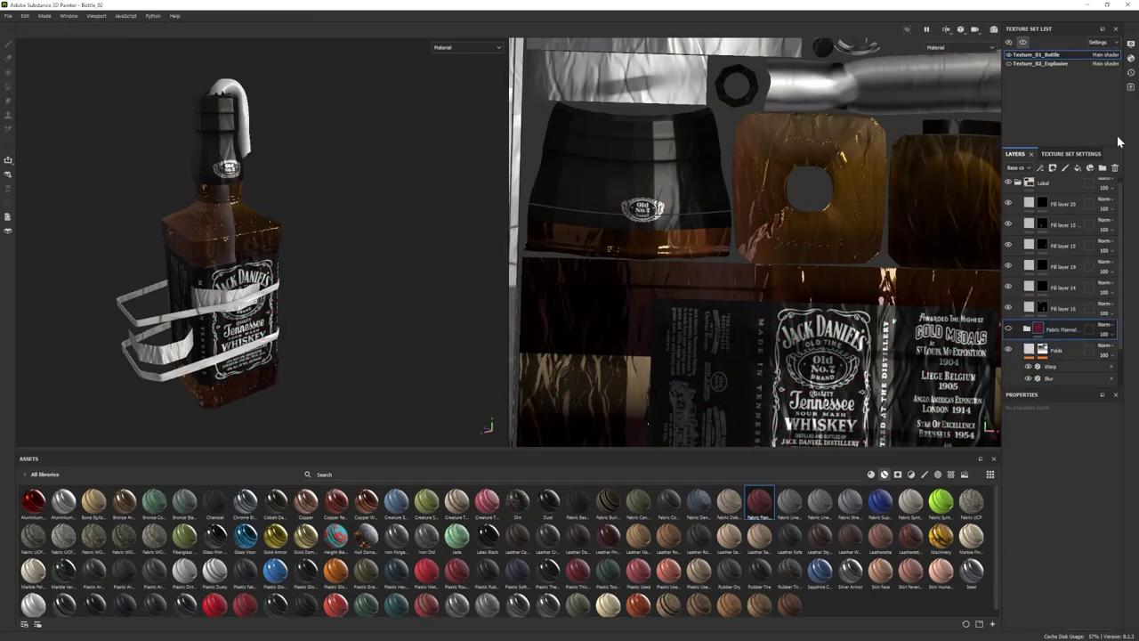
click(1116, 169)
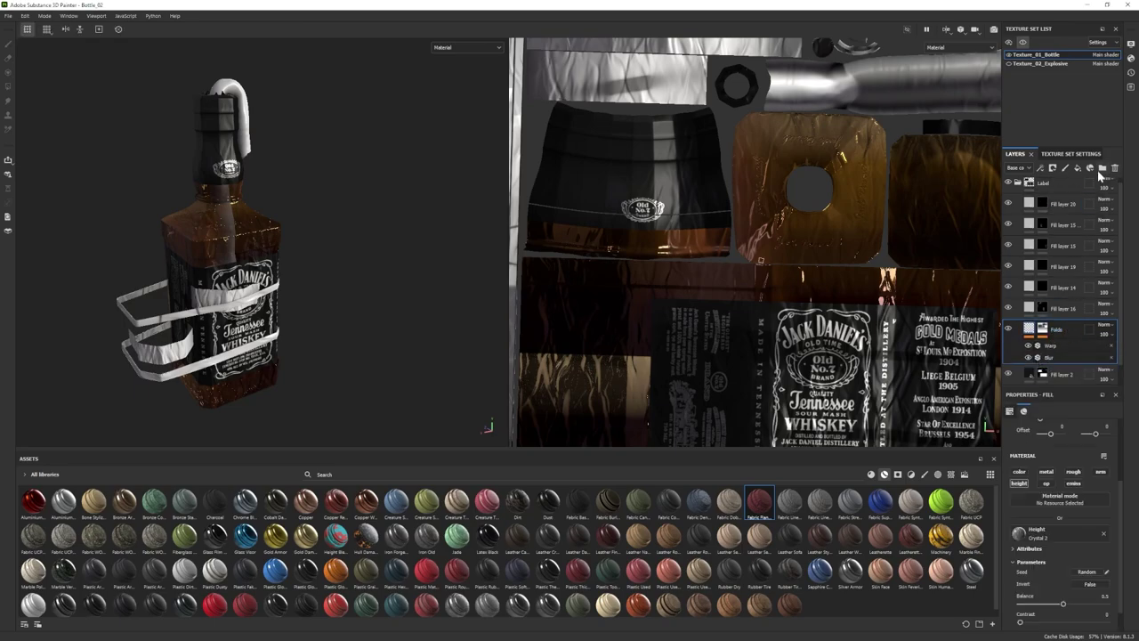
- Put the Folds layer into a new folder and give that folder a black mask
click(1103, 169)
drag(1061, 350, 1060, 335)
right_click(1058, 332)
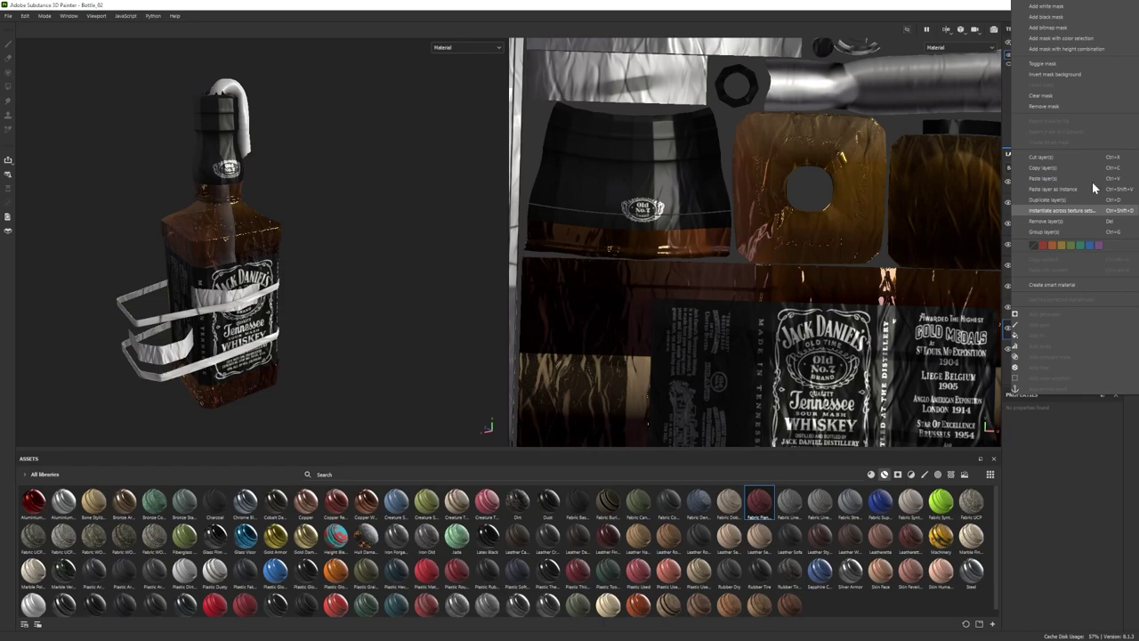
click(1067, 18)
- Reveal the folds on the bottle's neck wrap by filling its UV island in the folder mask with Polygon Fill
click(8, 86)
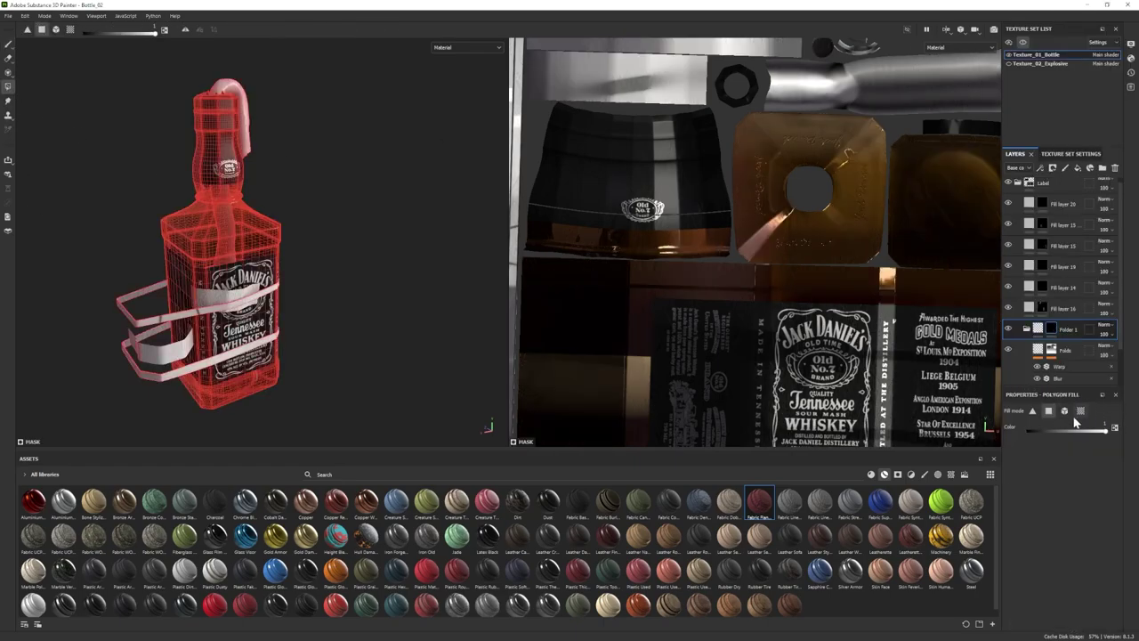
click(221, 149)
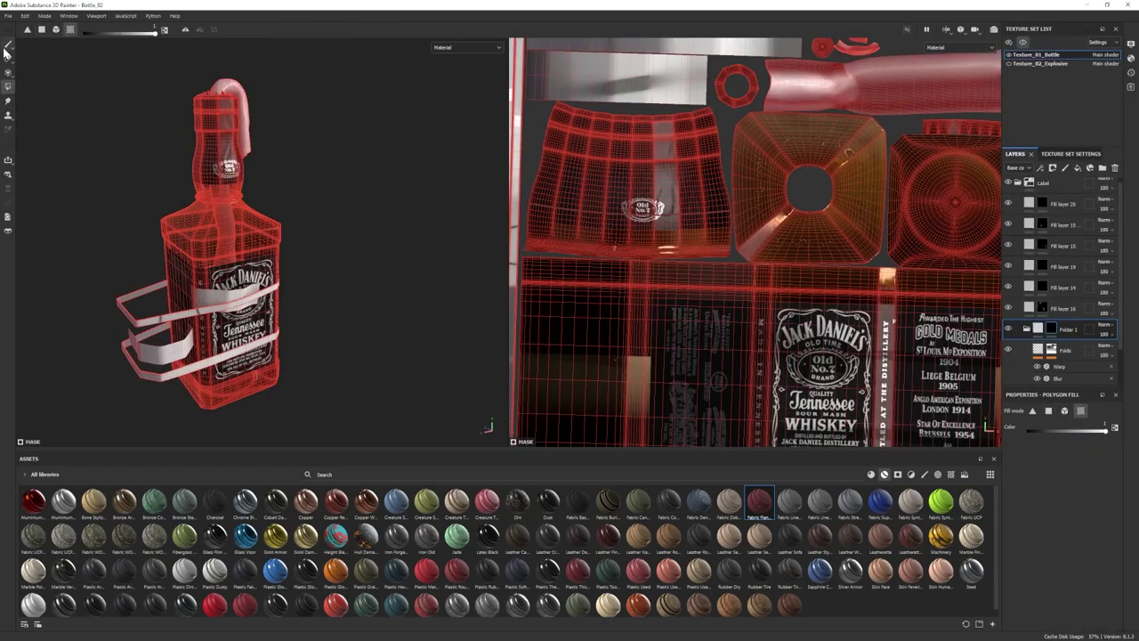
click(8, 45)
- Raise the blur intensity of the Folds layer's Blur filter to about 1.3 and check the neck wrap
mouse_move(274, 177)
alt+mouse_down()
mouse_move(185, 202)
mouse_move(184, 185)
mouse_move(203, 195)
alt+mouse_up()
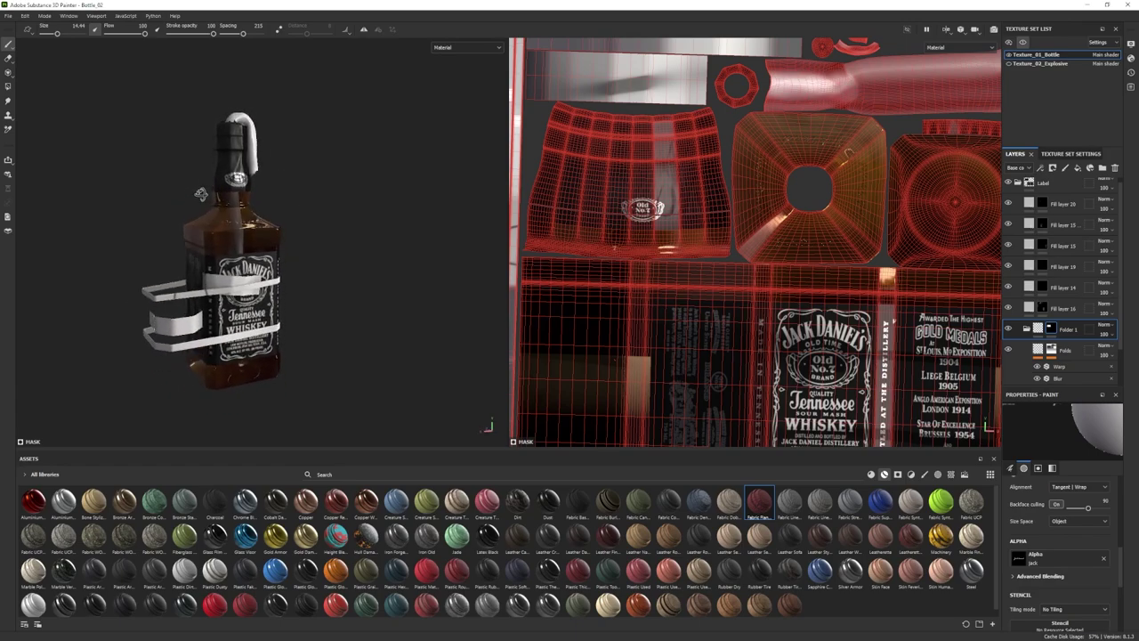
alt+right_drag(204, 194, 471, 261)
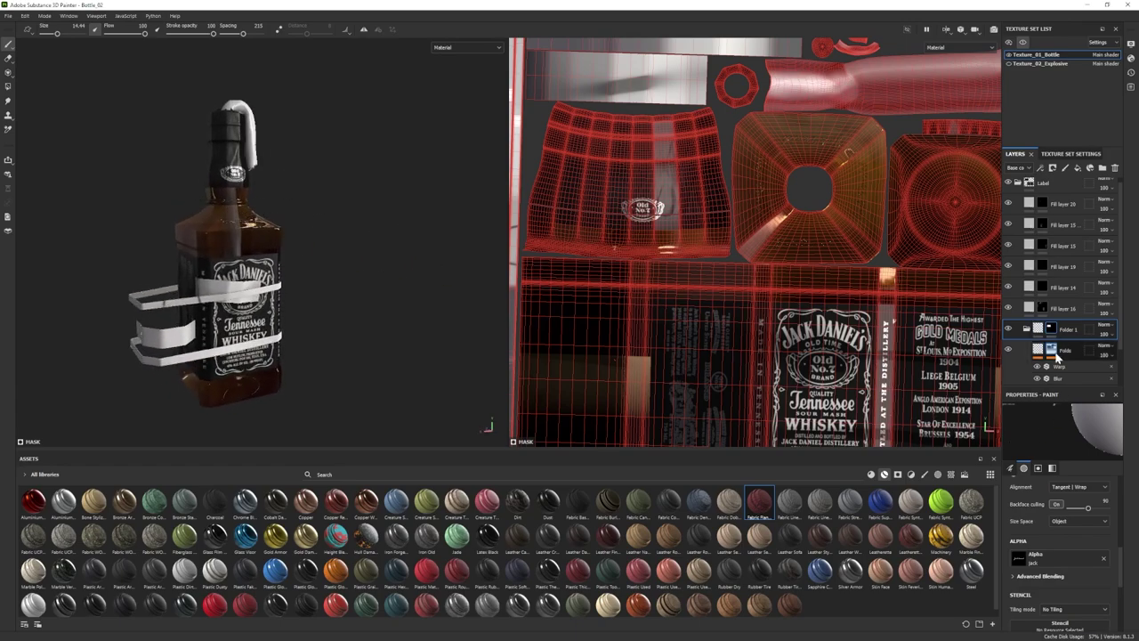
click(1061, 379)
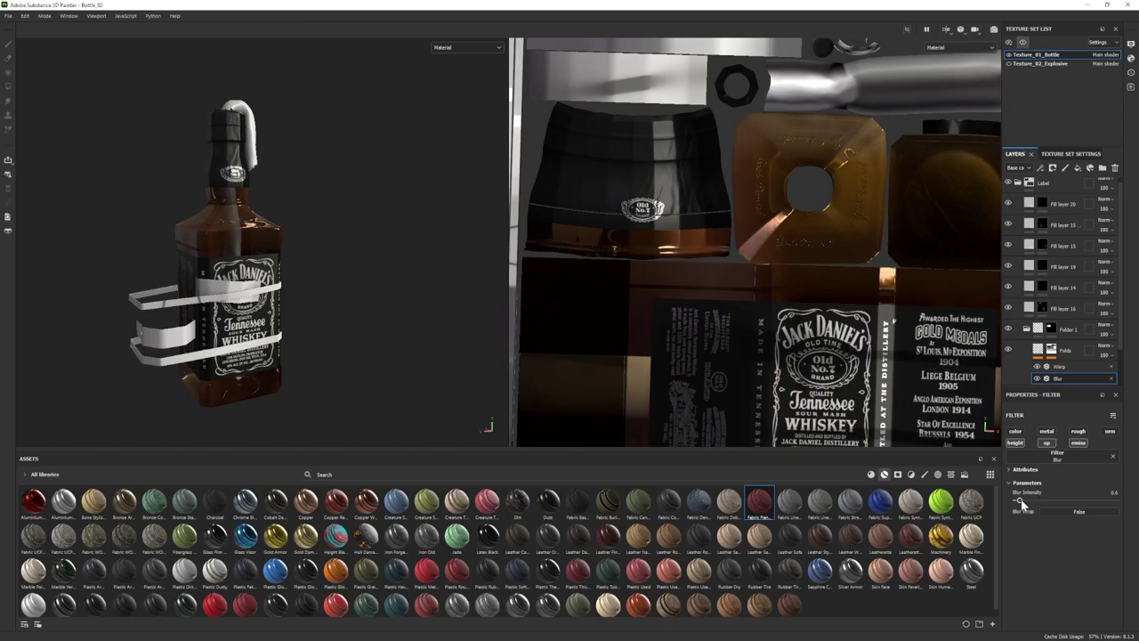
alt+drag(302, 326, 349, 334)
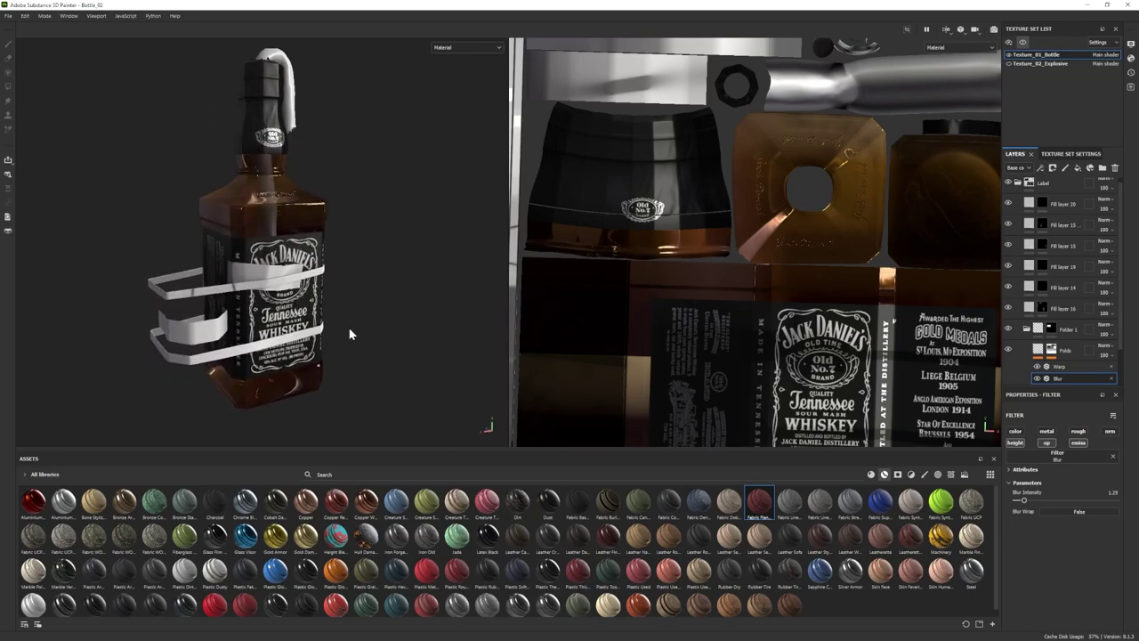
- Save the project and collapse the Label folder in the layer stack
click(10, 18)
click(17, 88)
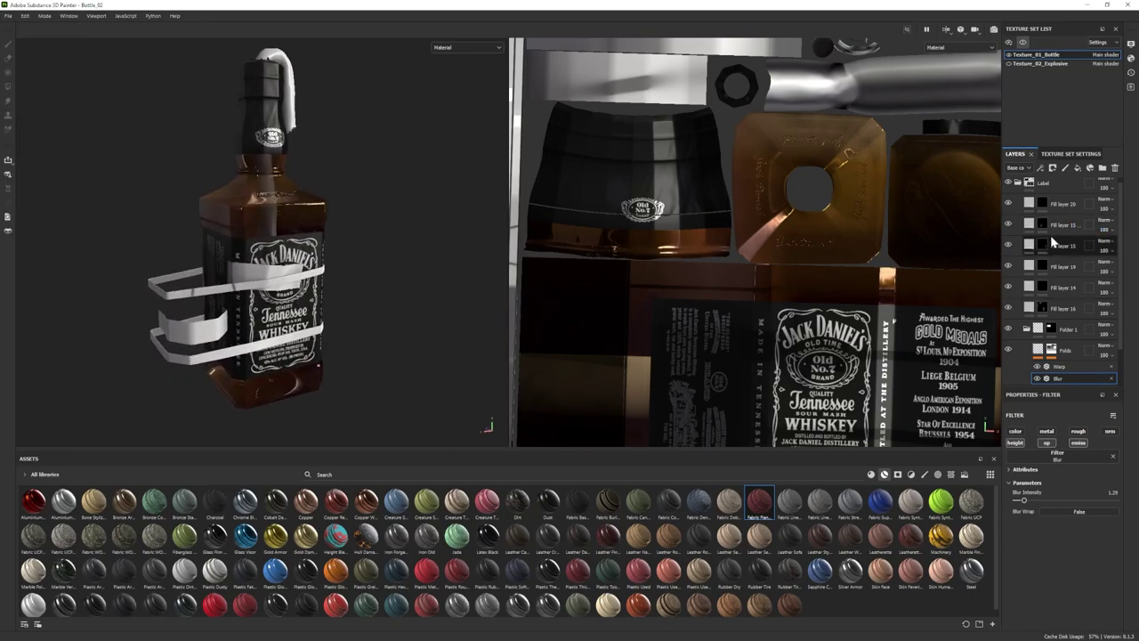
click(1018, 184)
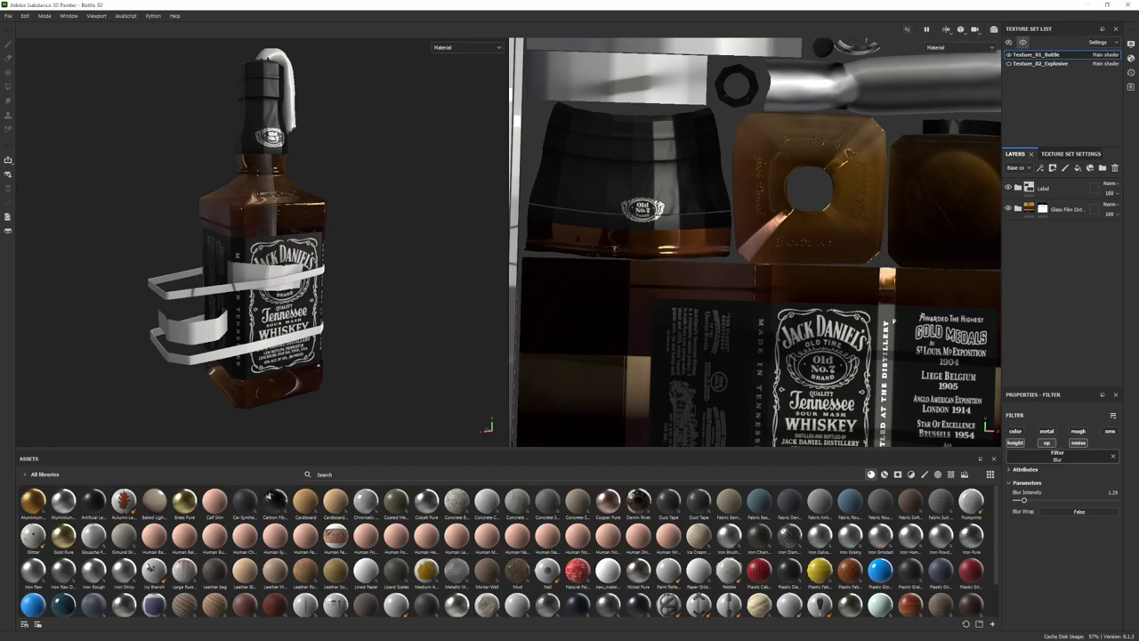
- Add the darker Duct Tape material as a fill layer below the glass folder and set its tiling to 2
alt+drag(127, 252, 131, 231)
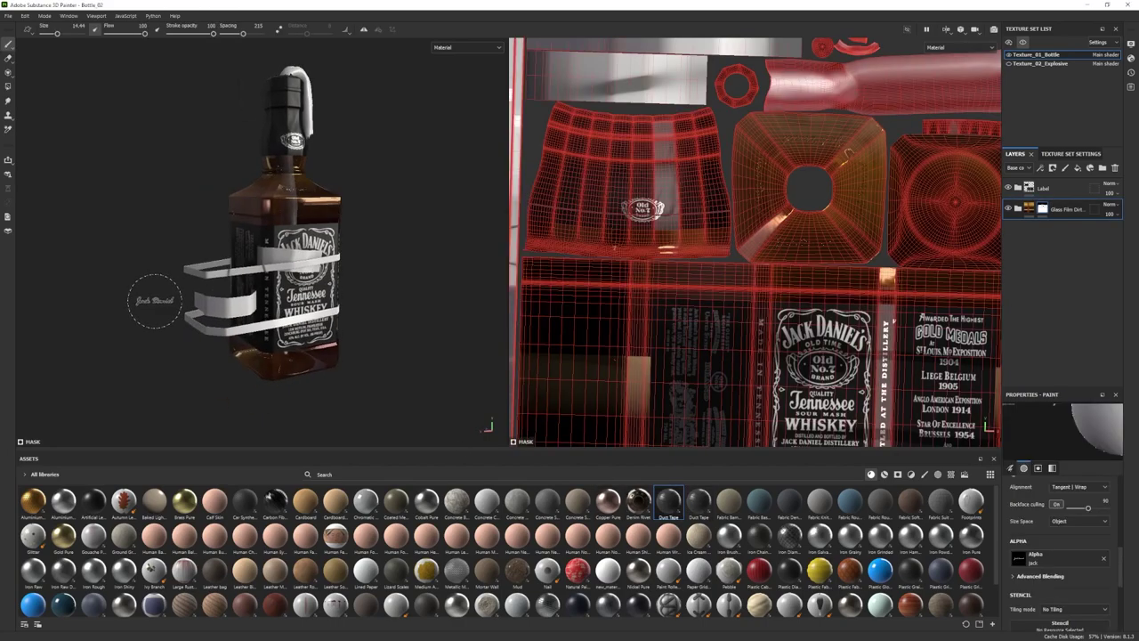
alt+right_drag(156, 301, 223, 506)
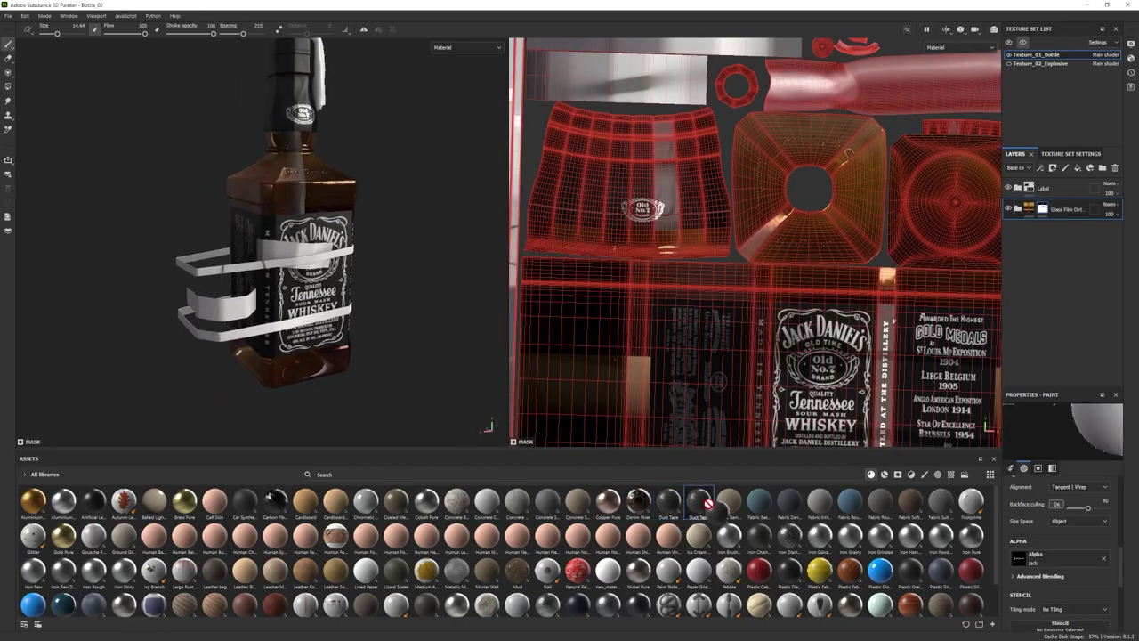
drag(708, 504, 1051, 257)
alt+drag(305, 365, 331, 361)
alt+right_drag(331, 361, 356, 366)
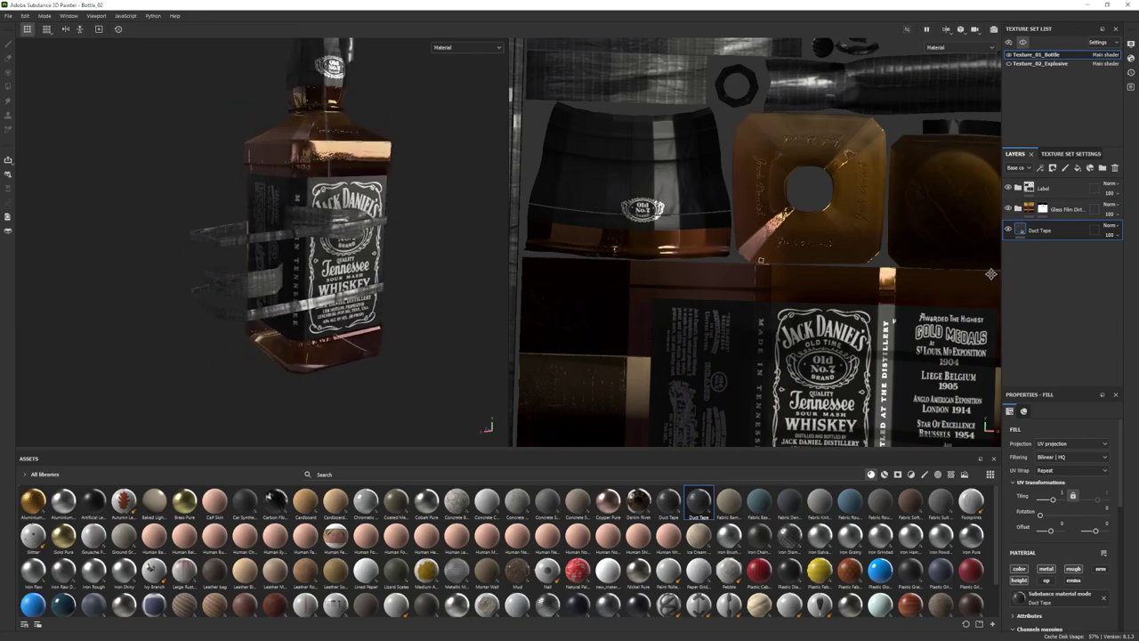
drag(1053, 500, 1054, 503)
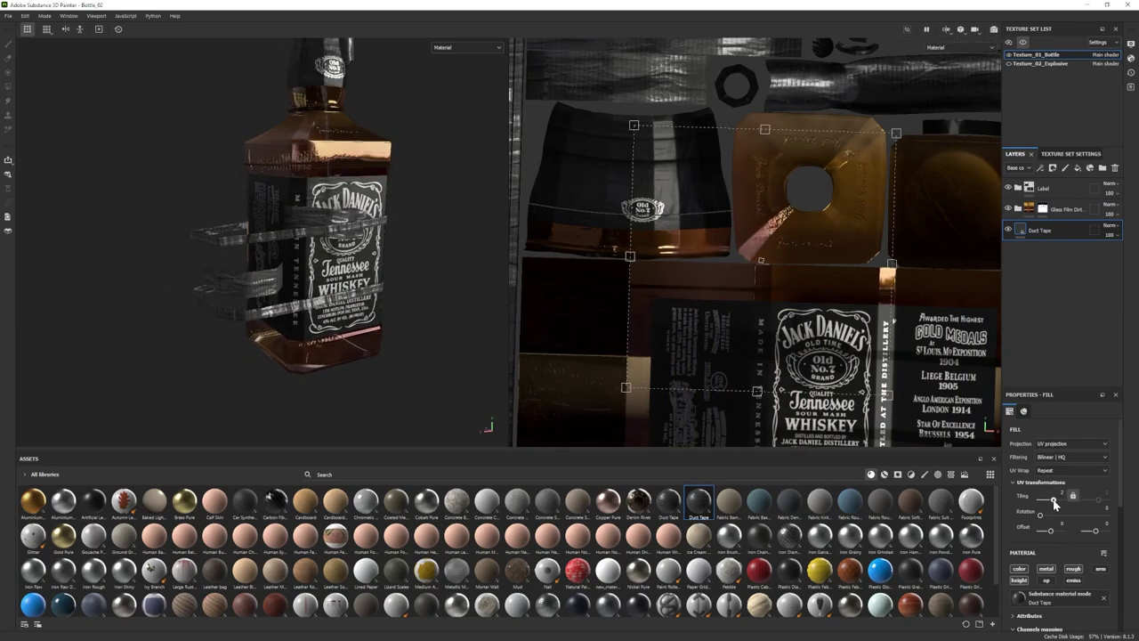
- Add a black mask to the Duct Tape layer and polygon-fill the wide tape pieces on and beside the bottle
right_click(1085, 233)
click(1054, 248)
click(8, 87)
click(258, 282)
click(311, 220)
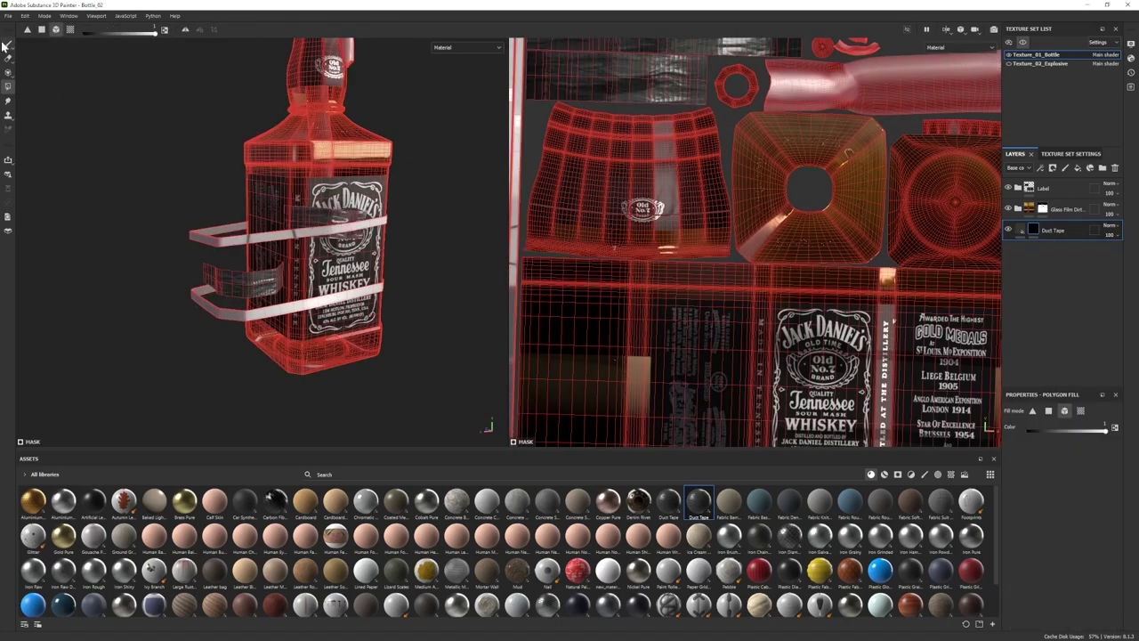
click(7, 45)
scroll(417, 296, down, 3)
alt+drag(416, 296, 401, 298)
- Set the contrast in the Duct Tape material's technical parameters to -0.09
click(1020, 230)
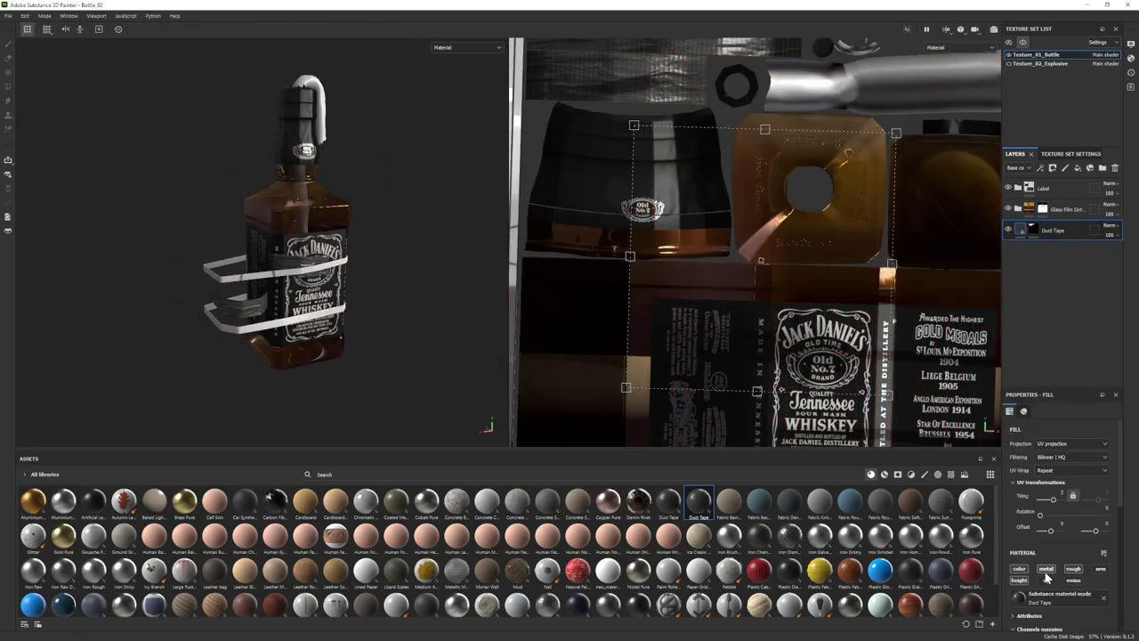
scroll(1046, 577, down, 5)
click(1061, 608)
scroll(1063, 608, down, 1)
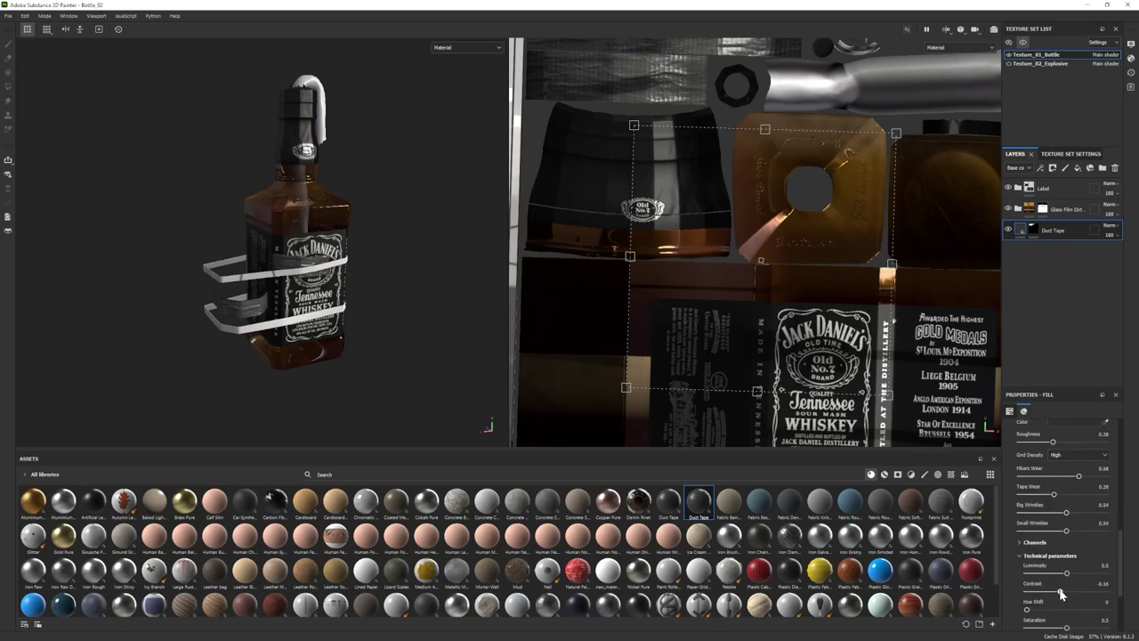
mouse_move(1060, 593)
mouse_down()
mouse_move(1047, 588)
mouse_move(1059, 588)
mouse_up()
mouse_move(185, 326)
alt+mouse_down()
mouse_move(177, 300)
mouse_move(206, 327)
alt+mouse_up()
scroll(223, 333, up, 1)
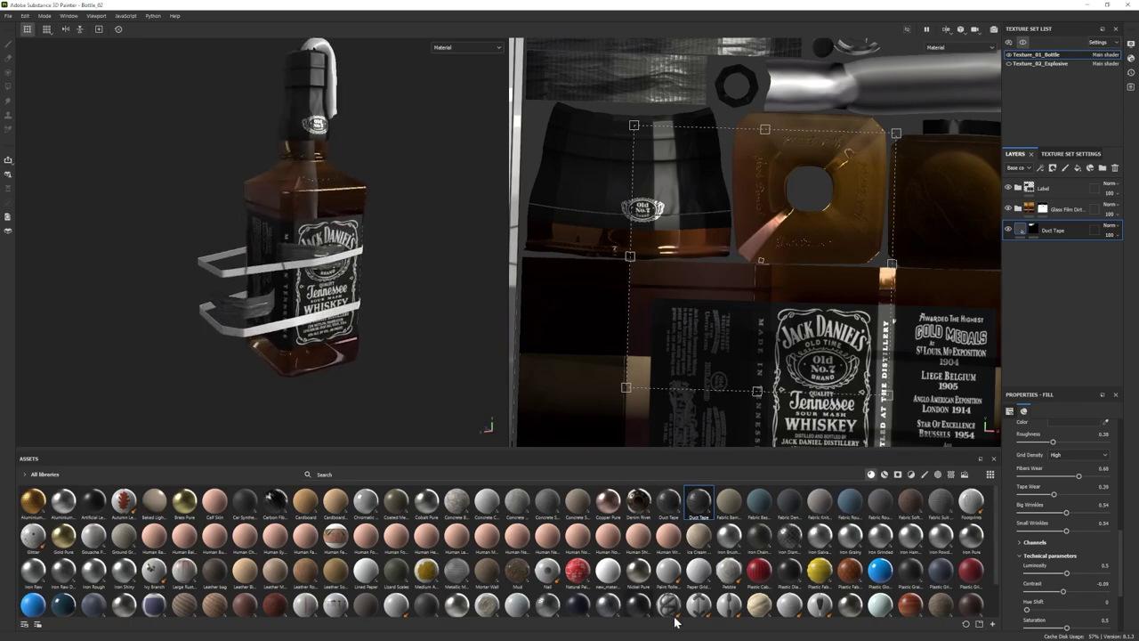
- Add the Fabric Knitted Sweater material as the lowest fill layer and set its tiling to 6.75
drag(817, 505, 1051, 296)
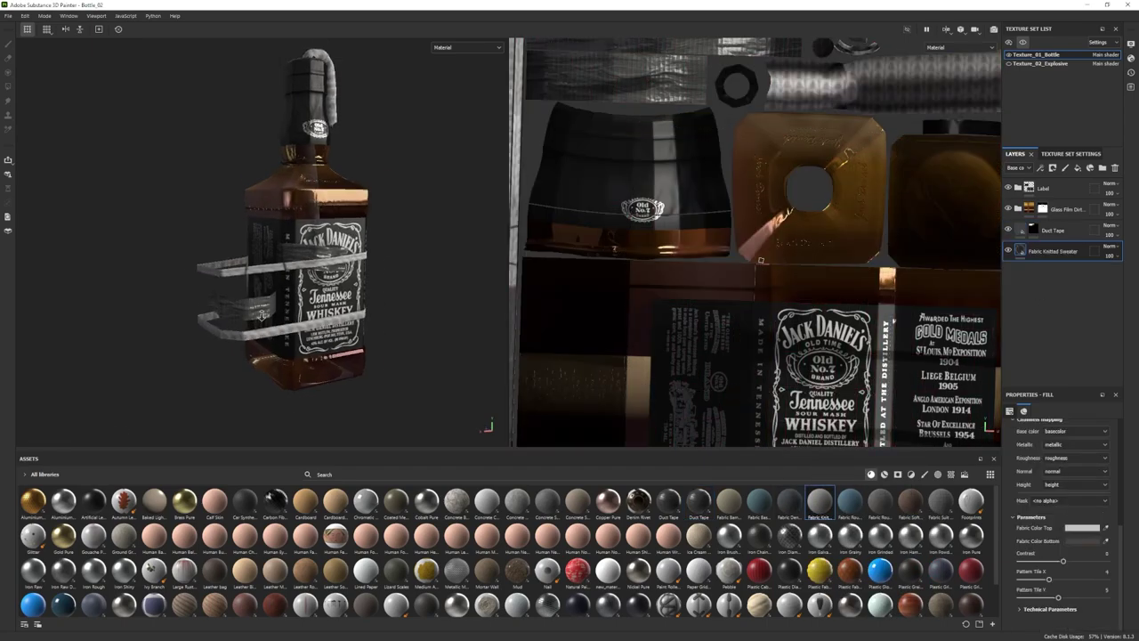
scroll(299, 356, up, 2)
scroll(1056, 490, up, 3)
drag(1053, 477, 1055, 478)
alt+drag(271, 314, 266, 362)
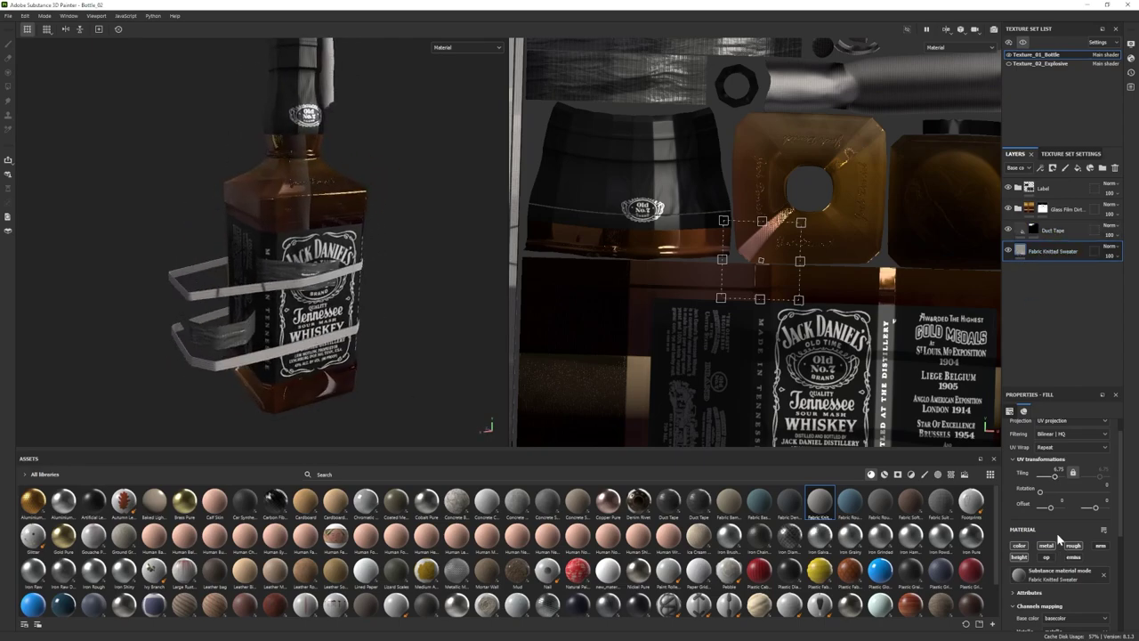
- Add a black mask to the Fabric Knitted Sweater layer and polygon-fill the two narrow straps around the bottle
right_click(1052, 252)
click(1047, 20)
click(8, 73)
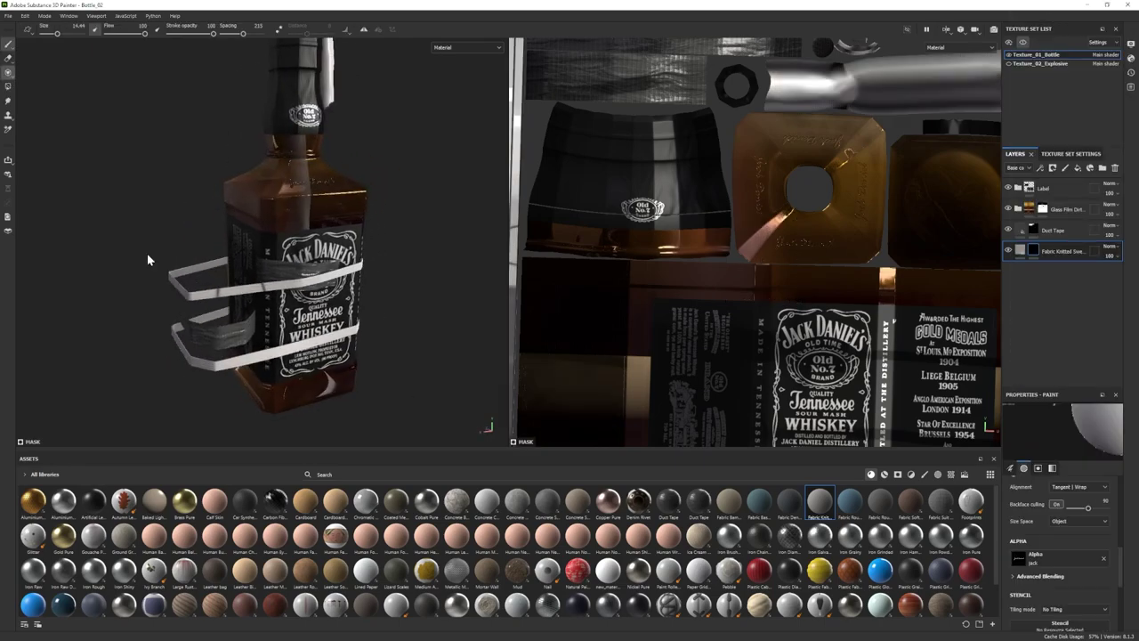
click(9, 87)
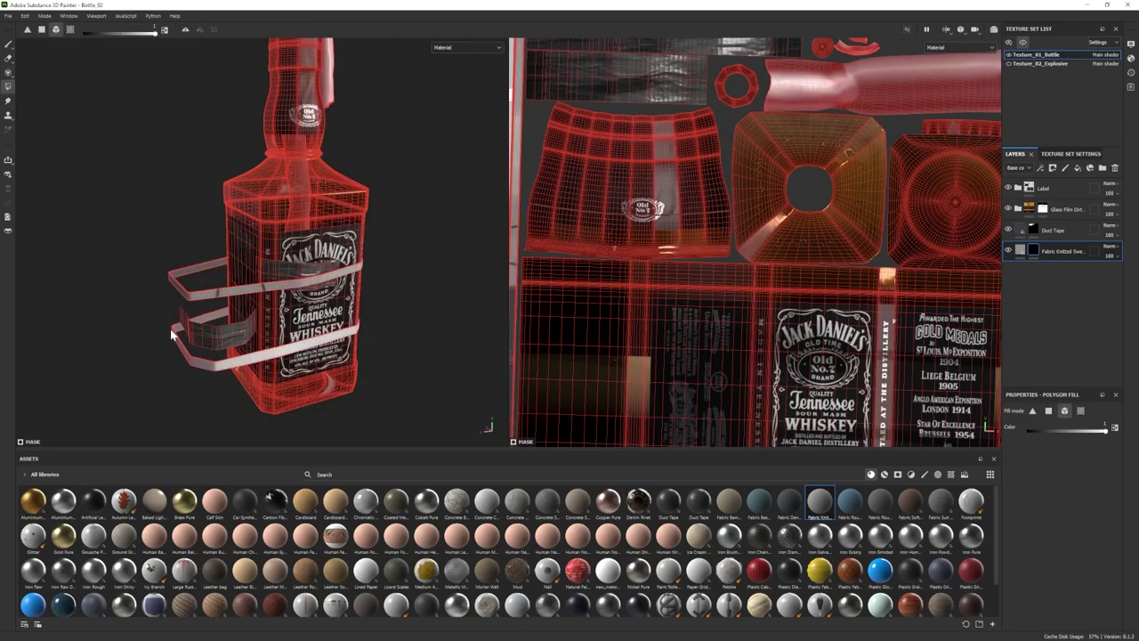
click(8, 44)
key(f)
alt+middle_drag(398, 228, 385, 246)
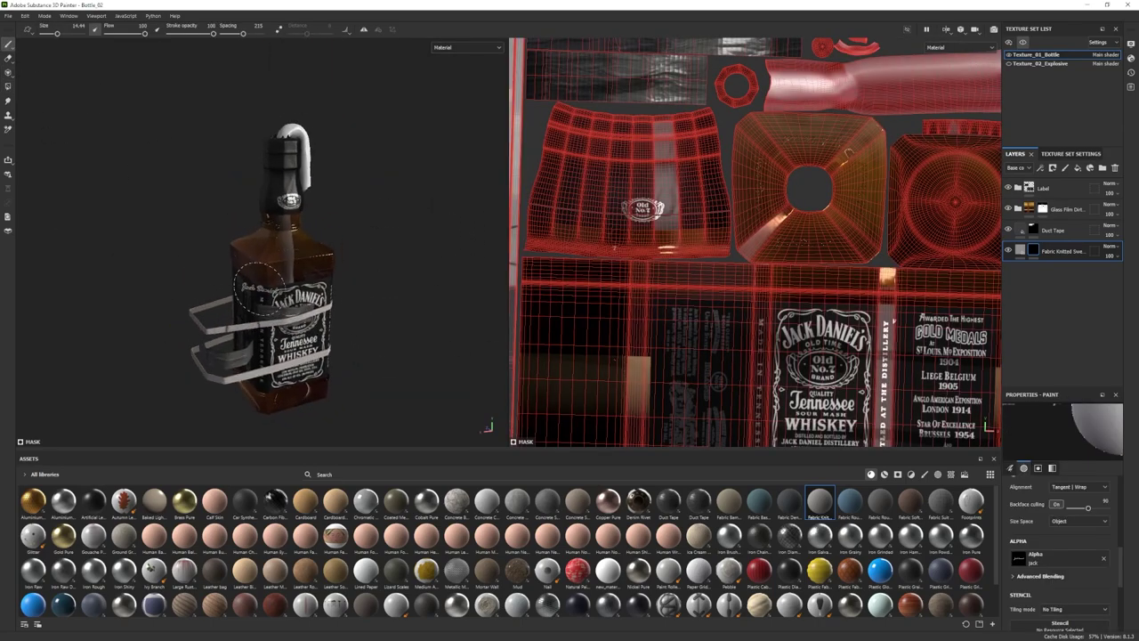
alt+drag(280, 272, 268, 264)
alt+middle_drag(268, 264, 240, 307)
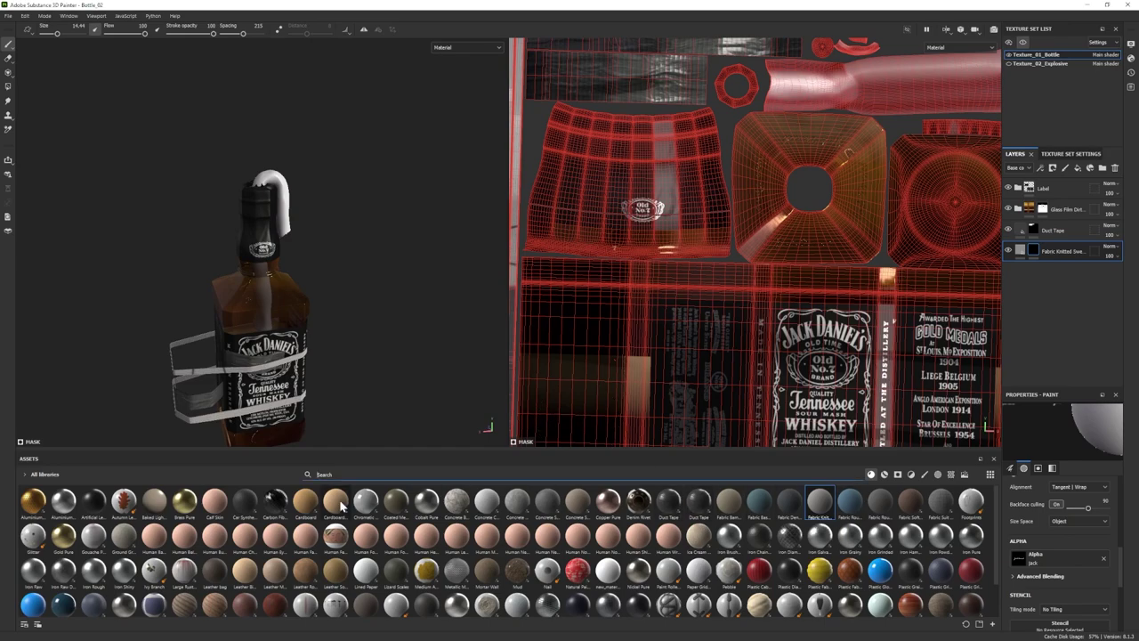
- Search the material library for "pape"
click(344, 474)
text(pape)
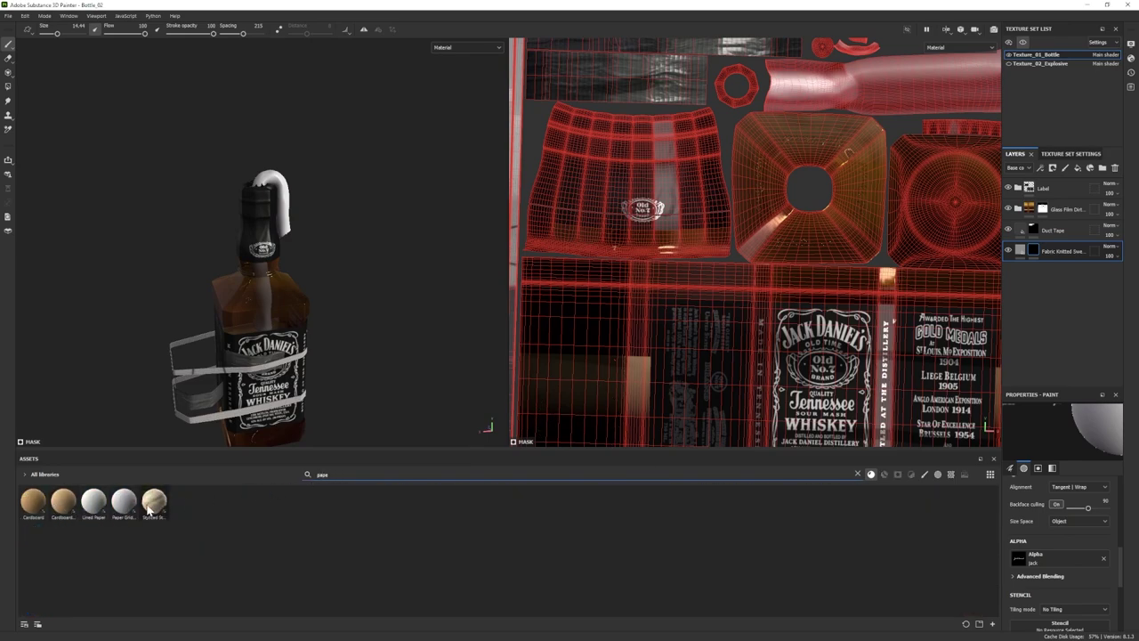
- Try the cardboard, Lined Paper and Stylized Standard Paper materials on the bottle's wick, undoing each one
drag(34, 508, 280, 270)
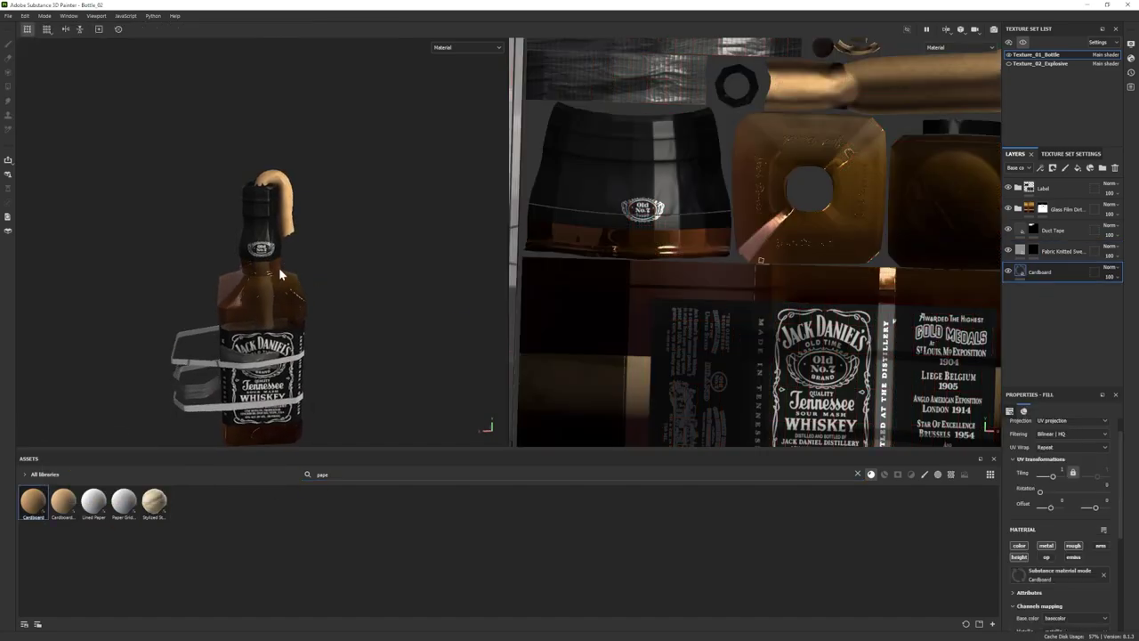
alt+right_drag(281, 270, 288, 257)
key(ctrl+z)
drag(63, 503, 1035, 295)
key(ctrl+z)
drag(96, 507, 1039, 308)
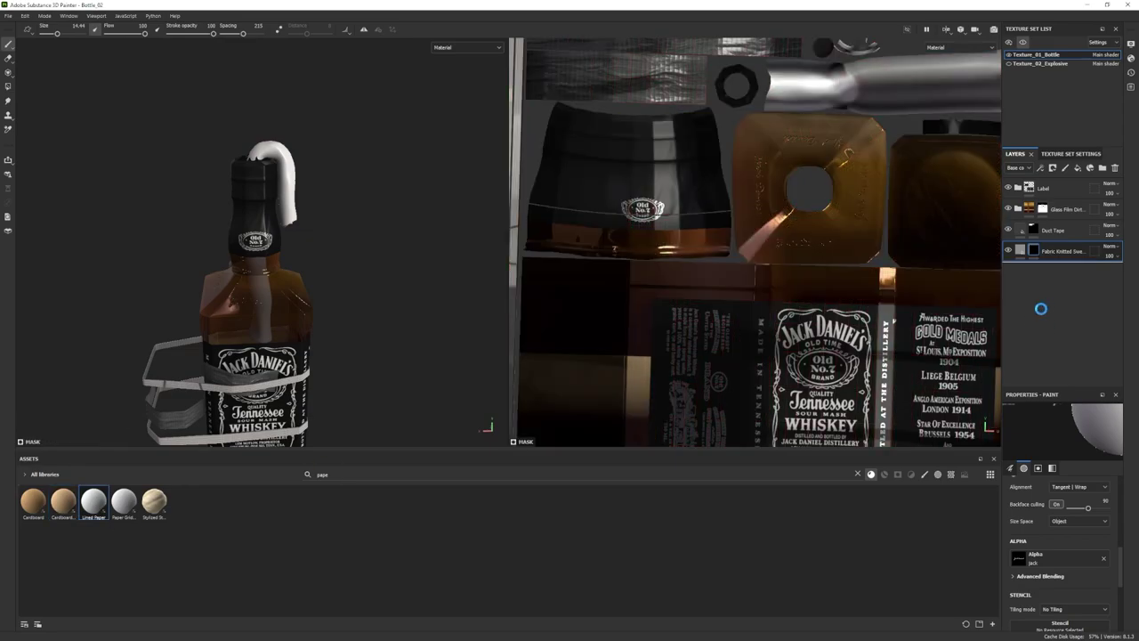
key(ctrl+z)
drag(154, 505, 1047, 301)
alt+right_drag(288, 338, 297, 323)
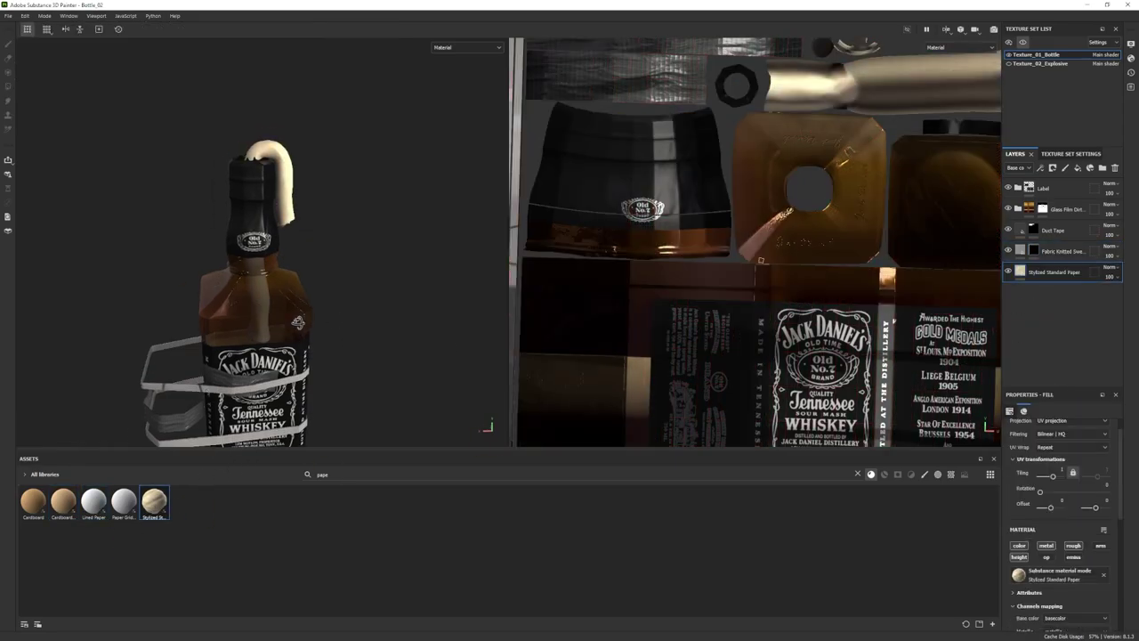
key(ctrl+z)
- Add the Cardboard material as the lowest fill layer and change its color to neutral grey 737271
drag(33, 504, 1029, 303)
alt+right_drag(288, 283, 281, 296)
scroll(1062, 551, down, 5)
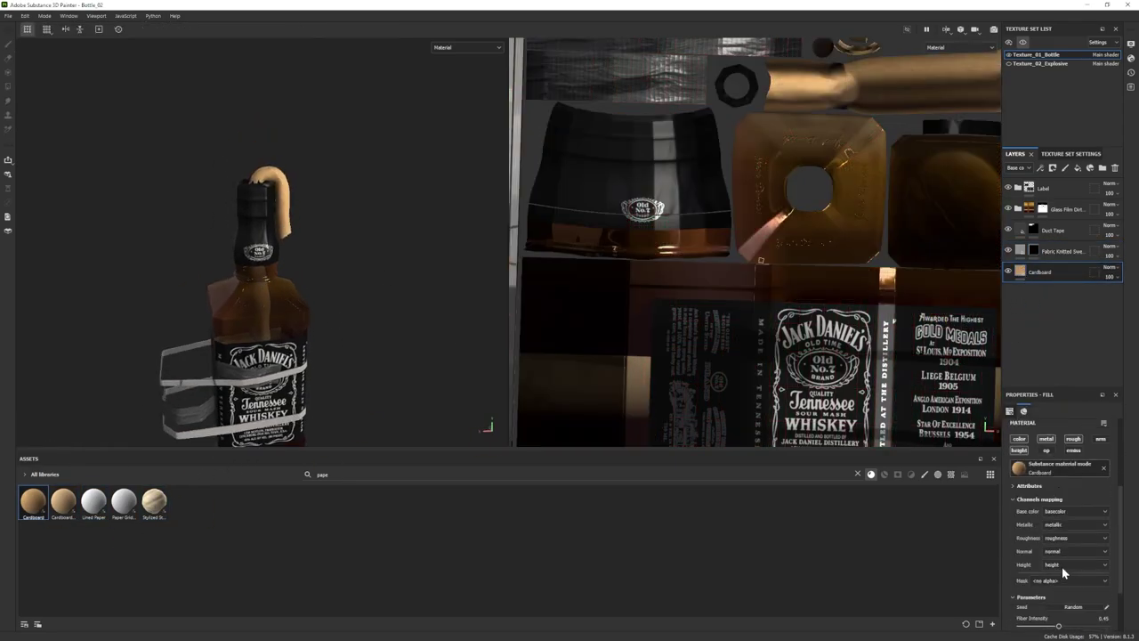
click(1067, 565)
drag(888, 554, 892, 571)
mouse_move(289, 333)
alt+mouse_down()
mouse_move(331, 327)
mouse_move(290, 322)
mouse_move(289, 338)
alt+mouse_up()
alt+middle_drag(289, 338, 356, 252)
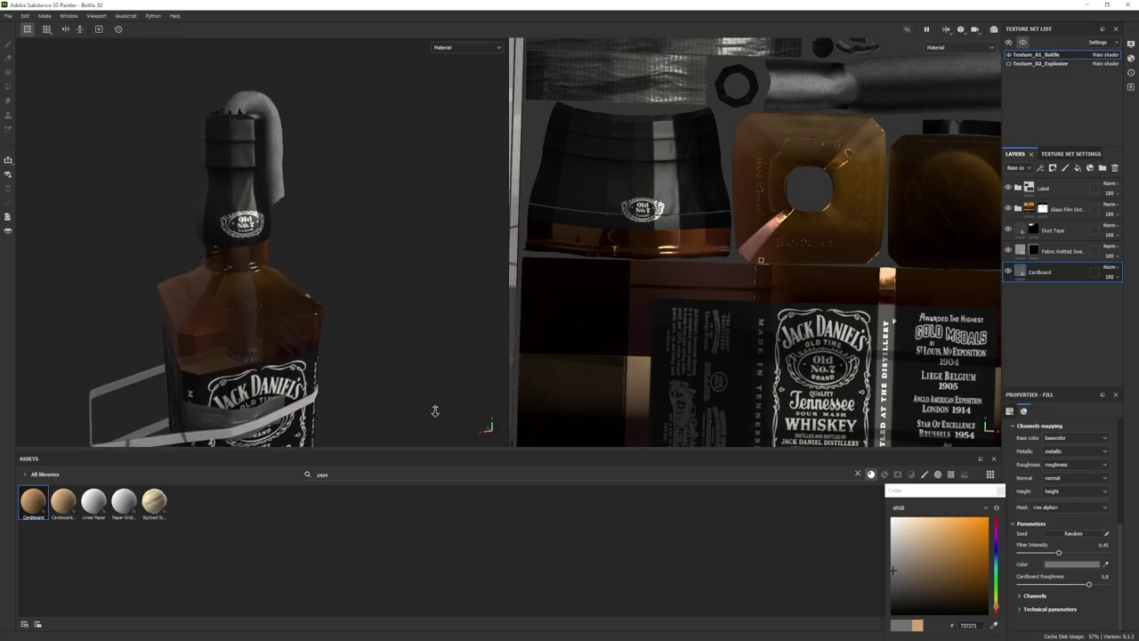
alt+right_drag(435, 410, 349, 430)
alt+middle_drag(349, 430, 379, 364)
alt+right_drag(379, 364, 286, 345)
alt+drag(285, 345, 300, 347)
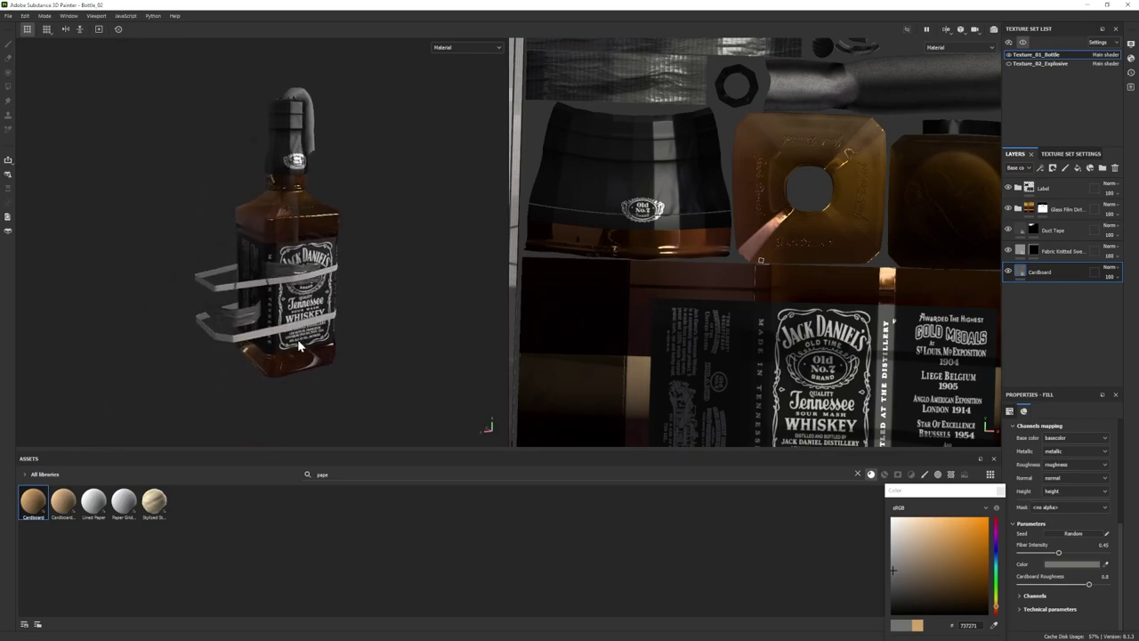
- Show the Texture_02_Explosive set with the bottle and lighten the Cardboard color to a warm beige grey
click(1008, 65)
alt+right_drag(255, 334, 414, 326)
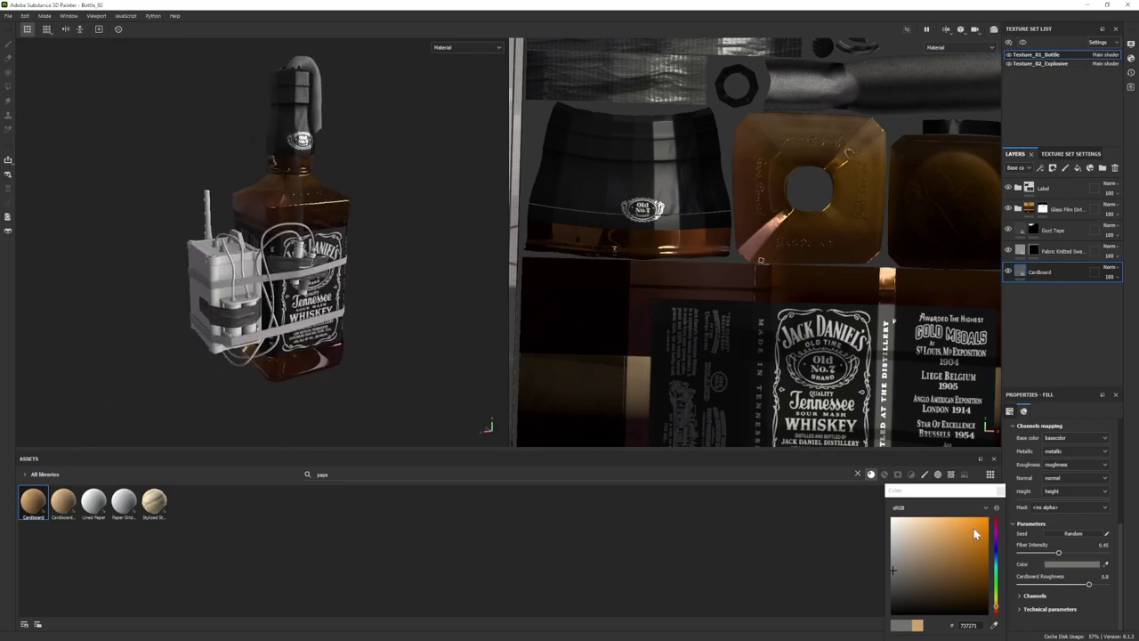
click(1063, 565)
click(1064, 565)
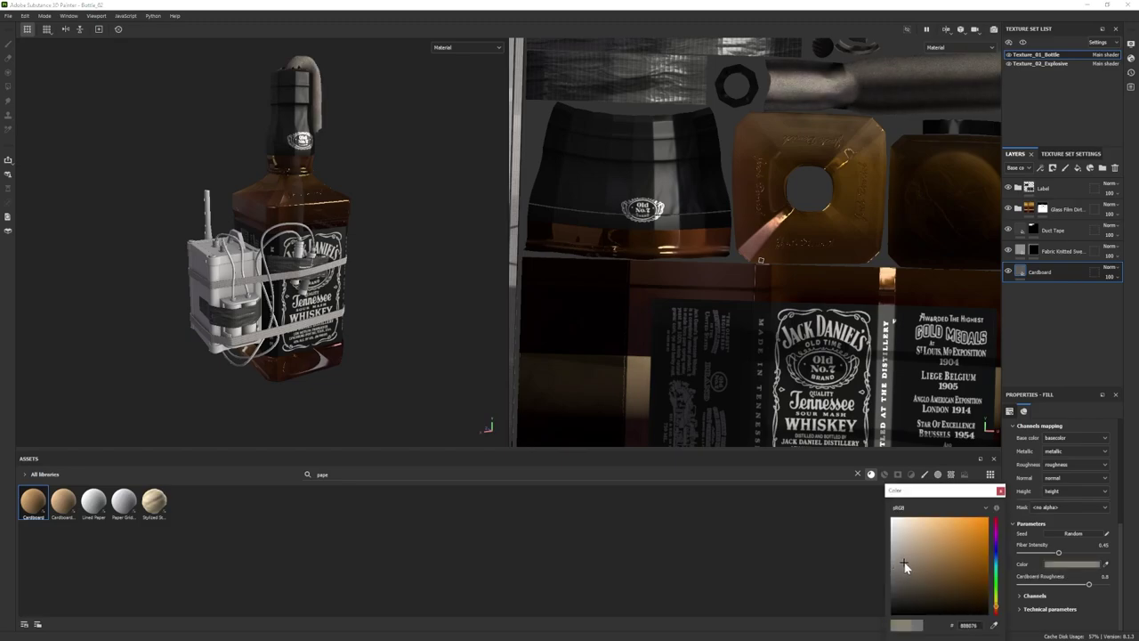
drag(904, 563, 906, 554)
alt+drag(294, 267, 255, 238)
alt+middle_drag(256, 237, 235, 280)
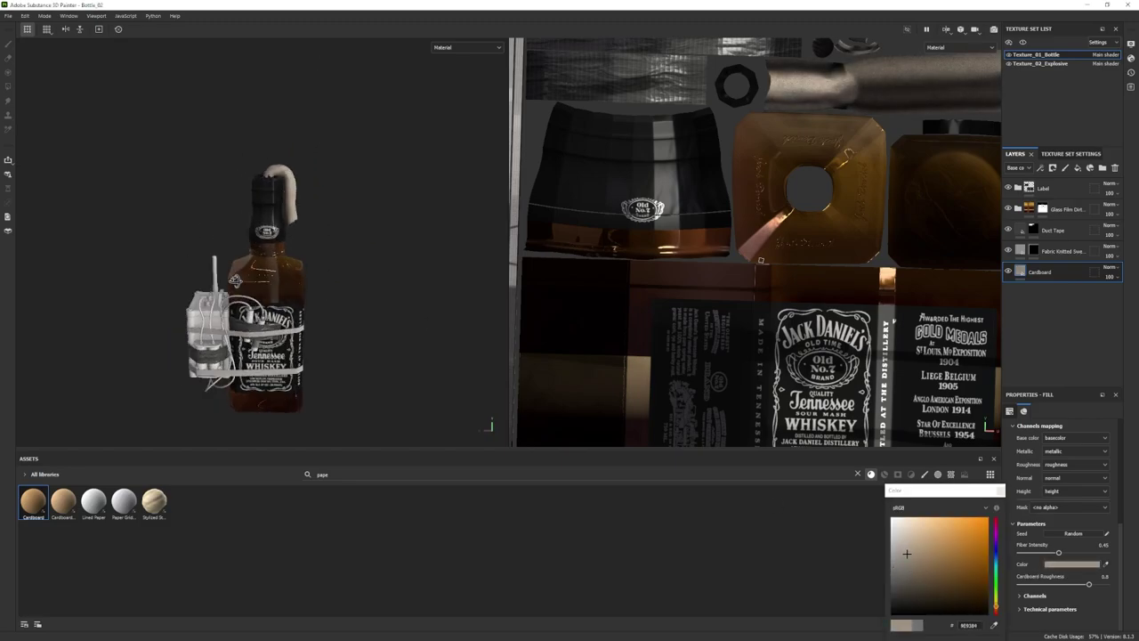
- Shift the Cardboard color to a slightly more saturated beige and check it against the whole model
alt+drag(234, 280, 267, 298)
alt+right_drag(267, 297, 307, 294)
click(906, 552)
alt+drag(198, 325, 219, 345)
alt+drag(258, 294, 269, 290)
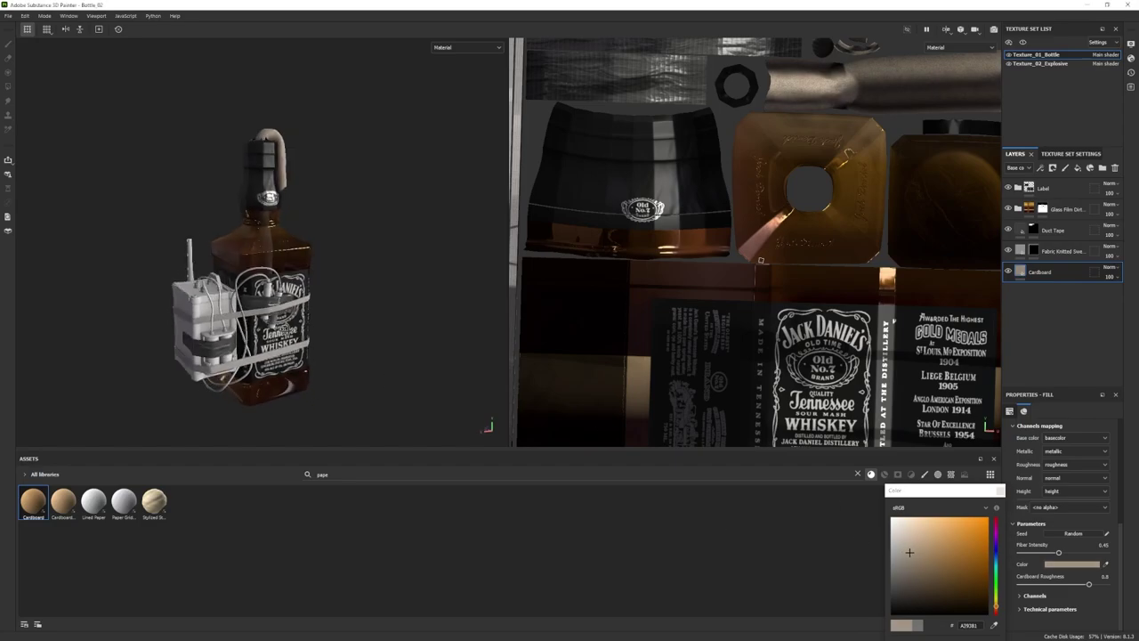
alt+right_drag(269, 290, 331, 294)
alt+drag(331, 294, 356, 287)
alt+middle_drag(356, 287, 378, 284)
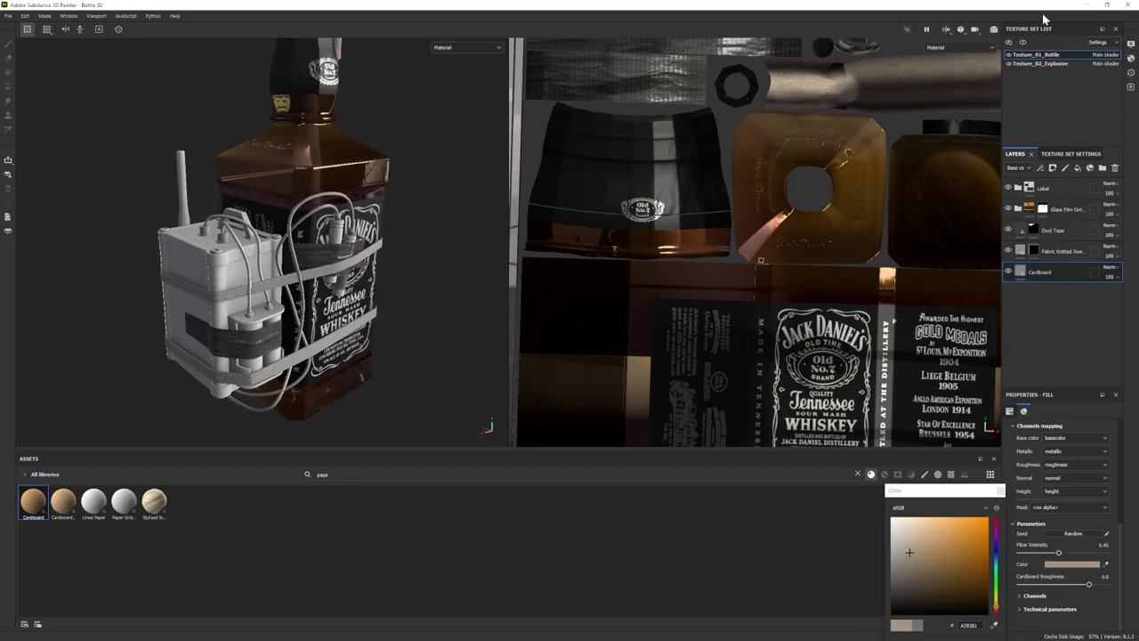
- Switch to the Texture_02_Explosive set with the bottle hidden, clear the material search and list the smart materials
click(1041, 63)
click(857, 474)
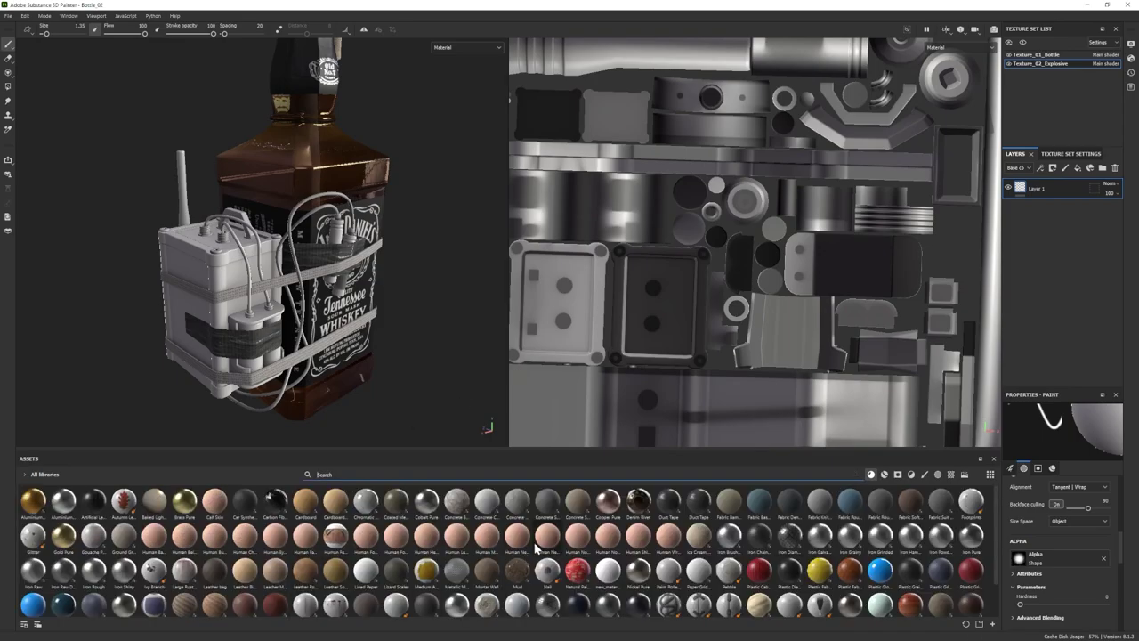
scroll(533, 528, down, 2)
click(884, 474)
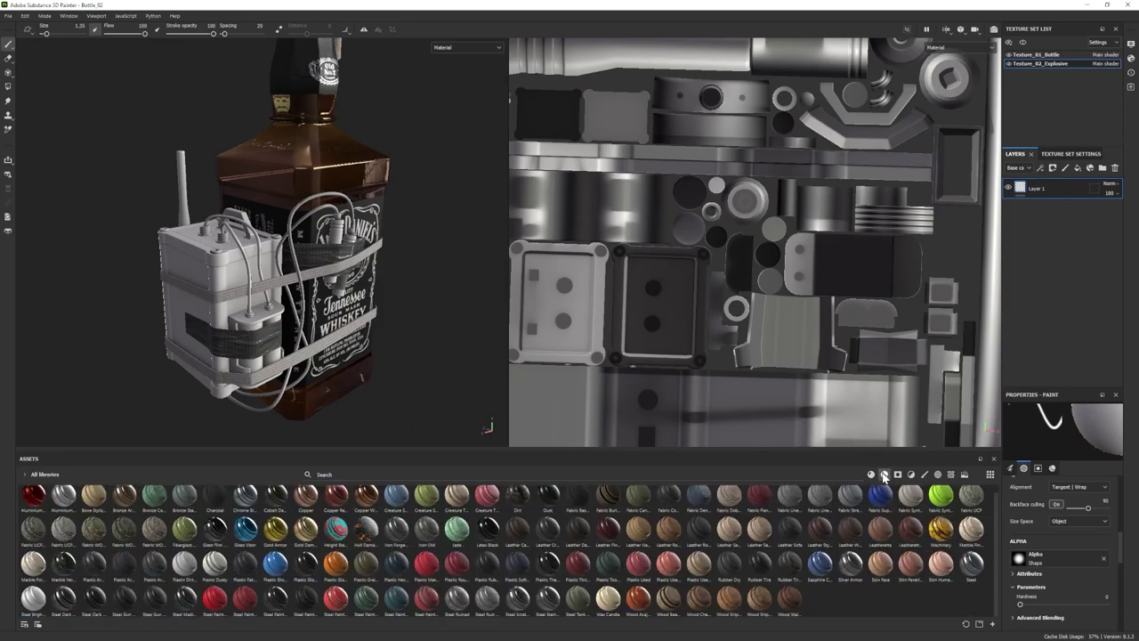
alt+middle_drag(285, 284, 296, 259)
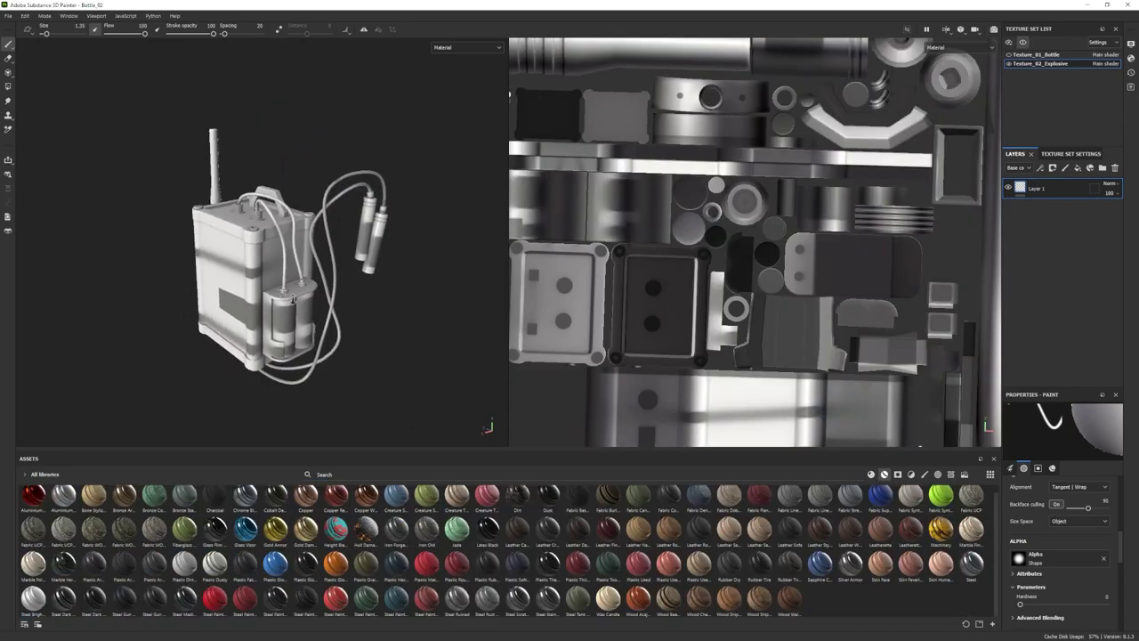
scroll(295, 259, up, 1)
- Apply the Steel Painted Scraped Green smart material to the explosive and hide its Edges Damages layer
mouse_move(402, 605)
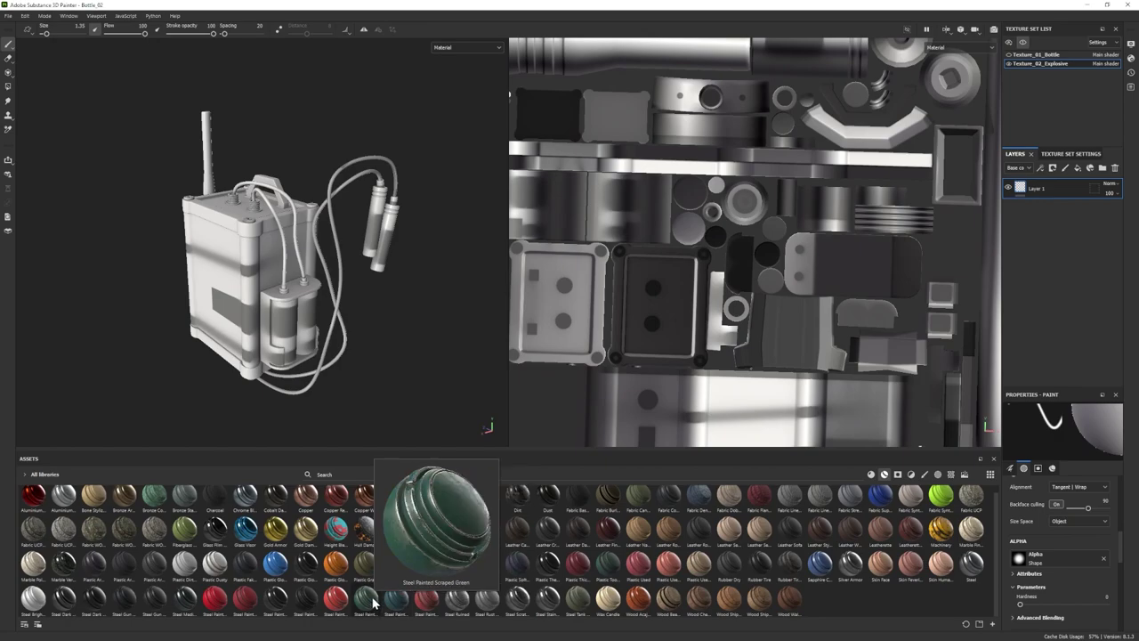
drag(366, 599, 1076, 228)
click(1008, 284)
alt+drag(293, 272, 321, 269)
- Change the base color of the smart material's Base Metal layer to a desaturated blue-grey
click(1050, 327)
click(1045, 500)
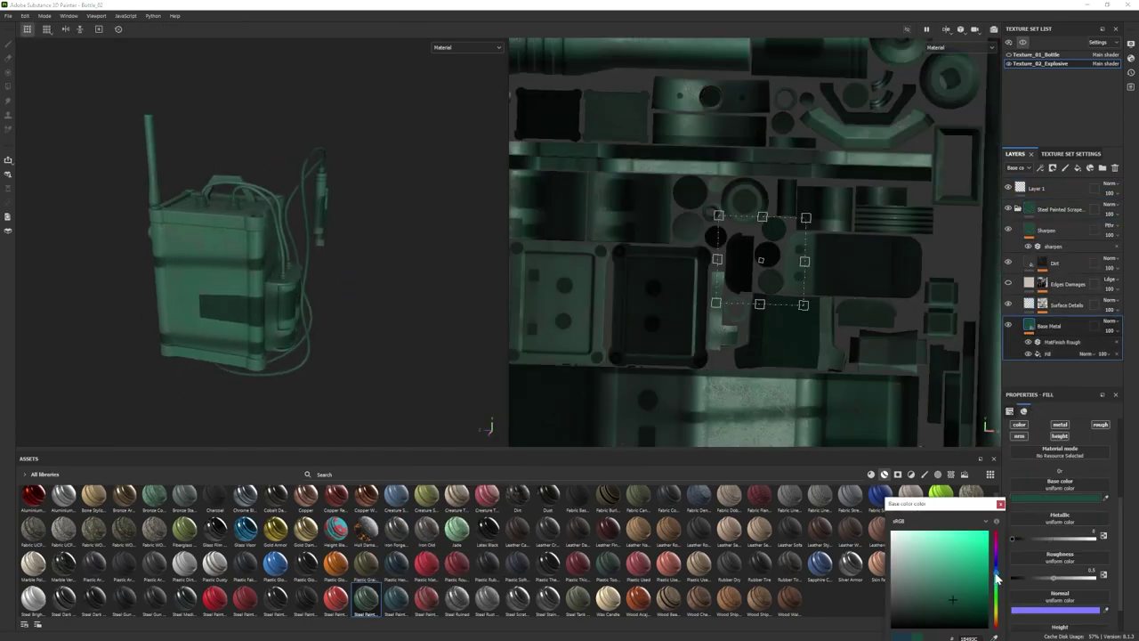
click(995, 574)
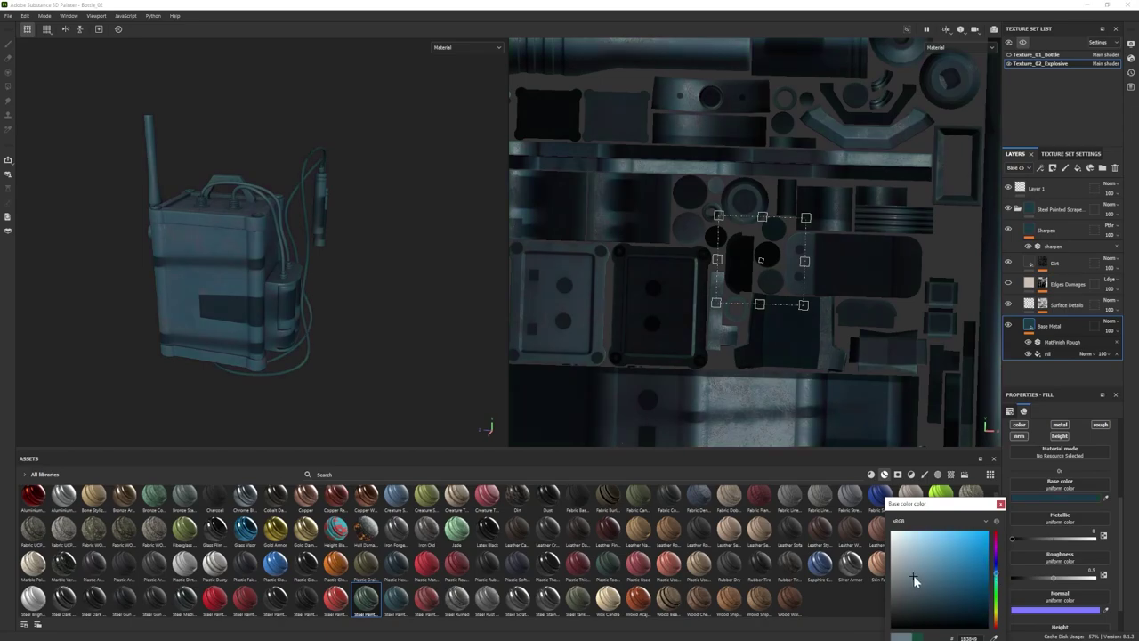
click(913, 579)
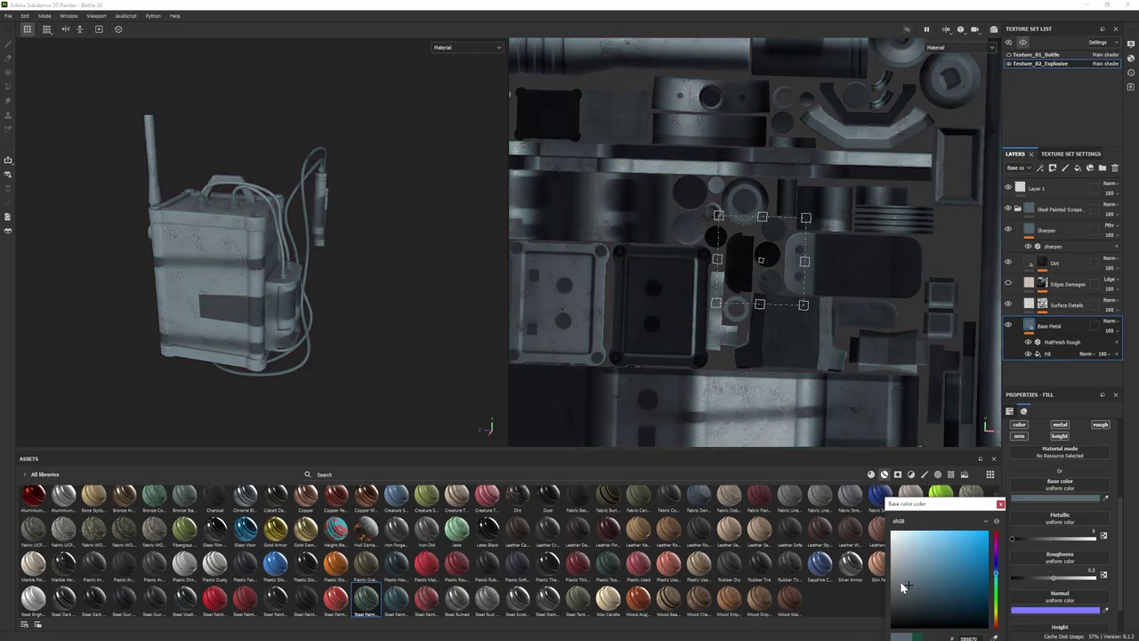
- Finish picking the blue-grey base color of the Base Metal layer and lower its metallic value to about 0.7
click(908, 580)
click(1000, 505)
click(1087, 539)
drag(1086, 539, 1071, 538)
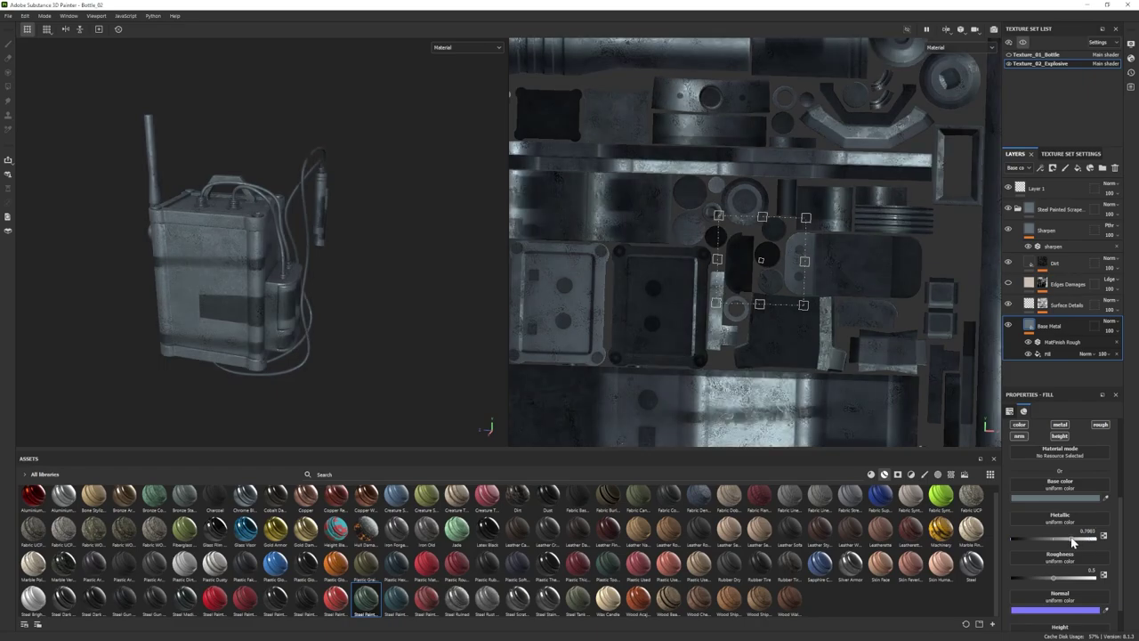
- Hide the Surface Details layer of the steel material and compare the model with and without the Dirt layer
alt+drag(406, 336, 394, 312)
click(1008, 306)
click(1008, 306)
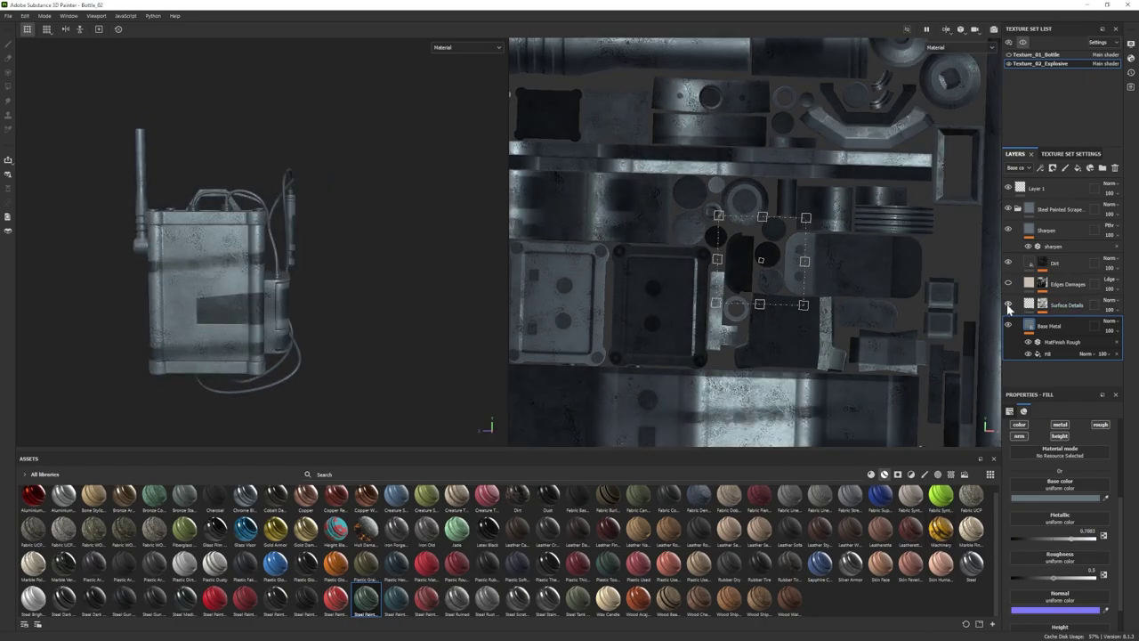
click(1008, 305)
mouse_move(290, 346)
alt+mouse_down()
mouse_move(318, 323)
mouse_move(302, 342)
alt+mouse_up()
click(1008, 264)
click(1008, 264)
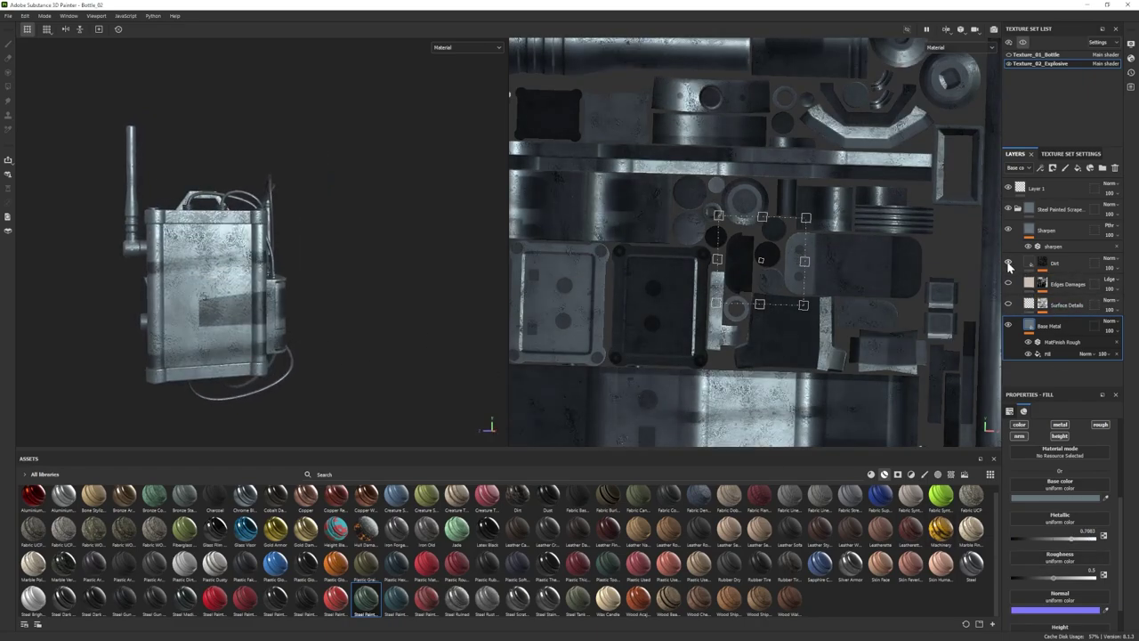
- Set the balance of the Grunge Map roughness in Base Metal's Fill effect to 0.18 and inspect the casing's sheen
click(1060, 353)
drag(1047, 578, 1036, 579)
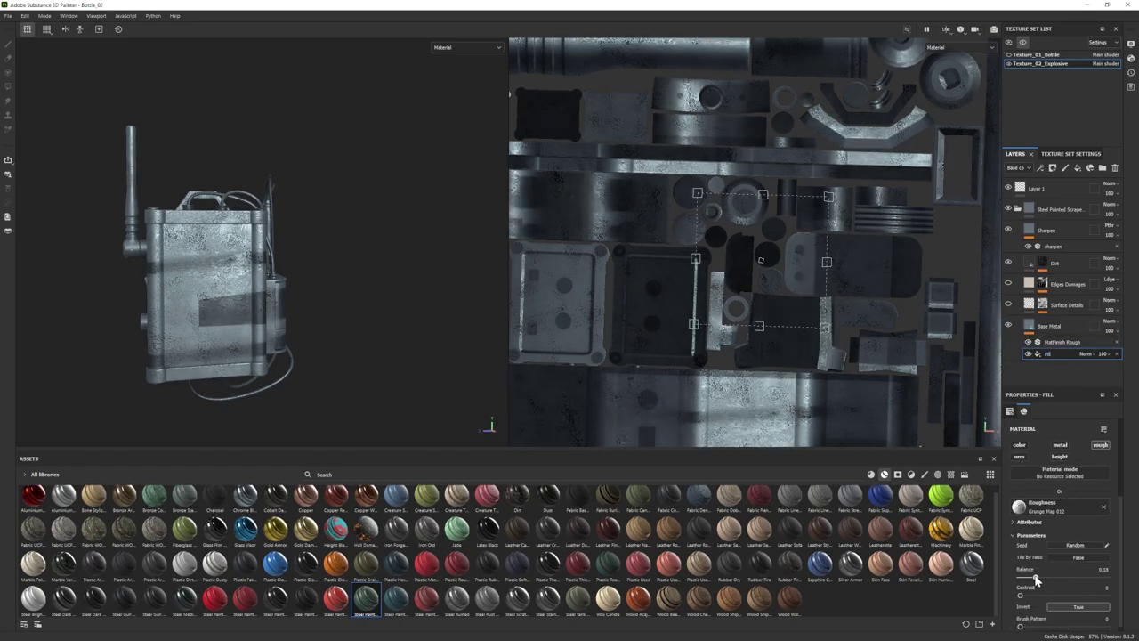
alt+drag(342, 331, 254, 341)
shift+right_drag(253, 341, 156, 344)
alt+drag(157, 344, 274, 356)
- Set the roughness of the Base Metal layer to 0.375
click(1049, 326)
click(1043, 599)
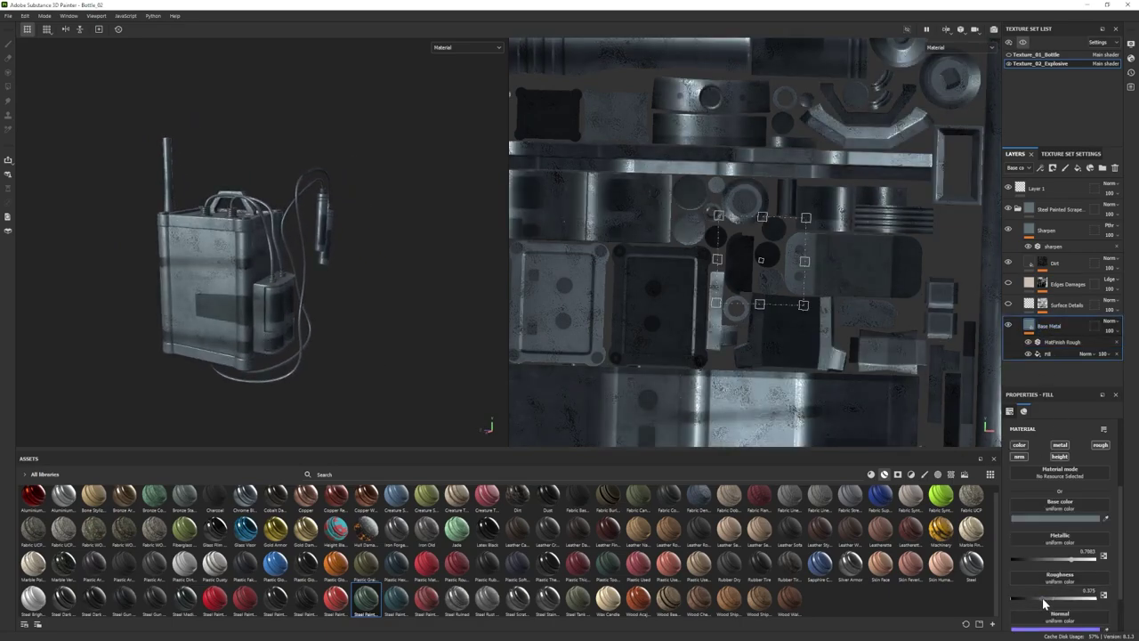
mouse_move(265, 312)
alt+mouse_down()
mouse_move(286, 313)
mouse_move(209, 325)
mouse_move(196, 338)
alt+mouse_up()
- Add a black mask to the Steel Painted folder and fill only the main body of the explosive's casing into it
click(1018, 210)
right_click(1055, 210)
click(1072, 229)
click(8, 86)
click(209, 289)
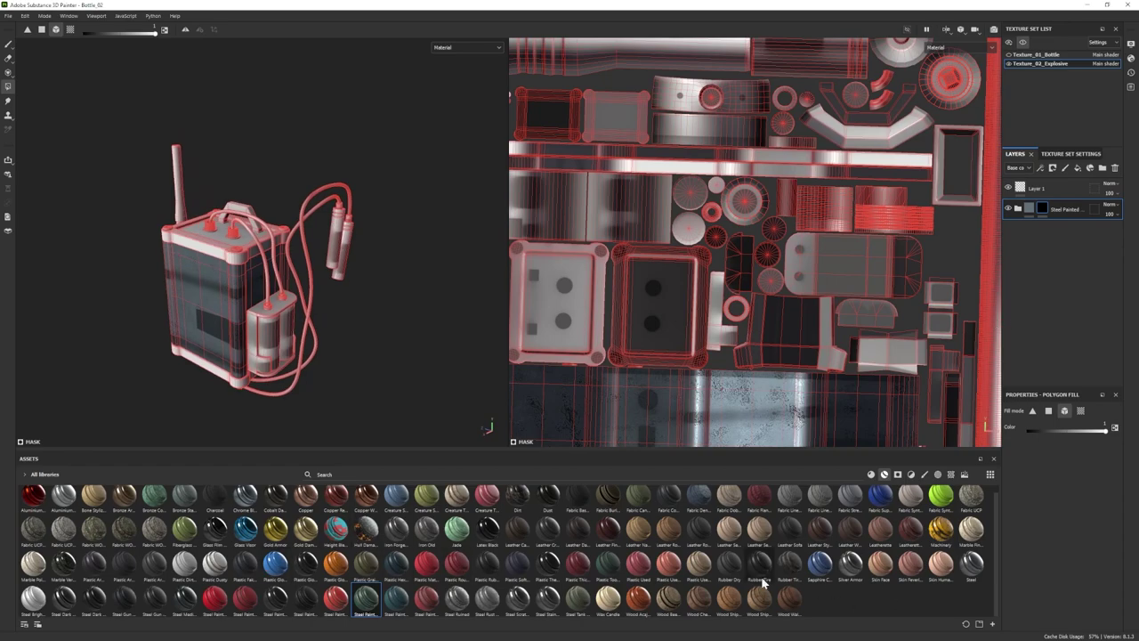
- Apply the Plastic Used Soft smart material below the steel folder and change its Base layer color to near-black
drag(698, 564, 1045, 261)
alt+drag(293, 267, 267, 277)
click(1018, 230)
mouse_move(320, 253)
alt+mouse_down()
mouse_move(309, 251)
mouse_move(334, 258)
alt+mouse_up()
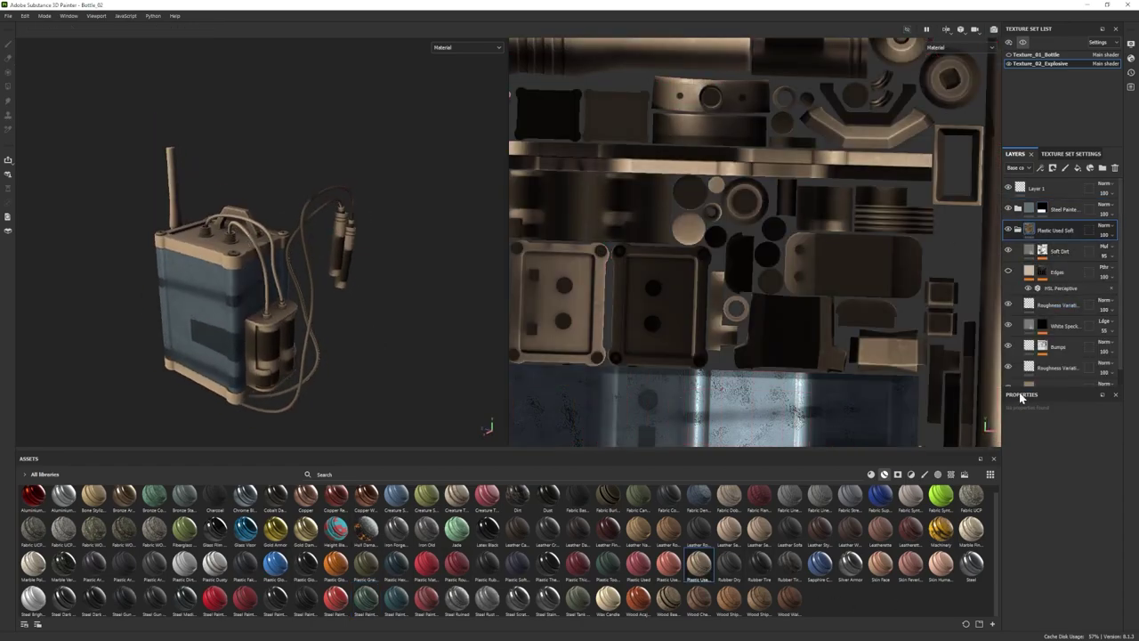
click(1030, 384)
click(1050, 518)
- Hide the Bumps layer inside Plastic Used Soft and inspect the plastic parts from several sides
scroll(304, 299, up, 4)
alt+drag(304, 300, 190, 272)
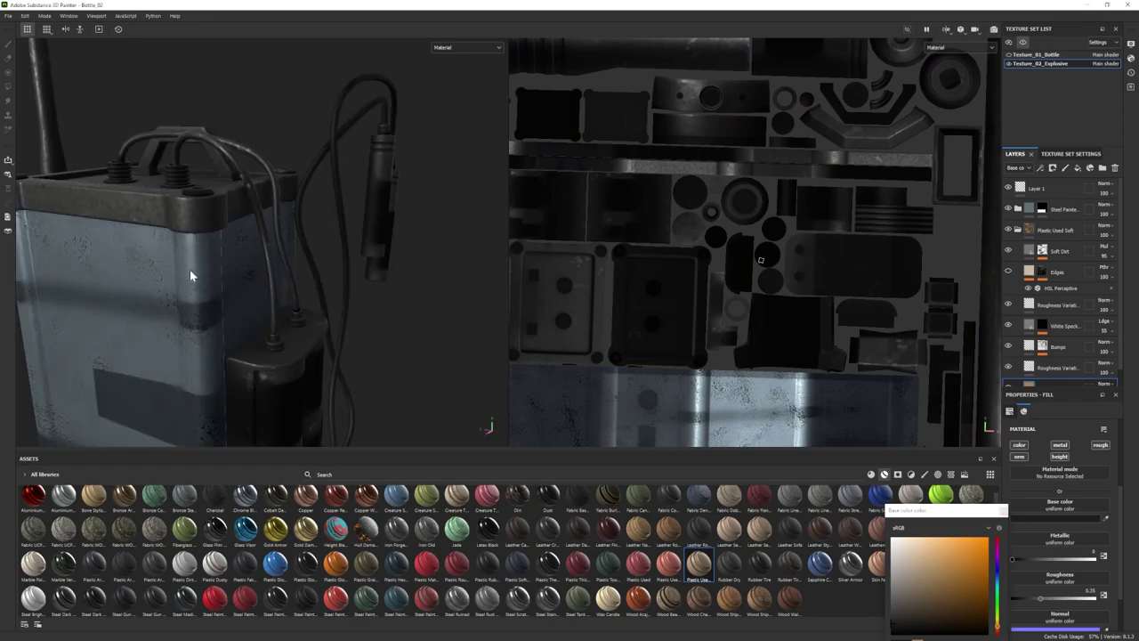
scroll(190, 272, down, 2)
scroll(1056, 339, down, 2)
click(1008, 329)
alt+drag(943, 332, 989, 320)
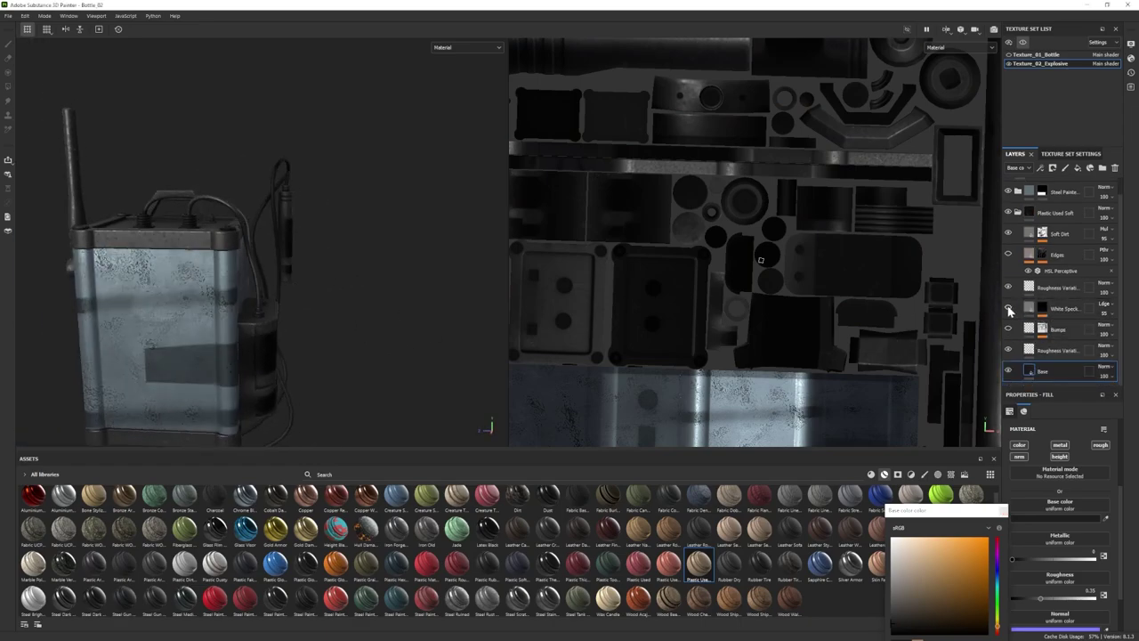
alt+drag(630, 319, 152, 318)
scroll(152, 317, down, 2)
shift+right_drag(152, 318, 285, 335)
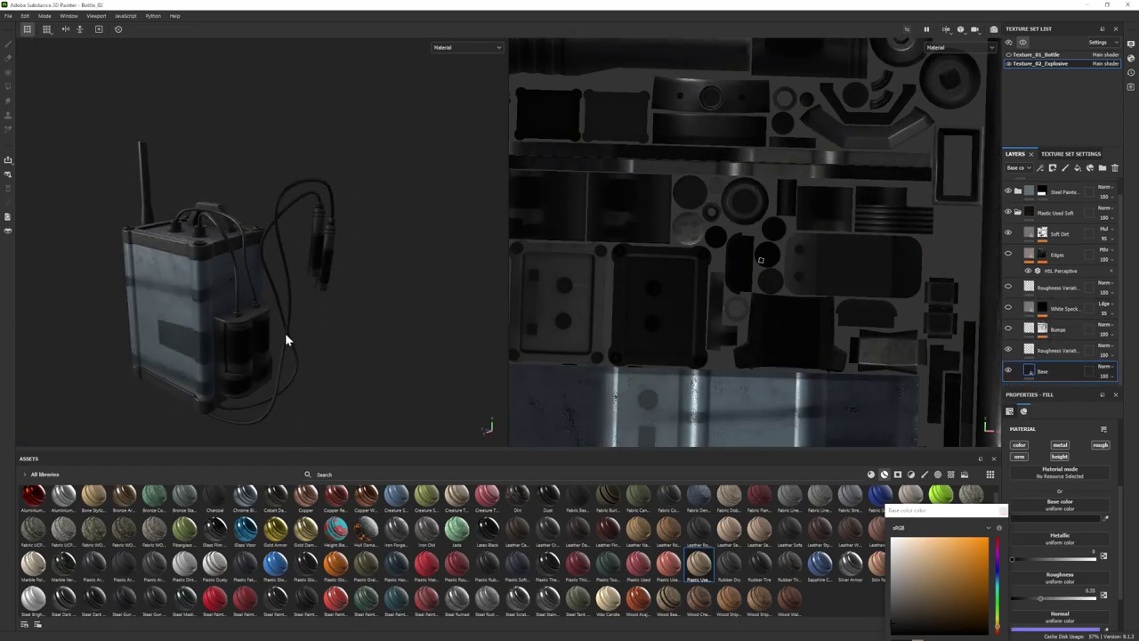
- Hide the Plastic Used Soft folder and try the Plastic Used smart material beneath it on the explosive
click(1018, 213)
click(1009, 229)
click(1004, 511)
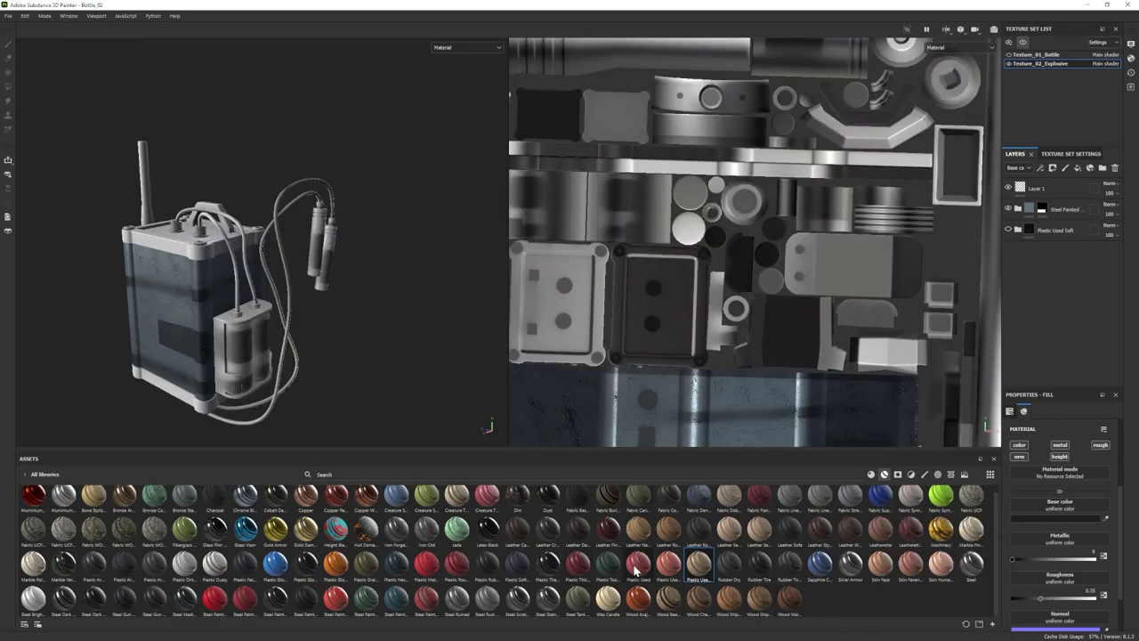
drag(635, 567, 1050, 260)
alt+drag(241, 307, 290, 320)
scroll(290, 321, up, 4)
shift+right_drag(290, 320, 223, 316)
scroll(222, 316, down, 4)
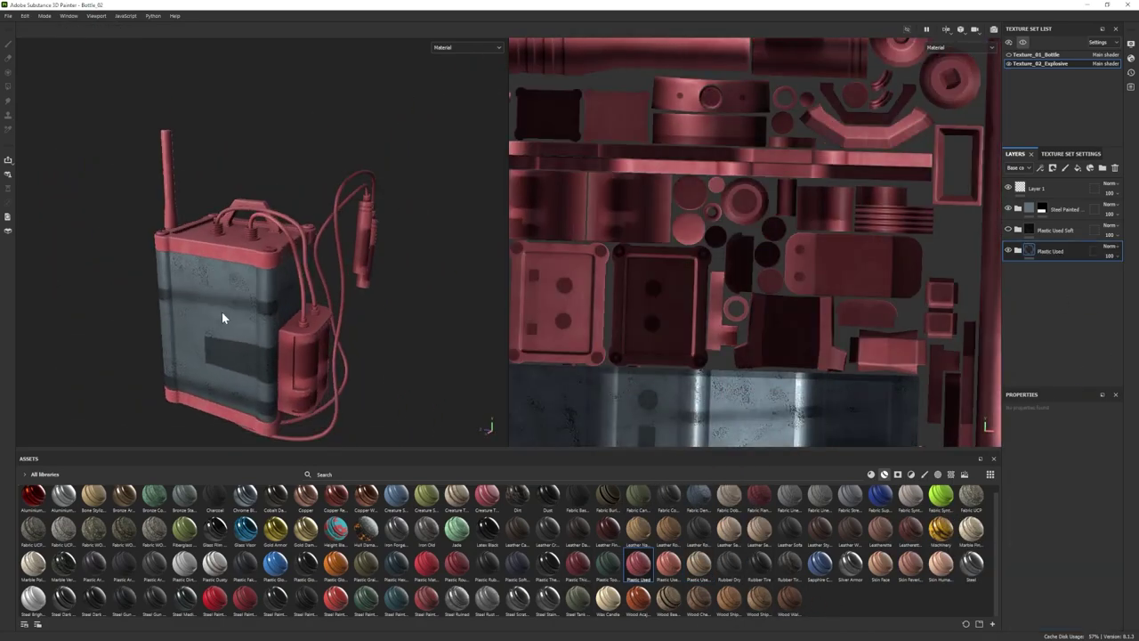
alt+drag(222, 317, 293, 350)
scroll(294, 350, up, 3)
scroll(294, 352, down, 2)
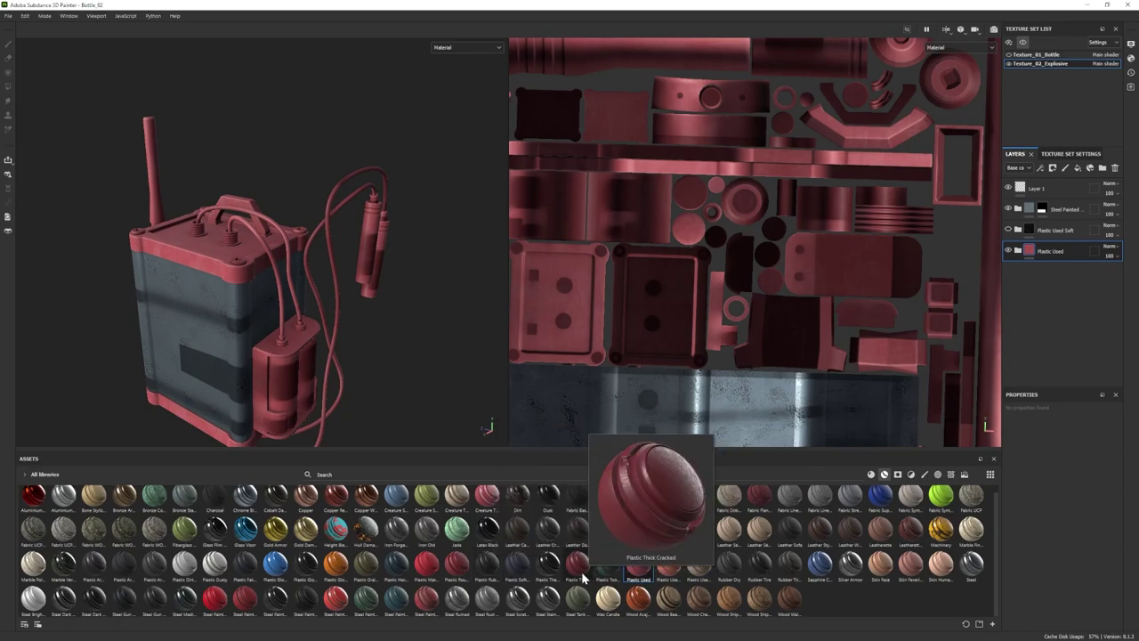
- Apply the Plastic Thick Cracked smart material at the bottom of the stack, hide Plastic Used and expand the new folder
drag(579, 565, 1042, 266)
click(1008, 250)
scroll(276, 313, up, 3)
mouse_move(276, 313)
alt+mouse_down()
mouse_move(297, 317)
mouse_move(283, 321)
alt+mouse_up()
click(1018, 272)
- Hide the Small Scratches layer and the Levels - Height effect inside Plastic Thick Cracked
scroll(1070, 318, down, 1)
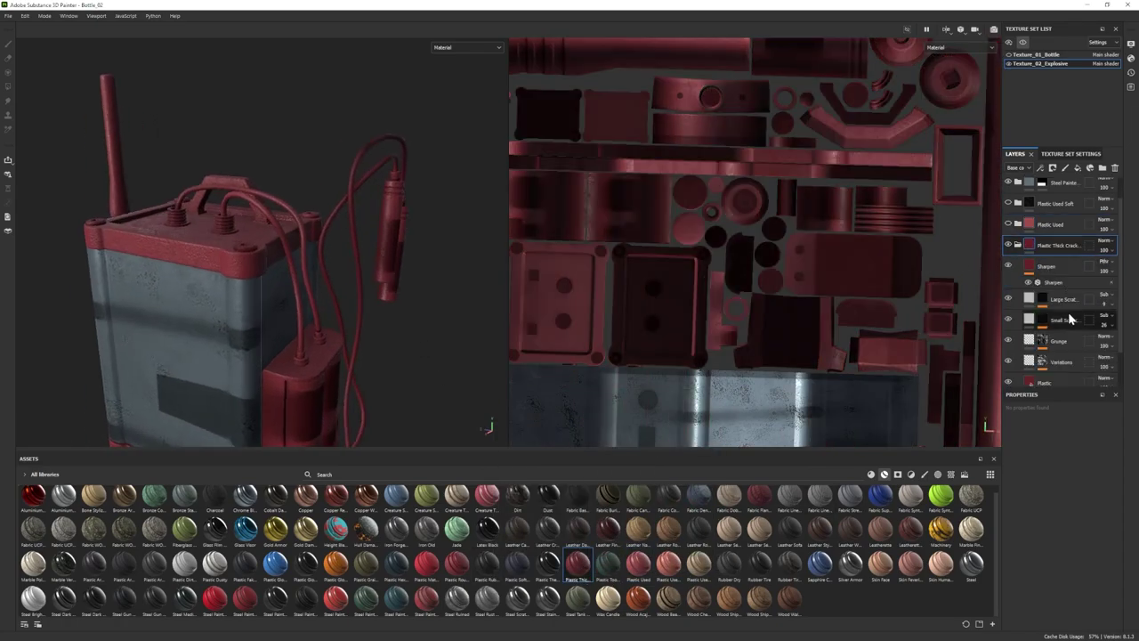
scroll(1049, 351, down, 1)
scroll(1013, 338, down, 1)
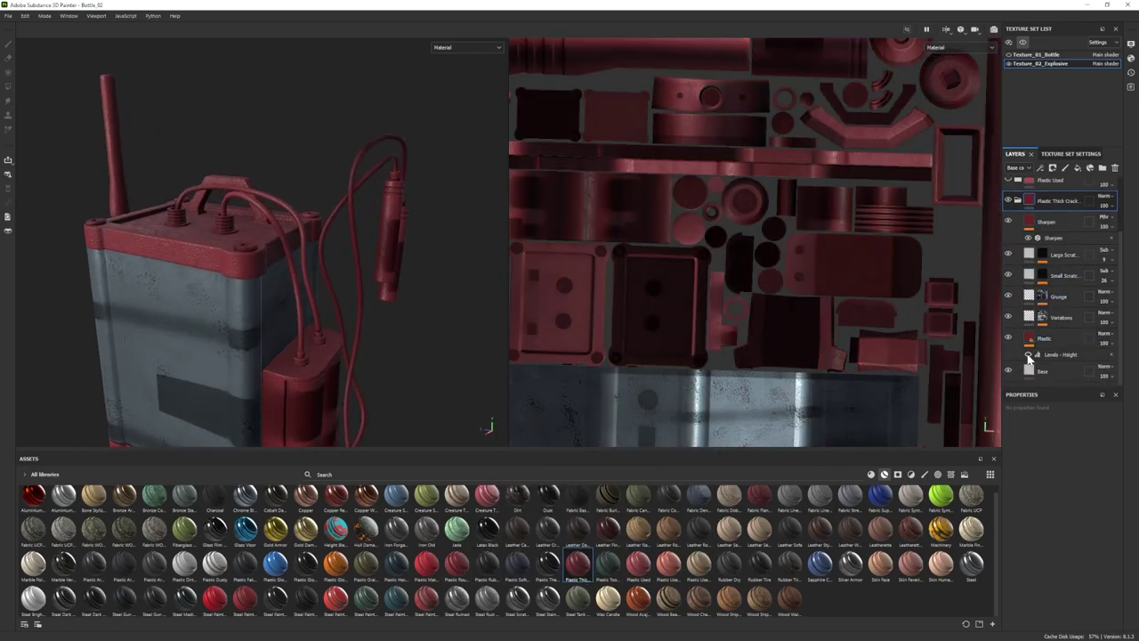
click(1009, 274)
alt+drag(276, 313, 272, 291)
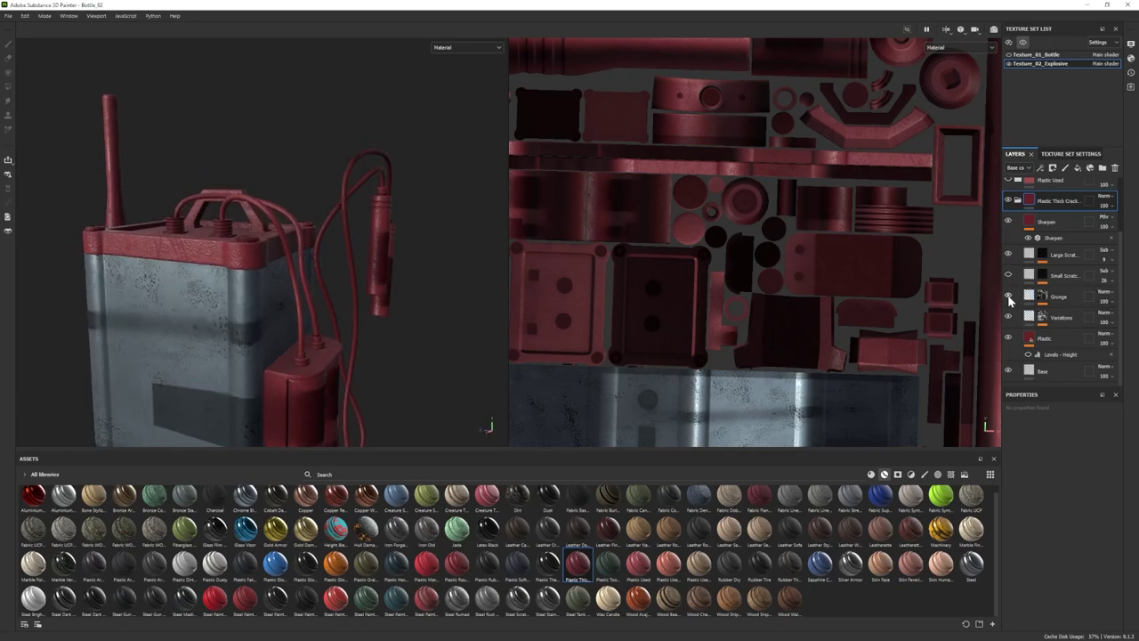
- Change the base color of the Plastic layer in Plastic Thick Cracked from red to near-black
click(1032, 339)
scroll(1050, 570, down, 5)
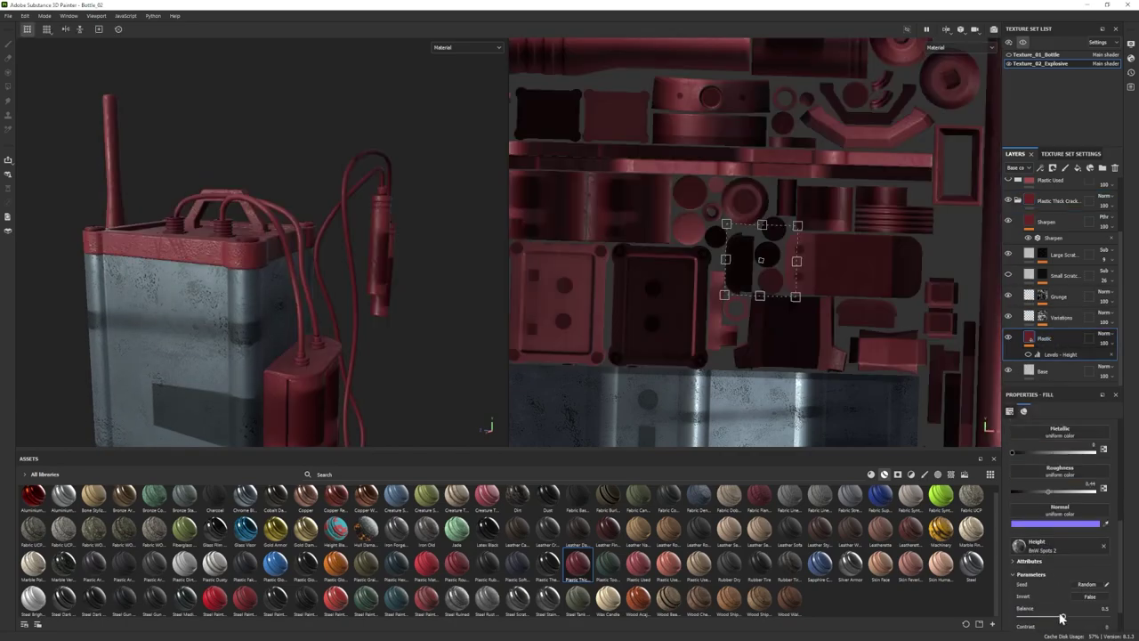
alt+drag(311, 294, 292, 310)
scroll(292, 310, down, 2)
scroll(1026, 457, up, 2)
click(1038, 491)
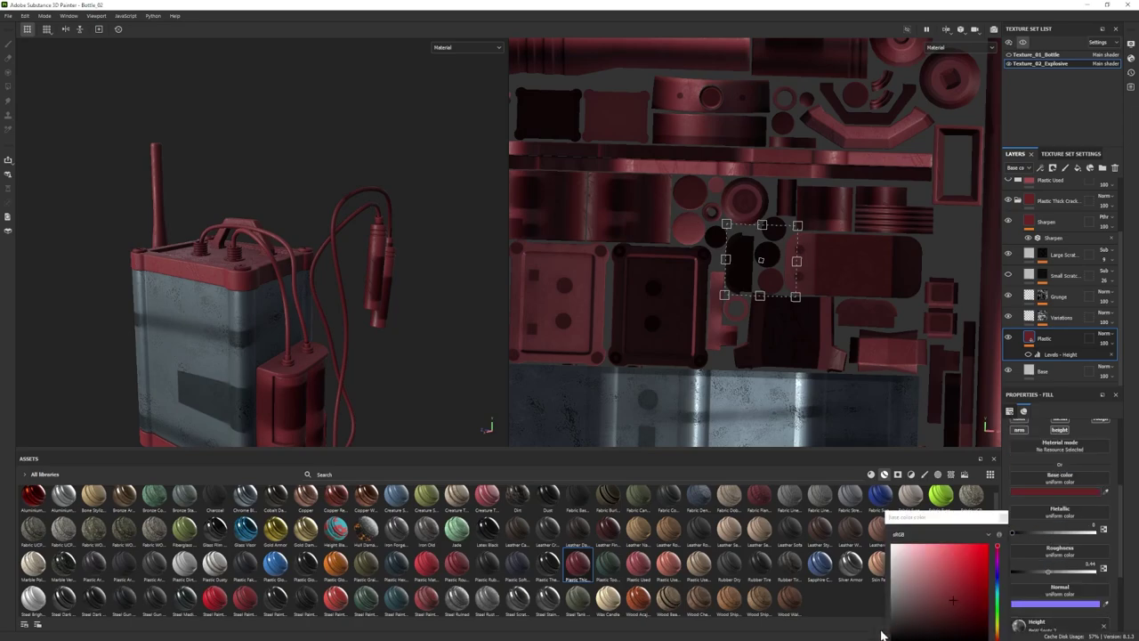
click(903, 632)
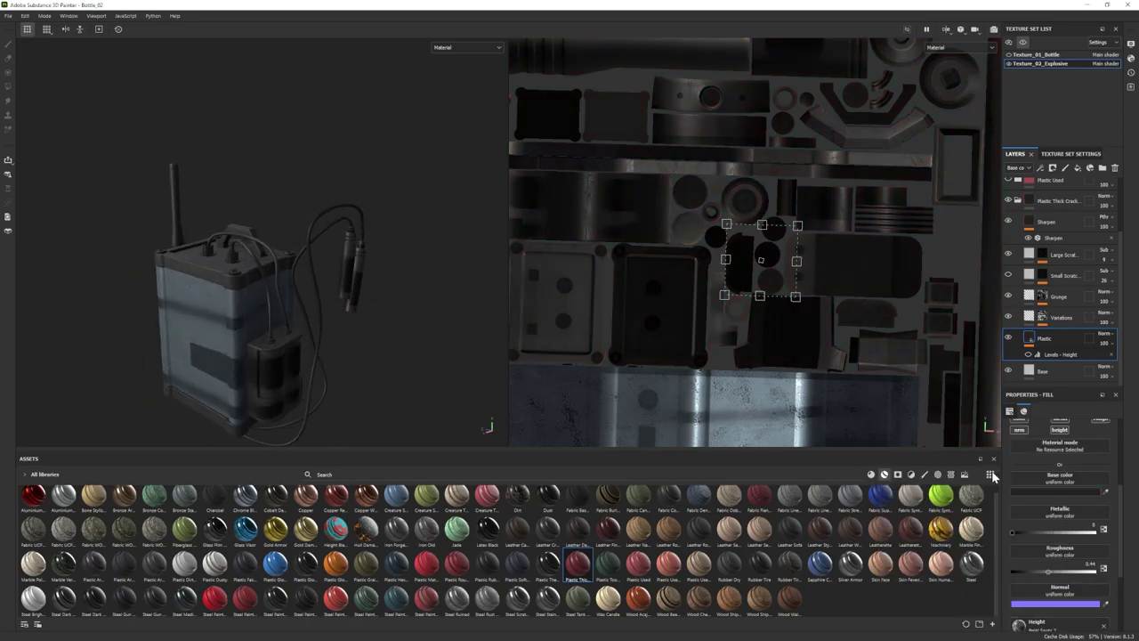
- Raise the Plastic layer's roughness to about 0.49 and set its base color to the neutral dark grey 2C2C2C
drag(1042, 572, 1052, 572)
click(1031, 491)
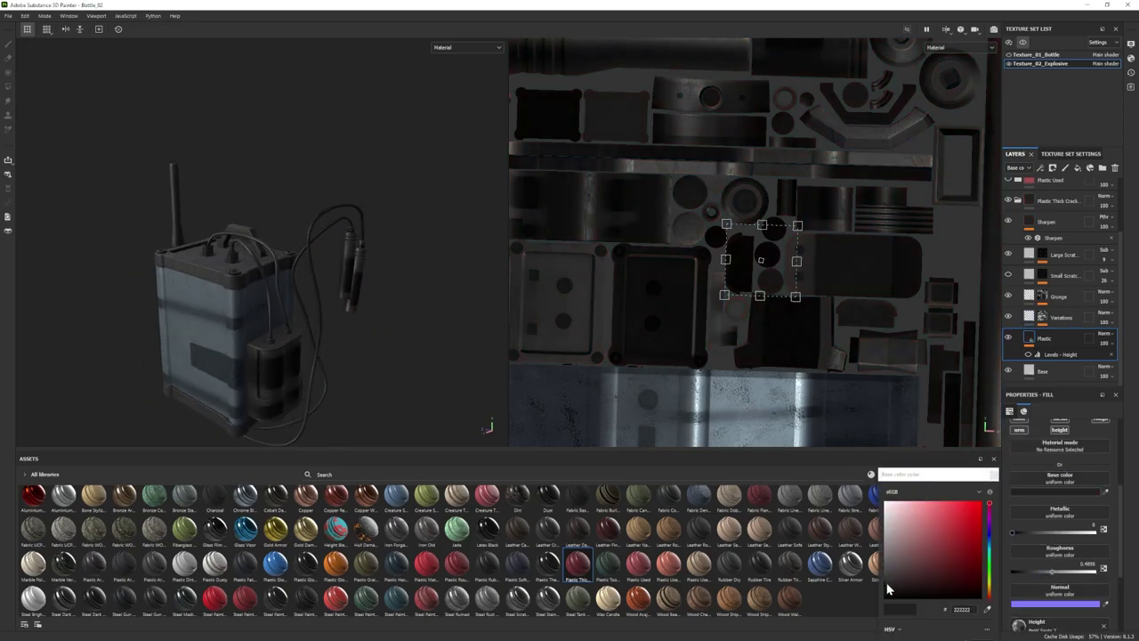
alt+drag(251, 316, 261, 346)
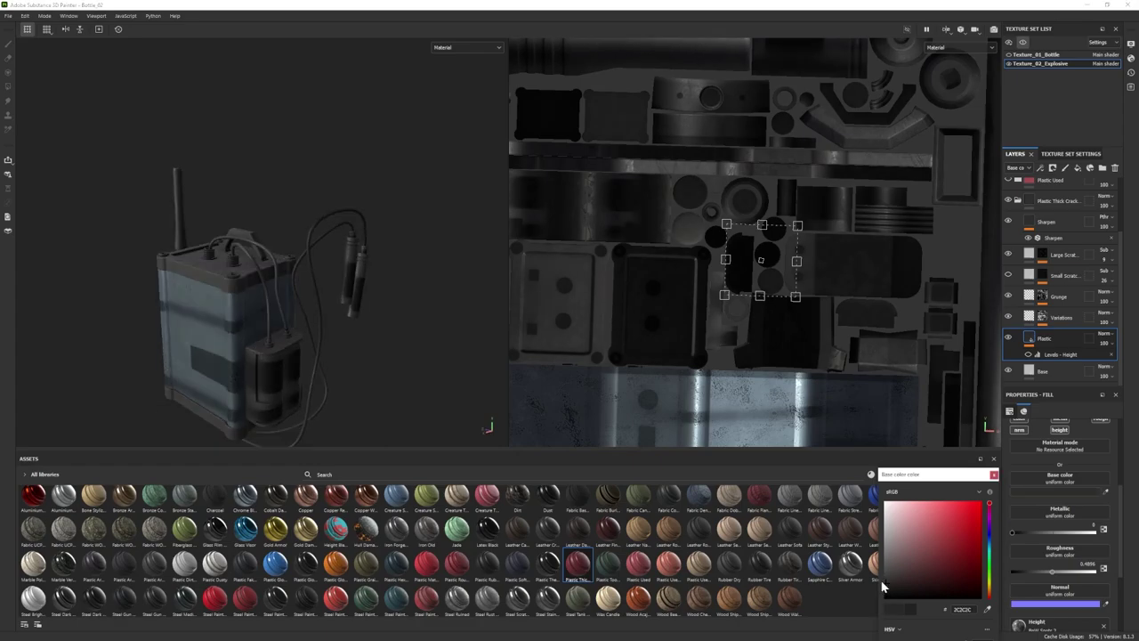
click(995, 475)
- Compare the plastic variants on the explosive and delete the Plastic Used Soft and Plastic Used folders
click(1019, 201)
click(1009, 250)
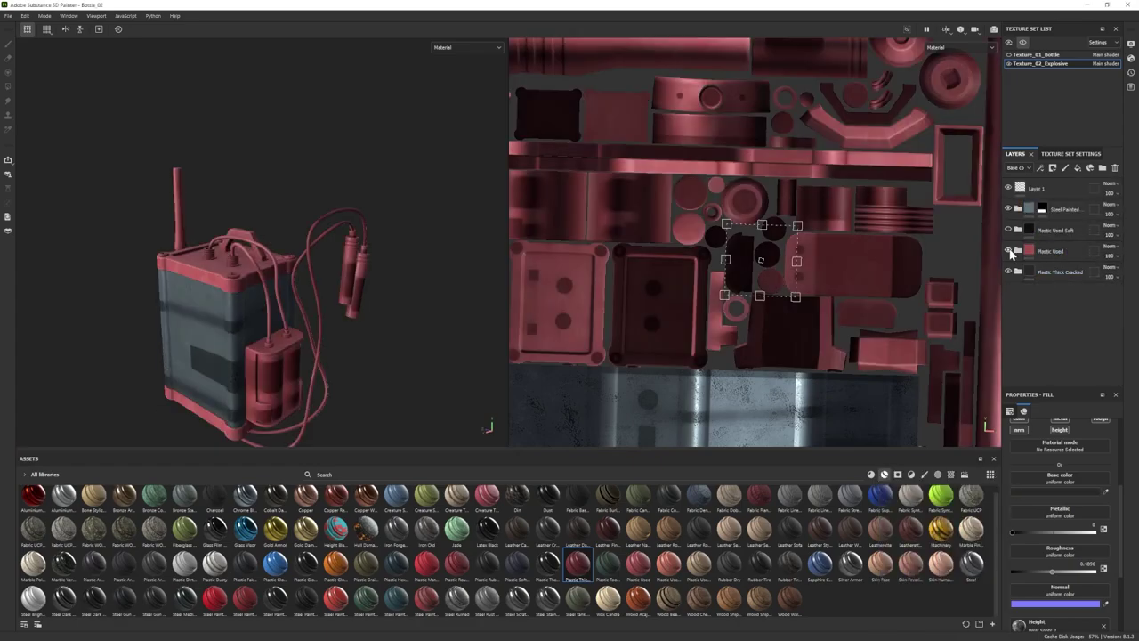
click(1009, 250)
click(1009, 228)
click(1055, 231)
shift+click(1052, 251)
key(Delete)
- Add a black mask to Plastic Thick Cracked and fill the casing's upper and lower end frames into it
right_click(1068, 229)
click(1025, 257)
key(4)
click(223, 260)
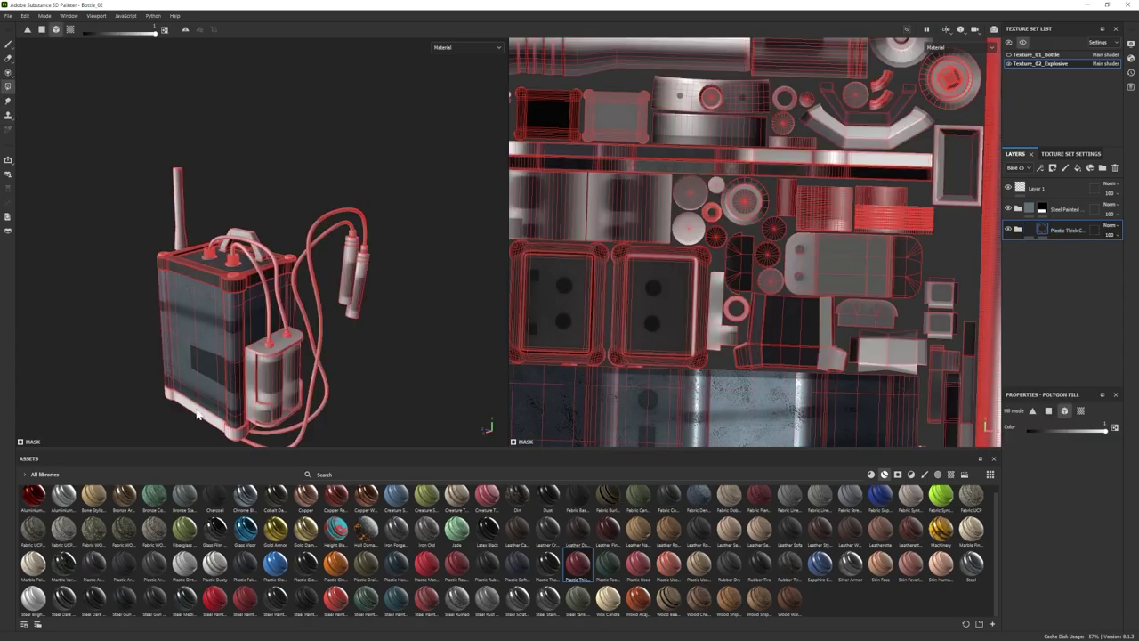
key(1)
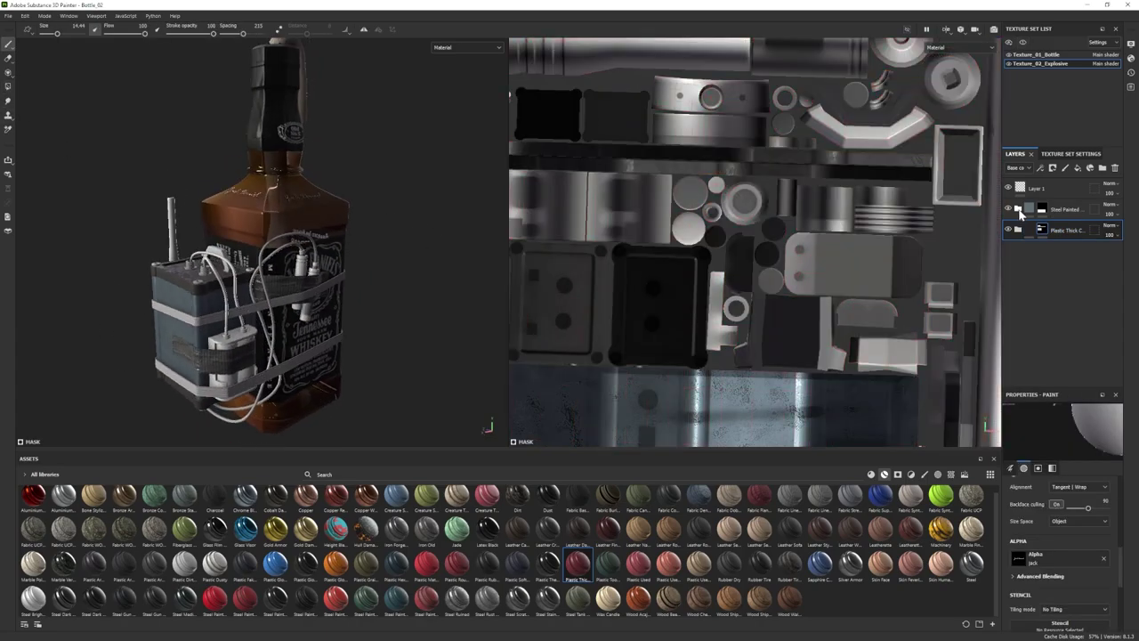
- Lighten the Base Metal color to the greyer 8D979D while viewing the whole bottle, and isolate the explosive again
click(1049, 493)
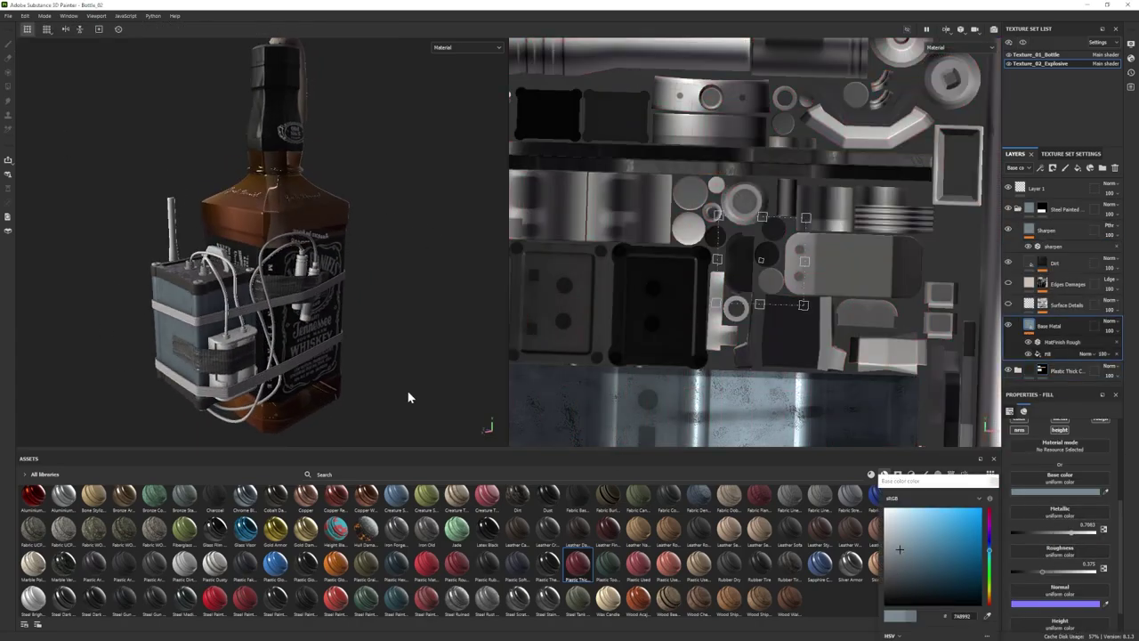
alt+right_drag(376, 347, 222, 342)
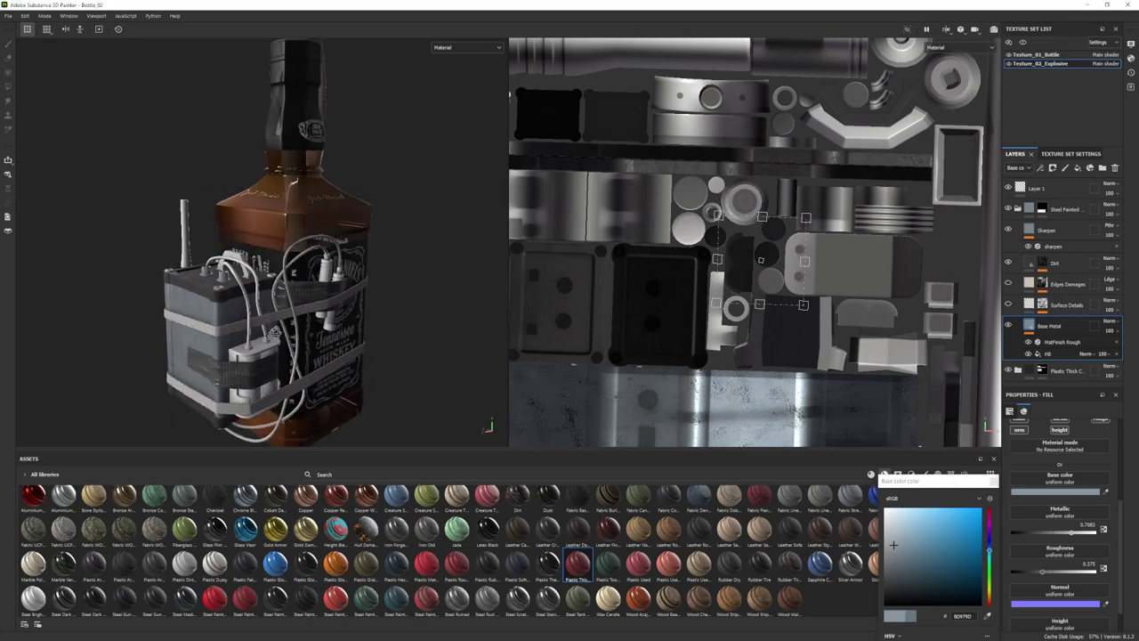
alt+drag(223, 343, 270, 345)
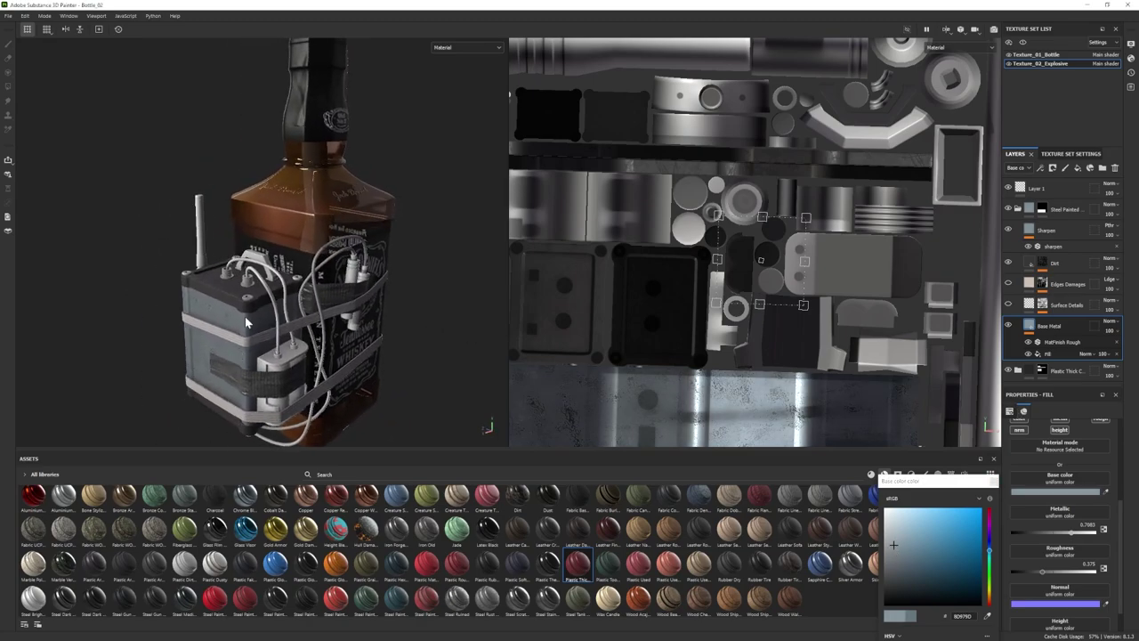
click(1018, 209)
click(1022, 42)
alt+drag(356, 352, 337, 390)
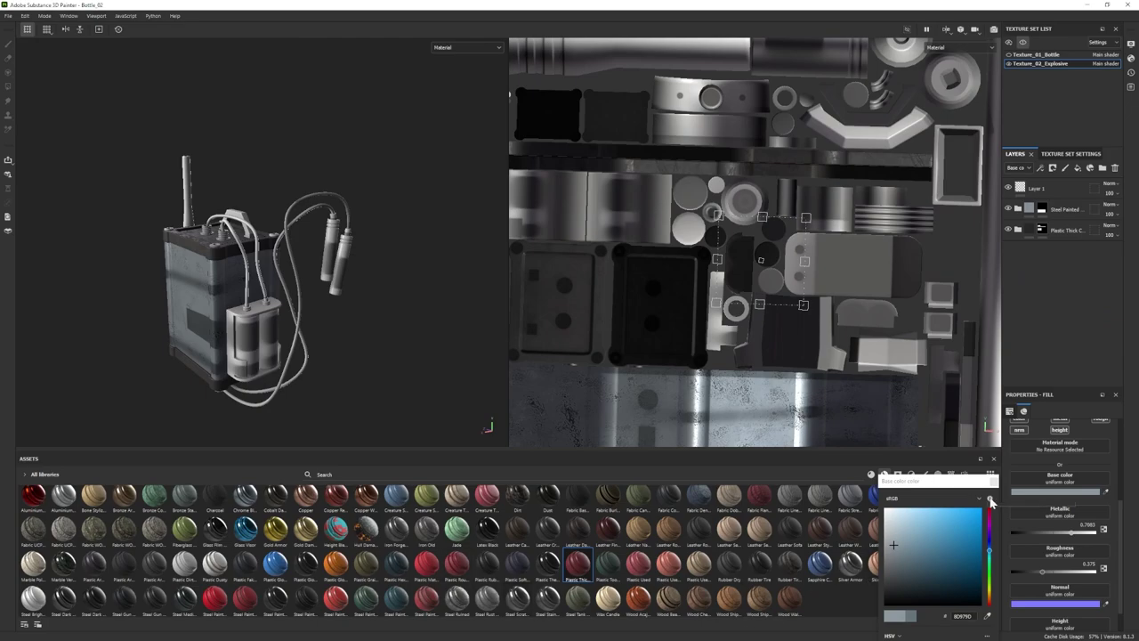
click(994, 482)
- Try the Silver Armor smart material on the explosive's remaining parts and delete it again
drag(850, 564, 1038, 282)
alt+right_drag(201, 343, 254, 338)
alt+drag(253, 338, 274, 376)
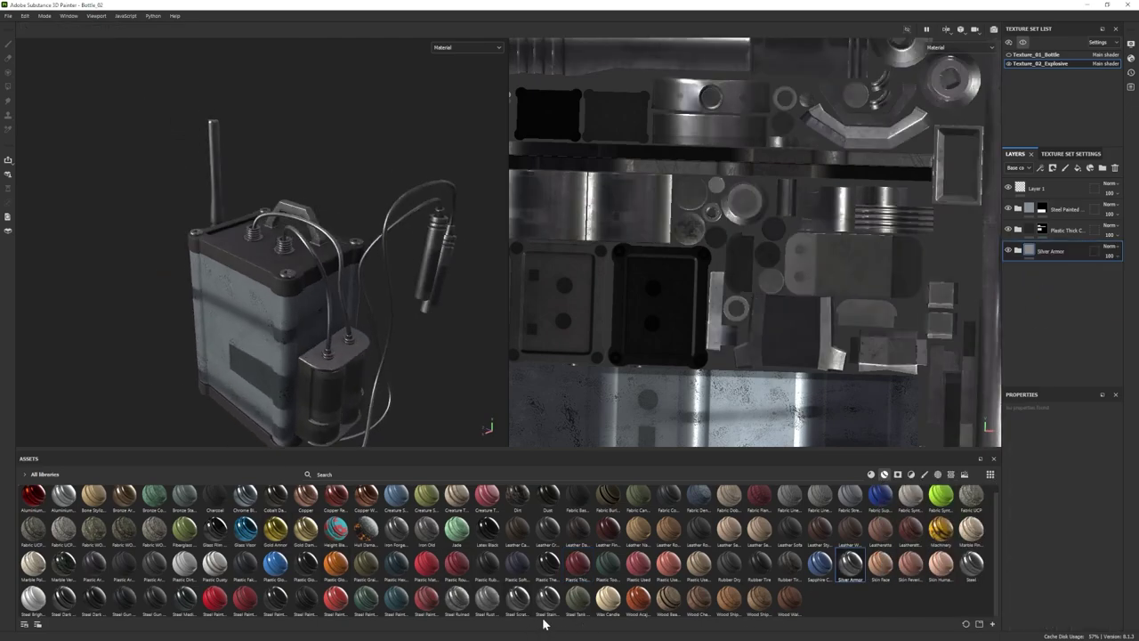
key(Delete)
- Try the Steel Scratched and Steel Stained smart materials on the remaining parts one after another, deleting each
drag(519, 600, 1030, 282)
alt+drag(270, 354, 273, 329)
key(Delete)
drag(547, 599, 1066, 311)
mouse_move(269, 313)
alt+mouse_down()
mouse_move(275, 299)
mouse_move(270, 309)
alt+mouse_up()
key(Delete)
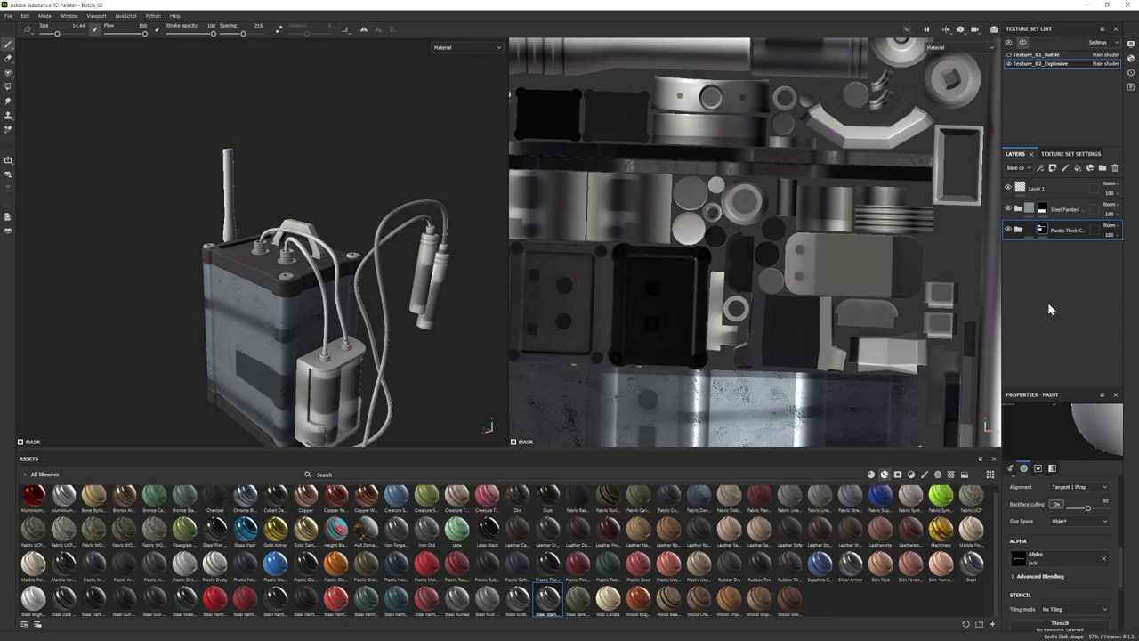
- Add Silver Armor below the plastic folder with a black mask and fill the casing's corner screws into it
right_click(1025, 253)
click(1021, 18)
click(8, 86)
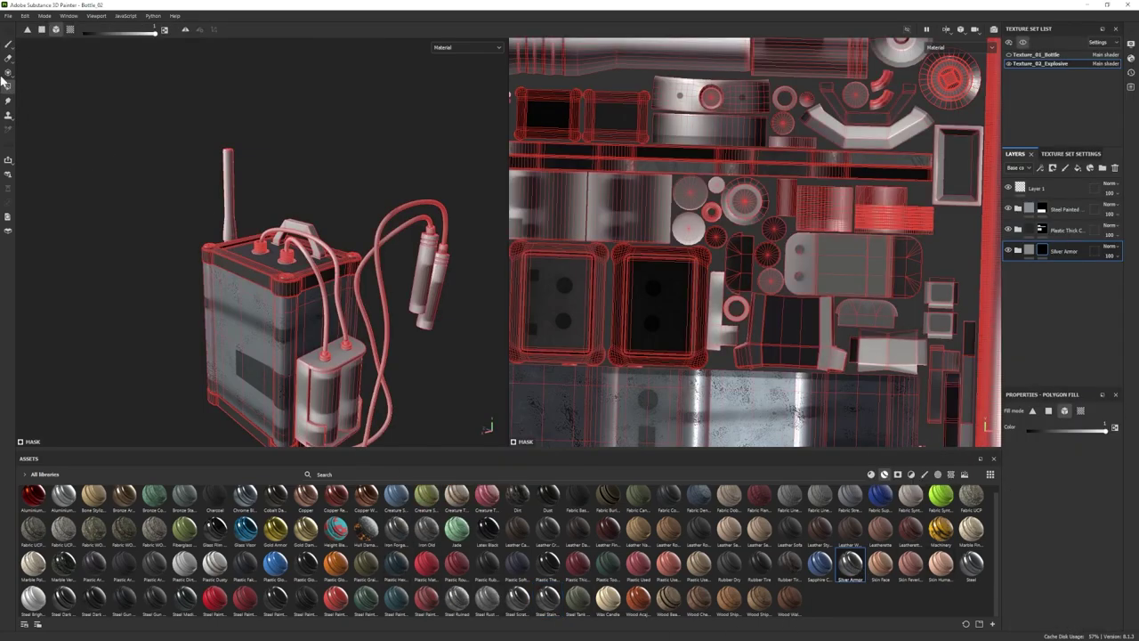
click(8, 43)
- Lighten the base color of the Base layer inside the Silver Armor folder
click(1019, 251)
scroll(1032, 294, down, 3)
click(1045, 347)
click(1053, 492)
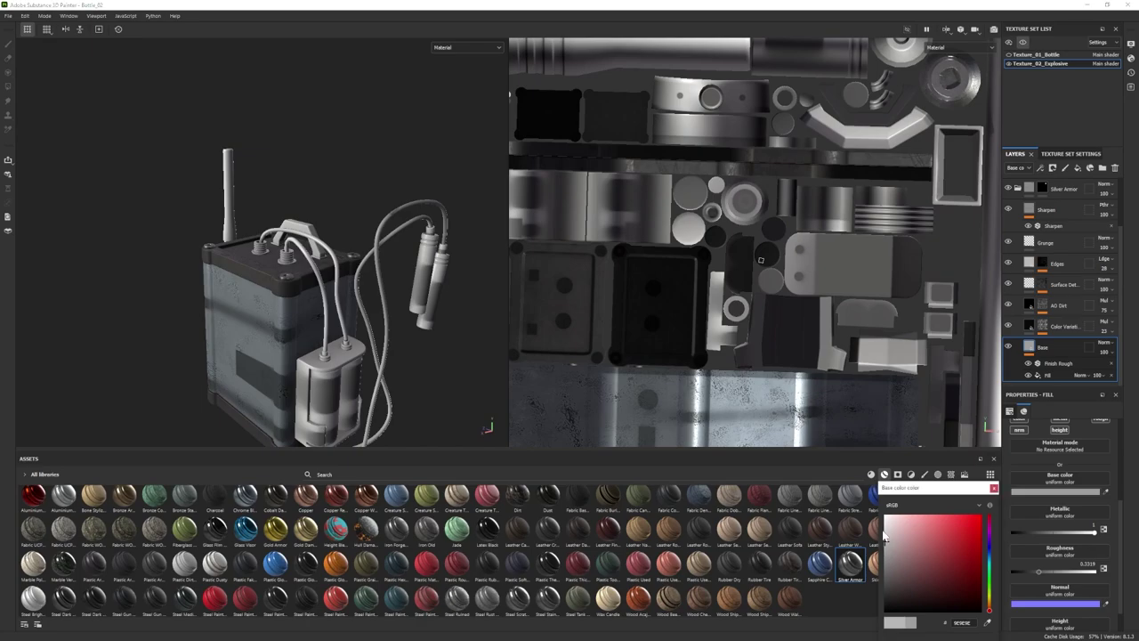
drag(884, 535, 885, 531)
alt+drag(246, 295, 245, 301)
click(994, 488)
click(1018, 187)
- Fill the casing's carrying handle and its mounts into the mask of Plastic Thick Cracked
click(1042, 231)
key(4)
click(304, 240)
click(311, 269)
click(8, 43)
scroll(225, 289, up, 2)
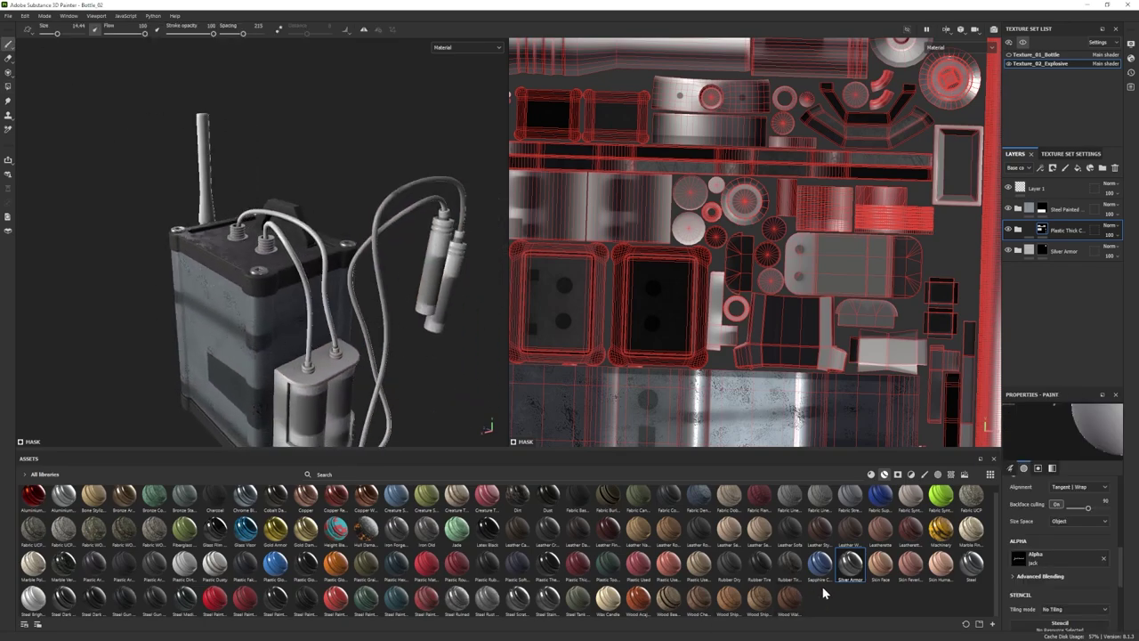
- Add the Rubber Tire smart material at the bottom of the stack with a black mask
drag(762, 570, 759, 553)
alt+drag(255, 300, 330, 311)
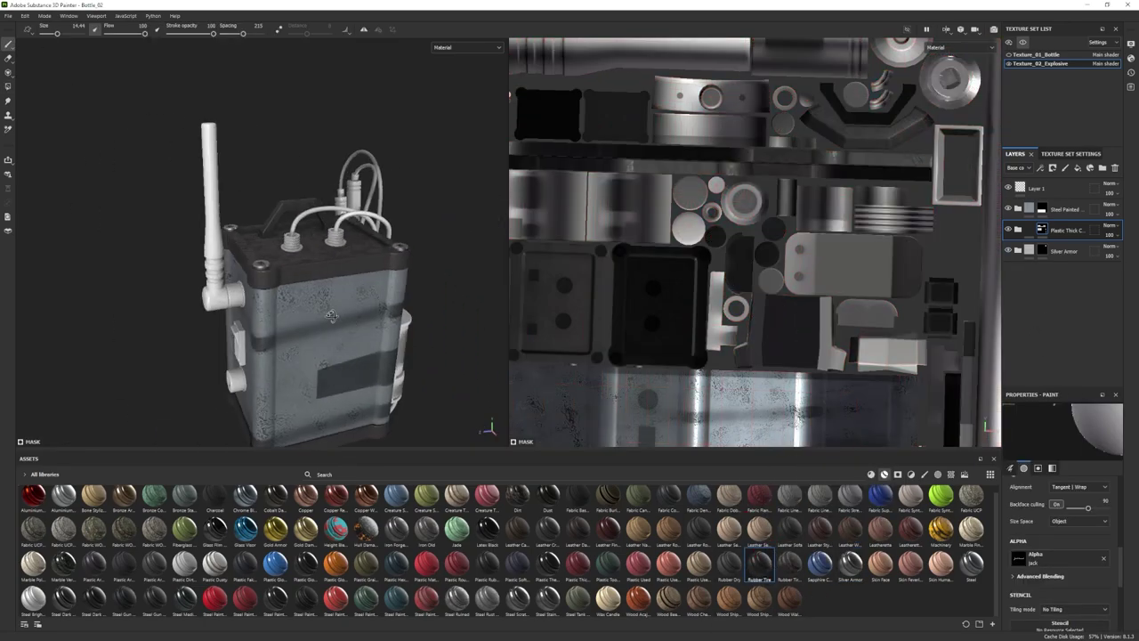
drag(757, 577, 313, 296)
click(1047, 17)
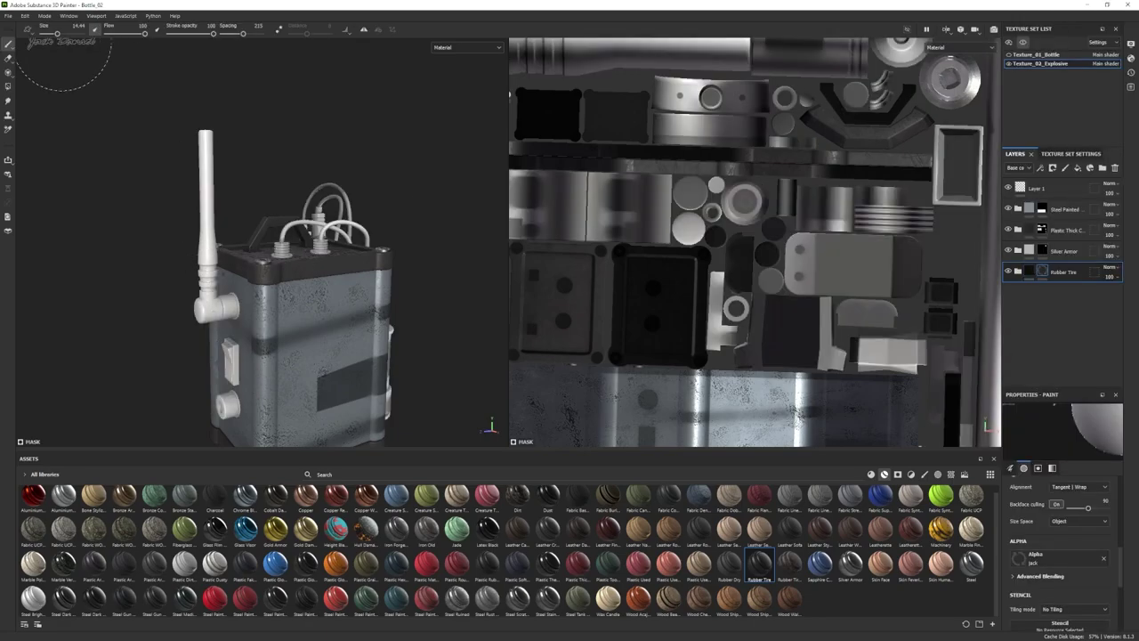
- Fill the antenna into the Rubber Tire mask
click(8, 86)
click(207, 173)
alt+middle_drag(227, 374, 256, 291)
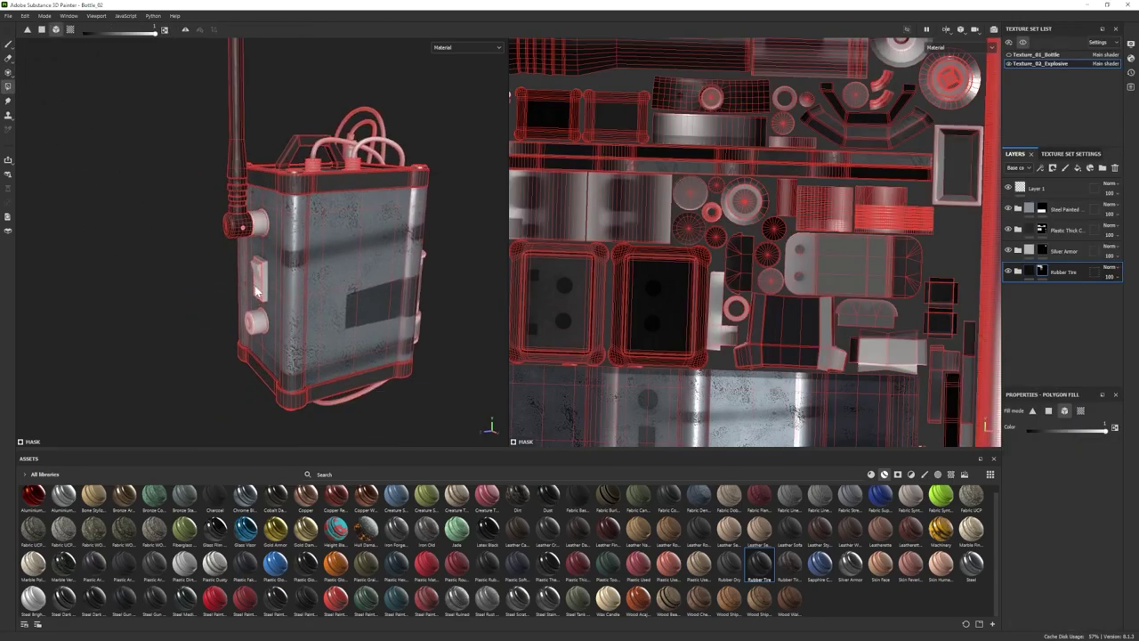
alt+drag(258, 291, 248, 285)
click(9, 45)
- Fill the antenna's round mount and the round socket below the switch into the Steel Painted folder's mask
click(1042, 209)
click(8, 86)
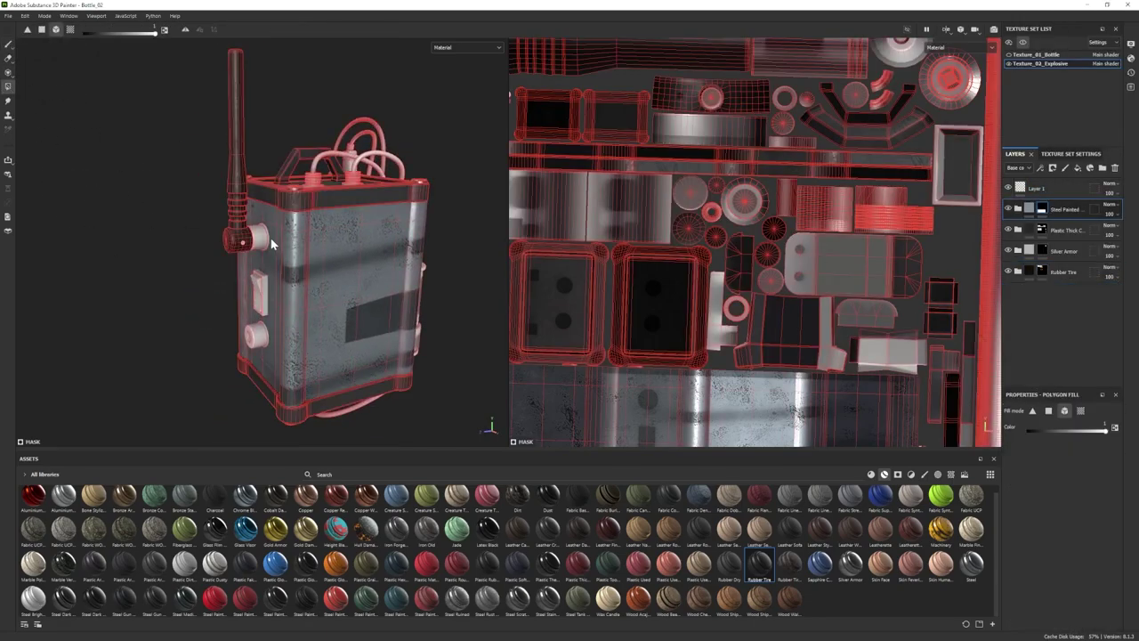
click(264, 241)
click(256, 336)
mouse_move(258, 300)
alt+mouse_down()
mouse_move(274, 294)
mouse_move(364, 323)
mouse_move(264, 305)
mouse_move(245, 313)
alt+mouse_up()
- Fill the frame around the rocker switch into the Plastic Thick Cracked mask and clear the brush's alpha
click(1042, 251)
click(8, 45)
scroll(325, 302, down, 3)
scroll(364, 323, up, 3)
click(1042, 229)
click(8, 86)
click(277, 295)
click(8, 45)
scroll(347, 321, down, 3)
click(1103, 559)
- Try the Silver Armor and Steel Scratched smart materials at the bottom of the stack, undoing each one
scroll(284, 310, up, 3)
drag(850, 562, 1049, 304)
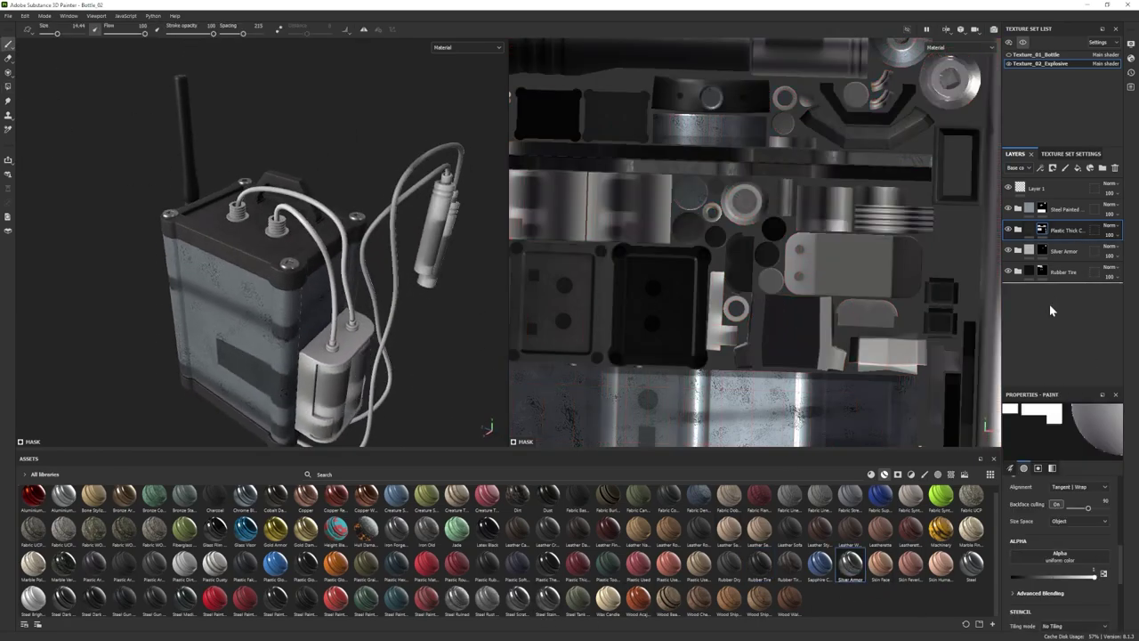
key(ctrl+z)
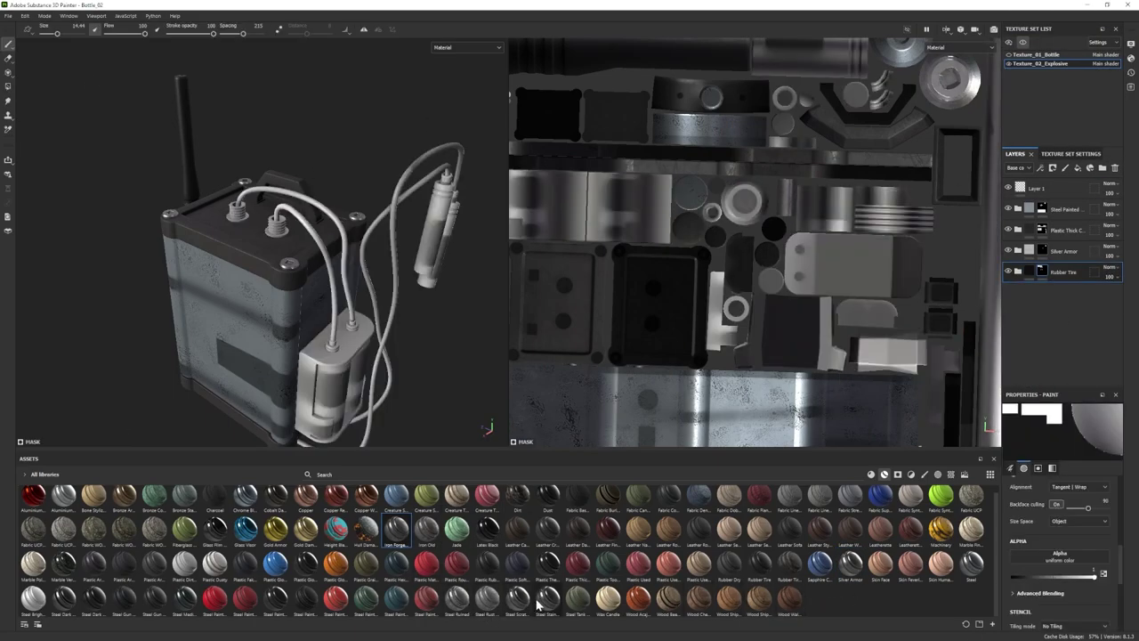
drag(521, 599, 1040, 328)
key(ctrl+z)
- Add Silver Armor at the bottom of the stack with a black mask and fill the cable connectors on the casing's lid into it
drag(851, 564, 1061, 311)
right_click(1052, 290)
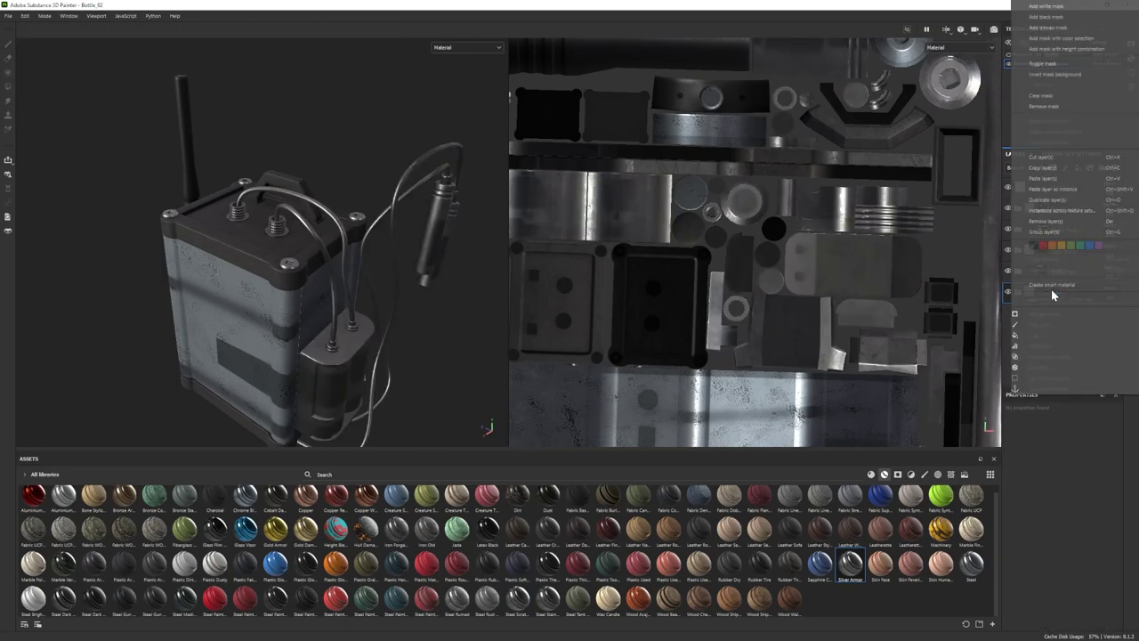
click(1045, 17)
click(8, 86)
click(238, 221)
click(8, 43)
alt+right_drag(161, 244, 27, 254)
alt+drag(214, 295, 498, 295)
alt+right_drag(267, 338, 571, 516)
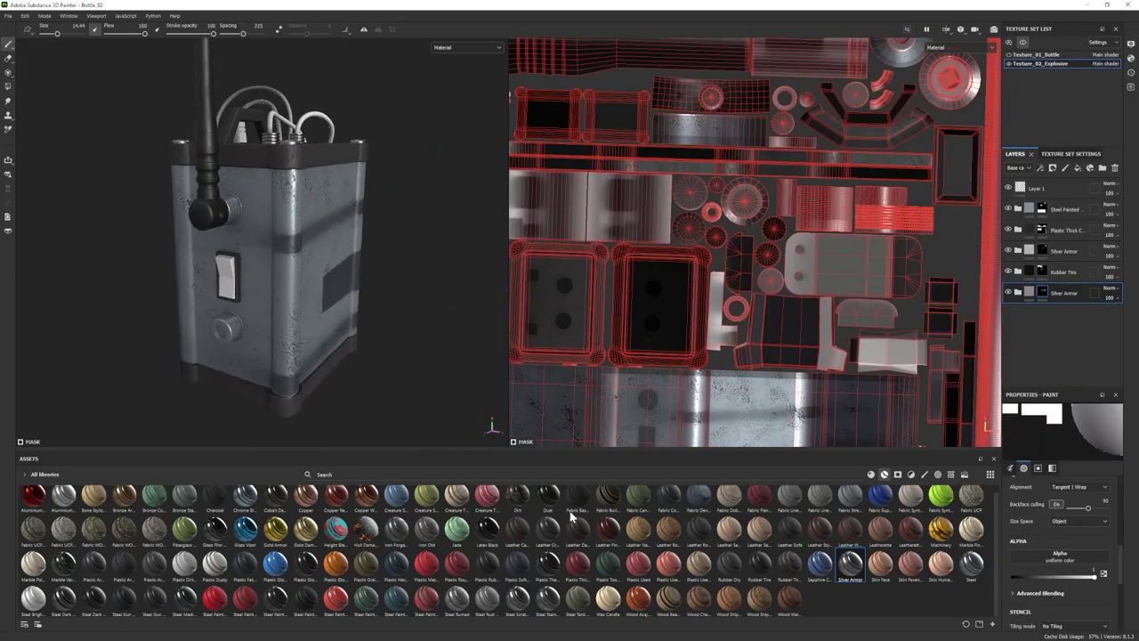
- Add the Plastic Rough Scratched smart material at the bottom of the stack and open its Border Wear mask's generator settings
drag(450, 565, 1049, 328)
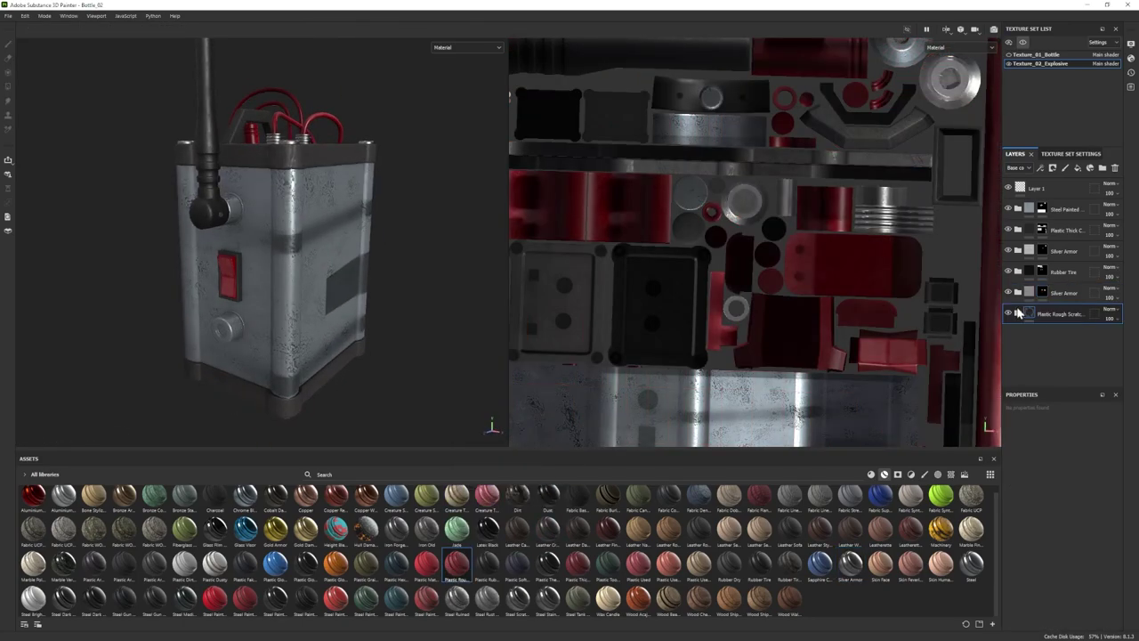
click(1018, 314)
scroll(1065, 349, down, 3)
click(1054, 371)
click(1043, 489)
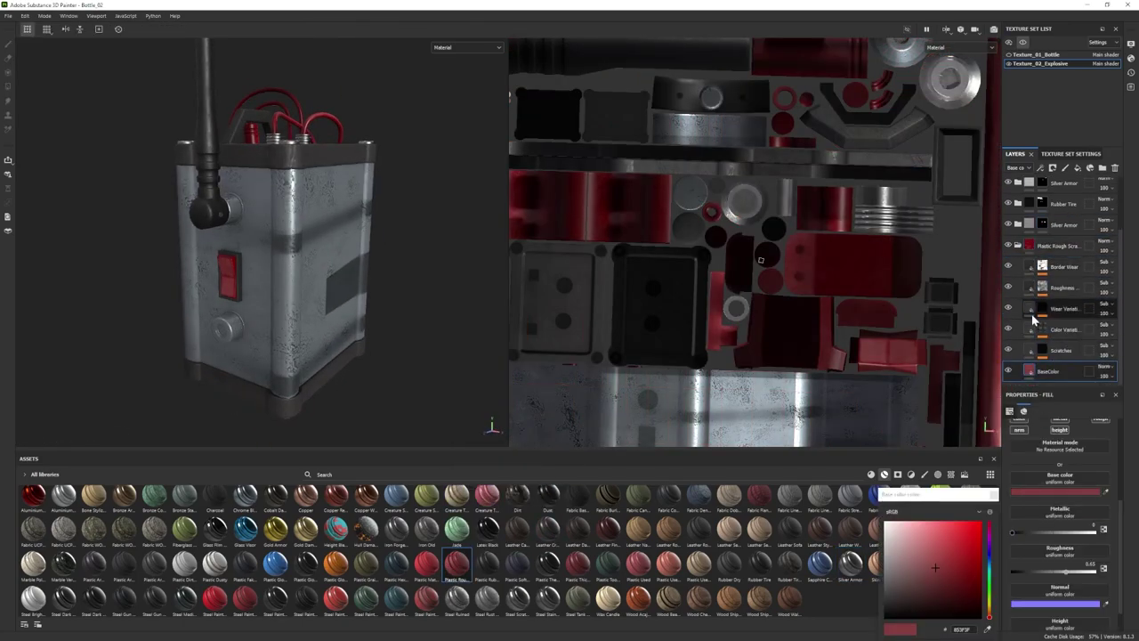
click(1008, 266)
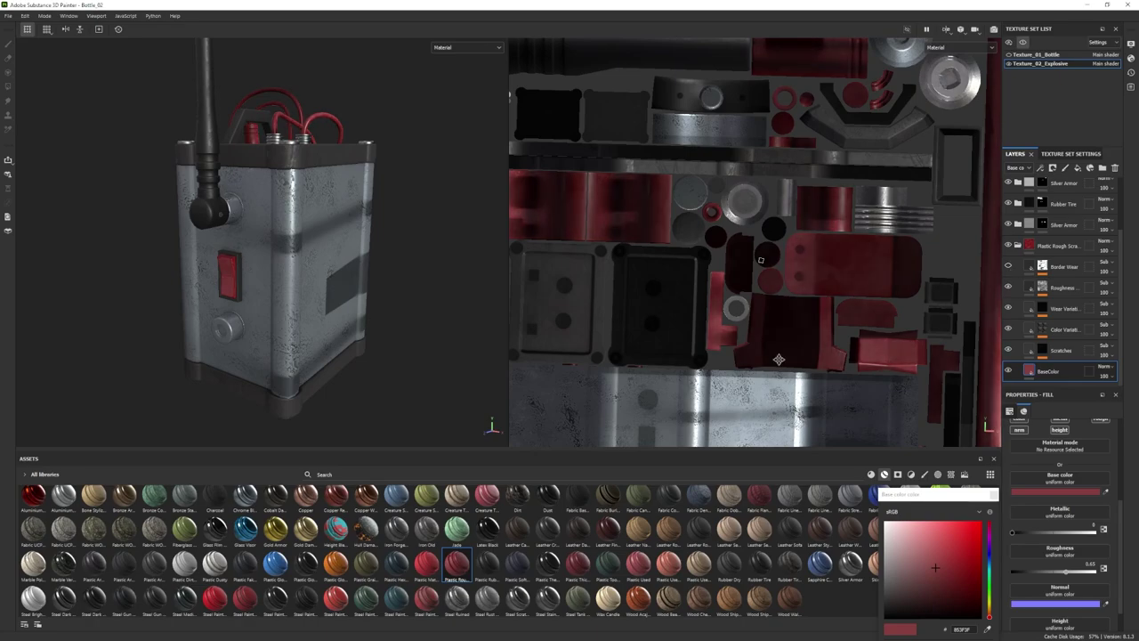
click(1042, 267)
click(1063, 284)
click(1052, 294)
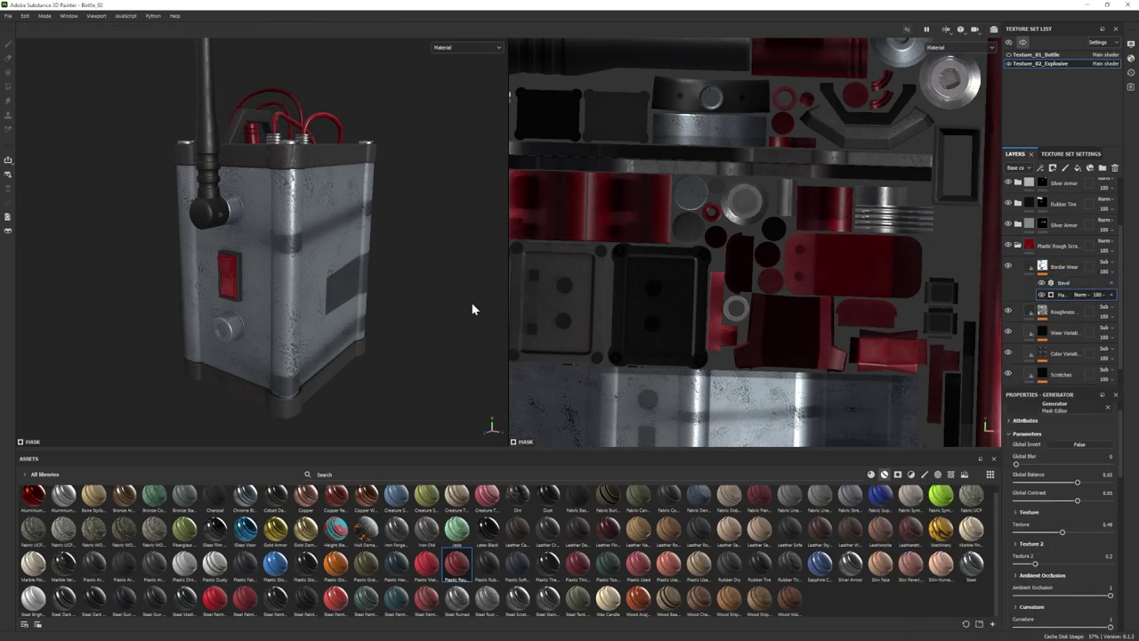
- Darken the red base color of the BaseColor layer inside the Plastic Rough Scratched folder
alt+drag(472, 307, 455, 298)
scroll(1056, 313, down, 1)
click(1056, 372)
click(1059, 519)
mouse_move(922, 557)
mouse_down()
mouse_move(899, 555)
mouse_move(937, 563)
mouse_move(923, 570)
mouse_up()
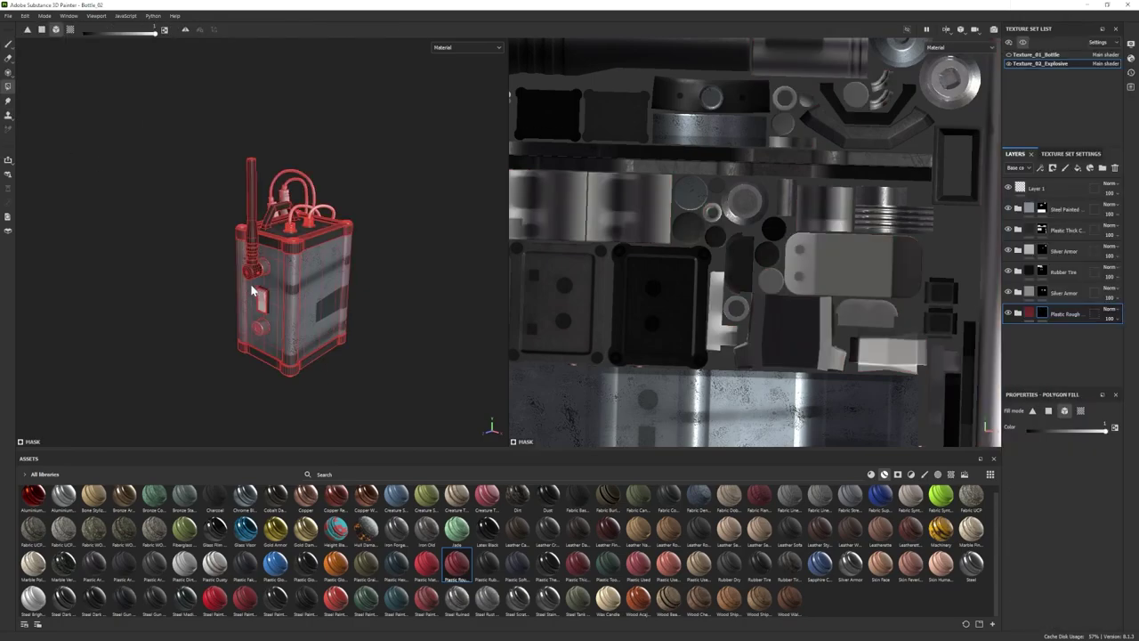
- Fill the rocker switch into the Plastic Rough Scratched folder's black mask
click(261, 299)
key(1)
alt+drag(332, 262, 376, 254)
alt+right_drag(356, 293, 381, 333)
alt+middle_drag(382, 332, 384, 260)
alt+drag(384, 260, 392, 272)
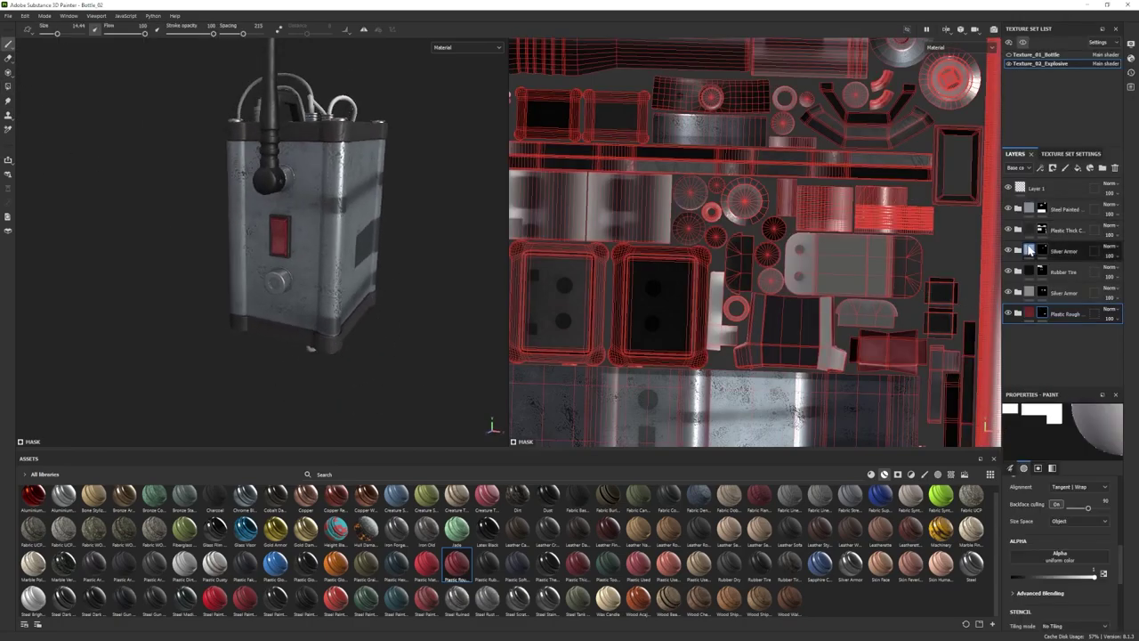
- Add the Steel Dark Stained smart material, move it just below Layer 1 and give it a black mask
drag(89, 603, 1045, 345)
drag(1062, 333, 1051, 200)
right_click(1051, 210)
click(1081, 233)
- Fill the UV chunk at the centre of the round socket below the switch into the Steel Dark Stained mask
key(4)
click(276, 286)
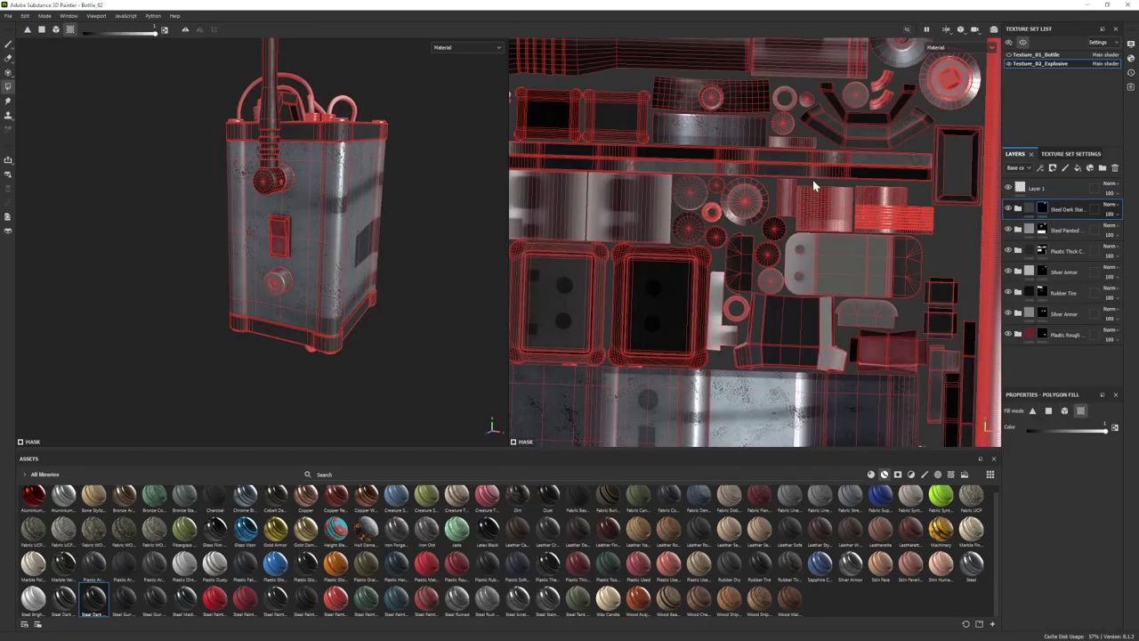
alt+middle_drag(813, 179, 677, 351)
alt+right_drag(676, 352, 775, 144)
alt+middle_drag(776, 144, 770, 209)
key(4)
click(8, 44)
mouse_move(356, 236)
alt+mouse_down()
mouse_move(219, 314)
mouse_move(233, 287)
alt+mouse_up()
alt+middle_drag(233, 286, 200, 230)
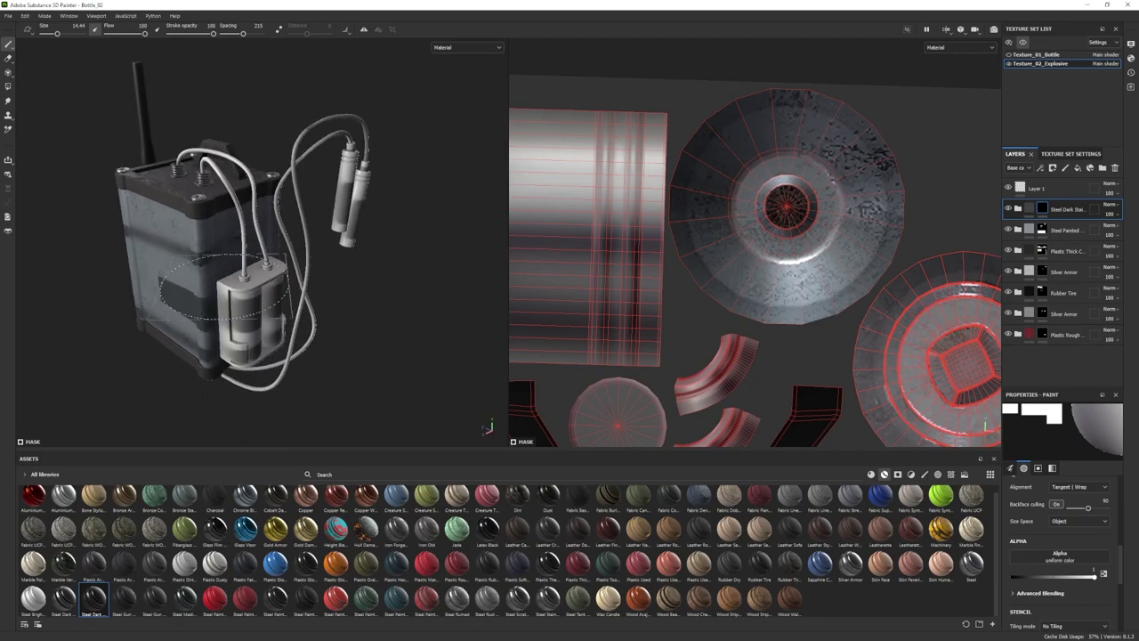
alt+drag(200, 230, 197, 218)
- Add Silver Armor at the bottom of the stack with a black mask and fill the two cylinders at the cable ends into it
drag(851, 564, 1046, 352)
alt+drag(333, 274, 267, 263)
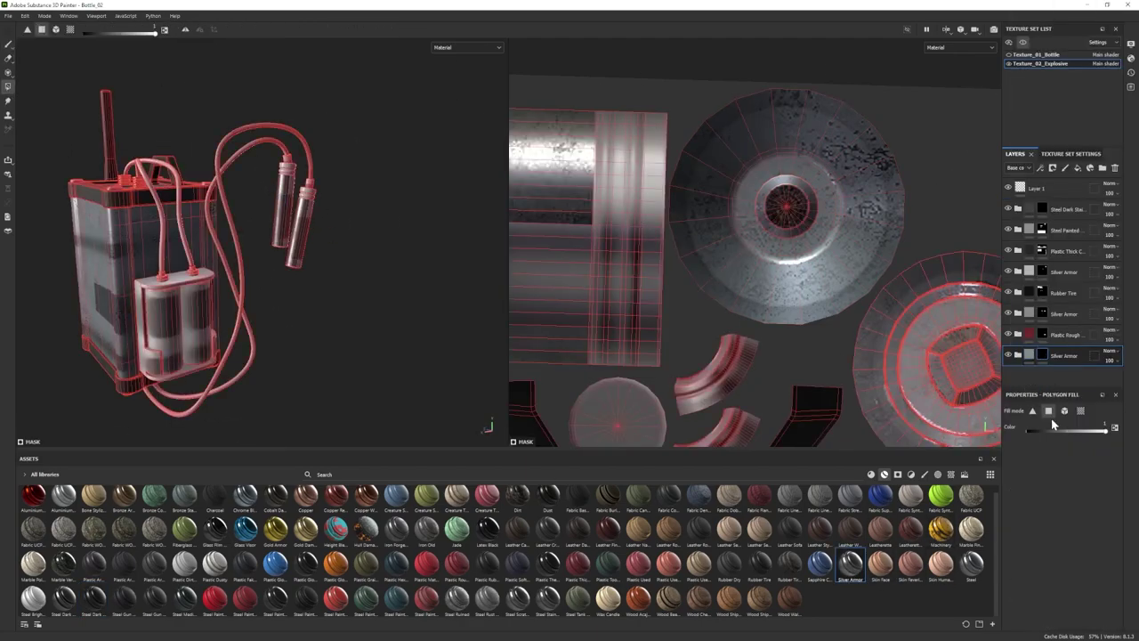
click(1064, 411)
click(285, 223)
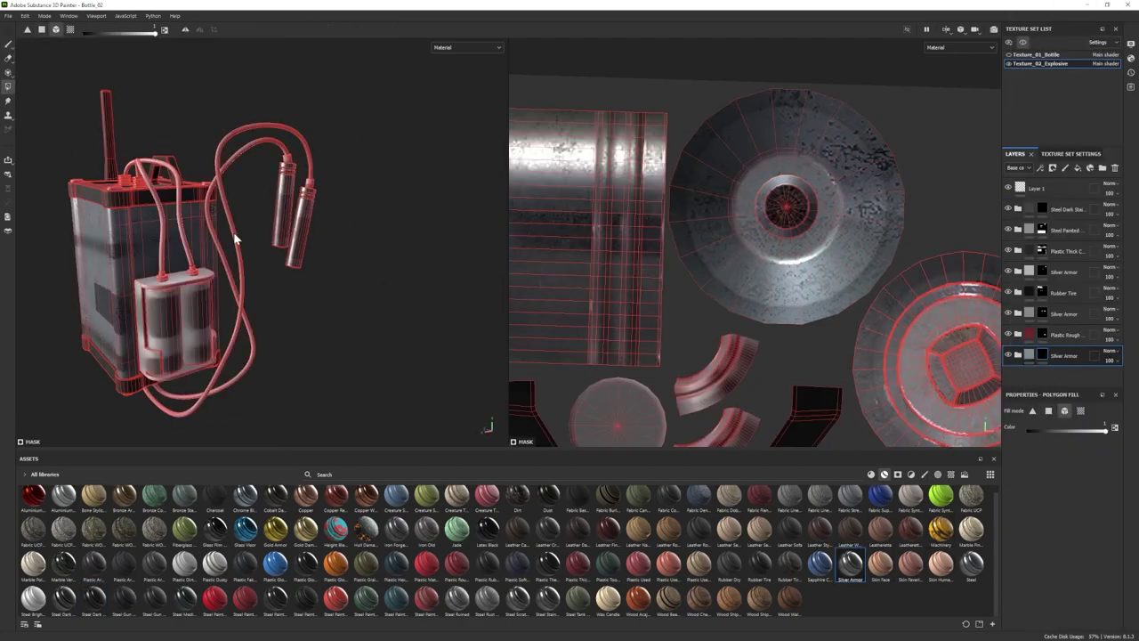
click(8, 43)
alt+middle_drag(187, 266, 254, 229)
alt+right_drag(254, 230, 280, 233)
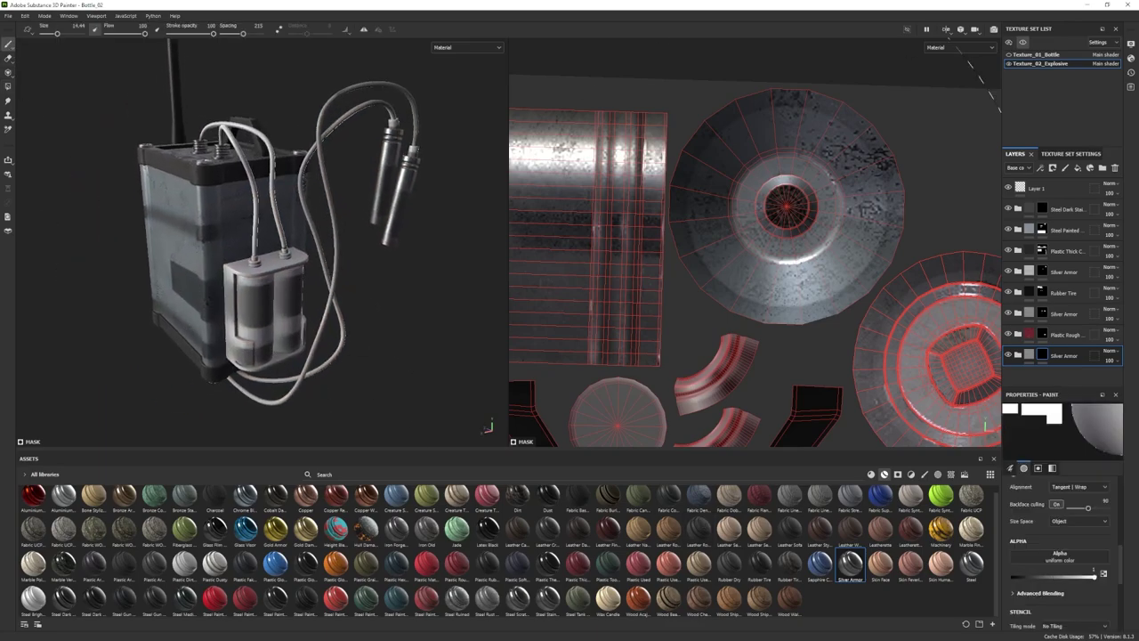
- Try the Plastic Grainy Soft smart material at the bottom of the stack with its Dirt layer hidden
drag(366, 566, 1053, 372)
alt+drag(347, 312, 391, 342)
alt+right_drag(391, 343, 392, 374)
click(1018, 377)
scroll(1032, 342, down, 3)
click(1009, 312)
alt+drag(355, 312, 378, 307)
mouse_move(378, 307)
alt+right_down()
mouse_move(343, 298)
mouse_move(374, 307)
alt+right_up()
- Set the base color of the Base layer inside Plastic Grainy Soft to dark grey 292928
click(1057, 374)
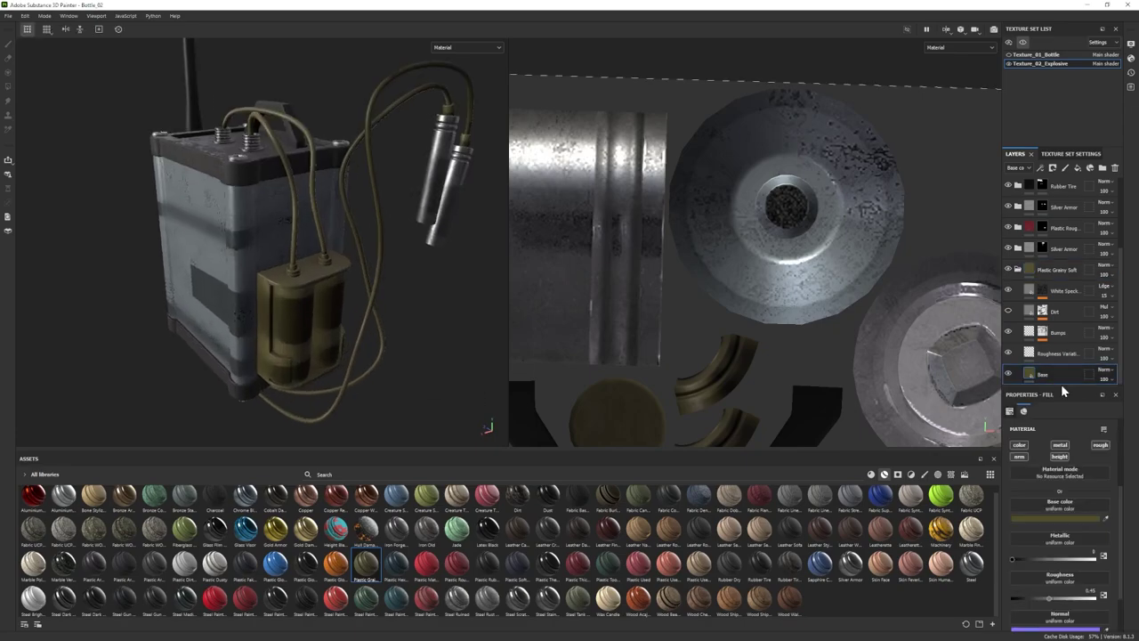
click(1041, 519)
click(887, 601)
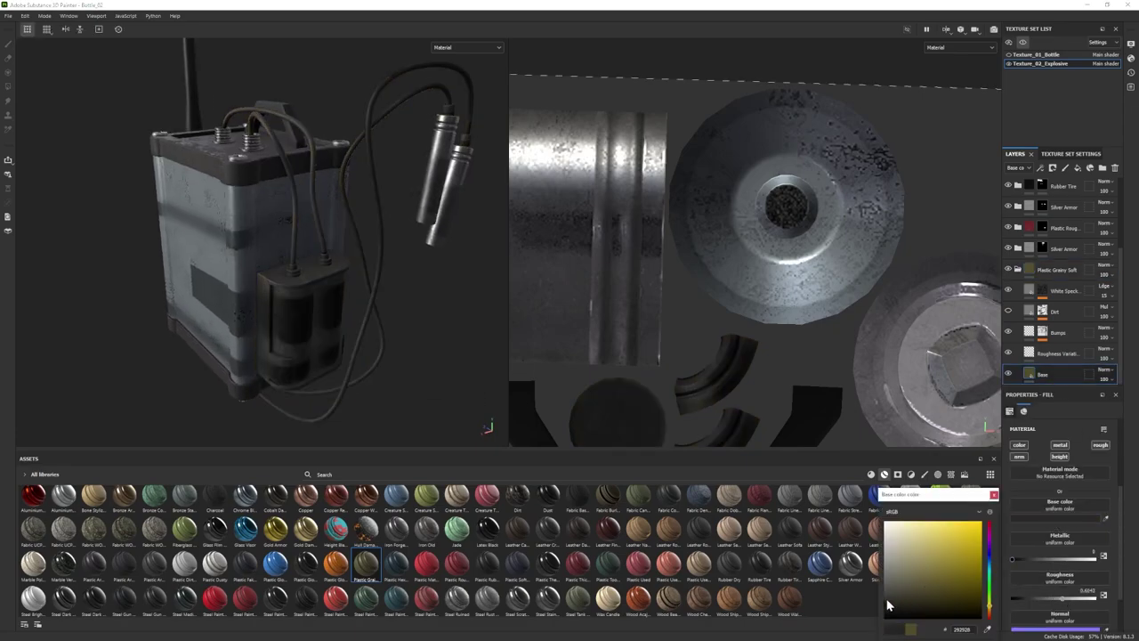
alt+drag(383, 267, 369, 277)
alt+right_drag(369, 277, 342, 271)
- Delete the Plastic Grainy Soft folder, restore it, and hide its White Specks layer
click(1058, 269)
click(1114, 167)
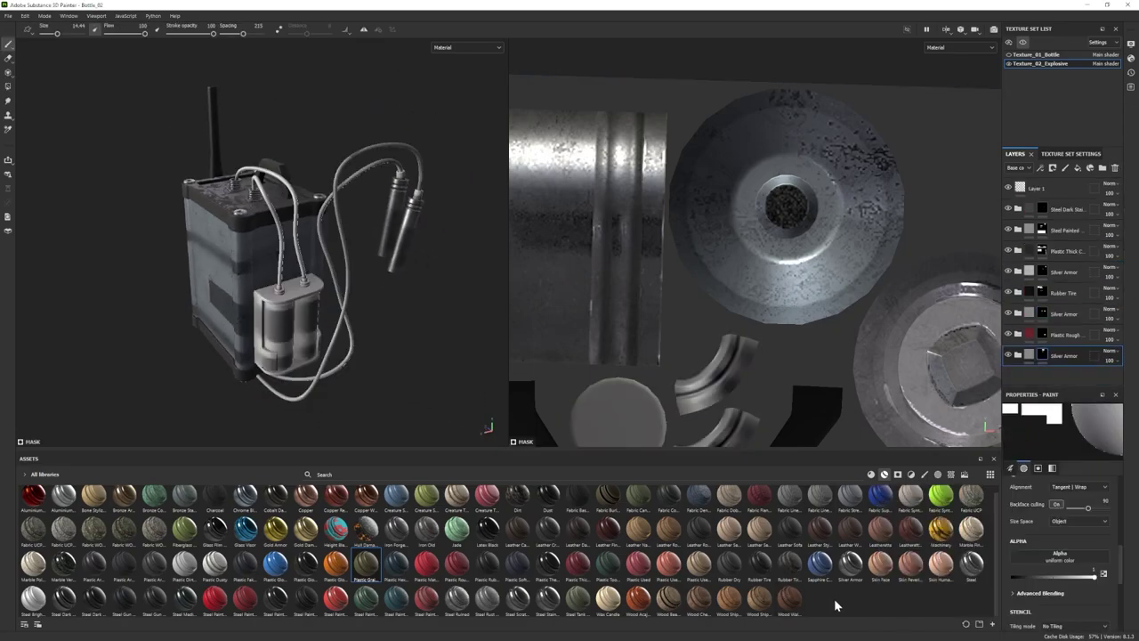
key(ctrl+z)
scroll(1049, 357, down, 1)
scroll(362, 396, up, 3)
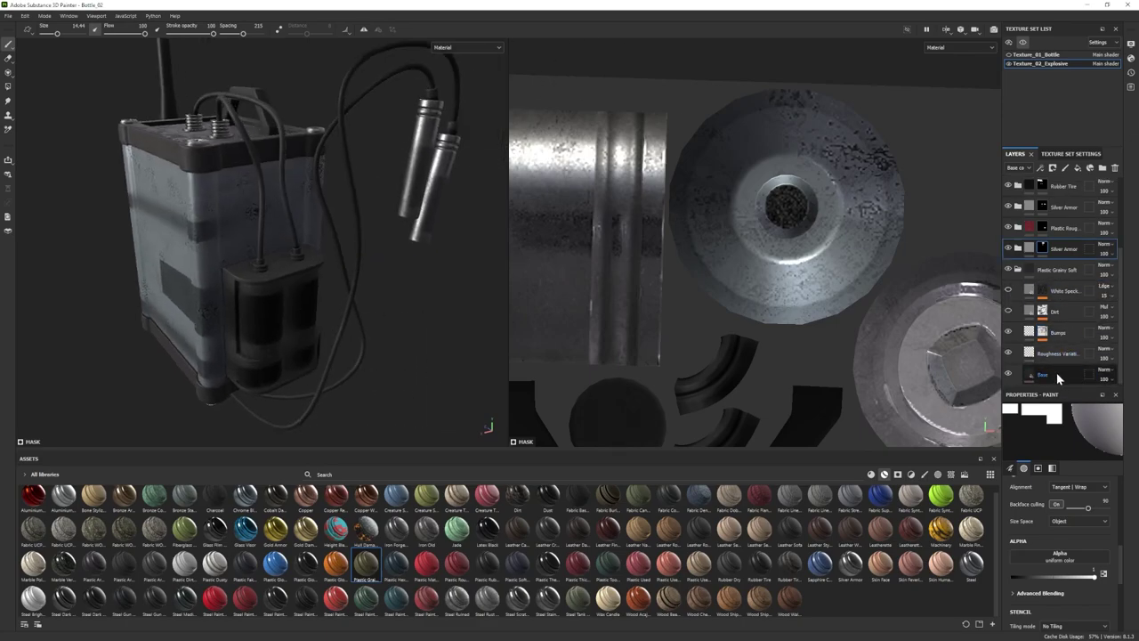
- Hide the Roughness Variation layer inside Plastic Grainy Soft and lower the tiling of its Bumps layer
click(1057, 333)
scroll(1076, 513, up, 1)
scroll(311, 310, up, 4)
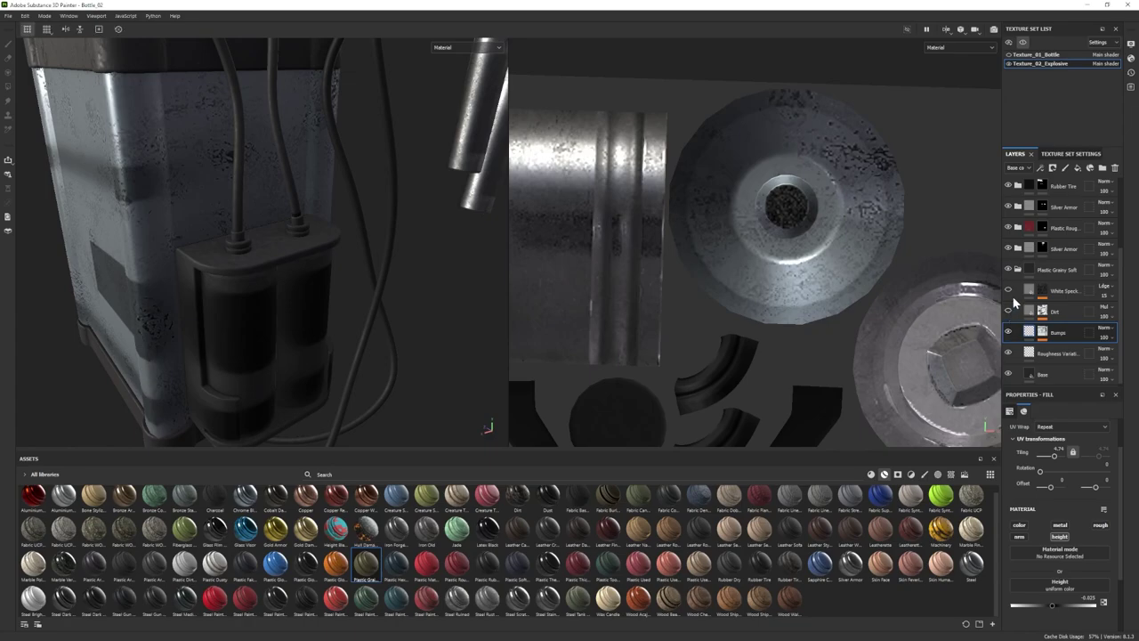
click(1008, 352)
drag(1055, 456, 1052, 457)
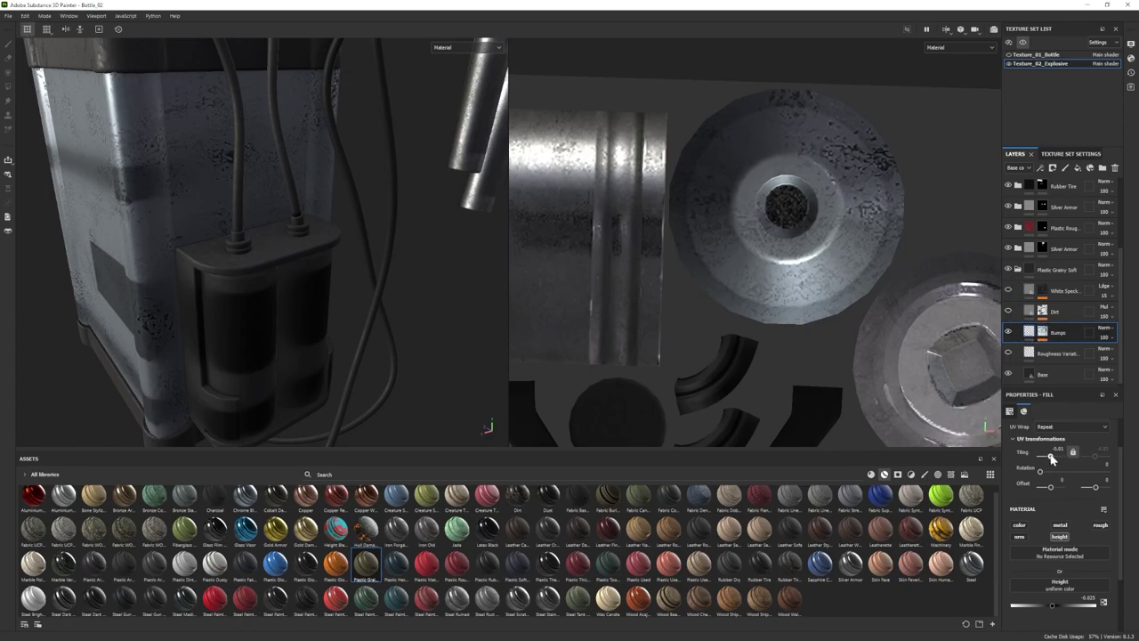
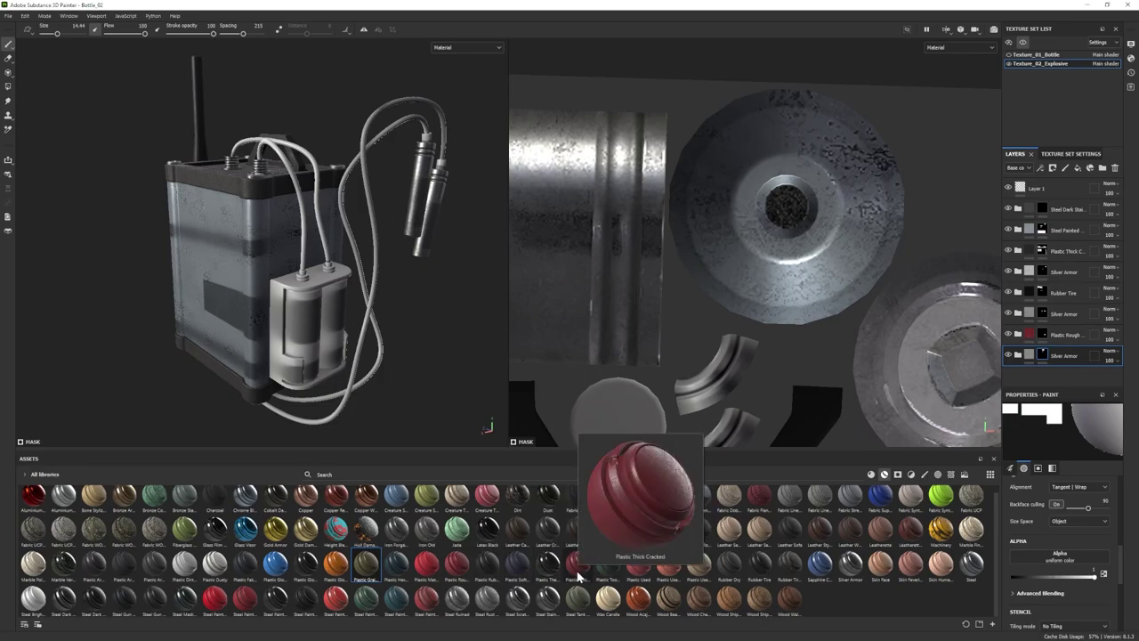
- Add the Plastic Used Soft smart material at the bottom of the stack and hide its Soft Dirt layer
drag(701, 568, 1039, 377)
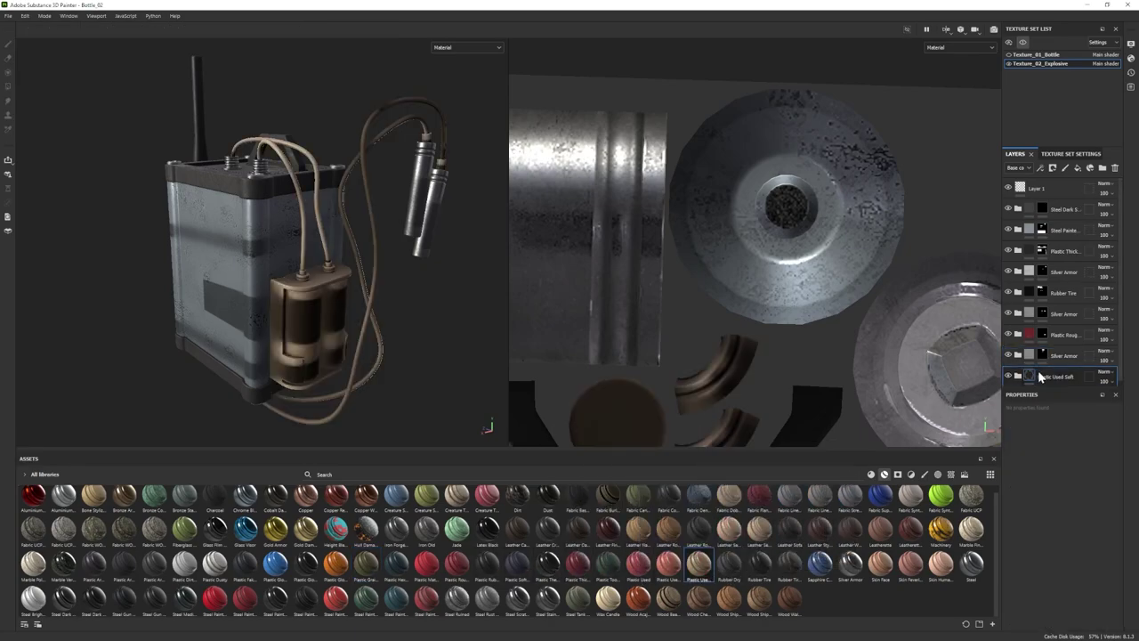
click(1017, 376)
scroll(1026, 307, down, 4)
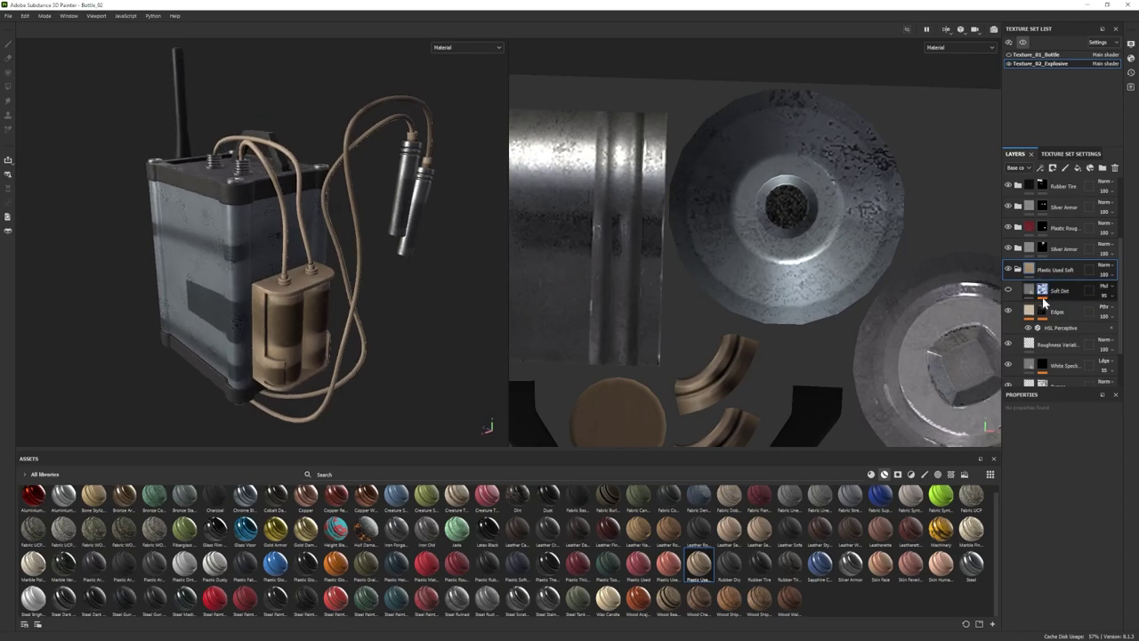
- Set the Base layer's base color inside Plastic Used Soft to 1A1A1A and hide the White Specks layer
click(1056, 598)
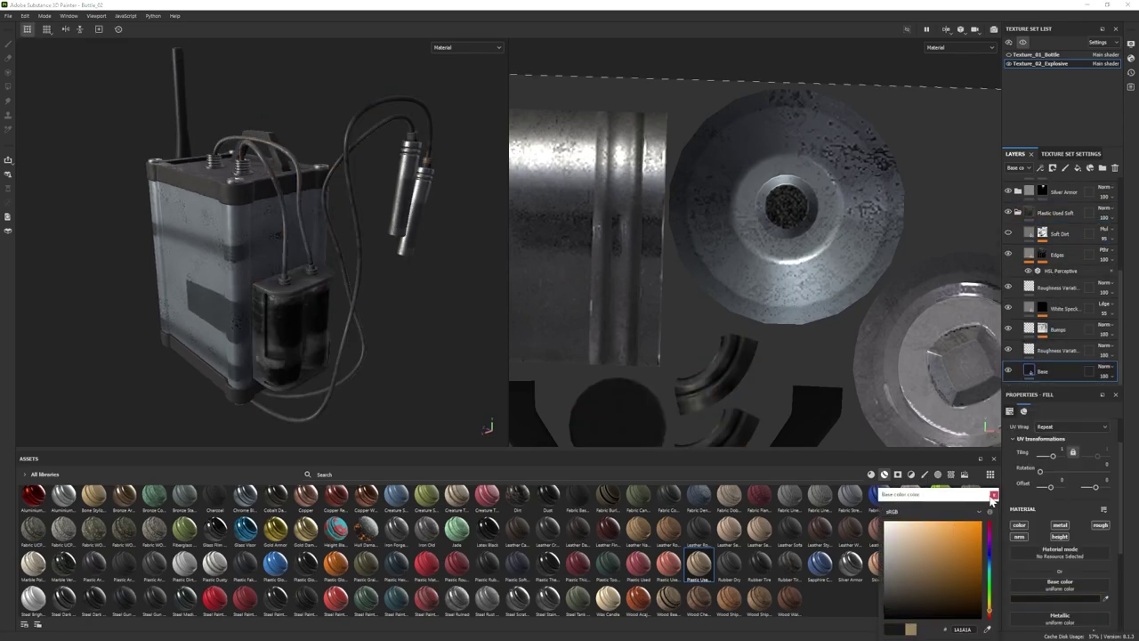
click(994, 494)
click(1030, 308)
click(1009, 307)
- Set the Global Balance of the Curvature generator on the Edges mask to 0.35
click(1029, 255)
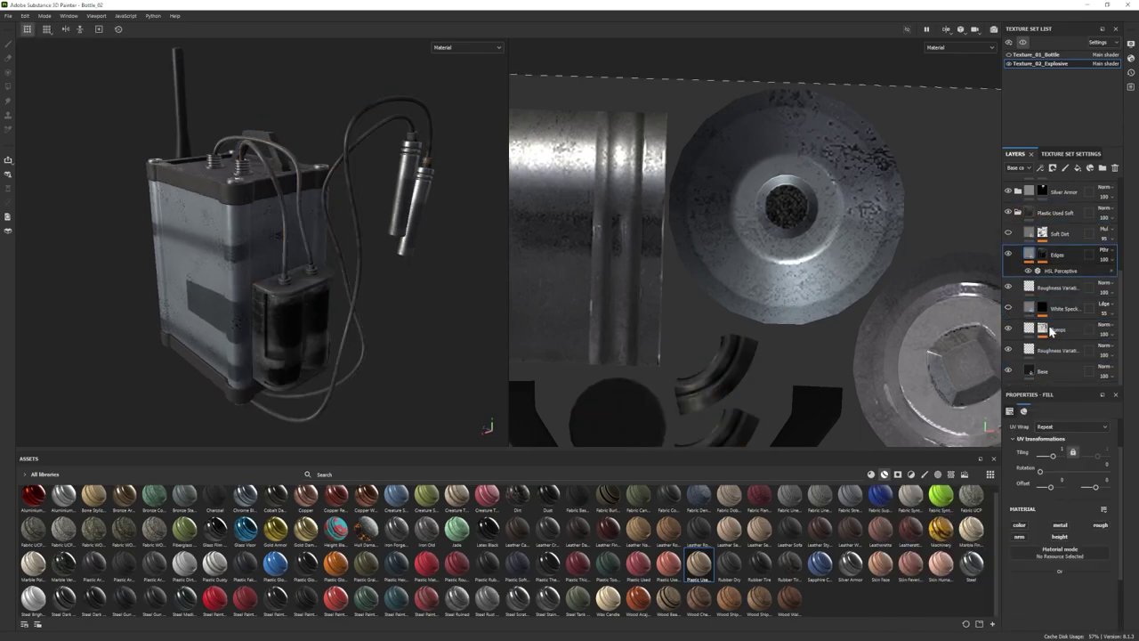
click(1066, 271)
click(1042, 256)
click(1065, 271)
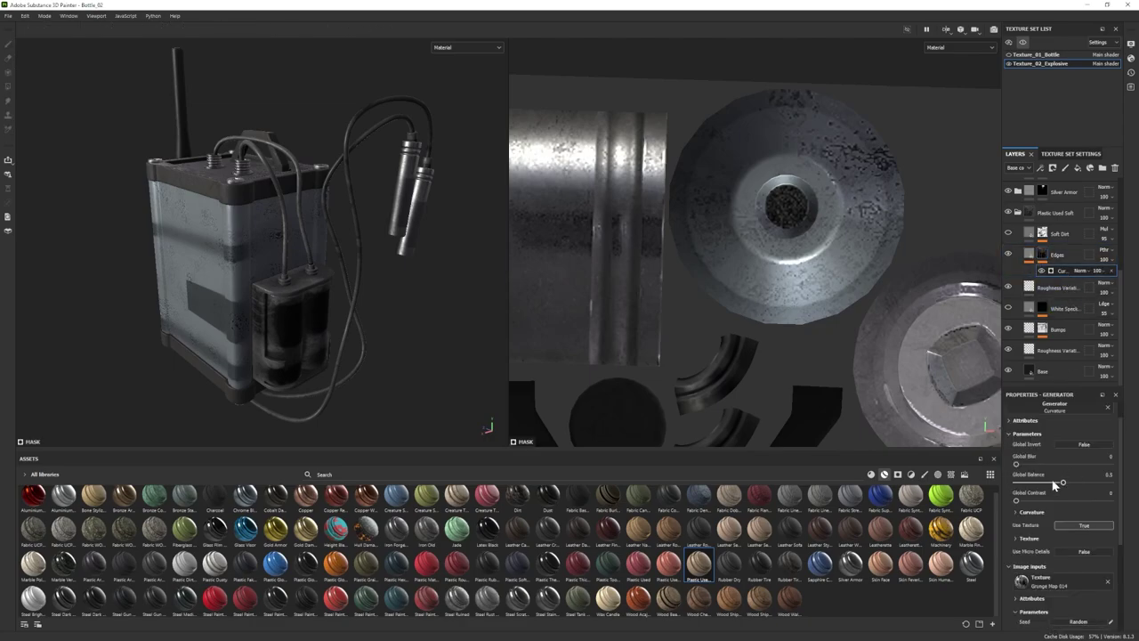
drag(1056, 482, 1053, 482)
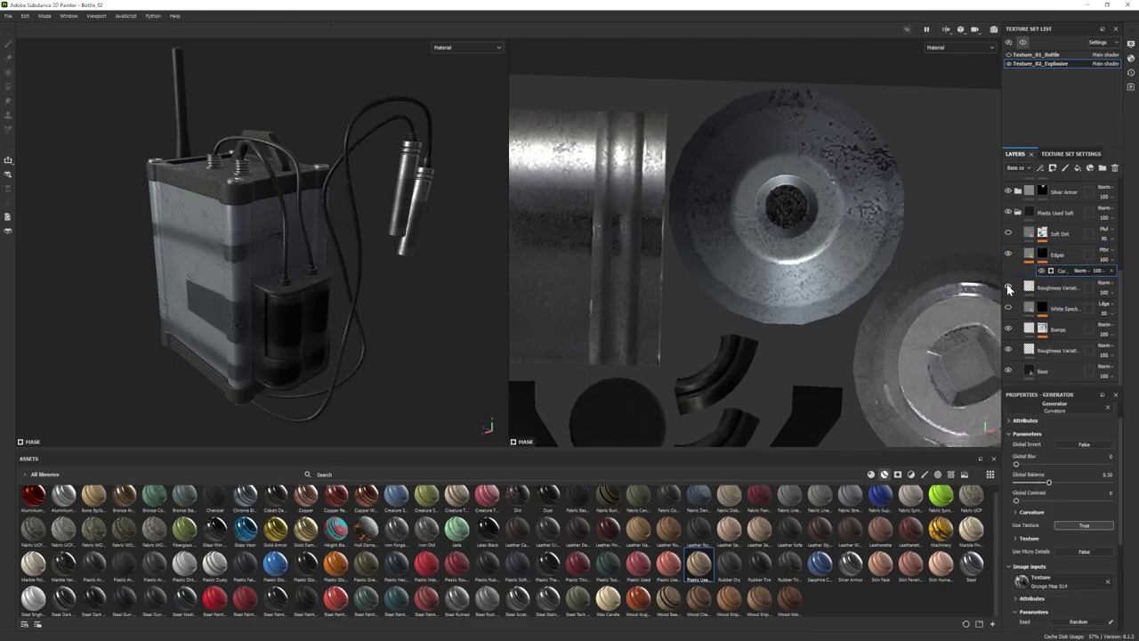
alt+drag(360, 356, 372, 307)
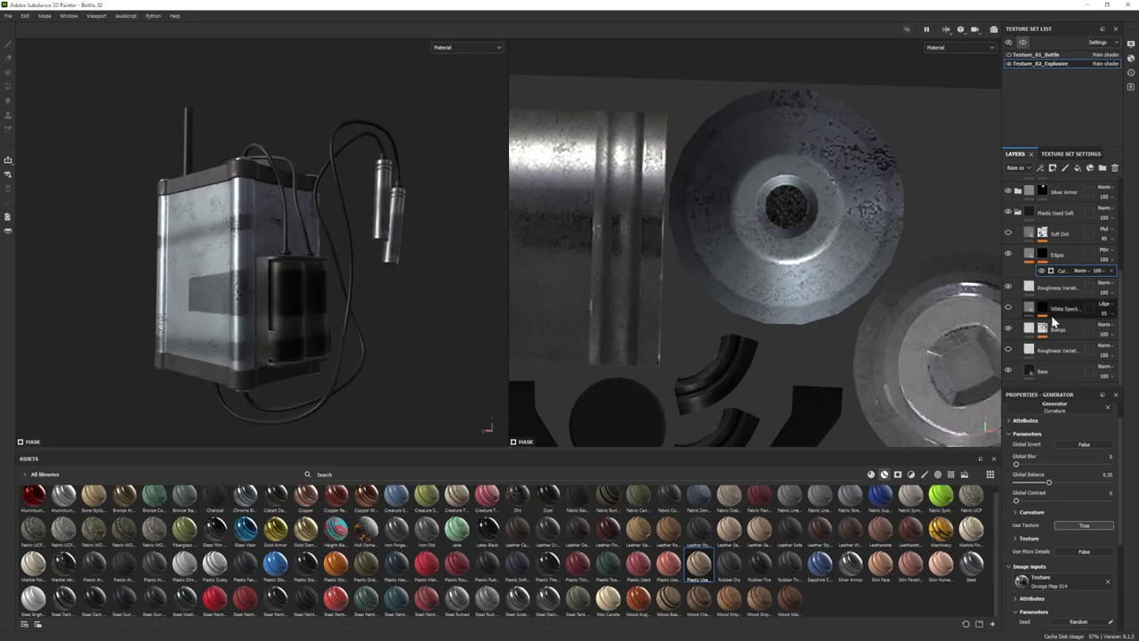
- Adjust the tiling of the Cells 1 fill in the Bumps mask and show the lower Roughness Variation layer
click(1030, 329)
click(1042, 329)
click(1063, 345)
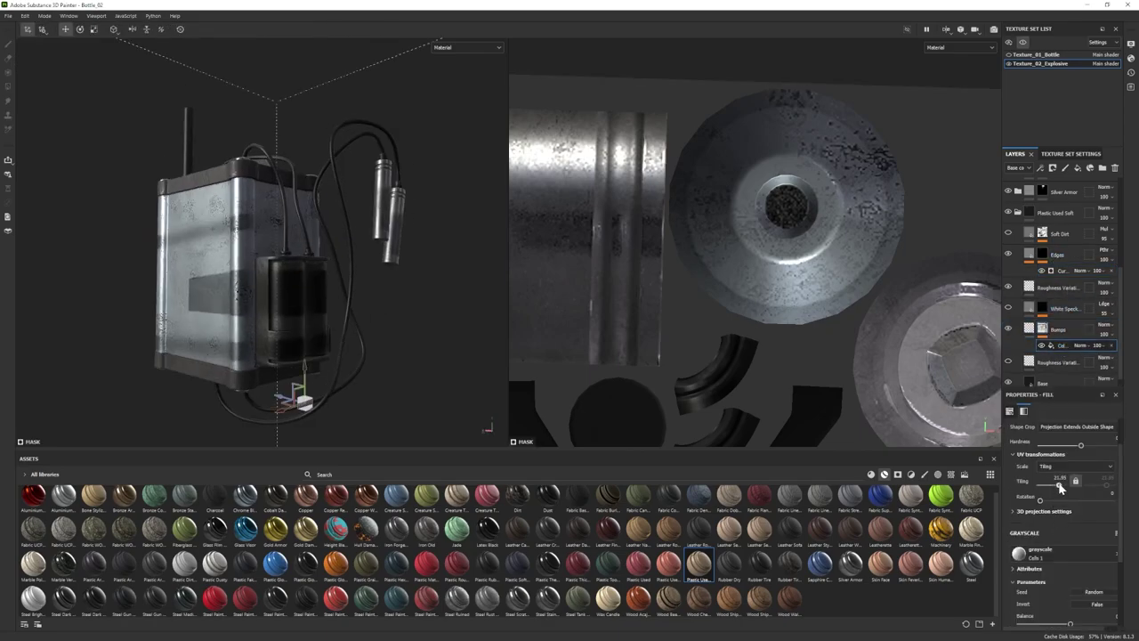
drag(1059, 487, 1060, 487)
mouse_move(392, 299)
alt+mouse_down()
mouse_move(425, 303)
mouse_move(343, 329)
mouse_move(396, 303)
alt+mouse_up()
scroll(425, 302, up, 2)
scroll(392, 307, down, 2)
scroll(1078, 330, down, 1)
click(1052, 351)
click(1008, 350)
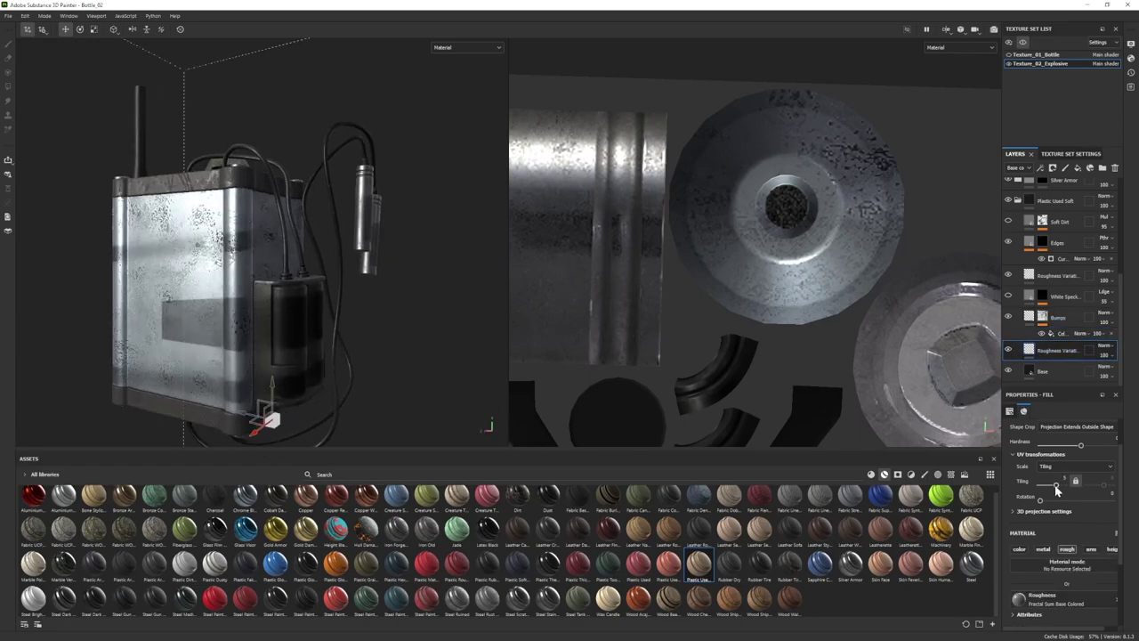
- Add a black mask to the Plastic Used Soft folder and fill the battery housing into it
right_click(1060, 260)
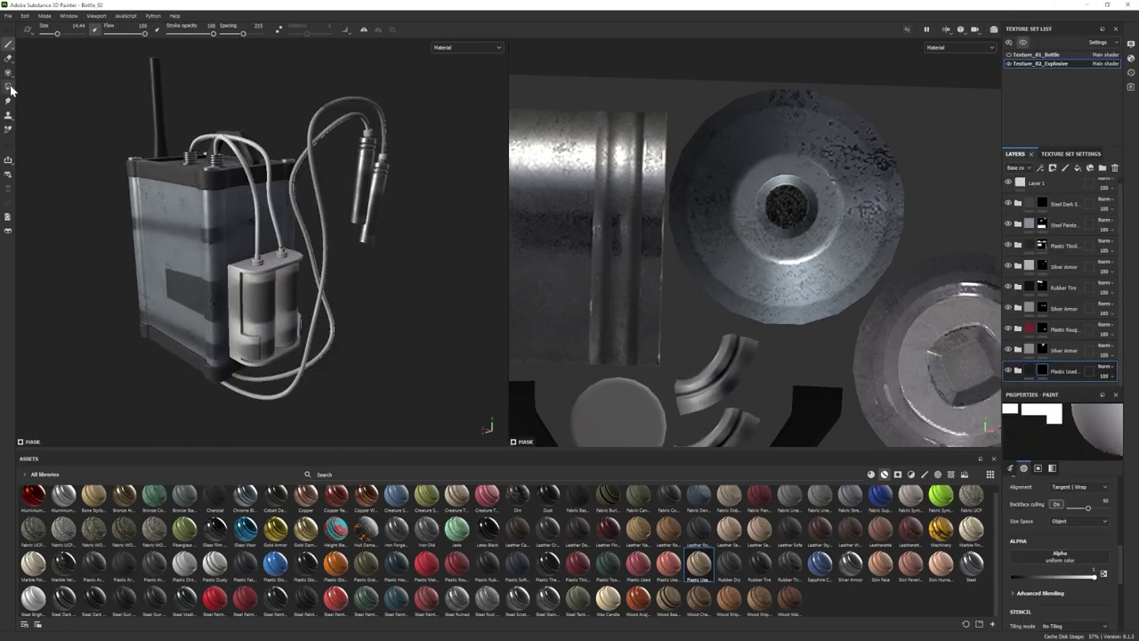
click(9, 87)
click(254, 274)
alt+drag(185, 294, 206, 300)
key(1)
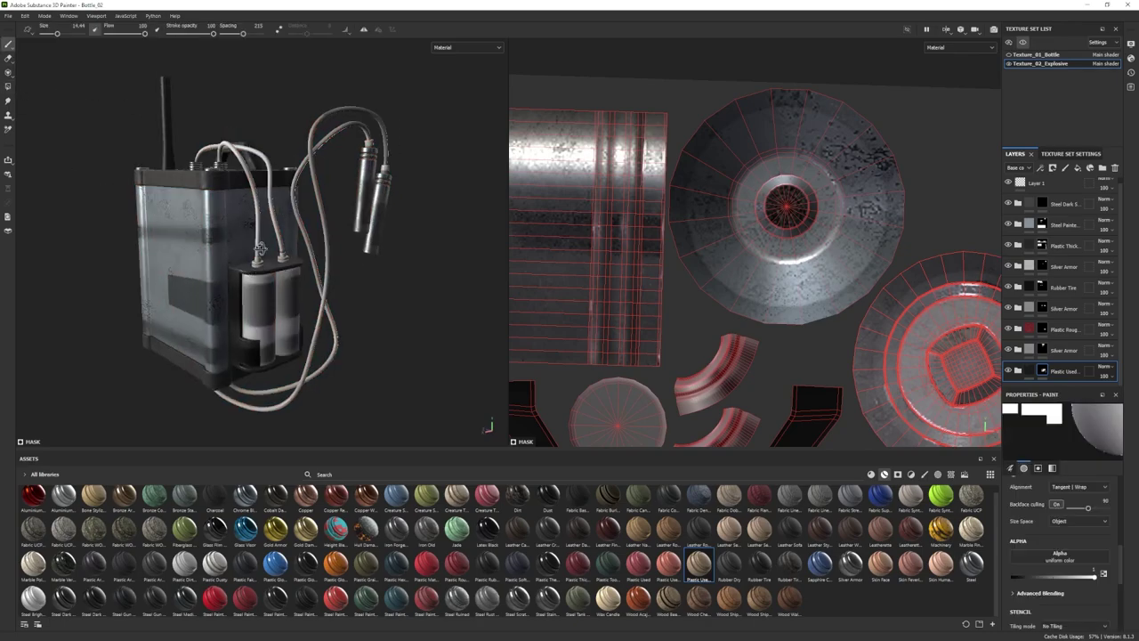
- Change the Base layer's base color inside the Plastic Used Soft folder to a slightly lighter dark gray
scroll(248, 287, down, 2)
alt+right_drag(248, 286, 342, 307)
click(1019, 372)
scroll(1020, 374, down, 5)
click(1034, 372)
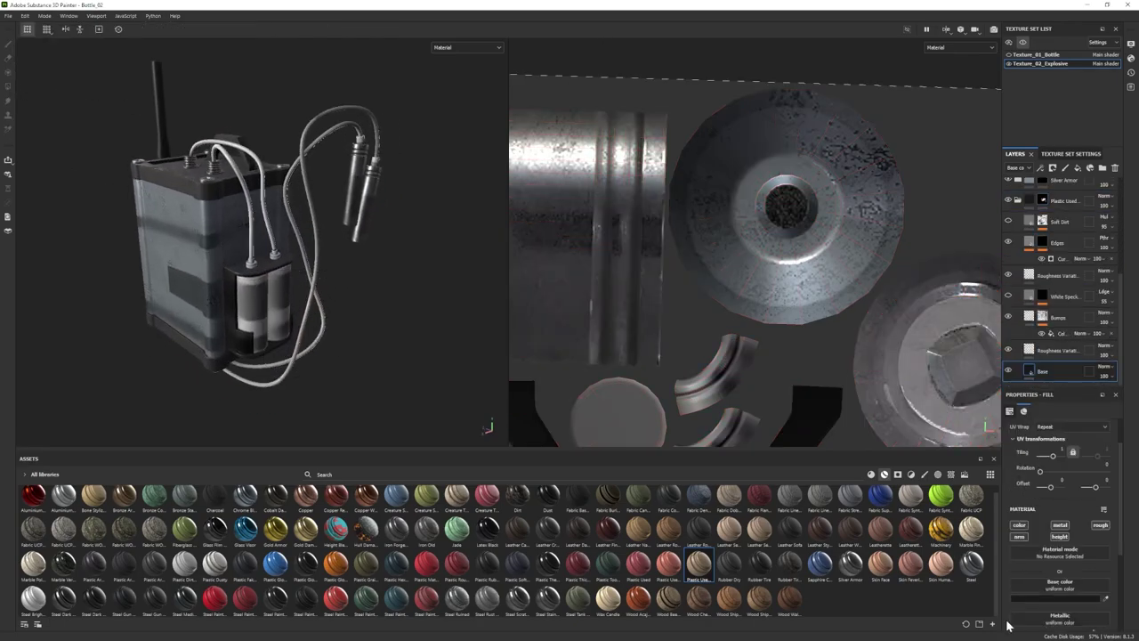
click(1030, 599)
drag(874, 602, 869, 607)
click(996, 502)
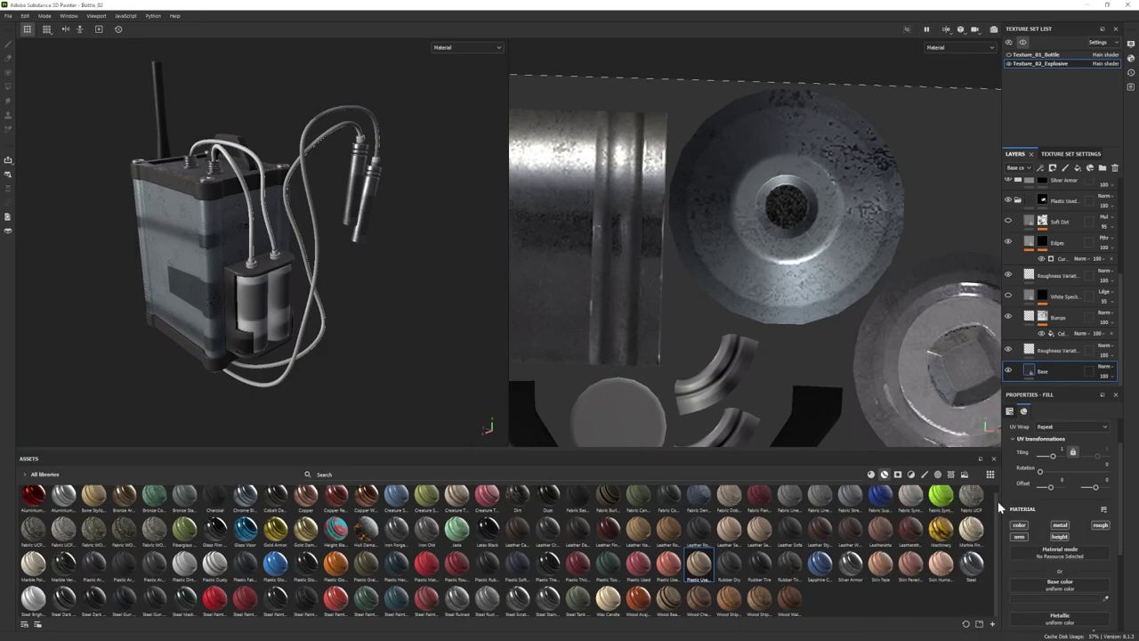
alt+right_drag(374, 161, 436, 169)
alt+drag(436, 169, 419, 173)
click(1037, 599)
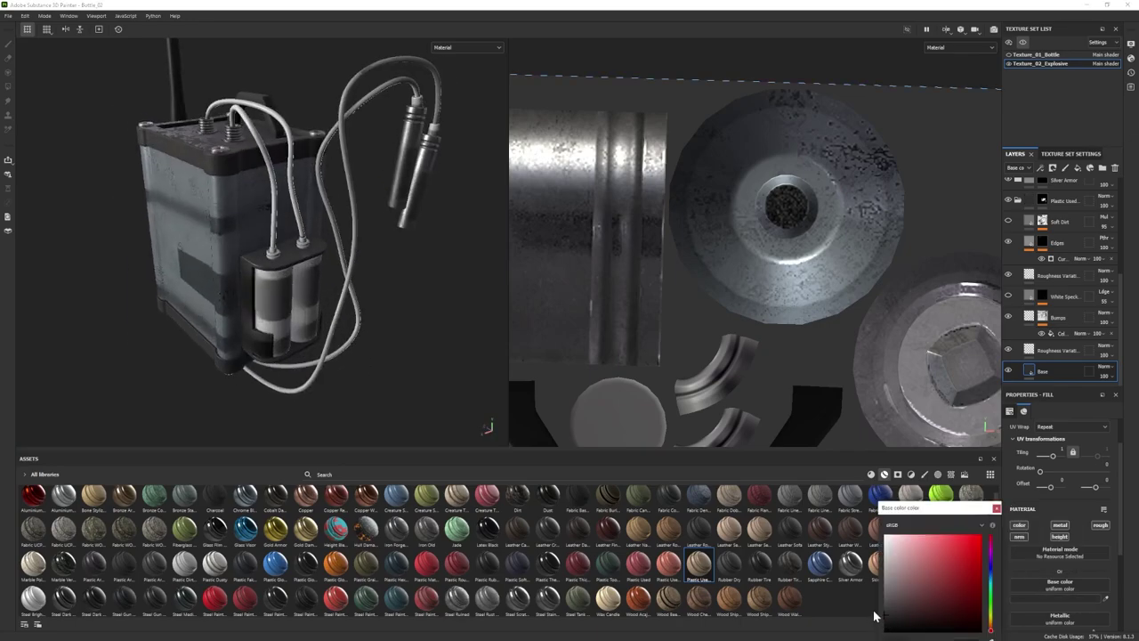
click(996, 508)
alt+drag(328, 305, 290, 298)
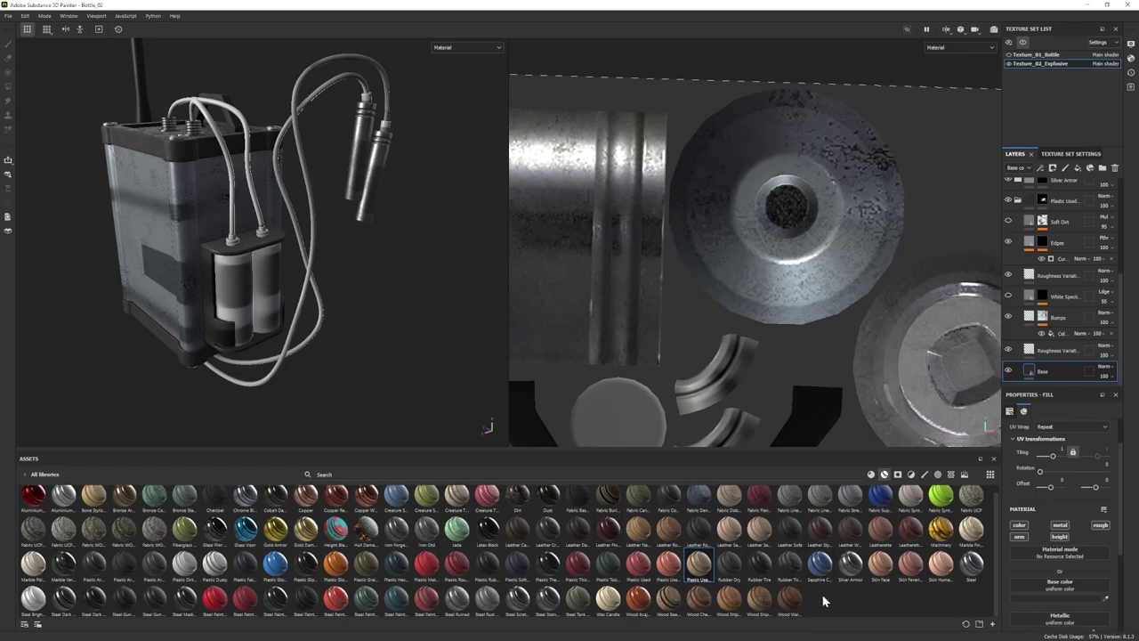
- Add the Plastic Used Shiny smart material below Plastic Used Soft and show all texture sets on the model
drag(670, 563, 1063, 394)
scroll(1032, 307, up, 4)
scroll(1075, 350, down, 4)
key(Delete)
scroll(1041, 328, up, 4)
alt+drag(356, 307, 365, 276)
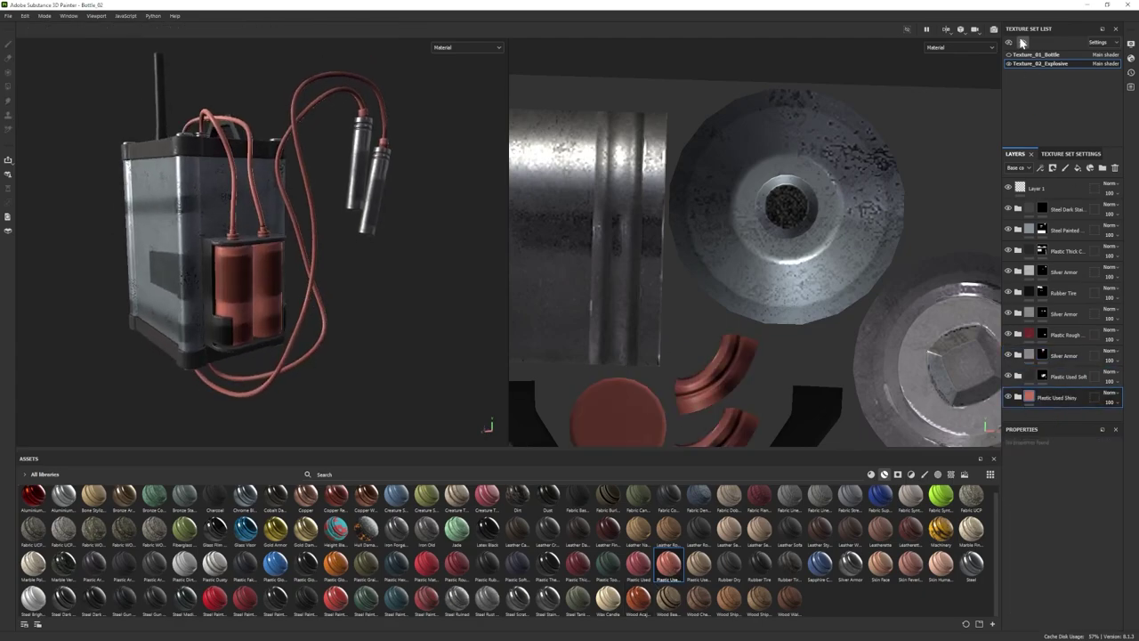
click(1022, 42)
- Set the base color of the Base Plastic layer inside Plastic Used Shiny to a light blue
click(1018, 397)
scroll(1048, 391, down, 3)
click(1050, 394)
scroll(1045, 569, down, 3)
click(1043, 581)
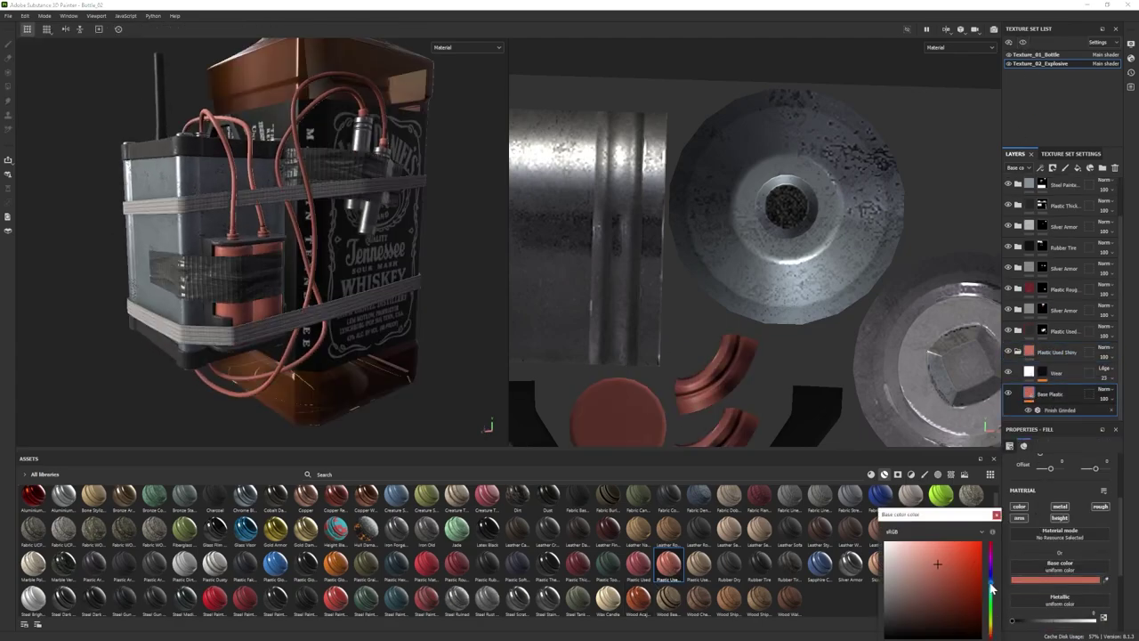
drag(992, 589, 992, 581)
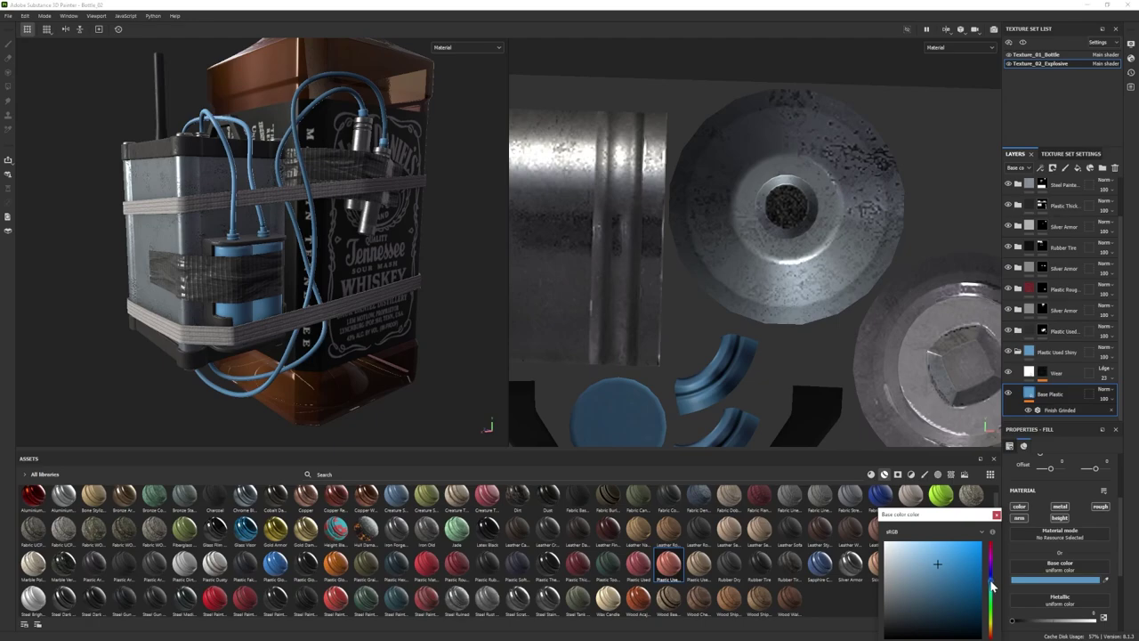
click(991, 581)
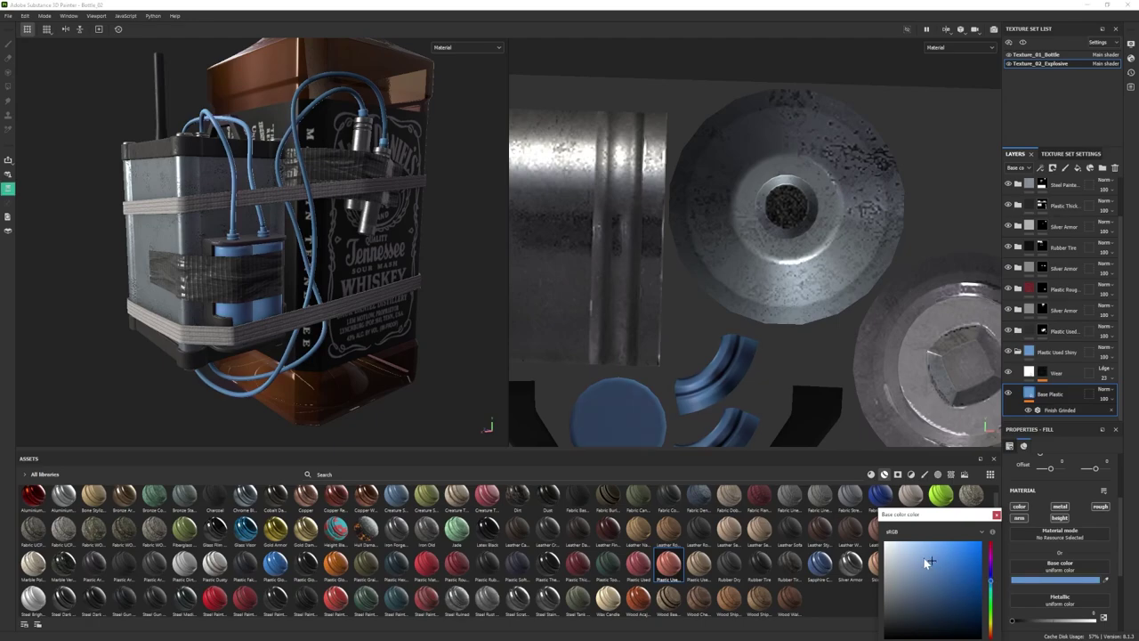
drag(915, 556, 932, 558)
scroll(313, 290, down, 3)
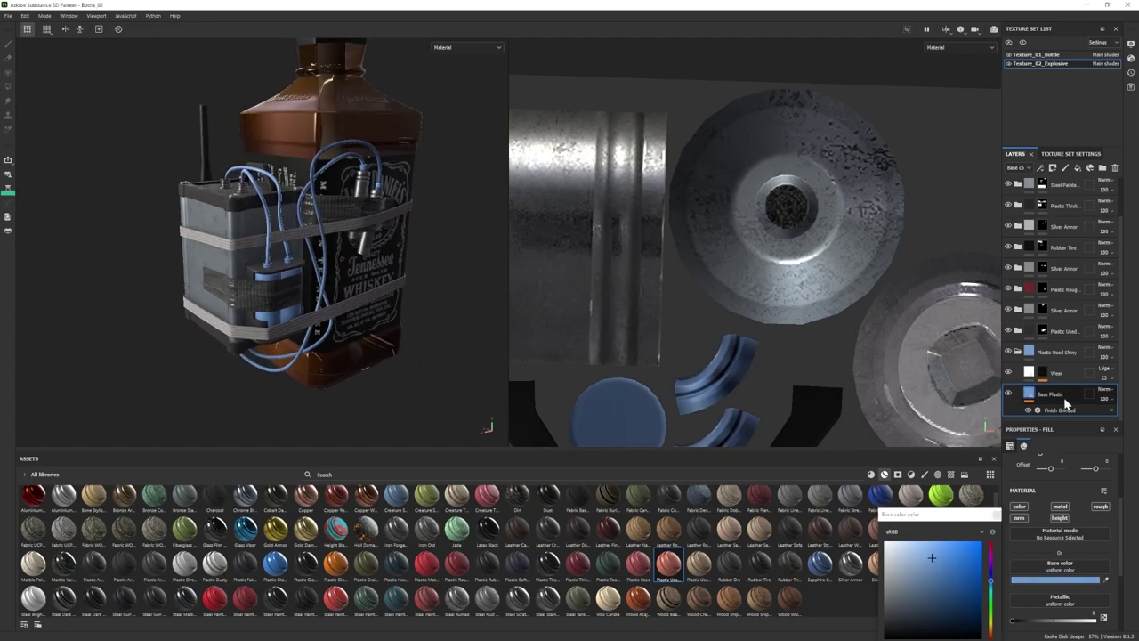
- Add a black mask to the Plastic Used Shiny folder and fill the batteries into it
right_click(1062, 354)
click(1067, 18)
key(ctrl+z)
right_click(1058, 356)
click(1062, 19)
key(4)
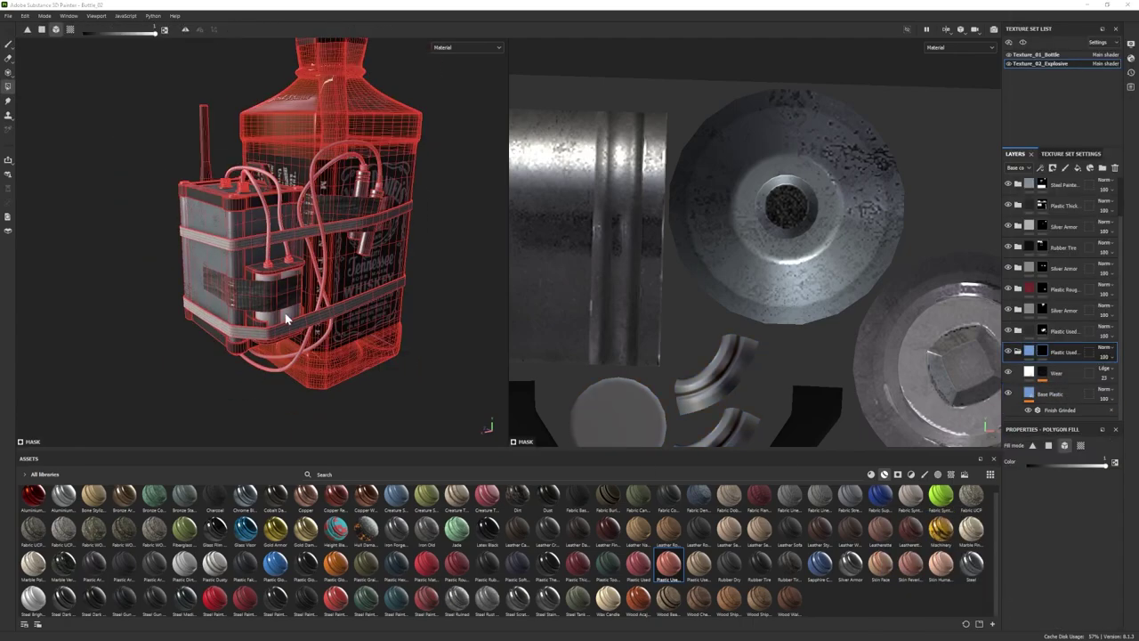
click(285, 318)
click(8, 44)
- Add the Steel Dark Aged smart material above Plastic Used Shiny with a black mask, and fill the small curved parts into it
mouse_move(276, 285)
alt+mouse_down()
mouse_move(209, 300)
mouse_move(266, 293)
alt+mouse_up()
scroll(267, 293, up, 3)
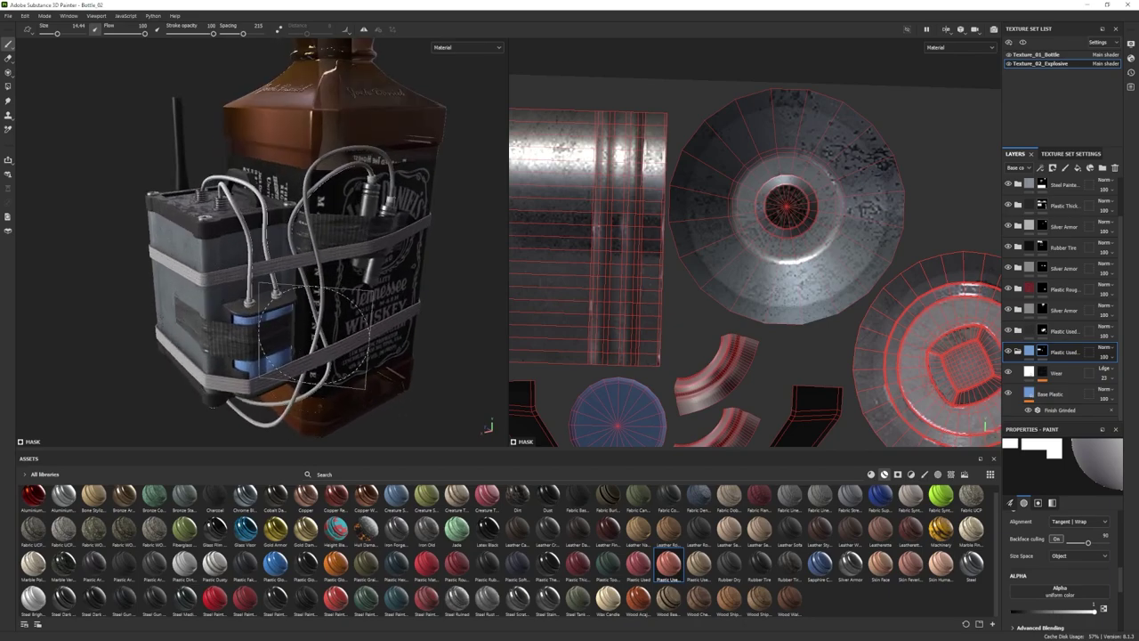
mouse_move(63, 598)
mouse_down()
mouse_move(1029, 388)
mouse_move(1034, 345)
mouse_up()
right_click(1043, 355)
click(1059, 19)
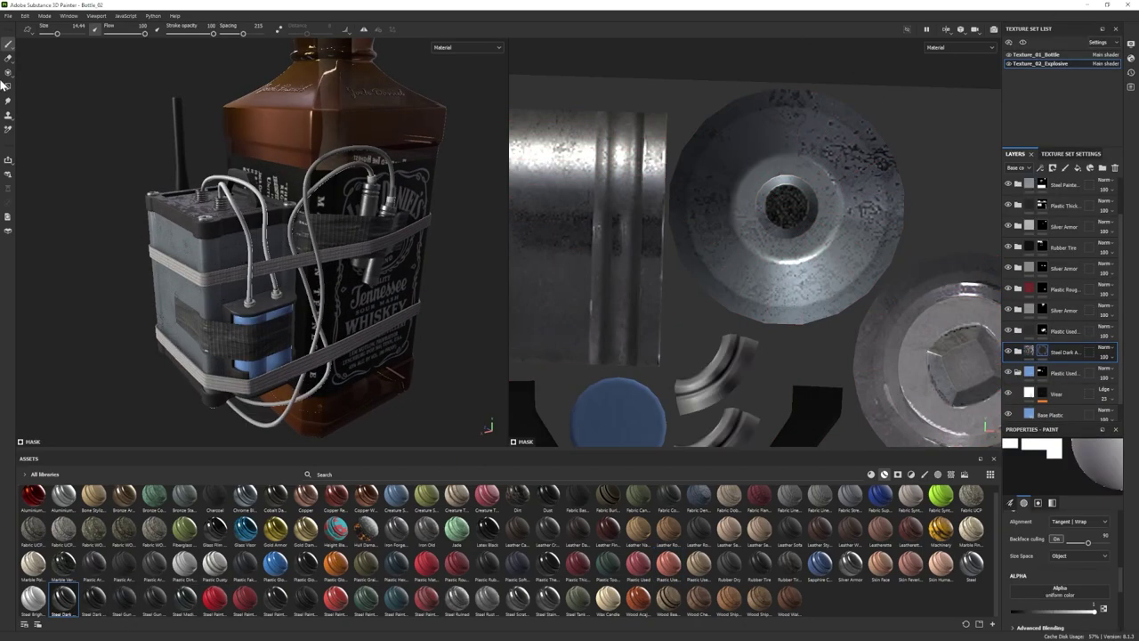
click(7, 86)
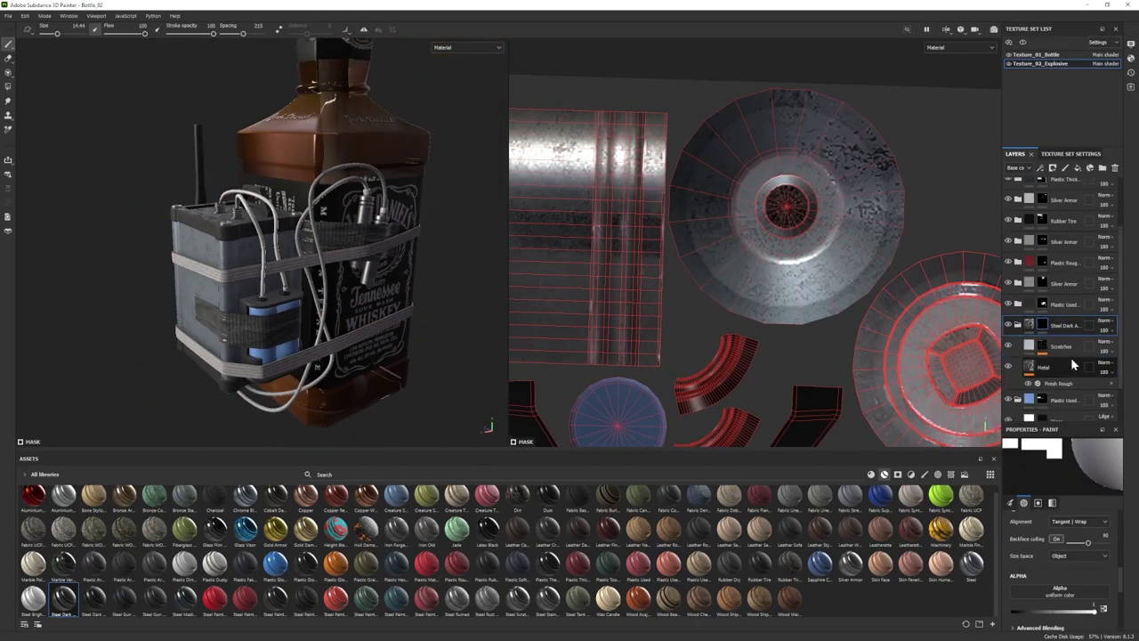
- Adjust the Luminosity of the Metal layer inside the Steel Dark Aged folder
scroll(1055, 601, down, 3)
click(1081, 608)
alt+drag(267, 298, 341, 338)
alt+middle_drag(335, 333, 327, 317)
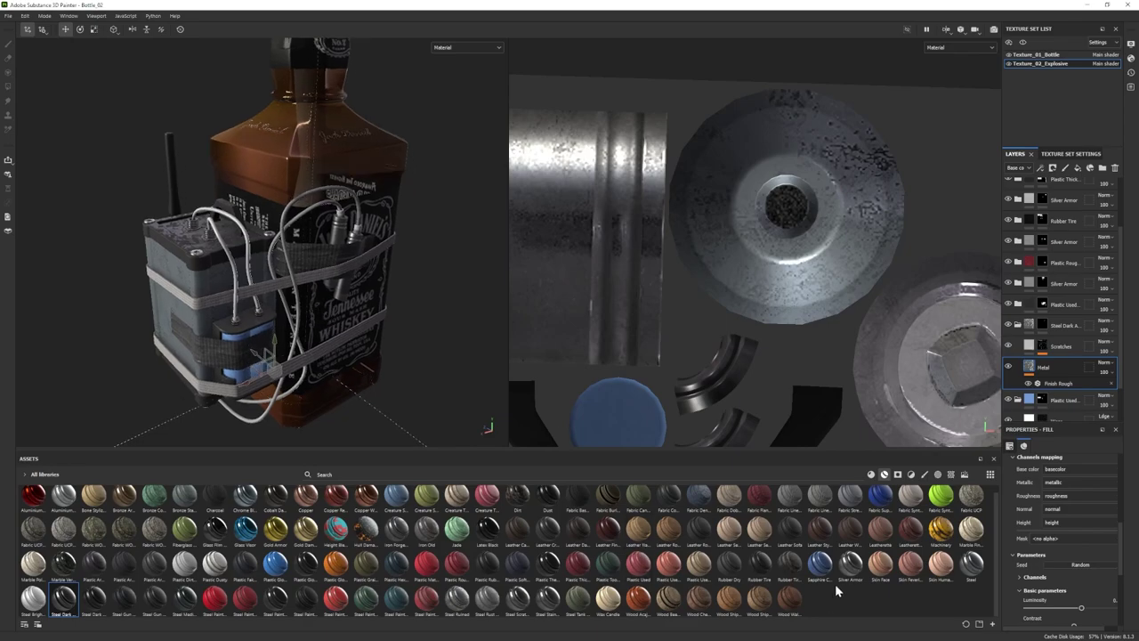
- Add the Rubber Tire smart material below Layer 1, give it a black mask and activate Polygon Fill
scroll(1039, 283, up, 3)
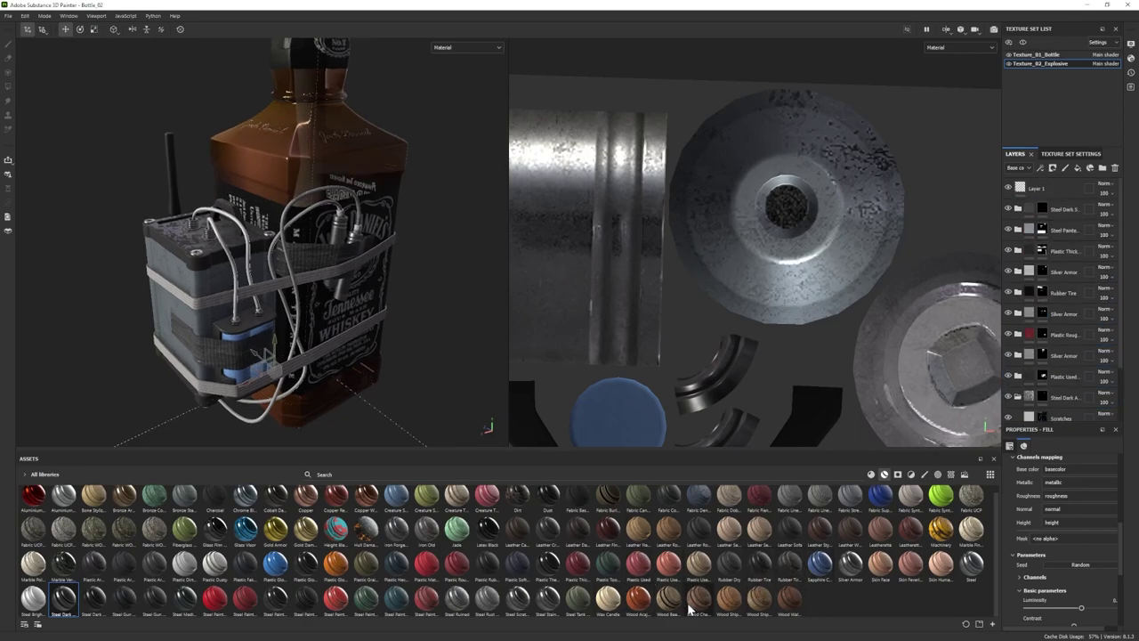
drag(1034, 237, 1043, 199)
right_click(1059, 205)
click(1057, 227)
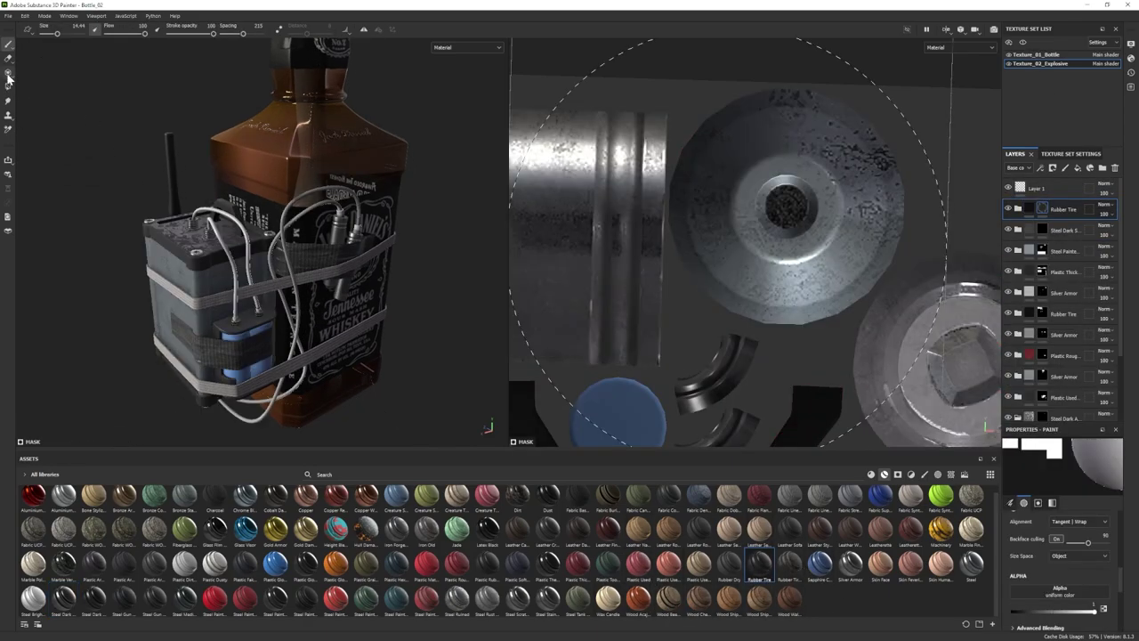
click(8, 87)
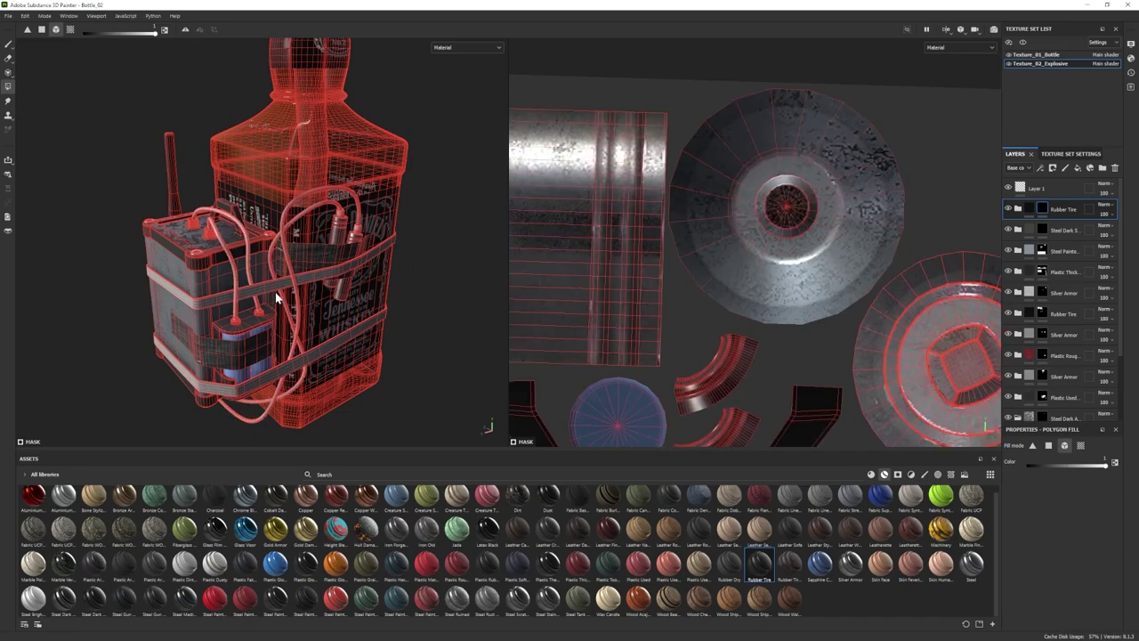
- Reload the project mesh from Bottle_07.fbx, preserving the stroke positions on the mesh
scroll(814, 349, down, 5)
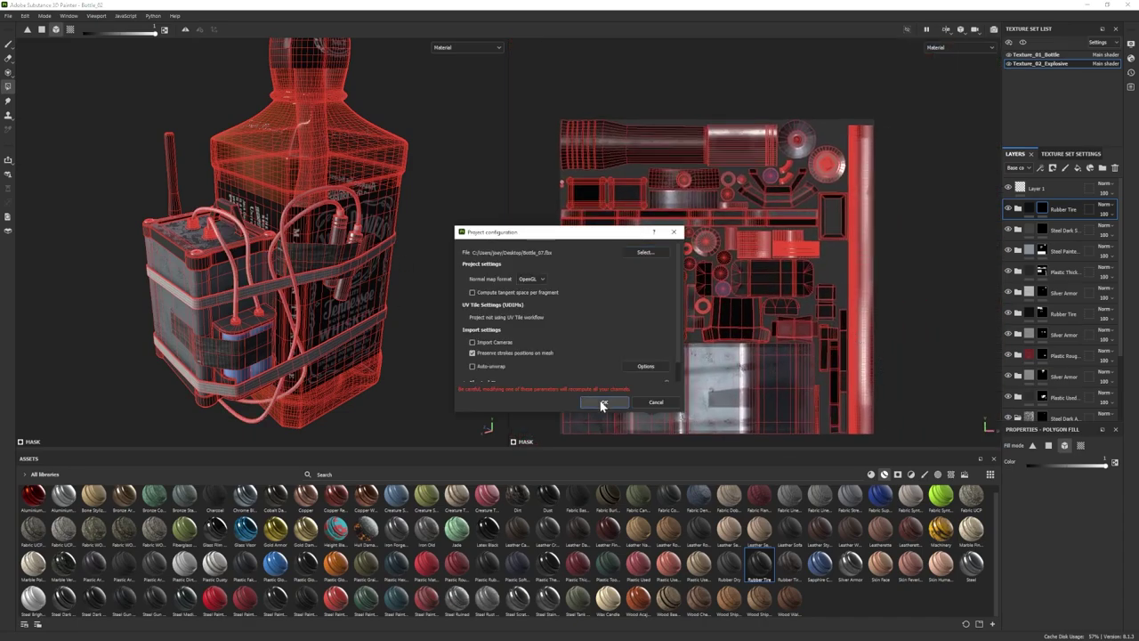
click(602, 403)
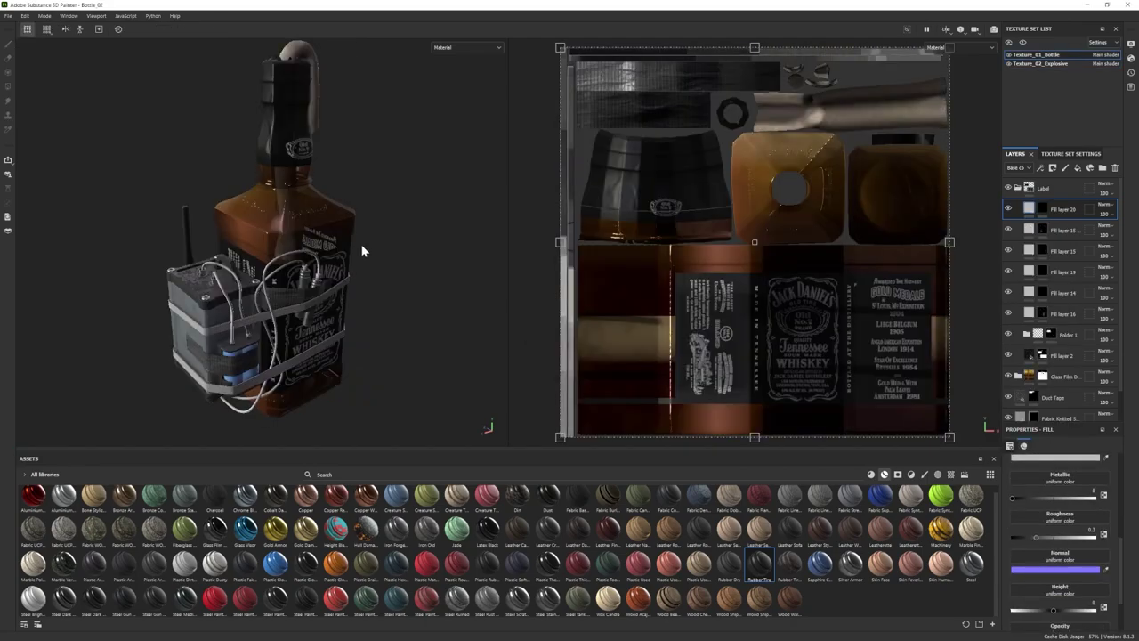
- Touch up the upper Fill layer 15 mask on the bottle label using the Basic Hard eraser at size 0.94, and collapse the Label folder
alt+drag(368, 251, 151, 249)
scroll(267, 317, up, 3)
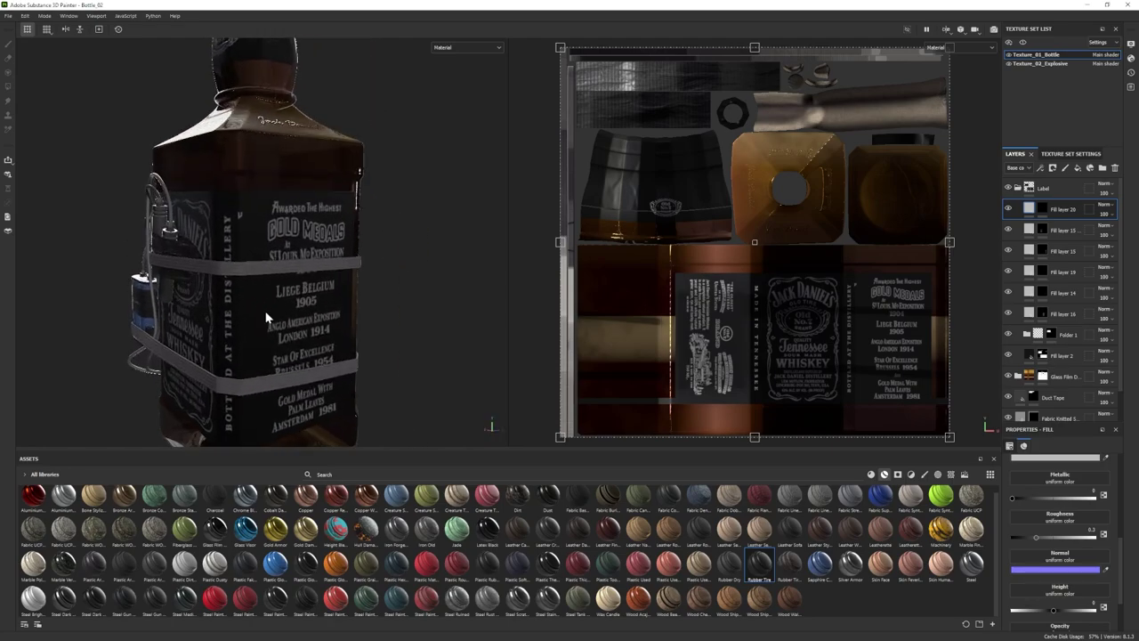
alt+drag(267, 318, 300, 315)
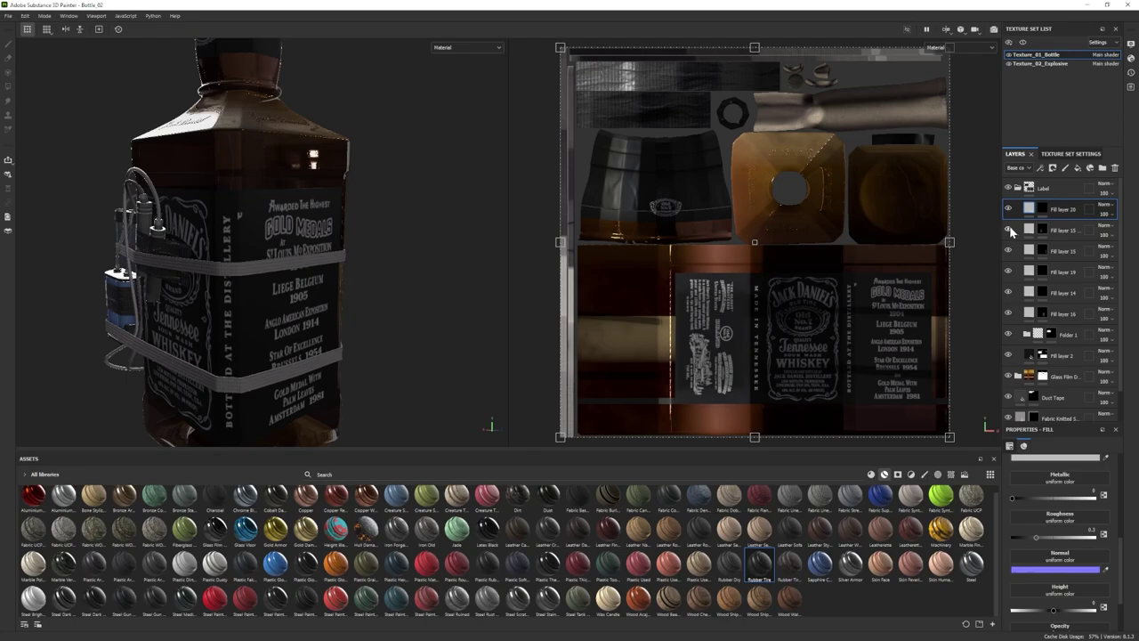
click(1042, 230)
click(8, 59)
click(924, 474)
click(336, 502)
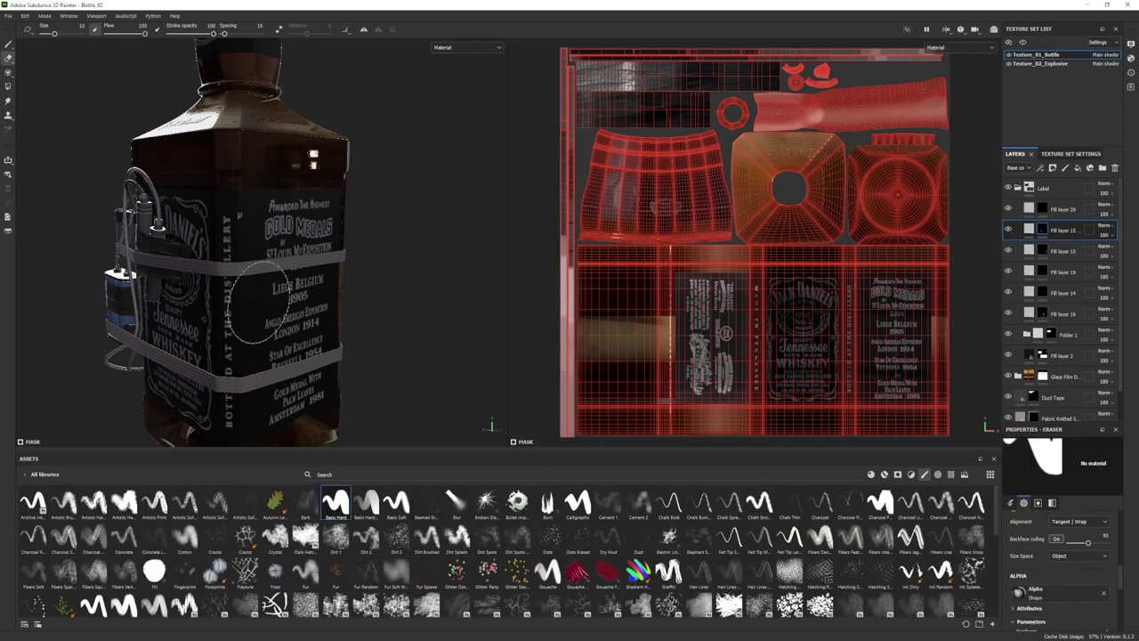
scroll(233, 322, down, 3)
alt+drag(169, 267, 379, 420)
alt+middle_drag(379, 420, 369, 412)
click(1018, 188)
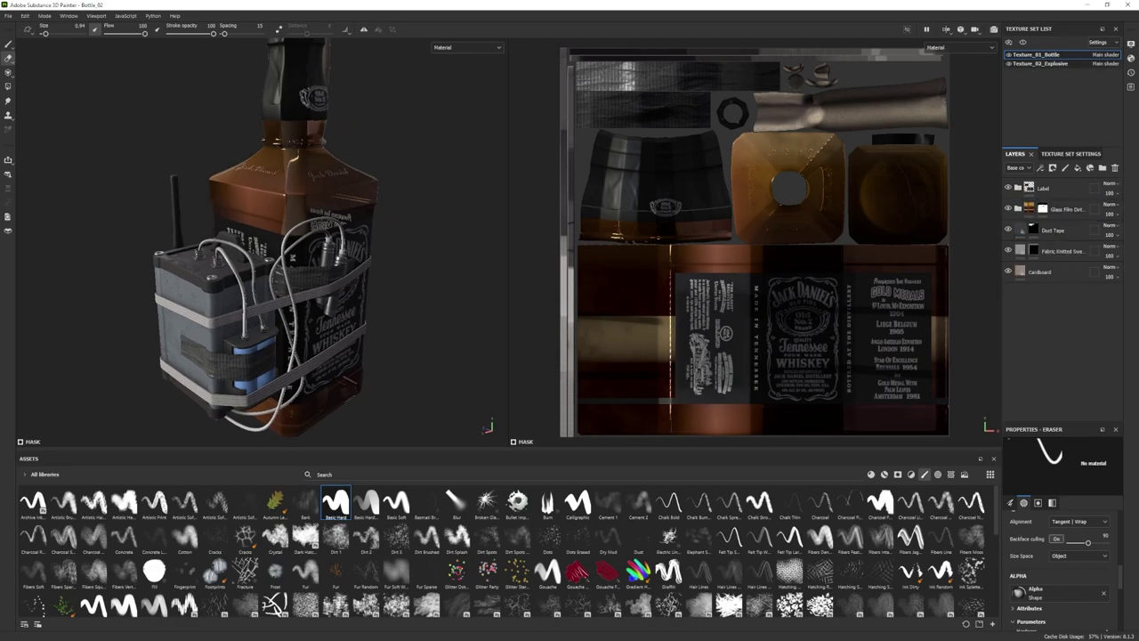
- Bake the mesh maps of Texture_02_Explosive at an output size of 4096, using the low poly mesh as high poly
click(1040, 64)
click(1063, 154)
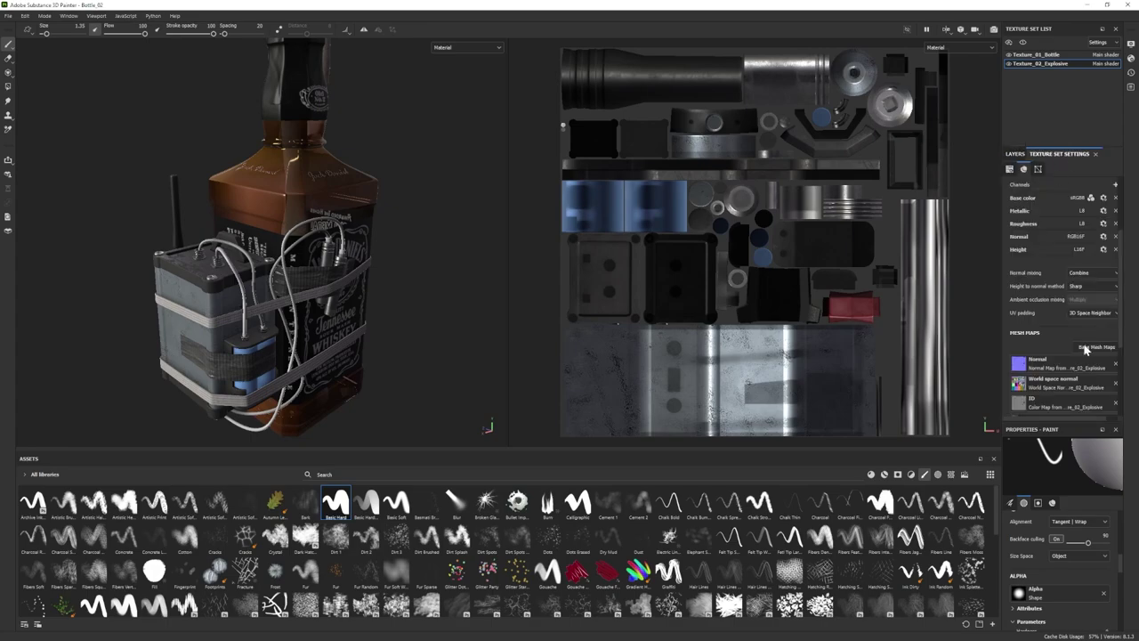
click(1096, 346)
click(554, 203)
click(539, 277)
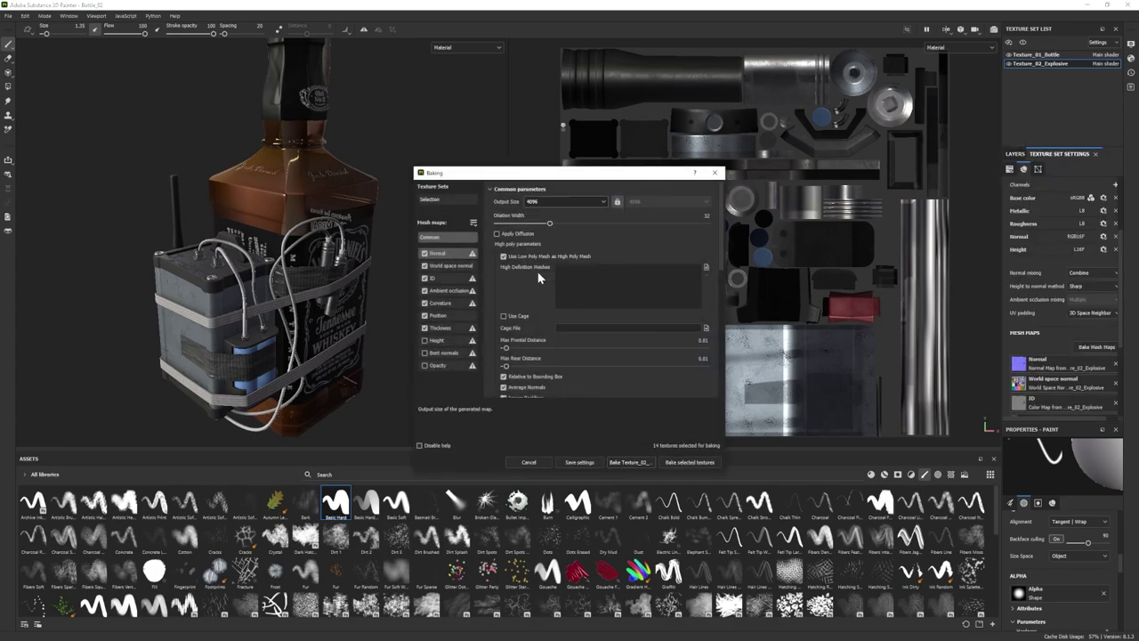
click(628, 462)
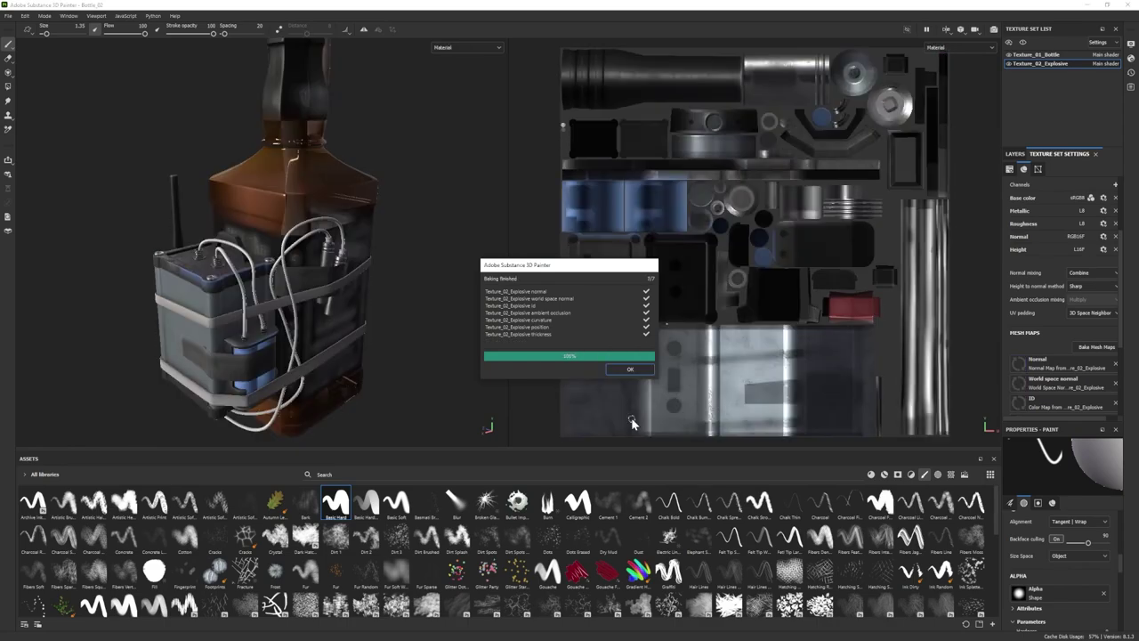
click(629, 368)
- Fill the rear wire between the device box and the battery housing into the Rubber Tire mask
click(1017, 154)
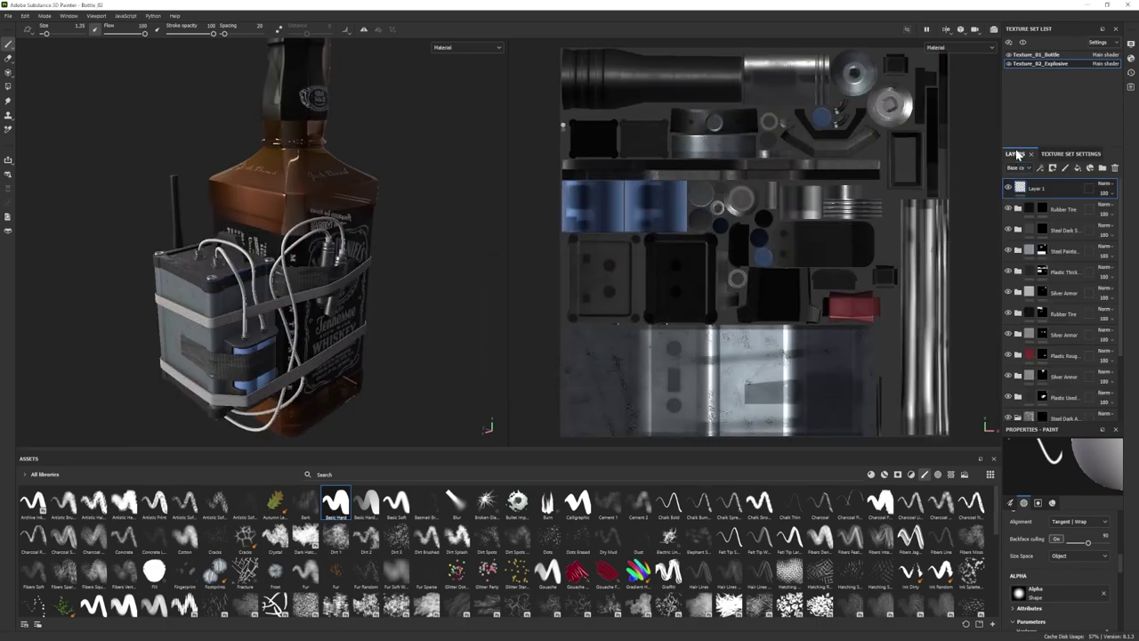
click(1042, 209)
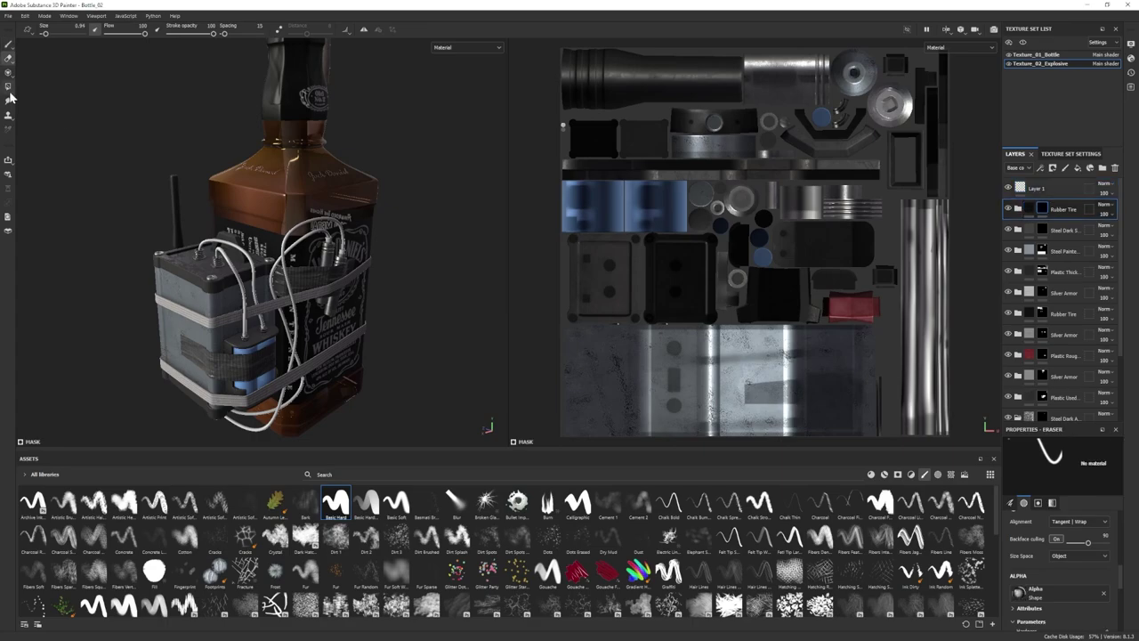
click(8, 87)
scroll(191, 238, up, 2)
click(269, 265)
click(8, 44)
scroll(262, 258, up, 2)
mouse_move(267, 267)
alt+middle_down()
mouse_move(267, 228)
mouse_move(253, 226)
alt+middle_up()
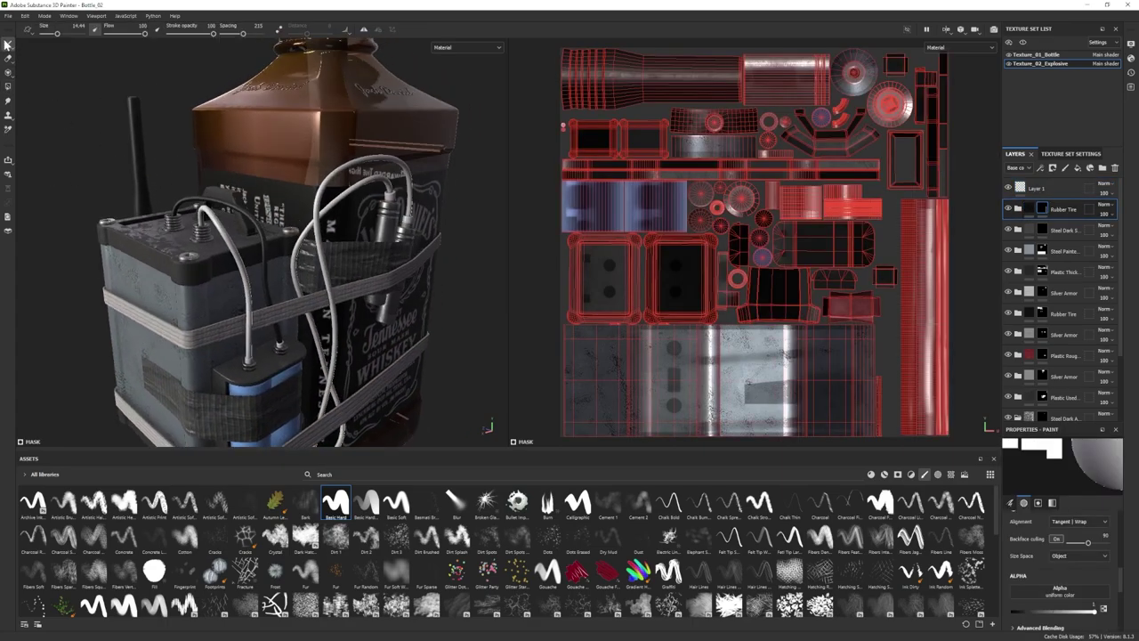
click(8, 87)
click(8, 44)
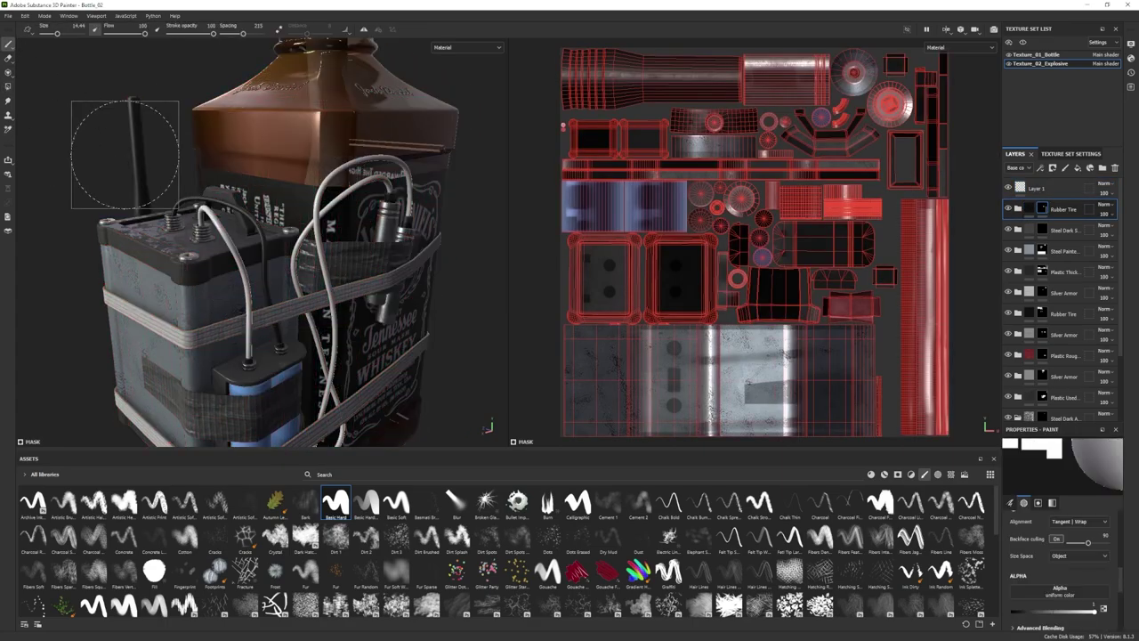
alt+middle_drag(145, 152, 92, 161)
alt+right_drag(186, 205, 242, 306)
alt+middle_drag(178, 303, 210, 273)
alt+drag(209, 273, 229, 274)
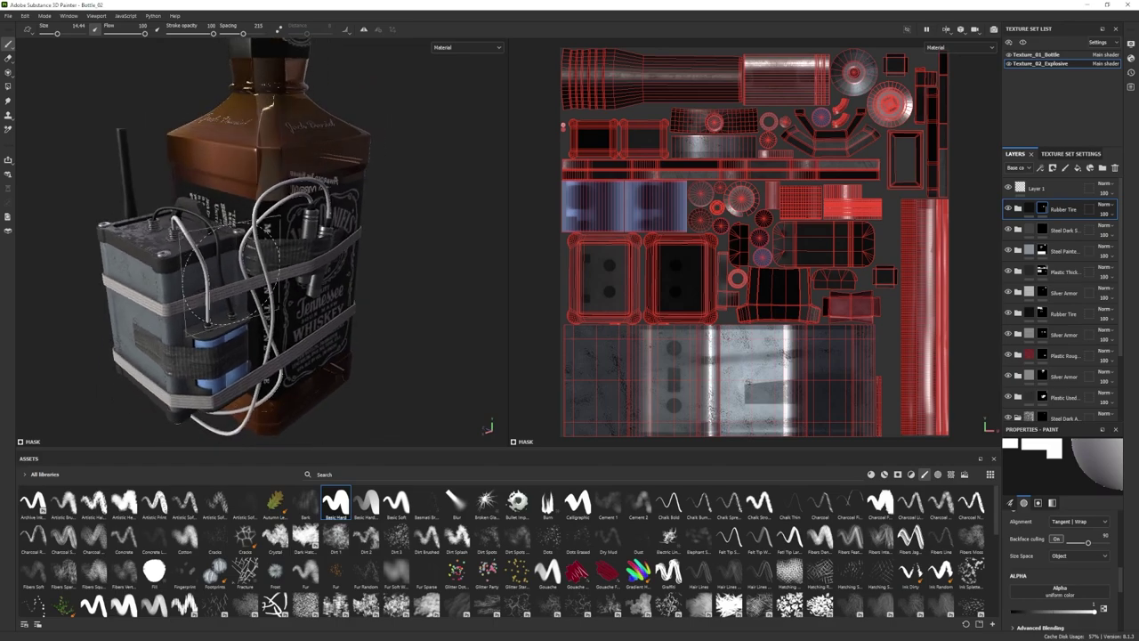
- Add a second Rubber Tire smart material with a black mask and fill the front box-to-battery wire into it
click(883, 475)
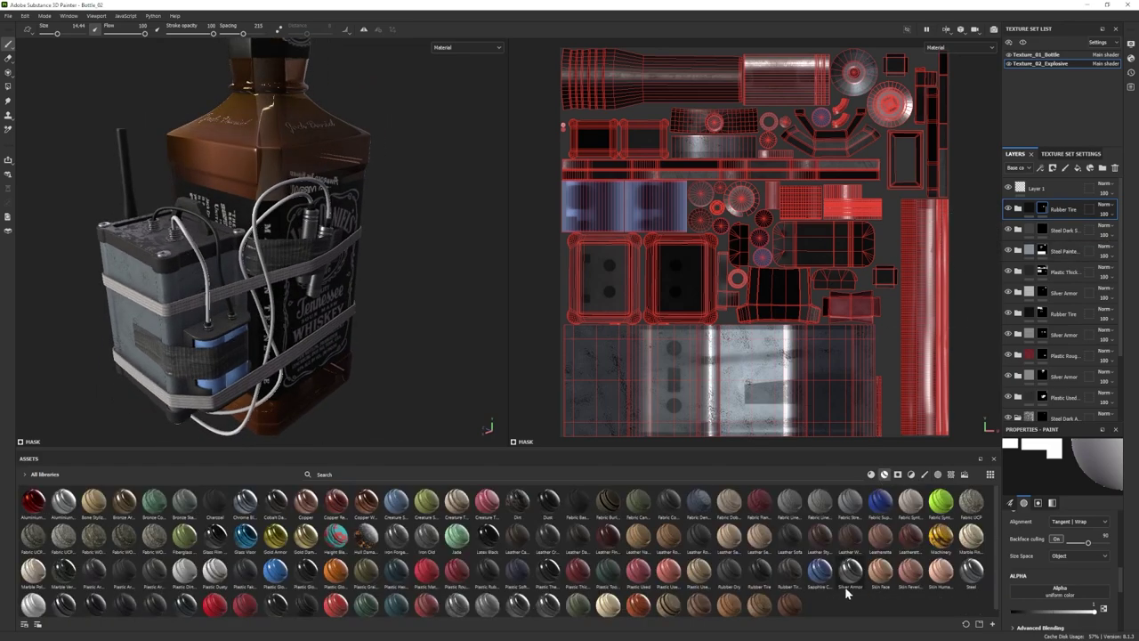
drag(759, 571, 1069, 201)
right_click(1022, 209)
click(1031, 230)
click(8, 87)
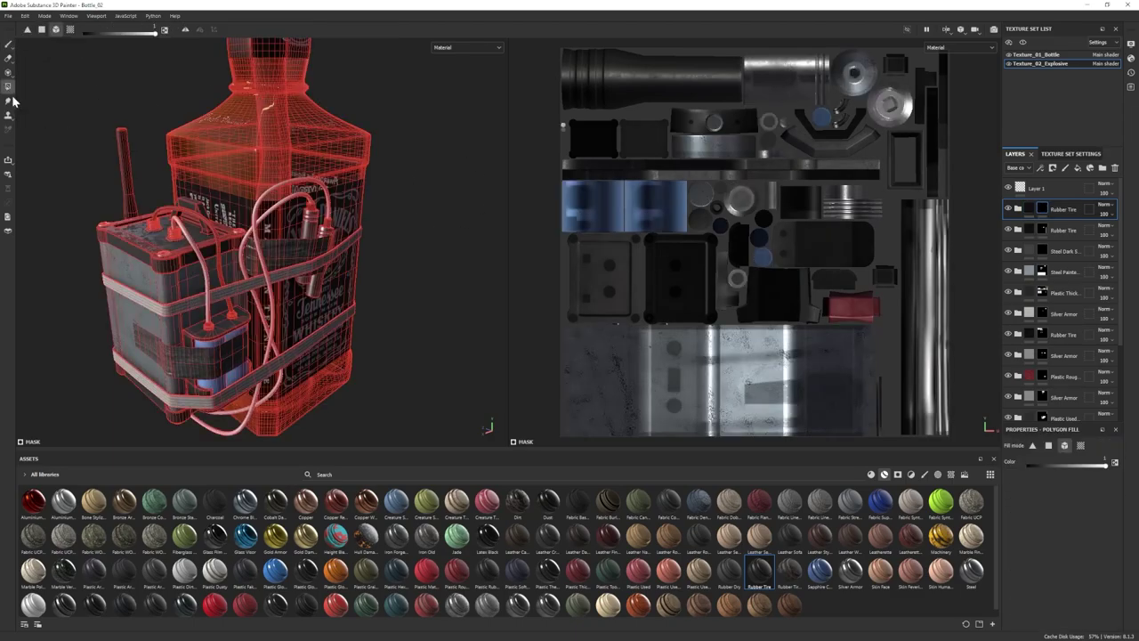
click(179, 231)
- Set the base color of the Rubber Base layer inside the upper Rubber Tire folder to a muted red
alt+drag(334, 300, 383, 303)
click(1019, 209)
click(1064, 277)
click(1042, 464)
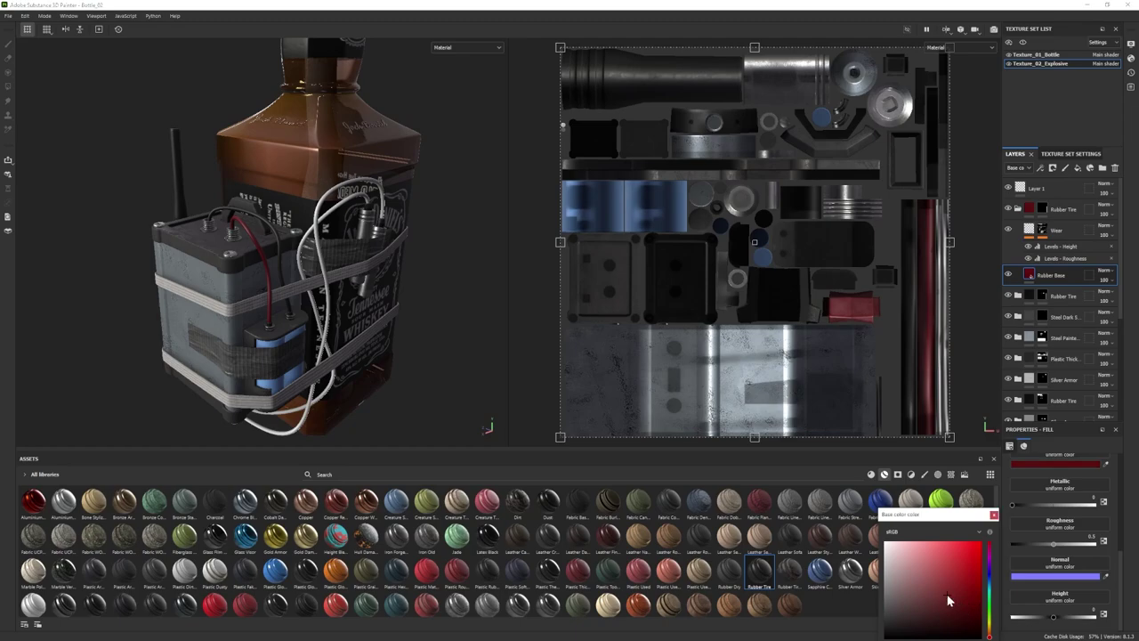
drag(936, 585, 941, 590)
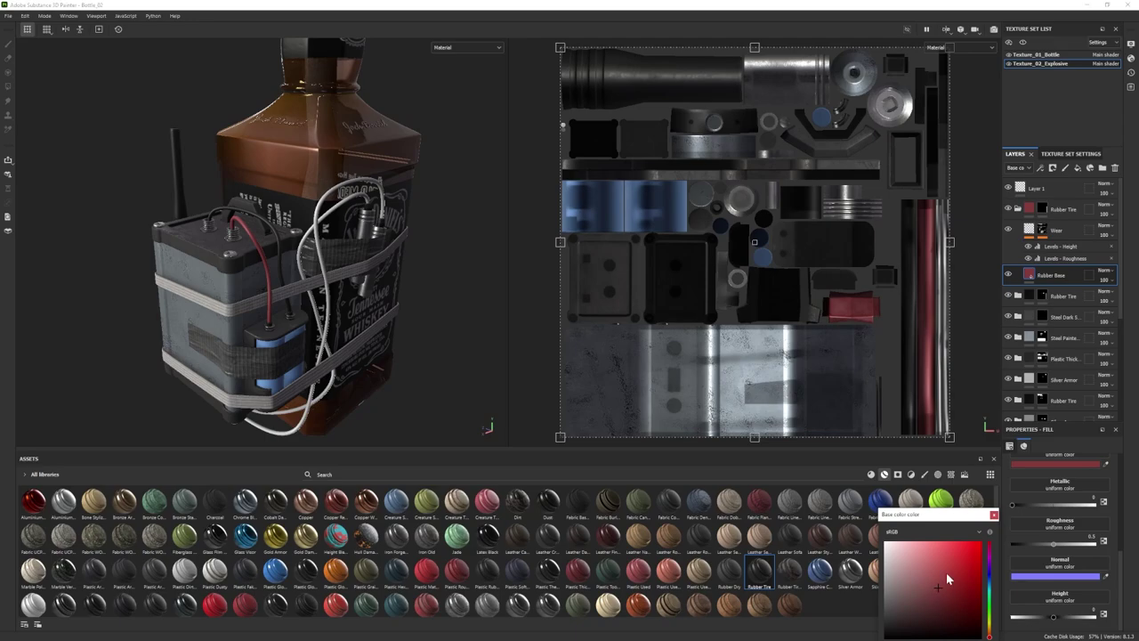
- Add another Rubber Tire smart material on top with a black mask and fill one of the long looping wires into it
click(994, 514)
click(1032, 463)
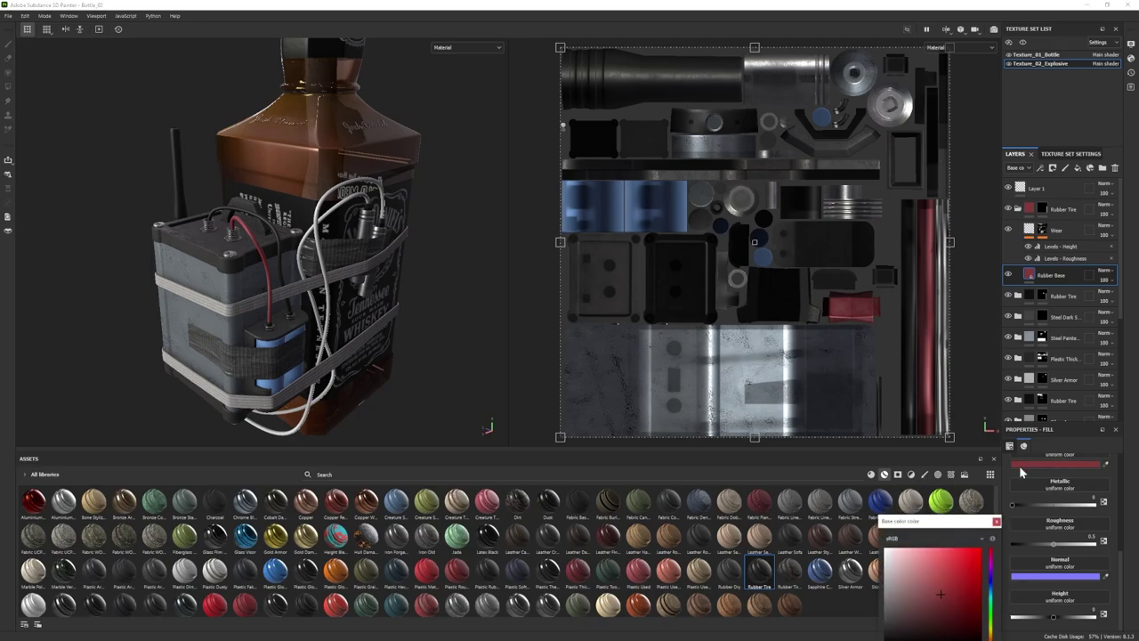
click(997, 523)
click(1018, 209)
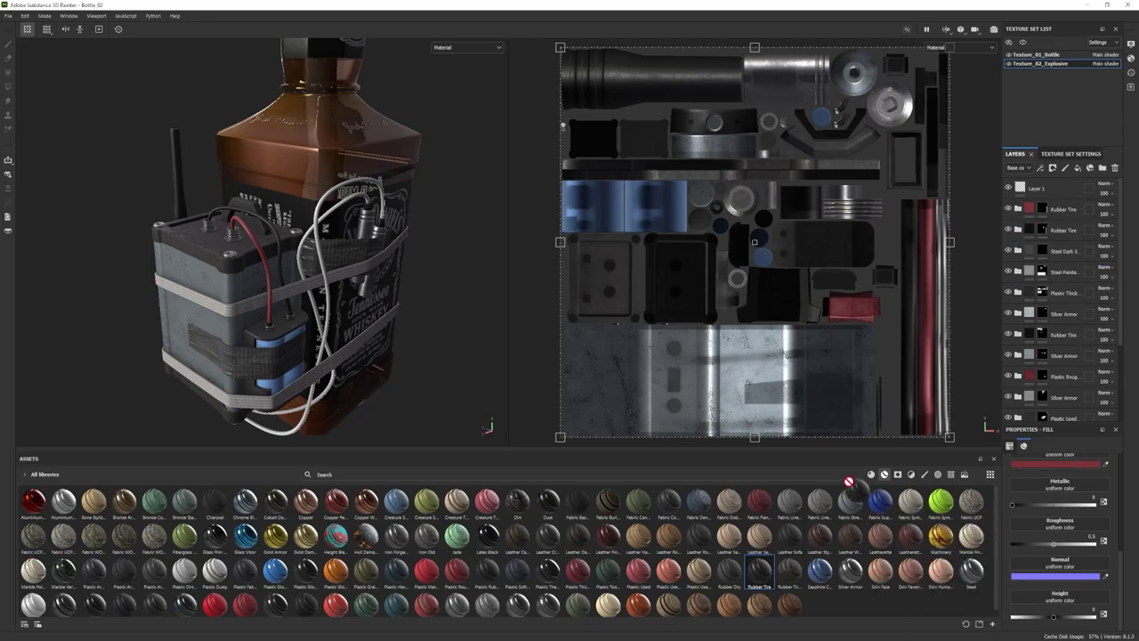
right_click(1059, 207)
click(1063, 225)
click(321, 253)
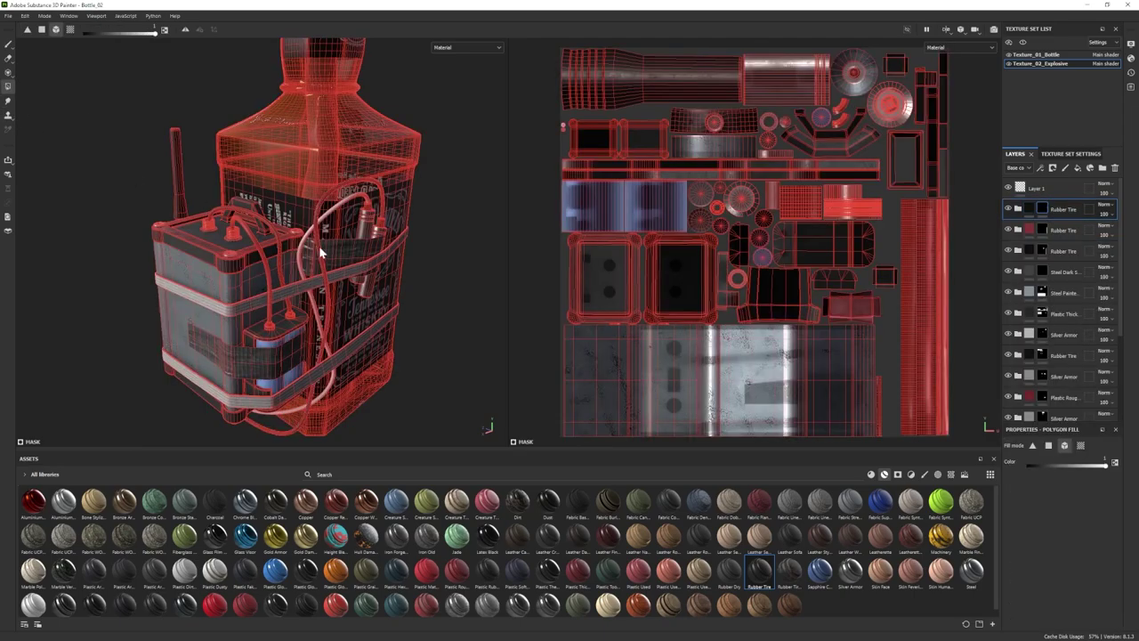
- Set the base color of the Rubber Base layer inside the topmost Rubber Tire folder to olive yellow 7D713C
click(1017, 209)
click(1034, 277)
click(1039, 464)
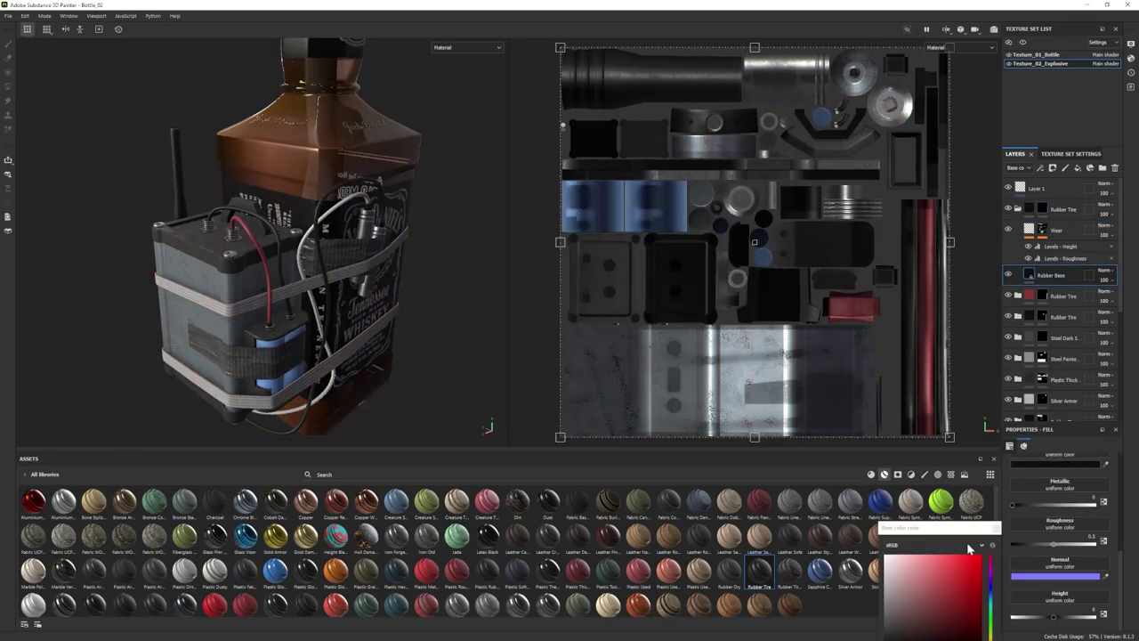
drag(968, 528, 968, 456)
click(987, 564)
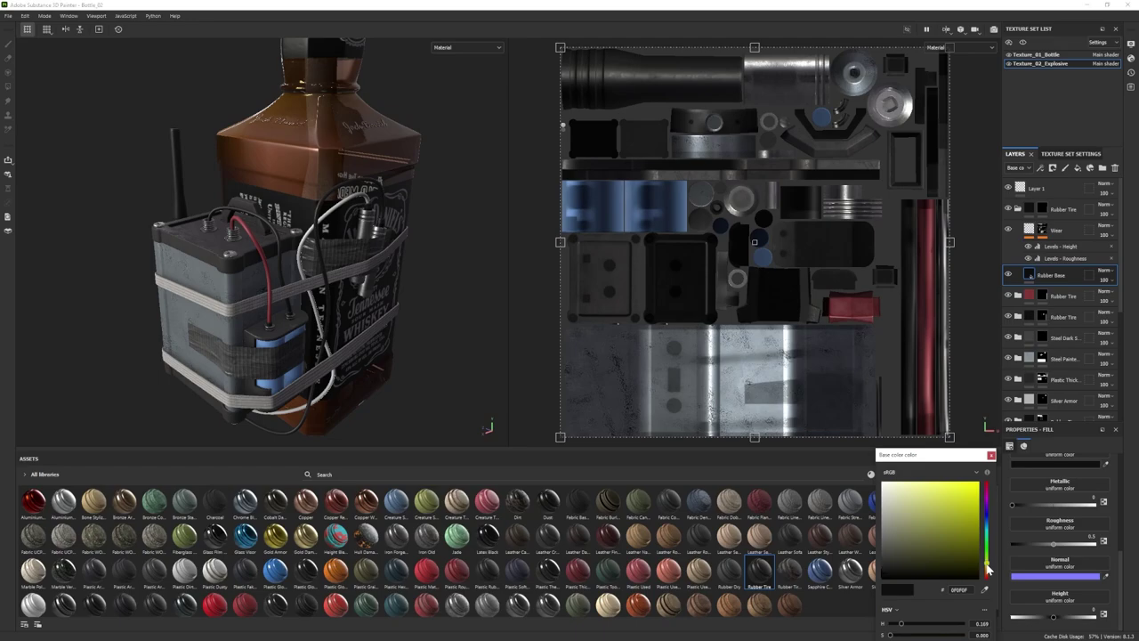
click(919, 520)
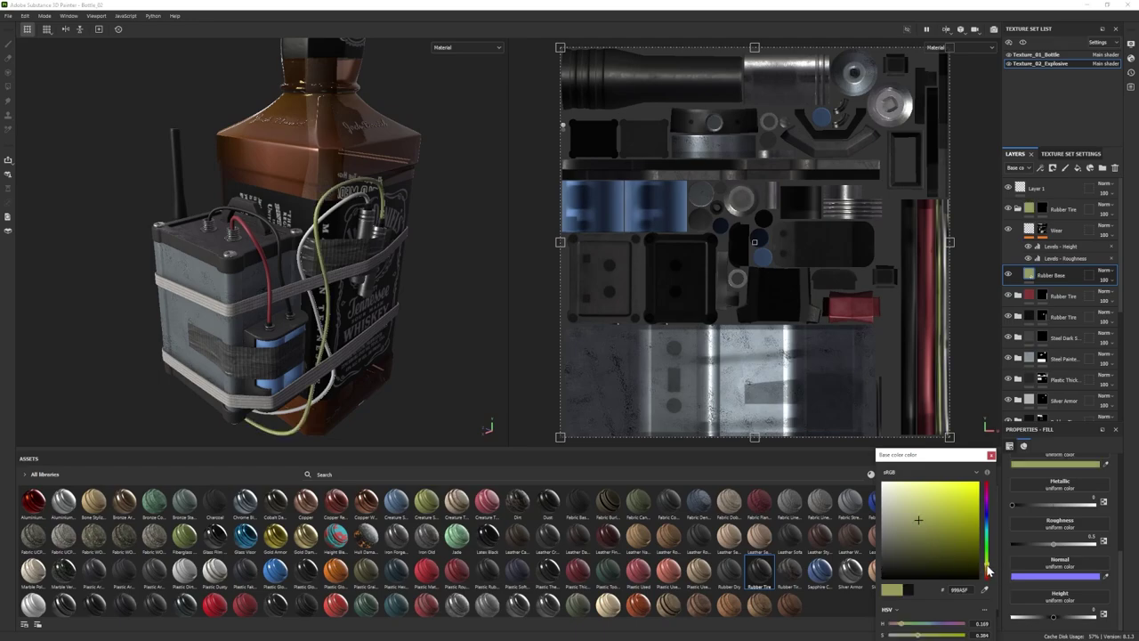
click(931, 531)
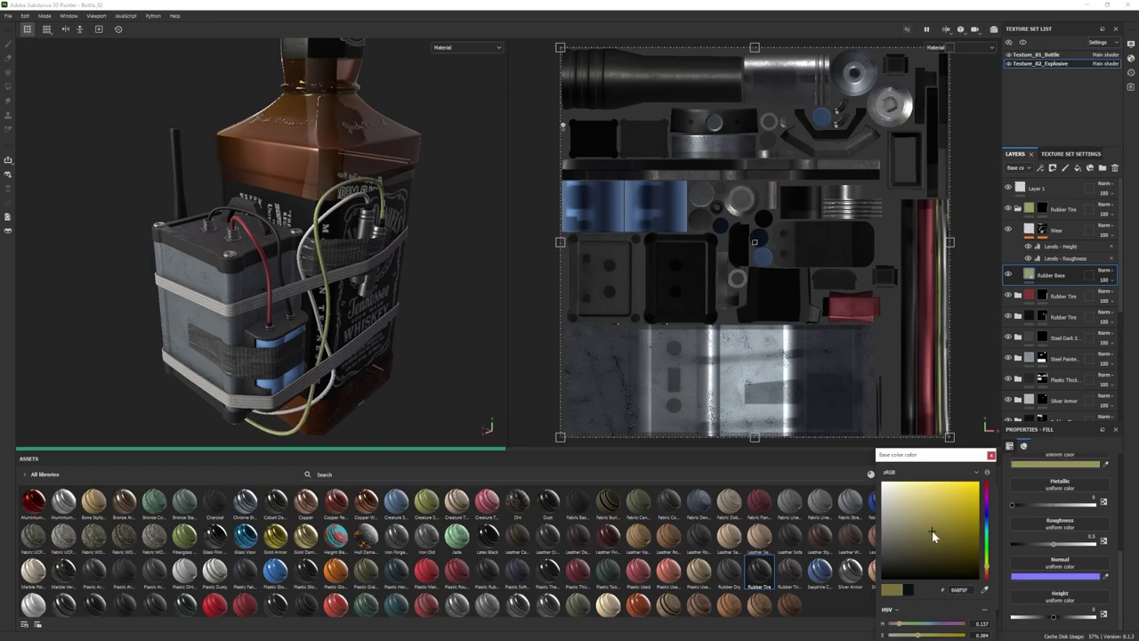
click(1018, 210)
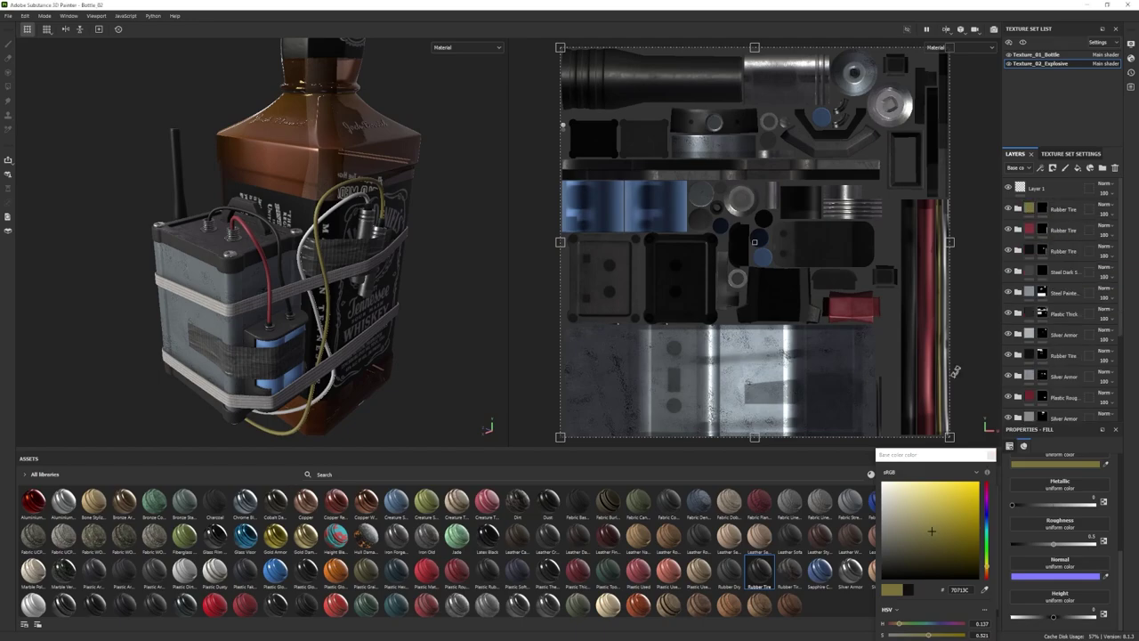
click(990, 455)
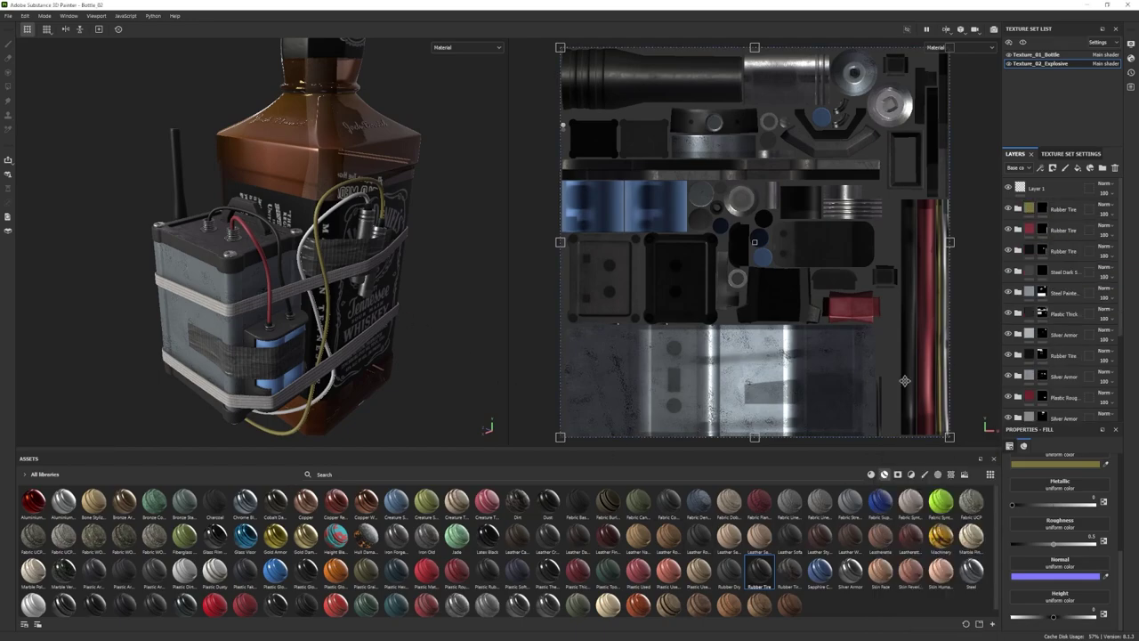
- Examine the whole bottle and the strapped-on device, including the side with the antenna and red switch
click(1042, 208)
click(8, 86)
click(8, 44)
scroll(153, 285, down, 5)
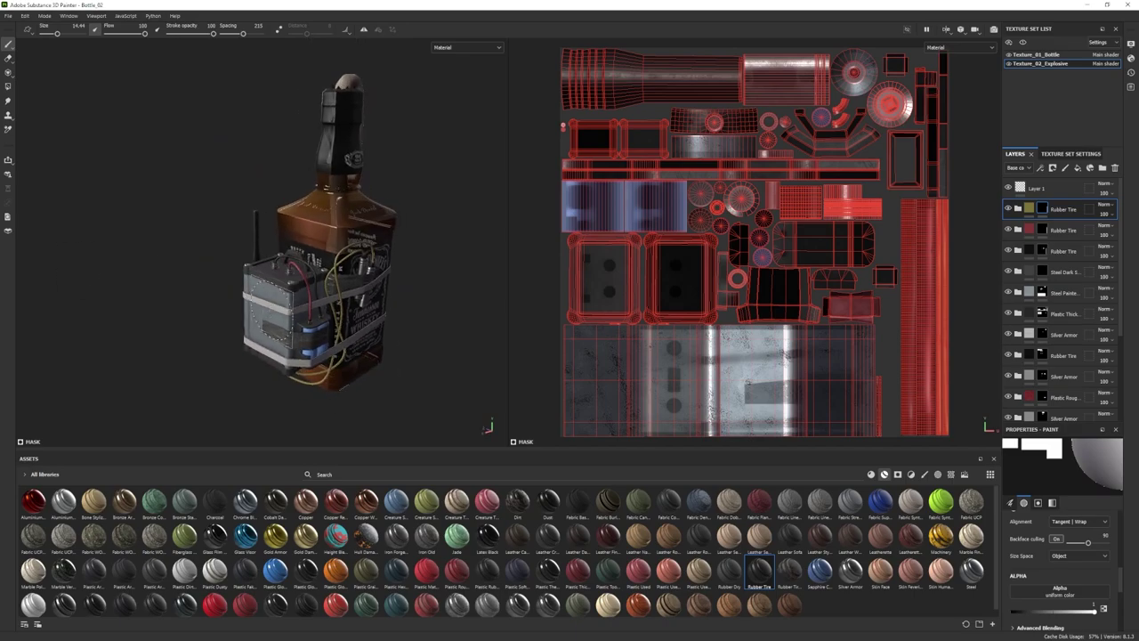
alt+middle_drag(337, 304, 278, 317)
mouse_move(278, 318)
alt+mouse_down()
mouse_move(267, 295)
mouse_move(278, 307)
mouse_move(285, 247)
mouse_move(400, 288)
mouse_move(278, 295)
mouse_move(322, 281)
mouse_move(415, 300)
mouse_move(264, 196)
mouse_move(308, 293)
alt+mouse_up()
scroll(278, 294, up, 3)
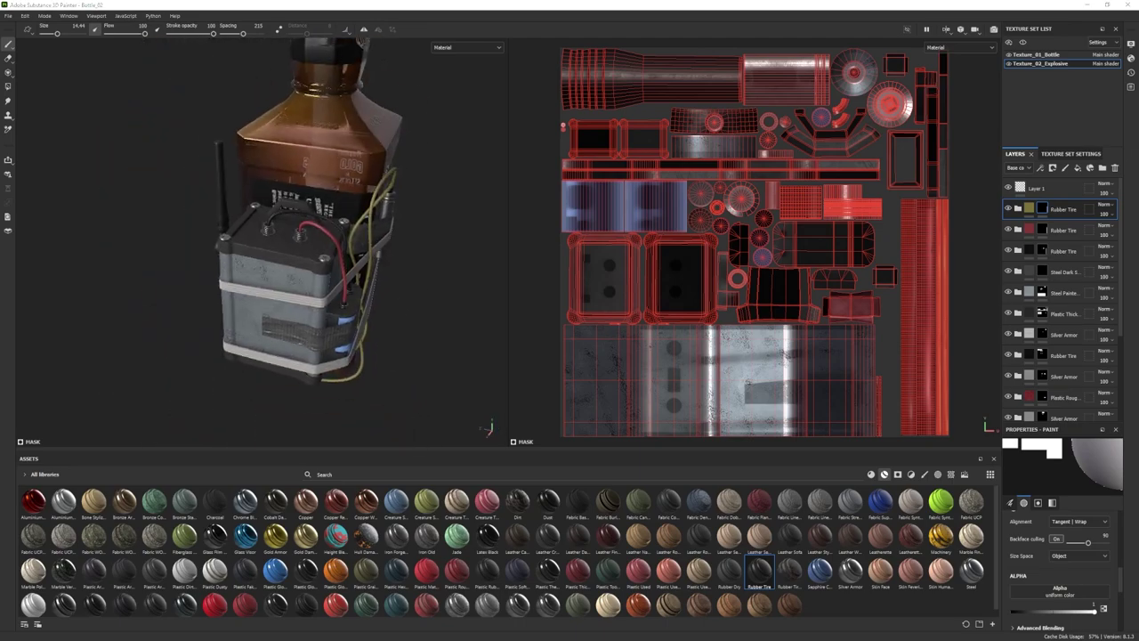
alt+drag(225, 313, 325, 258)
- Import smiley.jpg as a texture and add a paint layer named Smiley above the Rubber Tire folders
click(681, 238)
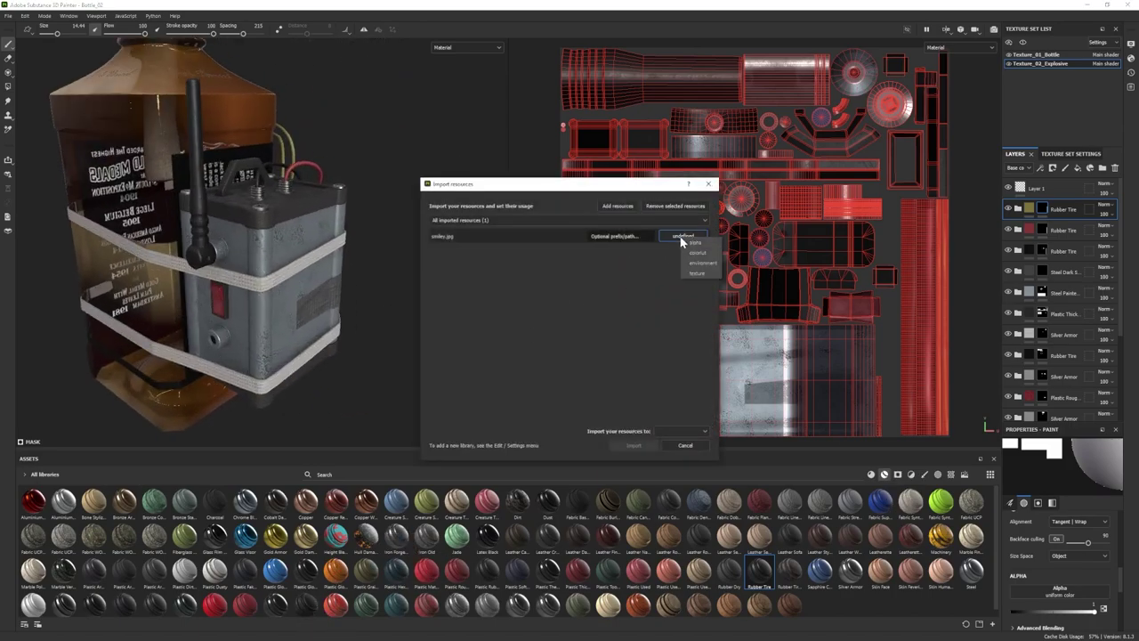
click(634, 445)
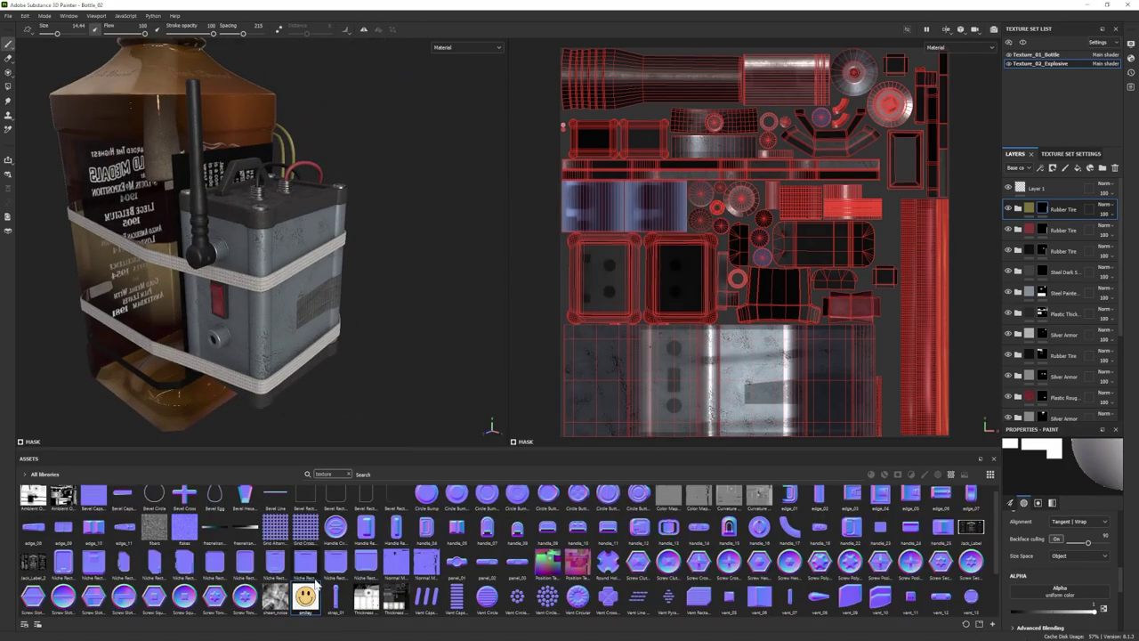
click(1066, 168)
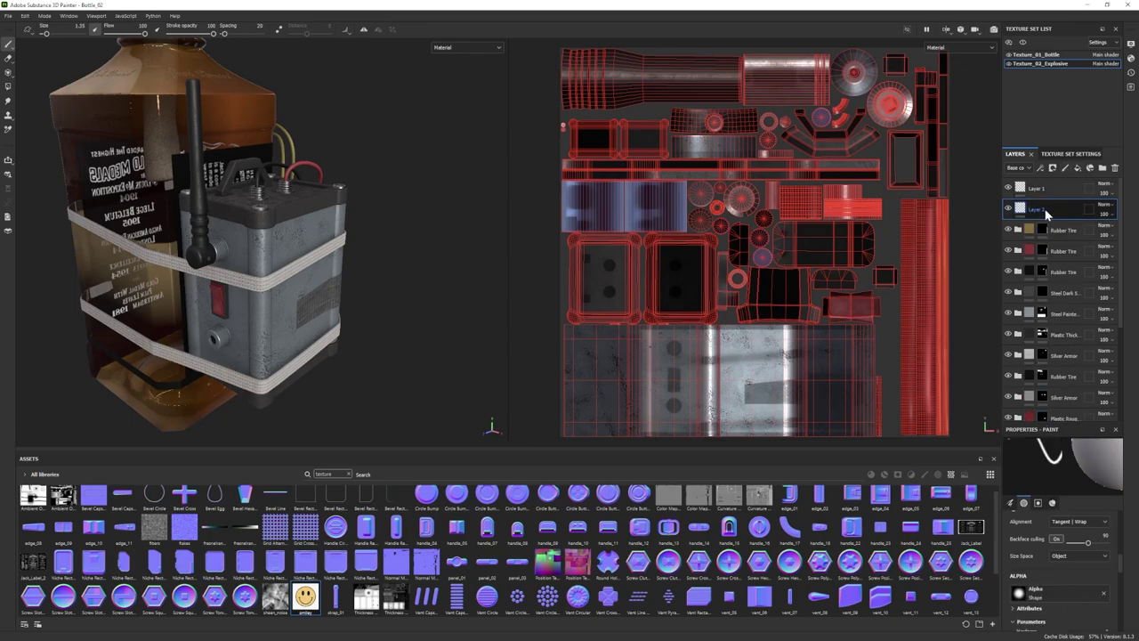
- Load the smiley texture as the Projection tool's base color and line it up over the steel box face in the UV layout
click(8, 73)
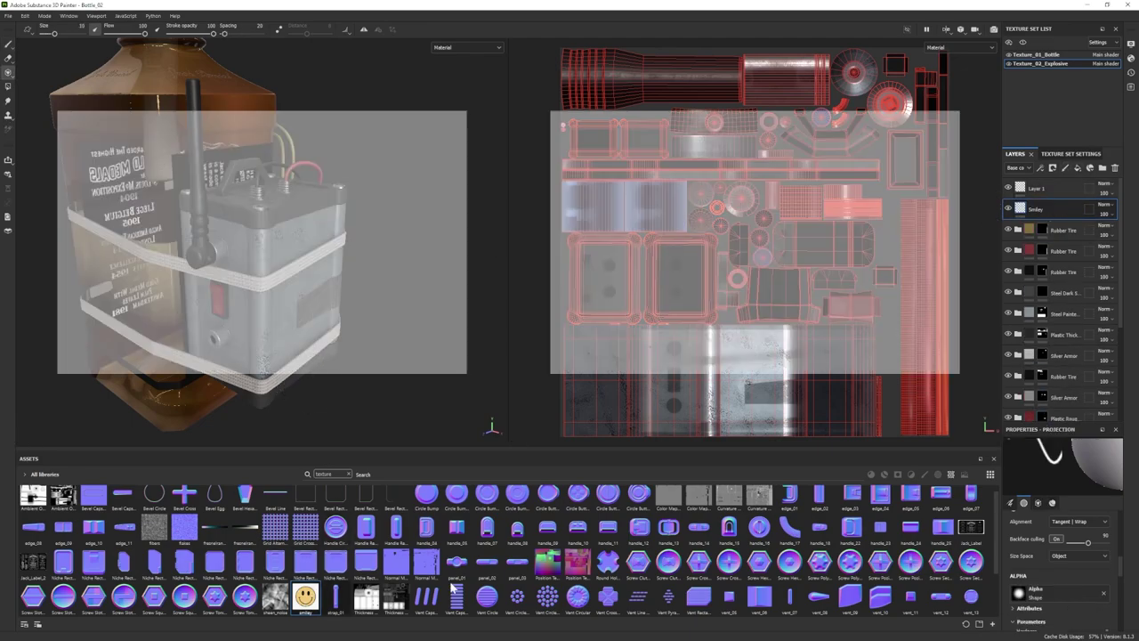
scroll(1060, 572, down, 10)
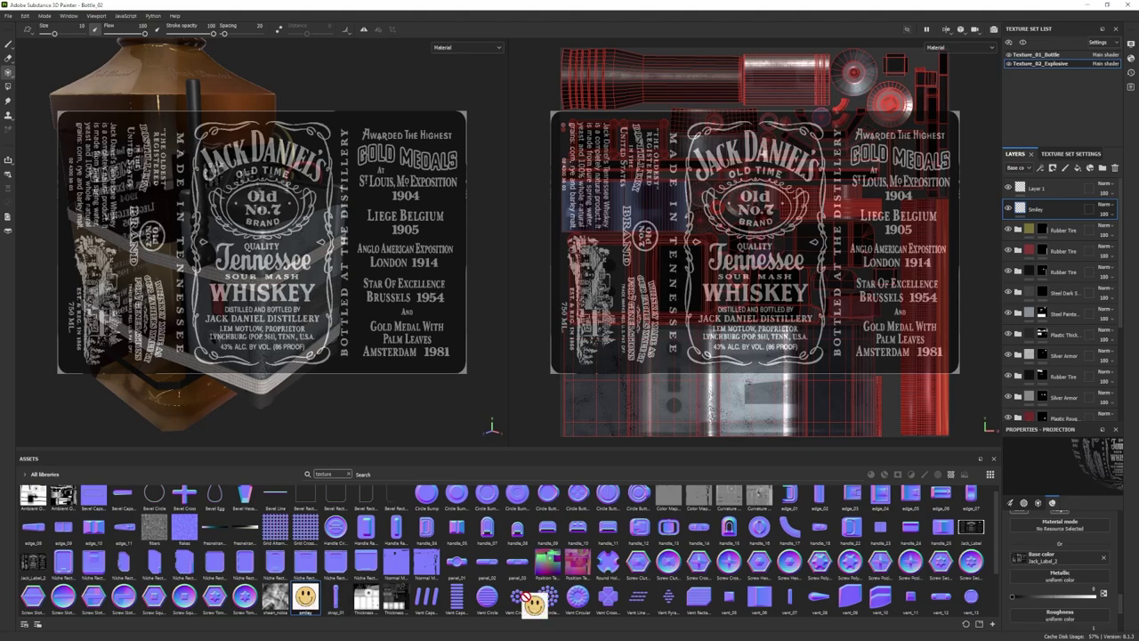
drag(525, 596, 1019, 559)
alt+right_drag(793, 288, 854, 287)
alt+middle_drag(837, 338, 836, 160)
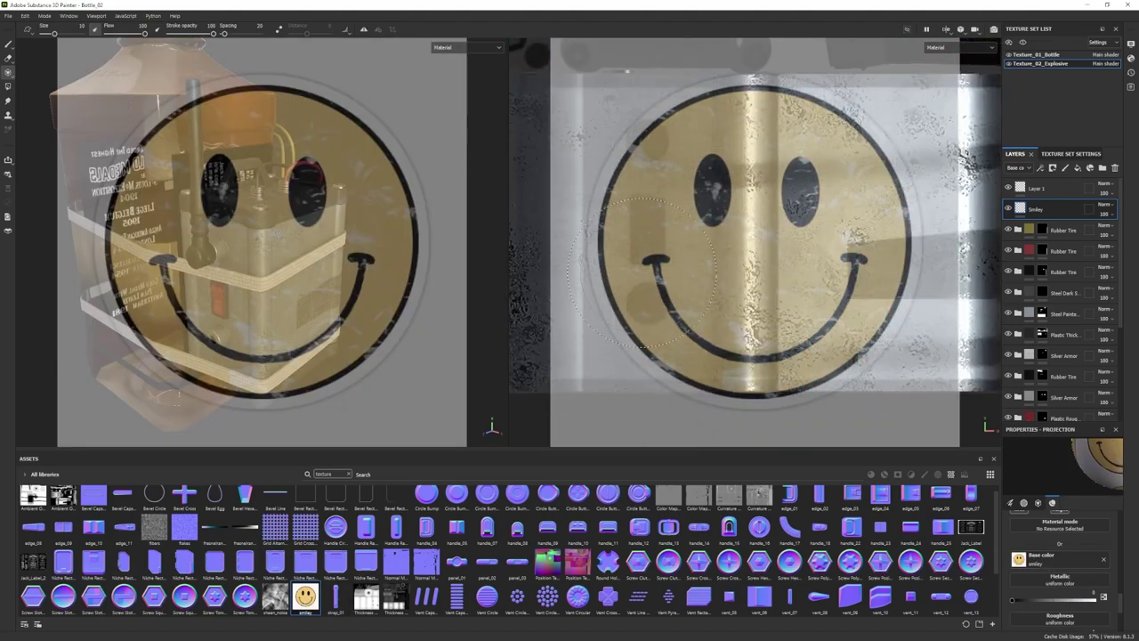
alt+right_drag(783, 231, 855, 231)
alt+middle_drag(854, 231, 819, 213)
mouse_move(752, 214)
alt+right_down()
mouse_move(800, 213)
mouse_move(721, 214)
alt+right_up()
- Try projecting the smiley sticker onto the steel box face at different placements, undoing each attempt
drag(720, 191, 672, 254)
mouse_move(272, 276)
alt+mouse_down()
mouse_move(318, 280)
mouse_move(298, 311)
alt+mouse_up()
key(ctrl+z)
alt+middle_drag(756, 267, 765, 222)
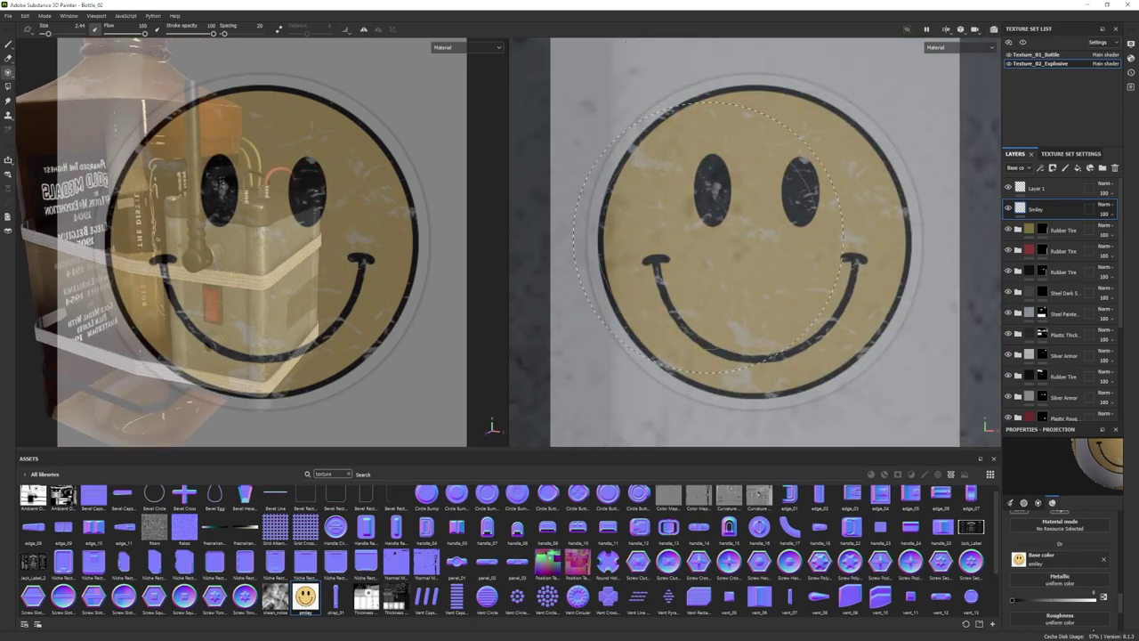
mouse_move(766, 223)
alt+mouse_down()
mouse_move(660, 247)
mouse_move(838, 202)
mouse_move(795, 186)
alt+mouse_up()
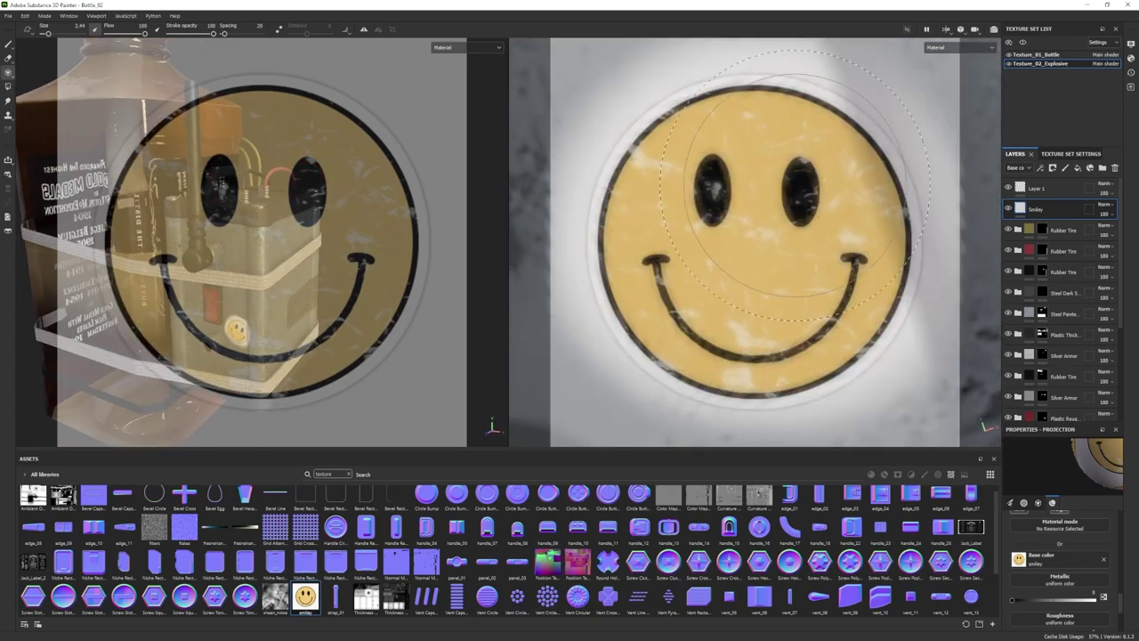
key(ctrl+z)
mouse_move(737, 284)
mouse_down()
mouse_move(790, 207)
mouse_move(751, 236)
mouse_move(796, 241)
mouse_up()
key(ctrl+z)
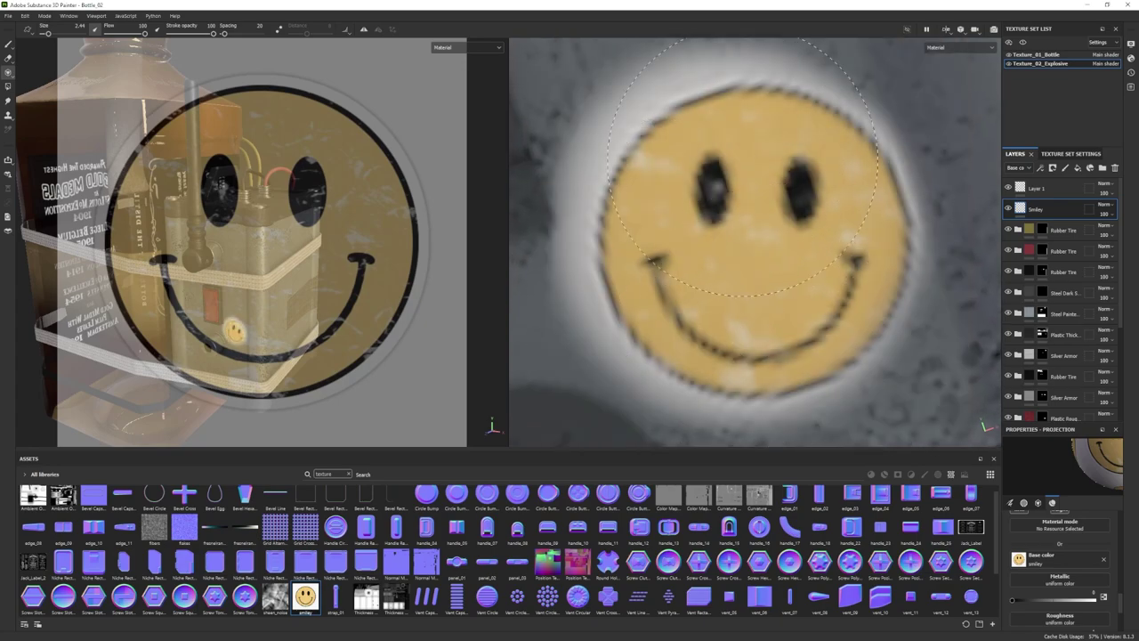
key(e)
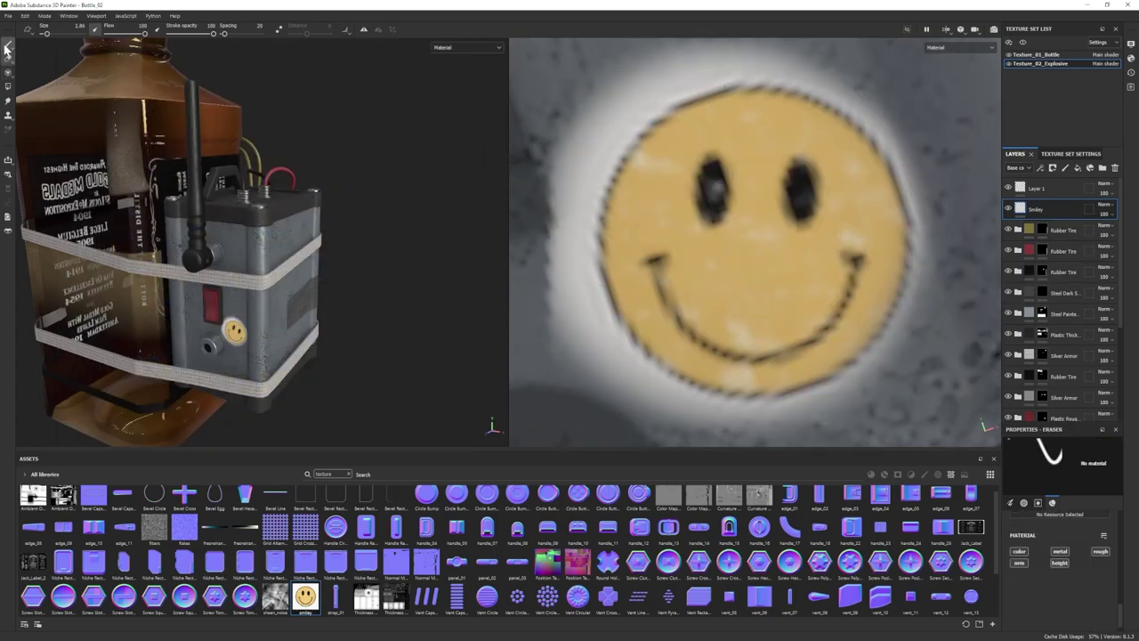
click(7, 46)
scroll(1073, 602, down, 3)
key(ctrl+z)
scroll(1060, 598, down, 3)
- Give the projection a slightly raised height and project the smiley sticker onto the steel box face below the red switch
click(1056, 618)
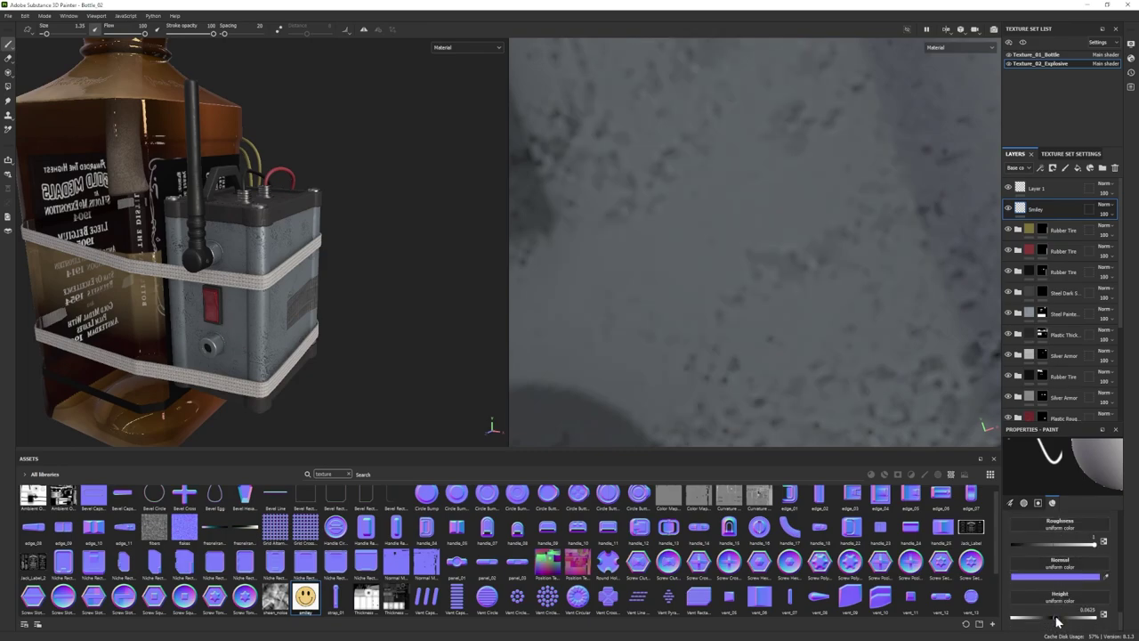
click(8, 88)
click(8, 73)
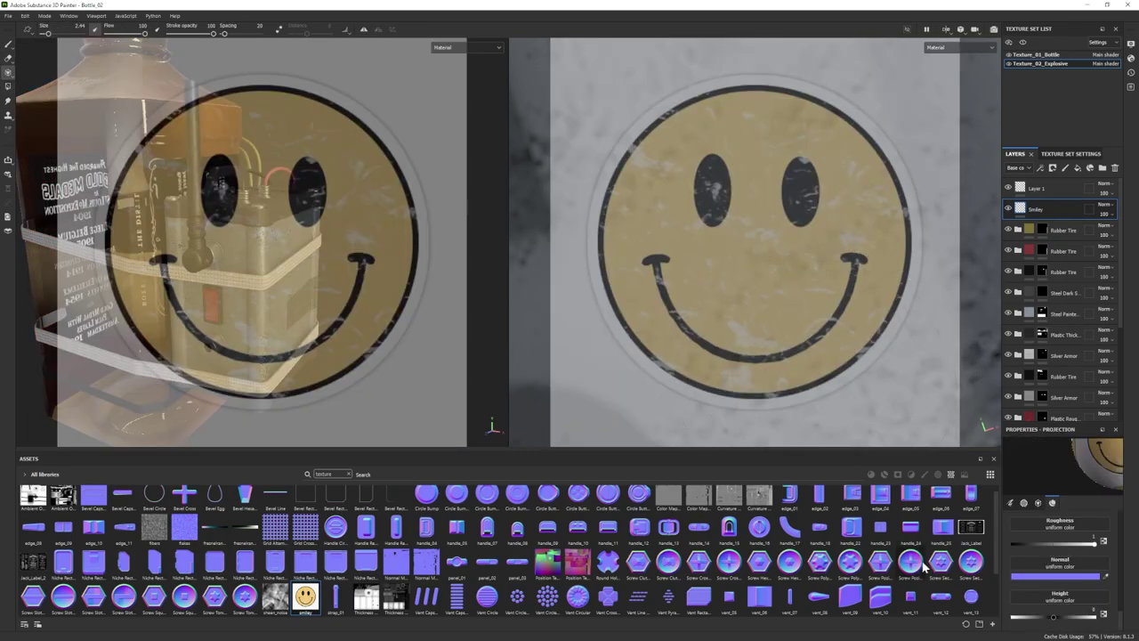
drag(1055, 618, 1057, 618)
mouse_move(683, 229)
mouse_down()
mouse_move(811, 208)
mouse_move(743, 312)
mouse_up()
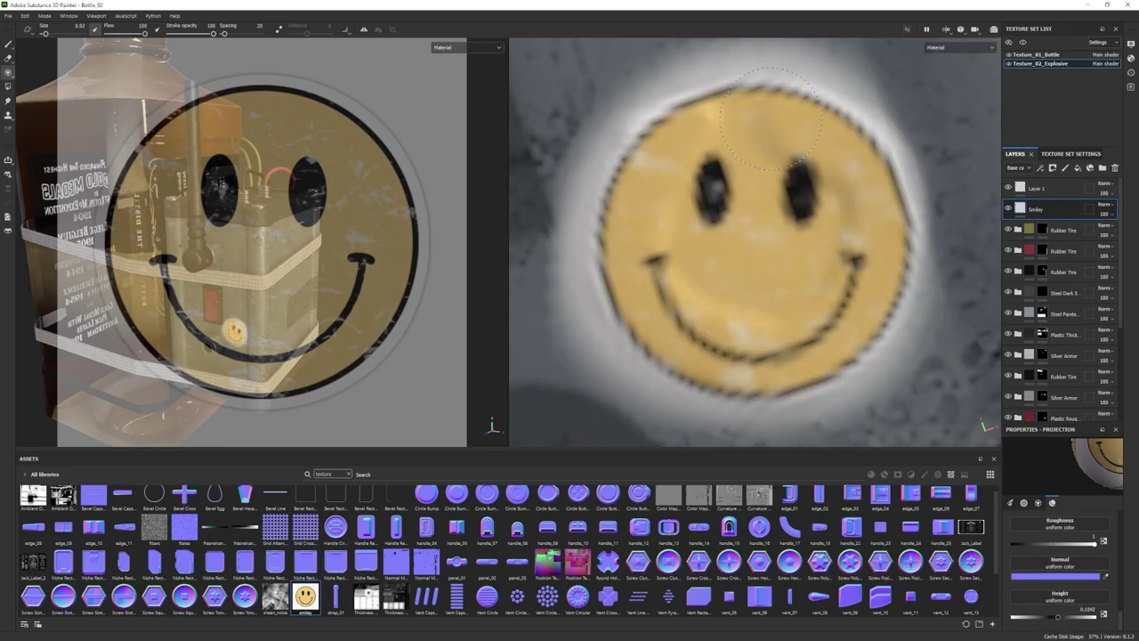
- Erase the white fringe around the smiley sticker using the Basic Hard brush
click(8, 58)
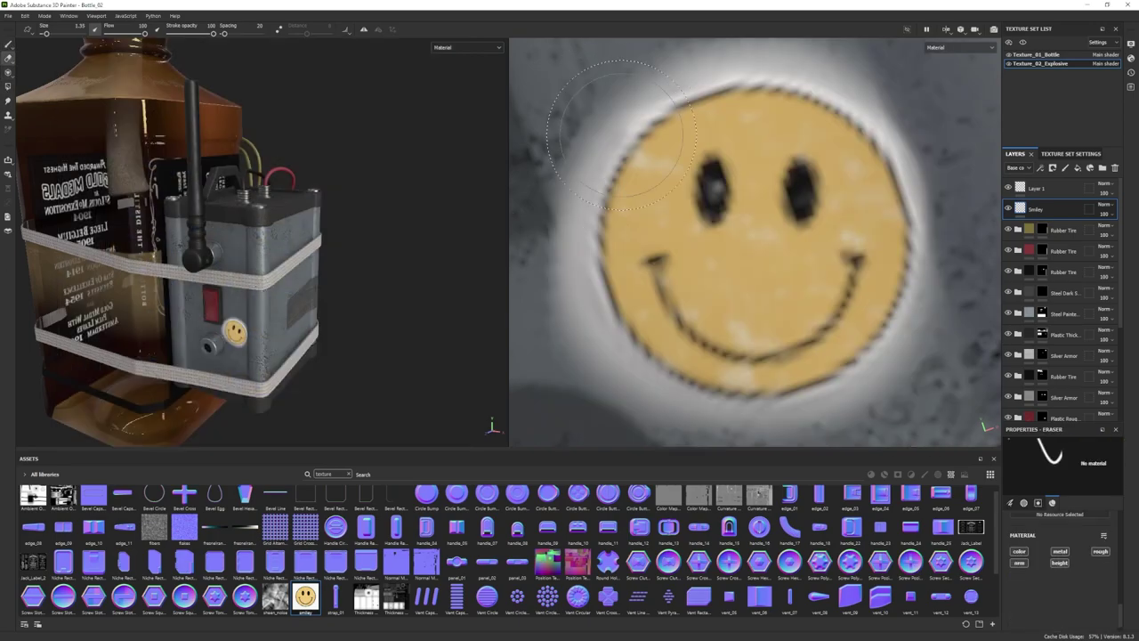
scroll(583, 557, up, 1)
click(951, 474)
click(924, 475)
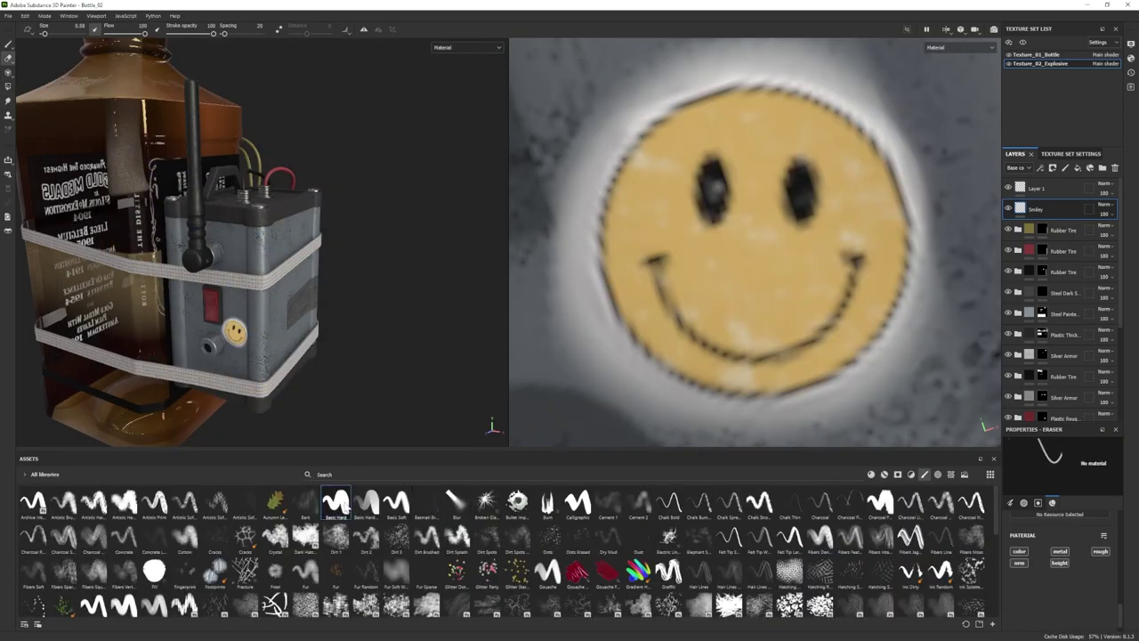
drag(622, 101, 553, 206)
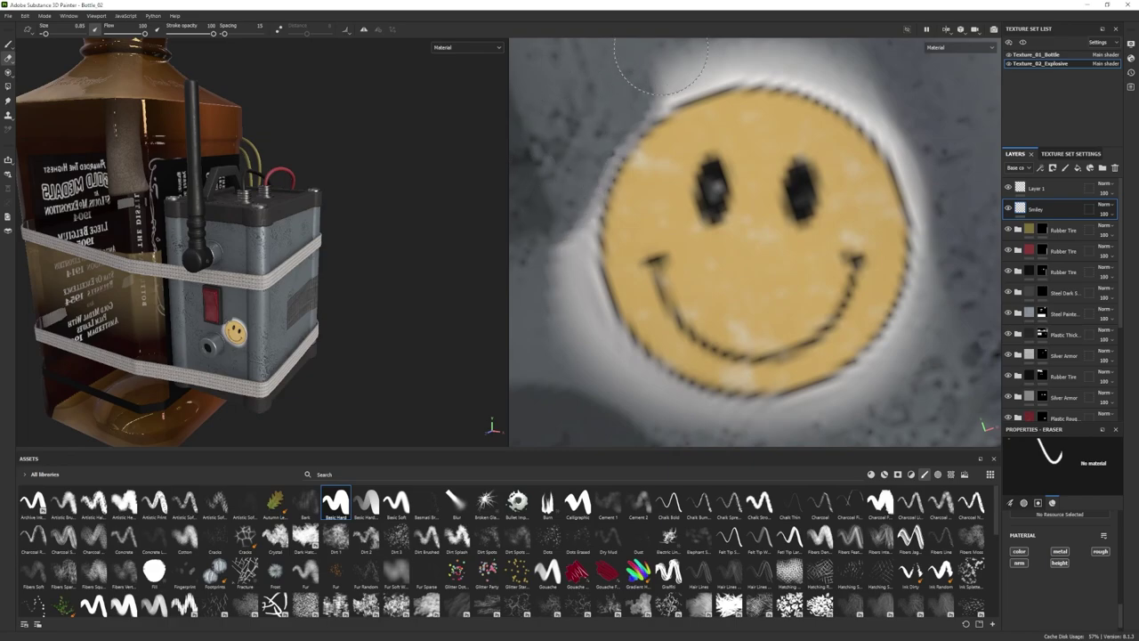
mouse_move(676, 69)
mouse_down()
mouse_move(770, 51)
mouse_move(952, 177)
mouse_up()
drag(961, 283, 953, 309)
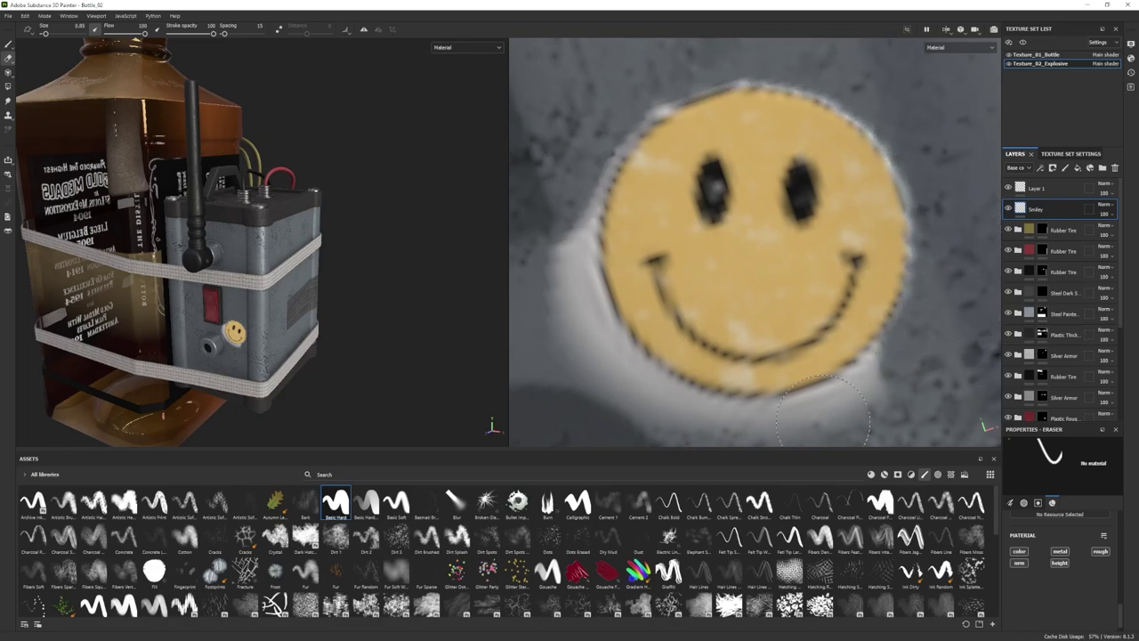
mouse_move(823, 411)
mouse_down()
mouse_move(703, 418)
mouse_move(552, 203)
mouse_move(590, 401)
mouse_move(765, 402)
mouse_up()
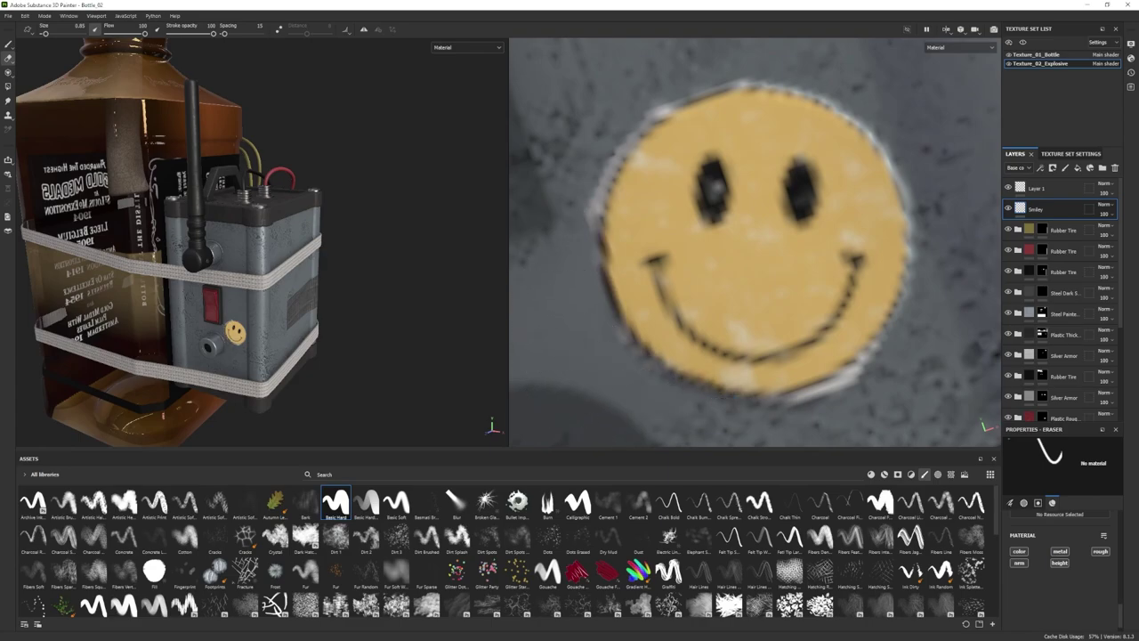
drag(623, 81, 571, 175)
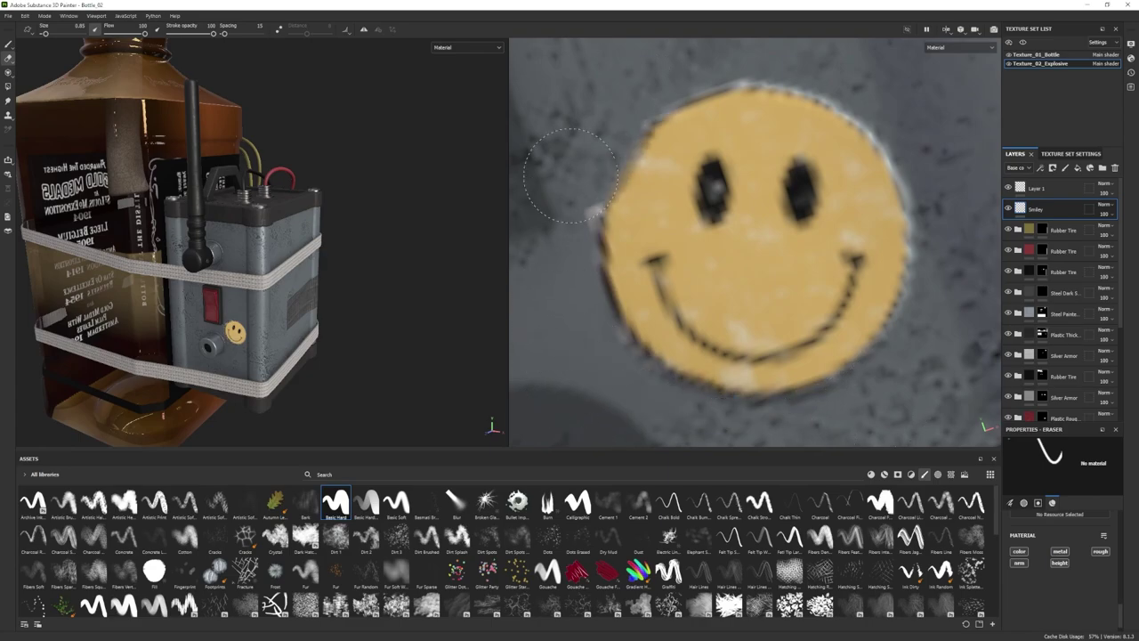
- Add a new paint layer above Smiley and import label1.png as a texture
alt+drag(356, 271, 311, 289)
alt+right_drag(311, 289, 356, 311)
alt+drag(356, 311, 383, 334)
alt+right_drag(382, 334, 498, 370)
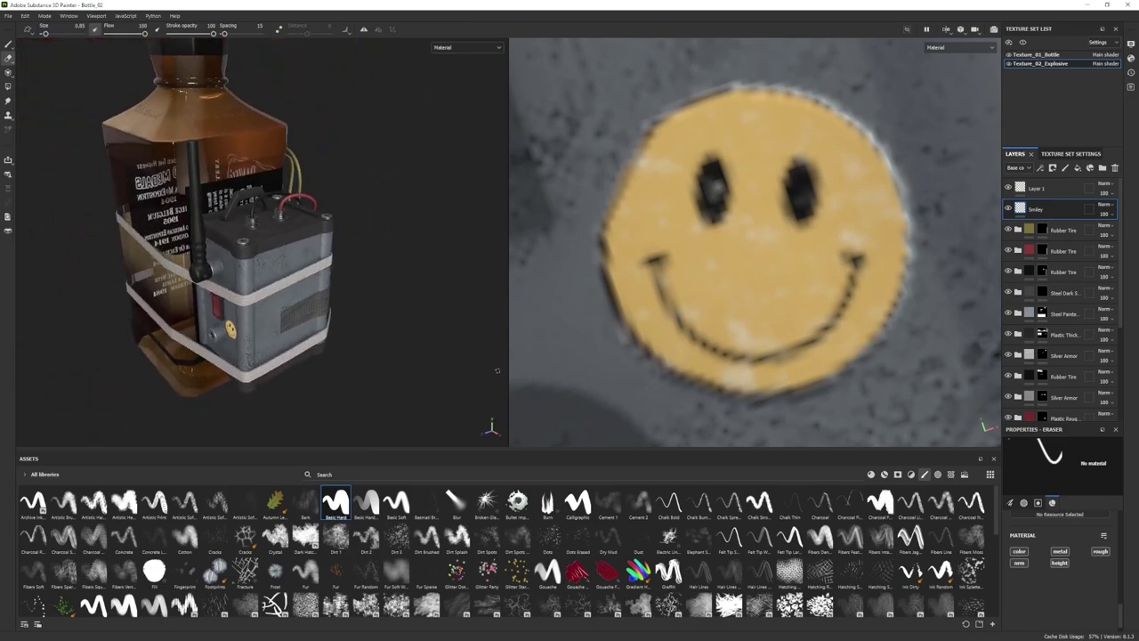
click(1065, 168)
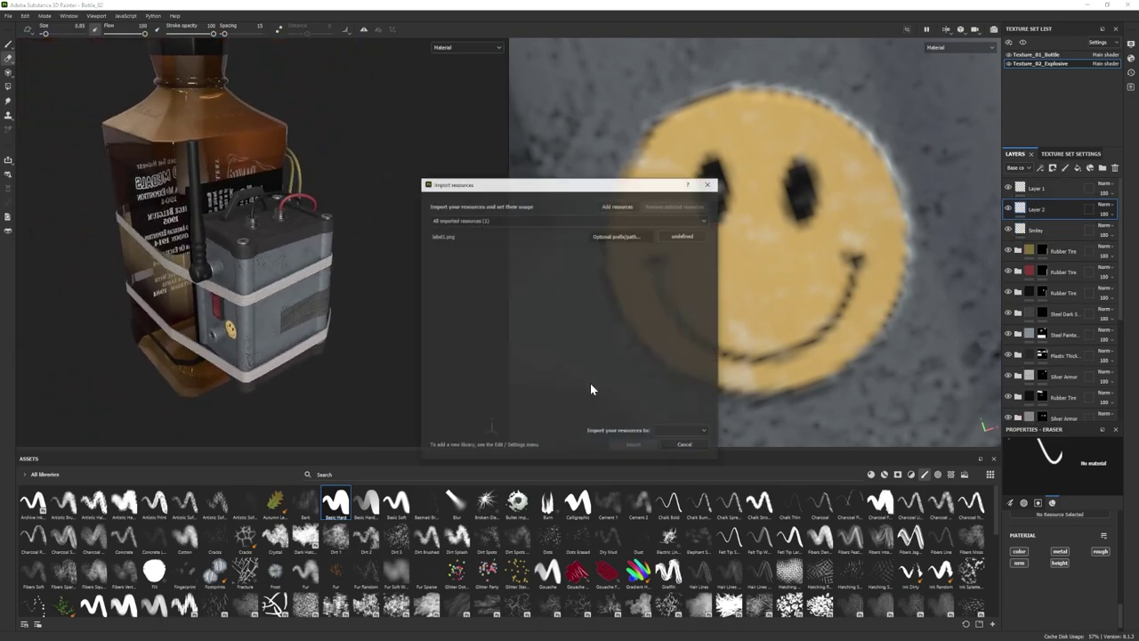
click(683, 236)
click(690, 272)
click(639, 445)
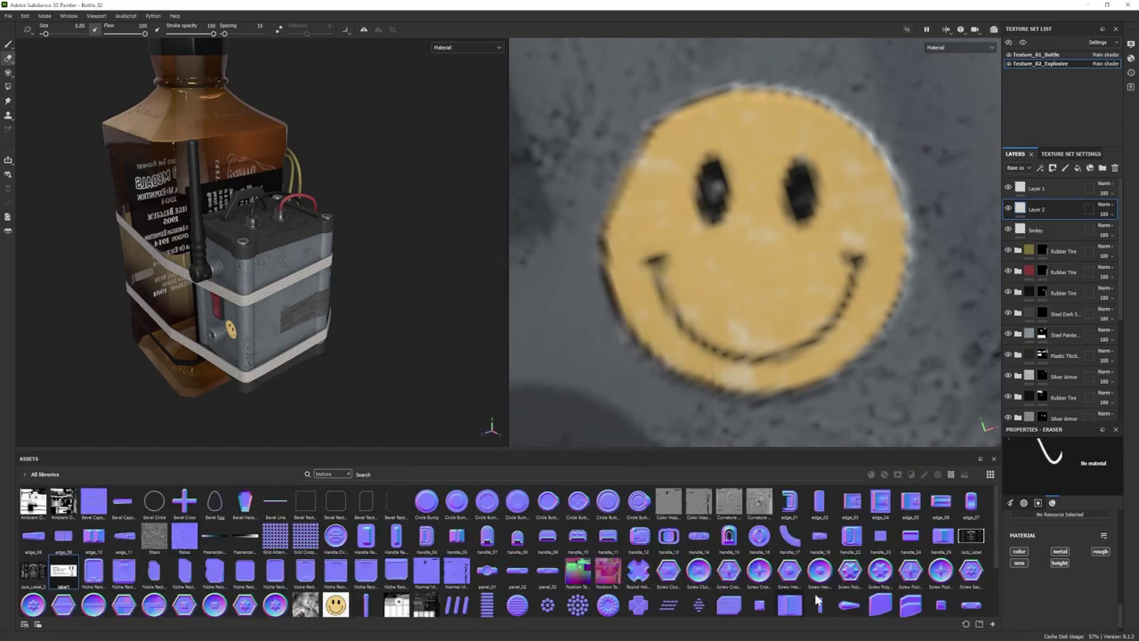
- Make more room for the tool properties and load the label1 texture as the Projection tool's base color on the new paint layer
scroll(1054, 543, up, 2)
click(1071, 419)
scroll(1069, 391, down, 1)
drag(1066, 424, 1060, 322)
scroll(1062, 498, up, 3)
scroll(1056, 212, up, 1)
click(1055, 211)
scroll(1045, 579, down, 3)
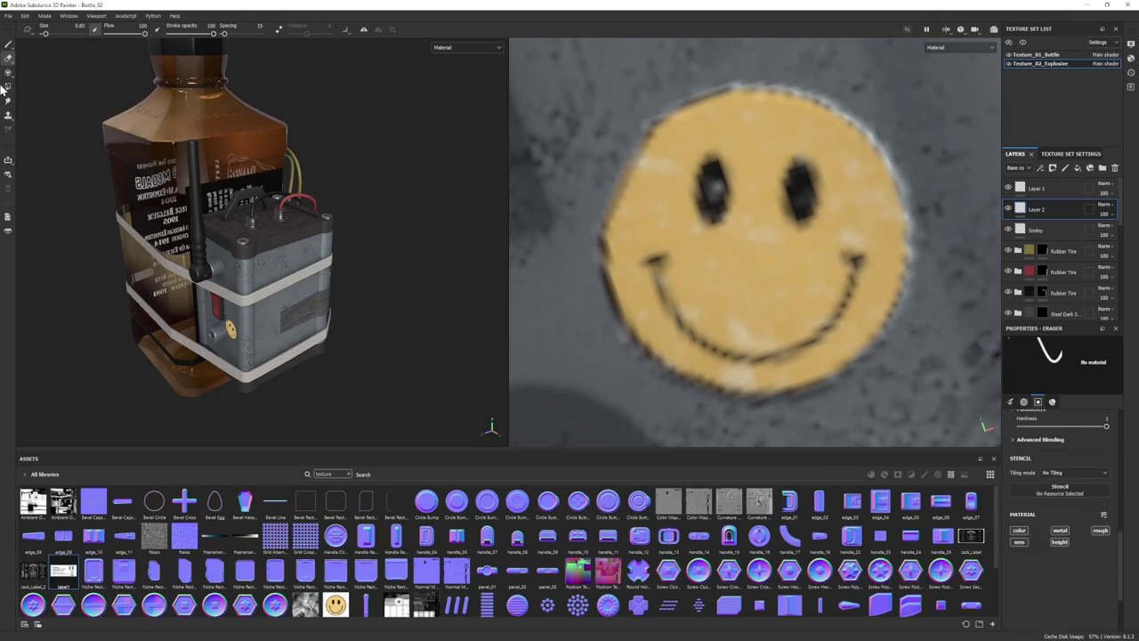
click(7, 72)
drag(63, 572, 1059, 560)
scroll(801, 258, down, 10)
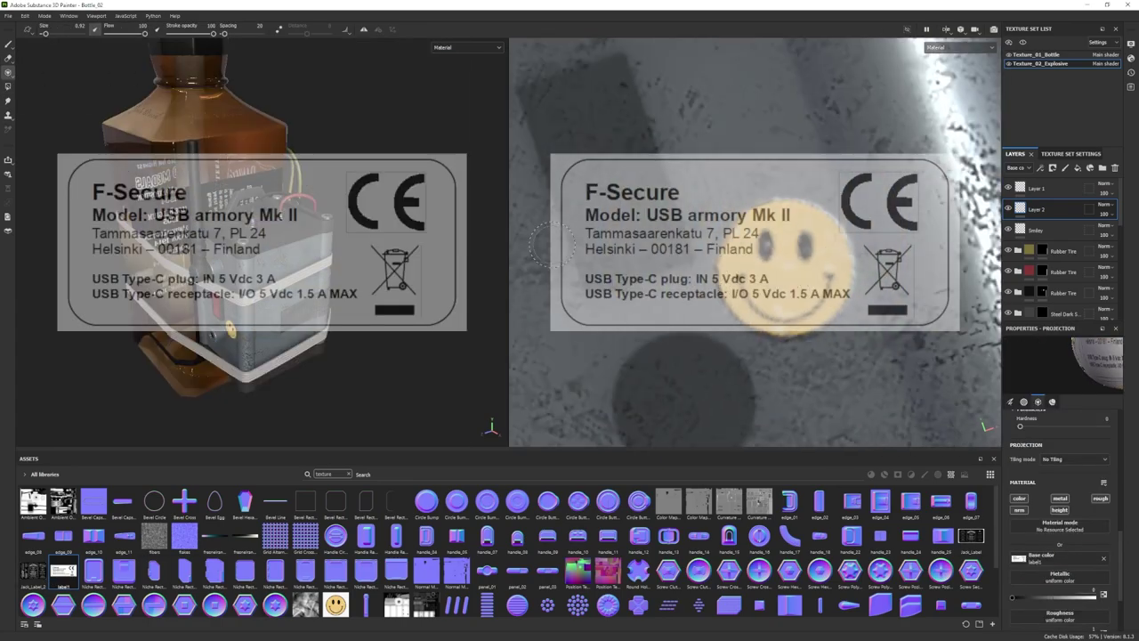
- Try to project the label1 sticker close up onto the surface of the black lid
alt+drag(267, 240, 294, 356)
alt+right_drag(356, 356, 828, 463)
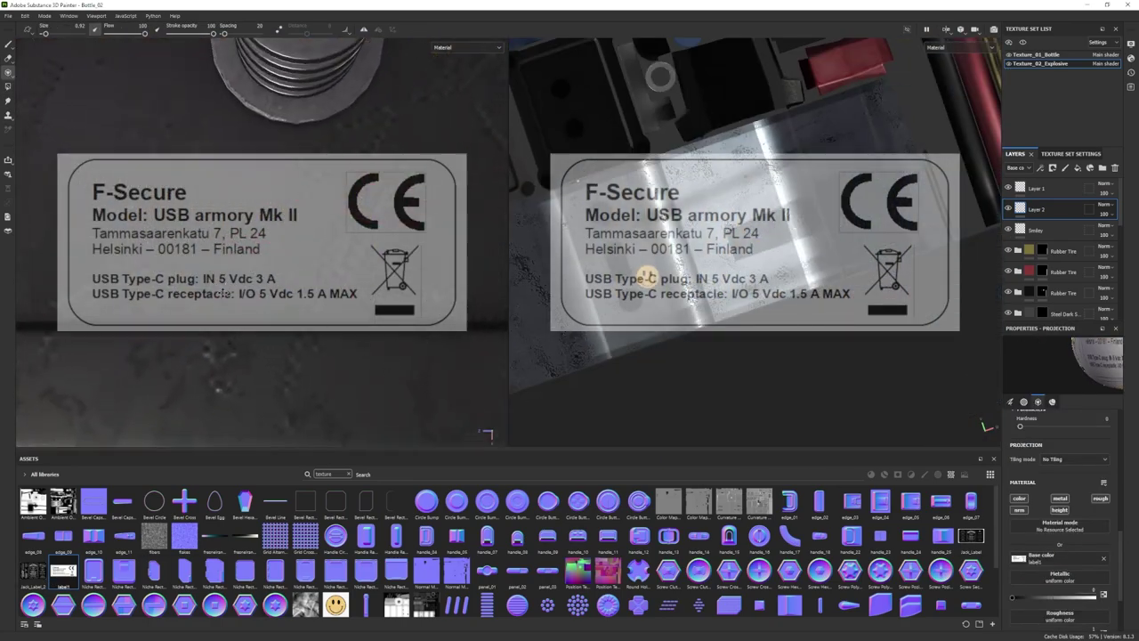
alt+middle_drag(199, 298, 118, 329)
scroll(1078, 568, down, 2)
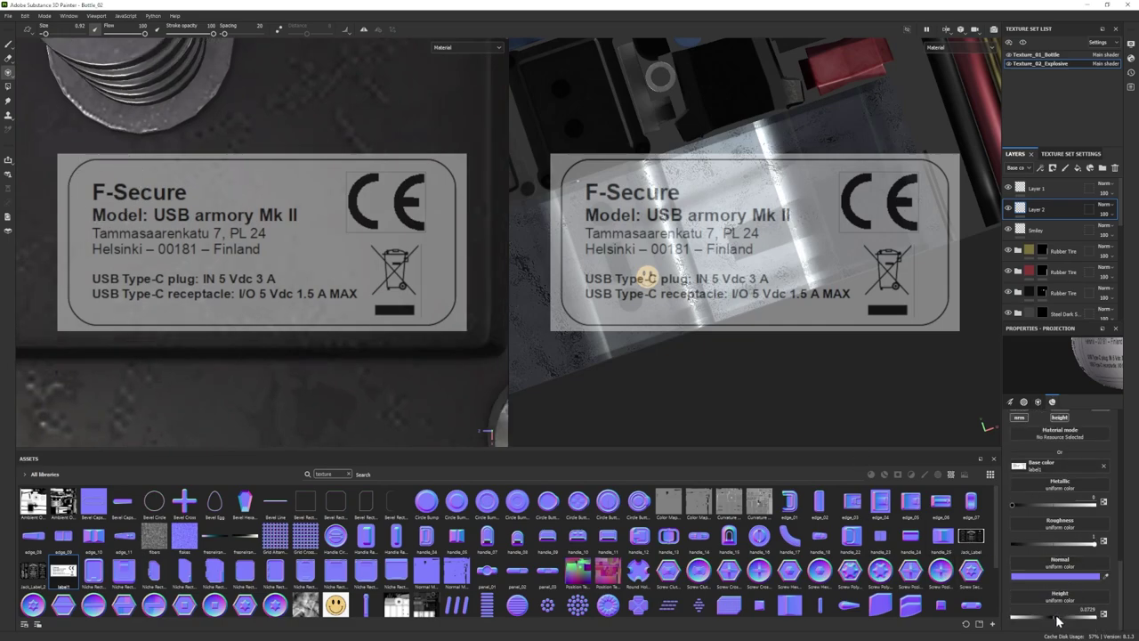
key(1)
click(7, 72)
drag(93, 182, 78, 281)
key(ctrl+z)
- Project the label1 sticker onto the black lid in front of the wire terminals, inspect it, and undo the projection
scroll(757, 249, down, 4)
alt+middle_drag(756, 249, 799, 335)
mouse_move(92, 185)
mouse_down()
mouse_move(356, 300)
mouse_move(160, 195)
mouse_move(374, 239)
mouse_up()
alt+right_drag(374, 238, 222, 233)
alt+drag(293, 338, 356, 267)
key(1)
alt+right_drag(498, 325, 451, 318)
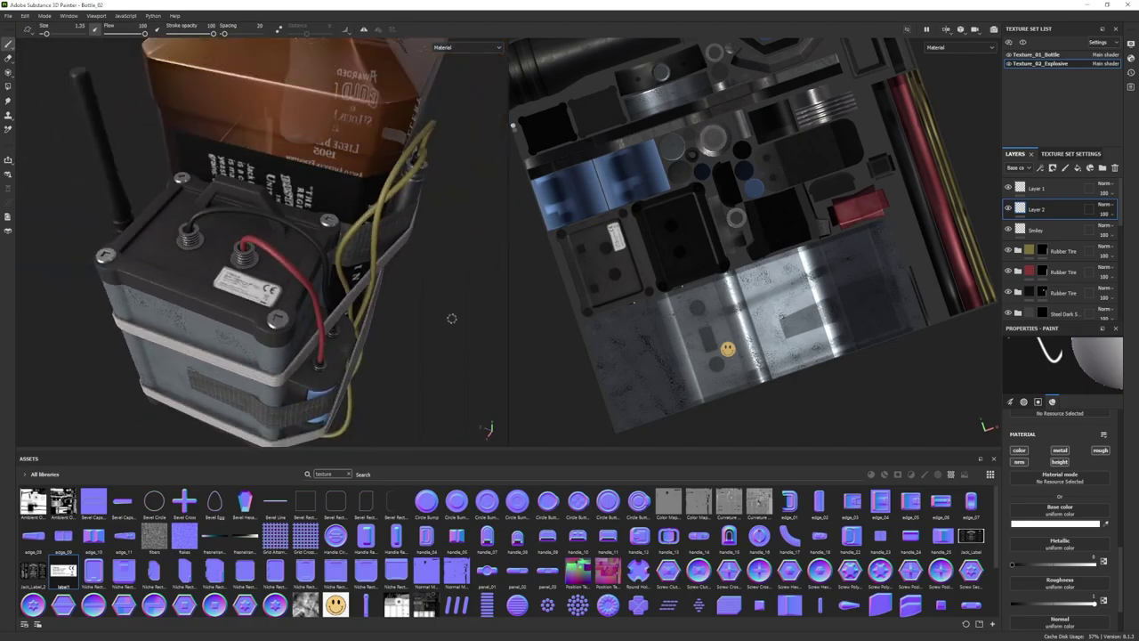
key(f)
alt+right_drag(543, 280, 691, 282)
key(ctrl+z)
key(ctrl+z)
- Project the label1 sticker in the 3D view onto the steel box face between the lid and the upper strap
click(8, 72)
alt+middle_drag(759, 334, 699, 307)
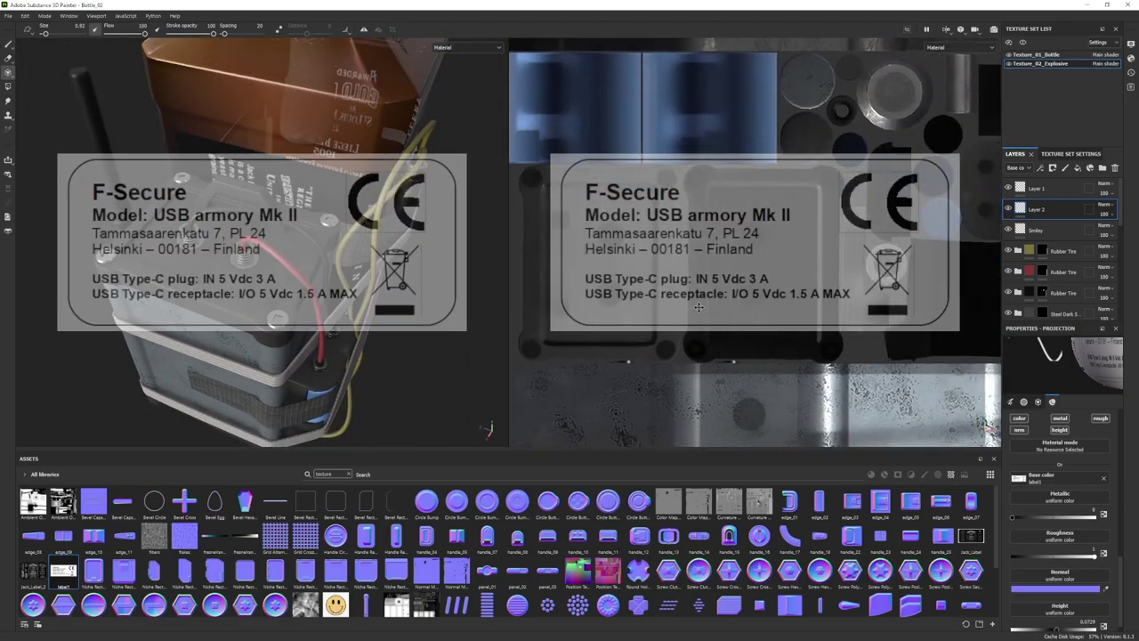
alt+drag(356, 329, 246, 293)
alt+right_drag(246, 293, 374, 298)
alt+middle_drag(311, 240, 316, 303)
mouse_move(82, 178)
mouse_down()
mouse_move(131, 210)
mouse_move(447, 171)
mouse_move(445, 307)
mouse_move(84, 317)
mouse_move(76, 276)
mouse_up()
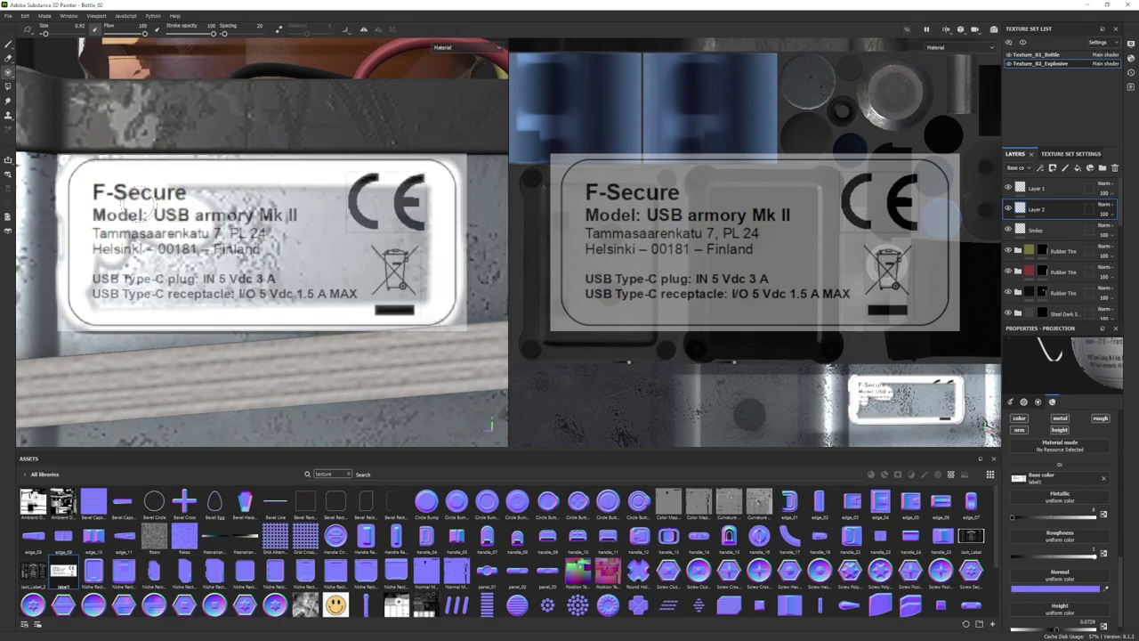
mouse_move(138, 204)
mouse_down()
mouse_move(111, 272)
mouse_move(276, 232)
mouse_move(160, 254)
mouse_up()
- Erase the projected label1 sticker from the steel box face using a larger eraser
key(2)
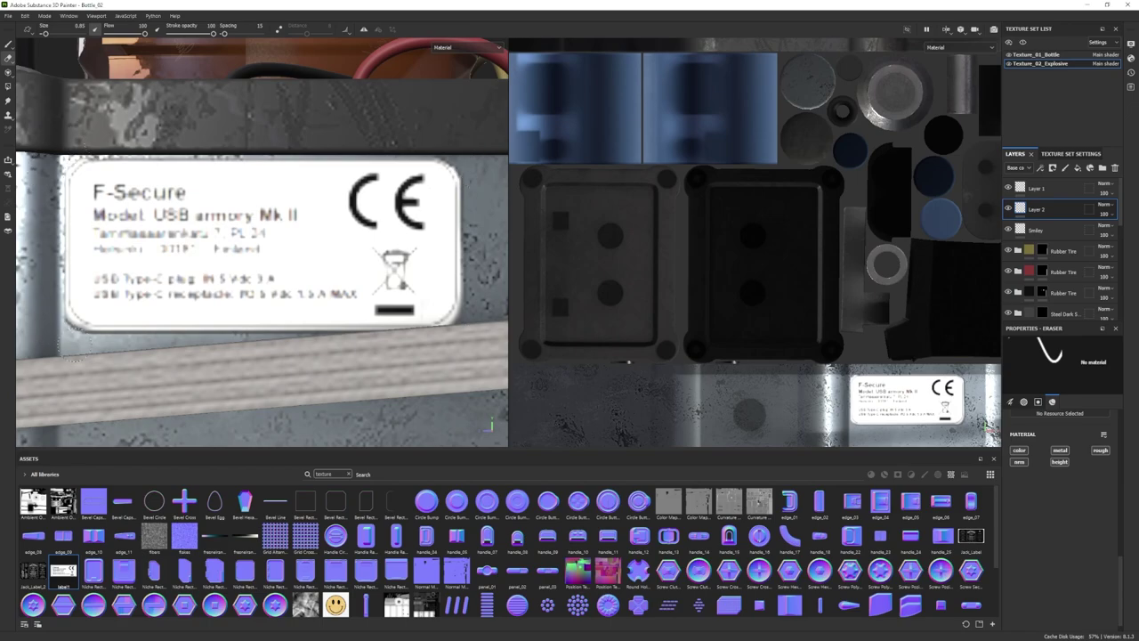
mouse_move(488, 307)
alt+right_down()
mouse_move(201, 287)
mouse_move(271, 247)
alt+right_up()
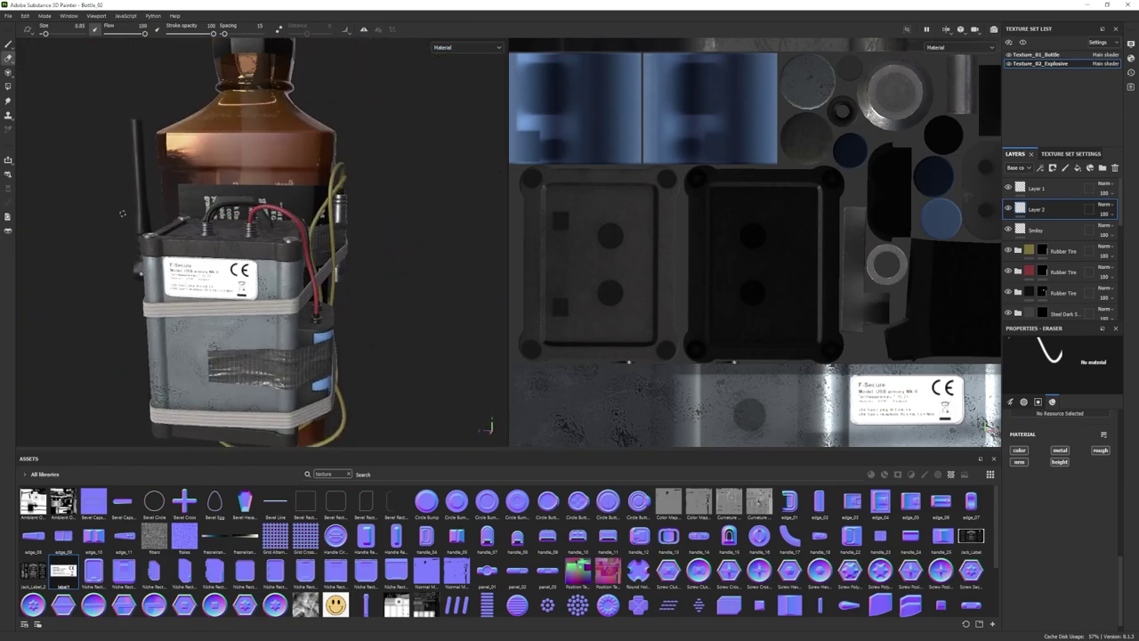
alt+drag(119, 213, 177, 263)
ctrl+right_drag(149, 247, 159, 247)
drag(149, 246, 271, 283)
- Try projecting the label1 sticker in the UV view onto the light steel face, check it on the model, and undo it
click(8, 72)
mouse_move(97, 204)
alt+right_down()
mouse_move(163, 267)
mouse_move(37, 235)
alt+right_up()
alt+middle_drag(845, 240, 729, 217)
alt+right_drag(729, 217, 989, 429)
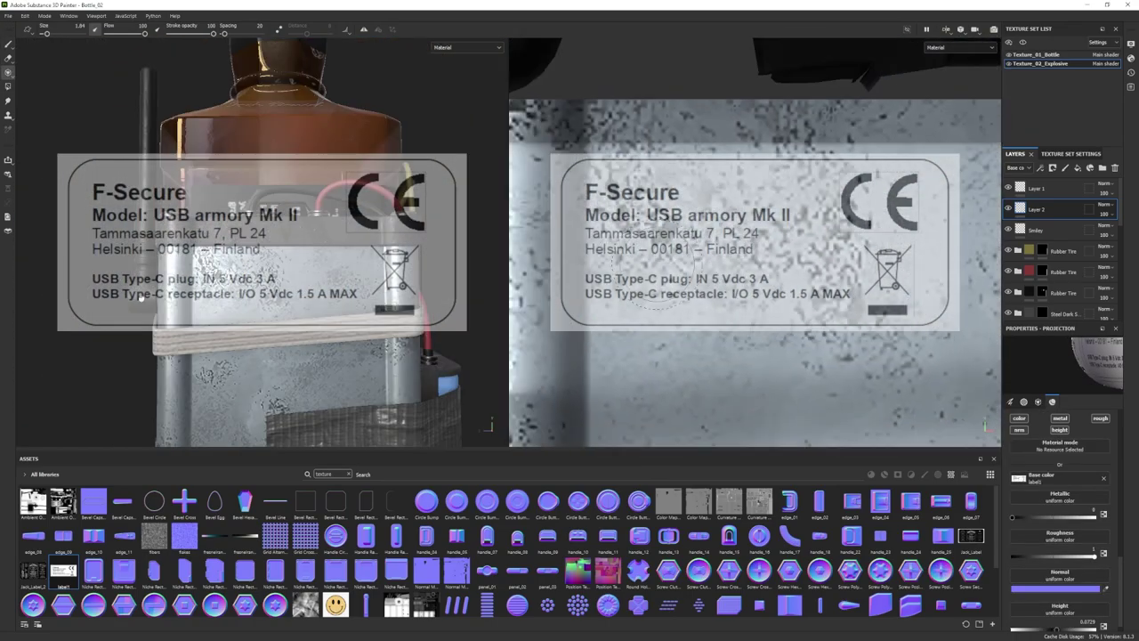
alt+middle_drag(779, 258, 801, 343)
mouse_move(578, 187)
mouse_down()
mouse_move(579, 291)
mouse_move(872, 295)
mouse_up()
mouse_move(898, 267)
mouse_down()
mouse_move(903, 191)
mouse_move(623, 213)
mouse_up()
click(8, 43)
alt+right_drag(355, 284, 307, 267)
mouse_move(364, 267)
alt+mouse_down()
mouse_move(307, 316)
mouse_move(281, 320)
mouse_move(278, 358)
mouse_move(296, 359)
alt+mouse_up()
key(ctrl+z)
key(ctrl+z)
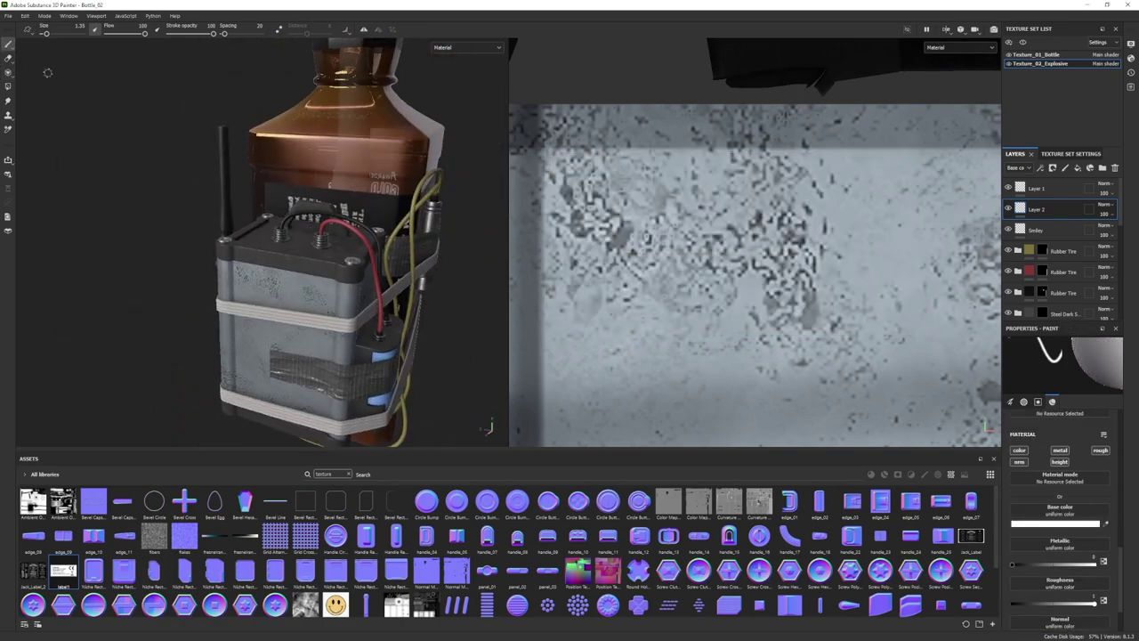
- Realign the UV view and project the complete label1 sticker onto the light steel face above the upper strap
click(8, 72)
alt+right_drag(772, 254, 808, 273)
alt+middle_drag(765, 258, 803, 271)
mouse_move(587, 187)
mouse_down()
mouse_move(587, 254)
mouse_move(929, 182)
mouse_move(667, 214)
mouse_up()
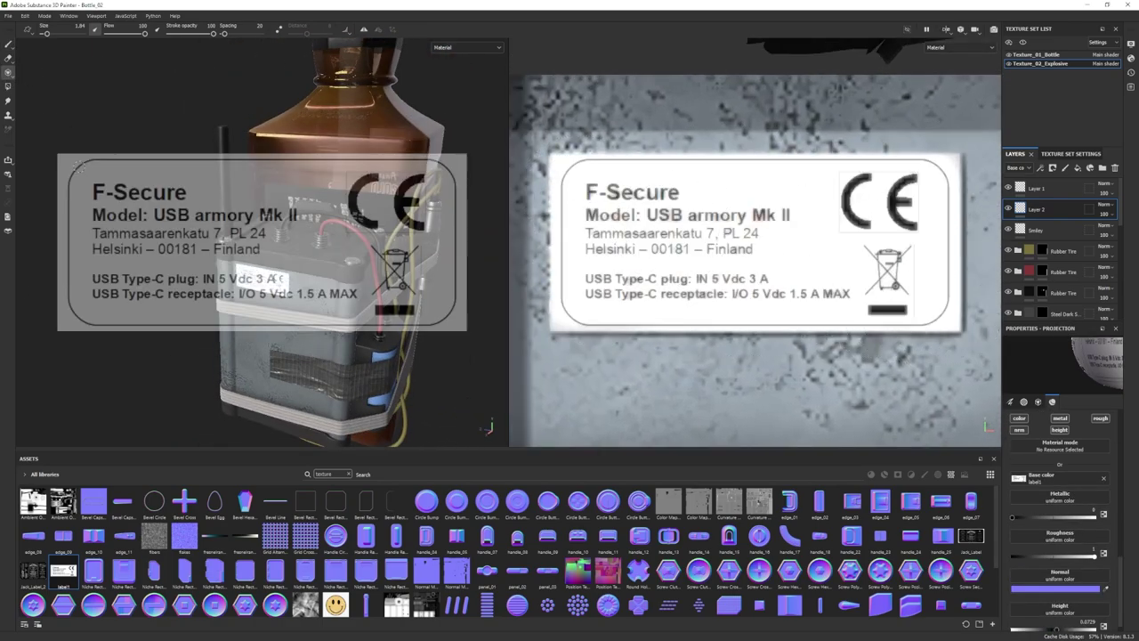
click(8, 43)
mouse_move(289, 287)
alt+mouse_down()
mouse_move(259, 305)
mouse_move(177, 292)
alt+mouse_up()
- Add a base color Levels to the label layer and darken the text with black input 0.251 and midtone 1.345
right_click(1053, 208)
click(1051, 555)
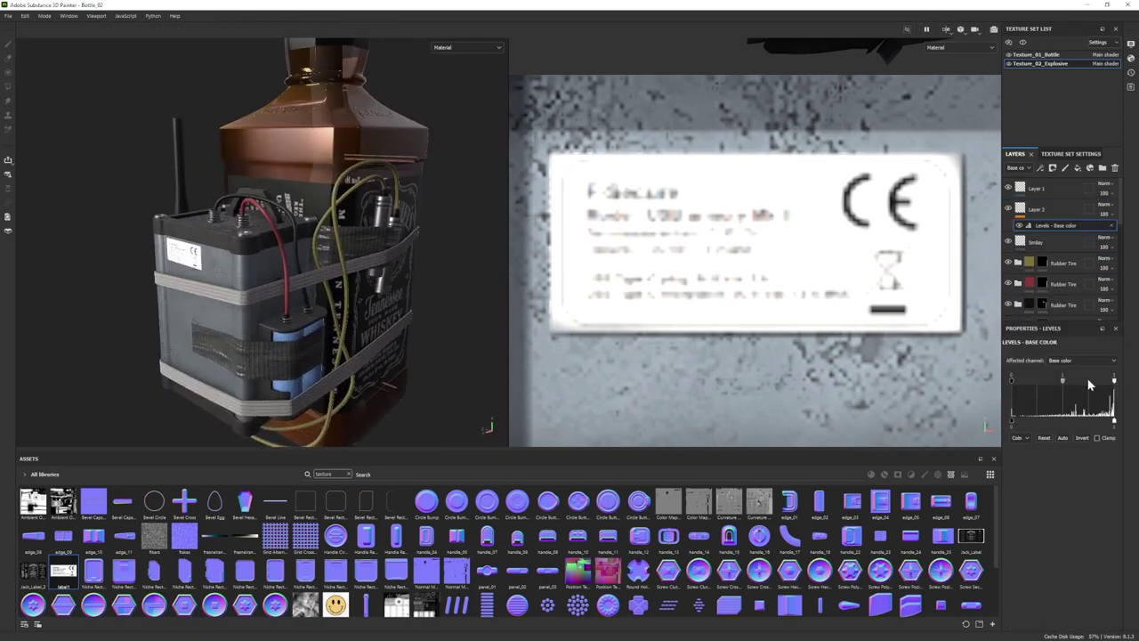
mouse_move(1113, 381)
mouse_down()
mouse_move(1093, 381)
mouse_move(1114, 382)
mouse_up()
drag(1012, 381, 1077, 383)
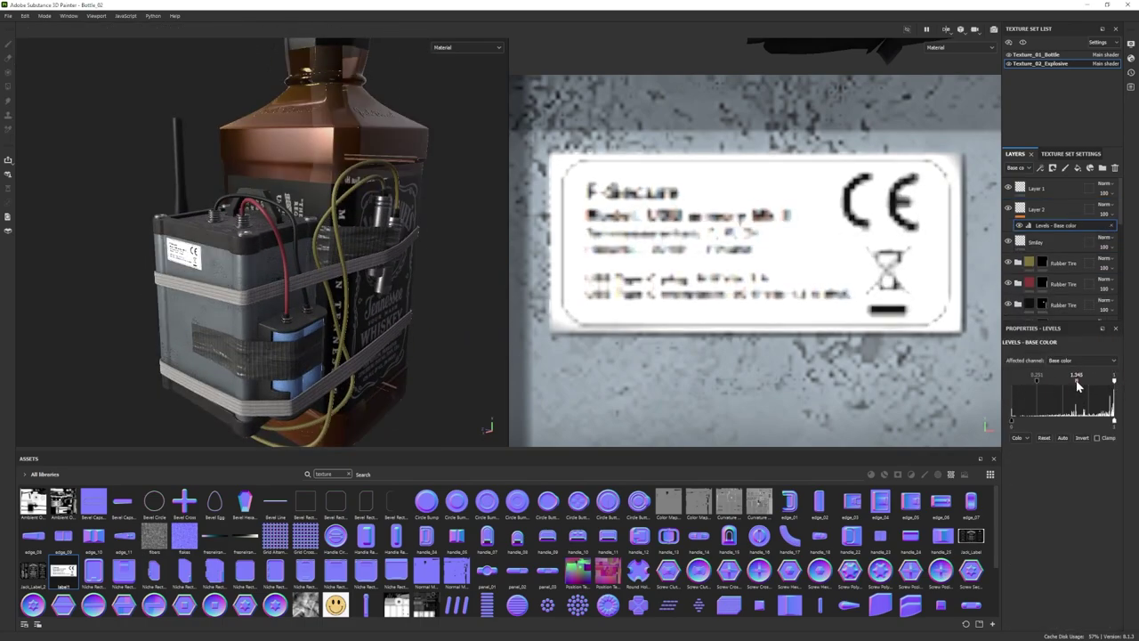
- Add a second Levels to the label layer, affecting Roughness, and lower its white input to about 0.74
right_click(1054, 210)
click(1072, 554)
click(1082, 360)
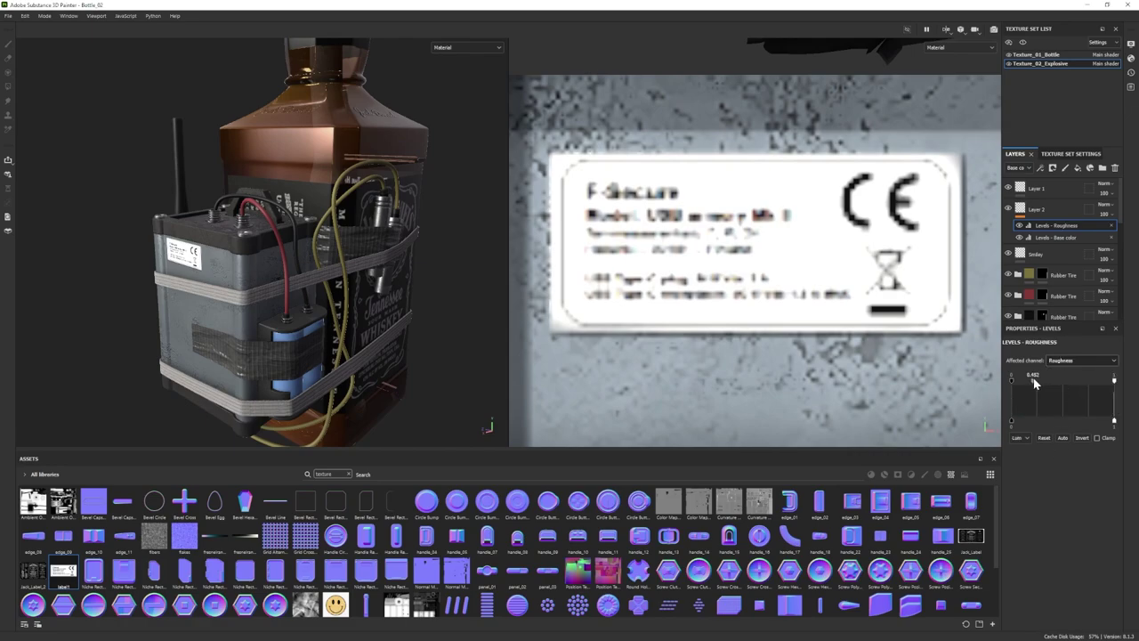
scroll(293, 267, down, 2)
mouse_move(258, 267)
alt+mouse_down()
mouse_move(298, 267)
mouse_move(249, 285)
alt+mouse_up()
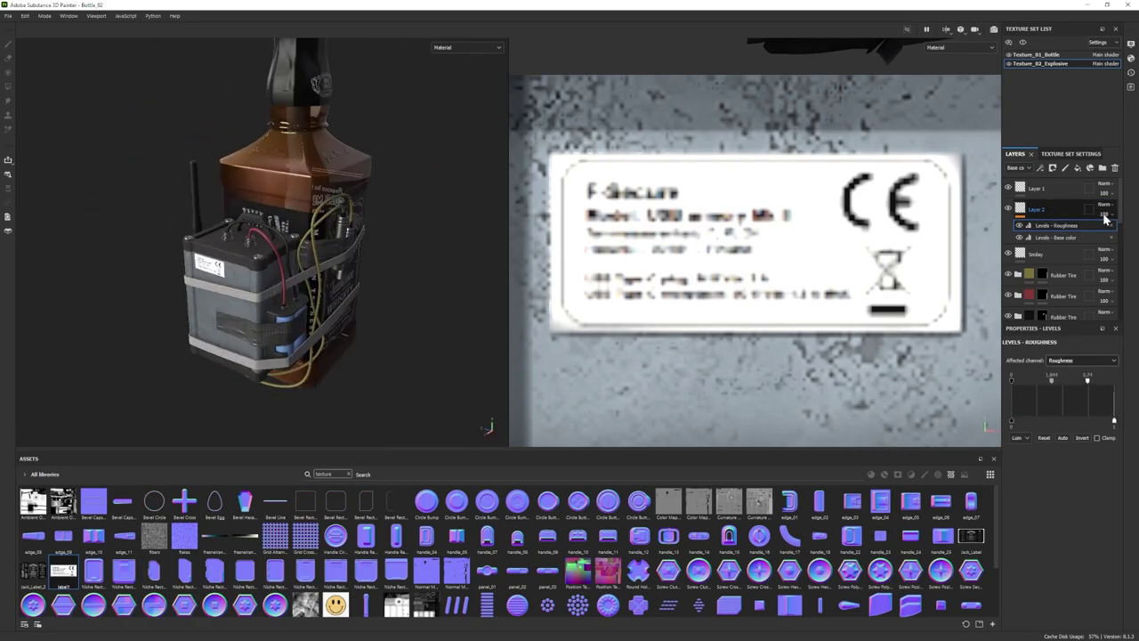
- Reduce the base color opacity of the label layer
click(1106, 214)
drag(1136, 230, 1117, 233)
scroll(267, 267, up, 4)
alt+drag(249, 266, 280, 262)
- Erase the white margin and square corners outside the label1 sticker's rounded border with a small eraser
click(8, 59)
alt+middle_drag(919, 309, 854, 260)
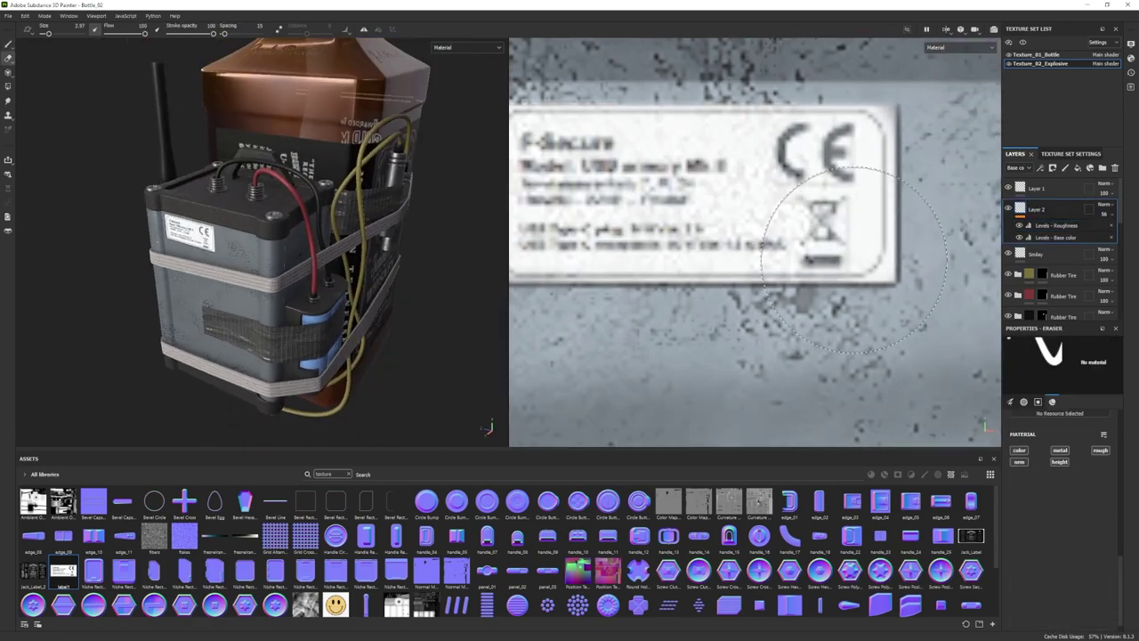
drag(902, 271, 897, 105)
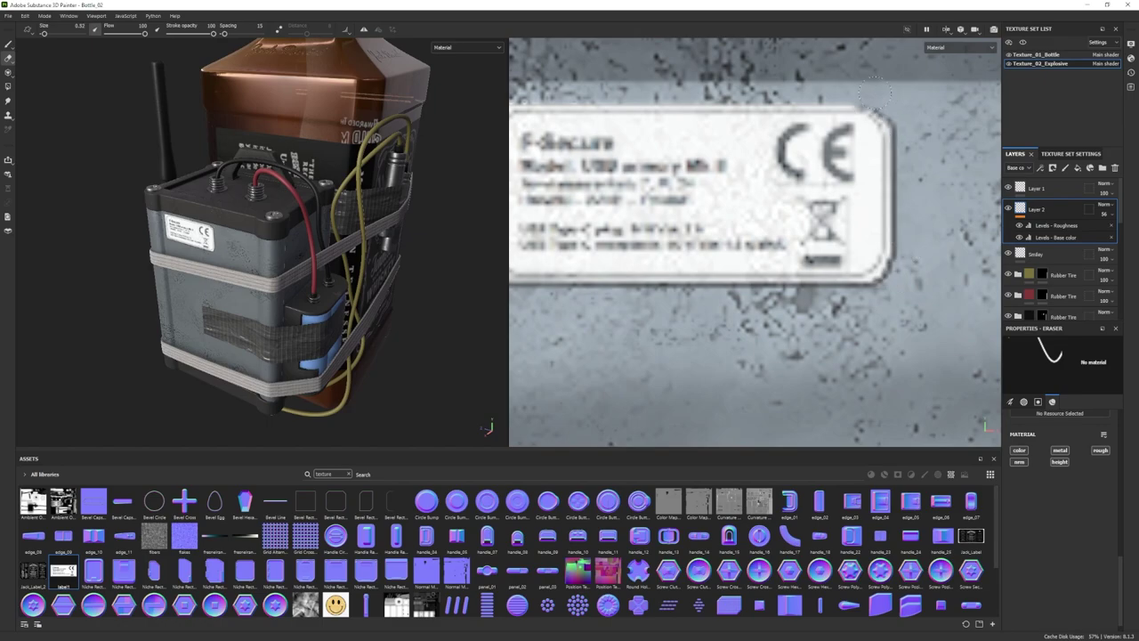
alt+middle_drag(712, 289, 865, 288)
click(644, 280)
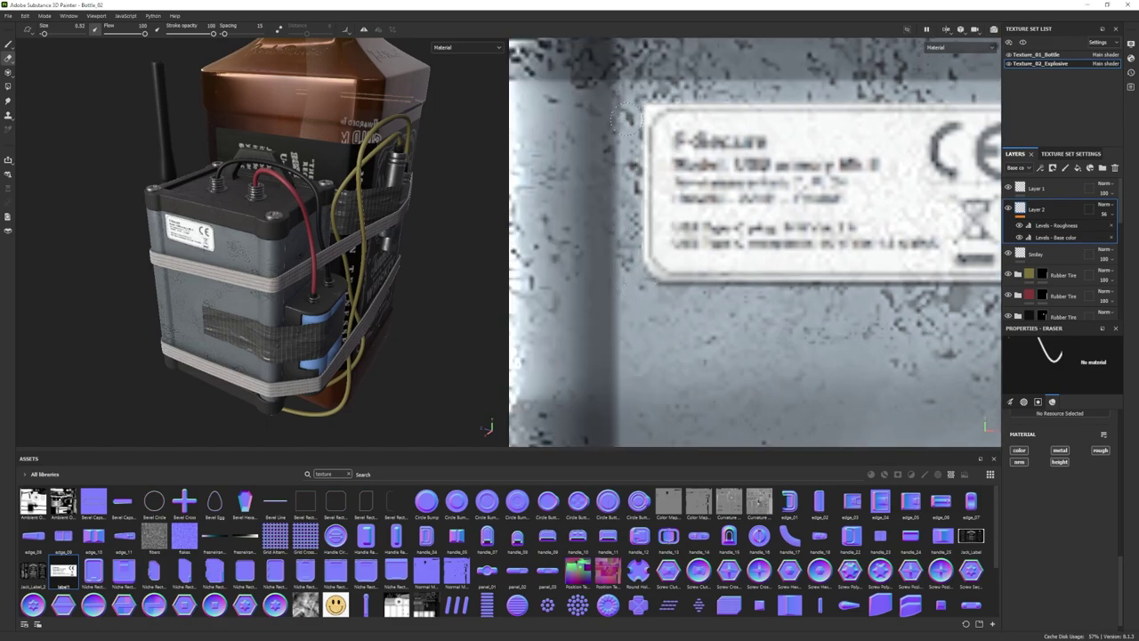
scroll(285, 267, down, 3)
mouse_move(284, 267)
alt+mouse_down()
mouse_move(263, 267)
mouse_move(275, 267)
alt+mouse_up()
scroll(276, 267, down, 2)
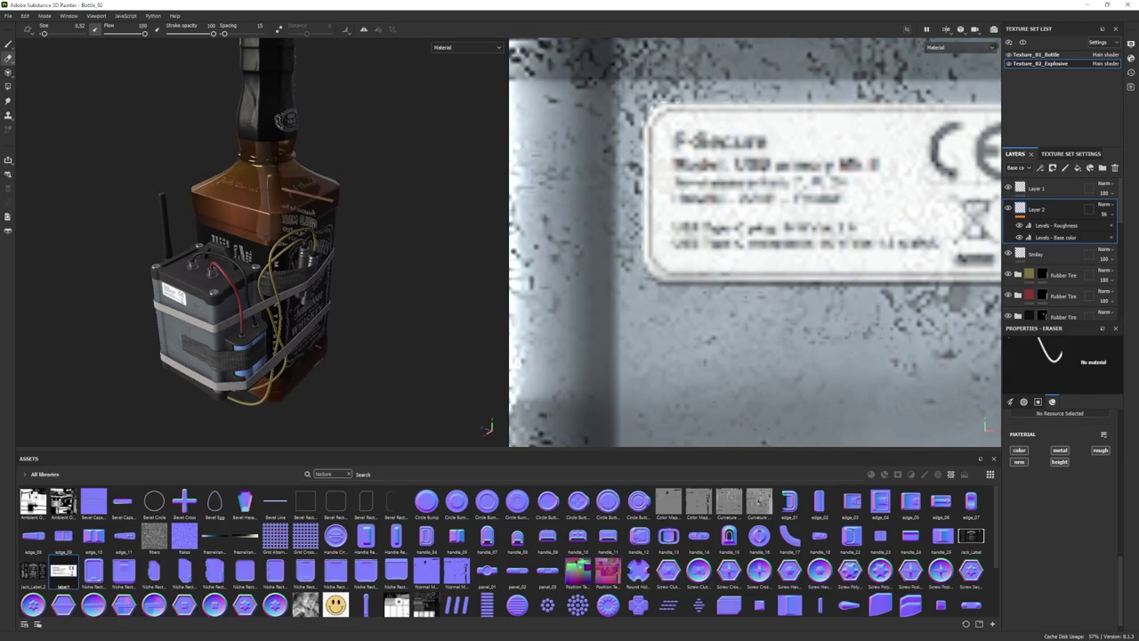
- Import label2 as a texture
click(681, 236)
click(682, 449)
click(633, 445)
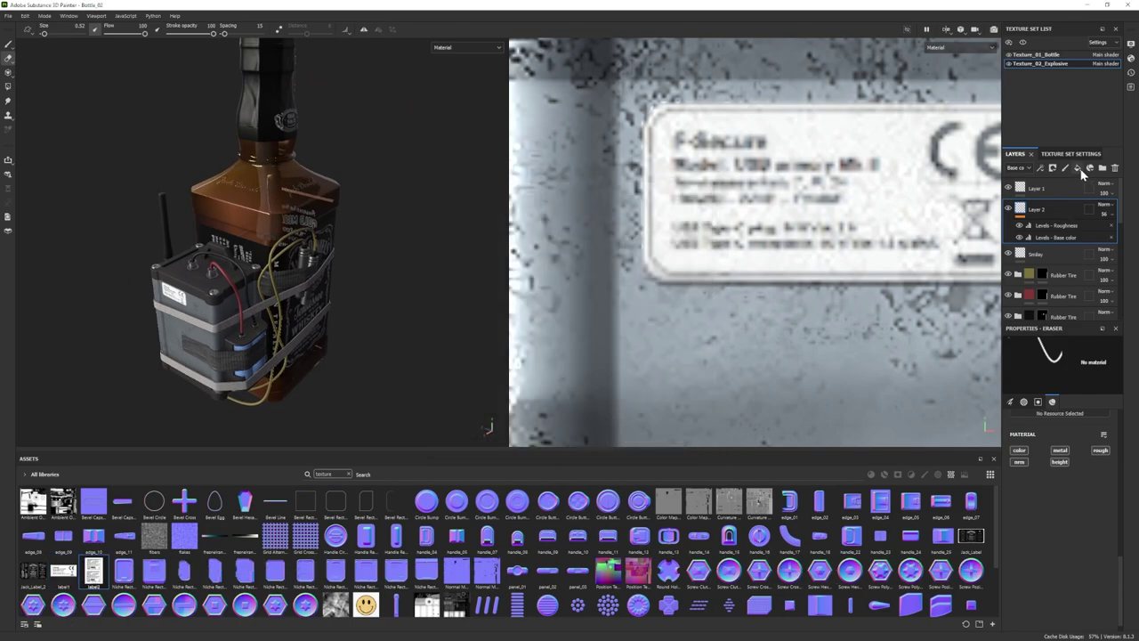
- Add a new paint layer above the first label's layer and load label2 as the Projection tool's base color
click(1078, 167)
click(1114, 167)
click(1065, 167)
click(9, 72)
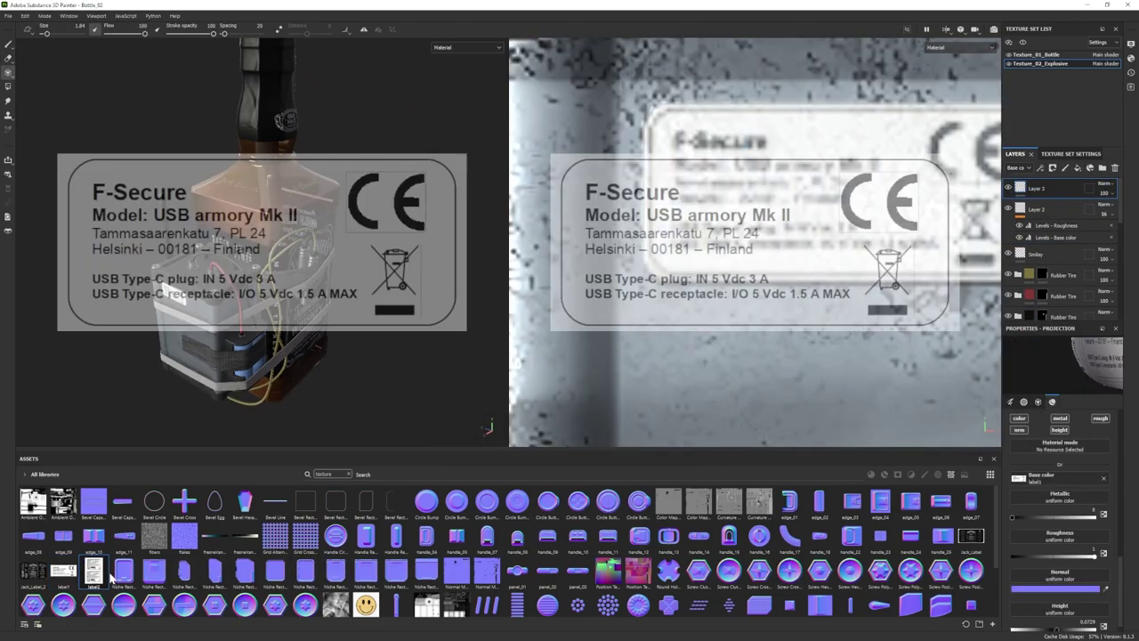
drag(98, 576, 1056, 478)
- Try projecting part of the label2 sheet onto the dark steel face in the UV view and undo it
scroll(778, 197, down, 5)
alt+middle_drag(852, 351, 771, 218)
alt+drag(276, 316, 299, 307)
scroll(677, 293, down, 5)
mouse_move(658, 339)
alt+middle_down()
mouse_move(537, 292)
mouse_move(659, 294)
alt+middle_up()
scroll(738, 240, up, 5)
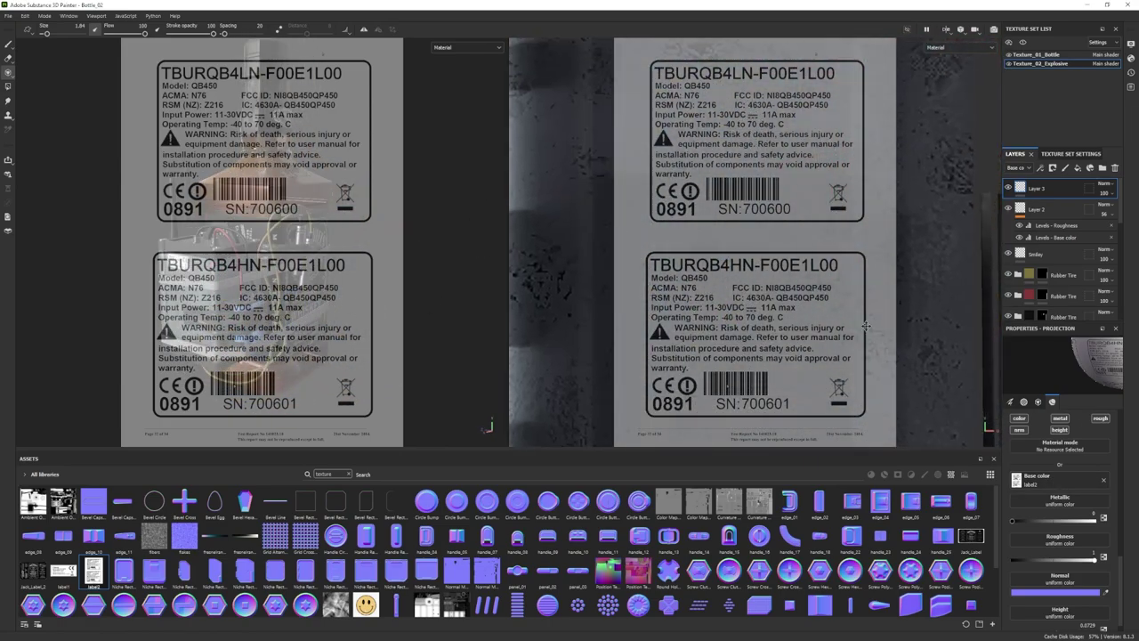
drag(712, 125, 747, 169)
mouse_move(294, 311)
alt+mouse_down()
mouse_move(267, 311)
mouse_move(294, 311)
alt+mouse_up()
key(1)
key(ctrl+z)
- Enlarge the projection brush and project both label2 stickers across the dark steel face in the UV view
key(3)
mouse_move(668, 93)
mouse_down()
mouse_move(661, 347)
mouse_move(845, 98)
mouse_move(796, 93)
mouse_up()
ctrl+right_drag(797, 93, 825, 93)
drag(797, 93, 725, 204)
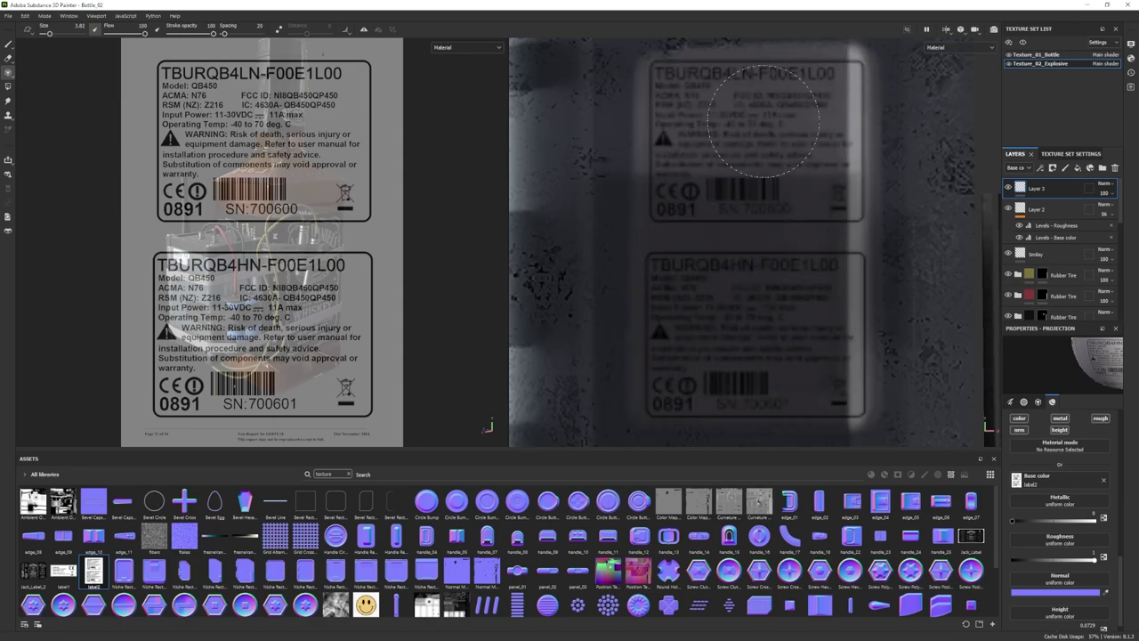
key(1)
mouse_move(303, 329)
alt+mouse_down()
mouse_move(334, 347)
mouse_move(329, 385)
alt+mouse_up()
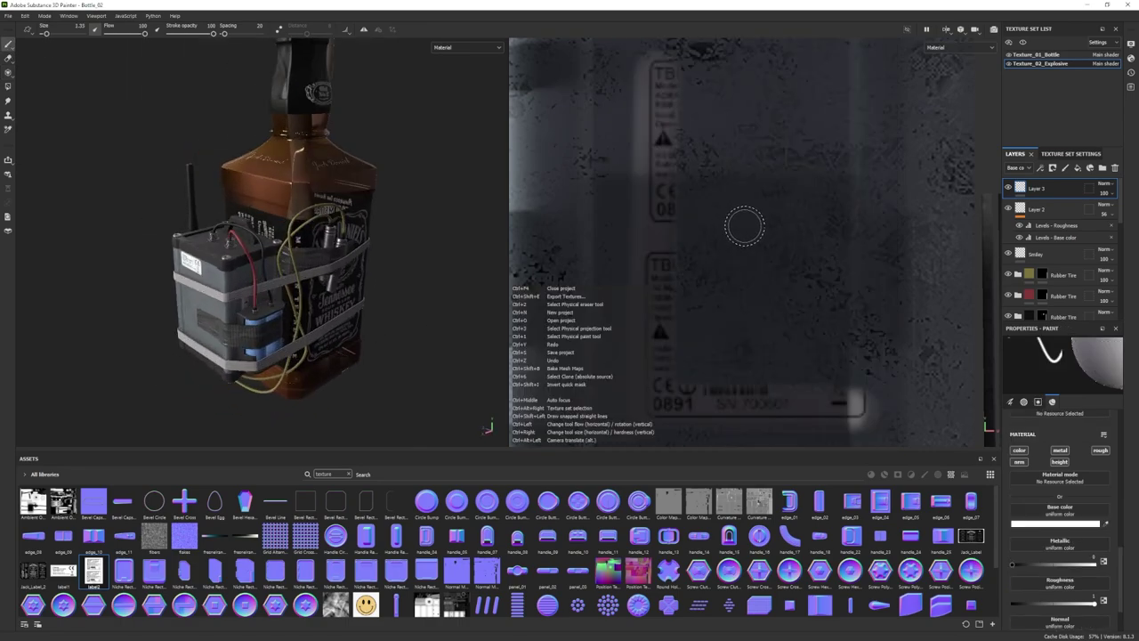
- Try a Drop Shadow filter on the first label's layer and remove the filter effect
right_click(1046, 209)
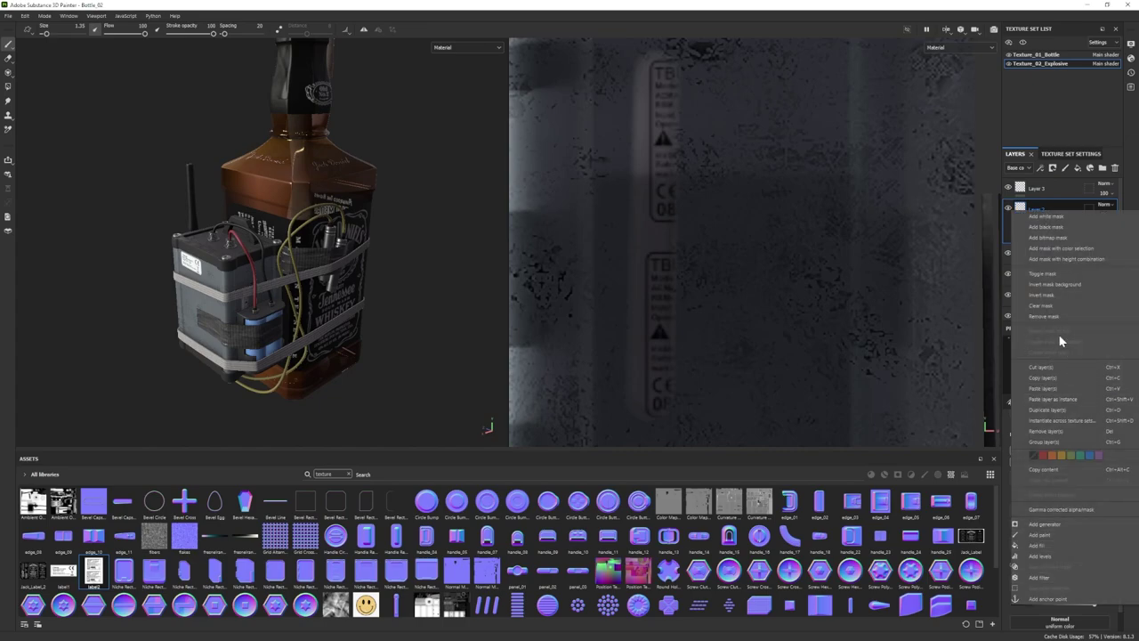
click(1058, 580)
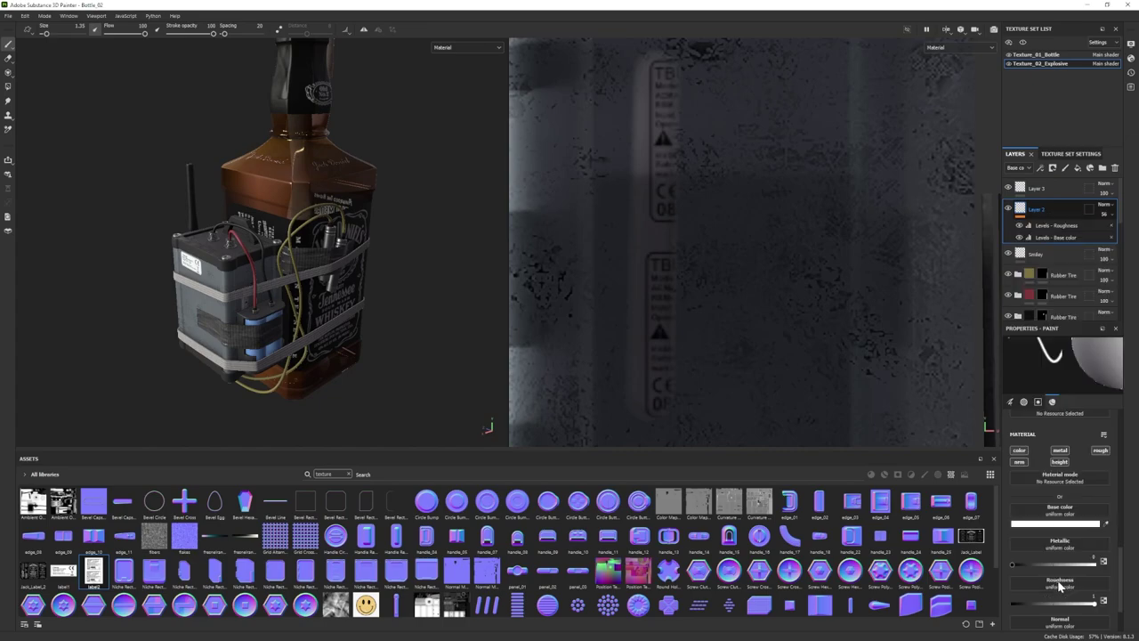
click(1061, 375)
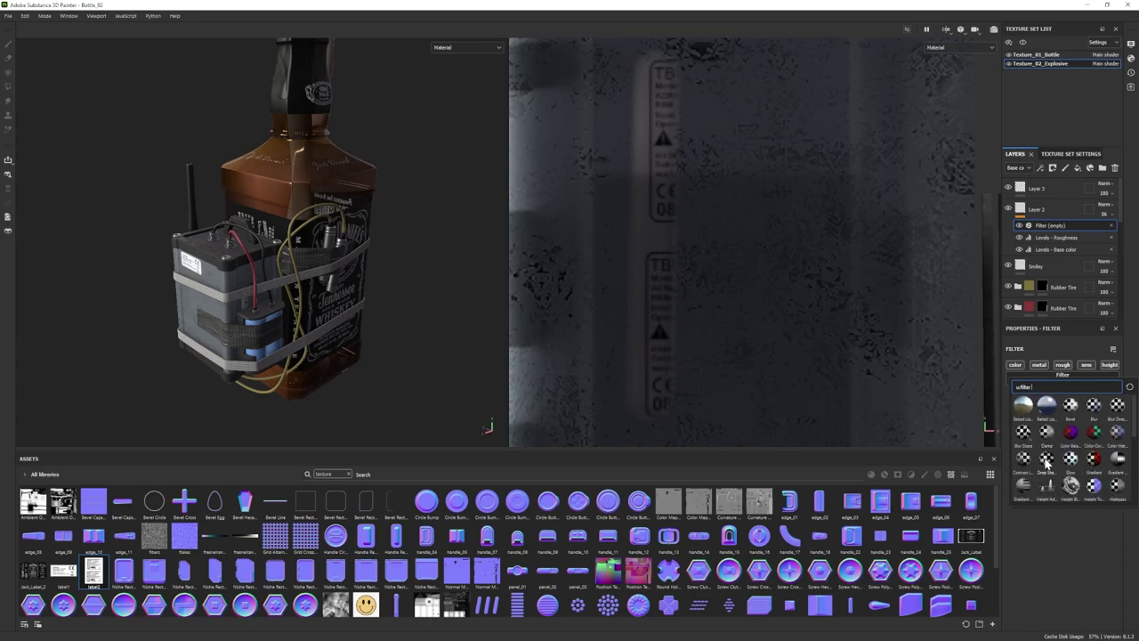
click(1047, 457)
key(ctrl+z)
click(1062, 378)
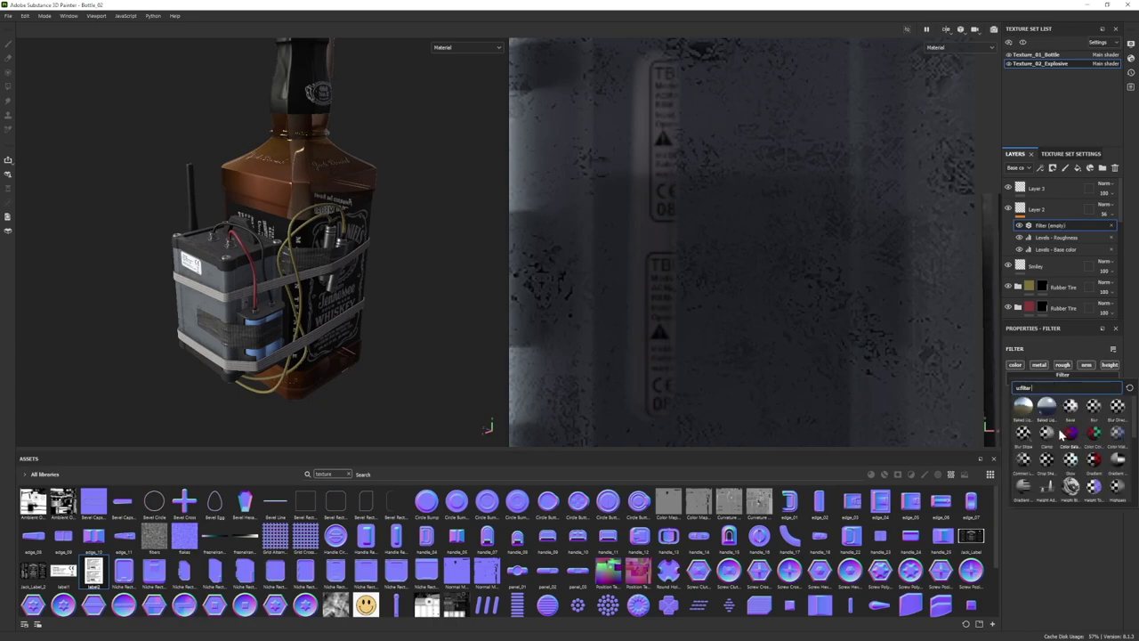
scroll(1066, 465, down, 3)
scroll(1066, 450, up, 3)
click(1111, 226)
- Add another base color Levels to the first label's layer and lower its white output to dim the sticker
right_click(1061, 210)
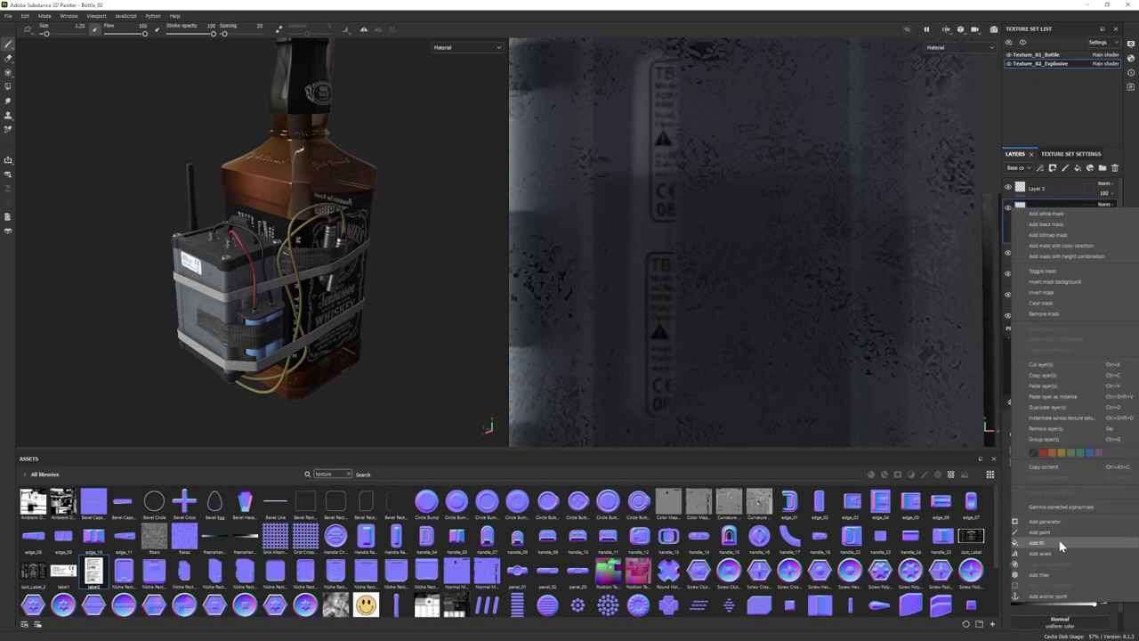
click(1060, 554)
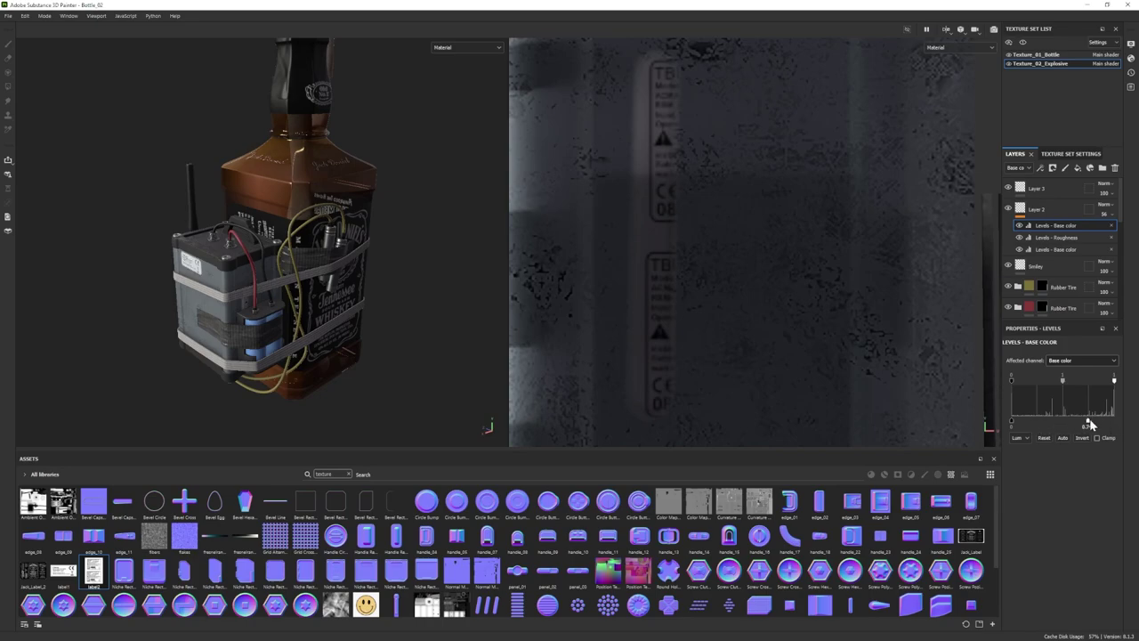
click(1055, 211)
- Erase the leftover strip of the label2 projection from the dark steel face on Layer 3
click(1053, 189)
click(8, 86)
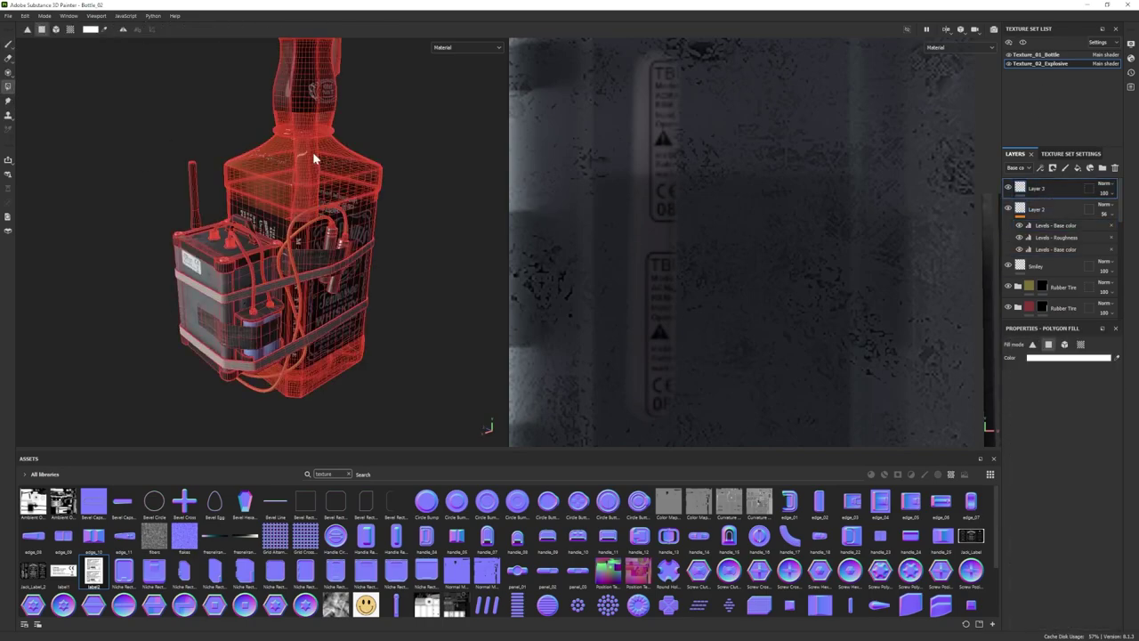
click(8, 72)
shift+right_drag(739, 274, 797, 280)
key(e)
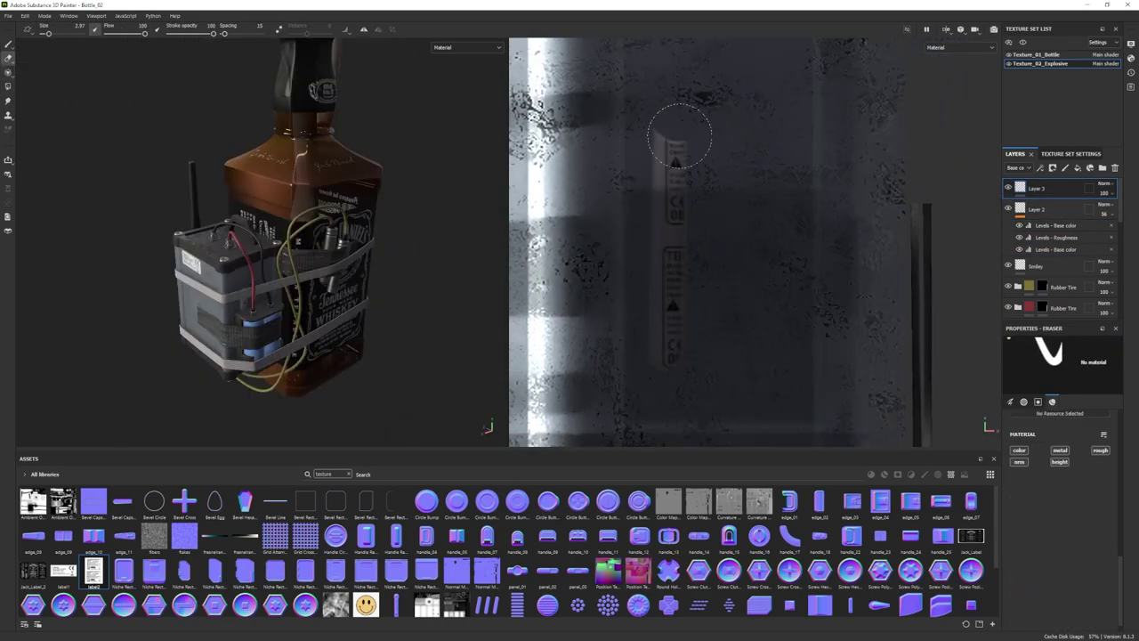
drag(680, 135, 667, 345)
- Project both label2 stickers again onto the dark steel face in the shifted UV view on Layer 3
key(1)
click(8, 86)
click(8, 72)
mouse_move(661, 93)
mouse_down()
mouse_move(849, 393)
mouse_move(812, 69)
mouse_up()
mouse_move(717, 100)
mouse_down()
mouse_move(816, 182)
mouse_move(734, 212)
mouse_up()
- Trim the margins around the label2 stickers with straight strokes of a small eraser
key(e)
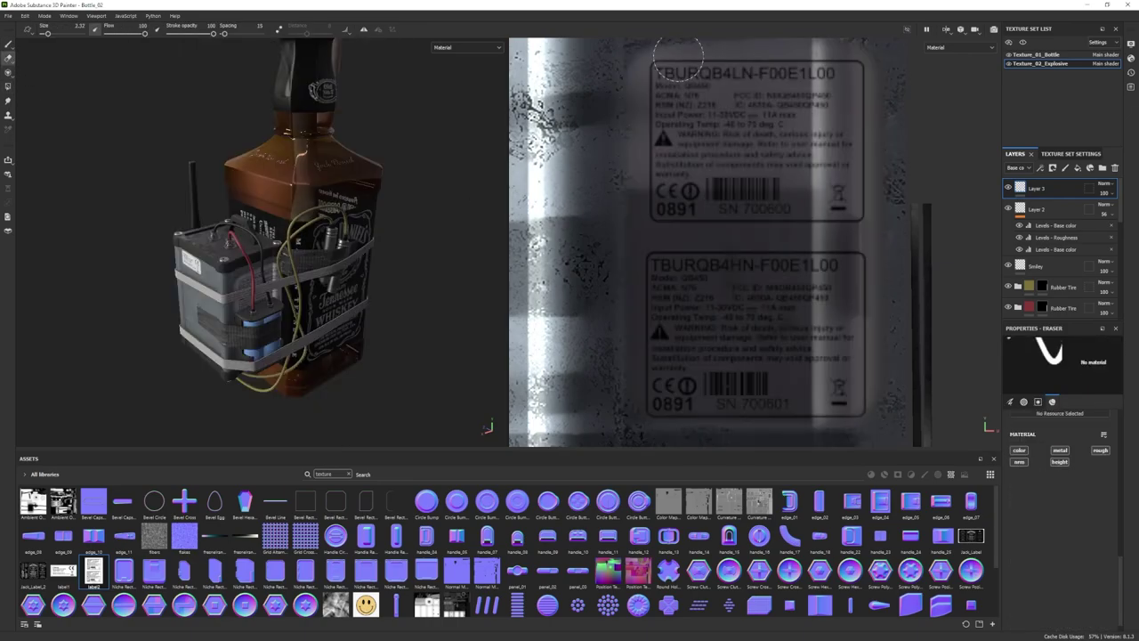
ctrl+right_drag(678, 58, 648, 50)
shift+click(646, 47)
key(ctrl+z)
shift+click(871, 47)
shift+click(871, 441)
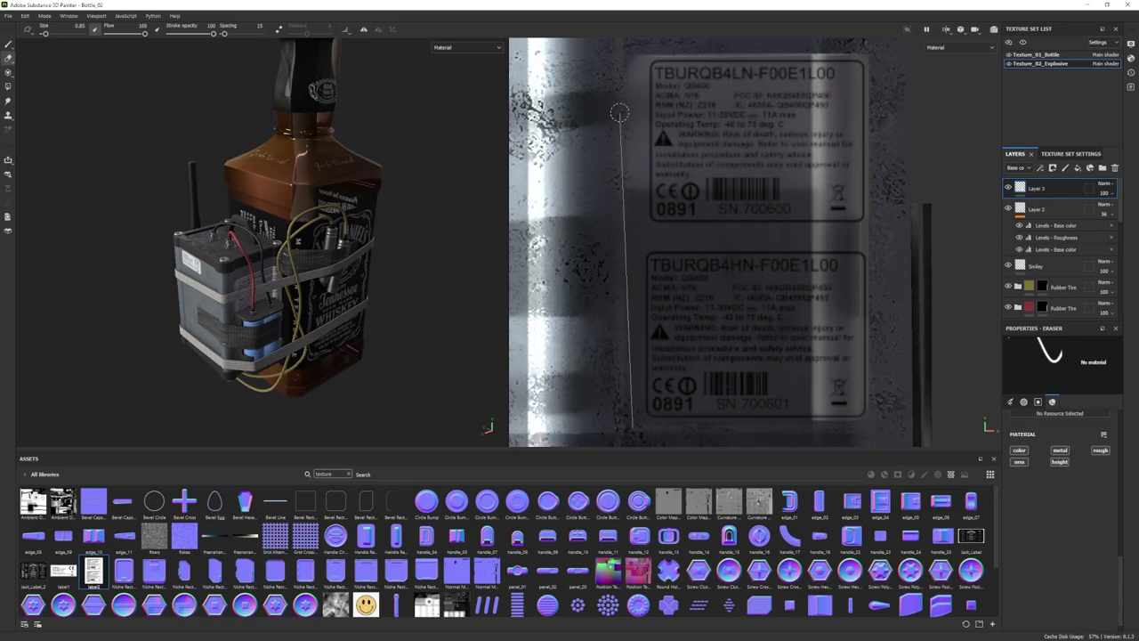
click(8, 47)
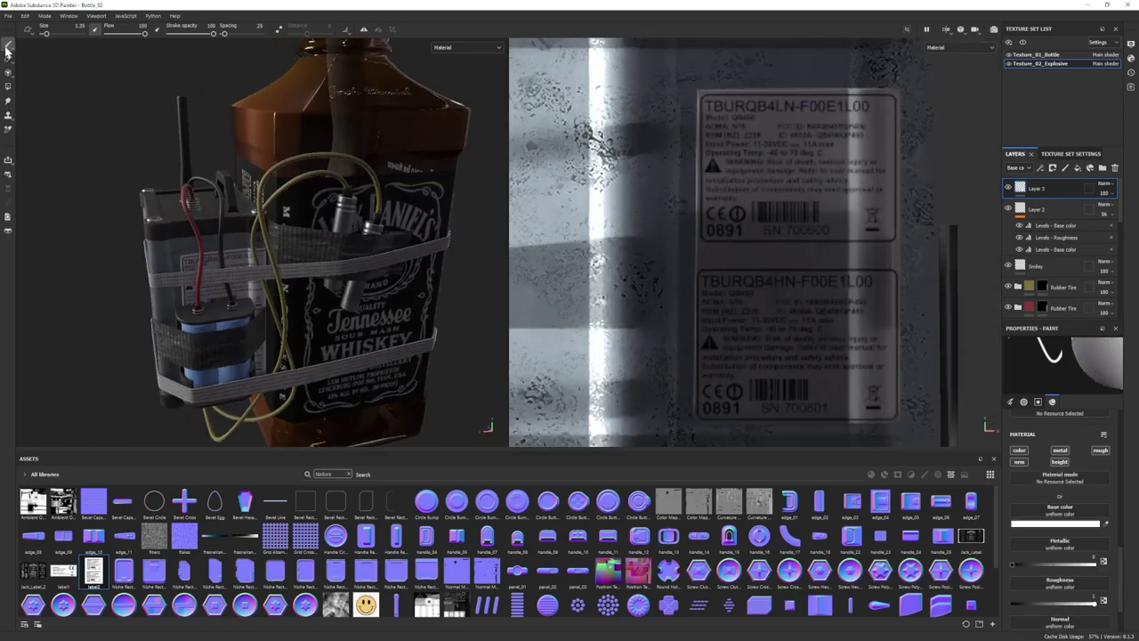
- Erase the entire label2 projection from the dark steel face using a larger eraser
click(8, 59)
ctrl+right_drag(823, 116, 856, 117)
mouse_move(856, 112)
mouse_down()
mouse_move(719, 397)
mouse_move(694, 310)
mouse_up()
key(1)
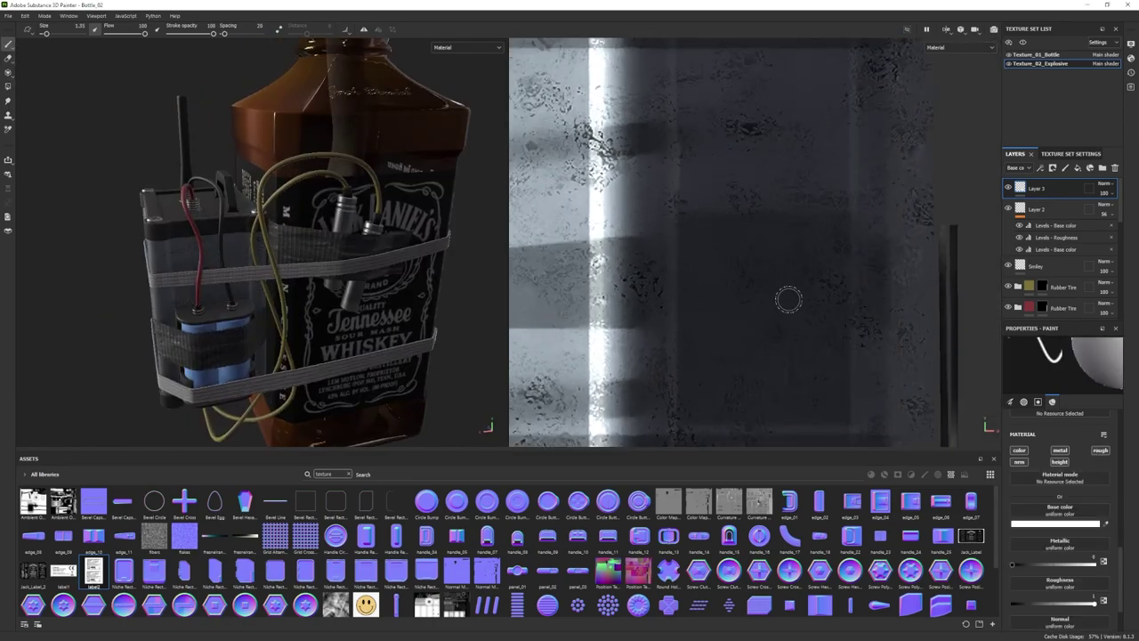
- Project both label2 stickers onto the steel face on Layer 3 after adjusting the UV view for their placement
key(3)
scroll(790, 285, up, 3)
drag(666, 67, 820, 74)
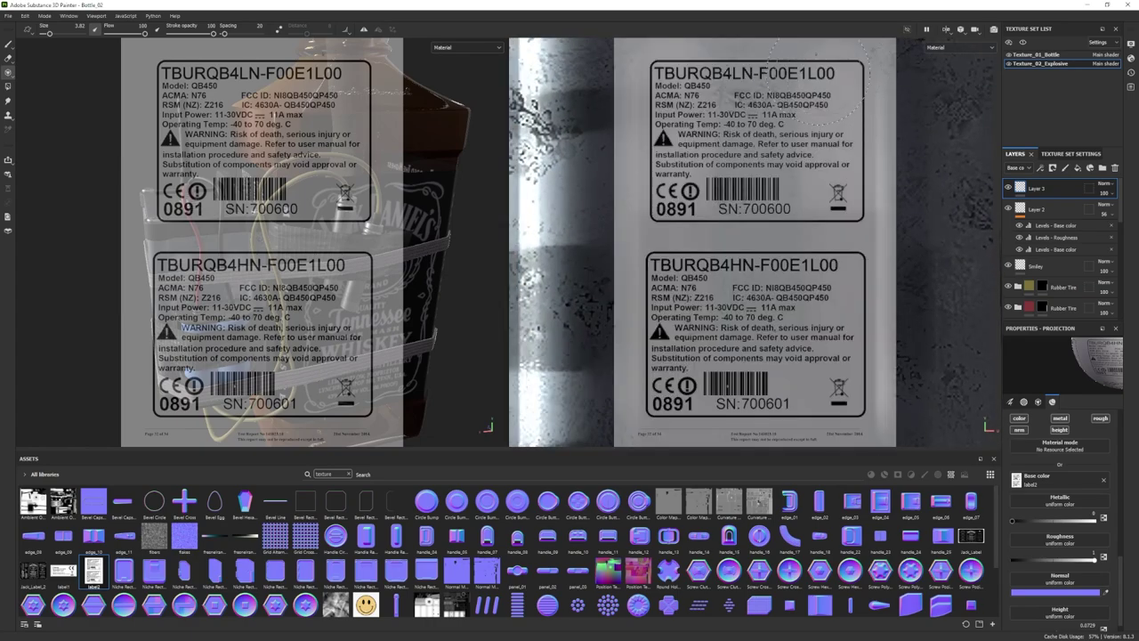
- Erase the margins around both label2 stickers on Layer 3 with straight strokes of a small eraser
key(2)
shift+click(887, 428)
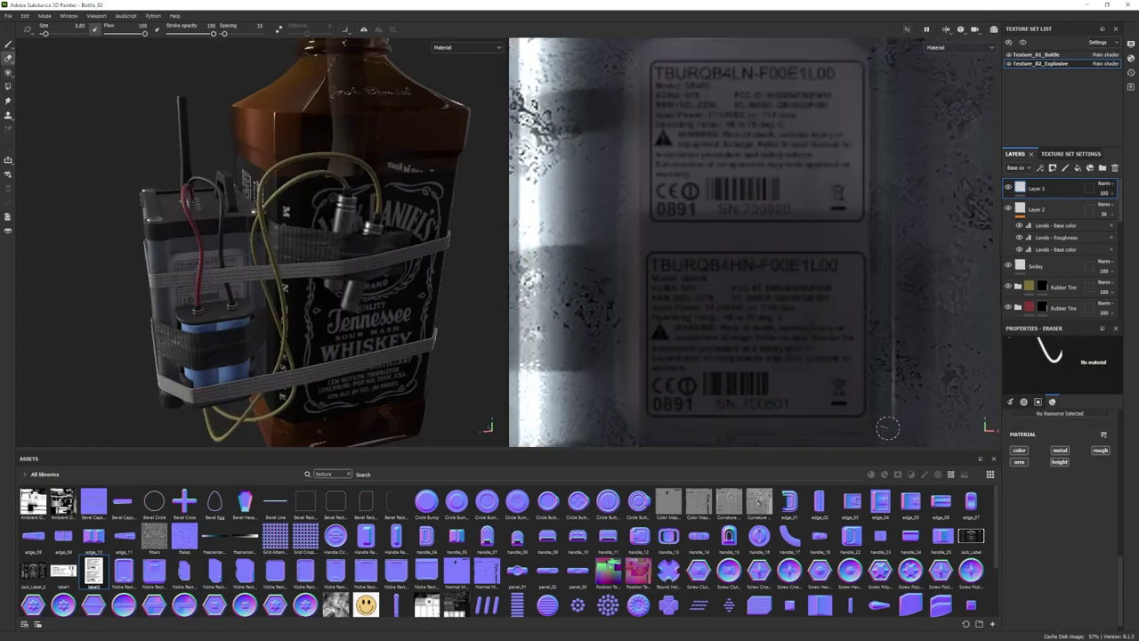
shift+click(626, 49)
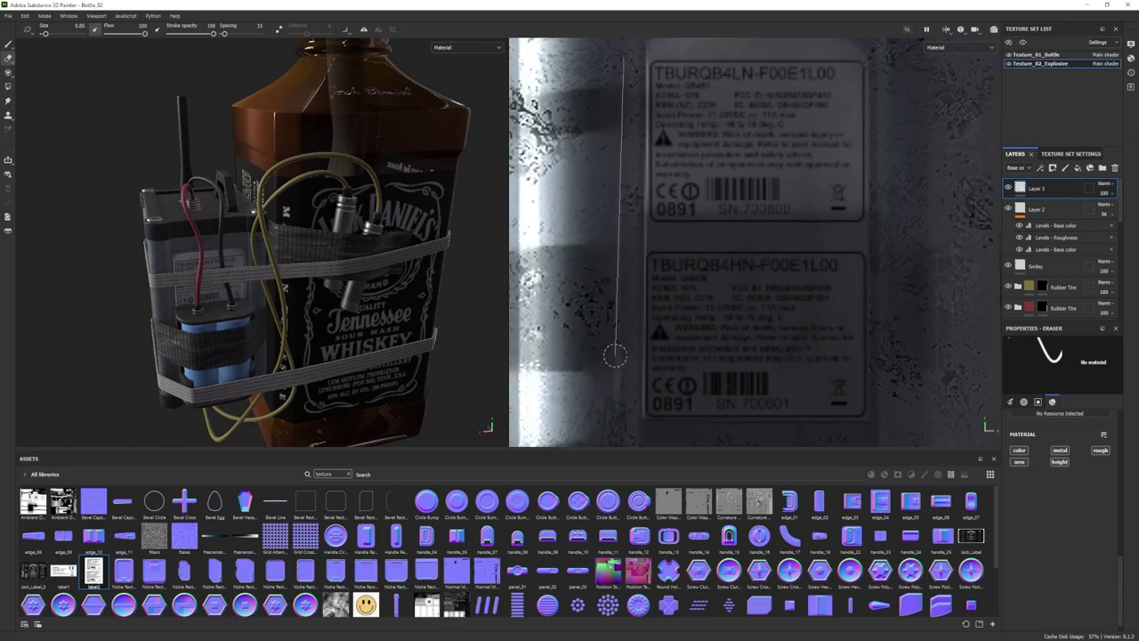
shift+click(878, 43)
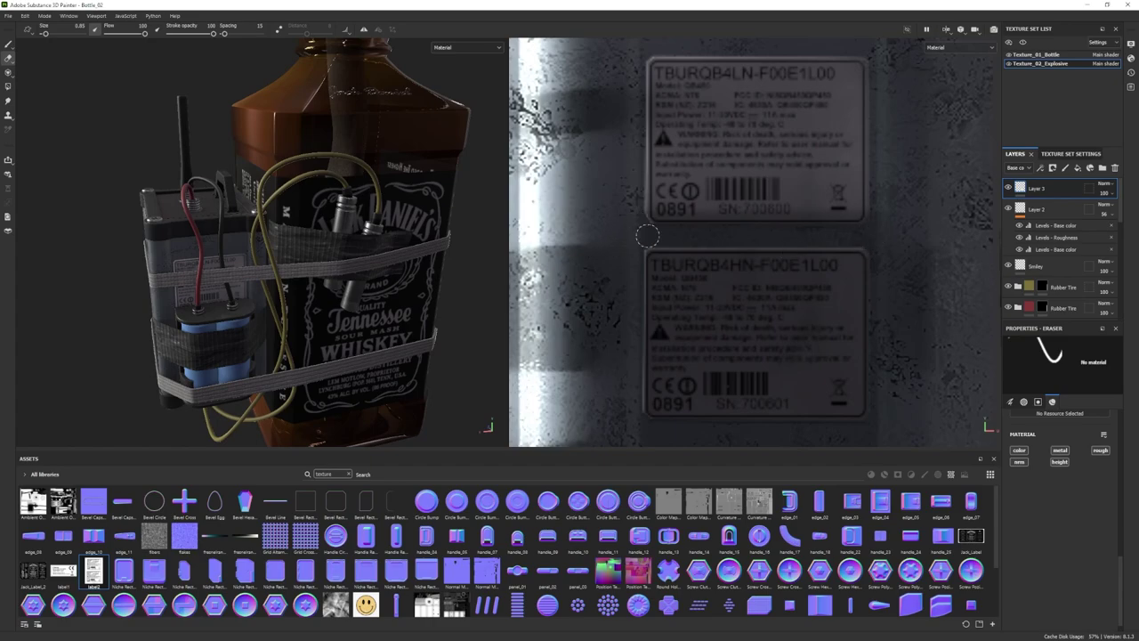
key(1)
mouse_move(116, 293)
alt+mouse_down()
mouse_move(191, 330)
mouse_move(153, 329)
alt+mouse_up()
scroll(178, 327, down, 3)
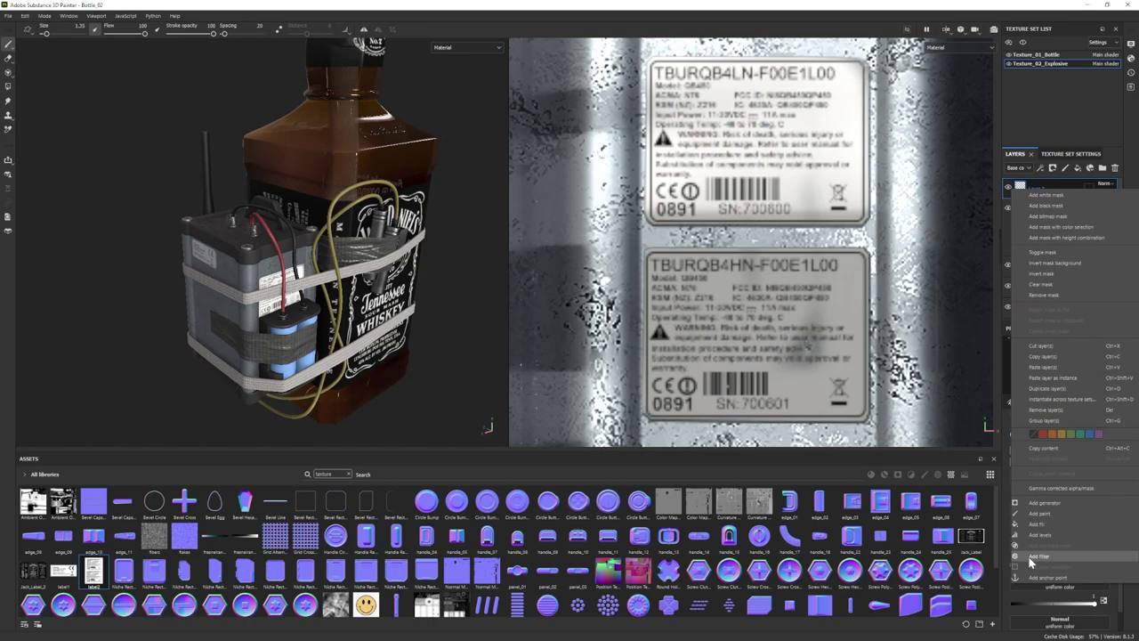
- Add a Base color Levels to Layer 3, lower its output maximum to 0.944, and hide Layer 3
click(1038, 534)
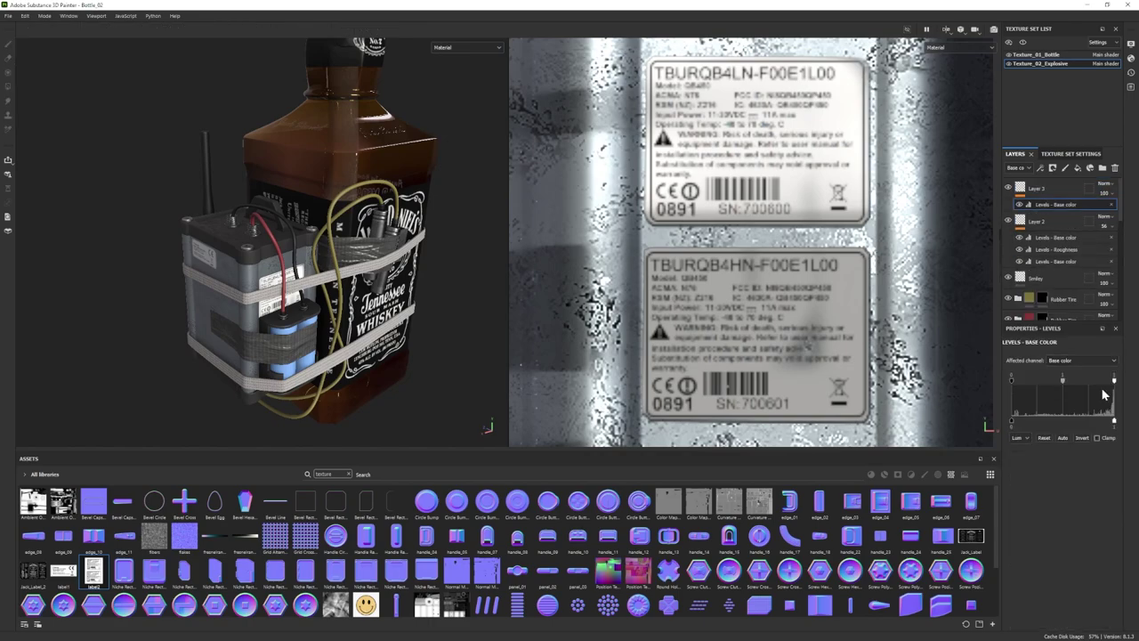
drag(1110, 424, 1109, 423)
alt+right_drag(260, 294, 22, 124)
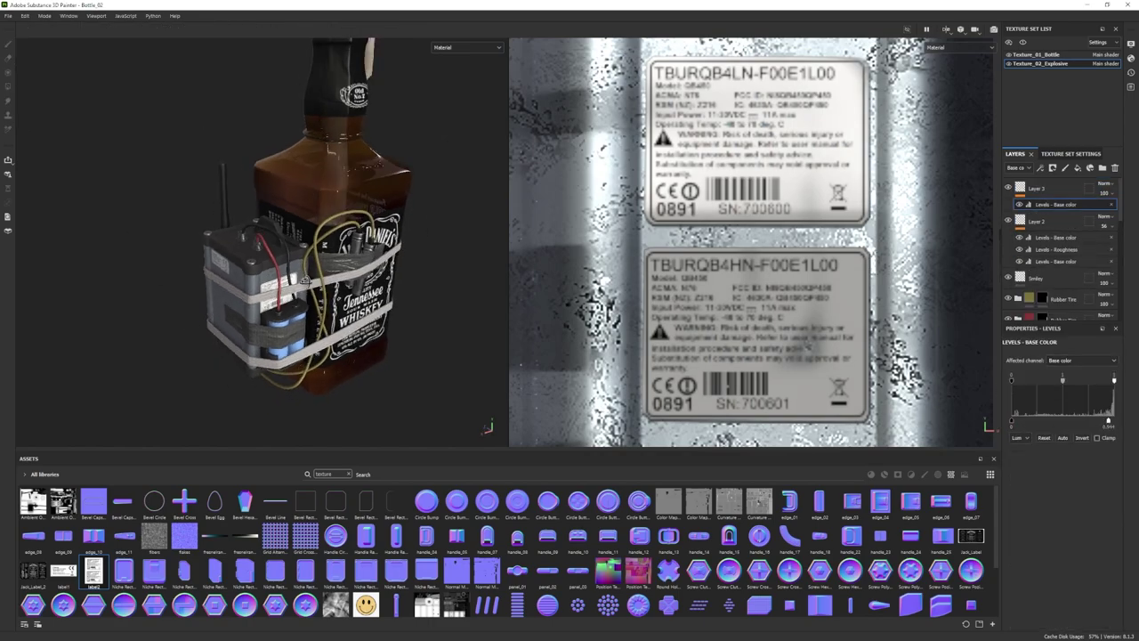
click(1009, 187)
alt+drag(276, 276, 318, 284)
alt+right_drag(318, 284, 377, 363)
- Import the barcode image into the asset library as a texture
drag(1138, 543, 687, 546)
click(683, 237)
click(696, 274)
click(678, 431)
click(678, 451)
click(636, 445)
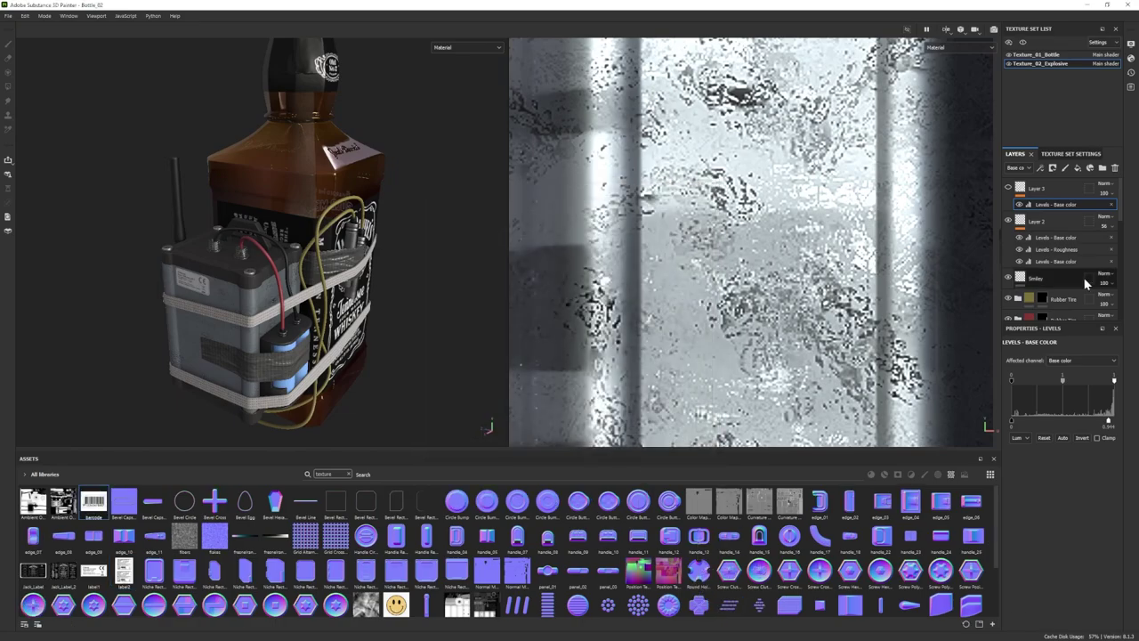
- Add a paint layer above Layer 3 and set the barcode texture as the projection's base color
click(1059, 188)
click(1067, 169)
click(8, 86)
click(8, 73)
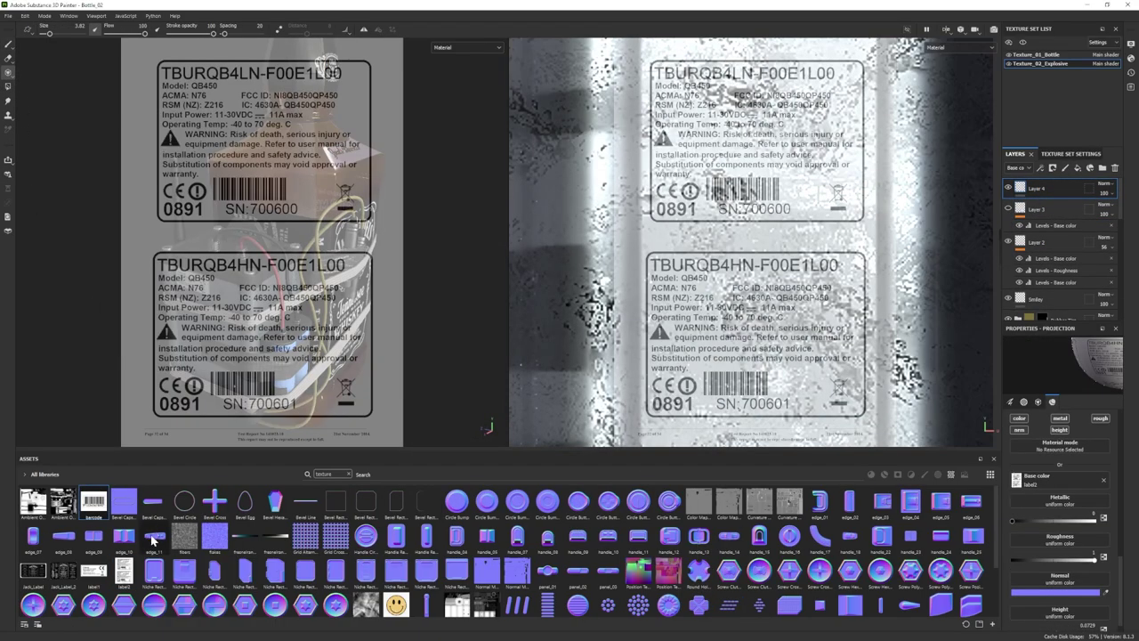
drag(1060, 479, 1059, 479)
- Project the barcode sticker onto the lower part of the steel box's side face on Layer 4
scroll(944, 311, down, 6)
scroll(756, 275, up, 4)
scroll(771, 323, up, 2)
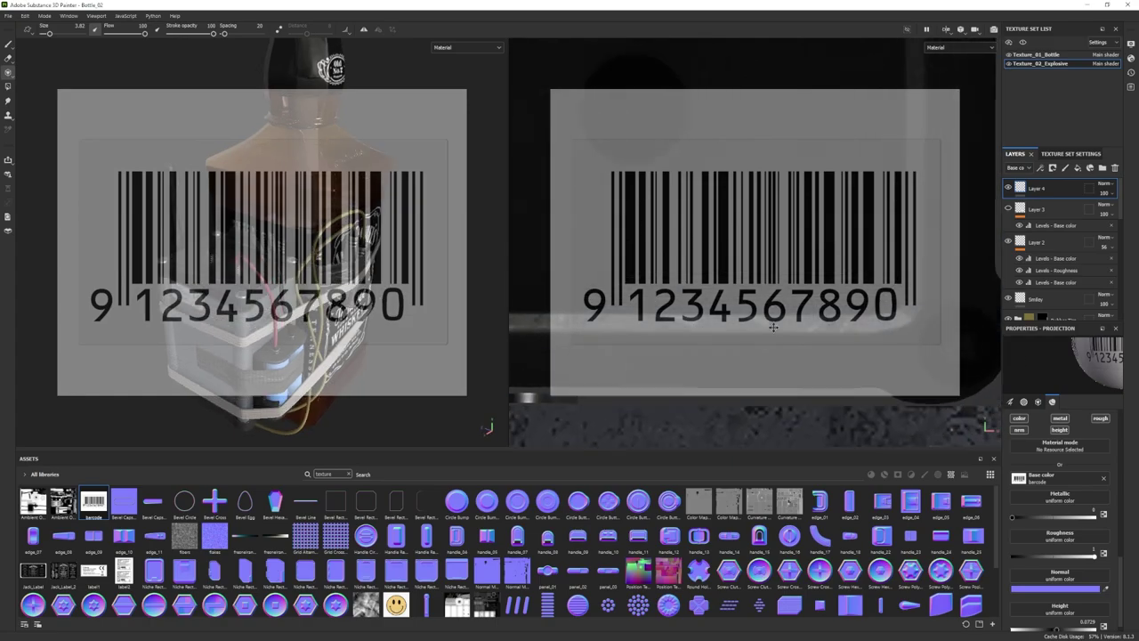
alt+middle_drag(771, 323, 650, 191)
alt+right_drag(651, 216, 712, 249)
alt+middle_drag(854, 293, 694, 213)
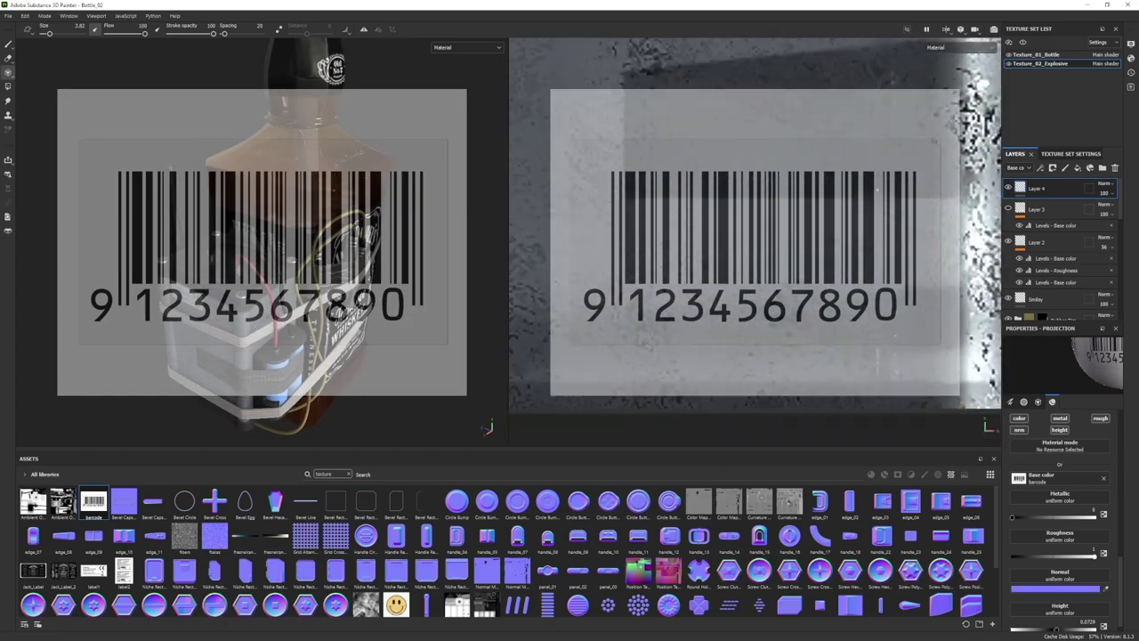
alt+right_drag(694, 214, 748, 258)
alt+middle_drag(748, 258, 685, 249)
drag(631, 253, 934, 276)
mouse_move(294, 275)
alt+mouse_down()
mouse_move(356, 285)
mouse_move(341, 298)
mouse_move(240, 298)
mouse_move(267, 347)
alt+mouse_up()
key(ctrl+z)
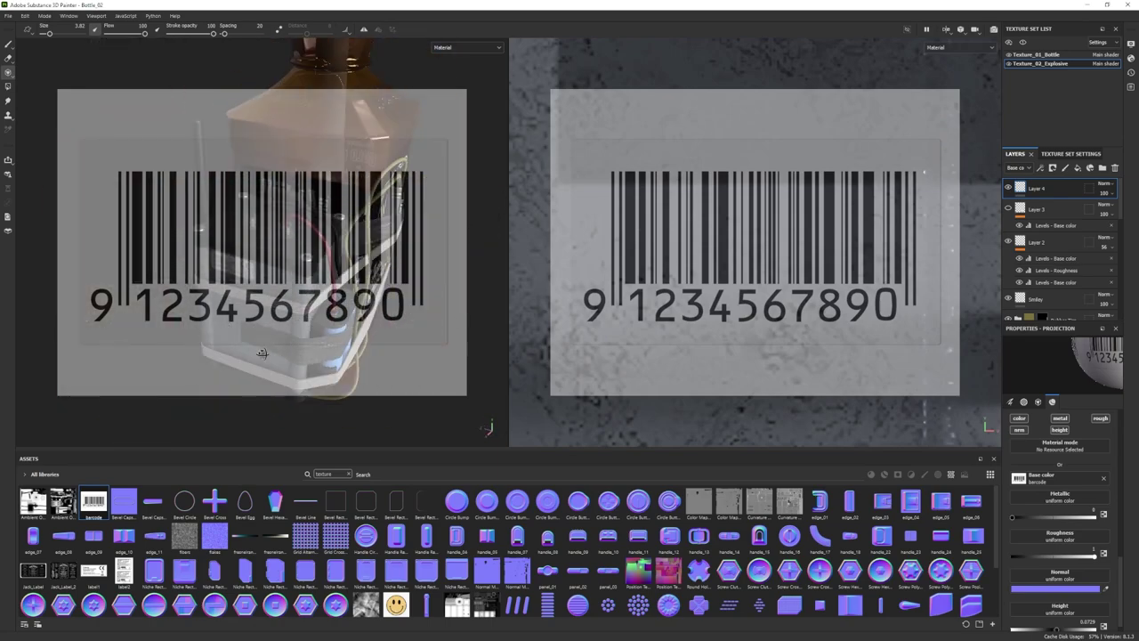
alt+right_drag(676, 258, 620, 210)
drag(621, 210, 658, 216)
- Trim the edges of the barcode sticker on all four sides with straight eraser strokes
click(7, 43)
alt+drag(311, 267, 267, 223)
click(8, 58)
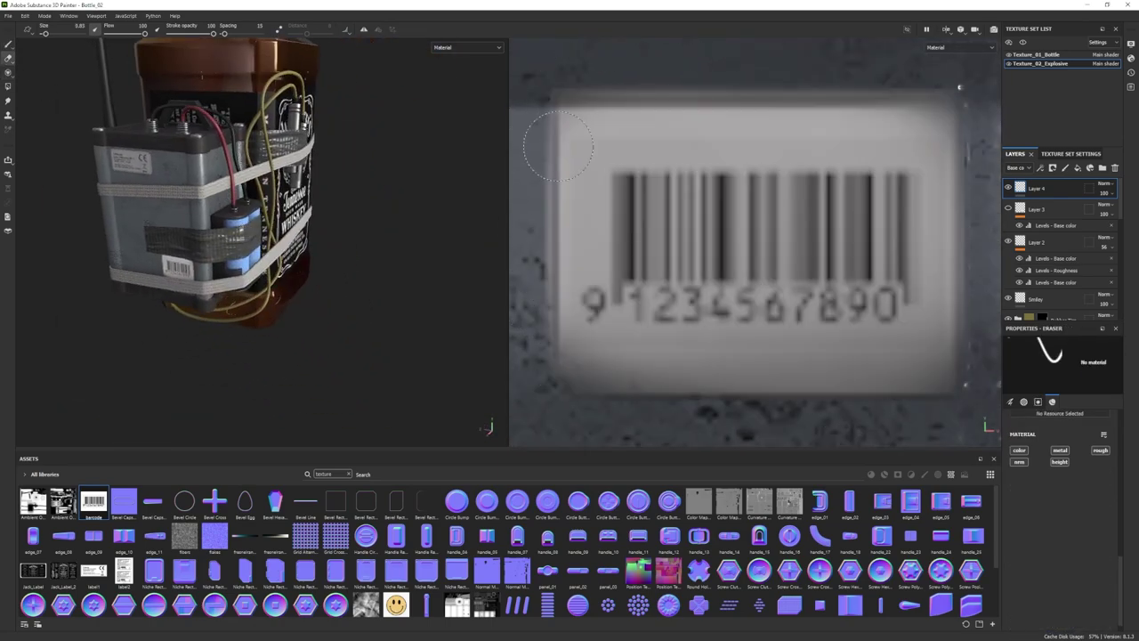
click(570, 119)
shift+click(925, 122)
click(547, 160)
shift+click(537, 400)
click(581, 116)
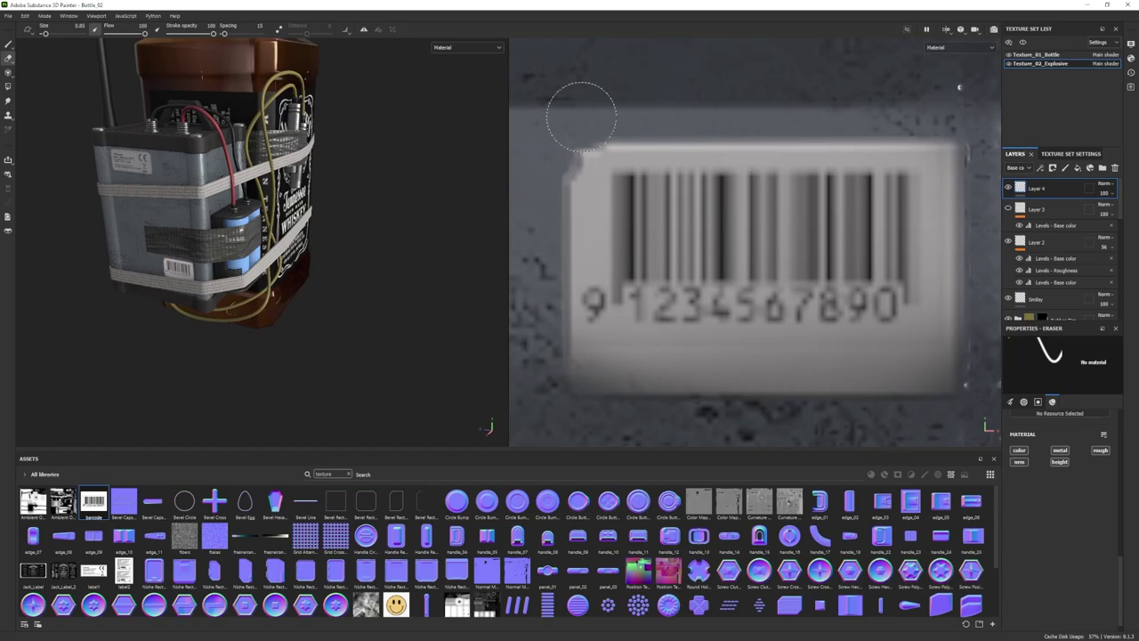
shift+click(970, 122)
click(980, 140)
shift+click(972, 400)
shift+click(543, 389)
shift+click(934, 372)
- Add a Base color Levels to Layer 4 and lower its output maximum to darken the barcode sticker
alt+drag(330, 267, 342, 307)
alt+right_drag(342, 307, 298, 276)
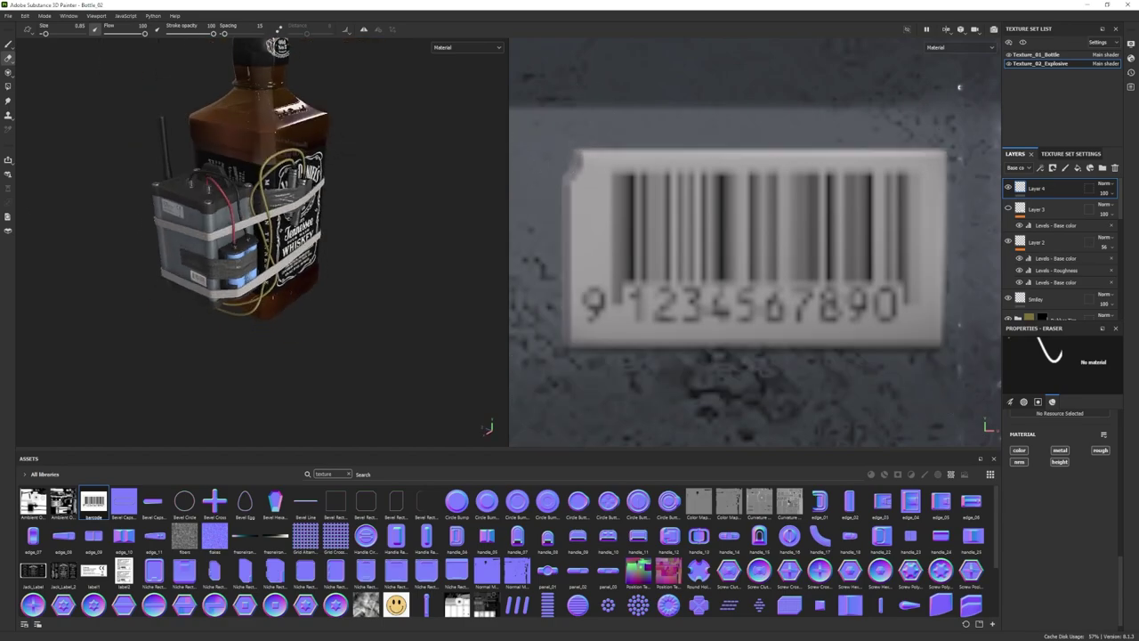
alt+middle_drag(298, 276, 280, 316)
right_click(1040, 193)
click(1052, 536)
drag(1112, 421, 1095, 422)
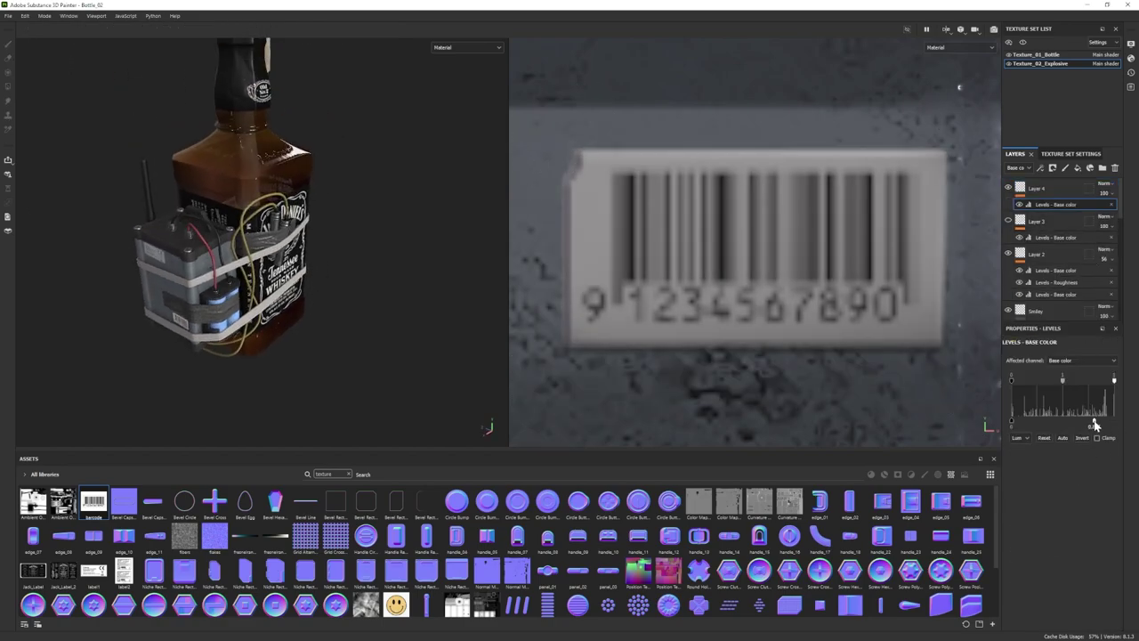
- Add a fill layer with a black mask above Layer 4
click(1040, 188)
alt+drag(267, 245, 300, 249)
alt+right_drag(300, 250, 329, 258)
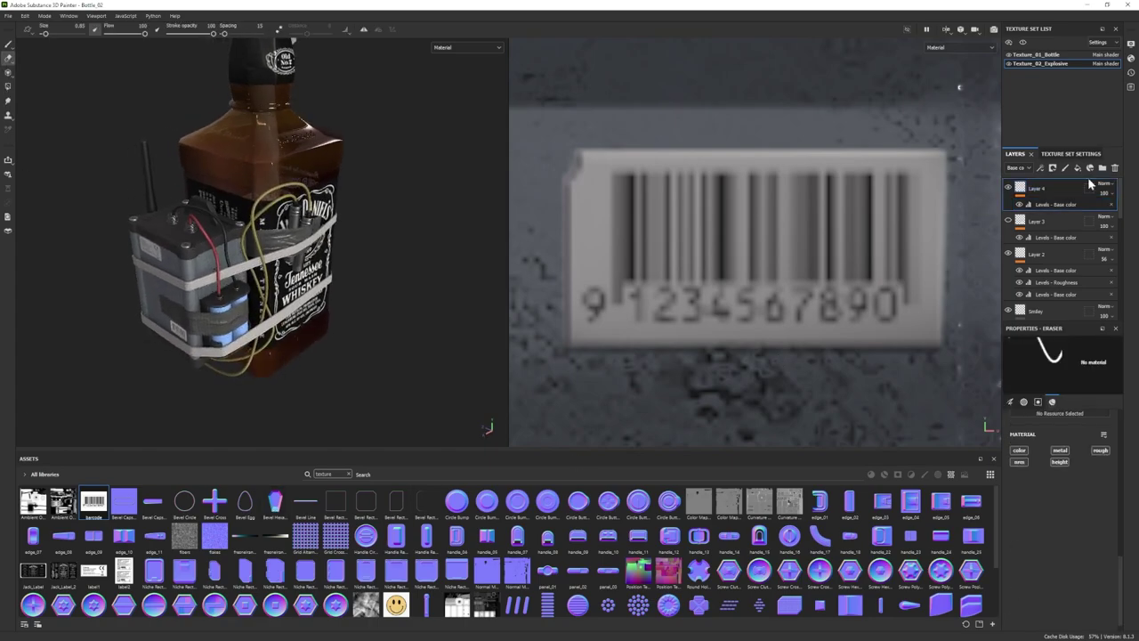
click(1078, 168)
right_click(1054, 190)
click(1072, 212)
- Load a font alpha for the mask brush and set its text to 222.45.1
click(349, 474)
click(925, 474)
scroll(570, 565, down, 10)
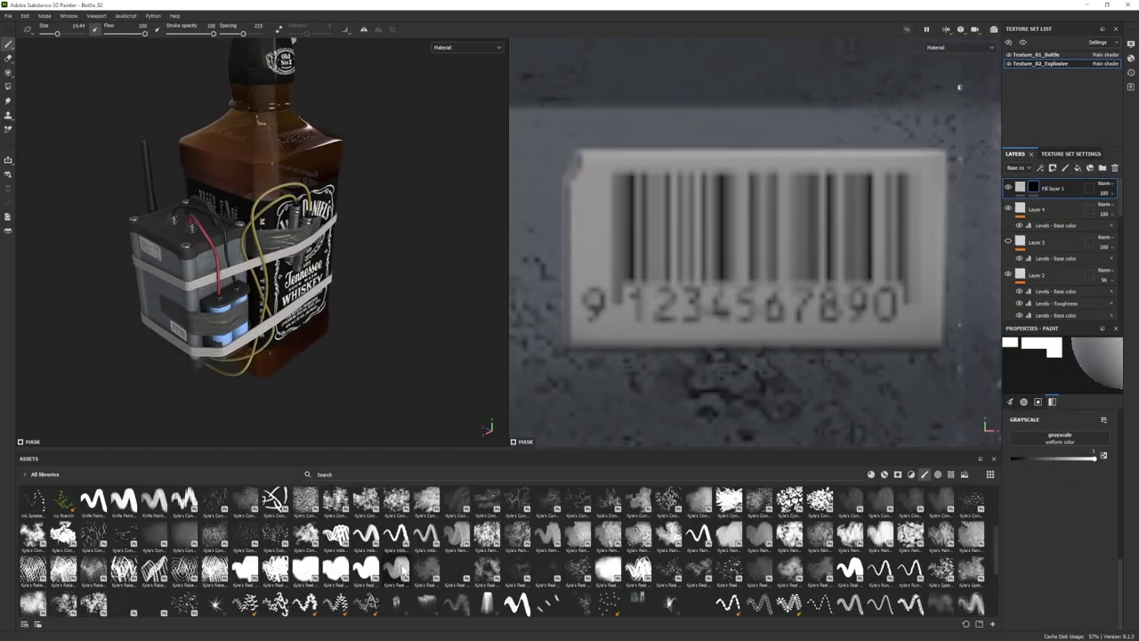
click(938, 475)
scroll(570, 570, down, 8)
scroll(544, 572, up, 6)
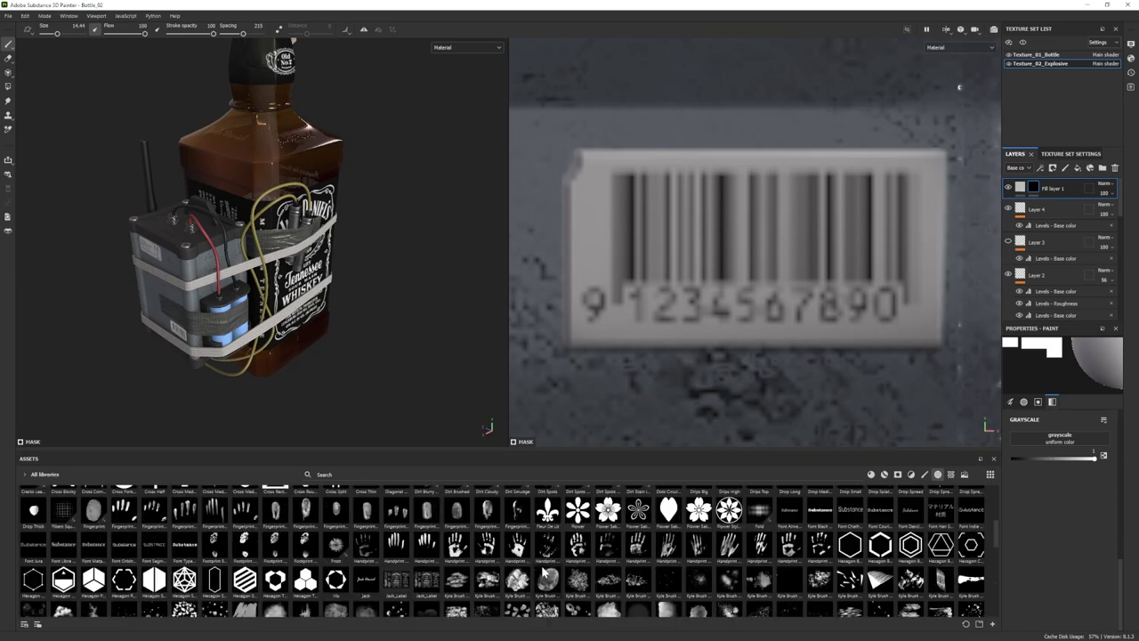
click(125, 546)
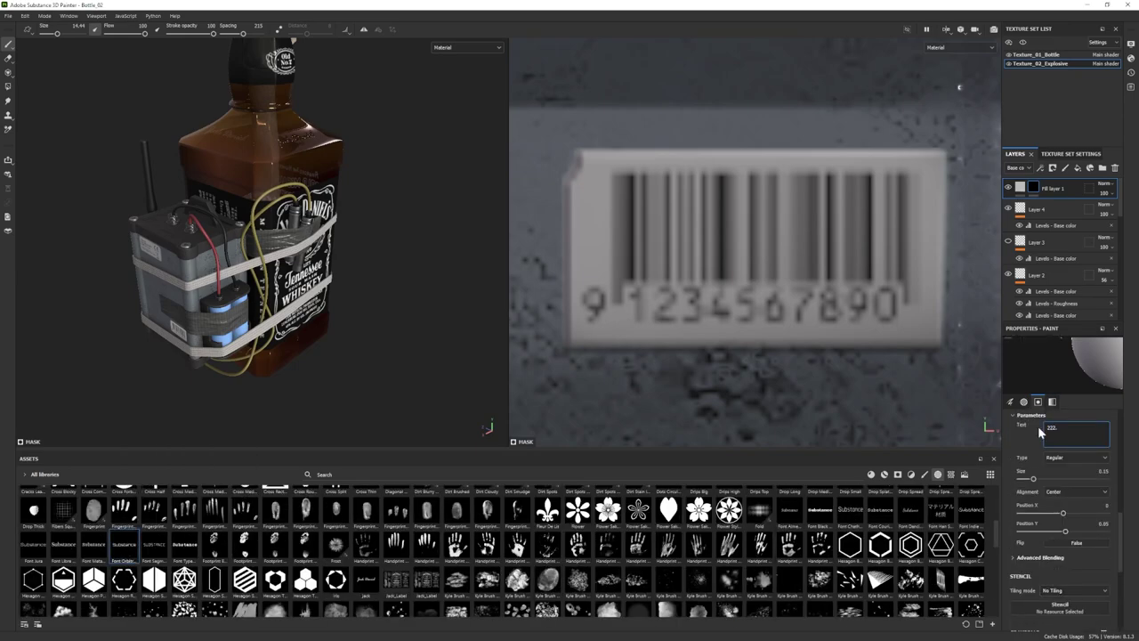
- Try to stamp the 222.45.1 text near a corner of the box lid in the UV view
alt+right_drag(761, 400, 686, 262)
mouse_move(652, 204)
alt+right_down()
mouse_move(780, 239)
mouse_move(614, 203)
alt+right_up()
alt+drag(285, 223, 259, 326)
alt+right_drag(259, 326, 383, 311)
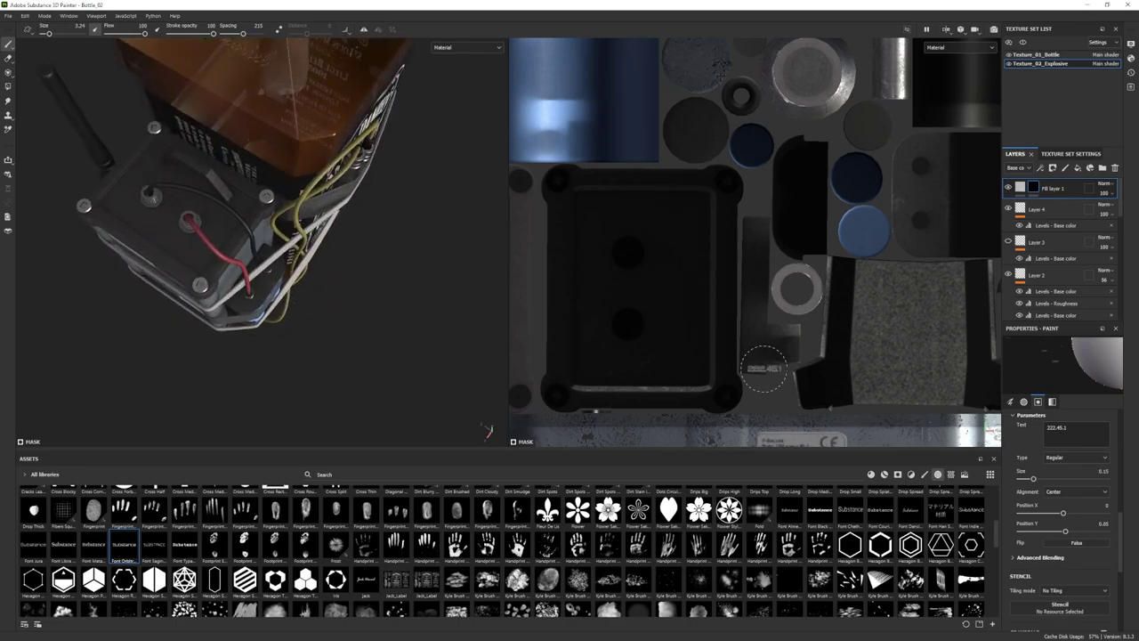
alt+right_drag(768, 369, 654, 361)
alt+right_drag(638, 361, 733, 228)
alt+drag(293, 267, 313, 183)
alt+right_drag(314, 191, 222, 200)
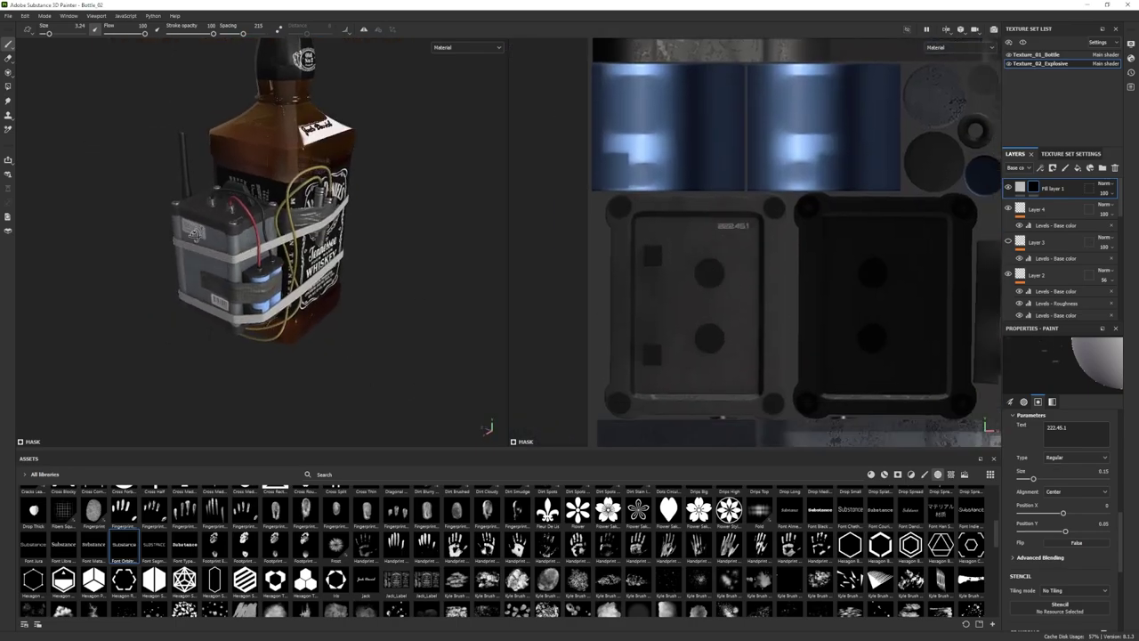
- Rotate the UV view and stamp the 222.45.1 text near the lid's corner at brush size 2.26
alt+drag(250, 259, 235, 205)
alt+shift+drag(801, 374, 755, 347)
alt+middle_drag(755, 346, 631, 220)
click(746, 239)
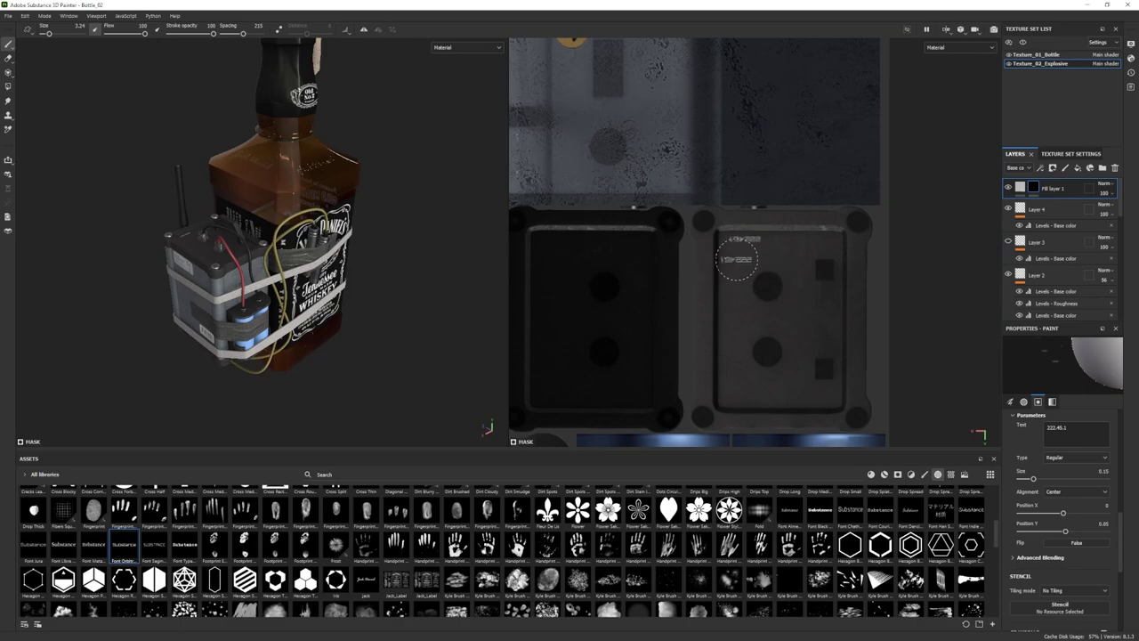
alt+drag(293, 232, 307, 307)
alt+right_drag(307, 307, 378, 307)
alt+drag(378, 307, 380, 280)
key(ctrl+z)
alt+drag(293, 285, 289, 245)
alt+right_drag(289, 245, 218, 250)
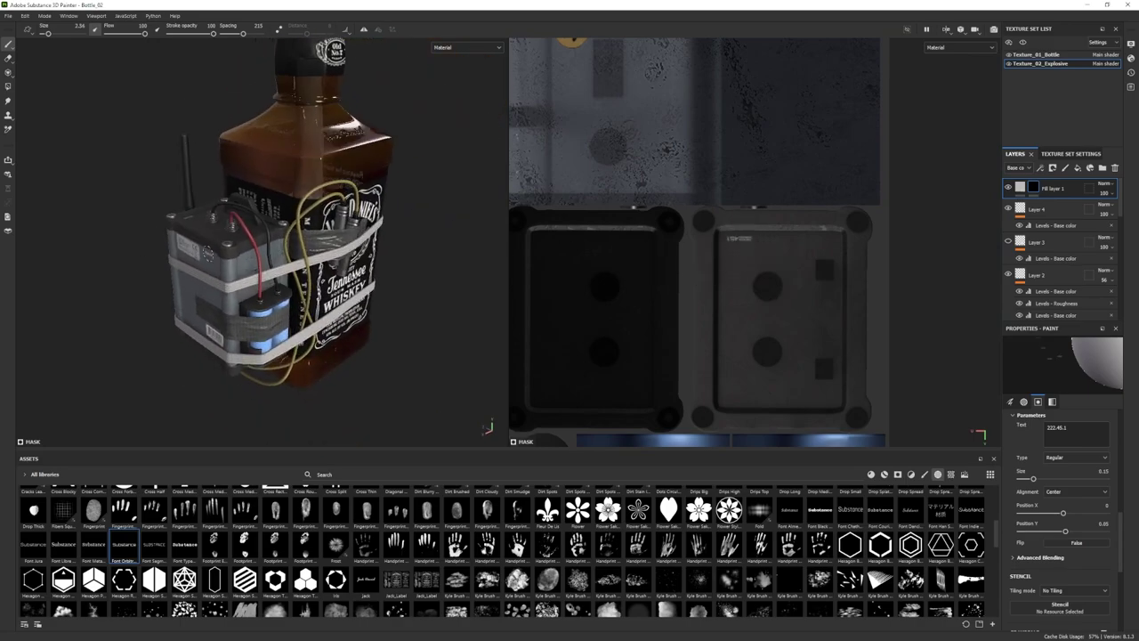
- Set the height of Fill layer 1's material to 0.125 to emboss the stamped lid text
alt+drag(218, 249, 210, 254)
scroll(1069, 564, down, 3)
click(1019, 188)
scroll(1056, 594, down, 6)
drag(1054, 616, 1059, 617)
alt+drag(178, 304, 154, 310)
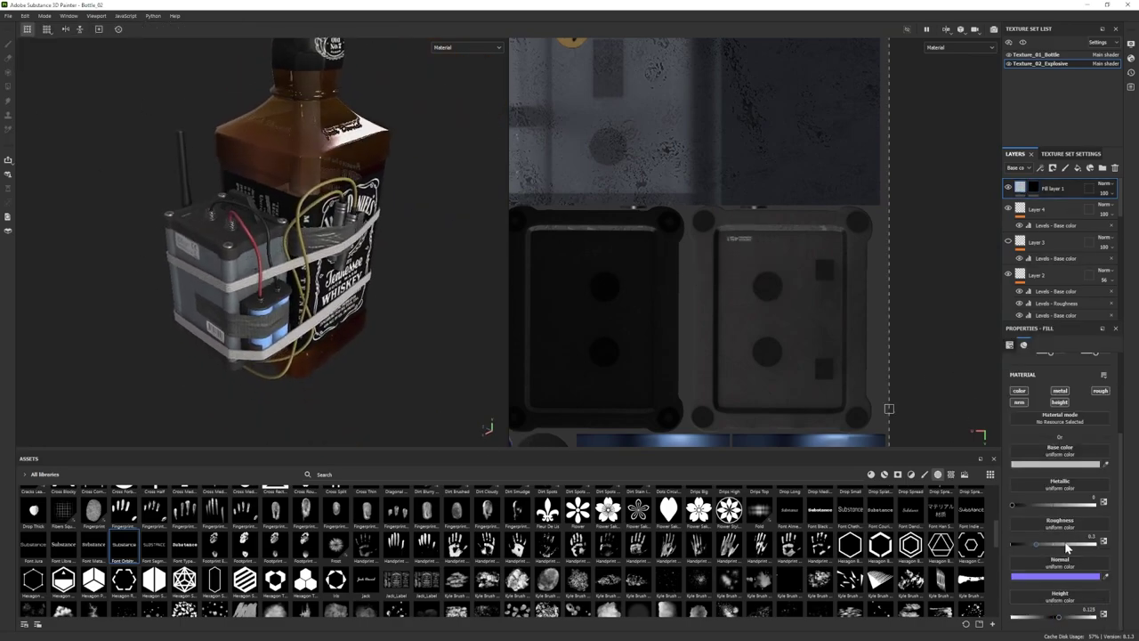
- Frame the whole bottle, preview it in the Iray renderer, and return to painting mode
click(1033, 188)
key(f)
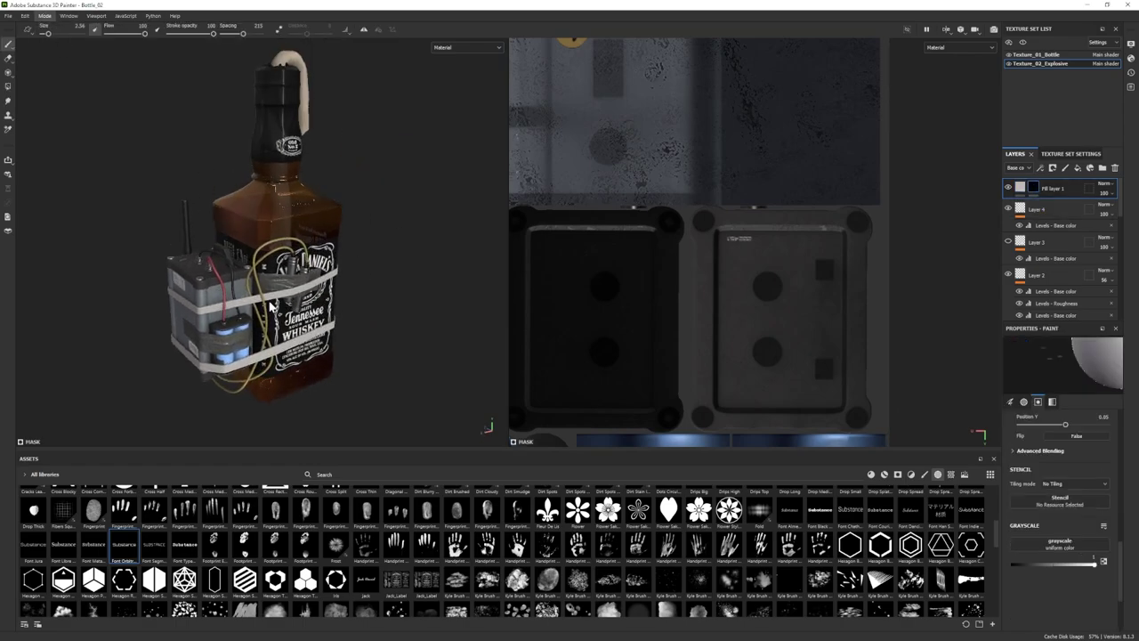
key(F10)
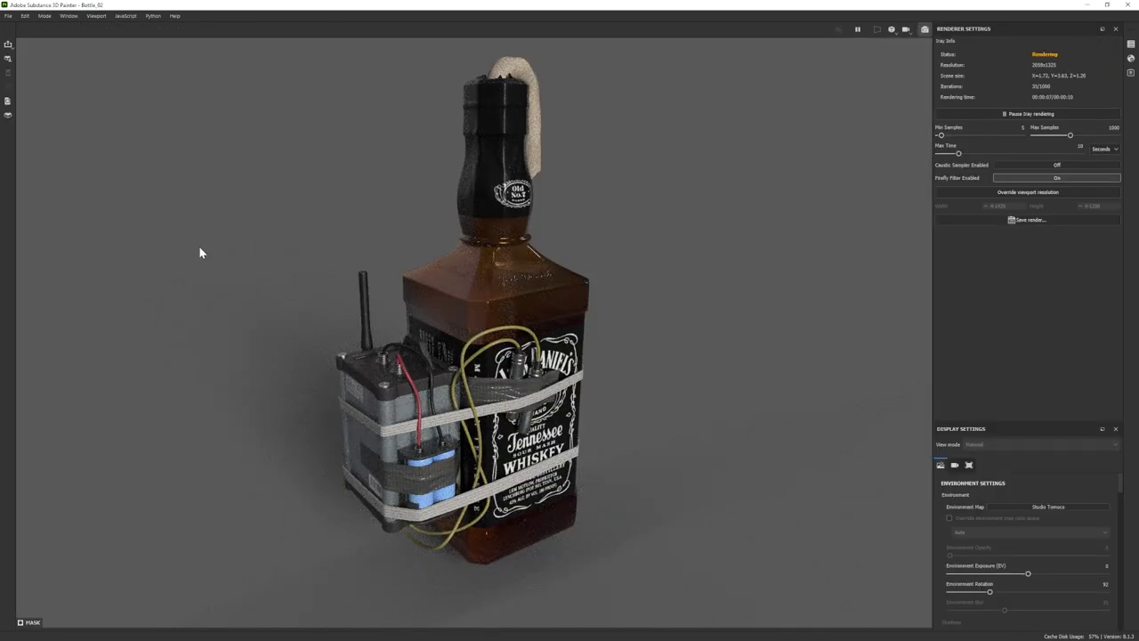
click(44, 16)
click(51, 28)
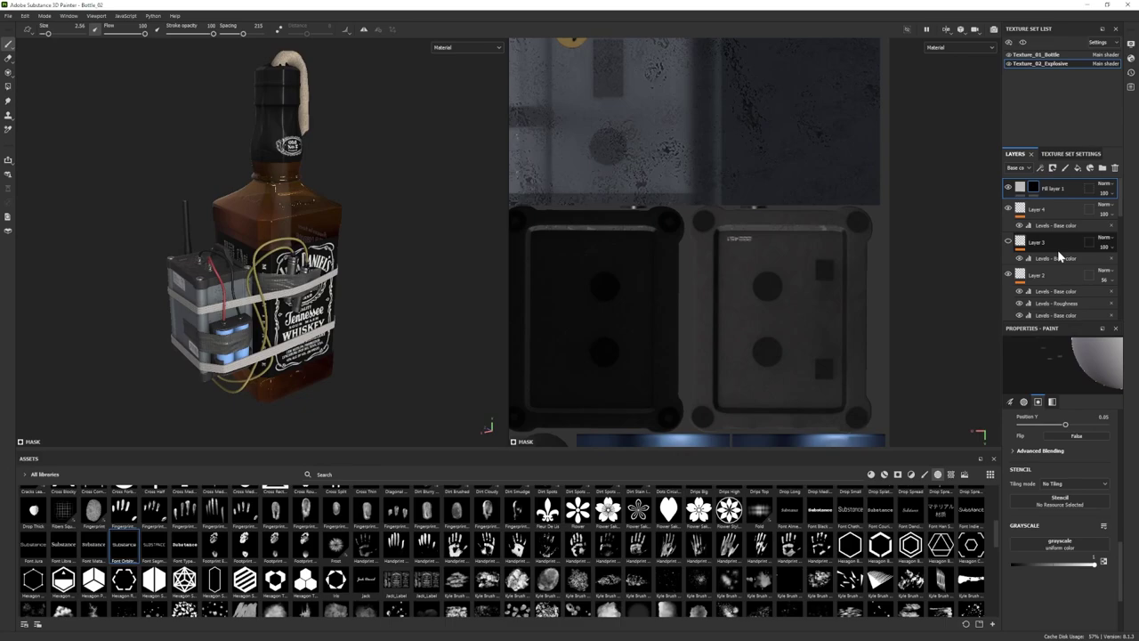
- In the Texture_01_Bottle set, add a fill layer directly above the Fabric Knitted Sweater layer
click(1024, 55)
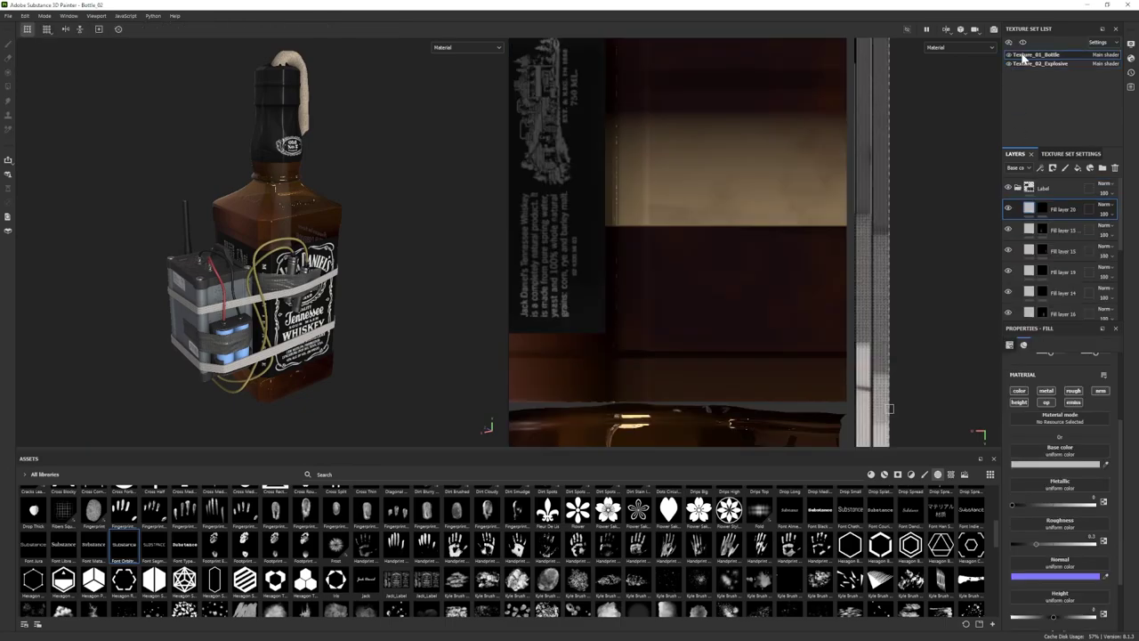
click(1019, 188)
click(1022, 252)
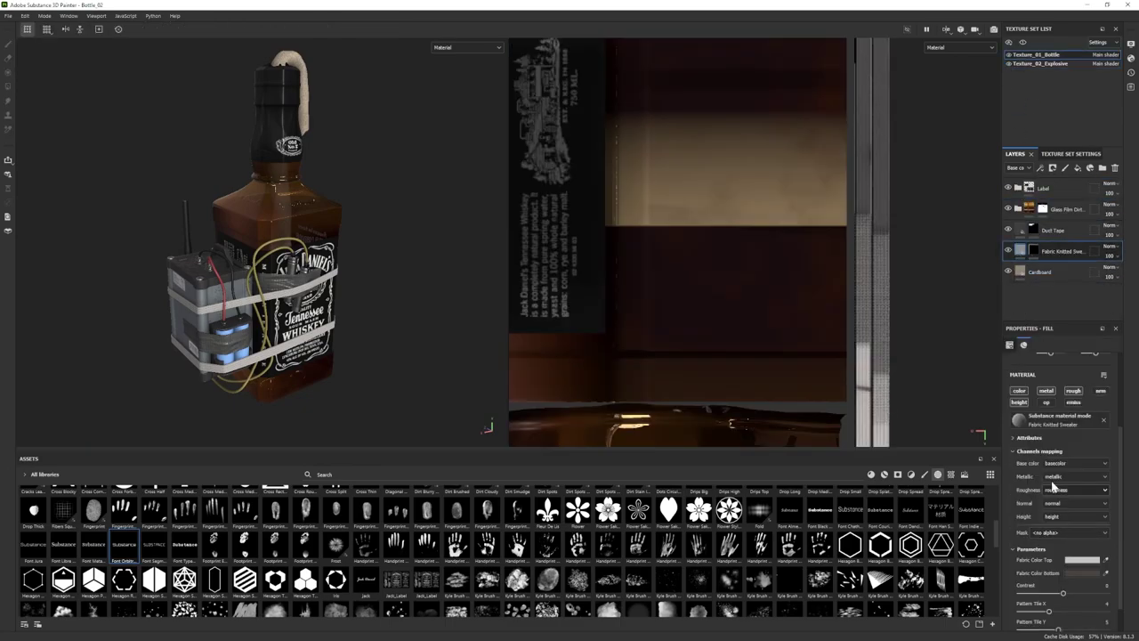
click(1066, 558)
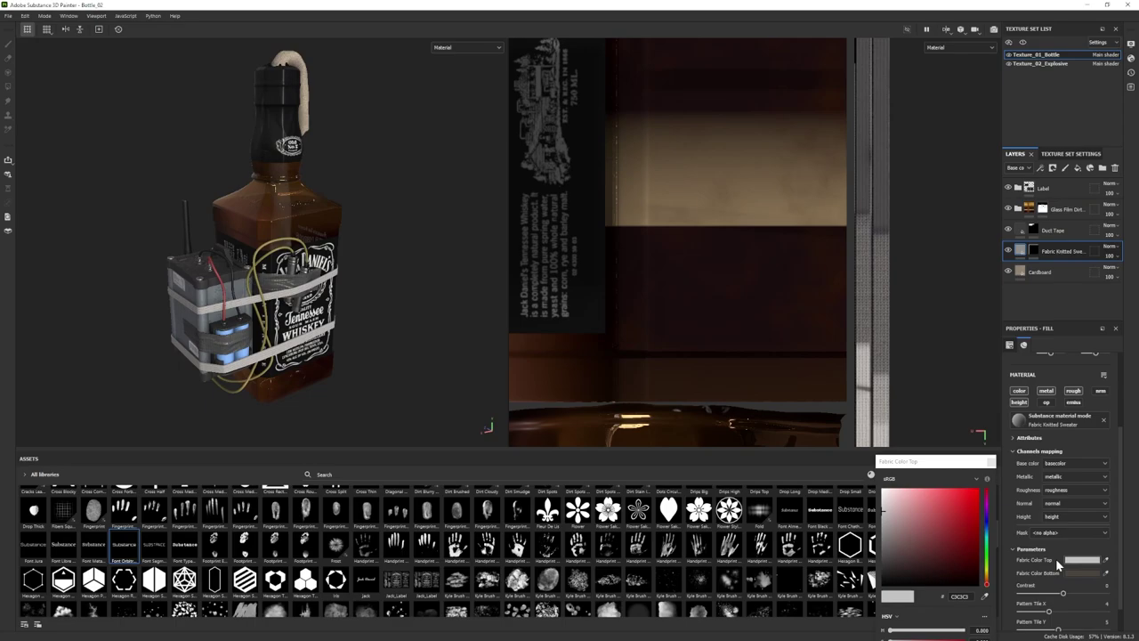
click(991, 462)
click(1078, 167)
- Apply the Gun Edges smart mask to the new fill layer above Fabric Knitted Sweater
click(898, 474)
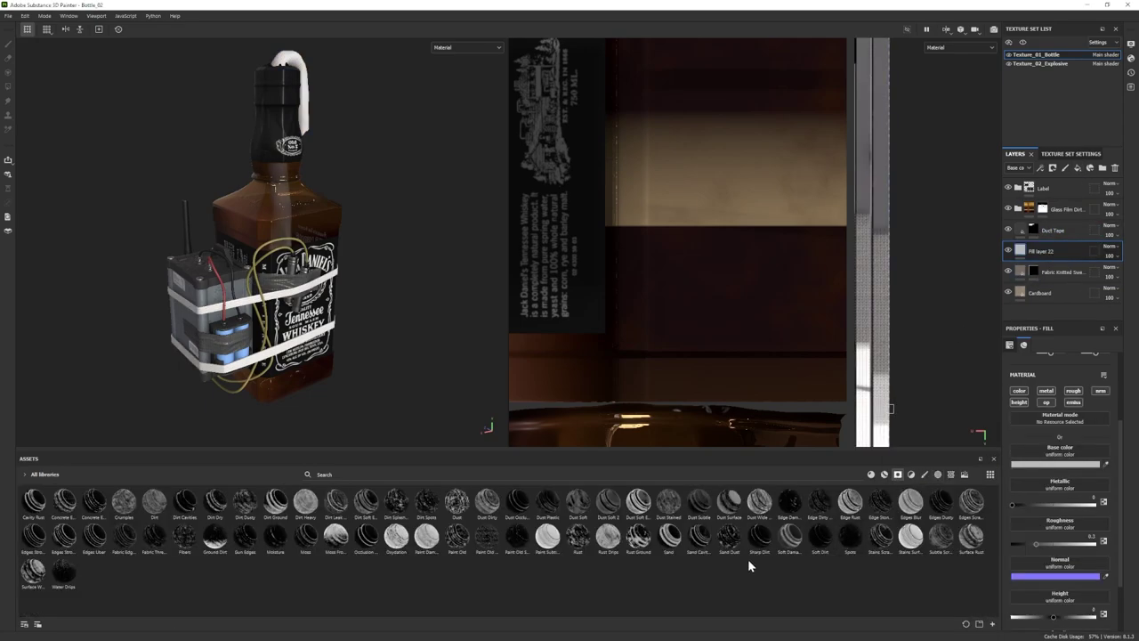
drag(1050, 251, 1051, 253)
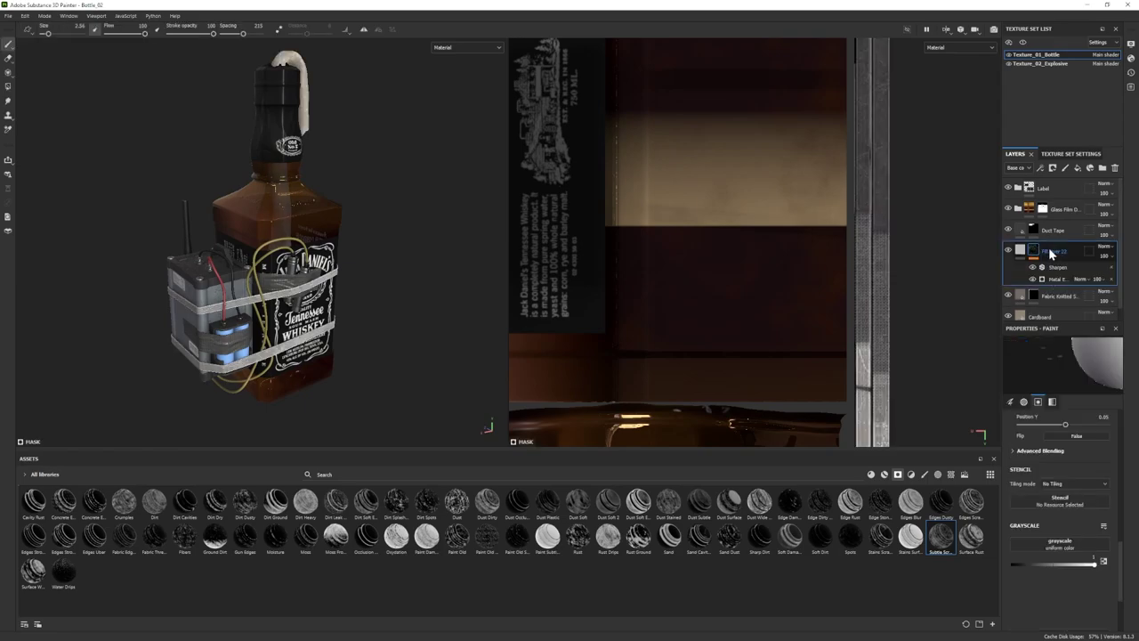
key(ctrl+z)
drag(245, 539, 1050, 253)
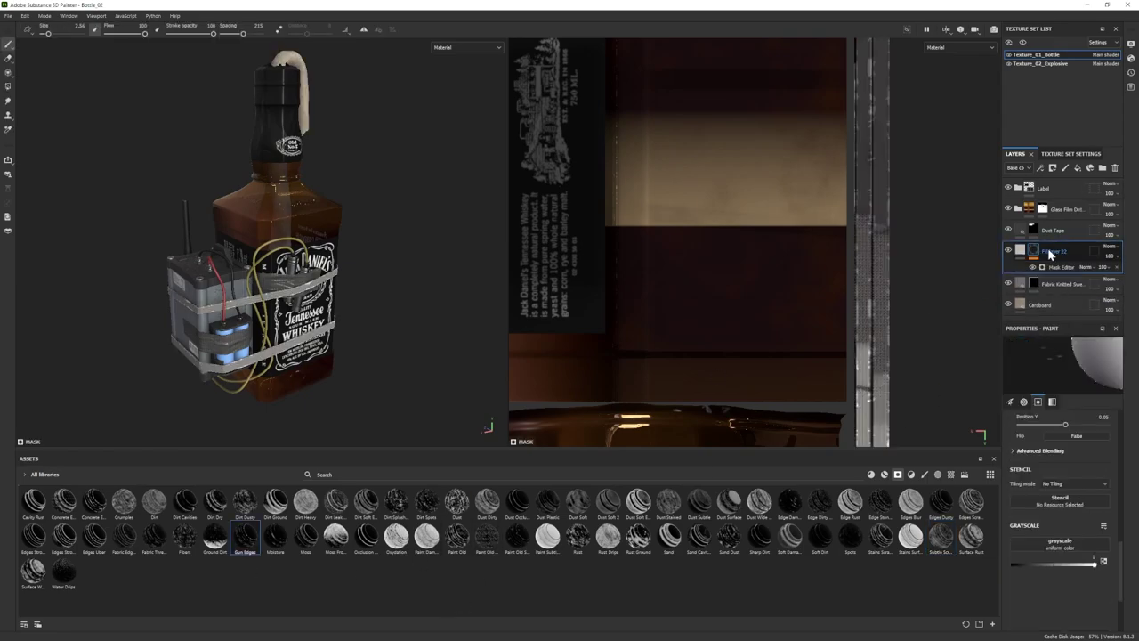
- Change the base color of Fill layer 22 to a very dark grey
click(1020, 253)
click(1040, 465)
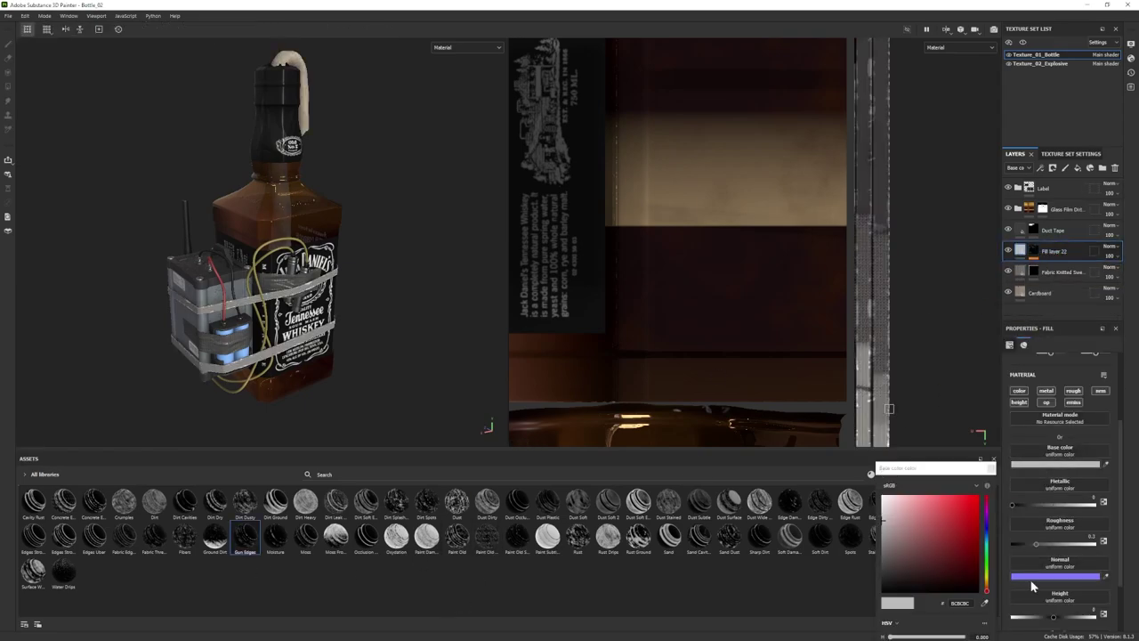
click(882, 575)
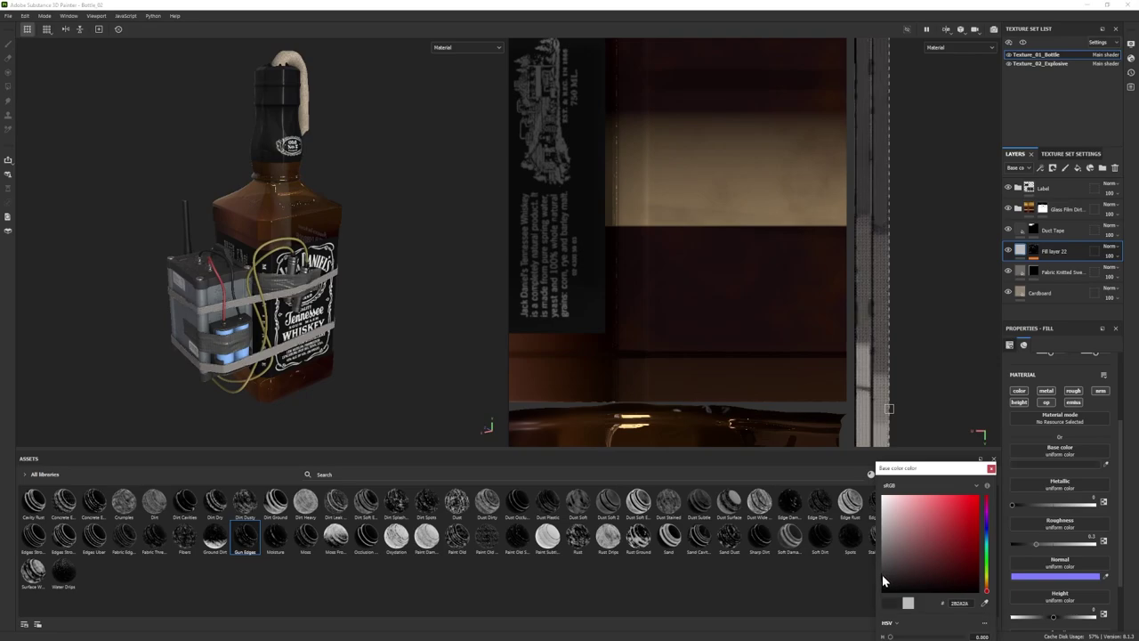
click(992, 469)
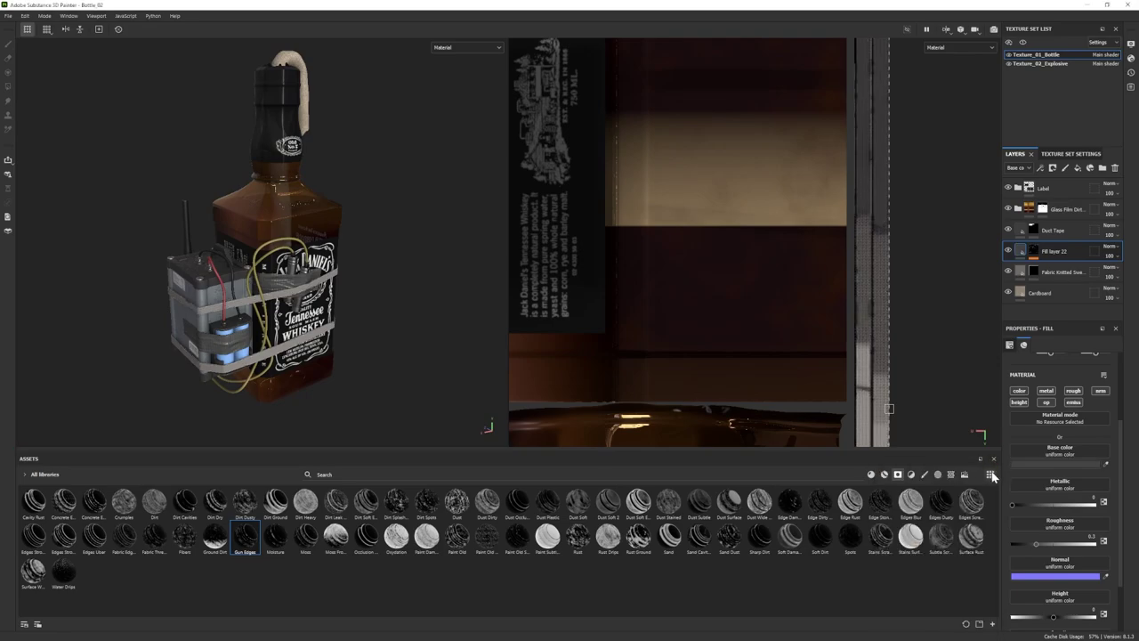
- Lower the opacity of Fill layer 22 above Fabric Knitted Sweater to 70
click(1118, 256)
click(1119, 268)
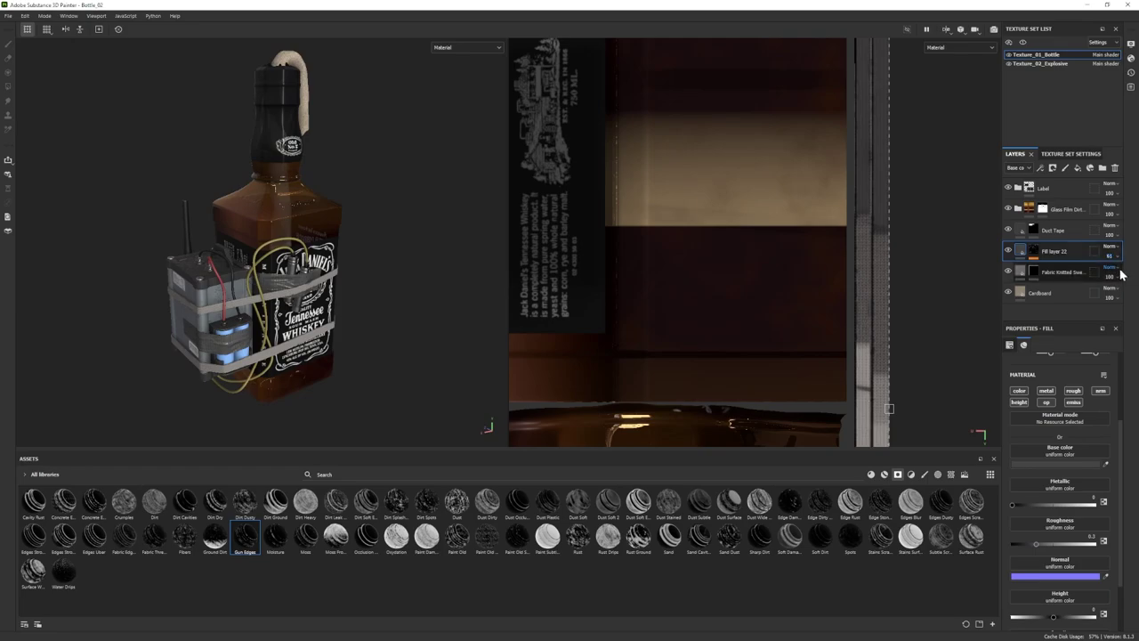
click(1120, 269)
click(1120, 255)
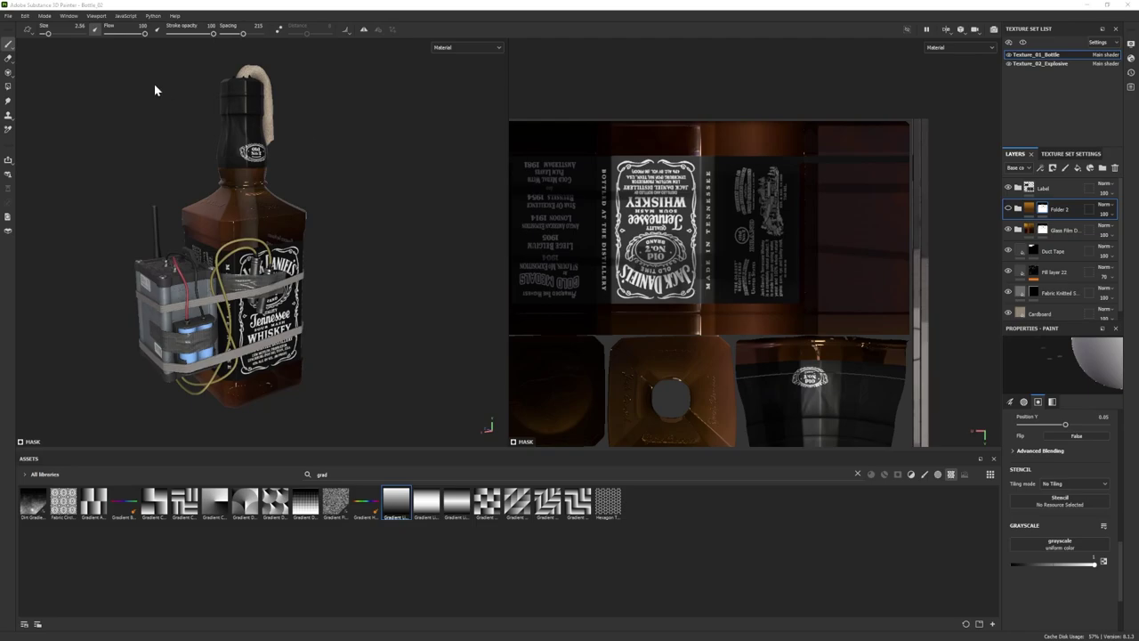
- Expand the Label folder and select the mask of Fill layer 2 for editing around the bottle neck
scroll(1051, 295, down, 1)
scroll(1051, 280, up, 1)
click(1018, 188)
scroll(1032, 198, down, 1)
click(1042, 302)
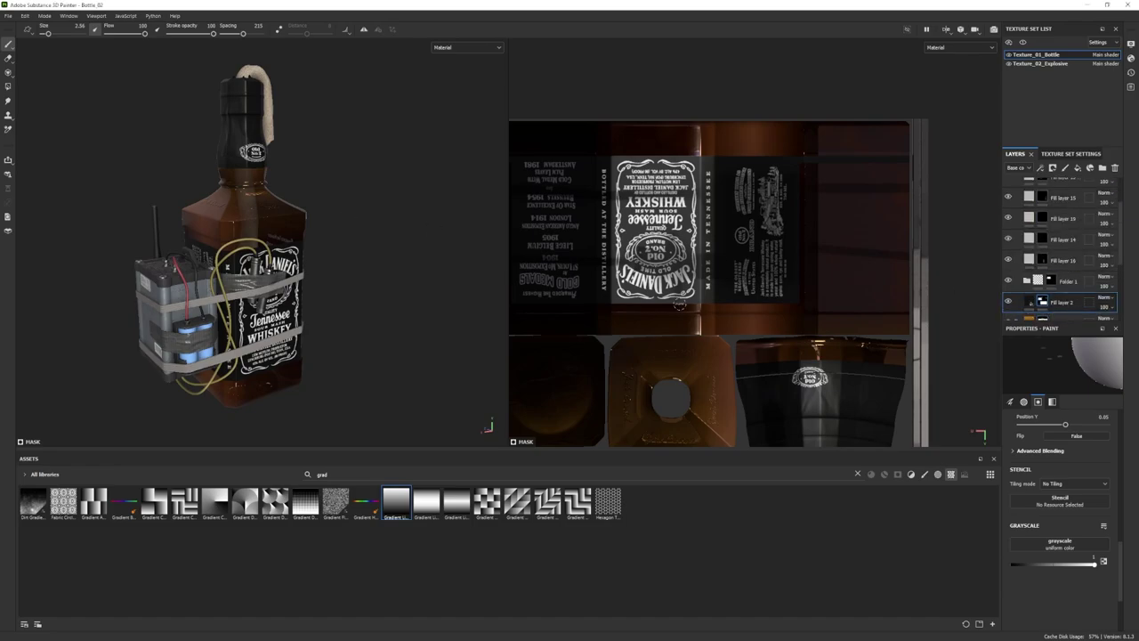
click(8, 87)
scroll(879, 414, up, 4)
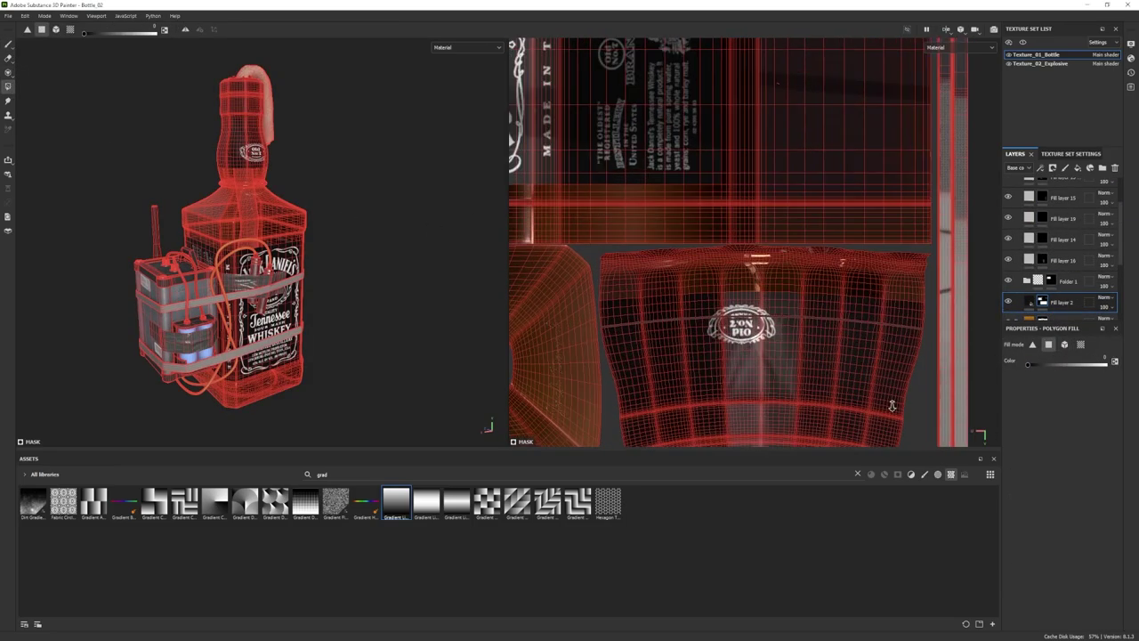
click(7, 48)
scroll(160, 204, down, 3)
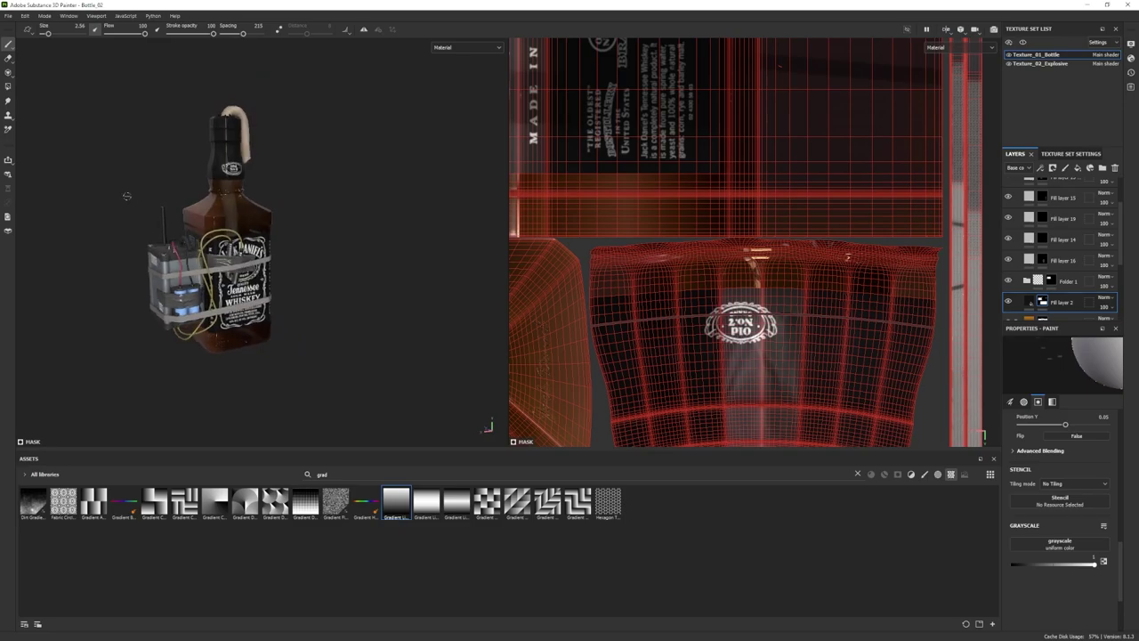
mouse_move(202, 209)
alt+mouse_down()
mouse_move(171, 211)
mouse_move(204, 210)
alt+mouse_up()
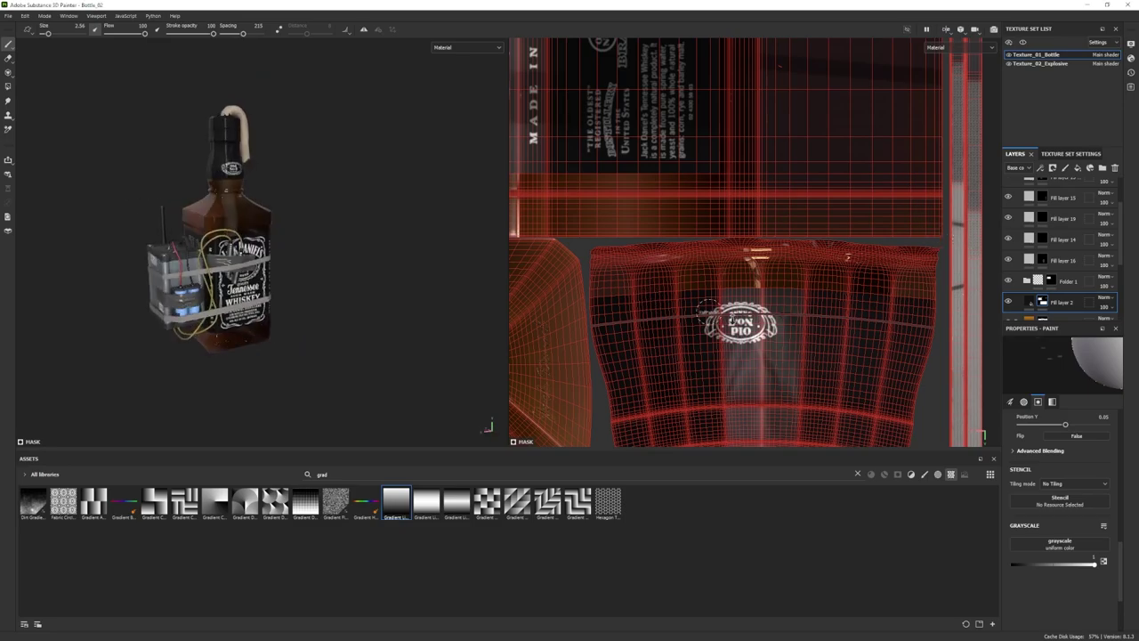
scroll(706, 308, up, 2)
alt+right_drag(203, 184, 447, 330)
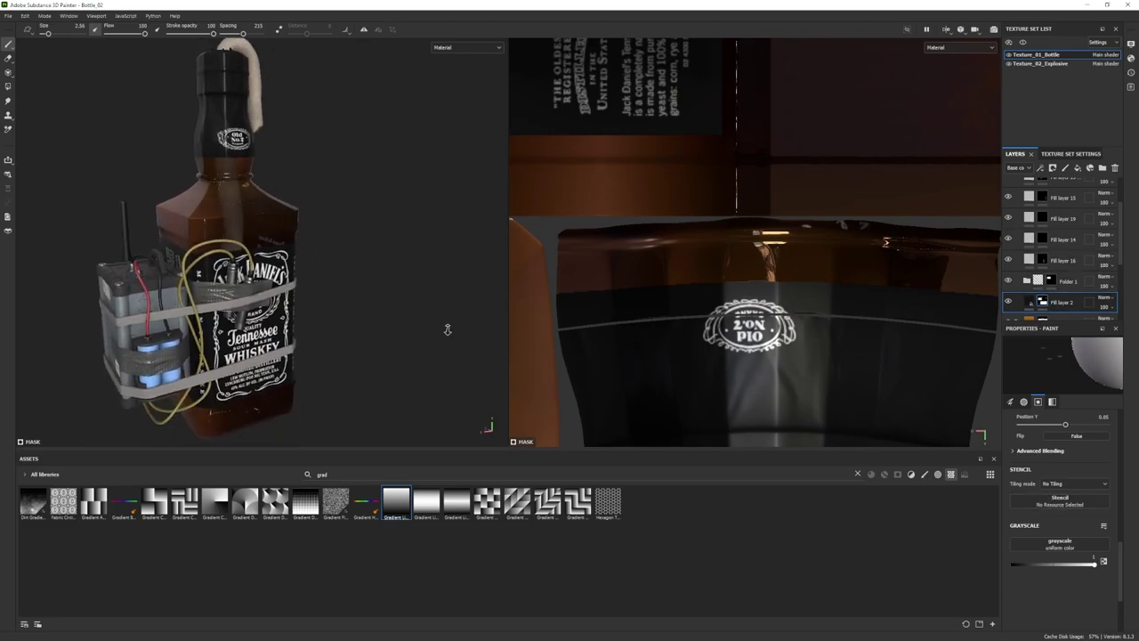
- Clear the neck from Fill layer 2's mask with Polygon Fill in UV-chunk mode and refill the black wrap area with white
click(8, 86)
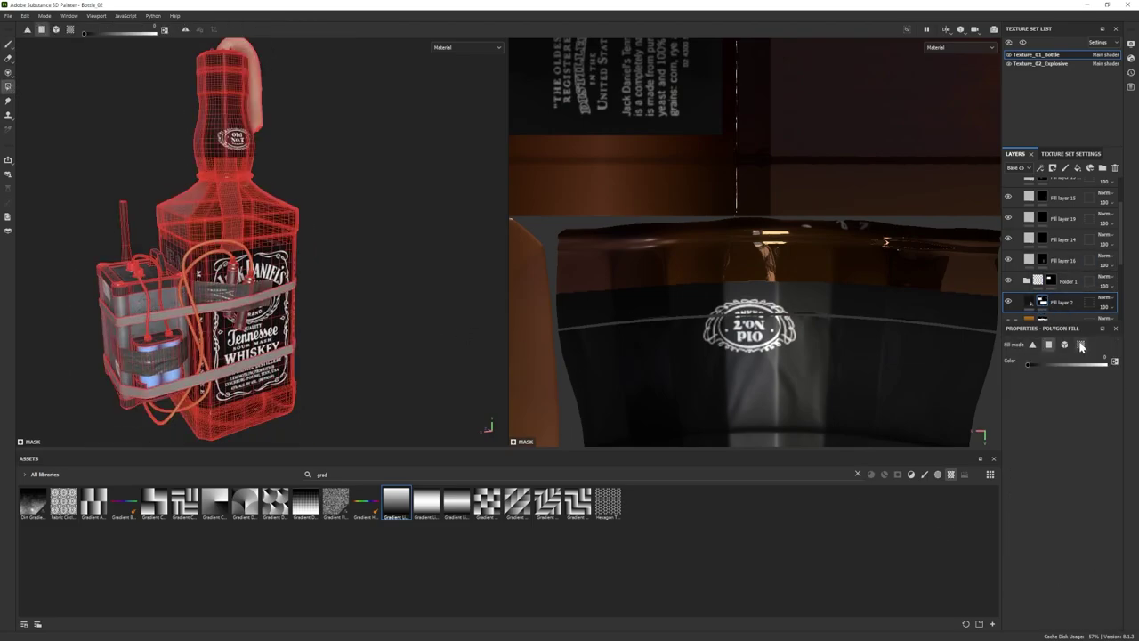
click(1080, 345)
click(207, 128)
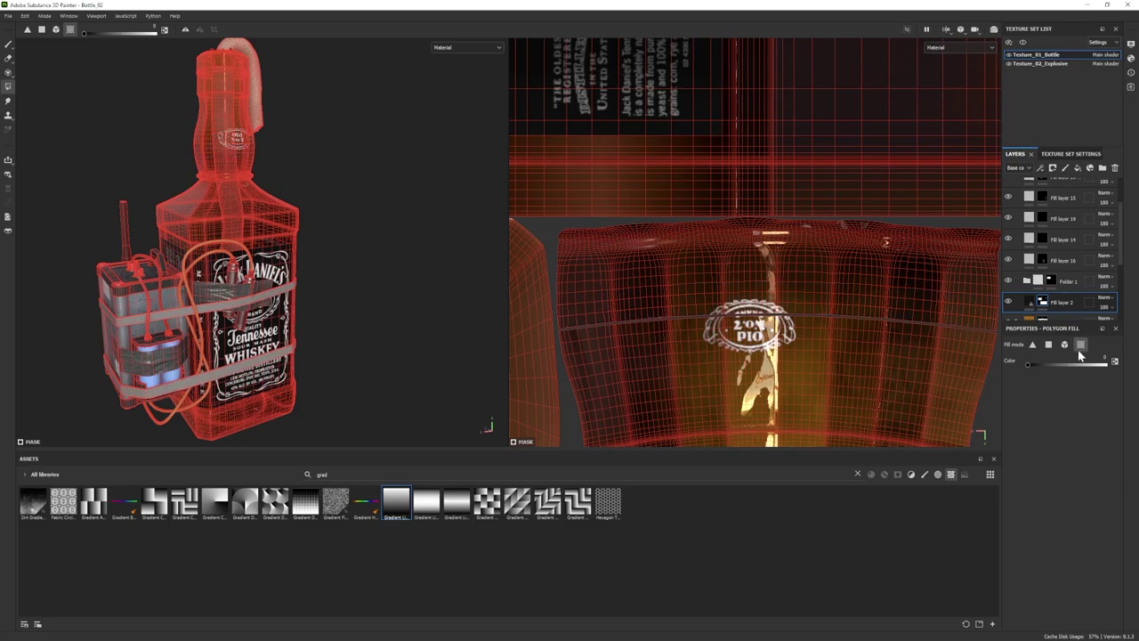
click(1105, 364)
click(205, 120)
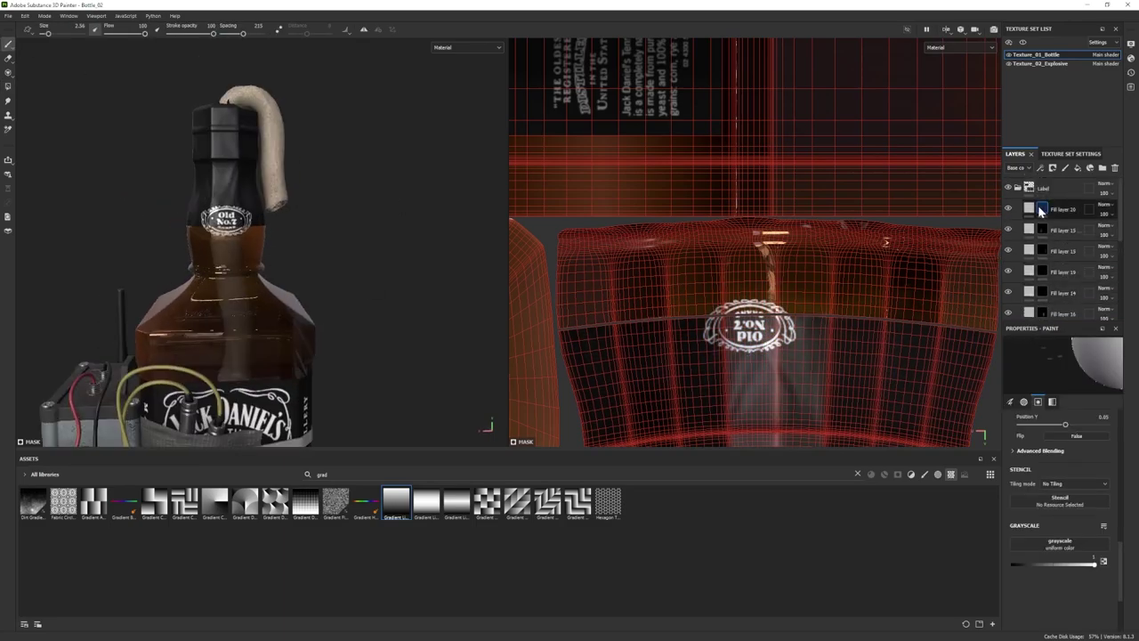
- Identify Fill layer 20 by toggling its visibility and erase the small Old No.7 emblem from its mask
click(1008, 208)
click(1008, 209)
key(e)
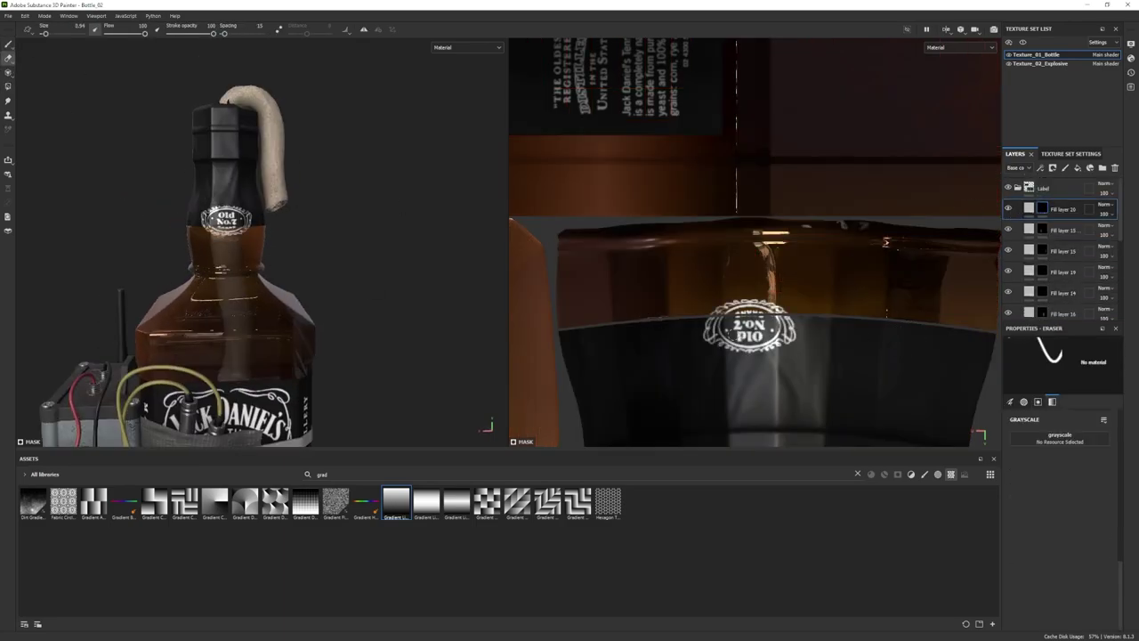
mouse_move(715, 332)
mouse_down()
mouse_move(785, 330)
mouse_move(741, 338)
mouse_up()
click(11, 83)
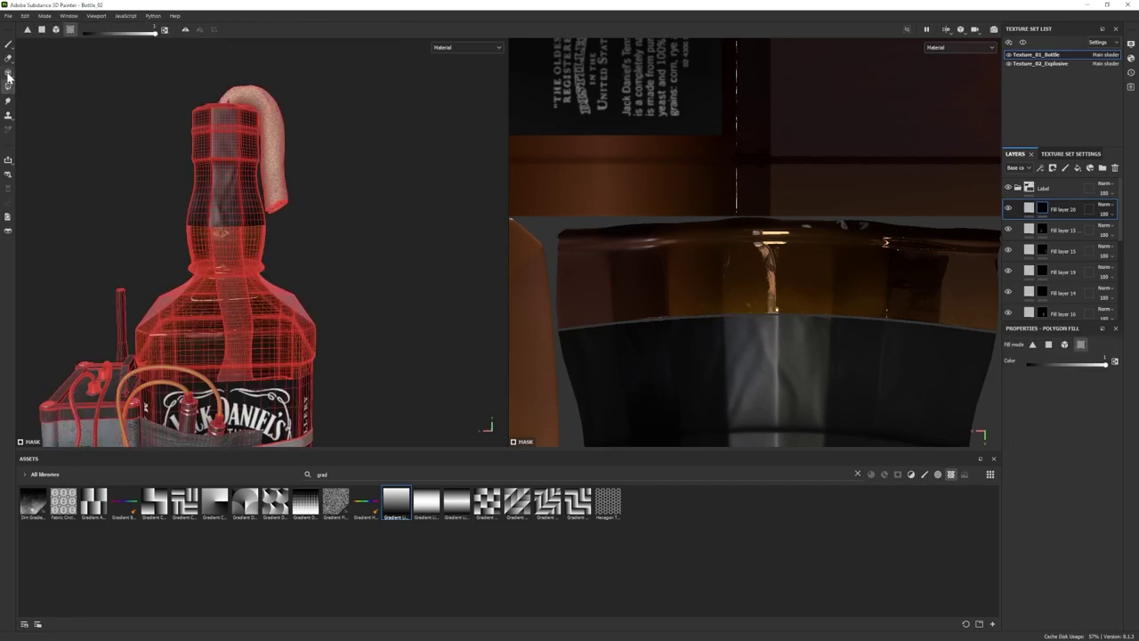
- Clear the asset search filter and list the alphas for the Projection tool
click(9, 73)
click(858, 474)
click(938, 474)
scroll(940, 525, down, 2)
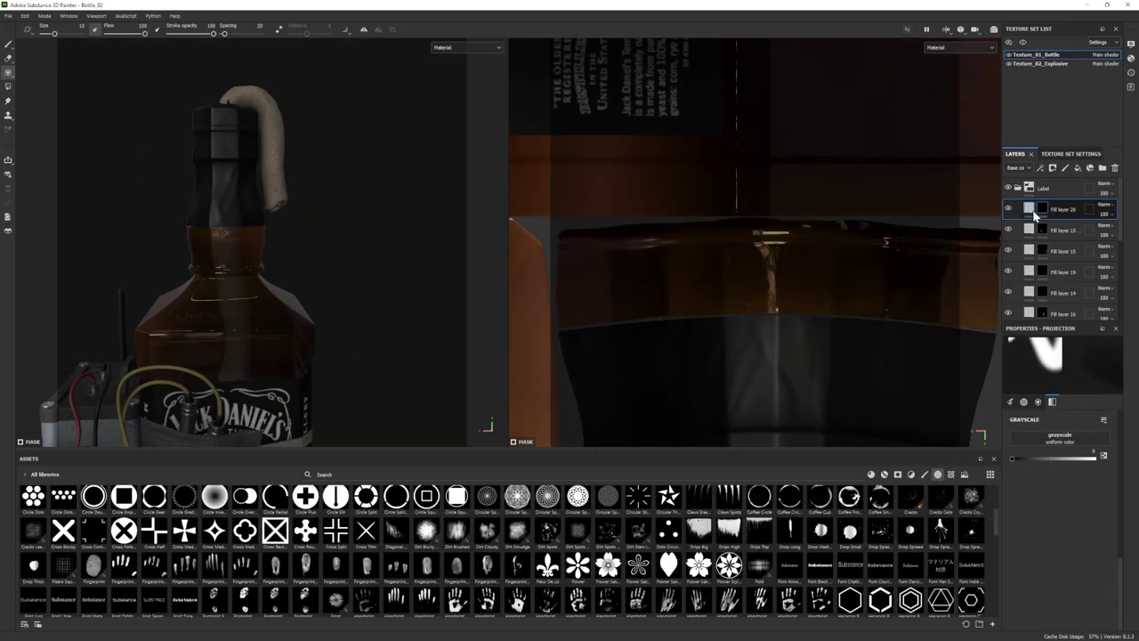
- Load Jack_Label as the Paint brush alpha for Fill layer 20's mask and enlarge the brush to span the neck
click(1029, 208)
scroll(1058, 527, down, 3)
click(1042, 208)
scroll(1066, 513, up, 3)
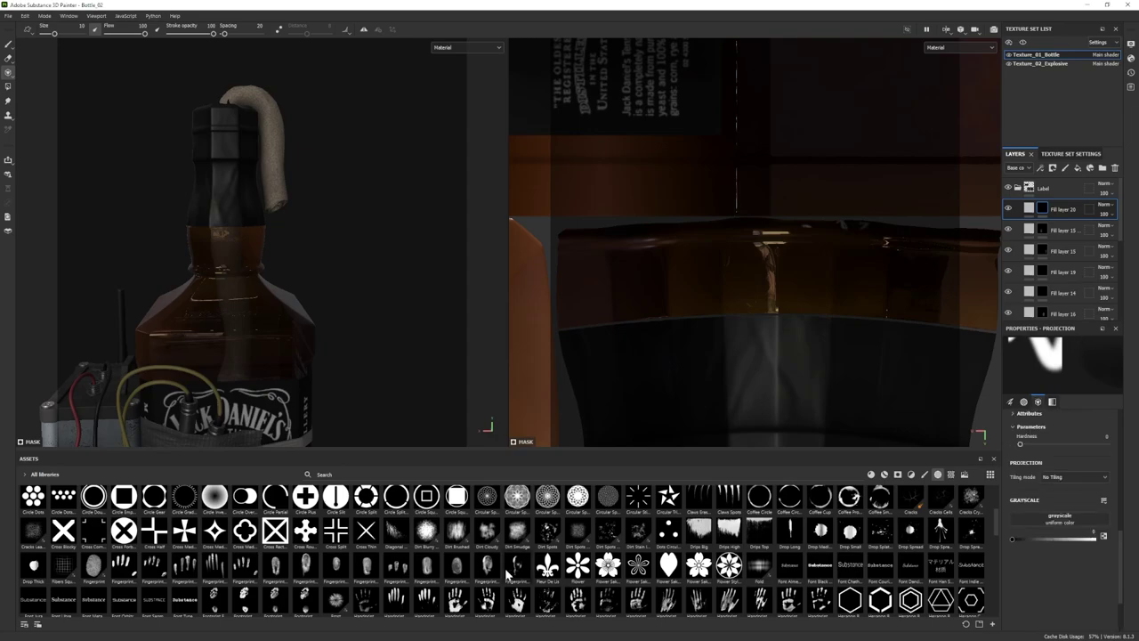
scroll(1066, 514, up, 4)
scroll(418, 549, down, 10)
scroll(418, 549, up, 5)
scroll(424, 552, up, 3)
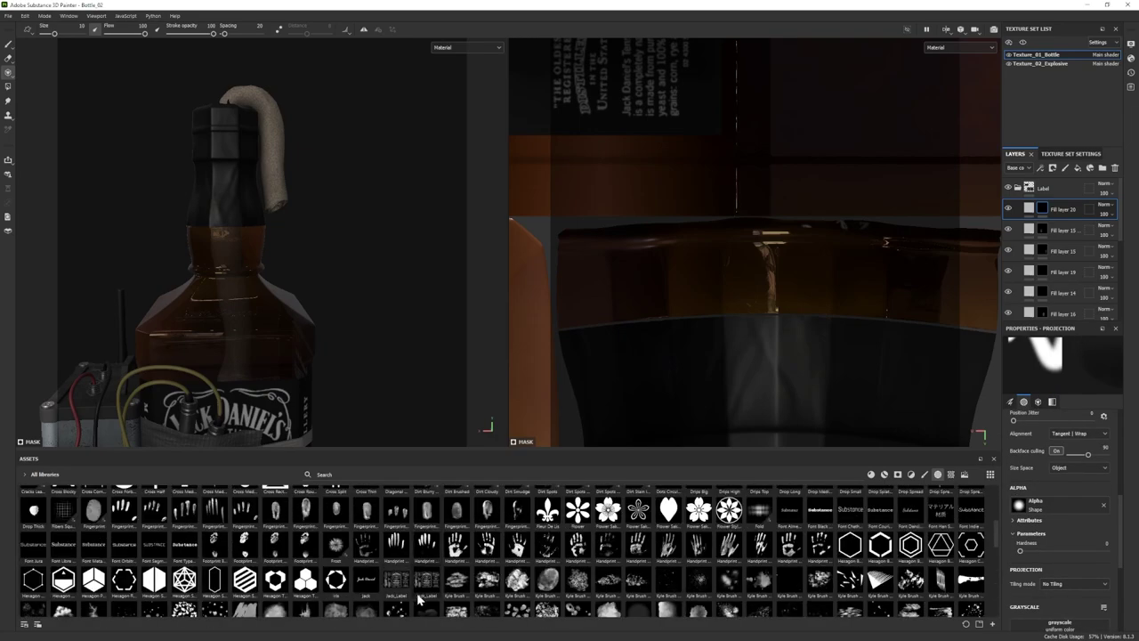
drag(1048, 512, 1046, 509)
click(8, 44)
ctrl+right_drag(765, 306, 867, 306)
alt+middle_drag(770, 308, 719, 178)
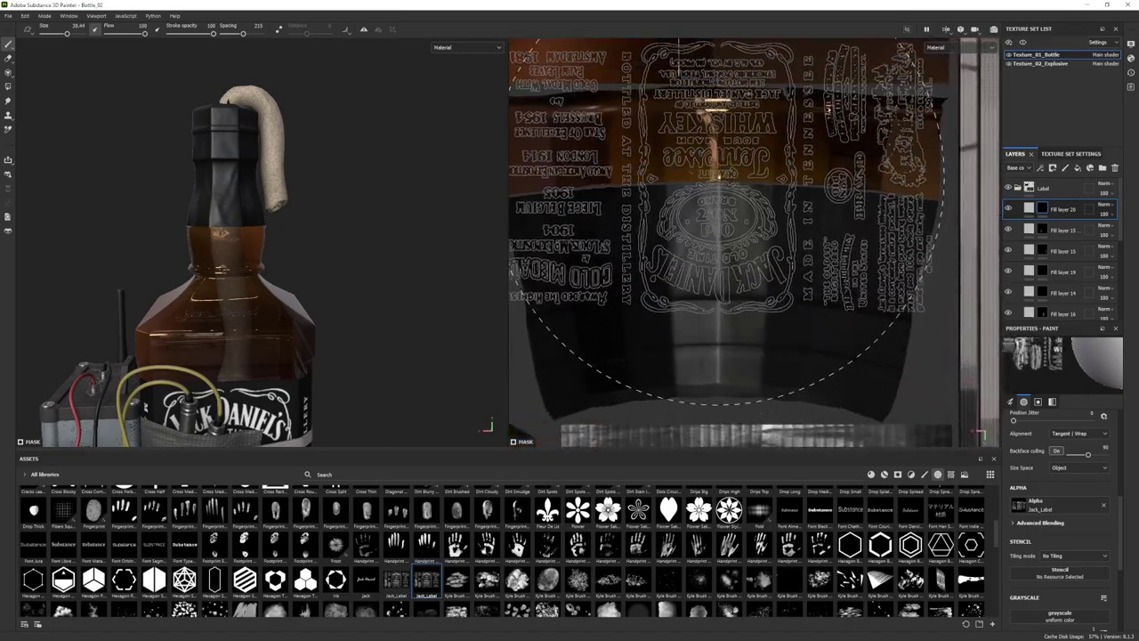
click(720, 184)
alt+drag(421, 251, 445, 253)
key(ctrl+z)
- Stamp the Jack_Label alpha upright on the neck's UV island so the Old No.7 emblem sits on the black wrap
alt+drag(712, 196, 765, 265)
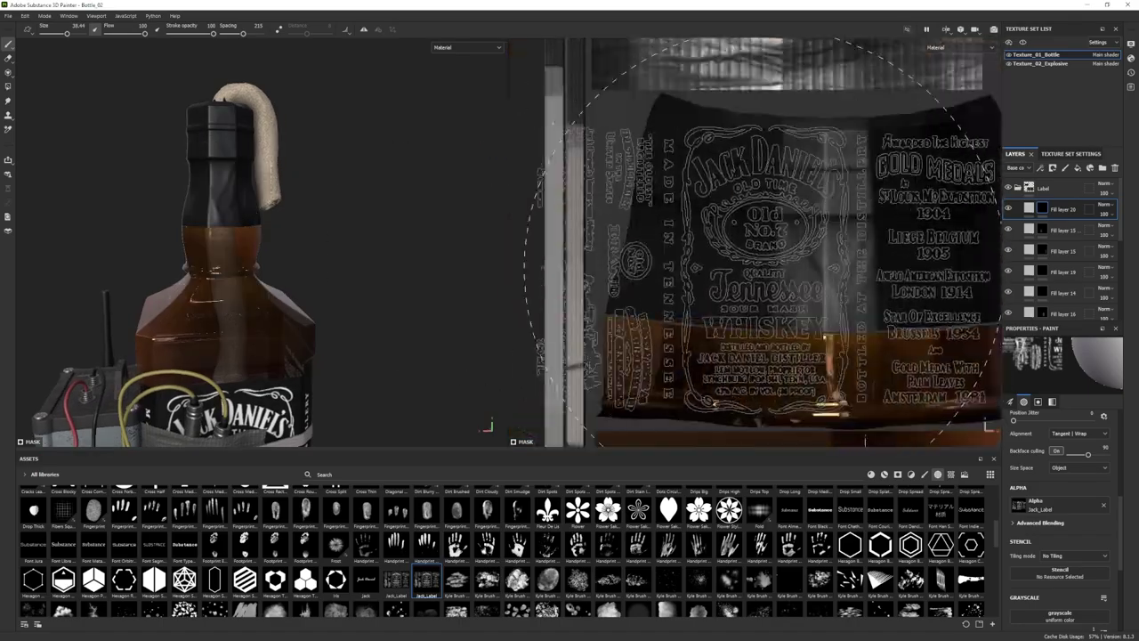
alt+middle_drag(766, 268, 693, 245)
click(776, 303)
key(ctrl+z)
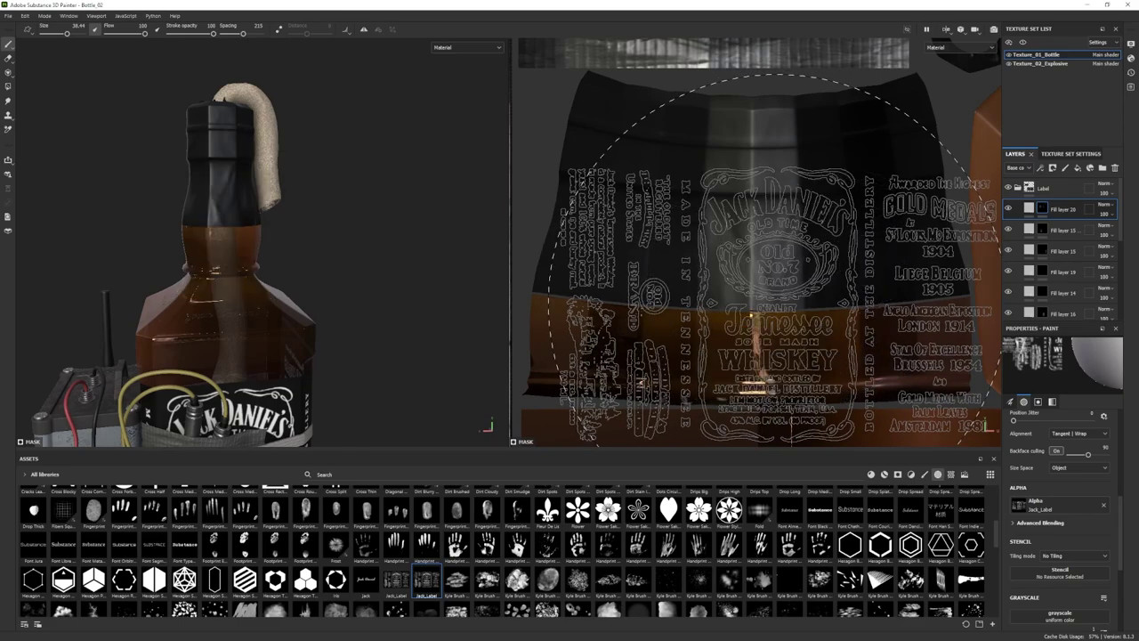
click(775, 258)
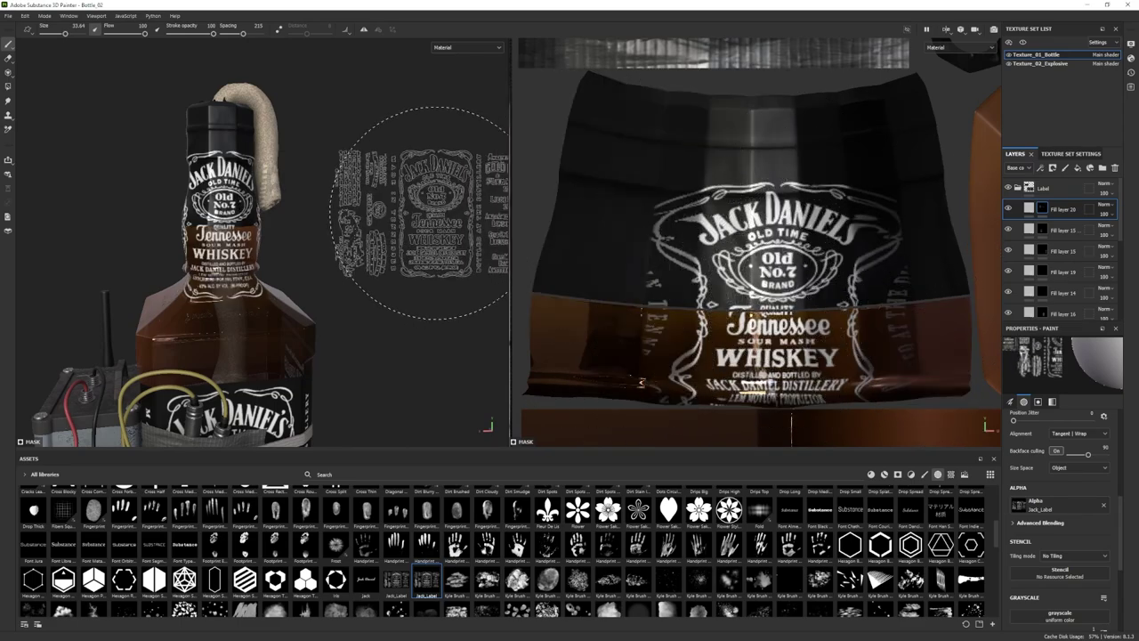
mouse_move(436, 214)
alt+right_down()
mouse_move(383, 178)
mouse_move(300, 274)
alt+right_up()
- Clear the stamped label text from the amber glass below the black wrap using Polygon Fill with color 0
key(2)
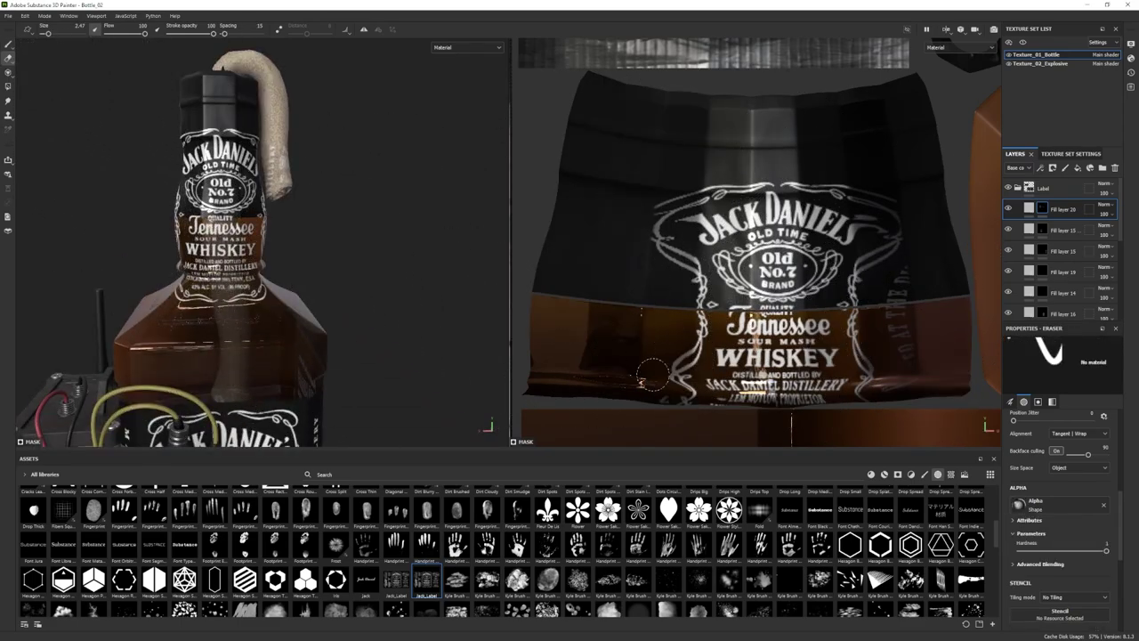
click(8, 87)
drag(1036, 365, 1018, 365)
click(828, 347)
scroll(838, 238, down, 3)
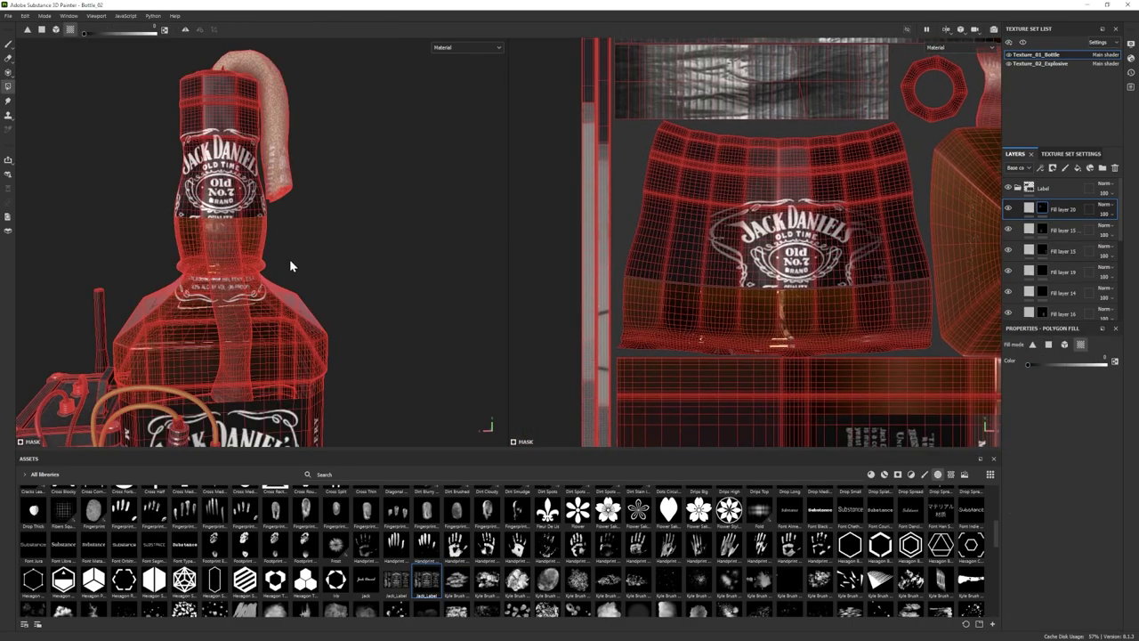
- Erase the ornamental frame around the Jack Daniel's lettering on the neck from Fill layer 20's mask
key(1)
alt+middle_drag(187, 313, 182, 350)
key(2)
scroll(783, 169, up, 3)
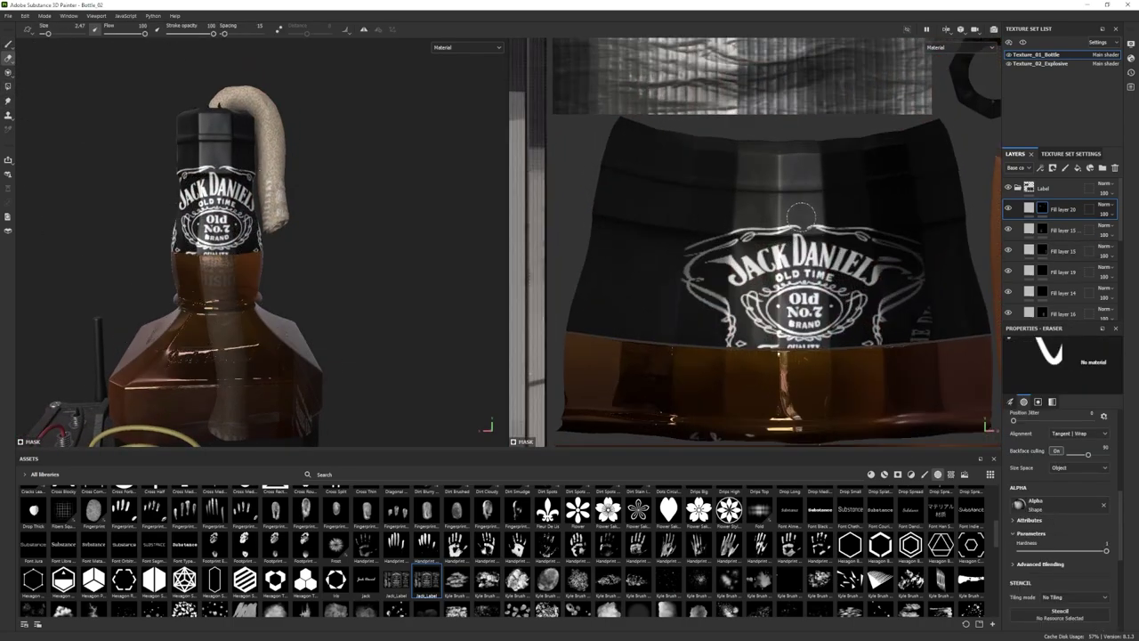
alt+middle_drag(717, 307, 676, 267)
drag(677, 267, 723, 313)
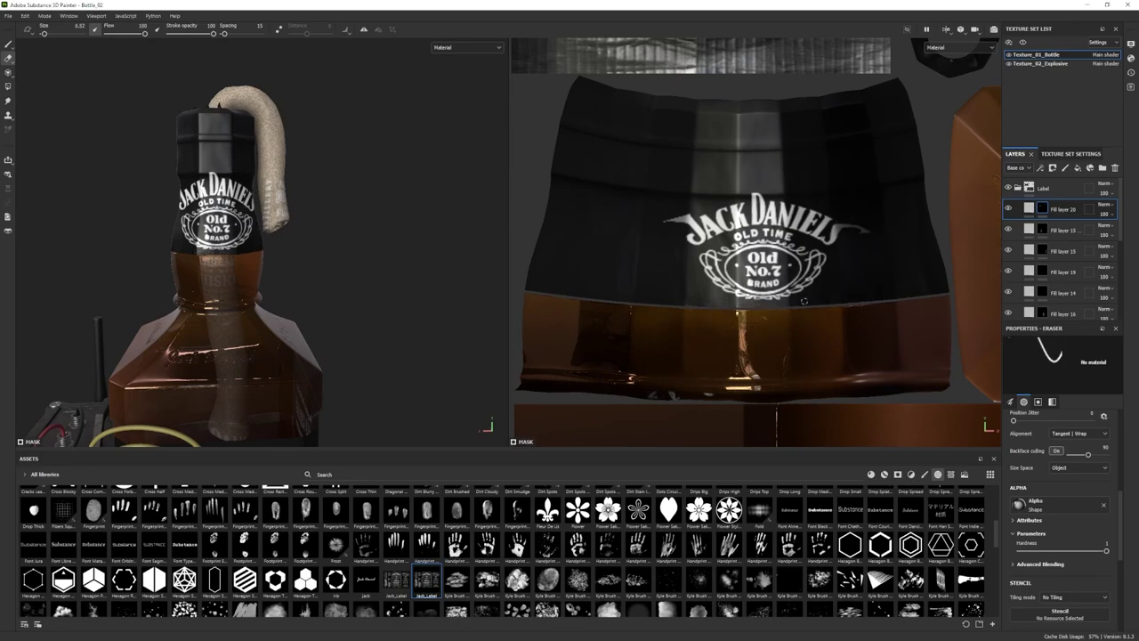
- Erase the Jack Daniel's and Old Time lettering and leftover marks, keeping only the Old No.7 Brand emblem on the neck
ctrl+right_drag(662, 220, 682, 221)
drag(669, 221, 693, 230)
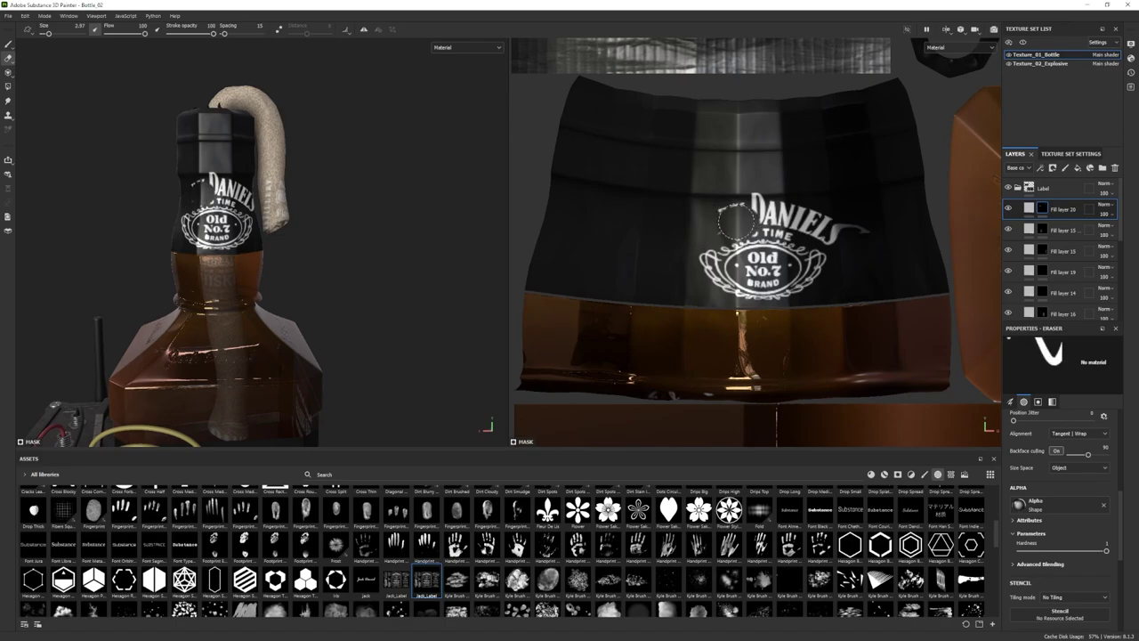
drag(853, 235, 774, 218)
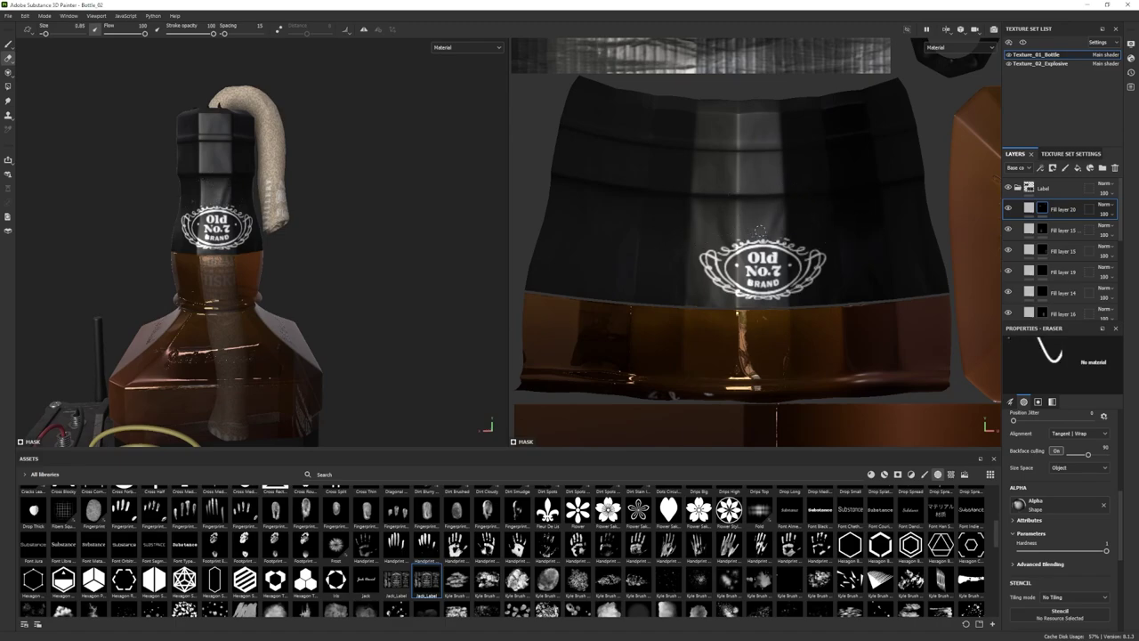
scroll(754, 220, up, 3)
alt+middle_drag(844, 215, 752, 206)
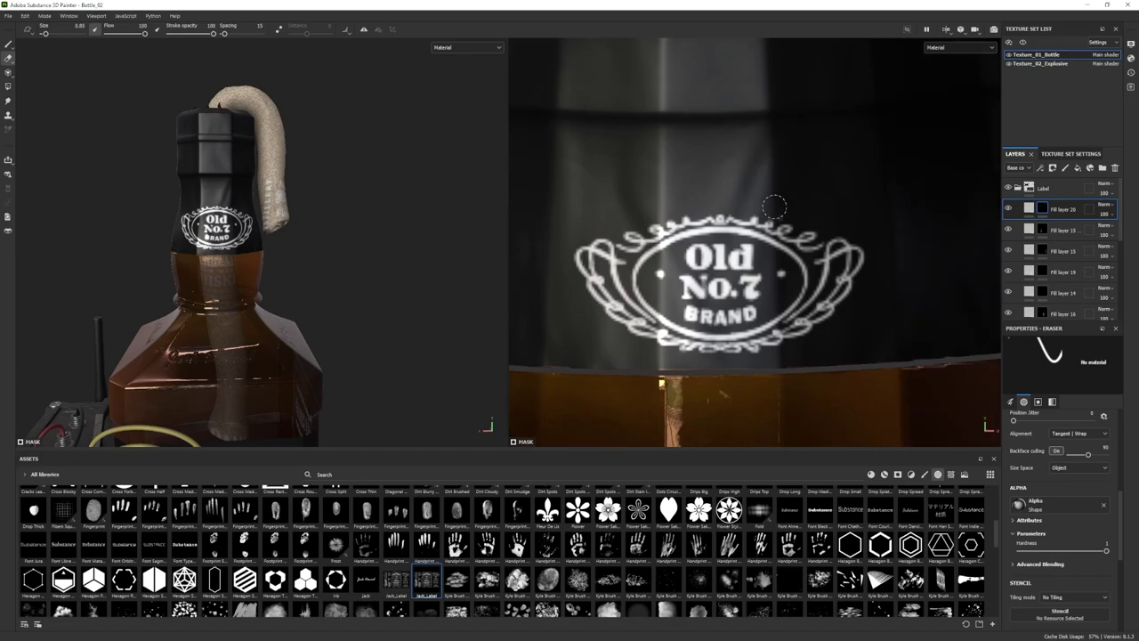
drag(774, 206, 790, 214)
- Preview the whole bottle with the new neck emblem in the Iray renderer and return to painting mode
alt+right_drag(805, 227, 605, 256)
key(1)
alt+right_drag(275, 264, 211, 328)
alt+middle_drag(211, 329, 211, 282)
click(44, 16)
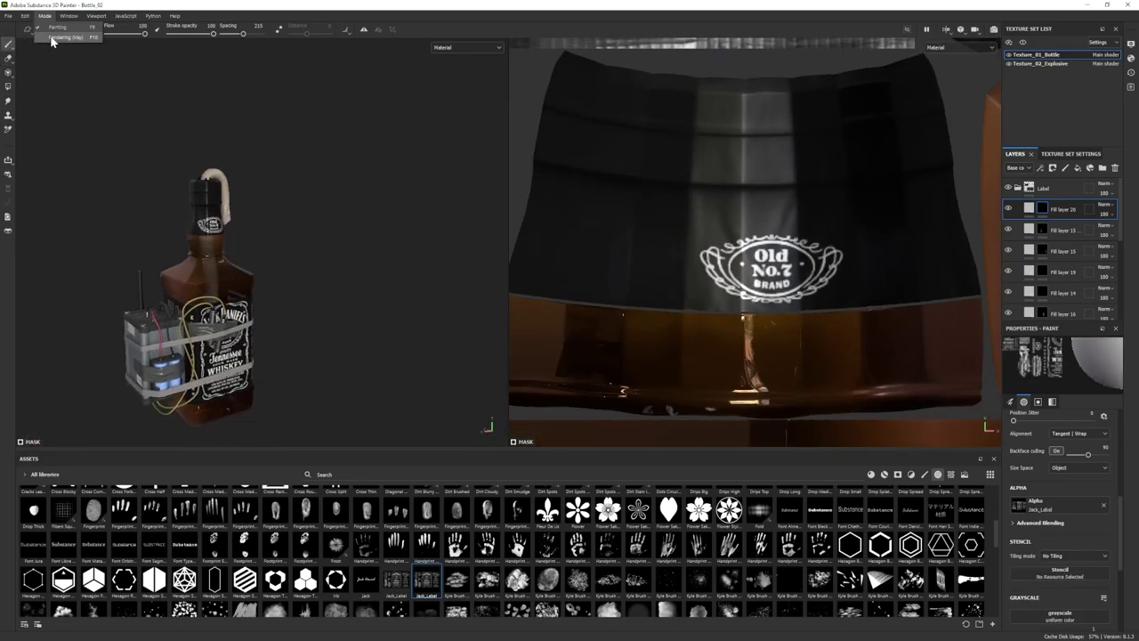
click(54, 39)
alt+middle_drag(492, 382, 575, 315)
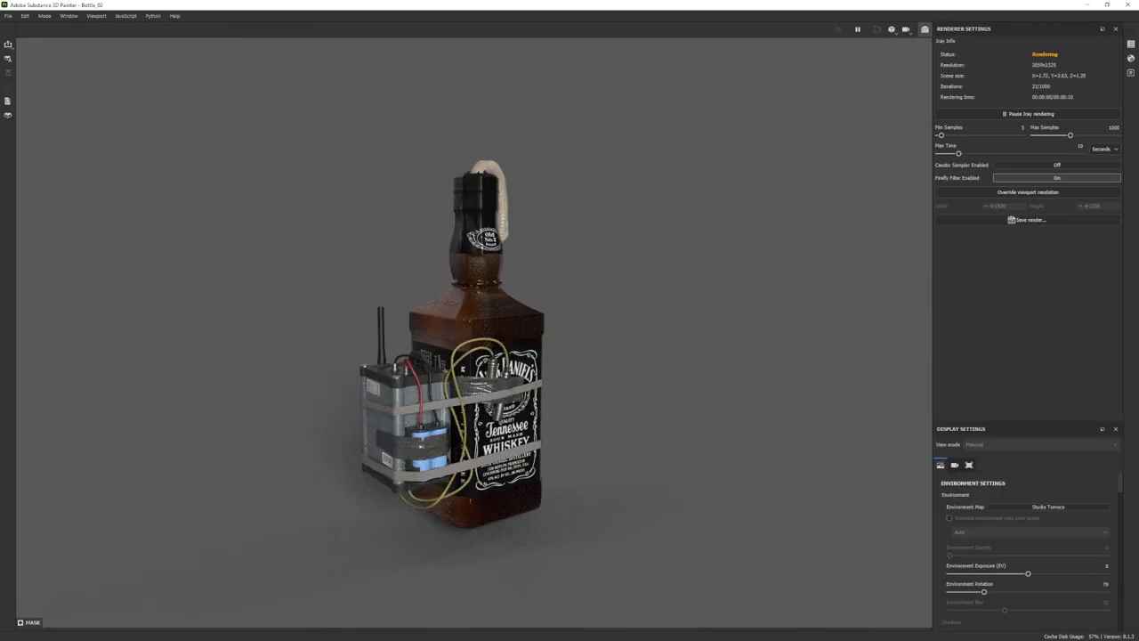
alt+right_drag(559, 391, 740, 495)
alt+middle_drag(741, 495, 724, 435)
click(44, 16)
click(53, 27)
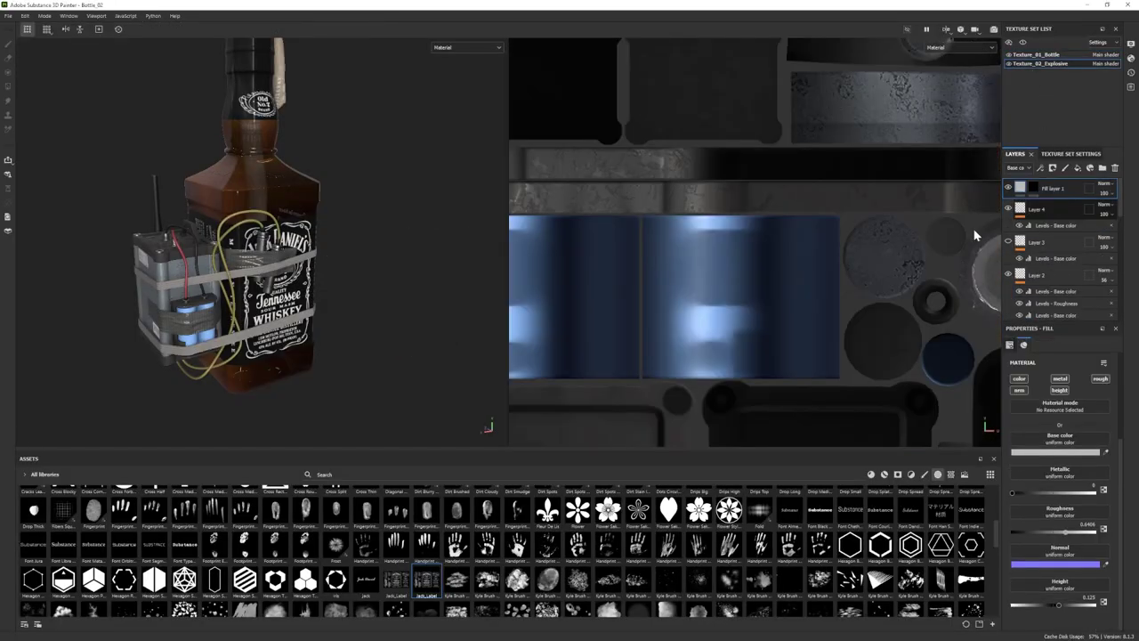
- Darken and slightly mute the blue base color of the Base Plastic layer in the explosive set's plastic material folder
scroll(1058, 283, down, 15)
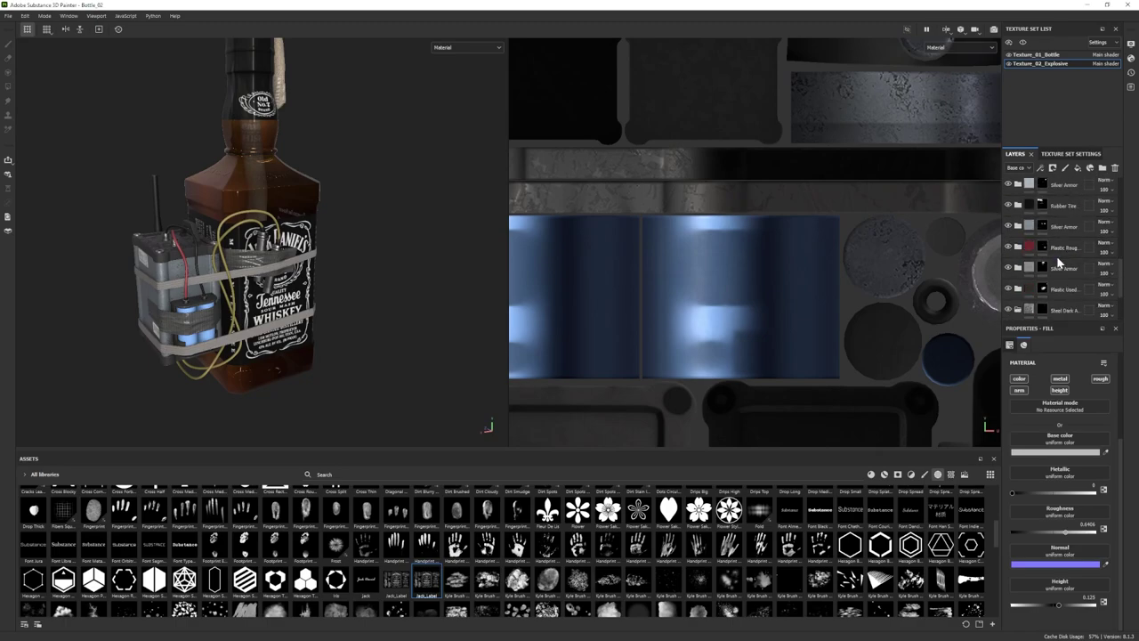
click(1018, 303)
scroll(1044, 299, down, 3)
click(1045, 294)
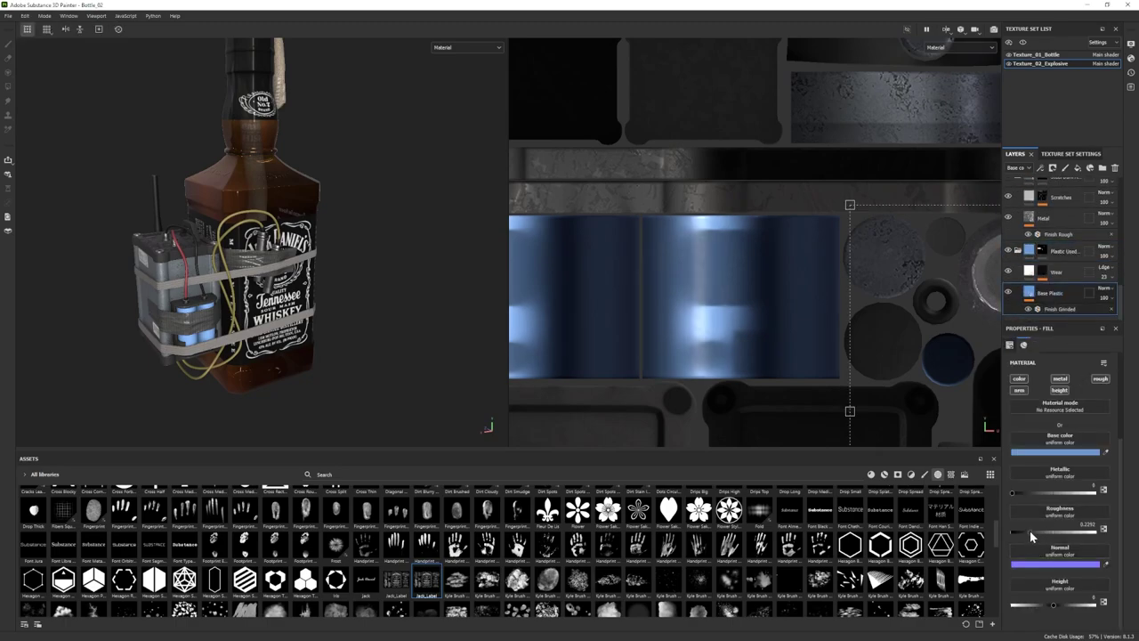
click(1055, 452)
alt+right_drag(331, 300, 360, 307)
alt+drag(321, 283, 324, 307)
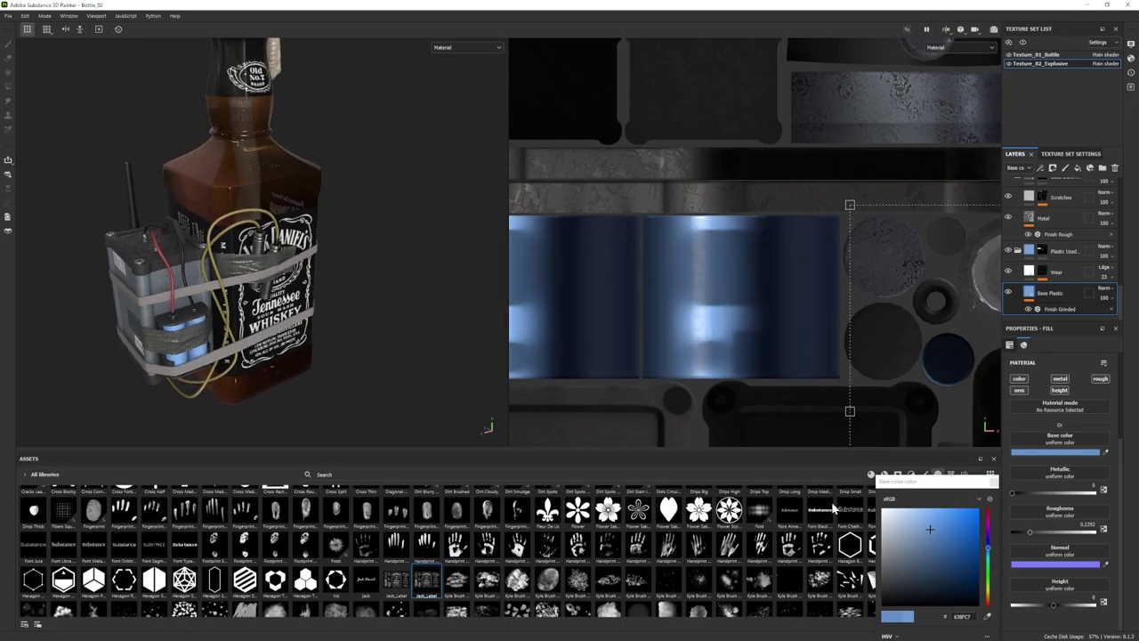
alt+right_drag(323, 310, 263, 297)
alt+middle_drag(264, 297, 255, 328)
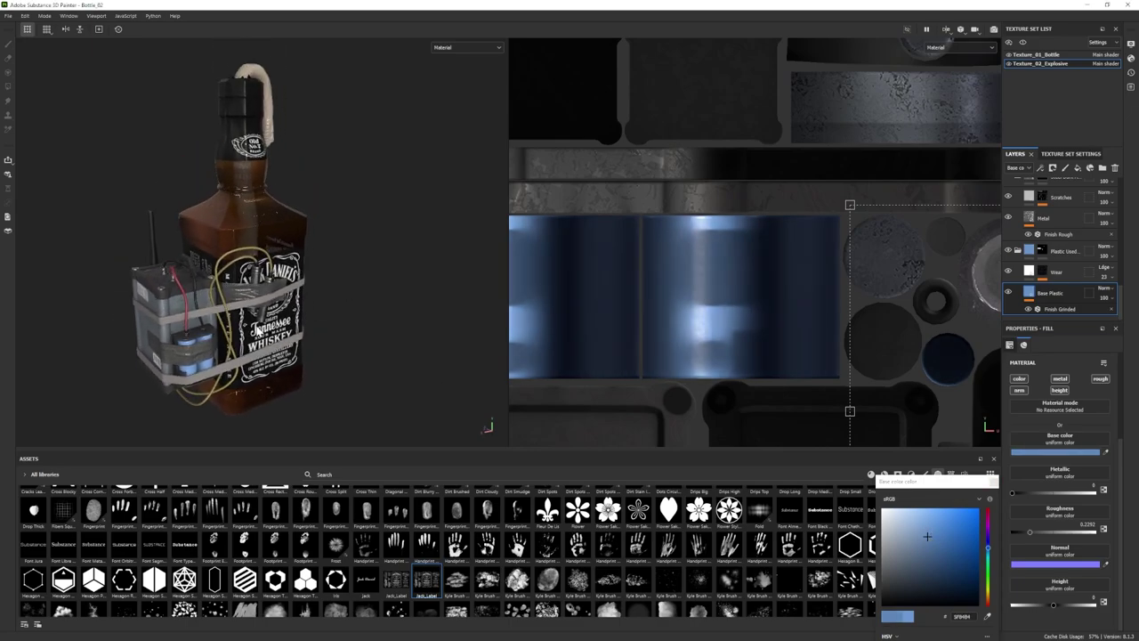
alt+drag(244, 329, 253, 326)
alt+right_drag(240, 285, 272, 292)
- Preview the bottle with the recolored battery plastic in the Iray renderer and return to painting mode
click(44, 16)
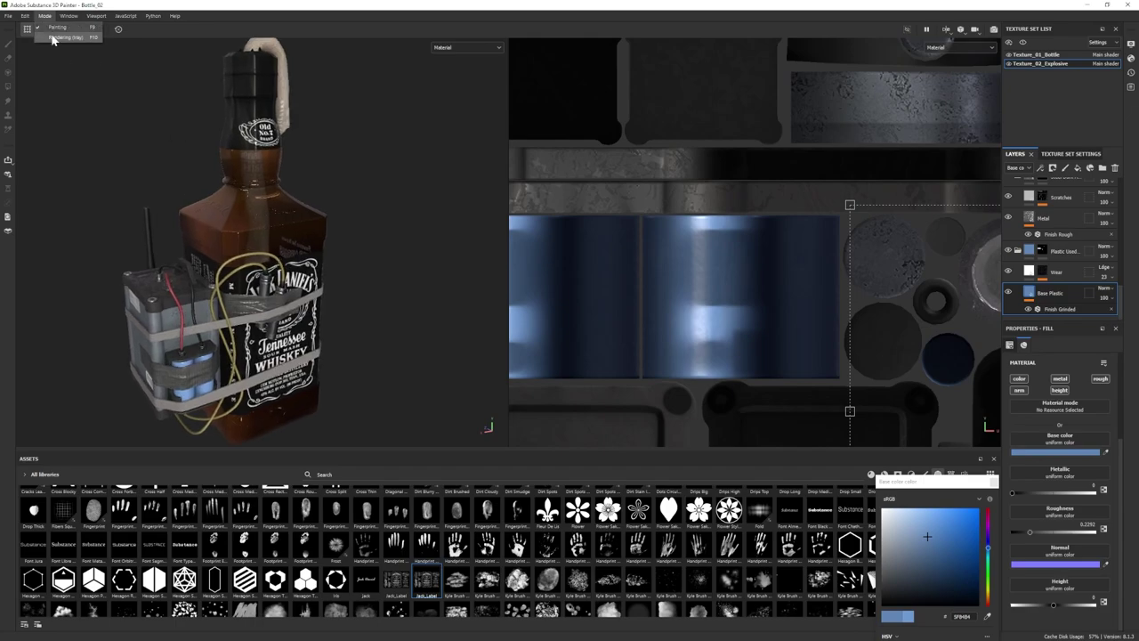
click(55, 38)
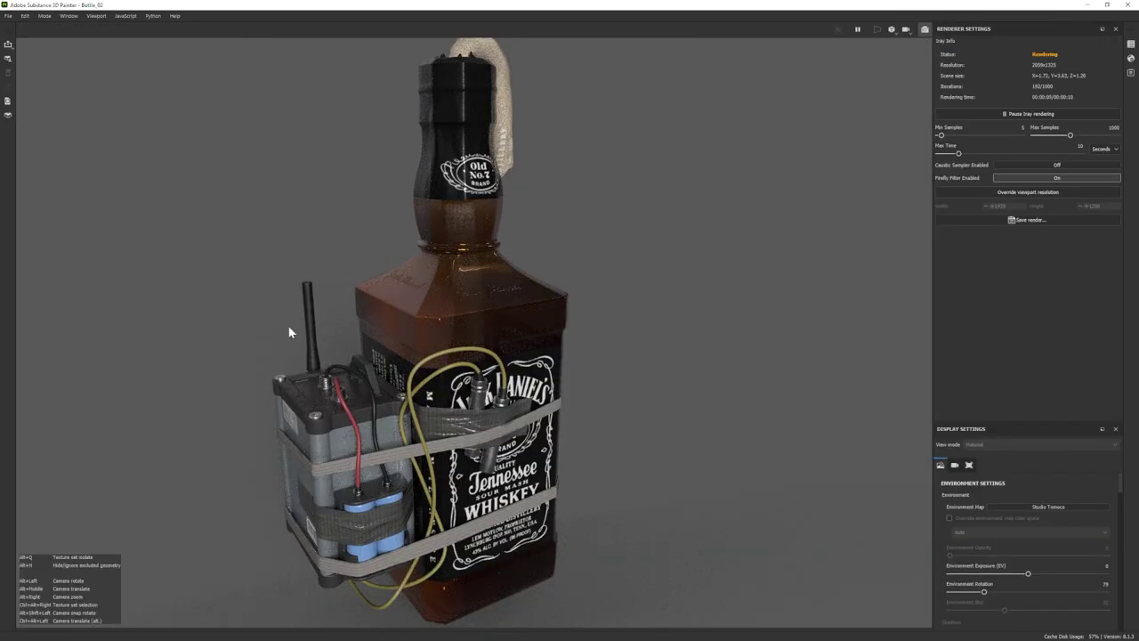
alt+drag(287, 330, 378, 332)
click(45, 16)
click(53, 26)
- Add a new fill layer with a black mask above Fill layer 1 in the explosive texture set
mouse_move(738, 200)
alt+right_down()
mouse_move(682, 187)
mouse_move(746, 201)
alt+right_up()
alt+middle_drag(739, 364, 743, 80)
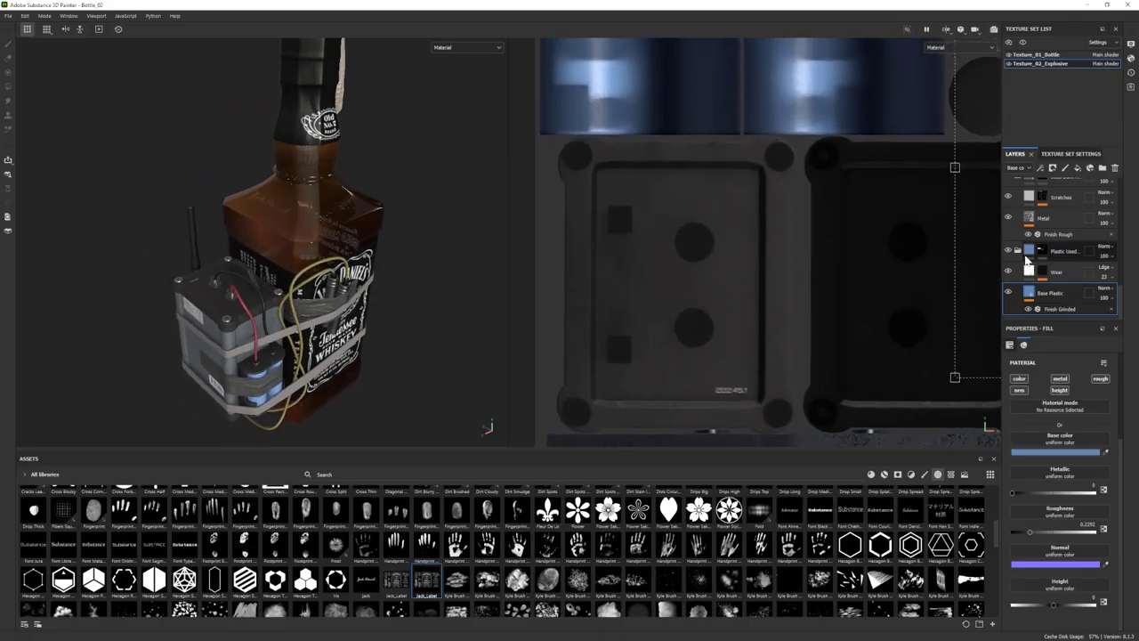
scroll(1041, 258, up, 15)
click(1064, 188)
click(1078, 168)
right_click(1063, 188)
click(1061, 206)
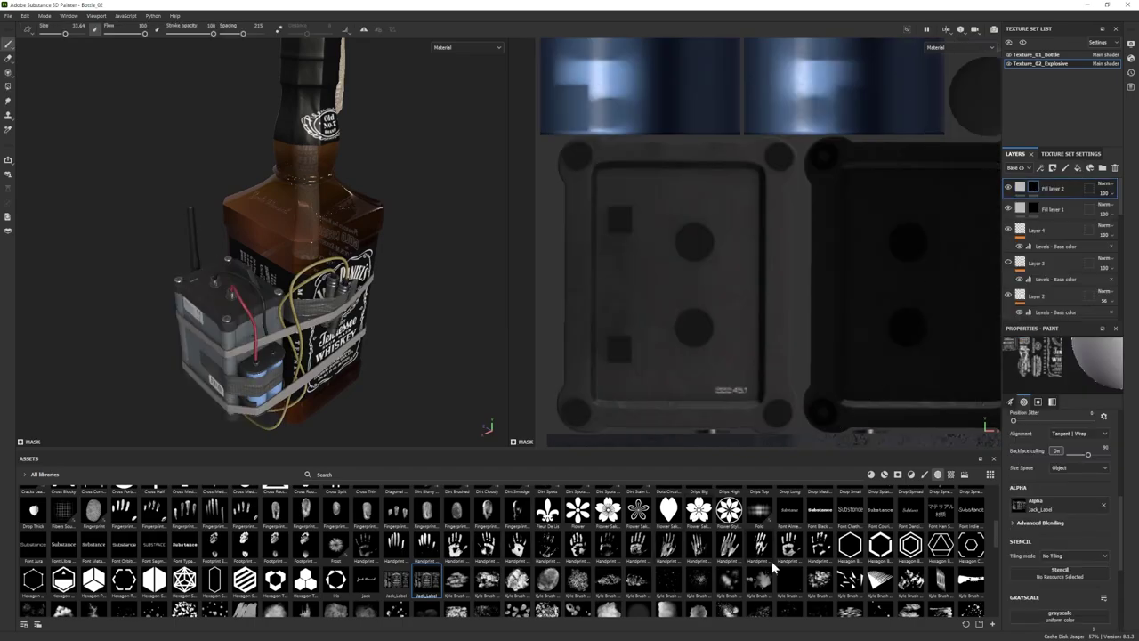
- Load the Font Indie Flower alpha with the text P.R, reduce the brush size to 7.84 and stamp it on the device's lid
click(971, 509)
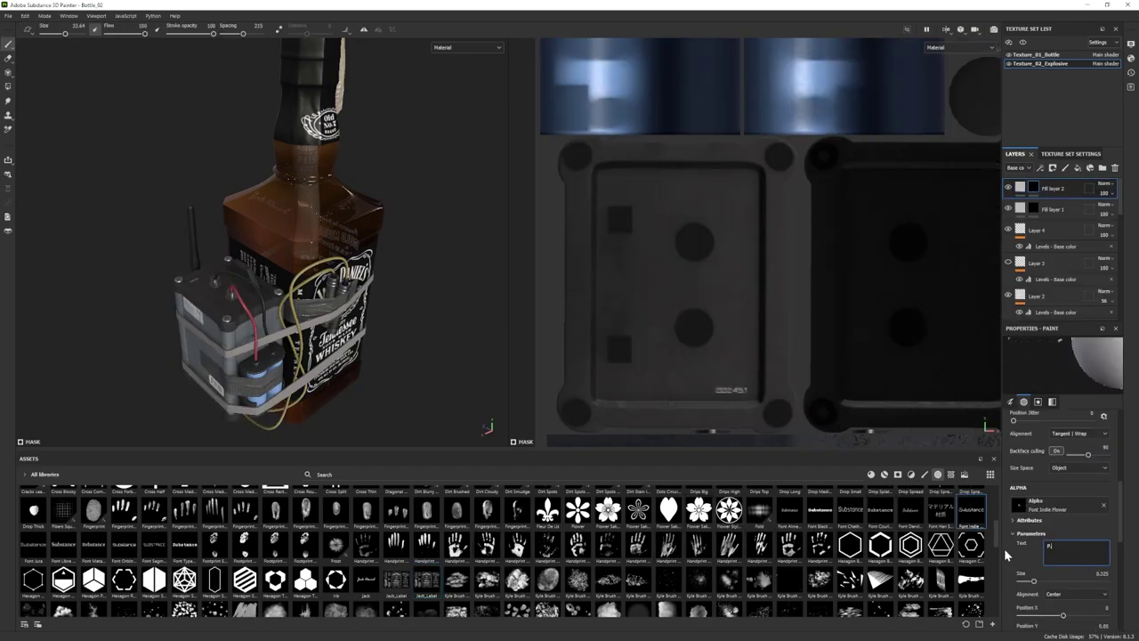
ctrl+right_drag(676, 203, 592, 202)
ctrl+drag(688, 201, 681, 213)
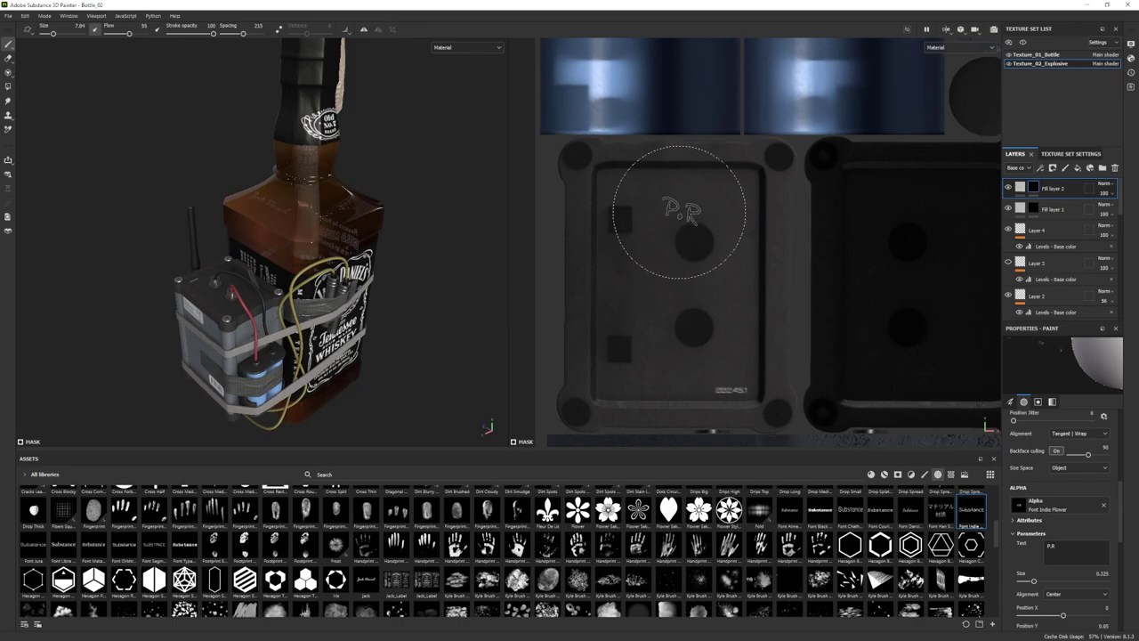
scroll(337, 356, up, 3)
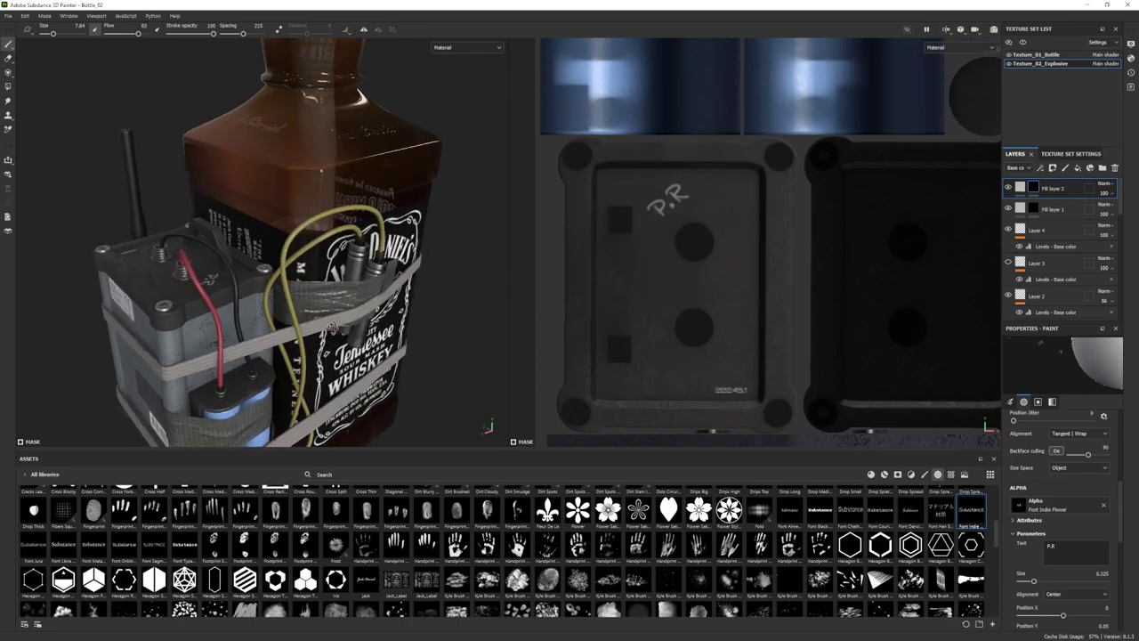
- Undo the misplaced stamps and stamp P.R at a tilted angle on the lid, beside the upper round contact
key(ctrl+z)
ctrl+drag(651, 304, 661, 287)
click(654, 293)
alt+drag(383, 285, 394, 315)
key(ctrl+z)
click(668, 208)
key(ctrl+z)
click(657, 257)
mouse_move(294, 267)
alt+mouse_down()
mouse_move(278, 332)
mouse_move(394, 295)
alt+mouse_up()
- Set the lettering fill layer's roughness to 0.1302 and preview the marked device in the Iray renderer
click(1020, 187)
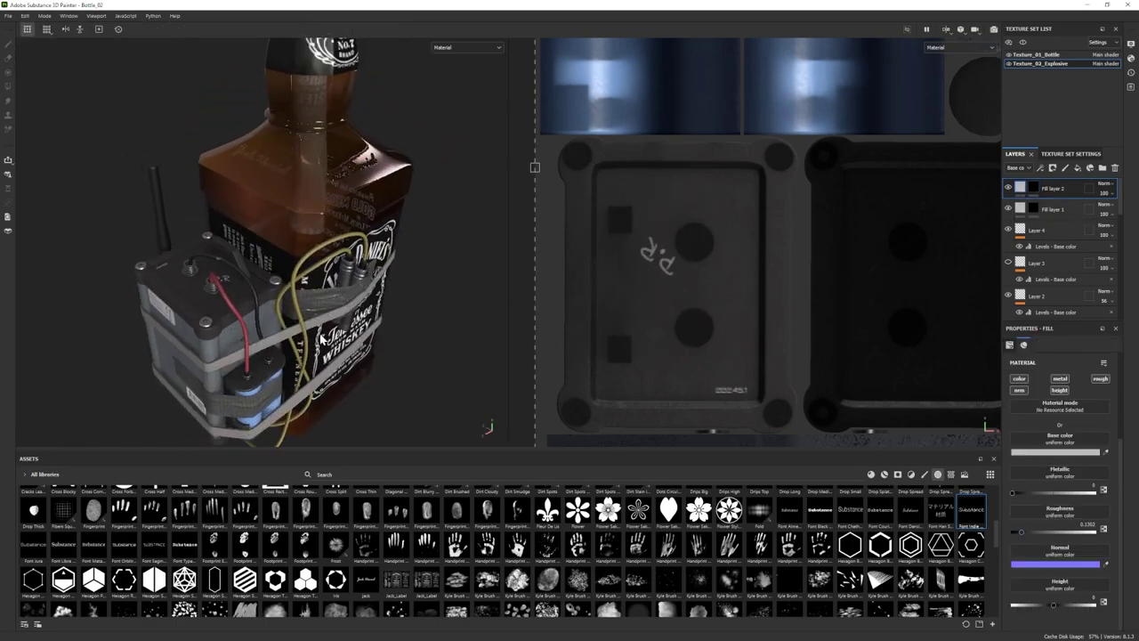
alt+drag(321, 337, 295, 343)
click(45, 16)
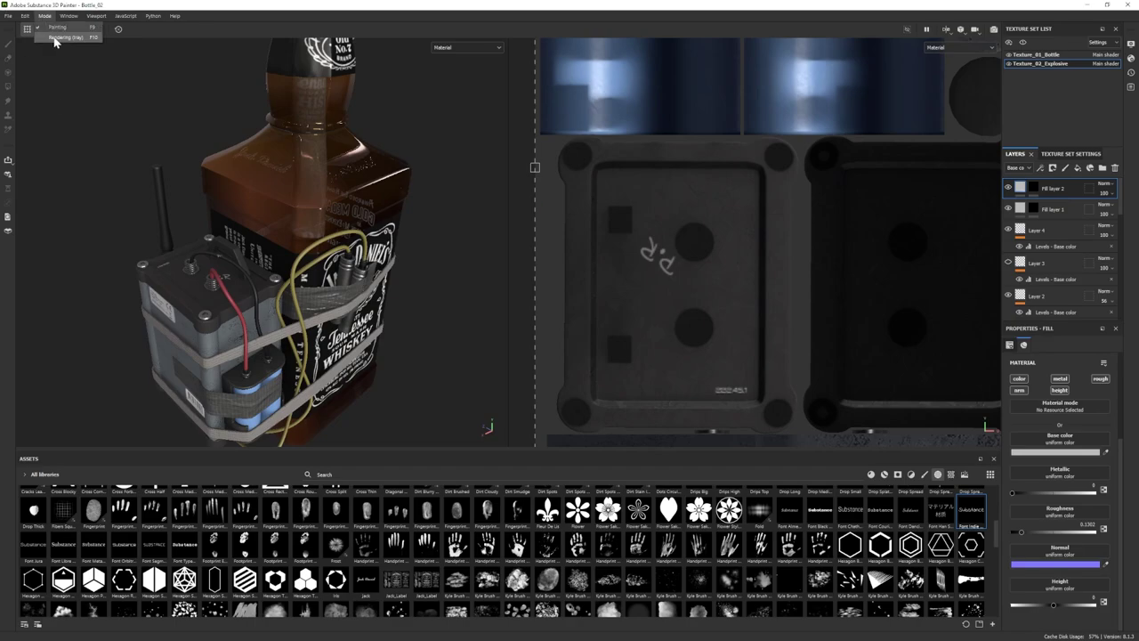
click(55, 38)
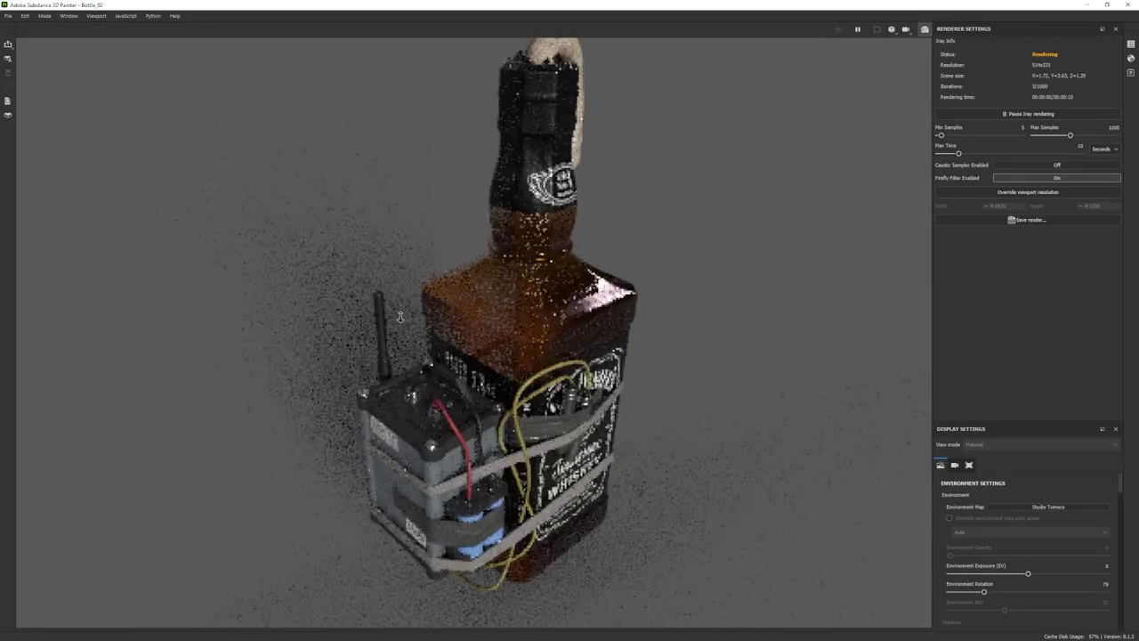
alt+right_drag(400, 316, 349, 225)
alt+middle_drag(349, 224, 285, 219)
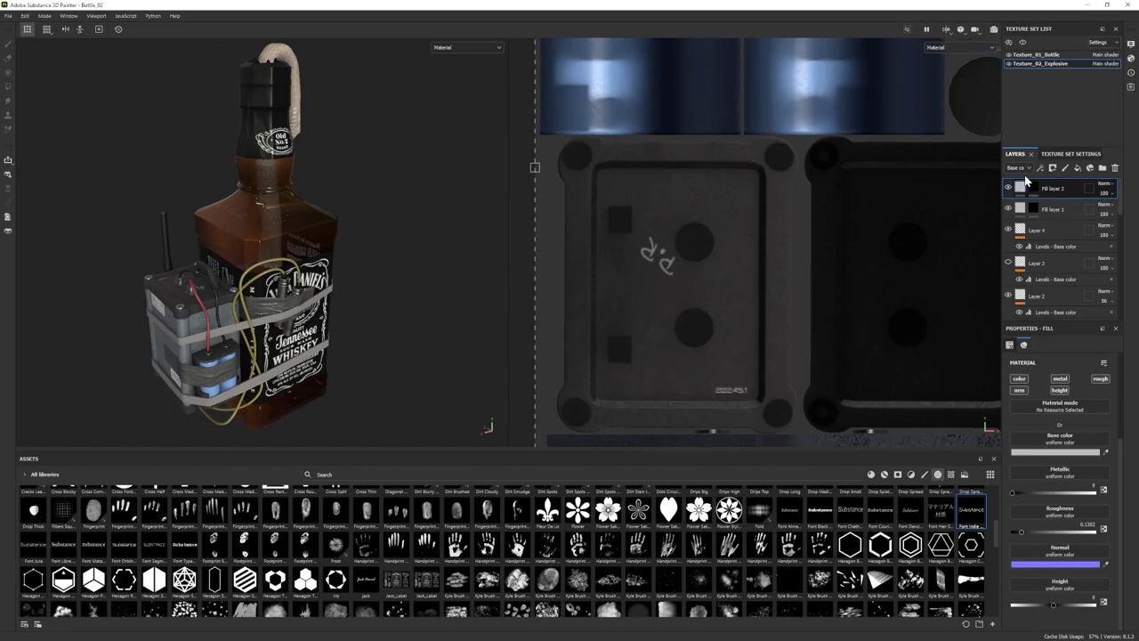
- Isolate the explosive texture set and set the Base Metal layer's roughness to 0.2552
click(1022, 42)
scroll(1041, 258, down, 10)
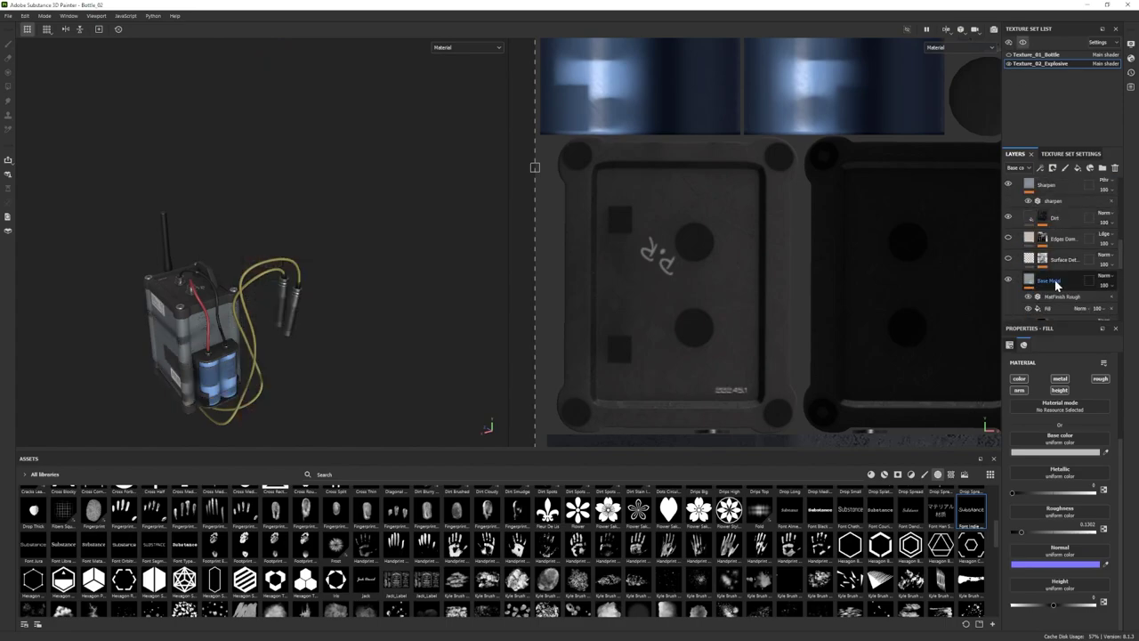
click(1055, 282)
click(1027, 532)
alt+drag(214, 307, 285, 307)
click(1034, 533)
- Preview the adjusted metal in the Iray renderer with the environment rotation at 32, and return to painting mode
click(44, 16)
click(53, 39)
shift+right_drag(605, 387, 617, 405)
scroll(618, 405, down, 2)
alt+drag(617, 405, 621, 291)
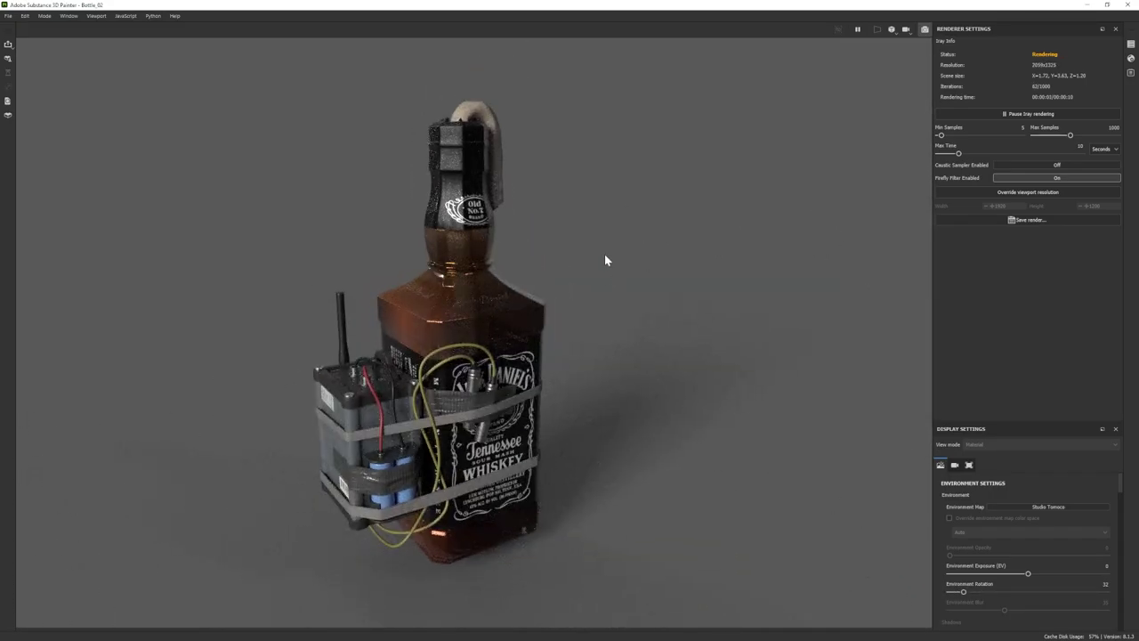
click(44, 16)
click(49, 27)
- Show both texture sets, lighten the bottle's black label layer, Fill layer 2, and raise its roughness to 0.4271
scroll(1066, 252, up, 5)
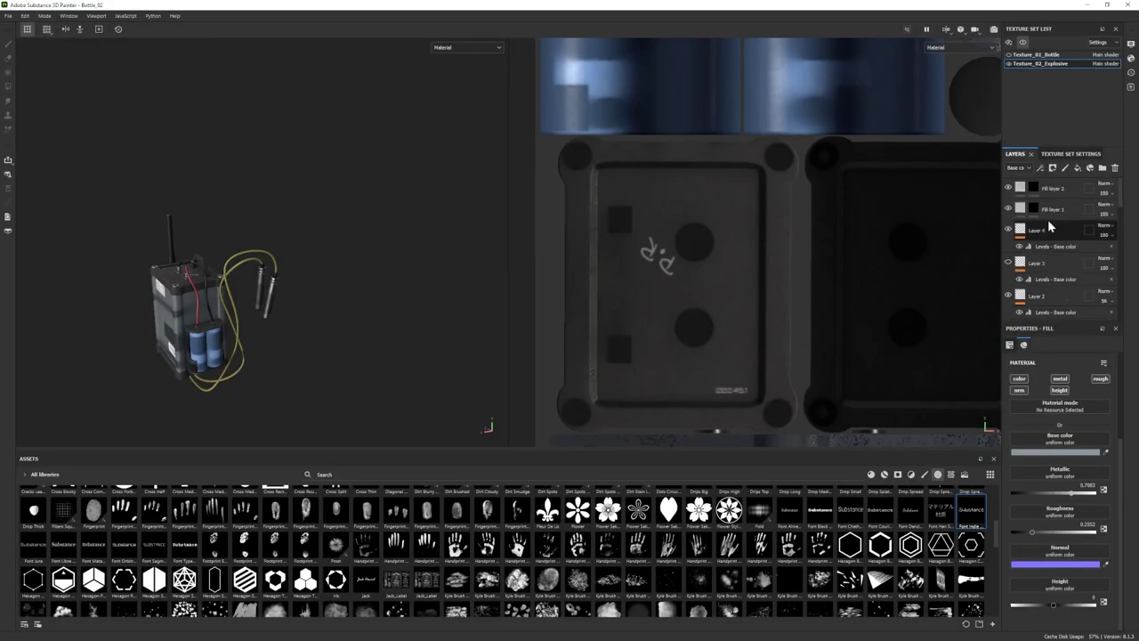
click(1023, 43)
click(1029, 55)
scroll(1052, 260, down, 5)
click(1056, 275)
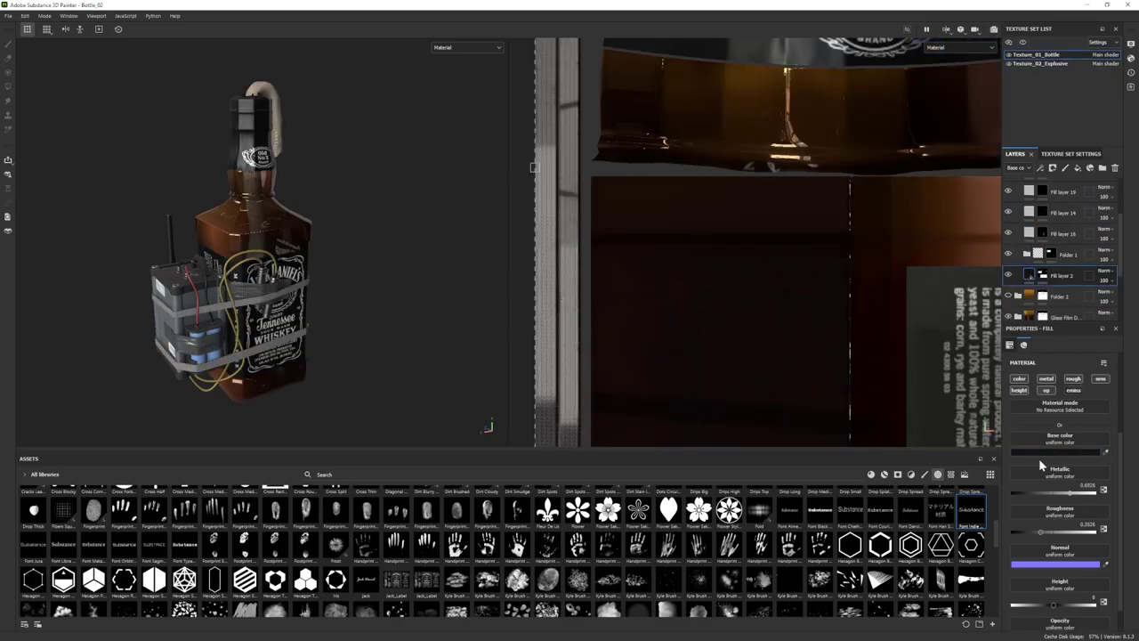
click(1038, 452)
drag(1041, 532, 1047, 531)
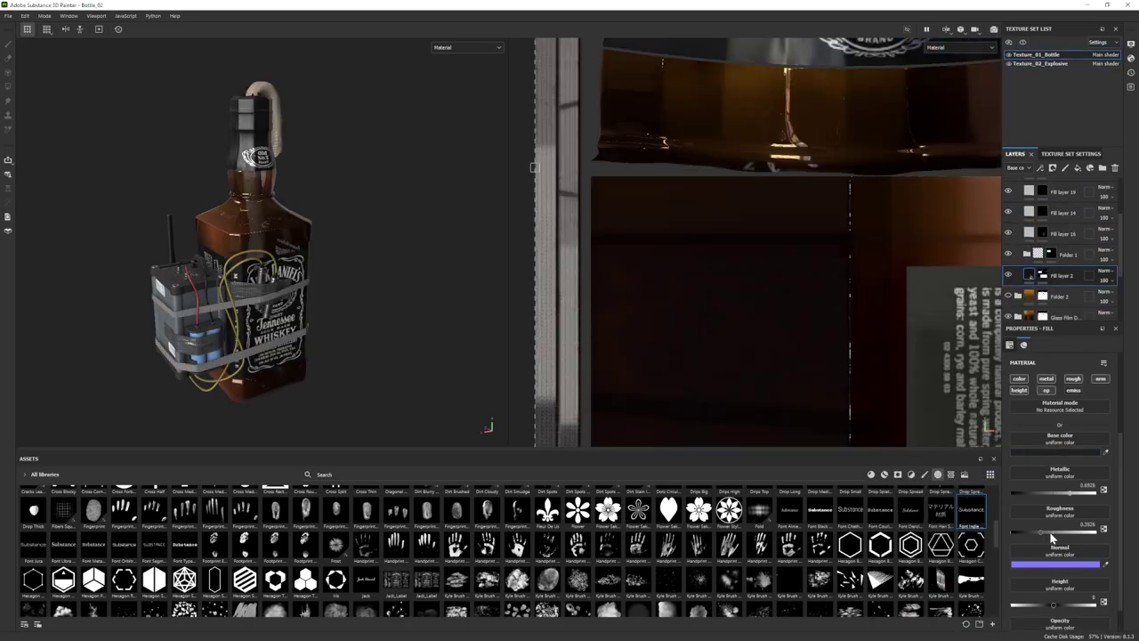
- Preview the lightened label in the Iray renderer under rotated lighting and return to painting mode
alt+drag(359, 356, 362, 316)
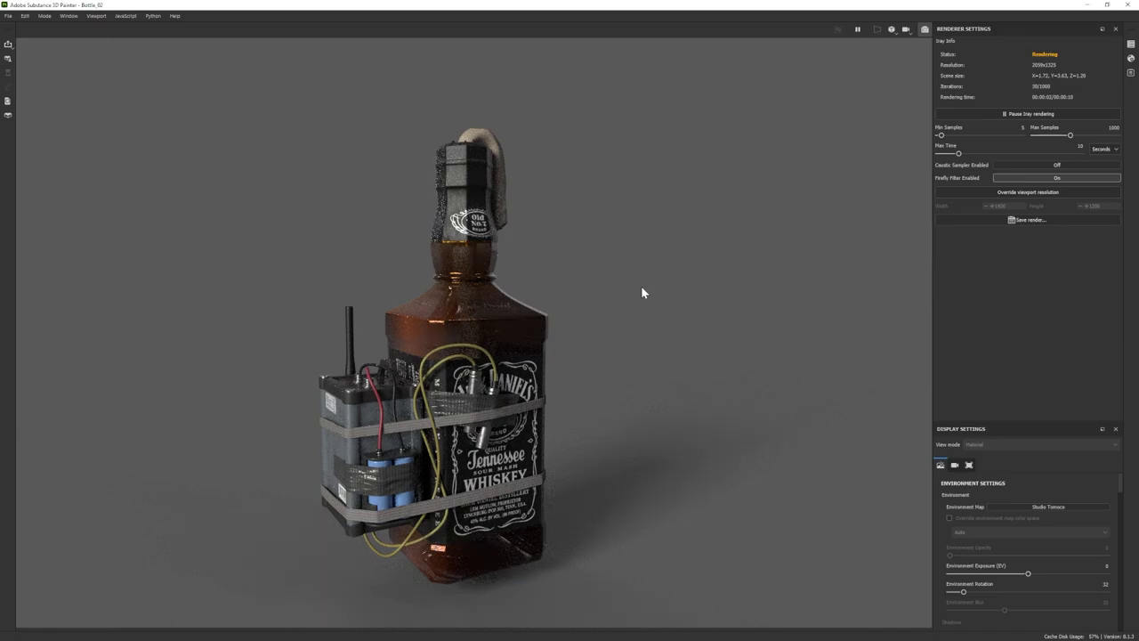
shift+right_drag(299, 236, 592, 299)
mouse_move(563, 293)
alt+mouse_down()
mouse_move(482, 281)
mouse_move(670, 312)
alt+mouse_up()
click(44, 16)
click(51, 26)
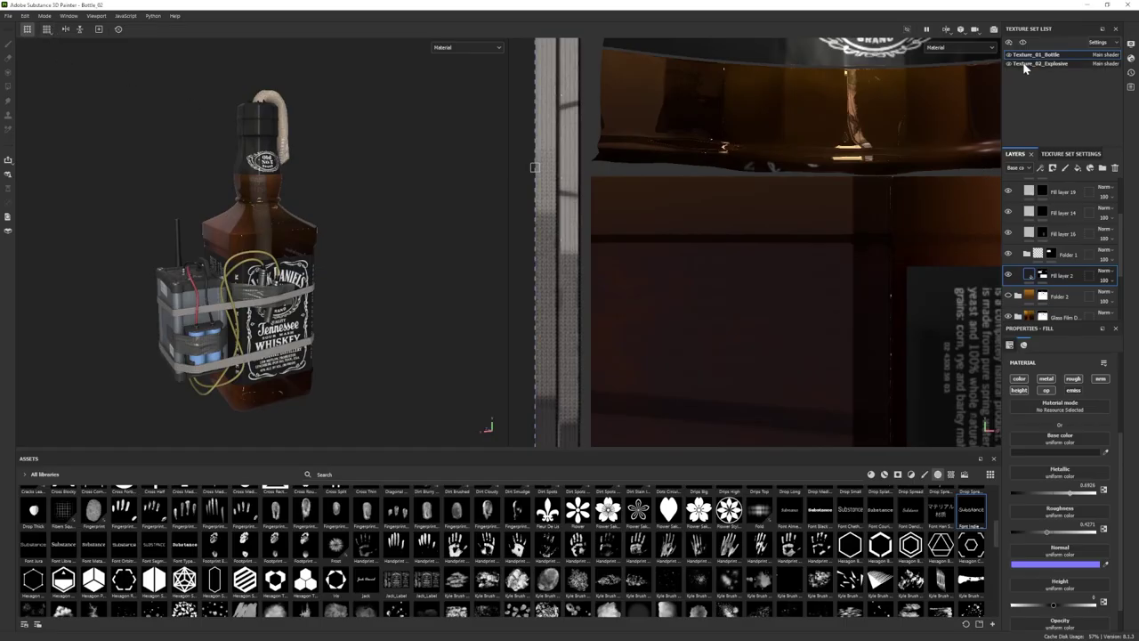
- Check what the top two fill layers in the Label folder contribute by hiding and showing each one
scroll(1014, 230, up, 3)
click(1008, 228)
click(1008, 229)
click(1008, 208)
click(1008, 209)
click(1041, 208)
click(56, 29)
key(1)
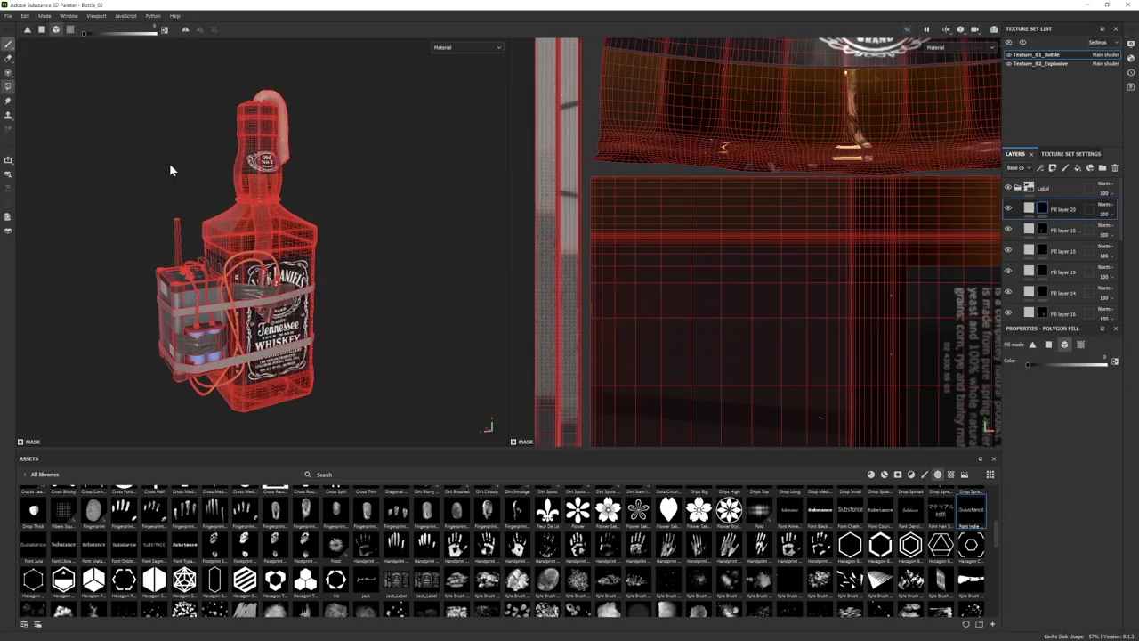
- Isolate the bottle texture set and add a fill layer directly above the Cardboard layer
click(1018, 188)
click(1023, 42)
alt+middle_drag(346, 238, 273, 287)
click(1041, 313)
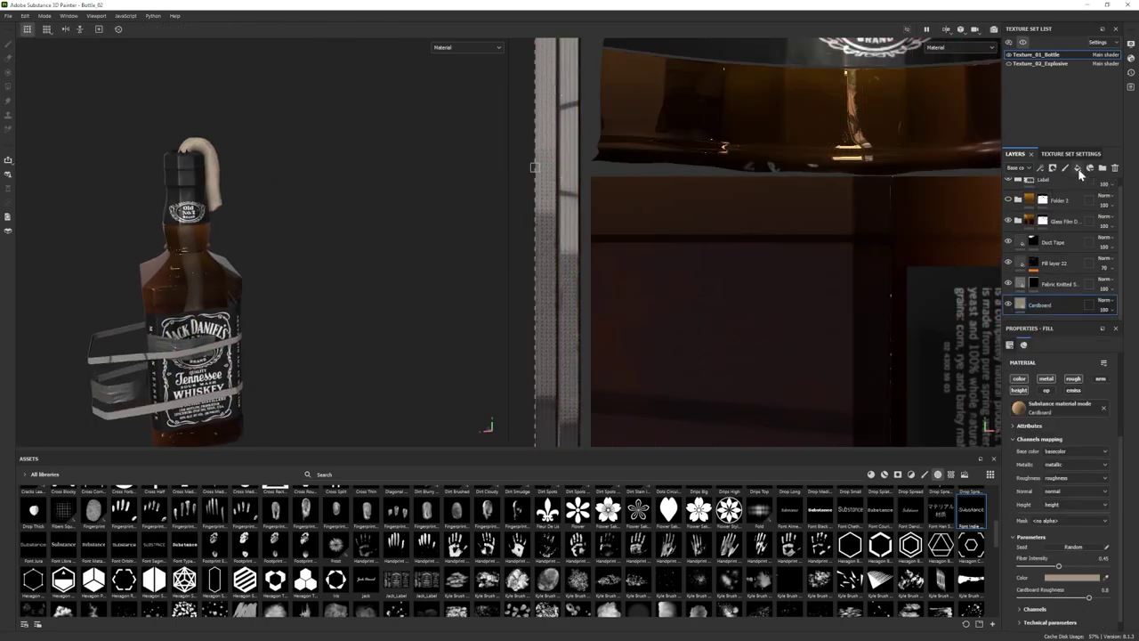
click(1077, 168)
- Apply the Oxydation smart mask to the new fill layer, discarding the Surface Rust mask tried first
click(897, 474)
drag(971, 538, 1042, 307)
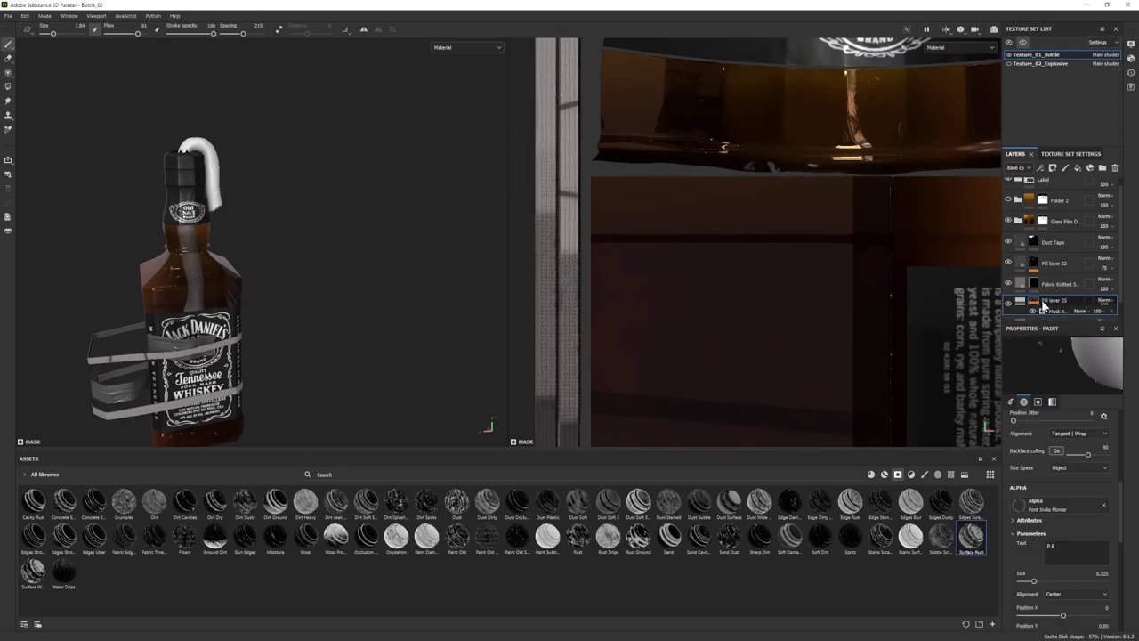
key(ctrl+z)
drag(396, 538, 1042, 308)
- Set the new mask's Mask Editor generator to a Global Balance of 0.12 and a Texture amount of 0.87
scroll(1055, 300, down, 1)
click(1058, 295)
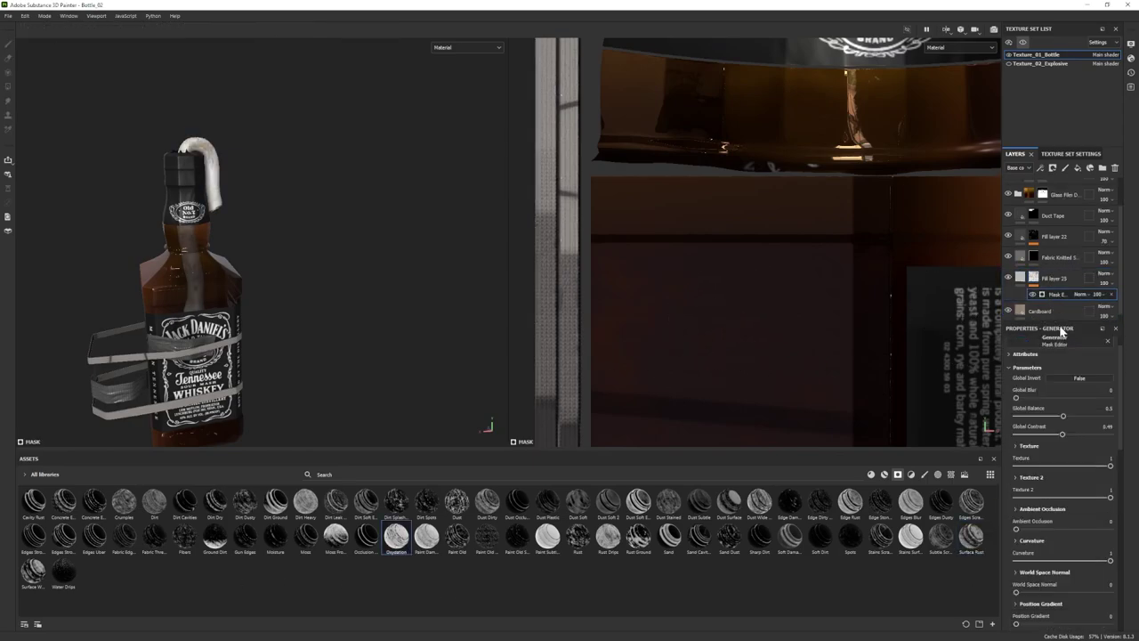
drag(1063, 415, 1027, 415)
drag(1105, 465, 1099, 465)
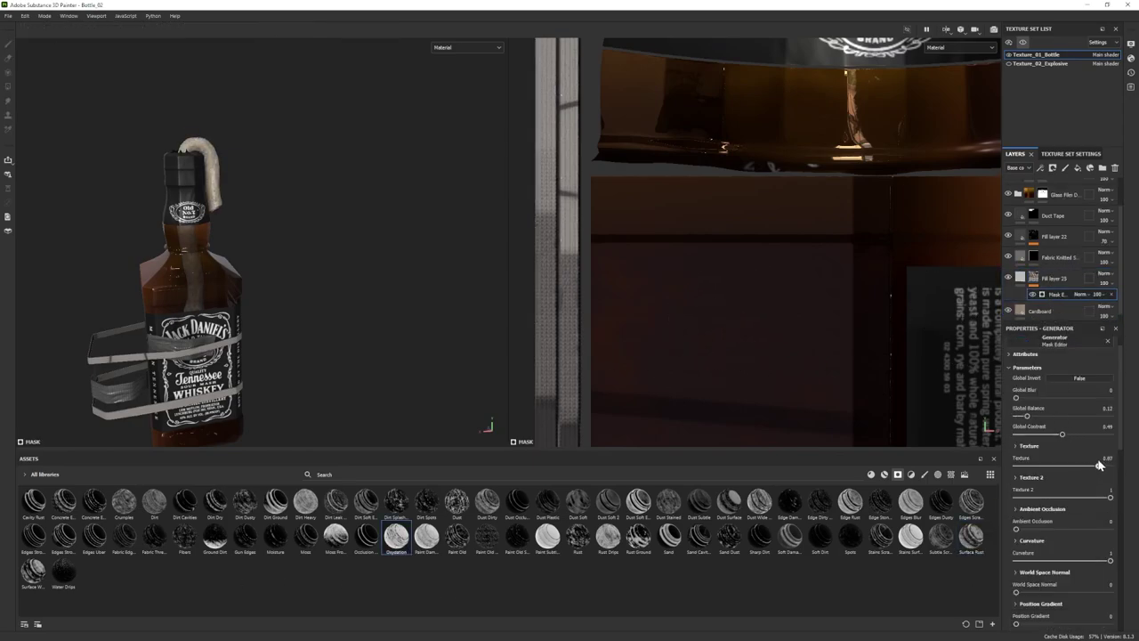
- Change the fill layer above Cardboard to dark grey 5C5C5C and raise its roughness
click(1021, 278)
click(1046, 452)
click(883, 562)
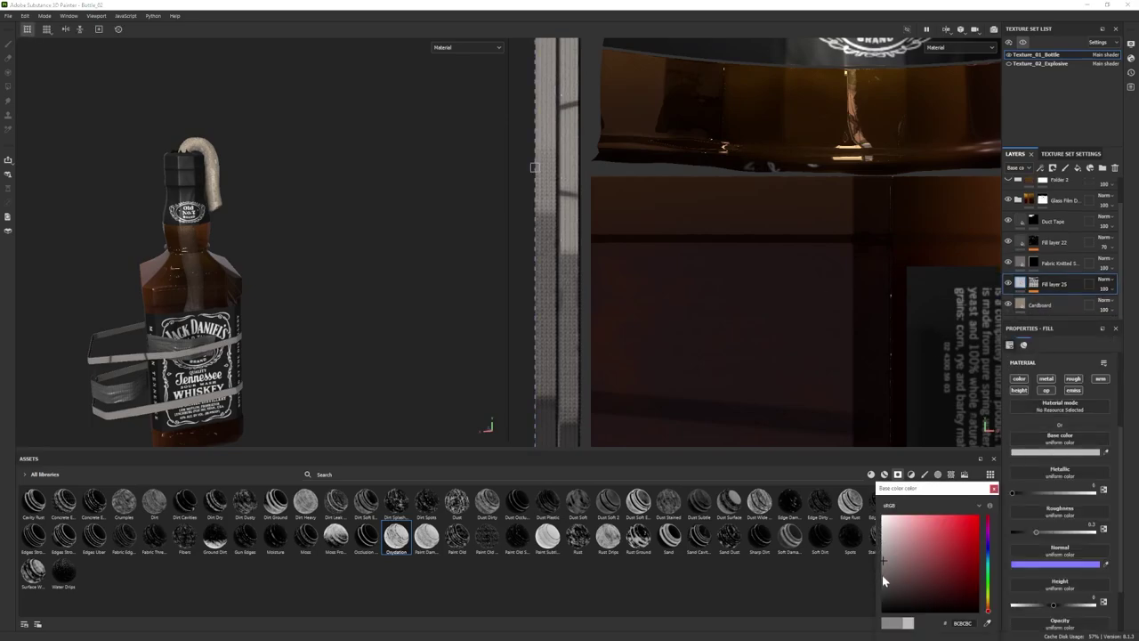
click(883, 574)
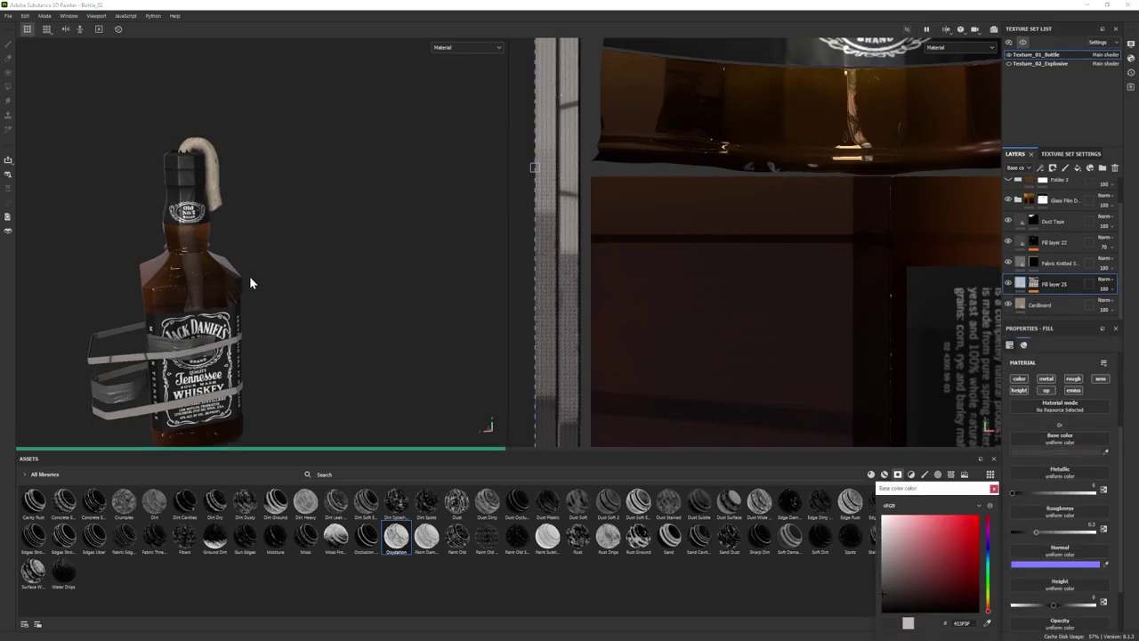
alt+drag(249, 276, 220, 277)
click(882, 582)
alt+drag(295, 278, 319, 301)
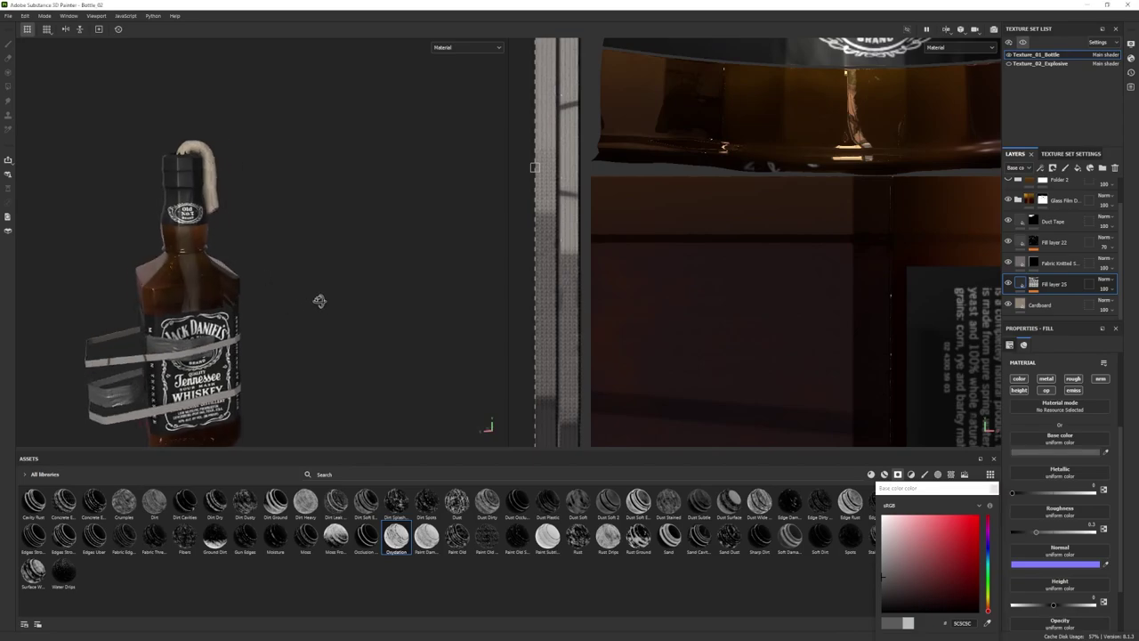
click(1078, 532)
- Preview the dirtied wick on the whole bottle in the Iray renderer and return to painting mode
click(44, 16)
click(55, 38)
alt+drag(498, 333, 559, 348)
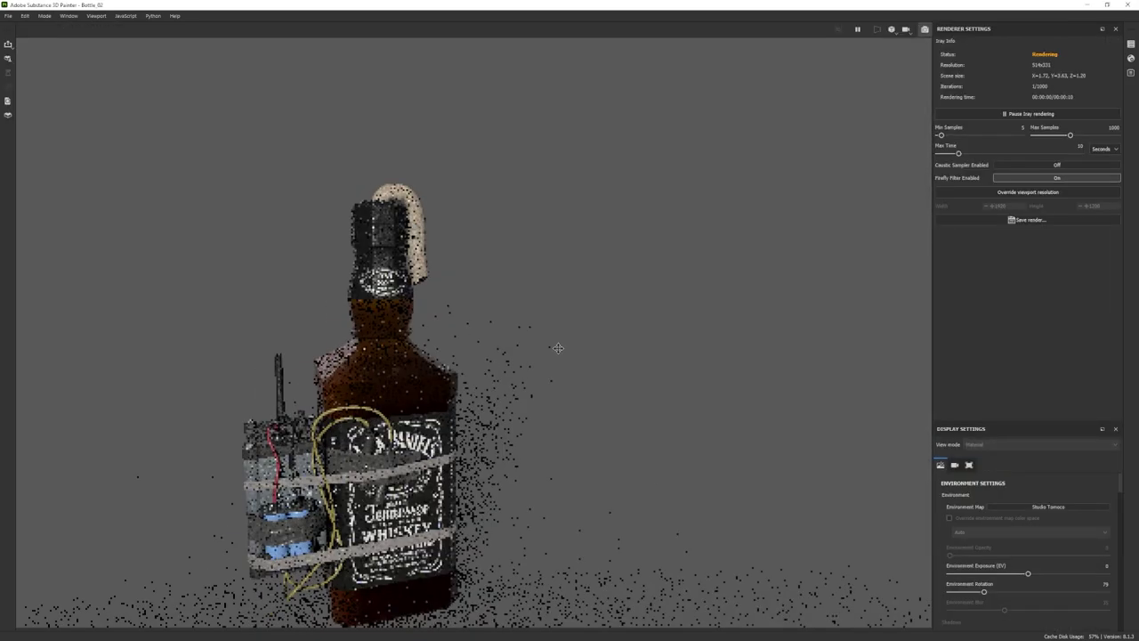
alt+middle_drag(524, 374, 555, 326)
alt+drag(534, 322, 555, 326)
click(45, 16)
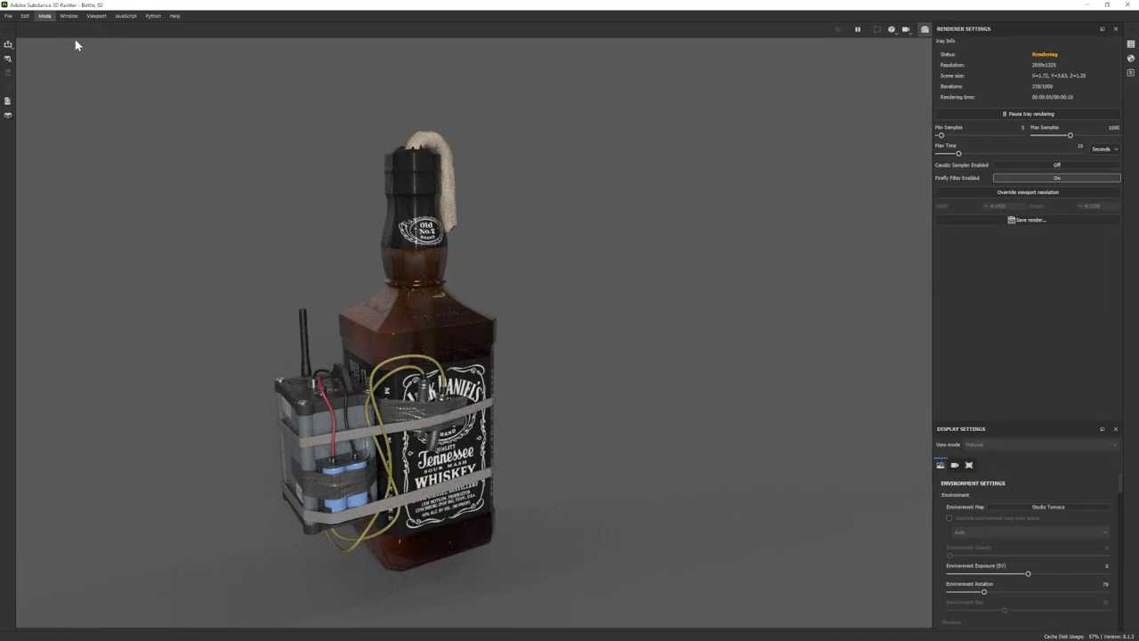
click(70, 31)
- Duplicate the Duct Tape layer and hide the original
click(1049, 220)
key(ctrl+d)
click(1008, 243)
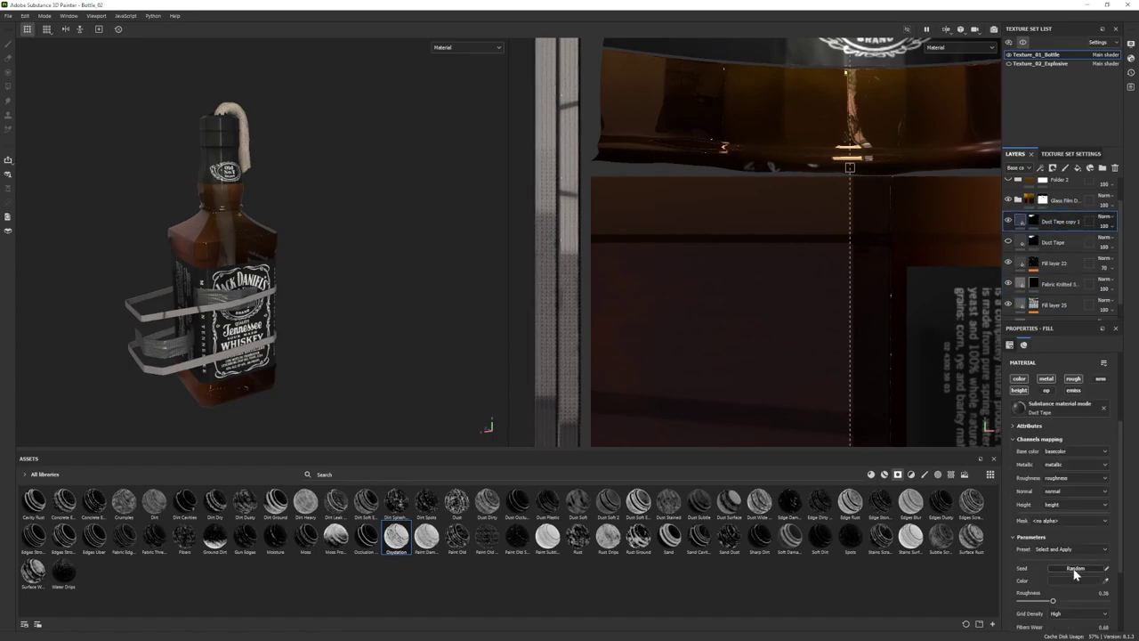
- Darken the tape color of the Duct Tape copy 1 layer
scroll(1071, 570, down, 1)
click(1072, 528)
drag(880, 584, 880, 595)
click(993, 496)
- Add a Levels effect to the Duct Tape copy 1 layer and try it on the Metallic and Roughness channels
scroll(1059, 584, down, 1)
scroll(1063, 569, up, 5)
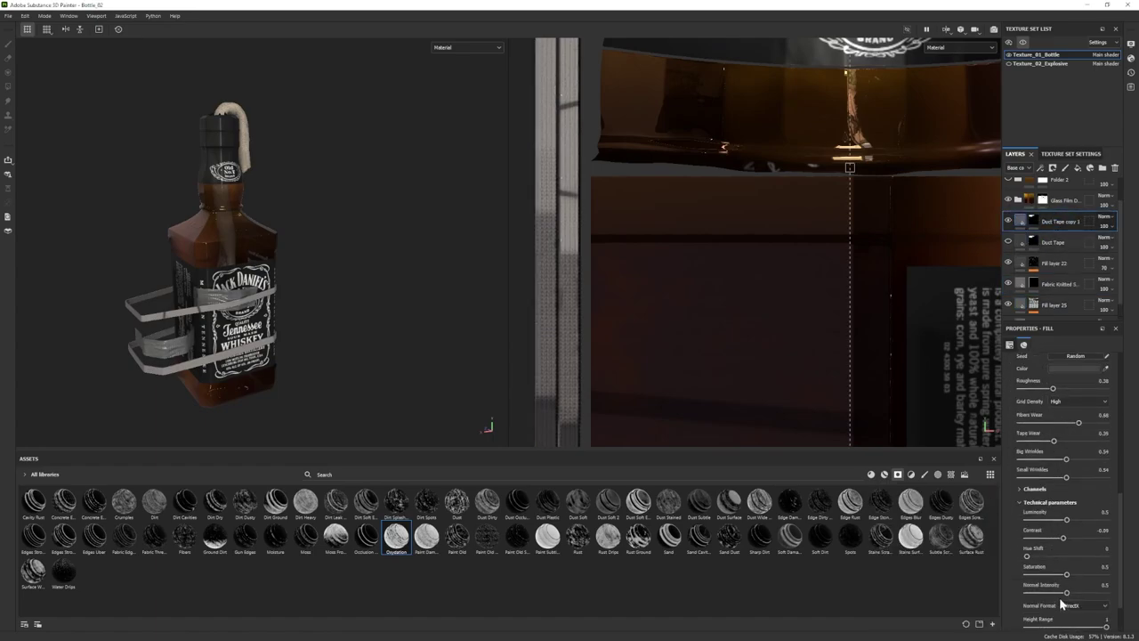
right_click(1049, 221)
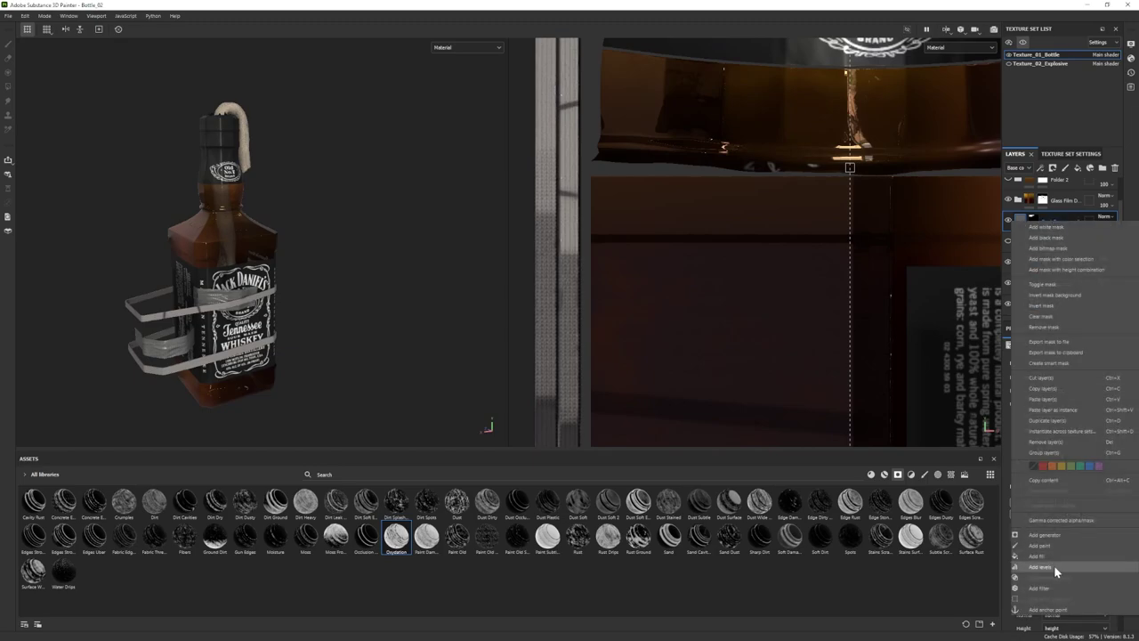
click(1054, 567)
click(1080, 361)
click(1079, 389)
drag(1063, 381, 1090, 381)
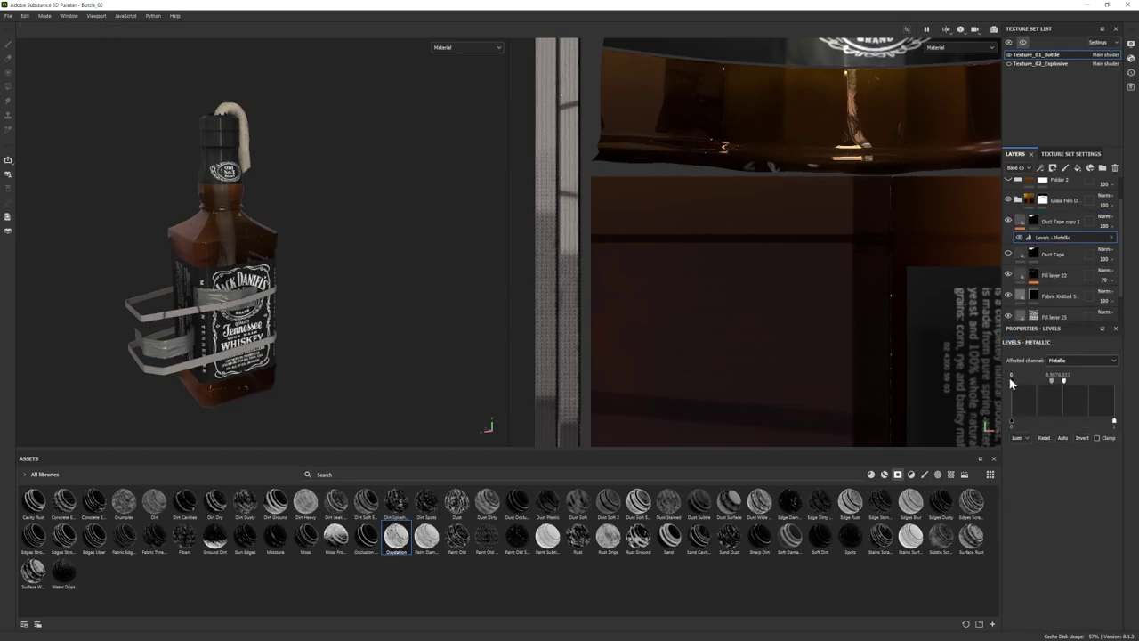
click(1077, 360)
click(1066, 383)
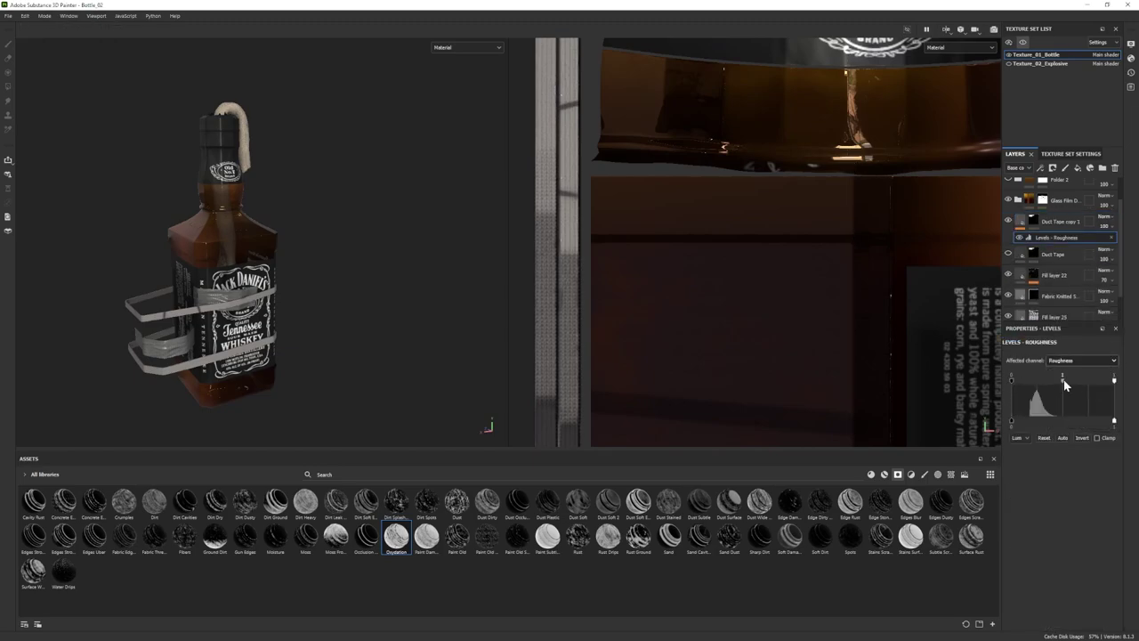
- Delete the Duct Tape copy 1 layer and make the original Duct Tape layer and the explosive texture set visible again
click(1062, 222)
key(Delete)
click(1008, 220)
click(1022, 42)
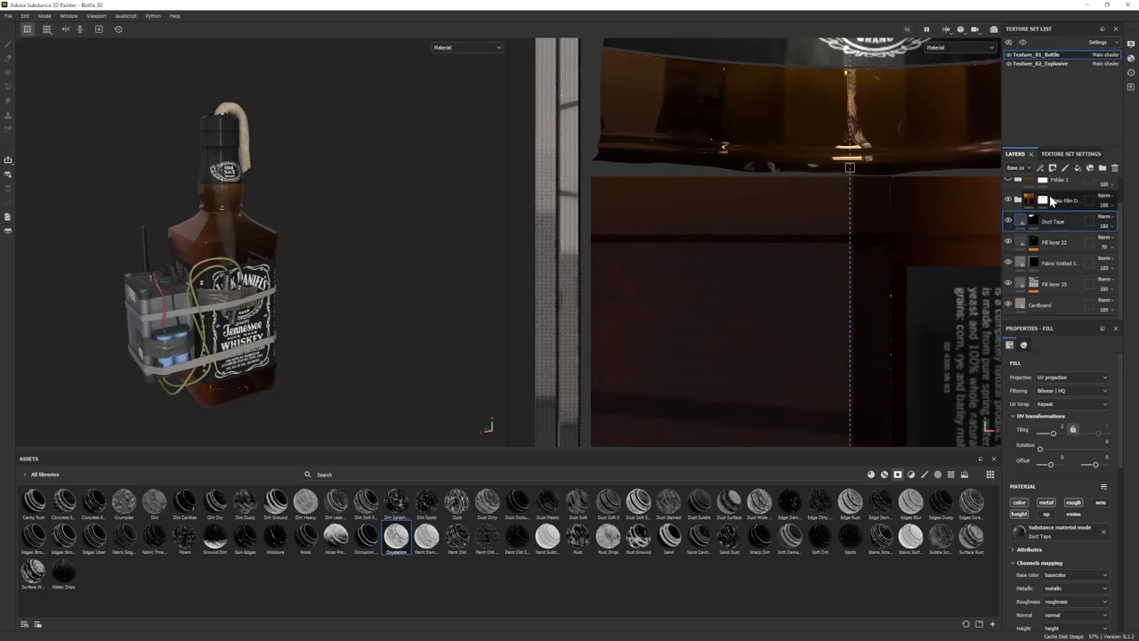
- Find the darkening fill layer in the Glass Film folder and set its base color to very dark brown 251101
click(1018, 200)
scroll(1018, 203, up, 1)
click(1008, 206)
click(1009, 205)
click(1008, 268)
click(1008, 269)
click(1008, 289)
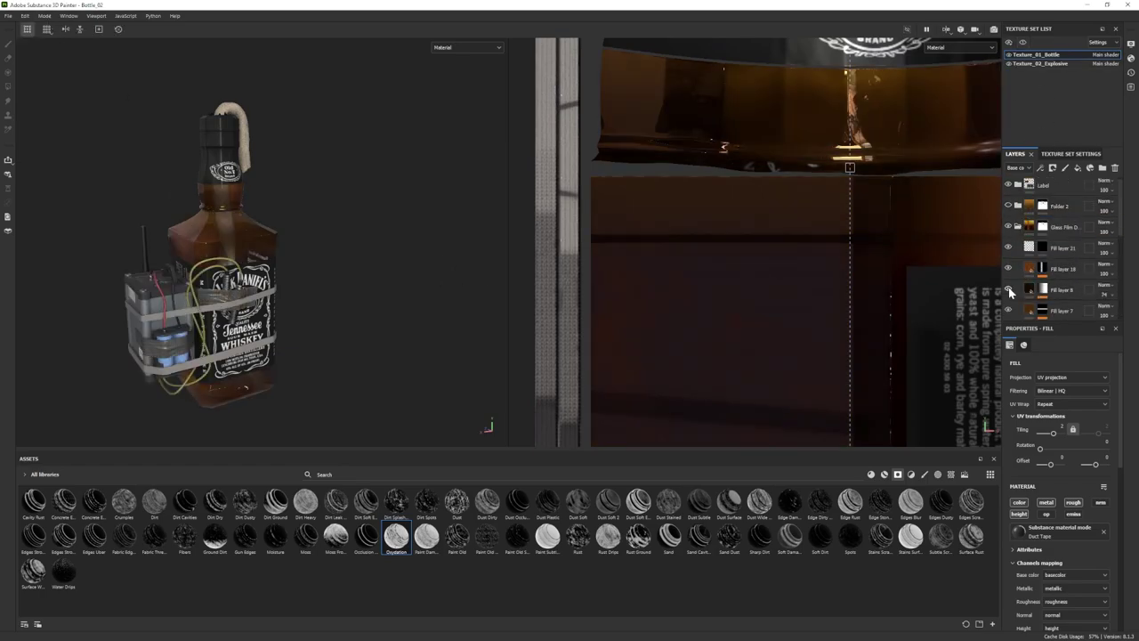
click(1008, 289)
click(1029, 289)
click(1051, 576)
click(977, 605)
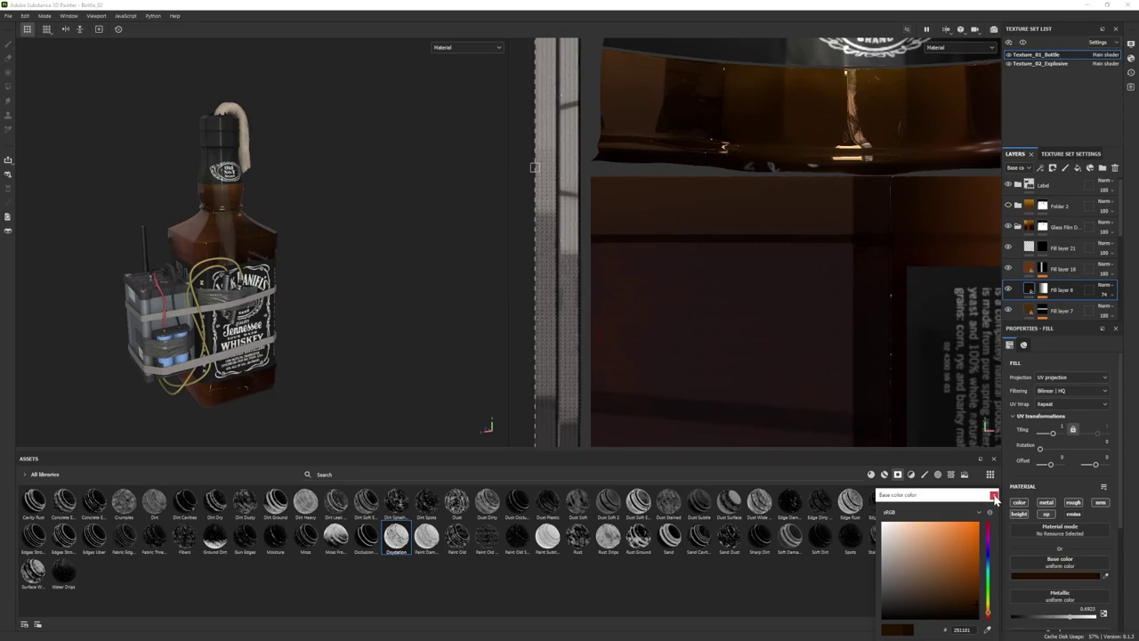
click(994, 496)
- Preview the bottle in the Iray renderer with a changed view and environment rotation, and return to painting mode
click(44, 16)
click(60, 34)
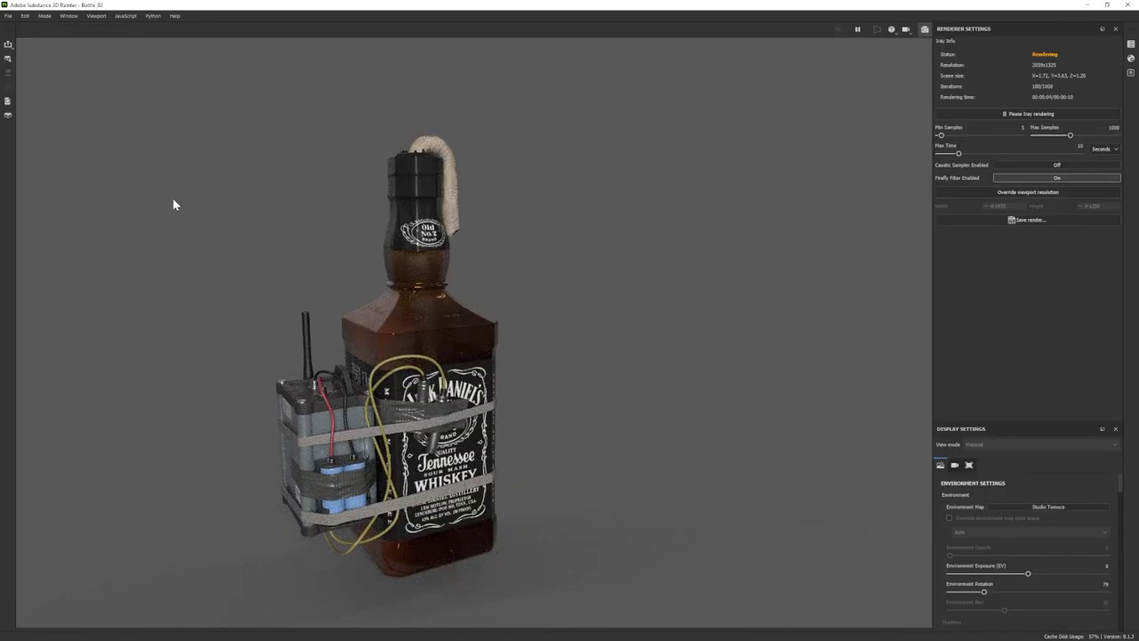
alt+drag(217, 321, 255, 298)
mouse_move(255, 298)
shift+right_down()
mouse_move(288, 296)
mouse_move(237, 296)
shift+right_up()
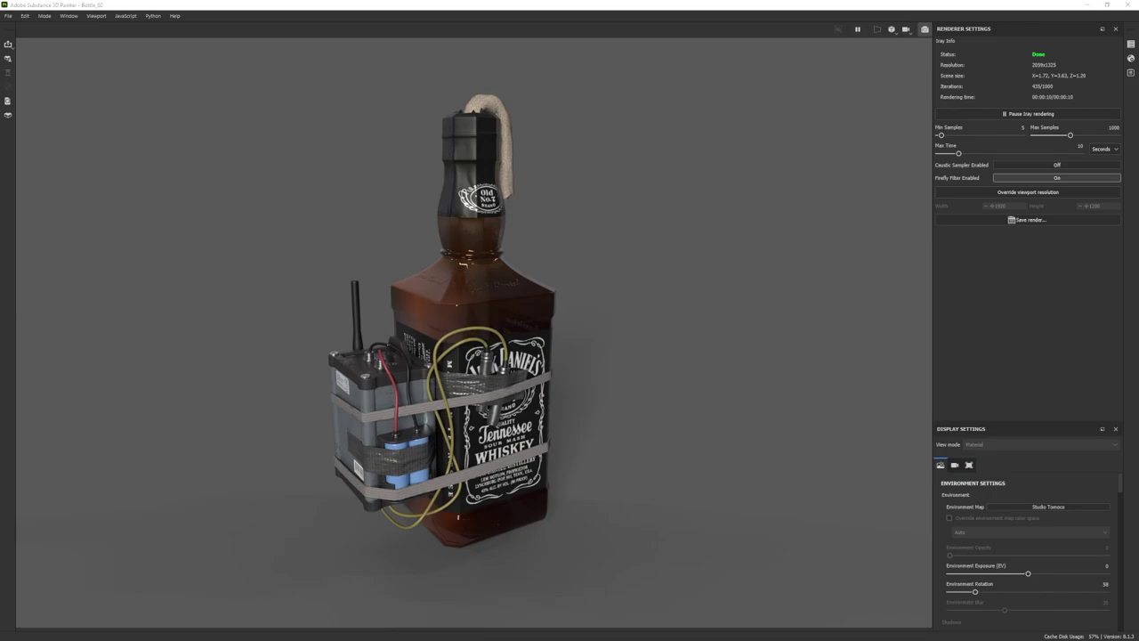
click(925, 29)
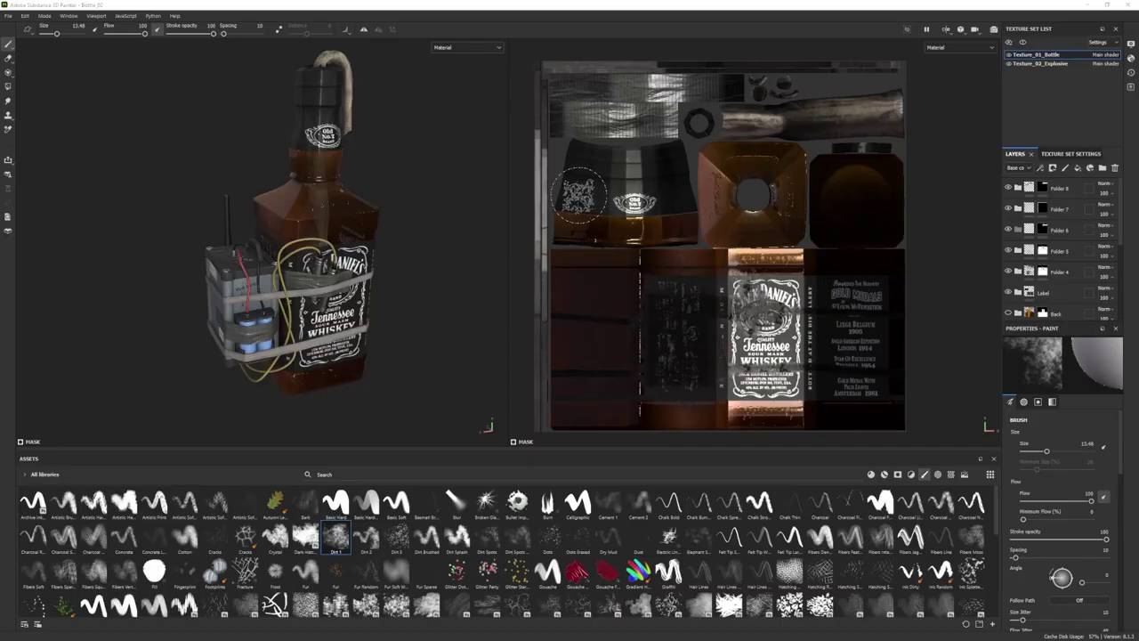
- Hide Folders 4 to 8 to view the bottle without their details, and look into the contents of Folder 4
alt+drag(467, 288, 424, 326)
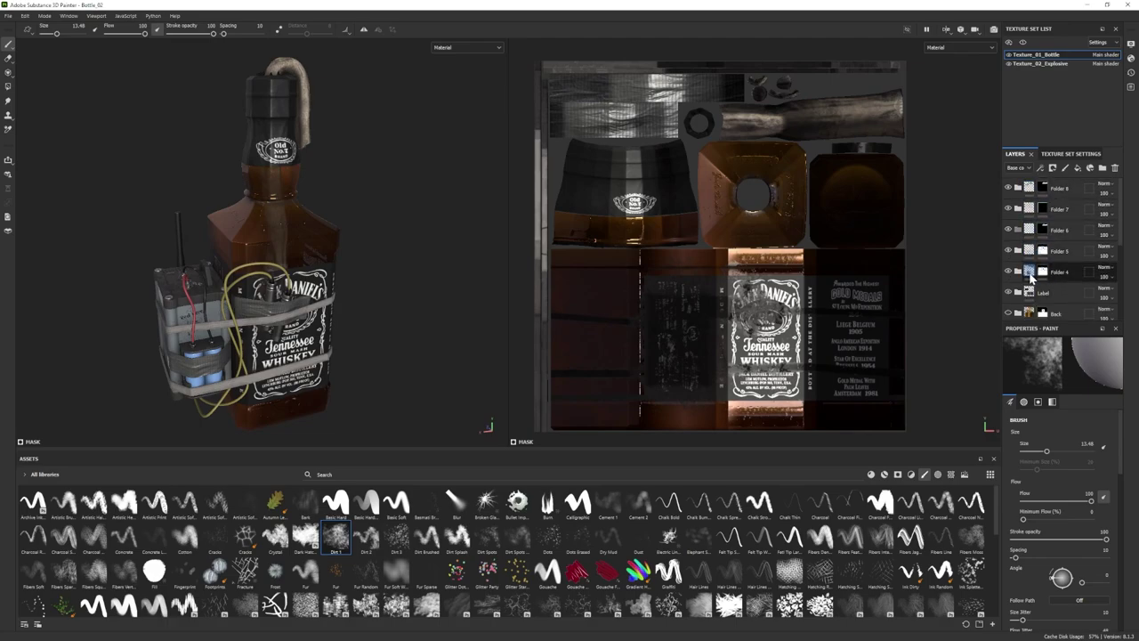
click(1008, 271)
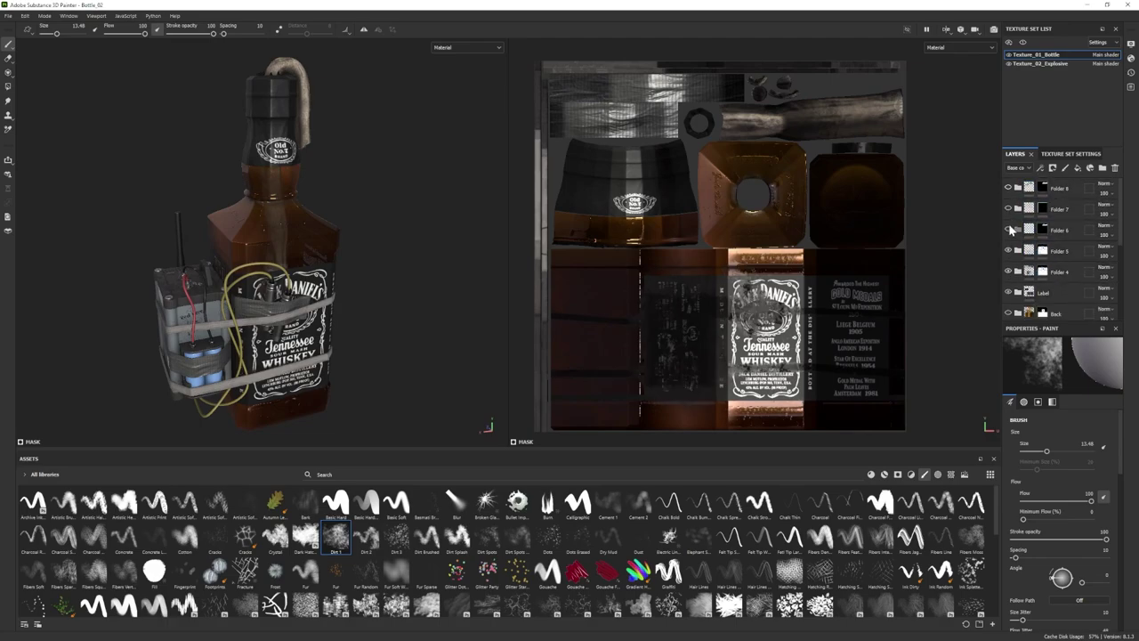
click(1009, 272)
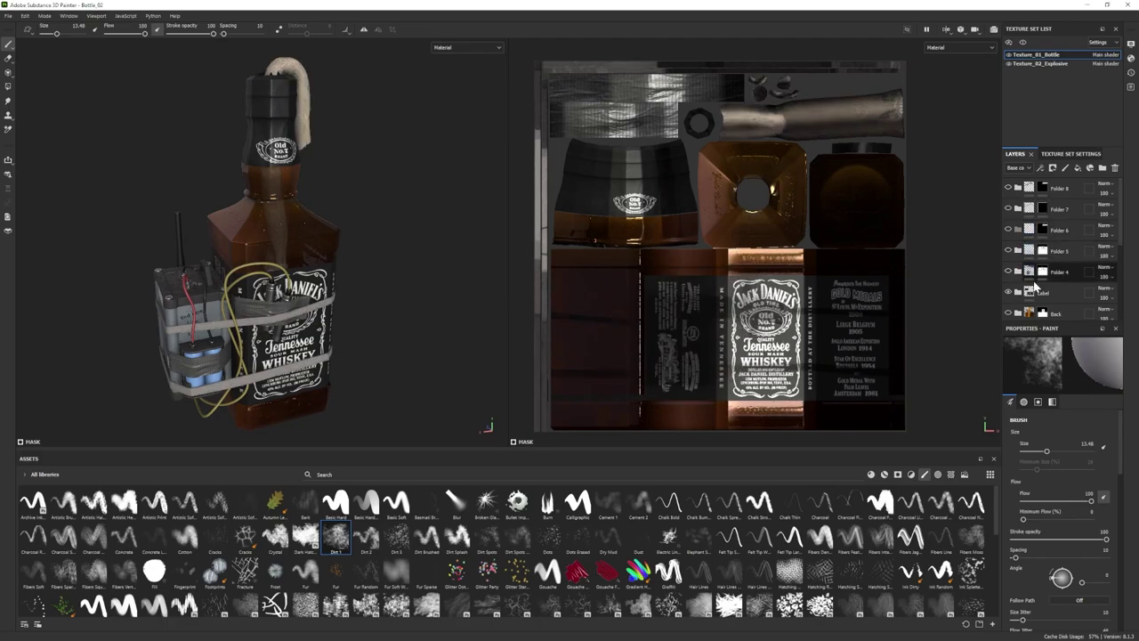
scroll(1043, 282, down, 1)
scroll(1044, 282, up, 1)
click(1018, 273)
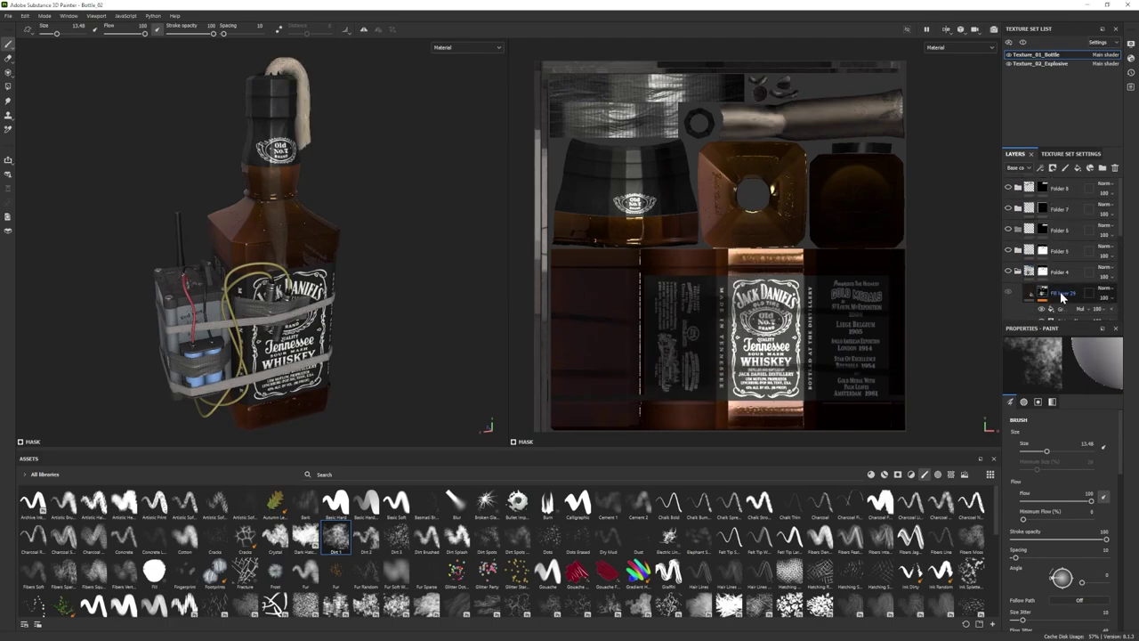
click(1017, 273)
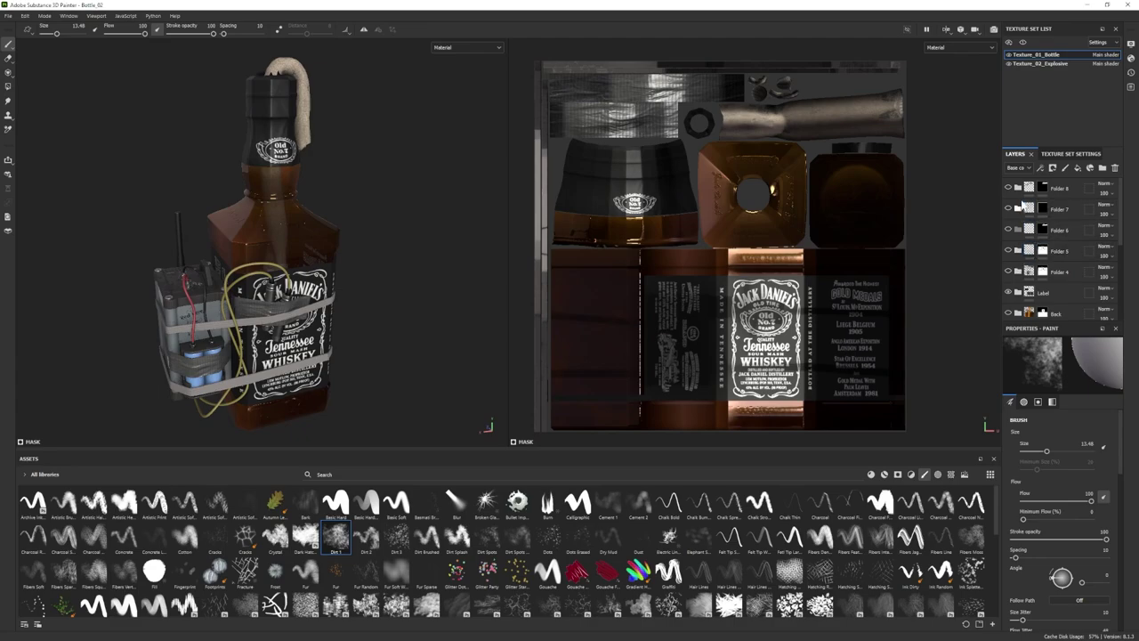
- Switch Folder 4 on and off repeatedly to compare the bottle label with and without its wear
click(1007, 270)
click(1007, 271)
click(1008, 270)
click(1007, 270)
click(1007, 270)
click(1008, 272)
click(1008, 273)
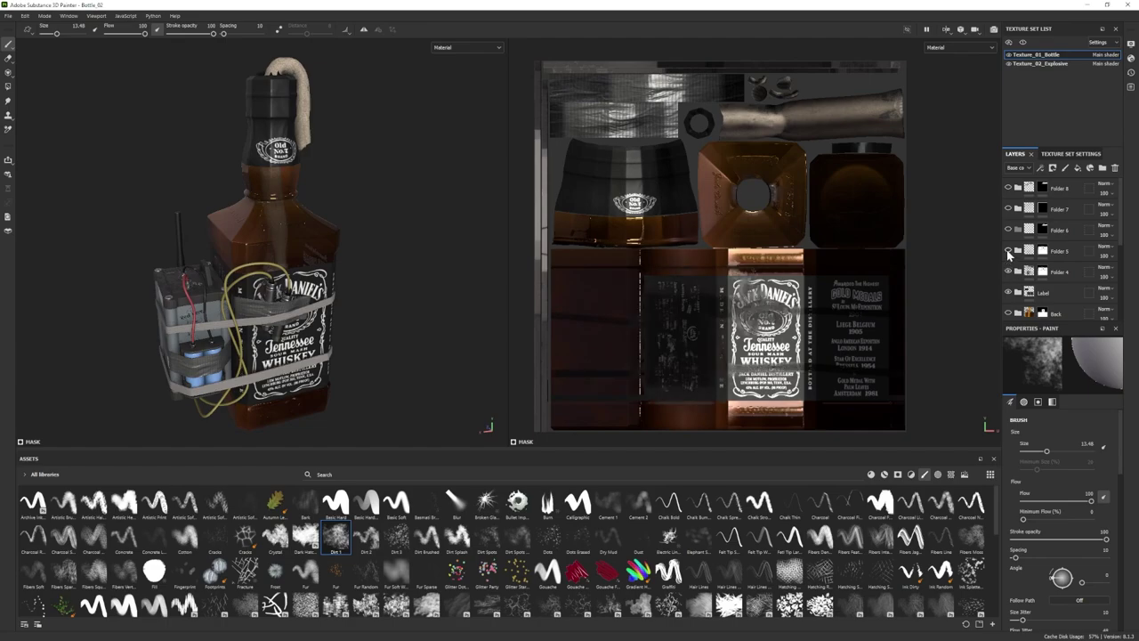
- Switch Folder 5 on and off repeatedly to compare its effect on the bottle surface
click(1008, 252)
click(1008, 252)
click(1009, 252)
click(1008, 251)
click(1008, 251)
click(1008, 252)
click(1008, 252)
click(1008, 252)
click(1008, 252)
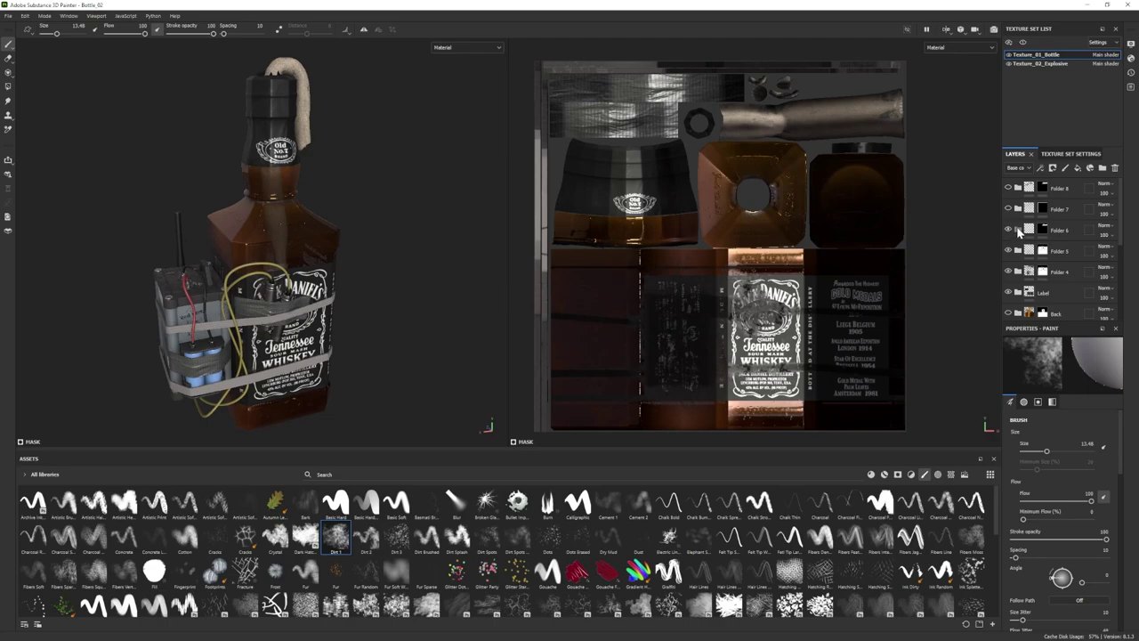
- Delete Folder 6 from the bottle's layer stack
click(1019, 233)
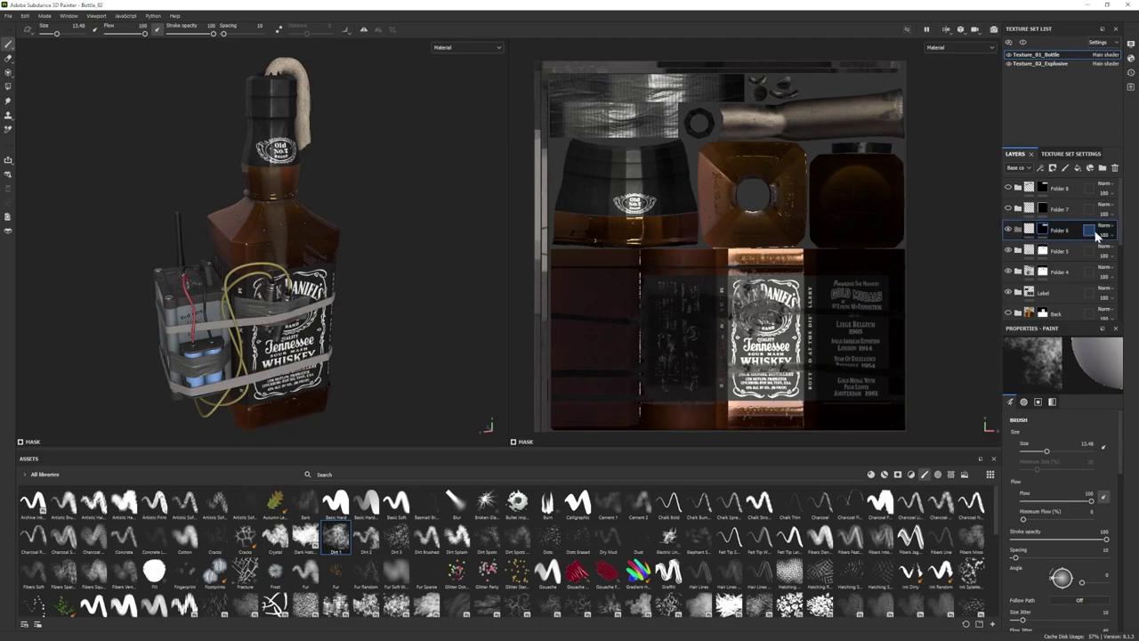
click(1116, 167)
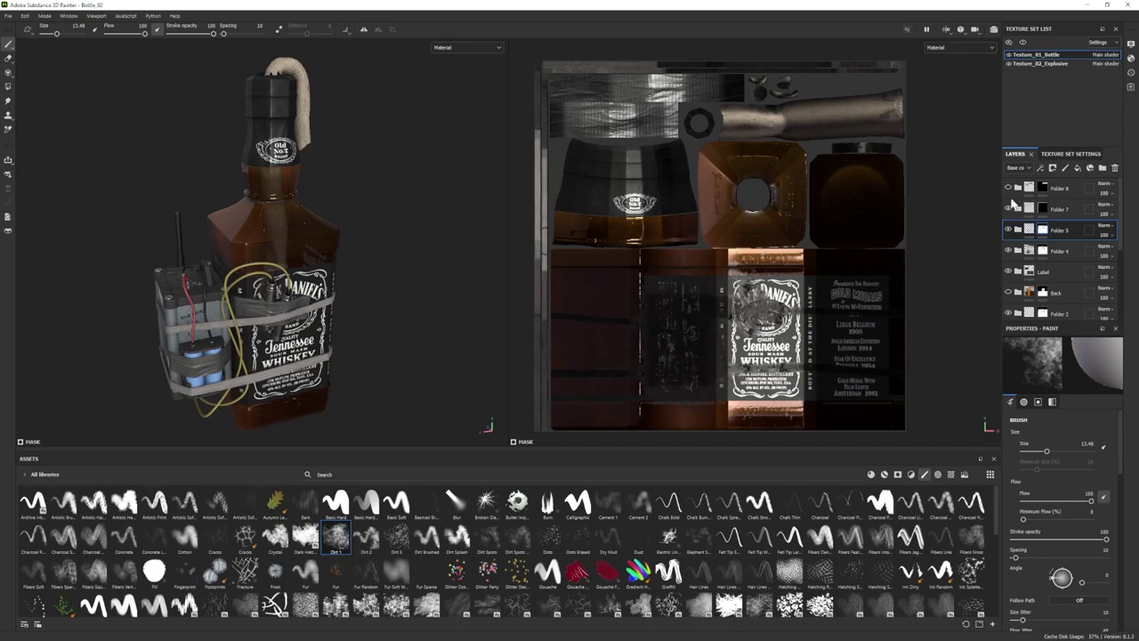
- Compare the wick with and without Folder 8 and look through the folds, creases and dirt layers inside it
click(1009, 189)
click(1009, 188)
click(1009, 187)
click(1009, 188)
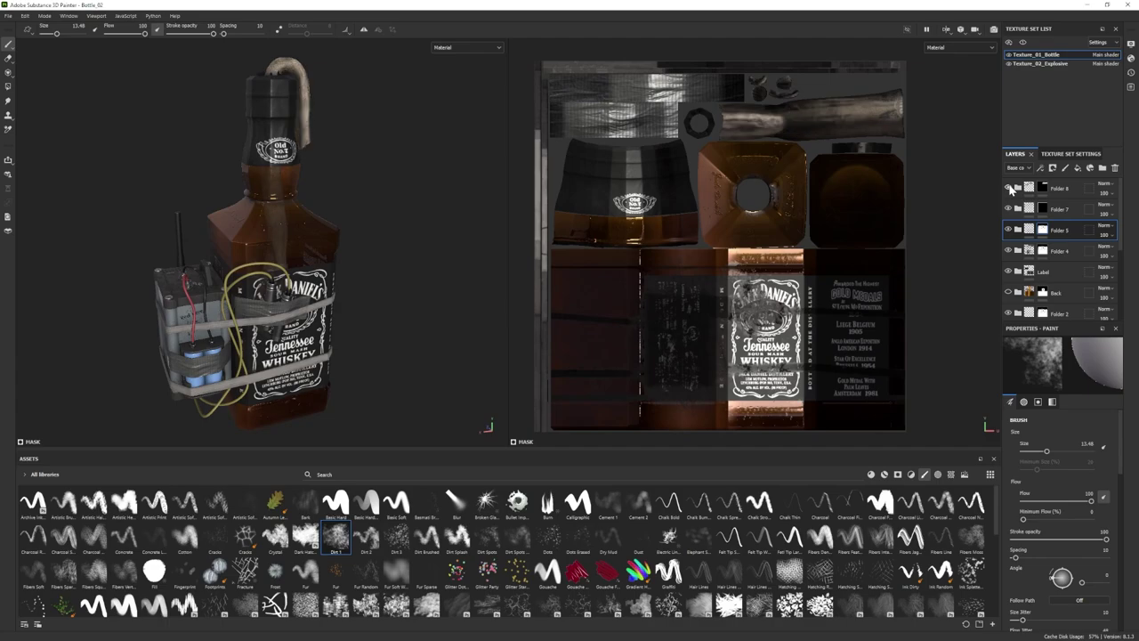
click(1009, 187)
click(1018, 188)
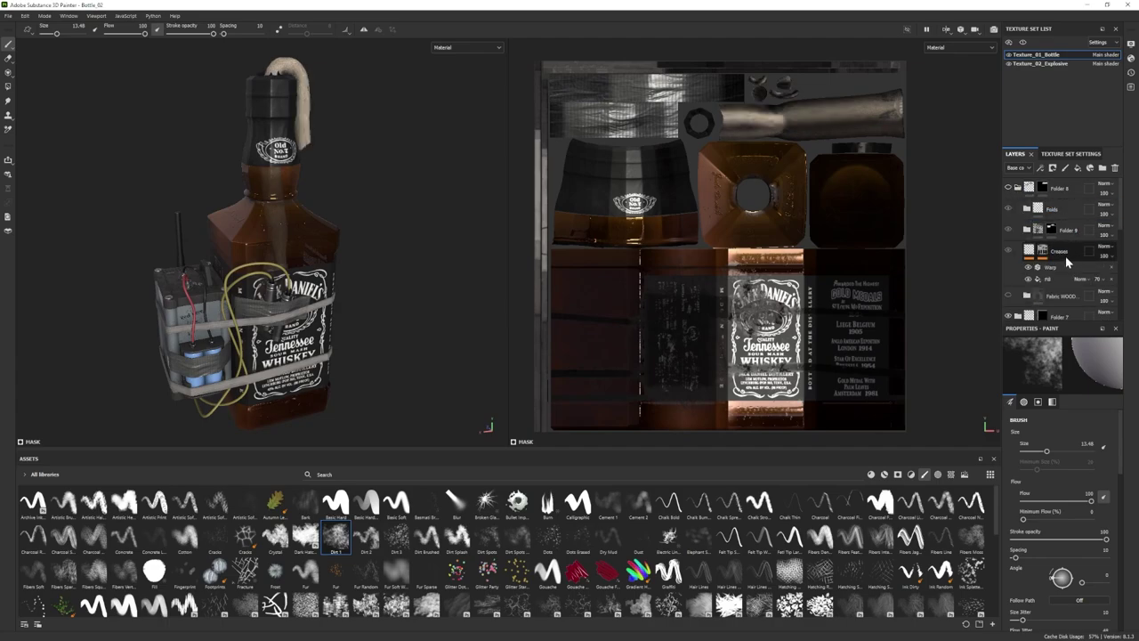
click(1009, 232)
click(1009, 231)
click(1009, 232)
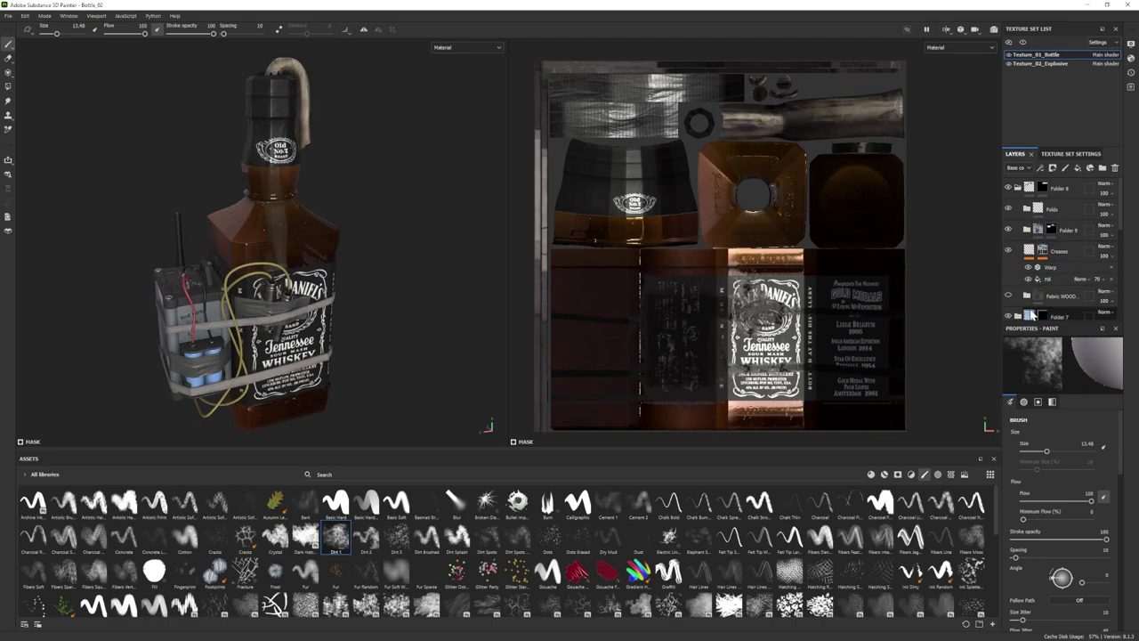
click(1032, 315)
click(1018, 188)
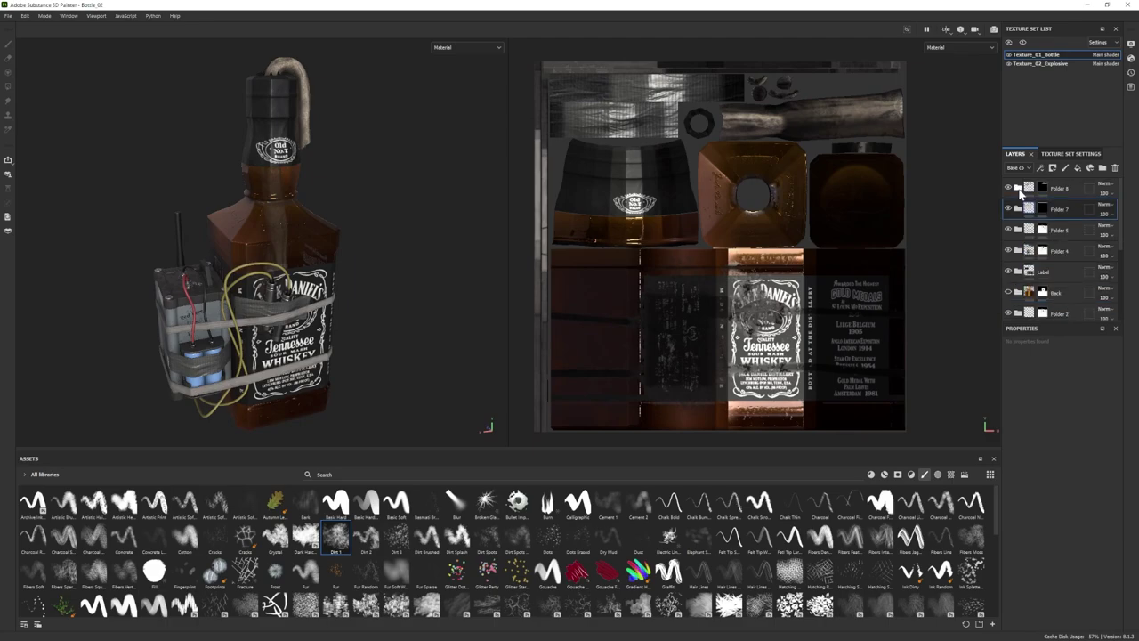
- Examine the strapped device, its wires and duct tape up close from several angles, and the whole bottle again
scroll(1012, 222, down, 2)
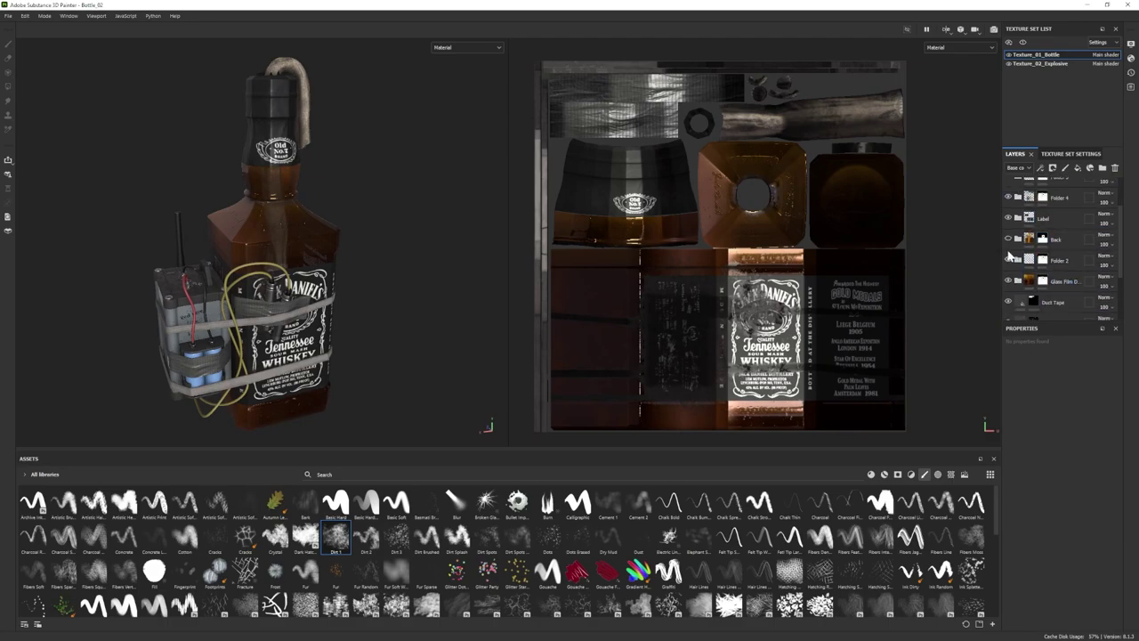
alt+drag(181, 359, 111, 344)
alt+right_drag(111, 344, 427, 345)
alt+middle_drag(192, 250, 220, 296)
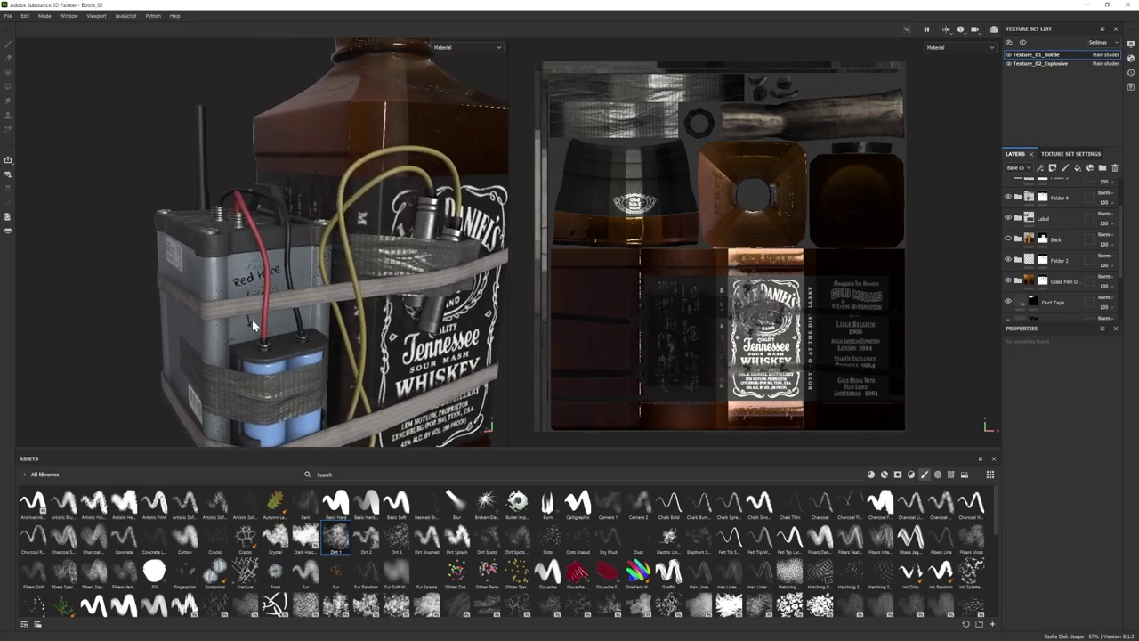
scroll(300, 353, down, 5)
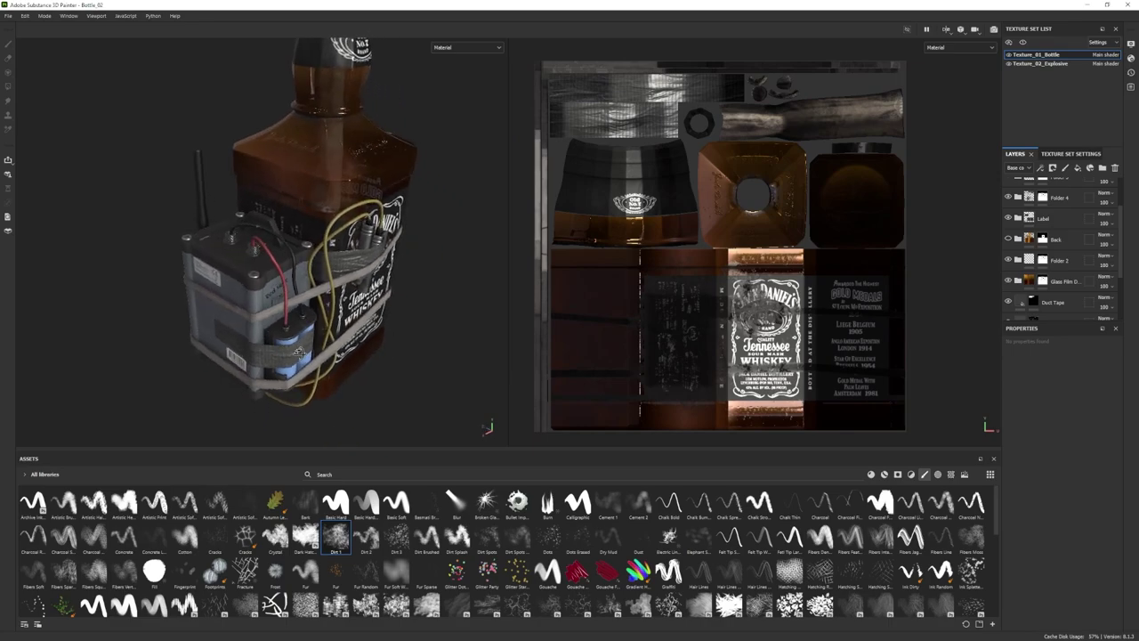
alt+drag(299, 353, 290, 298)
alt+right_drag(284, 285, 157, 257)
alt+middle_drag(406, 277, 355, 293)
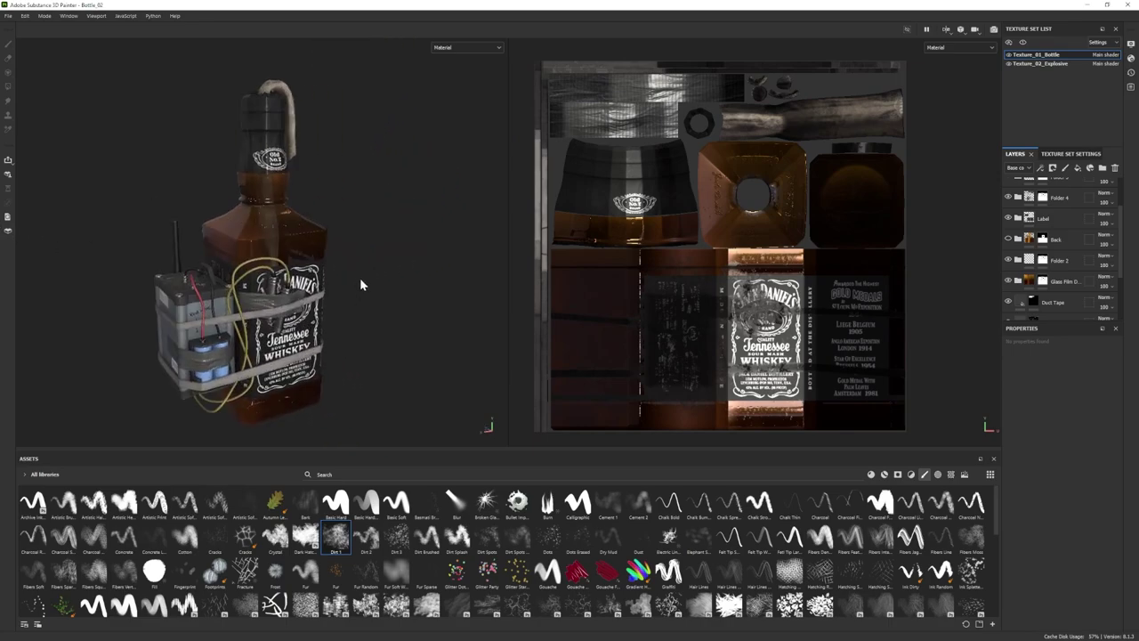
- Render the bottle in Iray and try the Soft 1Front 2Backs environment map with the environment rotated to 162
click(45, 16)
click(49, 38)
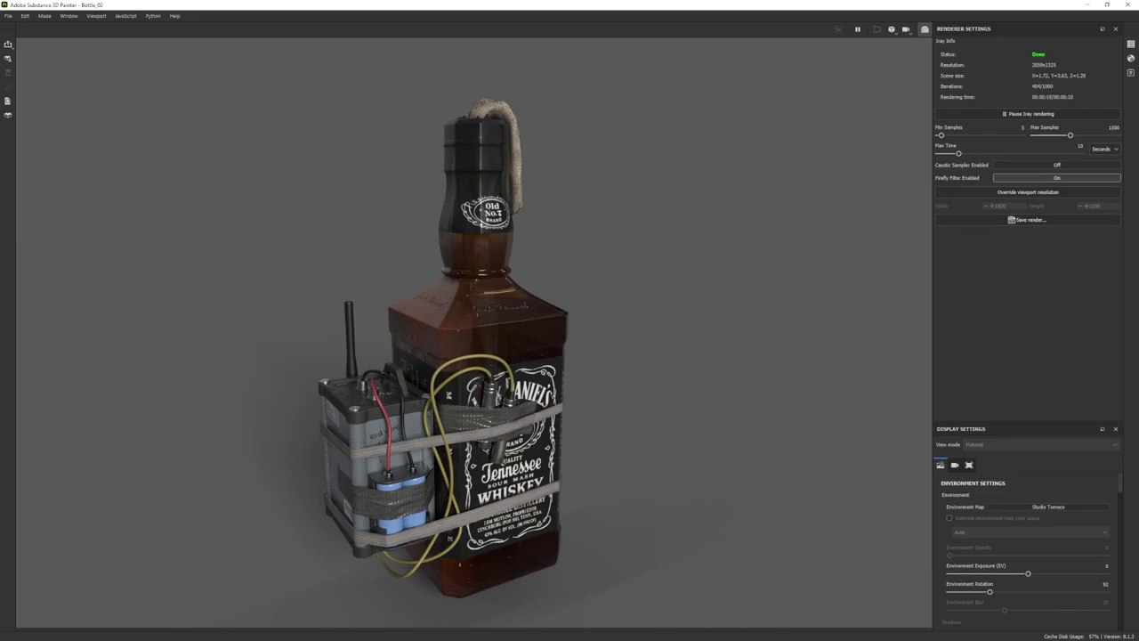
click(1029, 509)
click(1117, 589)
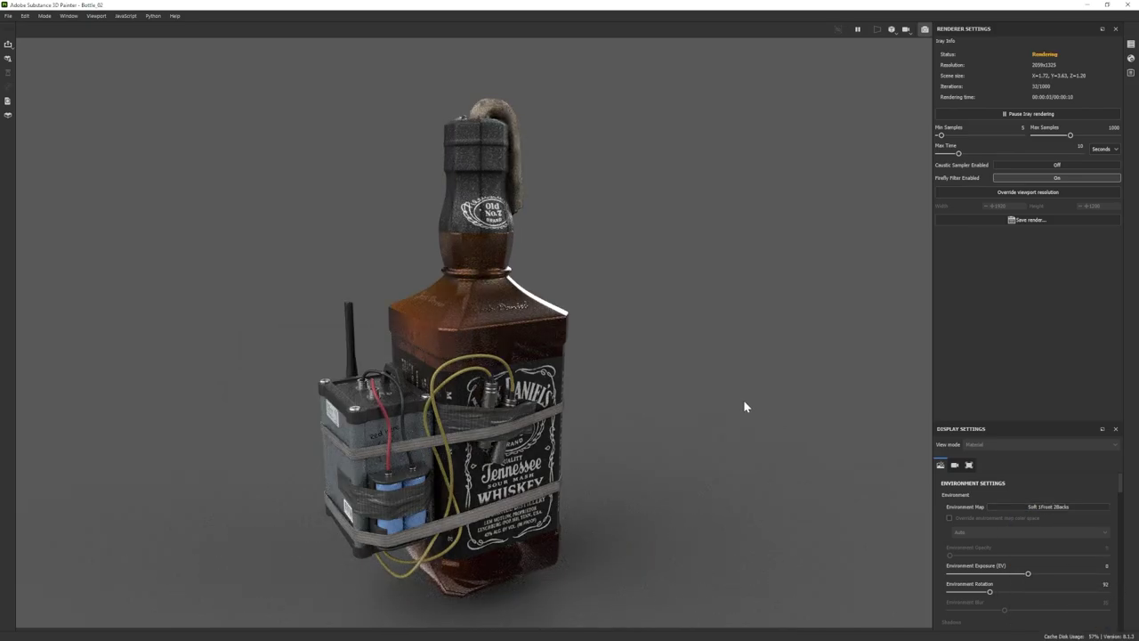
shift+right_drag(695, 356, 711, 351)
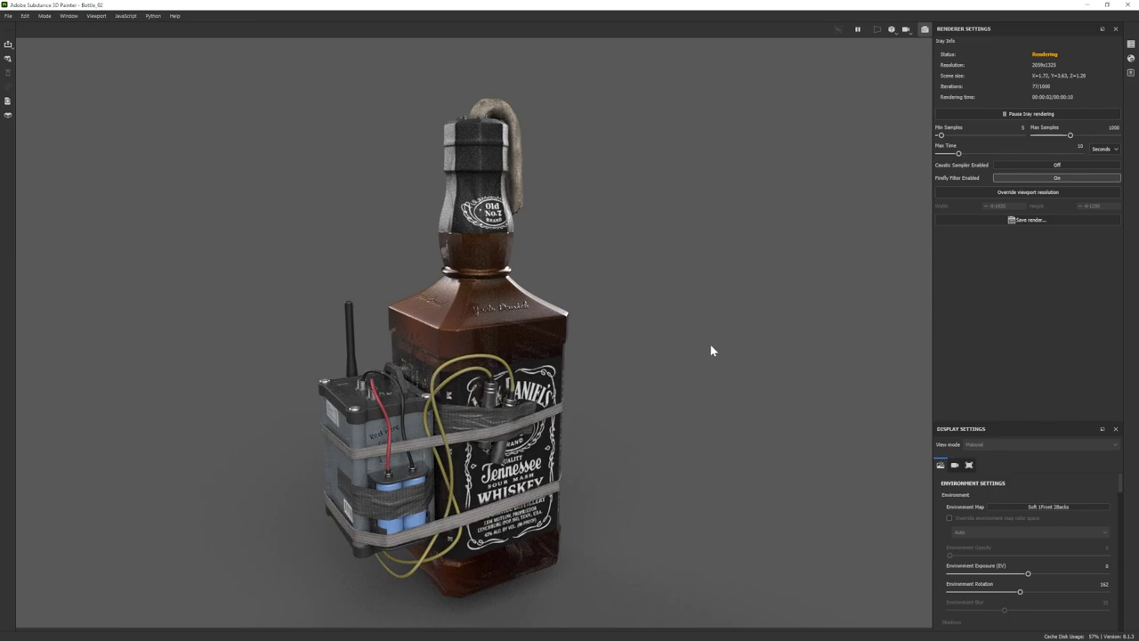
- Switch the environment map to Studio Tomoco and rotate the environment to about 92
click(1070, 509)
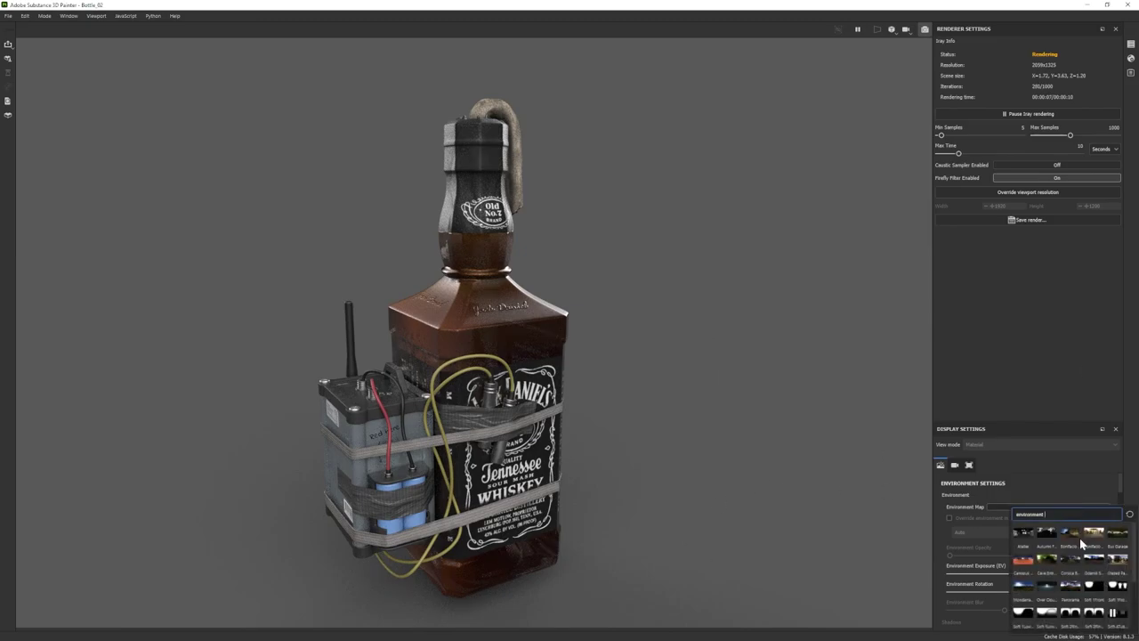
click(1090, 585)
shift+right_drag(709, 453, 744, 455)
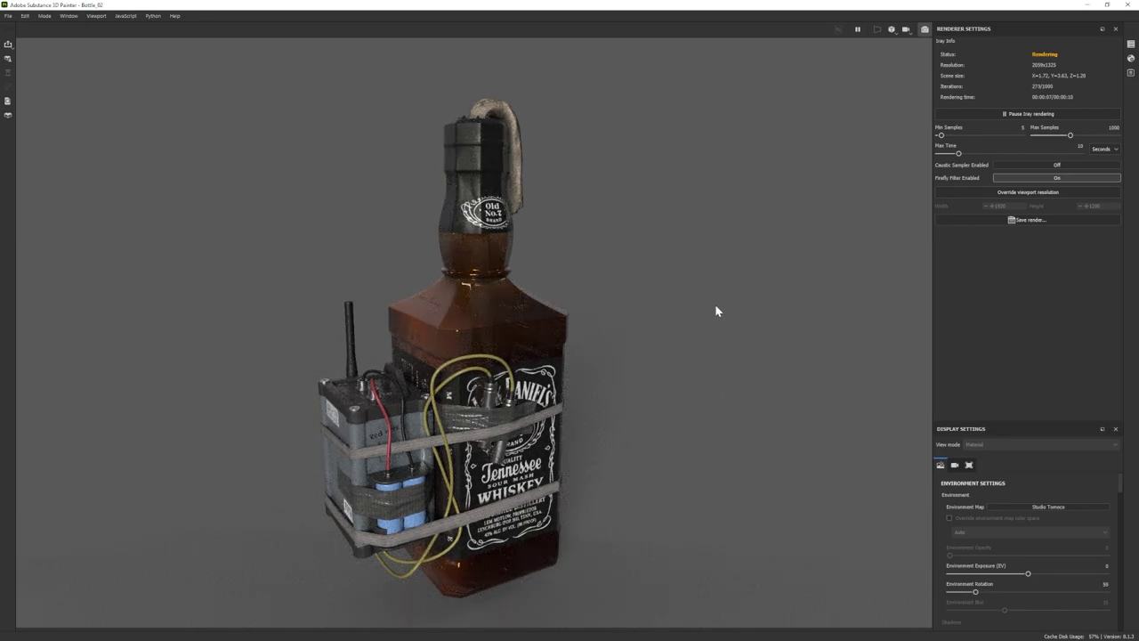
mouse_move(717, 309)
shift+right_down()
mouse_move(700, 314)
mouse_move(719, 314)
shift+right_up()
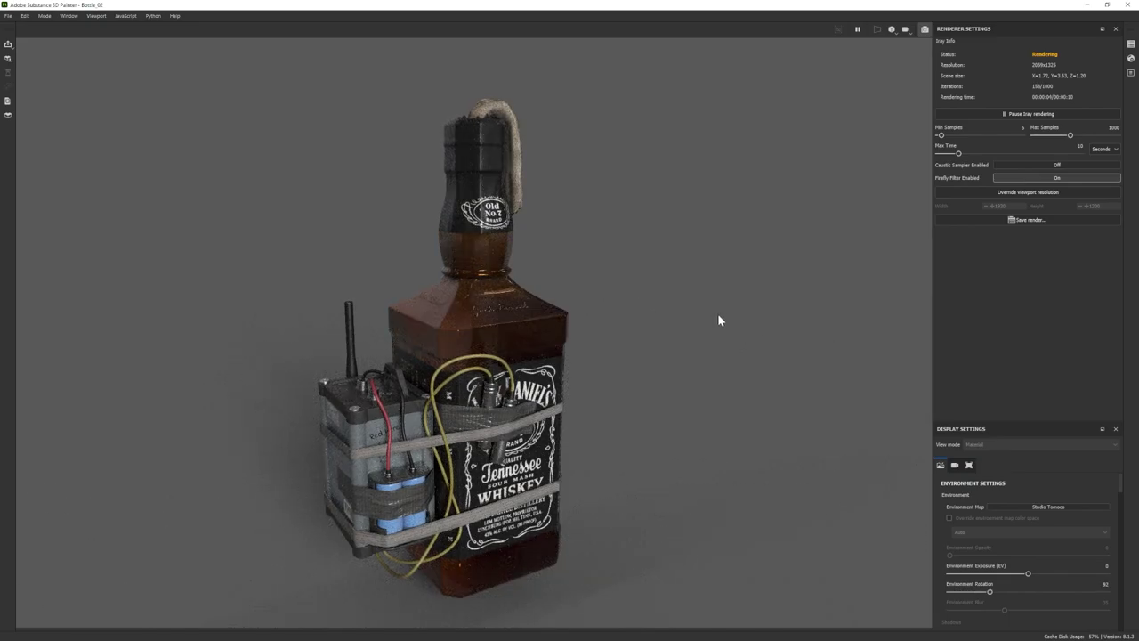